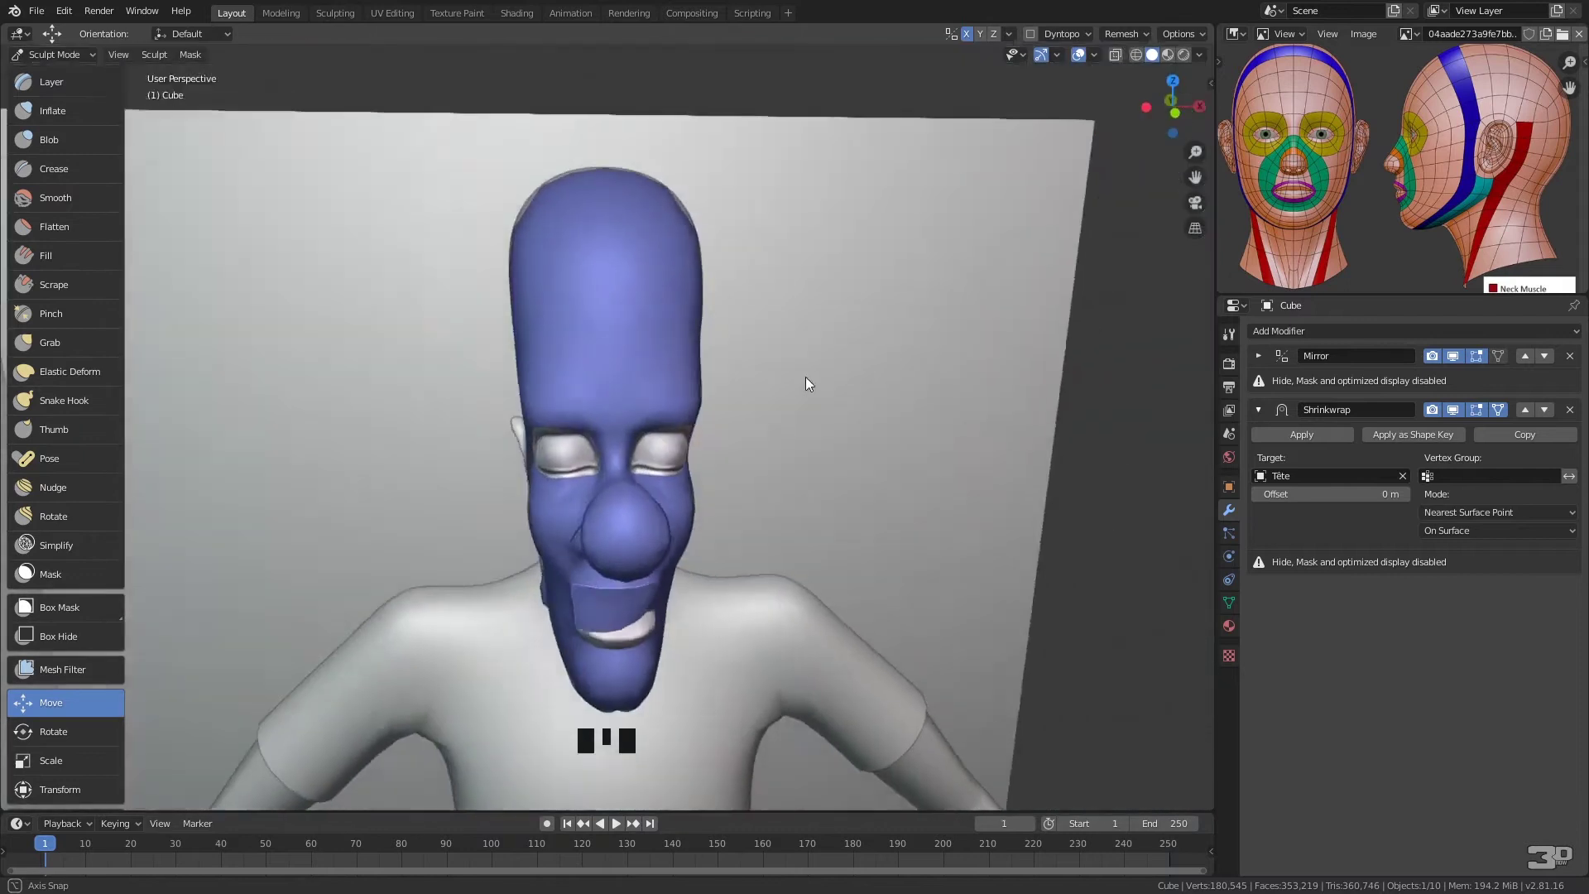
- Examine the face topology of the head retopology mesh in Edit Mode from several angles
left_click(632, 392)
mouse_move(647, 490)
middle_mouse_down()
mouse_move(542, 429)
mouse_move(569, 387)
mouse_move(724, 444)
mouse_move(781, 445)
mouse_move(674, 453)
middle_mouse_up()
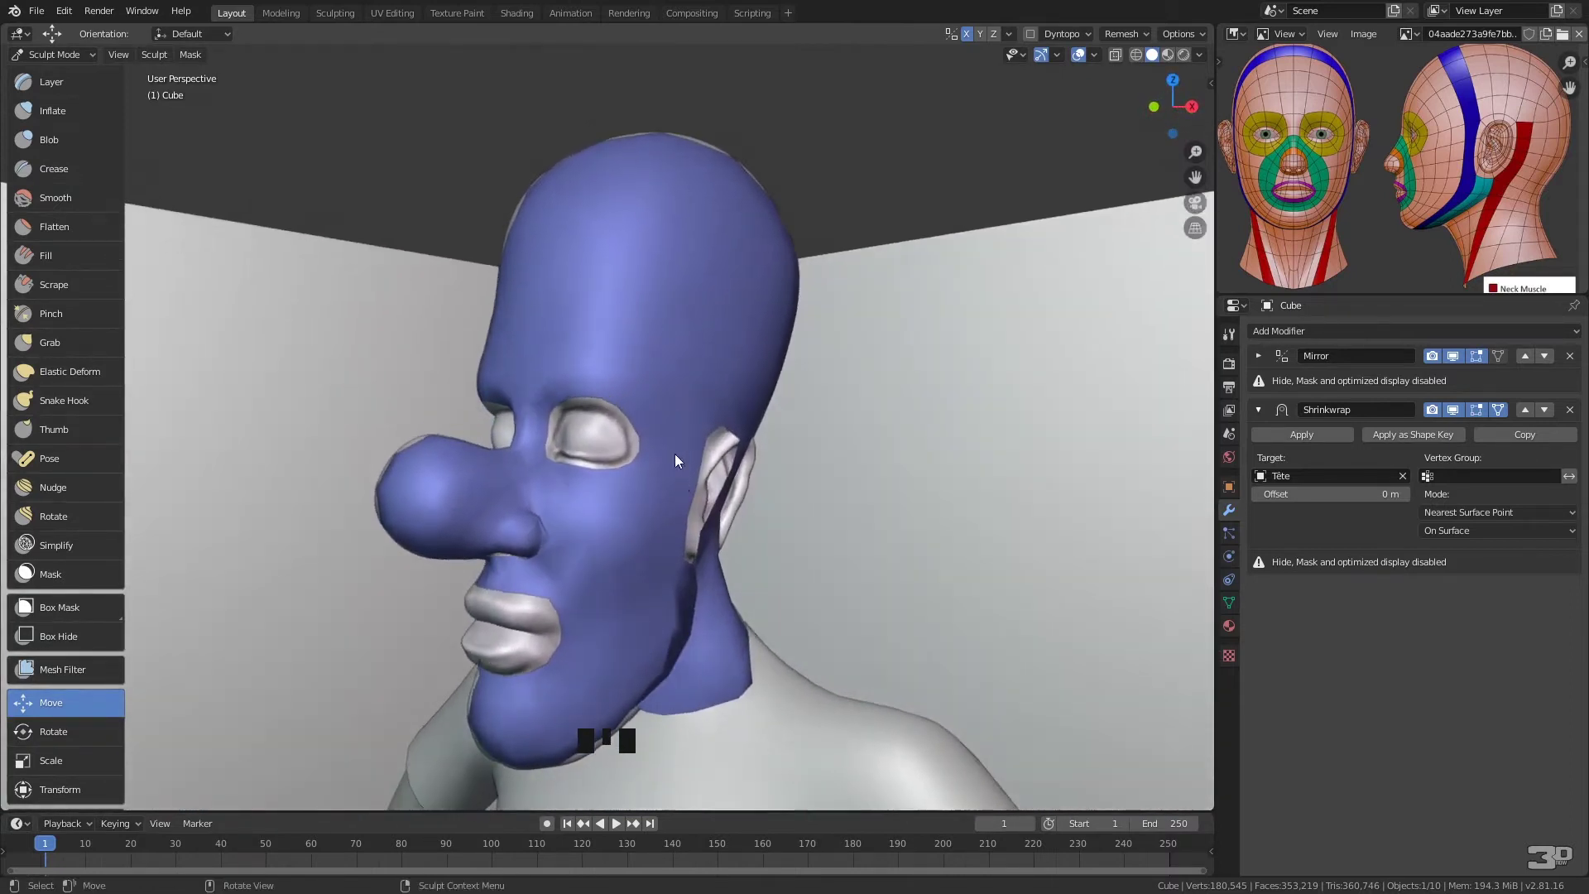
scroll(668, 341, "down", 1)
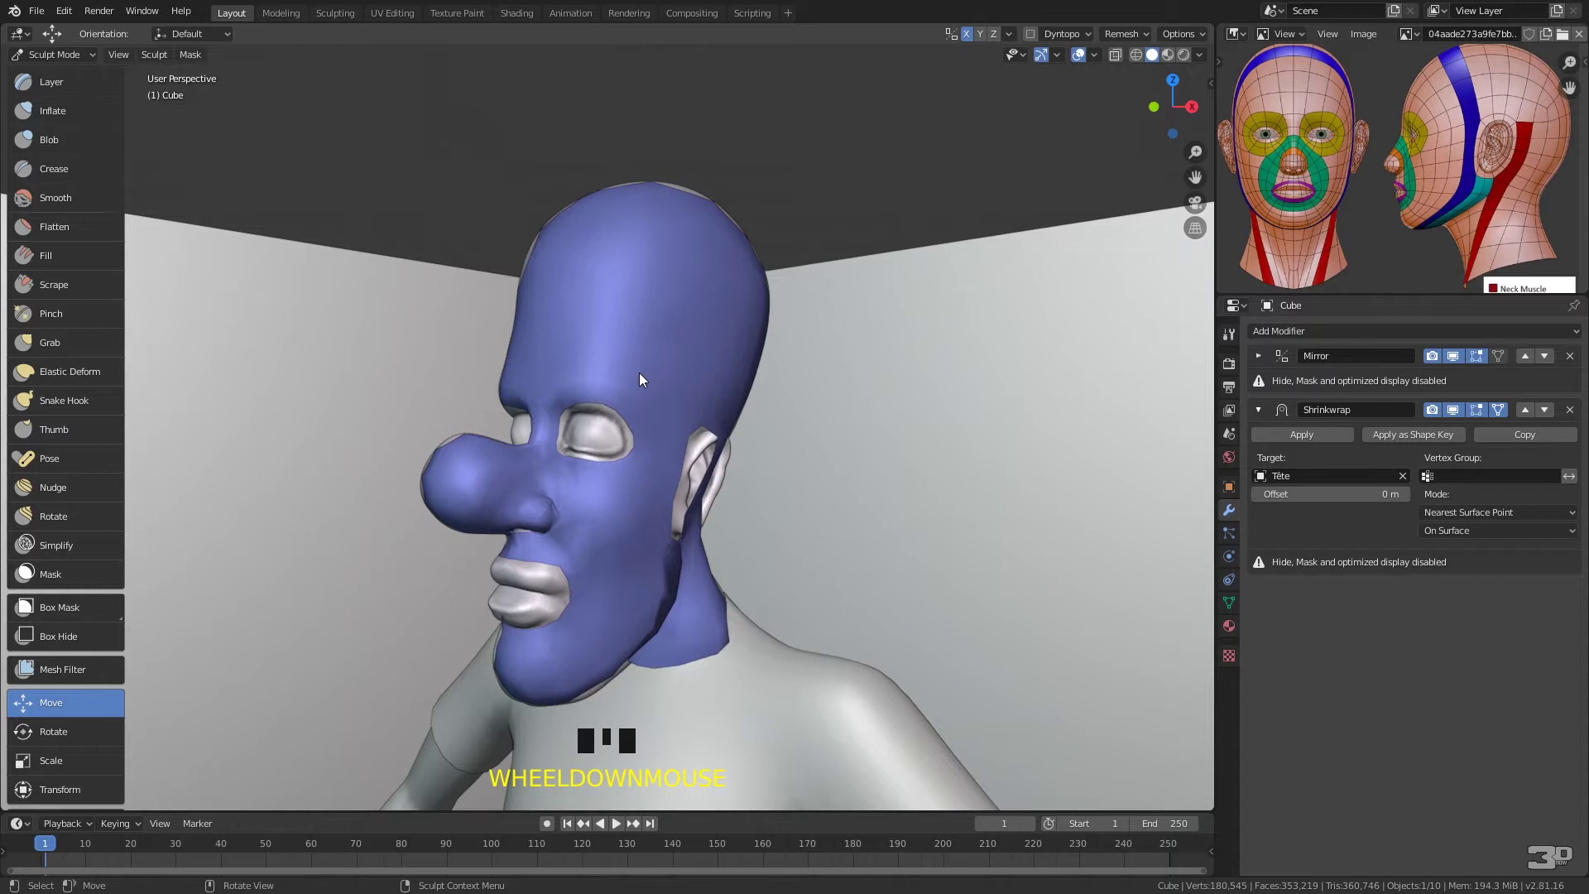
key("Tab")
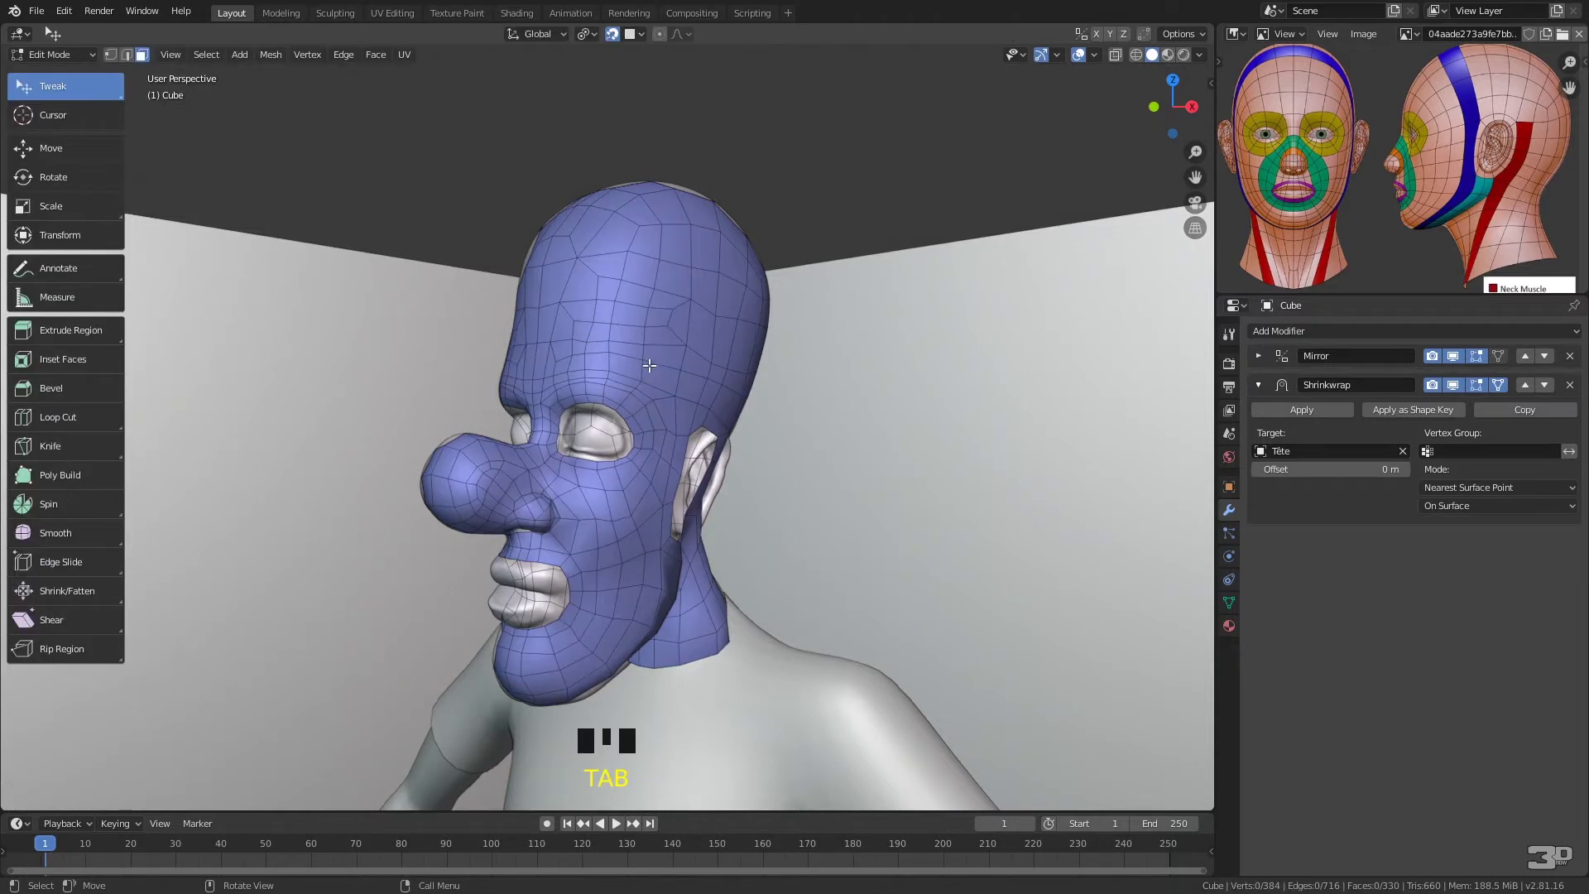
middle_click_drag(650, 384, 629, 329)
scroll(628, 328, "up", 3)
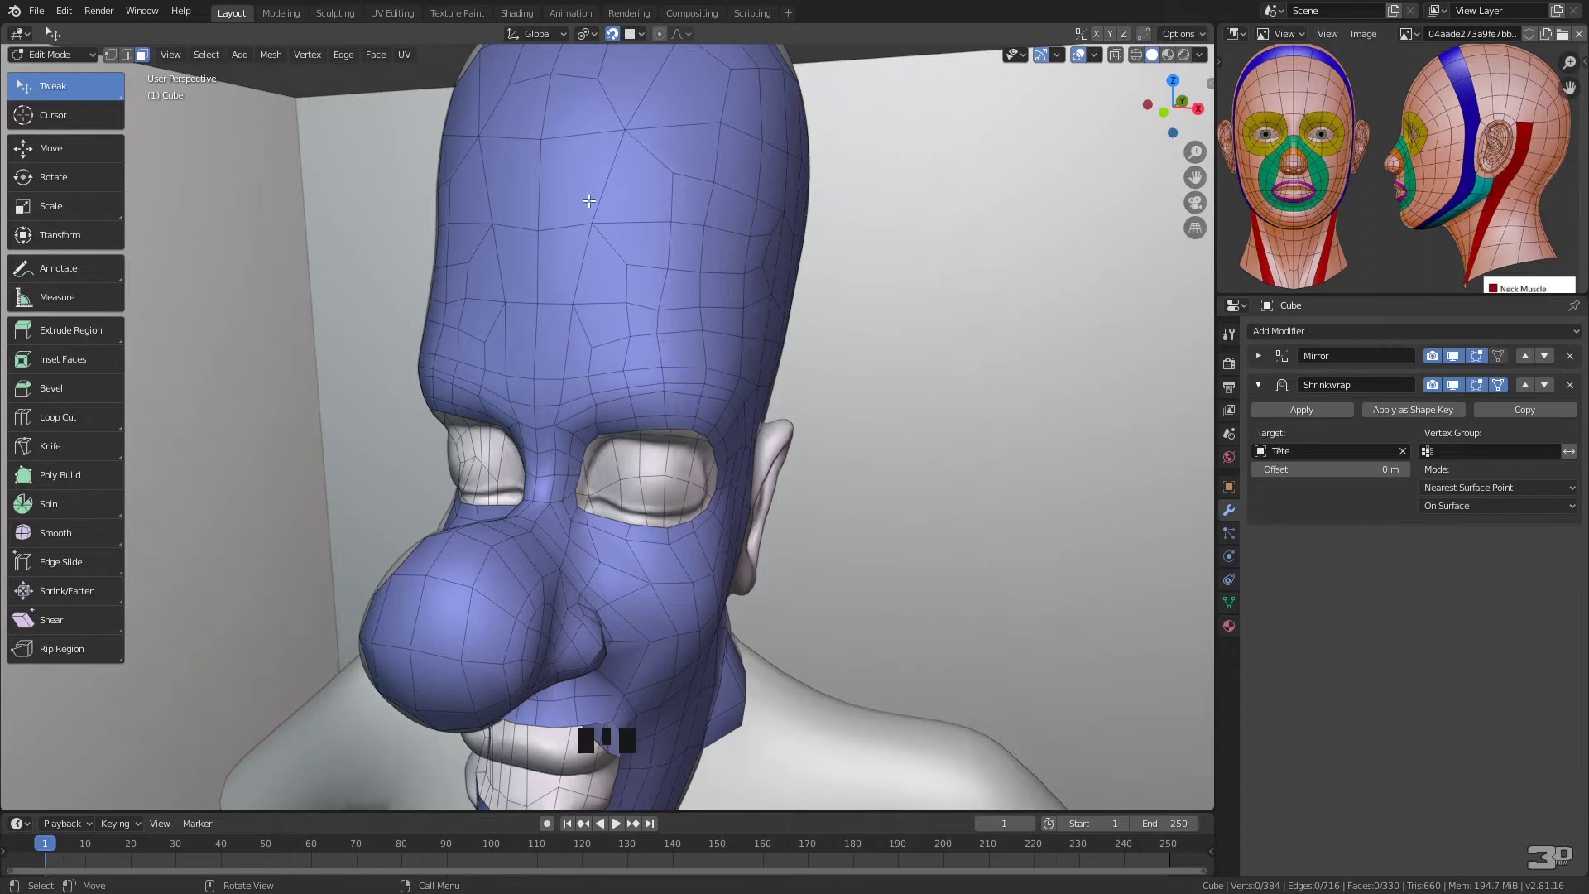
middle_click_drag(652, 340, 671, 418)
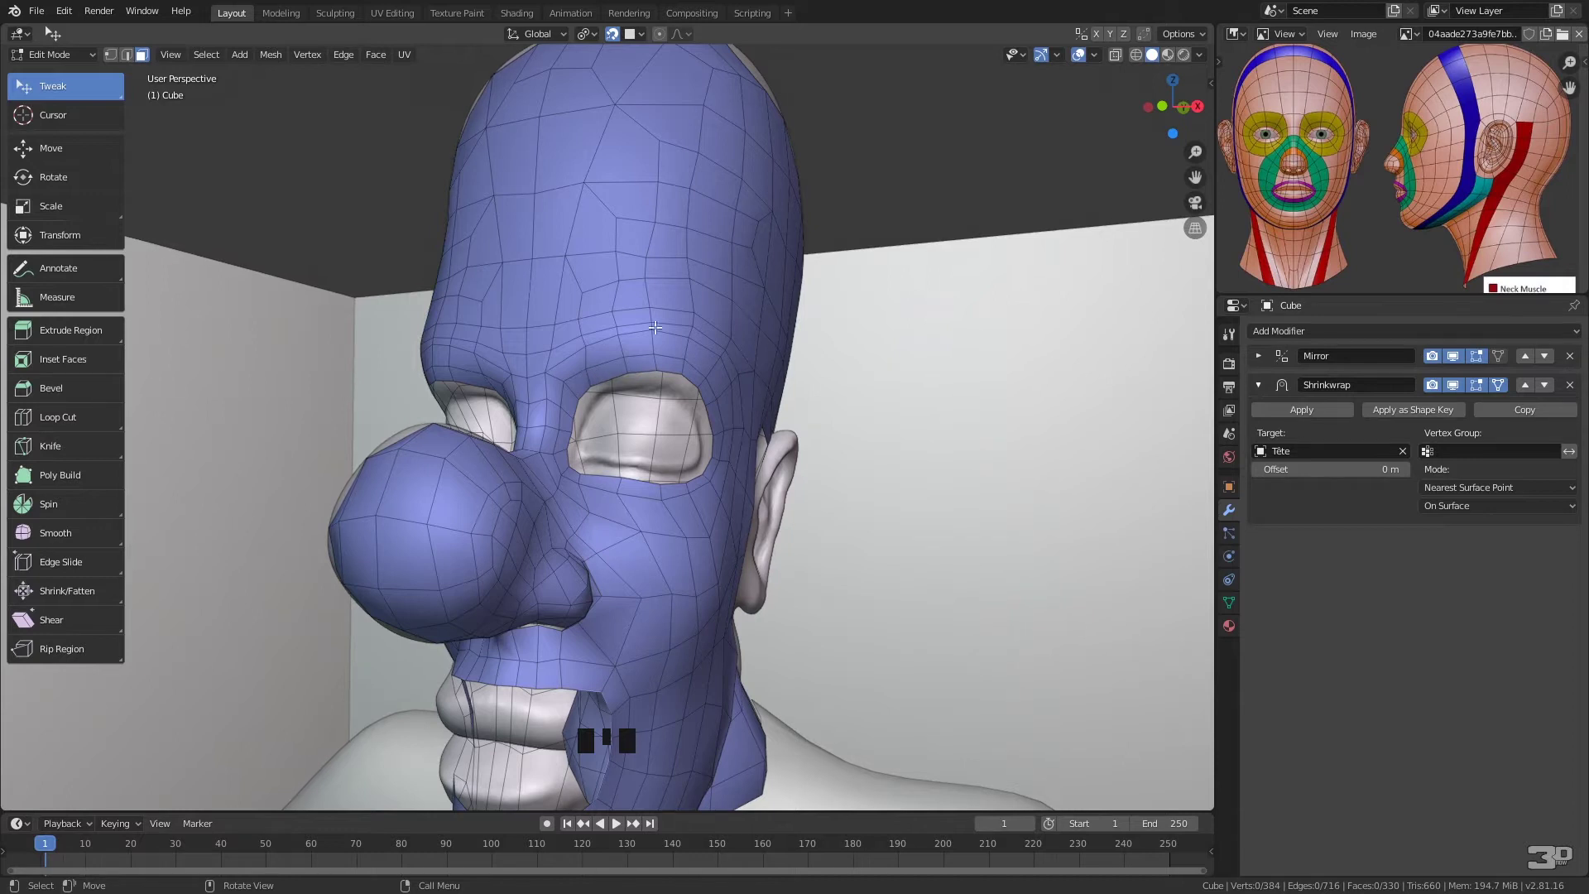
scroll(670, 312, "down", 5)
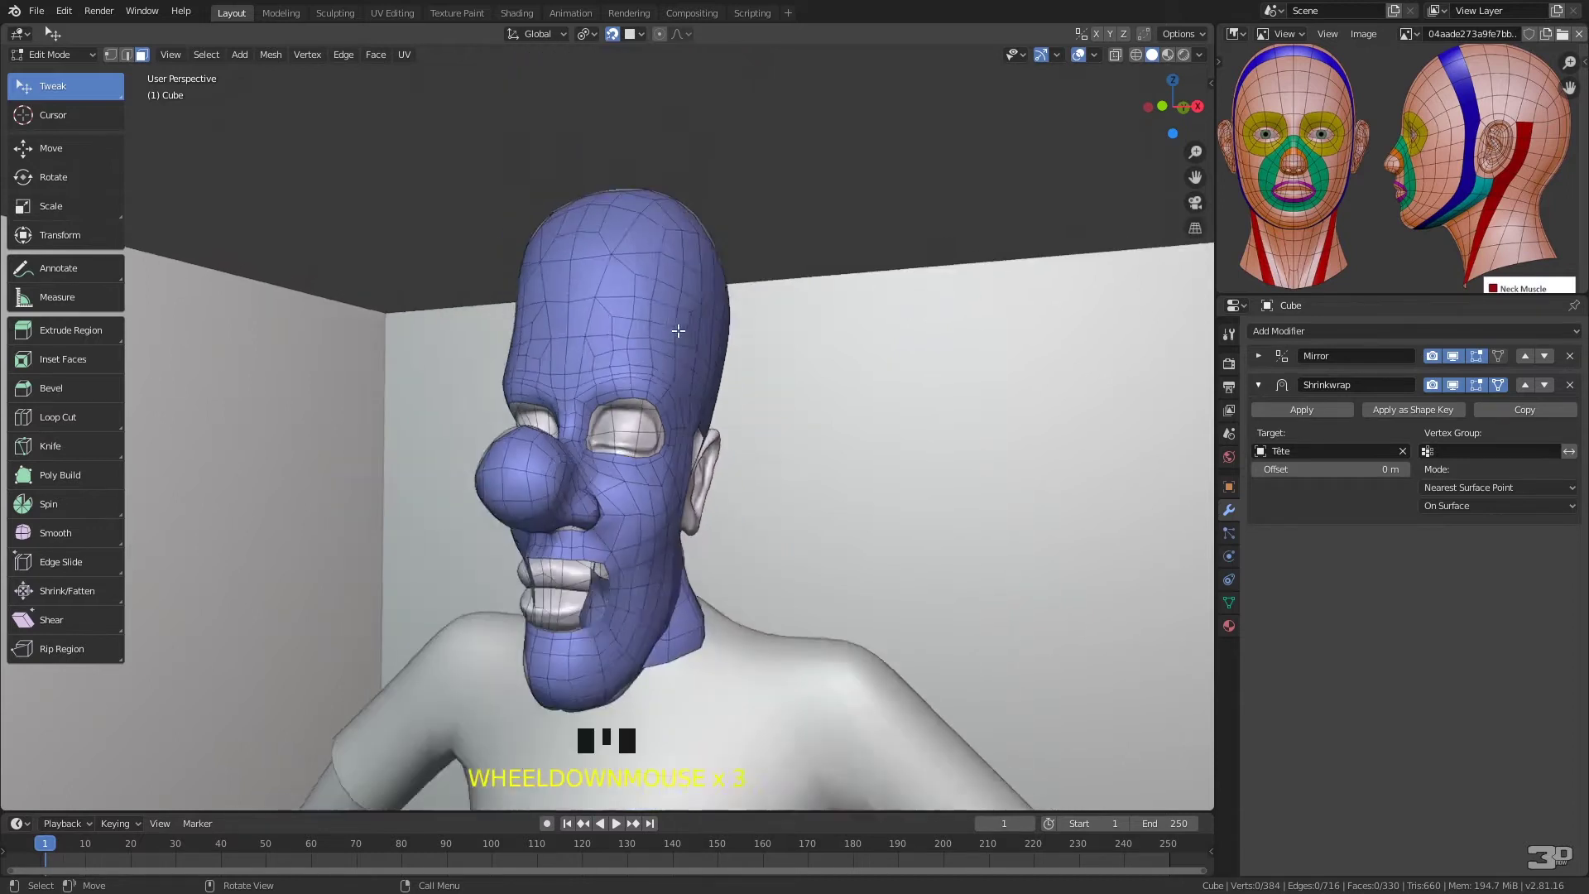
left_click(612, 367)
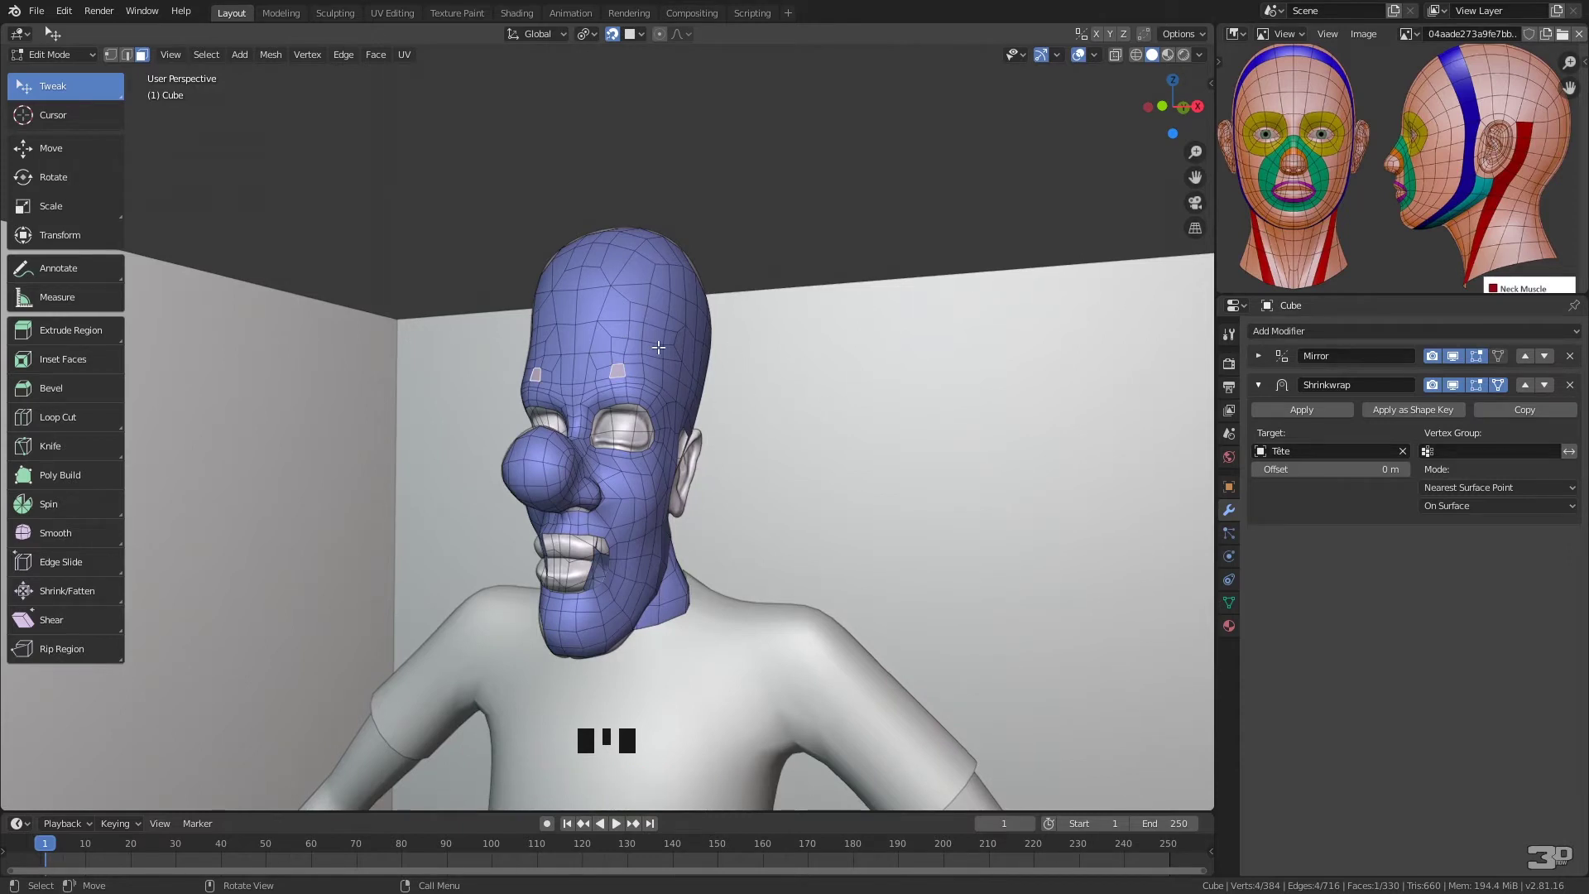
key("Tab")
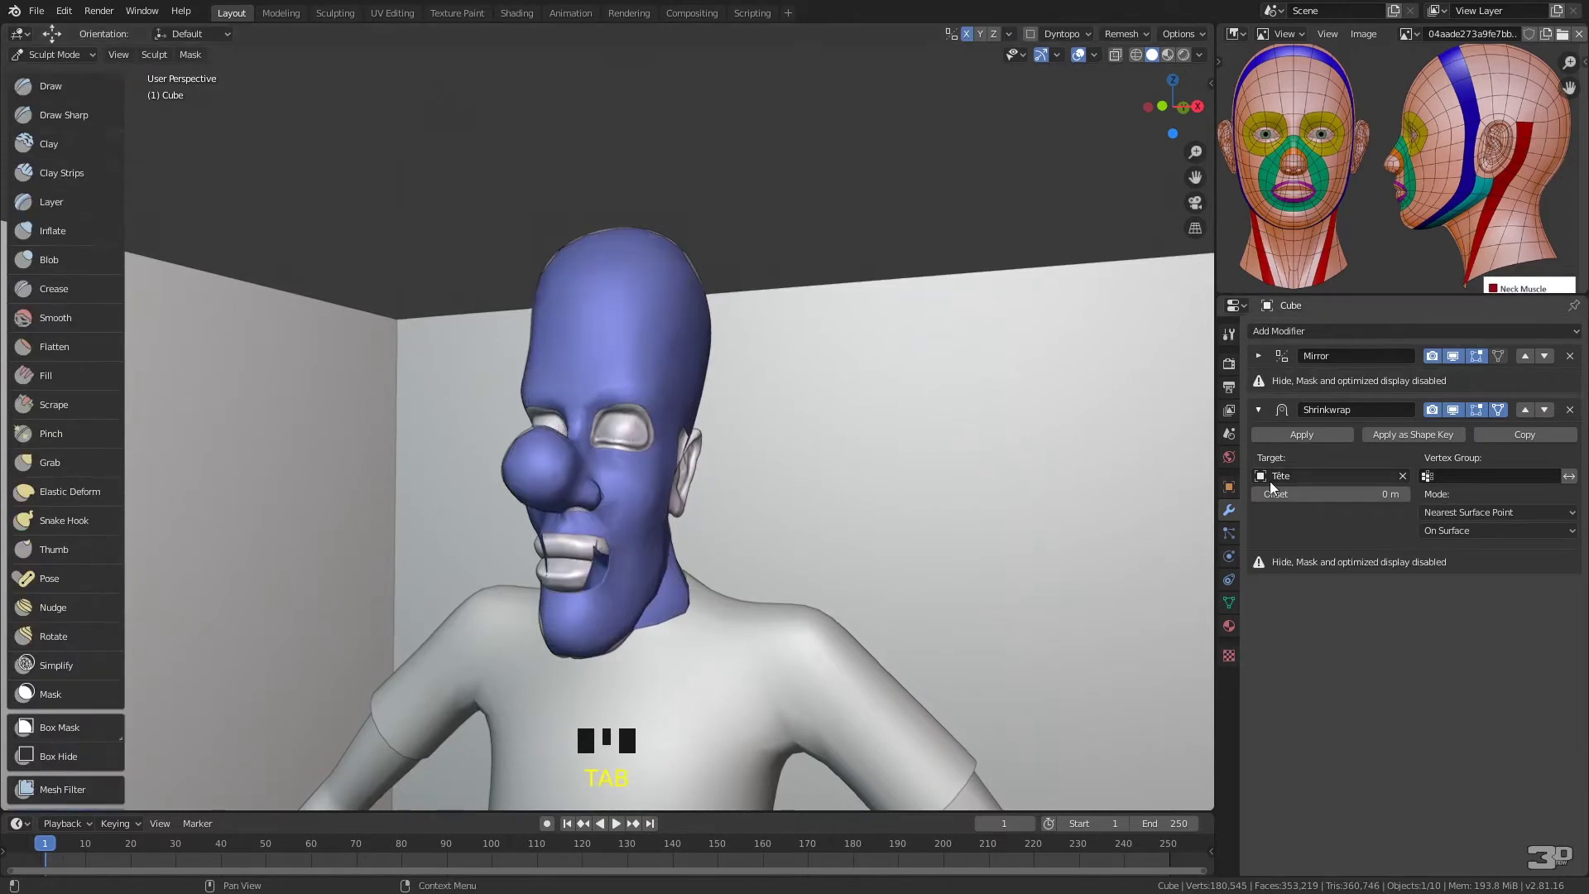
- Switch the head mesh to Object Mode and add a Subdivision Surface modifier
left_click(1257, 410)
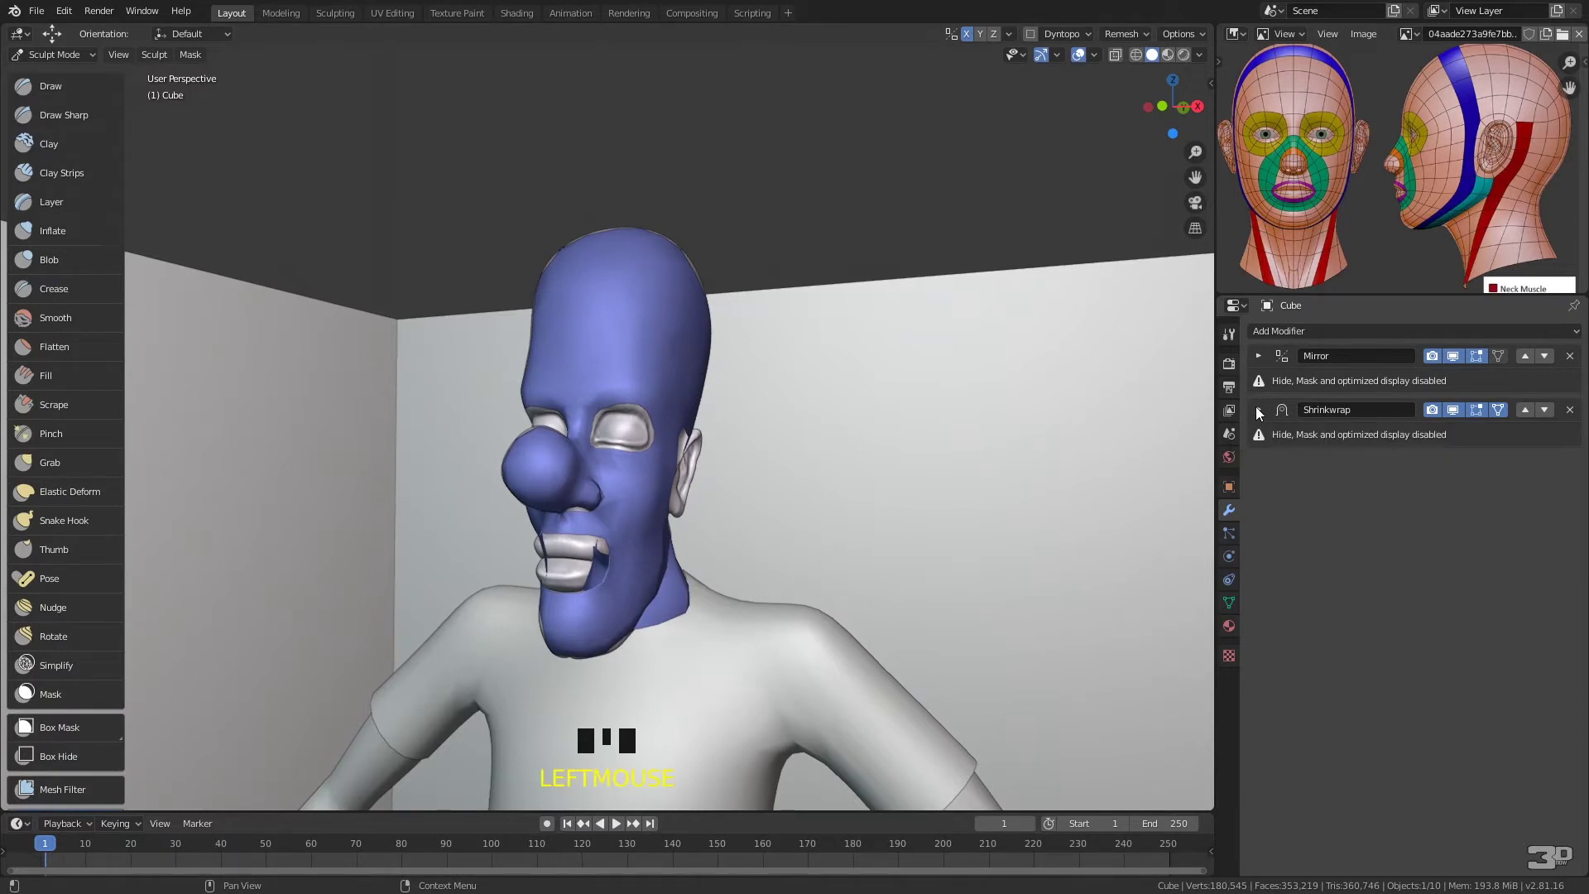
left_click(1493, 326)
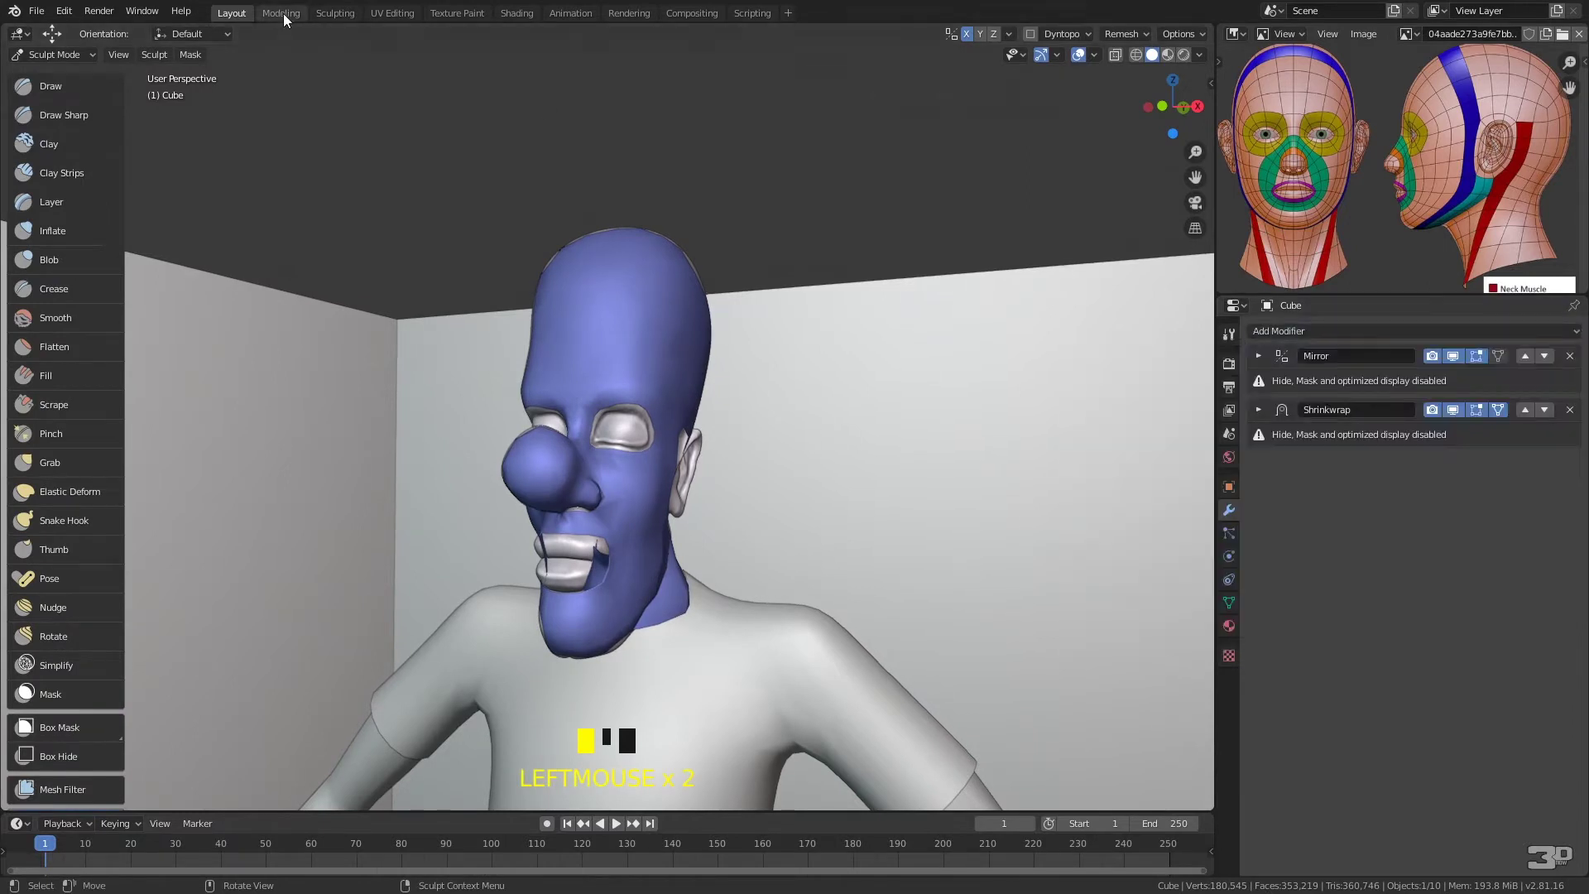
left_click(48, 55)
left_click(56, 72)
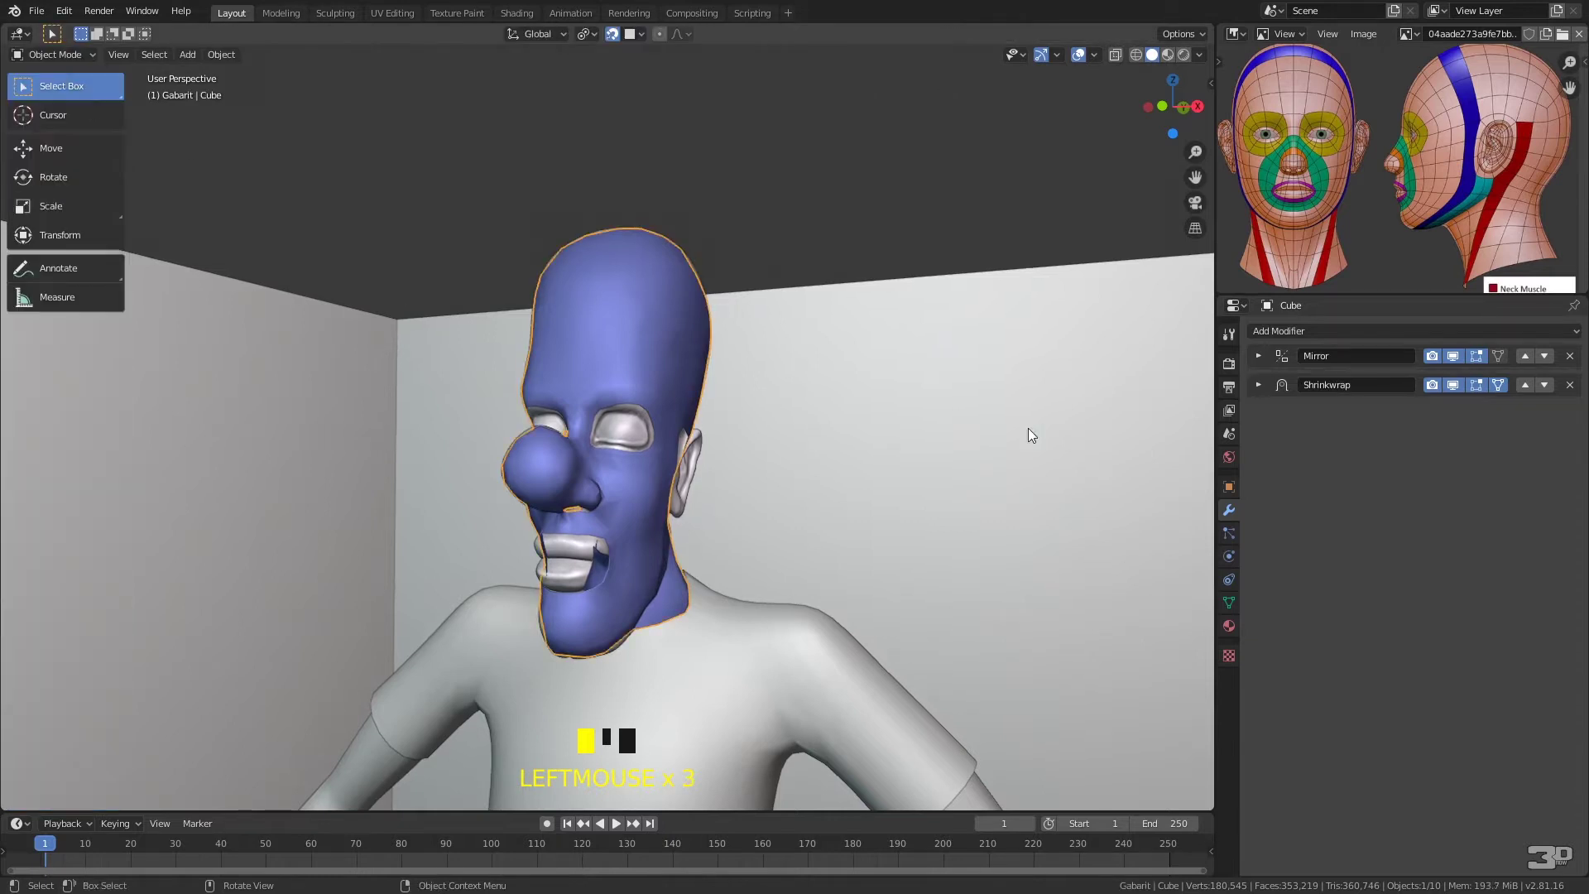
left_click(1325, 331)
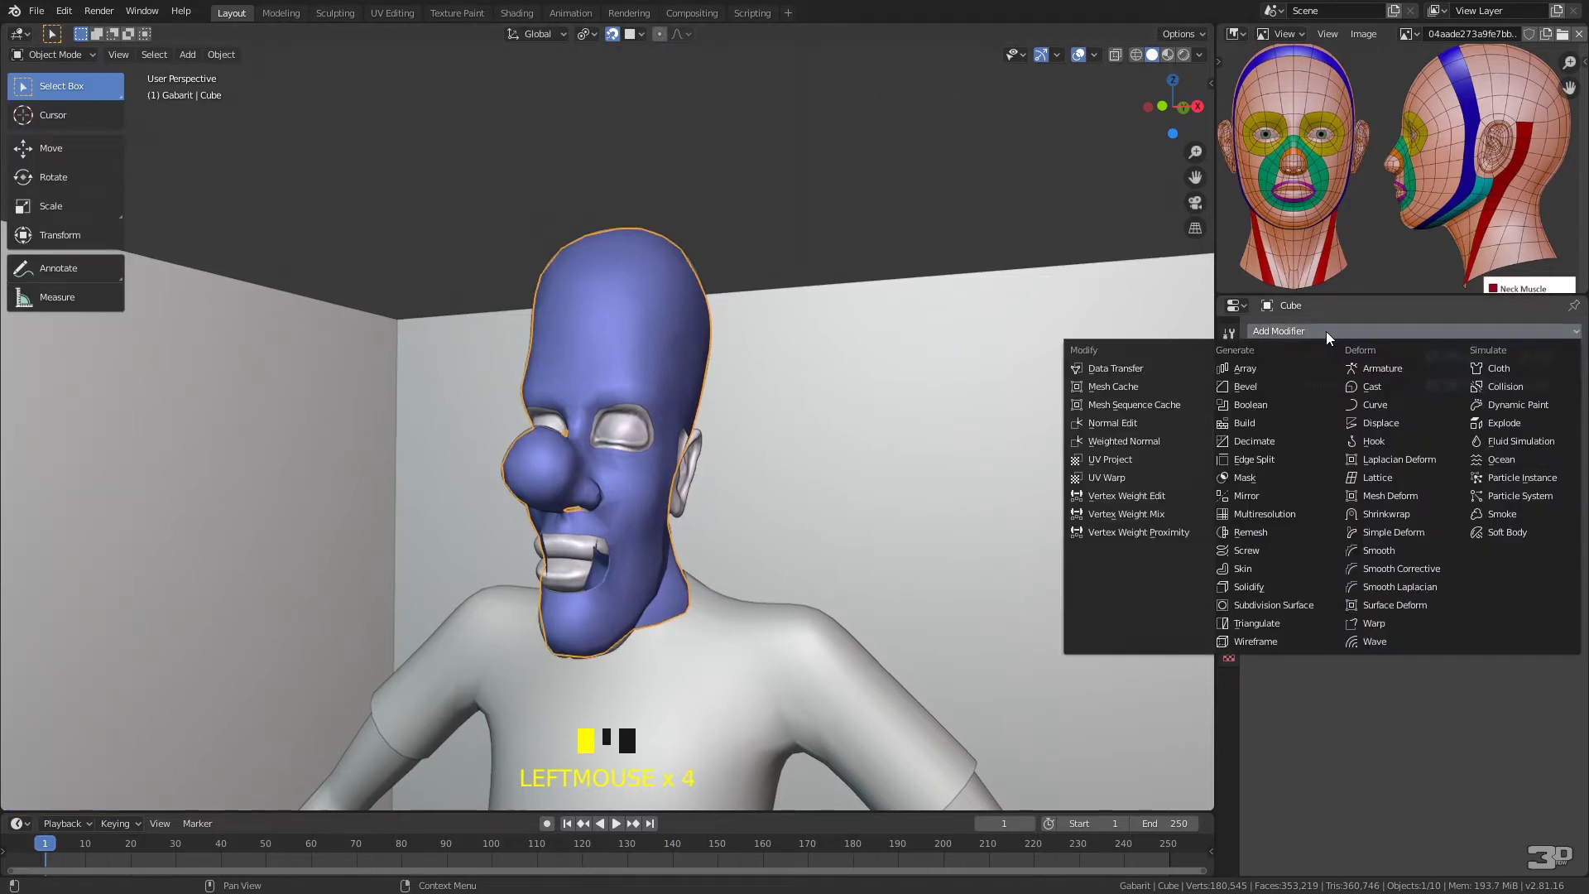
left_click(1264, 599)
- Move the Shrinkwrap modifier below the Subdivision modifier in the head mesh's modifier stack
middle_click_drag(1076, 546, 554, 443)
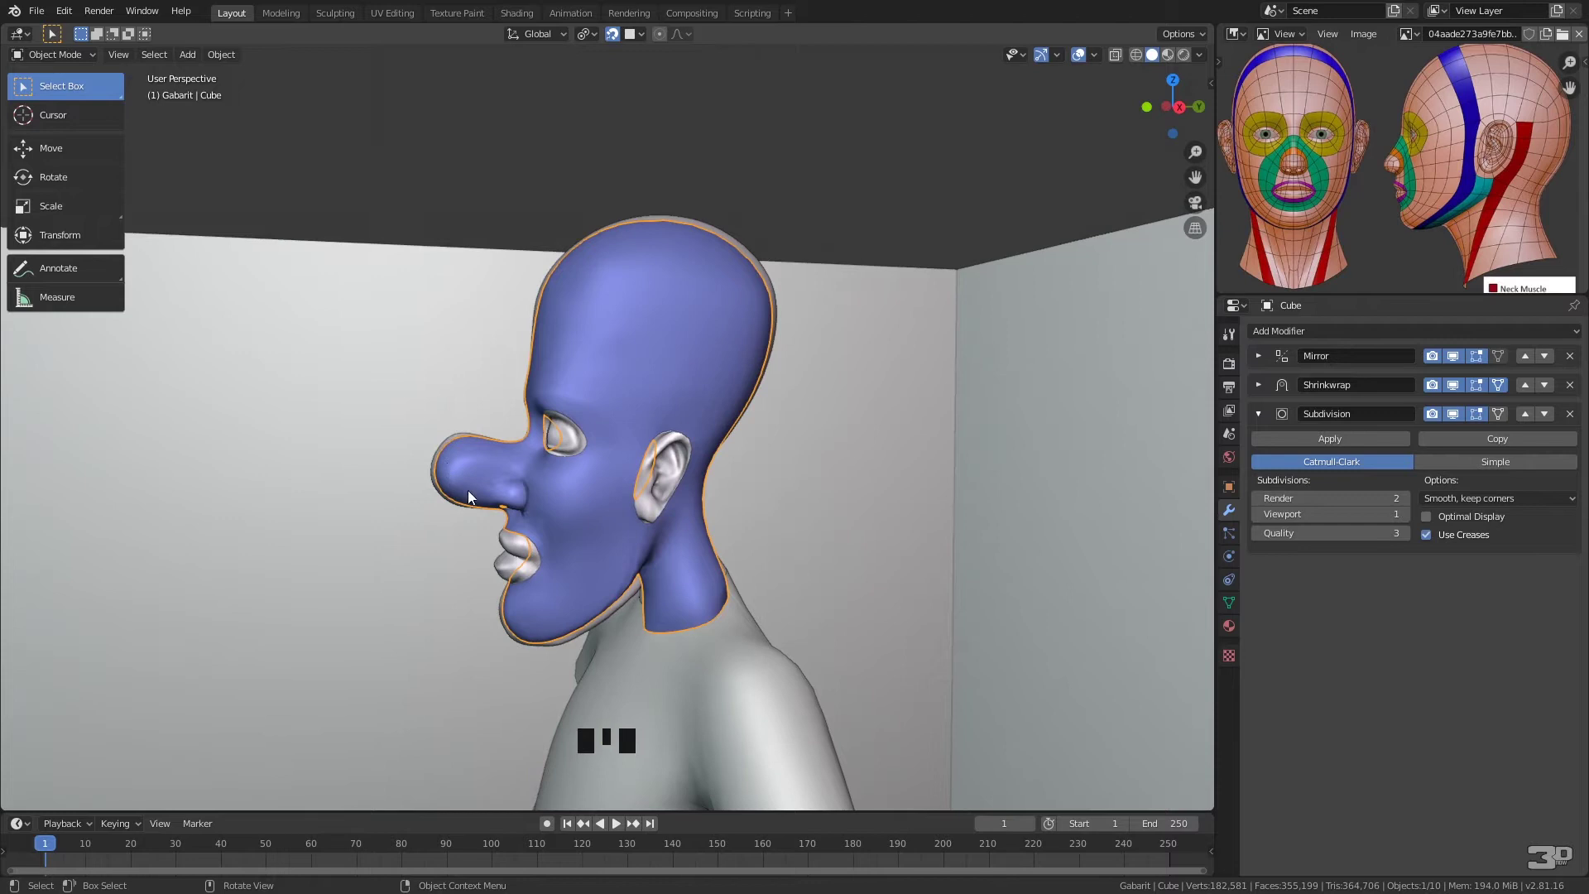
middle_click_drag(588, 622, 673, 553)
scroll(673, 553, "up", 1)
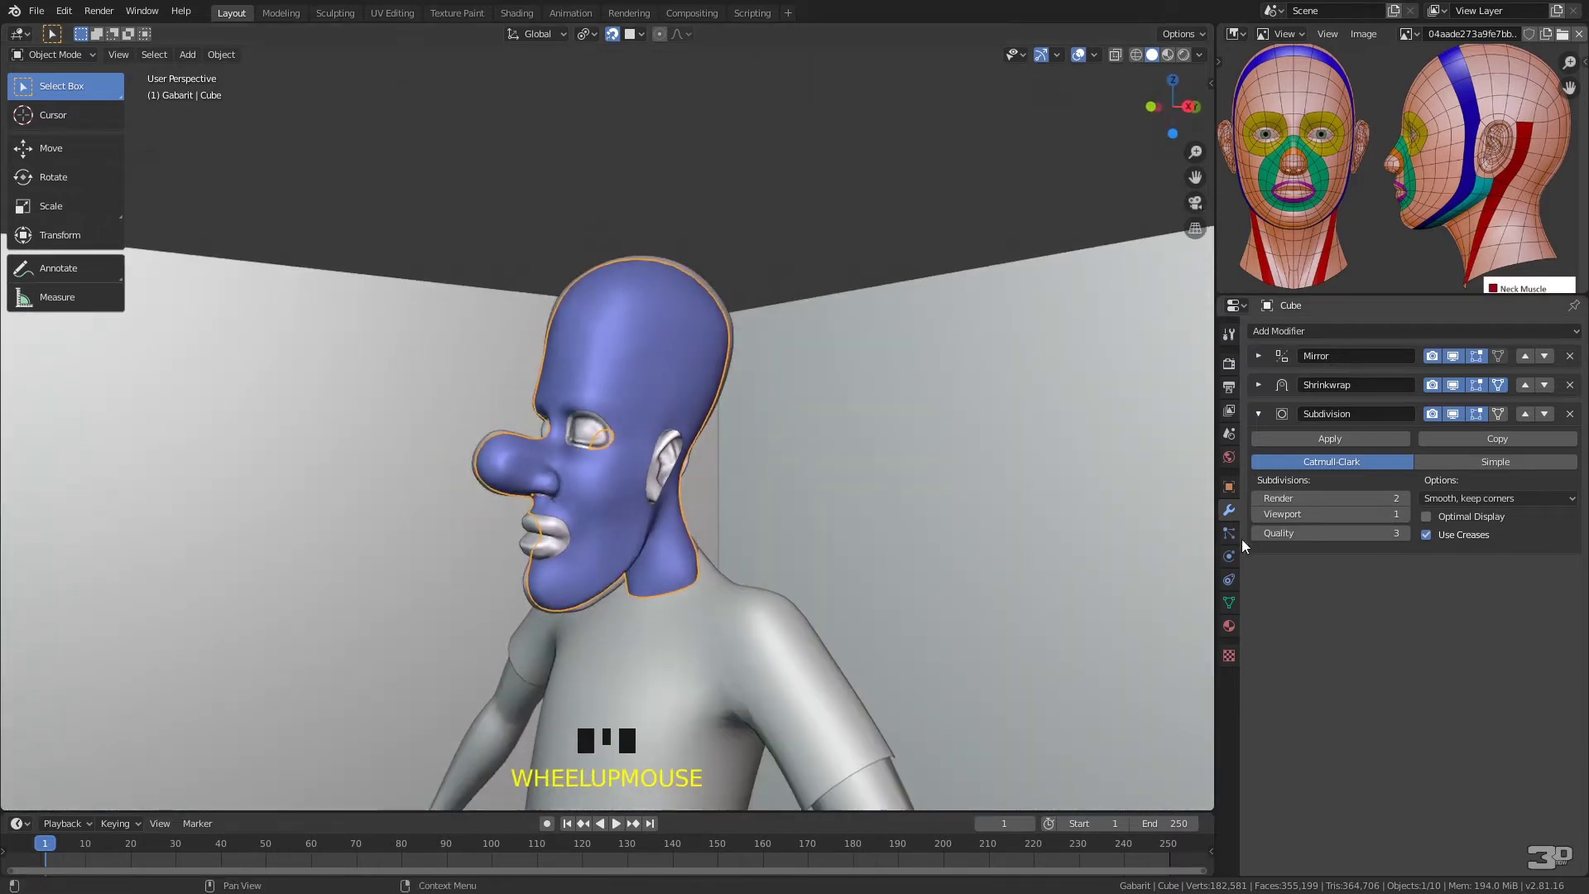
left_click(1544, 385)
middle_click_drag(910, 513, 723, 543)
- Isolate the head mesh in local view and inspect its subdivided topology with the wireframe overlay enabled
key("KP_Divide")
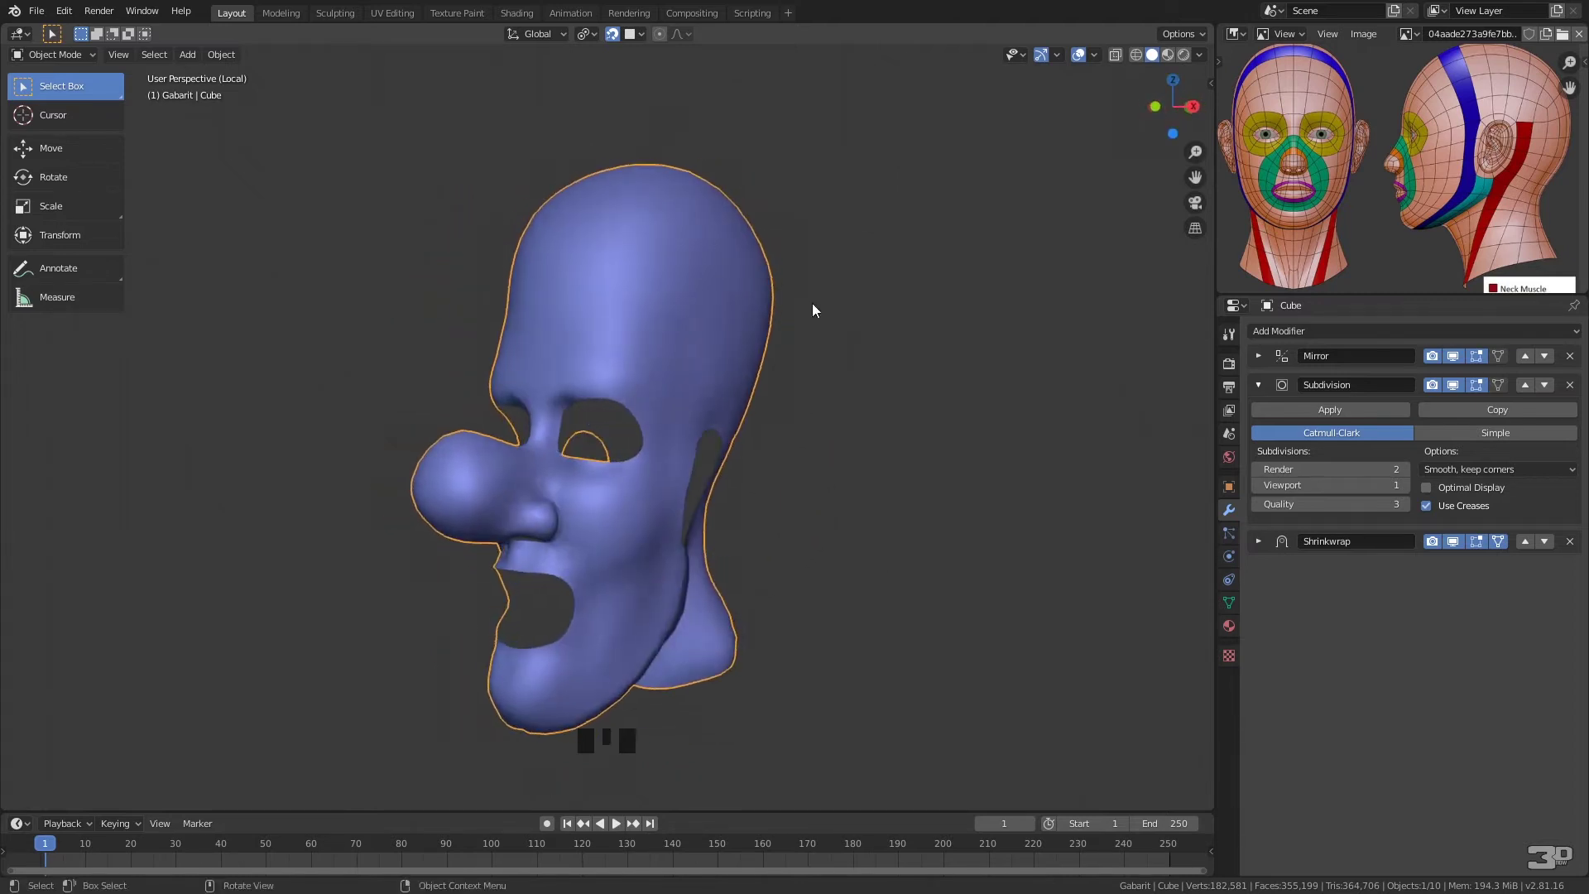
left_click(1093, 56)
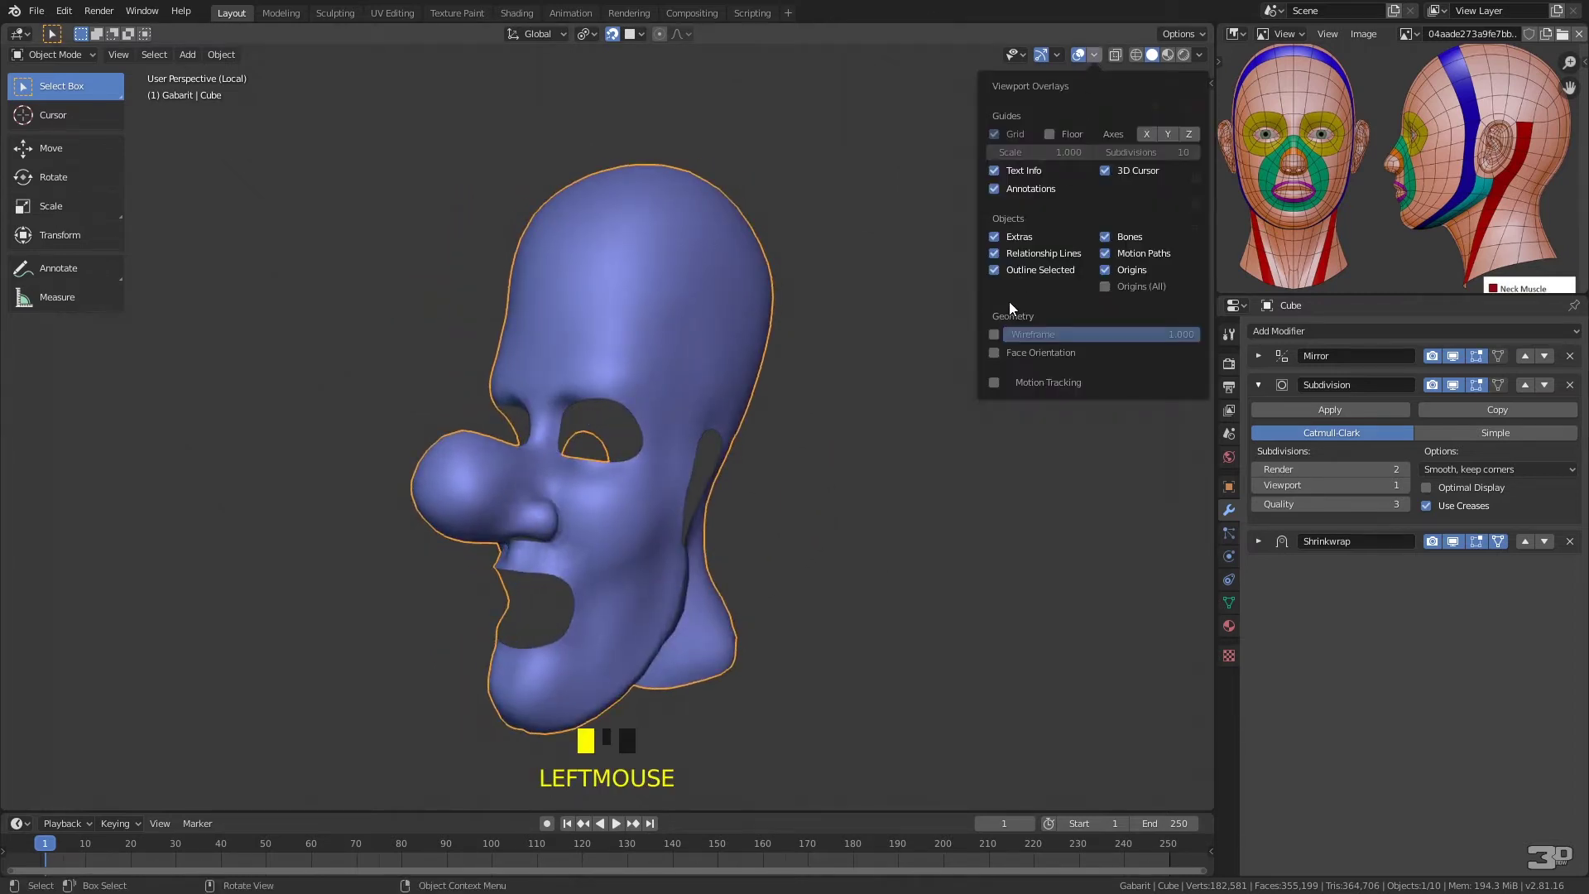
left_click(996, 330)
middle_click_drag(780, 410, 854, 343)
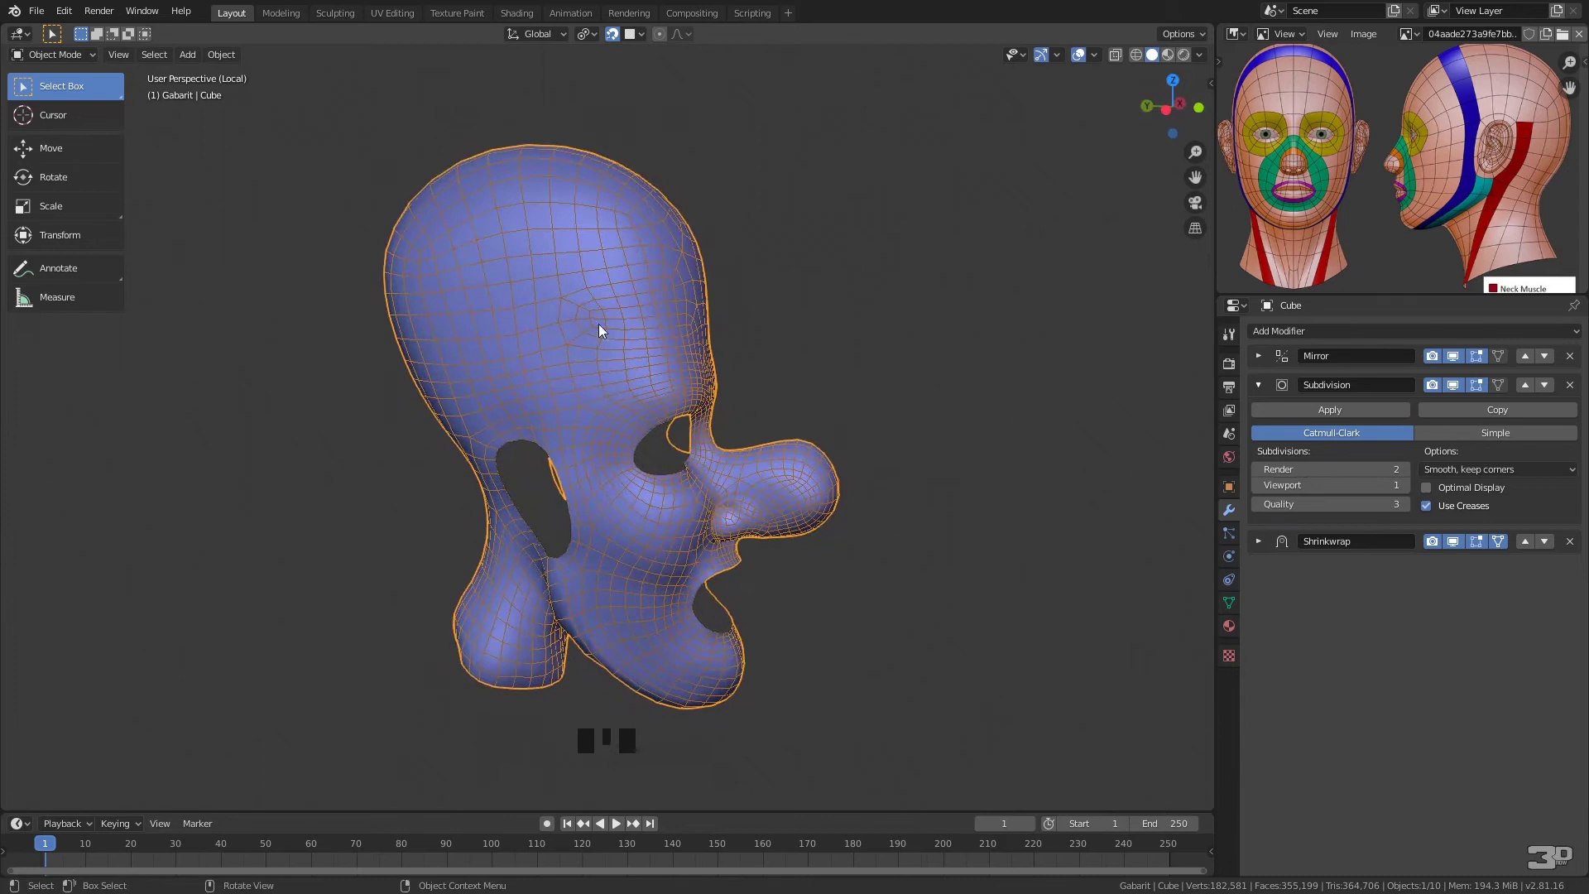
middle_click_drag(654, 321, 360, 314)
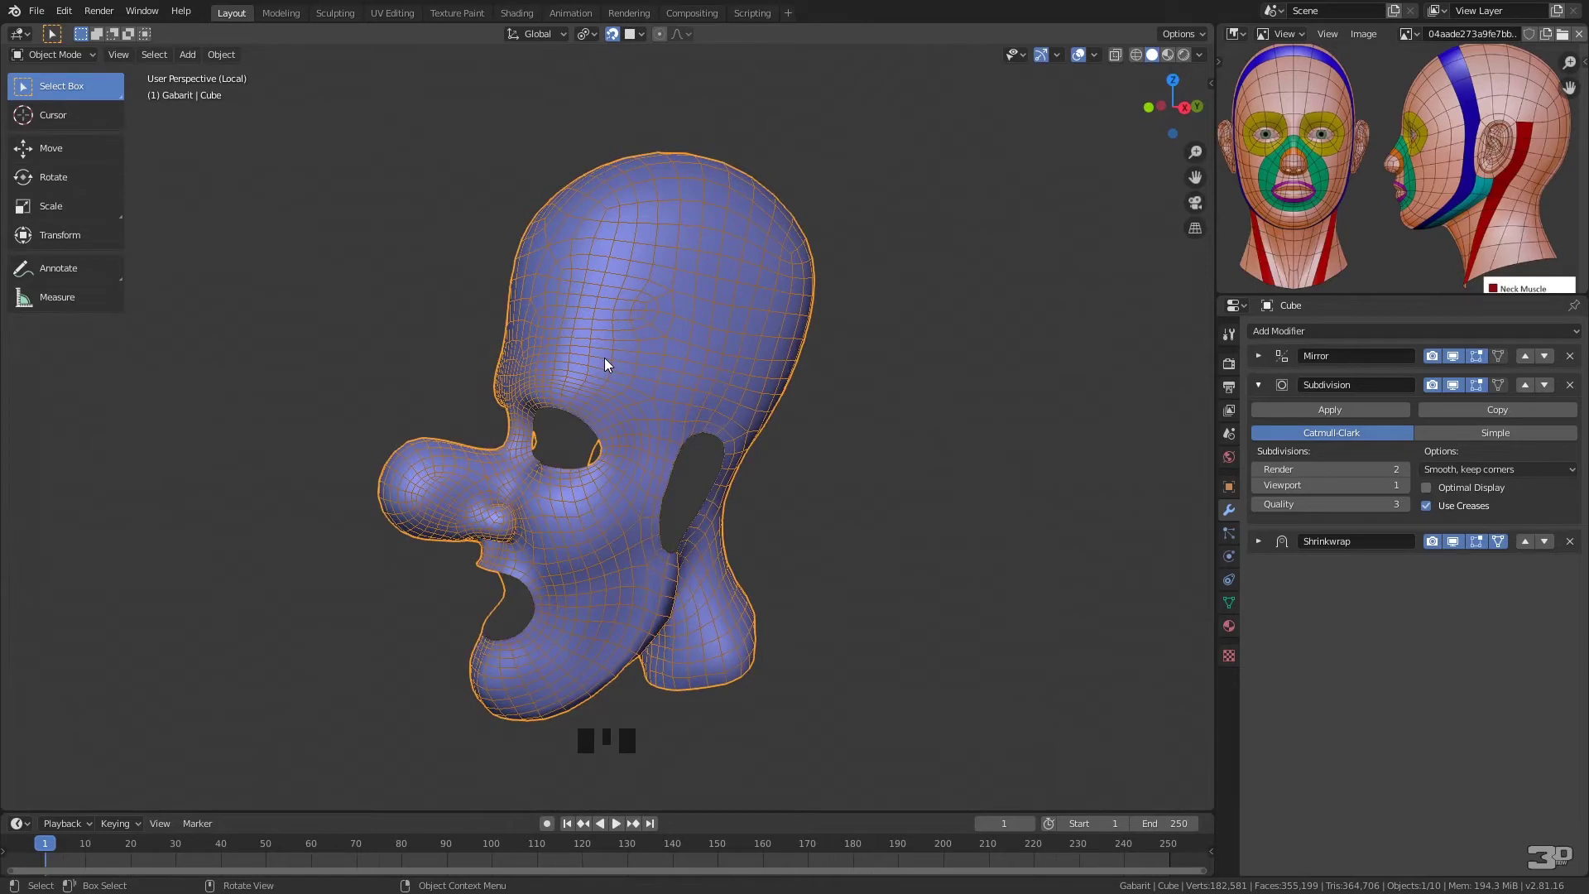
- Exit local view and turn off the wireframe overlay to check the smooth surface against the character
key("KP_Divide")
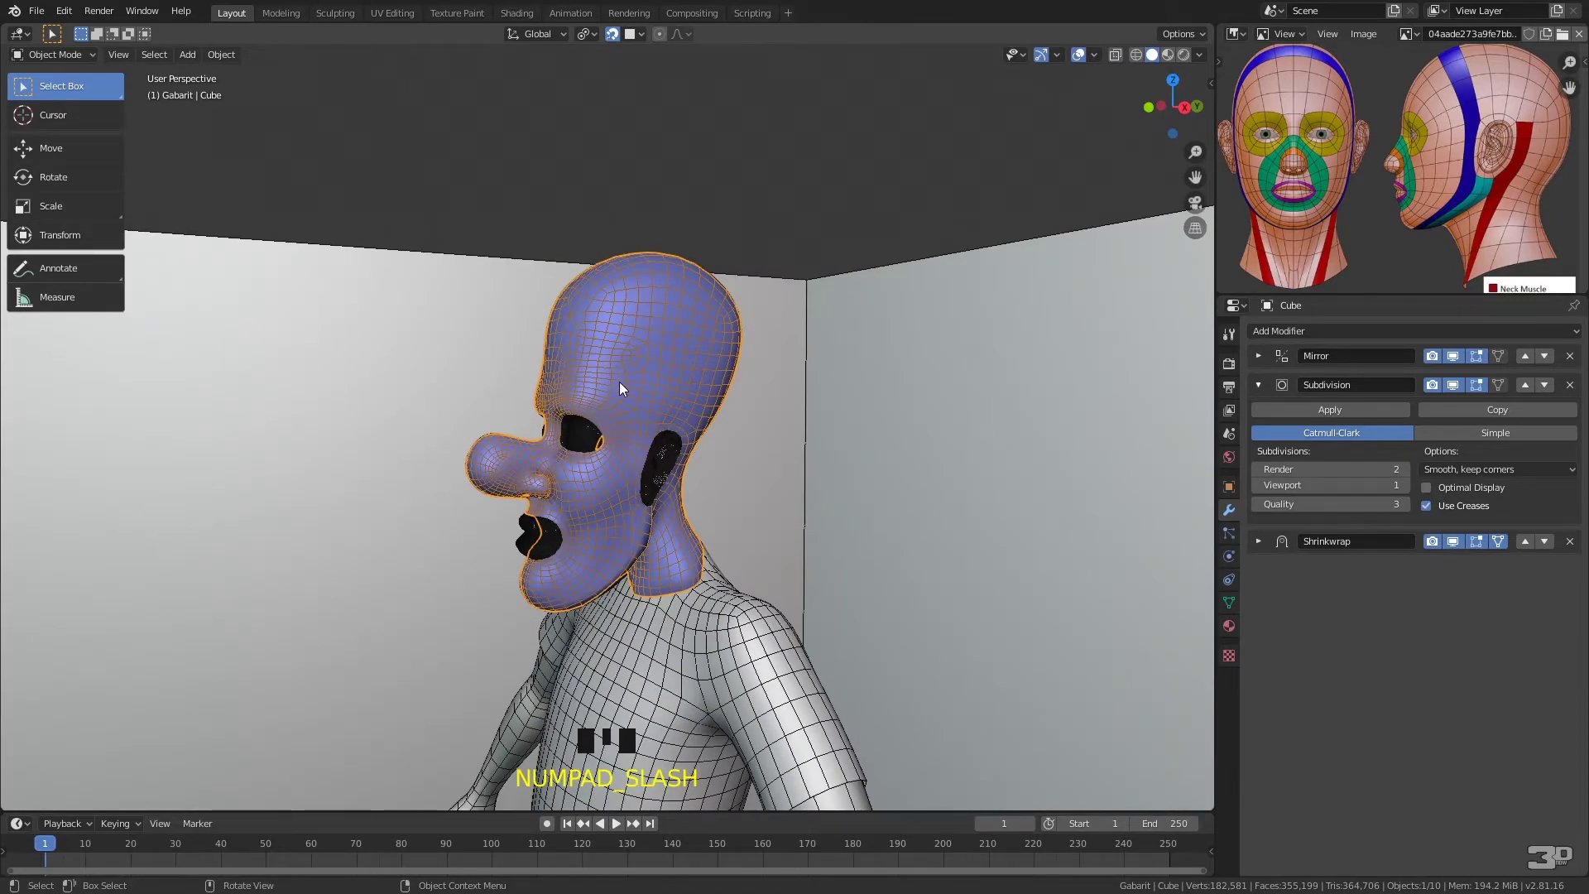
middle_click_drag(619, 381, 644, 392)
middle_click_drag(882, 446, 980, 84)
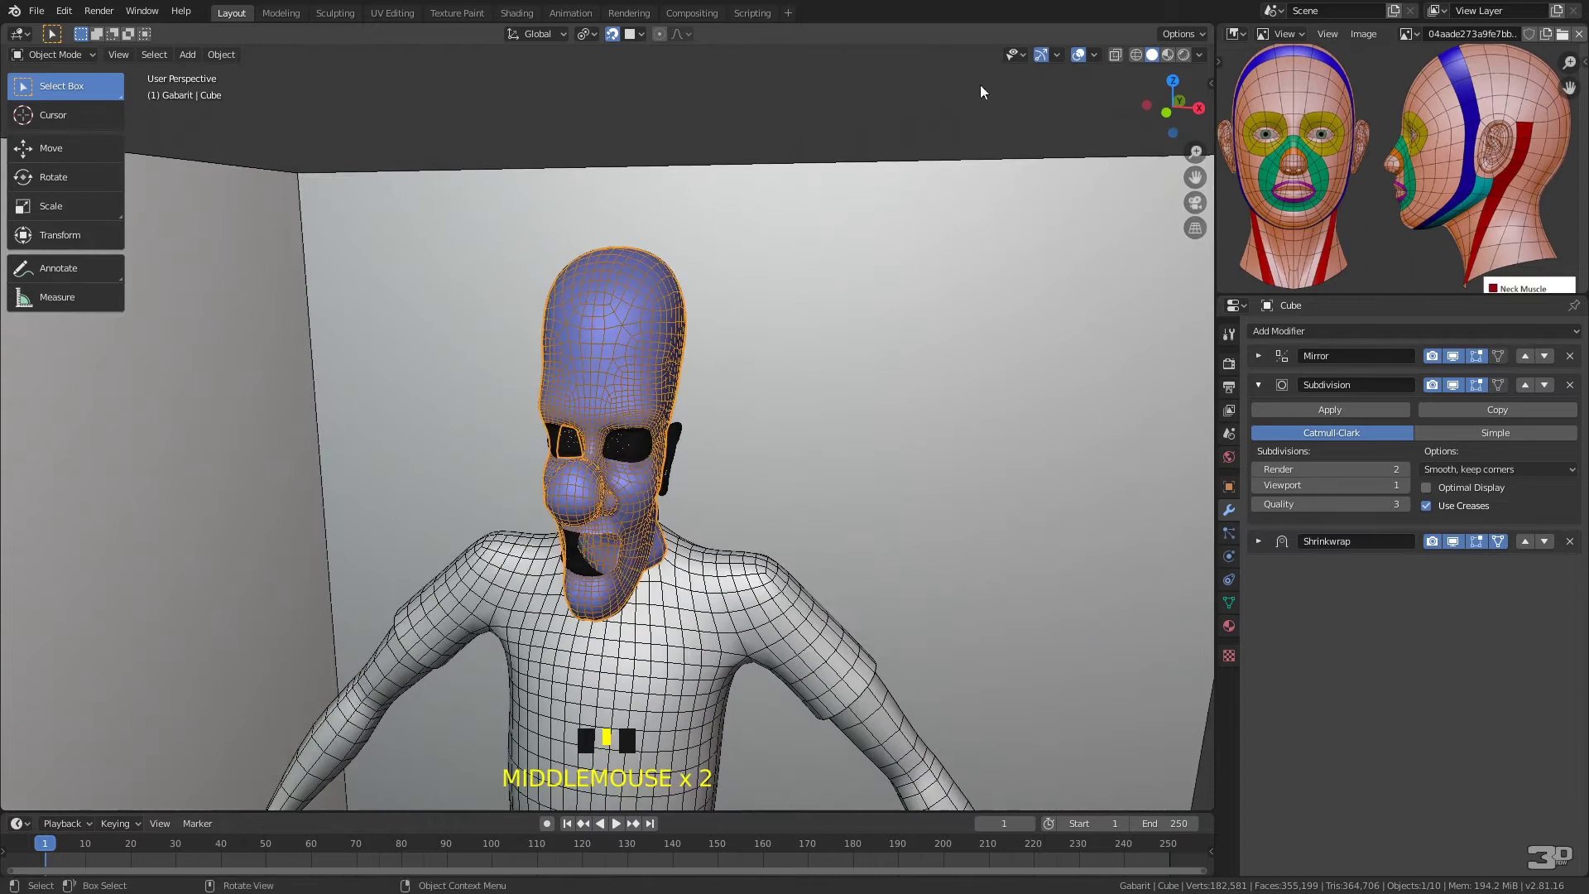
left_click(1094, 57)
left_click(994, 333)
middle_click_drag(820, 294, 978, 289)
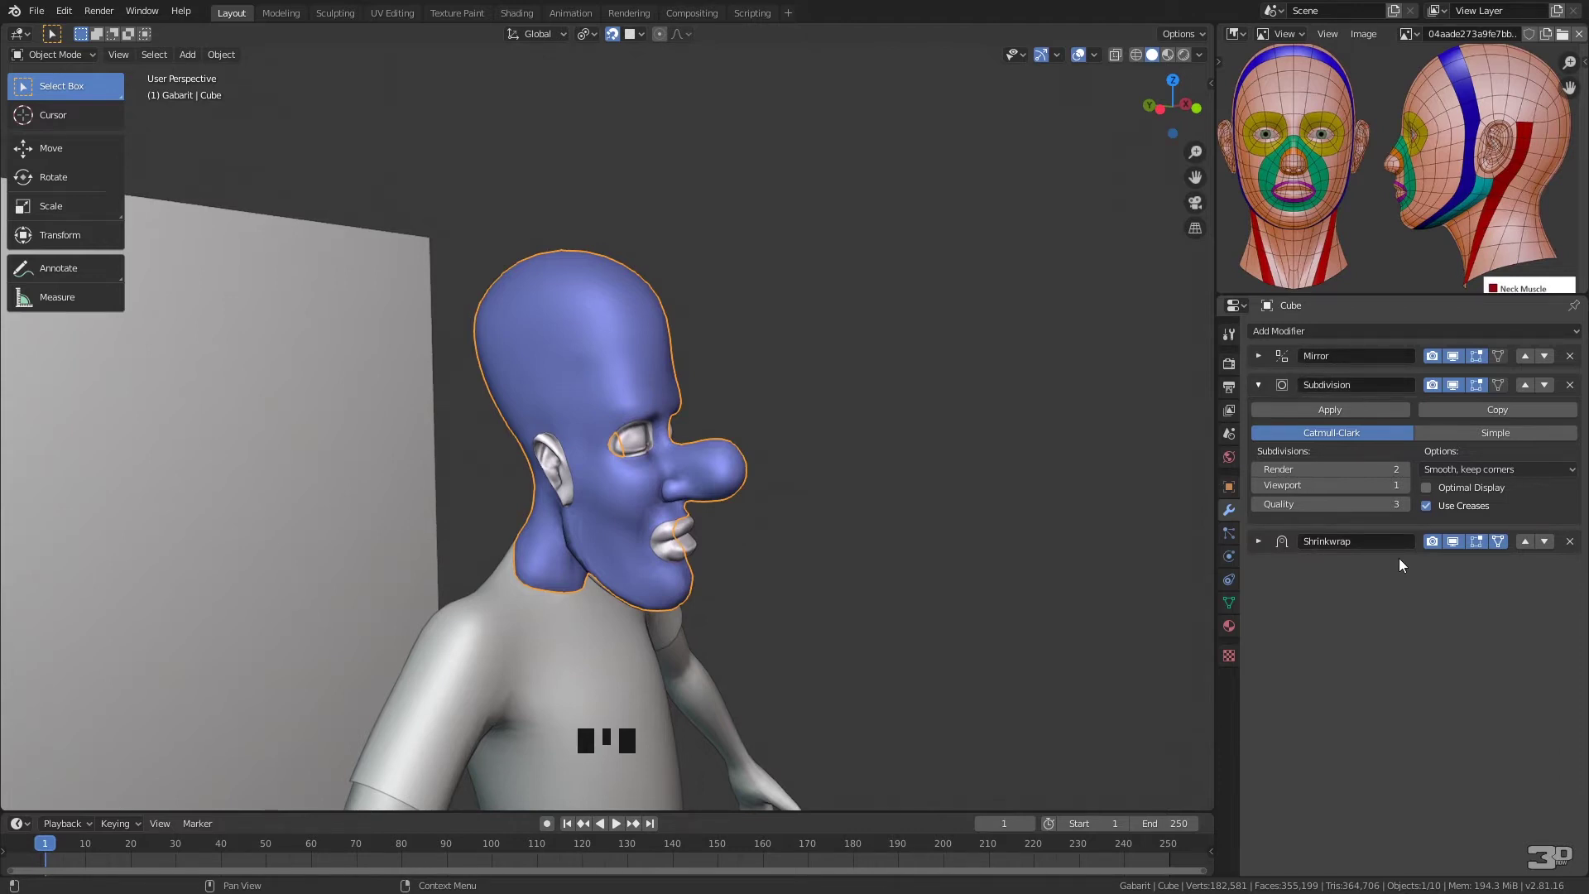
- Disable the Subdivision modifier's viewport display and enter Edit Mode on the head mesh around the mouth
middle_click_drag(616, 456, 642, 495)
scroll(546, 503, "up", 5)
middle_click_drag(649, 597, 707, 420, "shift")
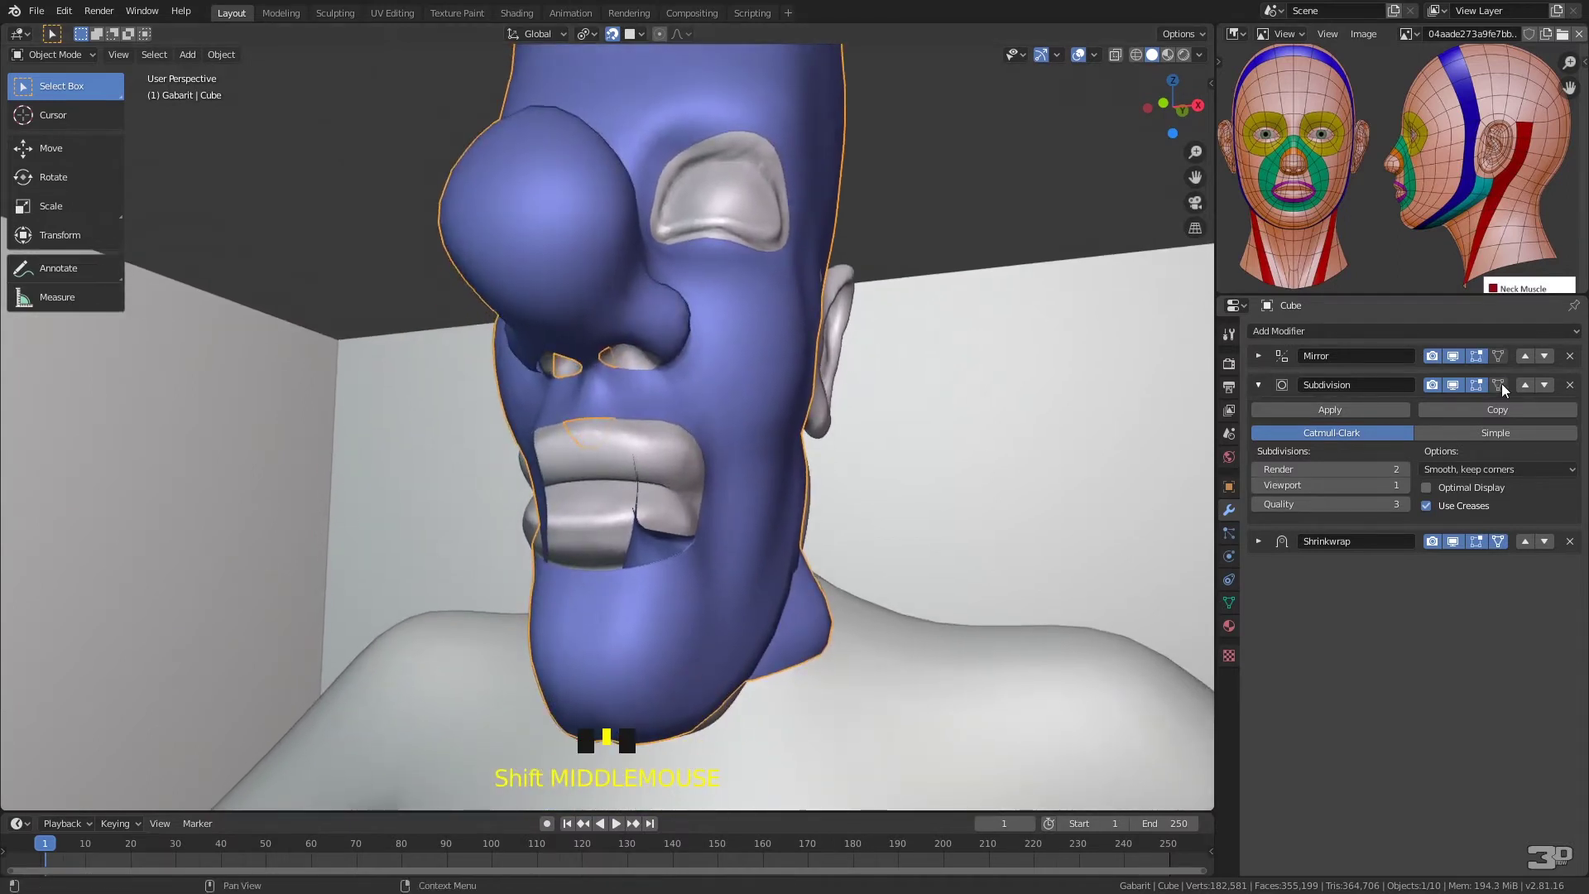
left_click(1453, 384)
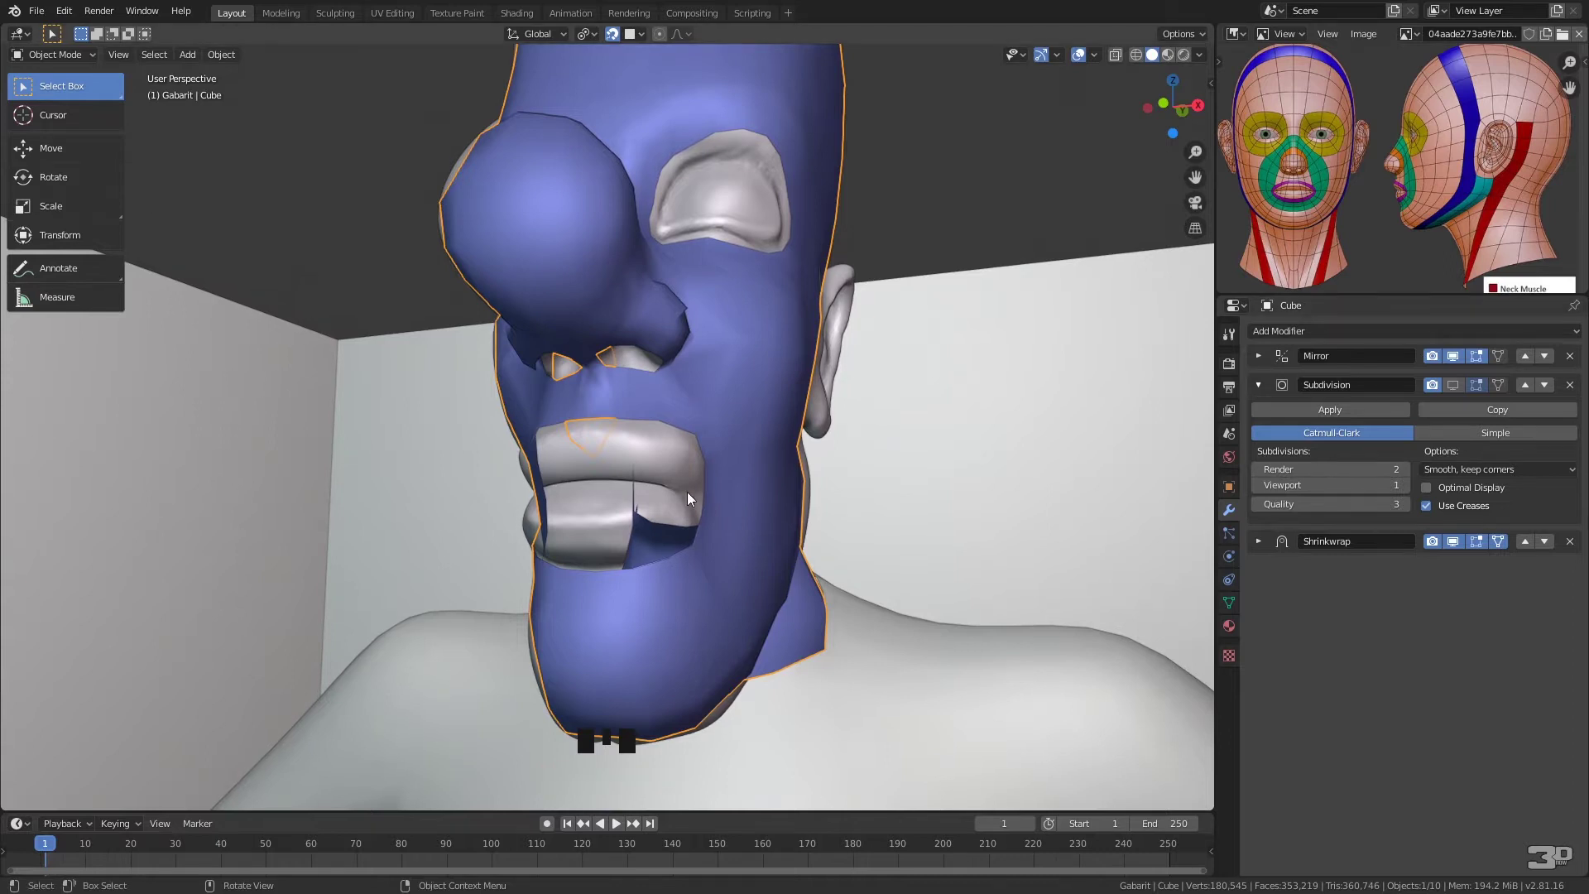
key("Tab")
middle_click_drag(683, 460, 642, 519)
scroll(579, 497, "up", 2)
middle_click_drag(553, 473, 598, 450)
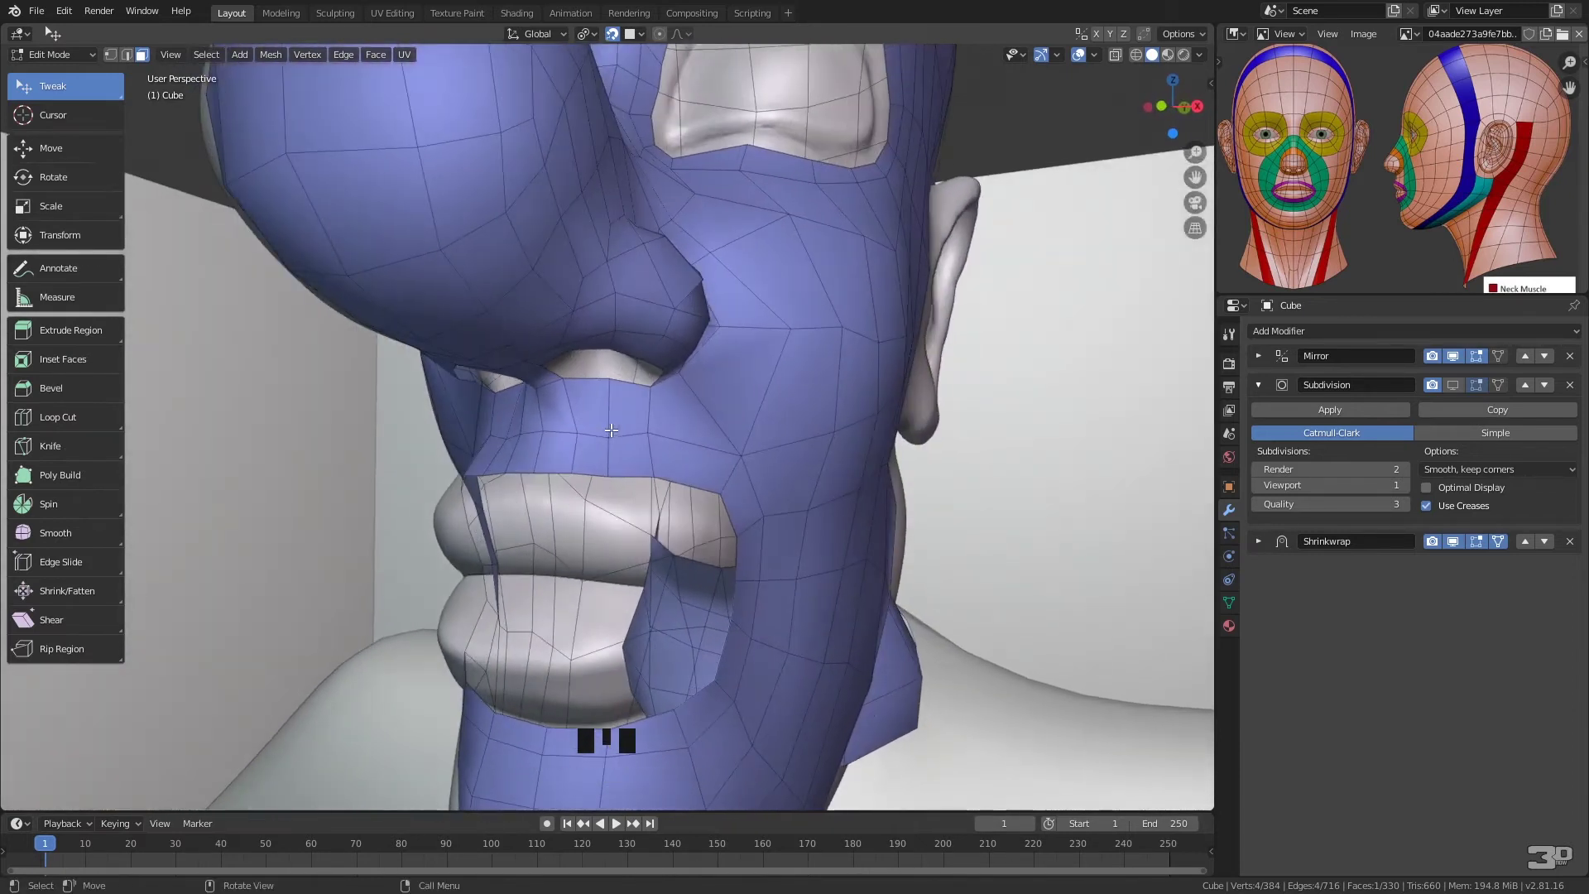
- In vertex selection, extrude the central edge of the mouth opening's upper border down over the upper lip in four segments
left_click(551, 483)
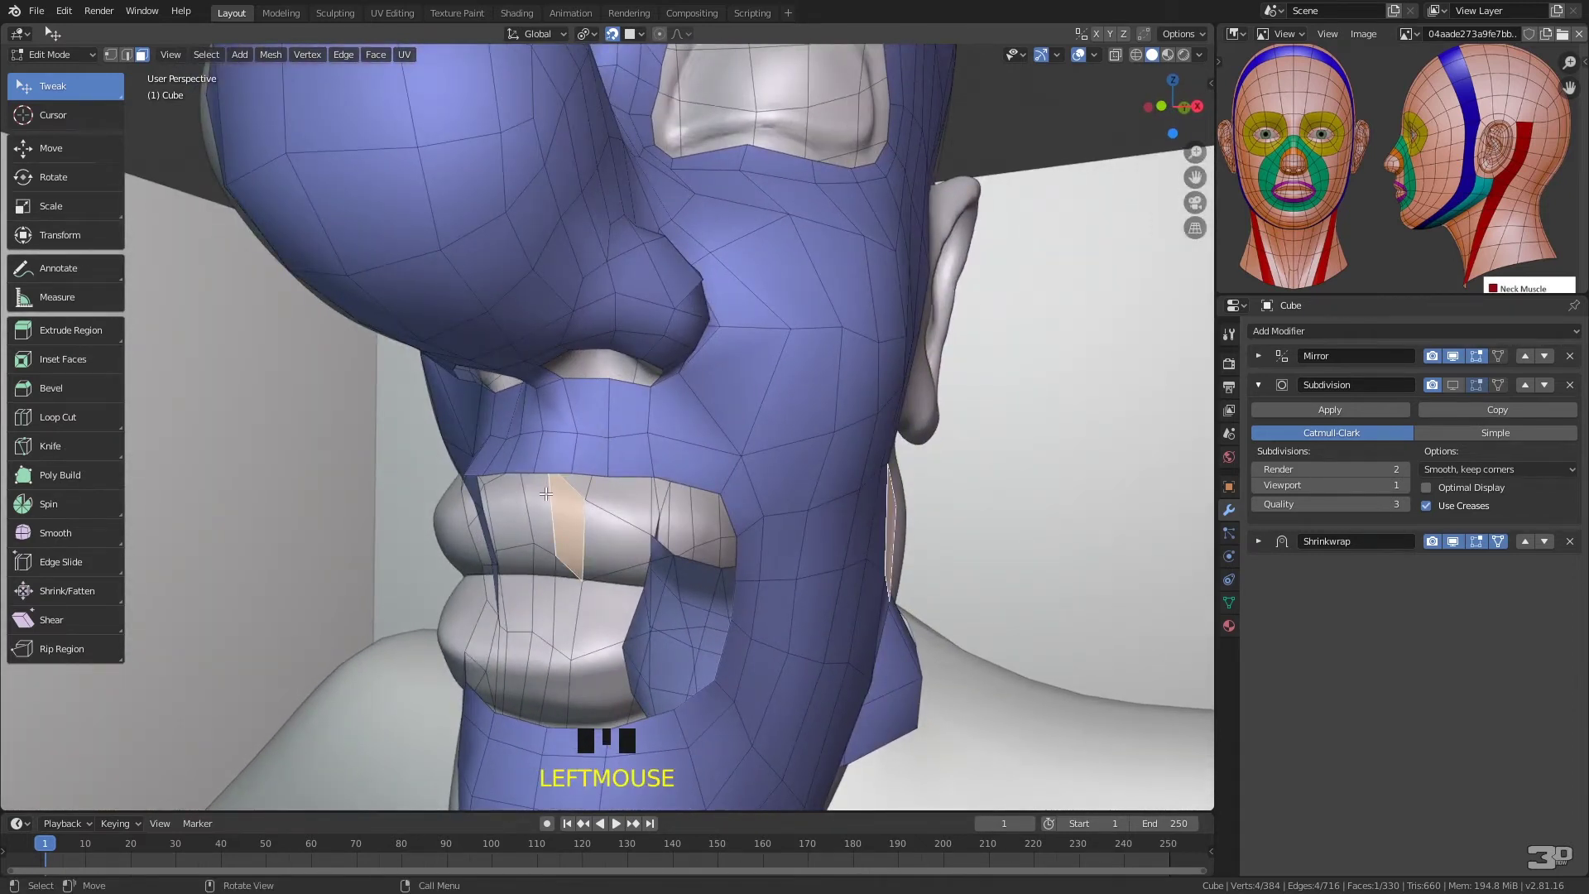
key("1")
left_click(534, 469)
middle_click_drag(535, 469, 582, 457)
left_click(710, 436, "shift")
middle_click_drag(710, 436, 437, 533)
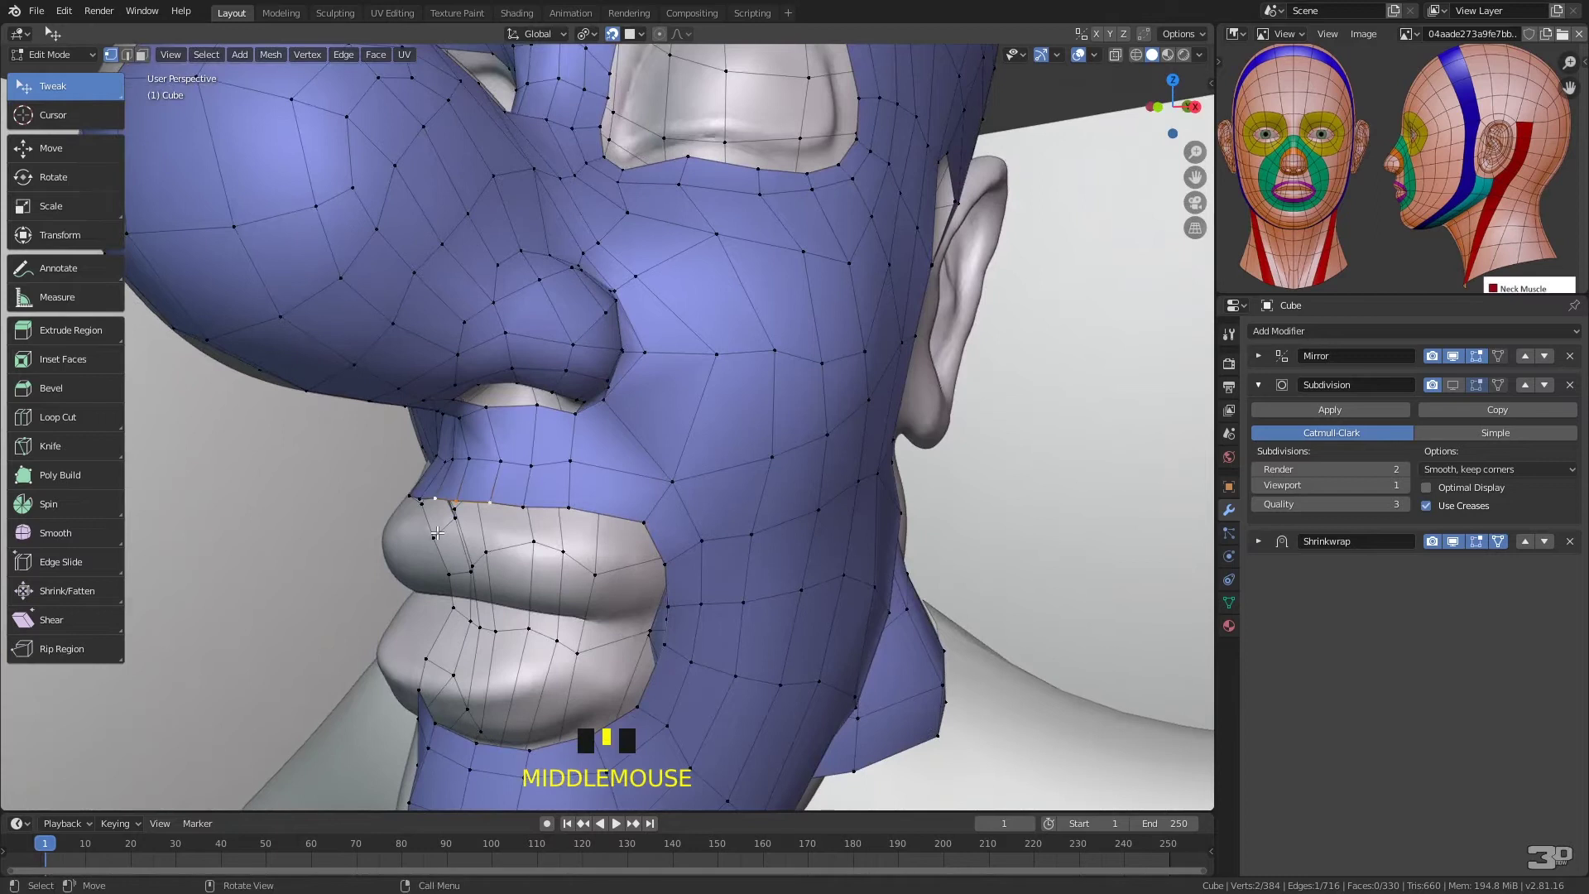
key("e")
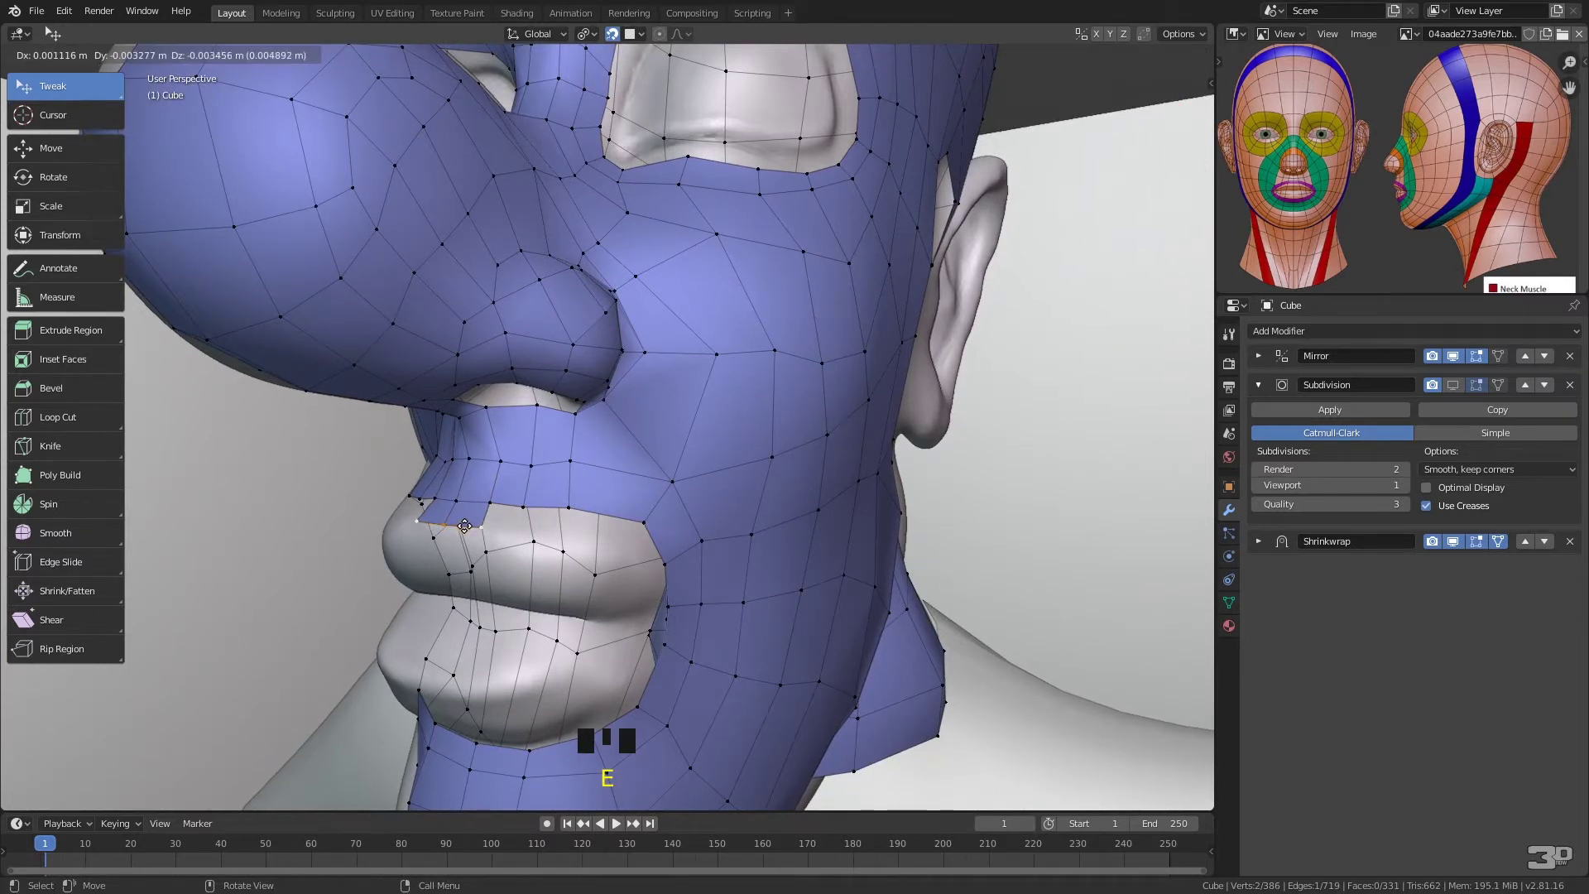
left_click(464, 527)
key("e")
left_click(463, 539)
key("e")
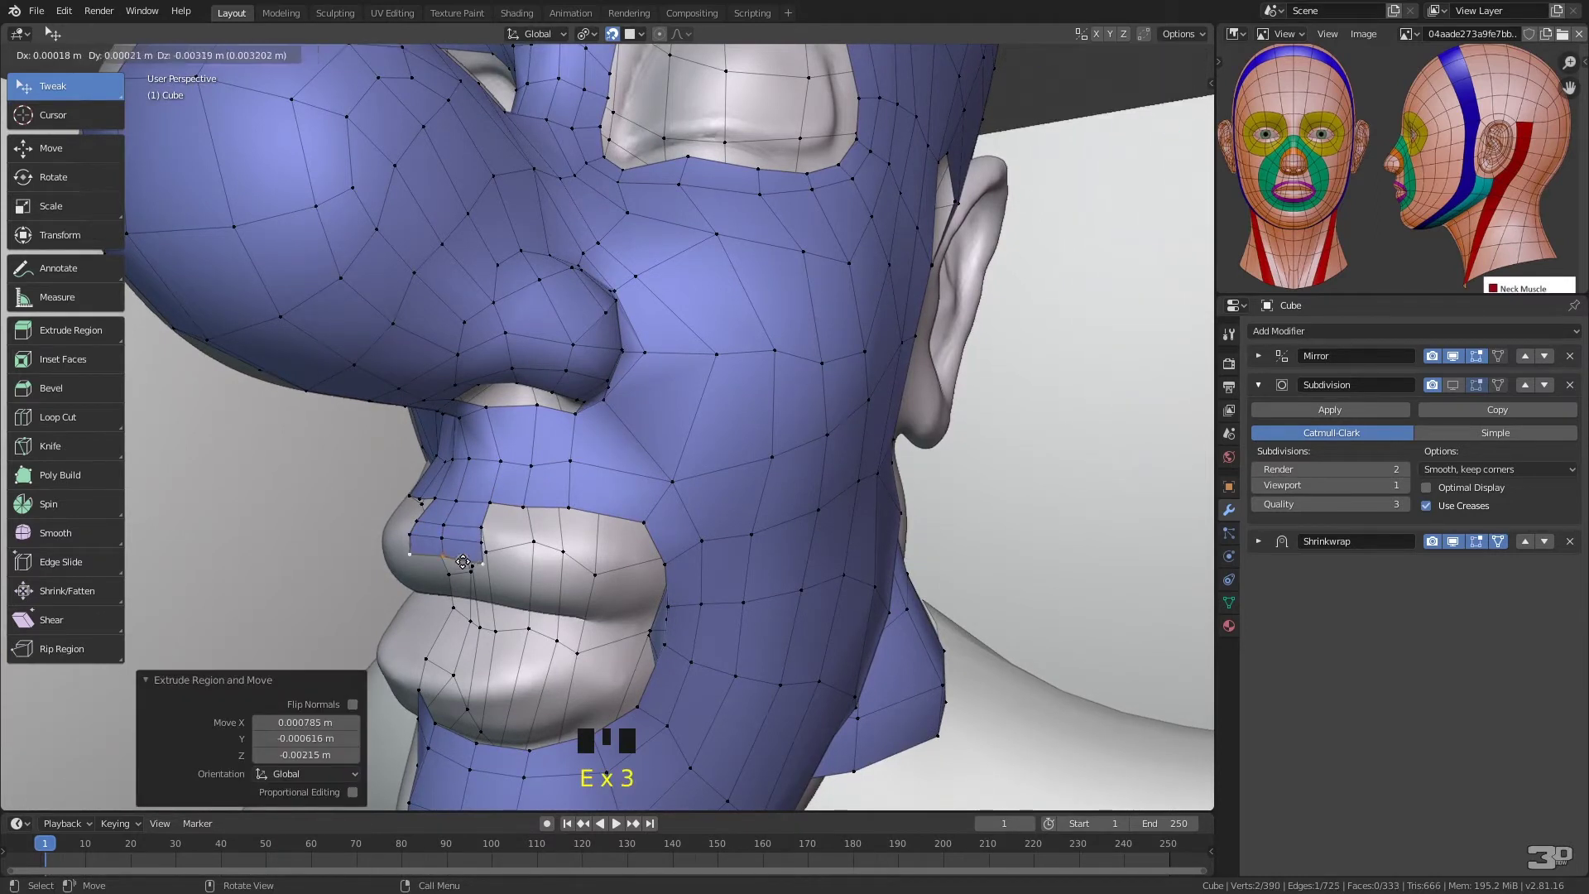
left_click(457, 575)
key("e")
left_click(470, 594)
middle_click_drag(470, 594, 605, 537)
left_click_drag(626, 517, 629, 521)
- Extrude the central edge of the mouth opening's lower border up over the lower lip in four segments
middle_click_drag(635, 558, 576, 524)
left_click(643, 593)
left_click(676, 593, "shift")
scroll(556, 499, "up", 1)
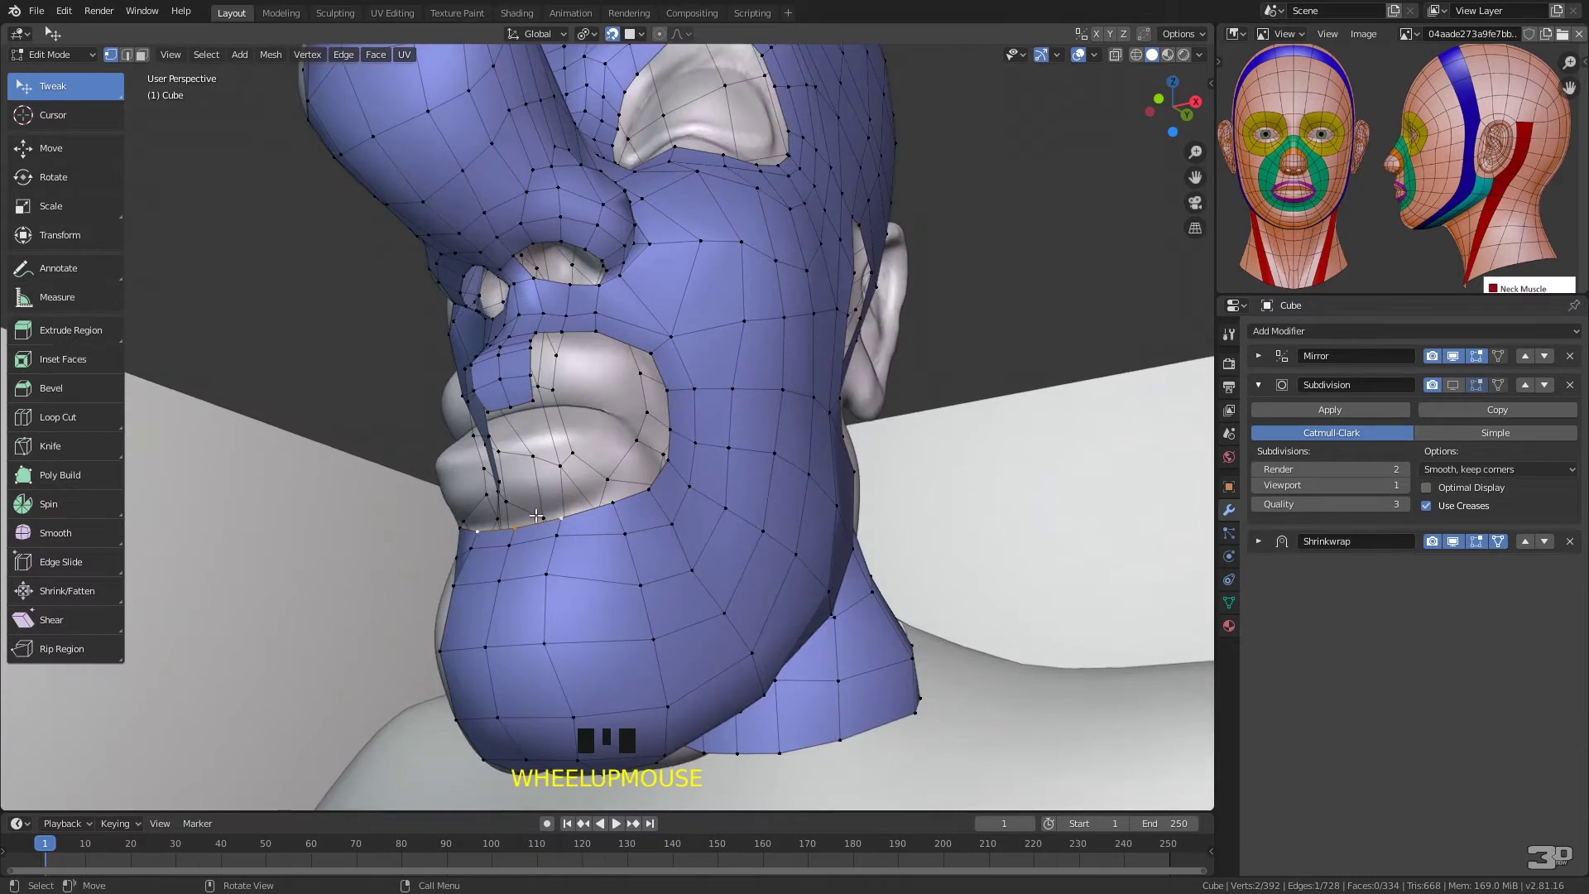
key("e")
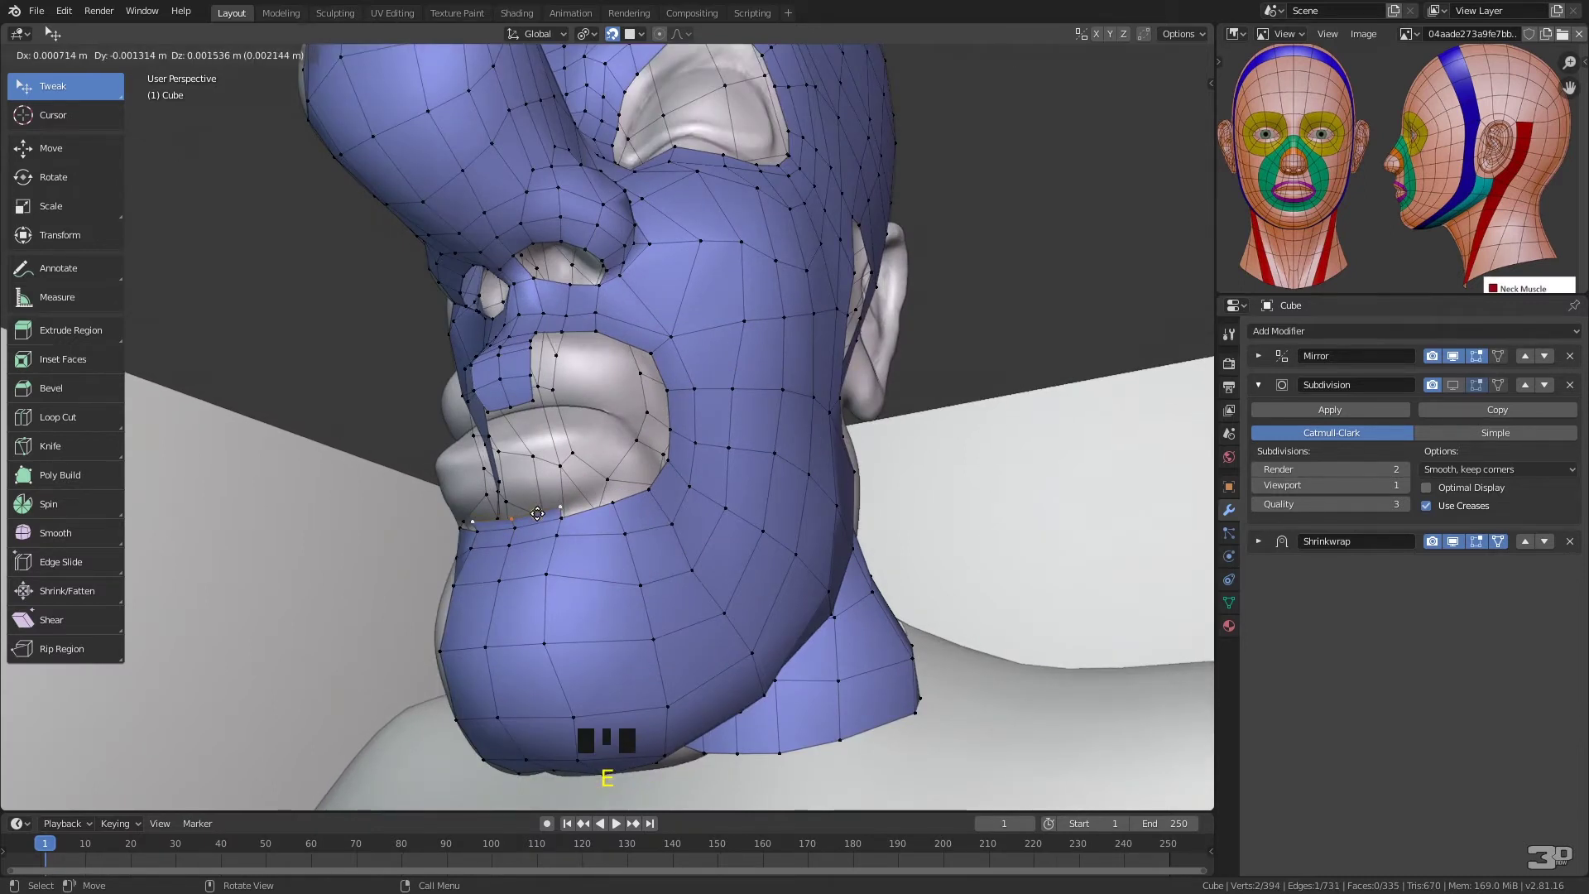
left_click(538, 514)
key("e")
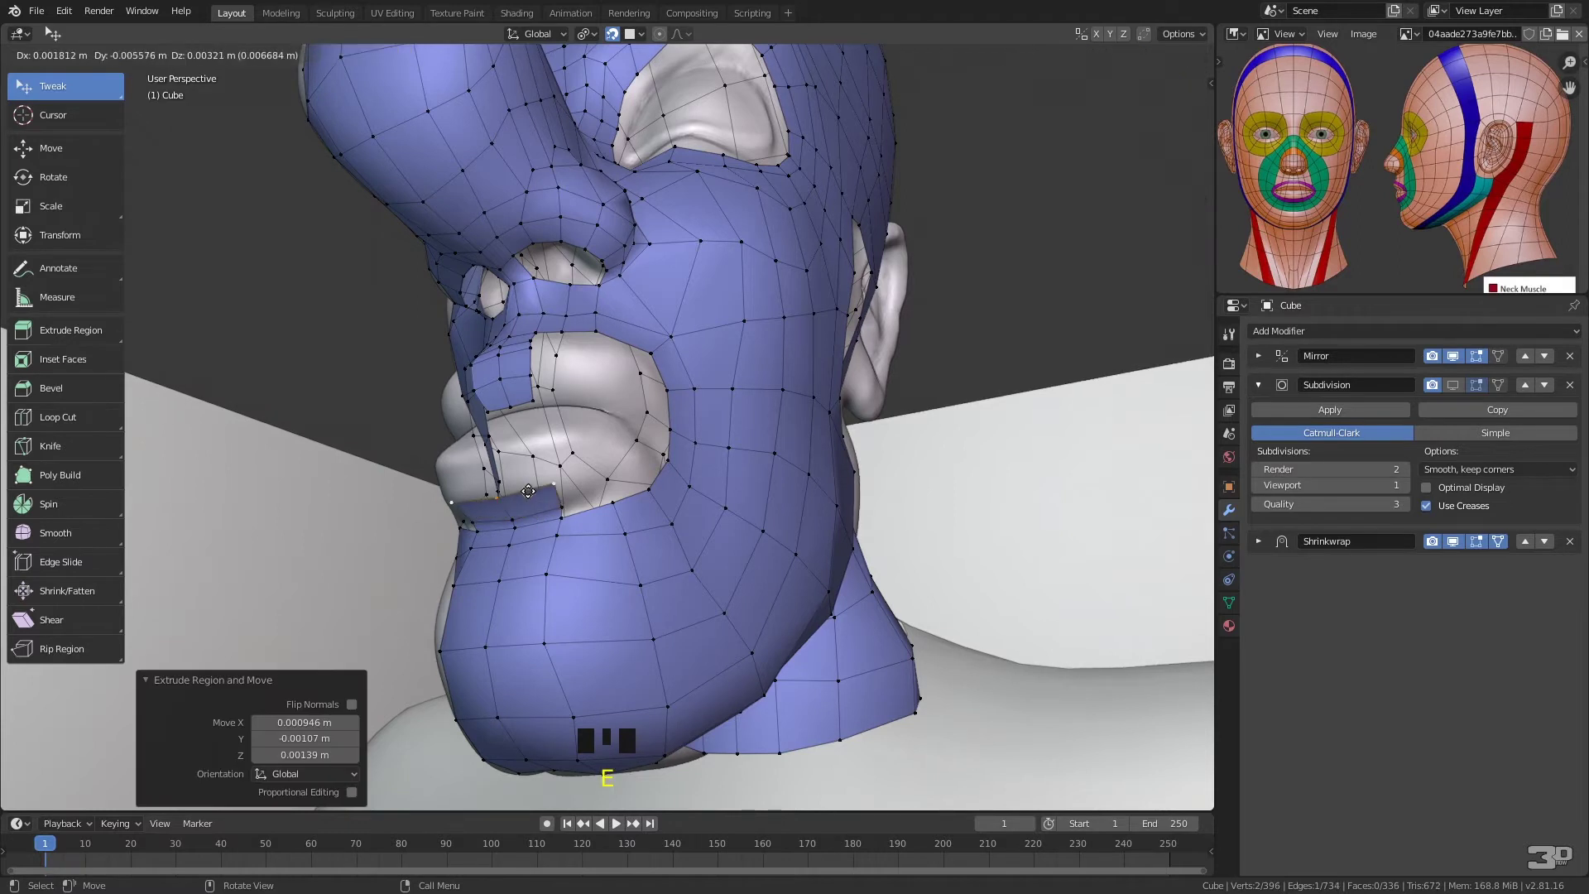
left_click(527, 487)
key("e")
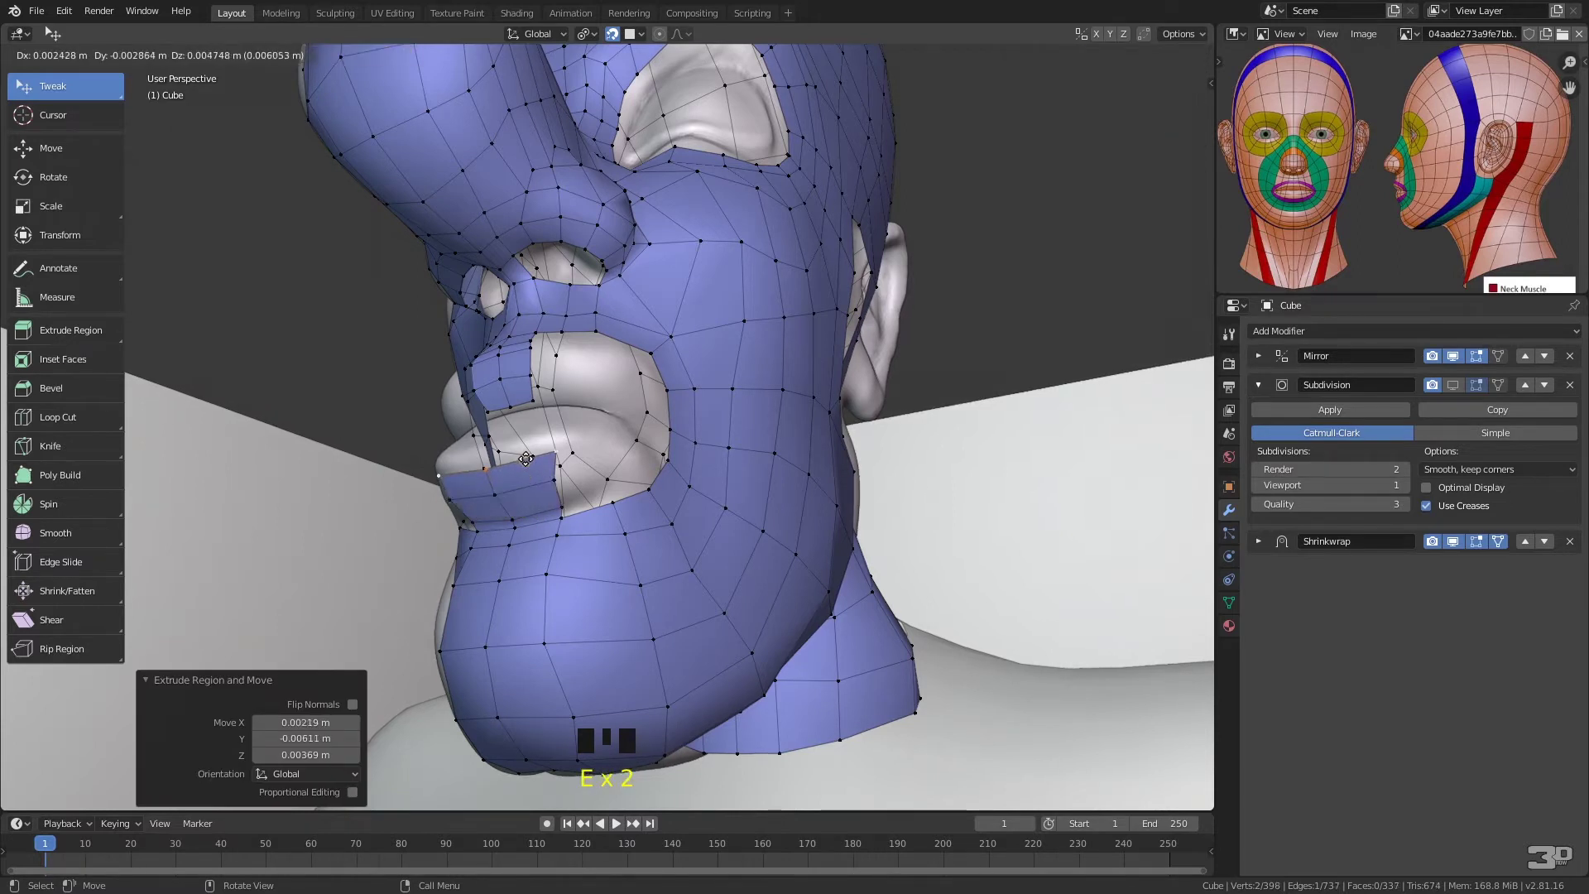
left_click(513, 454)
key("e")
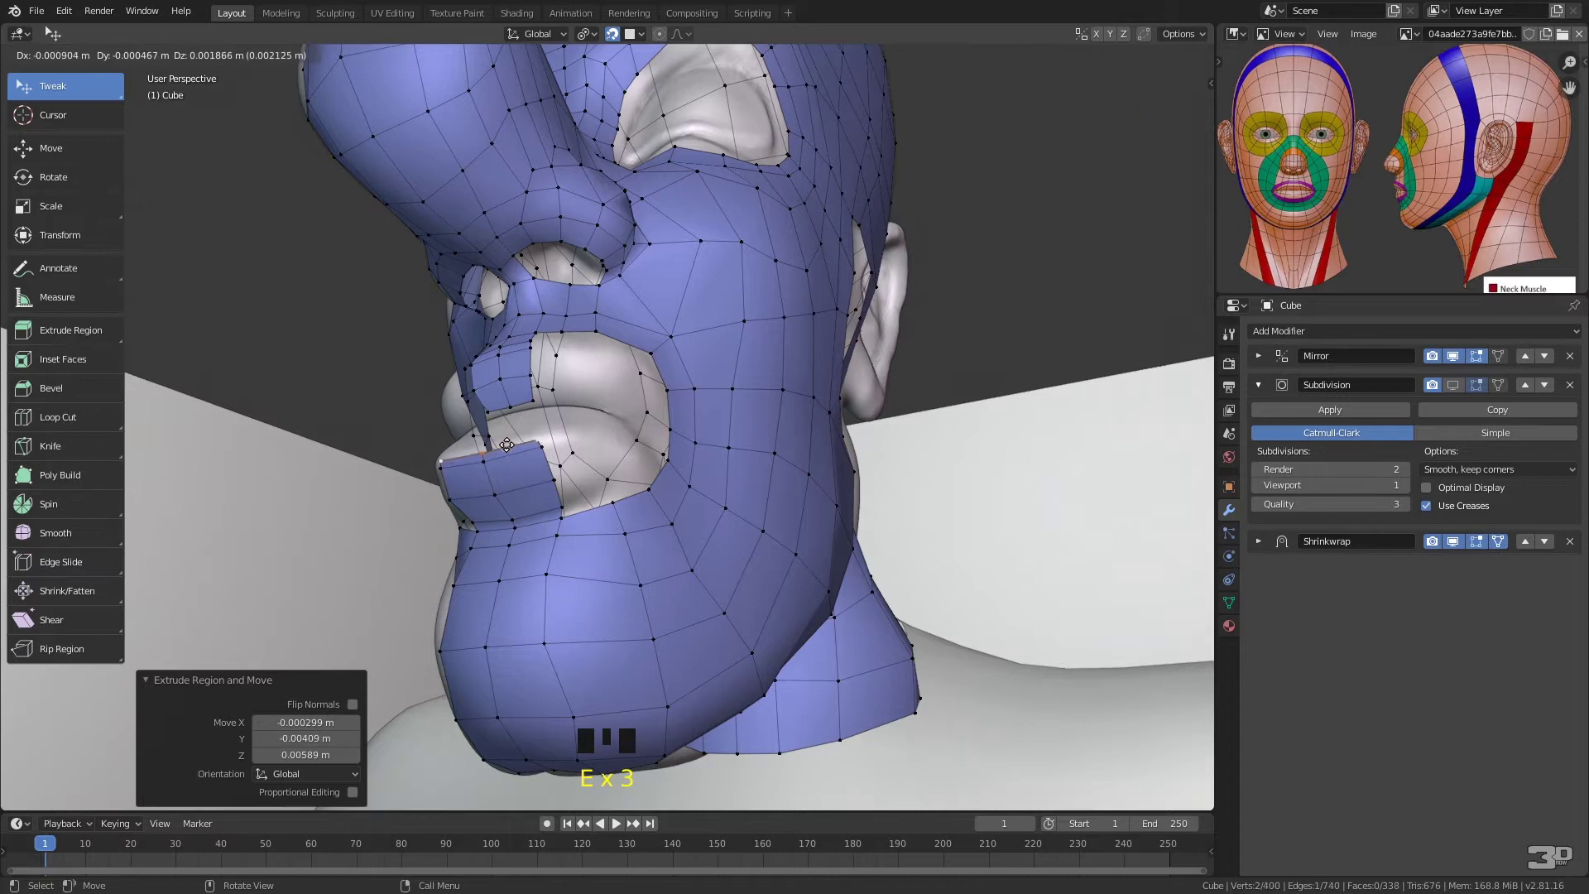
left_click(507, 439)
- Extrude the upper edge of the central lower-lip strip in two more segments back toward the mouth crease
middle_click_drag(507, 439, 542, 571)
key("e")
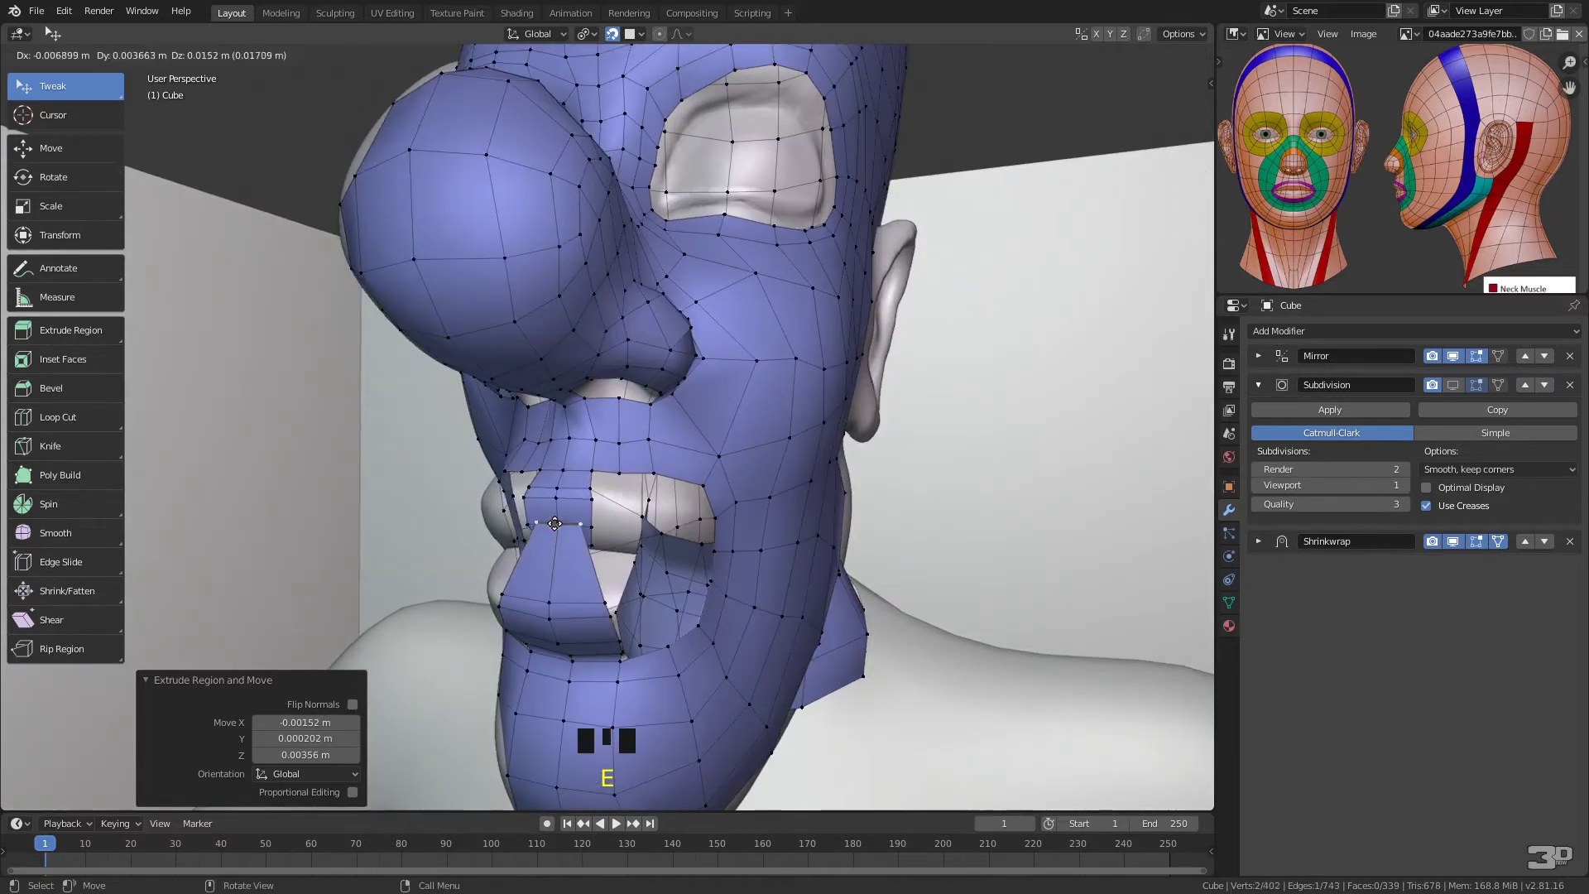
left_click(569, 559)
key("e")
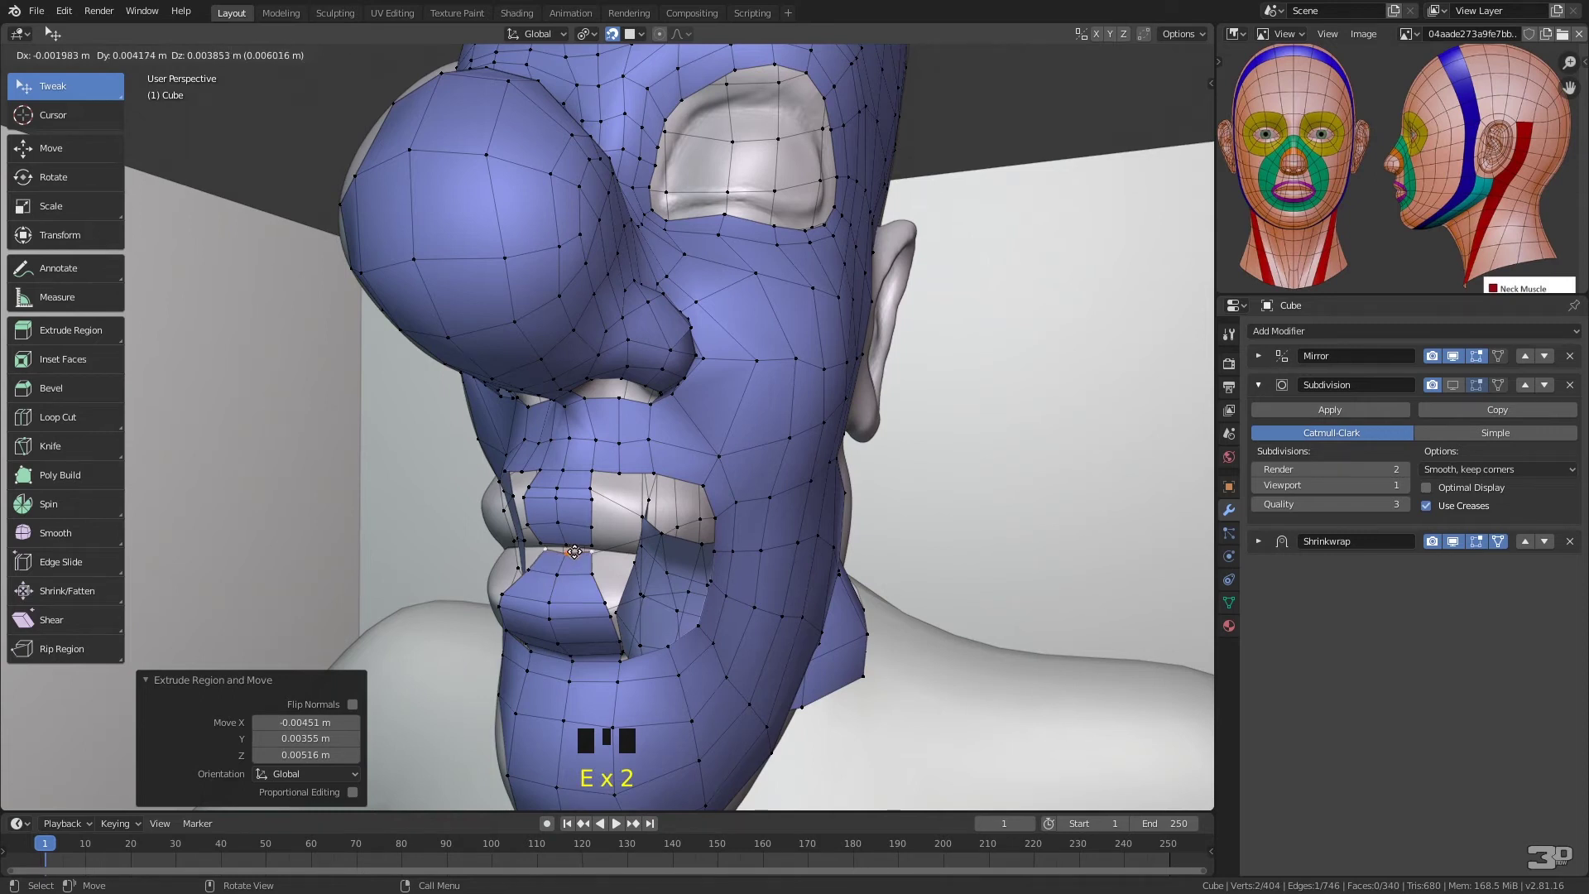
left_click(576, 551)
- Extrude the side edge of the central upper-lip strip's uppermost face toward the mouth corner in three segments
middle_click_drag(576, 551, 506, 474)
left_click(489, 473)
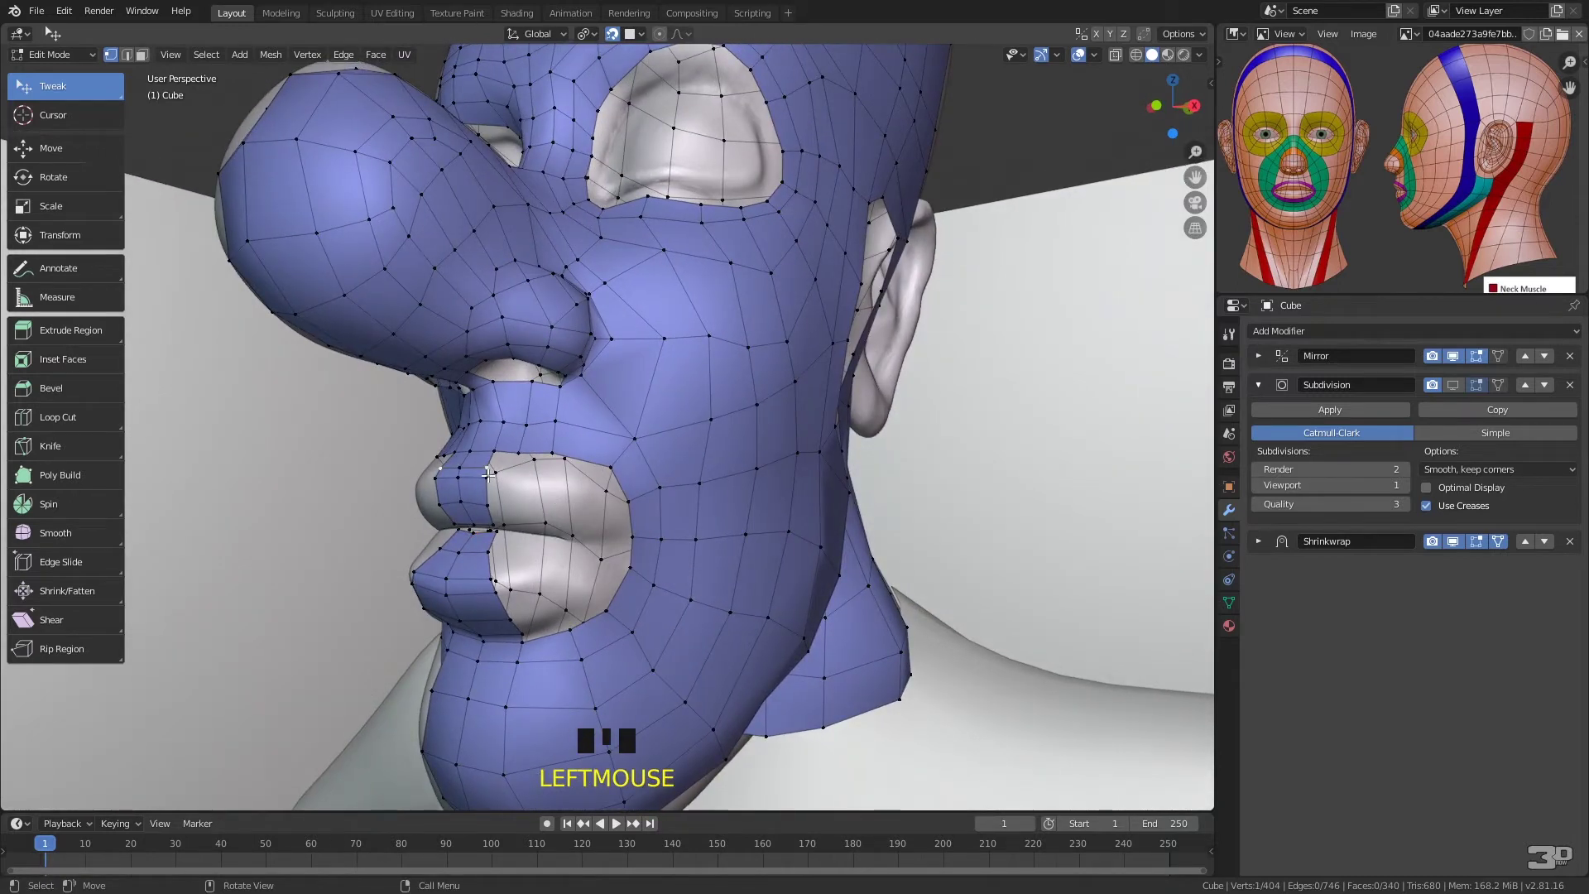
left_click(489, 473, "shift")
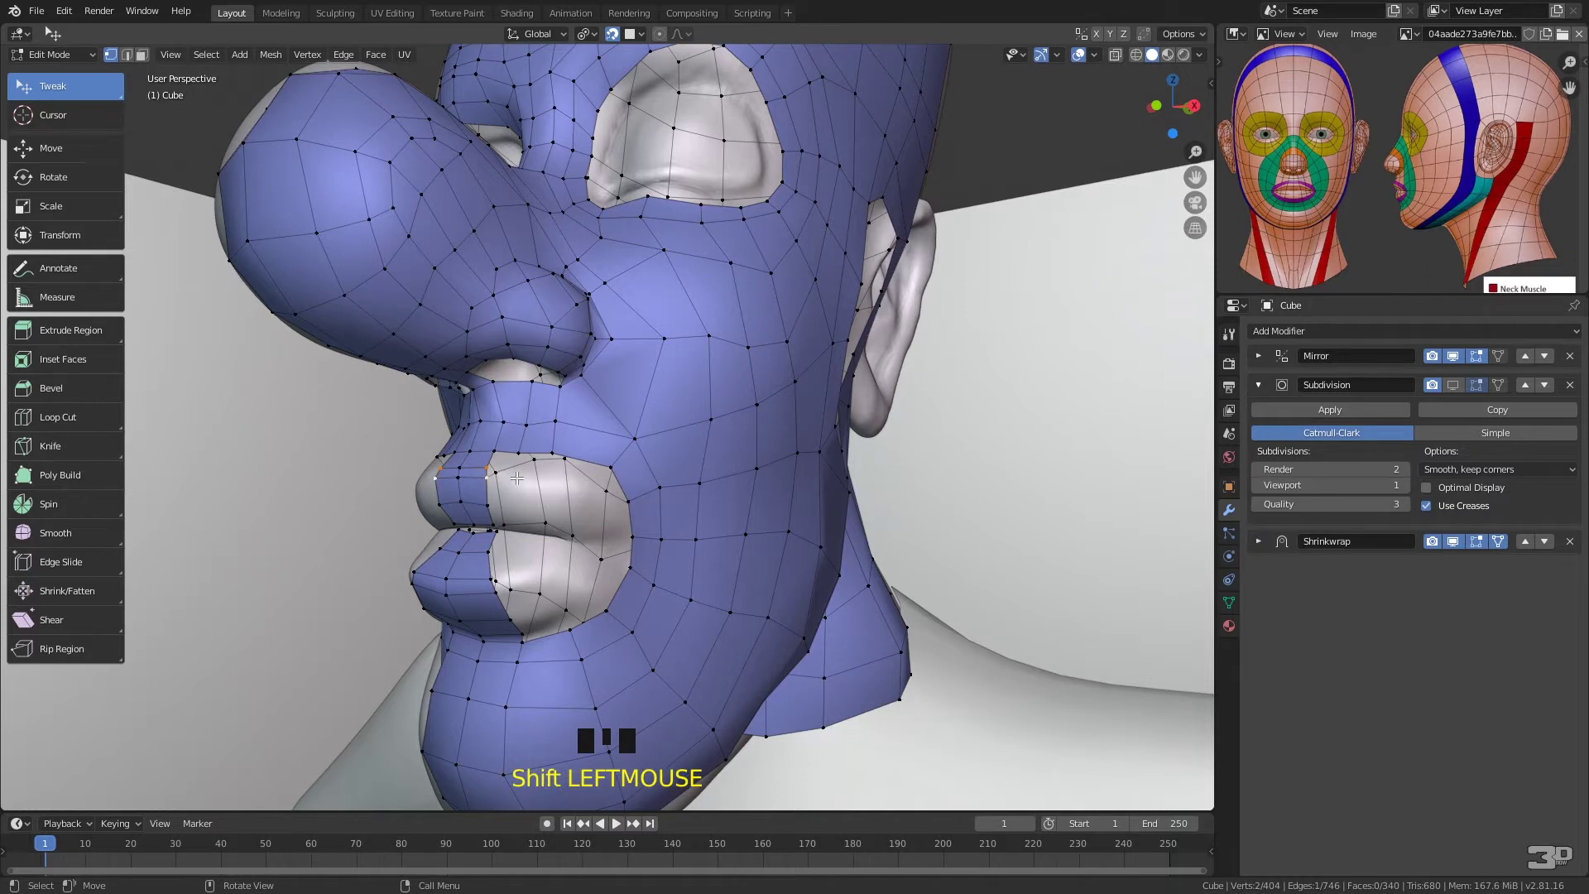
right_click(512, 472, "ctrl")
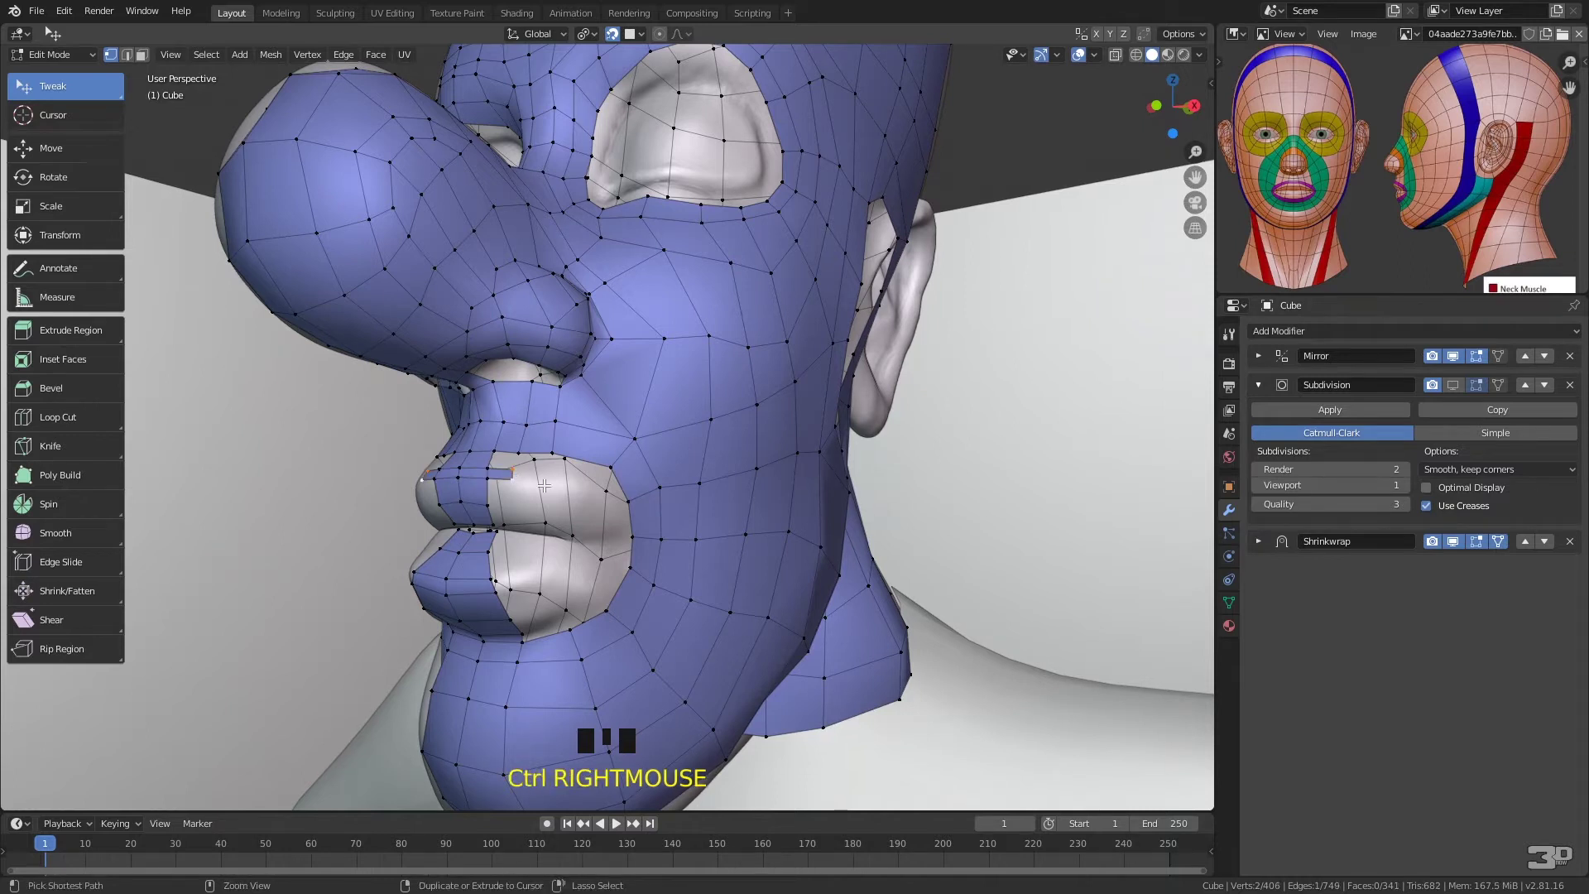
right_click(550, 486, "ctrl")
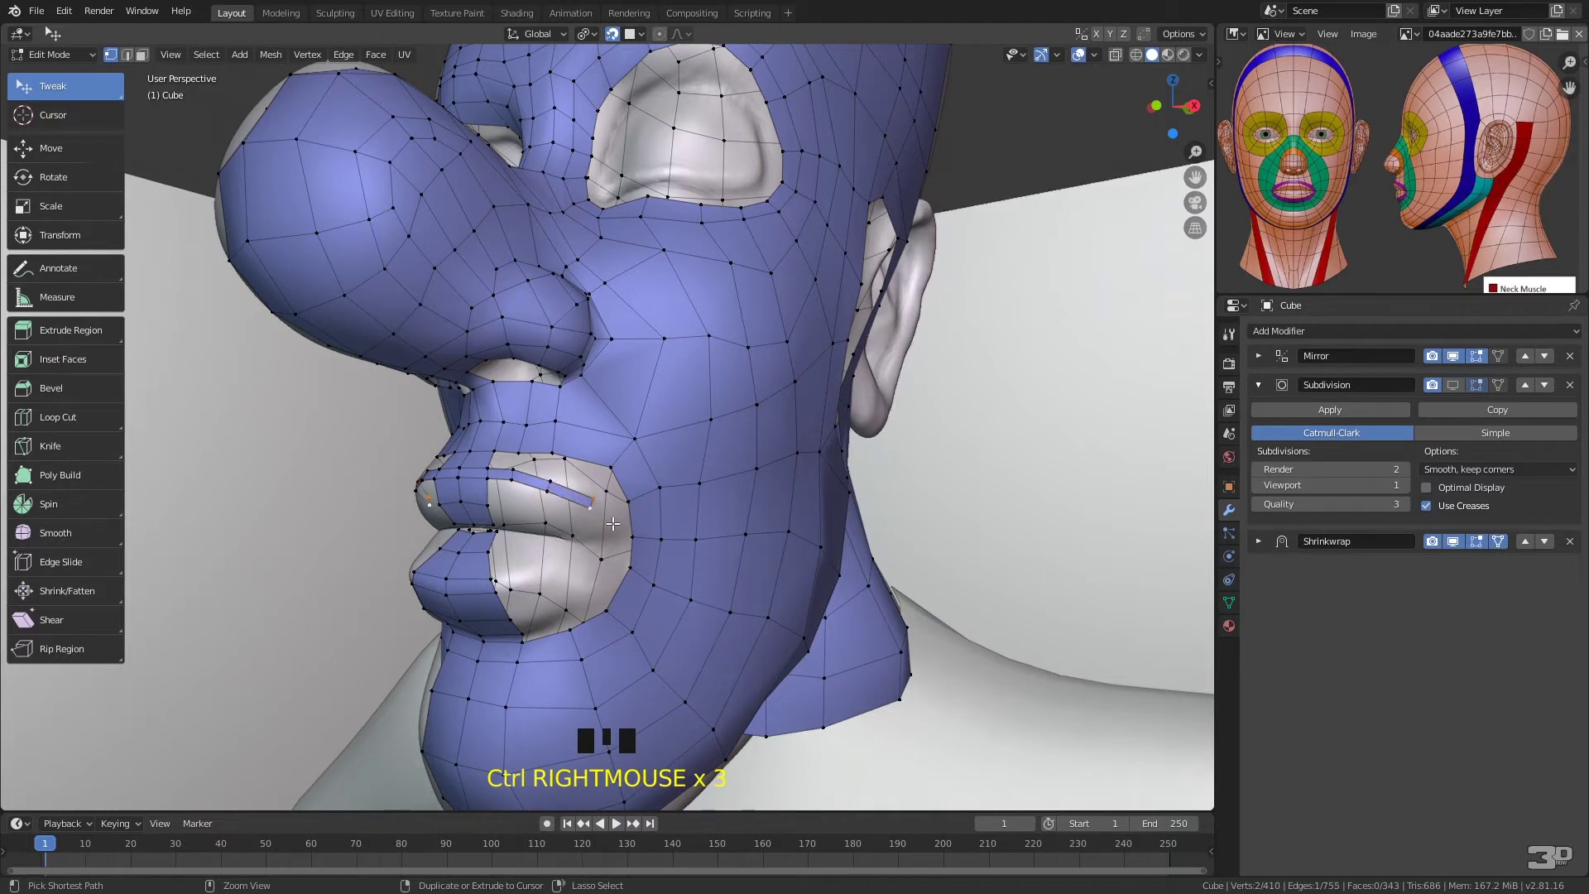
- Fill the gap between the new upper-lip strip and the mouth opening's upper border with three faces
middle_click_drag(612, 523, 562, 519)
left_click(562, 518)
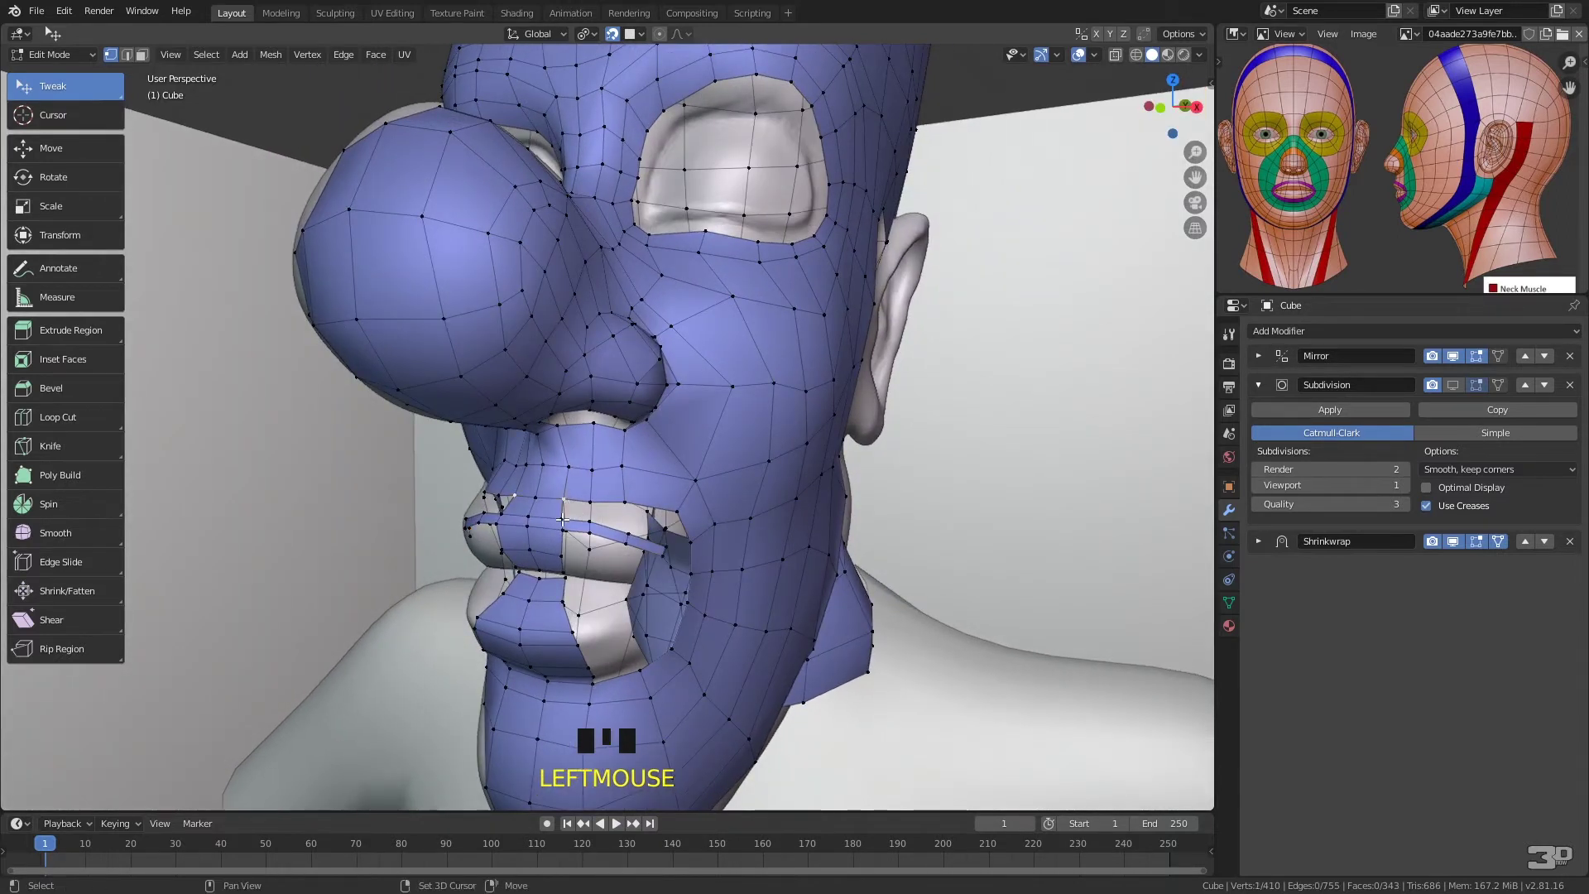
left_click(563, 519, "shift")
key("f")
key("f")
key("f")
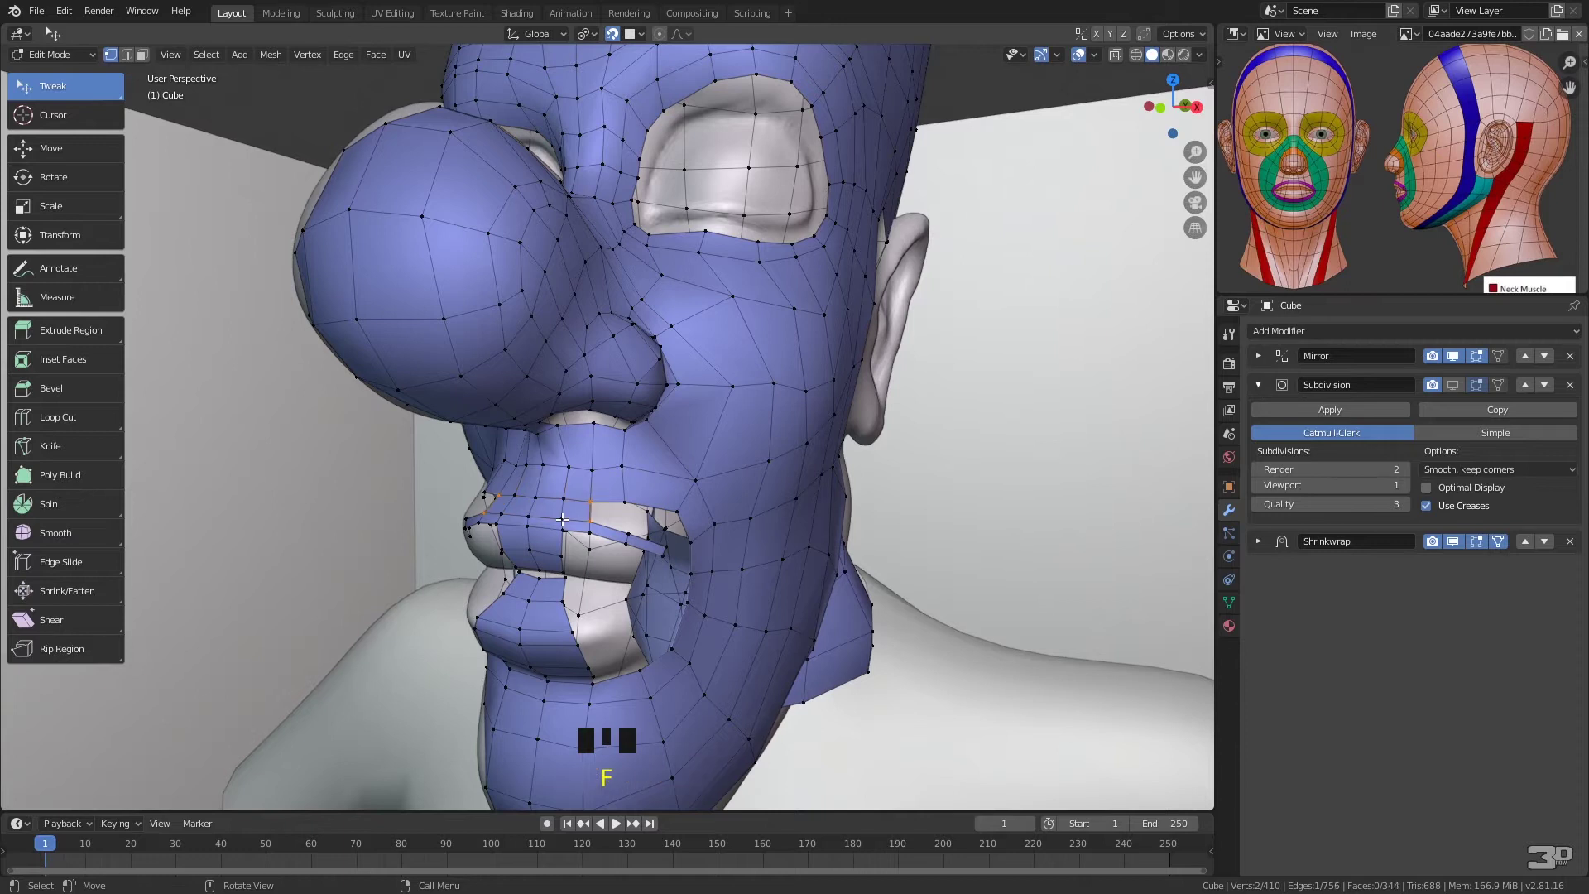
mouse_move(563, 519)
middle_mouse_down()
mouse_move(601, 523)
mouse_move(577, 494)
middle_mouse_up()
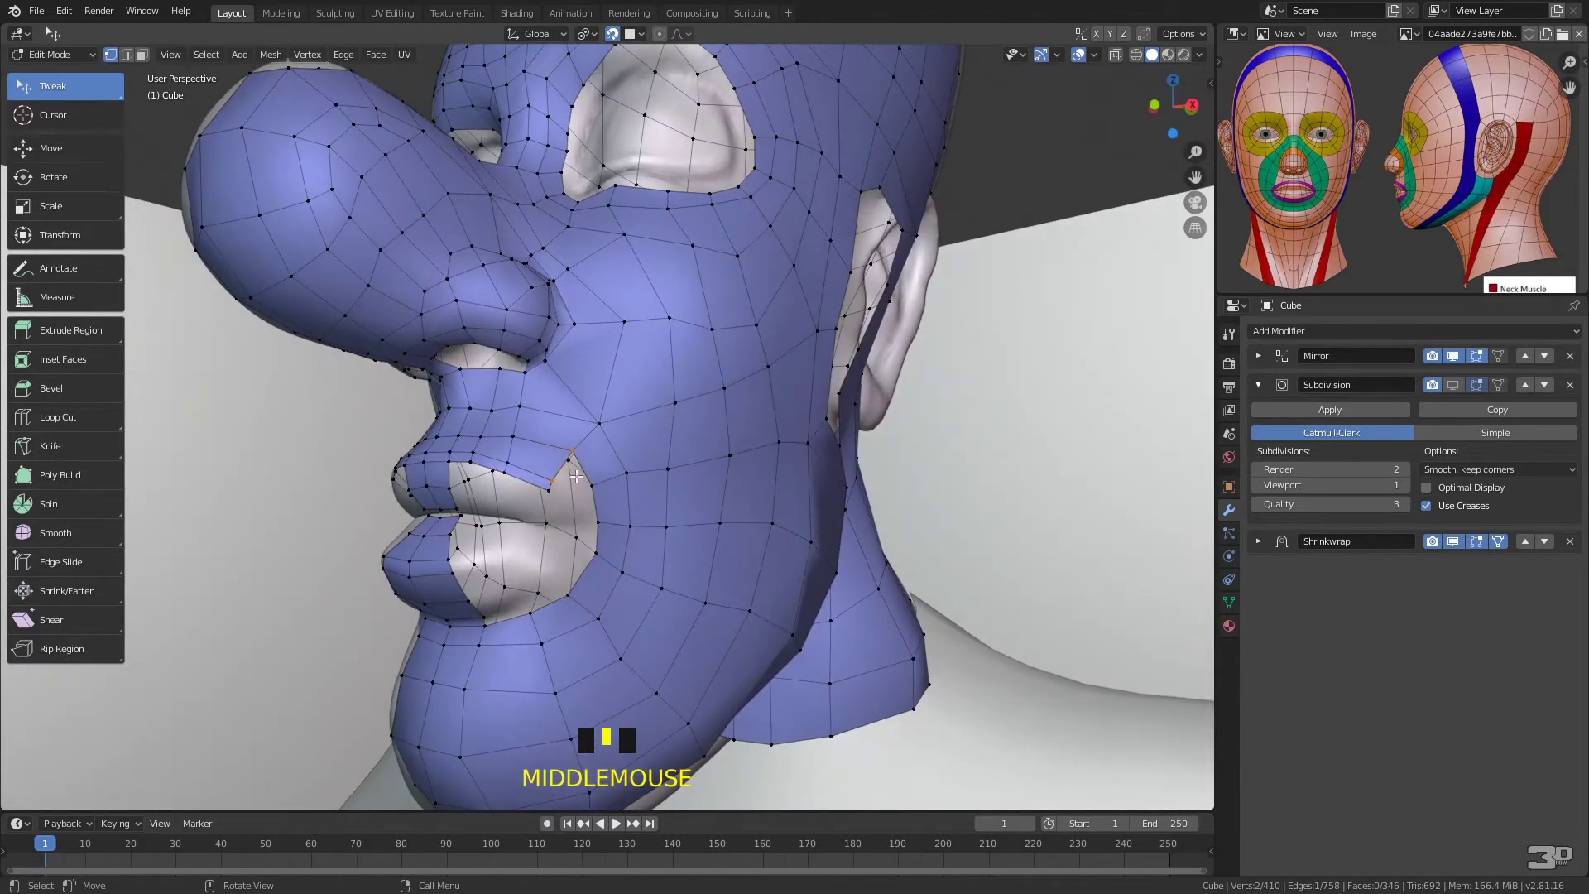
- Adjust the vertices at the upper-lip strip's outer end and extrude its end edge down around the mouth corner in two segments
left_click_drag(575, 446, 575, 460)
double_click(555, 491)
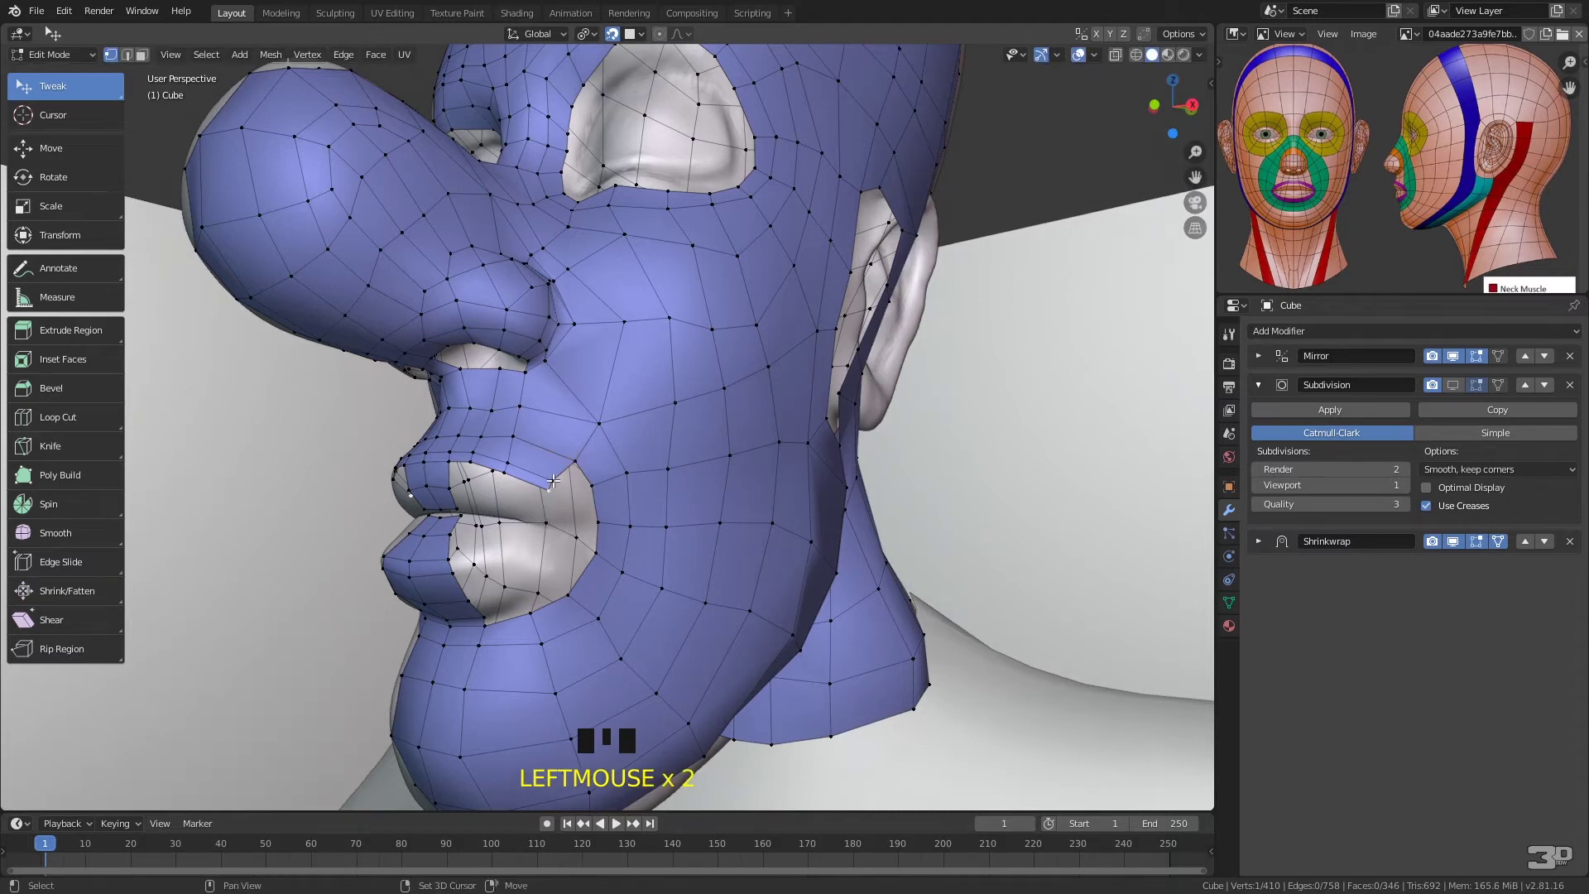
left_click(552, 480, "shift")
key("e")
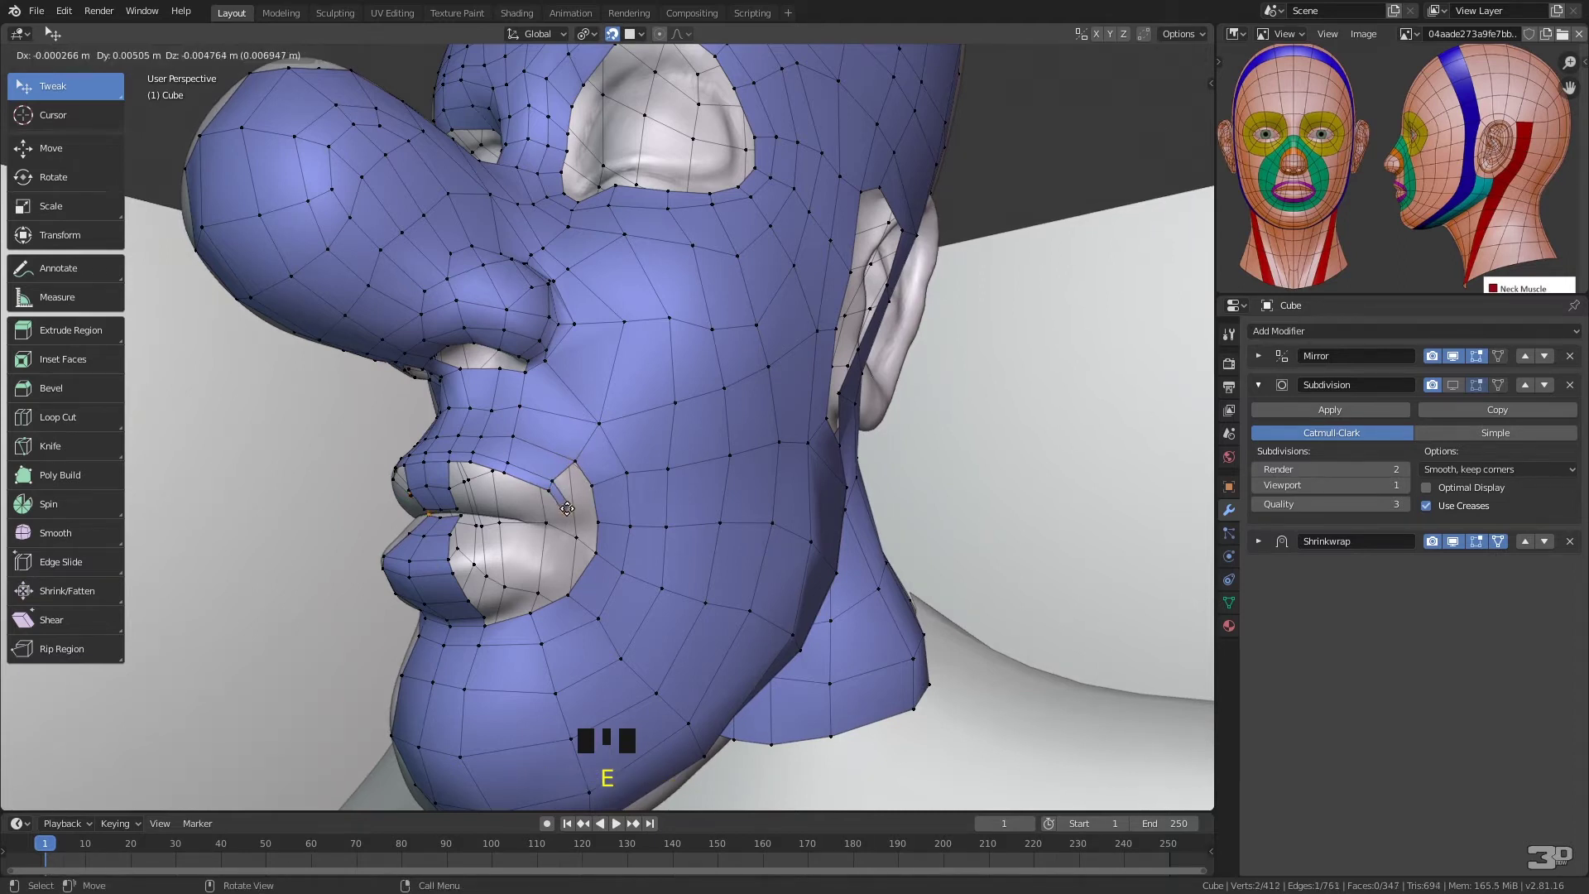
left_click(561, 508)
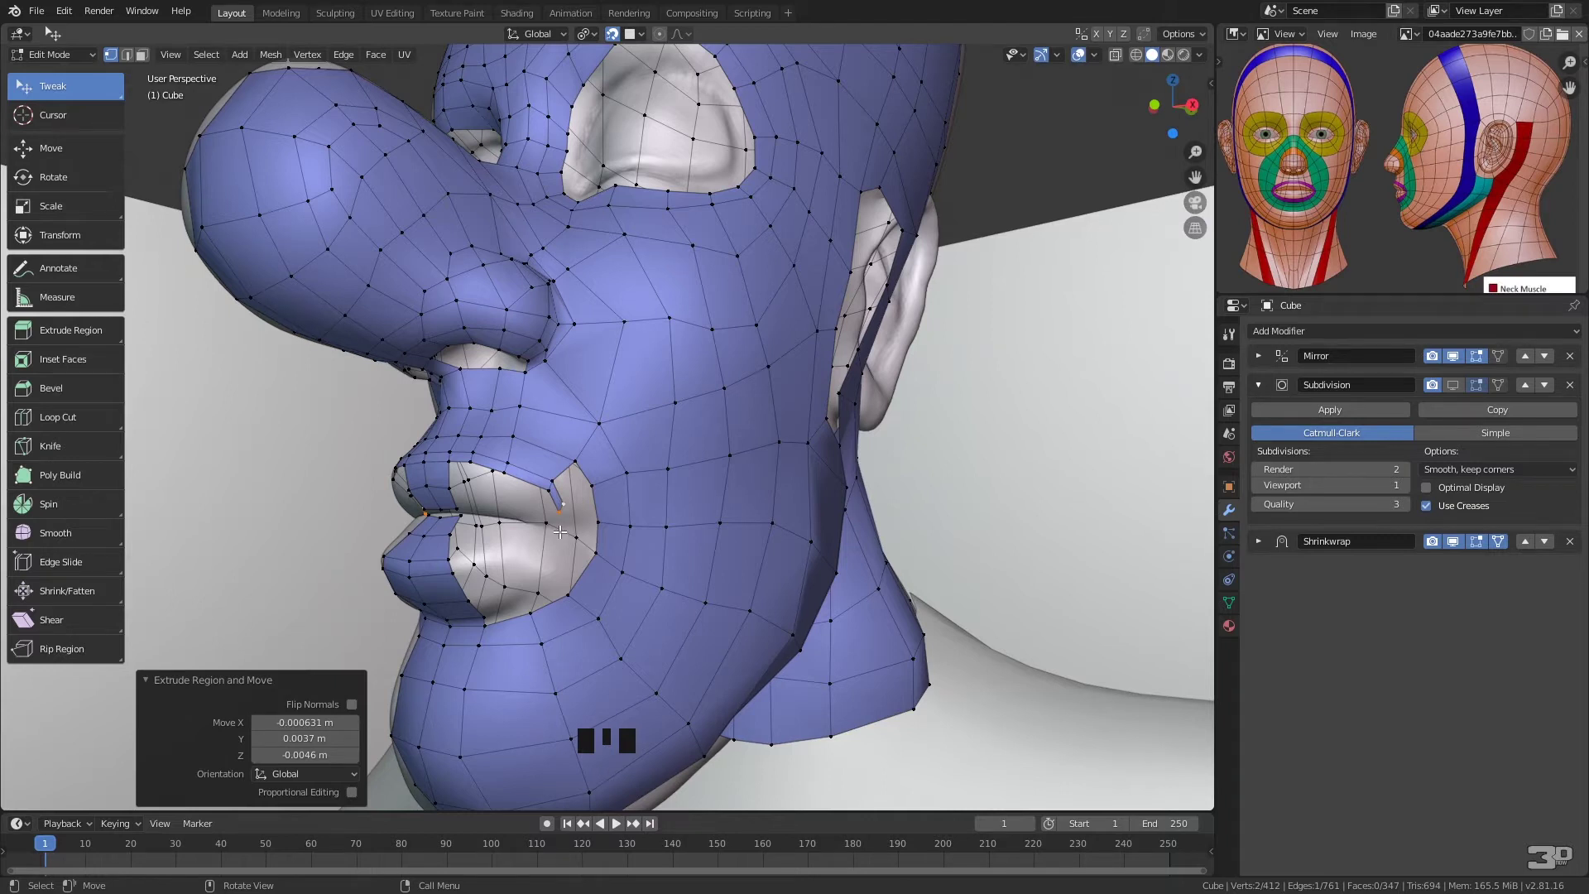
key("e")
left_click(567, 543)
- Reposition the vertices of the mouth-corner strip and the adjoining border so the strip follows the corner's curve
middle_click_drag(568, 542, 504, 530)
scroll(494, 541, "up", 2)
left_click_drag(457, 534, 468, 552)
left_click(438, 520)
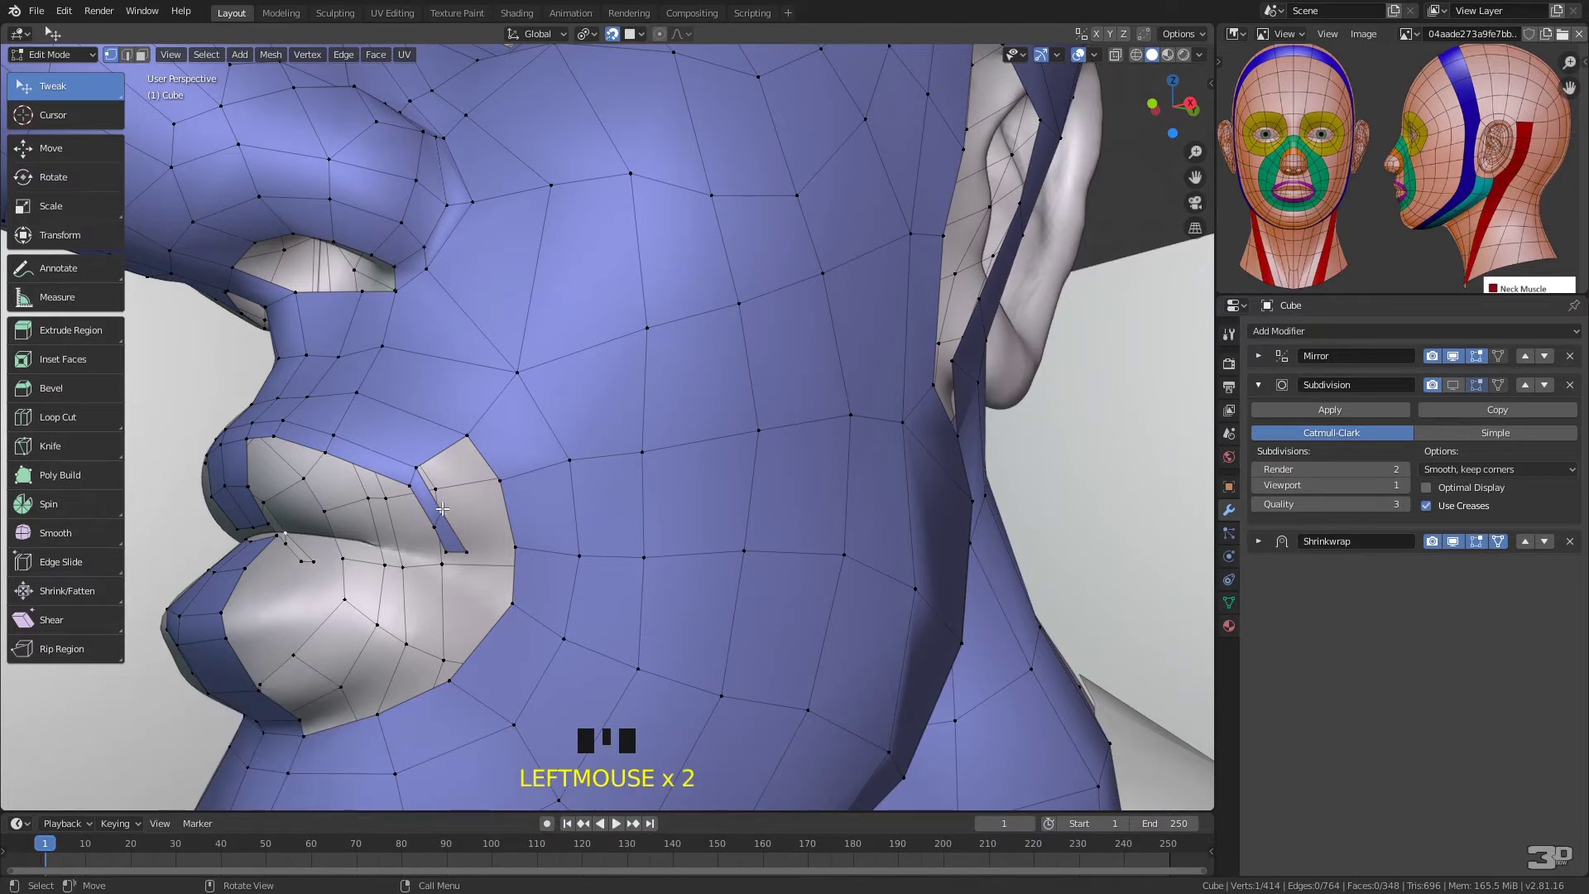
left_click_drag(471, 438, 465, 430)
left_click_drag(410, 481, 432, 522)
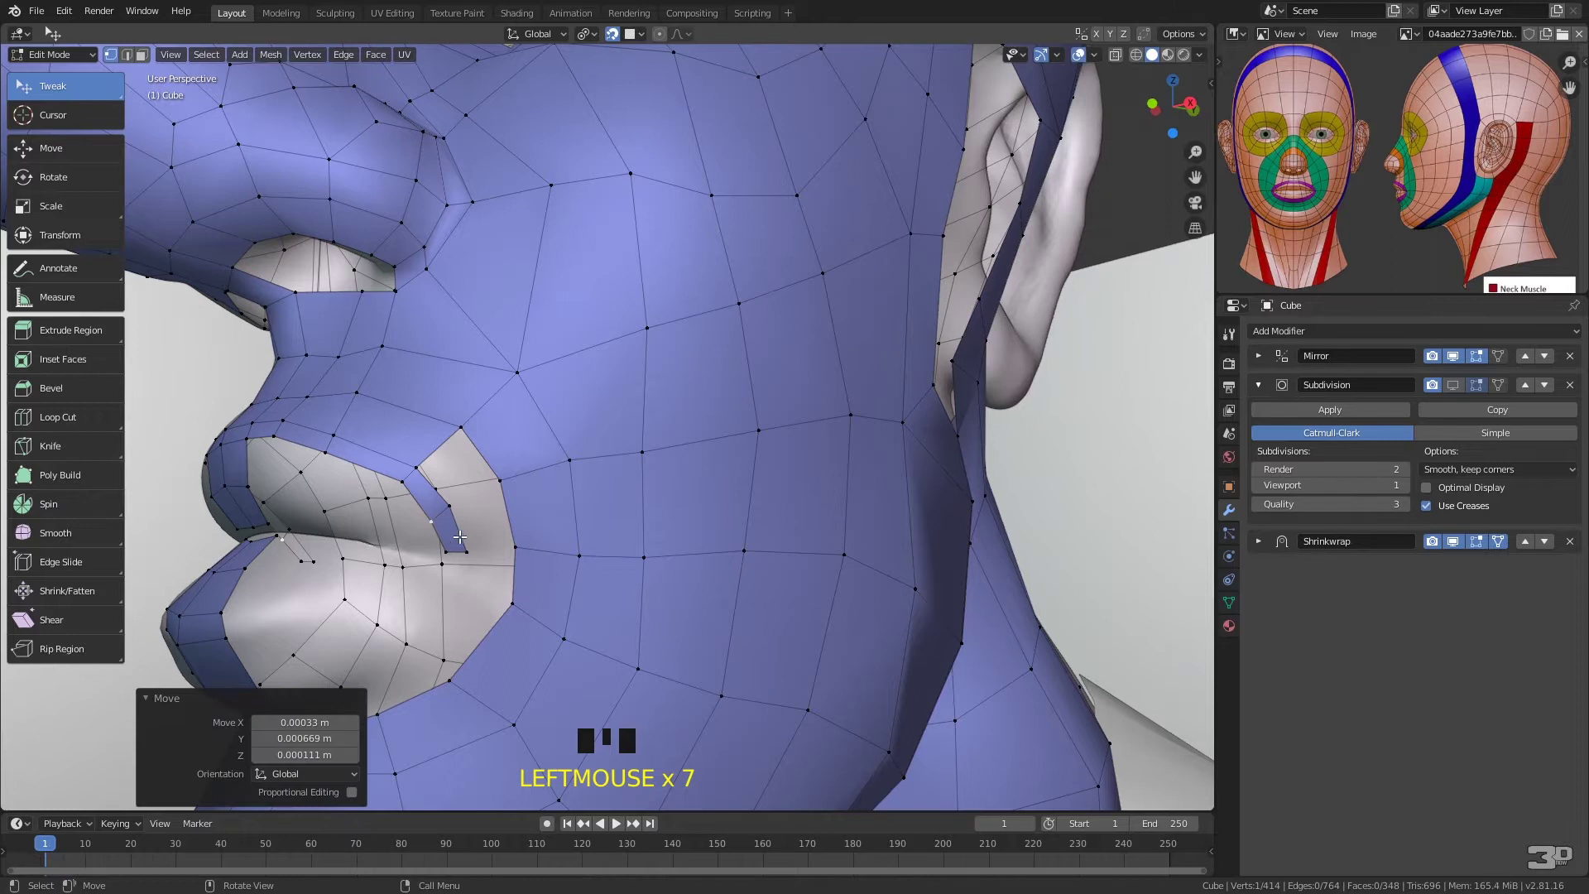
- Fill a row of five faces across the upper lip from the central strip to the mouth corner, placing each new vertex on the lip
middle_click_drag(454, 560, 489, 547)
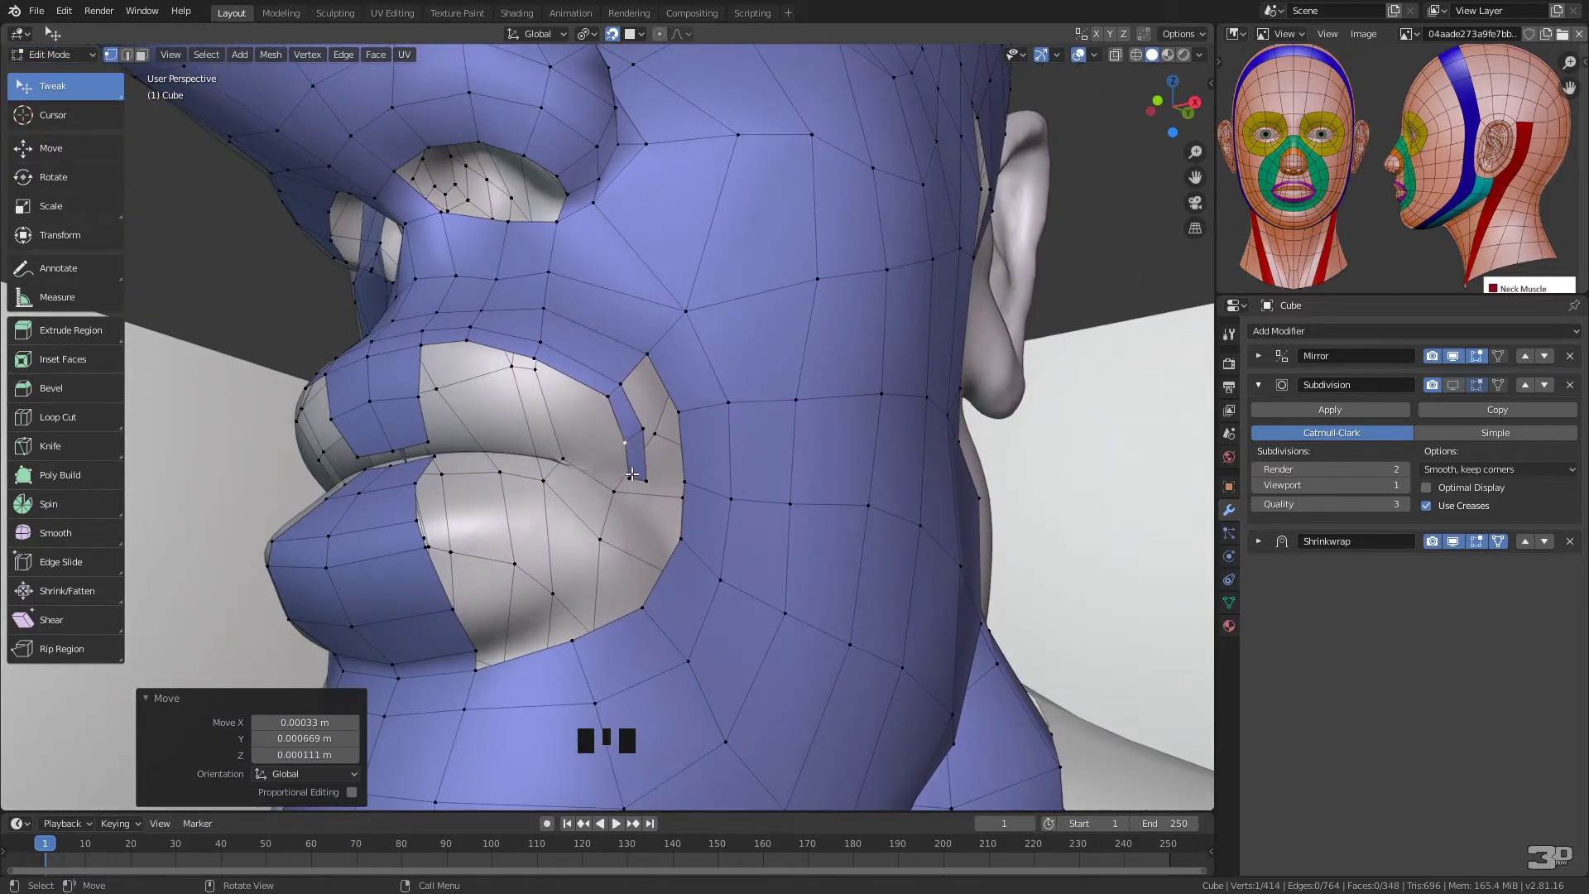
left_click(423, 347)
key("f")
left_click(469, 391)
left_click(467, 342)
key("f")
left_click(526, 403)
left_click(535, 363)
key("f")
left_click(579, 426)
left_click(607, 398)
key("f")
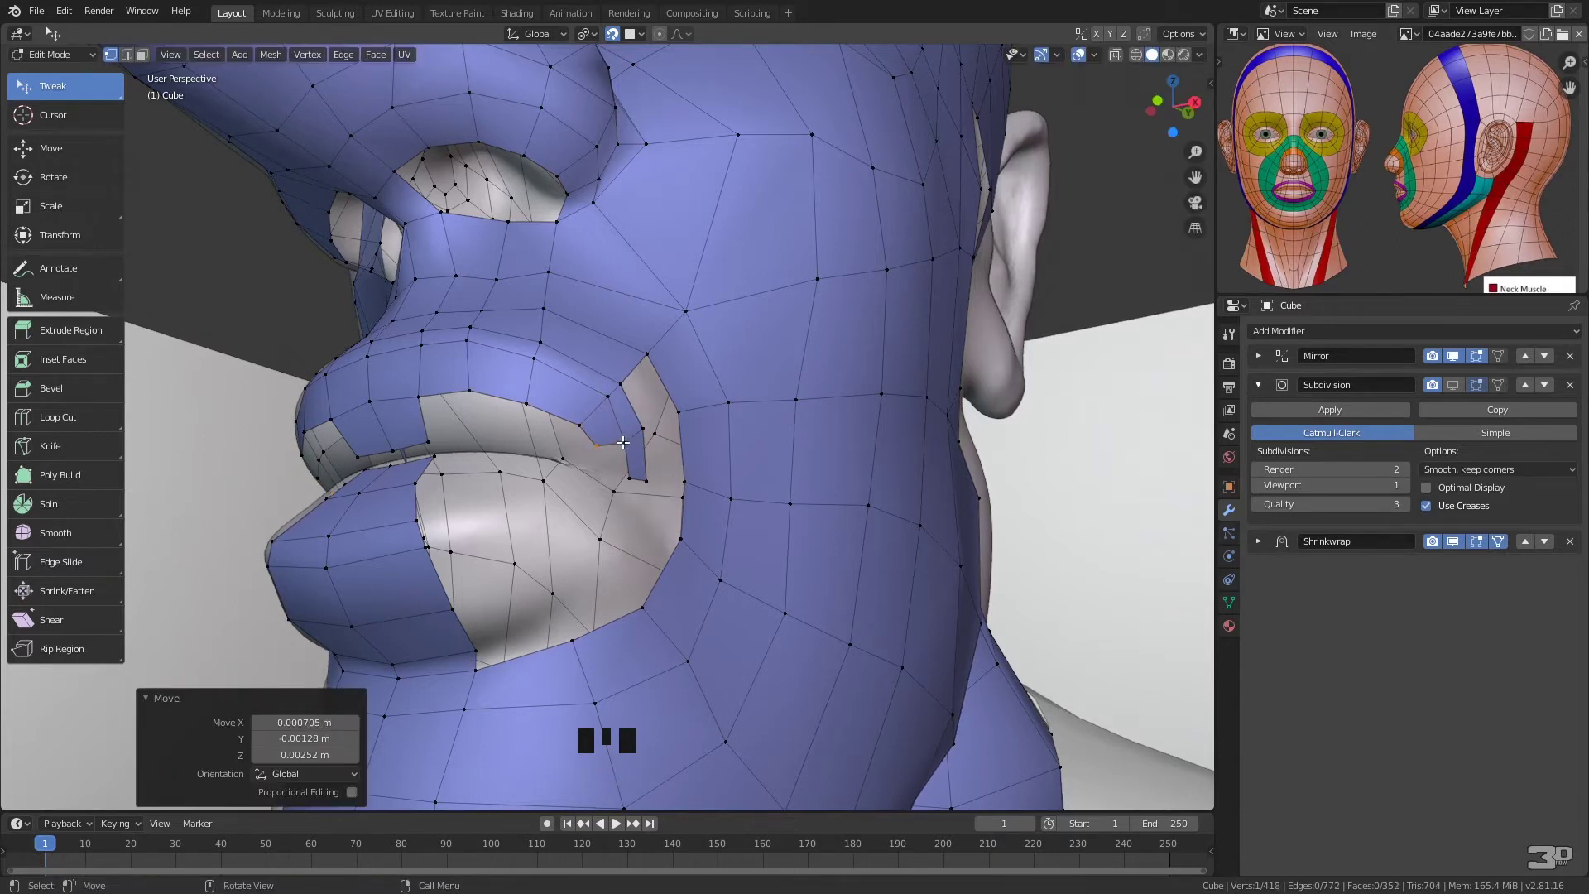
left_click(625, 444)
key("f")
left_click(616, 472)
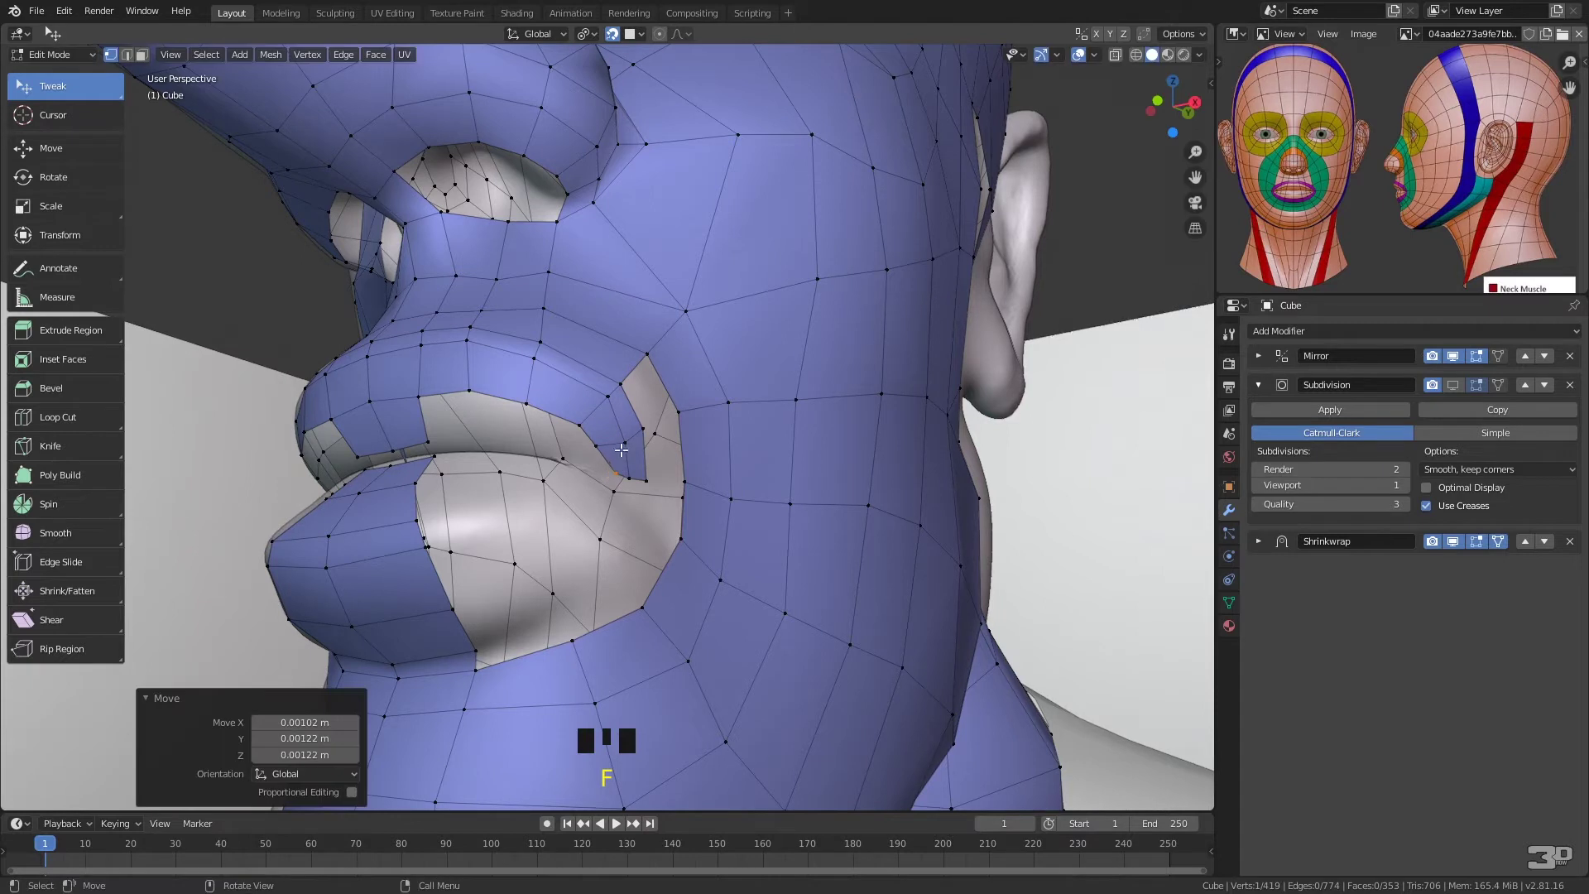
- Fill a second row of four faces along the upper lip's lower part, from the mouth corner back to the central strip
left_click_drag(597, 445, 609, 432)
key("f")
left_click(578, 456)
left_click(579, 428)
key("f")
left_click(525, 439)
left_click(526, 404)
key("f")
left_click(475, 439)
left_click(468, 392)
left_click(418, 397, "shift")
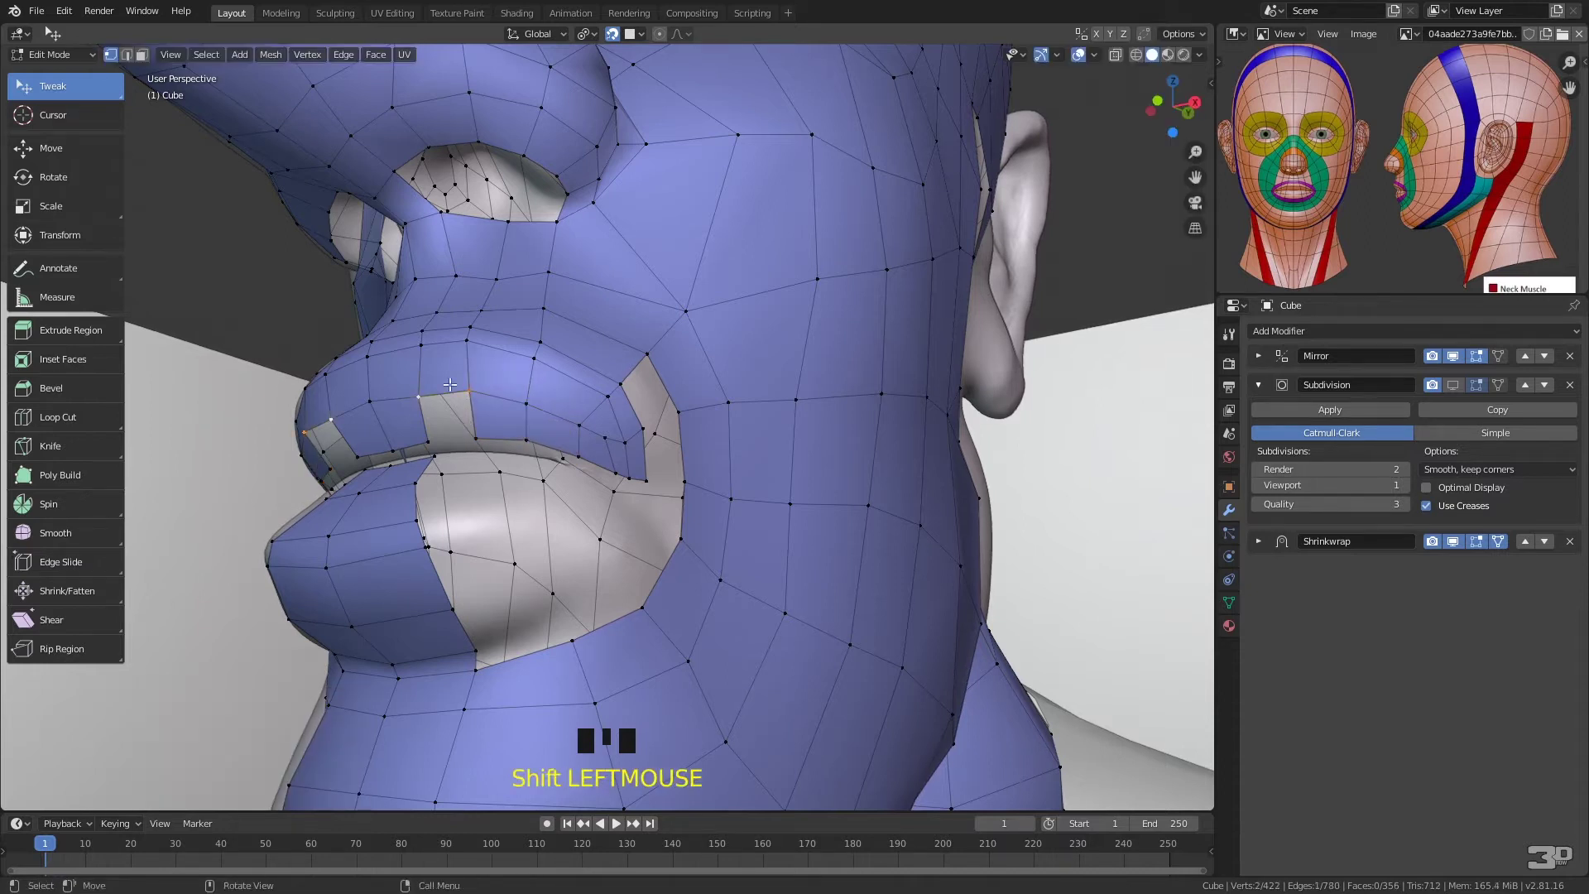
key("f")
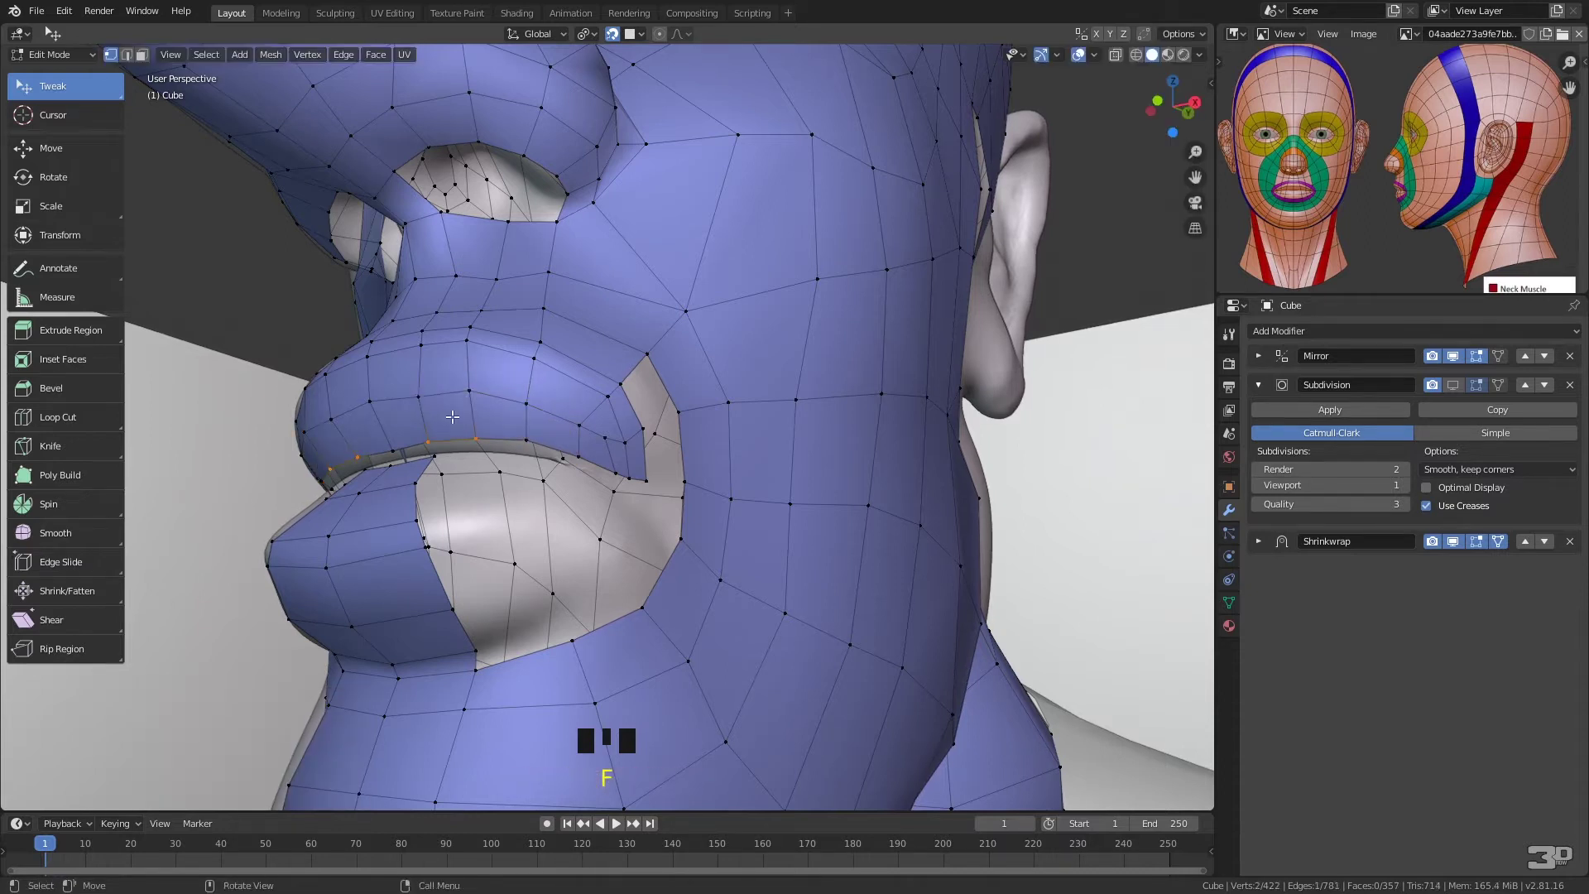
- Adjust the vertices at the mouth corner and fill the gap between the corner strip and the cheek border with two faces
left_click(645, 425)
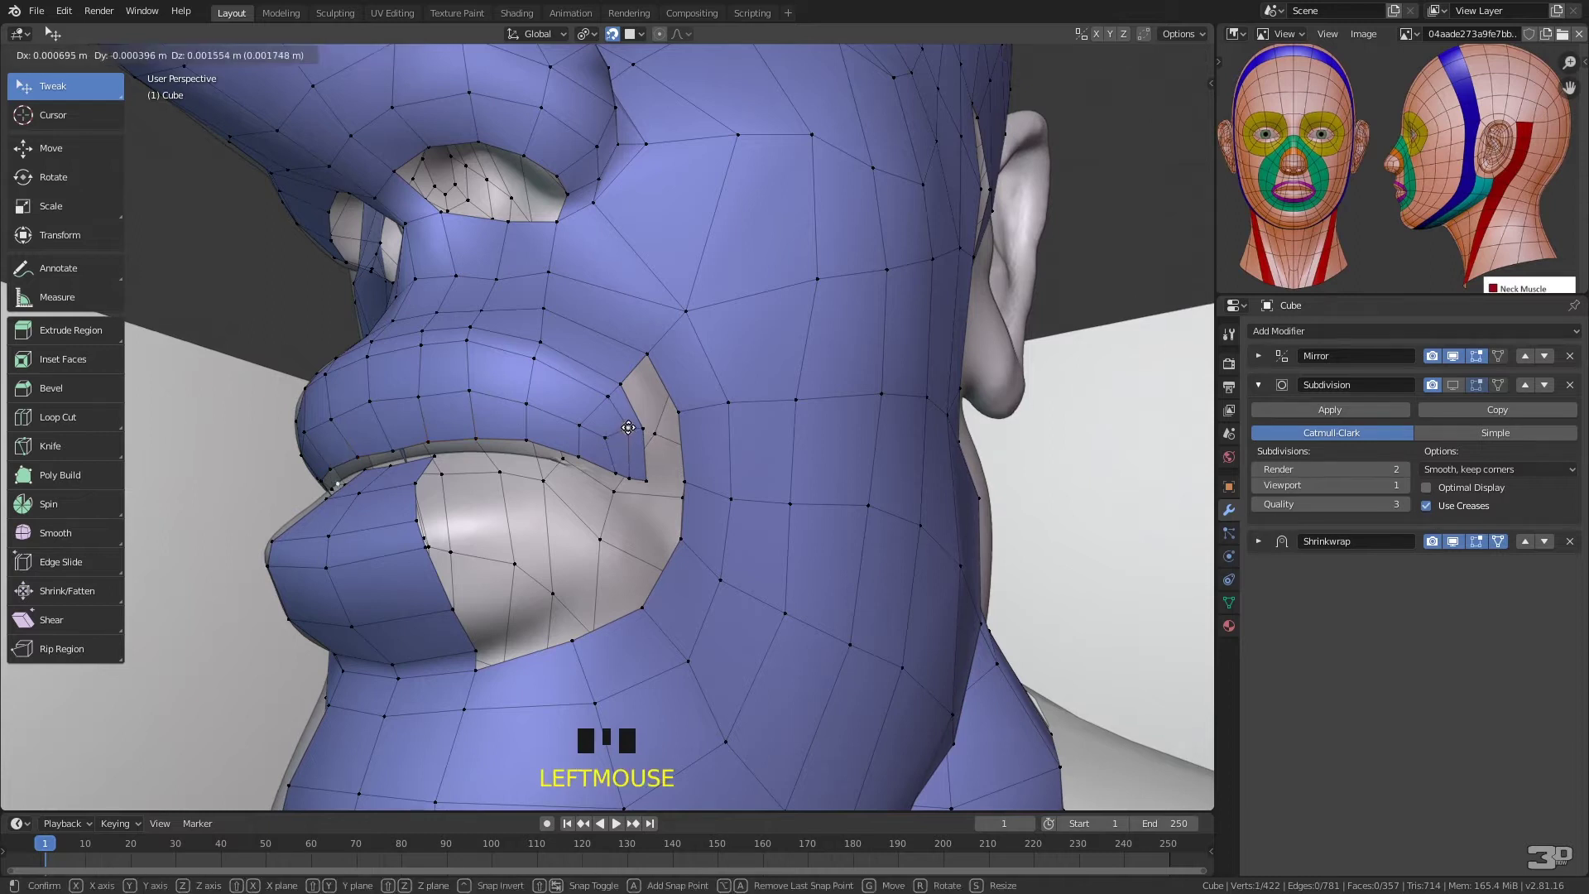
left_click(651, 419)
mouse_move(617, 471)
left_mouse_down()
mouse_move(600, 467)
mouse_move(642, 489)
left_mouse_up()
mouse_move(631, 502)
middle_mouse_down()
mouse_move(650, 528)
mouse_move(631, 517)
middle_mouse_up()
left_click(587, 454)
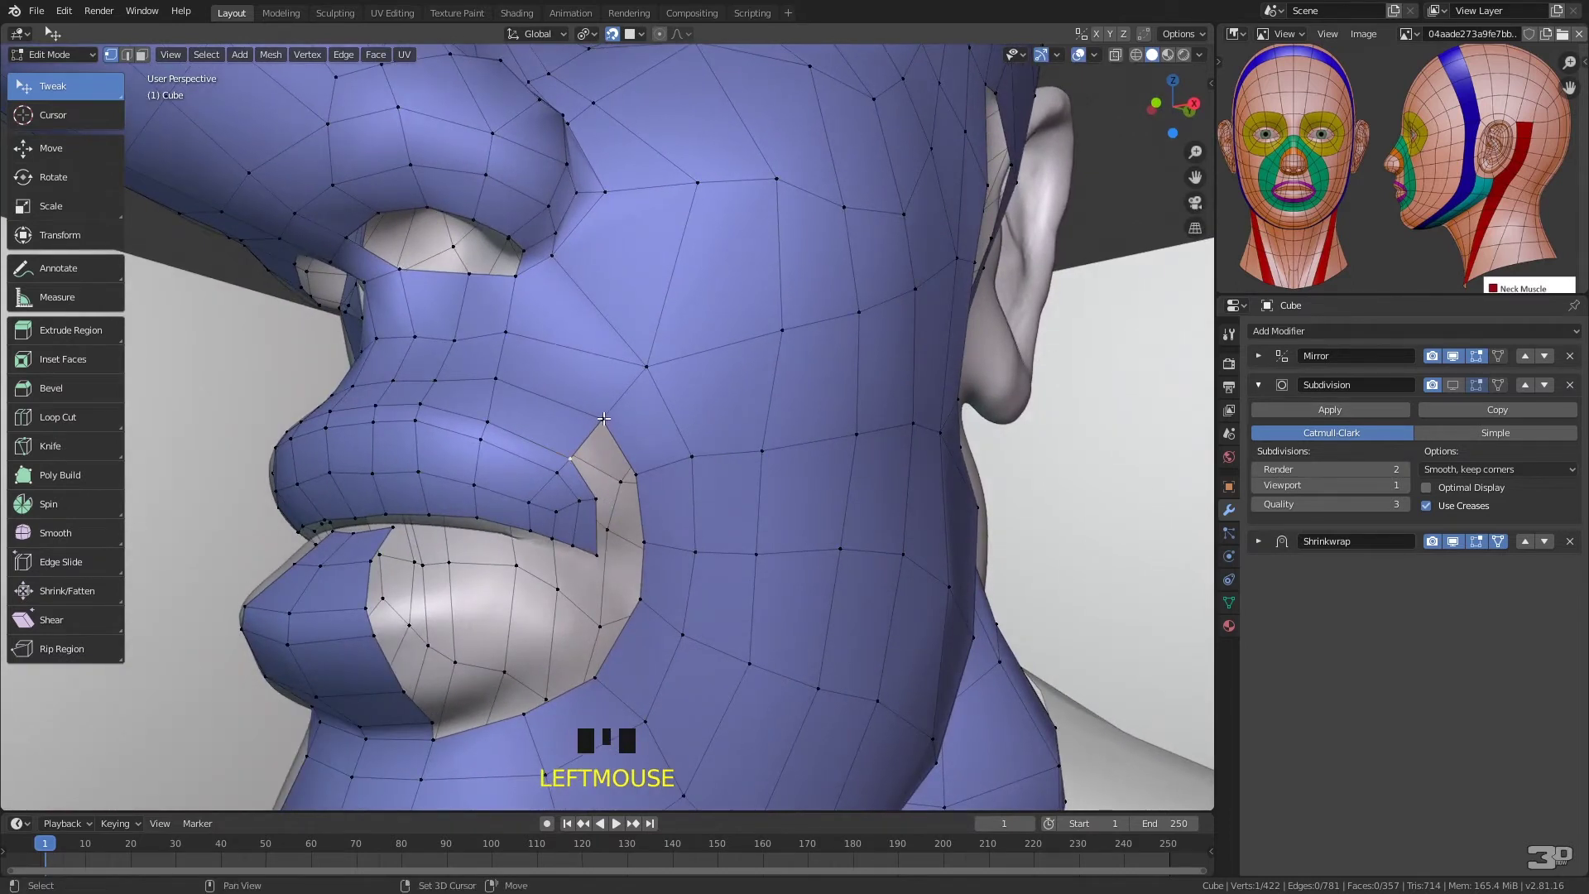
left_click(602, 444, "shift")
key("f")
key("f")
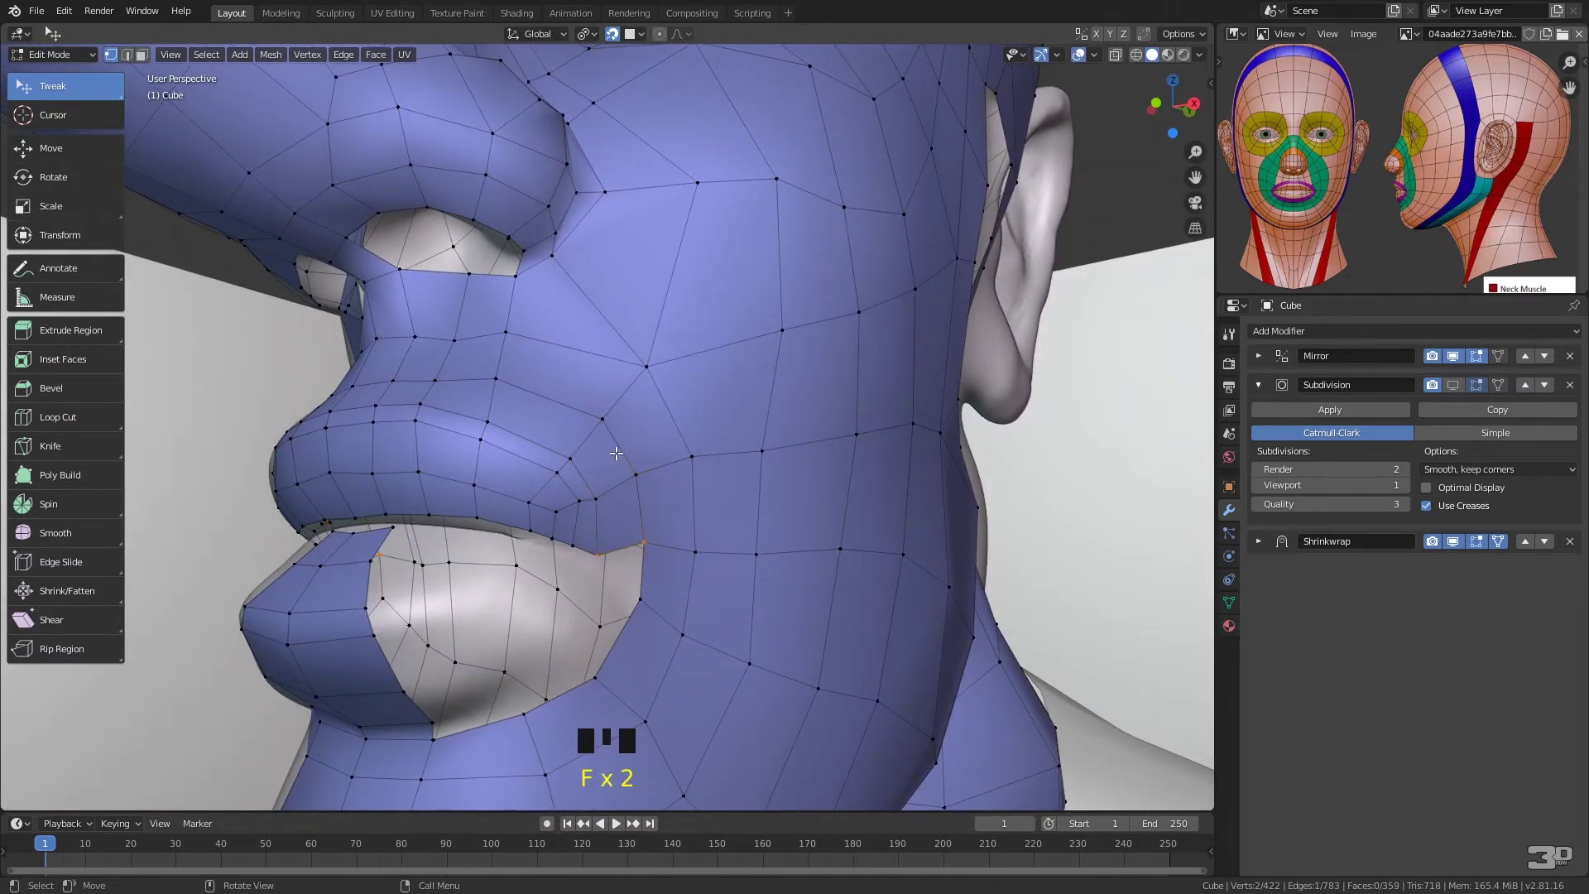
- Continue the face loop around the mouth corner onto the lower lip's border with three faces, placing each new vertex
left_click(647, 542)
key("f")
left_click(631, 593)
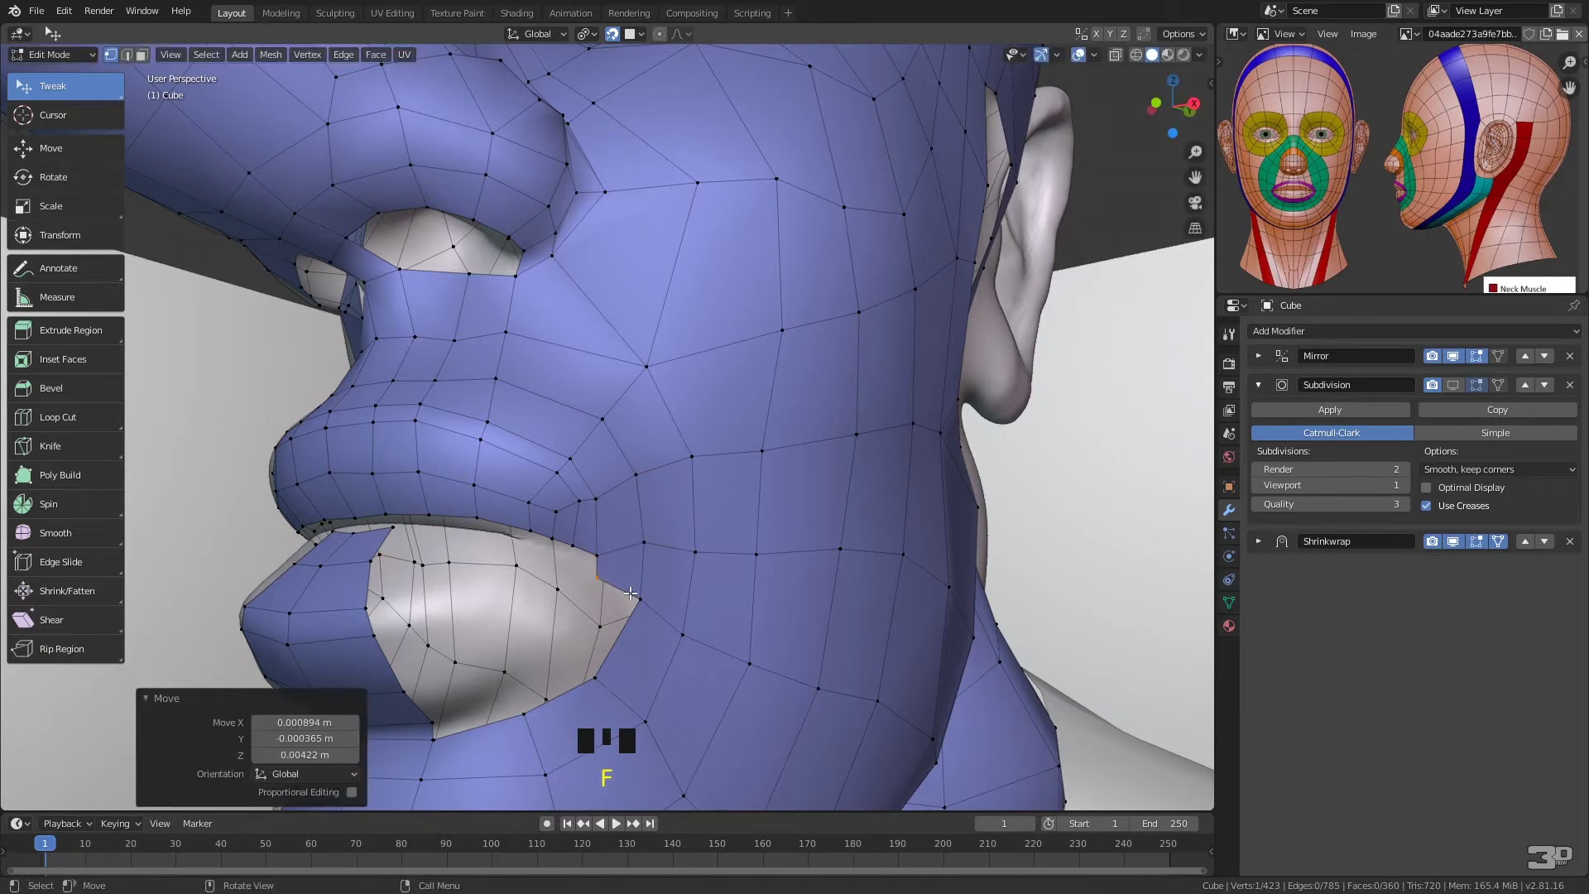
left_click(635, 596)
key("f")
left_click(571, 633)
left_click(593, 678)
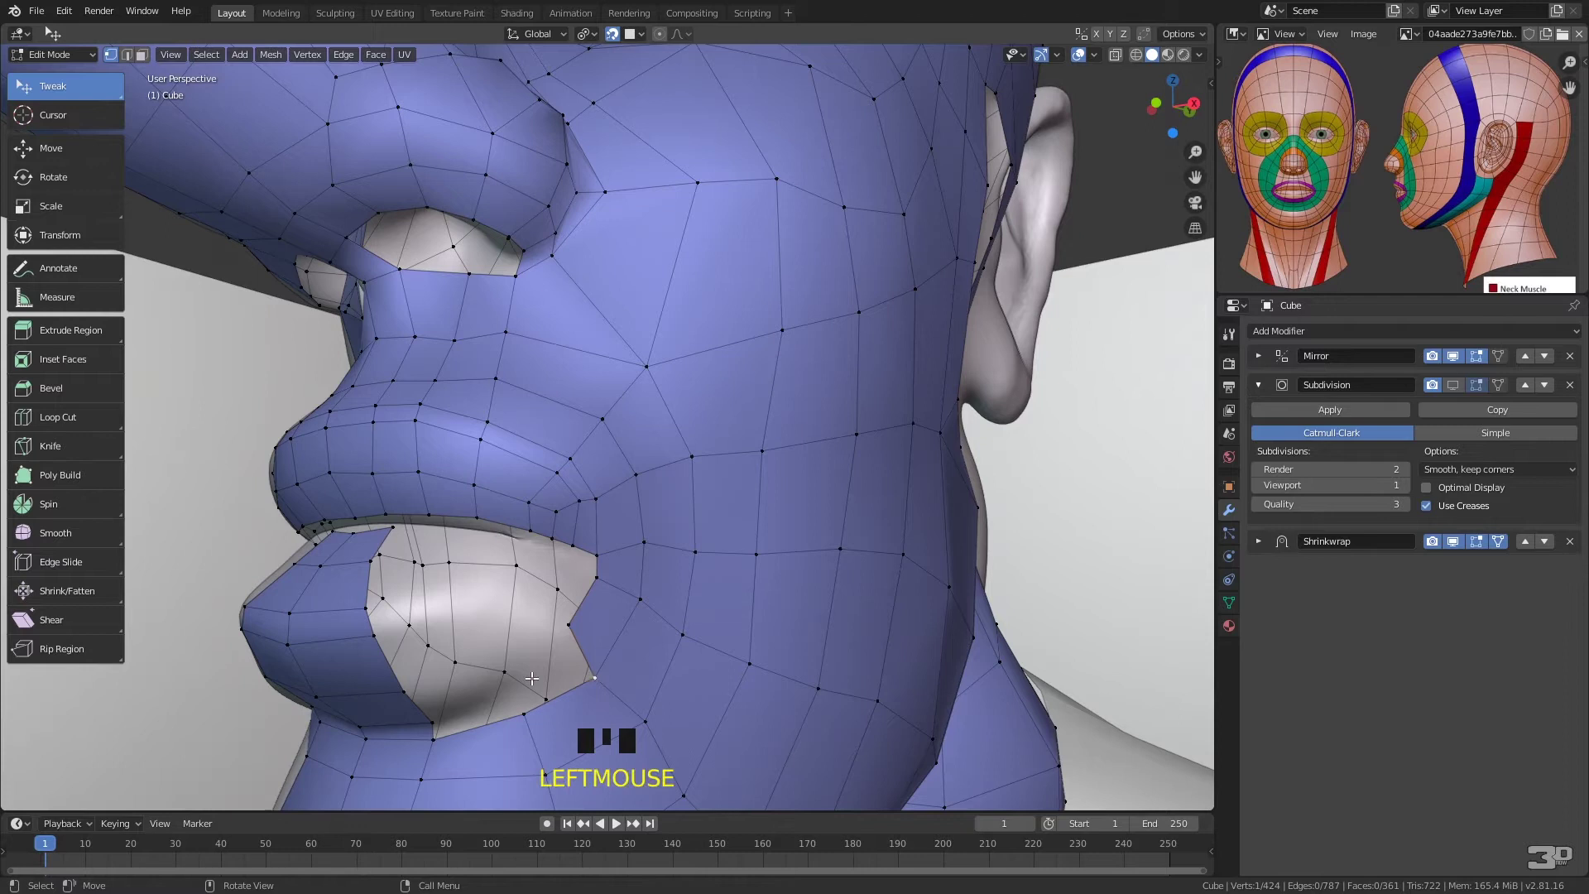
key("f")
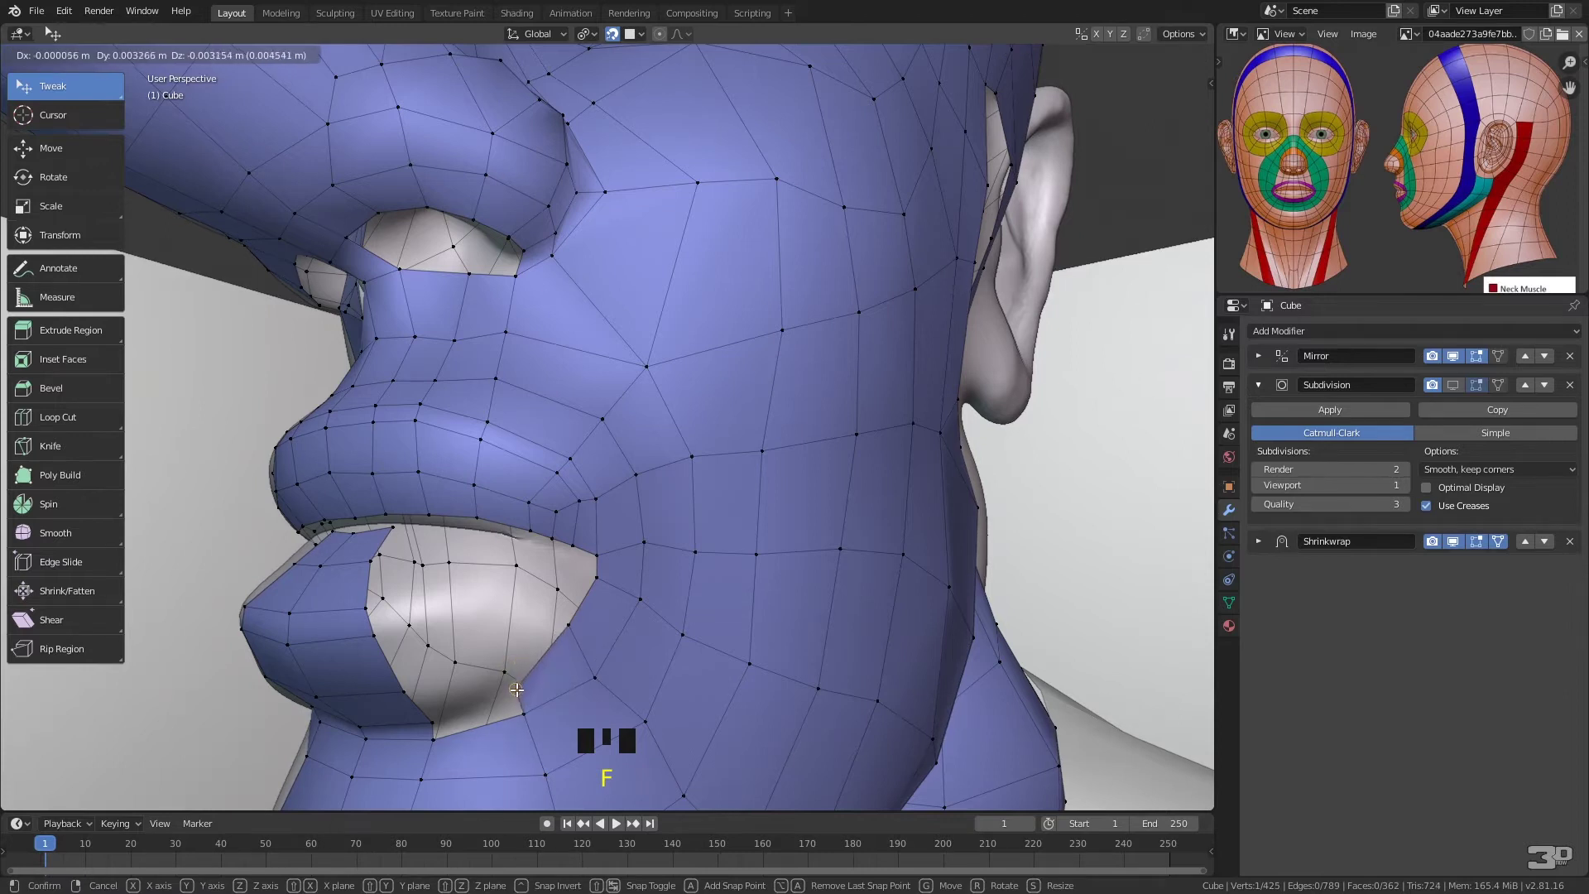
left_click(519, 691)
key("f")
left_click(571, 627)
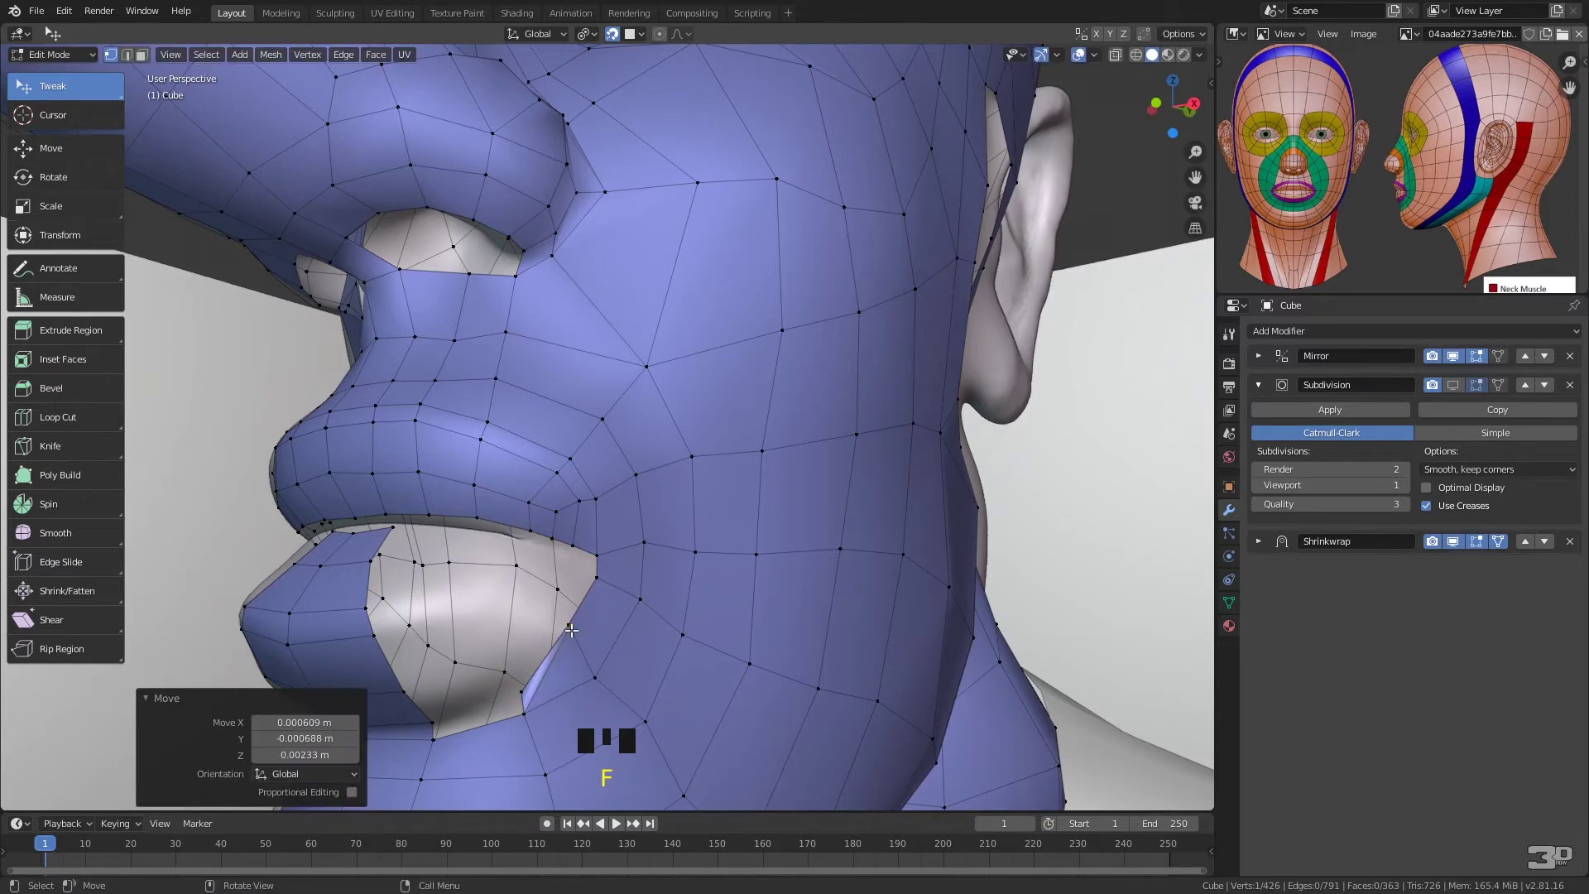
key("ctrl+z")
key("ctrl+z")
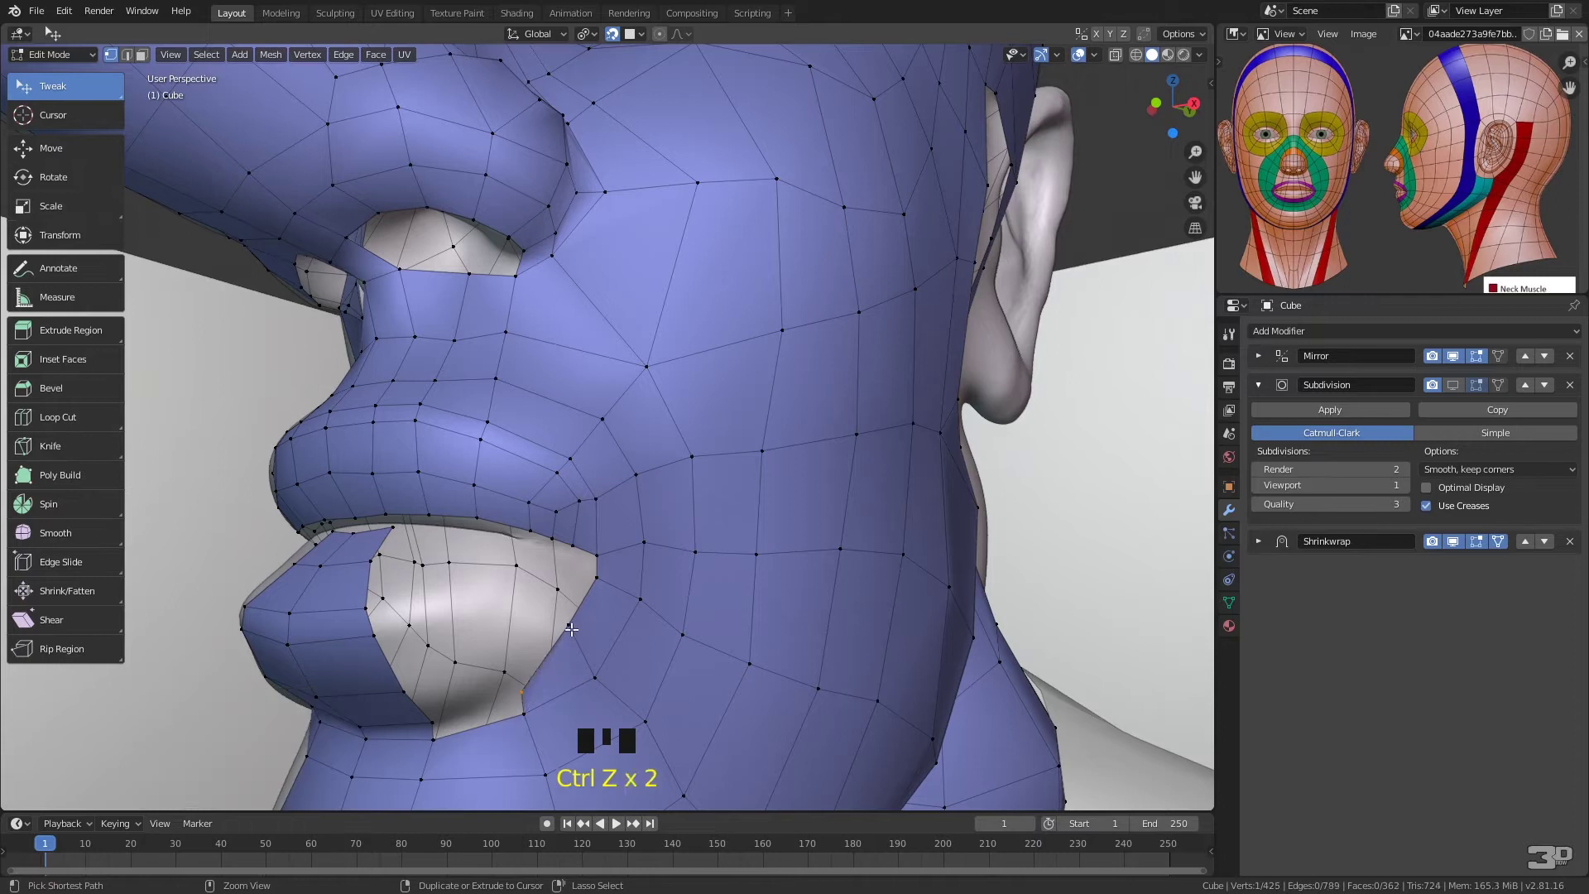
- Move the inner border vertices near the mouth corner outward and fill the face joining the loop to the central lower-lip strip's base
left_click(568, 628)
left_click_drag(568, 627, 575, 649)
left_click_drag(597, 579, 603, 594)
left_click(524, 710)
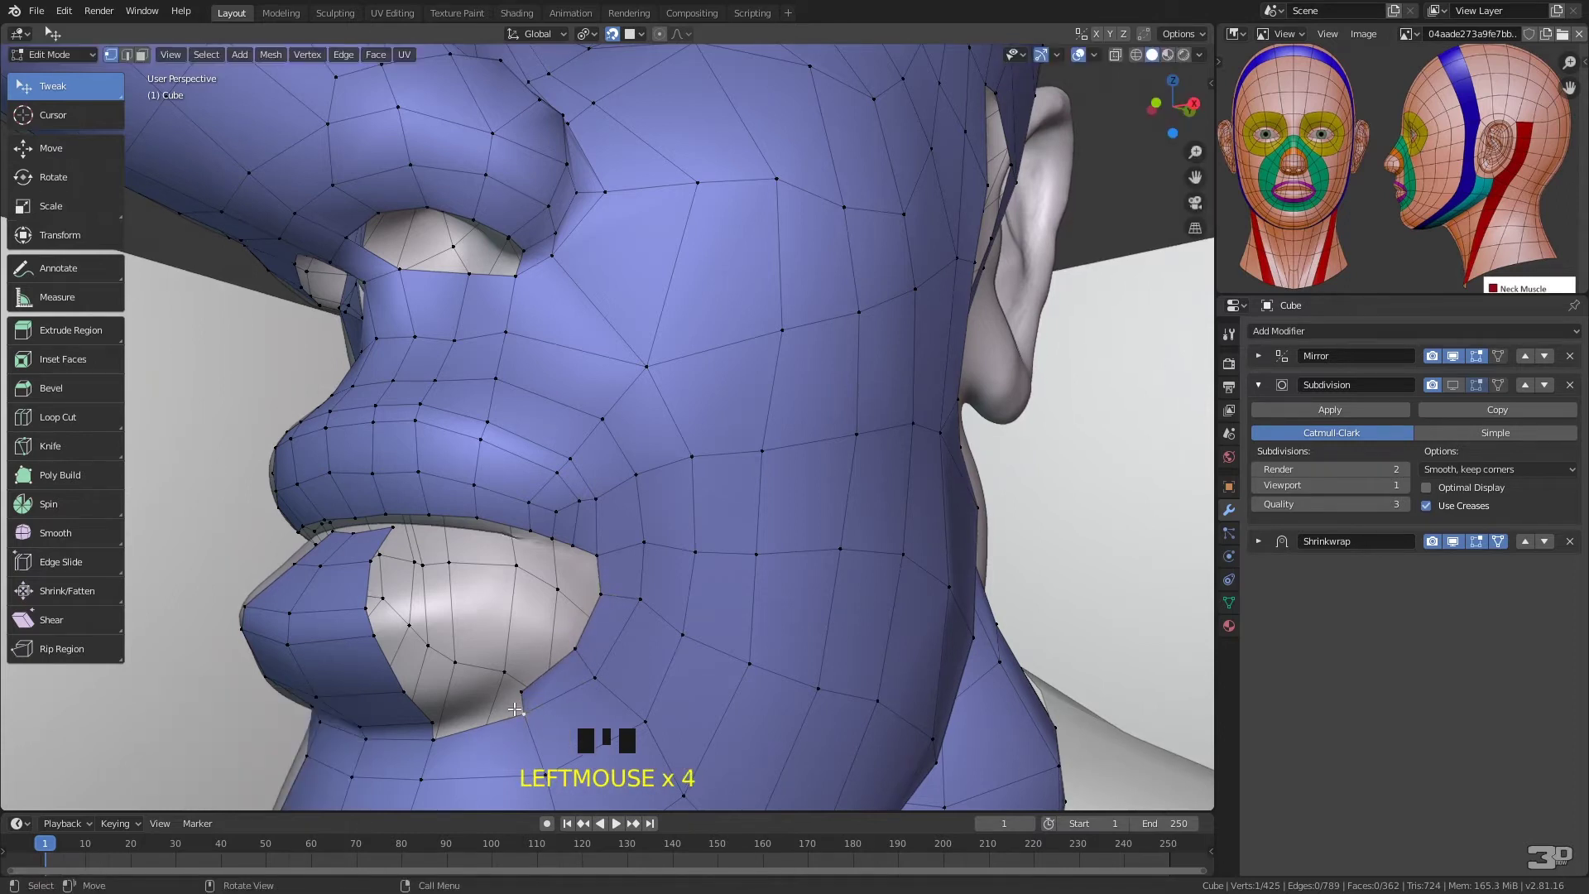
left_click(433, 739, "shift")
key("f")
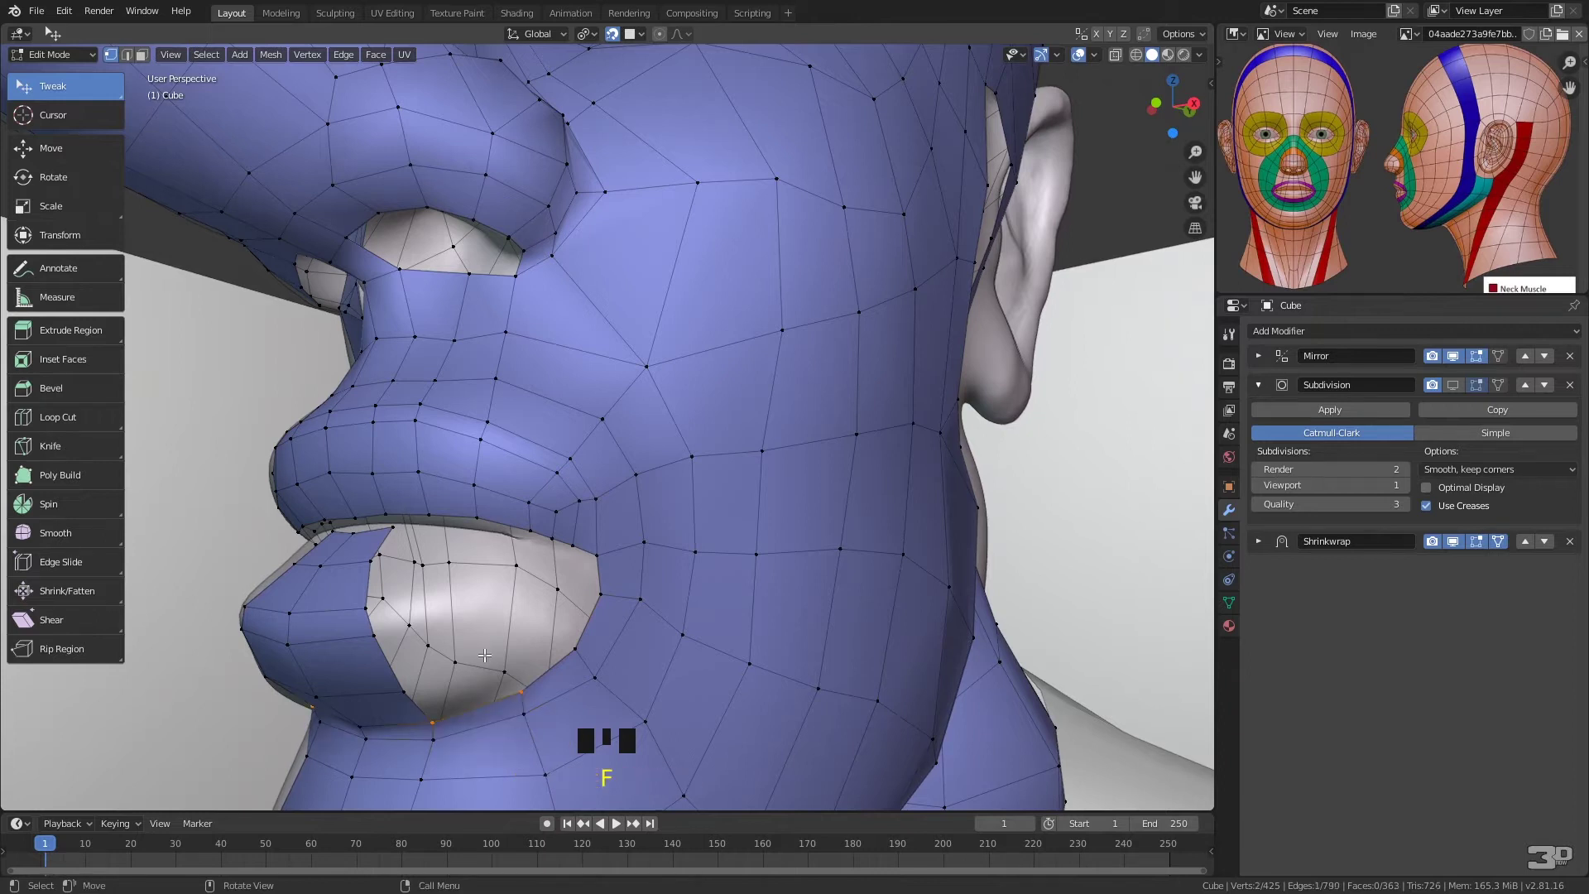
- Fill a column of five faces up the lower lip beside the central strip, positioning the outer vertices along the lip
left_click(440, 720)
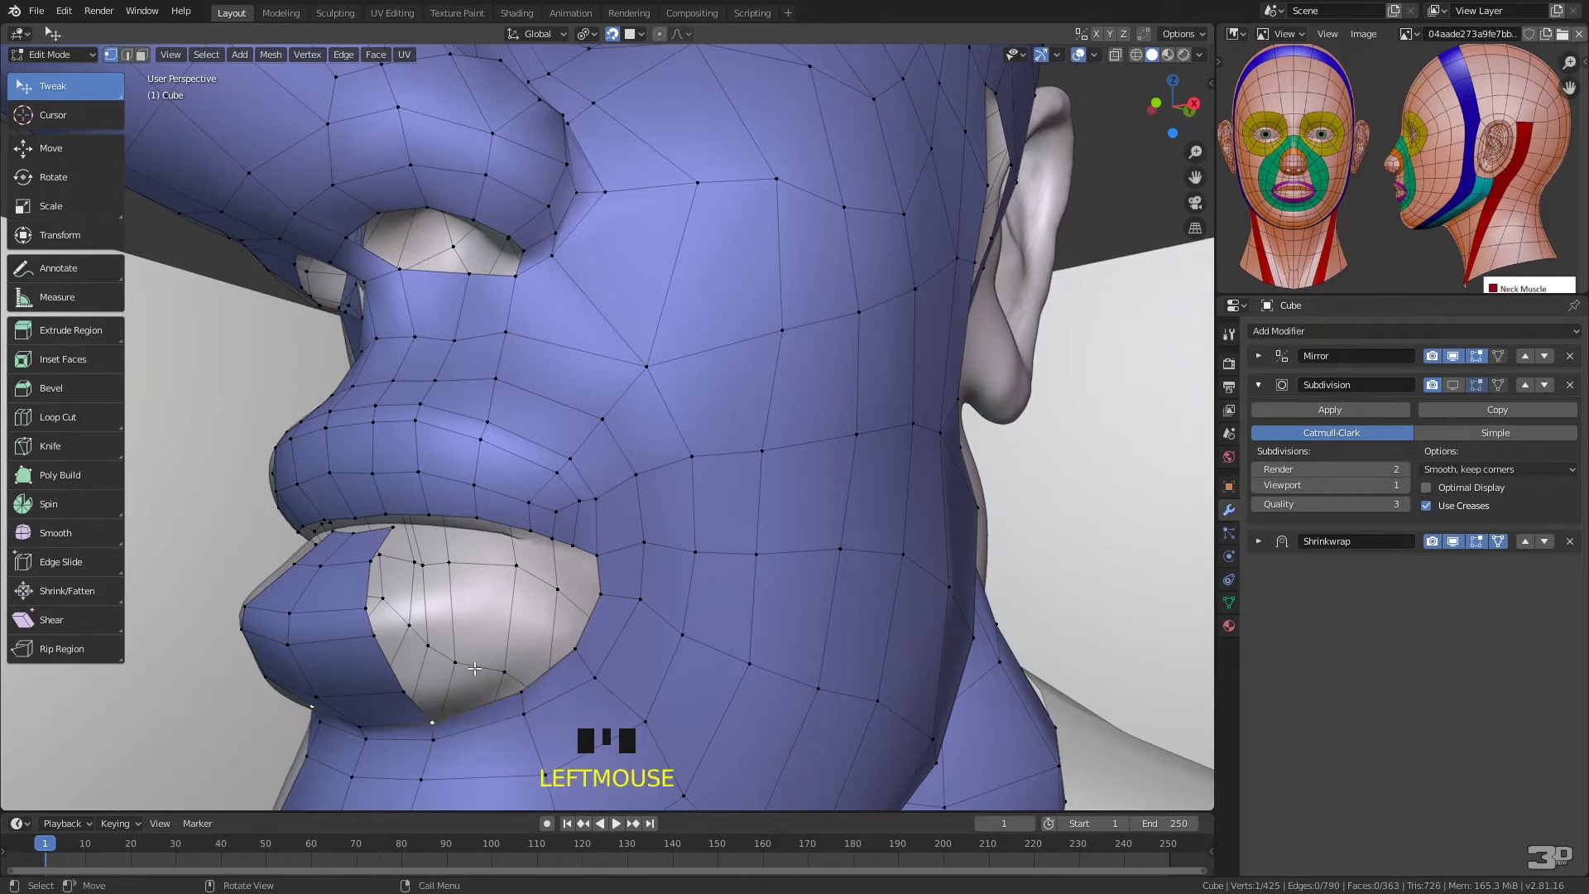
key("f")
left_click(509, 670)
left_click(408, 691)
key("f")
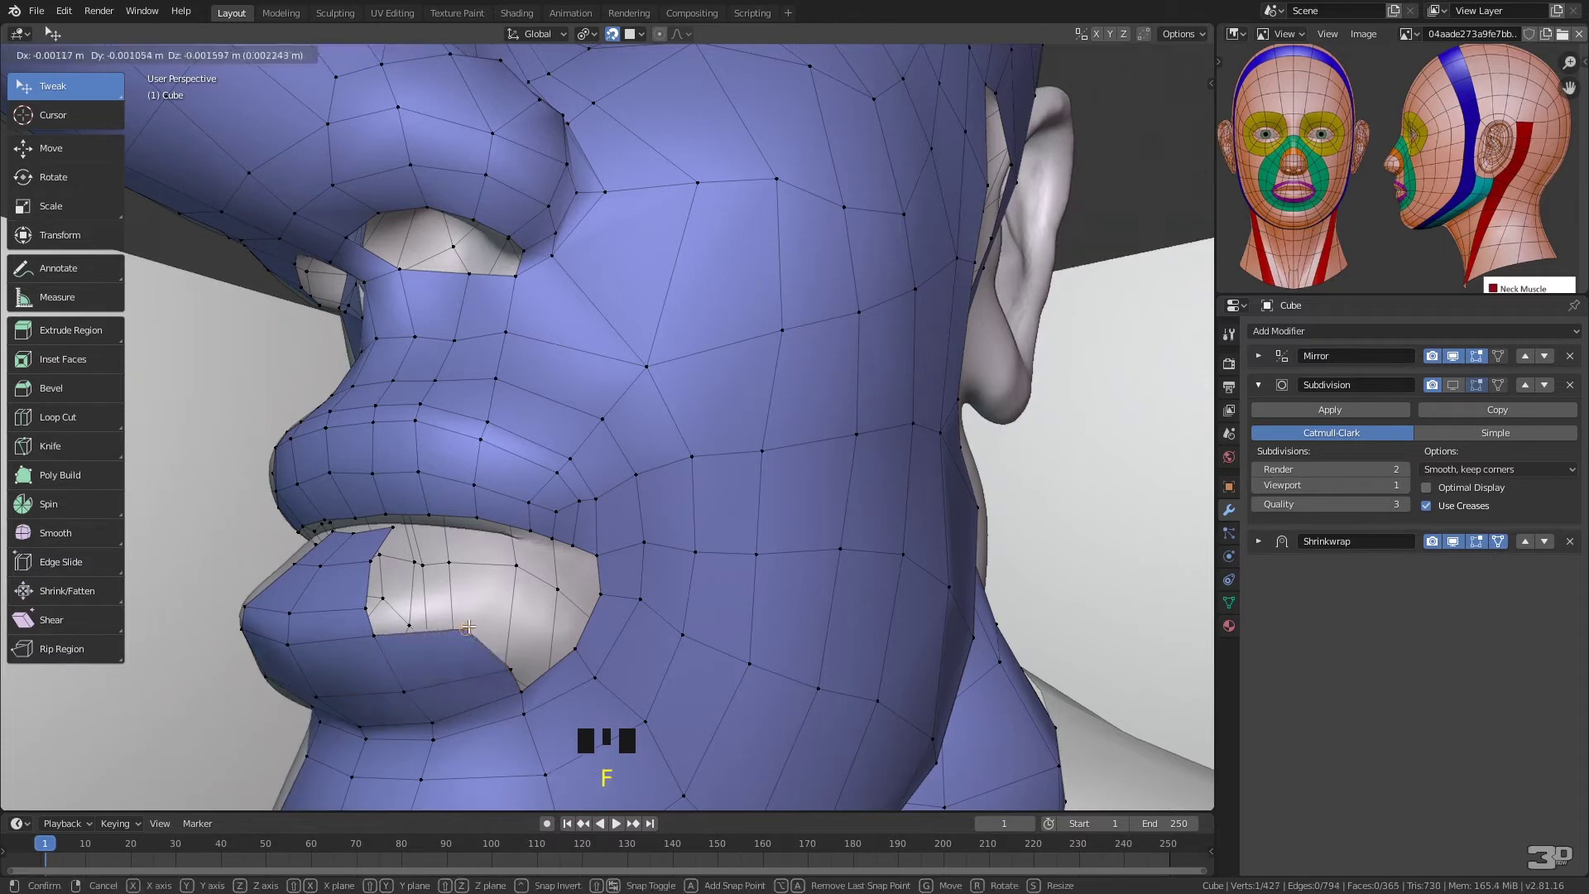
left_click(497, 620)
left_click(379, 634)
key("f")
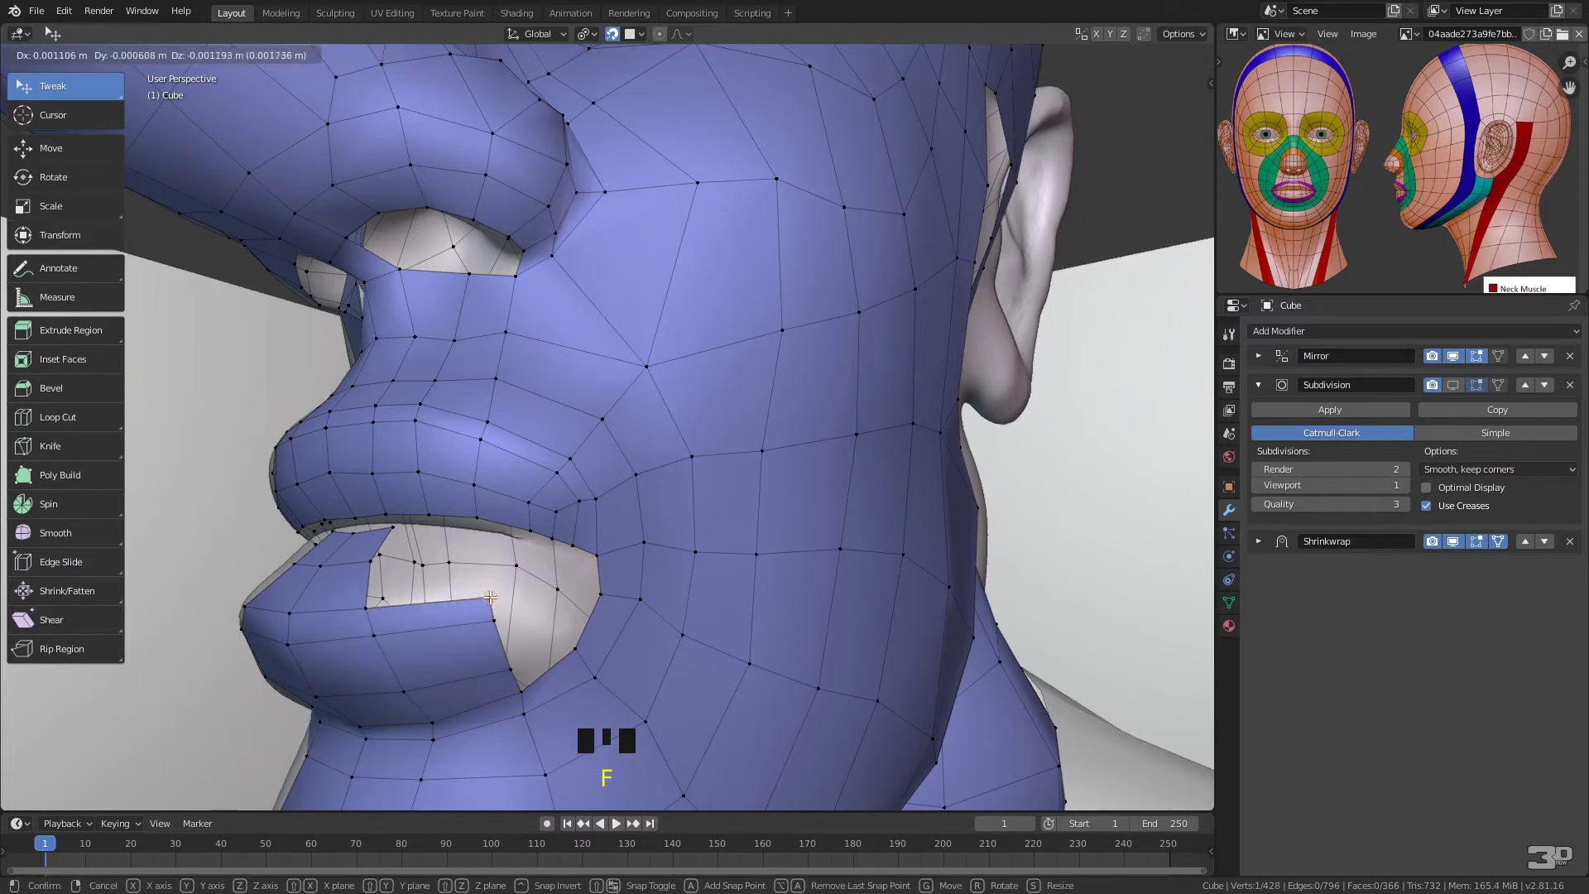
left_click(487, 596)
left_click(369, 609)
key("f")
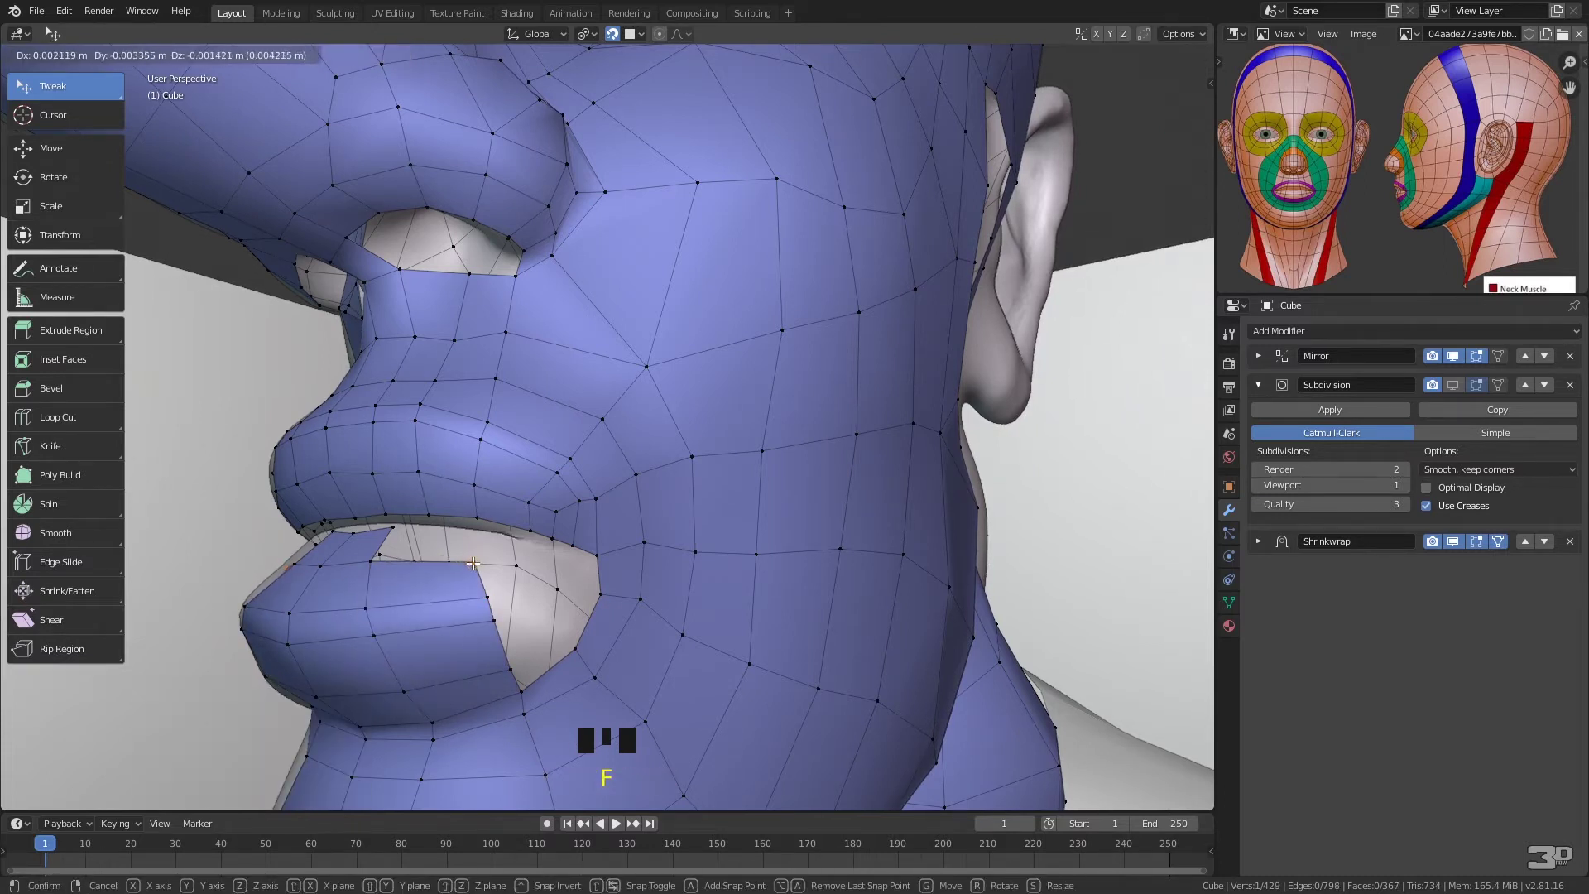
left_click(468, 563)
left_click(375, 560)
key("f")
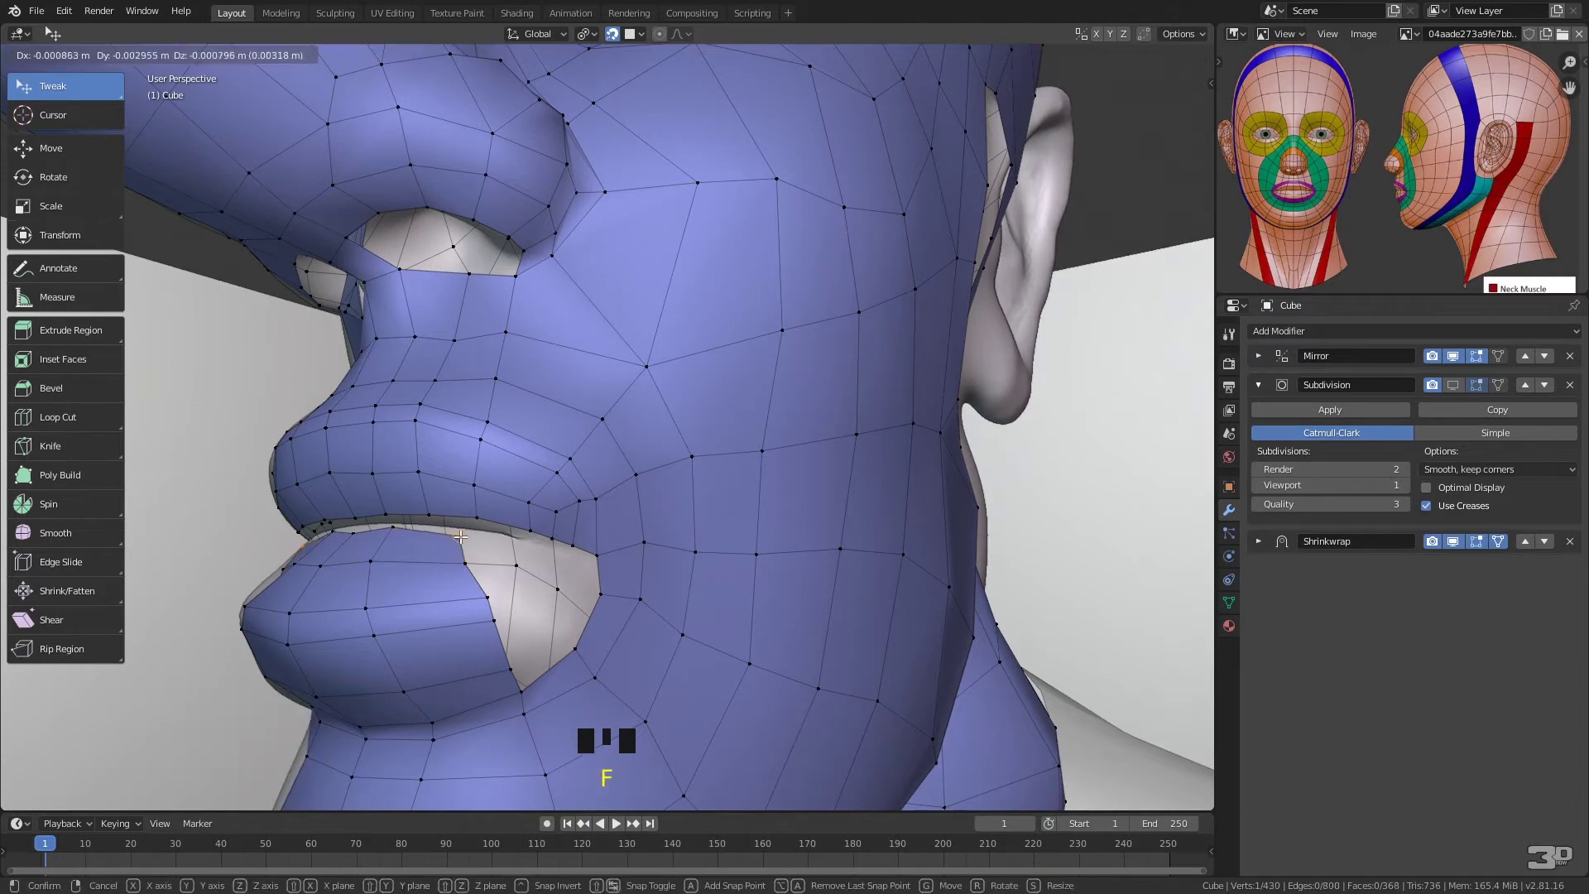
left_click(465, 534)
left_click_drag(489, 596, 489, 624)
middle_click_drag(624, 502, 478, 571)
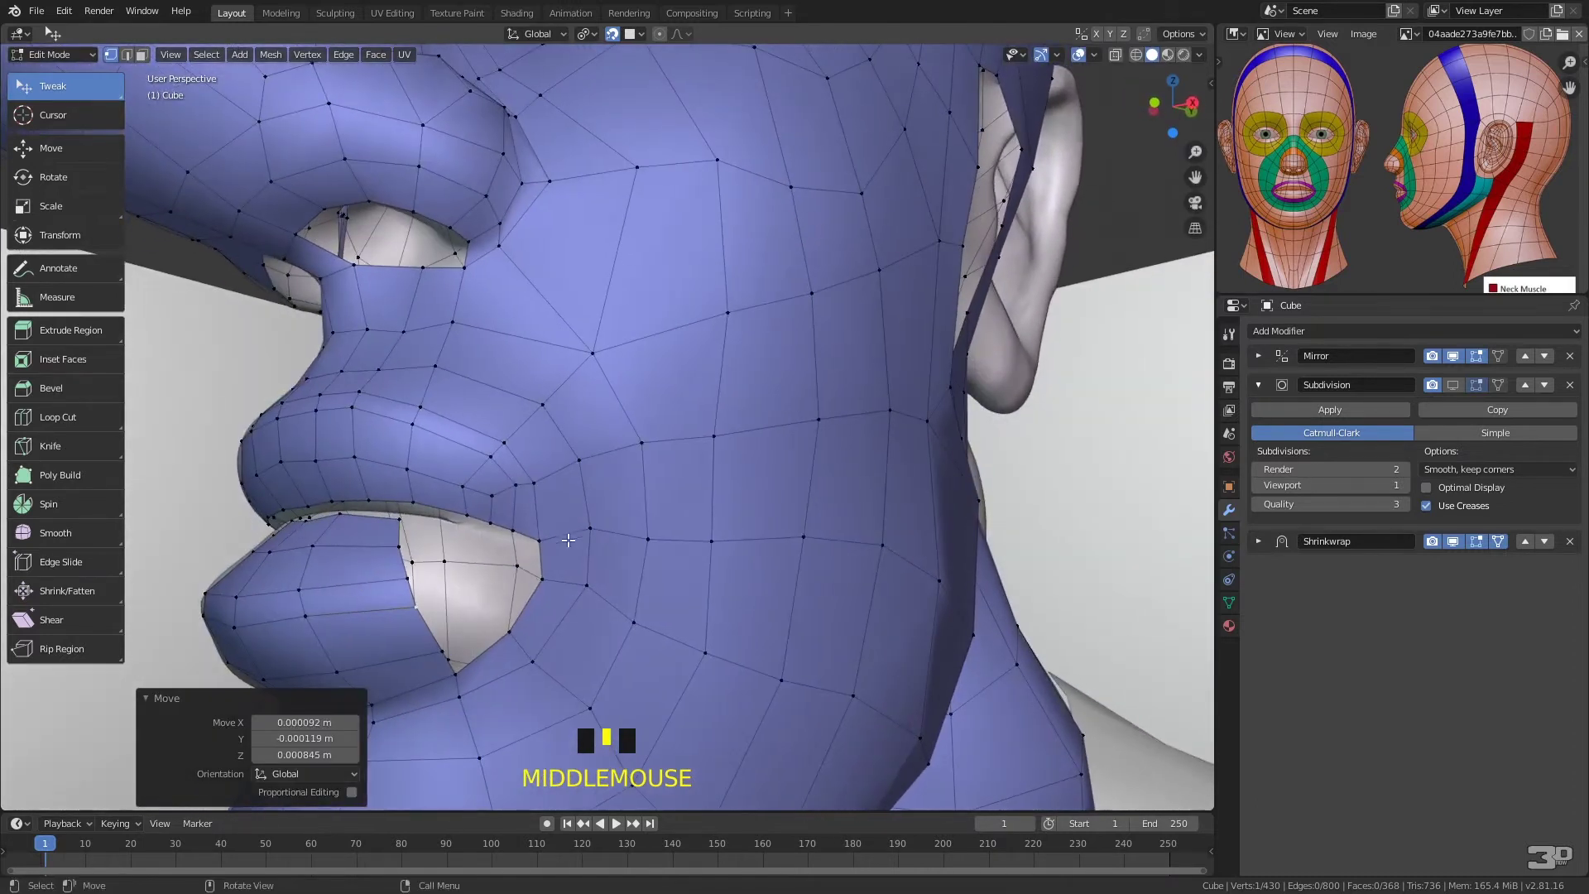
- Continue the inner face loop around the mouth corner onto the lower lip with three faces, positioning the new vertices along the lip
key("f")
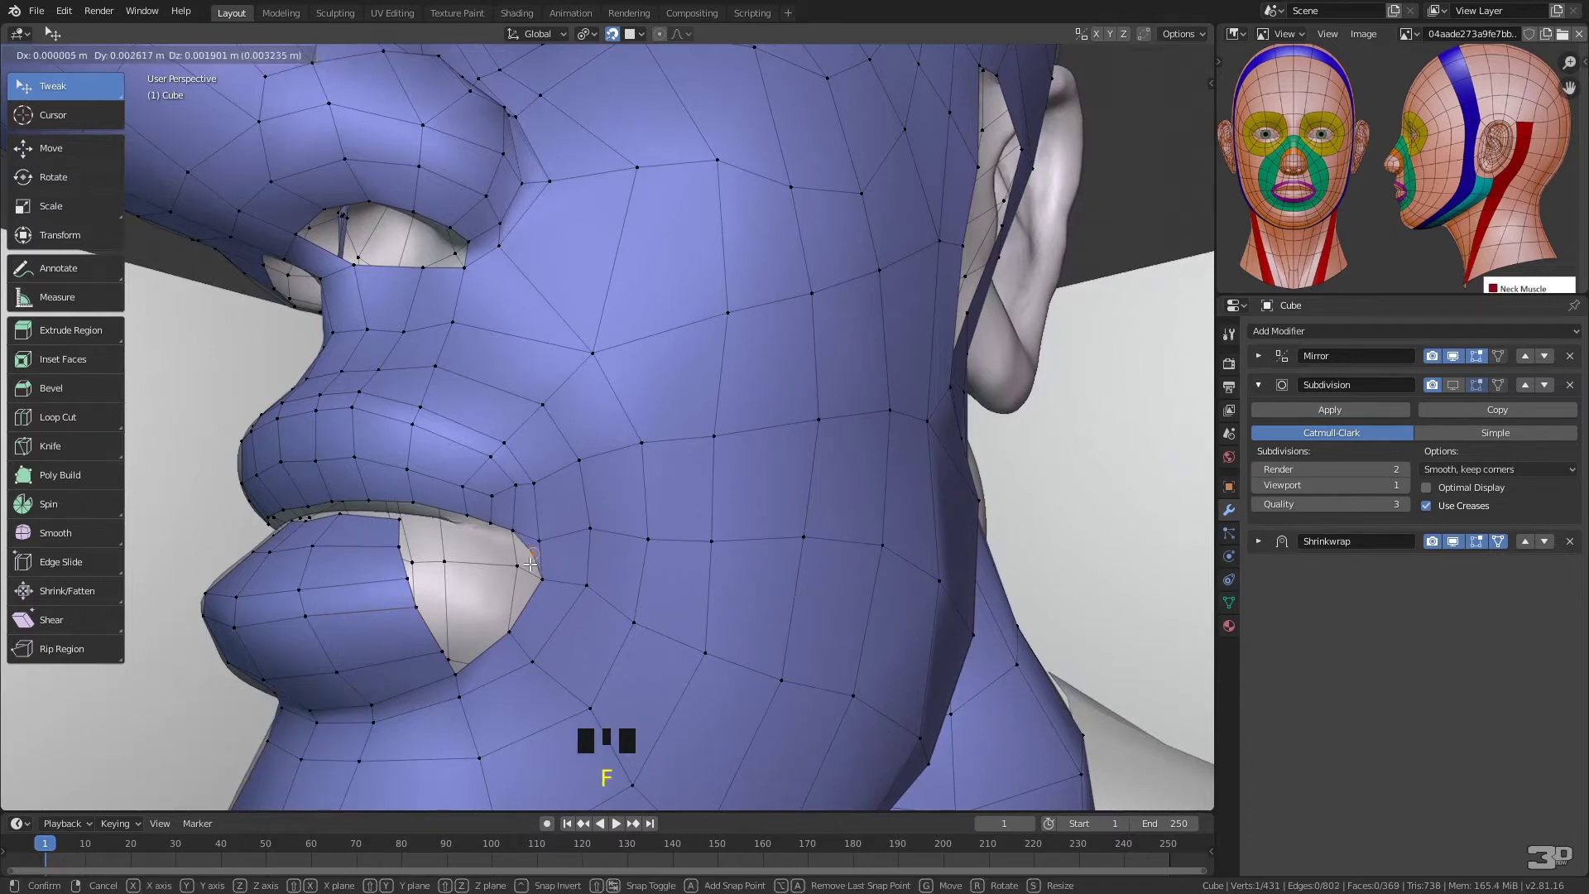
left_click(512, 566)
left_click(542, 581)
key("f")
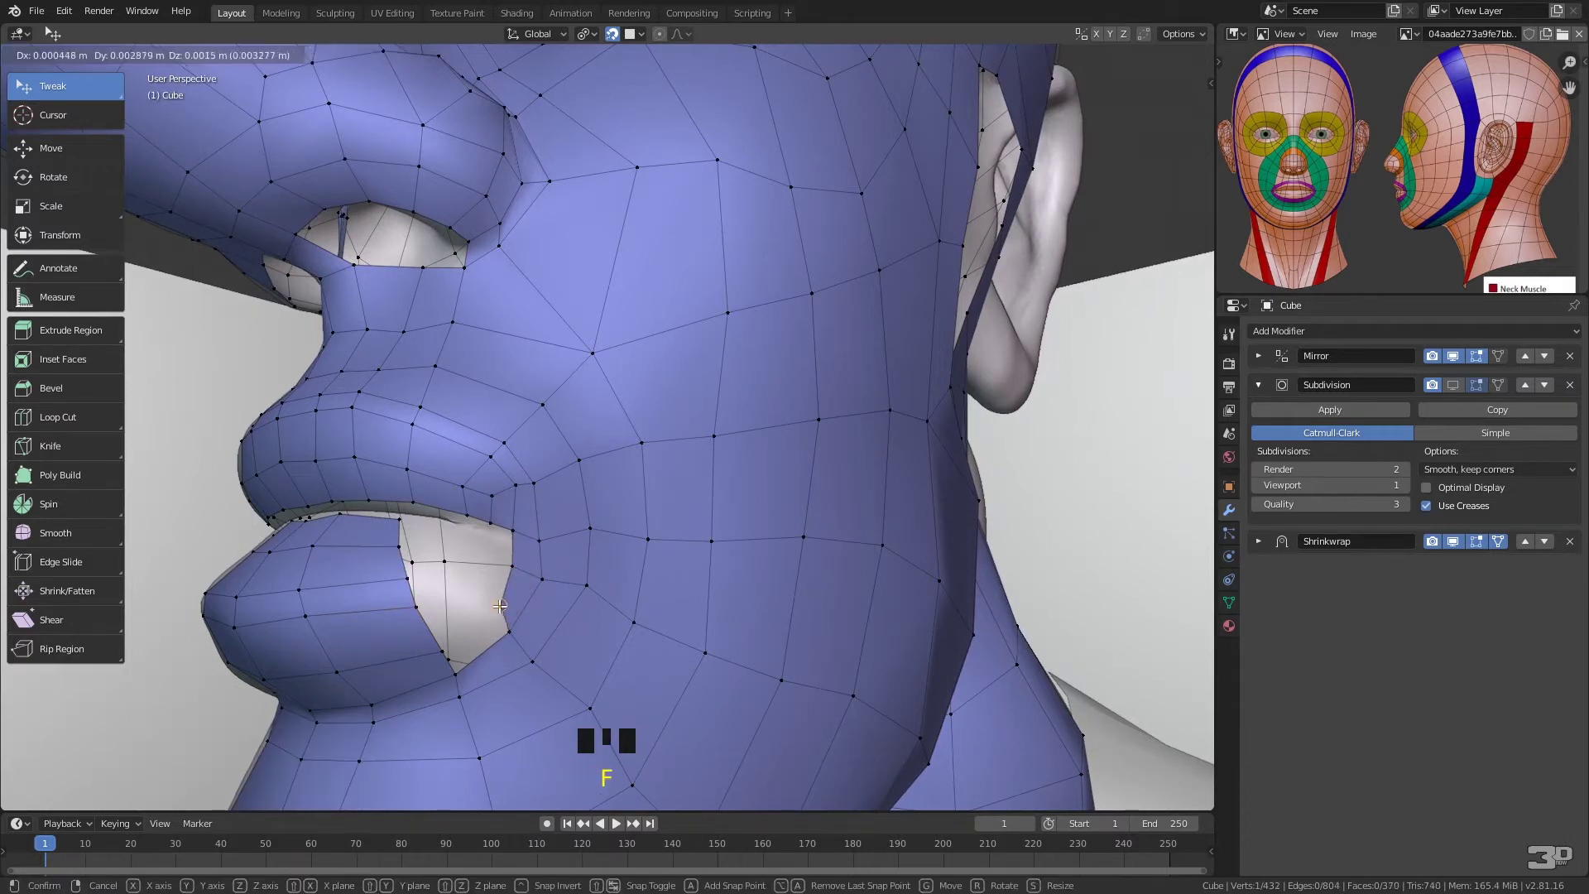
left_click(495, 614)
left_click(456, 672)
left_click(510, 633, "shift")
key("f")
- Fill a second row of three faces inside the loop around the mouth corner and adjust its end vertex beneath the upper lip
left_click(445, 652)
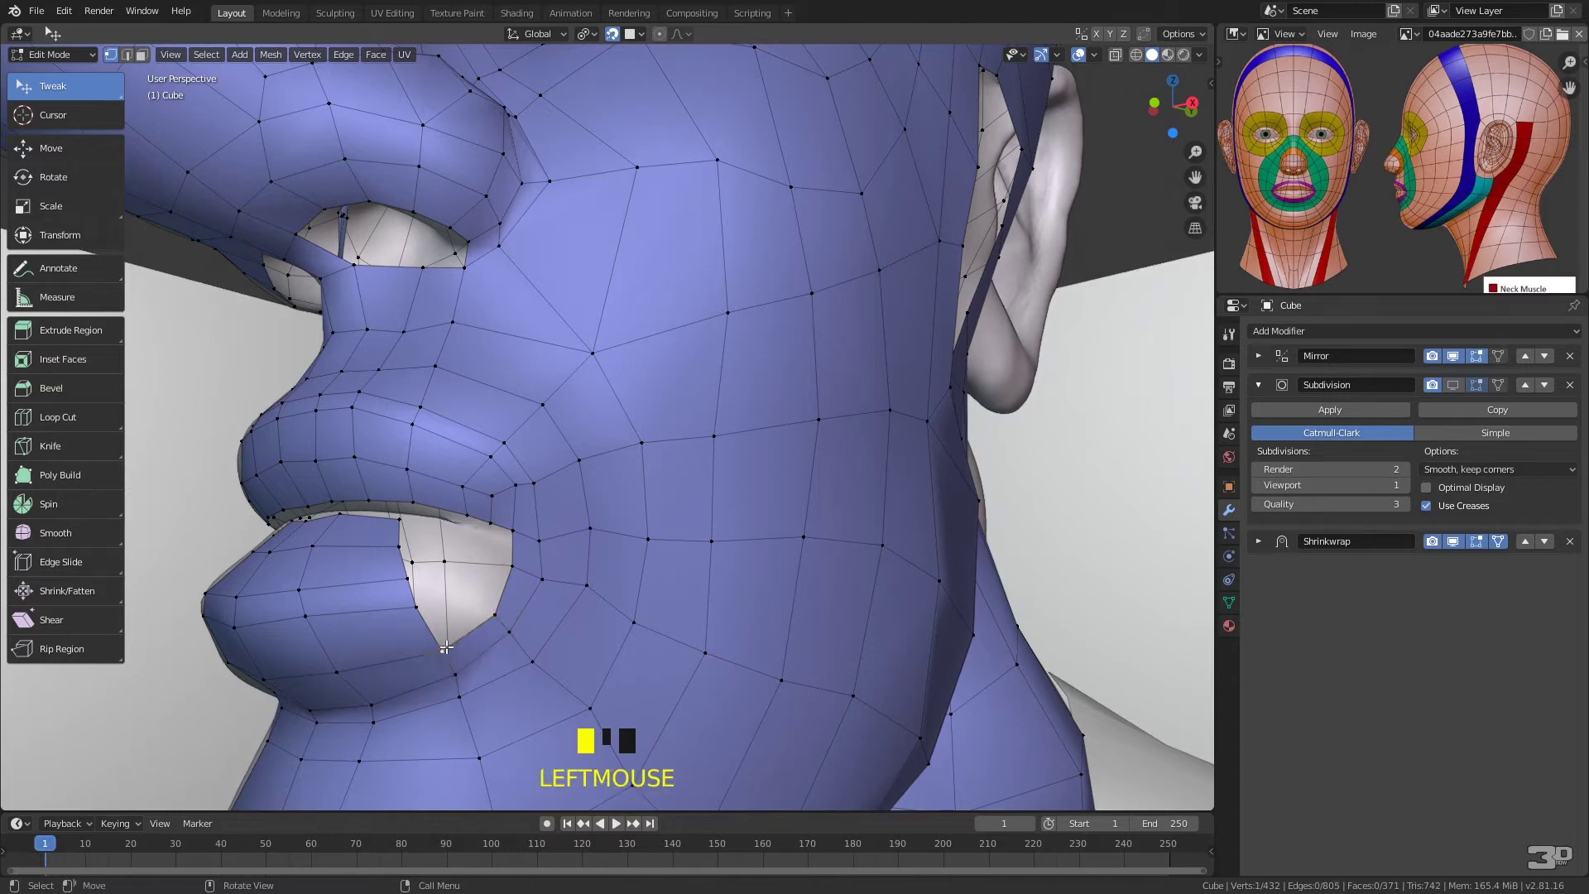
key("f")
left_click(481, 582)
key("f")
left_click(504, 547)
left_click(513, 531)
left_click(515, 563, "shift")
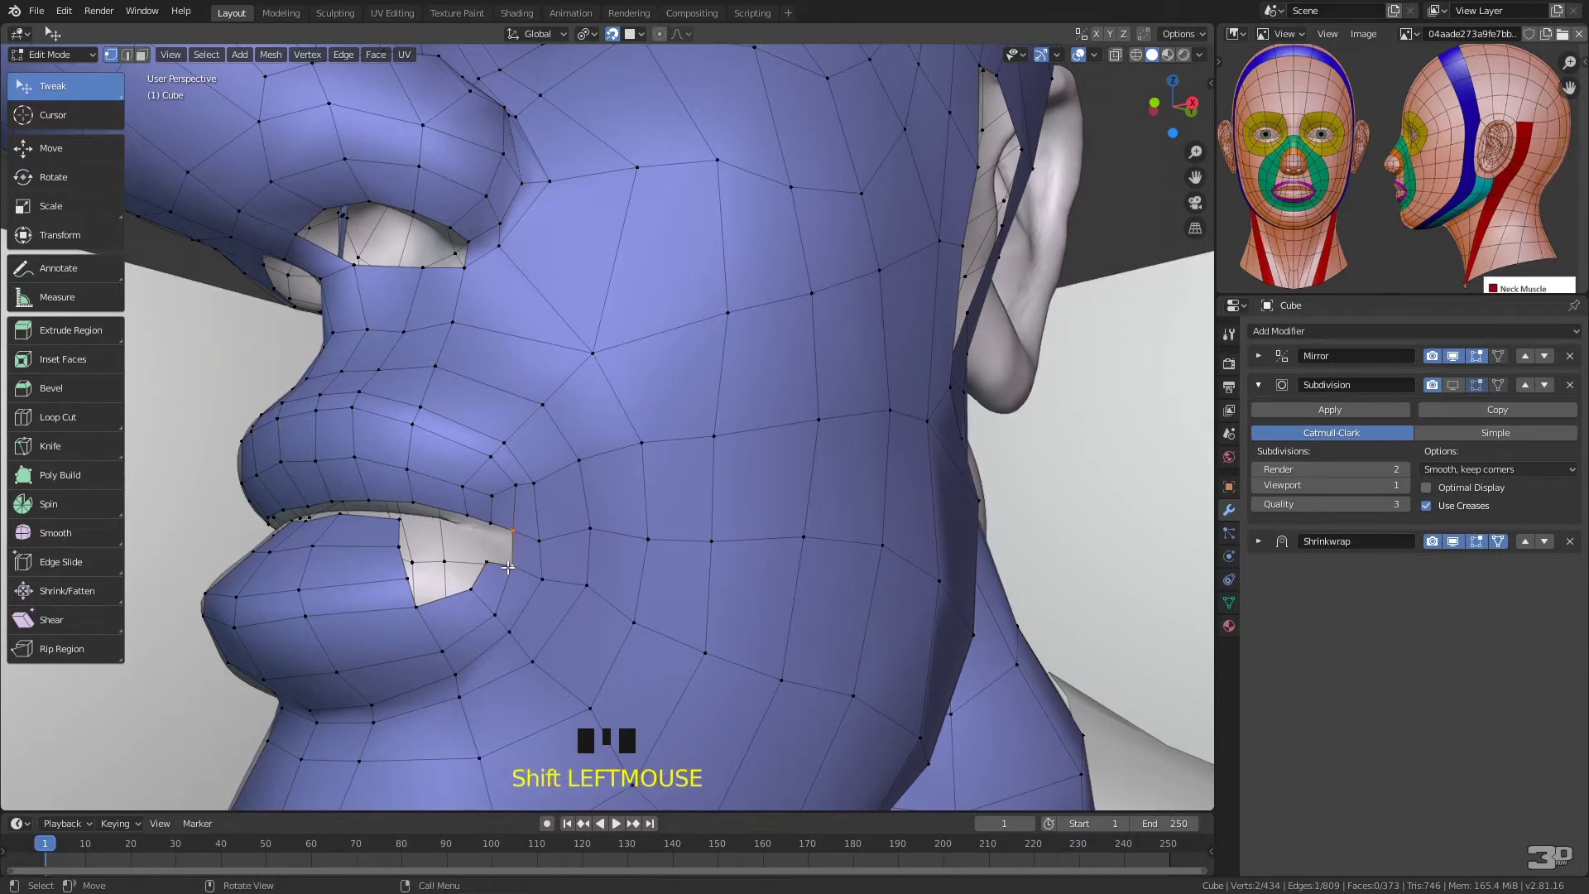
key("f")
left_click_drag(488, 563, 489, 527)
left_click(494, 524)
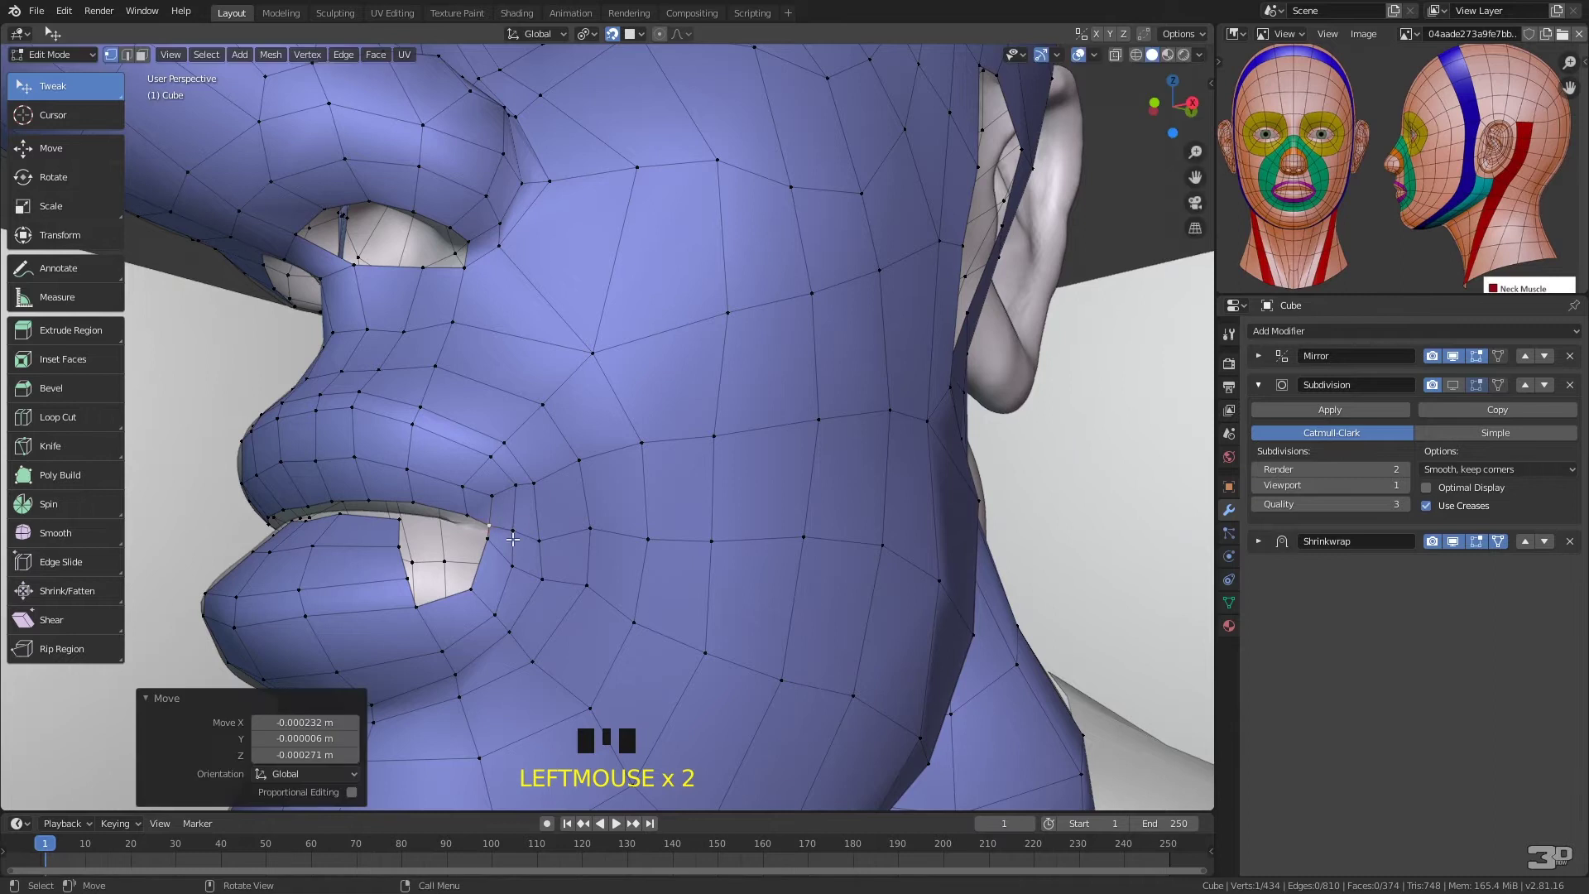
- Fill two more faces at the lower lip's outer end, placing their vertices inward toward the mouth opening
left_click(427, 594)
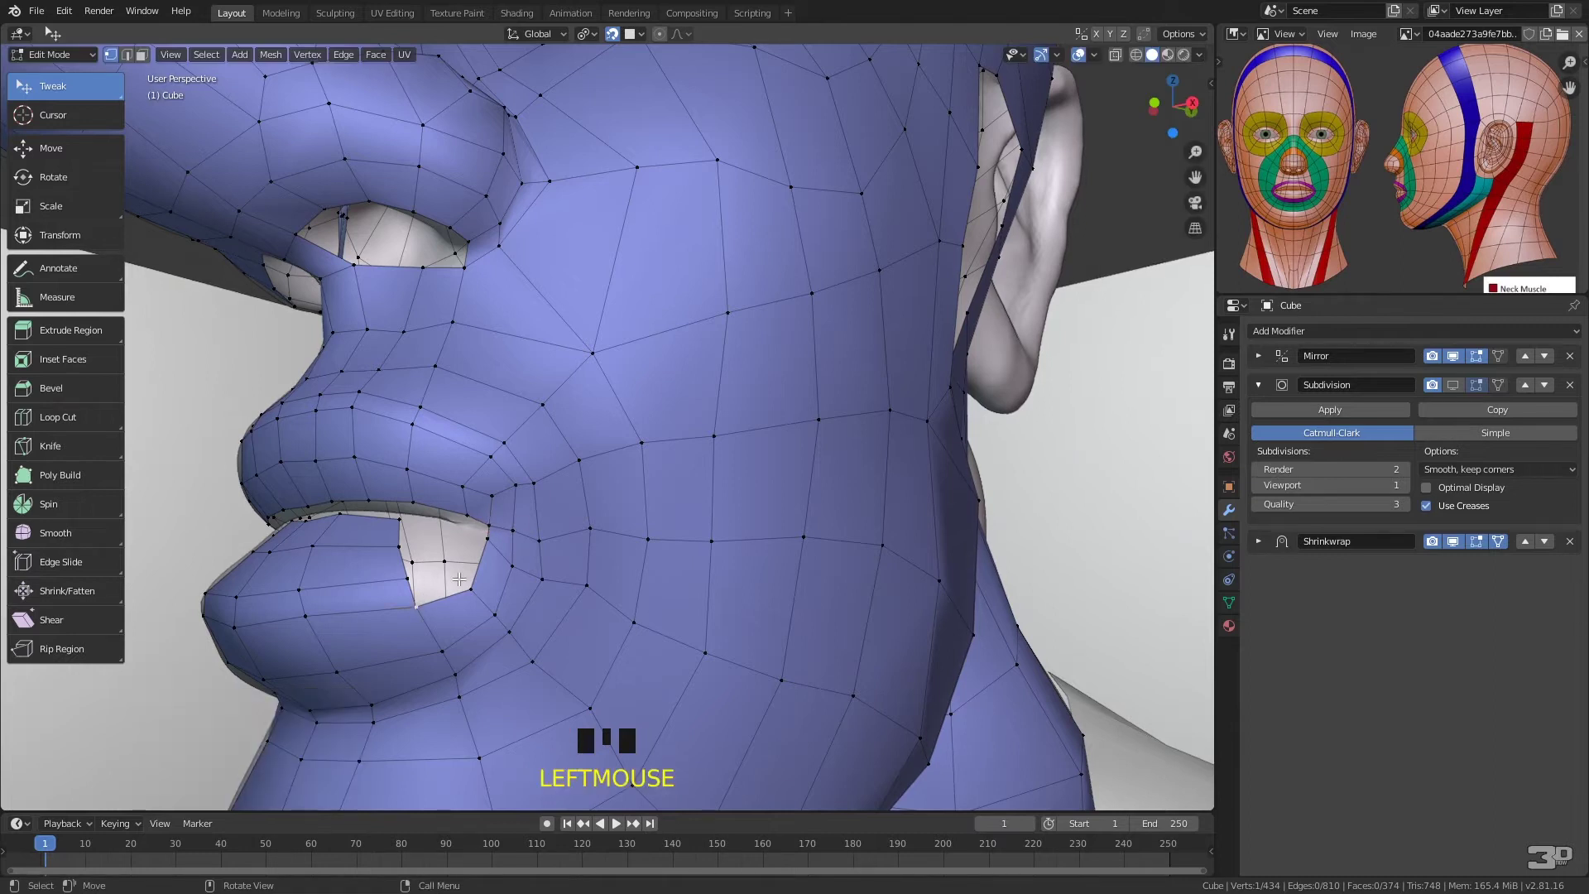
key("f")
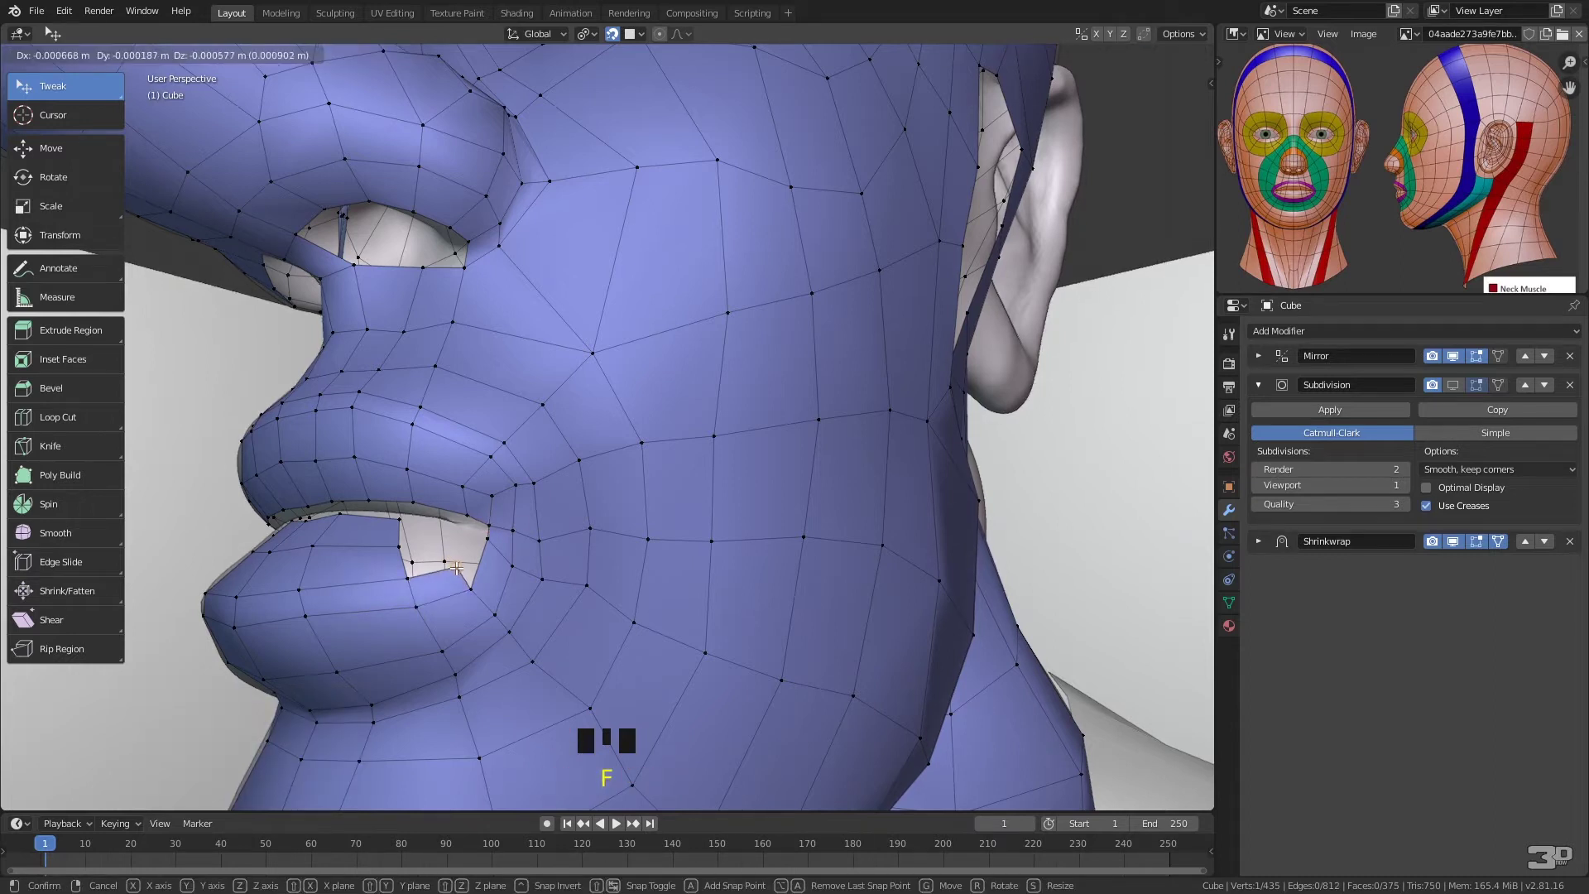
left_click(448, 572)
left_click(472, 586)
key("f")
left_click(469, 543)
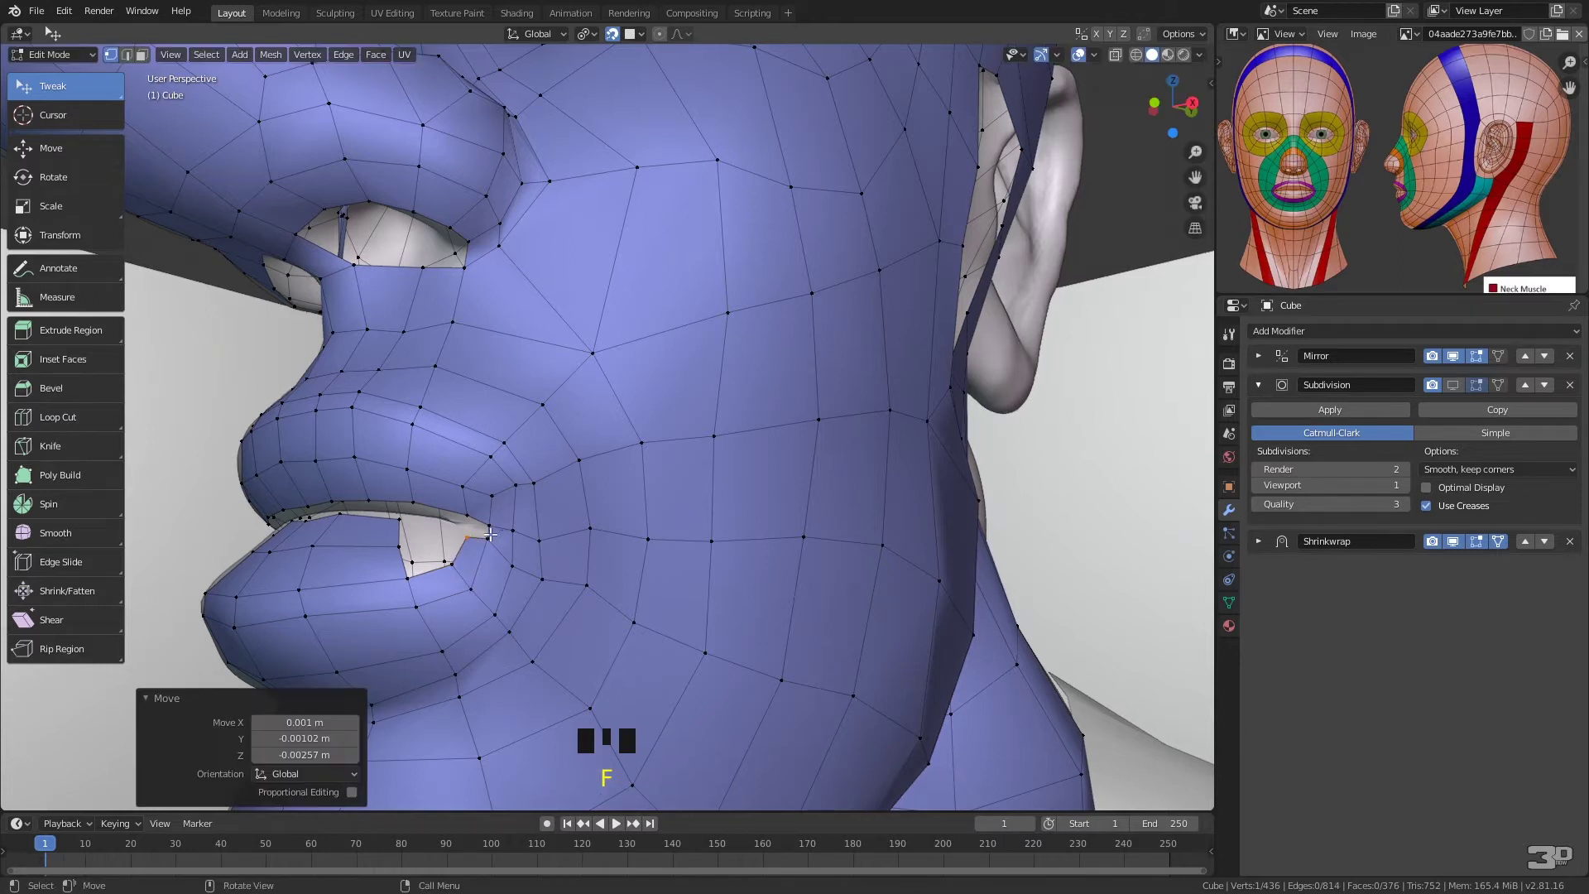
left_click(491, 534)
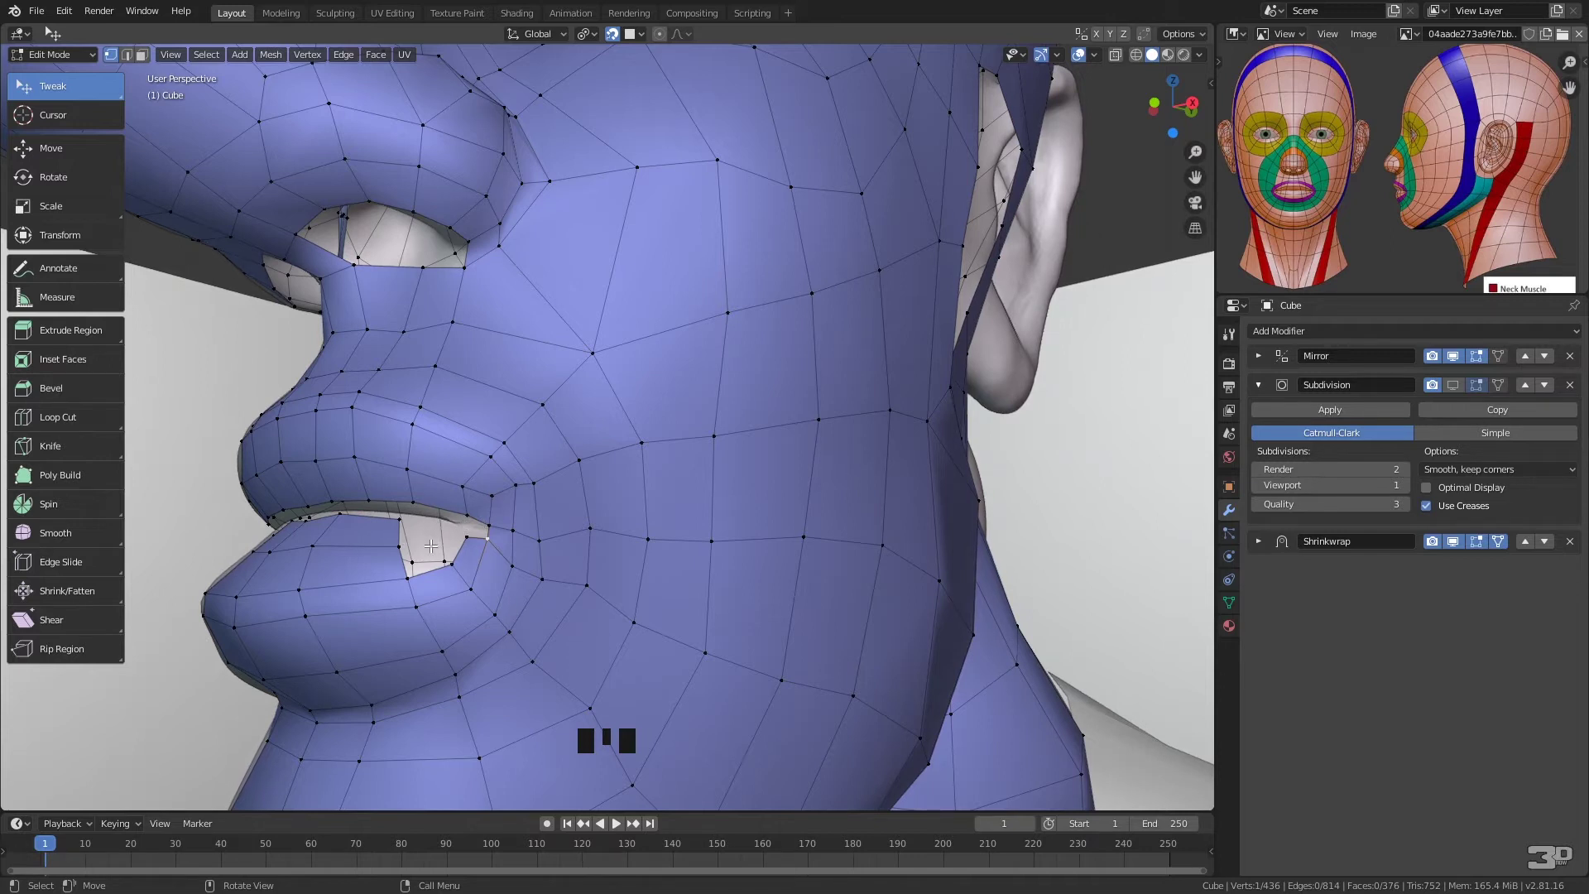
- Close the remaining lower-lip hole with three faces joining the central strip to the mouth corner loop
left_click(411, 562)
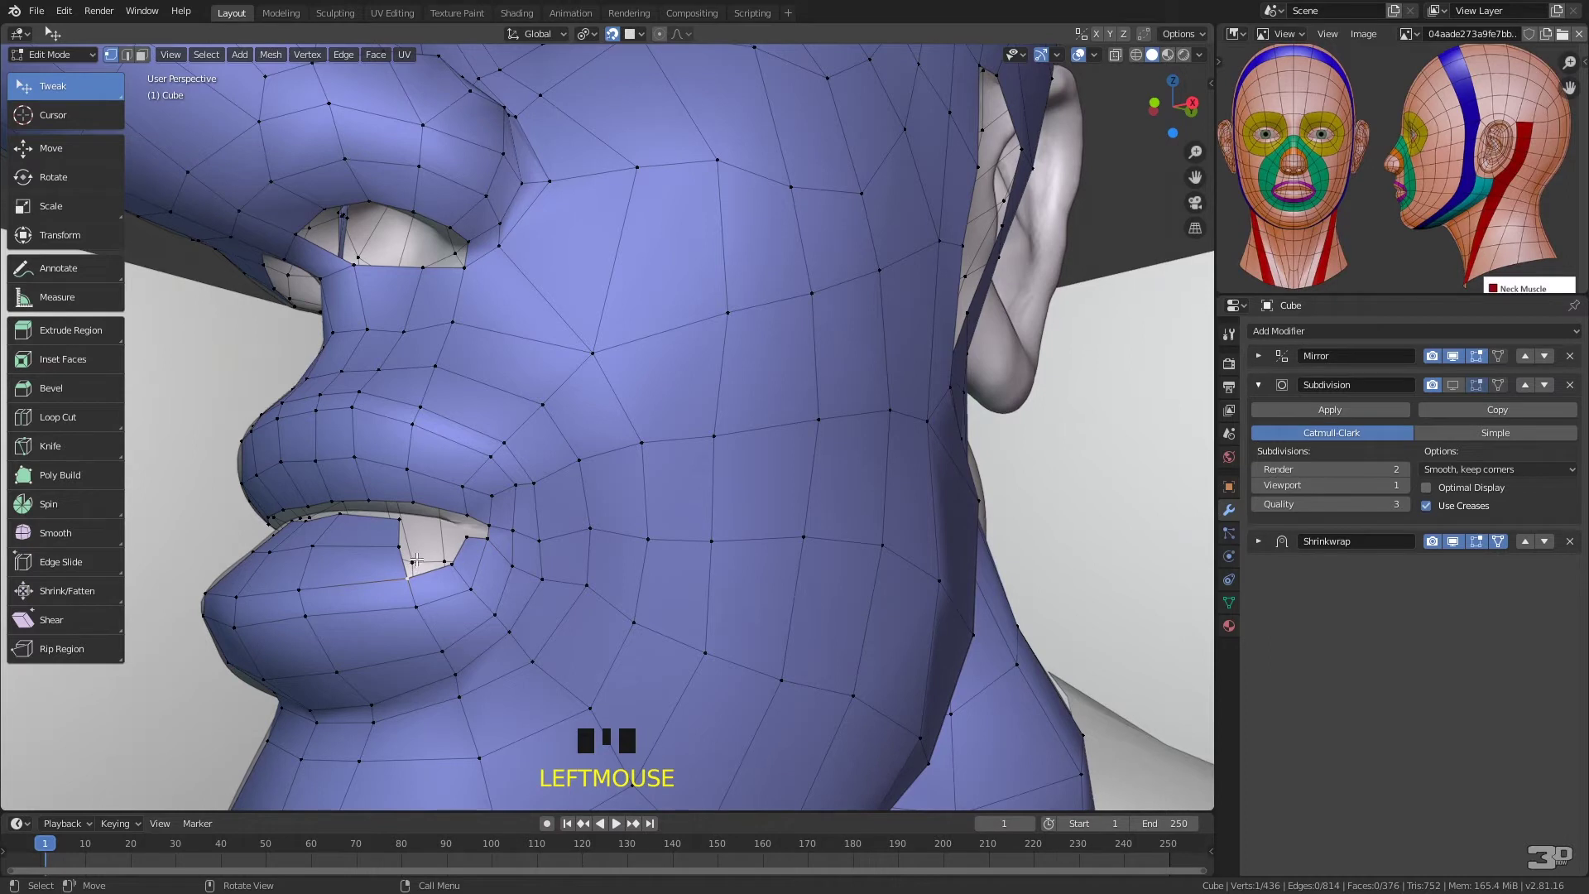
key("f")
left_click(432, 545)
left_click(402, 542)
key("f")
left_click(444, 527)
left_click(436, 544)
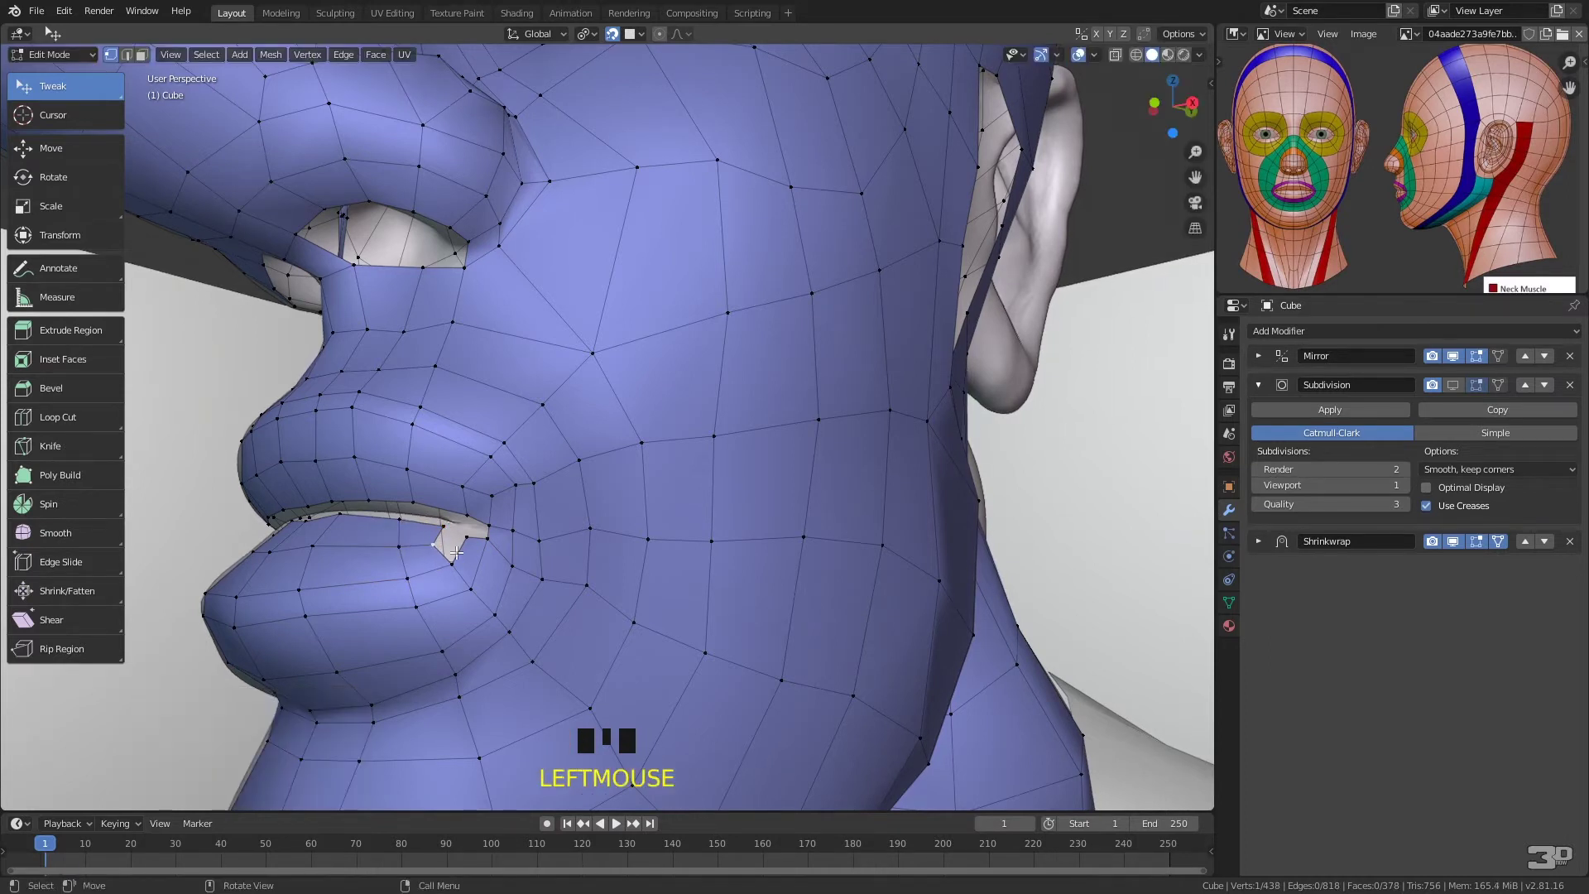
left_click(454, 561, "shift")
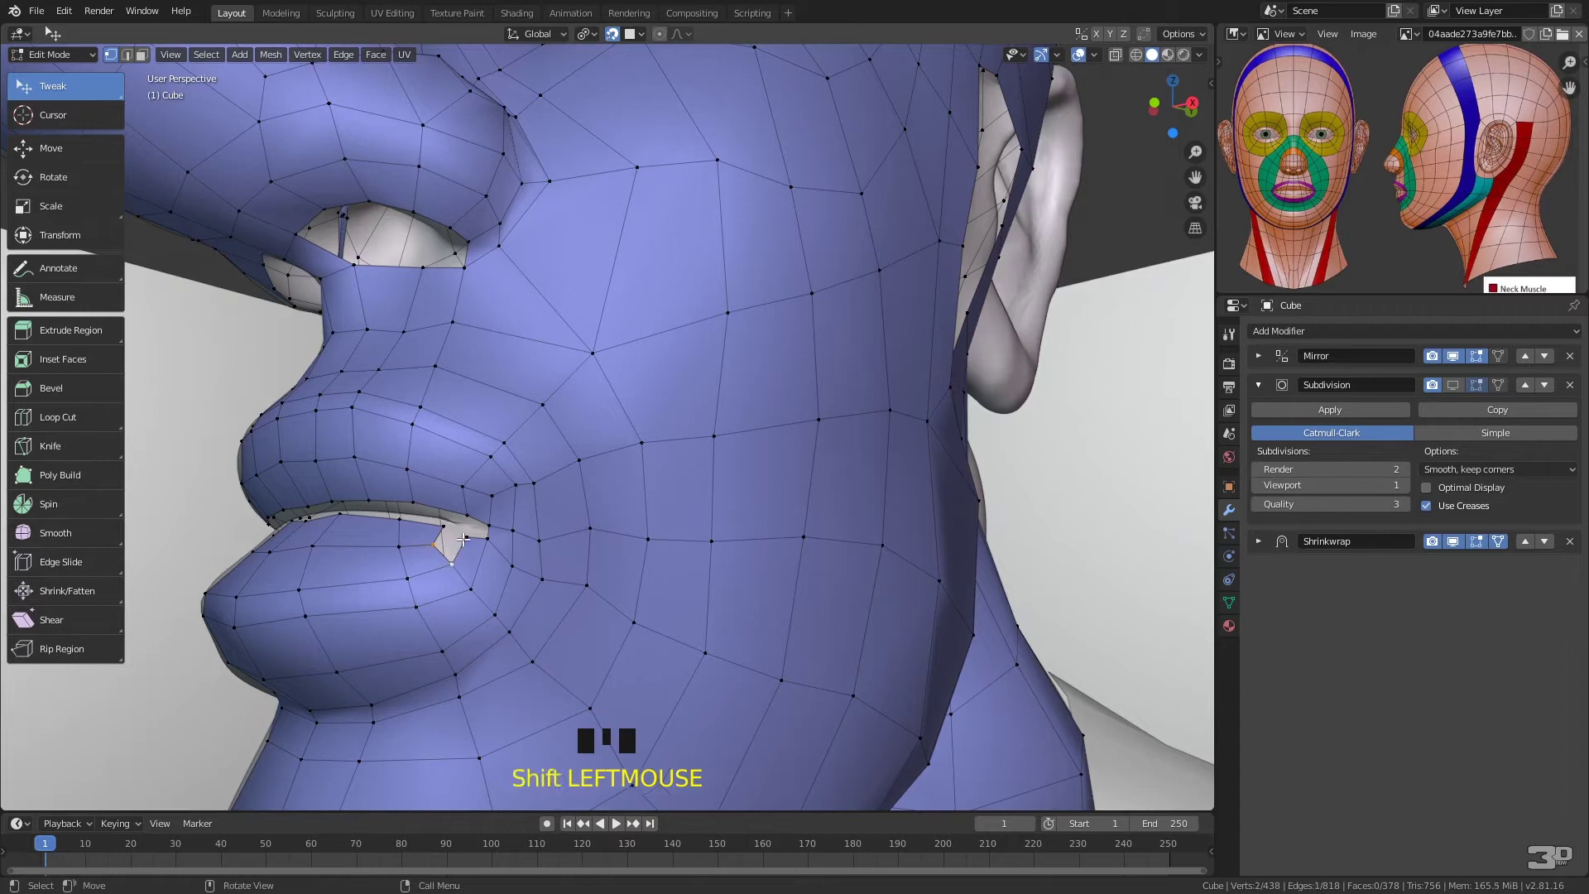
key("f")
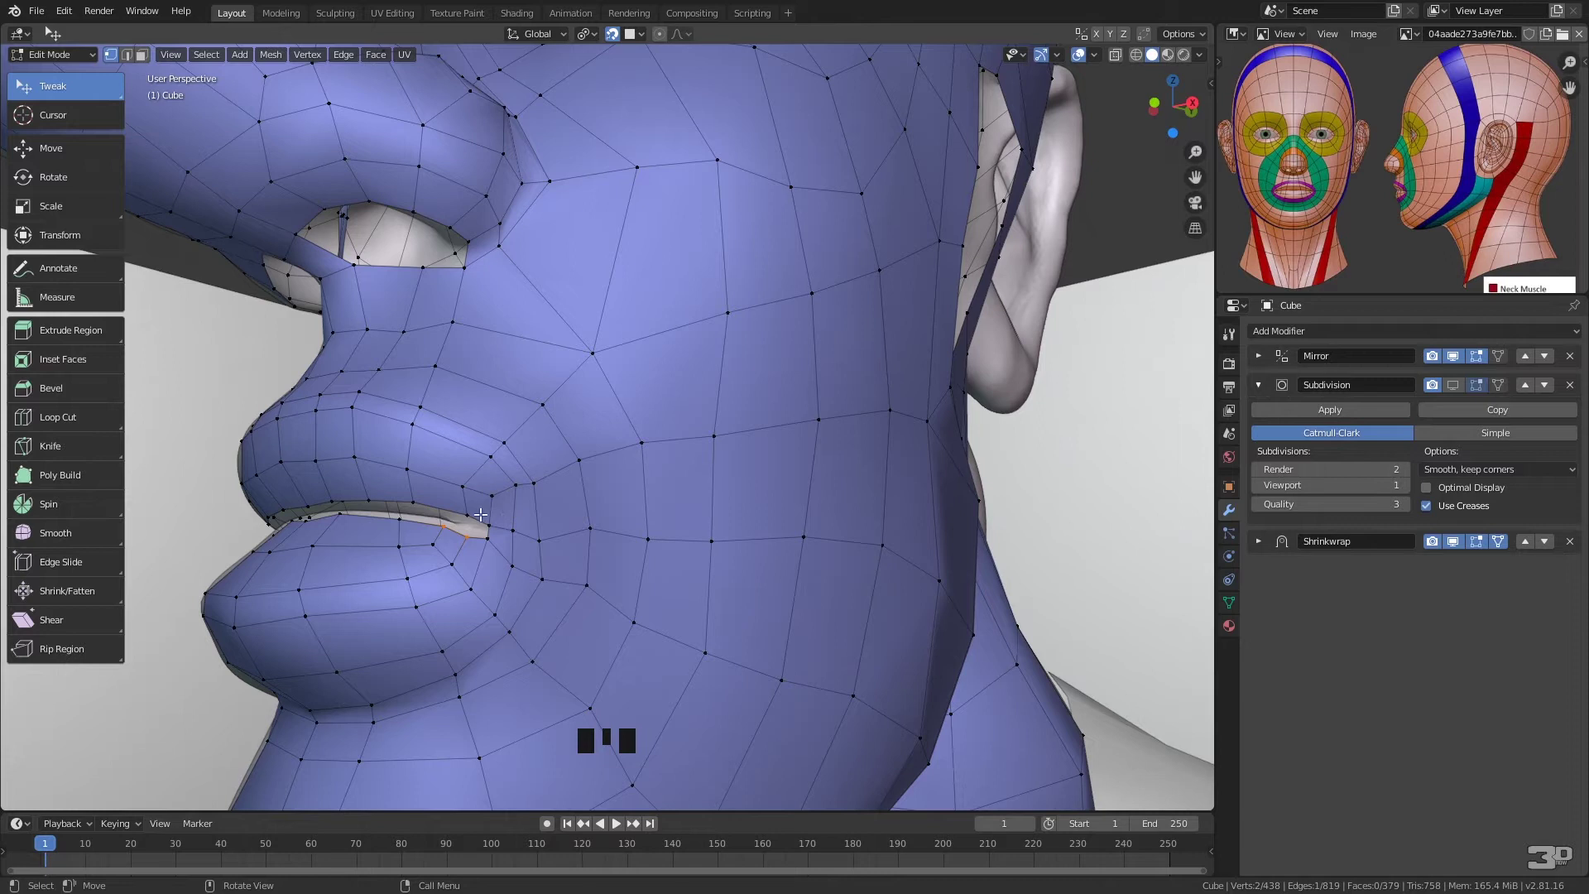
- Reposition the vertices along the lower lip's upper edge to follow the mouth opening
middle_click_drag(466, 486, 570, 498)
mouse_move(706, 514)
middle_mouse_down()
mouse_move(662, 518)
mouse_move(697, 513)
middle_mouse_up()
left_click(610, 602)
left_click_drag(611, 603, 607, 709)
left_click(653, 611)
left_click_drag(653, 611, 663, 658)
left_click_drag(482, 593, 478, 596)
left_click(486, 588)
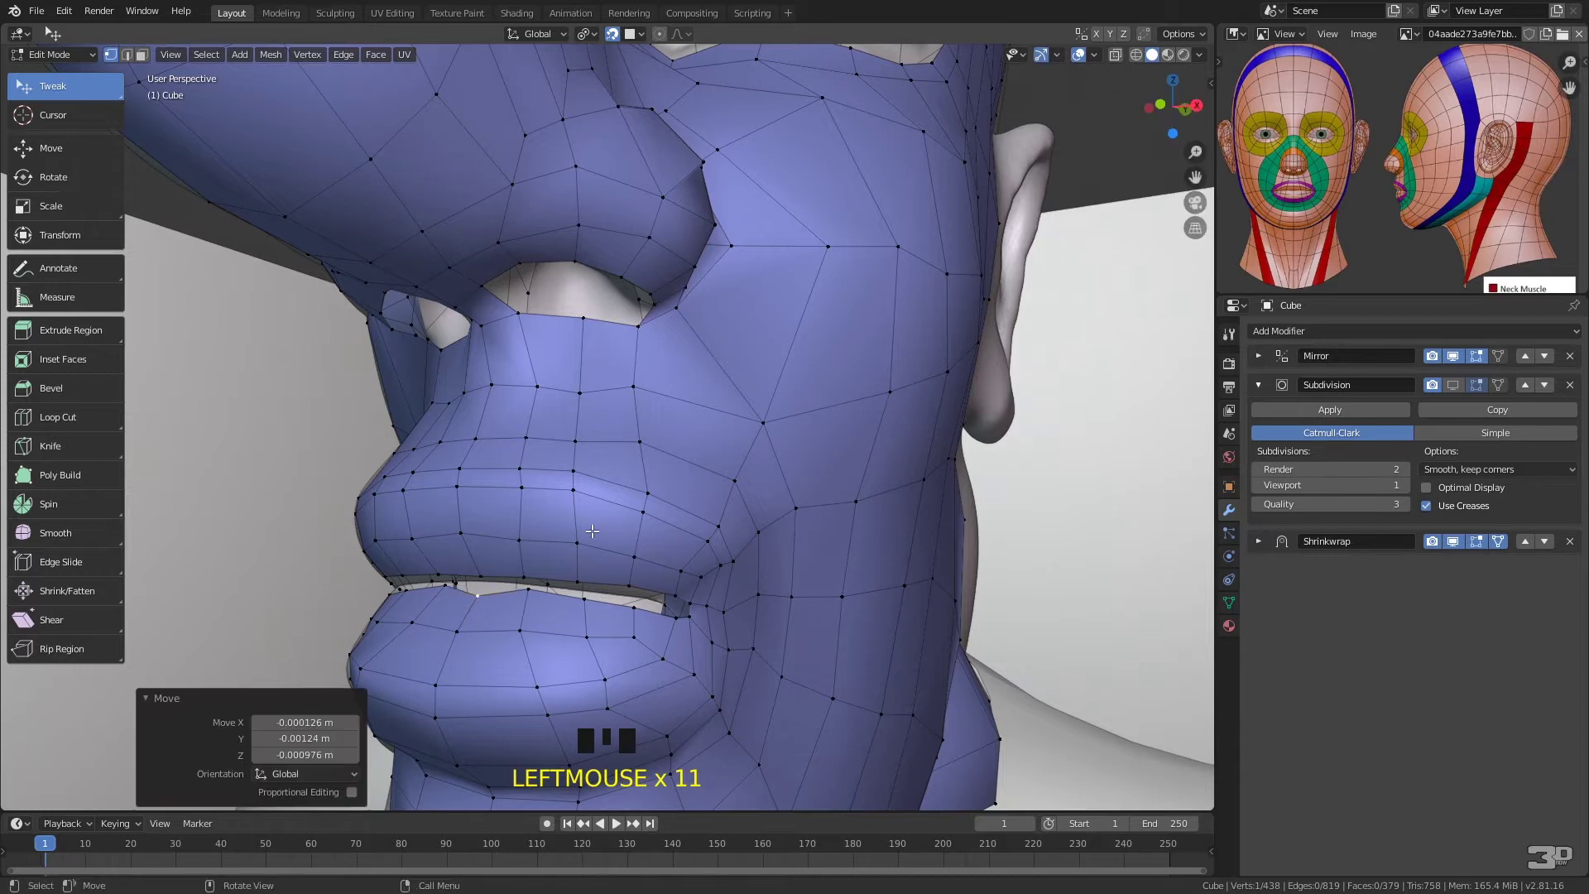
- Fill the gap between the upper and lower lips with a row of faces starting at the mouth corner
left_click(691, 605)
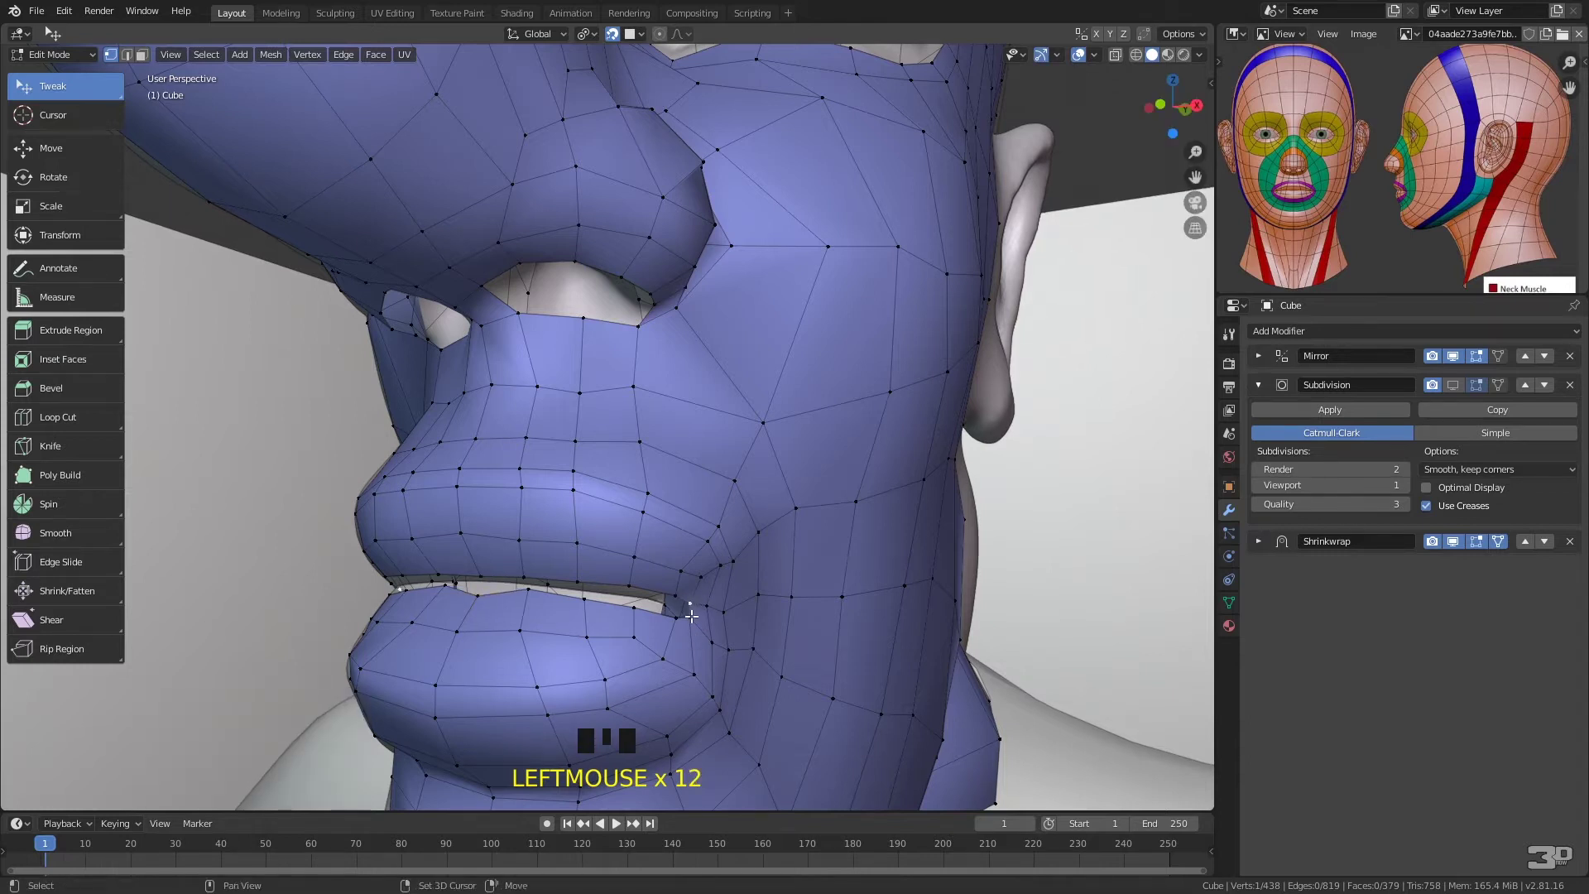
left_click(690, 618, "shift")
key("f")
key("f")
key("f")
key("f")
key("f")
key("f")
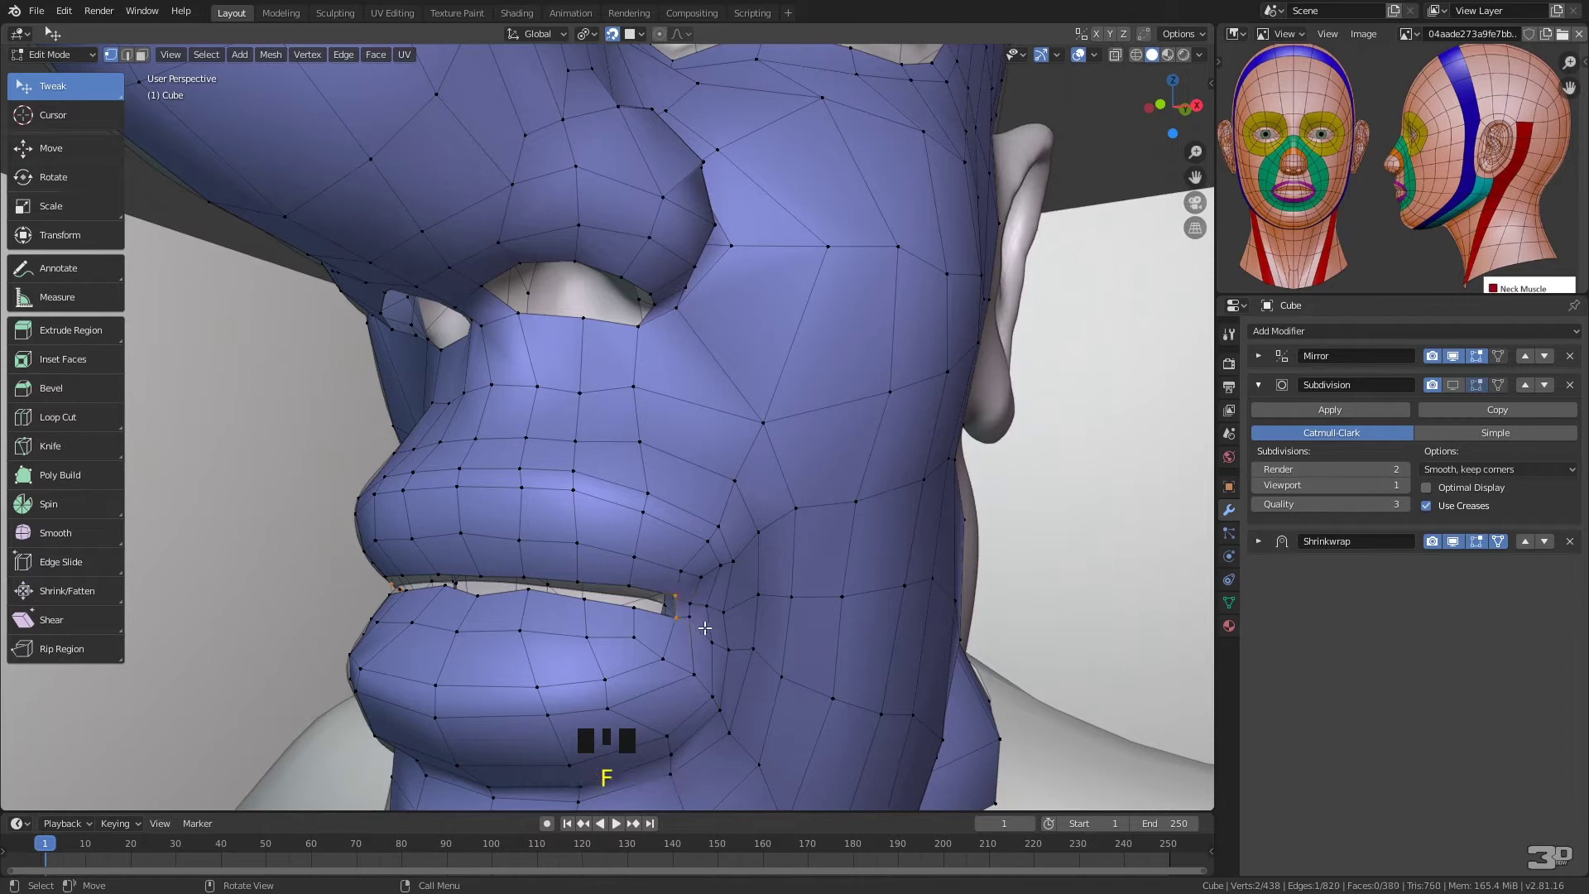
- Even out the lower-lip vertices near the mouth corner and along the lip's underside
middle_click_drag(719, 581, 659, 554)
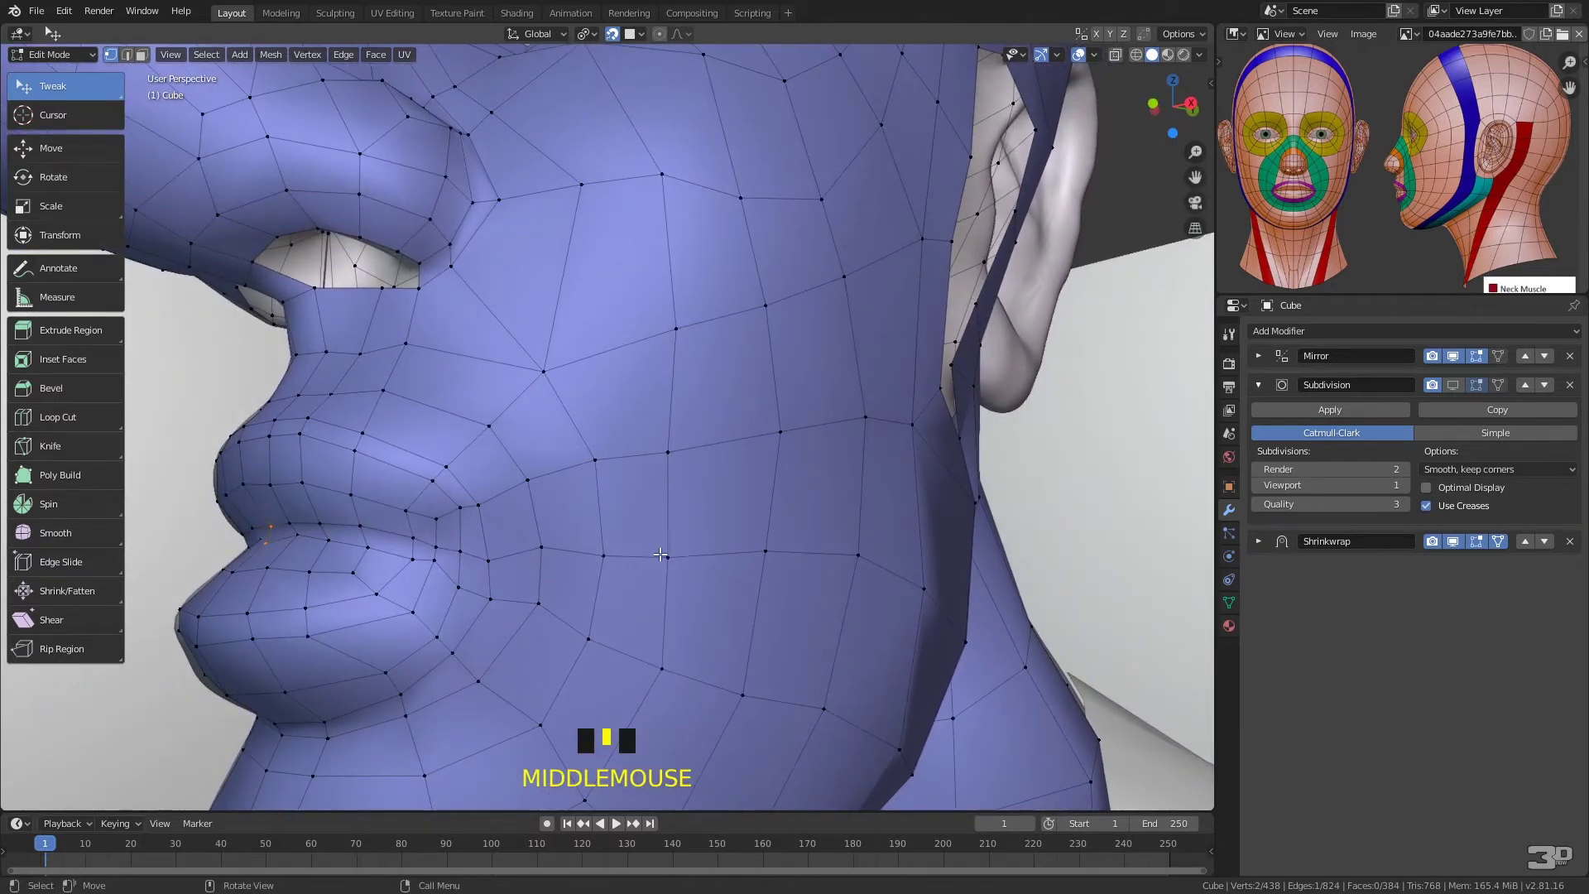
left_click(416, 557)
left_click_drag(408, 554, 406, 552)
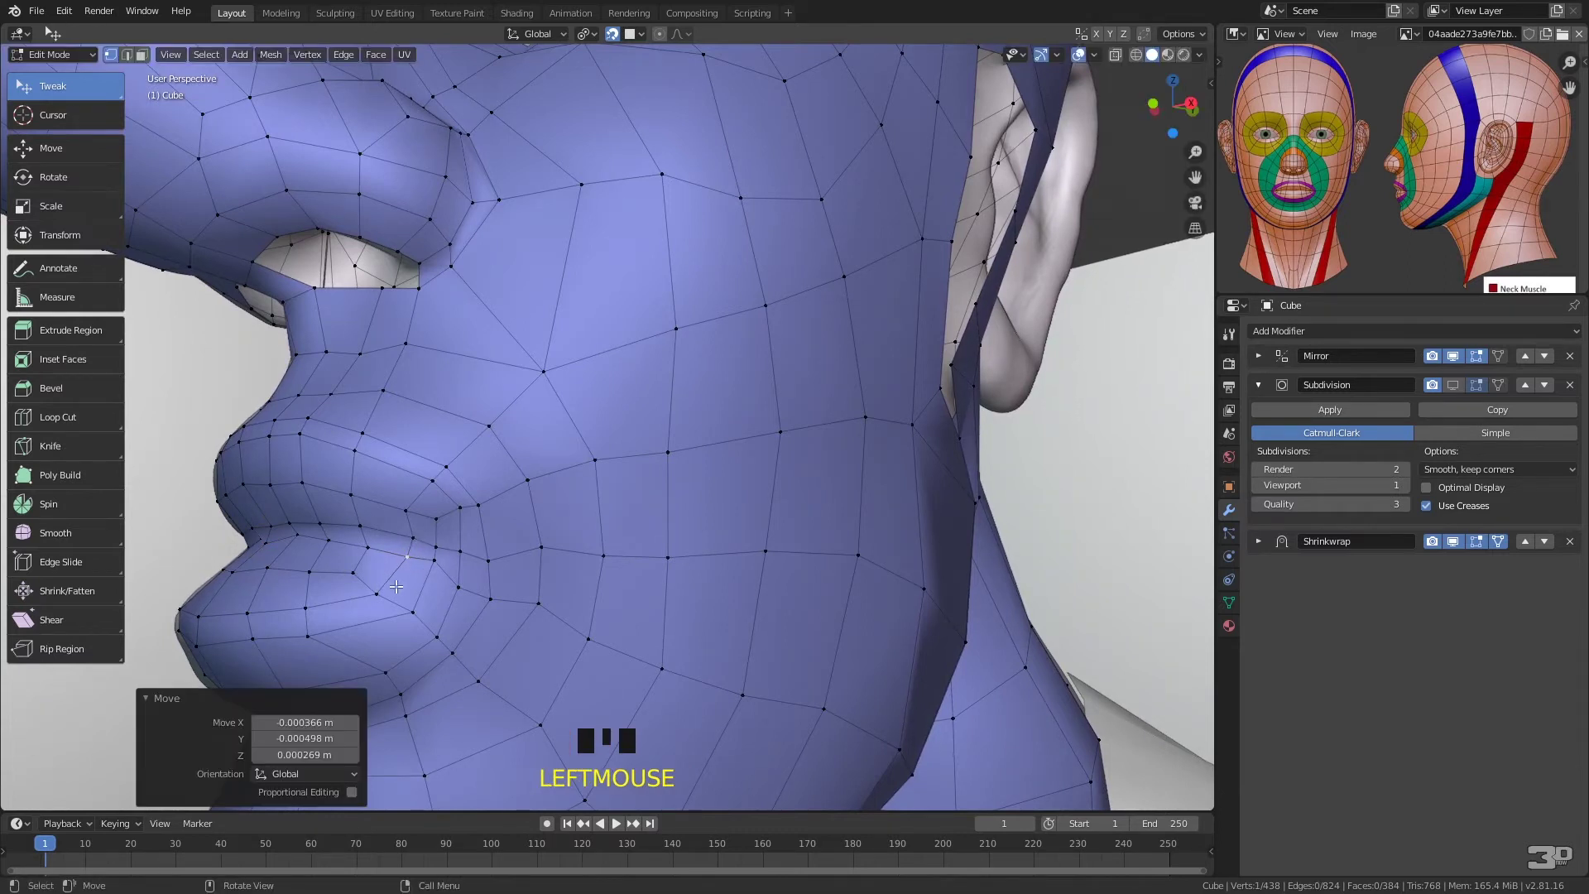
left_click(354, 571)
left_click_drag(379, 591, 407, 611)
left_click_drag(387, 671, 361, 682)
left_click_drag(398, 693, 384, 699)
- Shift the vertices around the mouth corner and adjoining cheek to smooth the surrounding face loops
middle_click_drag(418, 659, 597, 529)
left_click_drag(641, 390, 609, 365)
left_click_drag(659, 453, 638, 455)
left_click_drag(738, 460, 720, 453)
left_click_drag(703, 395, 710, 390)
left_click_drag(794, 429, 784, 423)
middle_click_drag(805, 405, 767, 419)
left_click_drag(519, 510, 527, 503)
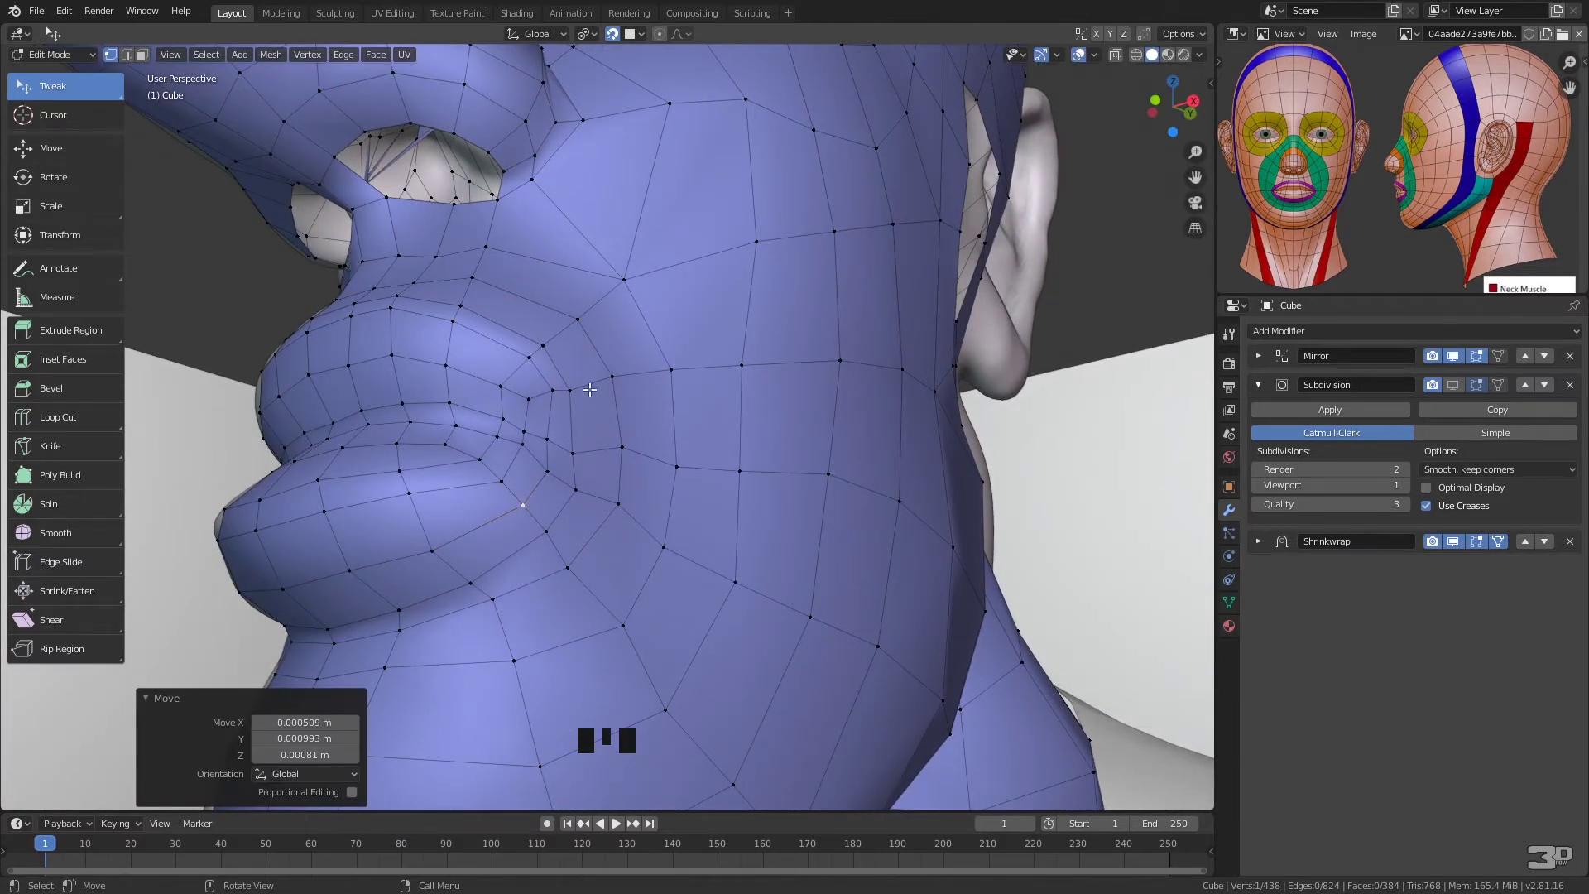
- Refine the vertices along the seam between the lips from the middle out to the mouth corner
left_click_drag(450, 403, 367, 415)
left_click(339, 424)
middle_click_drag(340, 421, 429, 455)
left_click(430, 543)
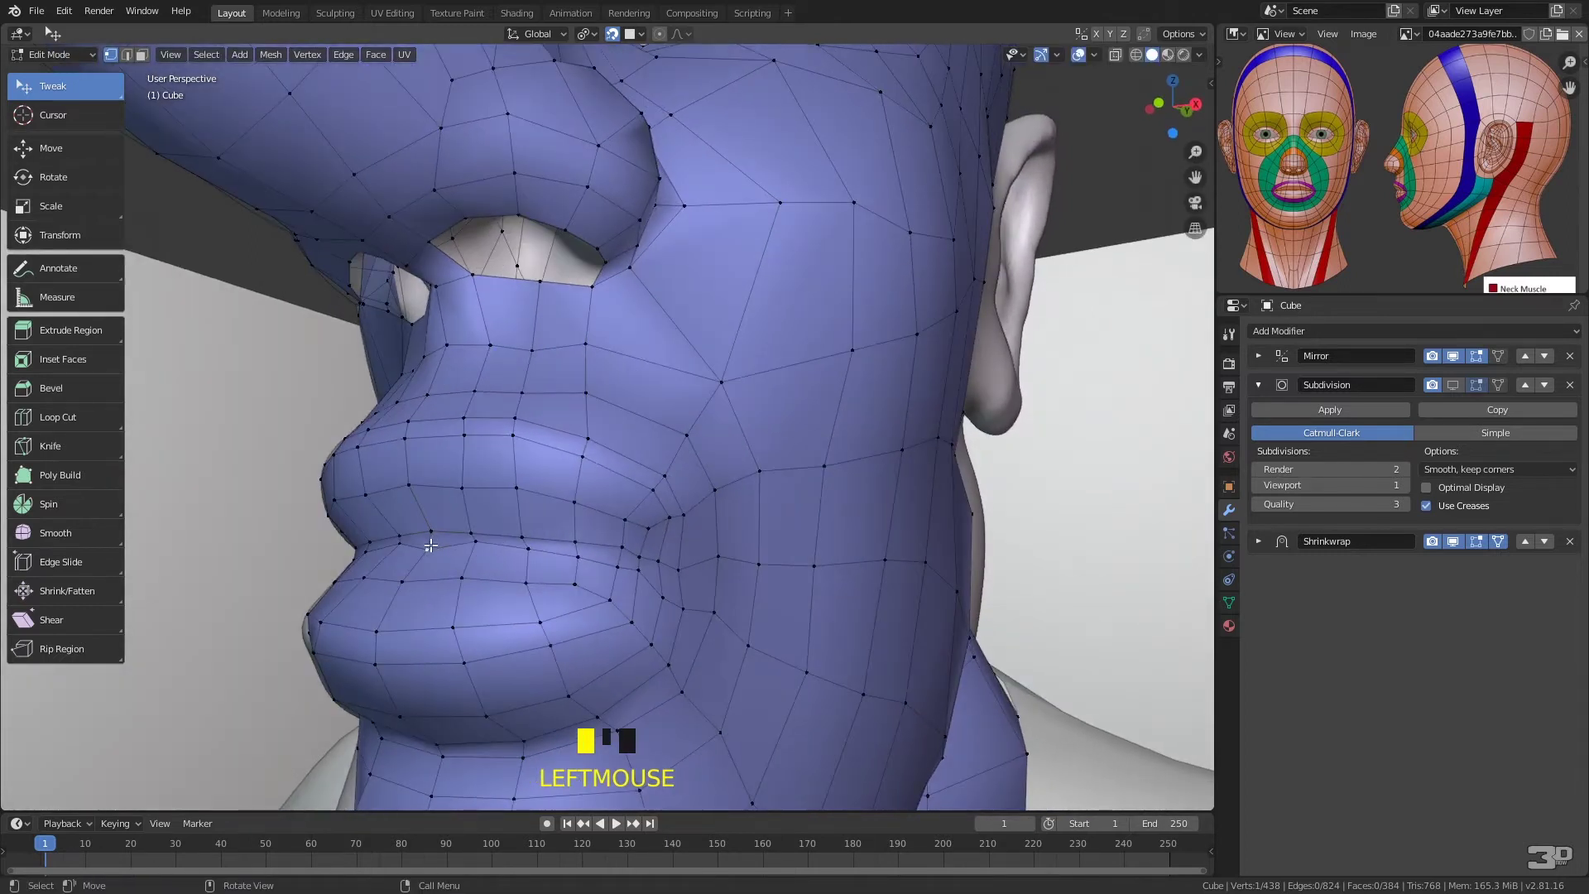
left_click_drag(429, 547, 434, 542)
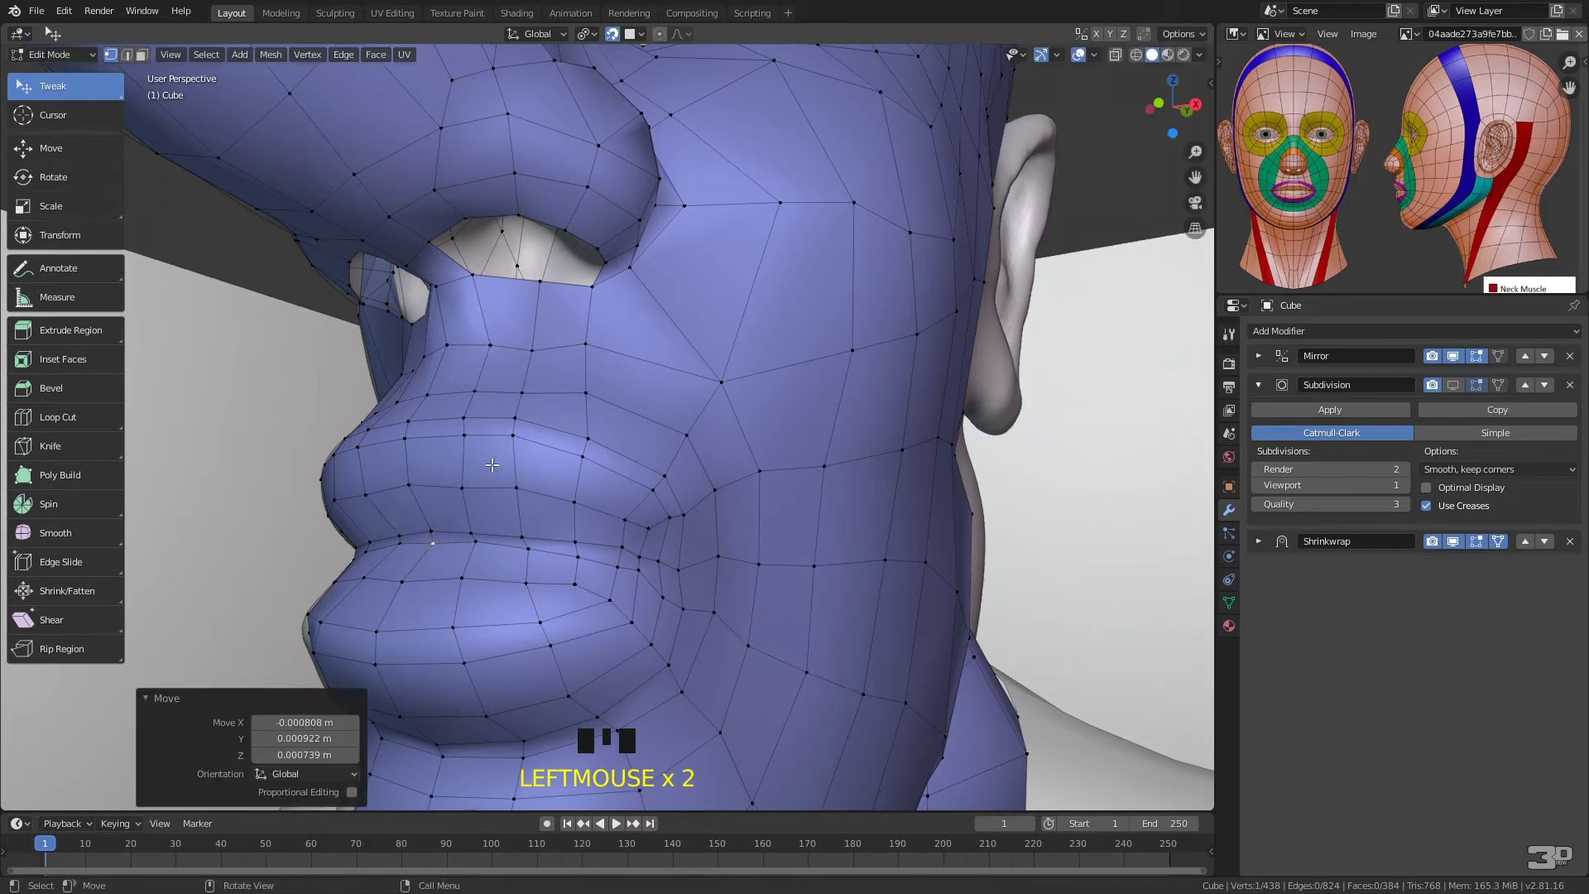
left_click(580, 553)
left_click_drag(578, 556, 642, 555)
left_click(622, 550)
middle_click_drag(660, 509, 671, 469)
- Adjust the nostril rim, extrude its edge beside the septum into the opening, and reposition the two new vertices
left_click_drag(695, 316, 695, 328)
middle_click_drag(683, 312, 707, 299)
left_click_drag(613, 119, 620, 129)
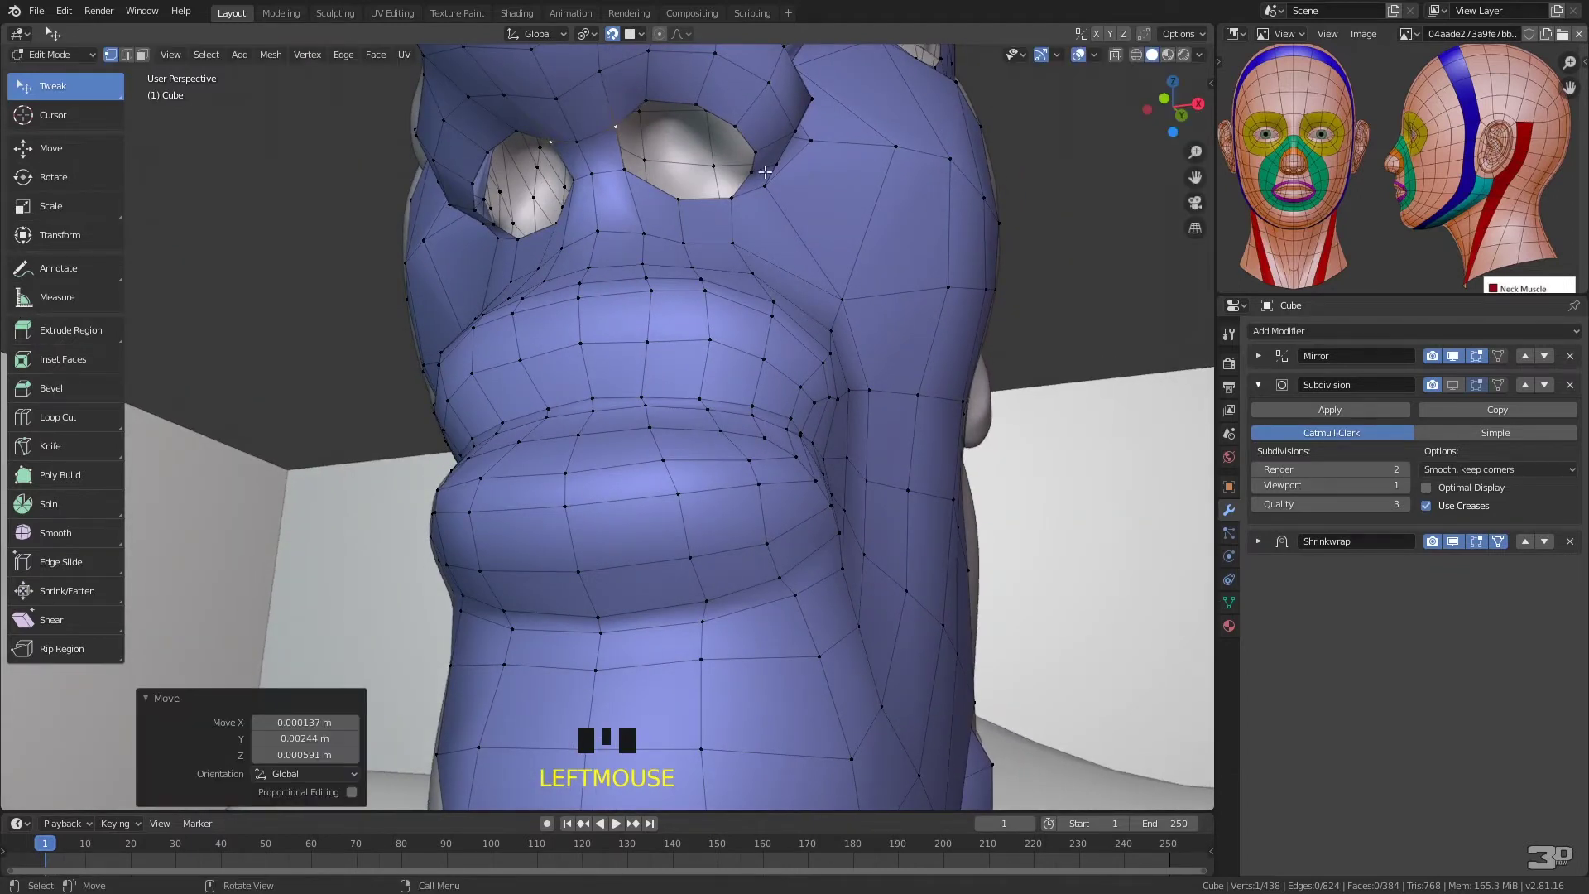
left_click(632, 166)
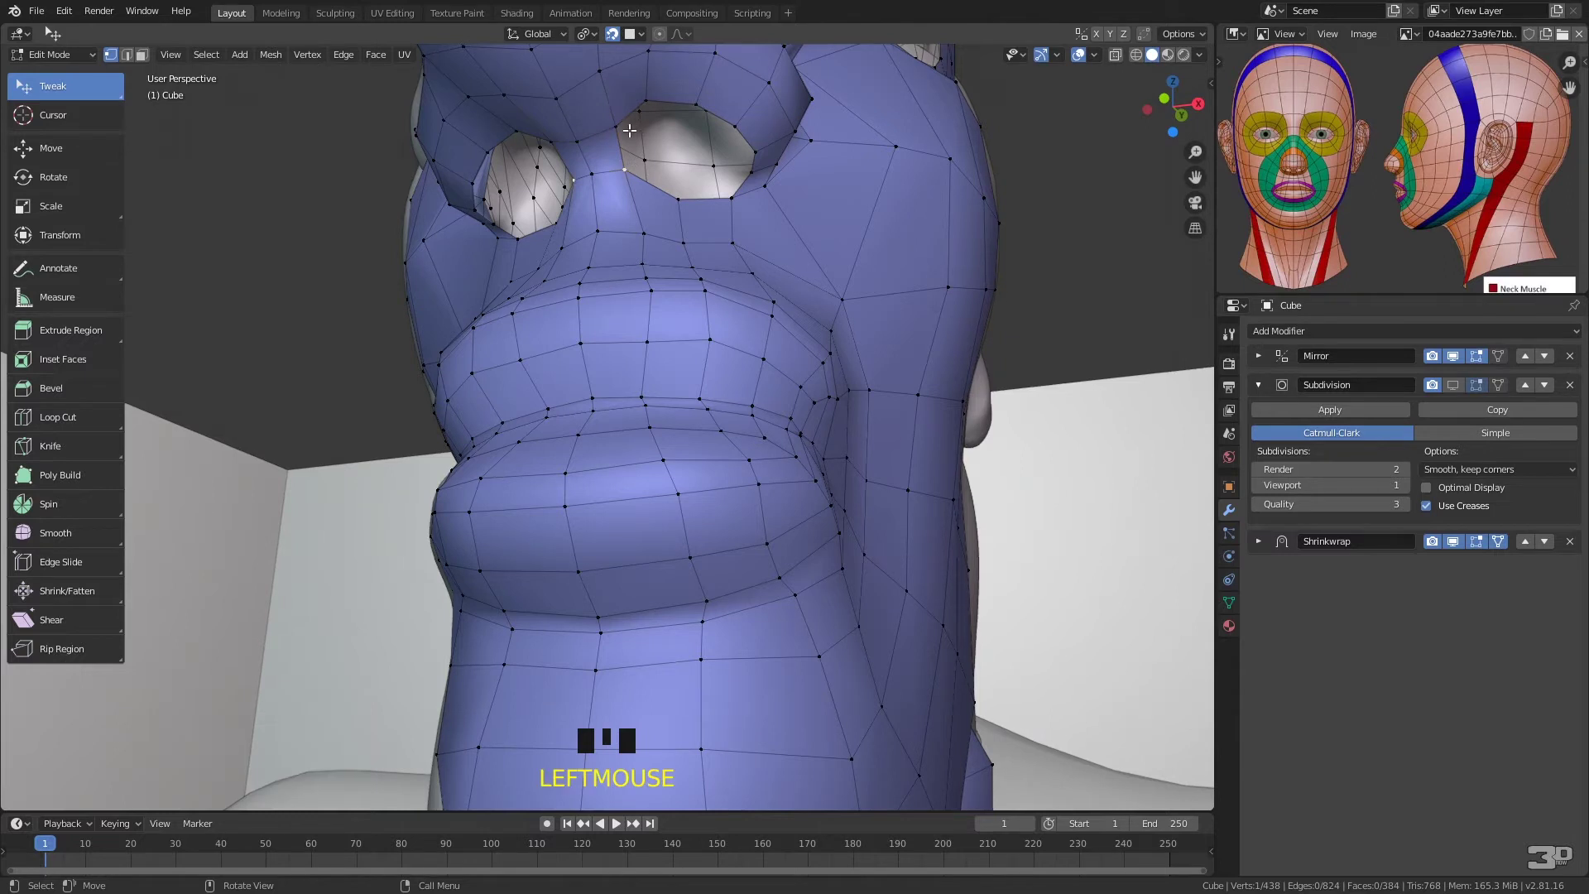
left_click(627, 125, "shift")
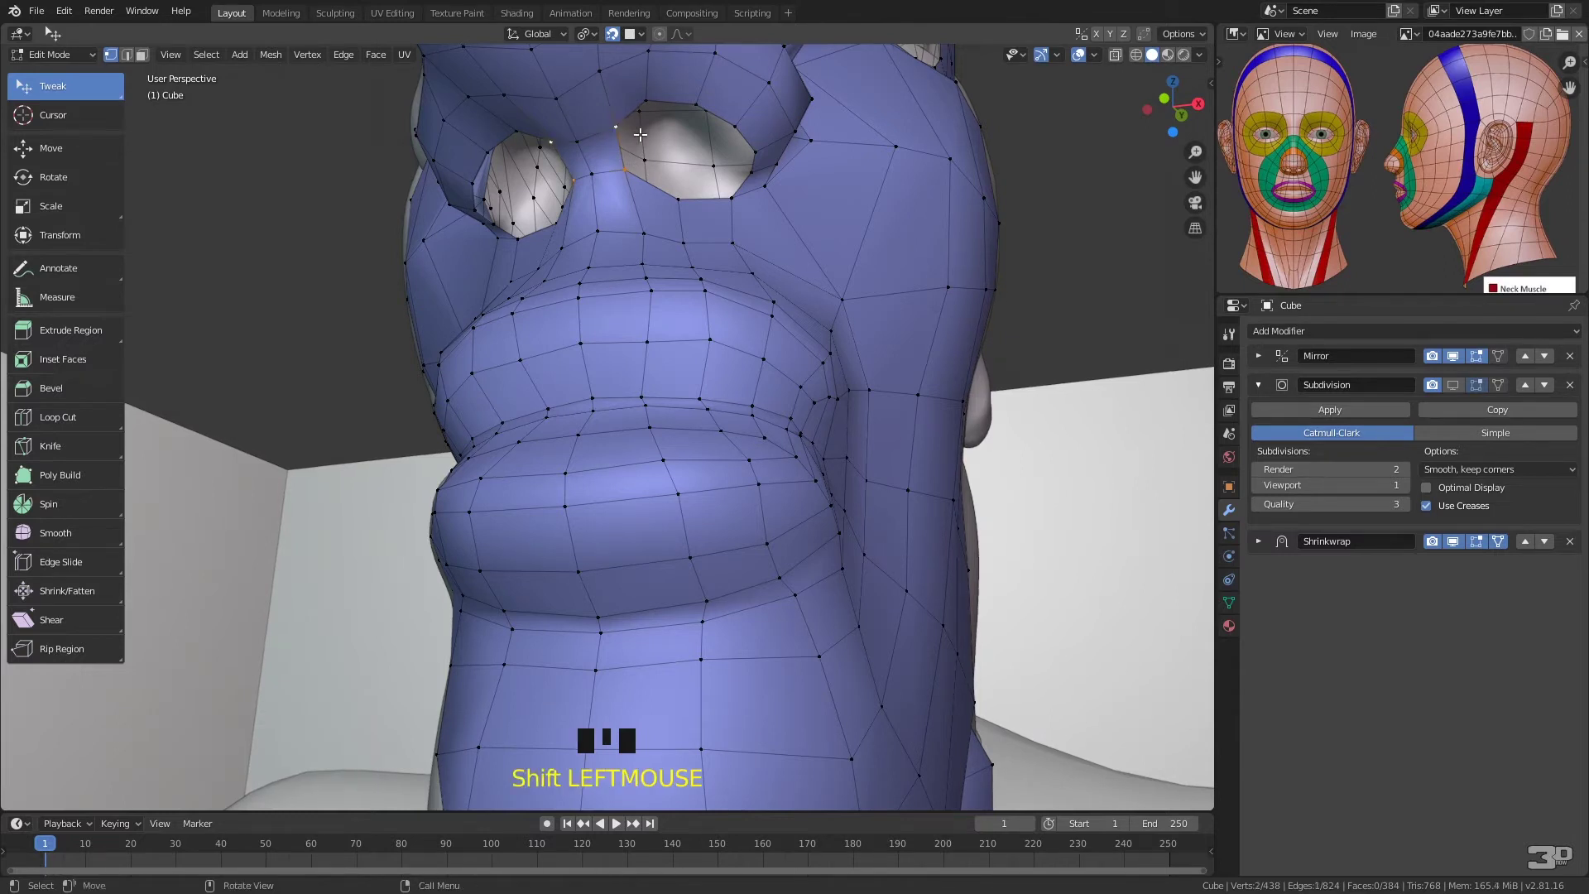
key("e")
left_click(639, 145)
left_click_drag(639, 142, 637, 139)
left_click_drag(649, 166, 647, 161)
left_click(629, 168)
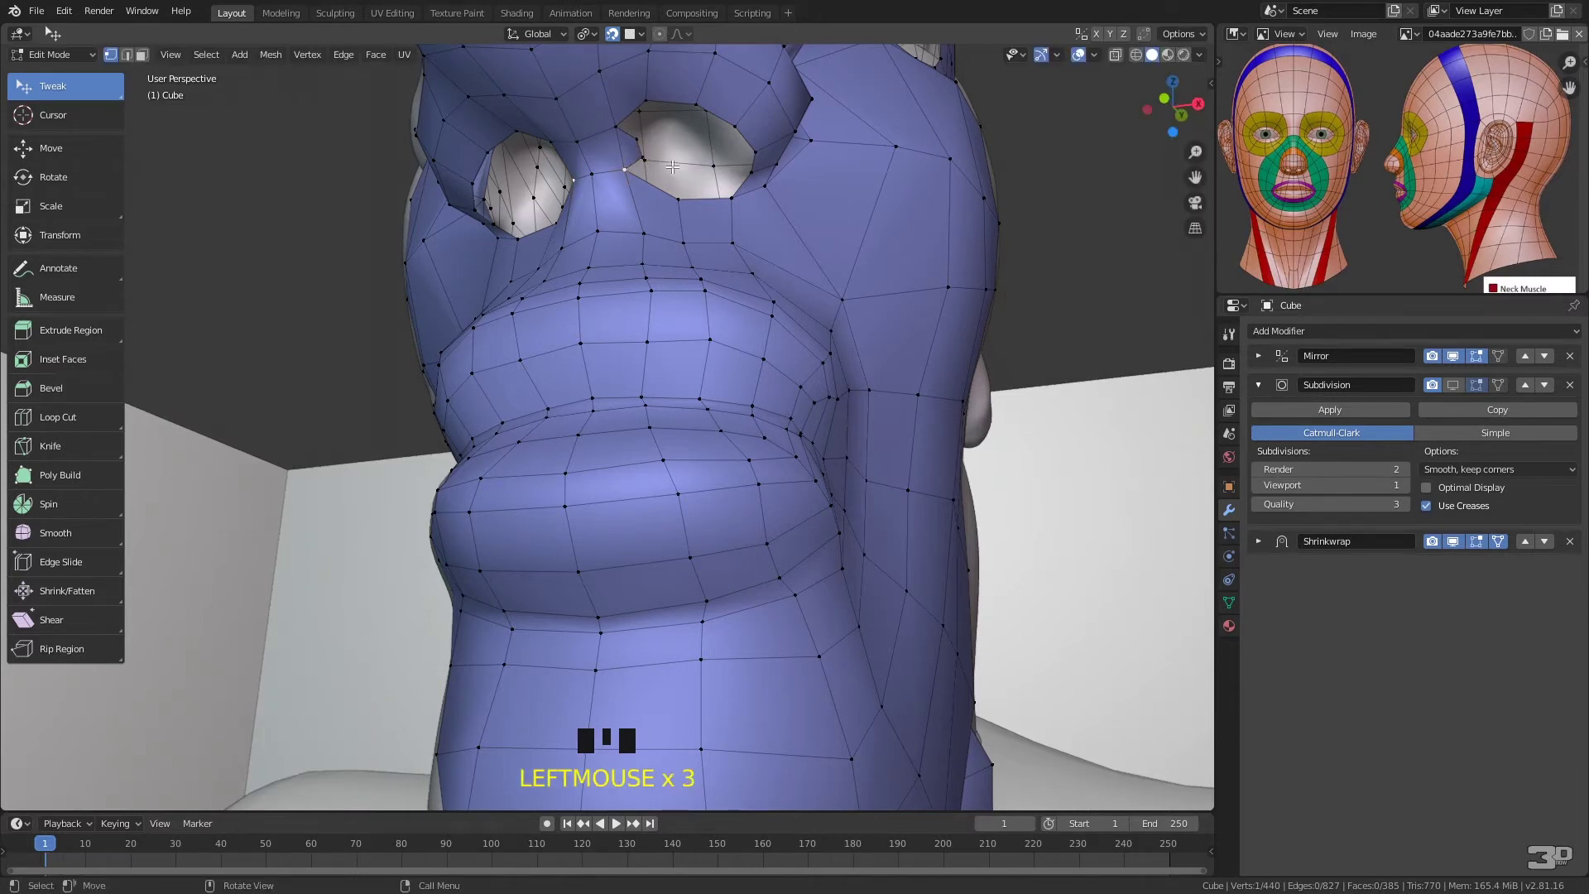
- Extend the nostril's inner ring along its lower and outer rim with four faces, placing each new vertex inside the opening
key("f")
left_click(720, 177)
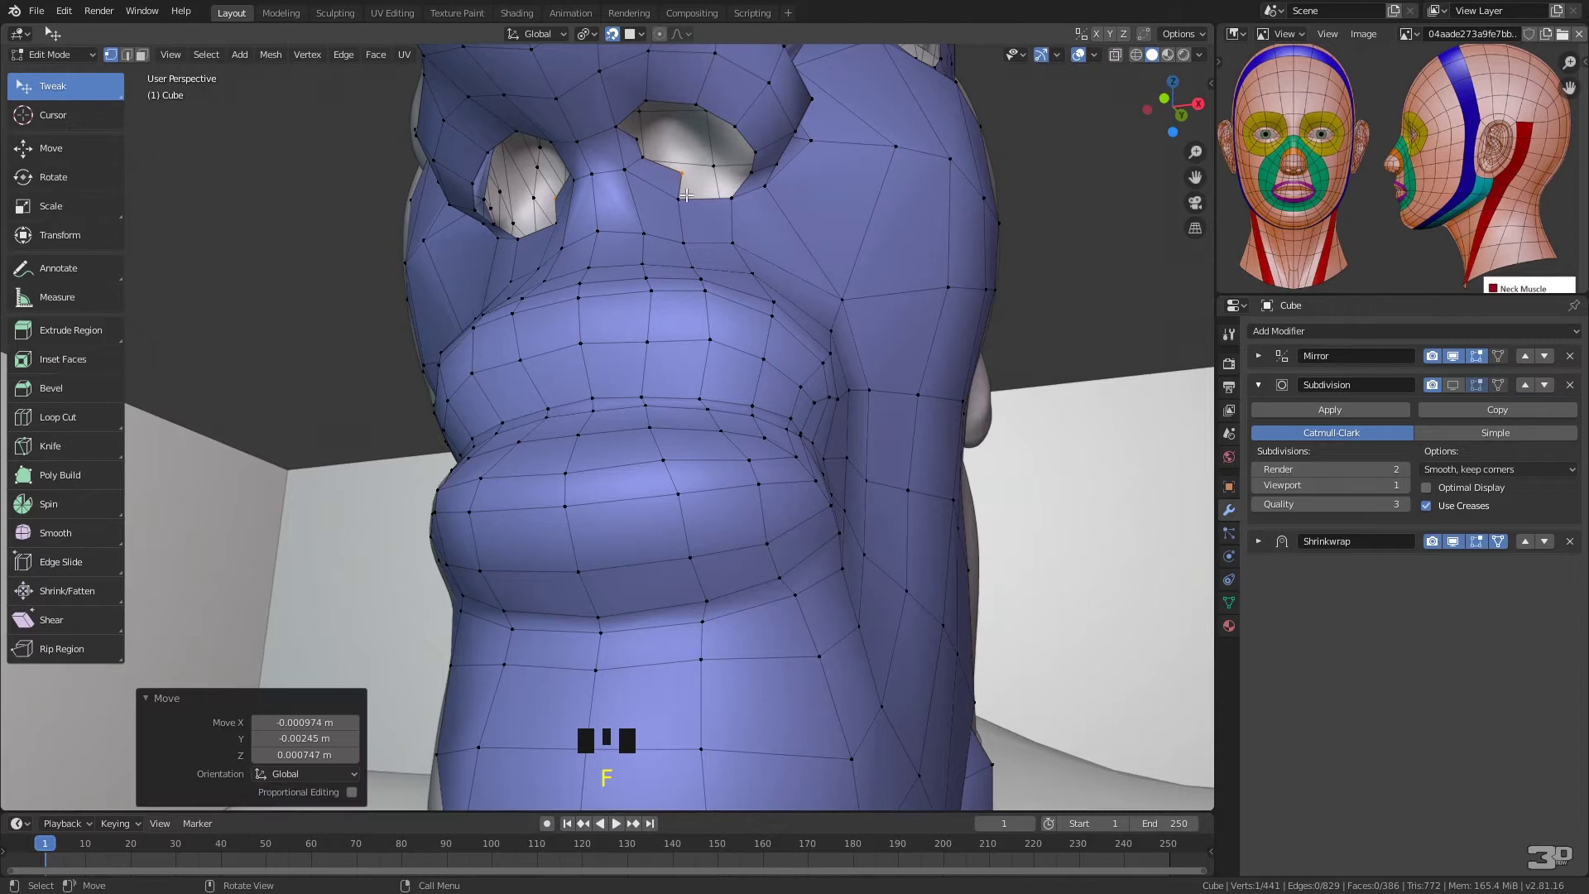
left_click(685, 196)
key("f")
left_click(695, 177)
left_click(734, 192)
key("f")
left_click(734, 163)
left_click(752, 168)
key("f")
left_click(732, 147)
- Complete the nostril's inner ring with four faces along the upper rim back to the first extruded edge
left_click(748, 149)
key("f")
left_click(723, 135)
left_click(734, 127)
key("f")
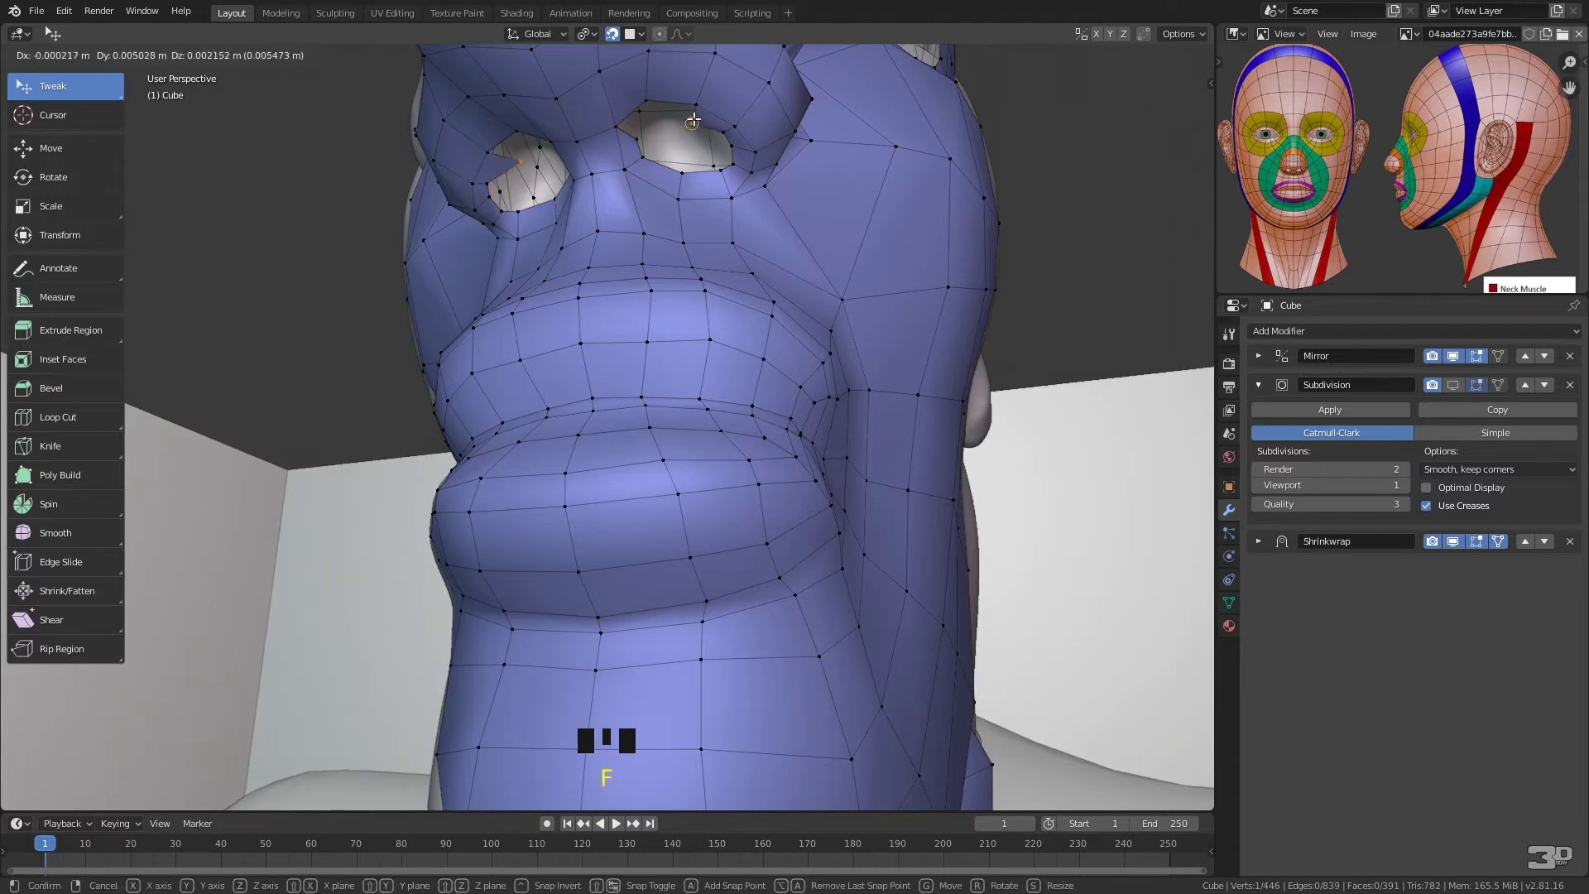
left_click(692, 121)
left_click(692, 108)
key("f")
left_click(652, 119)
left_click(650, 101)
left_click(617, 130, "shift")
key("f")
- Select the nostril opening's border loop and extrude it inward into the nostril
middle_click_drag(720, 124, 563, 181)
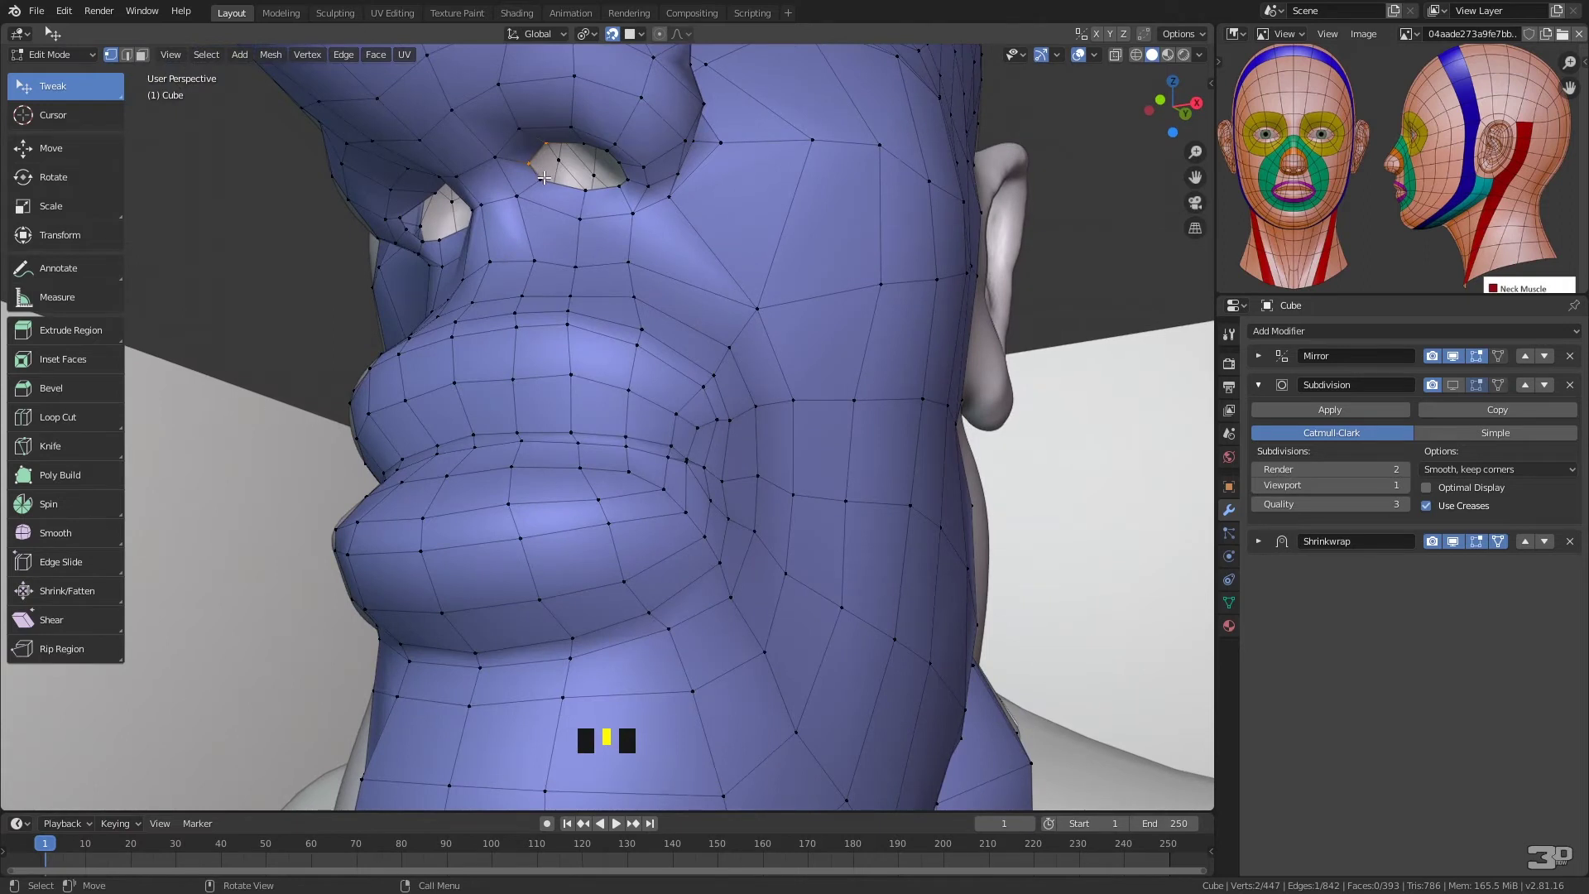
left_click(550, 176, "ctrl")
left_click(551, 176)
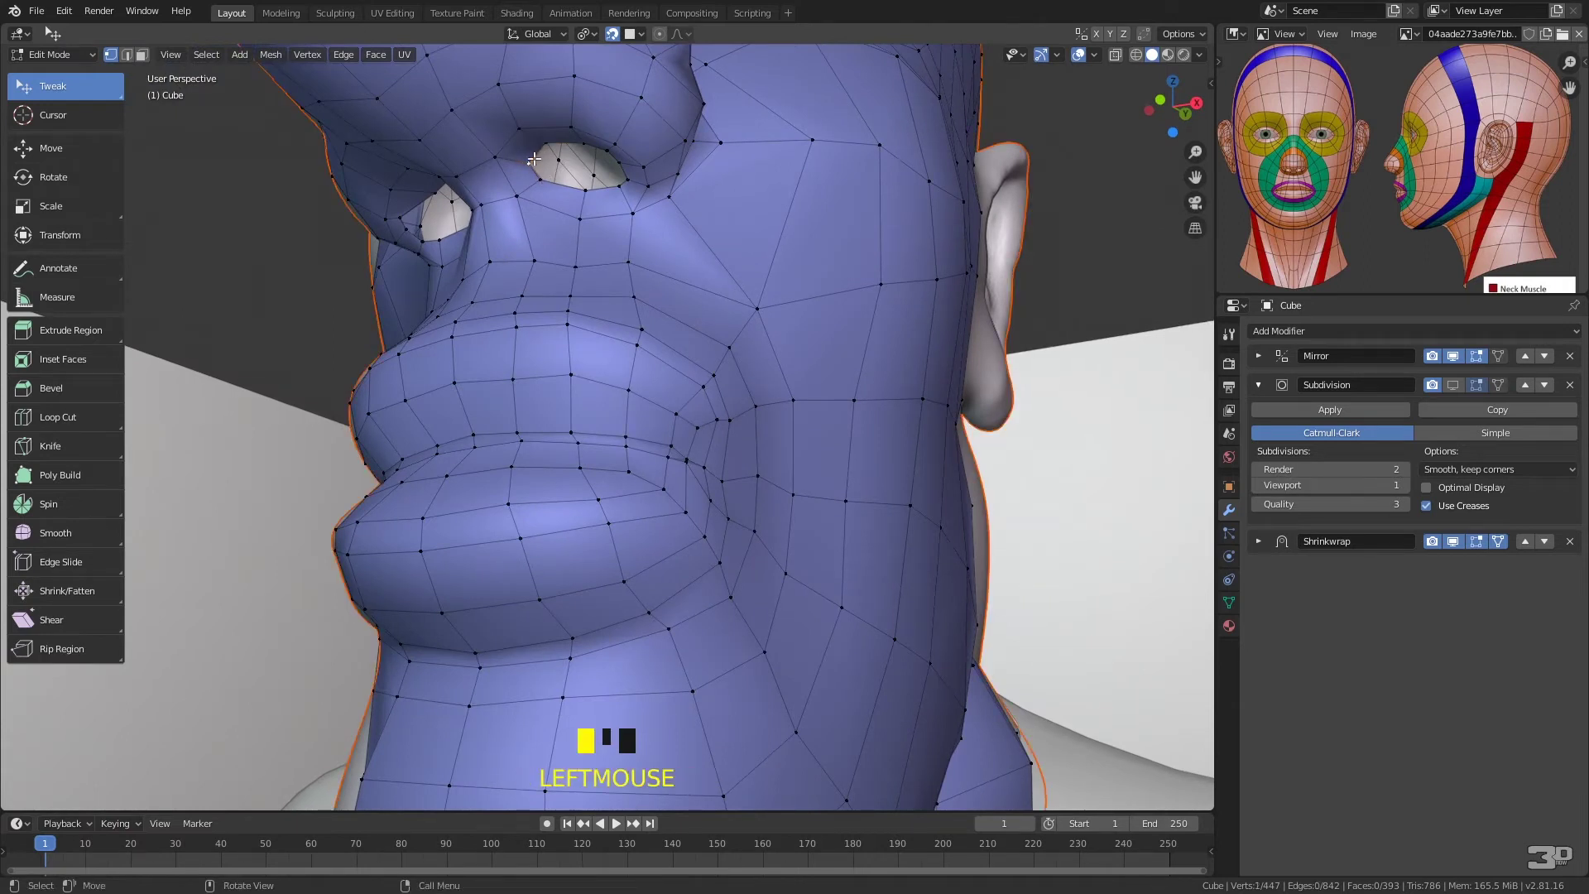
left_click(544, 177, "alt")
left_click(543, 177)
left_click(532, 161, "alt")
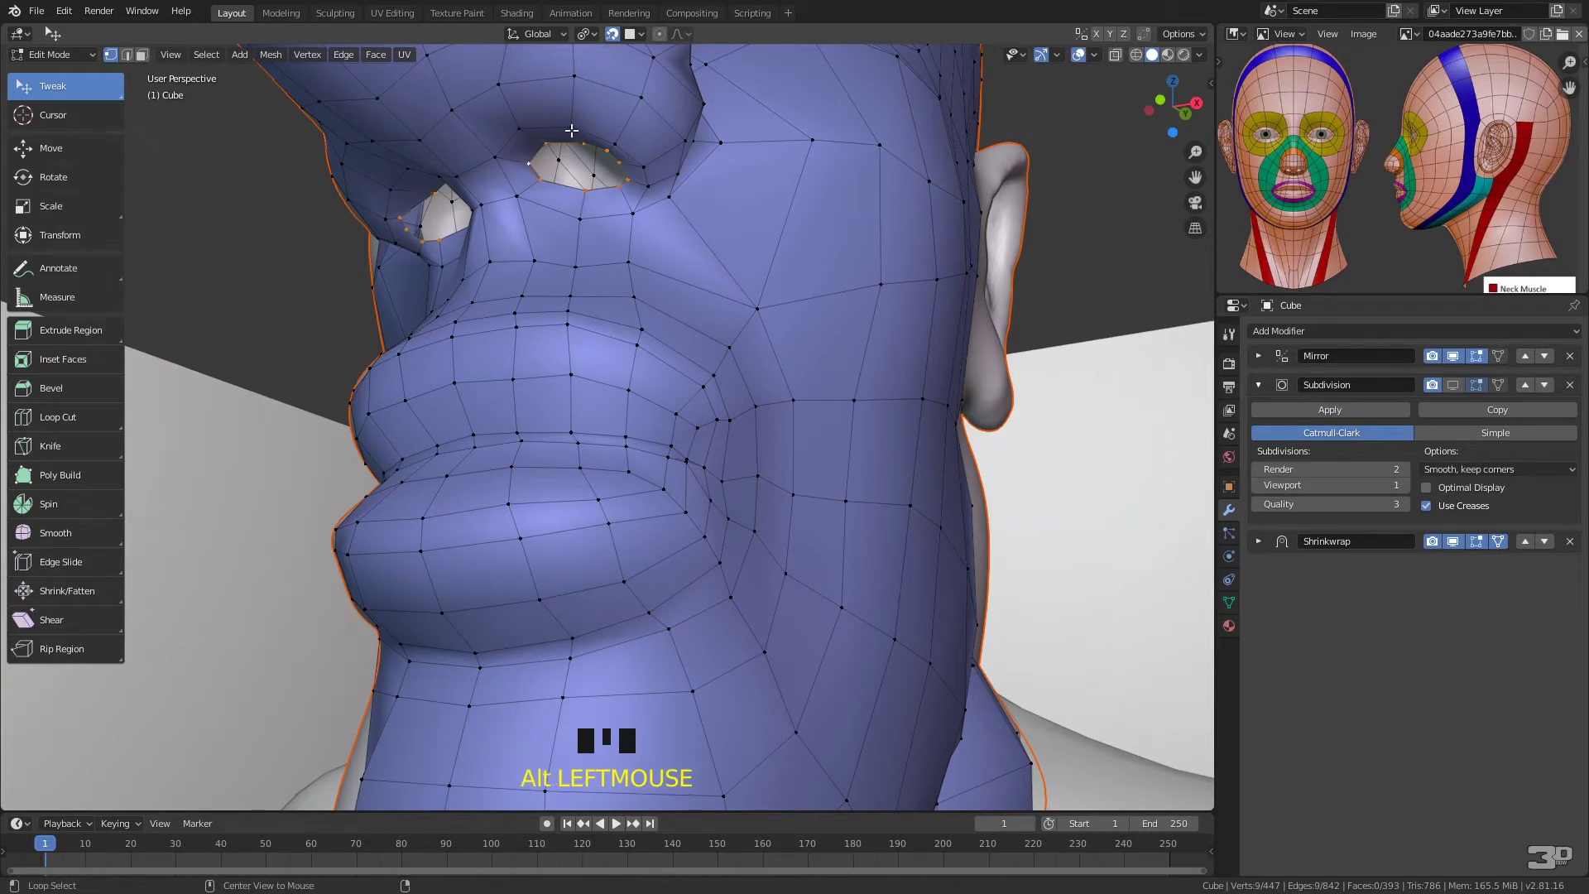
middle_click_drag(638, 165, 704, 203)
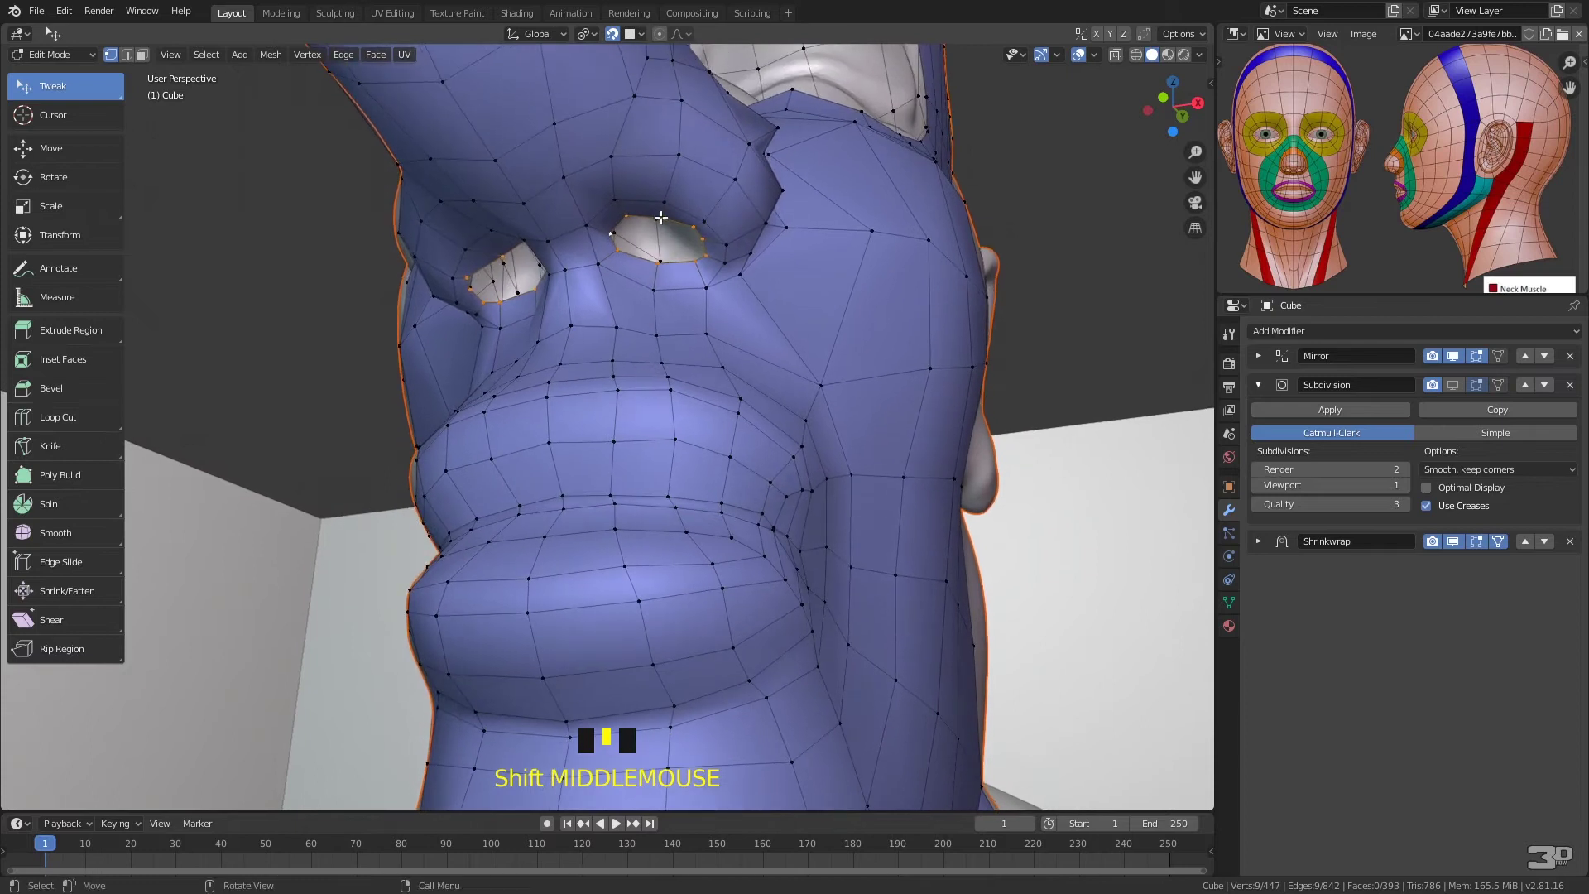
key("e")
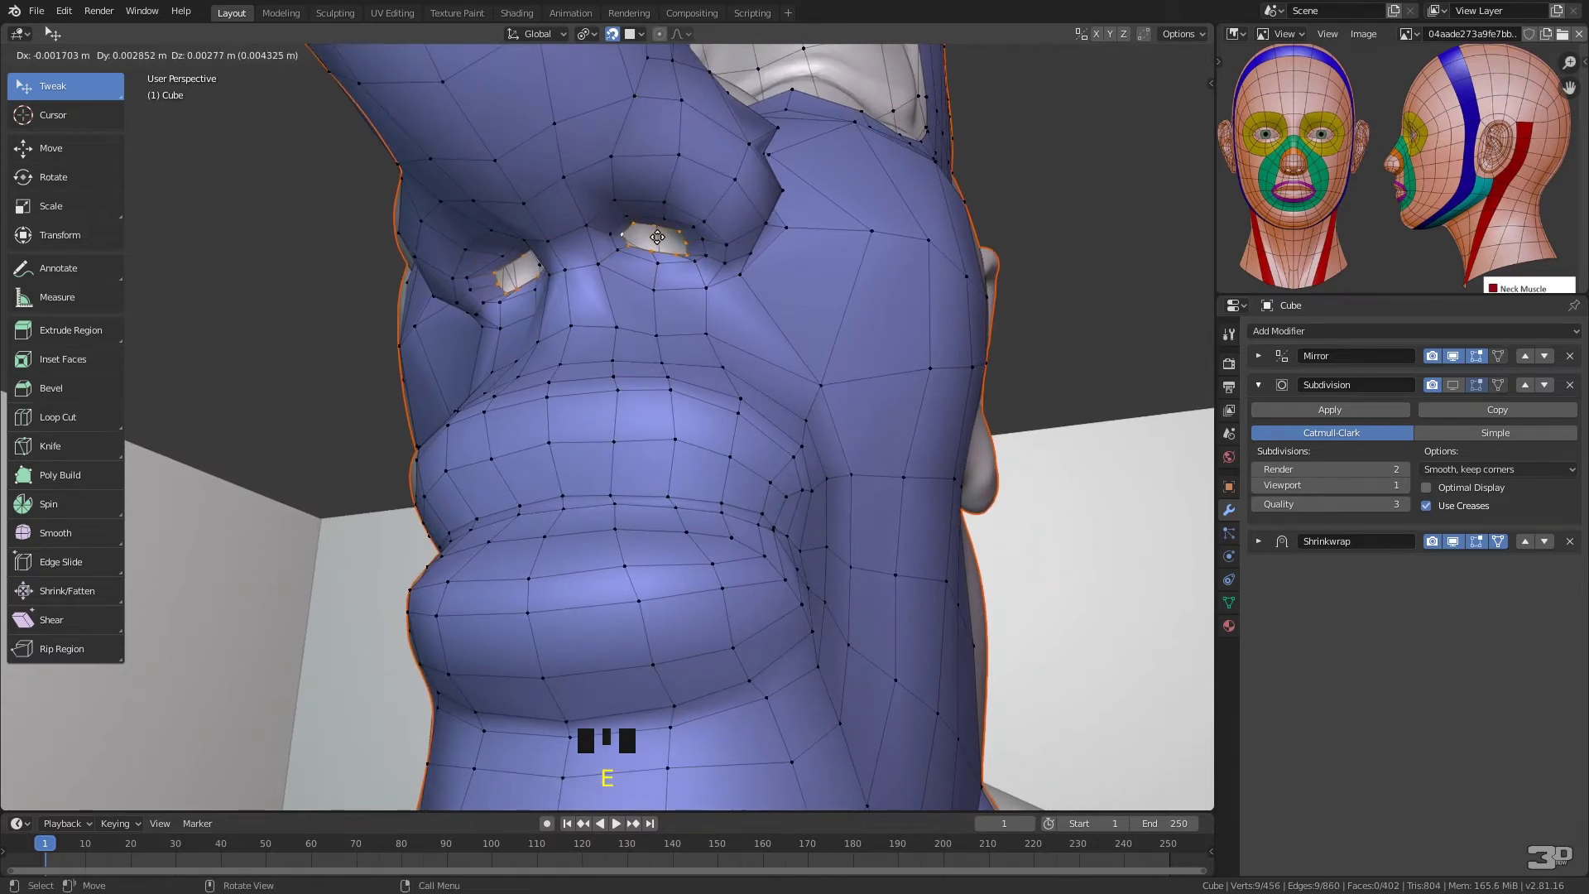
left_click(656, 237)
- Adjust individual vertices of the extruded nostril loop to shape the inner opening
middle_click_drag(695, 212, 725, 175)
mouse_move(772, 122)
left_mouse_down()
mouse_move(750, 110)
mouse_move(769, 128)
left_mouse_up()
left_click(767, 125)
middle_click_drag(827, 109, 780, 176)
middle_click_drag(599, 313, 652, 249)
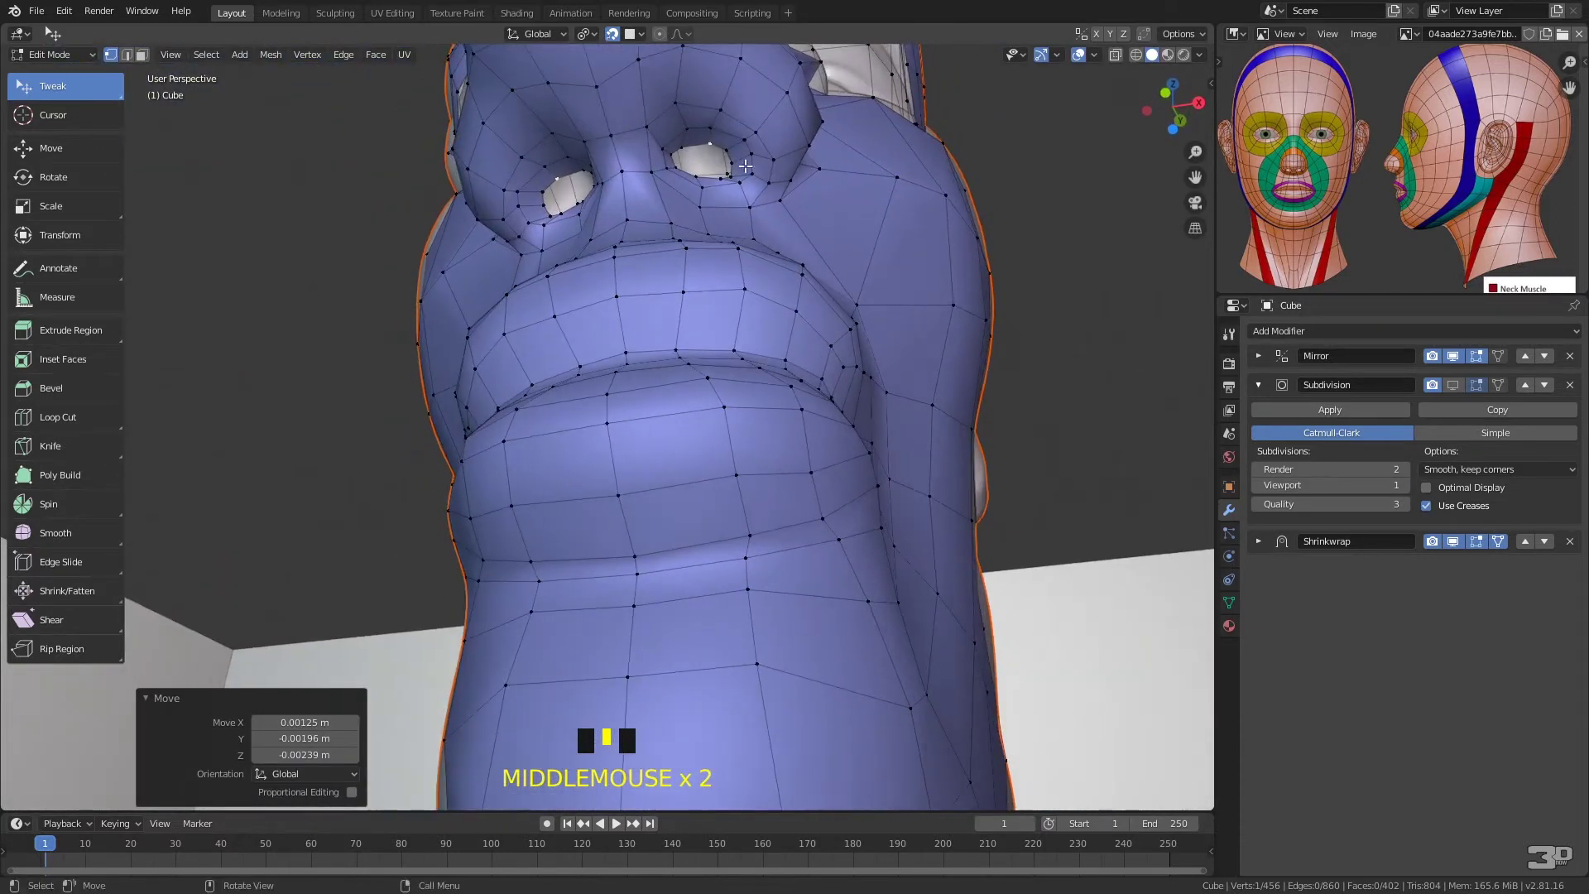
middle_click_drag(736, 137, 722, 233)
left_click_drag(789, 266, 761, 253)
left_click(749, 254)
left_click(749, 260)
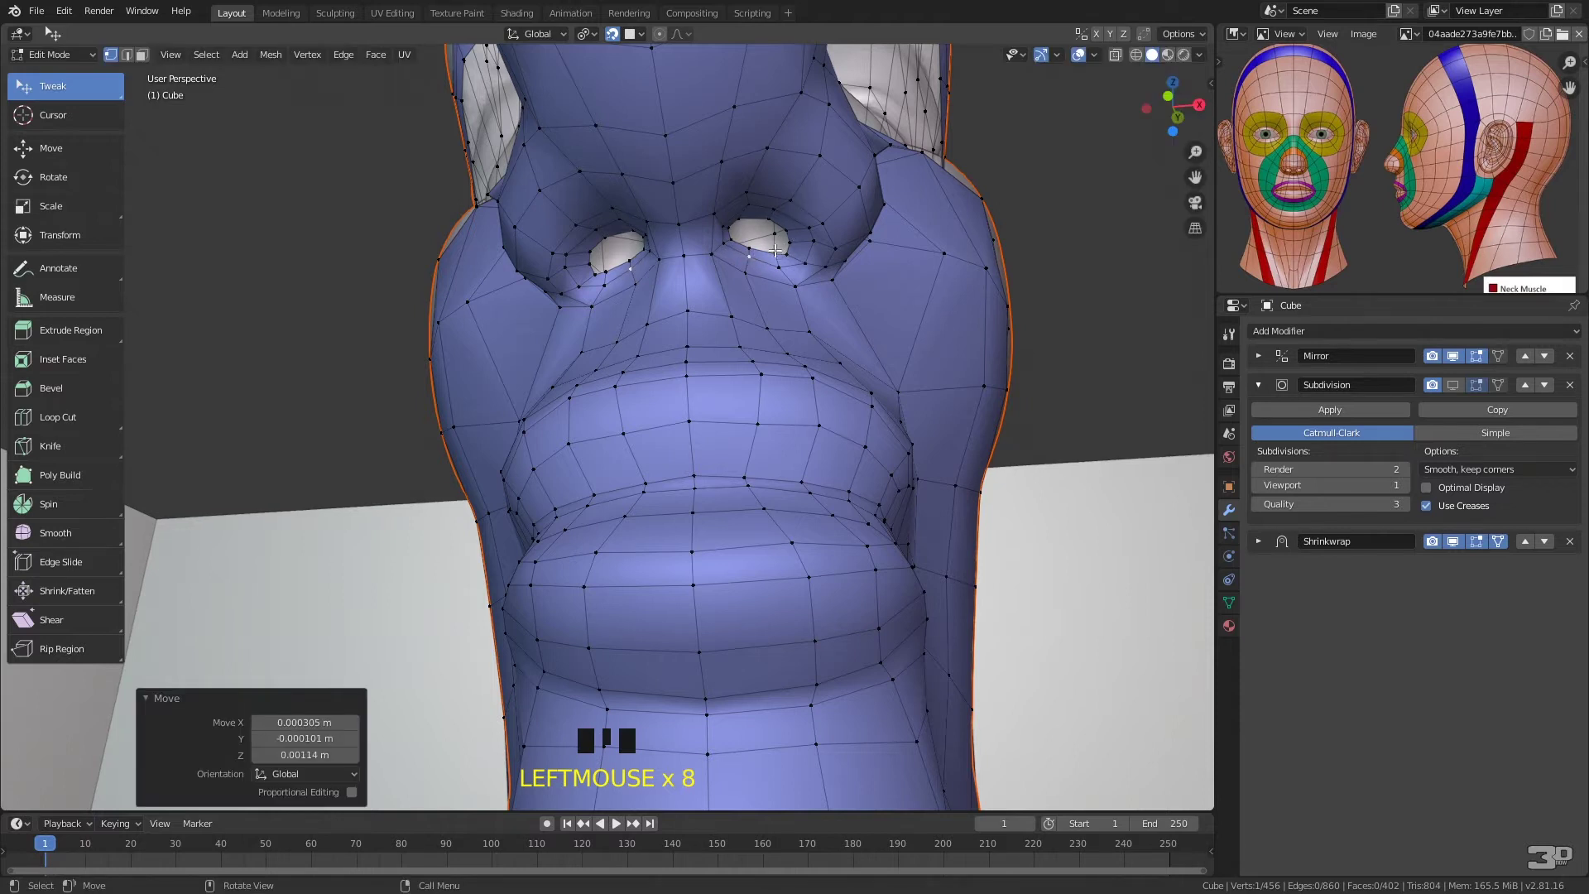
middle_click_drag(787, 248, 734, 362, "ctrl")
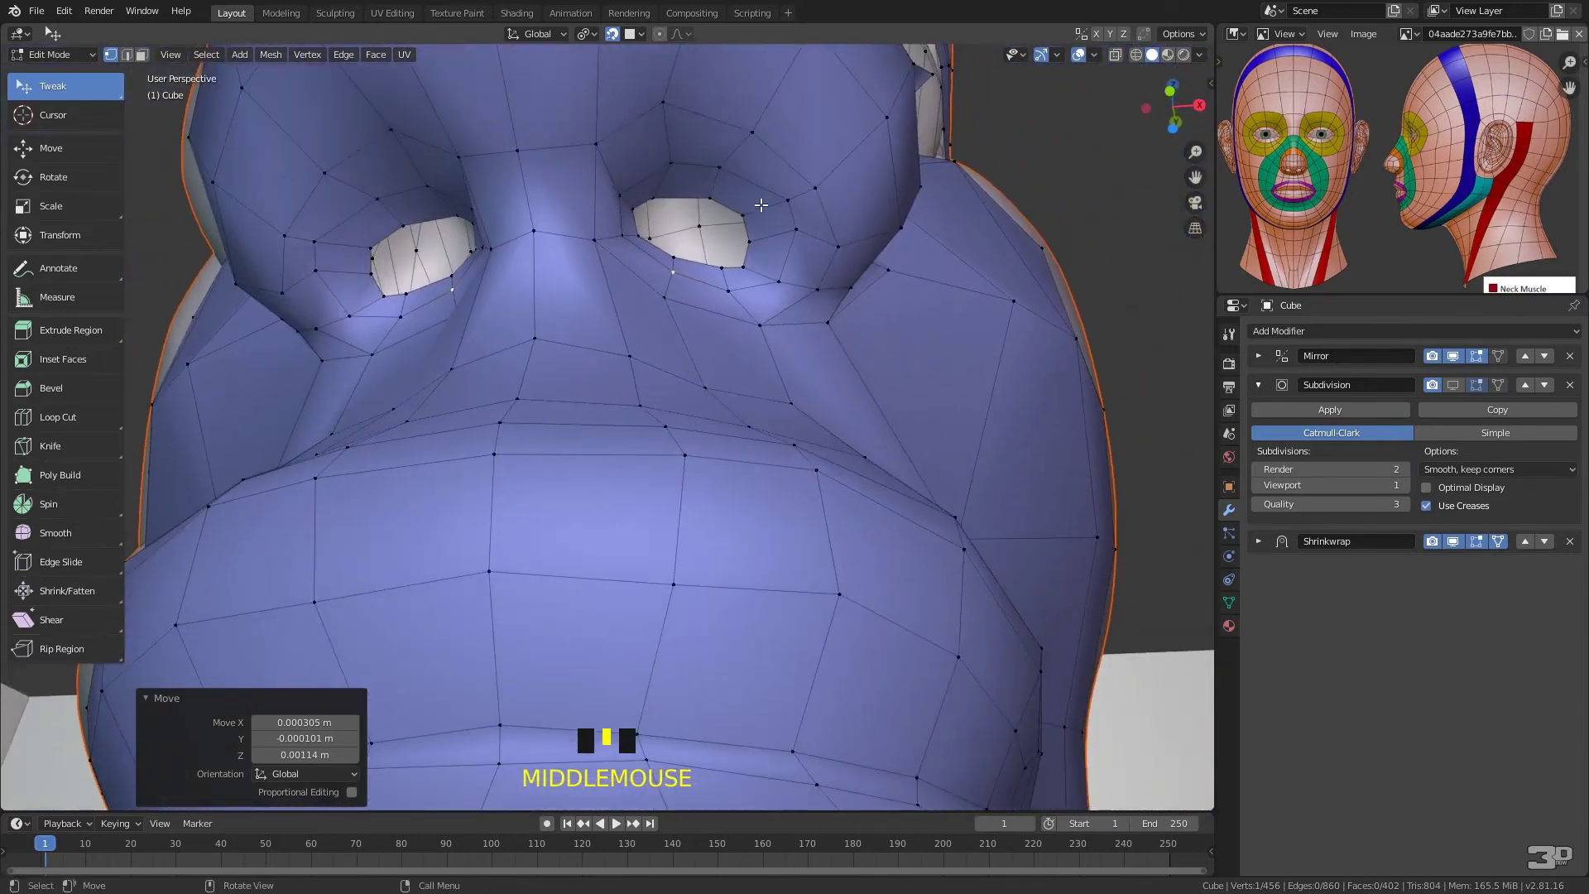
- Adjust a vertex on the nostril opening's outer side, select the opening's border loop and extrude it
mouse_move(751, 243)
left_mouse_down()
mouse_move(749, 209)
mouse_move(756, 258)
left_mouse_up()
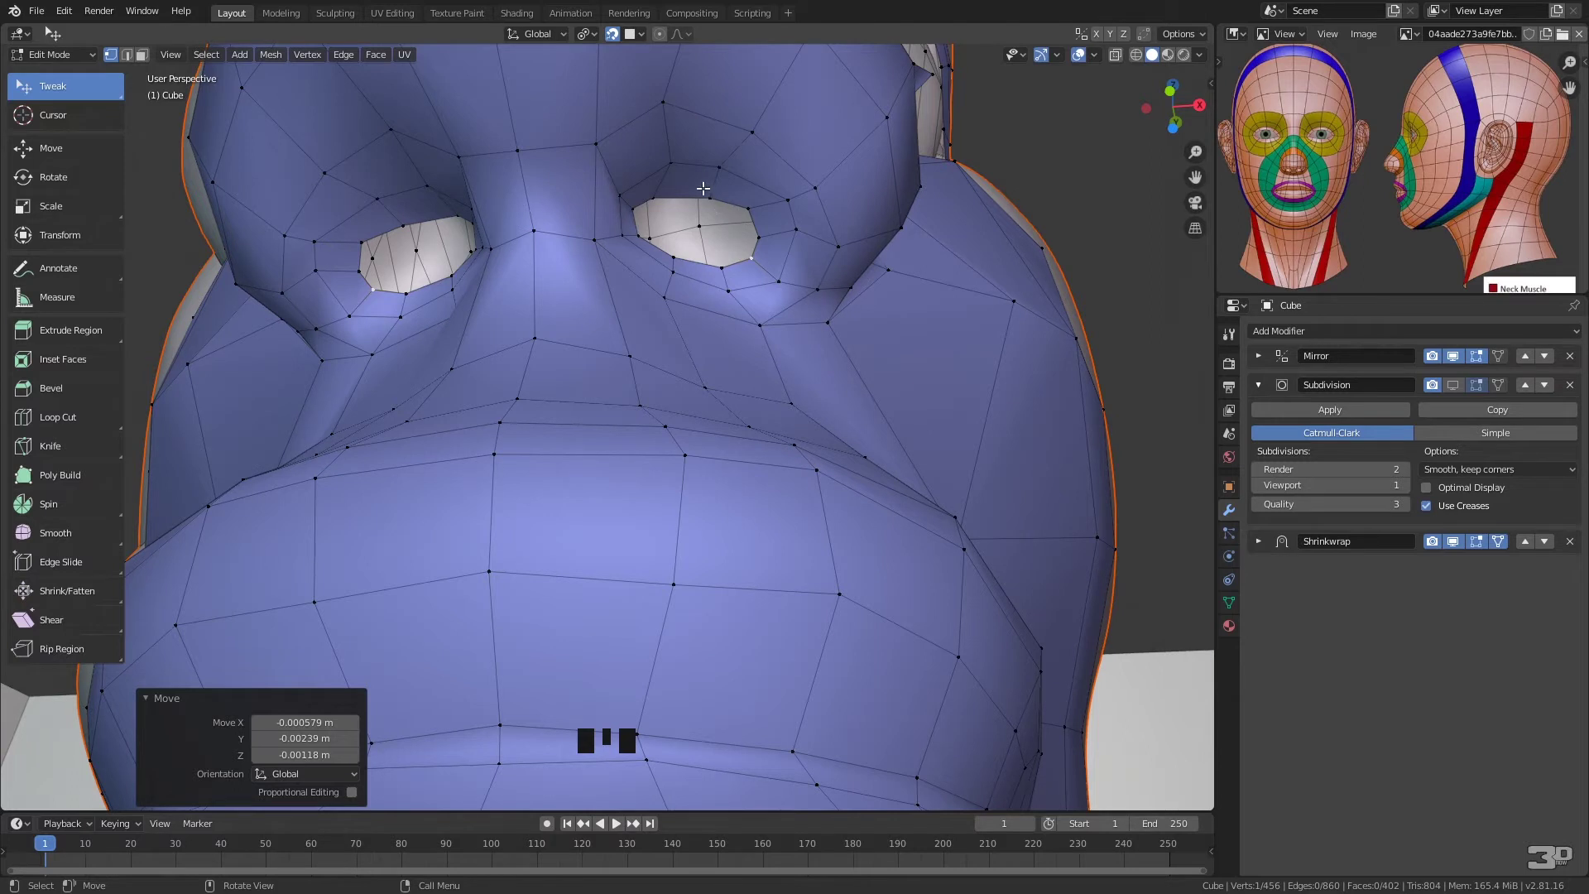
left_click(765, 224)
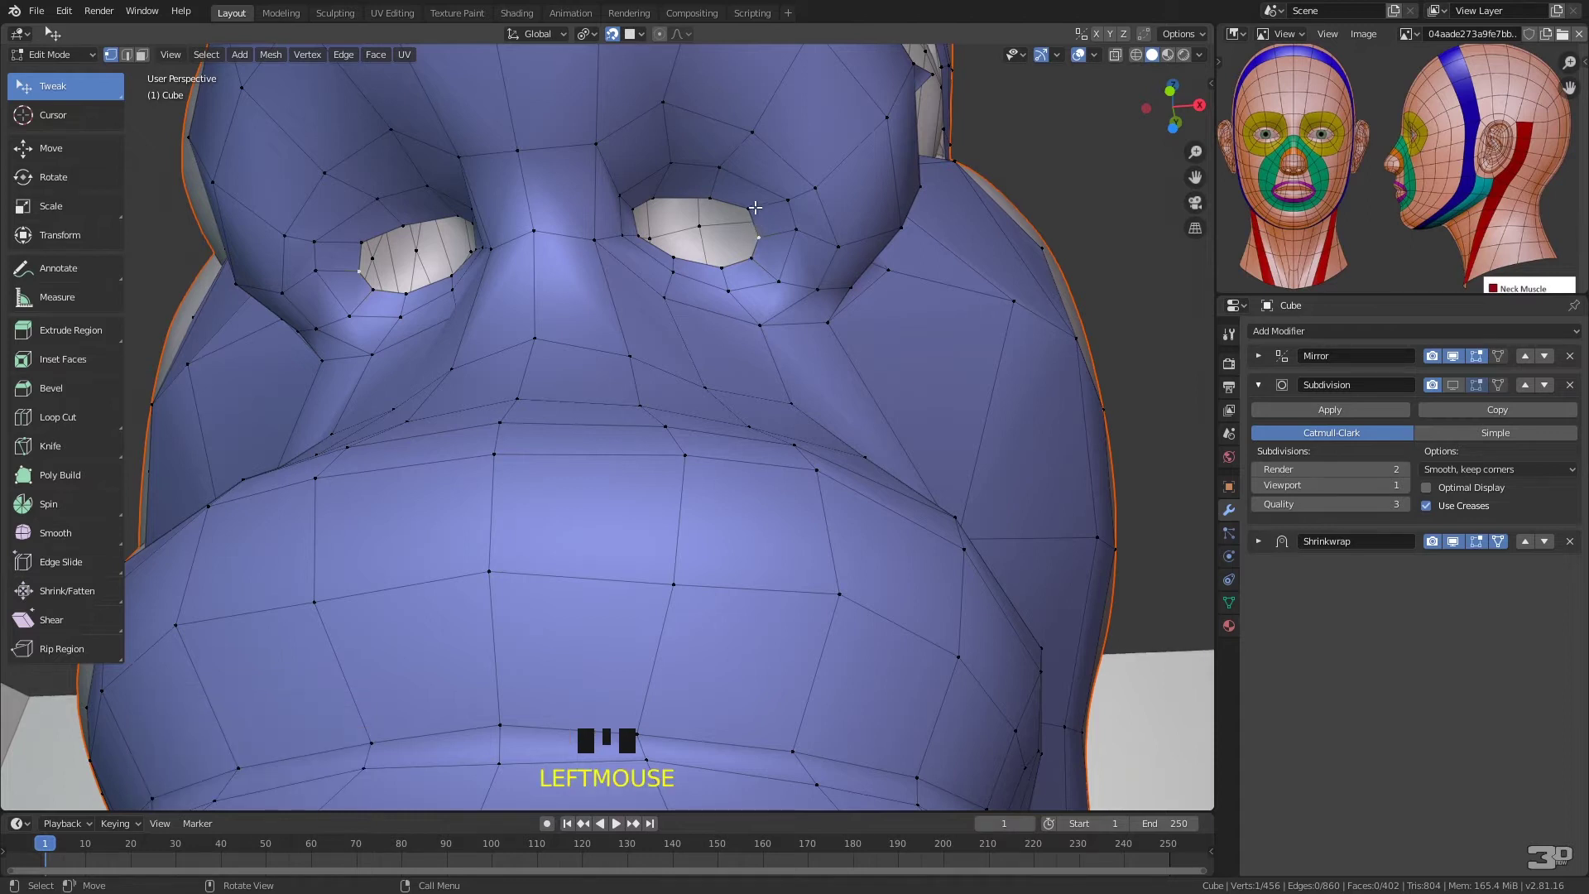
left_click(766, 205, "alt")
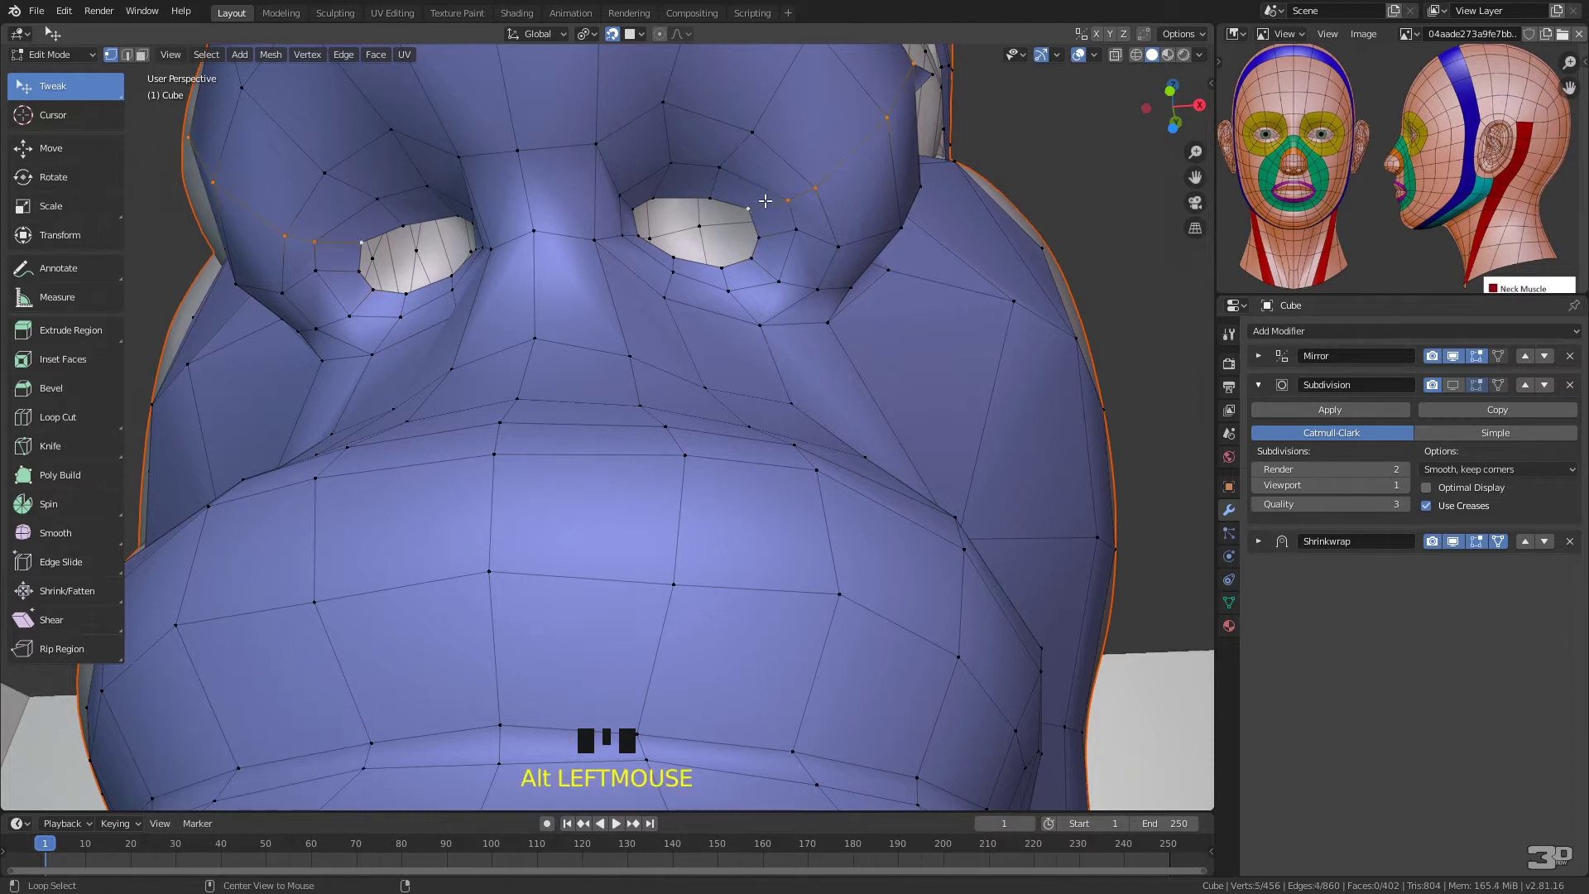
left_click(753, 239)
left_click(758, 247, "alt")
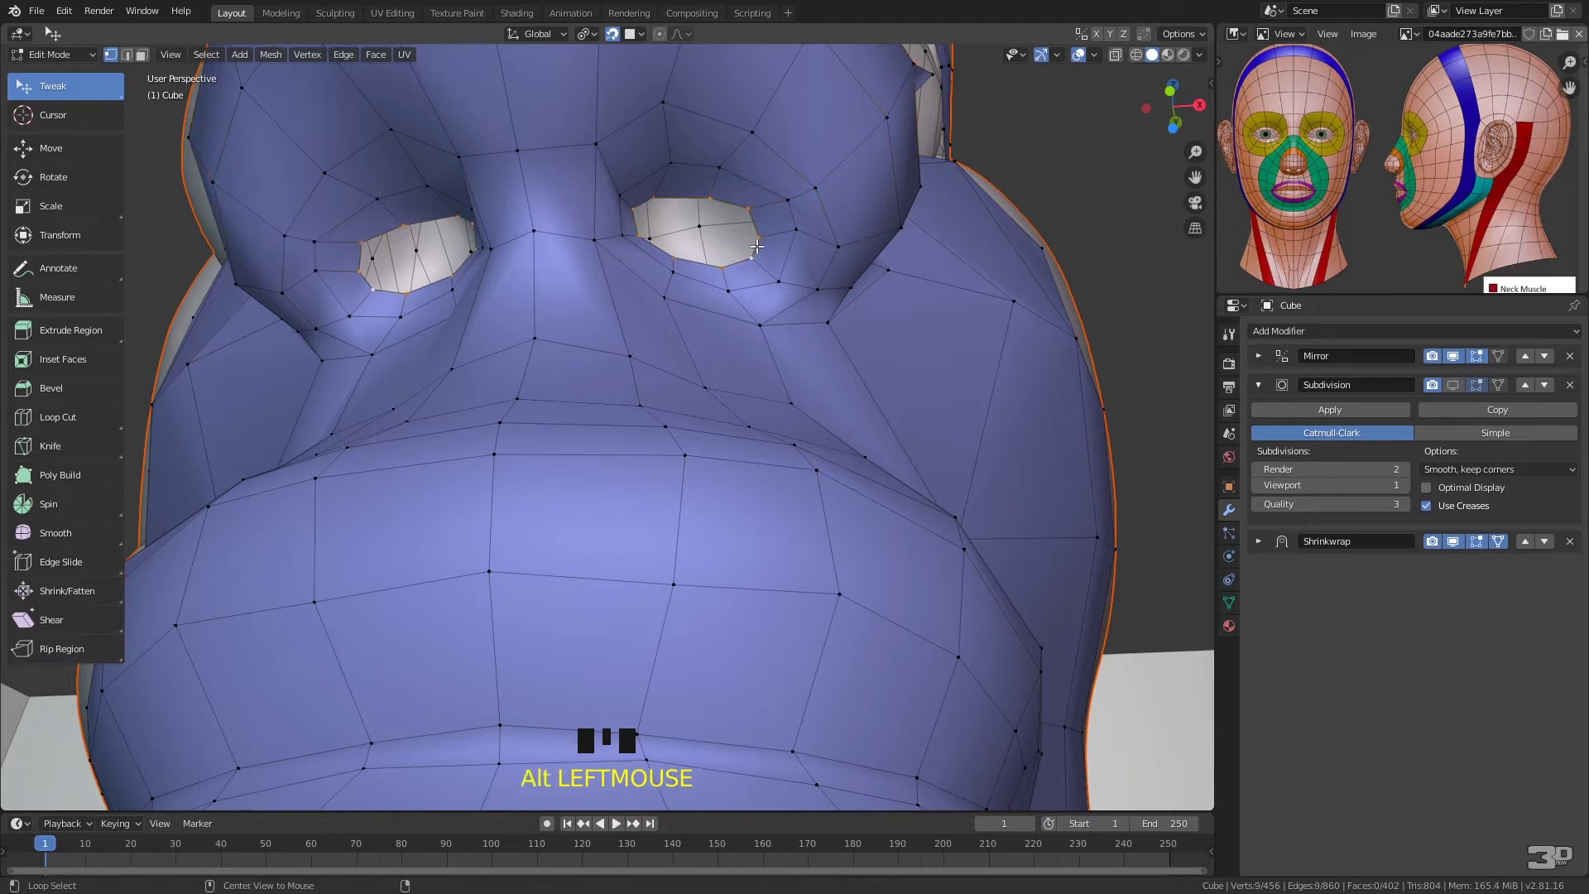
key("e")
left_click(691, 228)
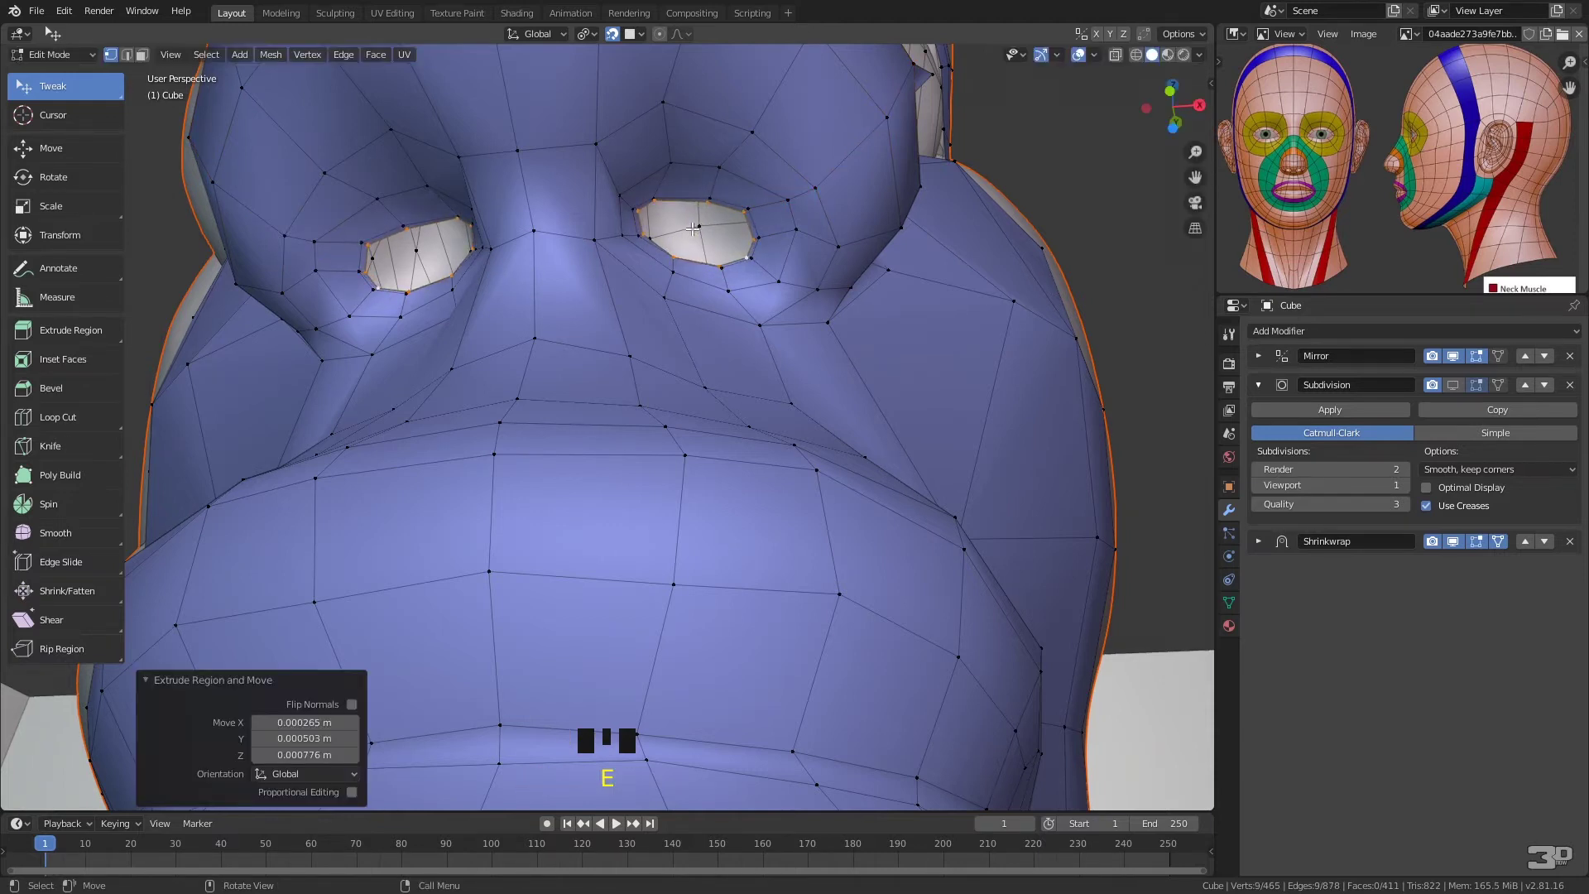
key("s")
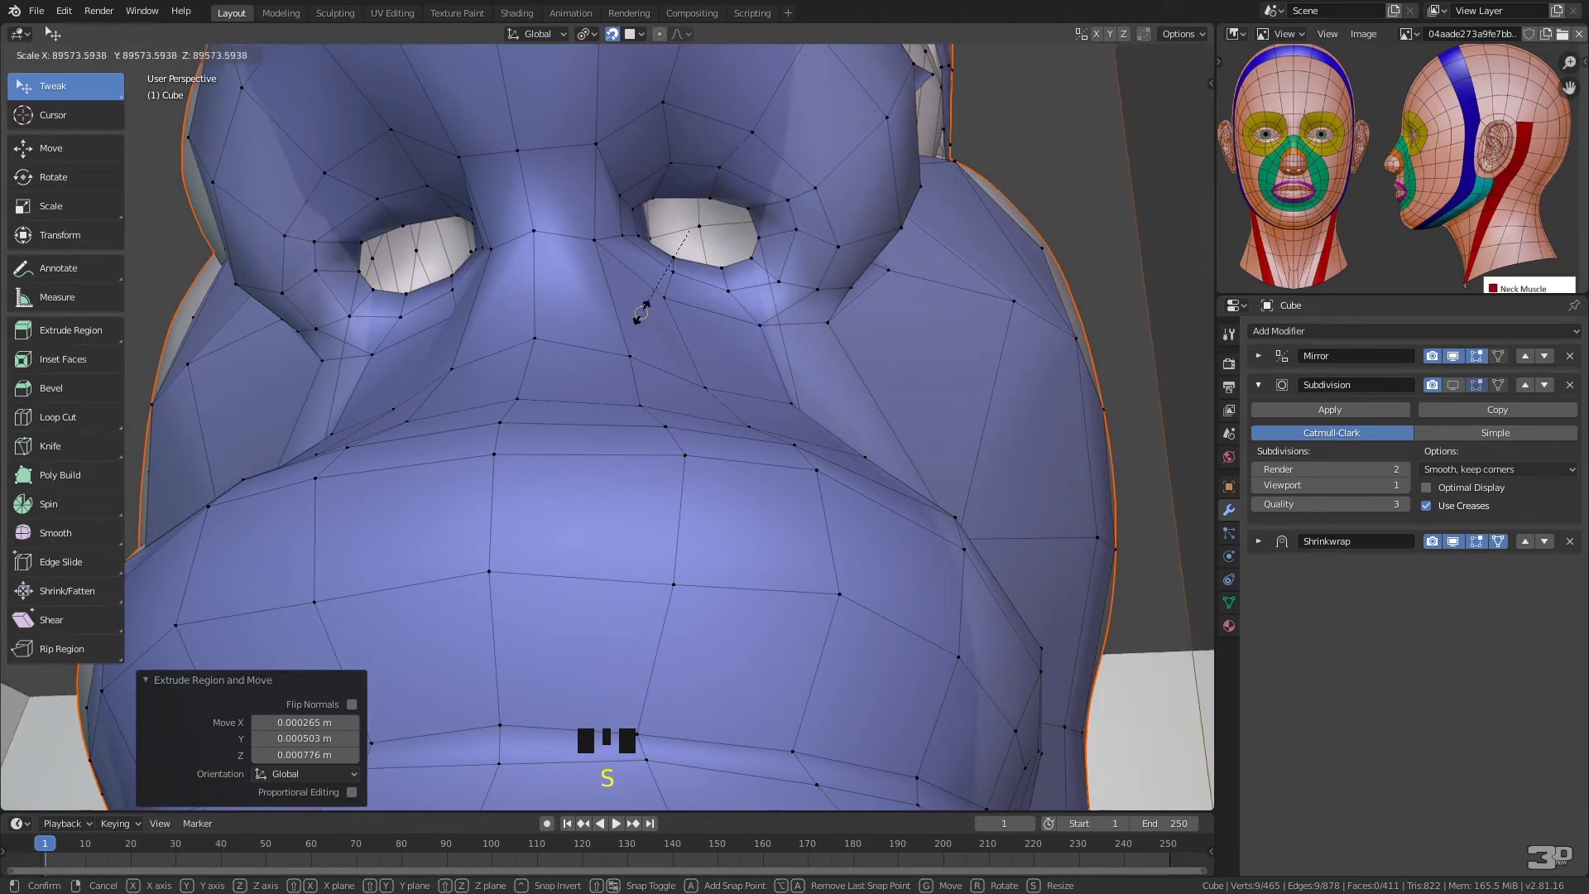
right_click(645, 302)
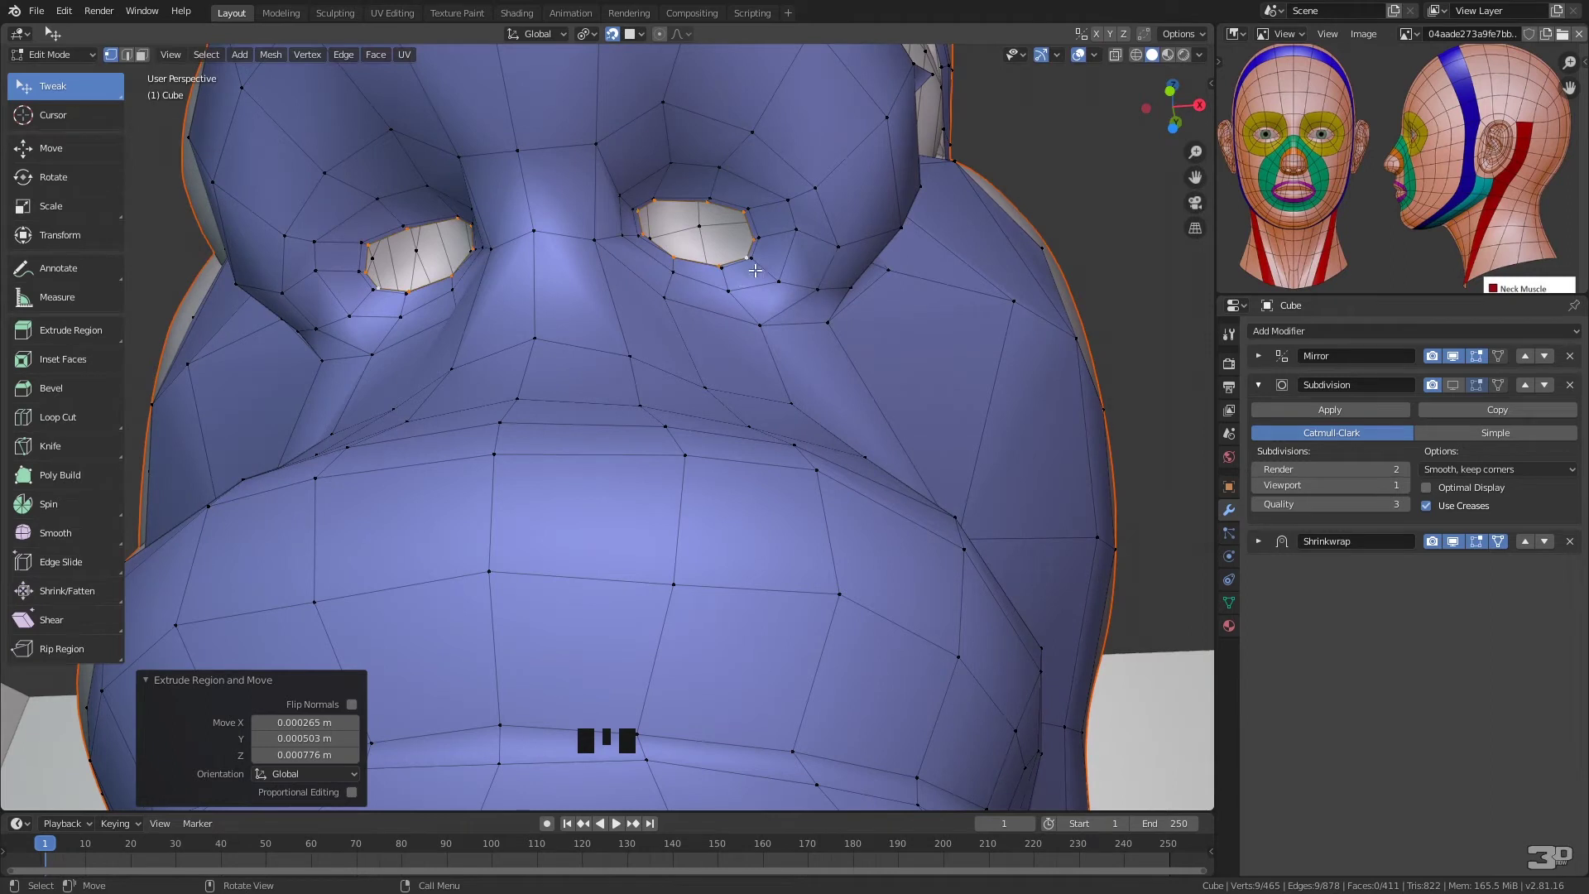
key("s")
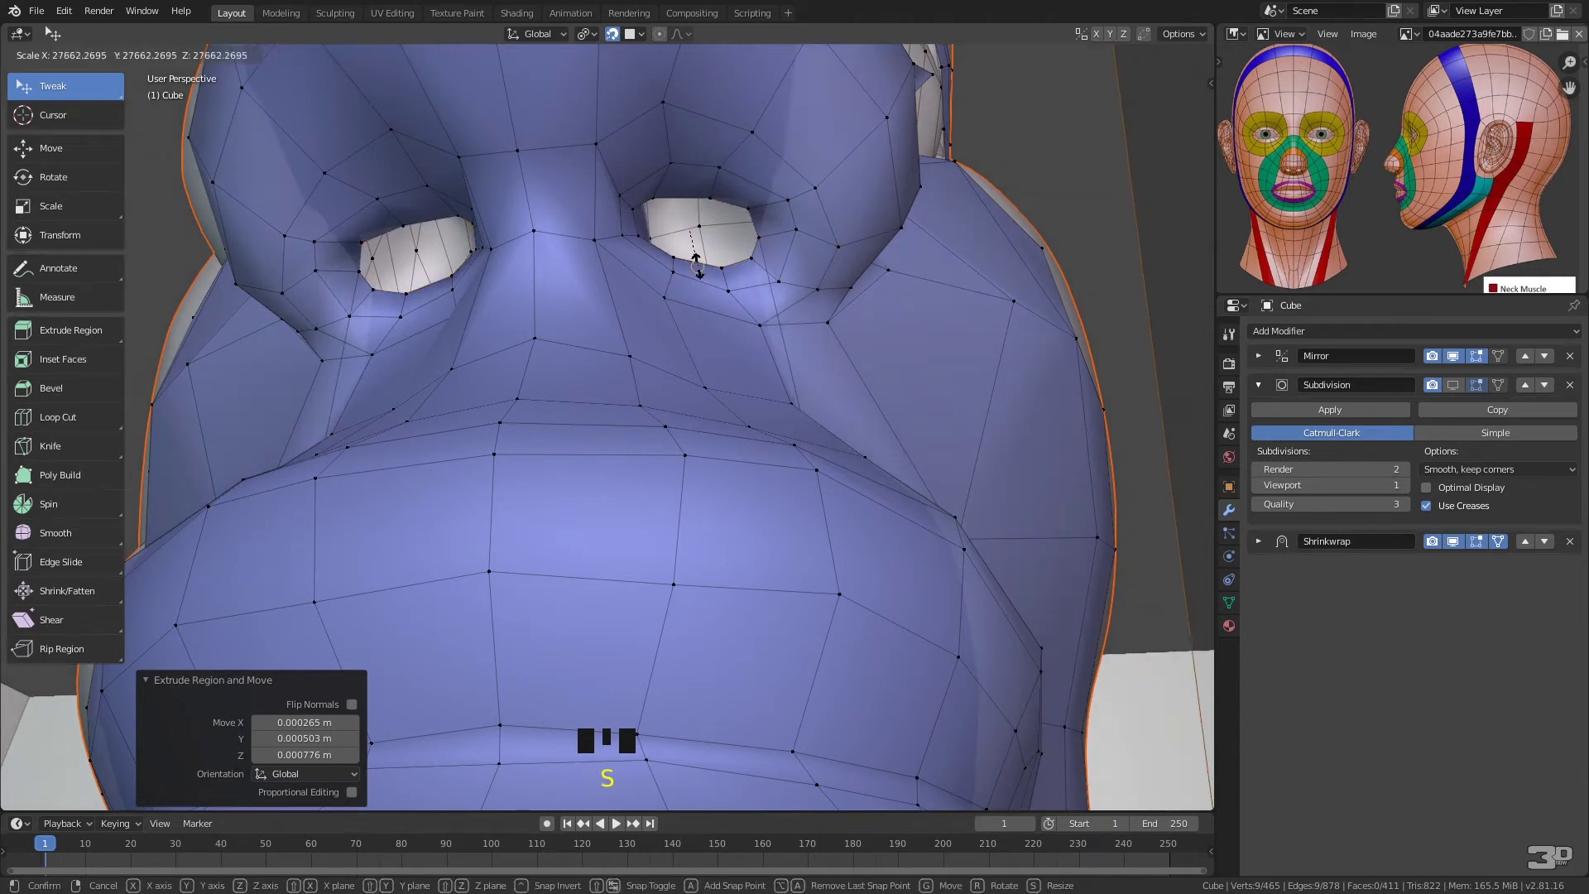
right_click(703, 275)
left_click(646, 31)
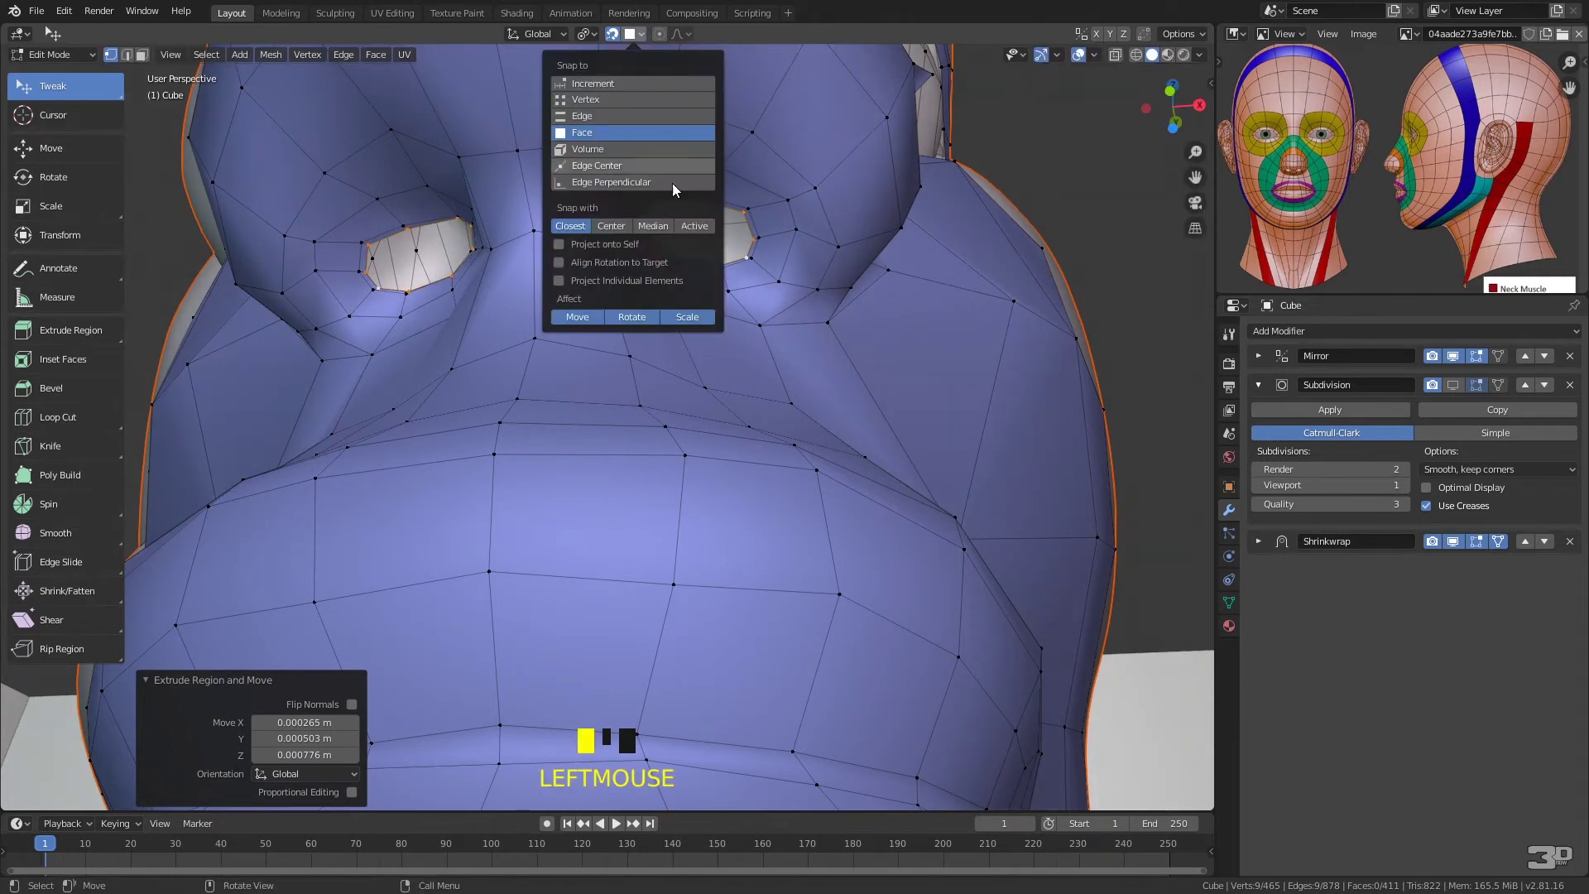
- Move the extruded loop's vertices inward one by one to narrow the nostril opening
left_click_drag(654, 204, 672, 217)
left_click_drag(639, 212, 737, 224)
left_click_drag(744, 213, 697, 213)
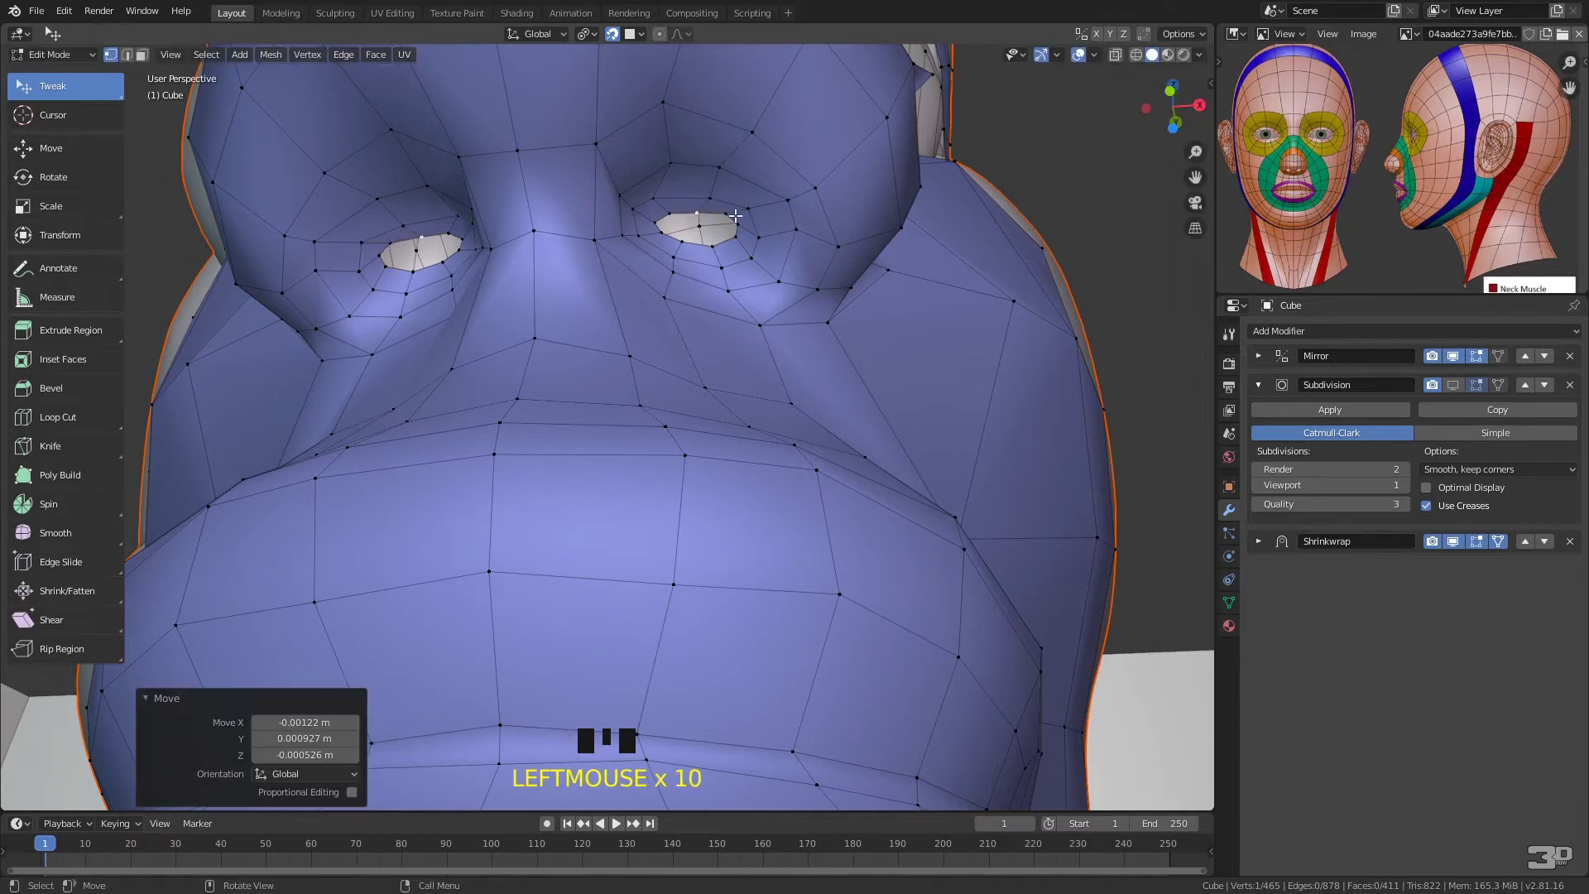
left_click(751, 208)
left_click(715, 245)
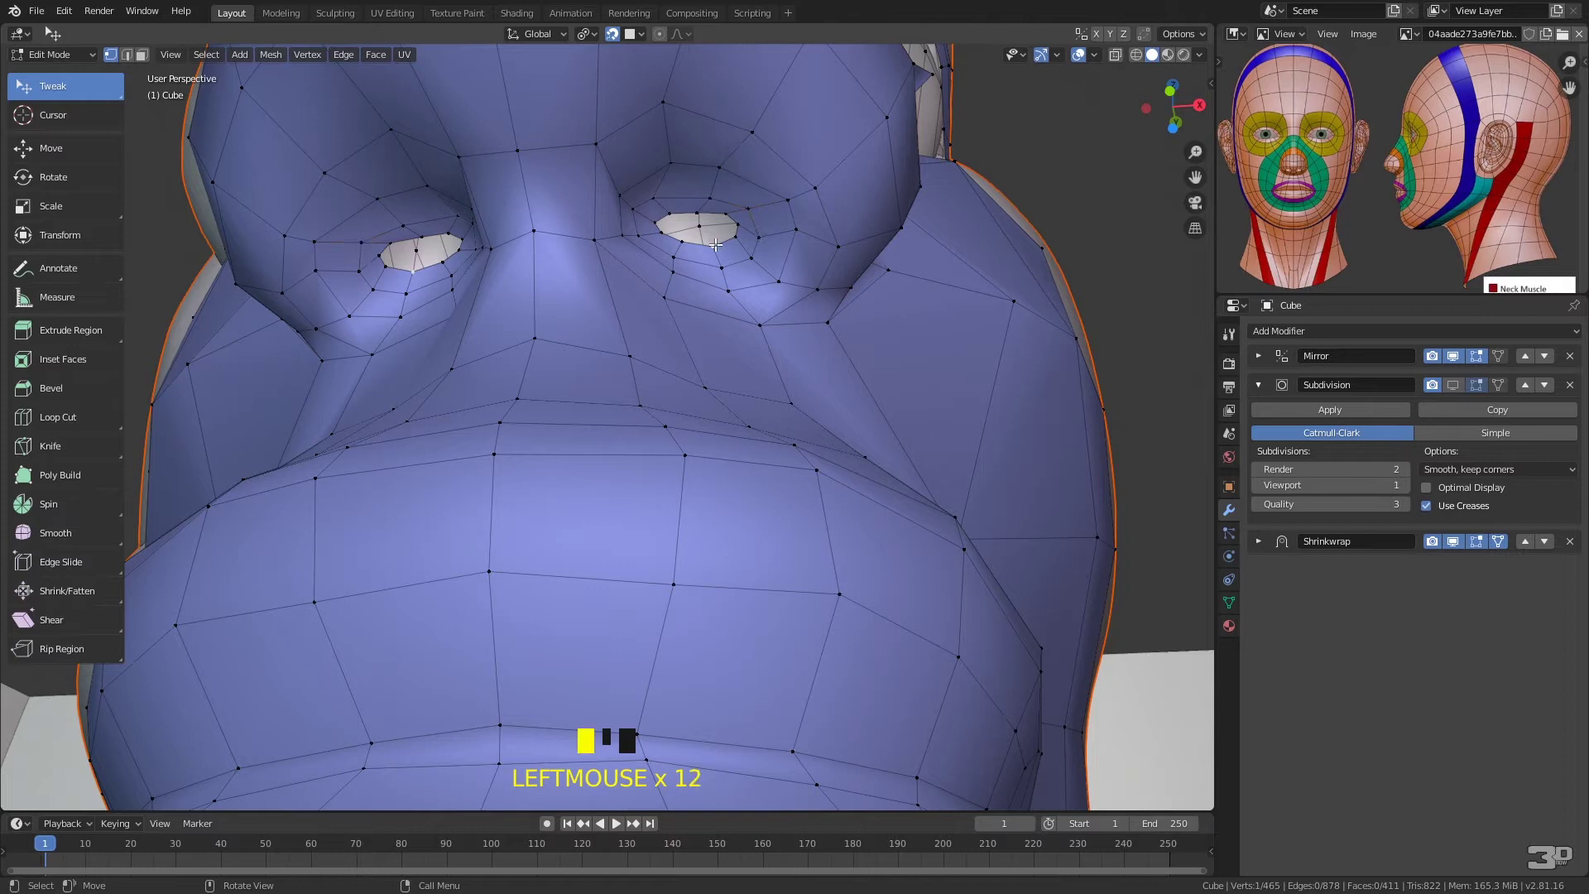
left_click(681, 255)
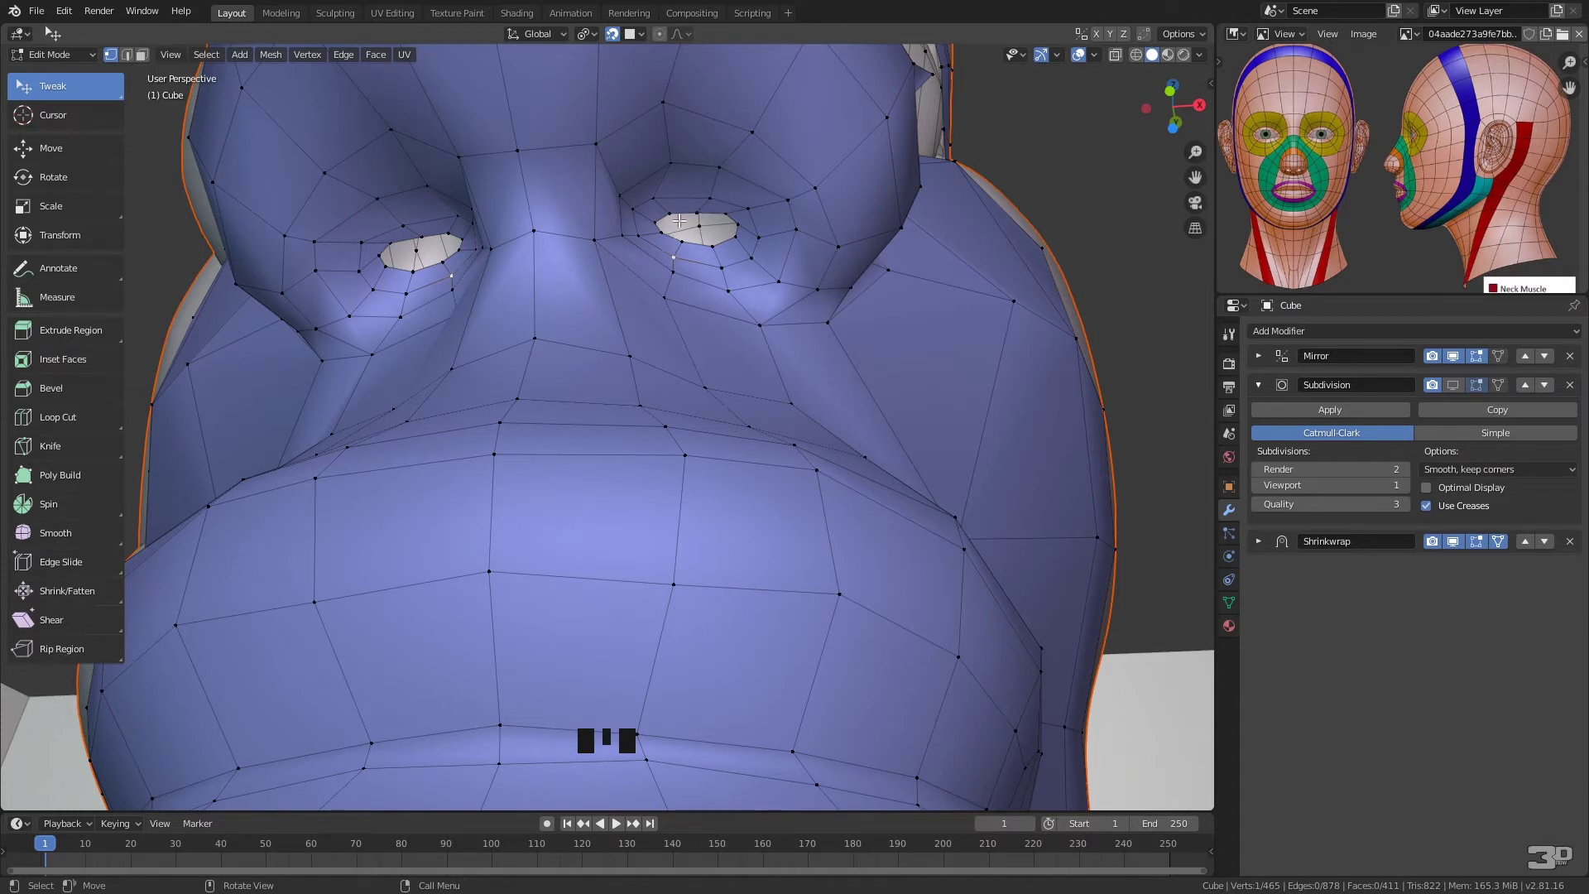
- Select the narrowed nostril opening's border loop and fill it with a single face
left_click(735, 236, "ctrl")
left_click(736, 235)
left_click(738, 232, "alt")
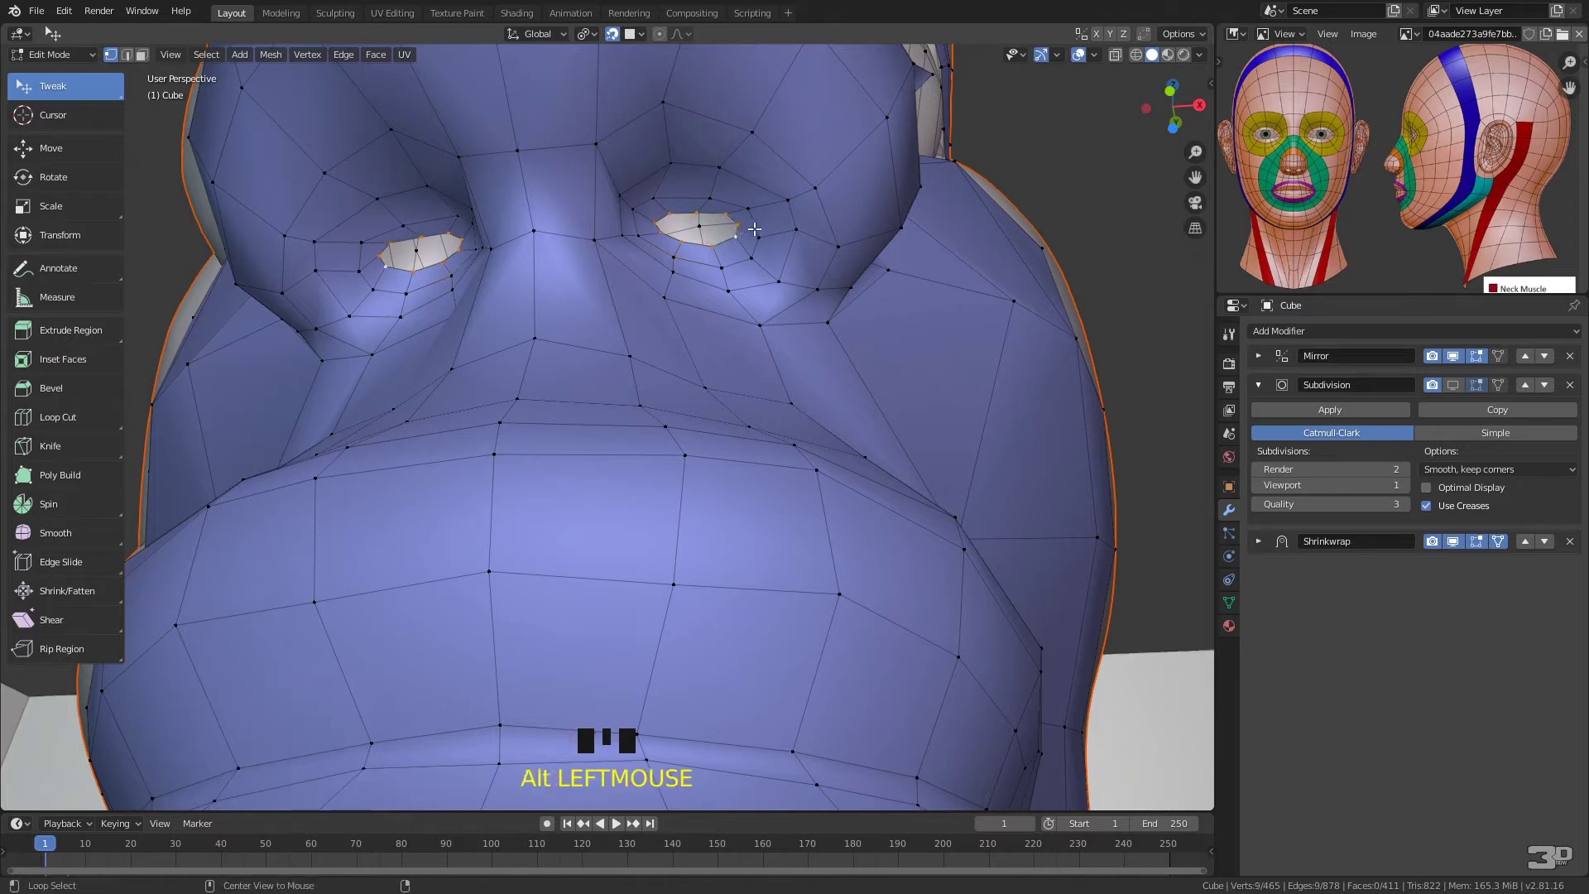
key("f")
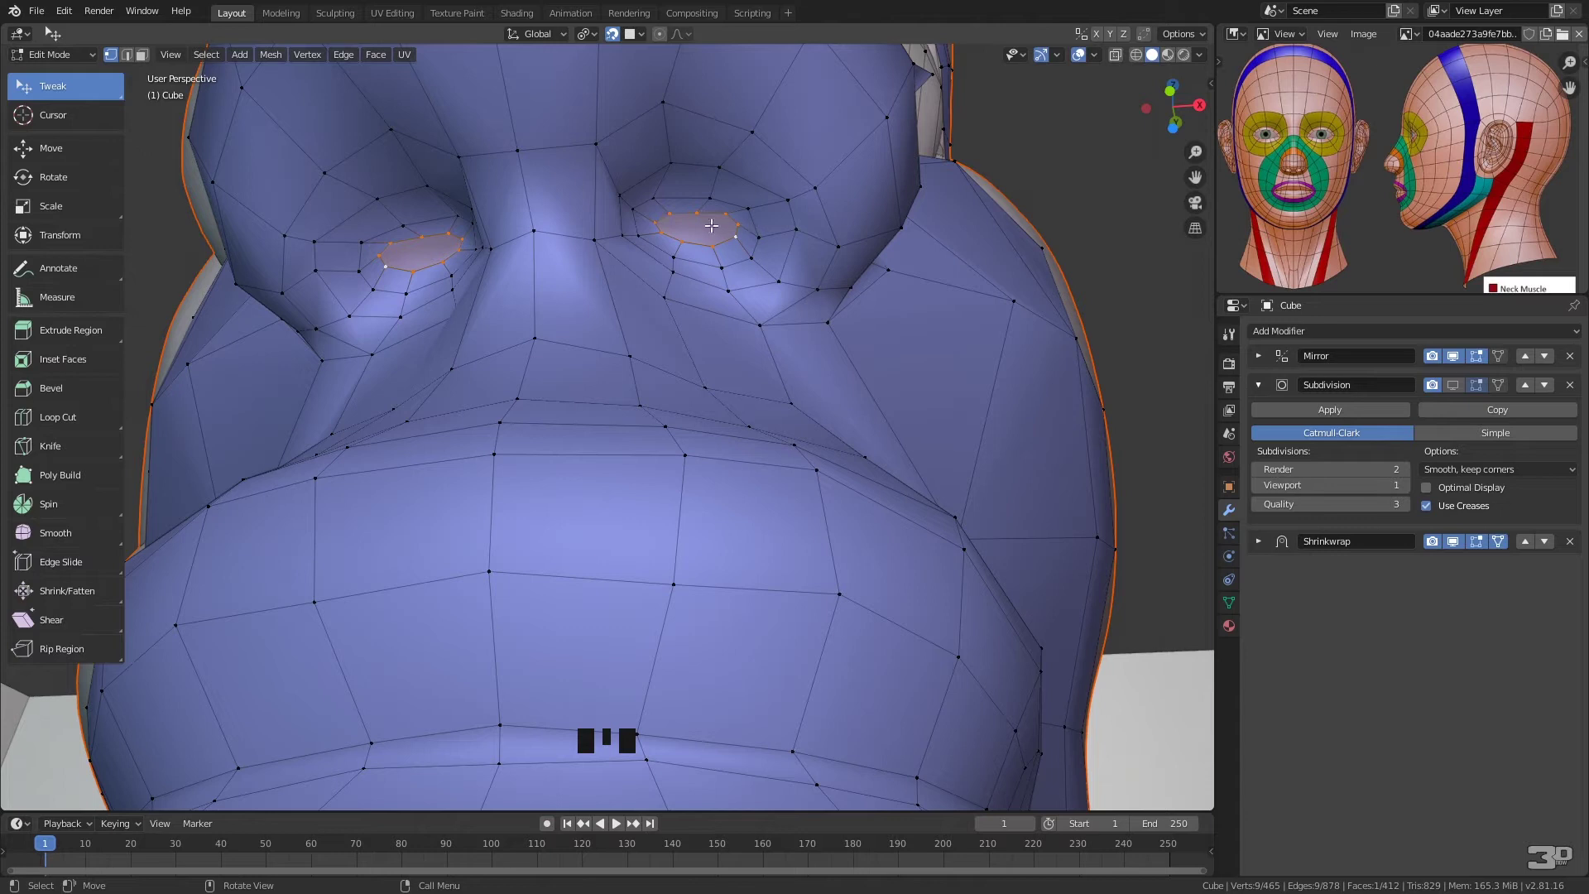
- Knife-cut the nostril's fill face across its width and from lower to upper rim, and shift the crossing vertex slightly
key("k")
left_click(655, 222)
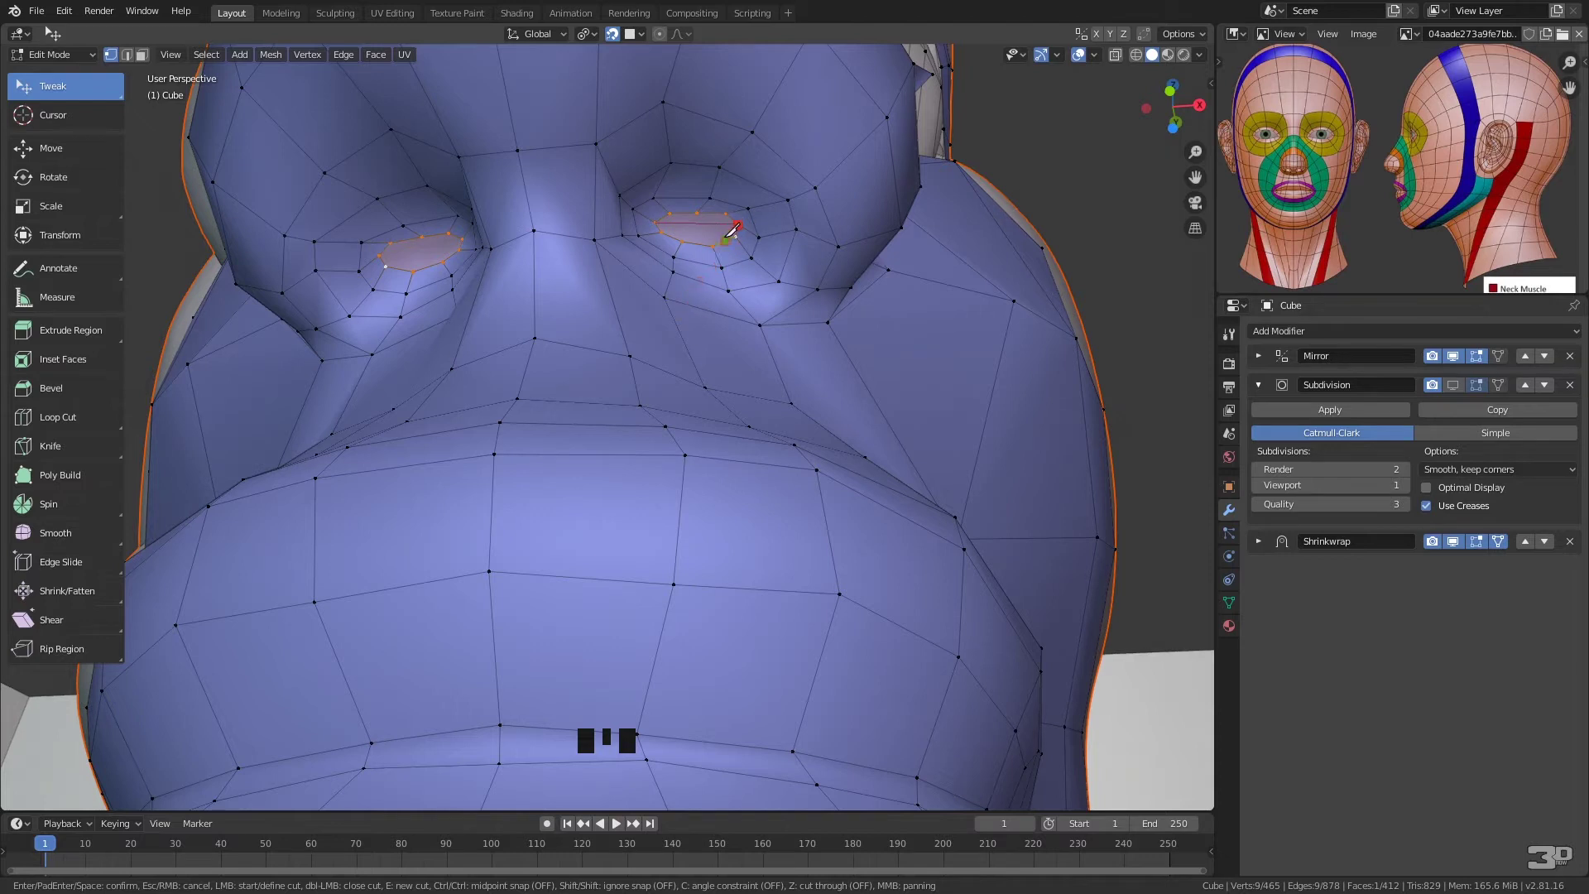
key("Return")
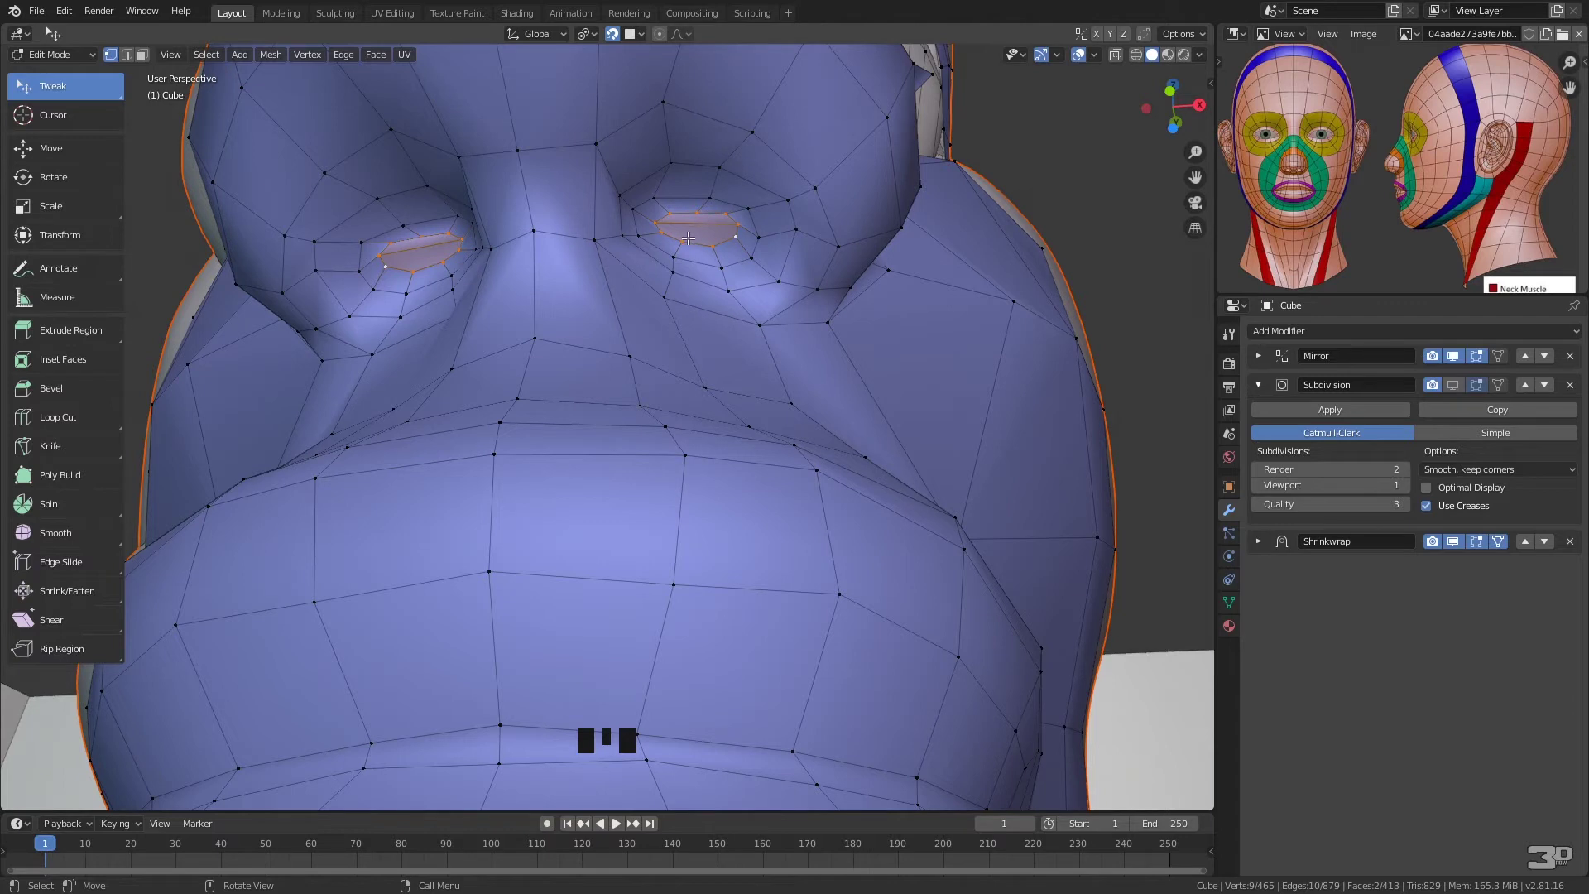
key("k")
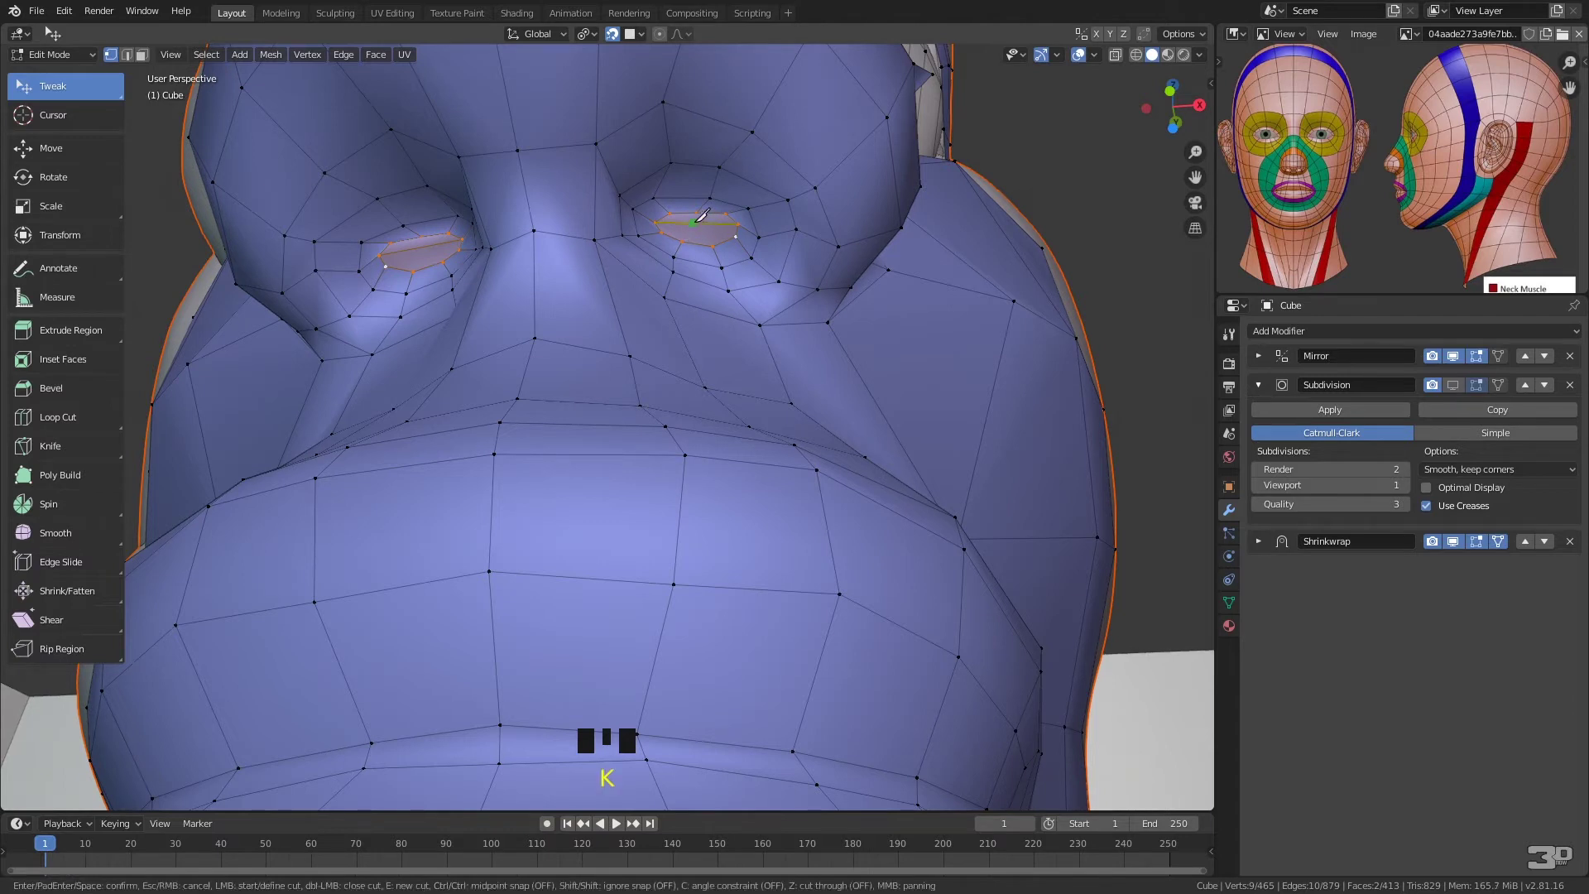
left_click(681, 242)
left_click(696, 212)
key("Return")
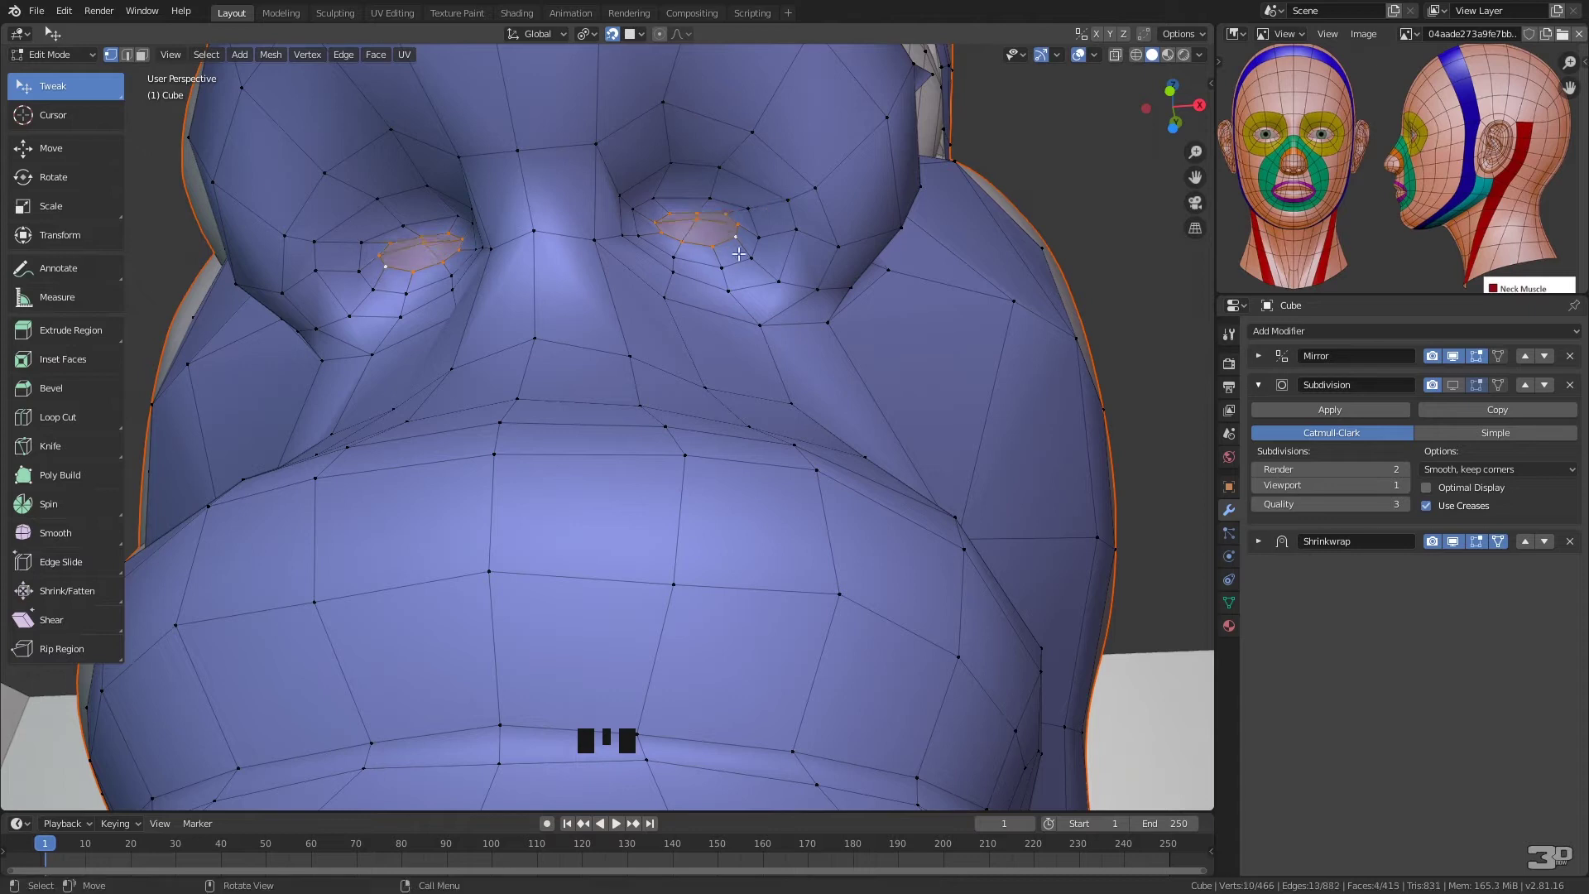
left_click_drag(698, 221, 692, 227)
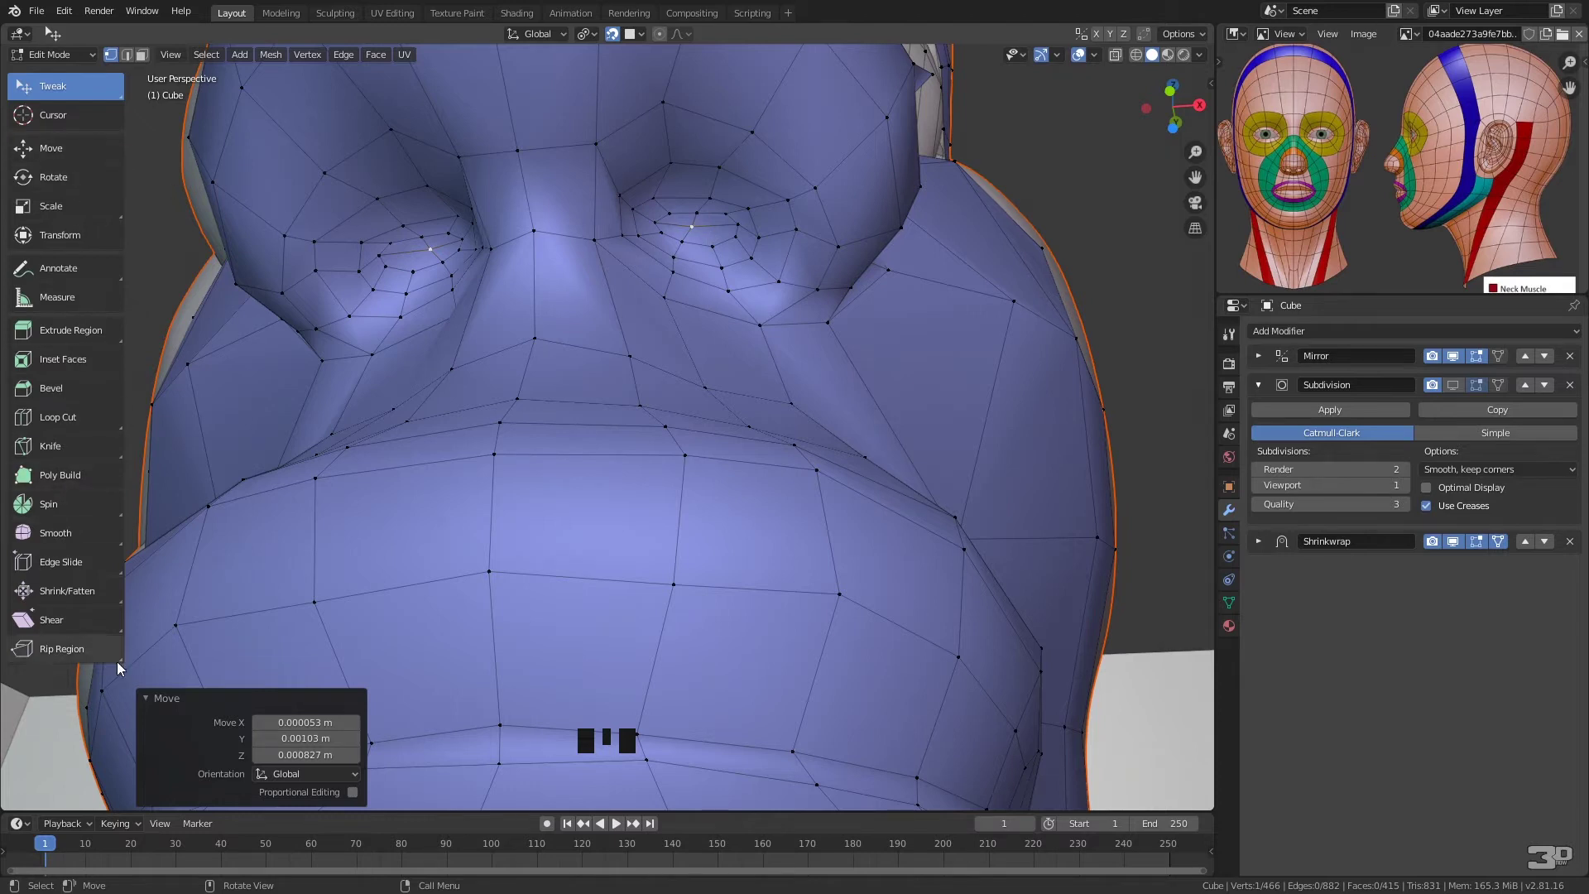
- Dissolve the edge between the central vertex and the outer rim inside the nostril
key("2")
left_click(714, 225)
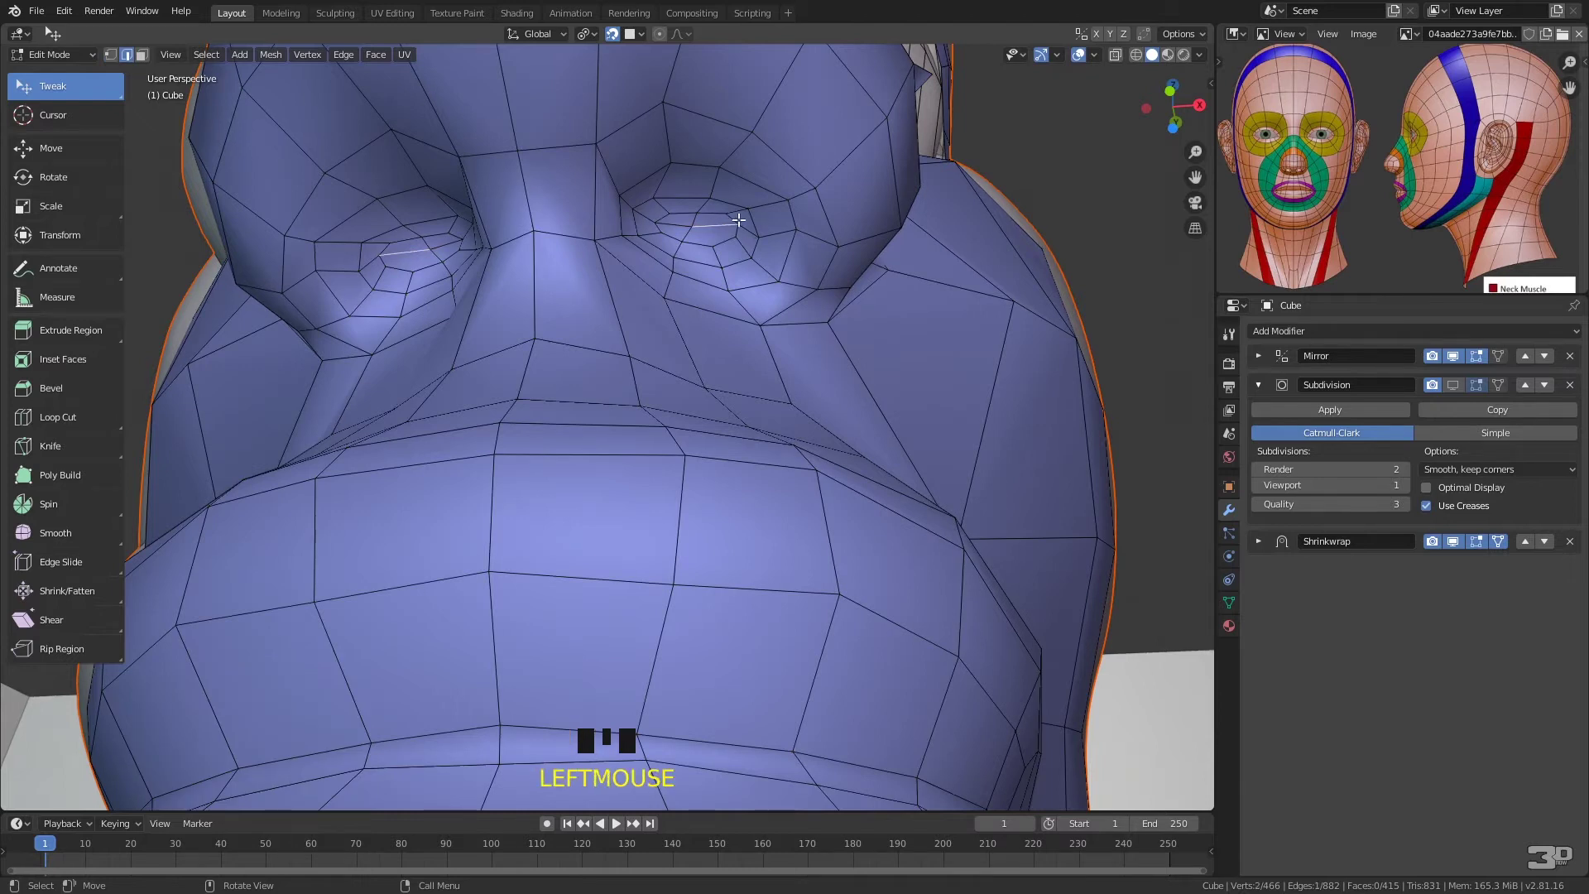
right_click(749, 197)
left_click(686, 507)
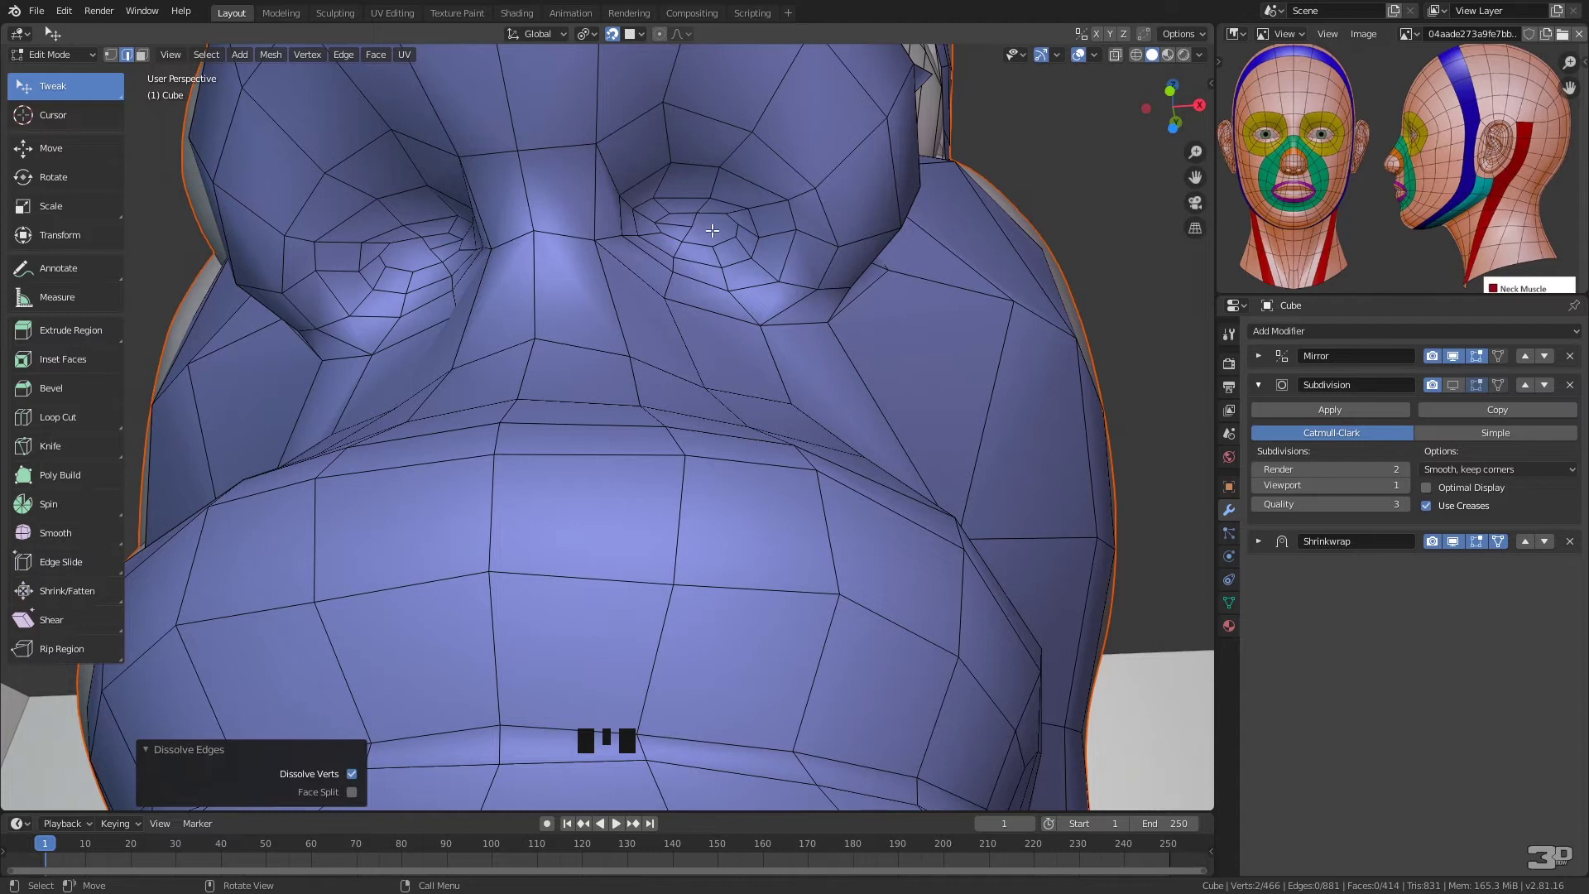
key("k")
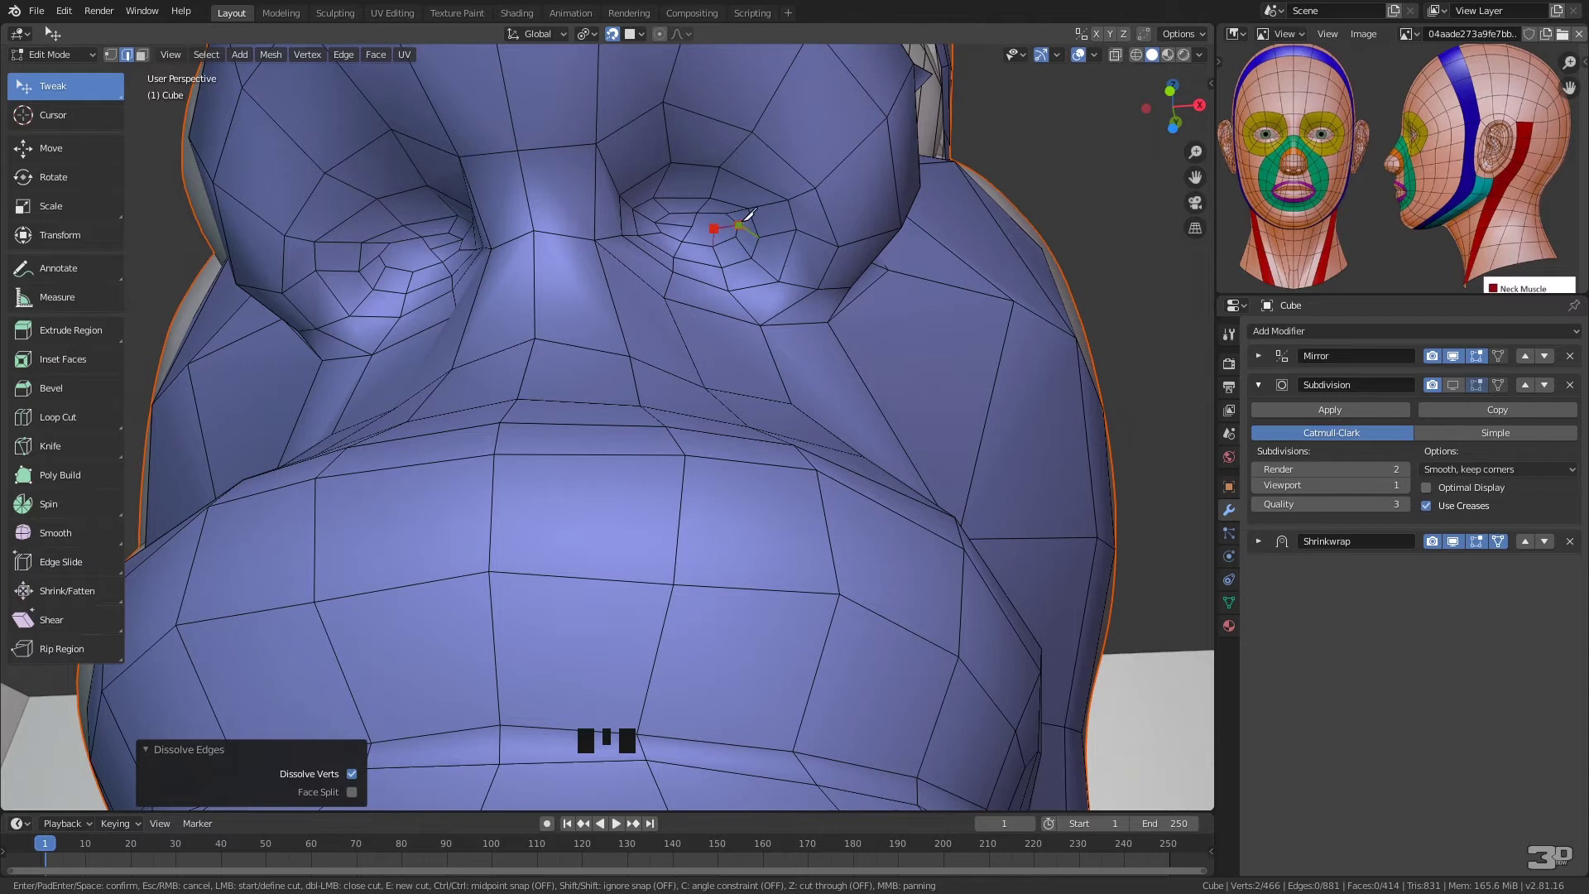
left_click(738, 224)
key("Escape")
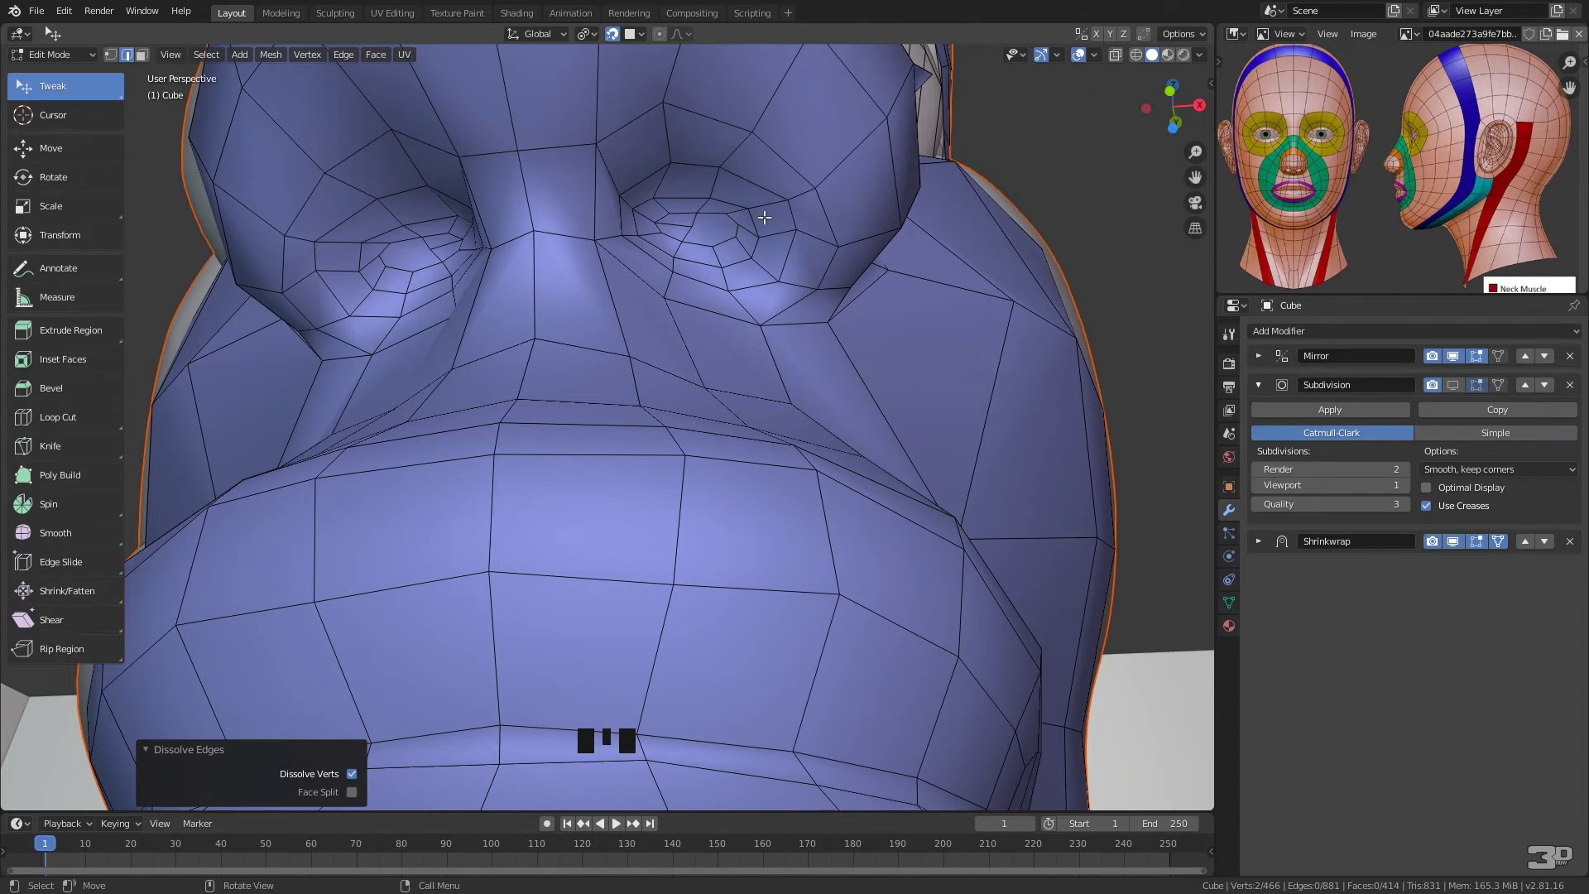
- Reposition the vertices above and beside the nostril for even spacing, and shift the central vertex inside it toward the nose's middle
middle_click_drag(814, 241, 795, 271)
mouse_move(749, 224)
middle_mouse_down()
mouse_move(757, 248)
mouse_move(684, 270)
mouse_move(745, 251)
mouse_move(756, 265)
mouse_move(749, 244)
middle_mouse_up()
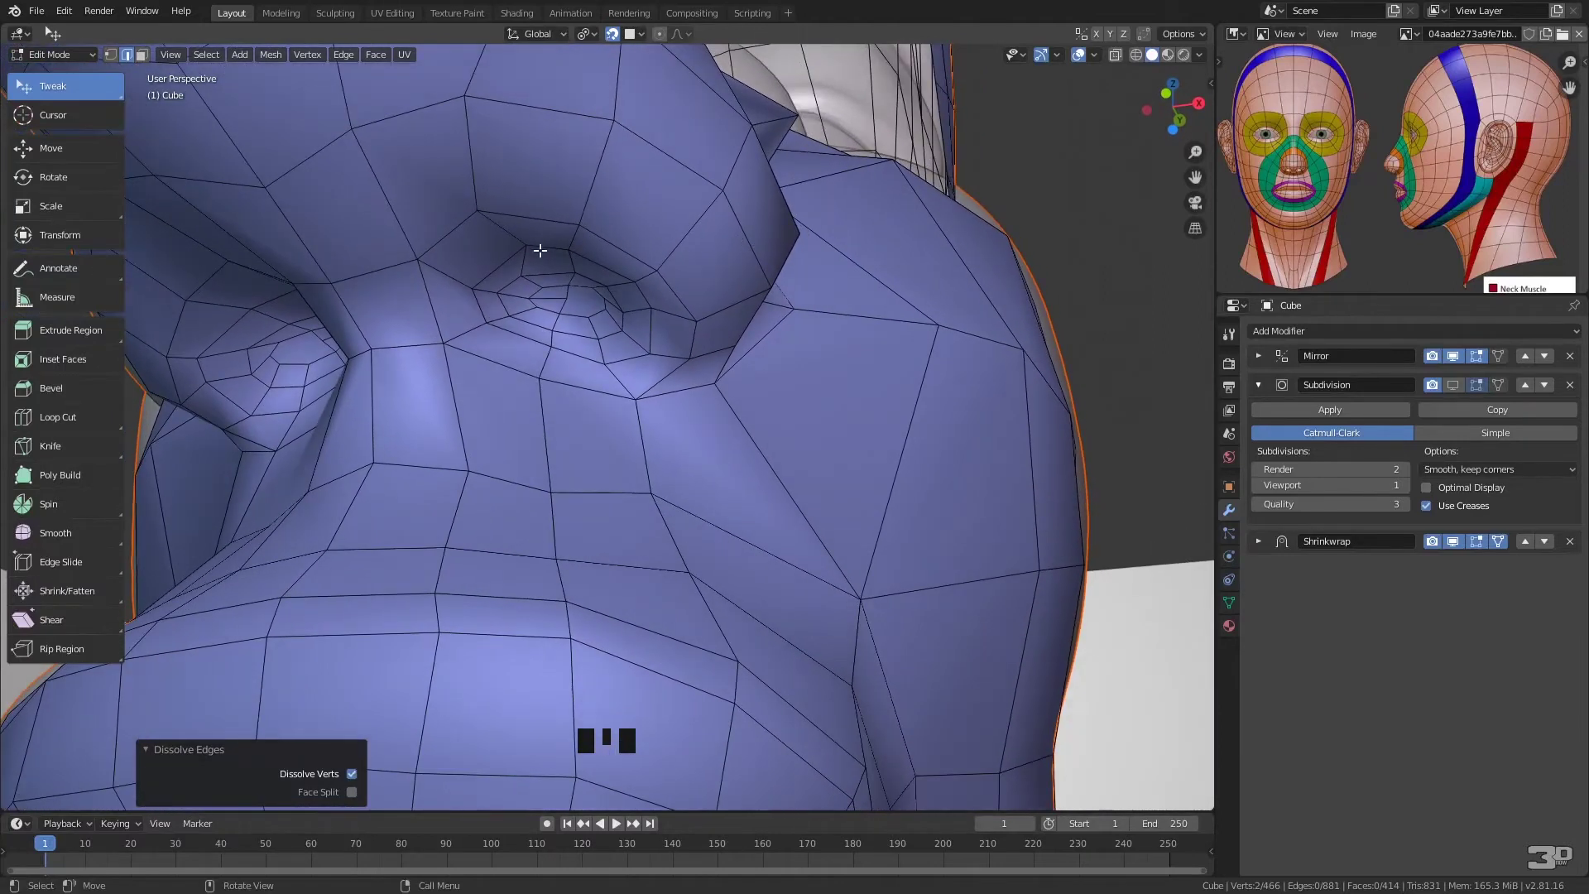
left_click(535, 242)
key("1")
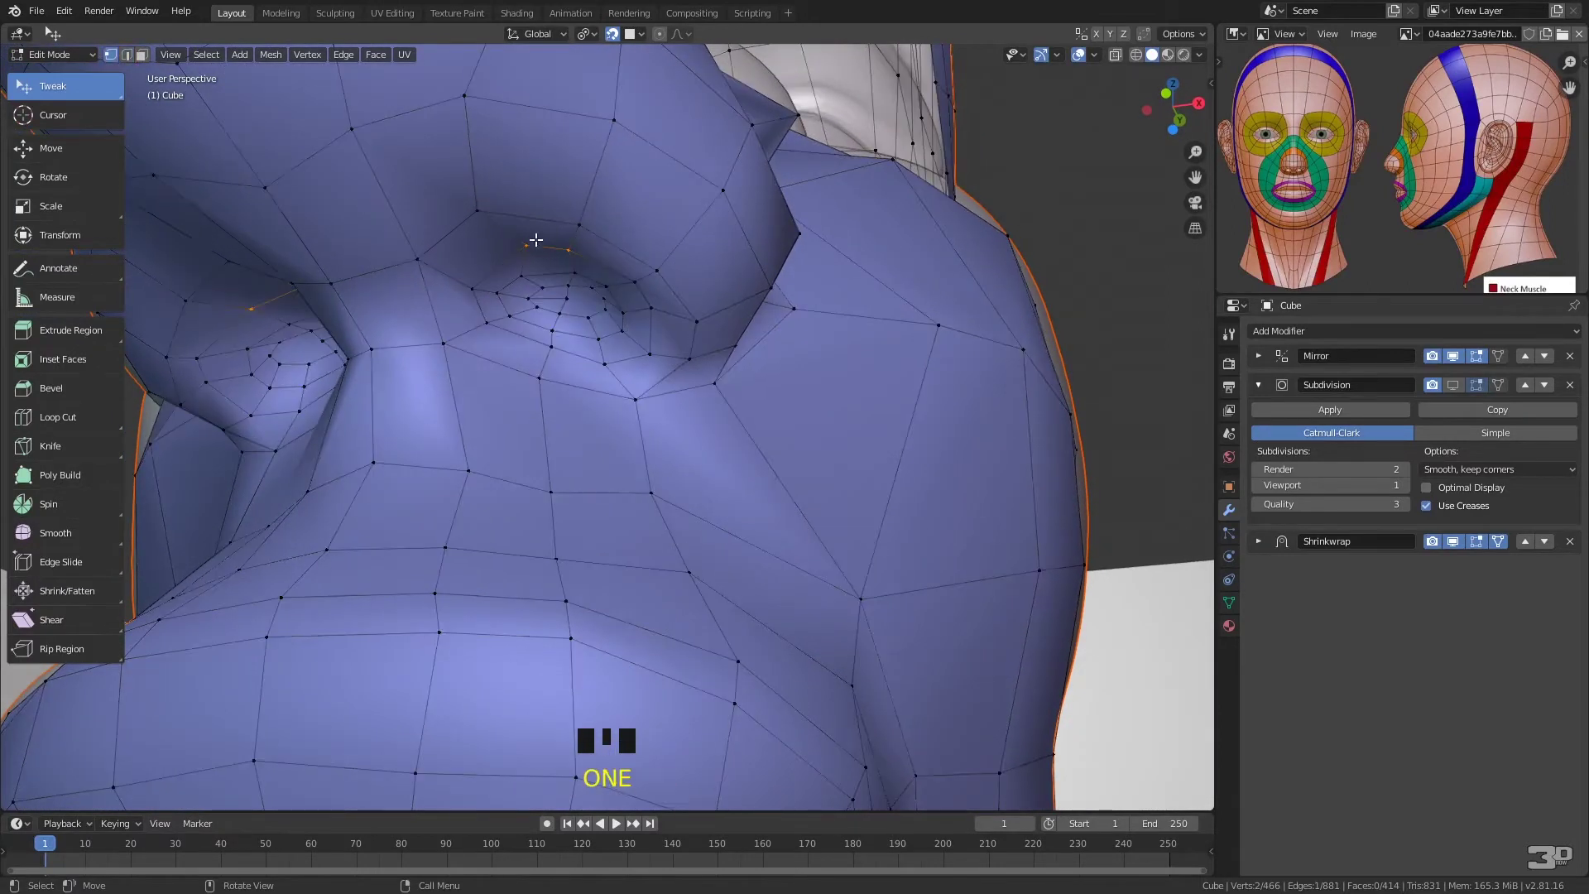
left_click_drag(528, 246, 584, 211)
left_click_drag(658, 267, 672, 253)
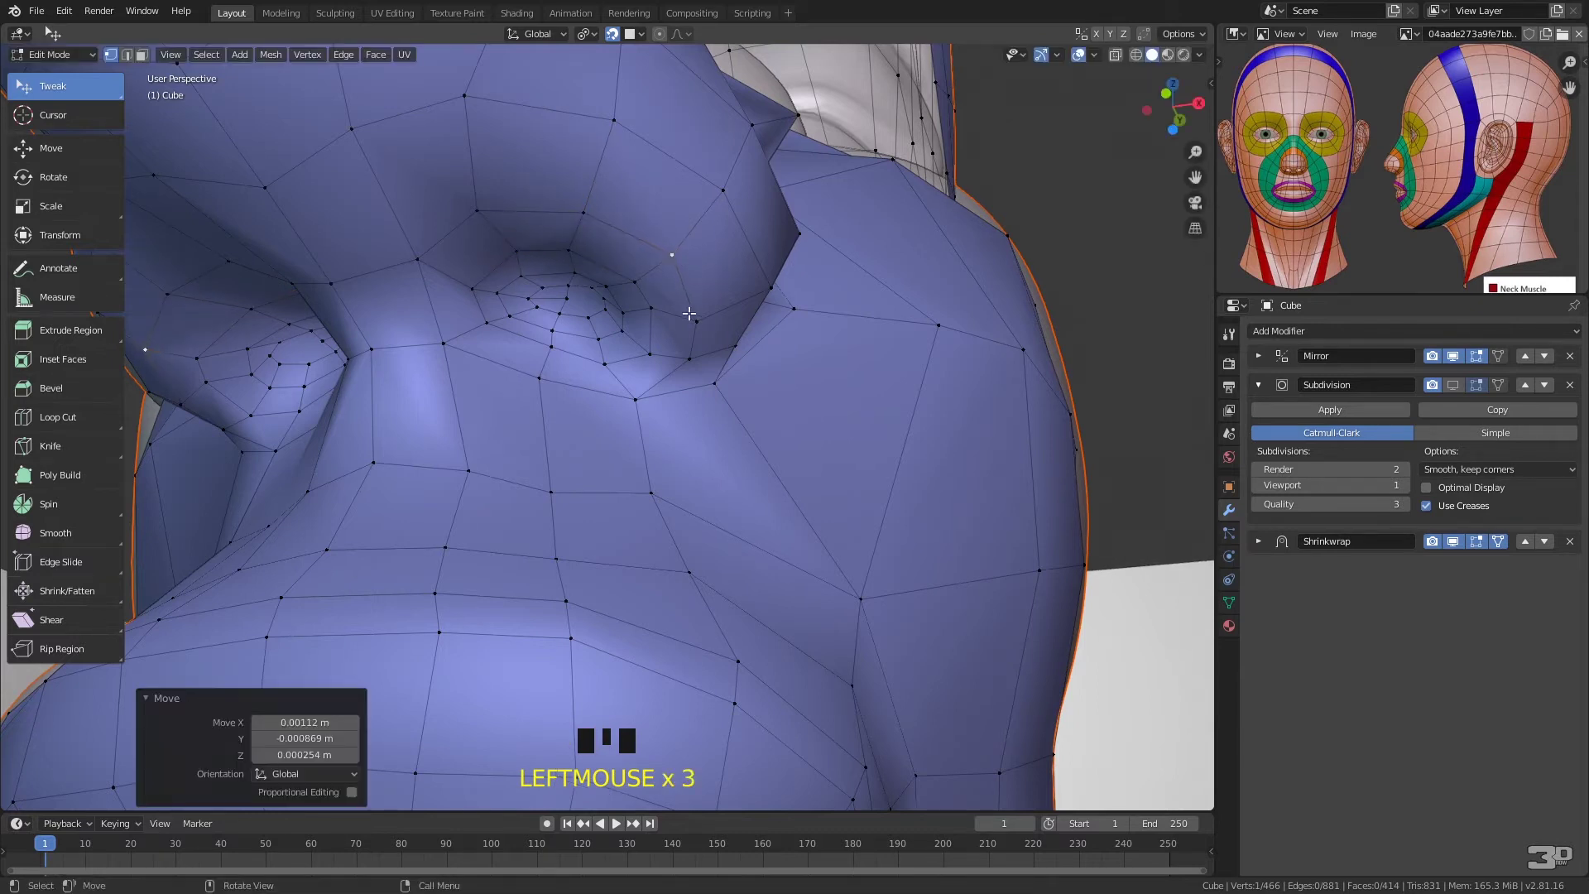
middle_click_drag(676, 334, 685, 327)
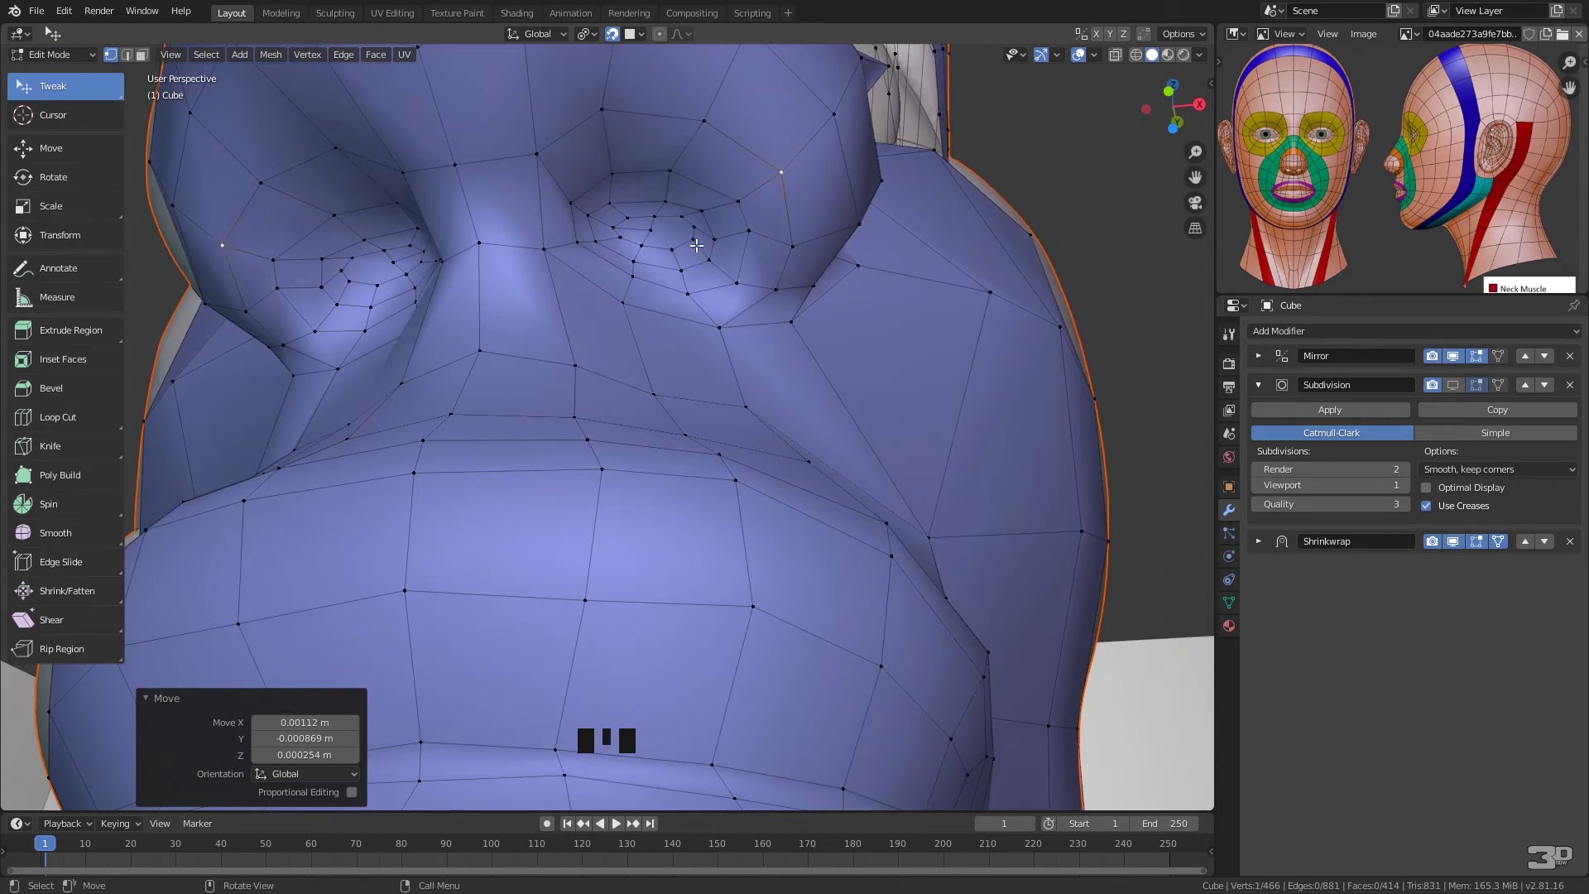
left_click_drag(650, 229, 634, 231)
- Knife-cut from the nostril's central vertex through a new point in the outer face to its upper rim
mouse_move(846, 261)
middle_mouse_down()
mouse_move(787, 273)
mouse_move(752, 305)
mouse_move(794, 289)
mouse_move(772, 312)
mouse_move(833, 270)
mouse_move(778, 311)
mouse_move(824, 266)
middle_mouse_up()
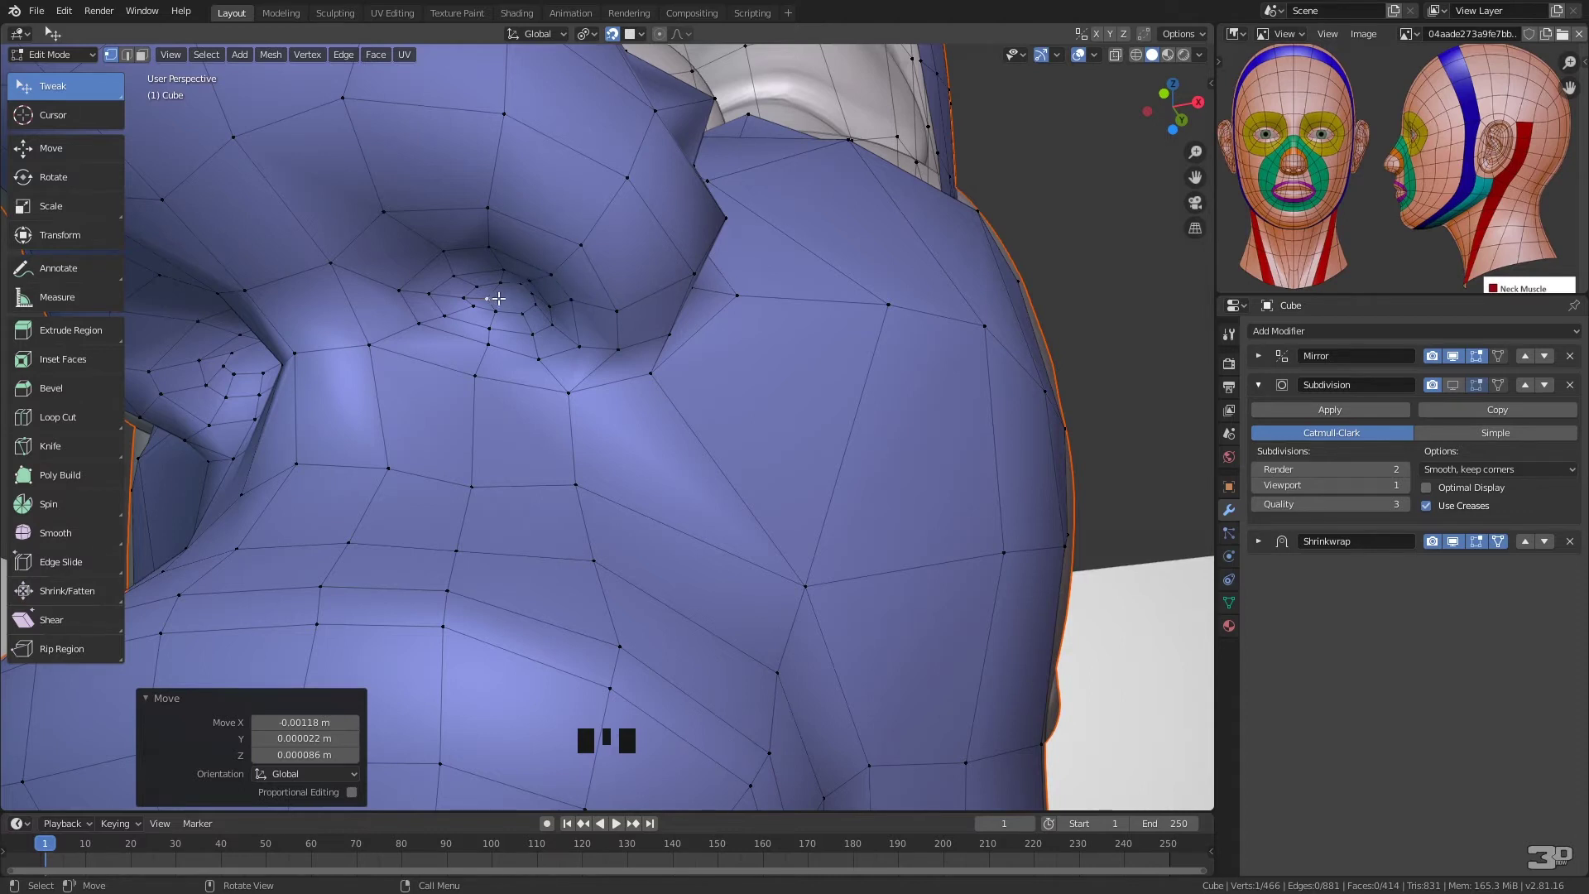
key("k")
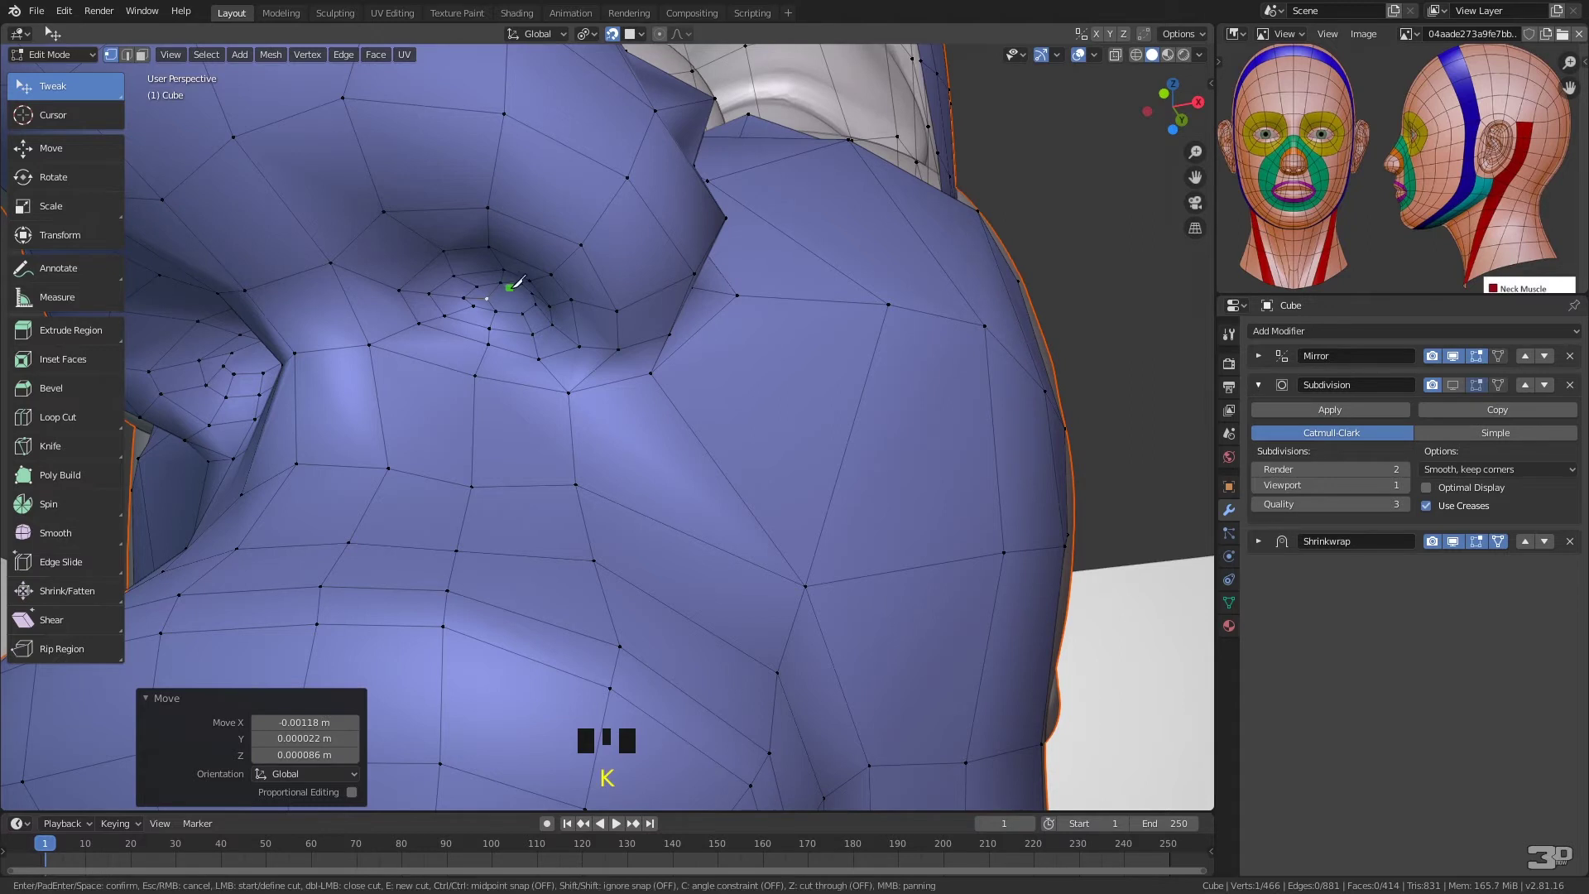
left_click(487, 297)
left_click(510, 297)
key("Return")
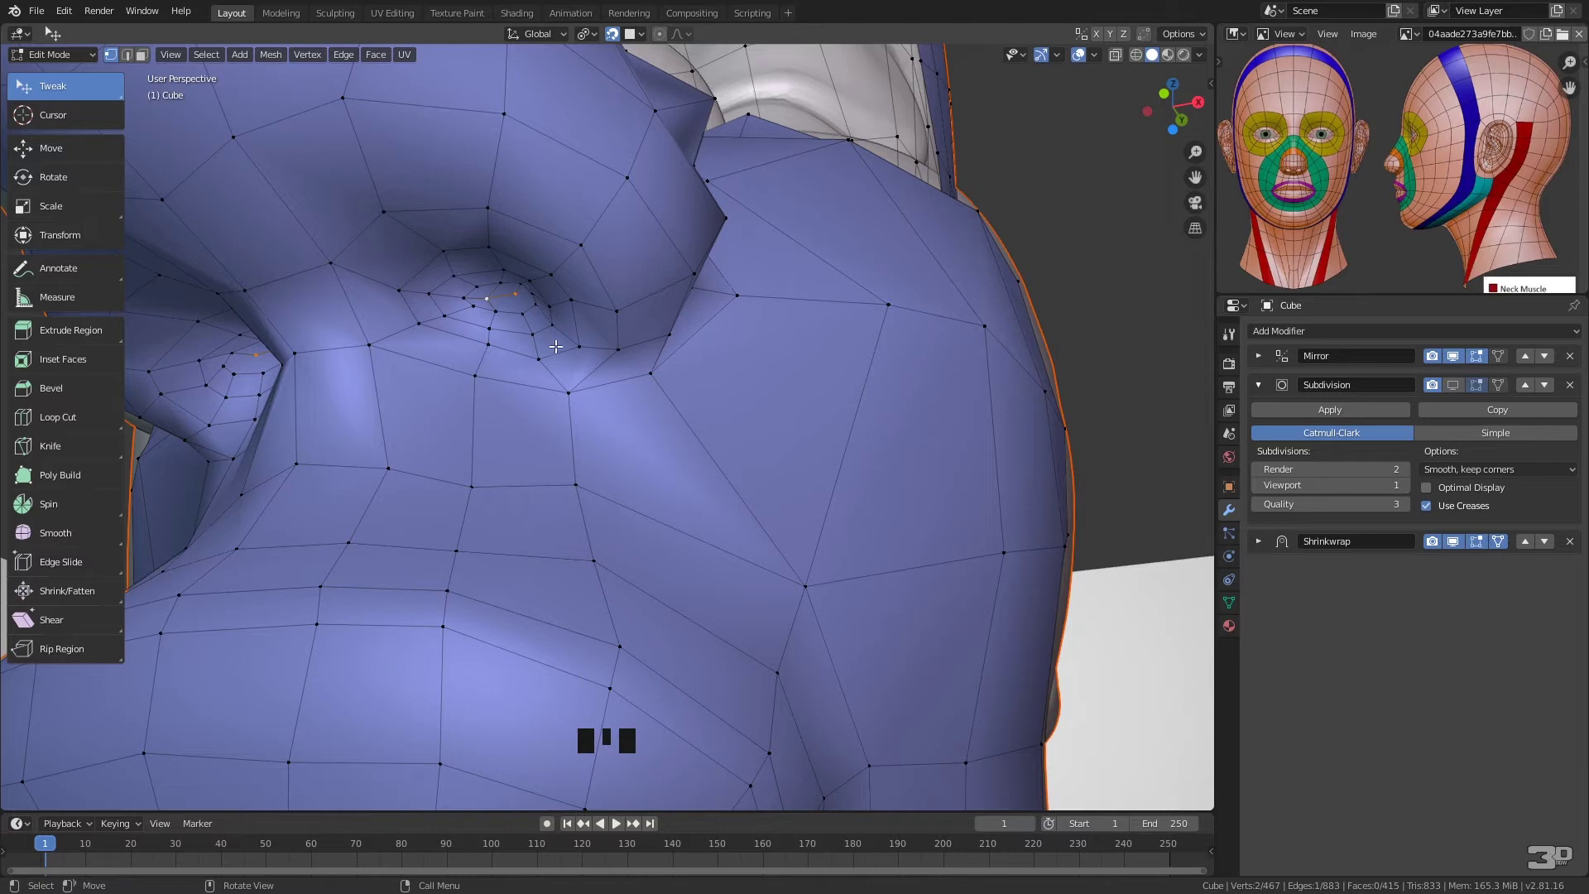
key("KP_Decimal")
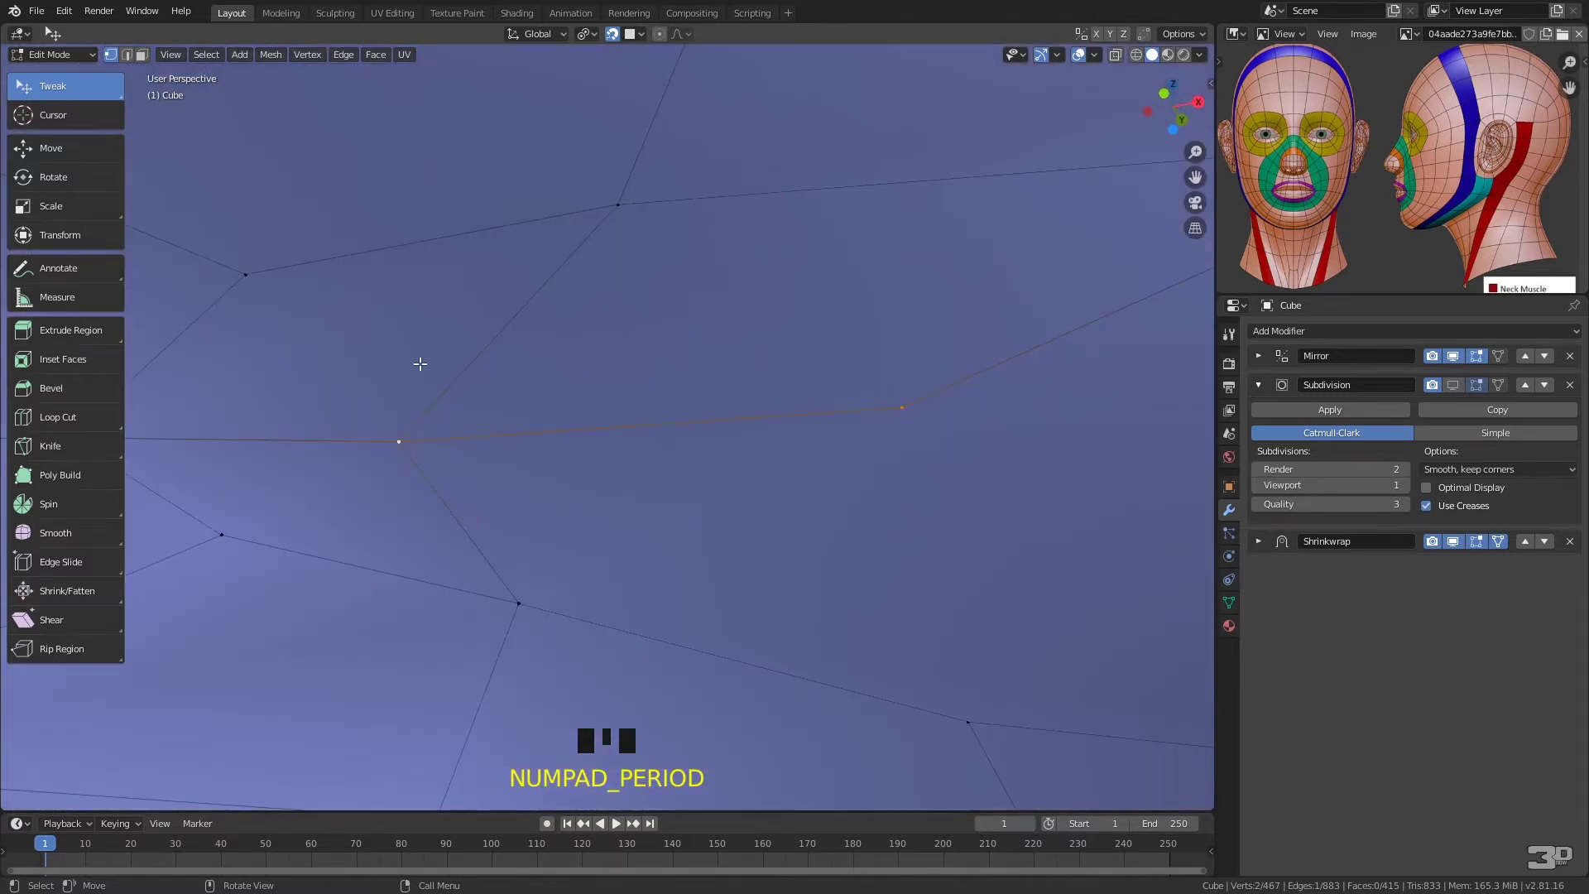
key("ctrl+minus")
key("ctrl+minus")
key("ctrl+minus")
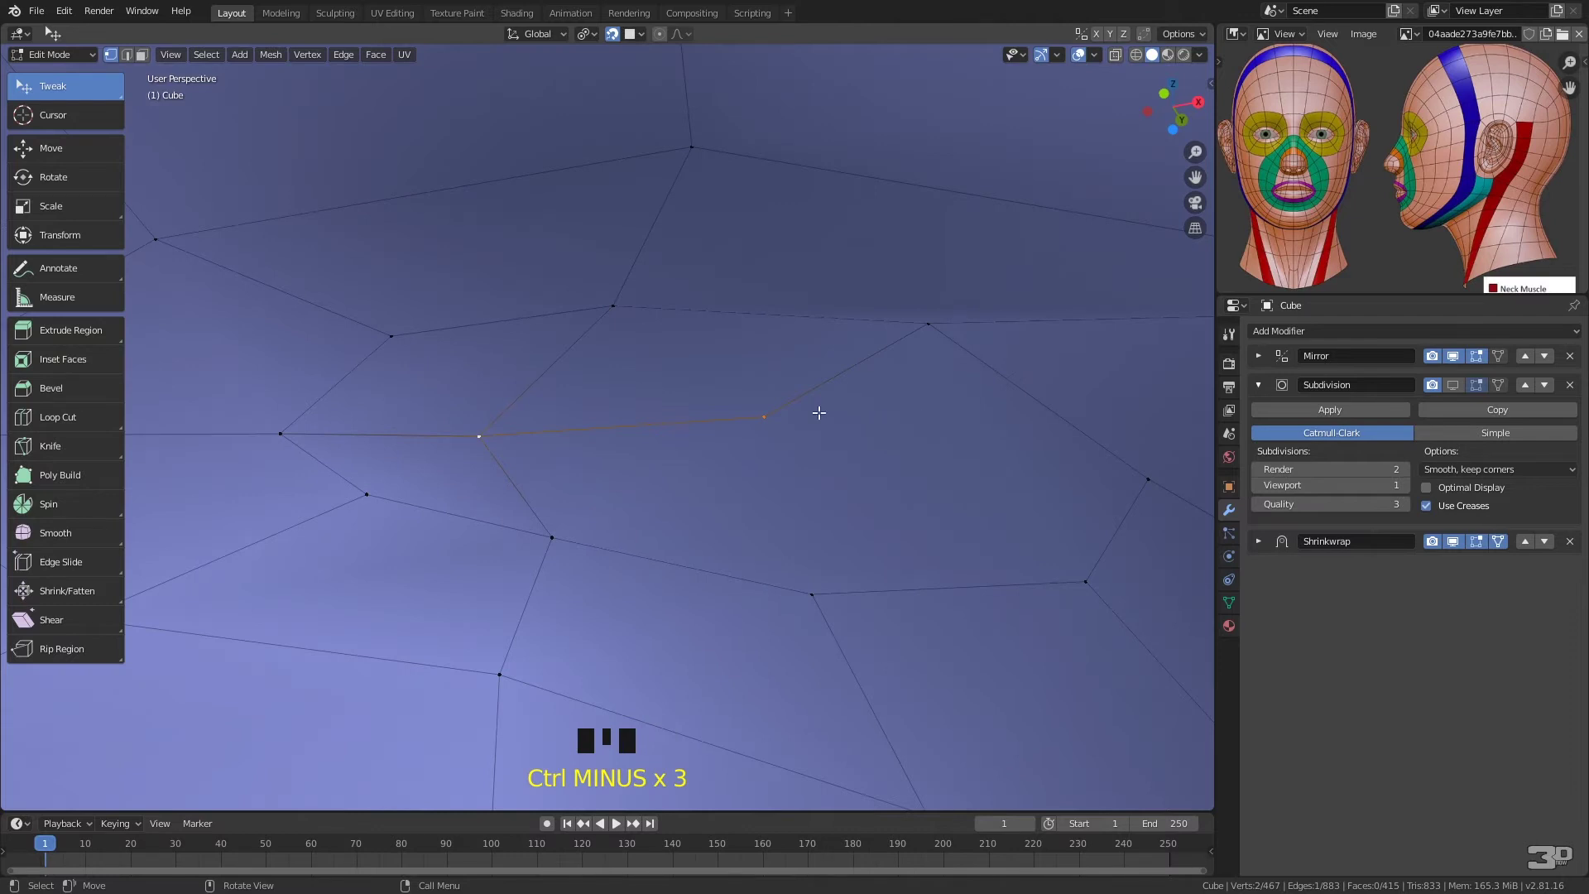
key("k")
left_click(764, 417)
left_click(912, 445)
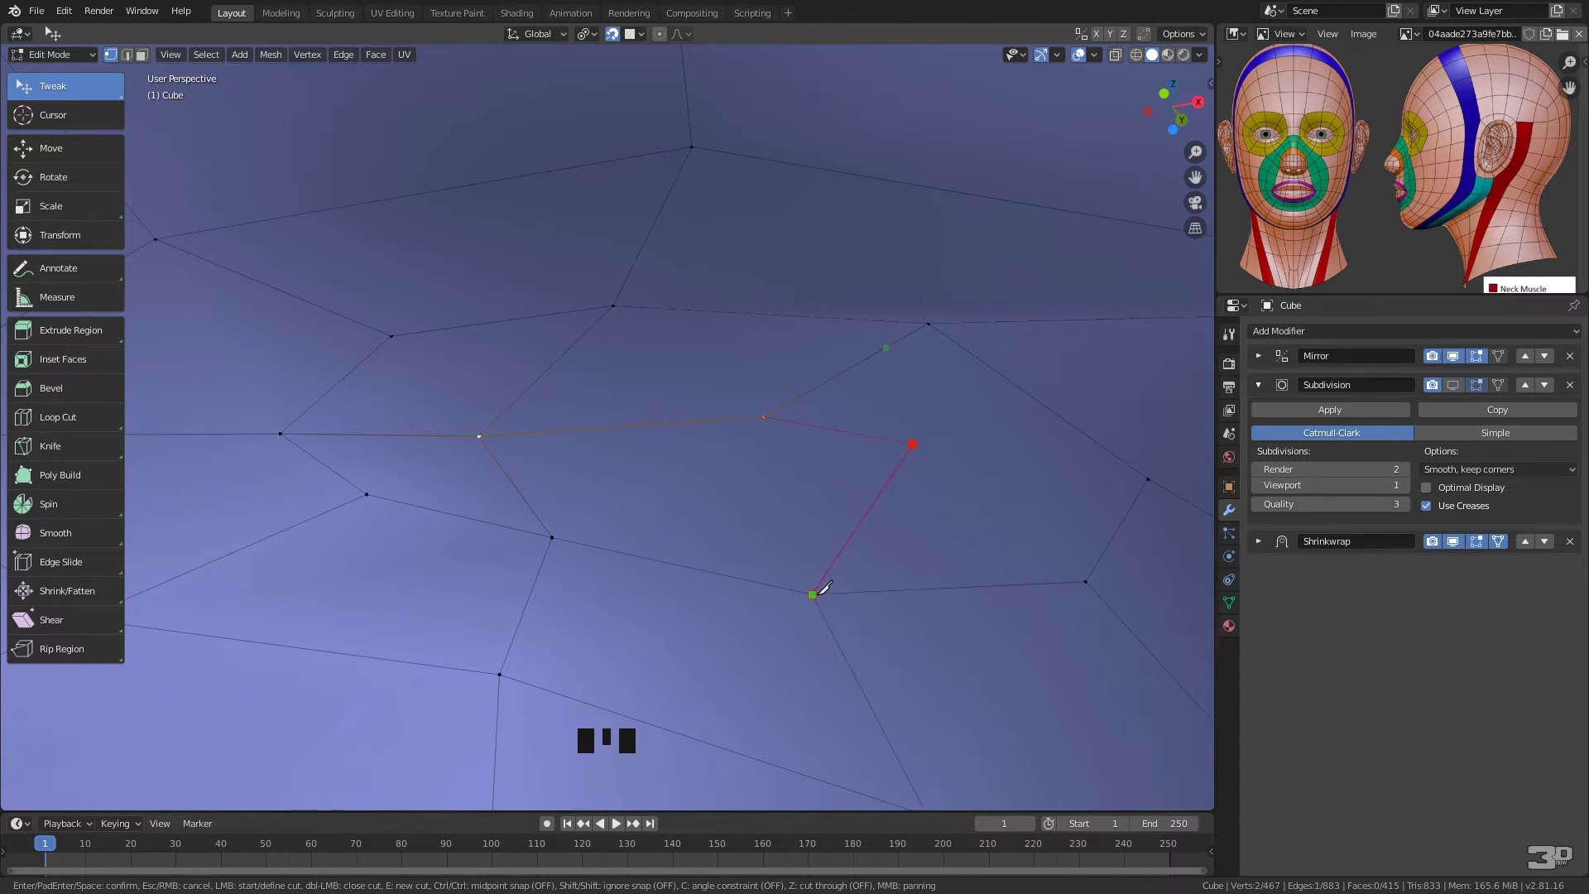
left_click(1088, 578)
key("Escape")
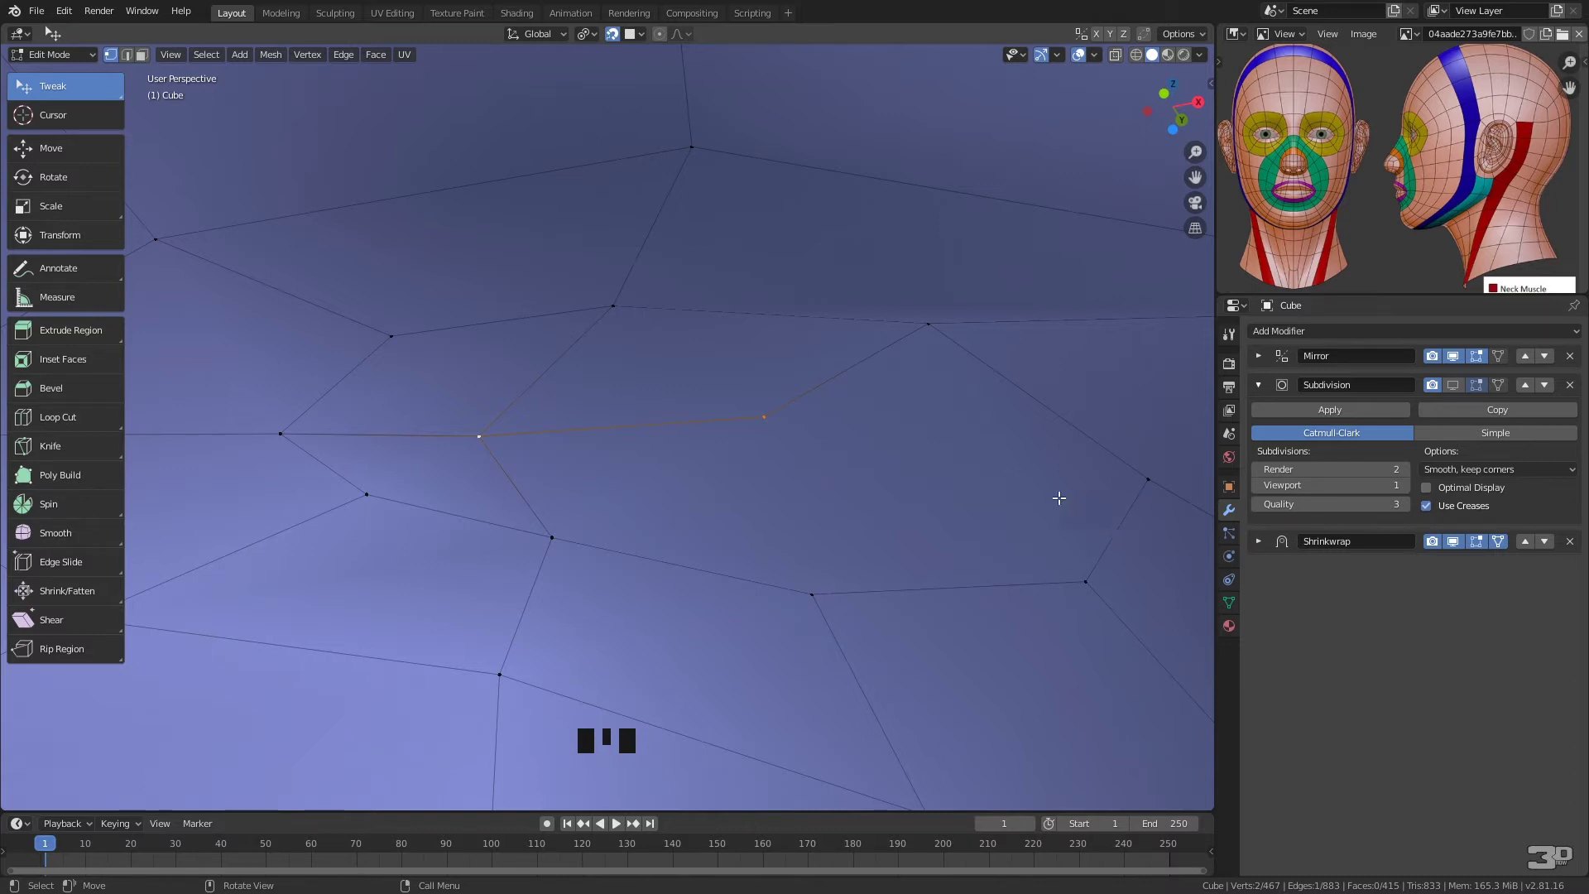
- Move the newly cut vertex inside the nostril toward the upper rim
left_click(766, 417)
left_click_drag(768, 417, 668, 380)
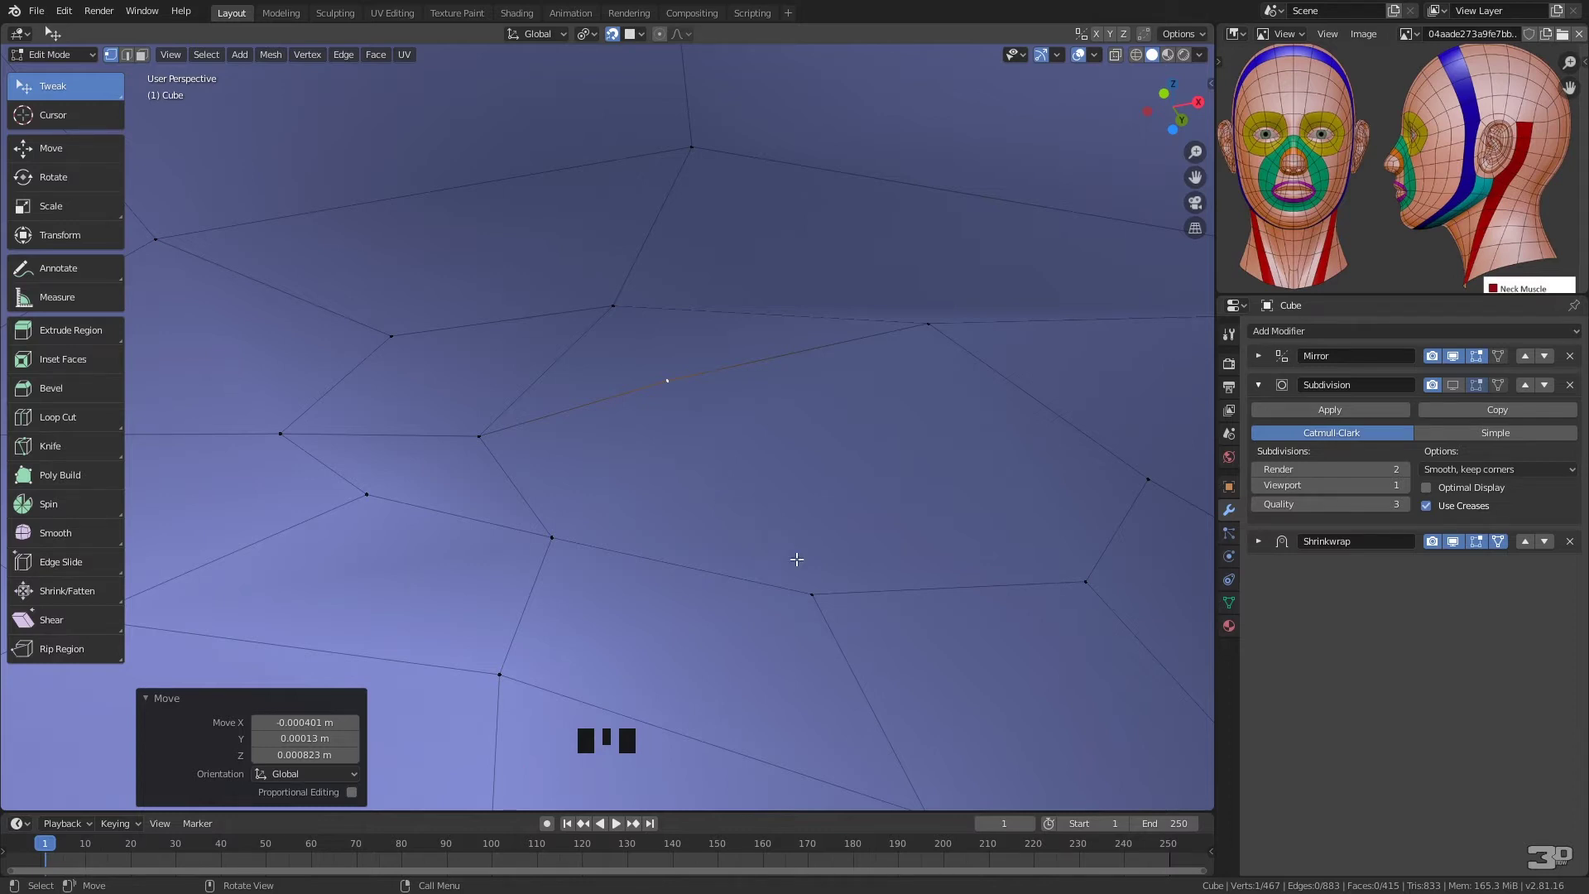
- Join the newly cut vertex to the lower rim vertex inside the nostril with an edge, and move the cut vertex down toward it
left_click(812, 594)
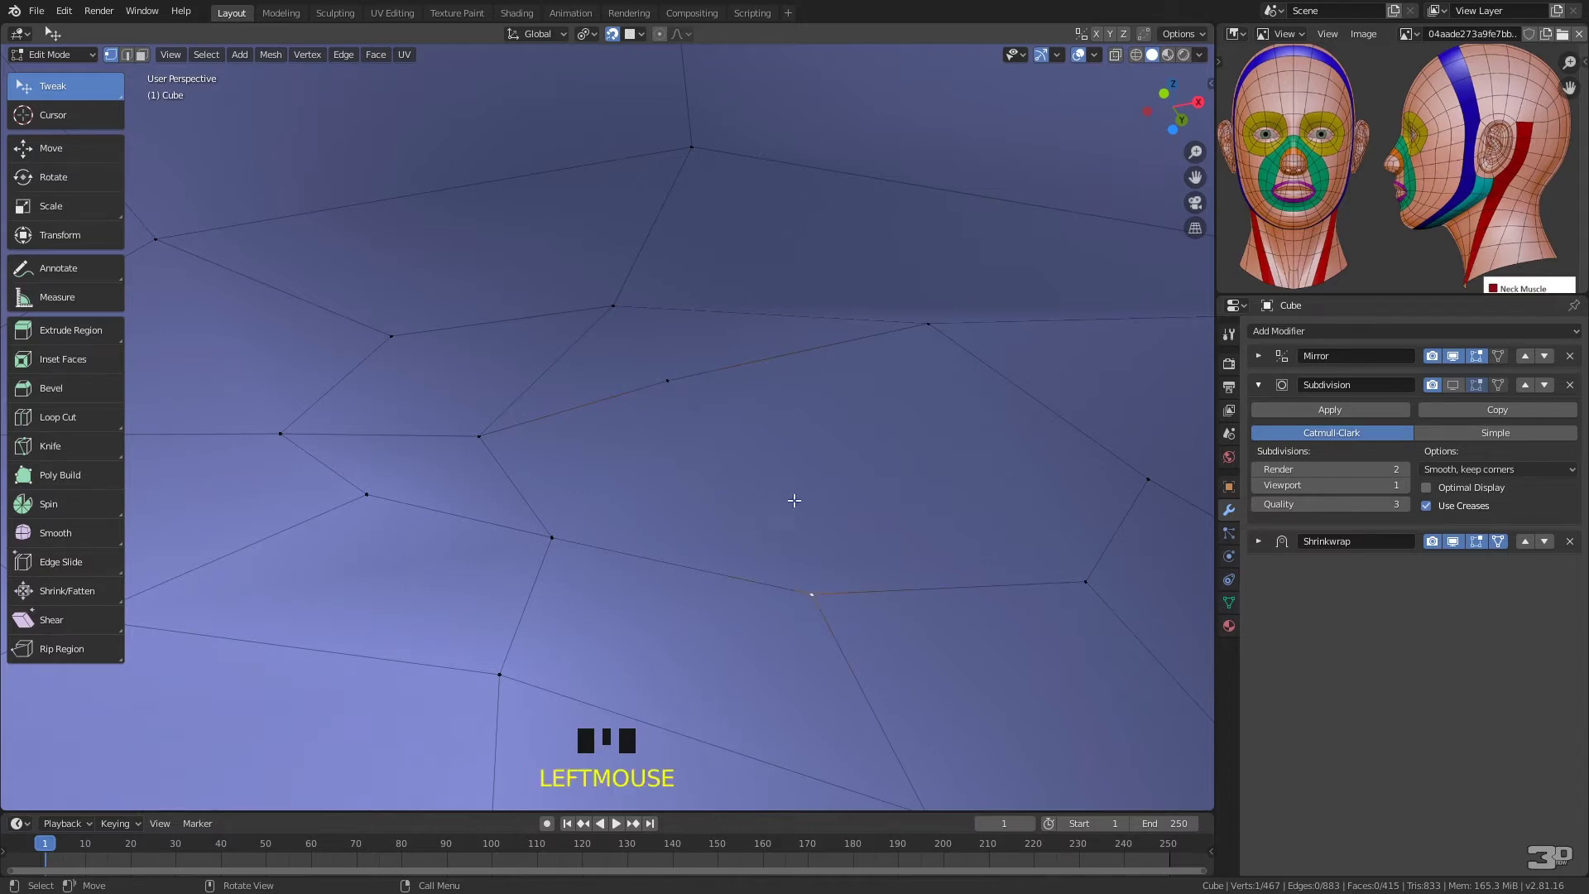
left_click(668, 380, "shift")
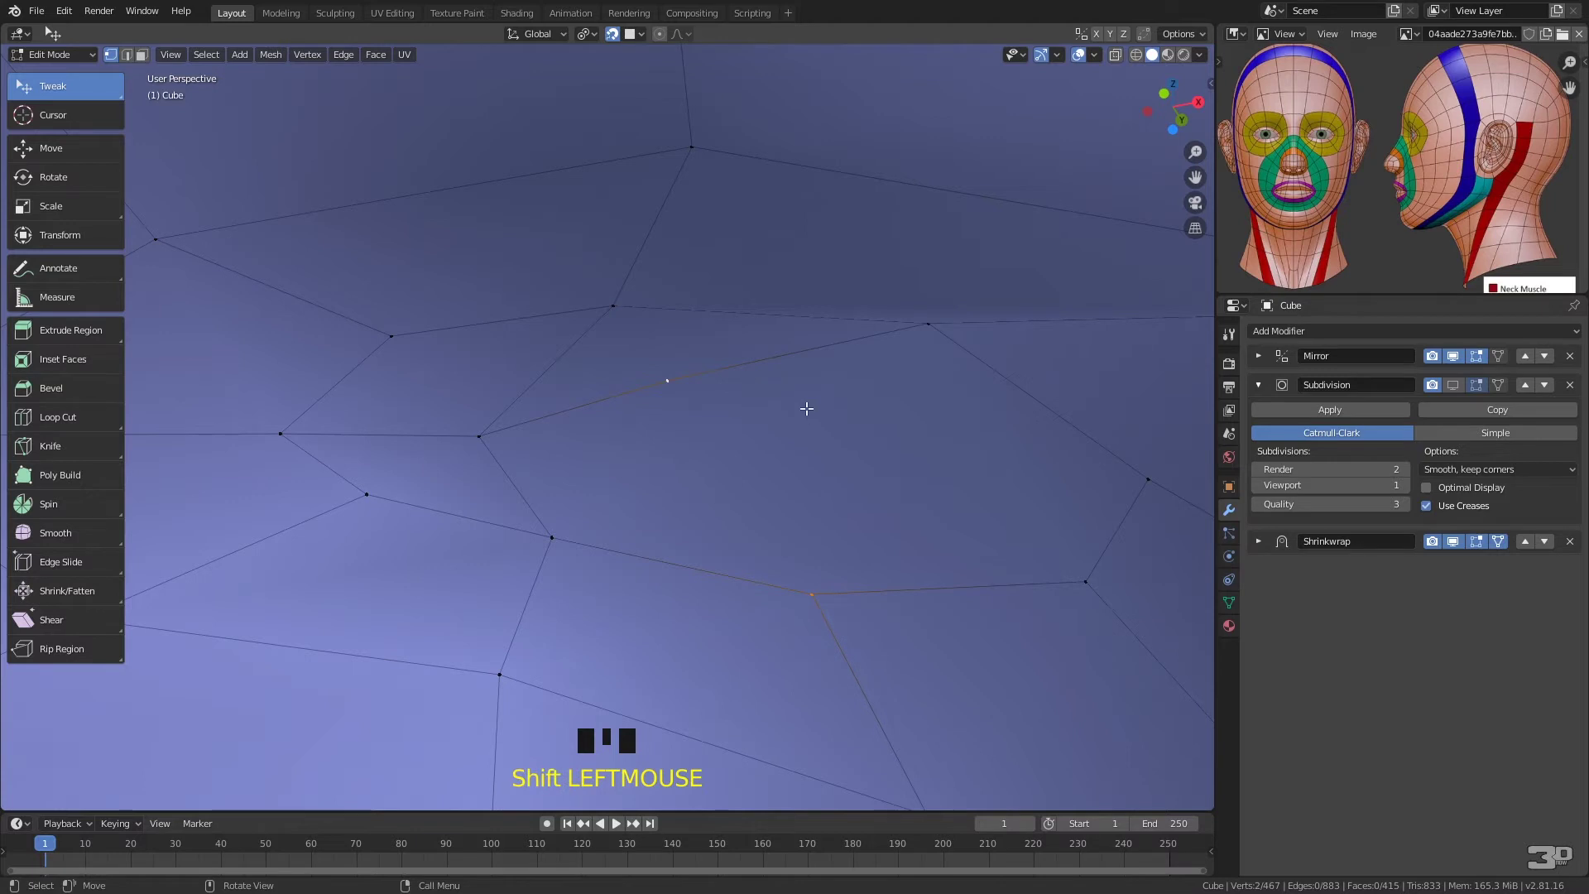
key("f")
left_click(832, 425)
left_click_drag(668, 380, 704, 426)
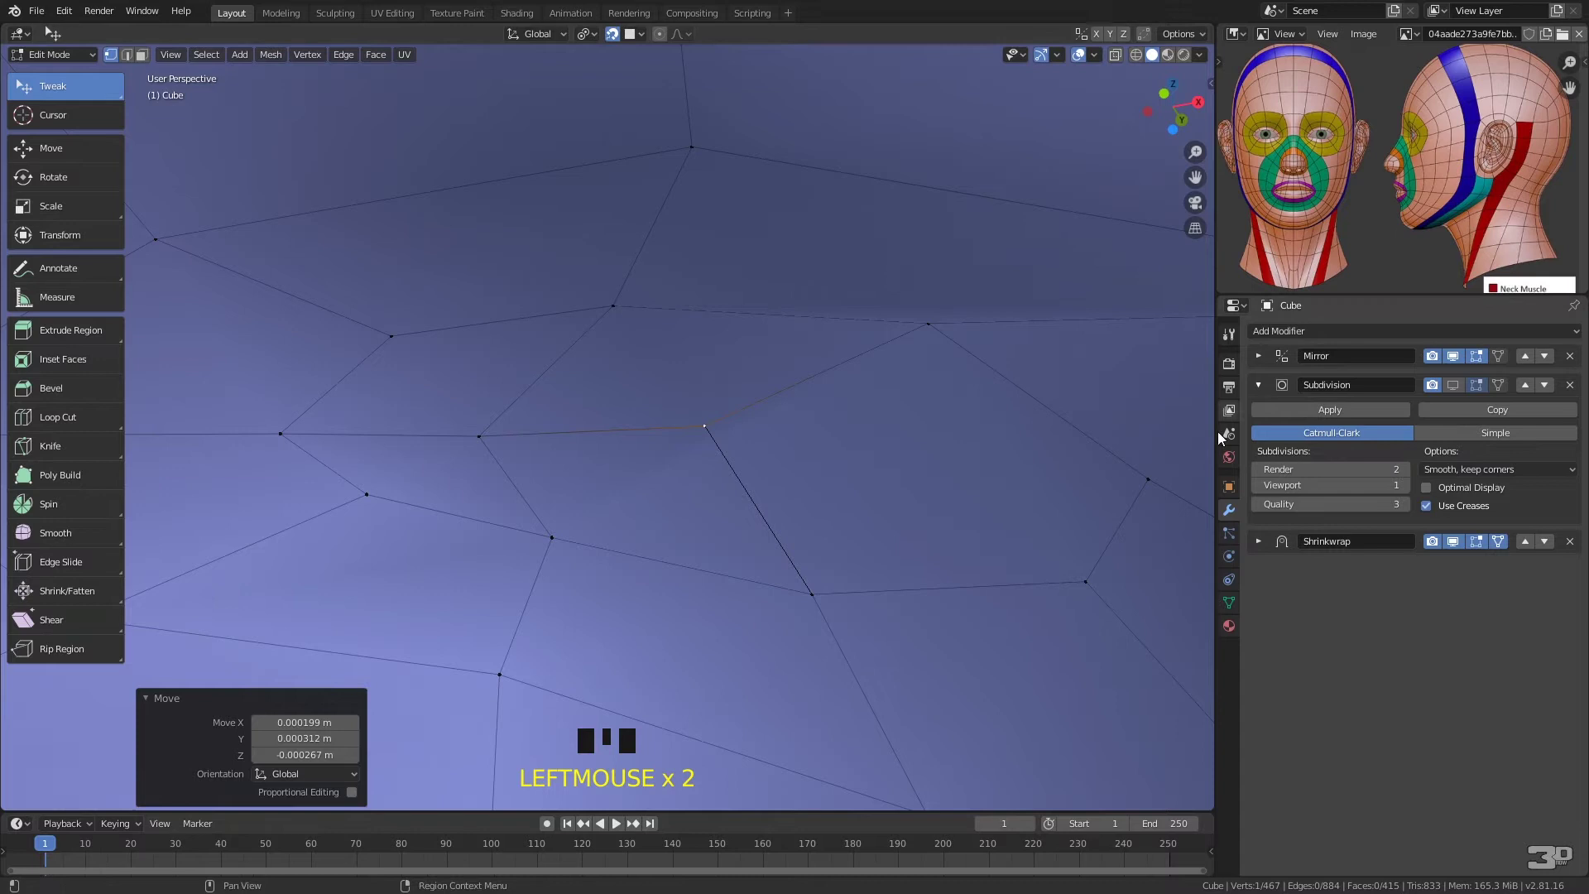
- Reposition the central vertices and the inner-side rim vertices inside the nostril so the small faces are evenly spaced
middle_click_drag(1061, 416, 1102, 404)
left_click_drag(710, 429, 782, 431)
left_click_drag(474, 444, 568, 426)
left_click_drag(265, 423, 312, 416)
left_click_drag(344, 499, 334, 516)
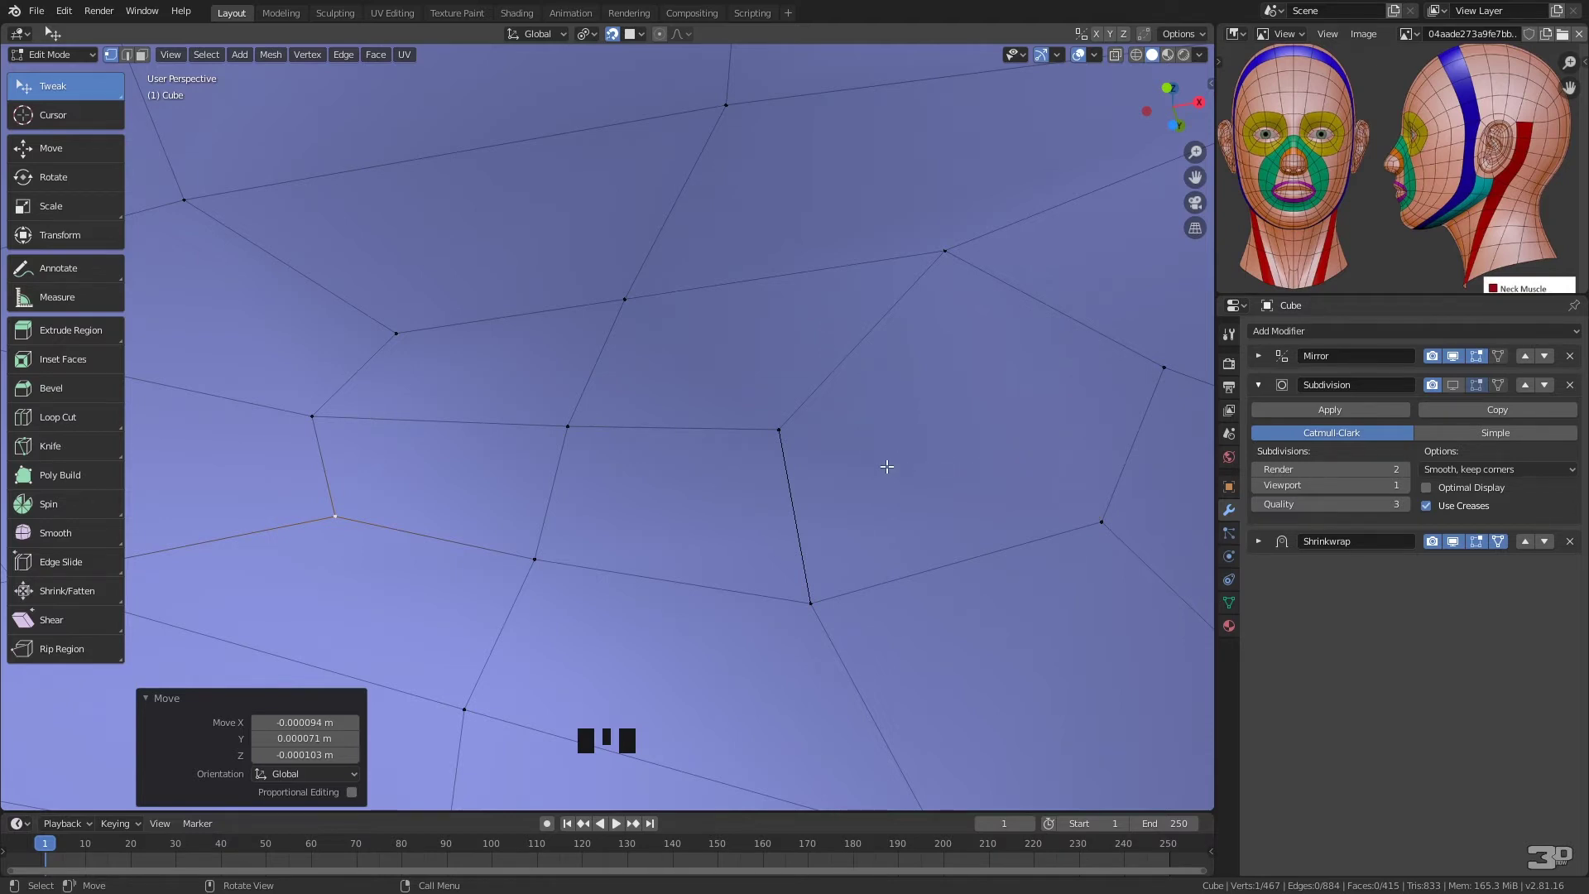
right_click(862, 441)
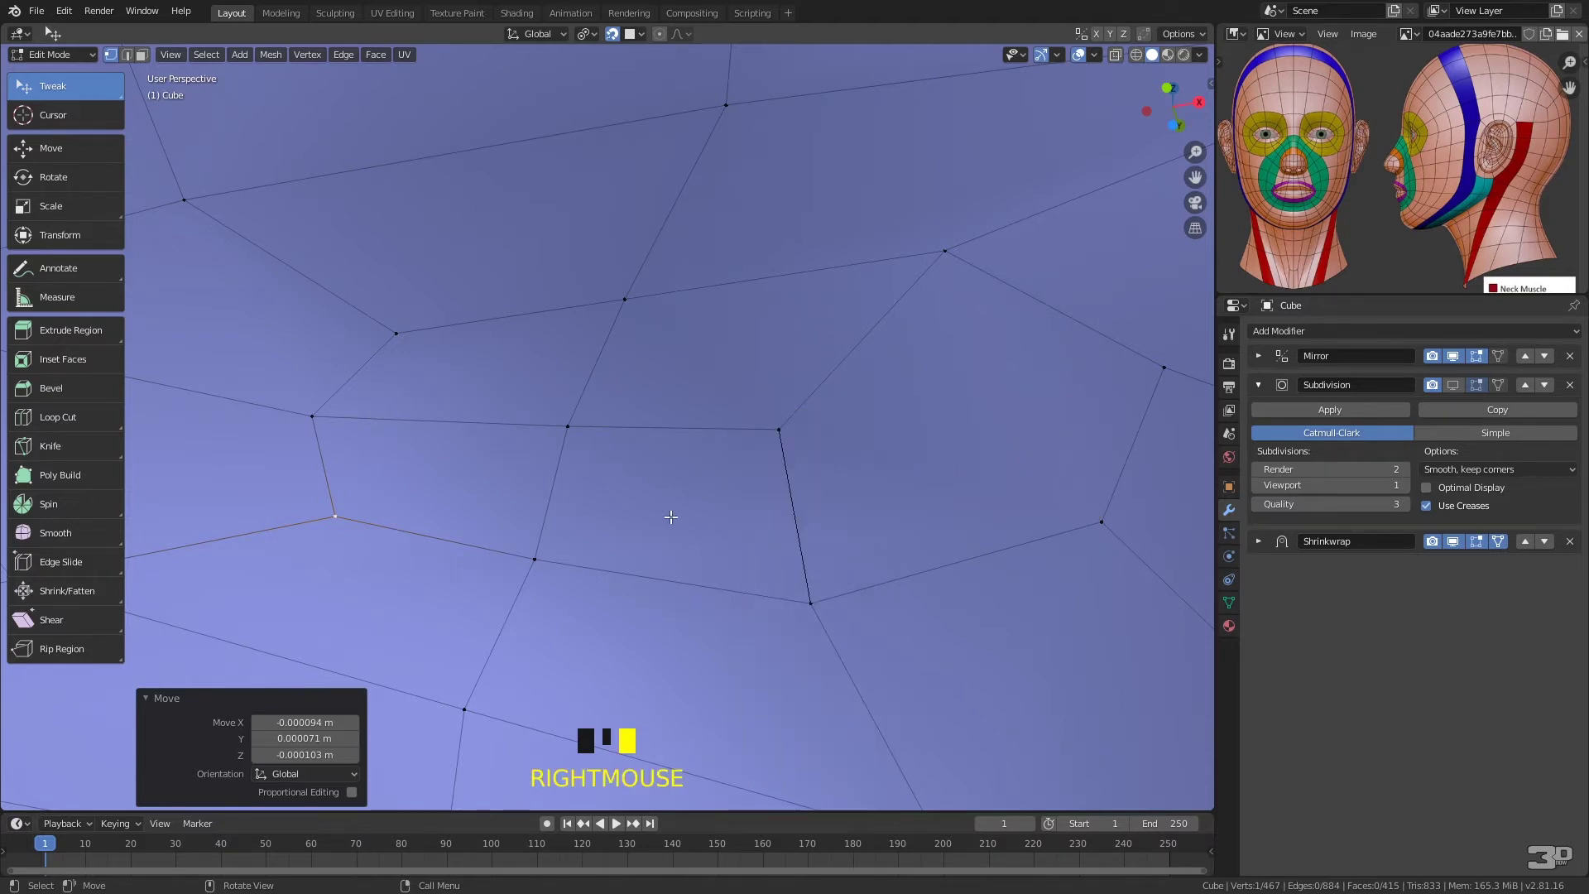
- Examine the edge flow inside the nostril and how it connects to the surrounding nose and upper lip
middle_click(839, 321)
scroll(839, 323, "down", 7)
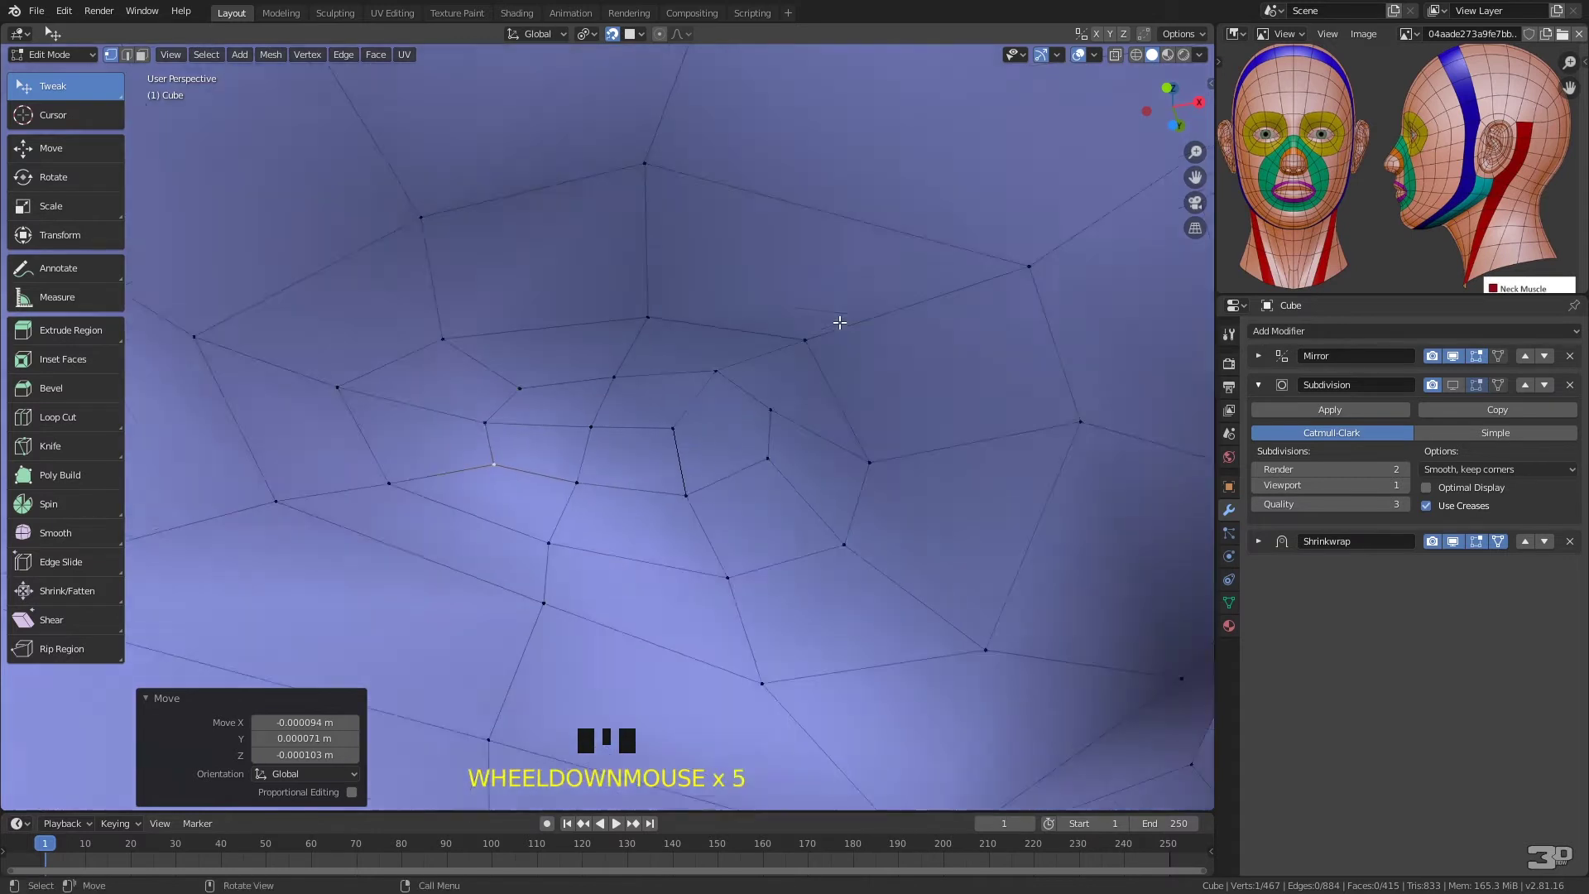
mouse_move(764, 416)
middle_mouse_down()
mouse_move(748, 421)
mouse_move(780, 366)
mouse_move(781, 422)
middle_mouse_up()
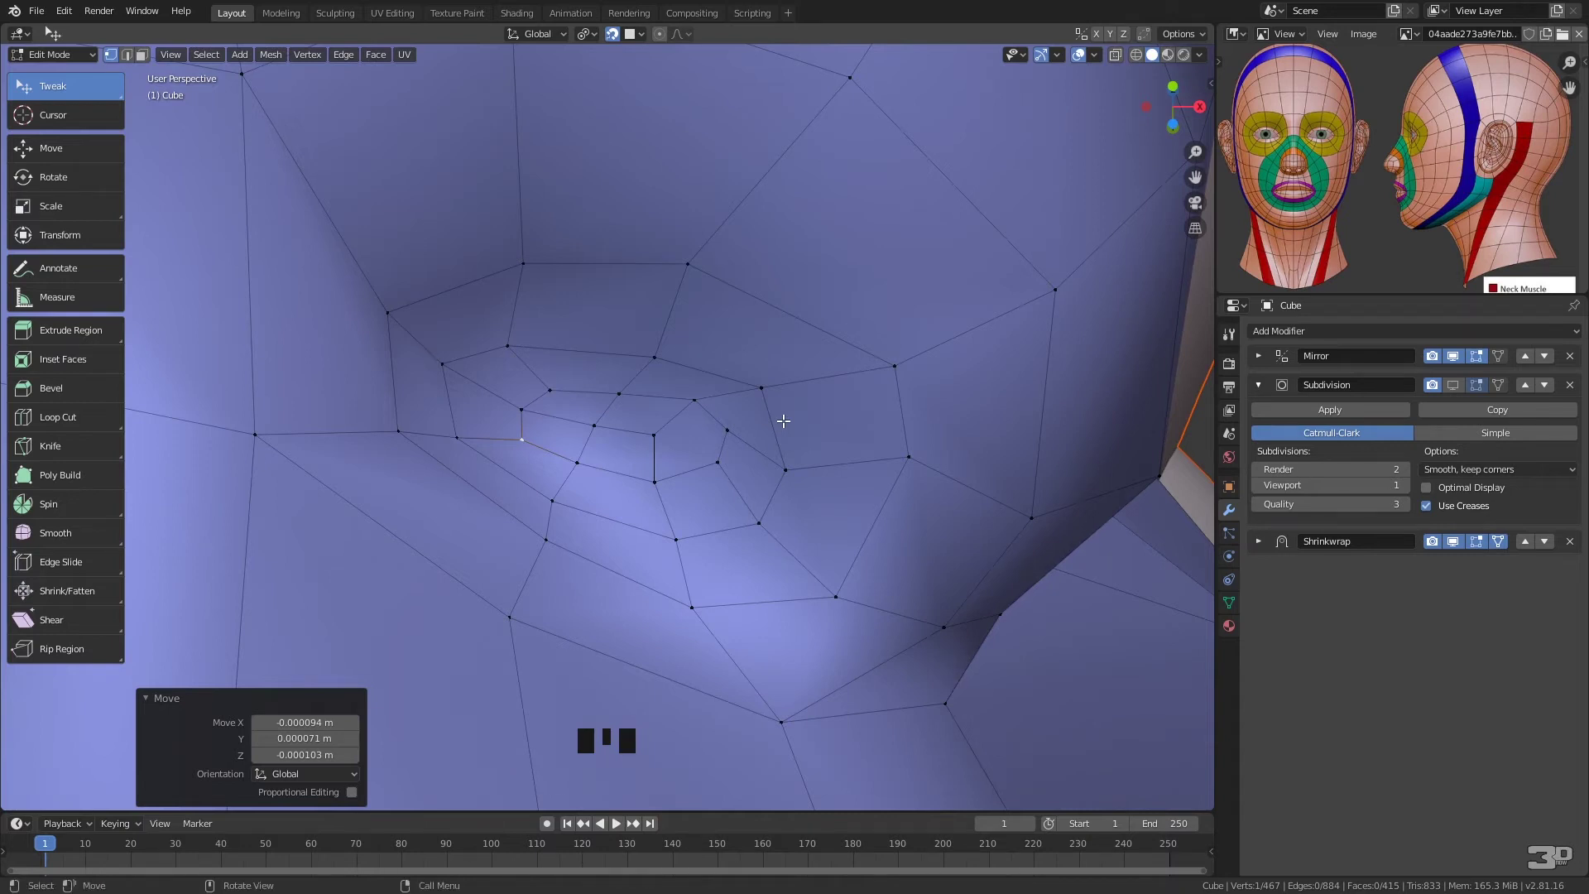
scroll(783, 421, "down", 3)
middle_click_drag(780, 422, 712, 469)
scroll(749, 439, "down", 6)
scroll(612, 457, "up", 4)
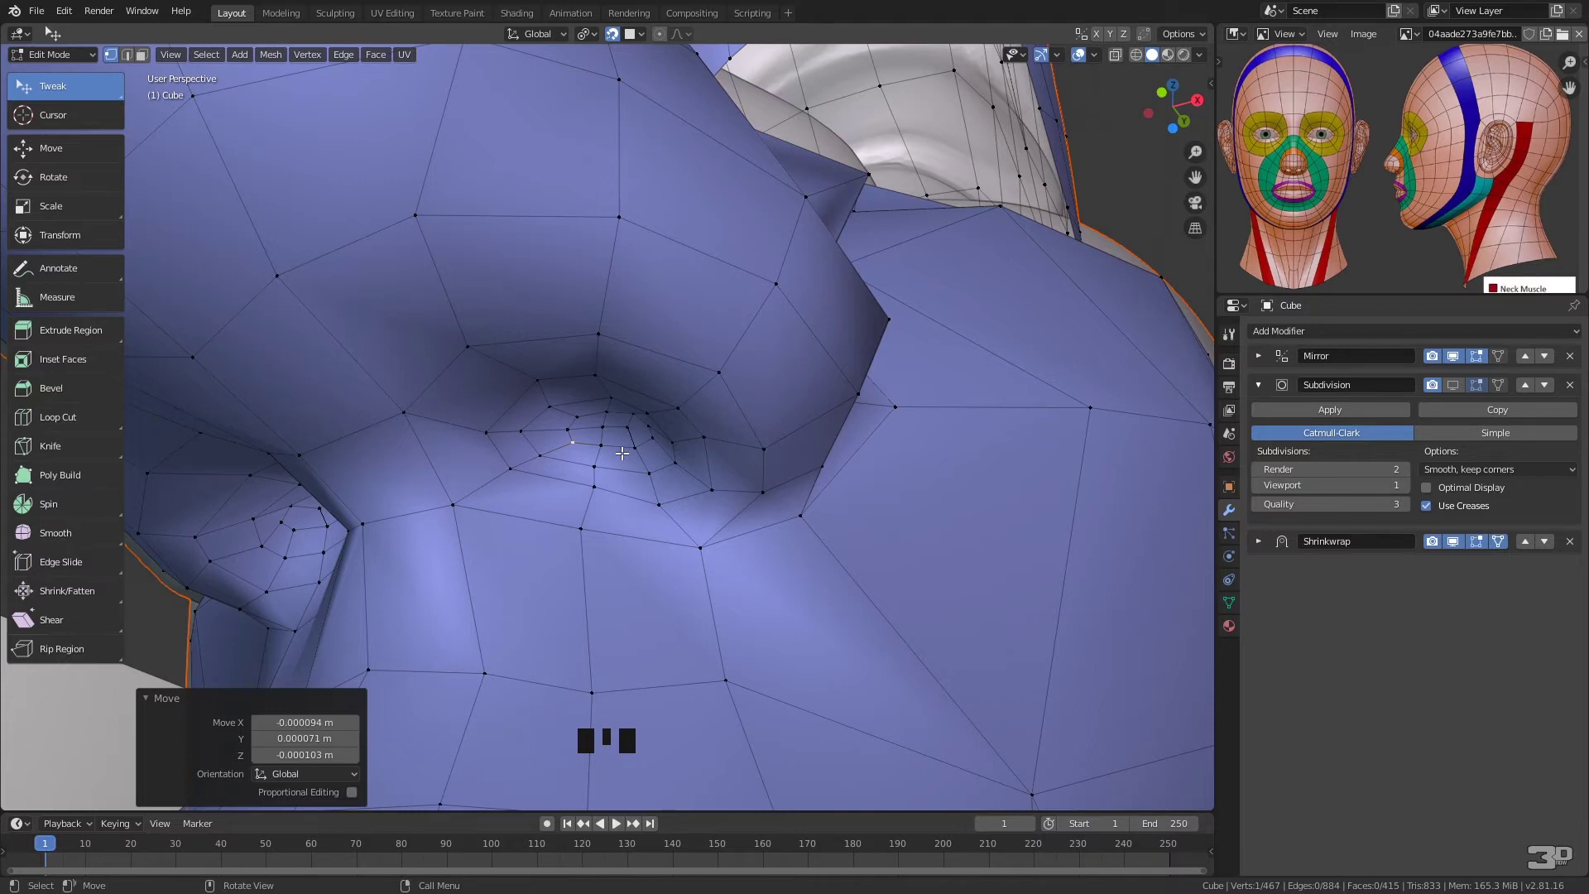
scroll(622, 453, "down", 2)
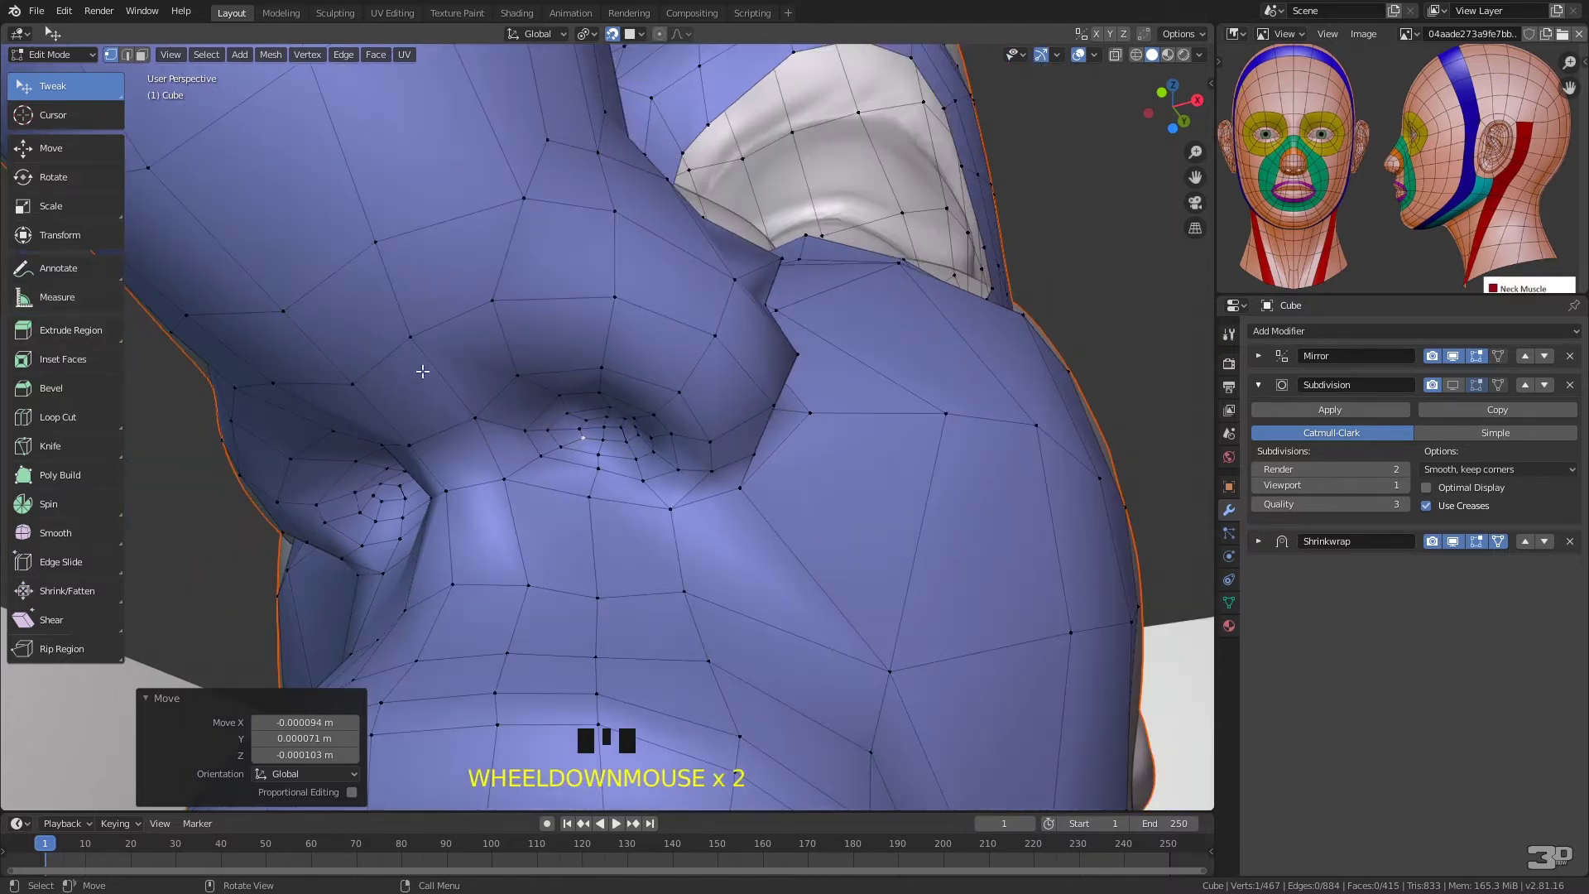
key("k")
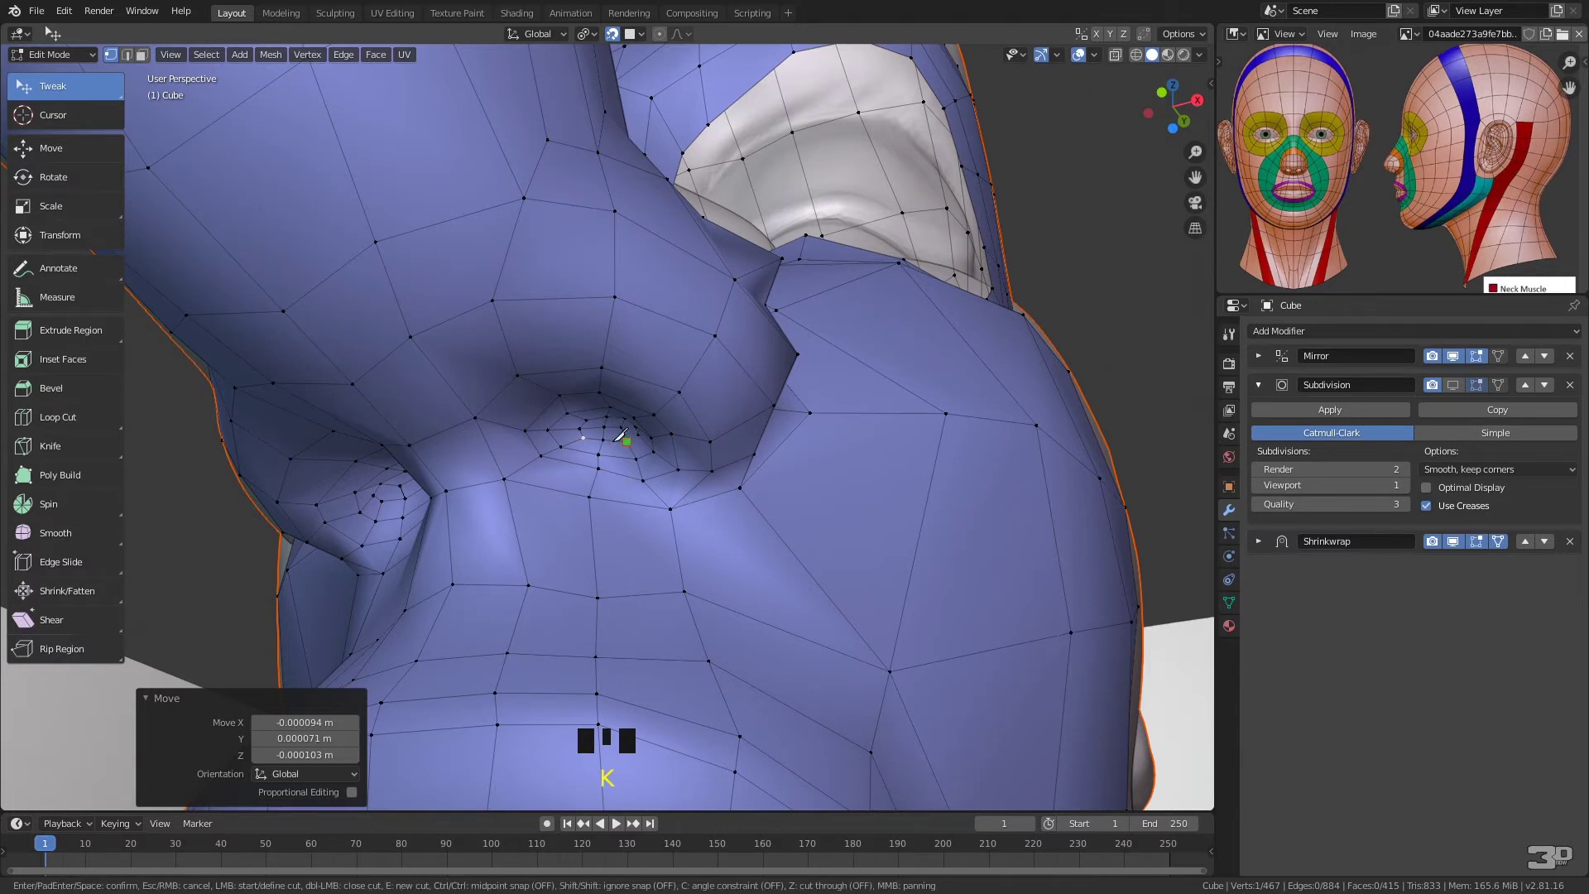
left_click(613, 439)
left_click(654, 657)
scroll(667, 716, "down", 3)
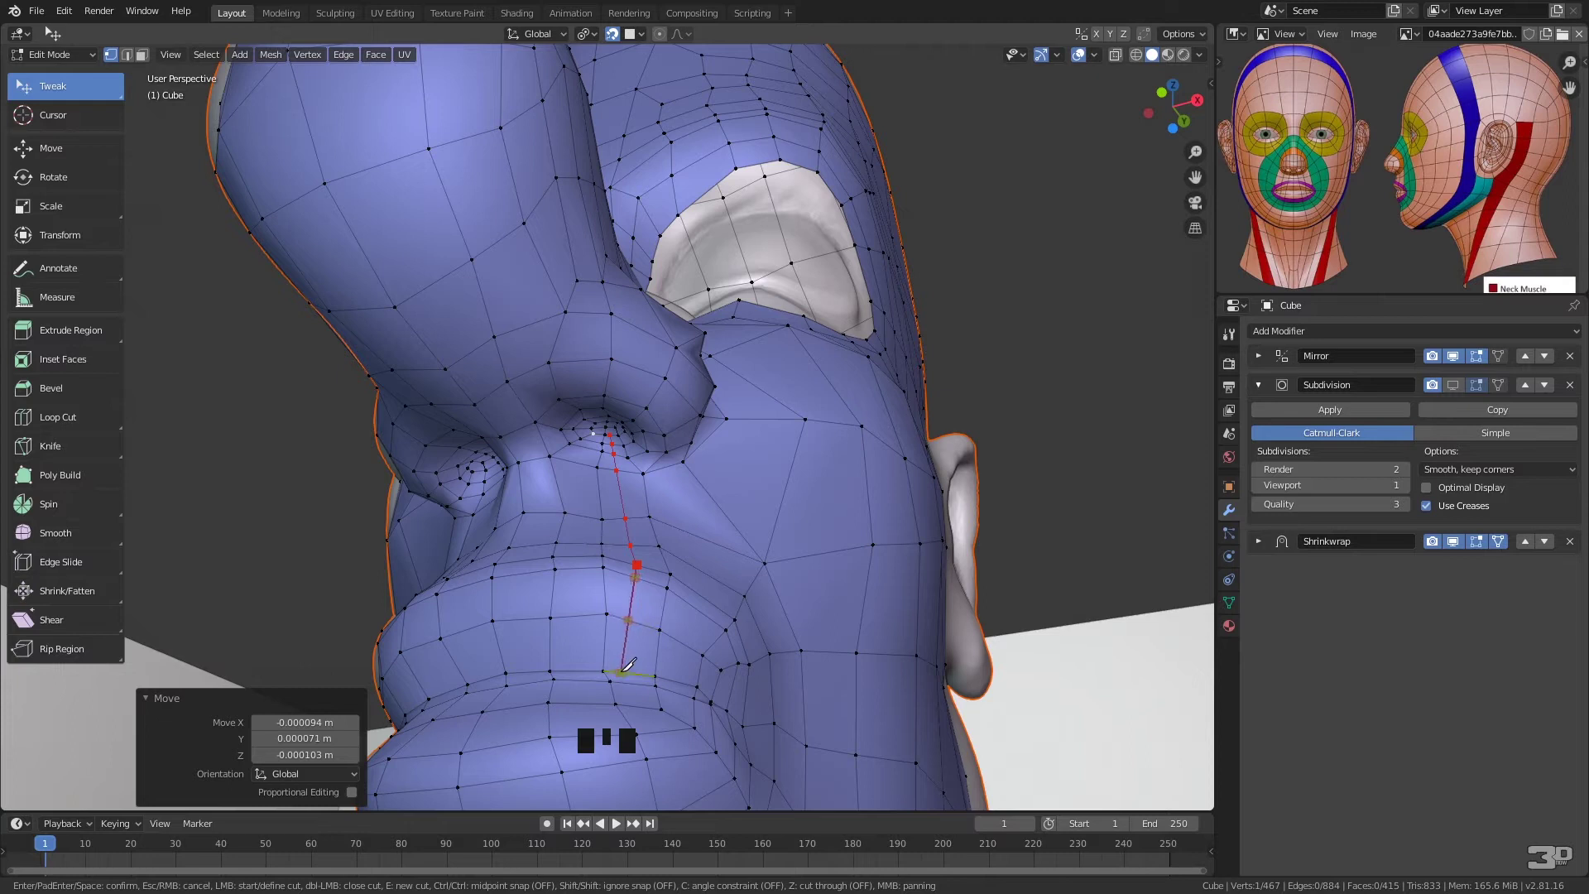
right_click(628, 654)
scroll(626, 448, "up", 6)
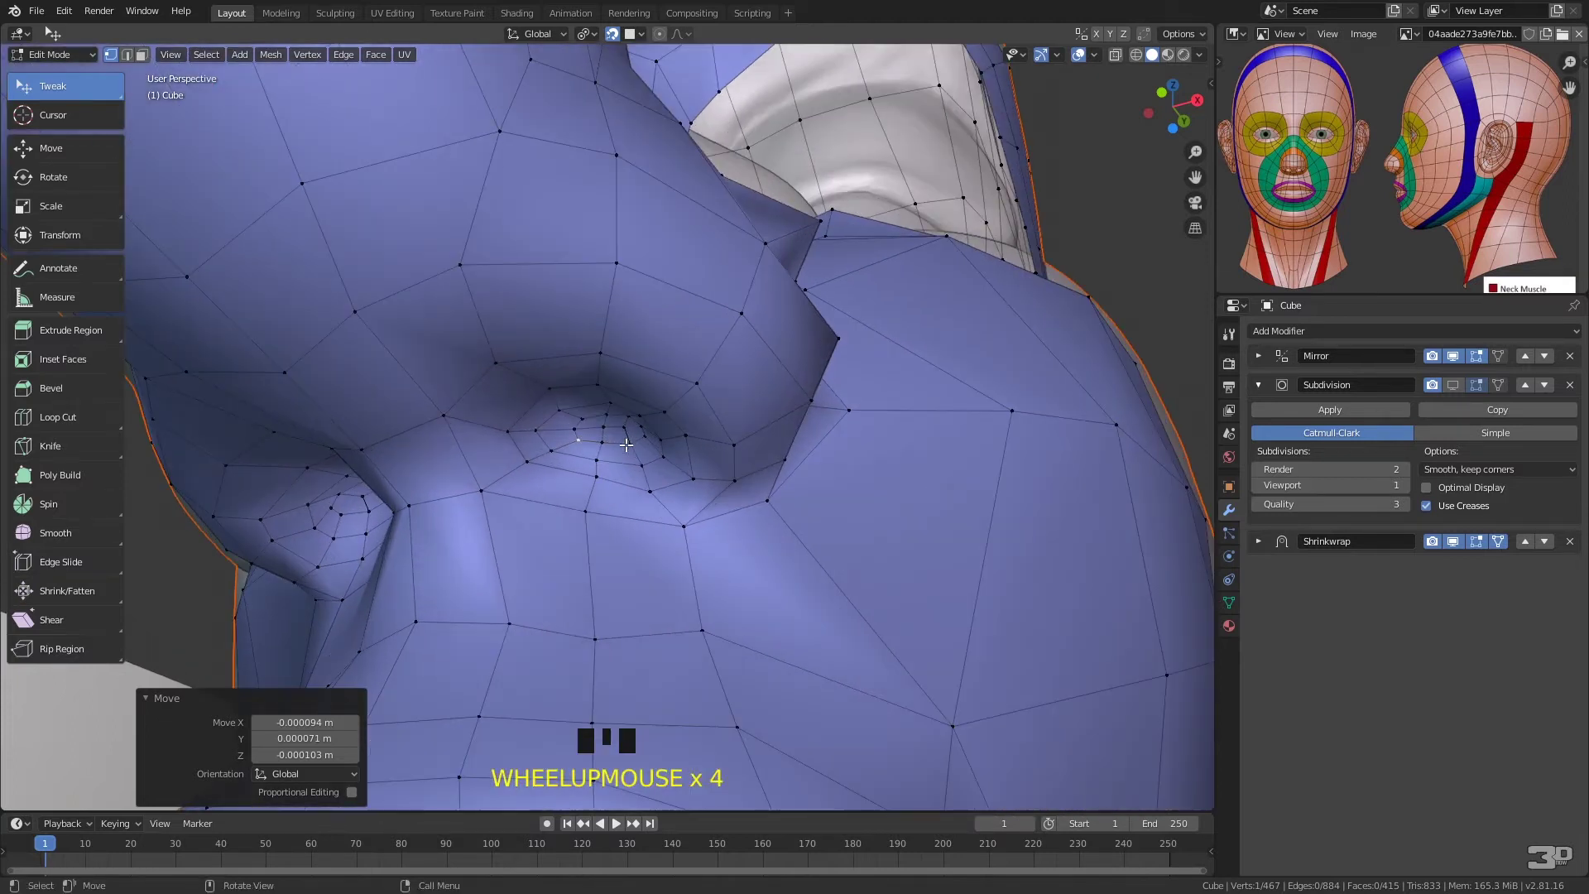
middle_click_drag(626, 443, 655, 418)
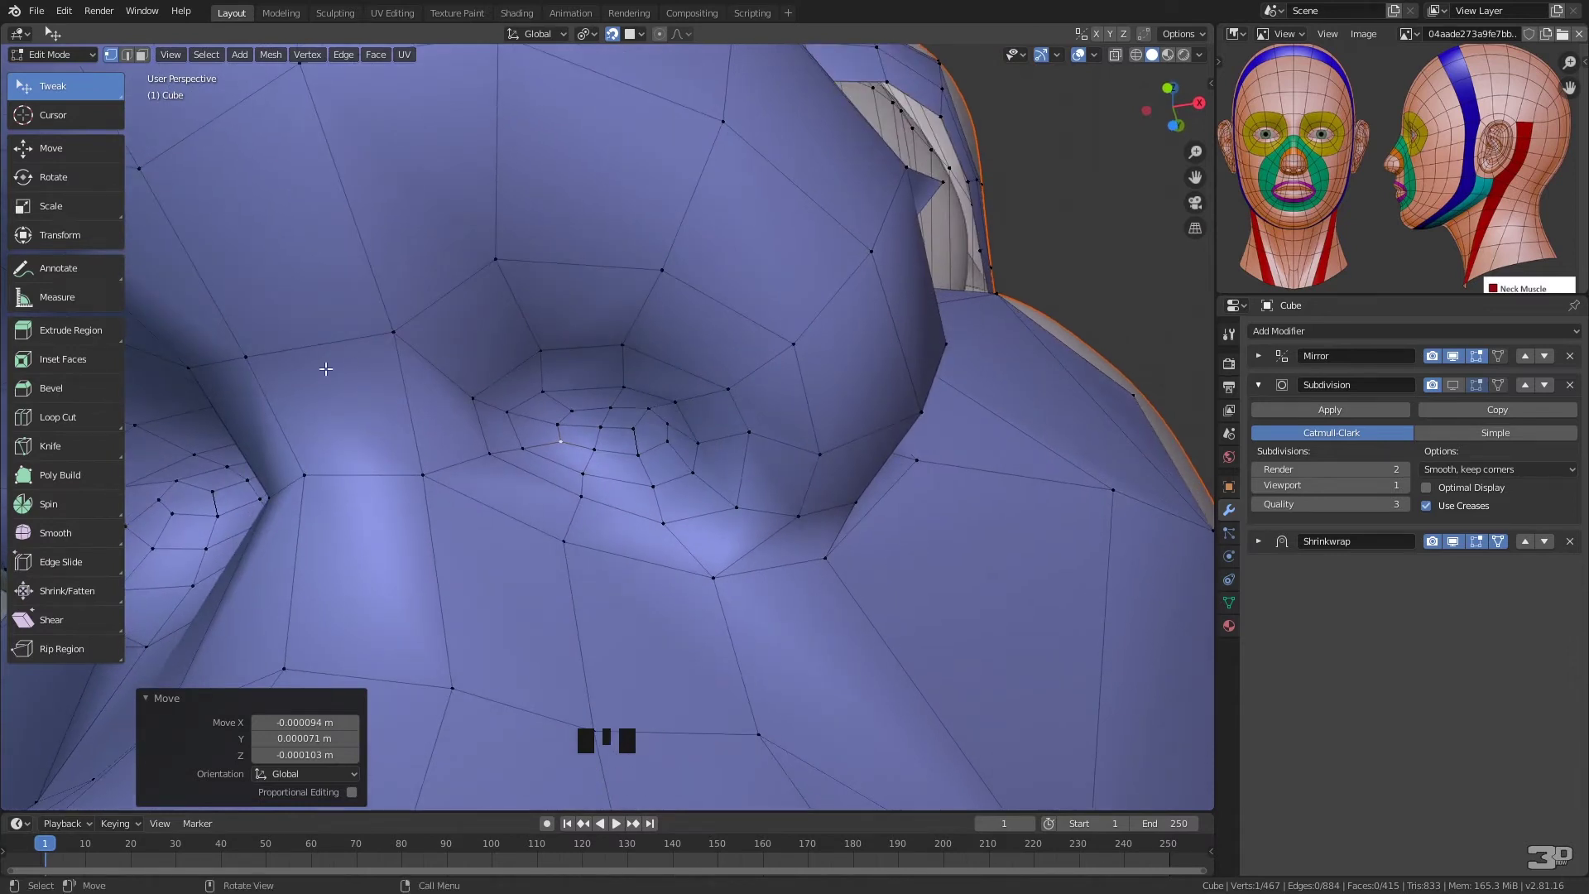
key("k")
left_click(284, 414)
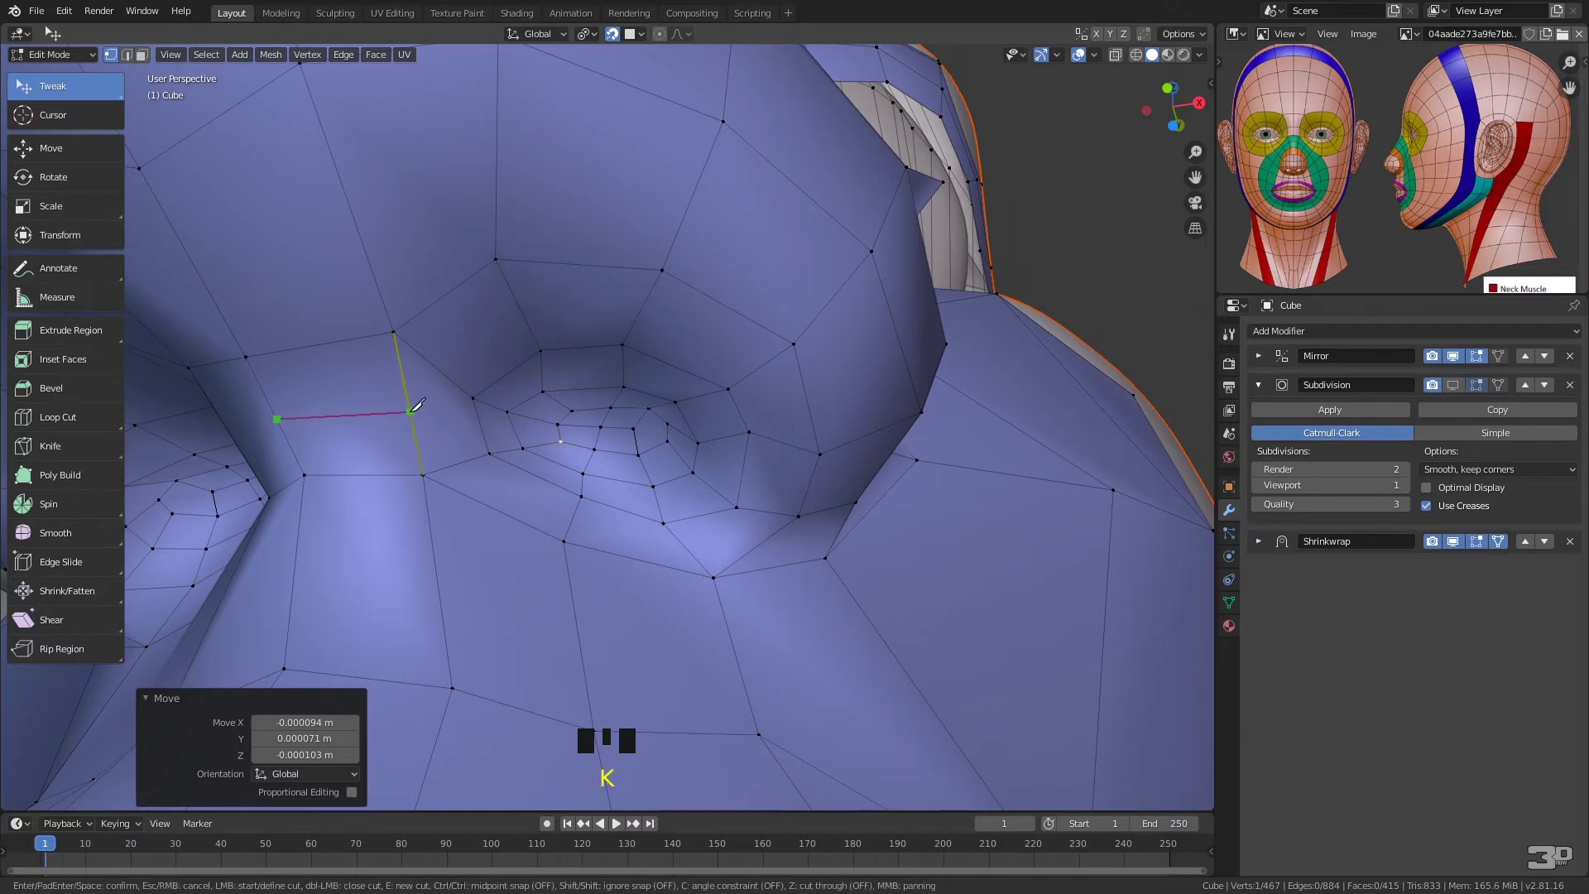
left_click(281, 426)
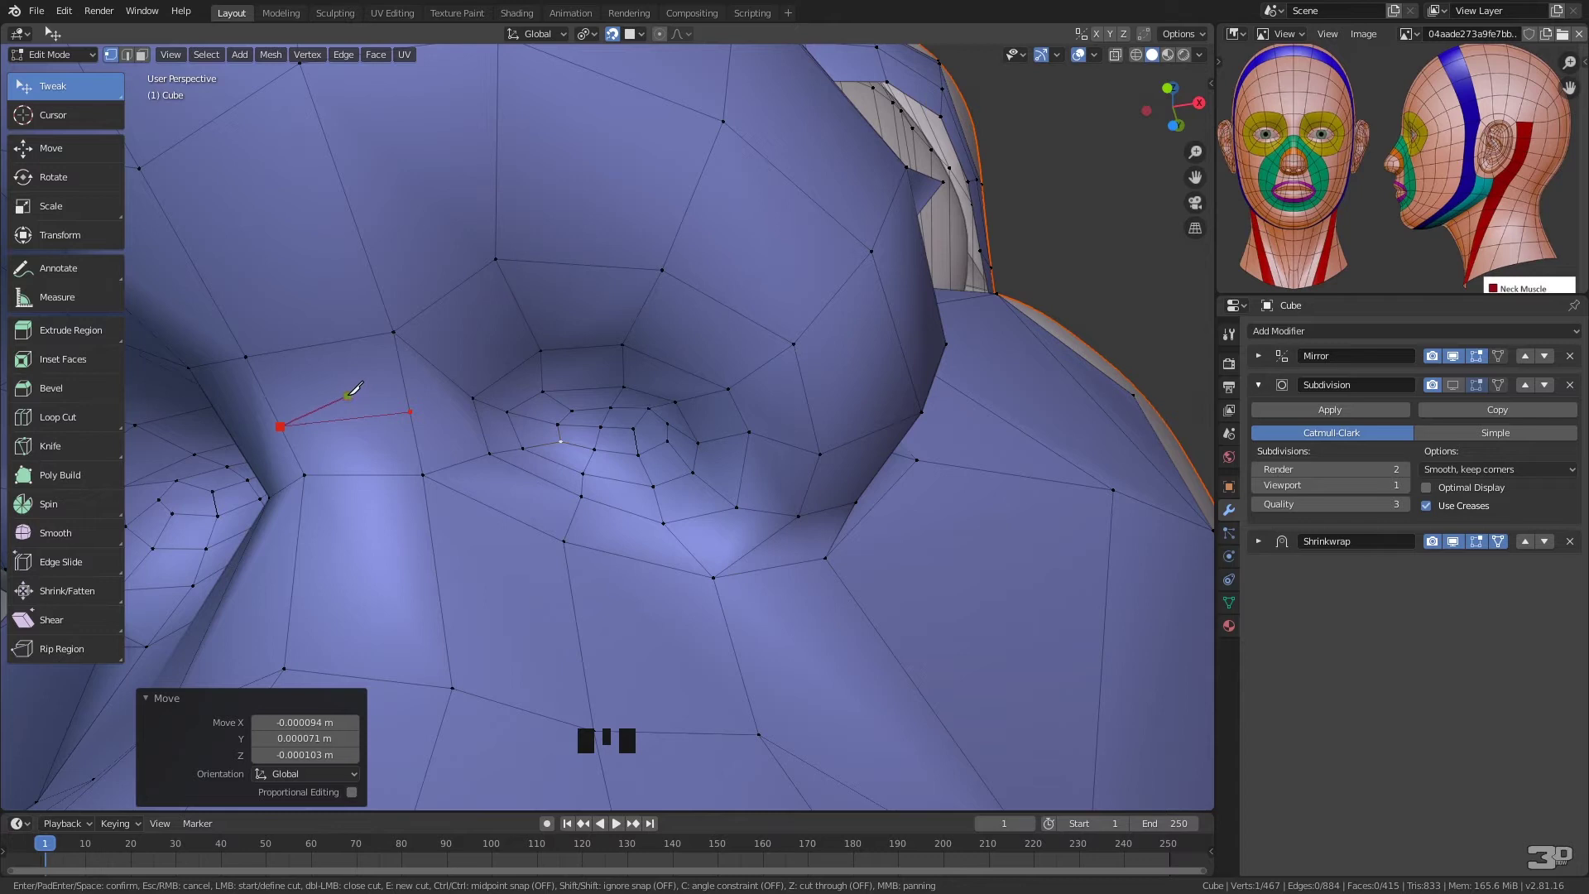
left_click(419, 413)
key("Escape")
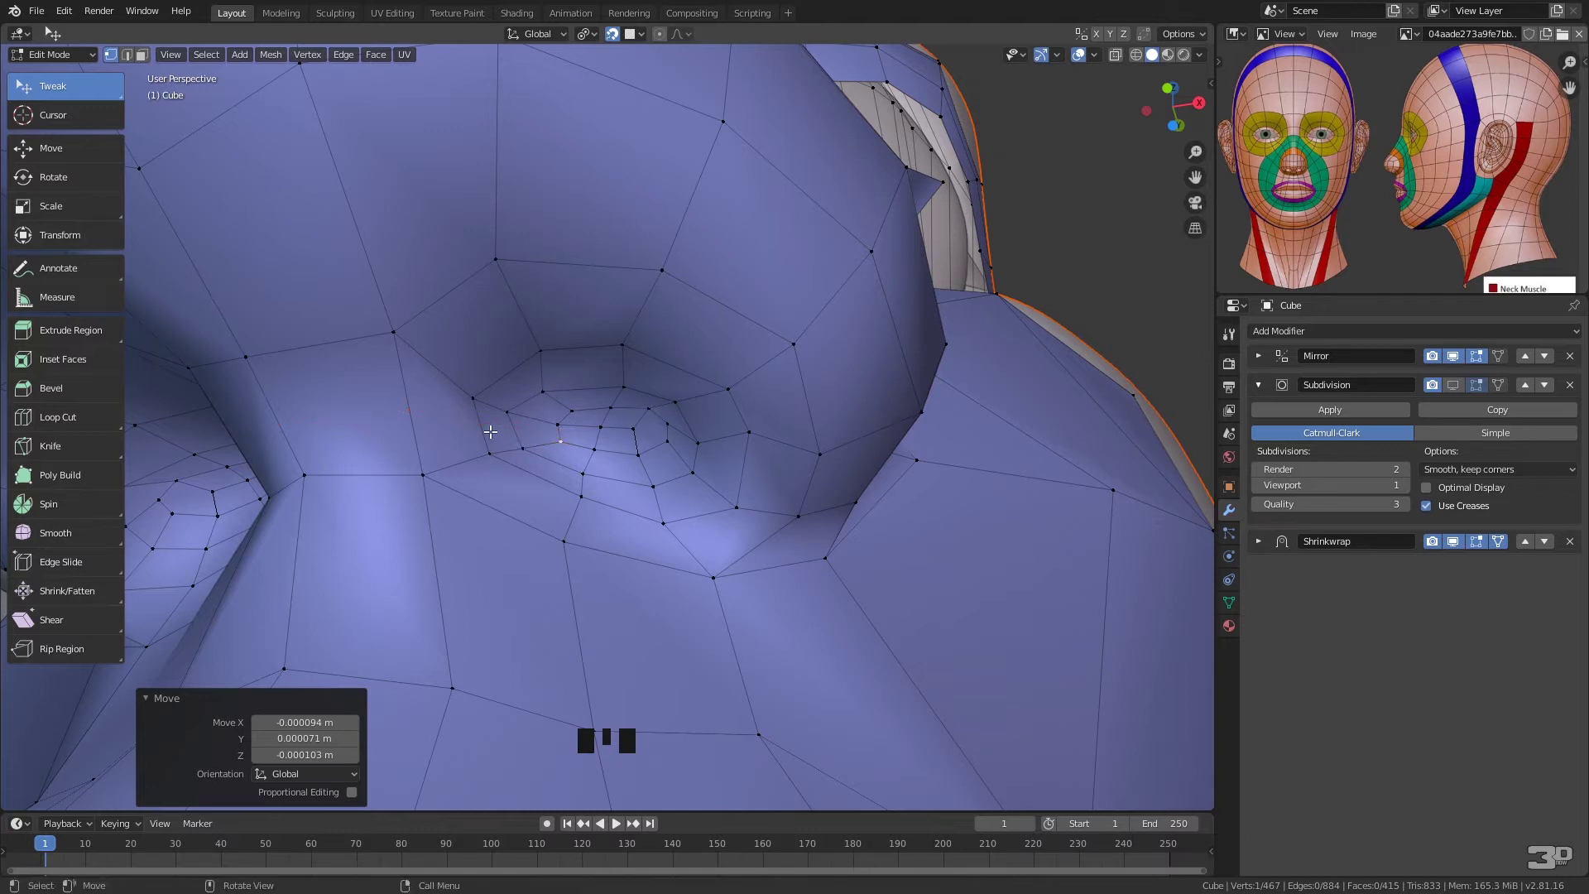
key("e")
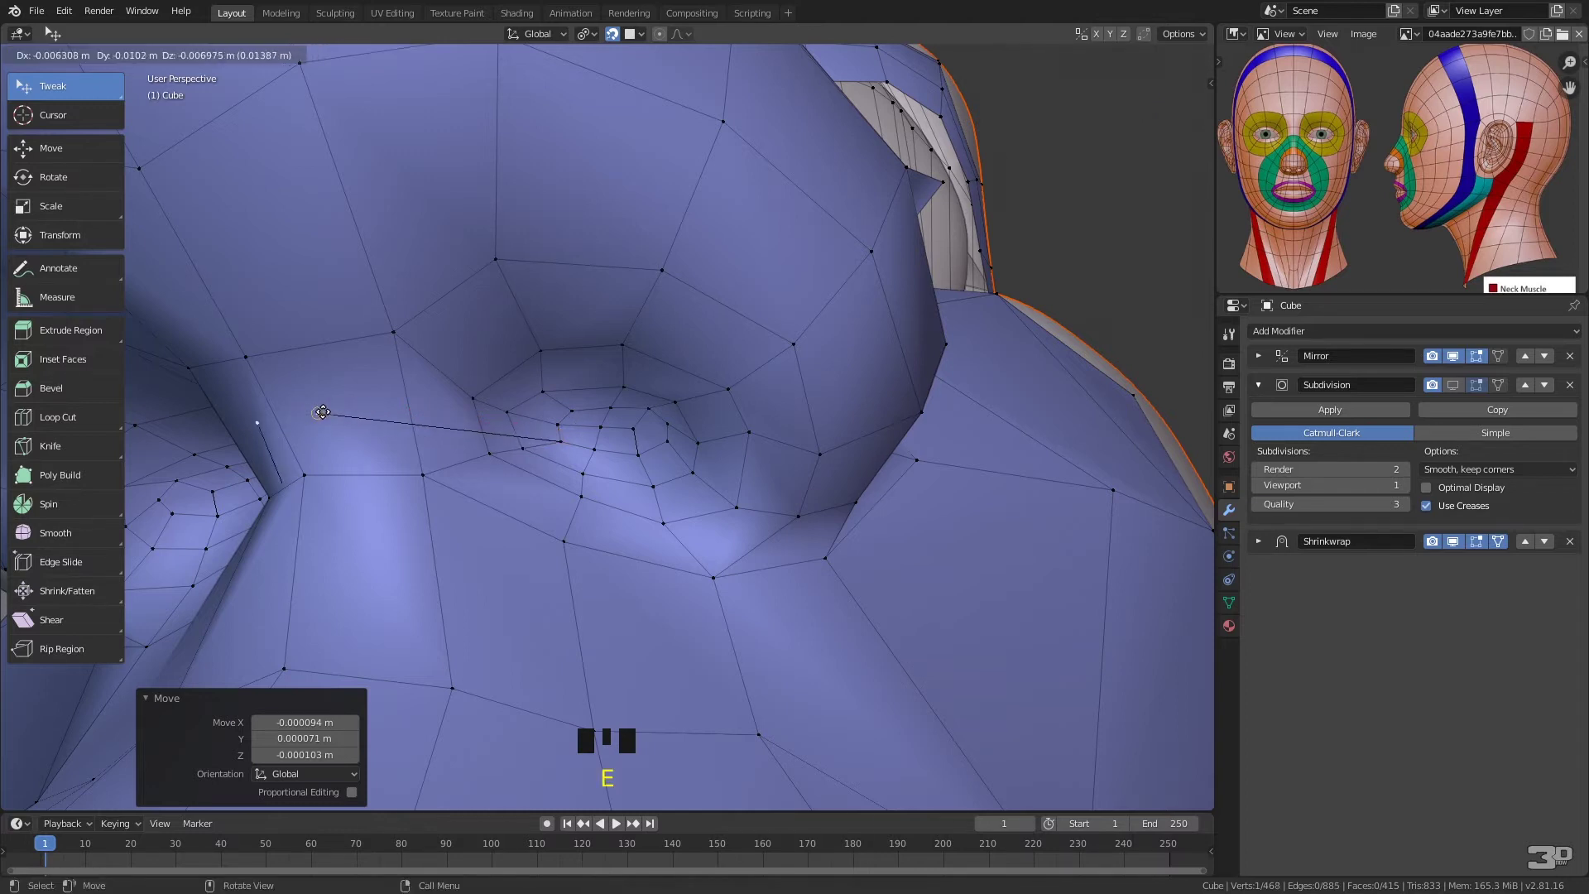
right_click(409, 406)
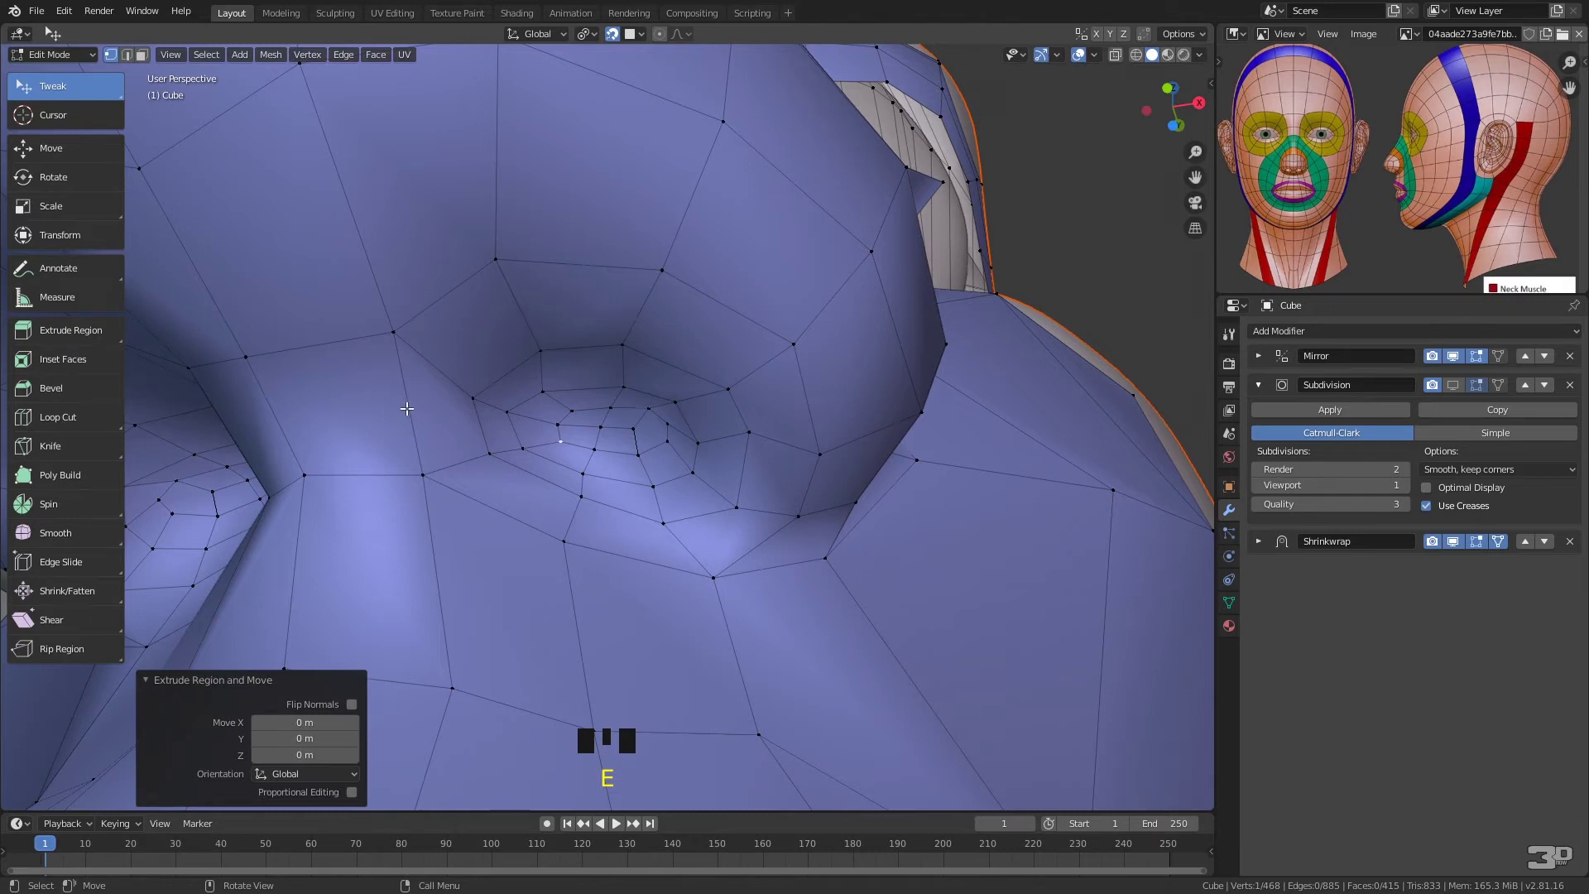
key("x")
left_click(389, 373)
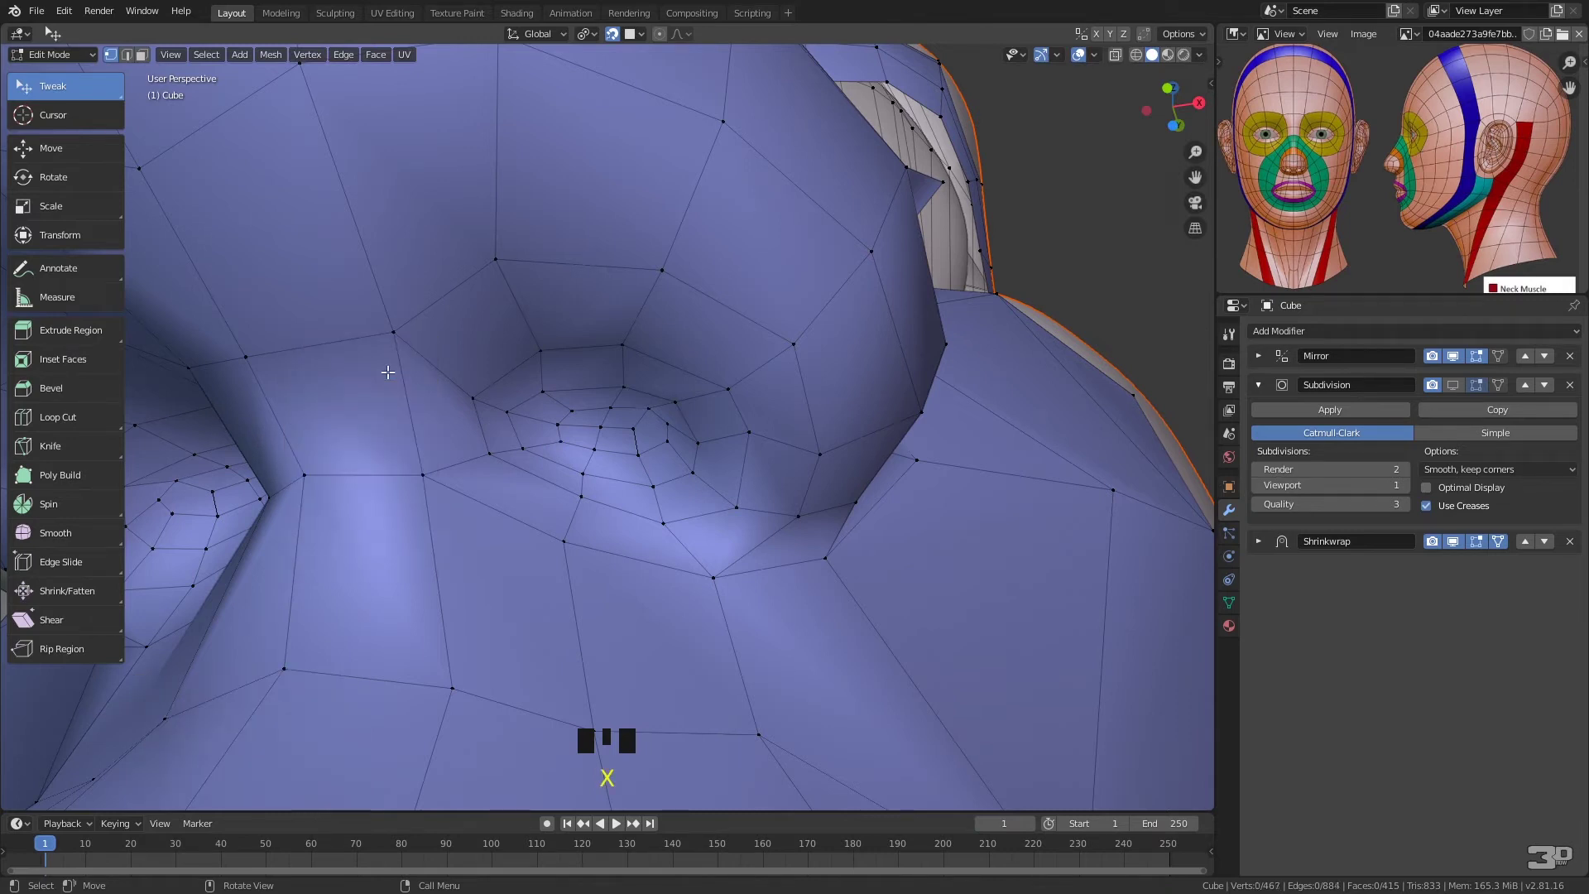
- Knife-cut across the strip between the nostrils to the nostril's inner side, and space out the vertices where the cut ends
key("k")
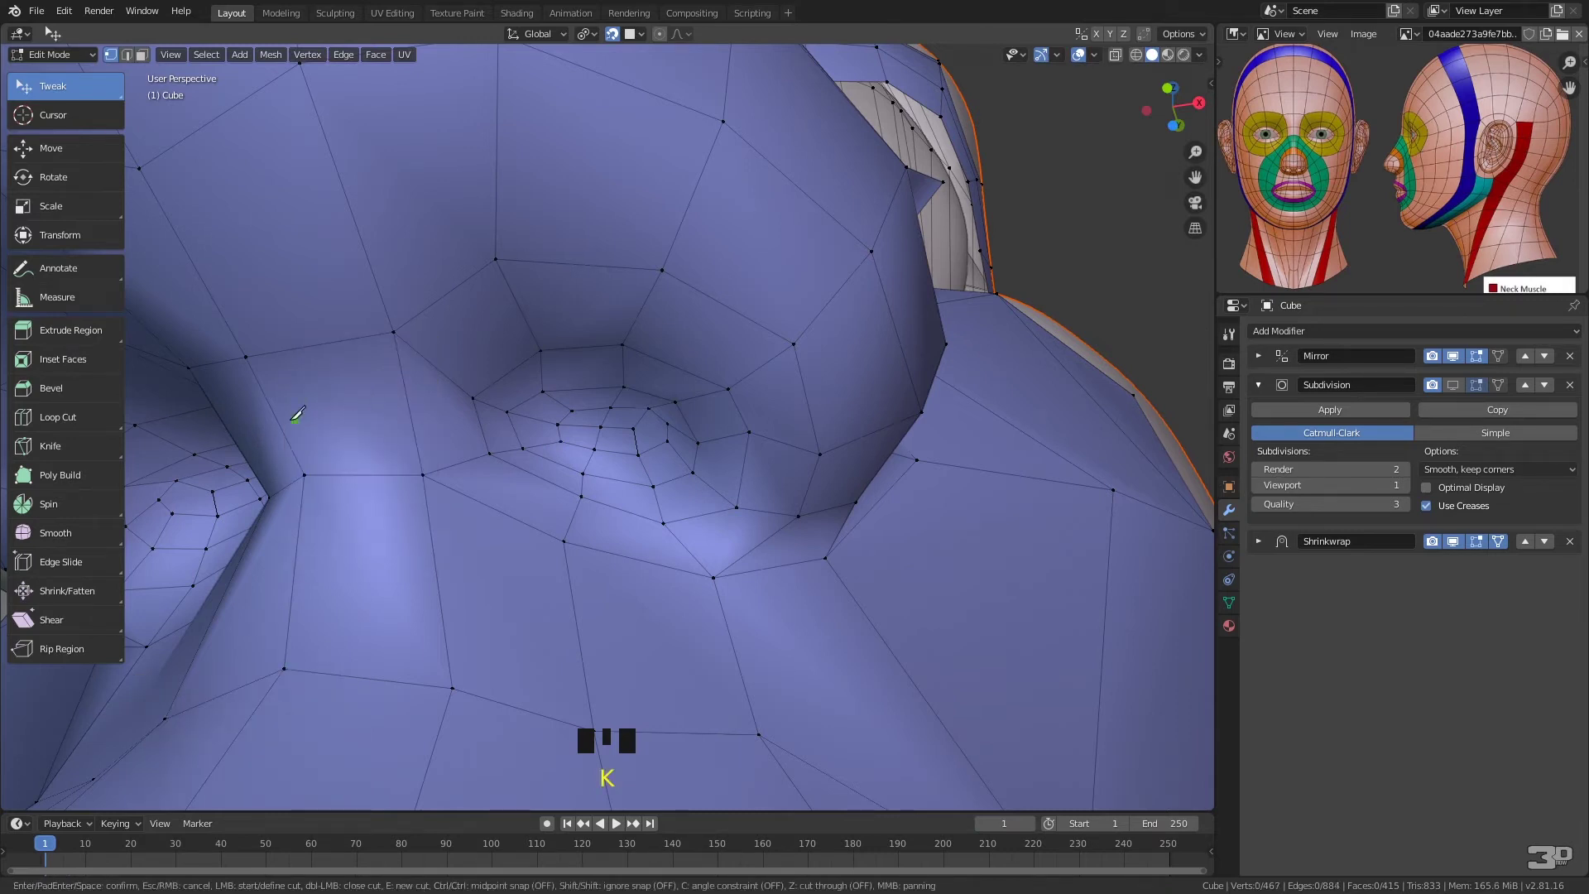
left_click(281, 427)
left_click(412, 416)
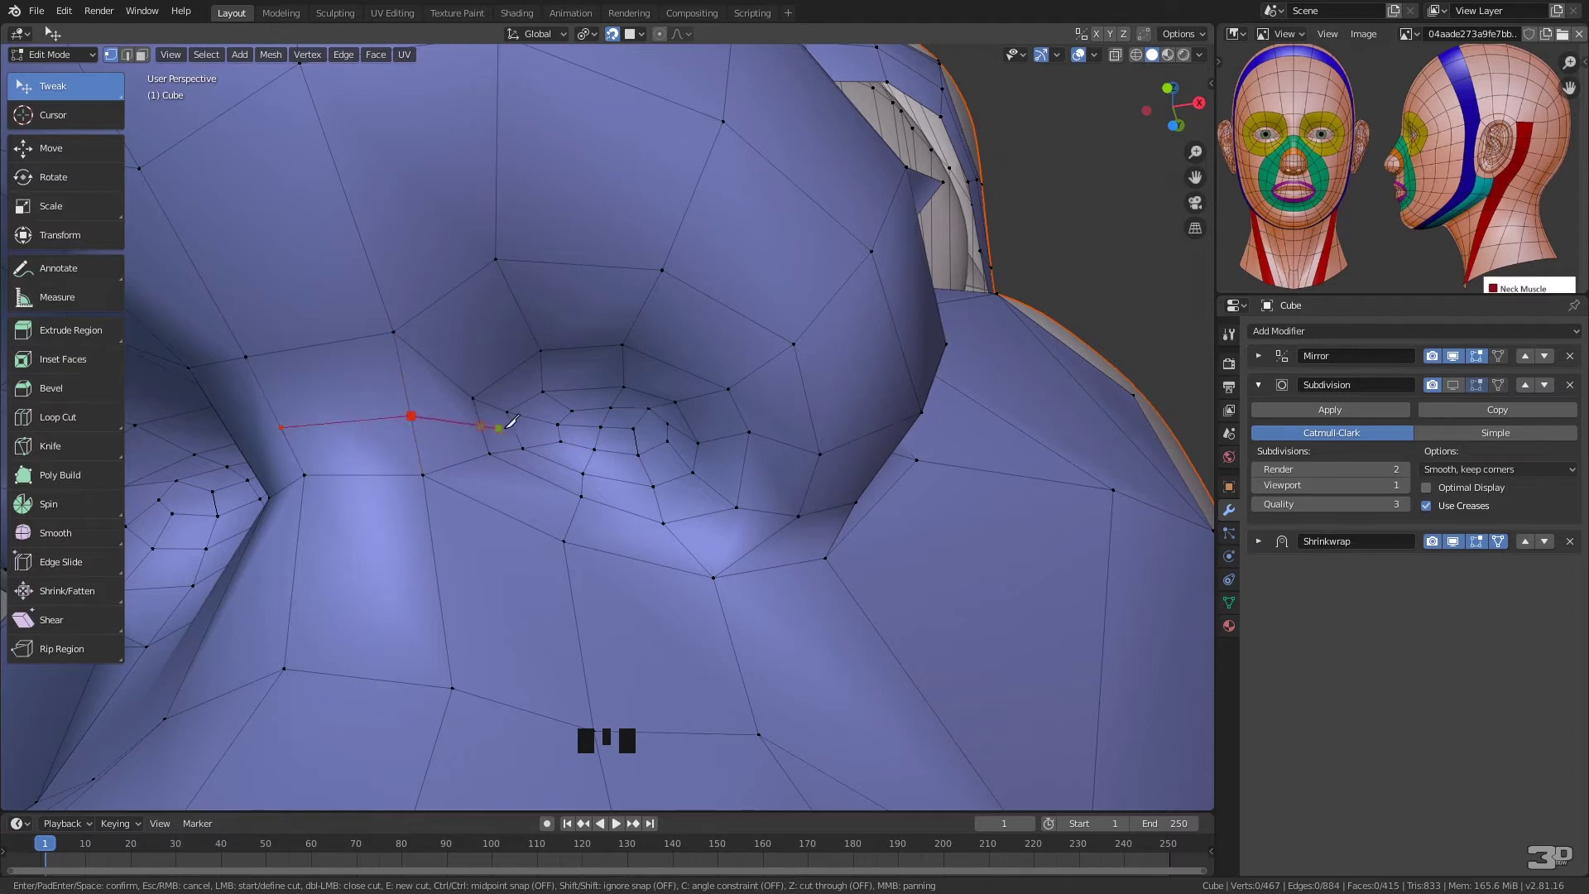
left_click(560, 431)
key("Return")
scroll(577, 436, "up", 4)
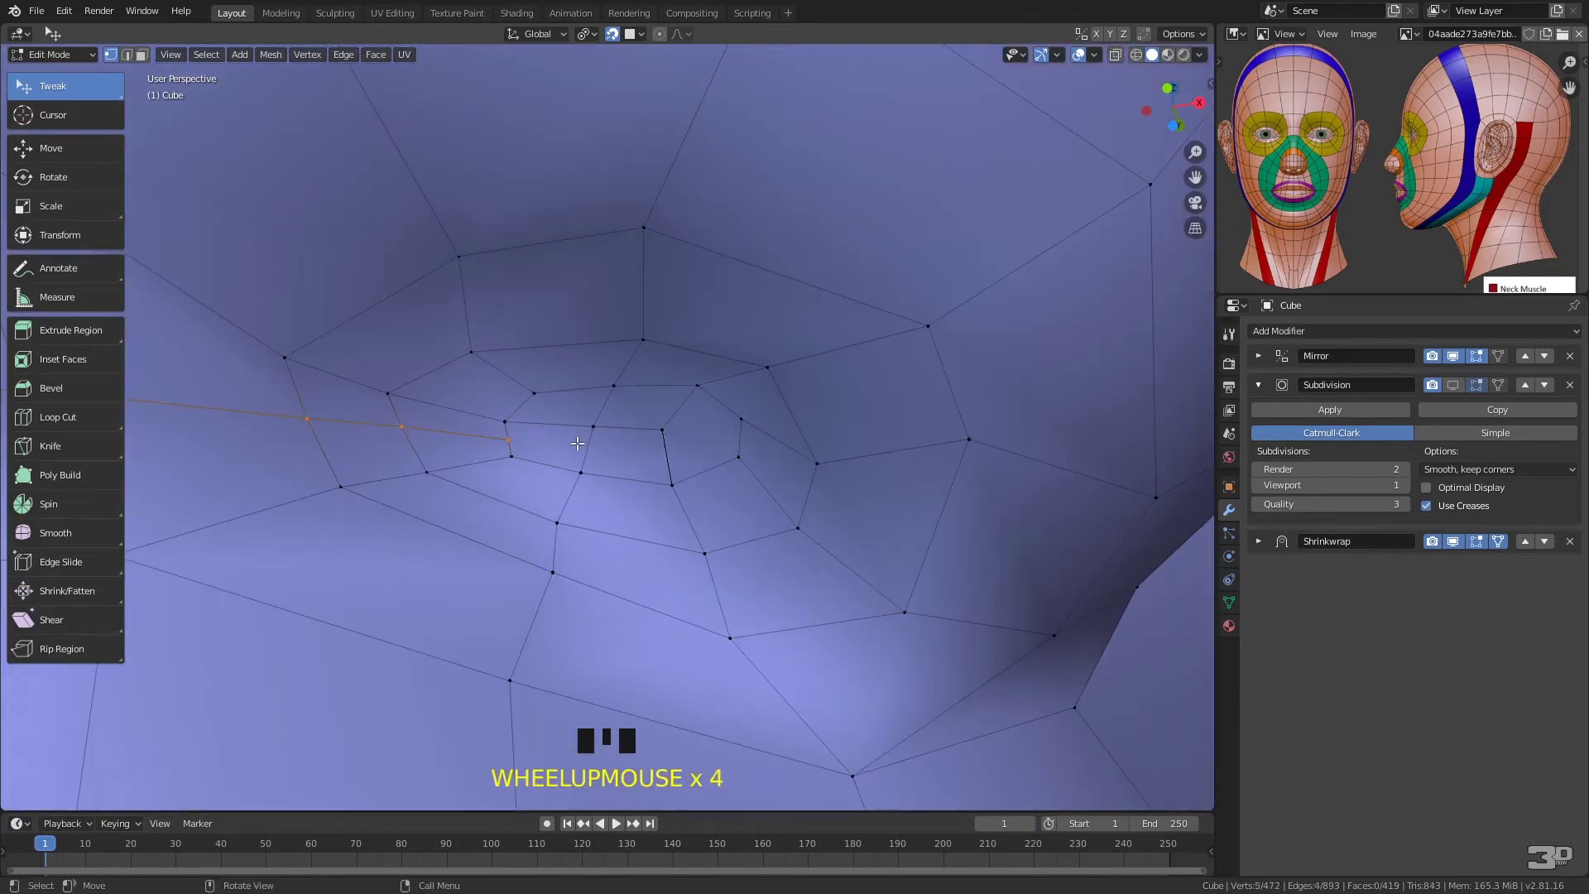
mouse_move(502, 421)
left_mouse_down()
mouse_move(487, 411)
mouse_move(531, 462)
mouse_move(486, 447)
left_mouse_up()
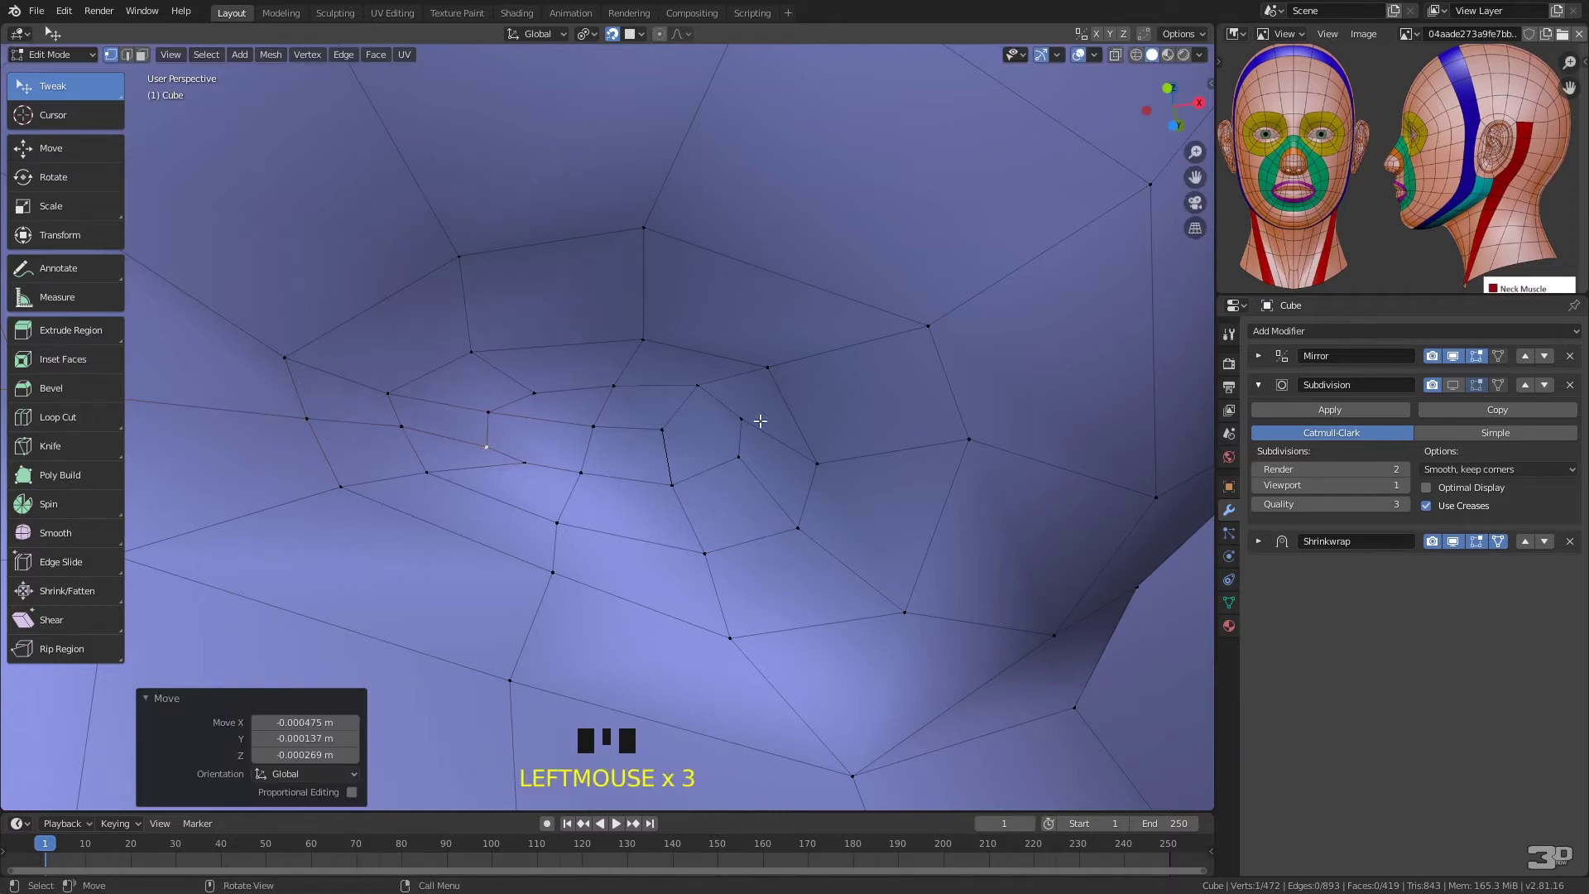
- Delete the two central vertices inside the nostril, leaving its innermost rim open
left_click(594, 424)
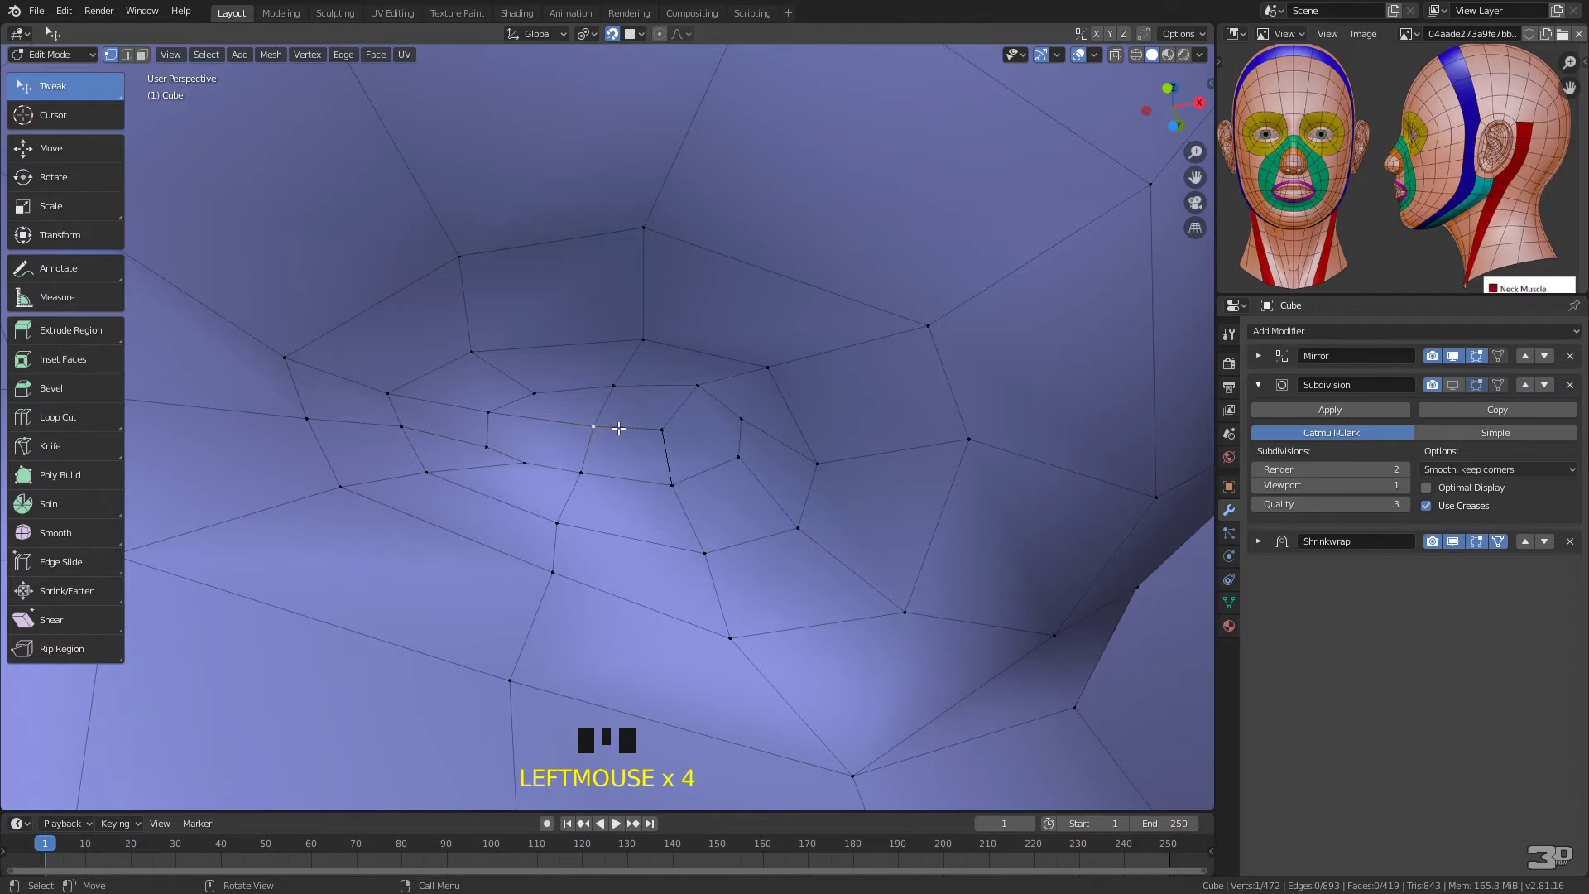
key("x")
left_click(575, 428)
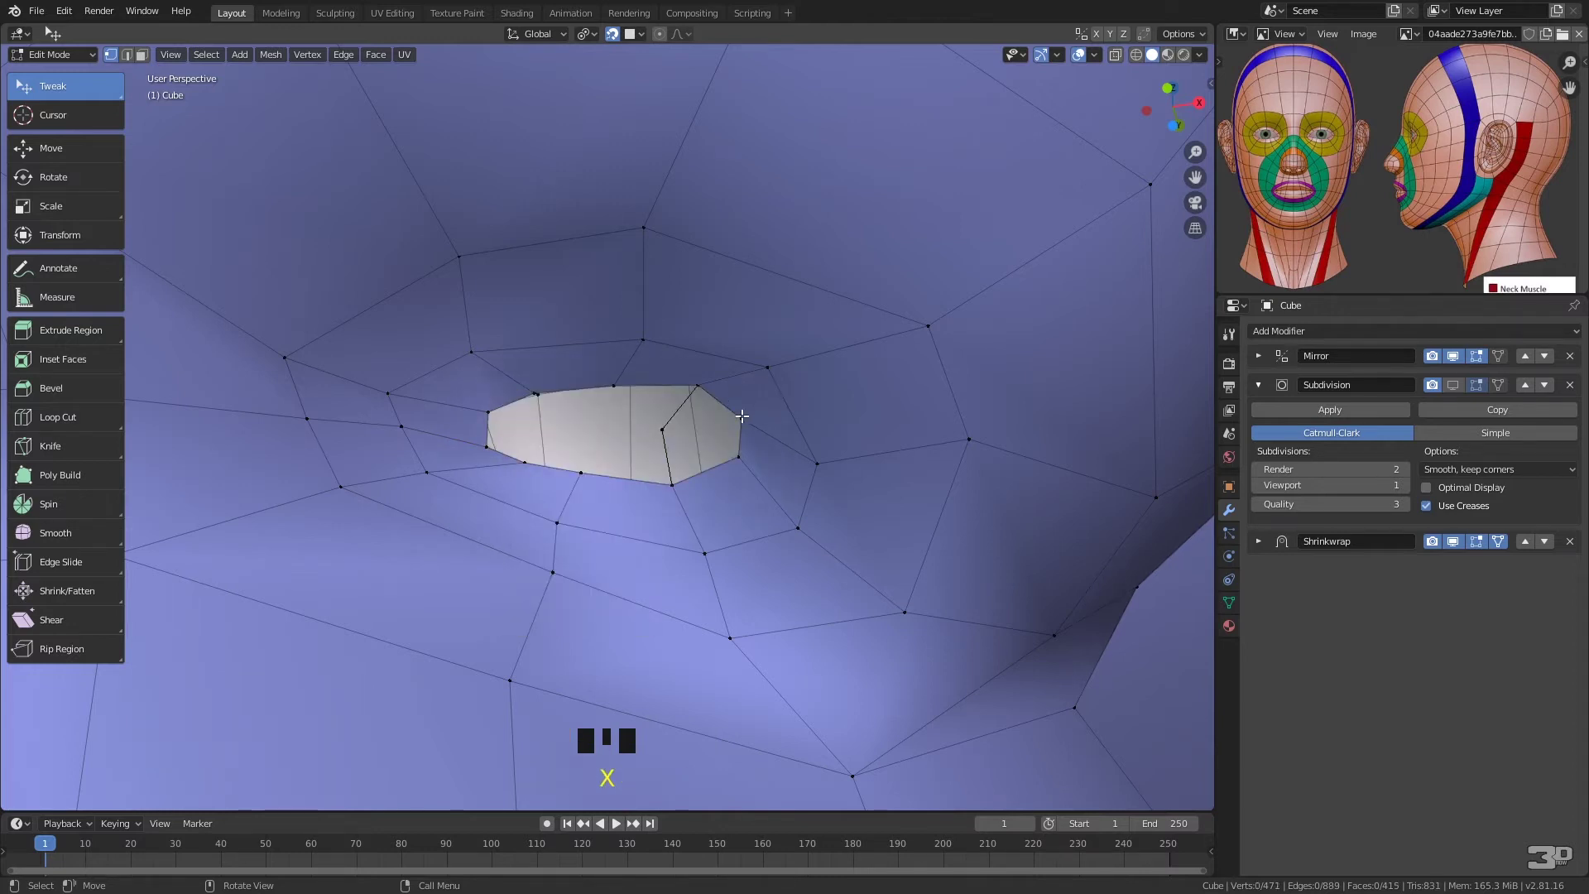
middle_click_drag(567, 365, 569, 344)
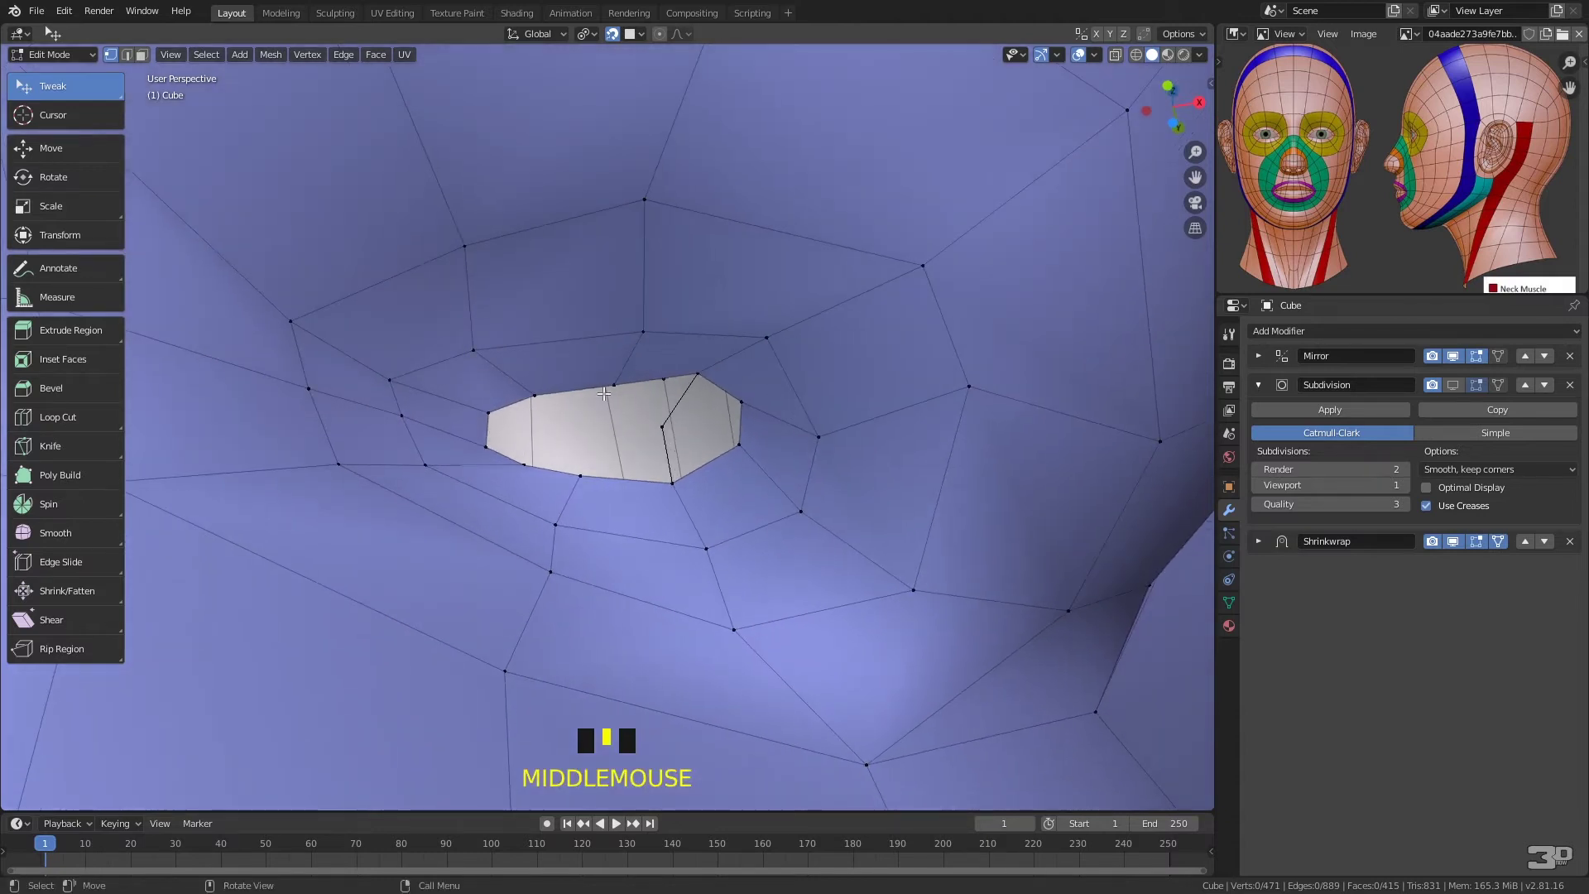
mouse_move(749, 369)
middle_mouse_down()
mouse_move(741, 344)
mouse_move(778, 334)
mouse_move(725, 380)
middle_mouse_up()
left_click(664, 429)
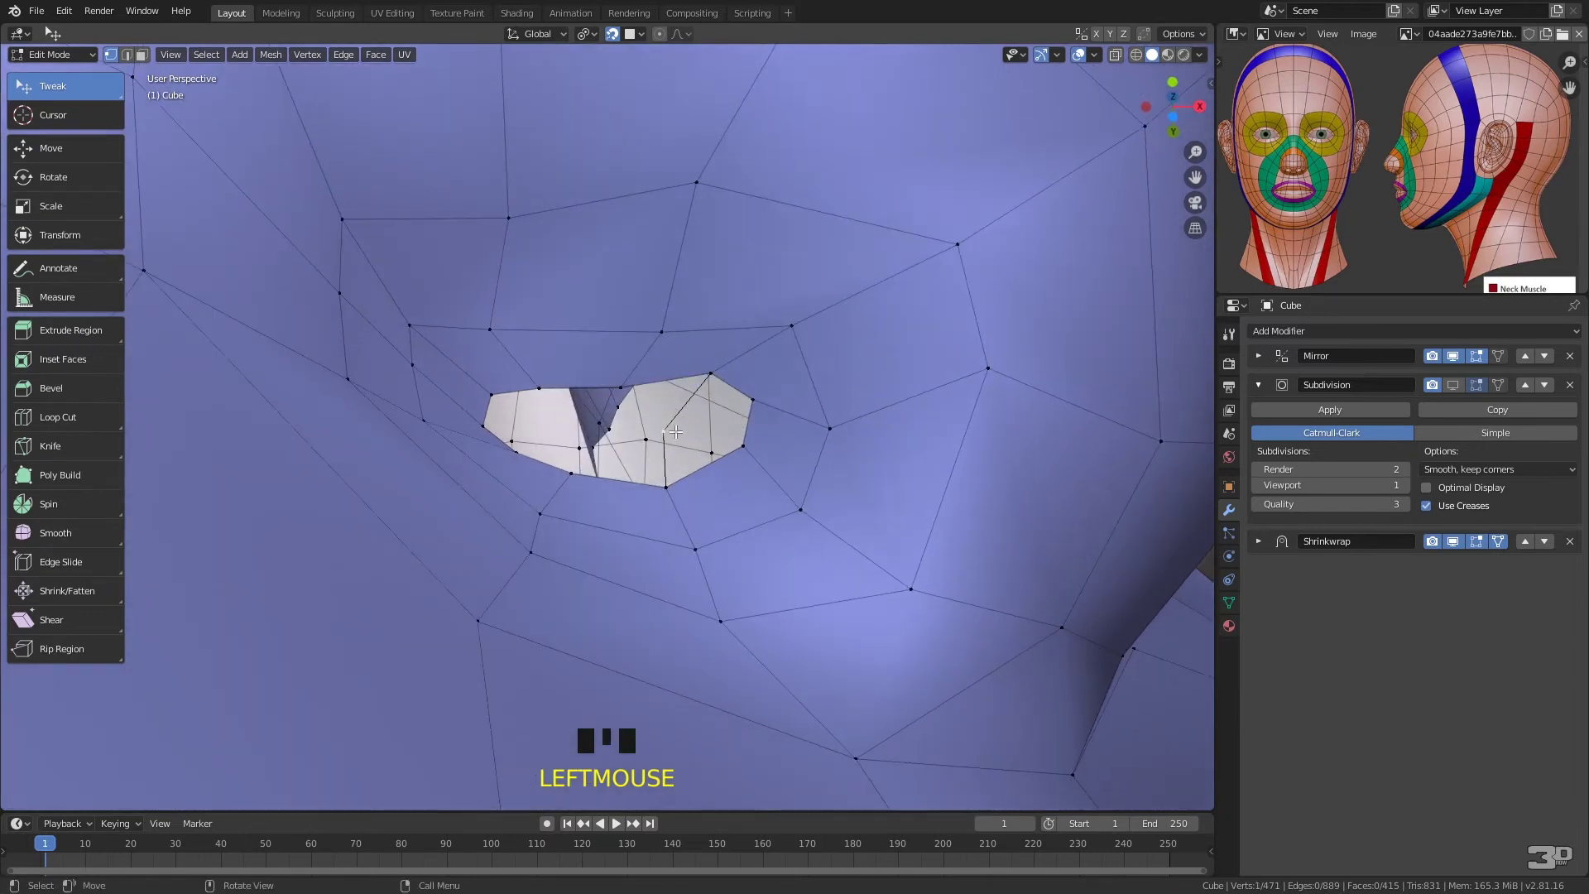
key("x")
left_click(643, 424)
- Shift an upper vertex of the nostril opening inward, and fill the opening with four successive faces starting from its inner-side edge
left_click_drag(714, 372, 694, 386)
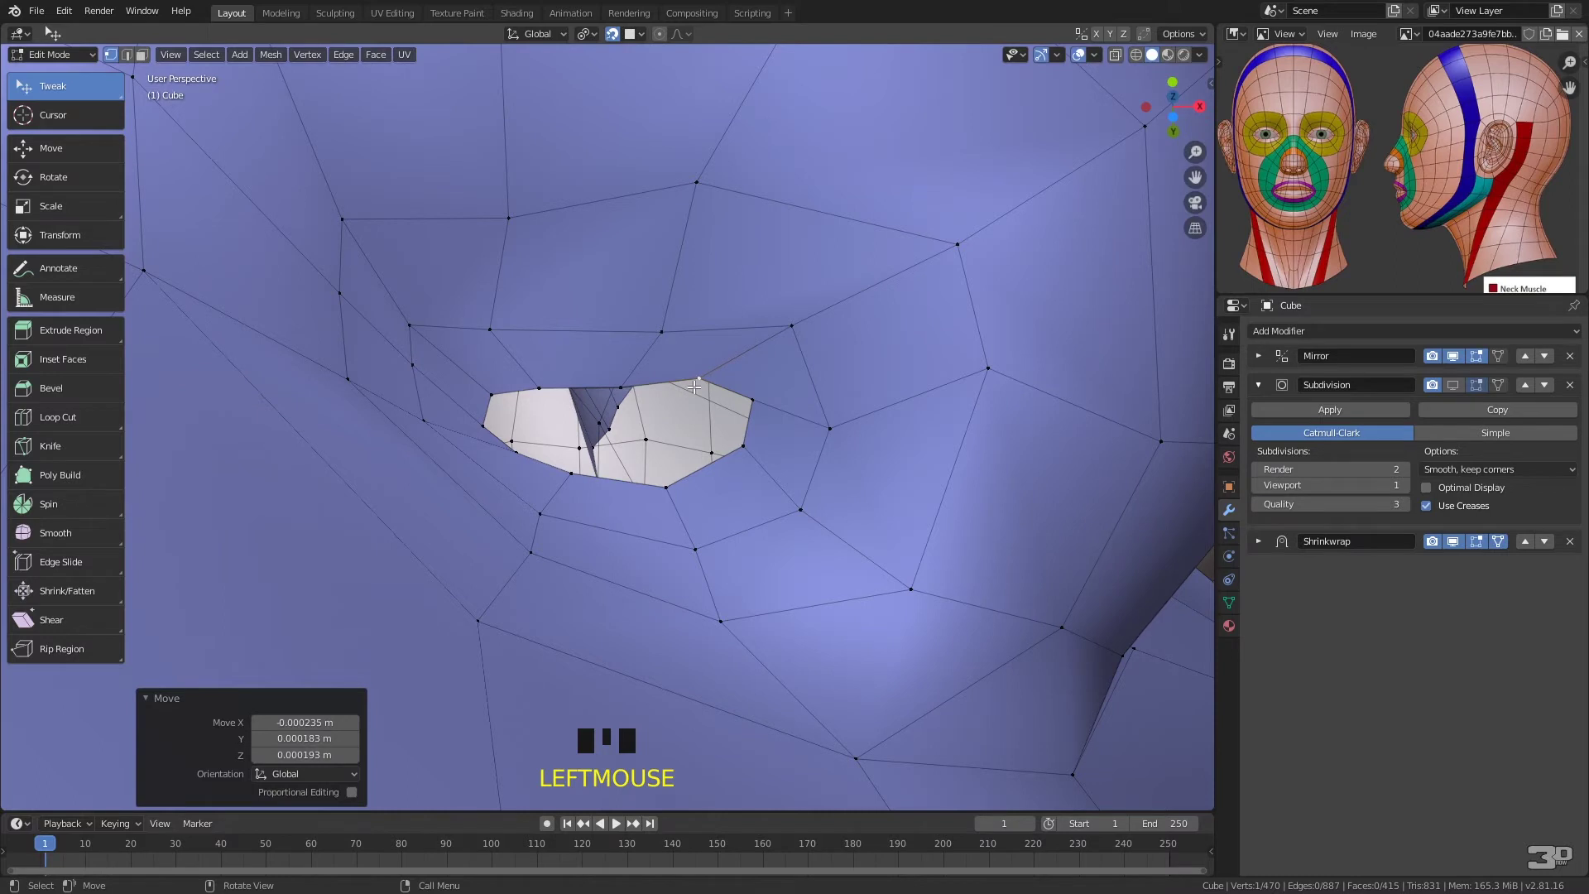
left_click(498, 396)
left_click(484, 425, "shift")
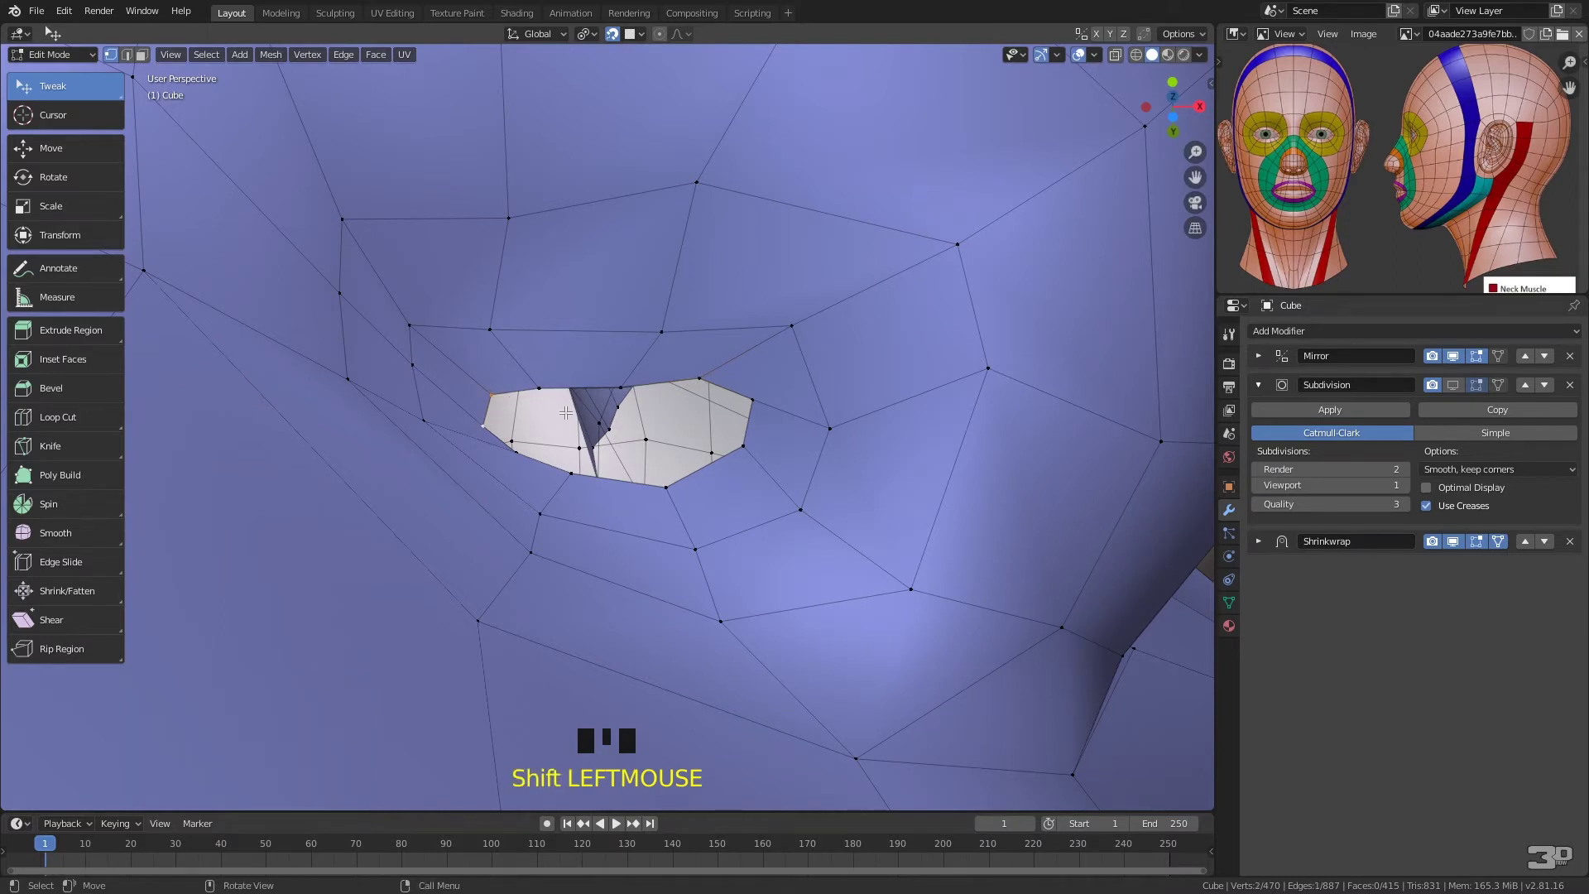
key("f")
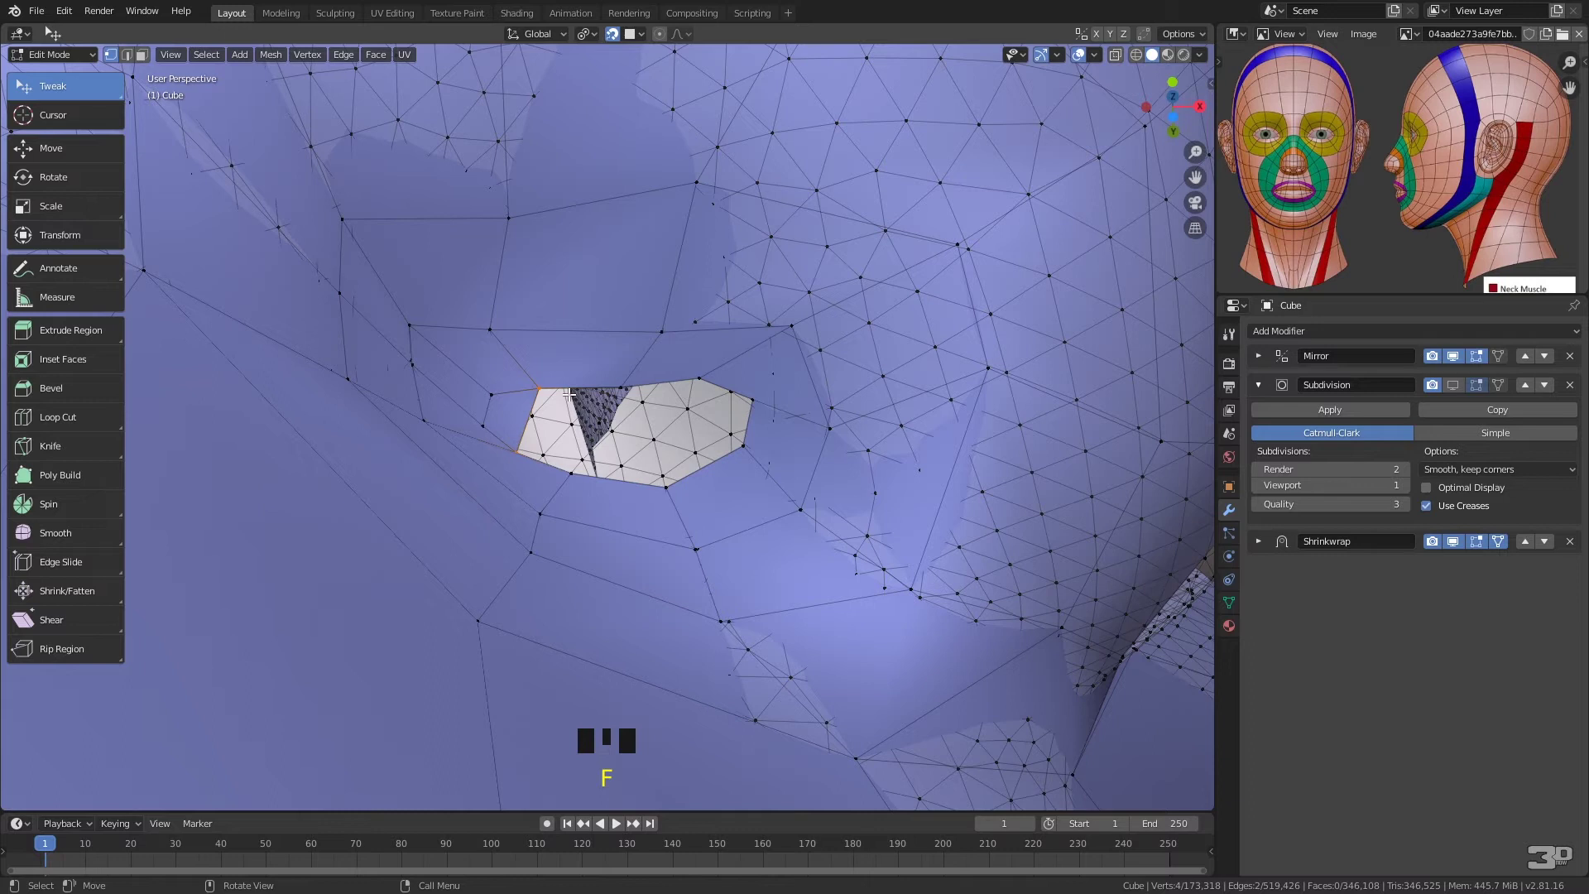
key("f")
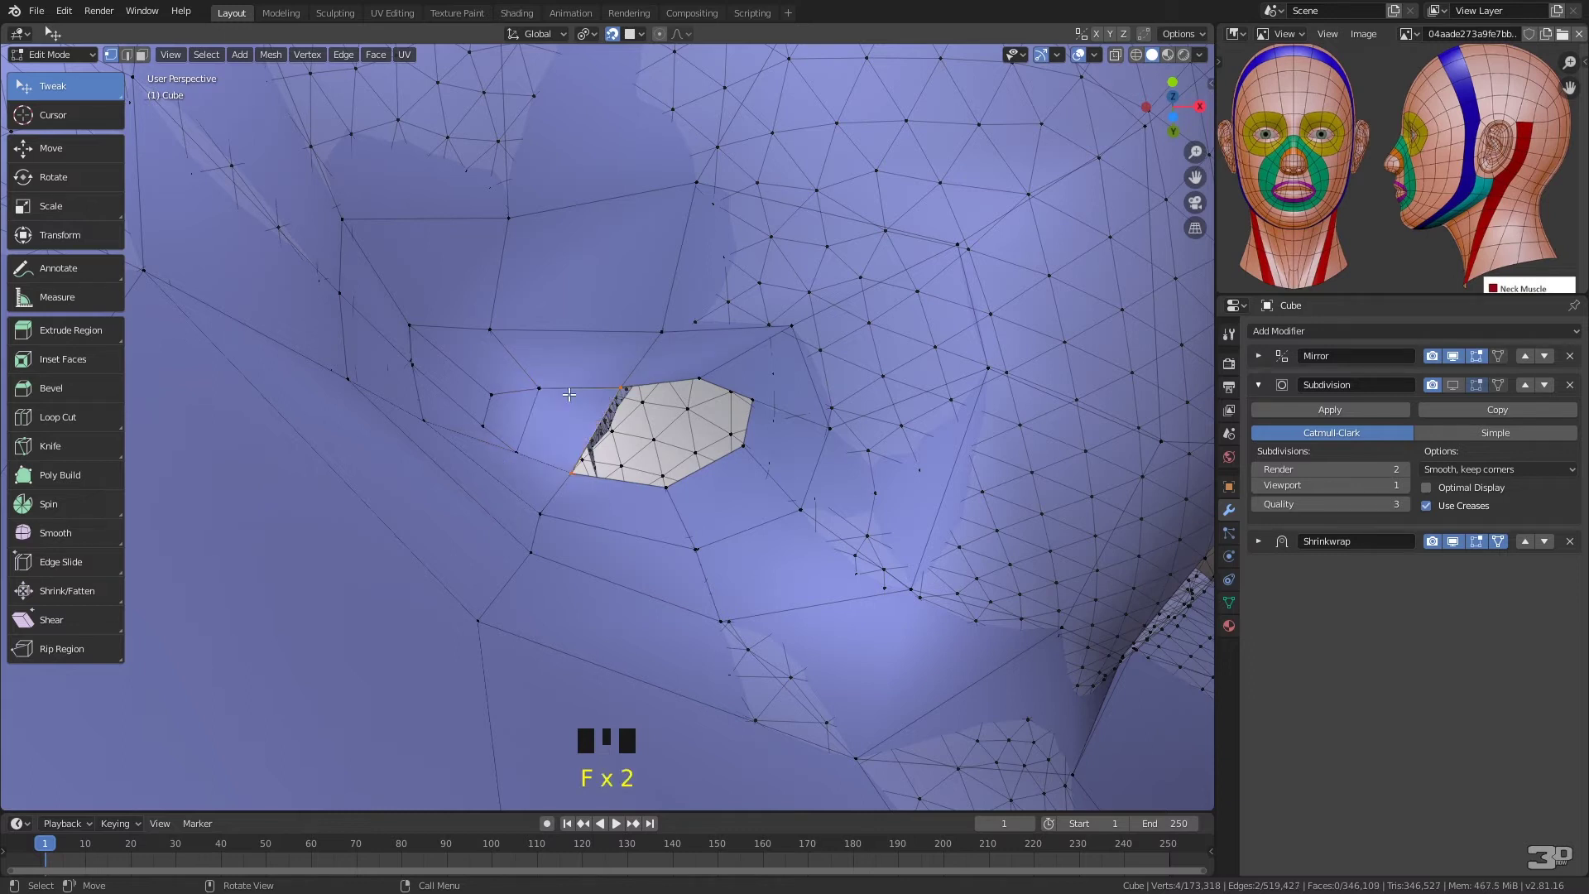
key("f")
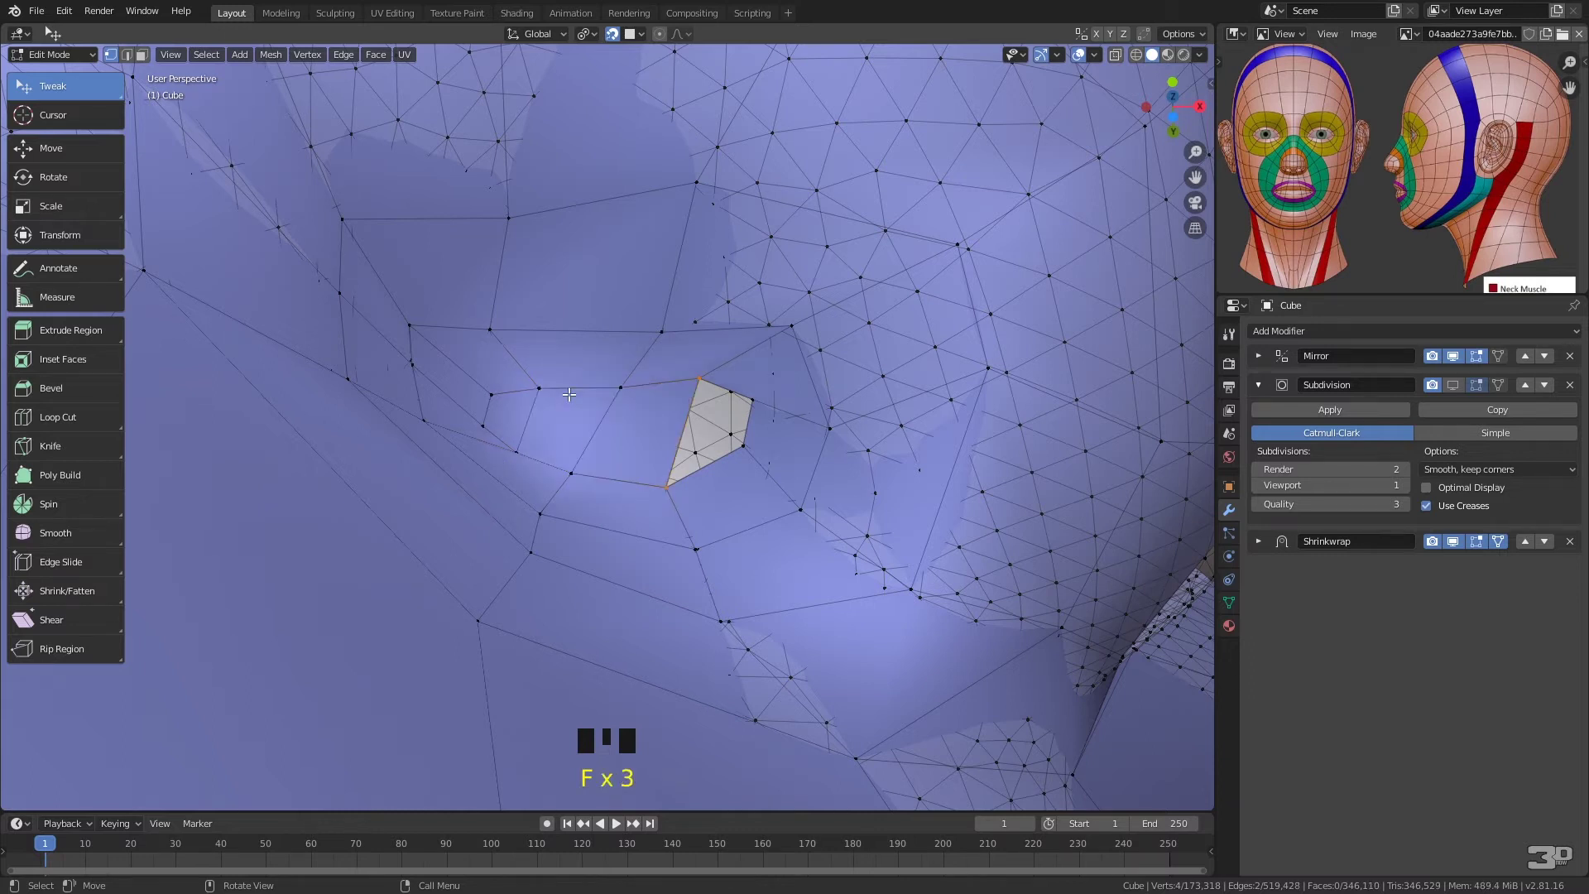
key("f")
- Move two vertices on the upper edge of the filled nostril faces to even out their shape
middle_click_drag(705, 377, 771, 357)
middle_click_drag(467, 425, 489, 387)
left_click_drag(489, 387, 528, 363)
left_click_drag(627, 381, 632, 378)
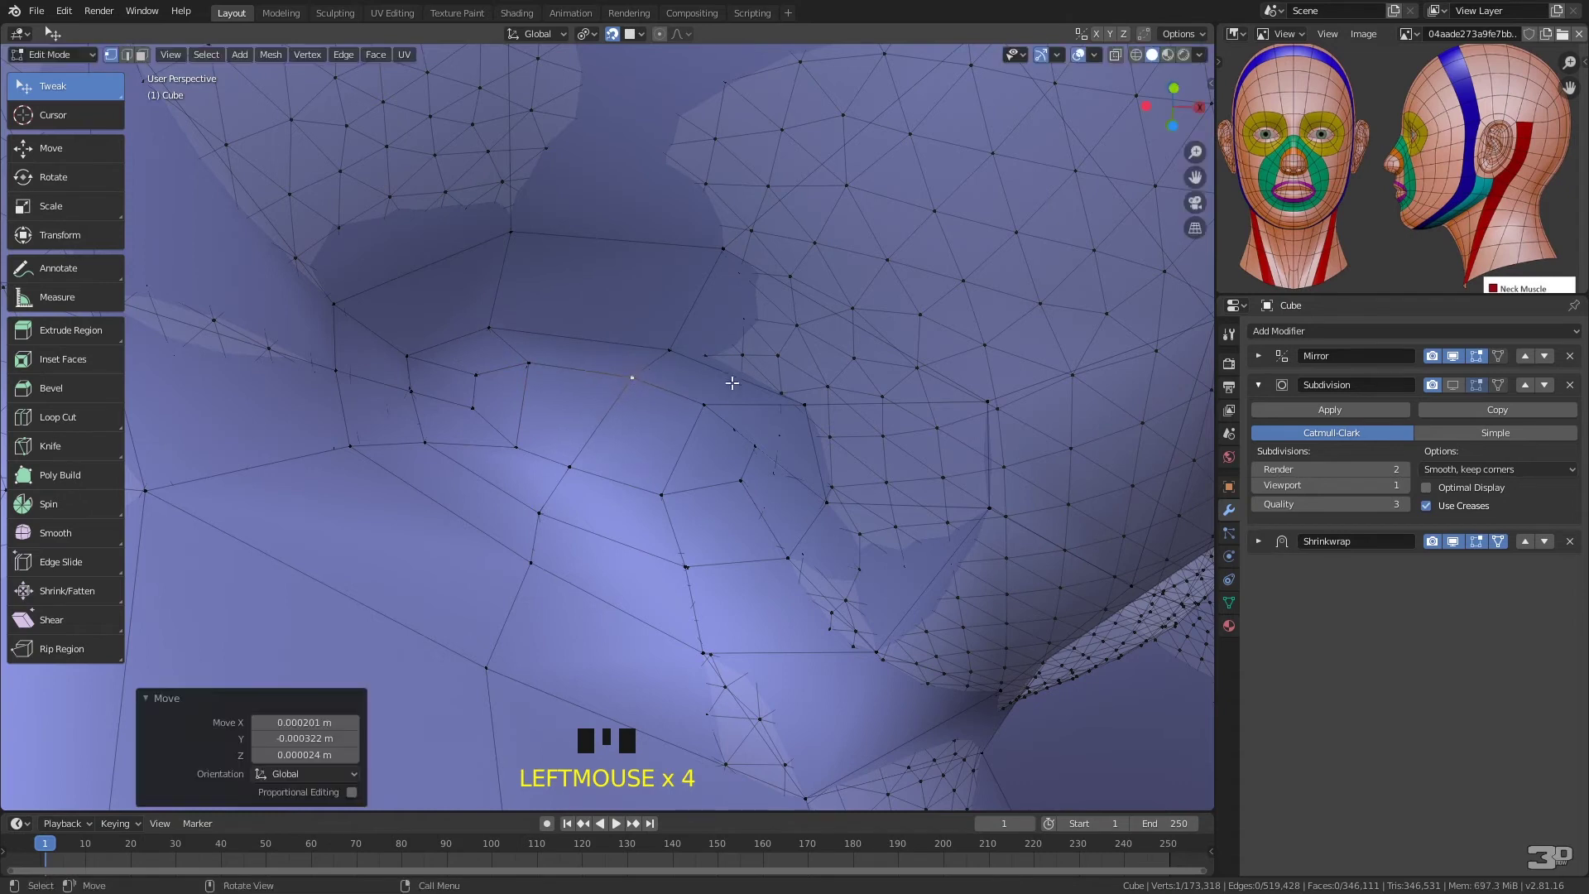
- Examine the filled nostril and the surrounding mesh on both sides of the nose
middle_click_drag(624, 430, 596, 466)
middle_click_drag(716, 454, 732, 509)
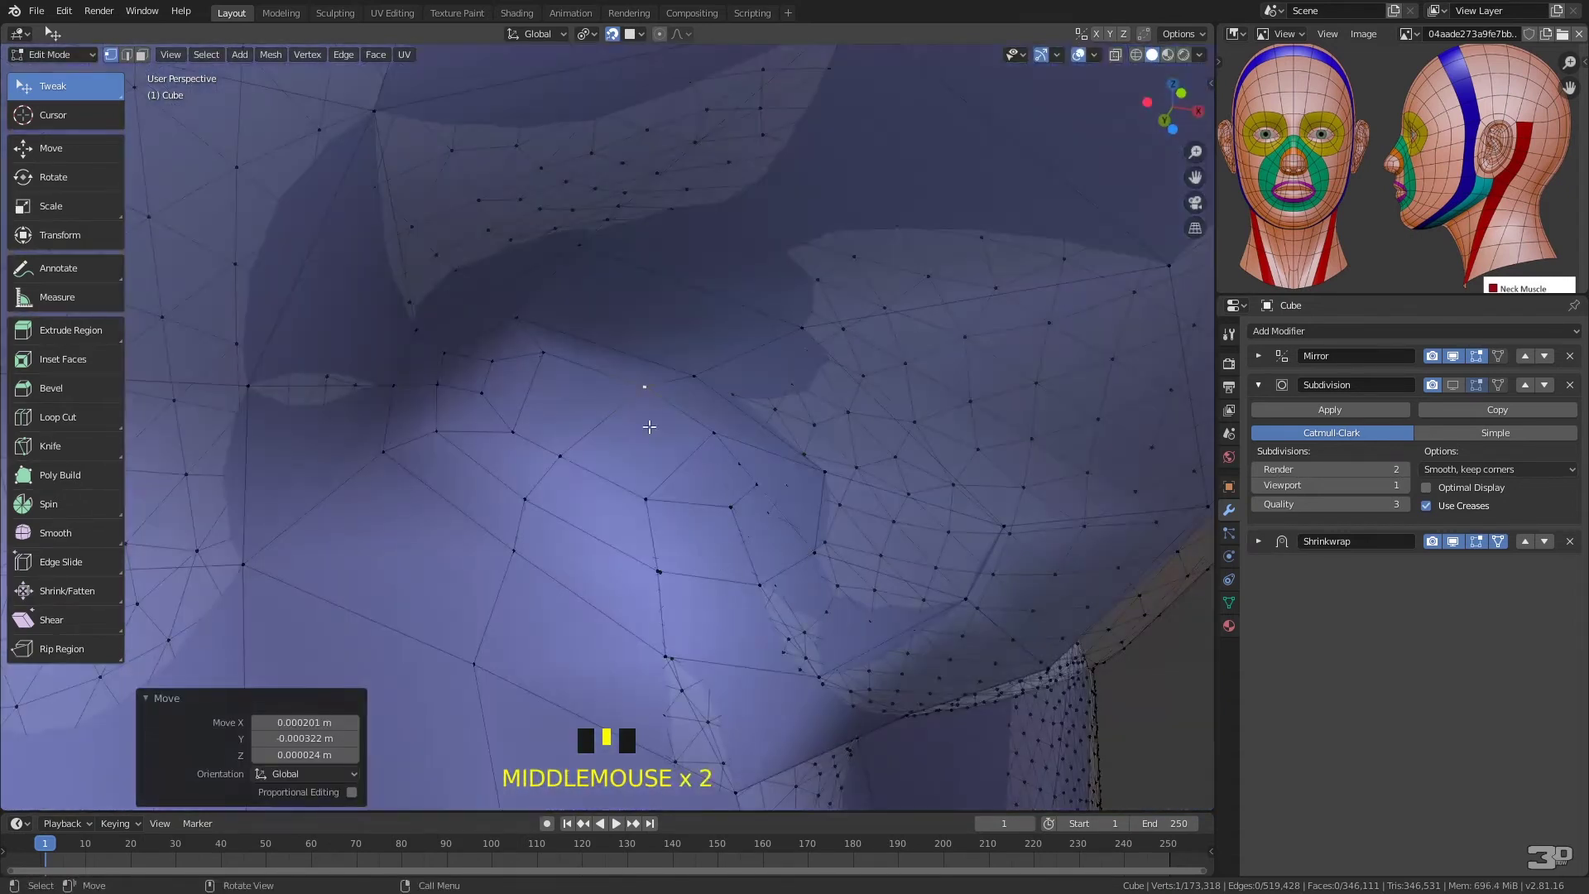
key("ctrl+minus")
key("ctrl+minus")
key("ctrl+minus")
key("ctrl+minus")
key("ctrl+minus")
key("ctrl+minus")
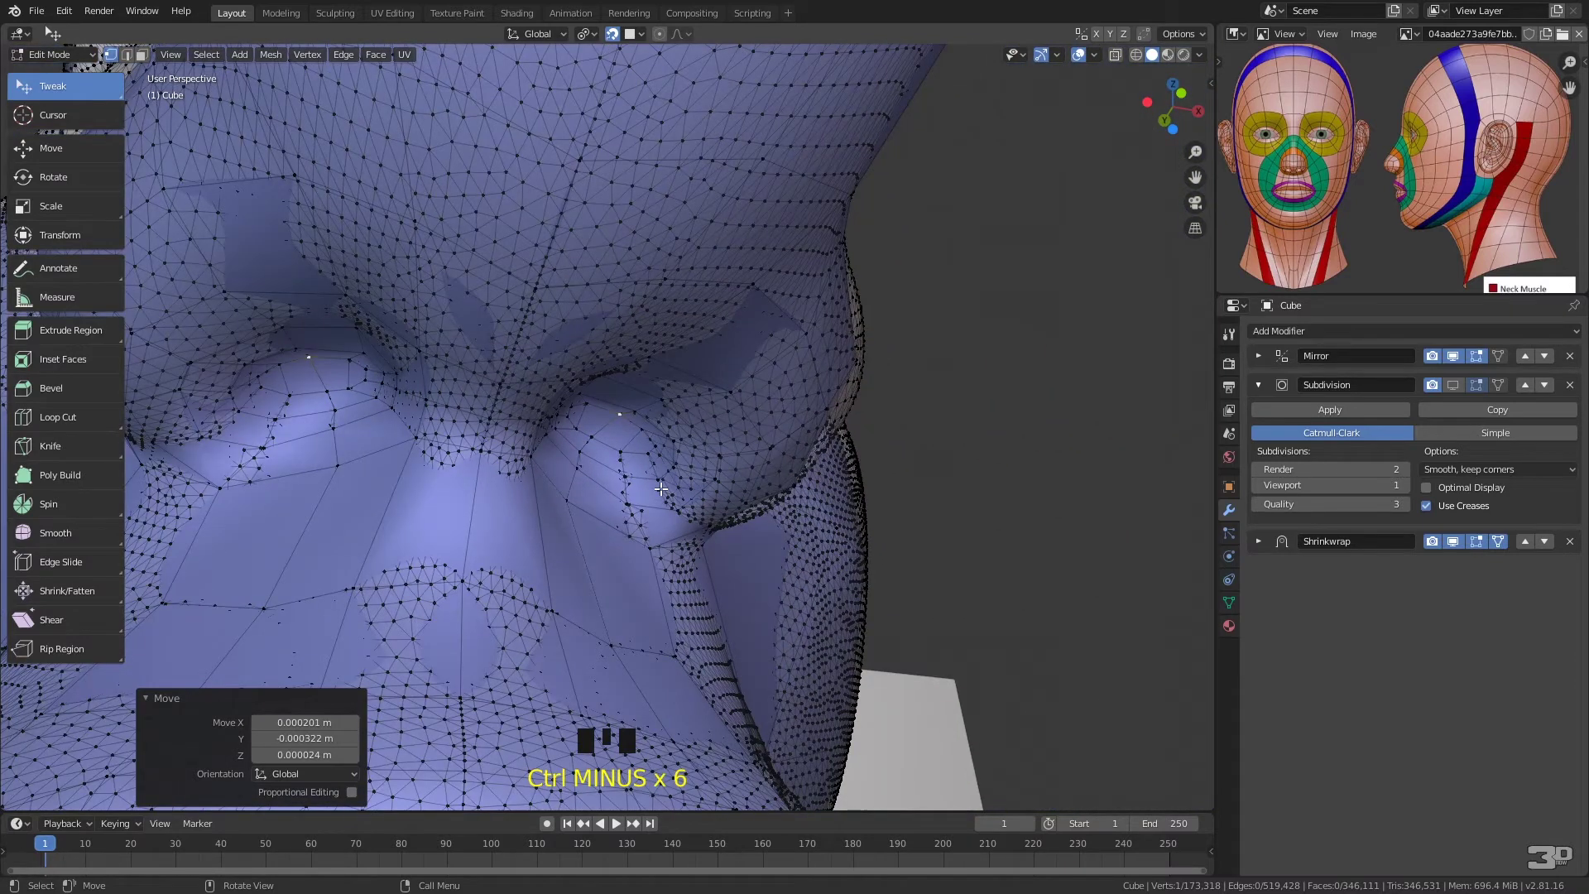
- Stop editing the sculpt together with the retopology mesh, and put only the retopology mesh Cube into Edit Mode
key("Tab")
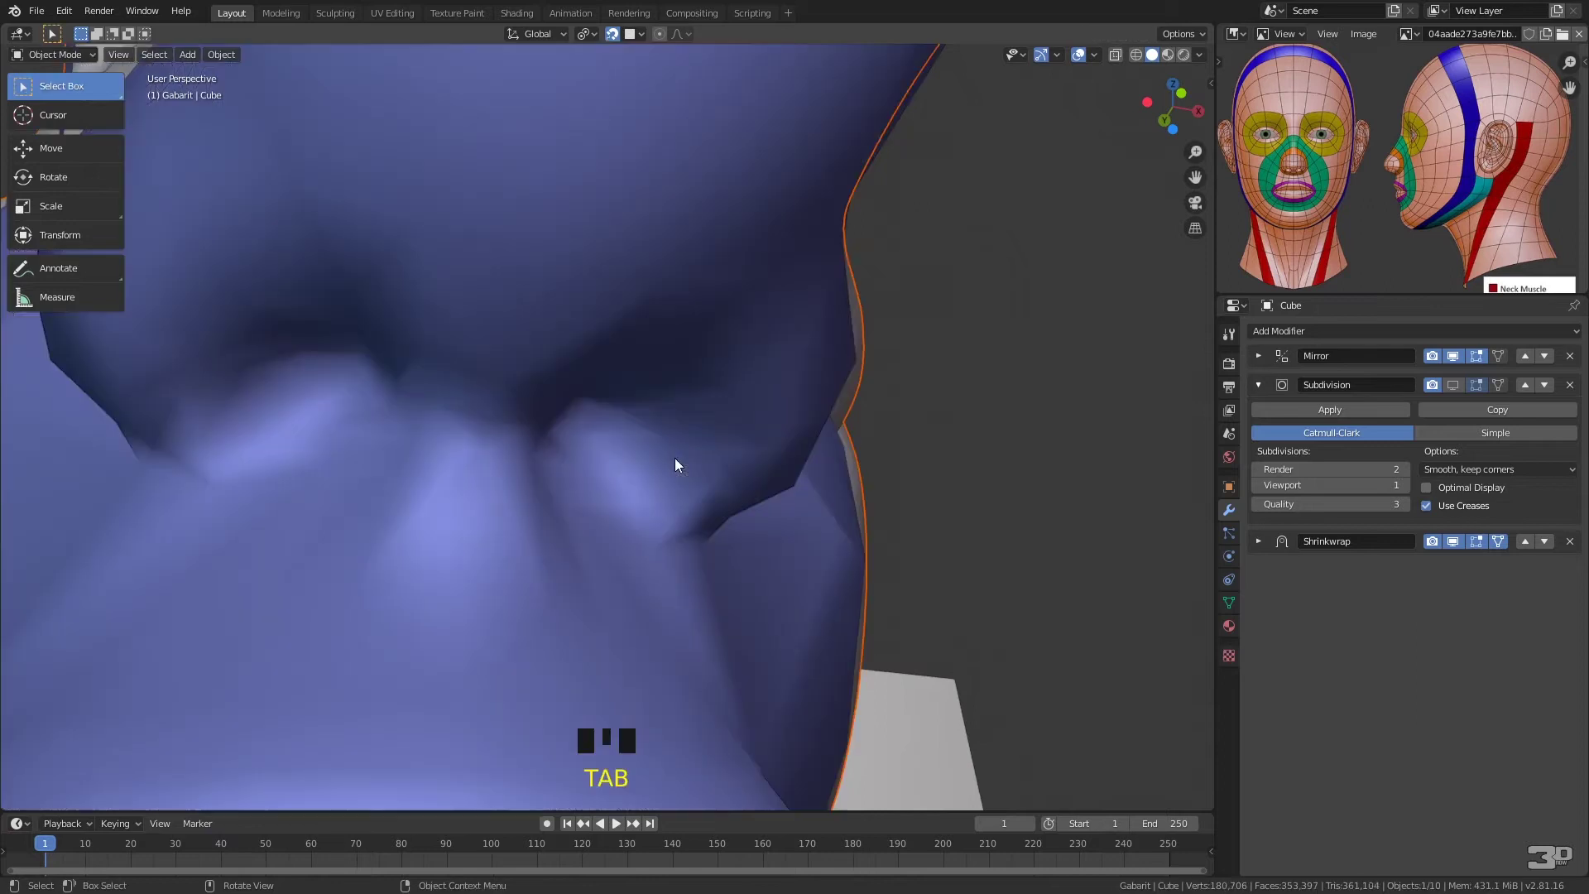
key("Tab")
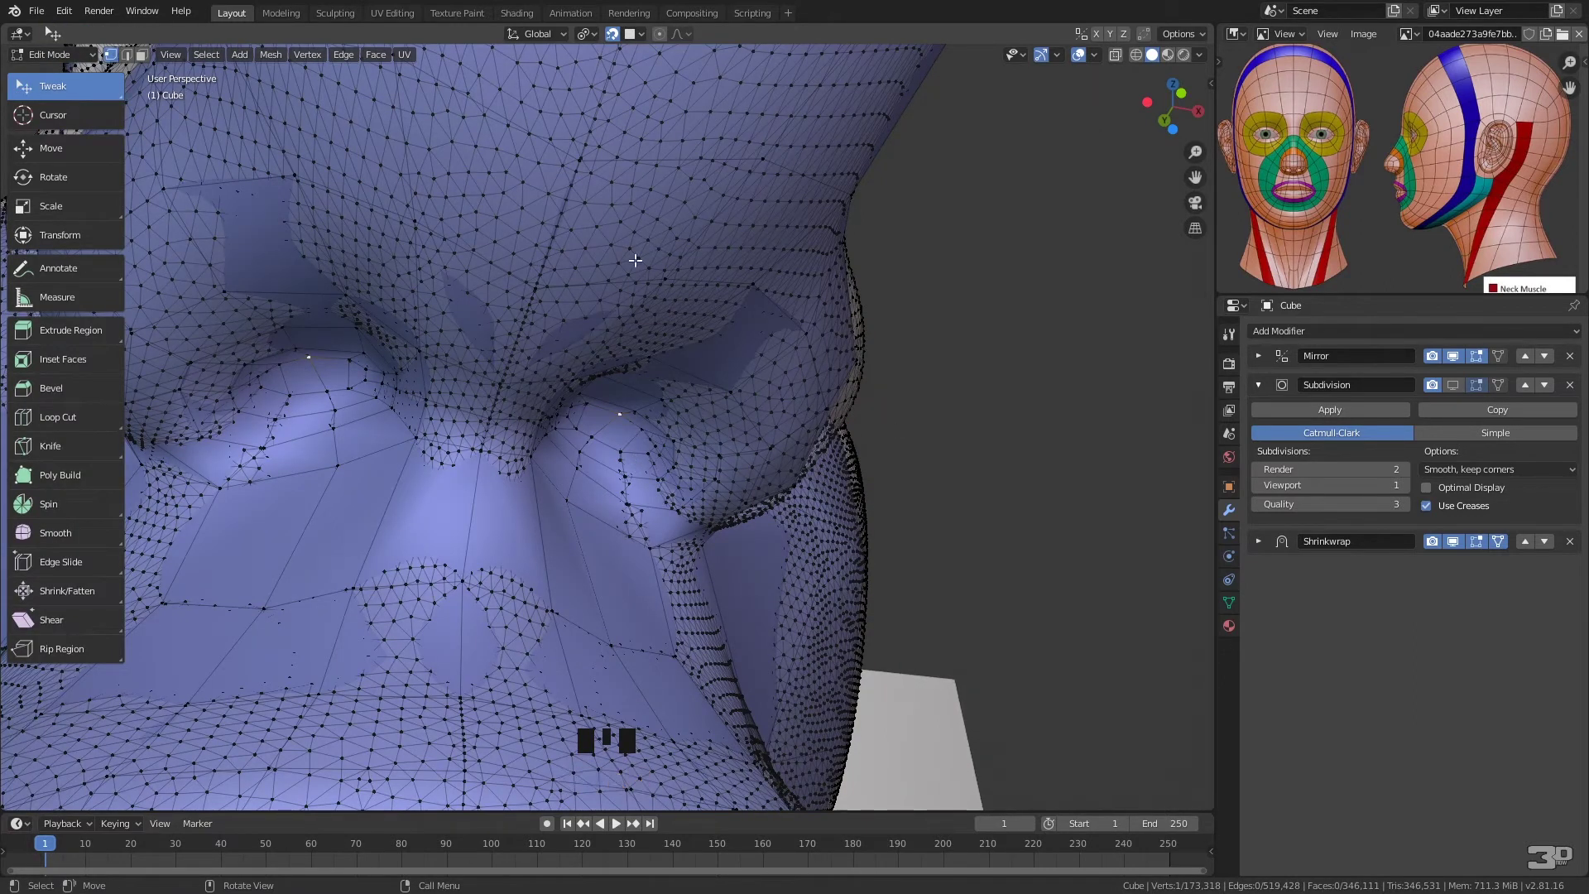
left_click(411, 531)
key("Tab")
left_click(911, 445)
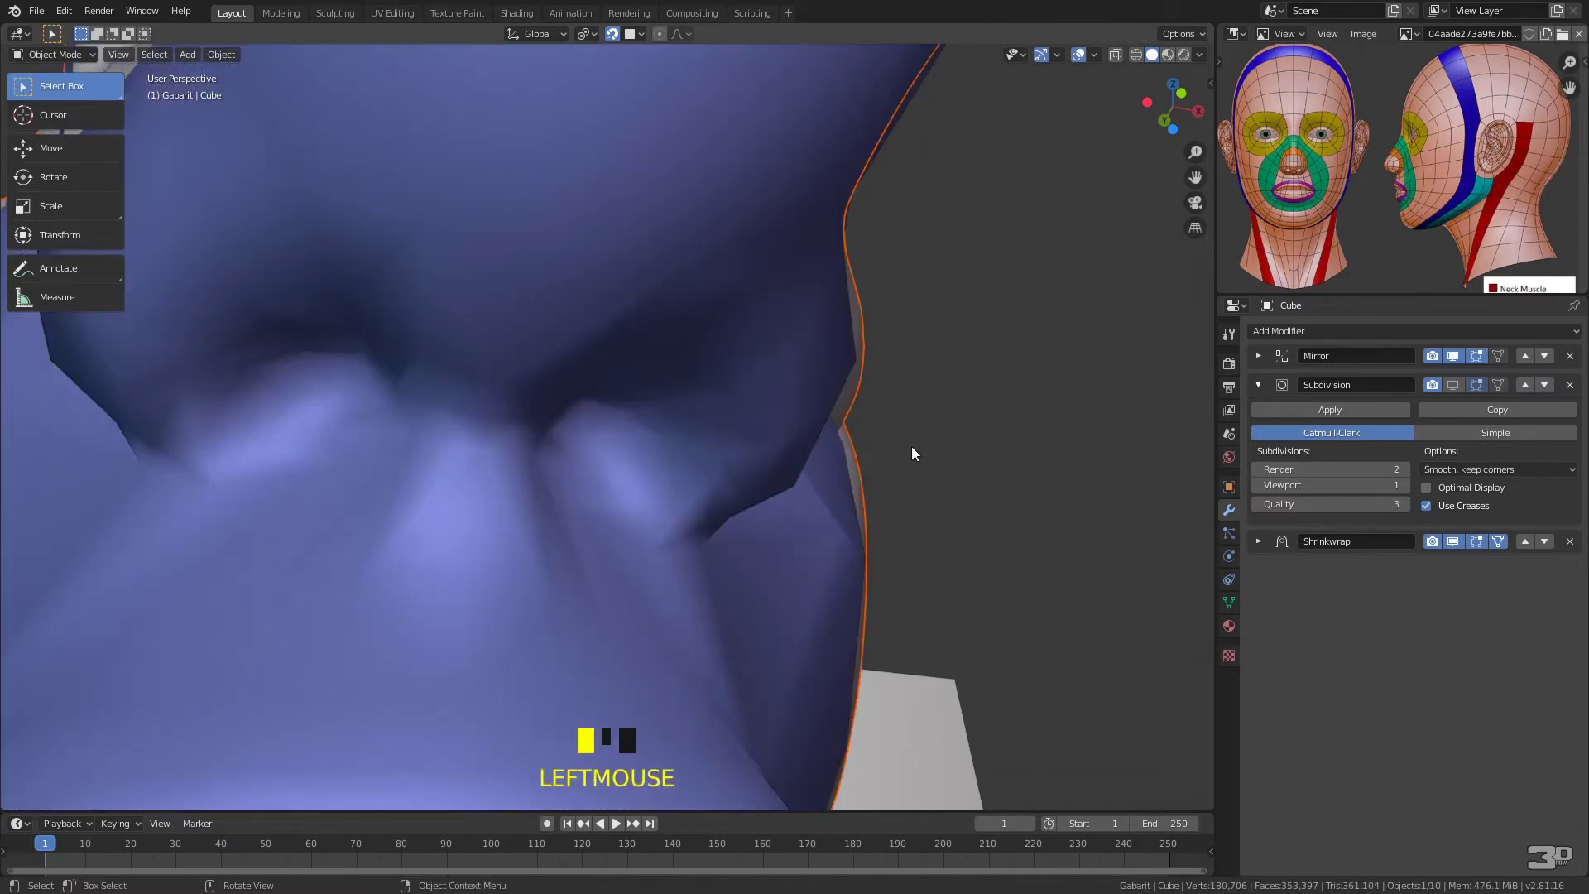
left_click(844, 463)
key("Tab")
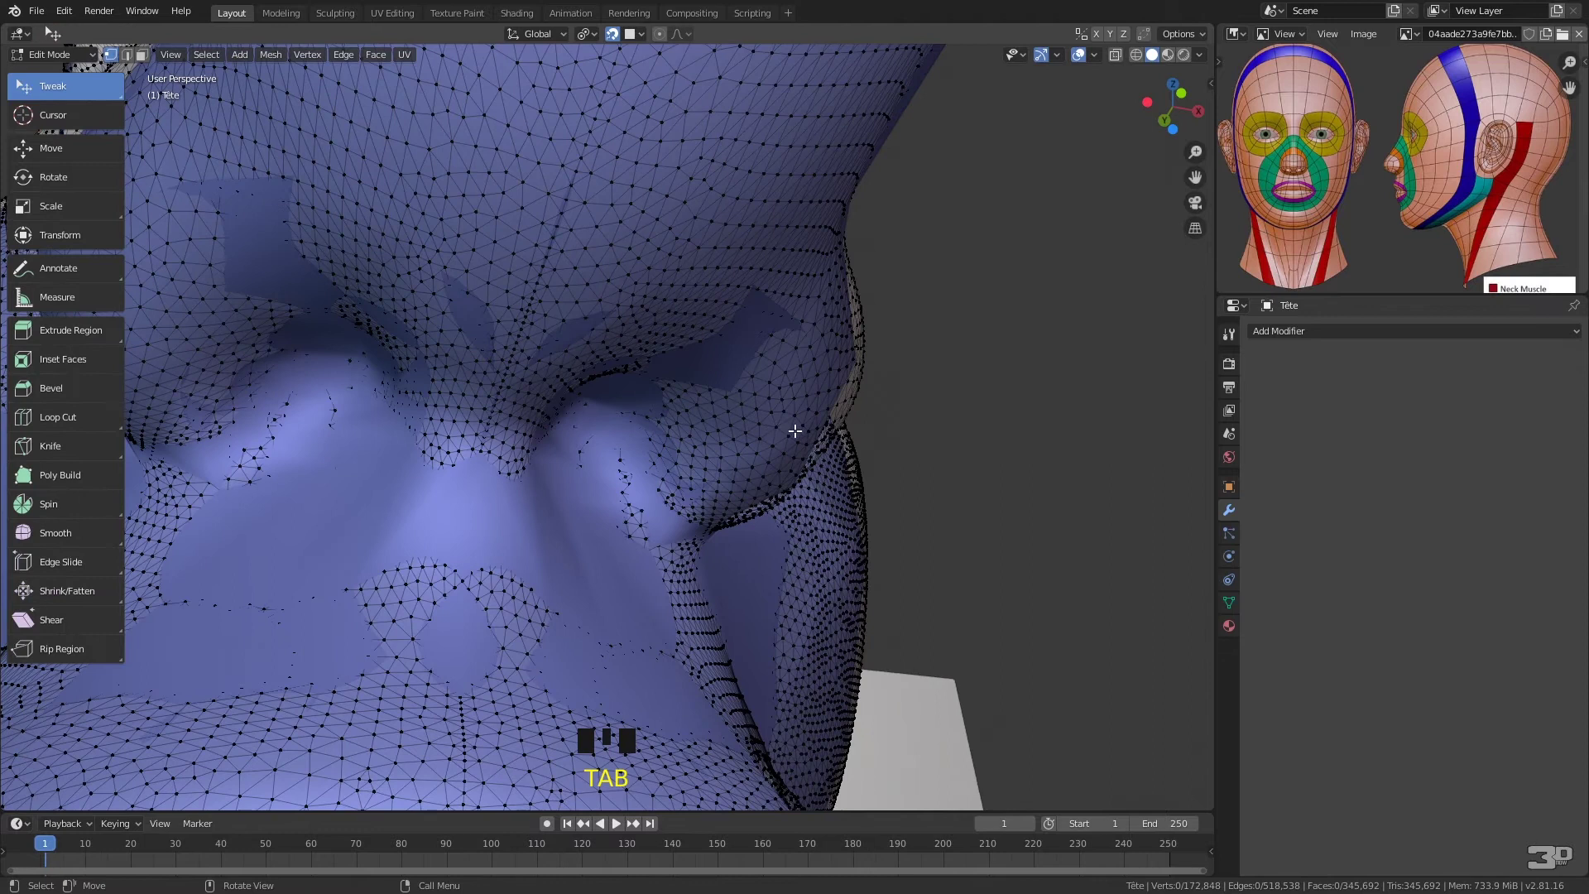
key("Tab")
left_click(696, 494)
key("Tab")
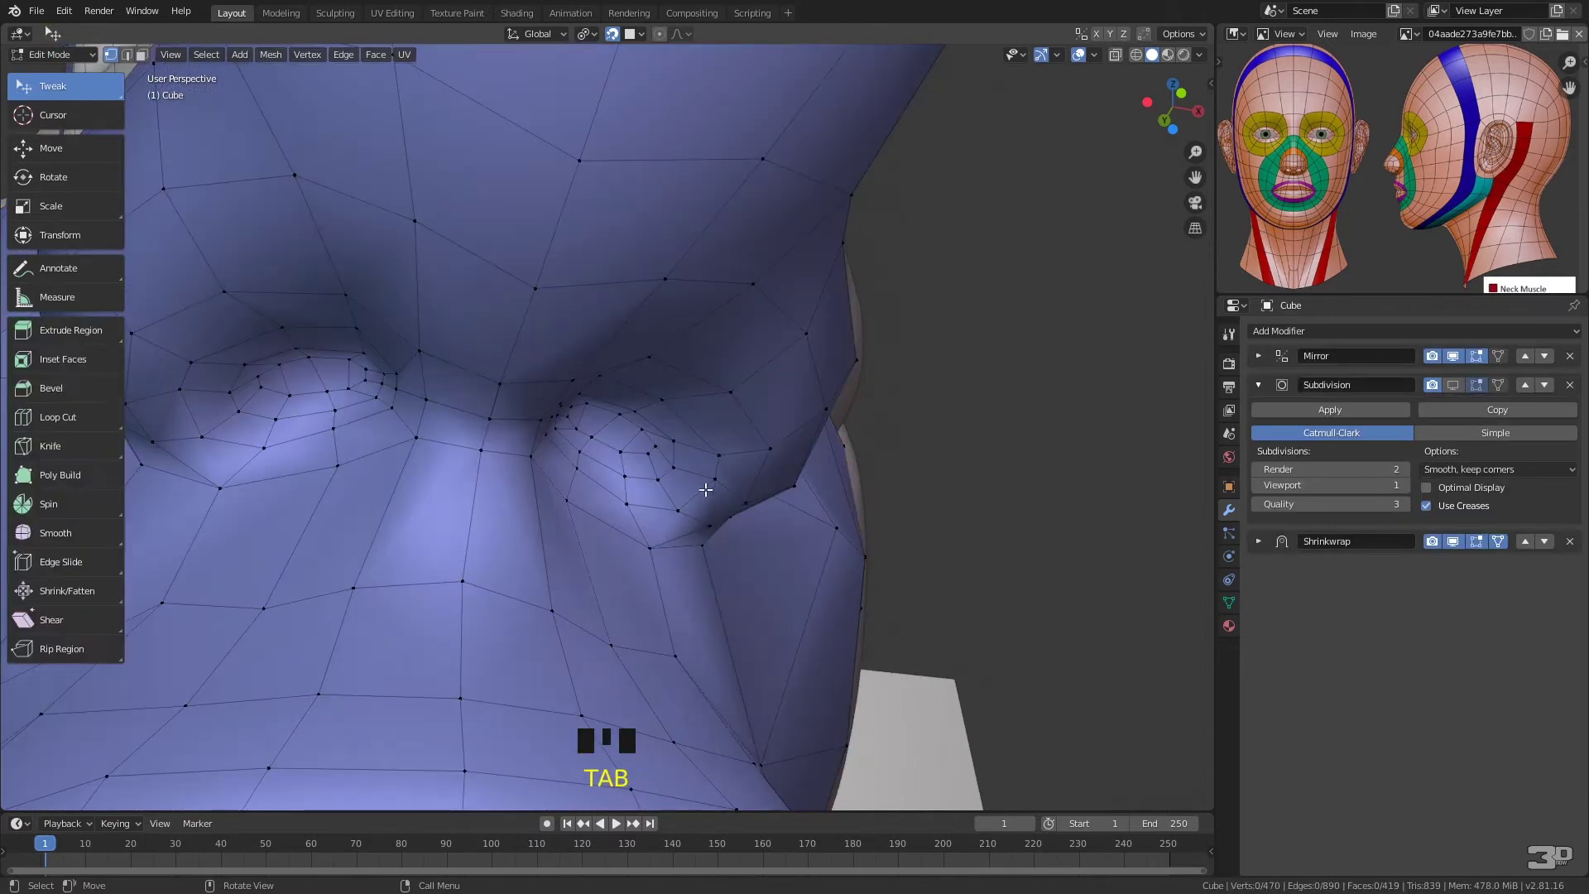
- Even out the vertices around the nostril interior, and lower the ones at the base of the septum between the nostrils
middle_click_drag(806, 423, 760, 399)
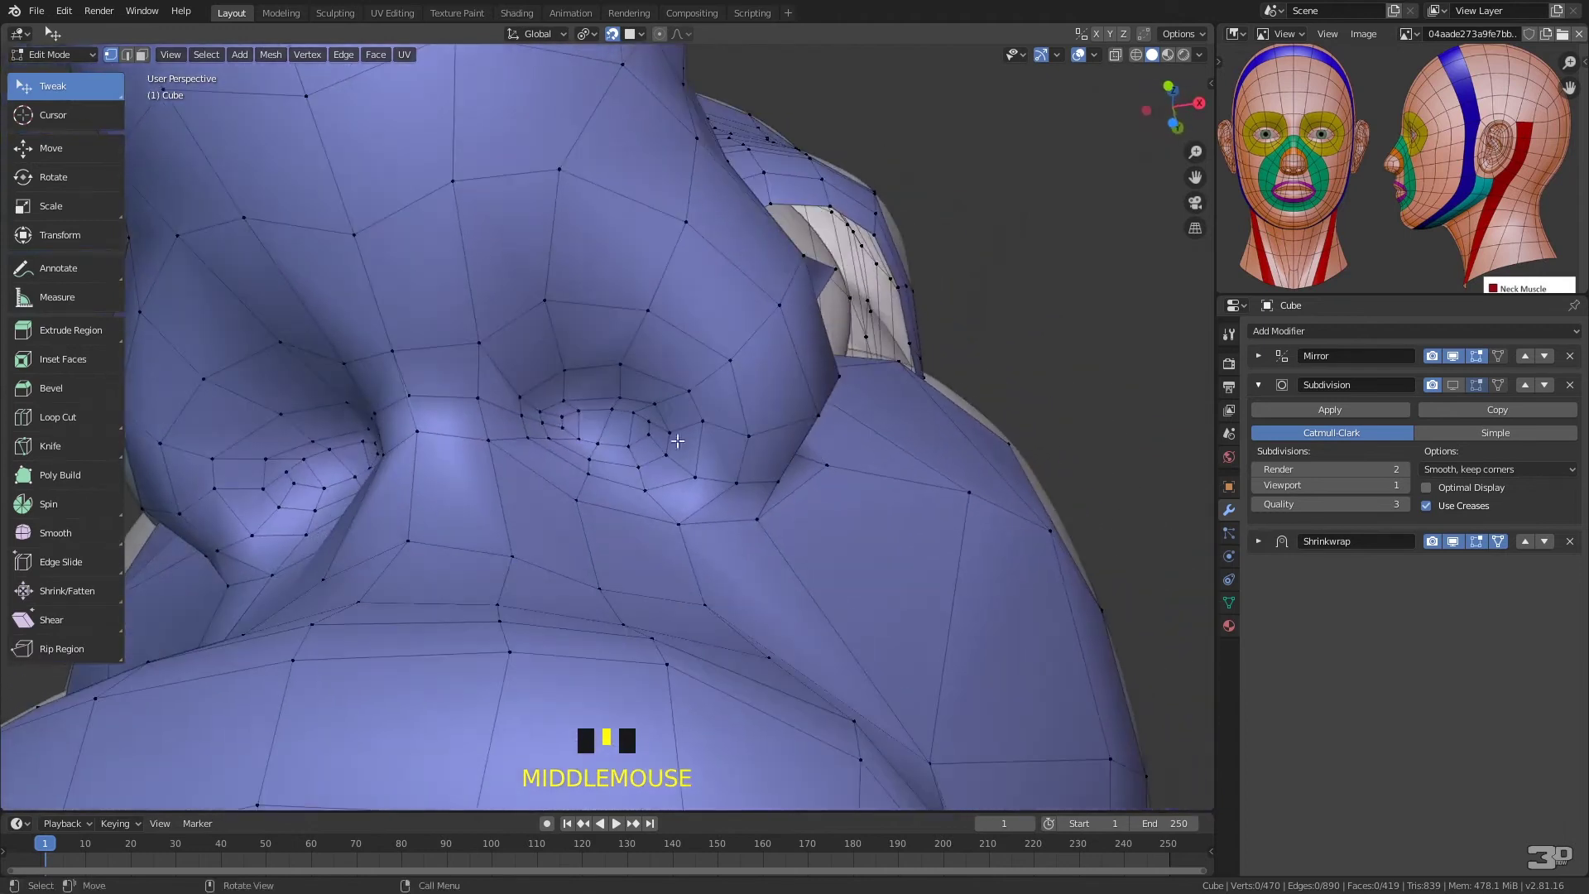
left_click_drag(597, 451, 683, 382)
left_click_drag(651, 432, 581, 476)
left_click_drag(417, 432, 419, 465)
left_click_drag(410, 395, 478, 457)
left_click(582, 504)
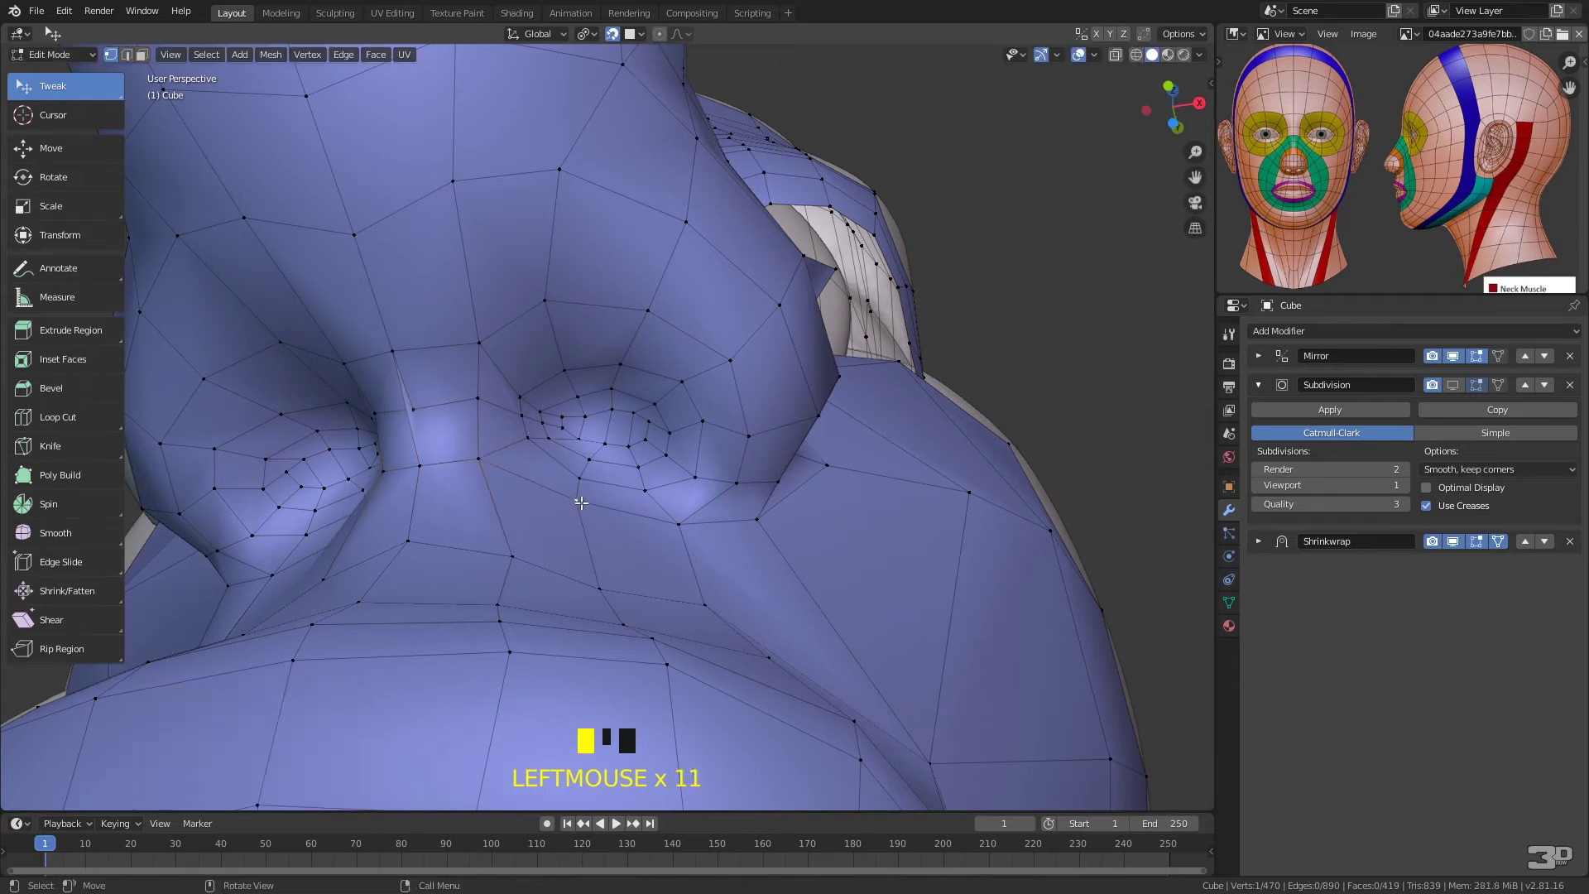
- Raise the vertices between the nose and upper lip, and pull the neighbouring cheek vertex closer to the nostril
left_click_drag(514, 557, 490, 534)
middle_click_drag(654, 571, 602, 645)
left_click_drag(603, 647, 588, 626)
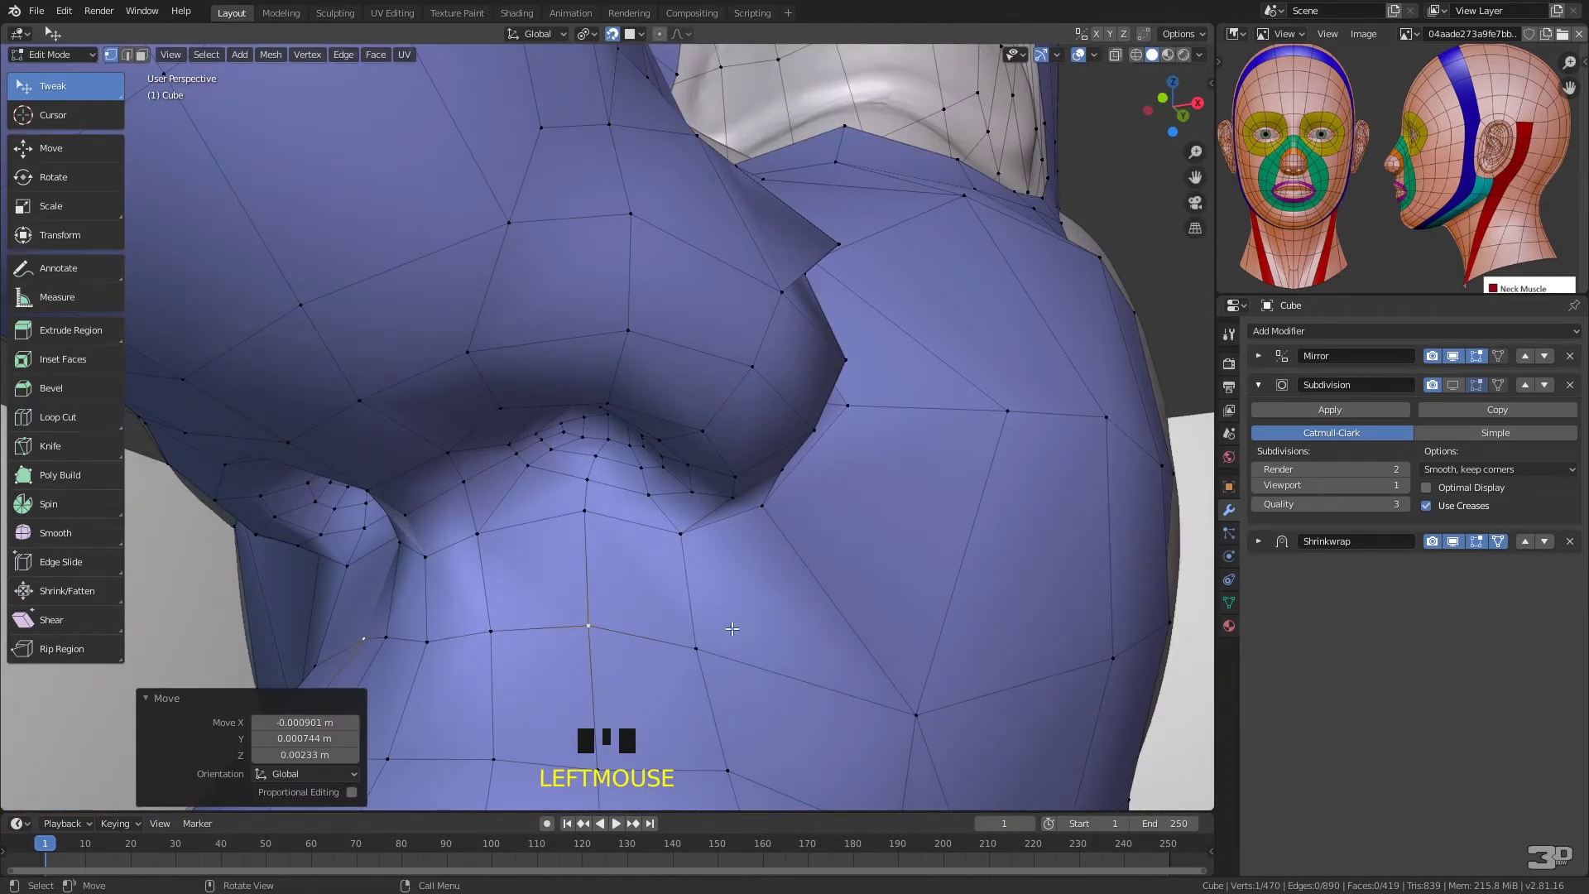
left_click_drag(920, 713, 879, 667)
- Adjust the vertices around the outer corner and lower rim of the nostril to smooth their spacing
middle_click_drag(882, 665, 807, 576)
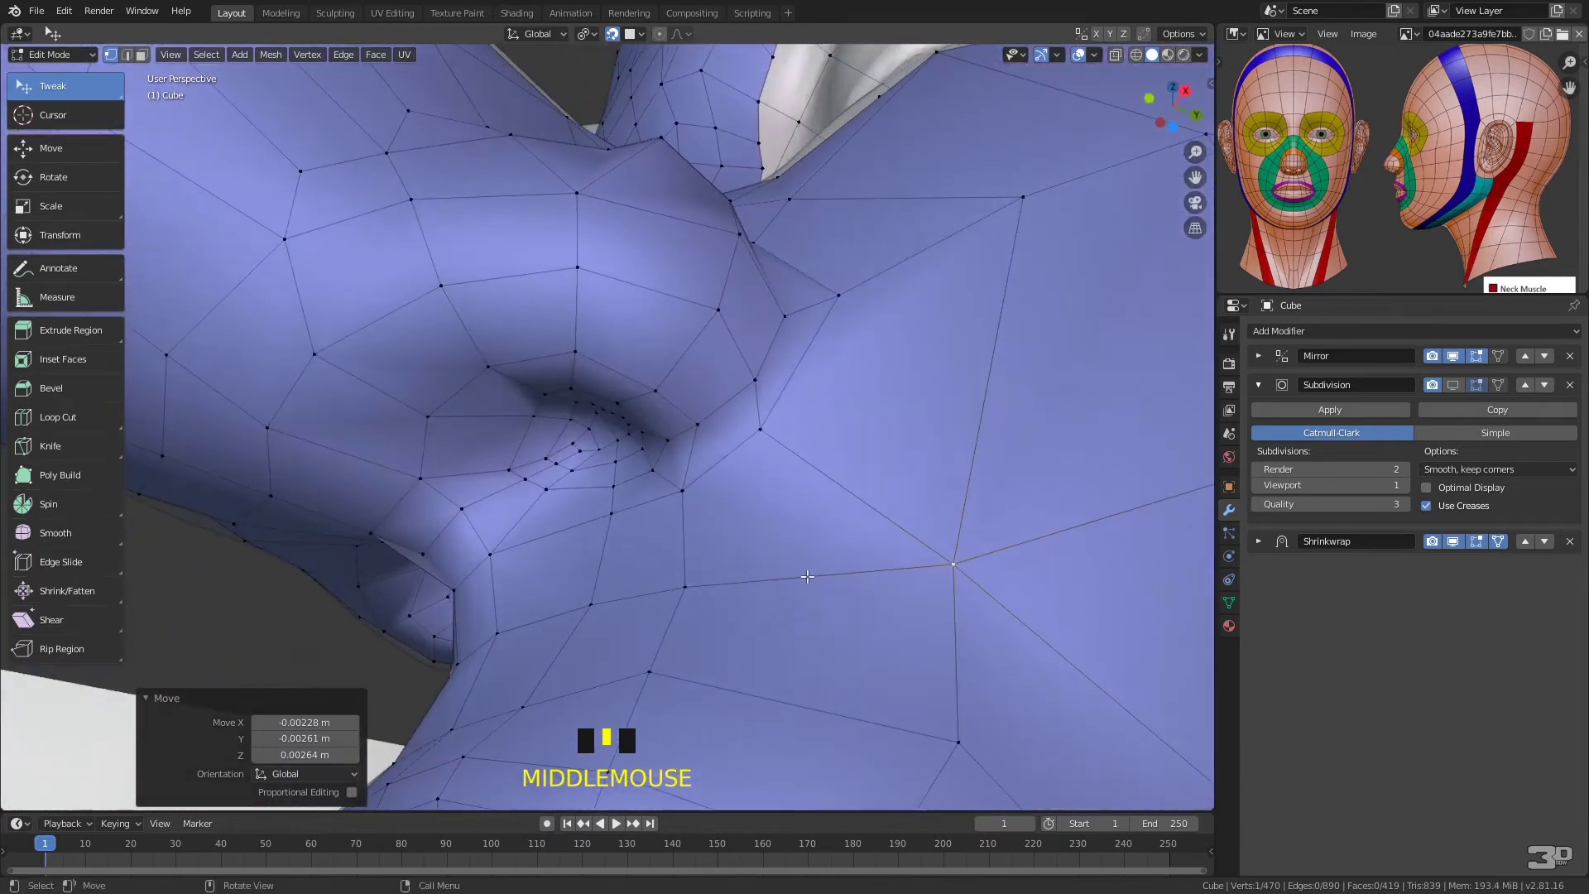
left_click_drag(695, 427, 687, 434)
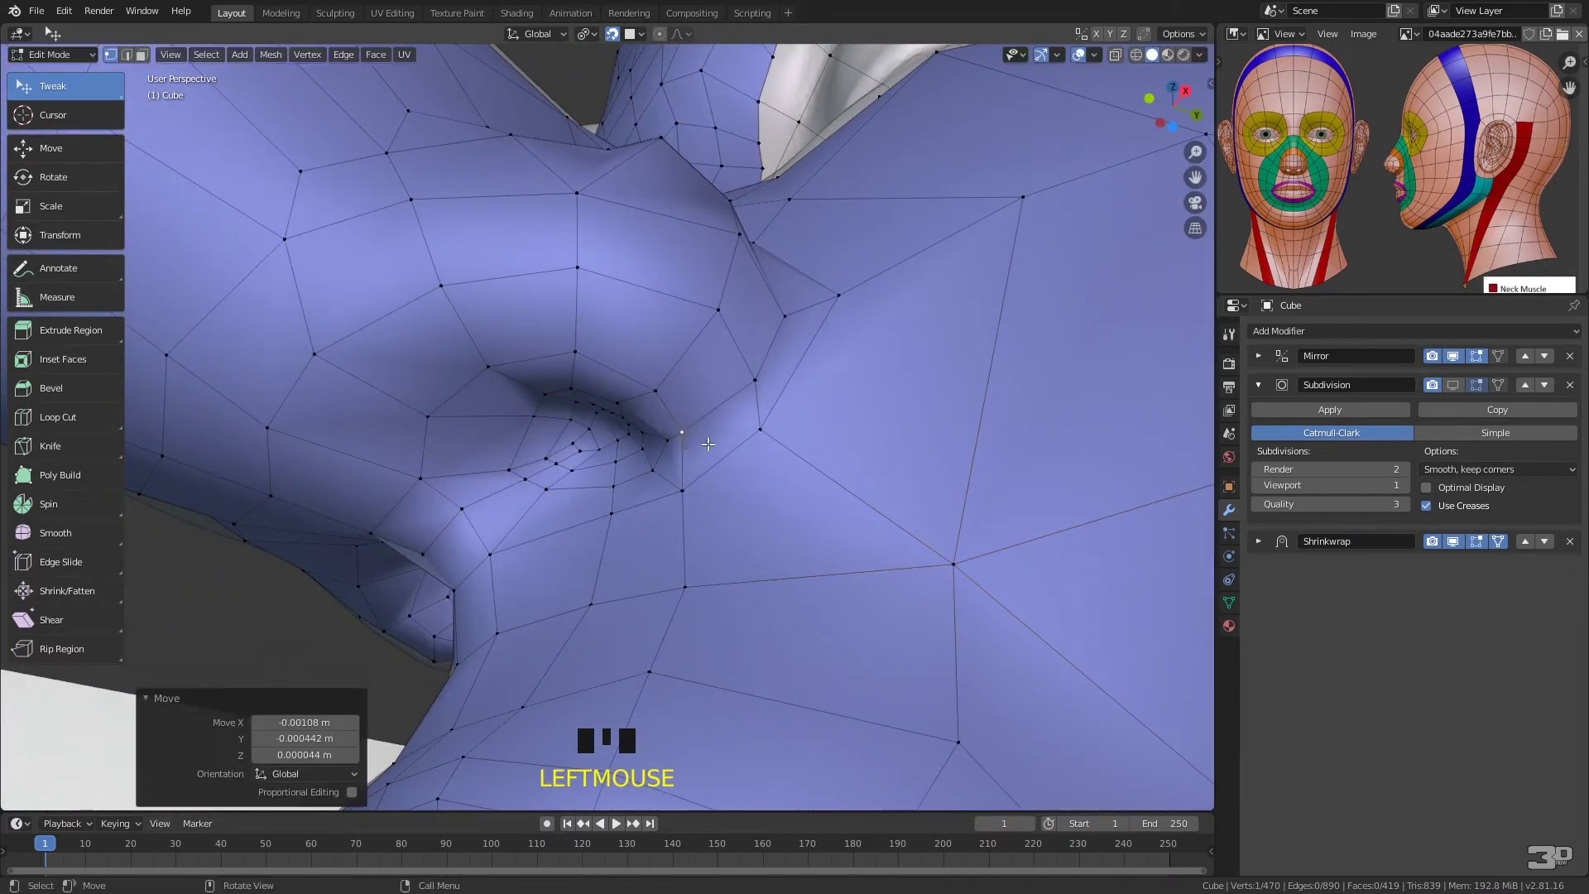
middle_click_drag(708, 444, 747, 434)
left_click_drag(693, 457, 680, 455)
left_click_drag(732, 401, 724, 397)
left_click_drag(476, 486, 489, 489)
- Reposition the inner-side vertices of the nostril and lower one on the edge loop beneath it
middle_click_drag(555, 455, 575, 486)
left_click_drag(473, 446, 482, 456)
left_click_drag(458, 399, 444, 408)
middle_click_drag(603, 393, 561, 460)
left_click_drag(600, 509, 597, 531)
middle_click_drag(710, 543, 593, 587)
middle_click_drag(598, 603, 786, 463)
mouse_move(726, 514)
middle_mouse_down()
mouse_move(682, 602)
mouse_move(757, 476)
mouse_move(729, 510)
middle_mouse_up()
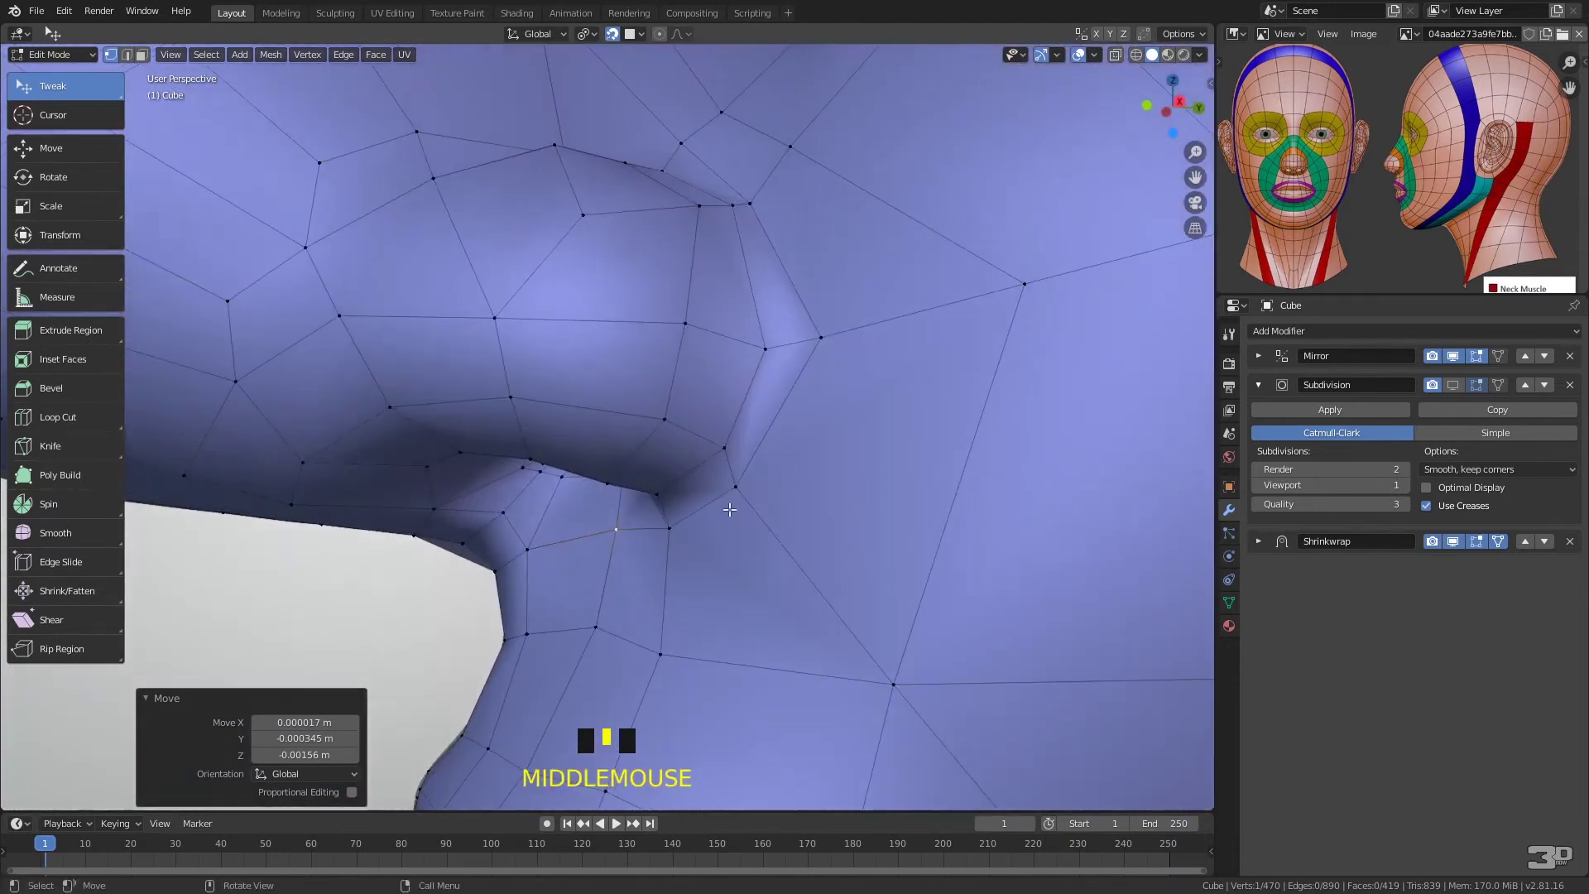
- Shift two vertices on the nose-side edge of the eye opening slightly outward
scroll(767, 421, "down", 9)
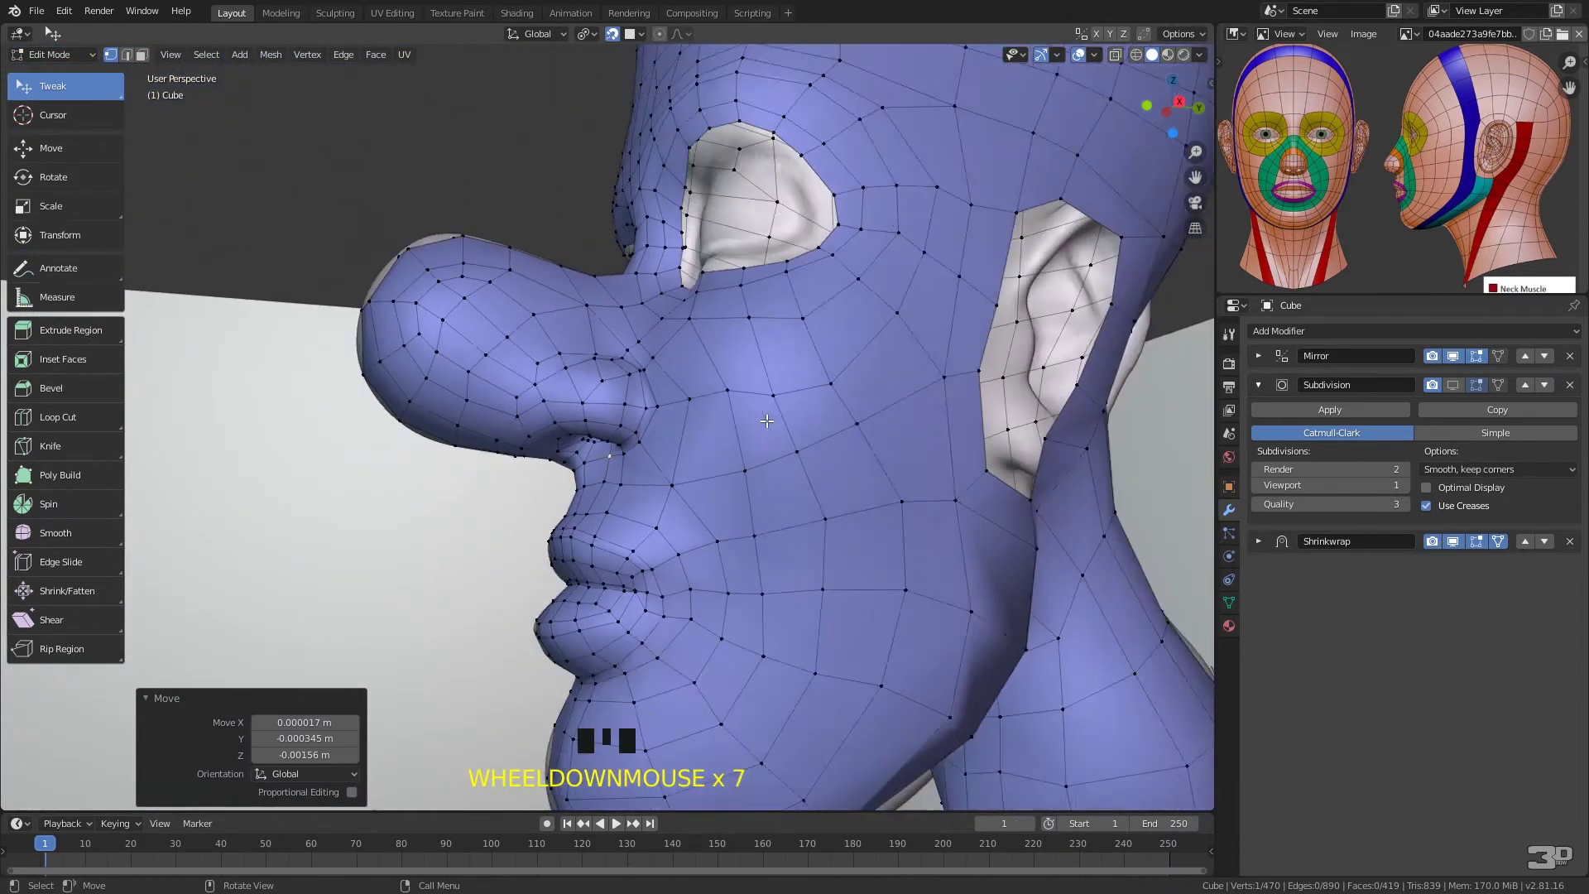
middle_click_drag(767, 421, 811, 431)
scroll(803, 391, "up", 4)
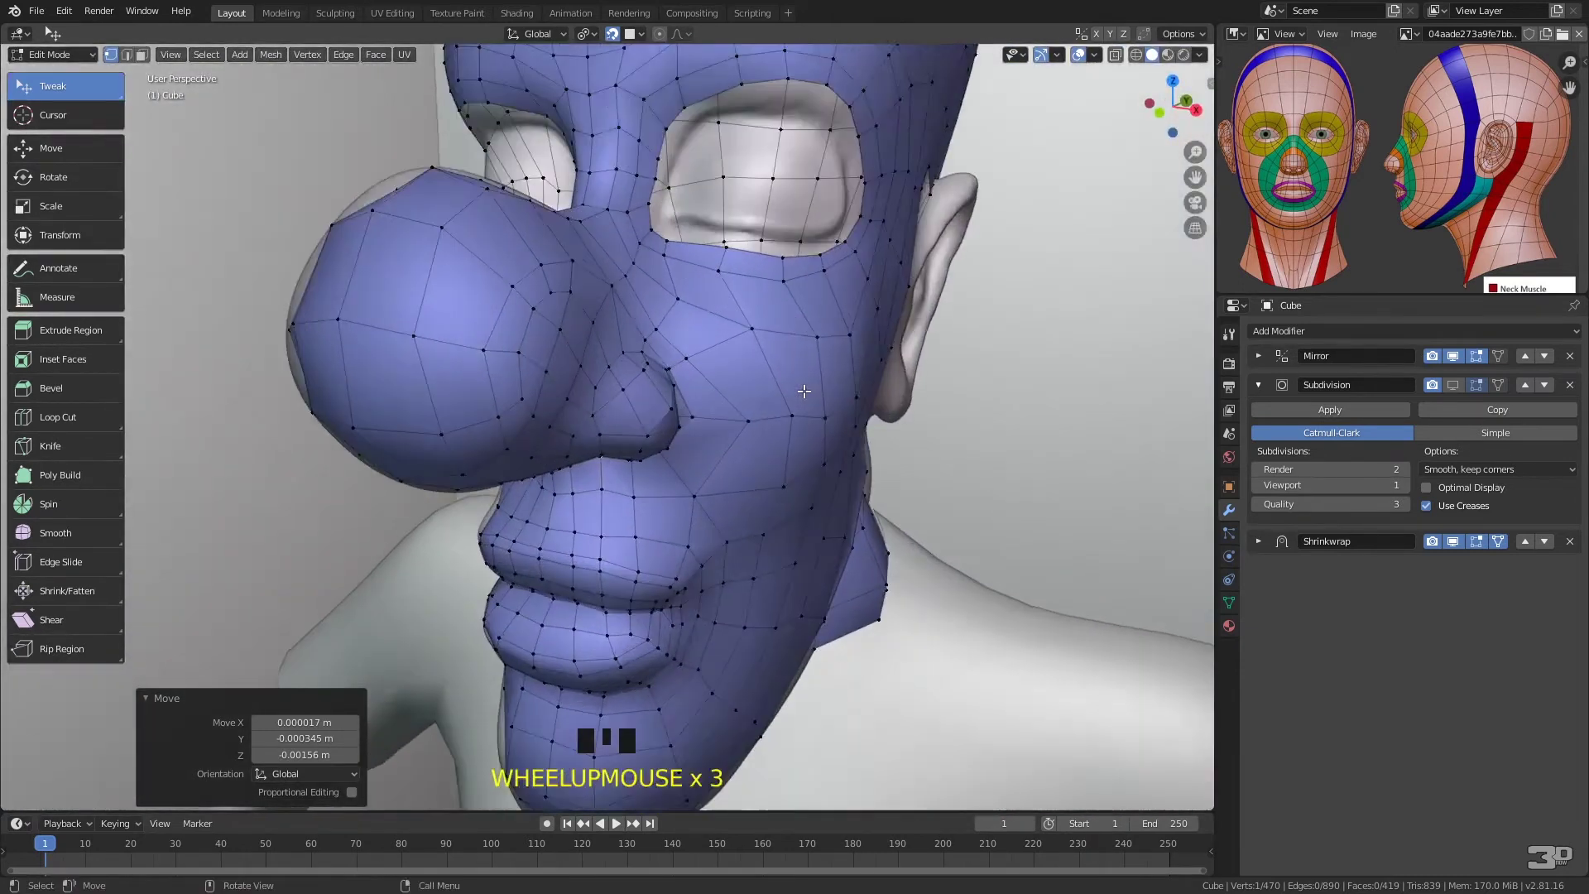
scroll(783, 330, "up", 1, "shift")
middle_click_drag(784, 330, 695, 478, "shift")
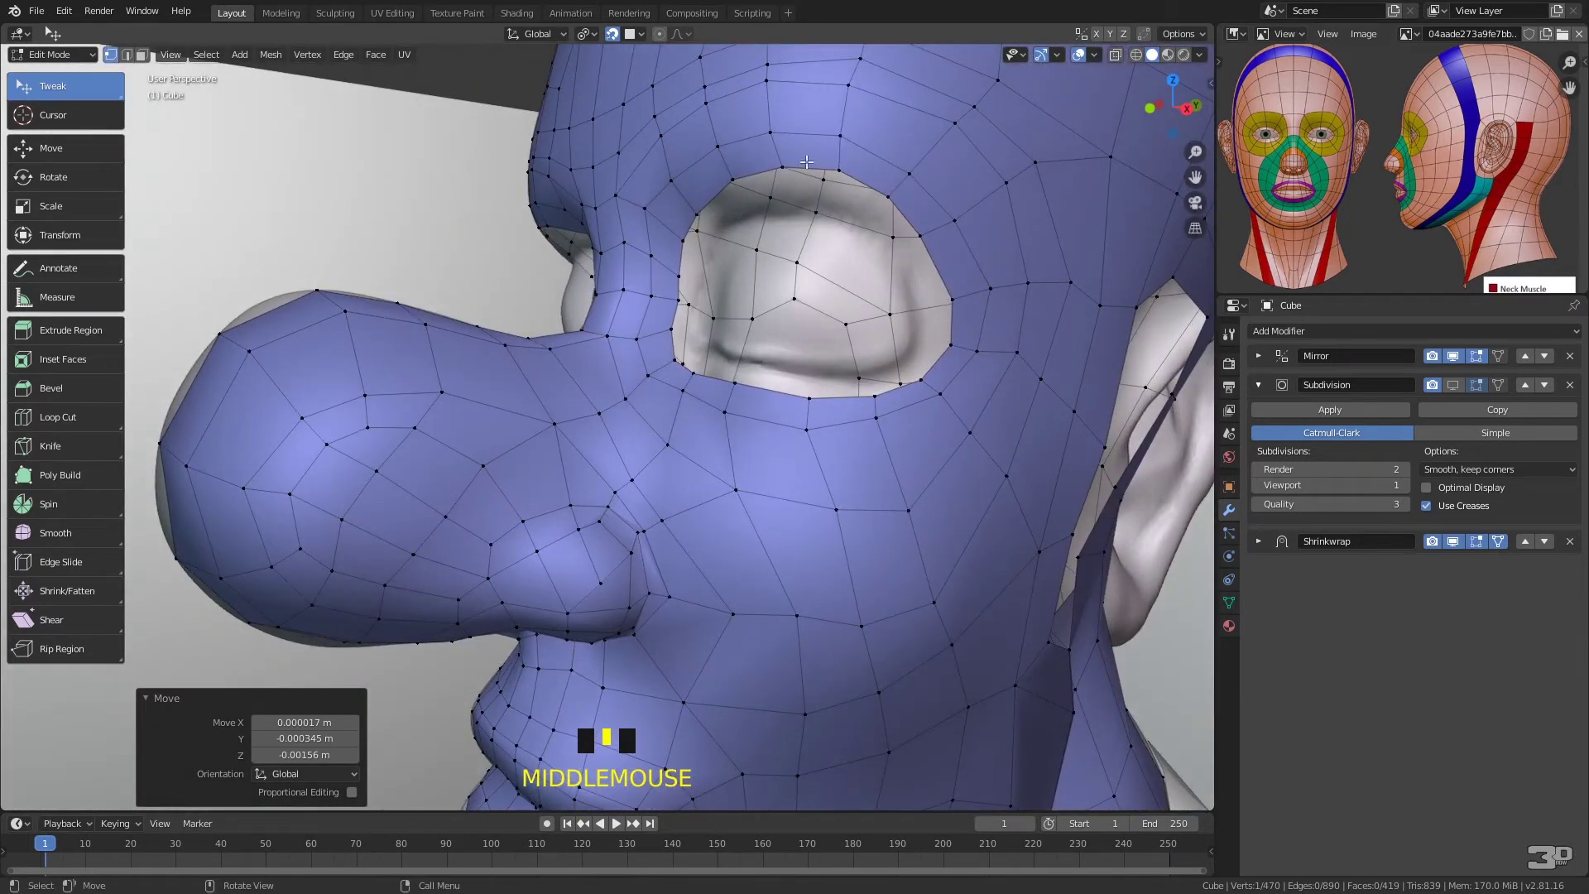
left_click_drag(681, 275, 677, 268)
left_click_drag(679, 301, 675, 293)
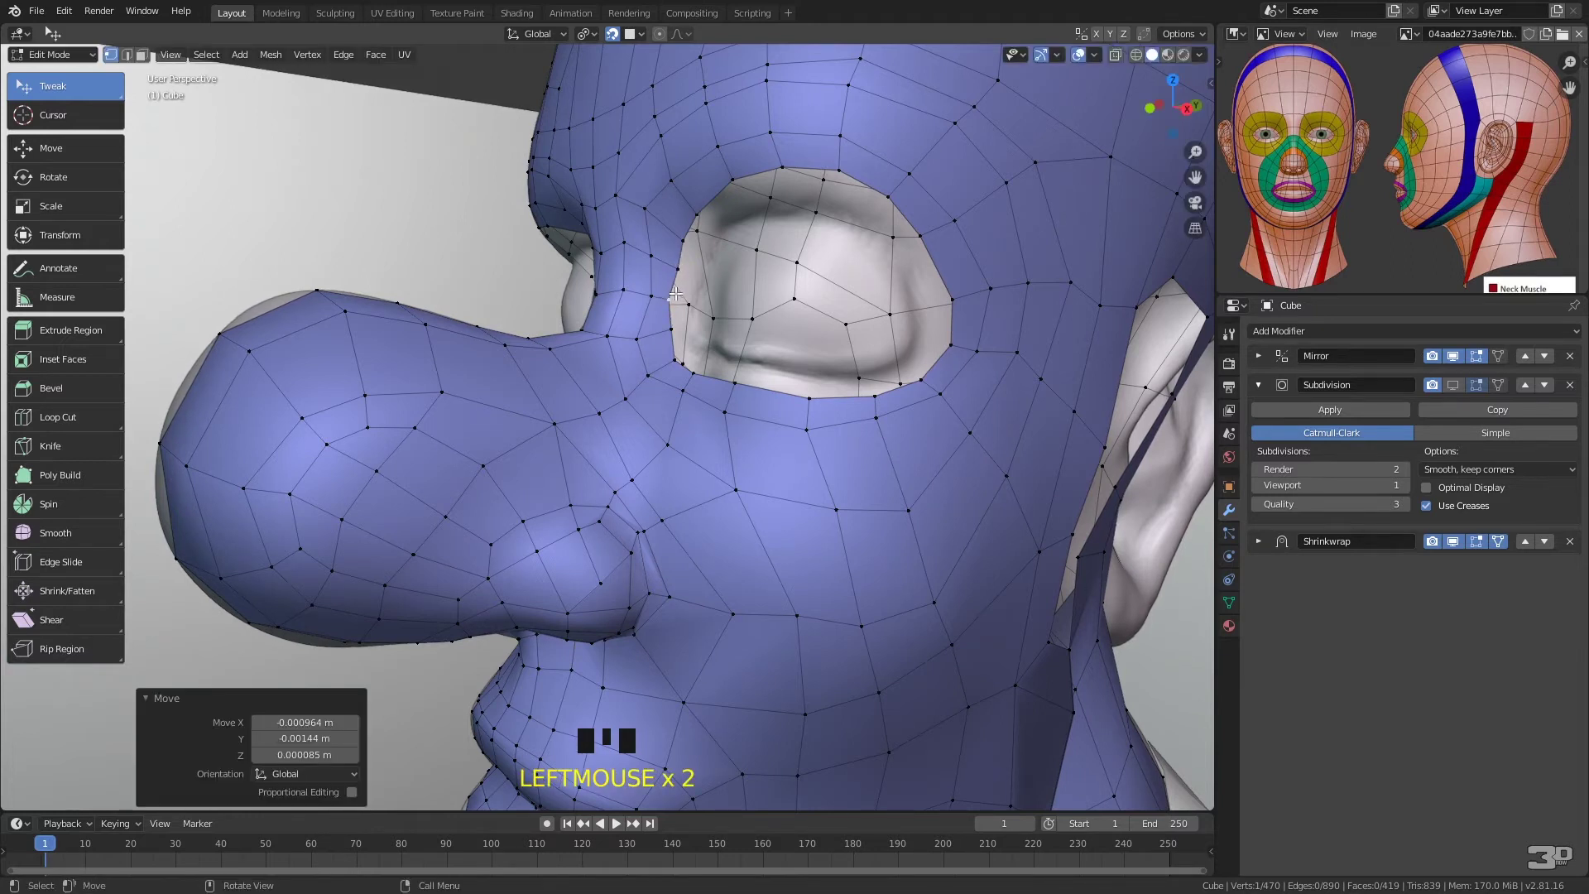
- Extrude the nose-side edge of the eye opening inward by one face, and hide the Mirror modifier in the viewport
left_click(679, 269)
left_click(686, 283, "shift")
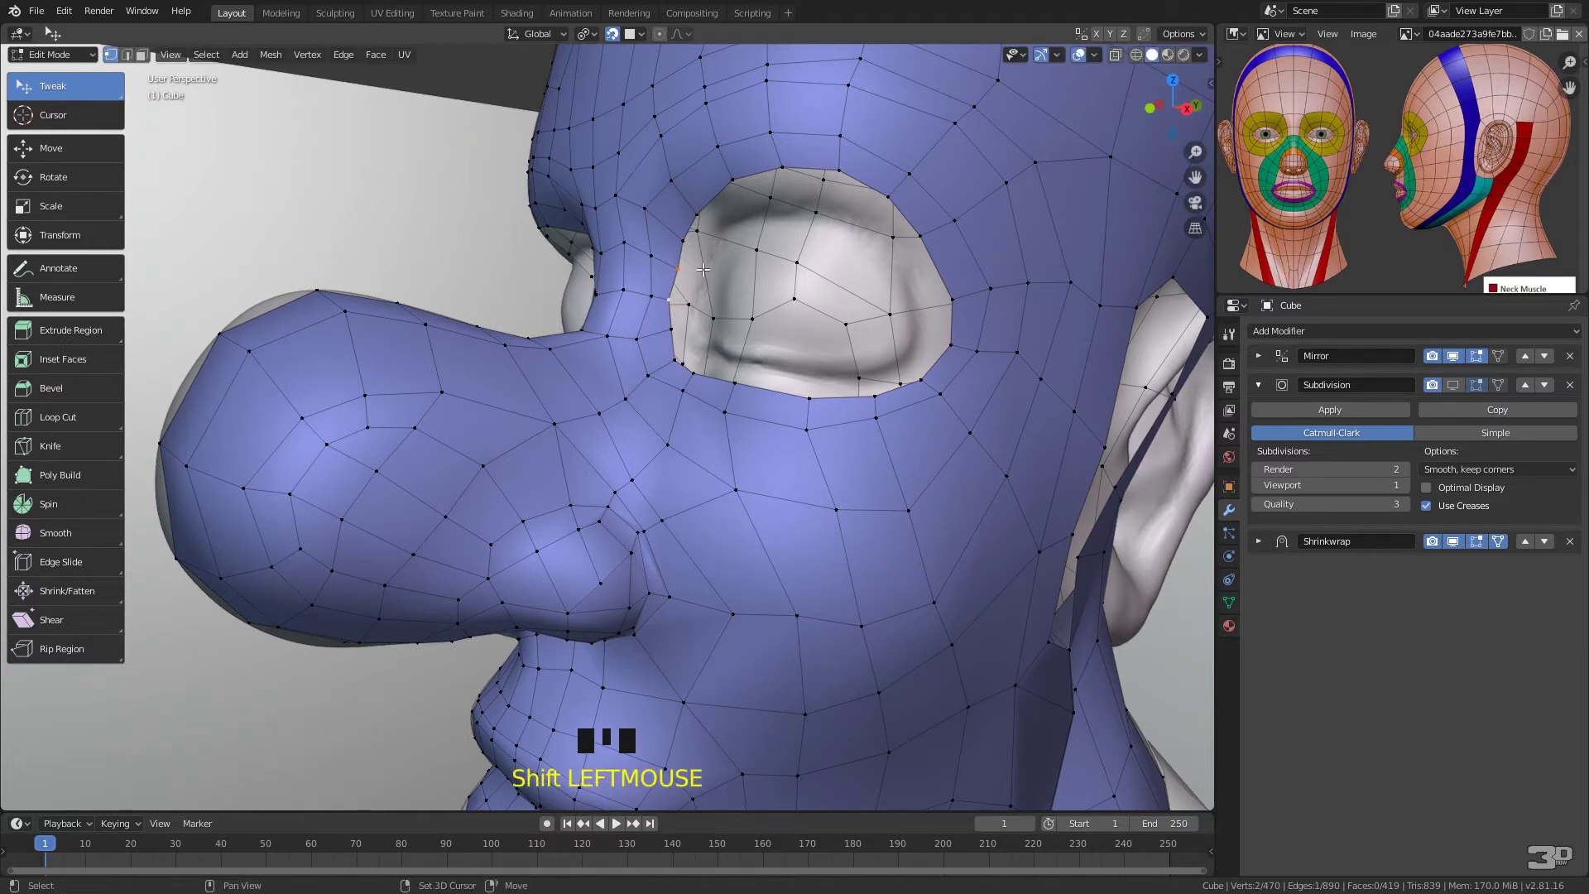
key("e")
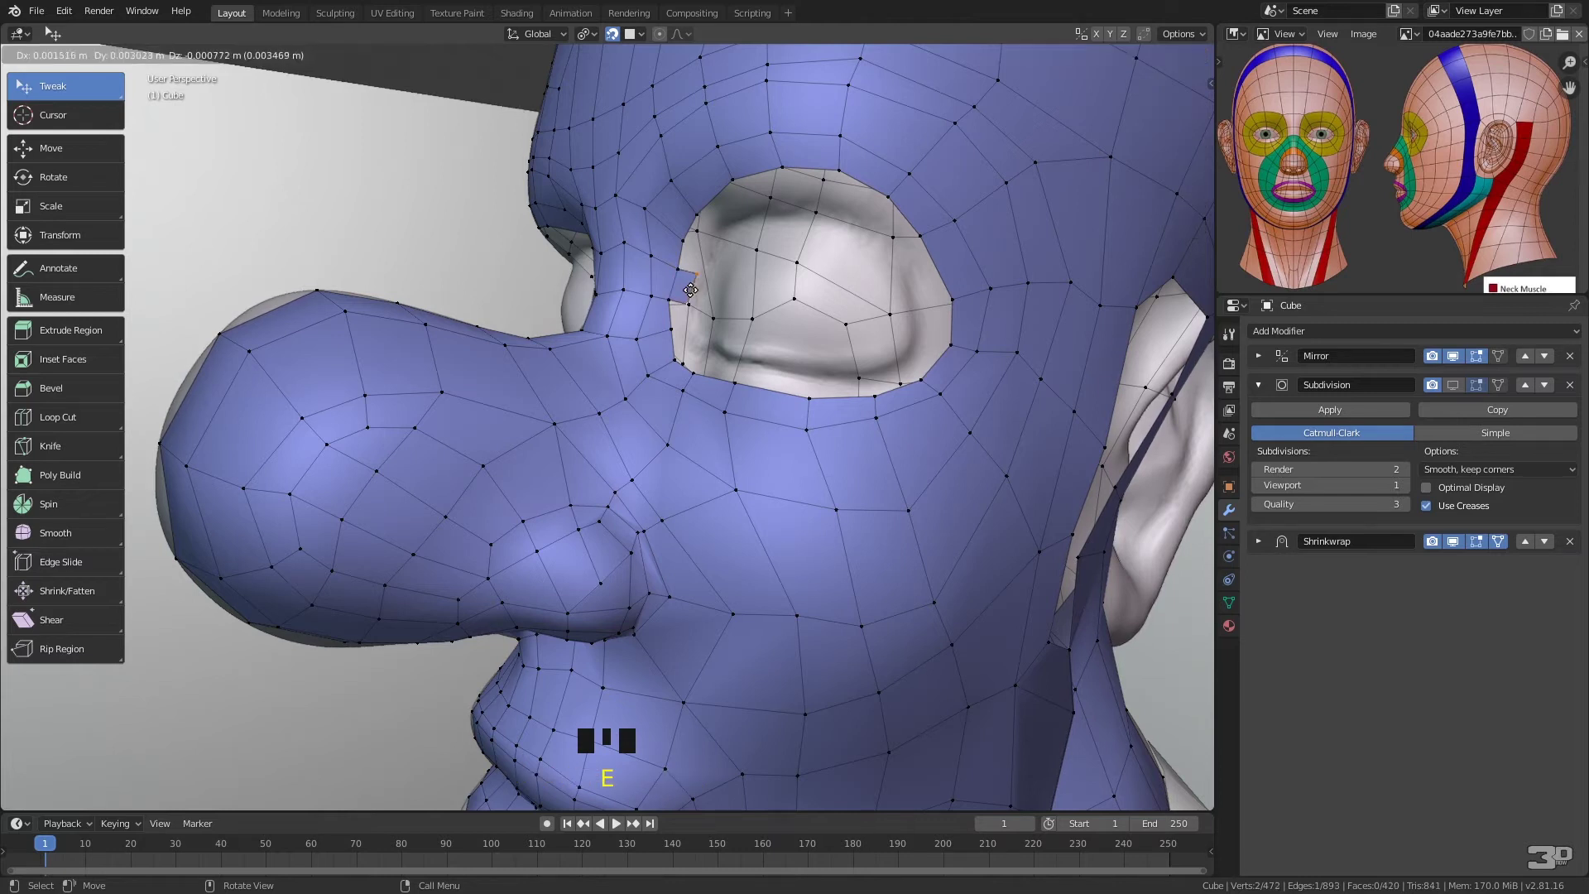
left_click(693, 287)
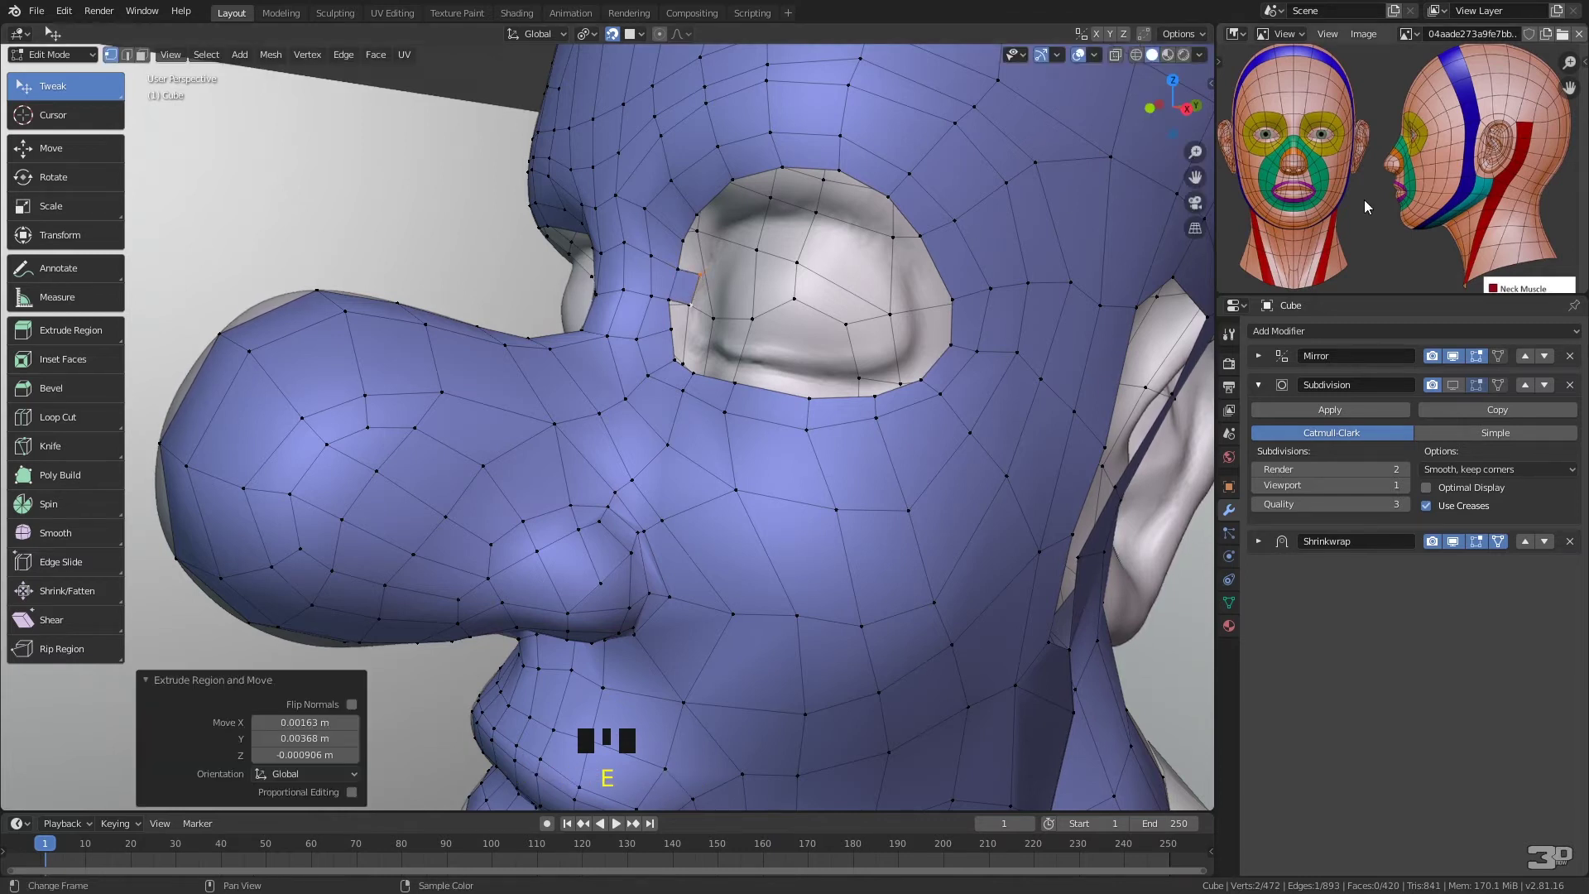
left_click(1457, 359)
- Fill five successive faces from the extruded face up along the upper rim of the eye opening, placing each new vertex
middle_click_drag(770, 308, 733, 252)
left_click(667, 289)
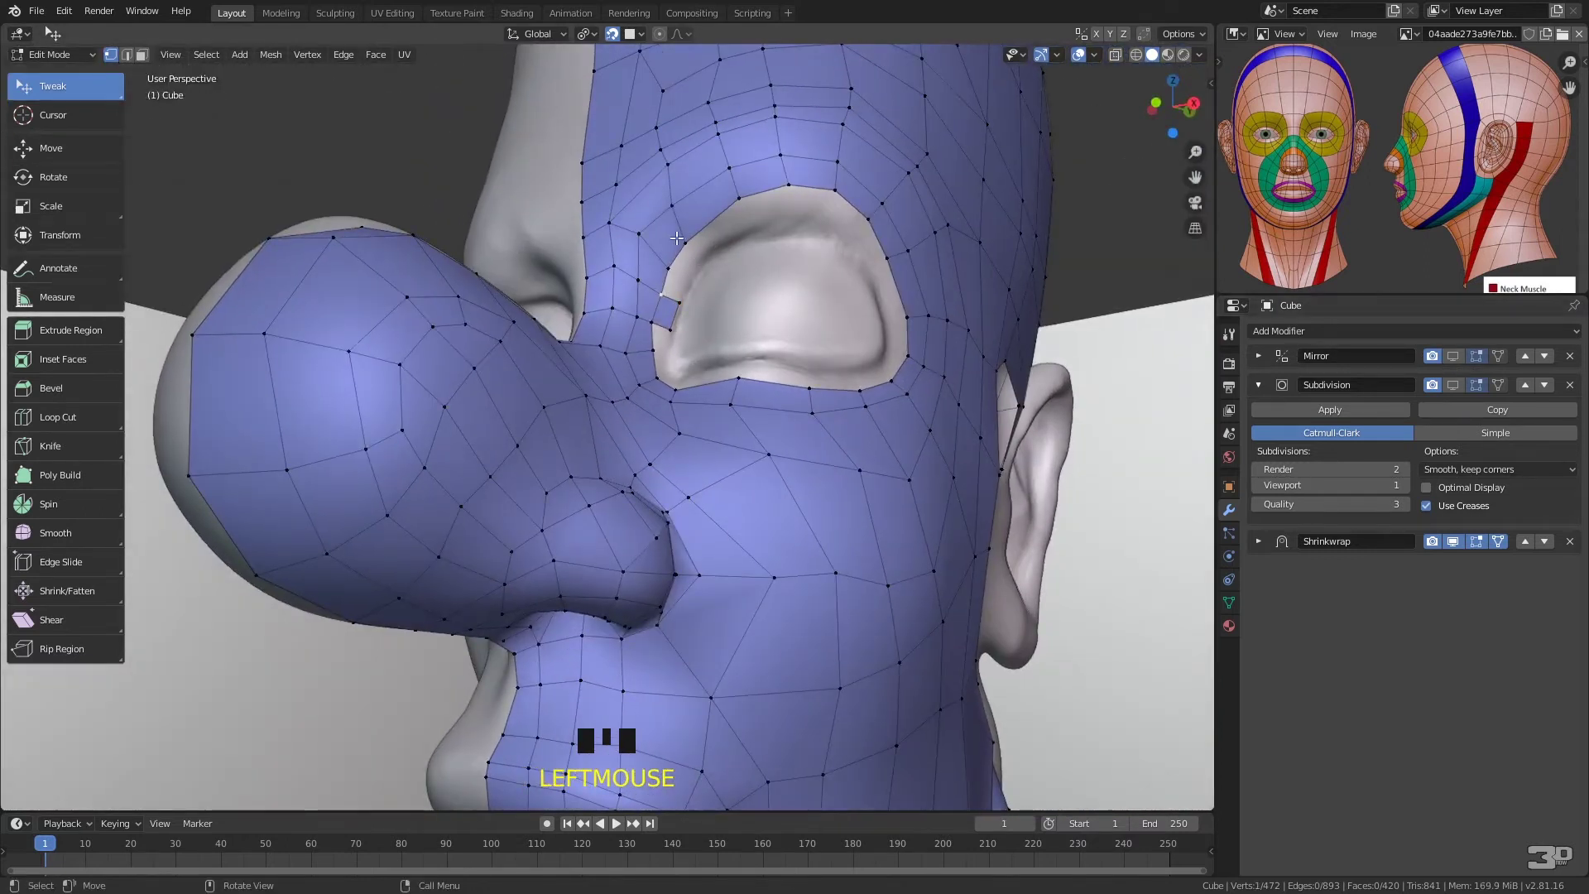
key("f")
left_click(691, 278)
left_click(674, 265)
key("f")
left_click(703, 259)
left_click(688, 244)
key("f")
left_click(750, 223)
left_click(741, 200)
key("f")
left_click(794, 220)
left_click(788, 190)
key("f")
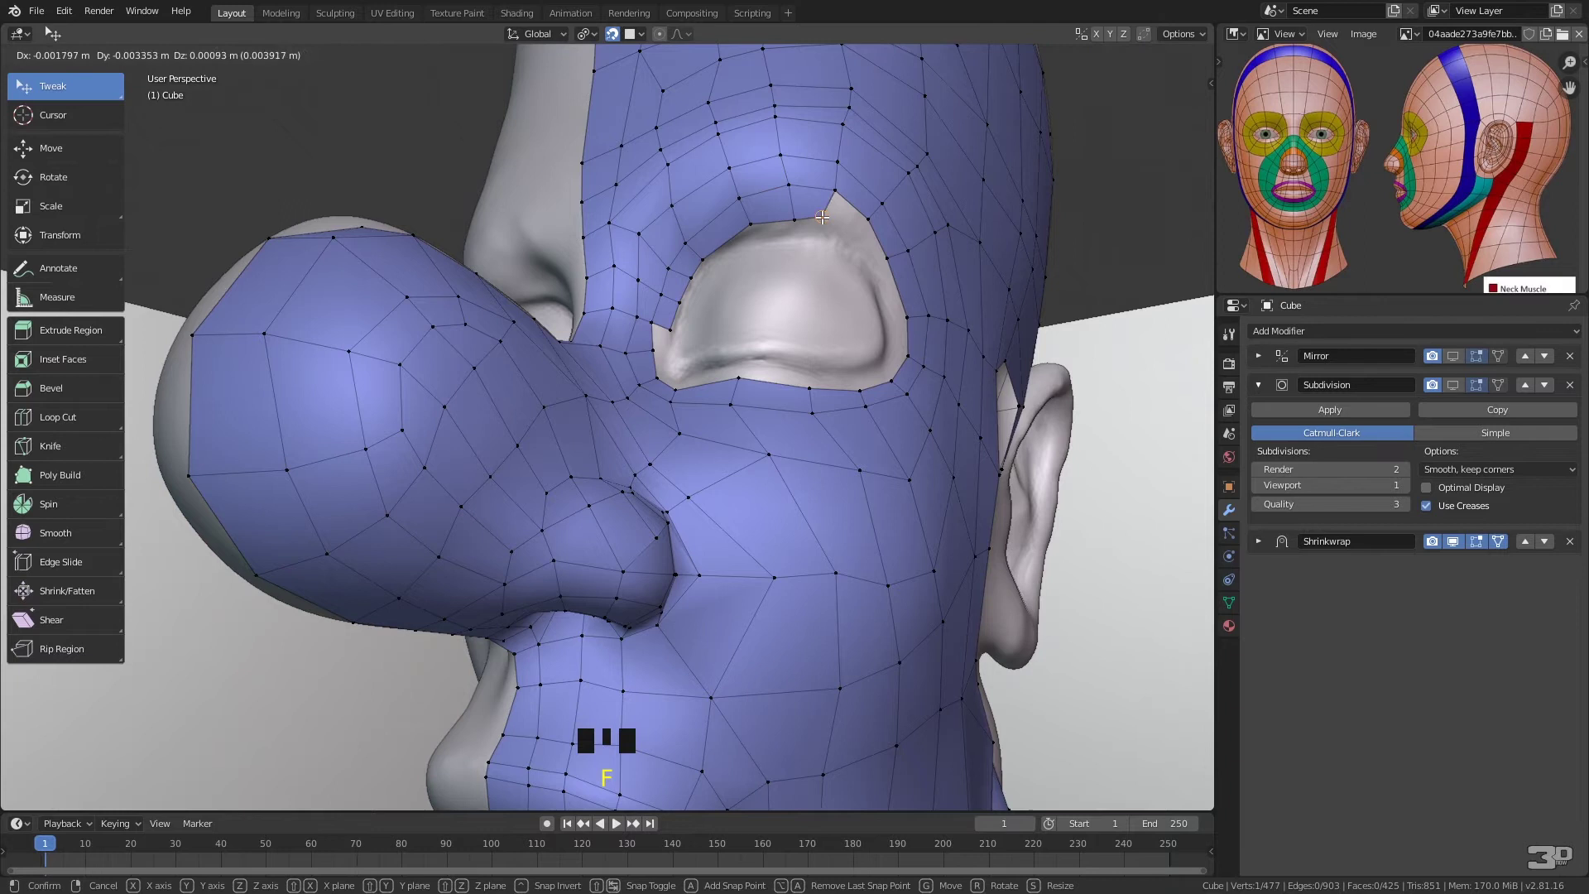
left_click(827, 223)
- Continue the eye ring with four more faces around the upper outer corner and down the outer side, placing each new vertex
left_click(836, 195)
key("f")
left_click(851, 240)
left_click(873, 225)
key("f")
left_click(868, 262)
left_click(888, 259)
key("f")
left_click(889, 318)
left_click(912, 323)
key("f")
left_click(890, 347)
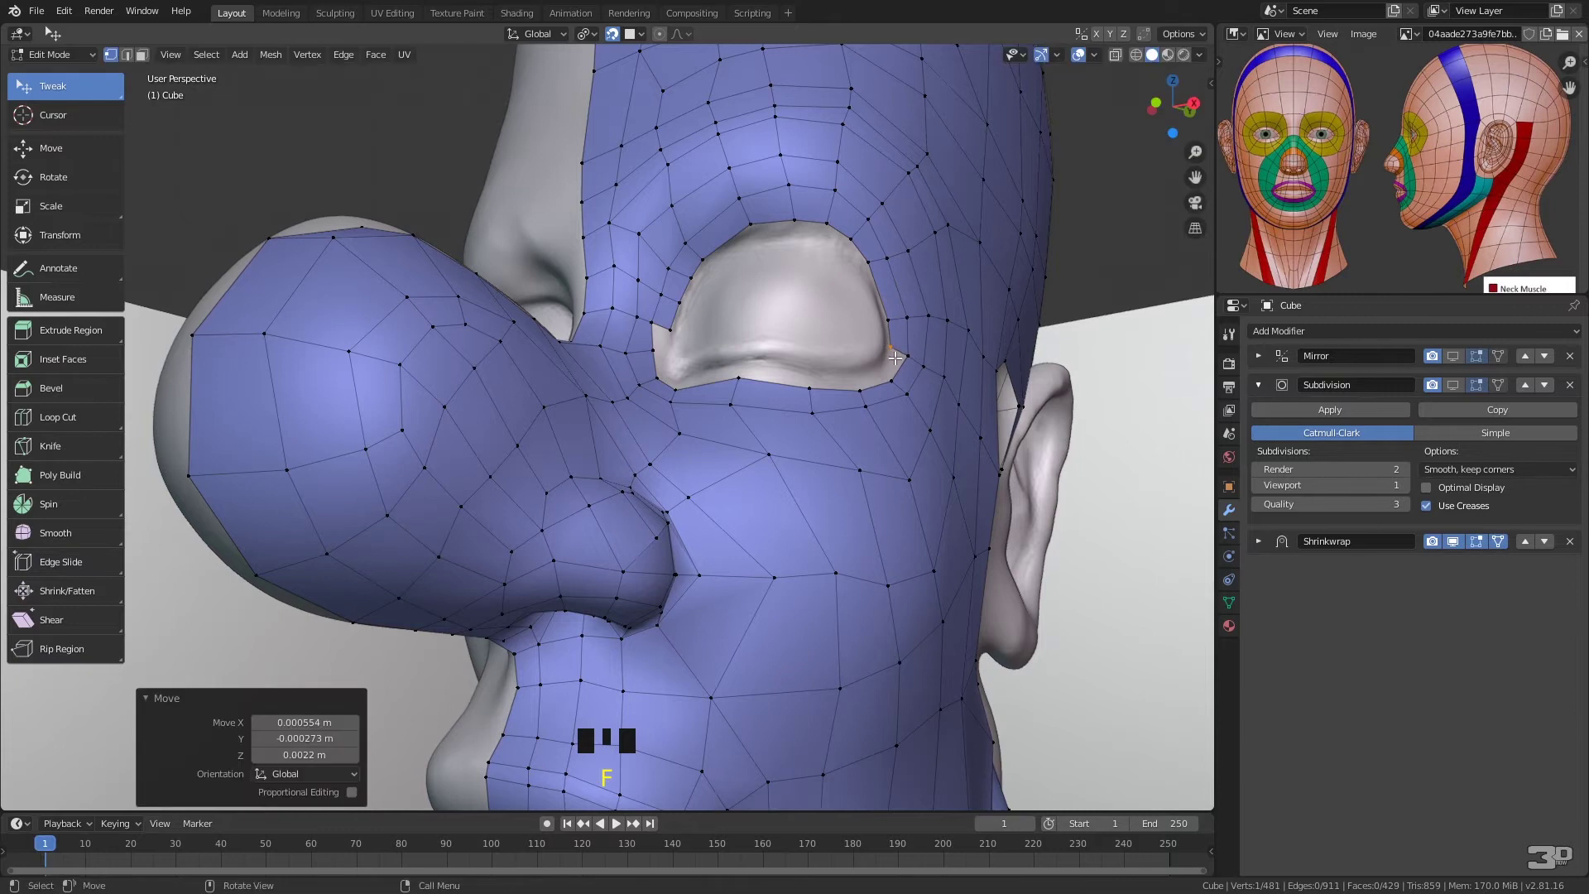
- Fill four more faces around the lower outer corner and along the lower rim of the eye opening, placing each new vertex
left_click(907, 355)
key("f")
left_click(884, 370)
left_click(891, 382)
key("f")
left_click(858, 378)
key("f")
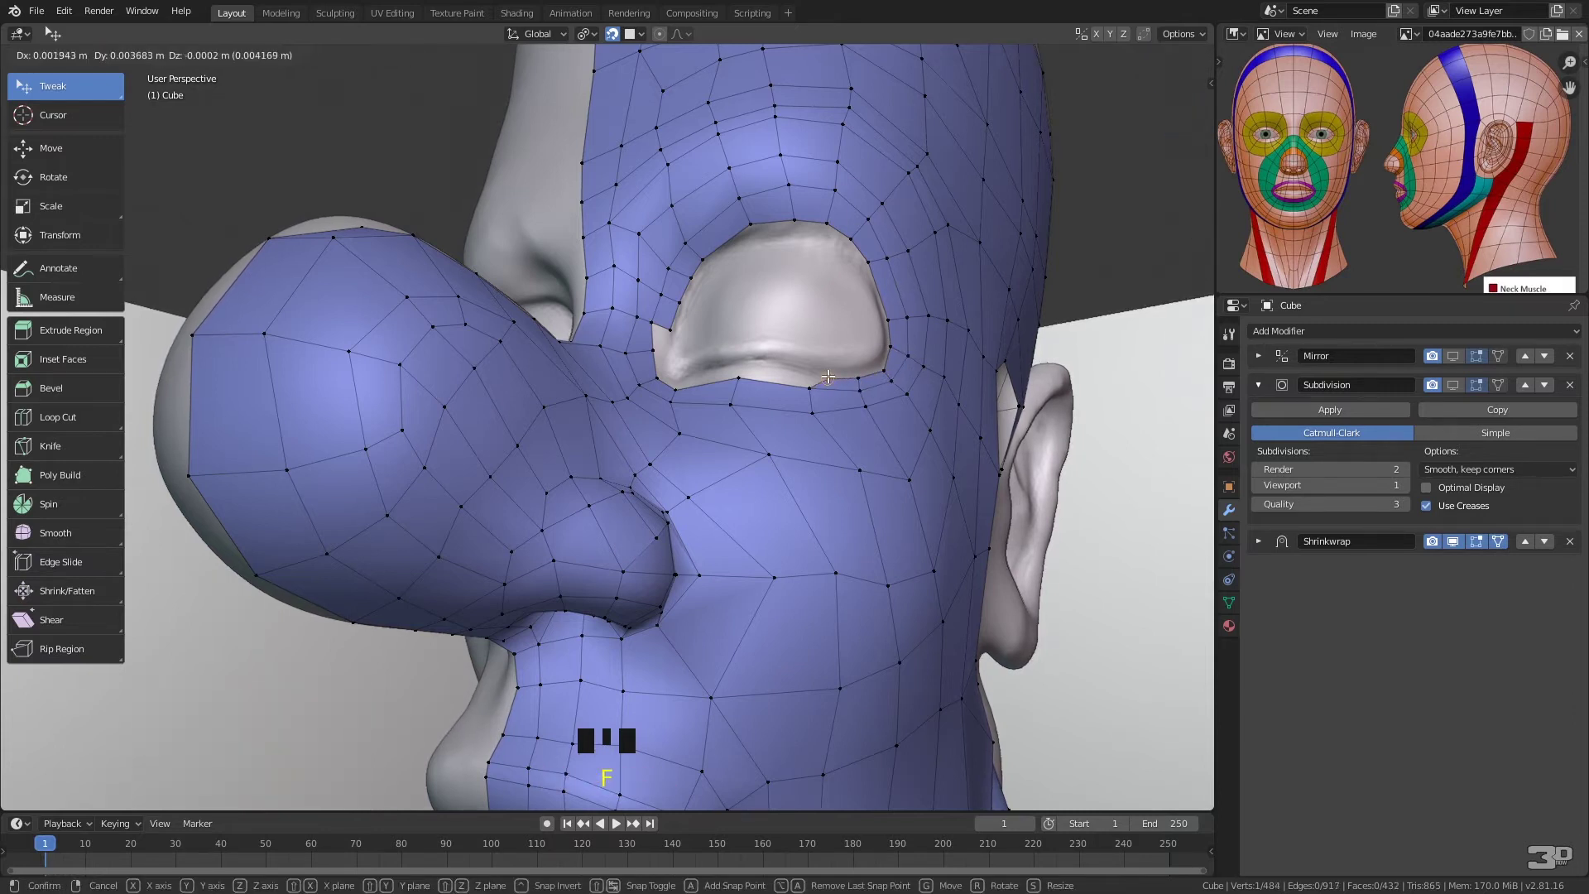
left_click(814, 383)
left_click(812, 387)
key("f")
left_click(741, 367)
- Close the face ring around the eye opening with four faces through the lower inner corner, adjusting the corner vertices
left_click(738, 374)
key("f")
left_click(680, 378)
left_click(676, 382)
key("f")
left_click(663, 363)
left_click_drag(654, 351, 644, 357)
left_click(660, 380)
key("f")
left_click(665, 354)
left_click(652, 324)
key("less")
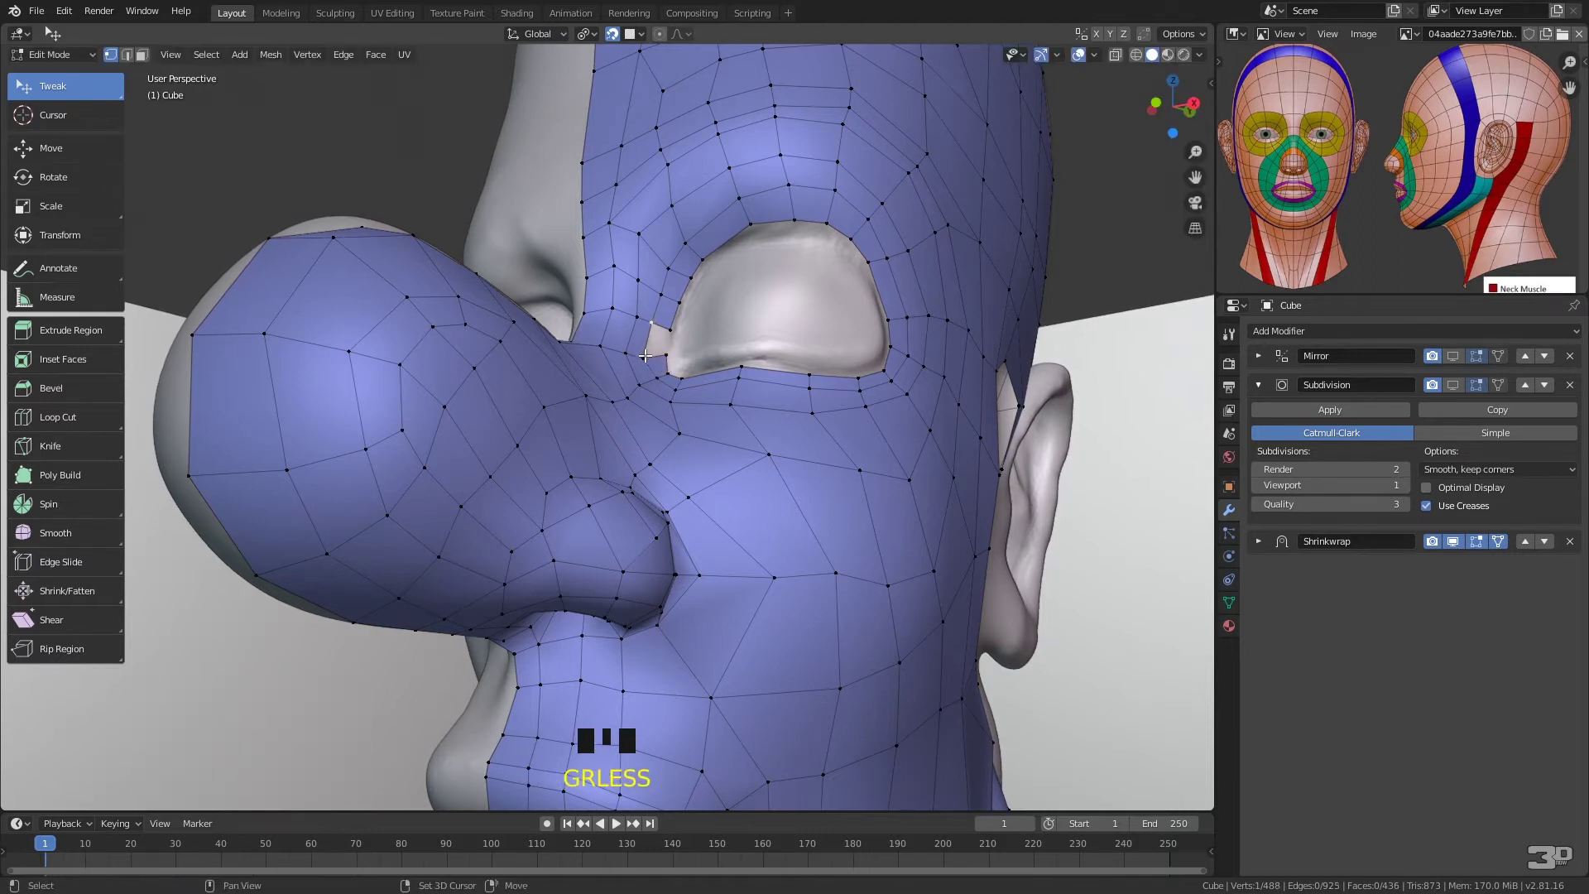
left_click(644, 357, "shift")
key("f")
- Extrude the central upper edge of the eye opening down across the eye four times, and widen the strip's lower end
middle_click_drag(745, 331, 878, 297)
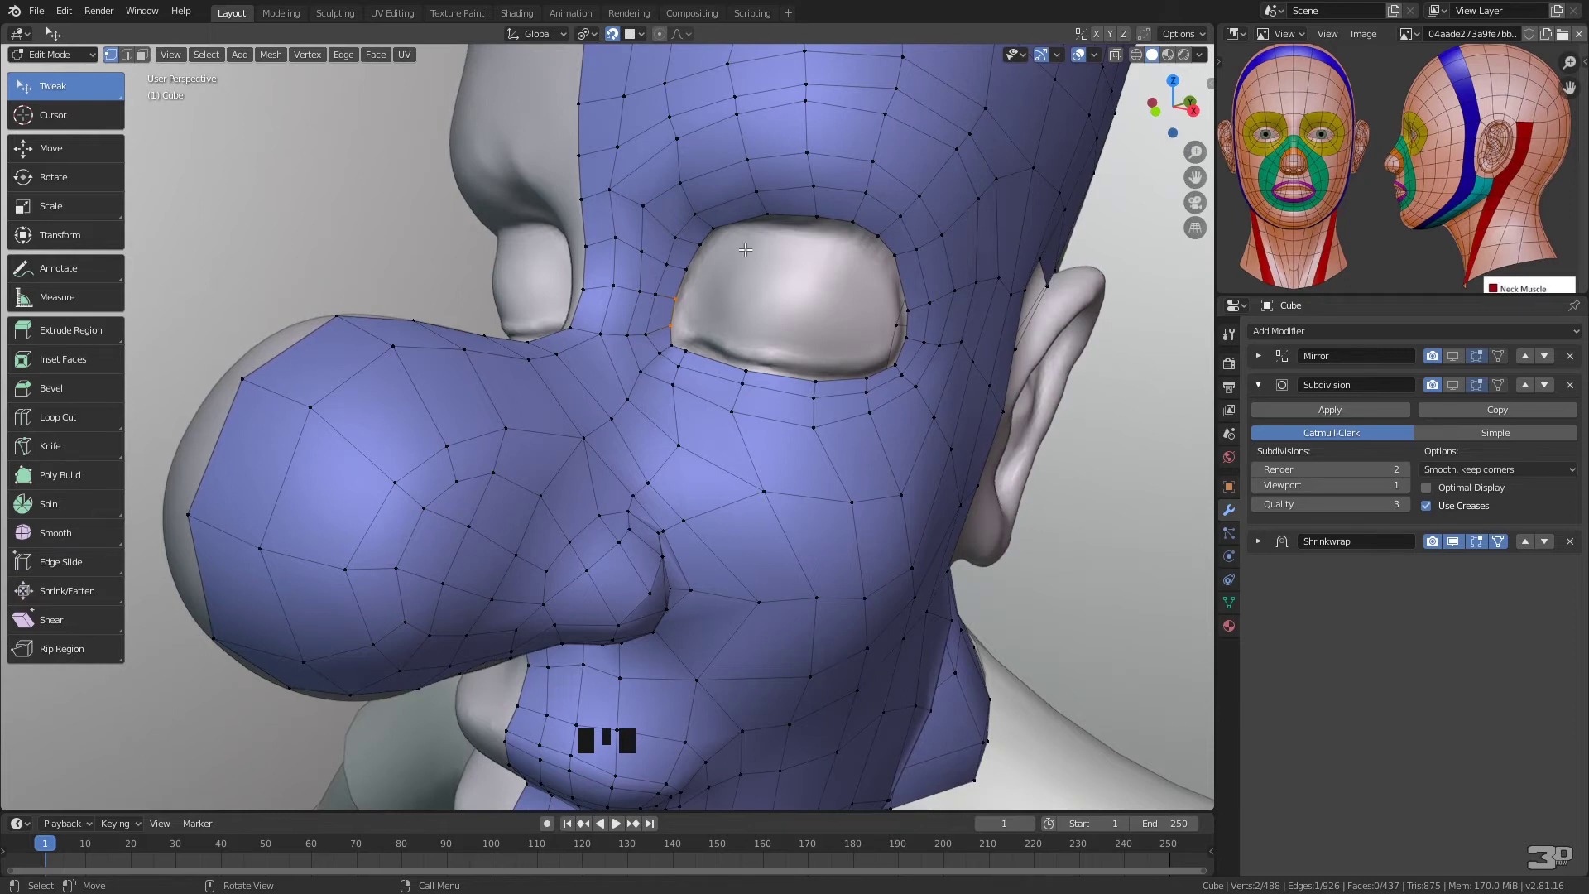
left_click(792, 217)
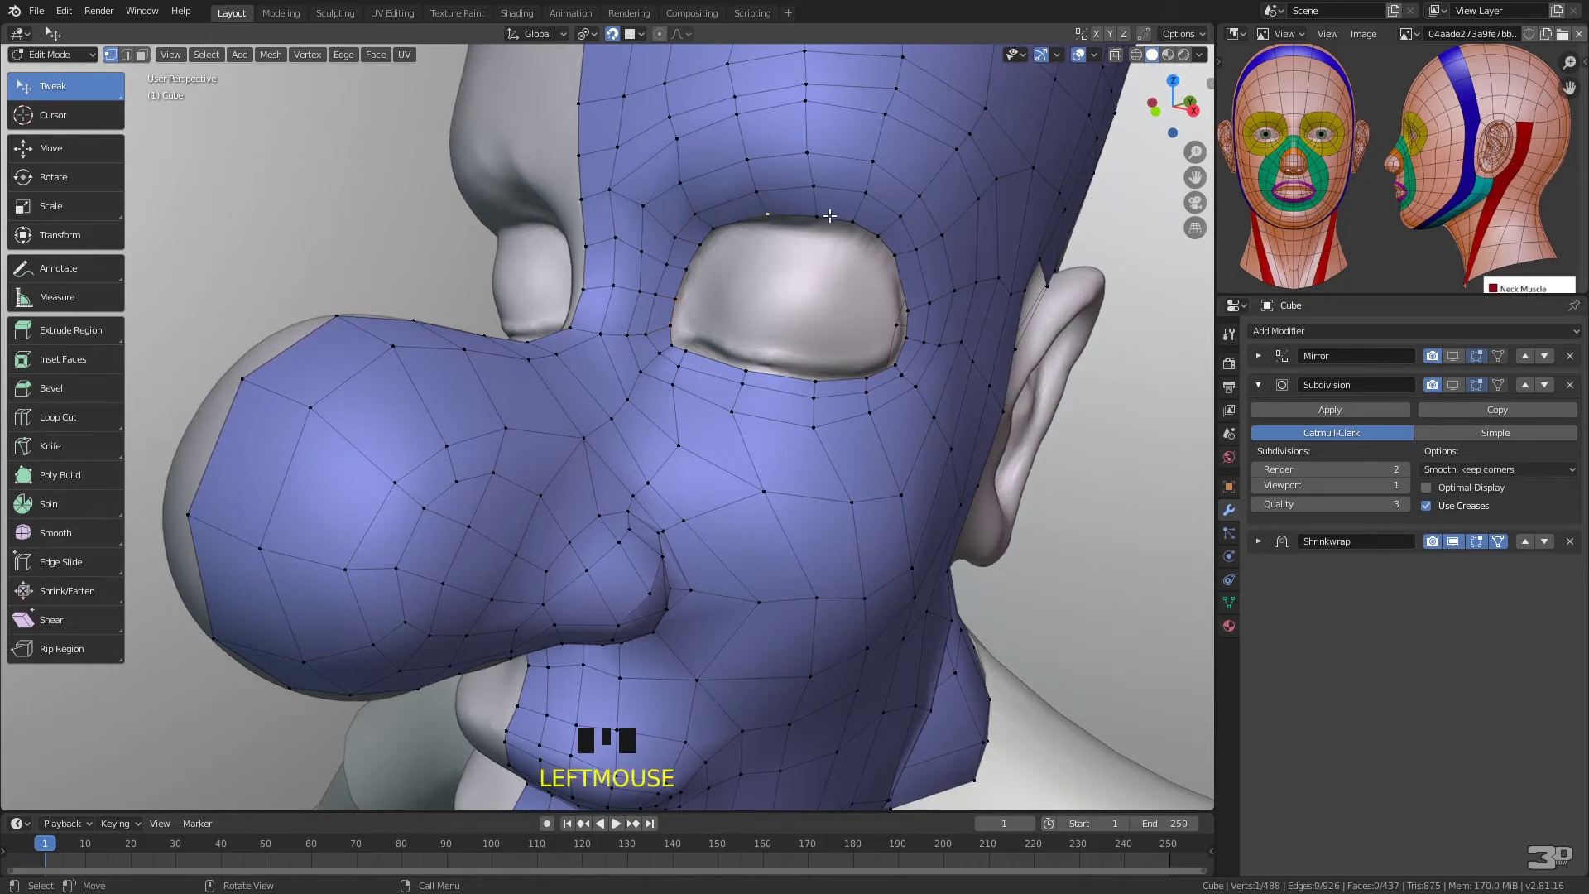
left_click(819, 217, "shift")
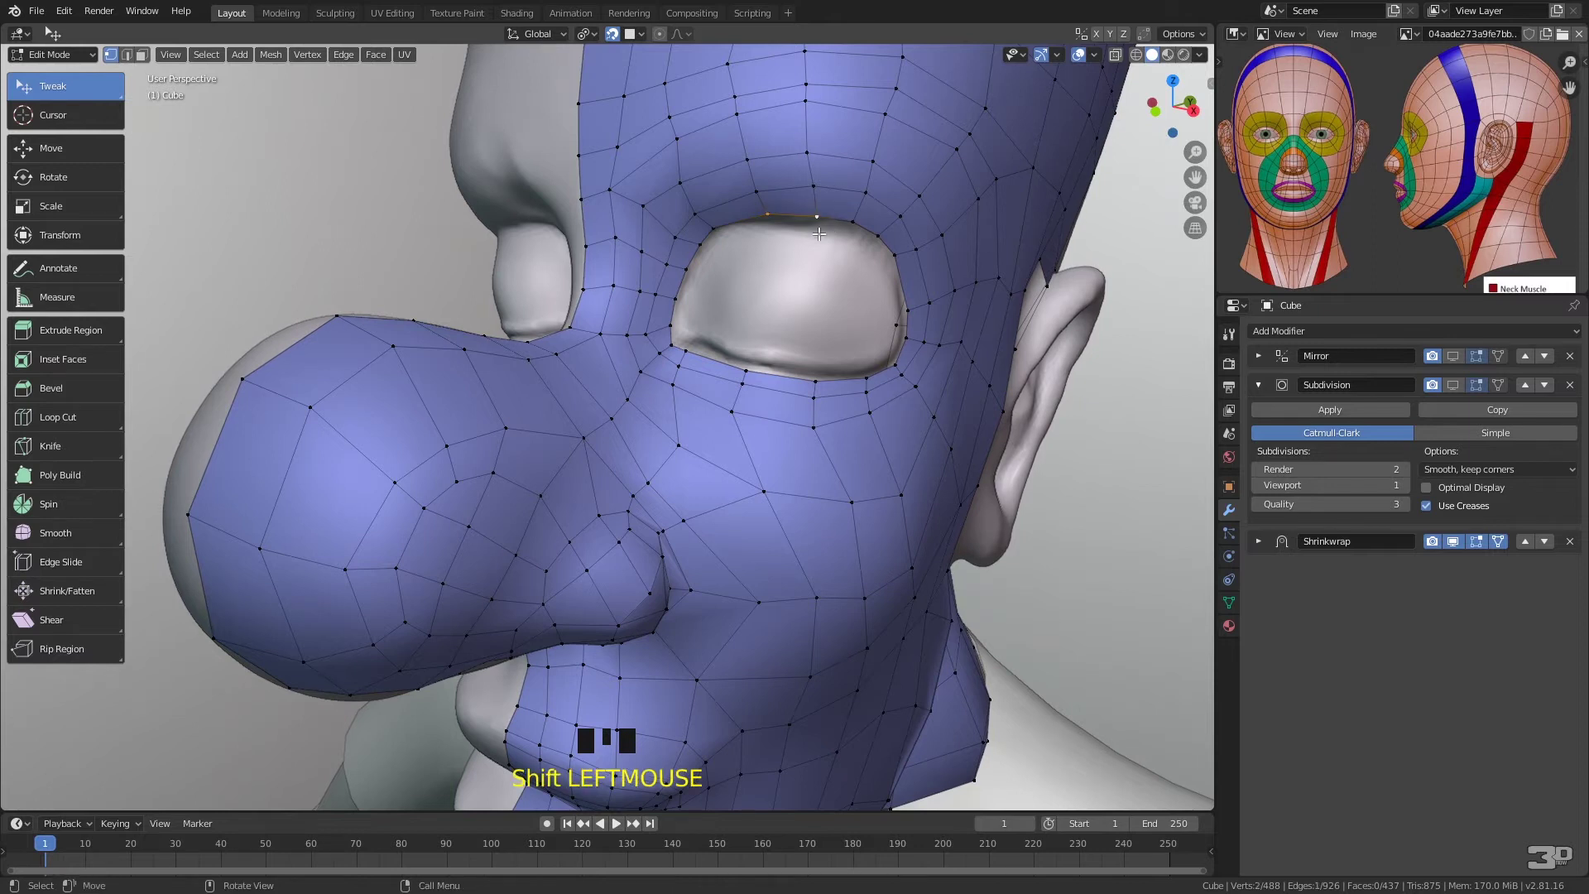
key("f")
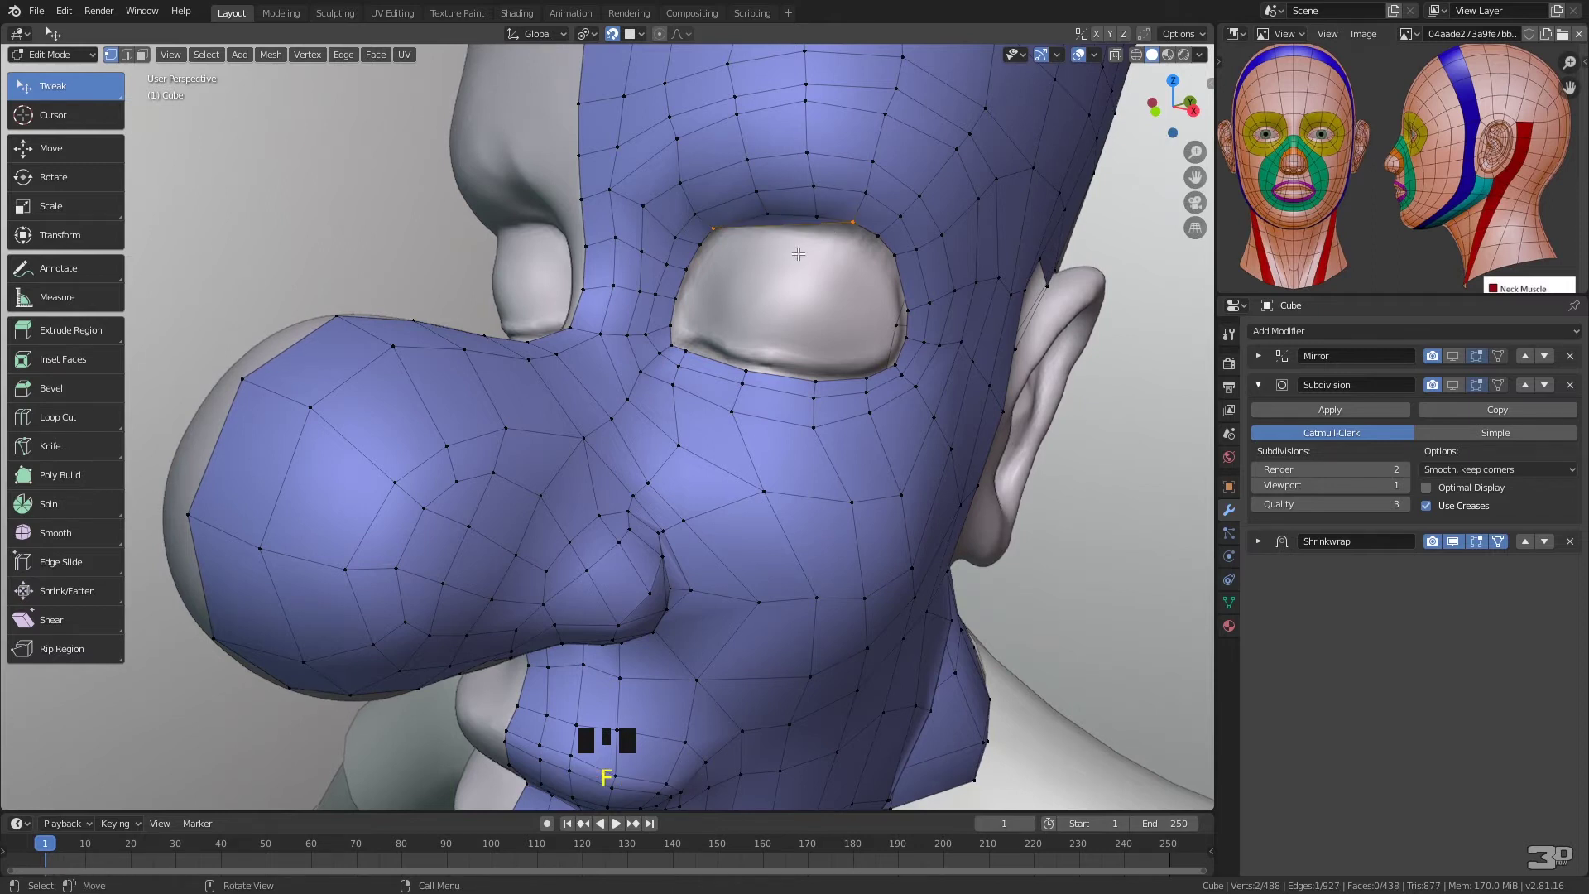
key("ctrl+z")
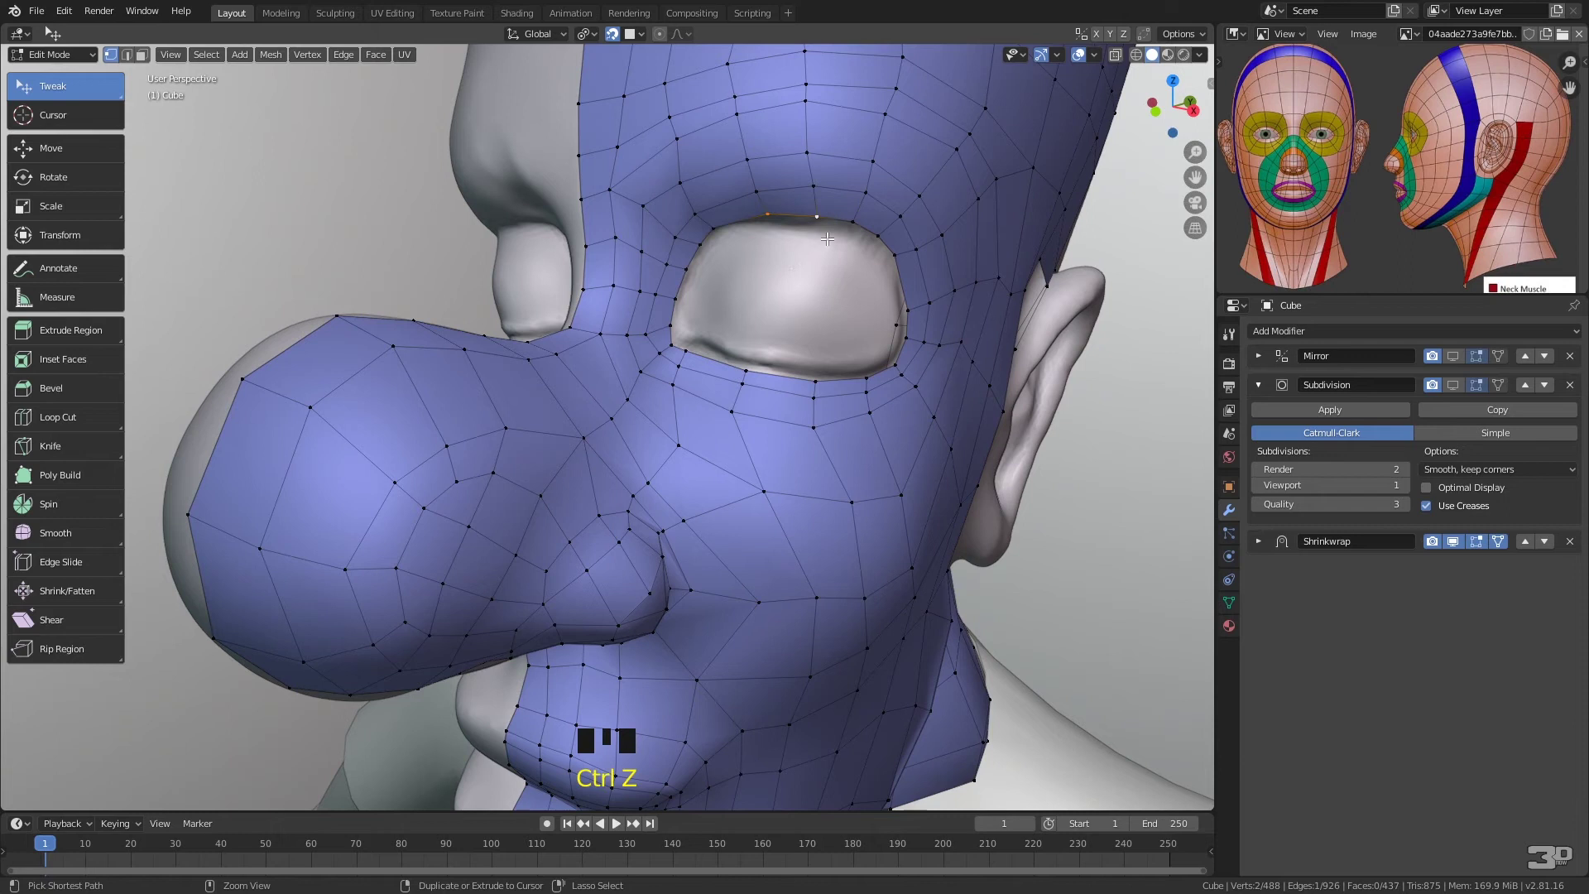
key("e")
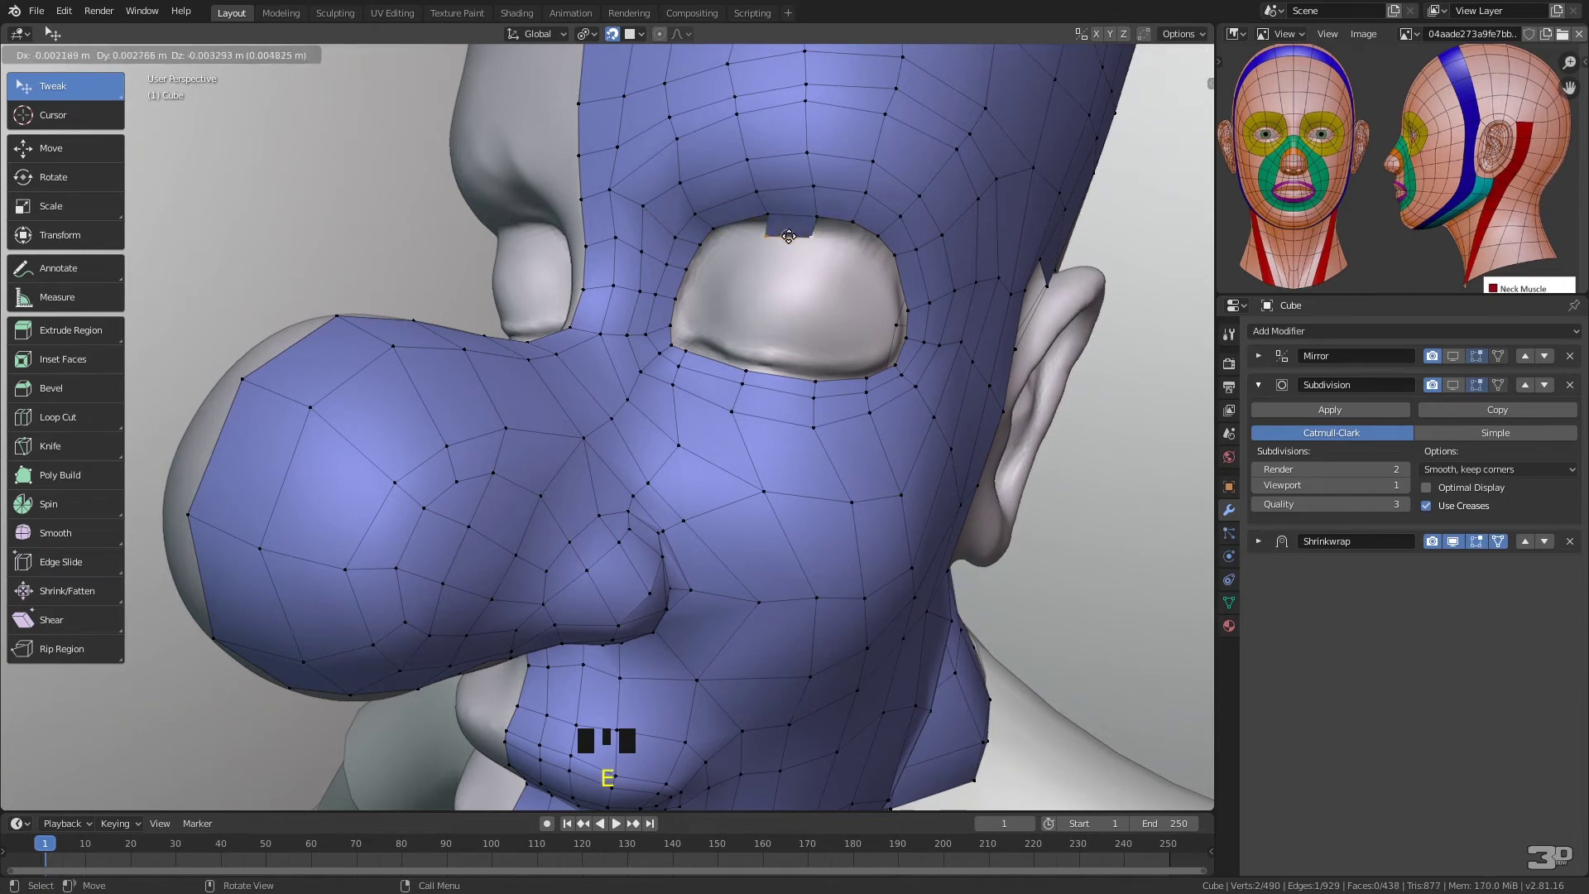
left_click(794, 235)
key("e")
left_click(784, 280)
key("e")
left_click(780, 336)
key("e")
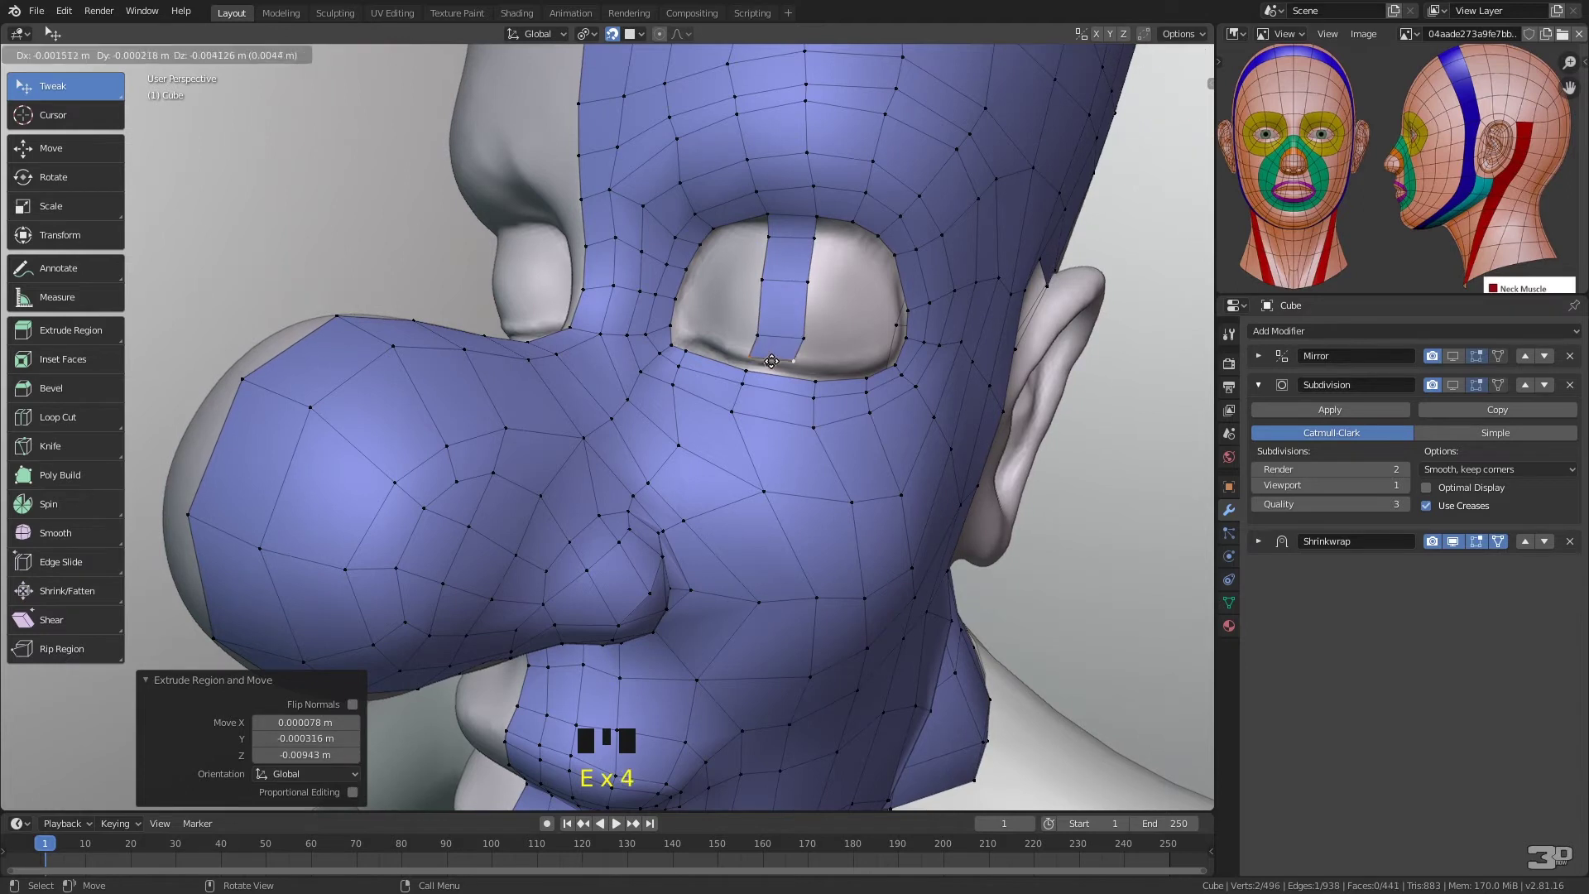
left_click(774, 357)
left_click_drag(798, 359, 811, 363)
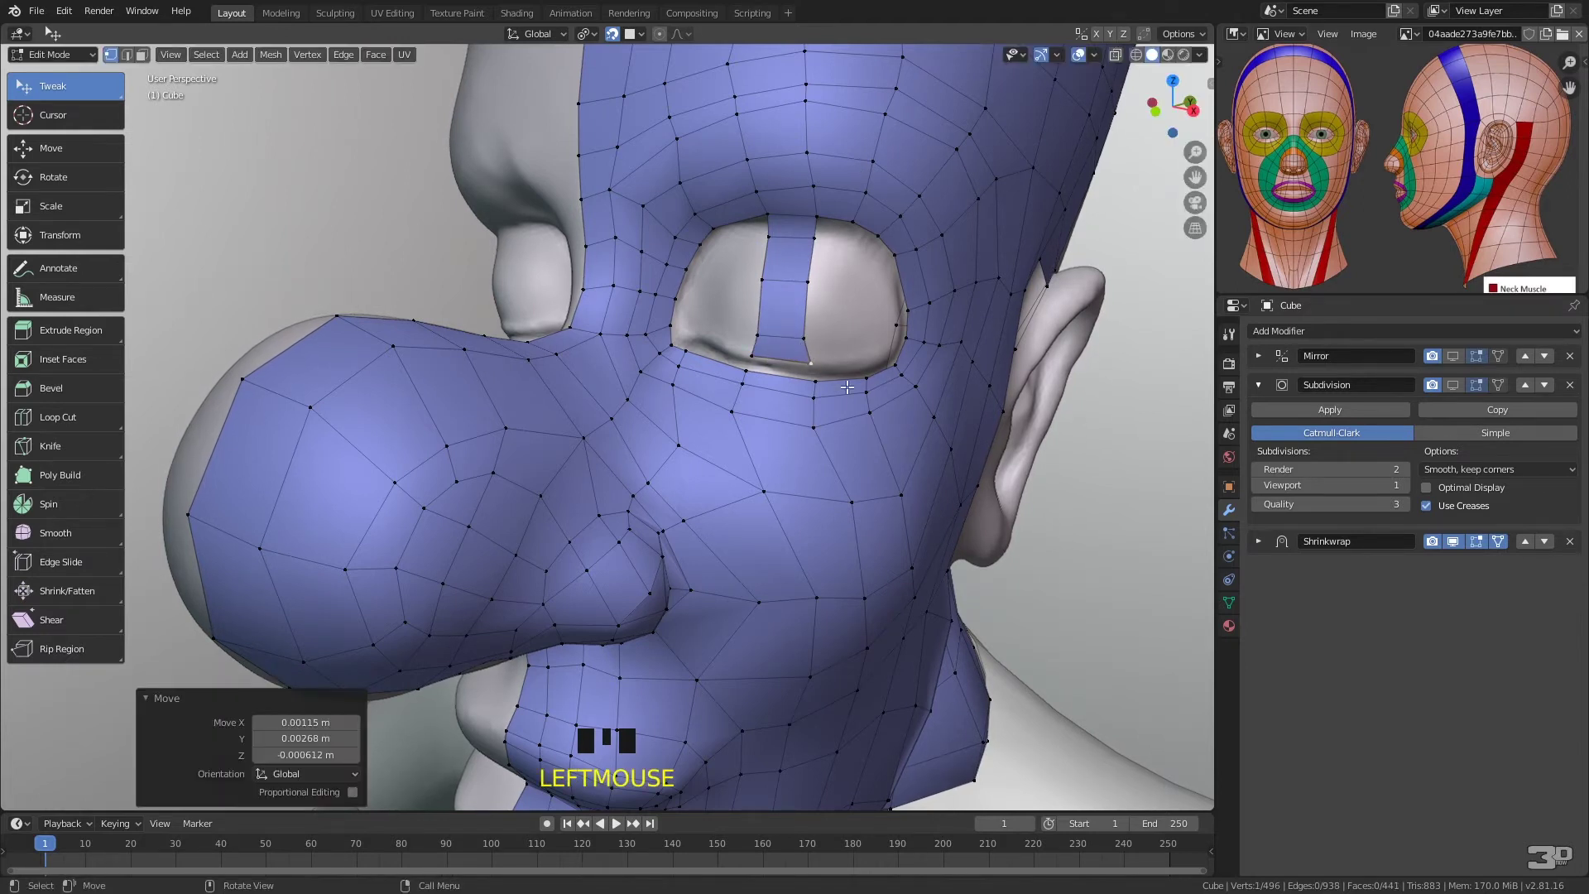
- Fill four faces from the central strip along the upper rim to the nose side of the eye opening, placing each new vertex
left_click(766, 214)
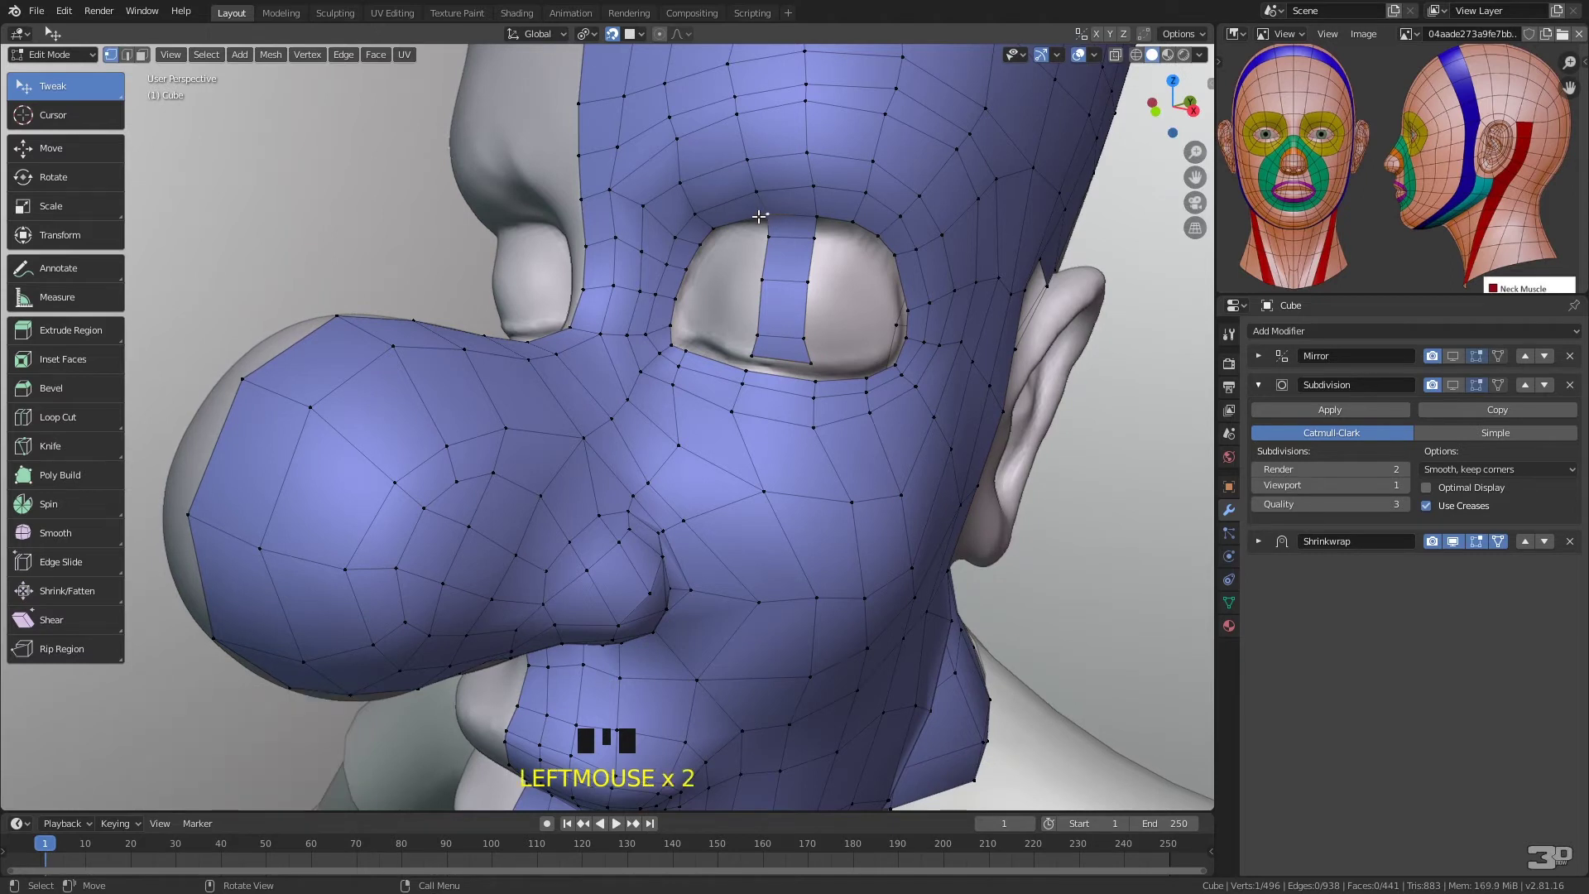
key("f")
left_click(722, 240)
left_click(711, 228)
key("f")
left_click(711, 251)
left_click(701, 245)
key("f")
left_click(699, 270)
left_click(687, 270)
key("f")
left_click(691, 299)
- Extend the second face ring with three more faces down the nose side of the eye opening, placing each new vertex
left_click(676, 298)
key("f")
left_click(687, 320)
left_click(672, 325)
key("f")
left_click(686, 335)
left_click(672, 346)
key("f")
left_click(694, 341)
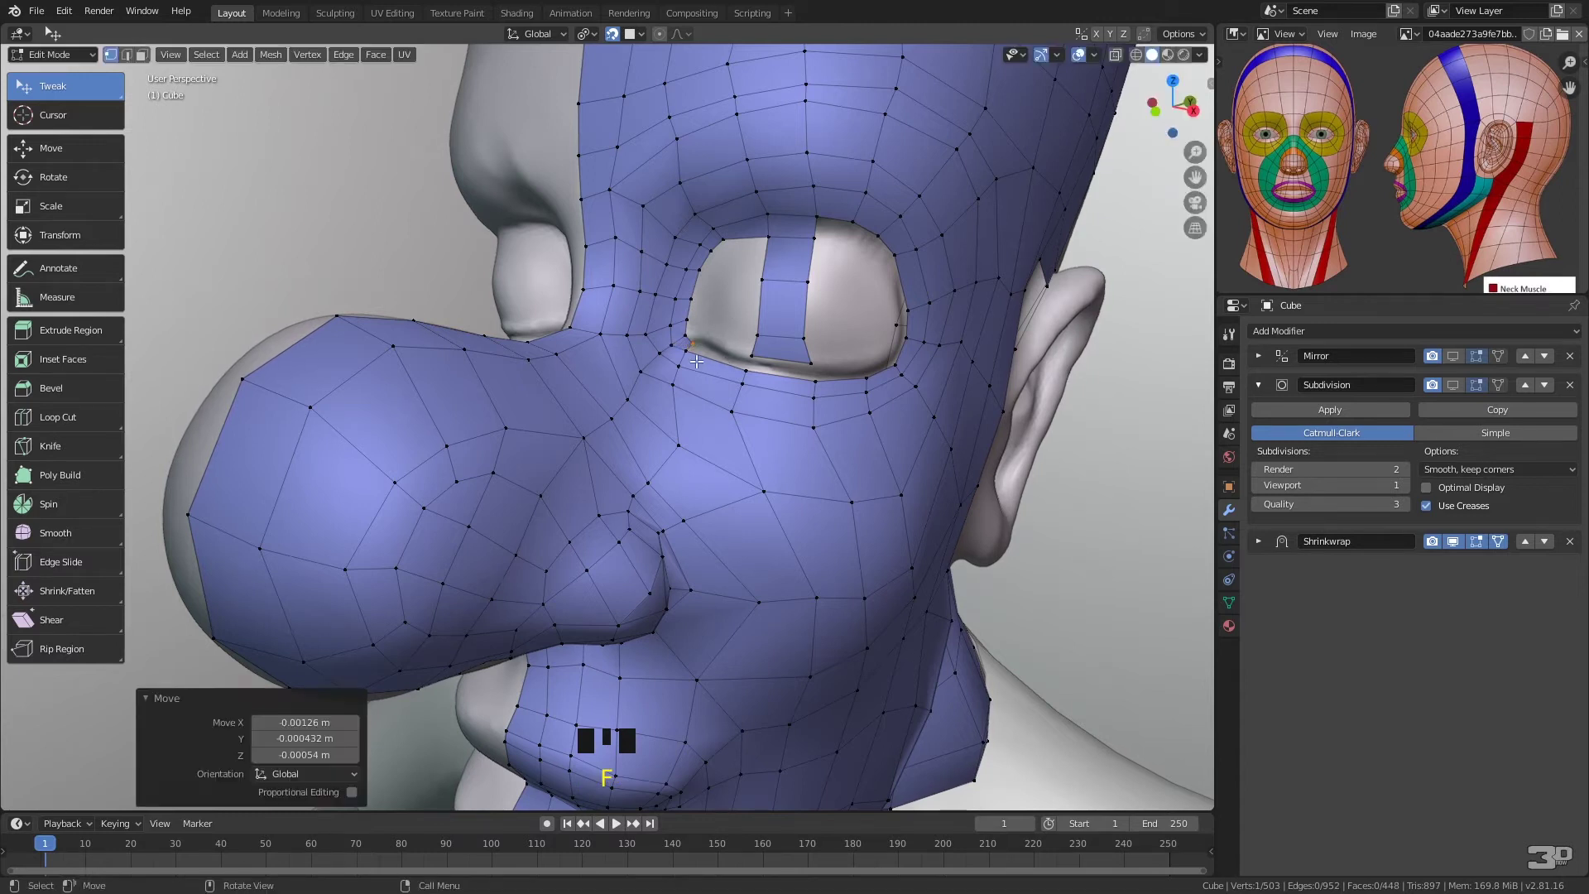
- Rearrange the vertices at the lower inner eye corner, and fill a face along the lower rim there
left_click(686, 355)
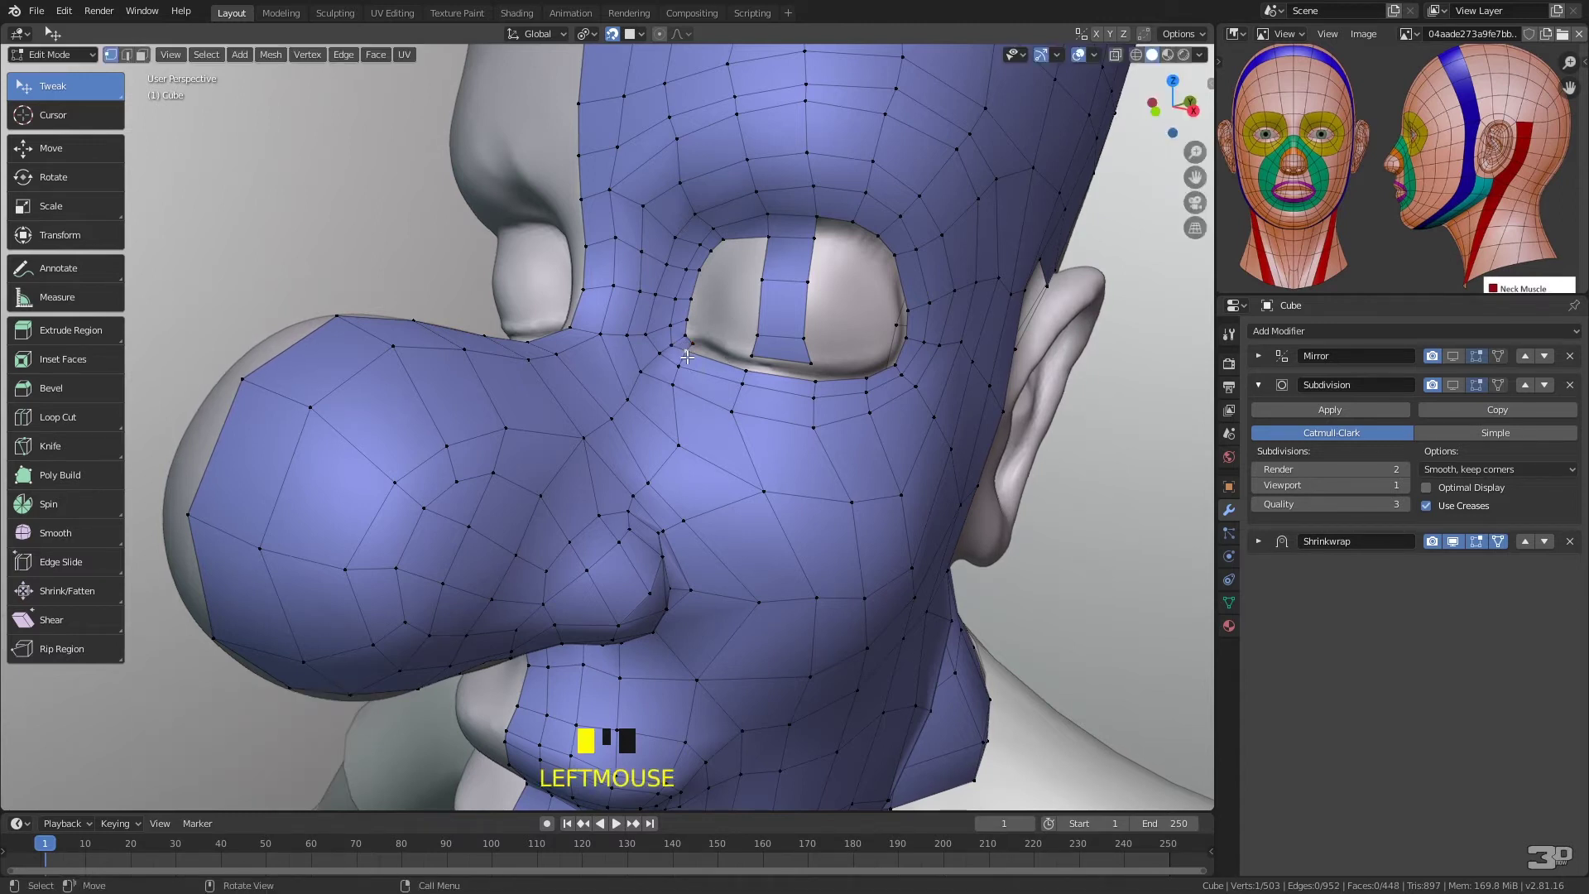
left_click(689, 348)
left_click_drag(688, 355, 653, 375)
triple_click(693, 352)
key("f")
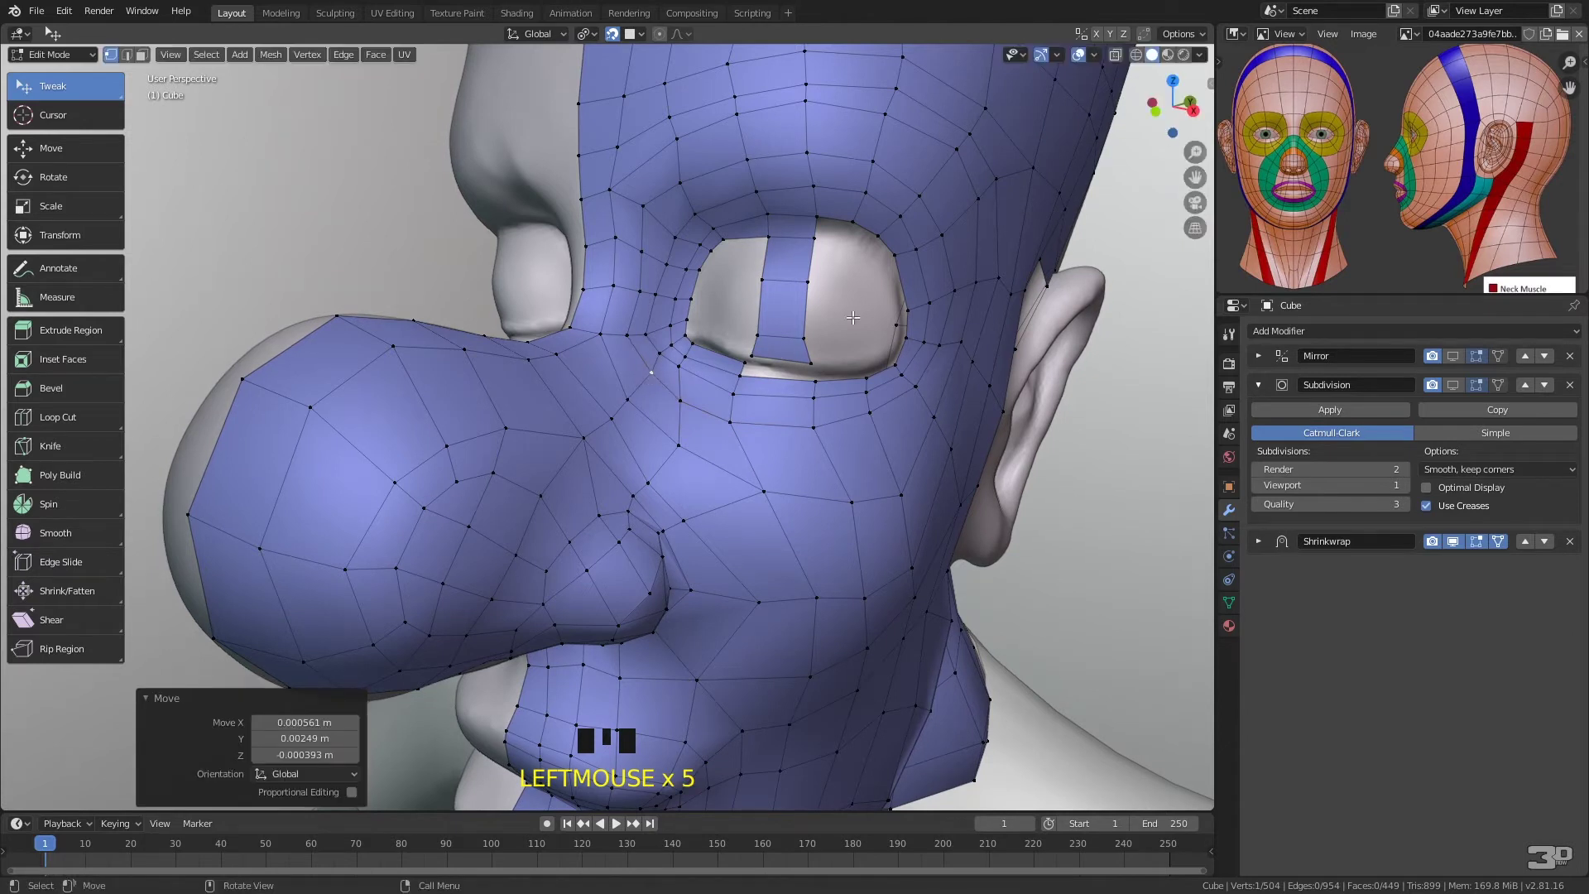
- Continue the second face ring with three faces along the eye opening's lower rim to the outer corner, placing each new vertex
left_click(753, 374)
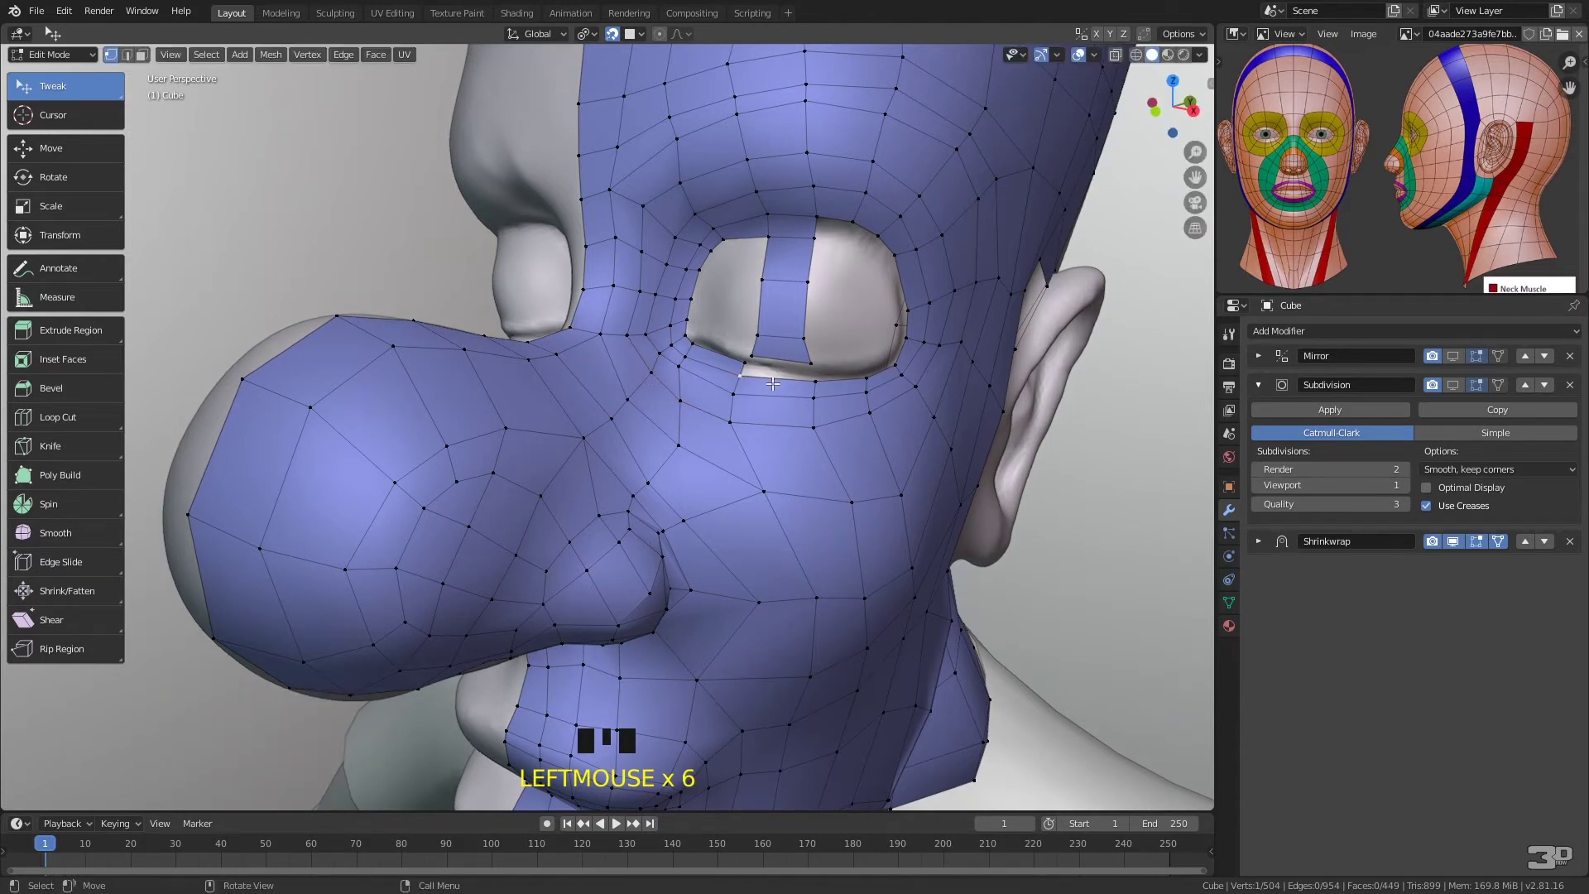
key("f")
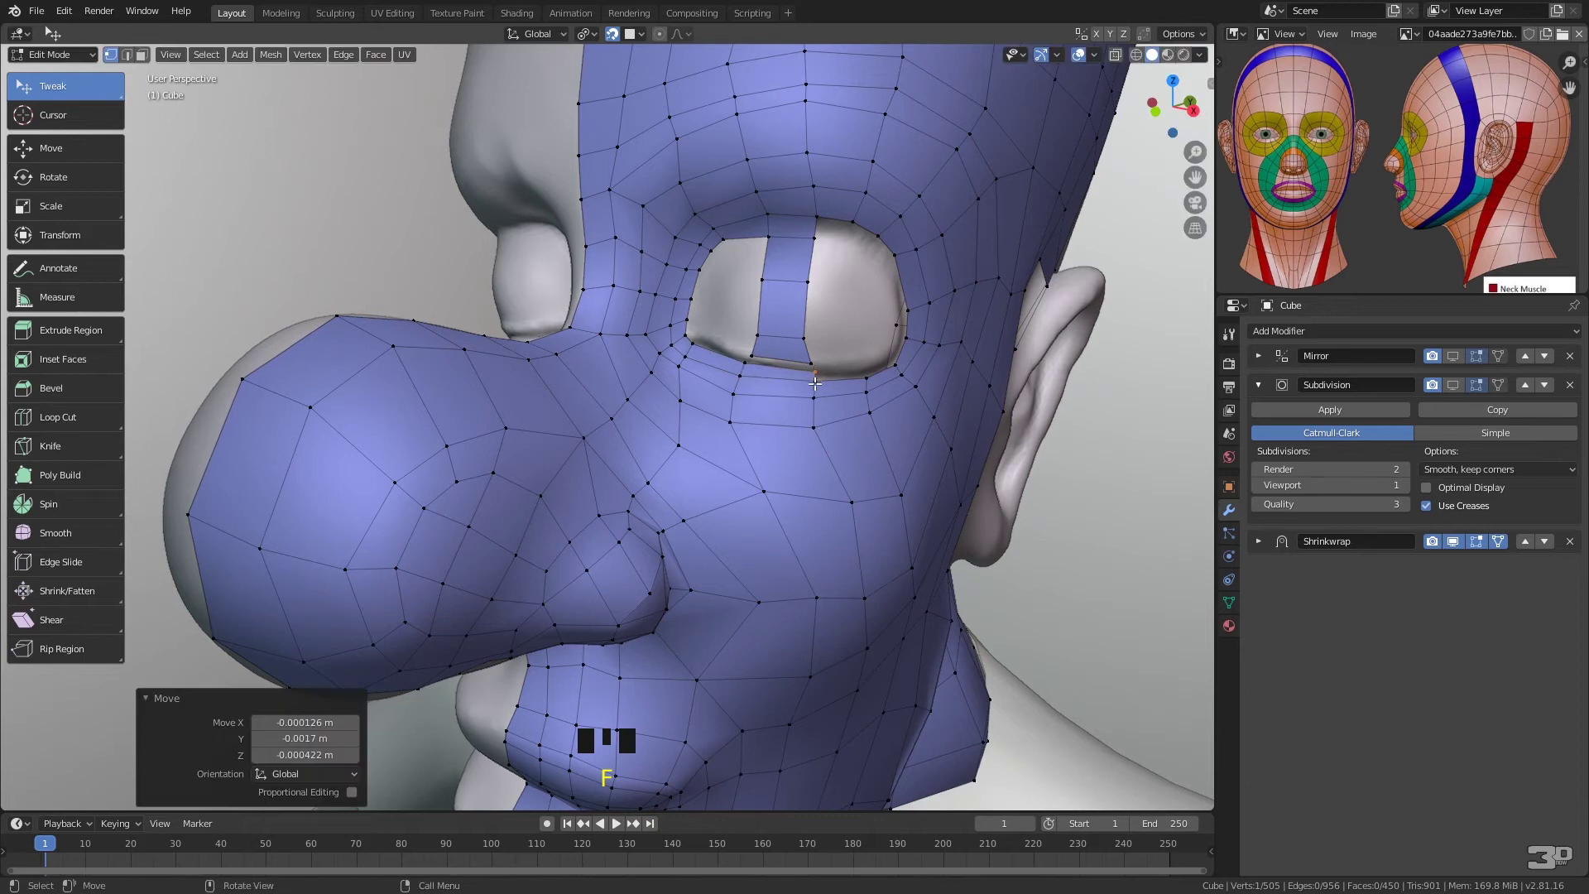
left_click(814, 382)
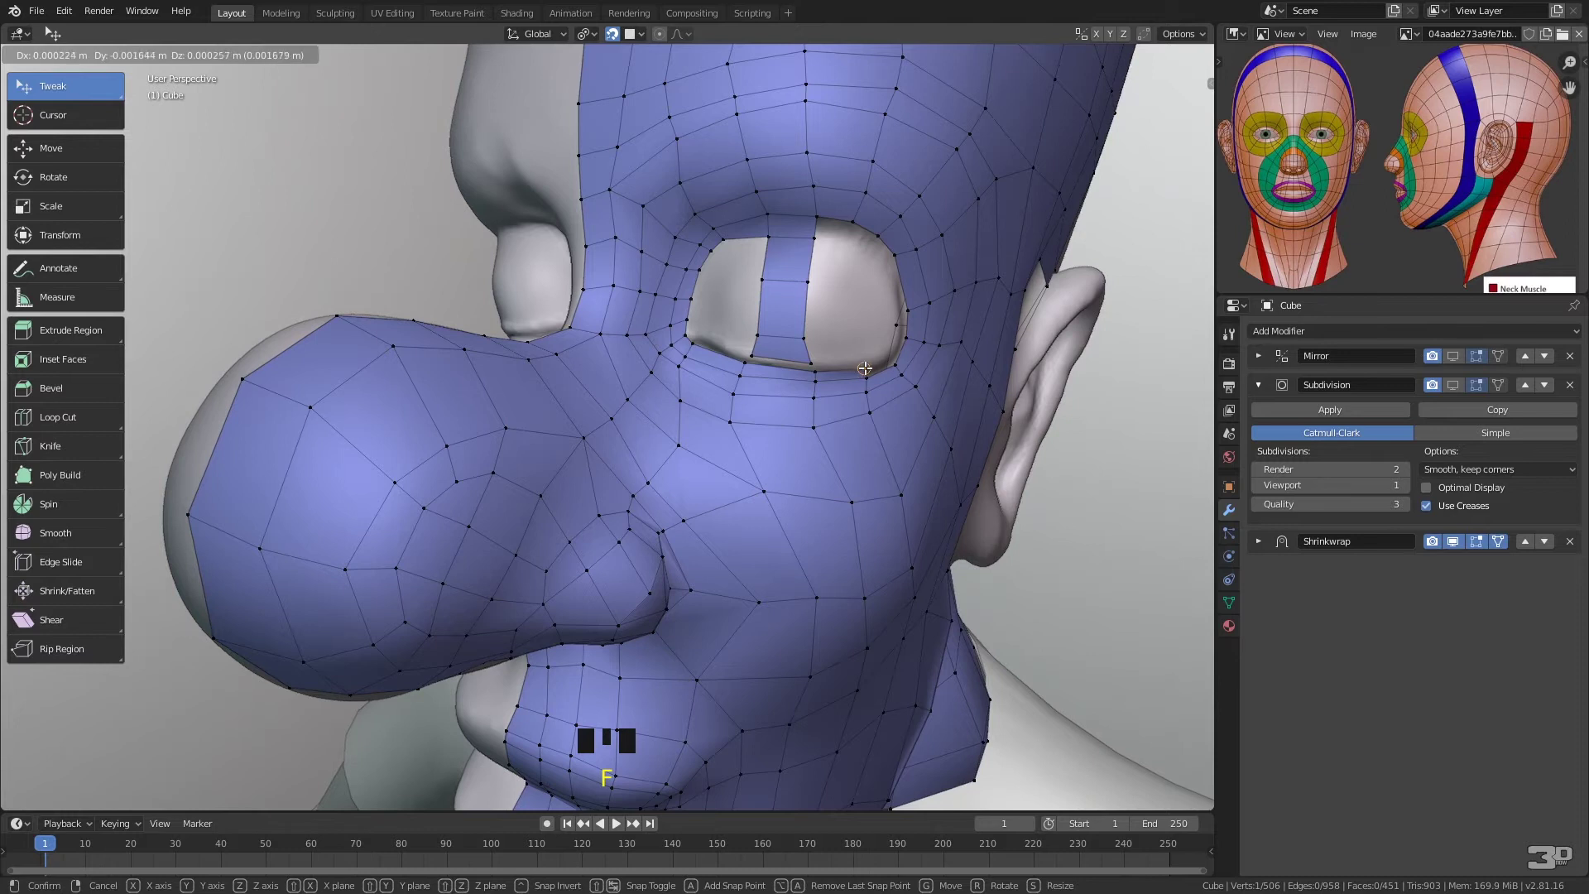
key("f")
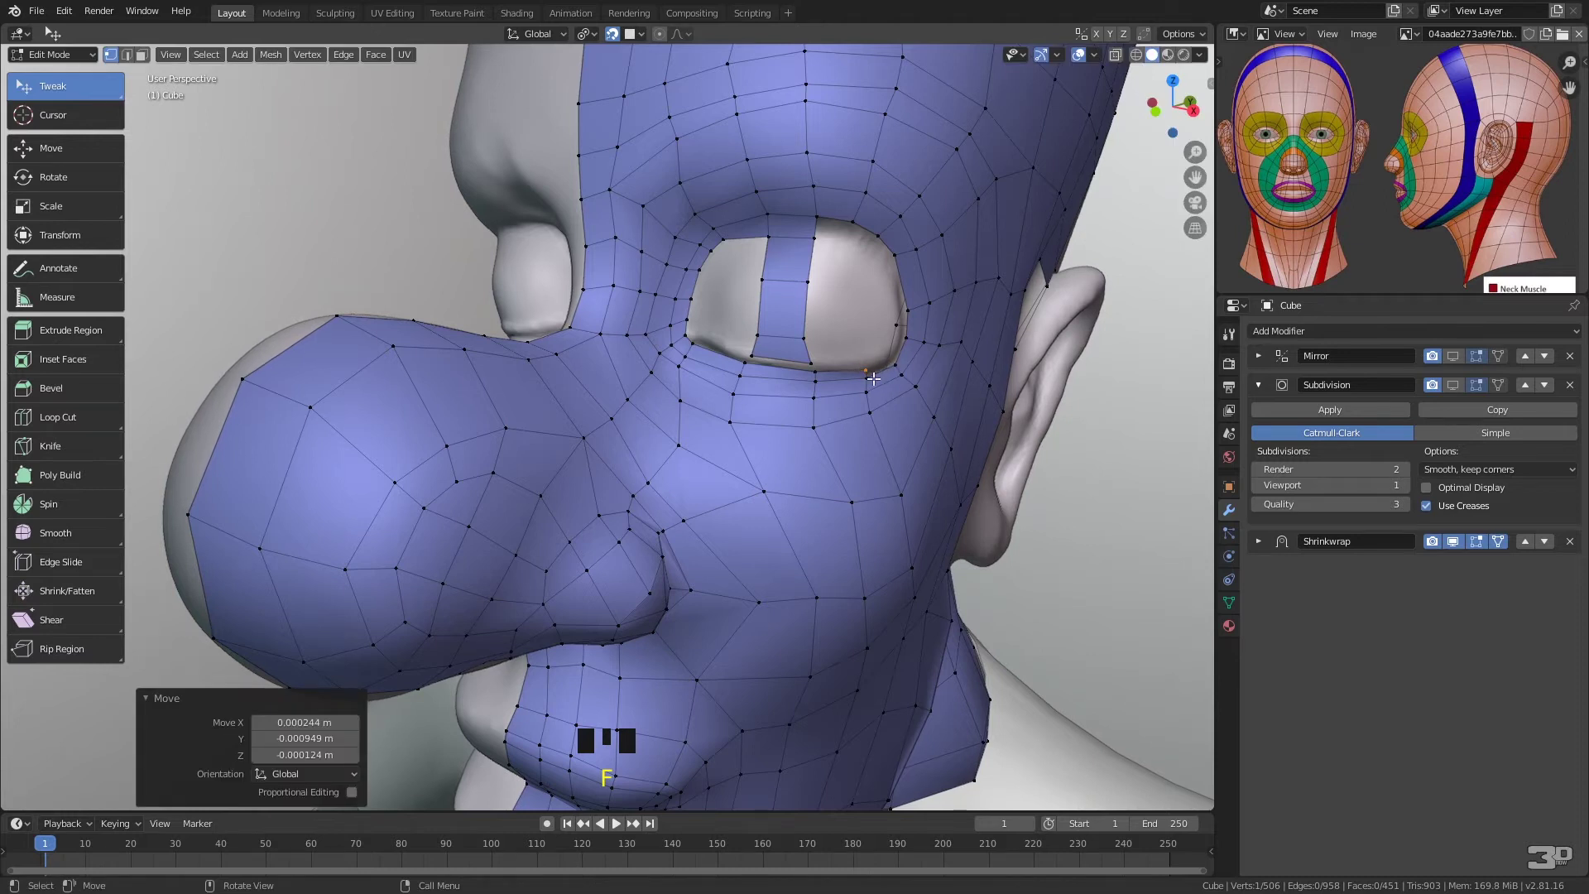
left_click(881, 370)
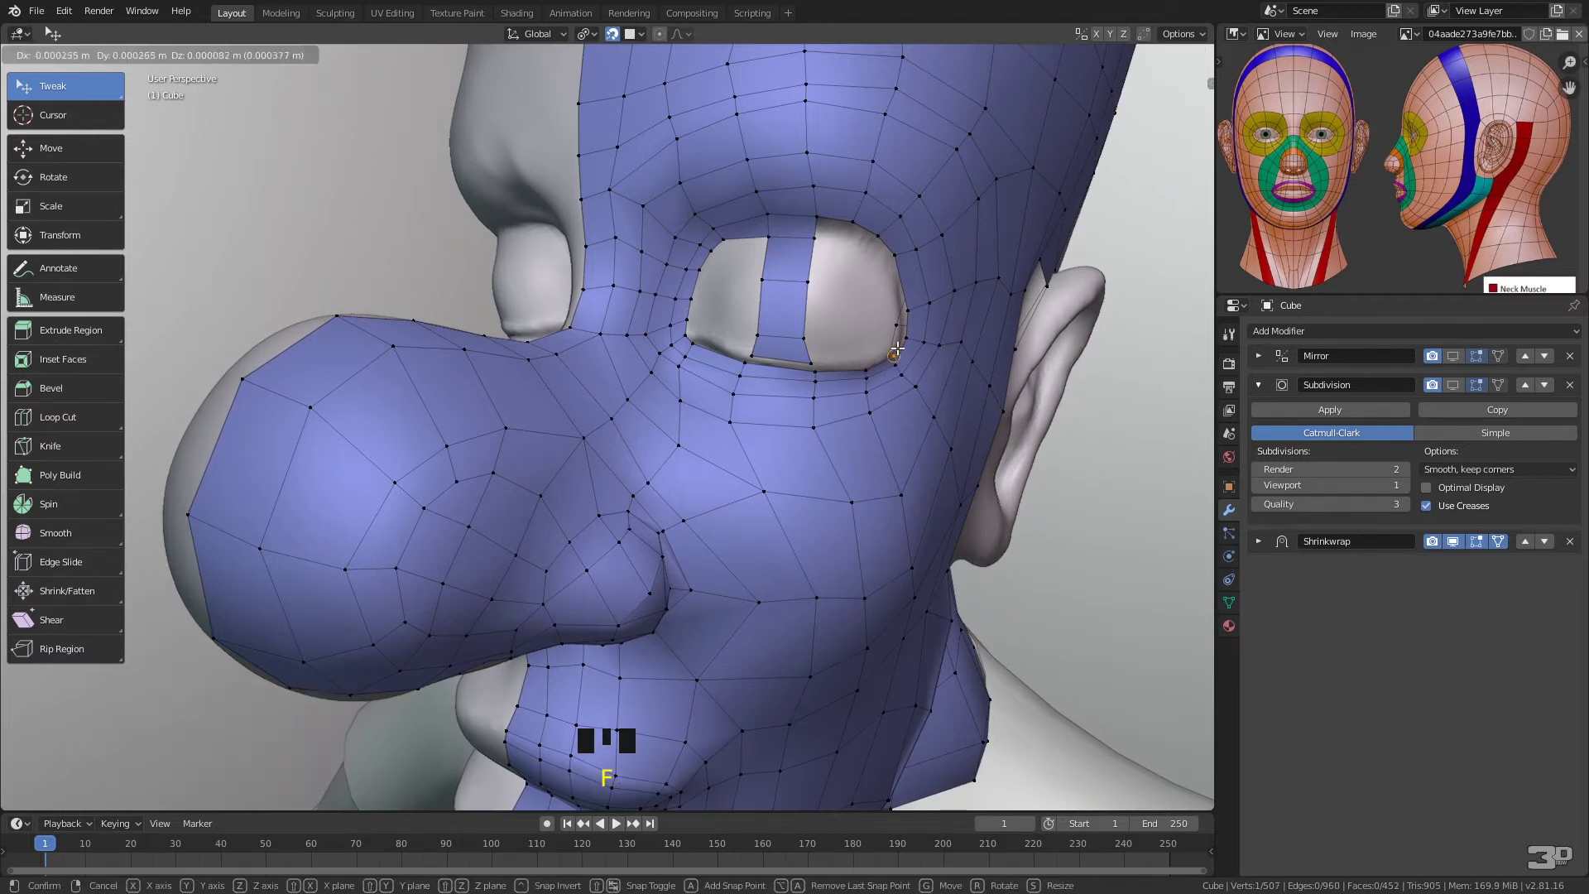
key("f")
left_click(904, 340)
- Extend the second face ring with three faces up the outer side of the eye opening, placing each new vertex
key("f")
left_click(901, 337)
left_click(906, 314)
key("f")
left_click(902, 312)
left_click(910, 303)
key("f")
left_click(890, 264)
left_click(897, 252)
- Close the second face ring with three faces along the upper rim to the central strip, and nudge the upper inner corner vertex
key("f")
left_click(873, 248)
left_click(874, 233)
key("f")
left_click(855, 226)
left_click(852, 220)
left_click(818, 214)
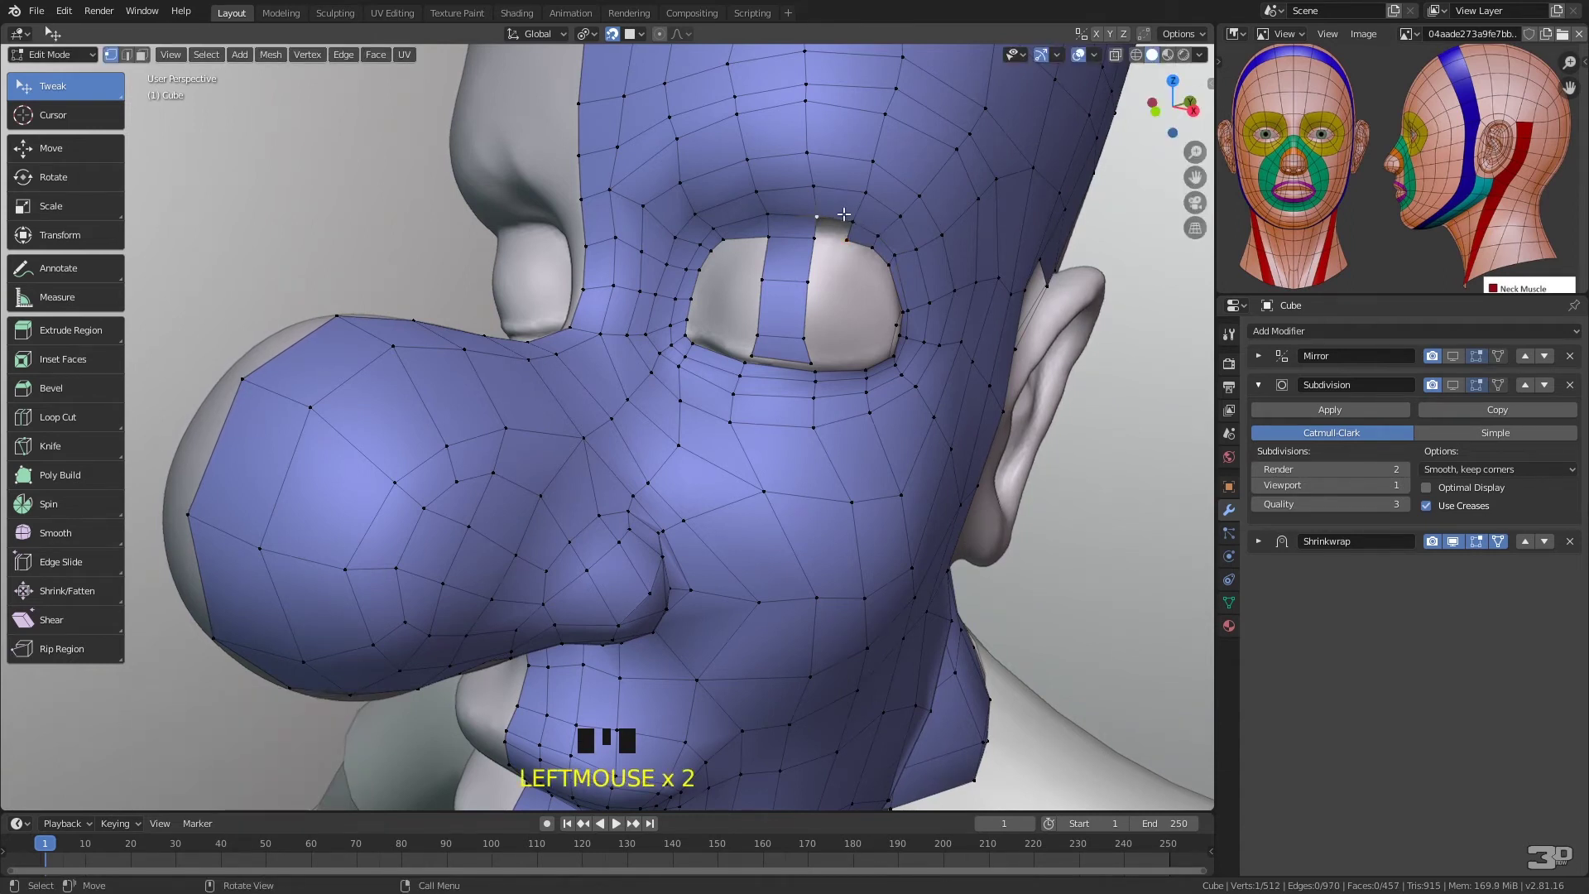
left_click(869, 218, "shift")
key("f")
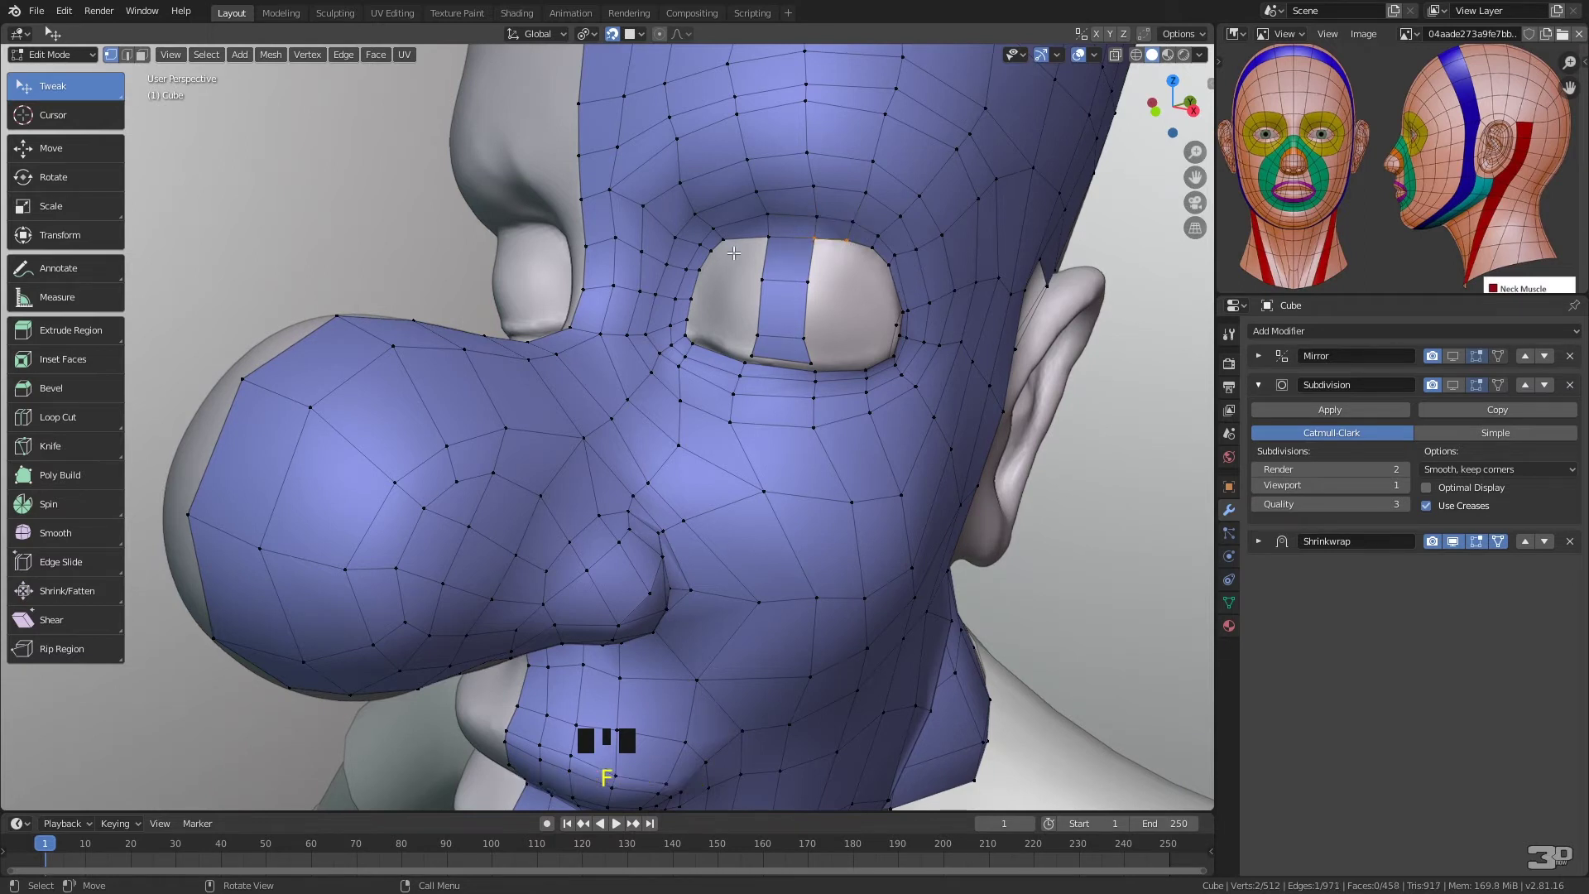
left_click_drag(718, 251, 717, 255)
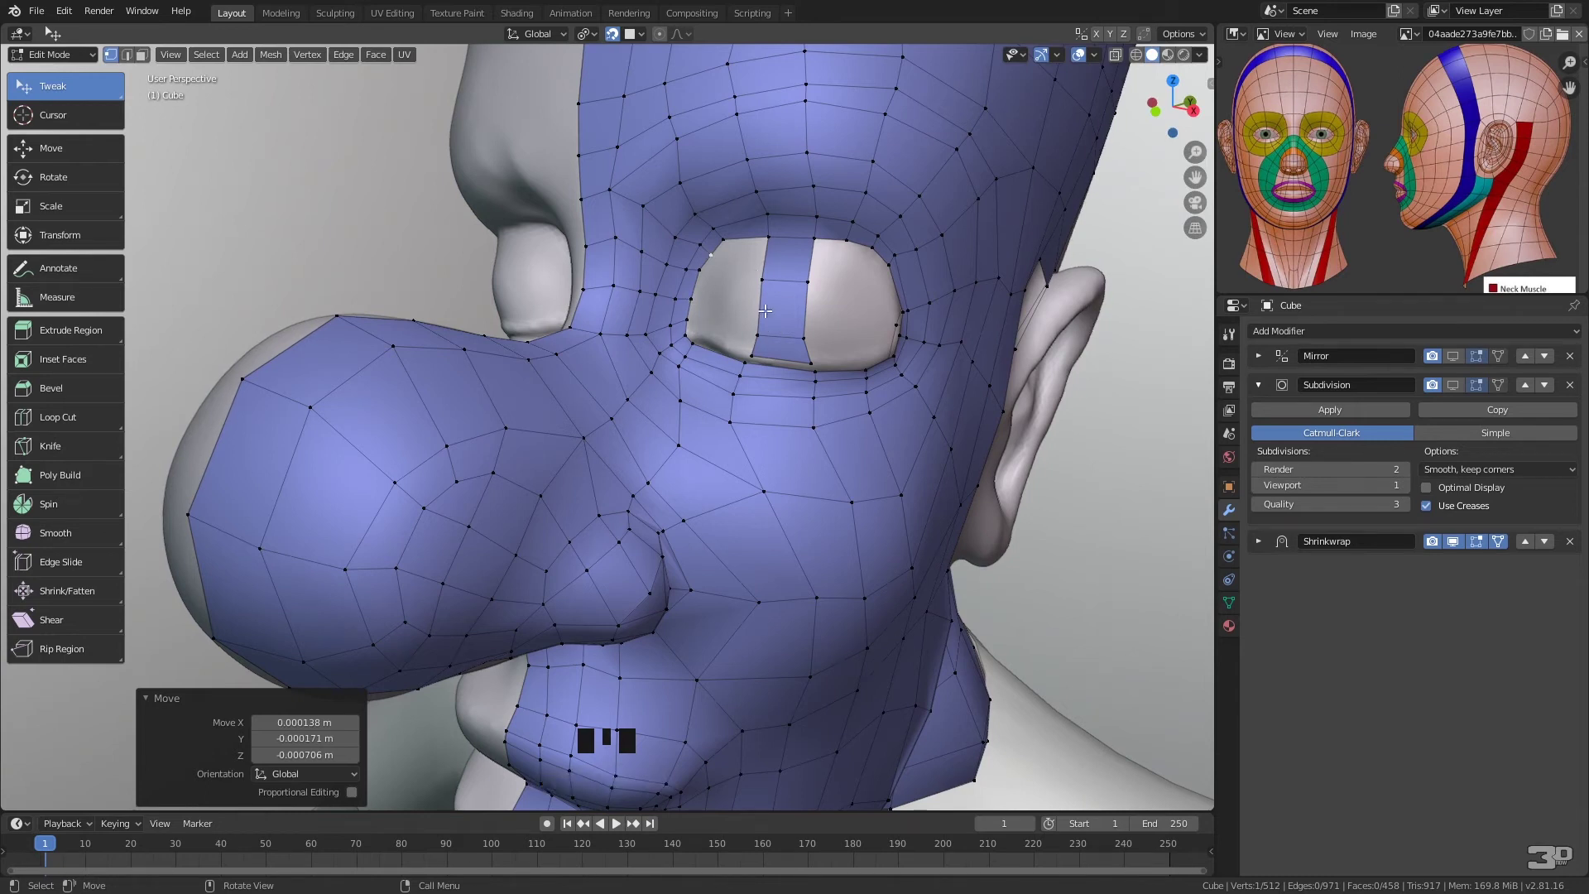
- Add two horizontal loop cuts across the central strip, one in its lower half and one near its upper end
key("ctrl+r")
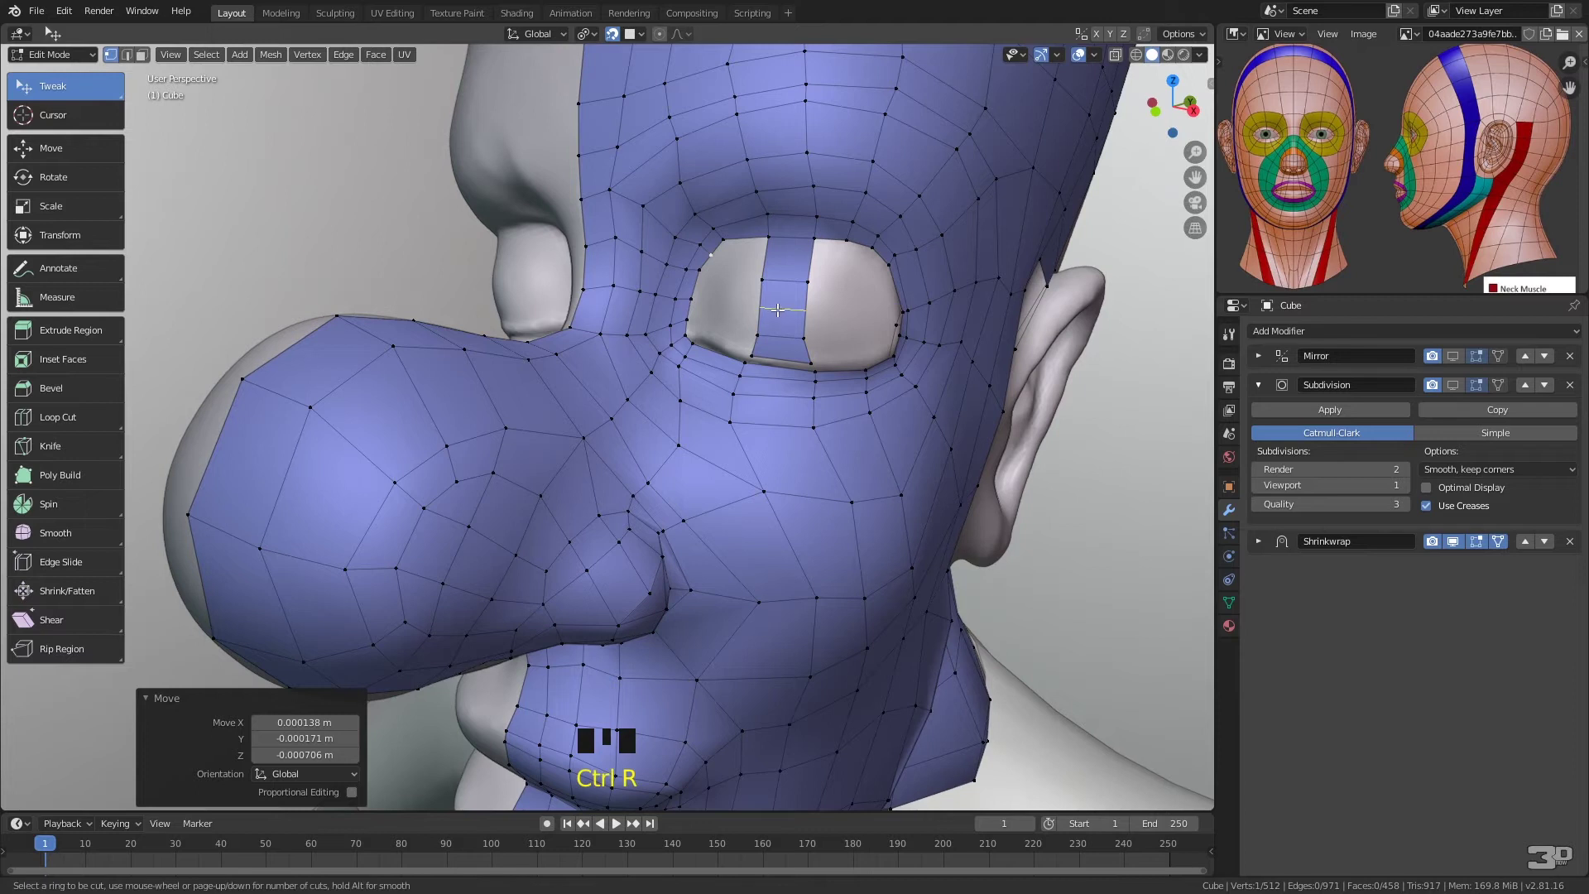
left_click(774, 308)
left_click(774, 318)
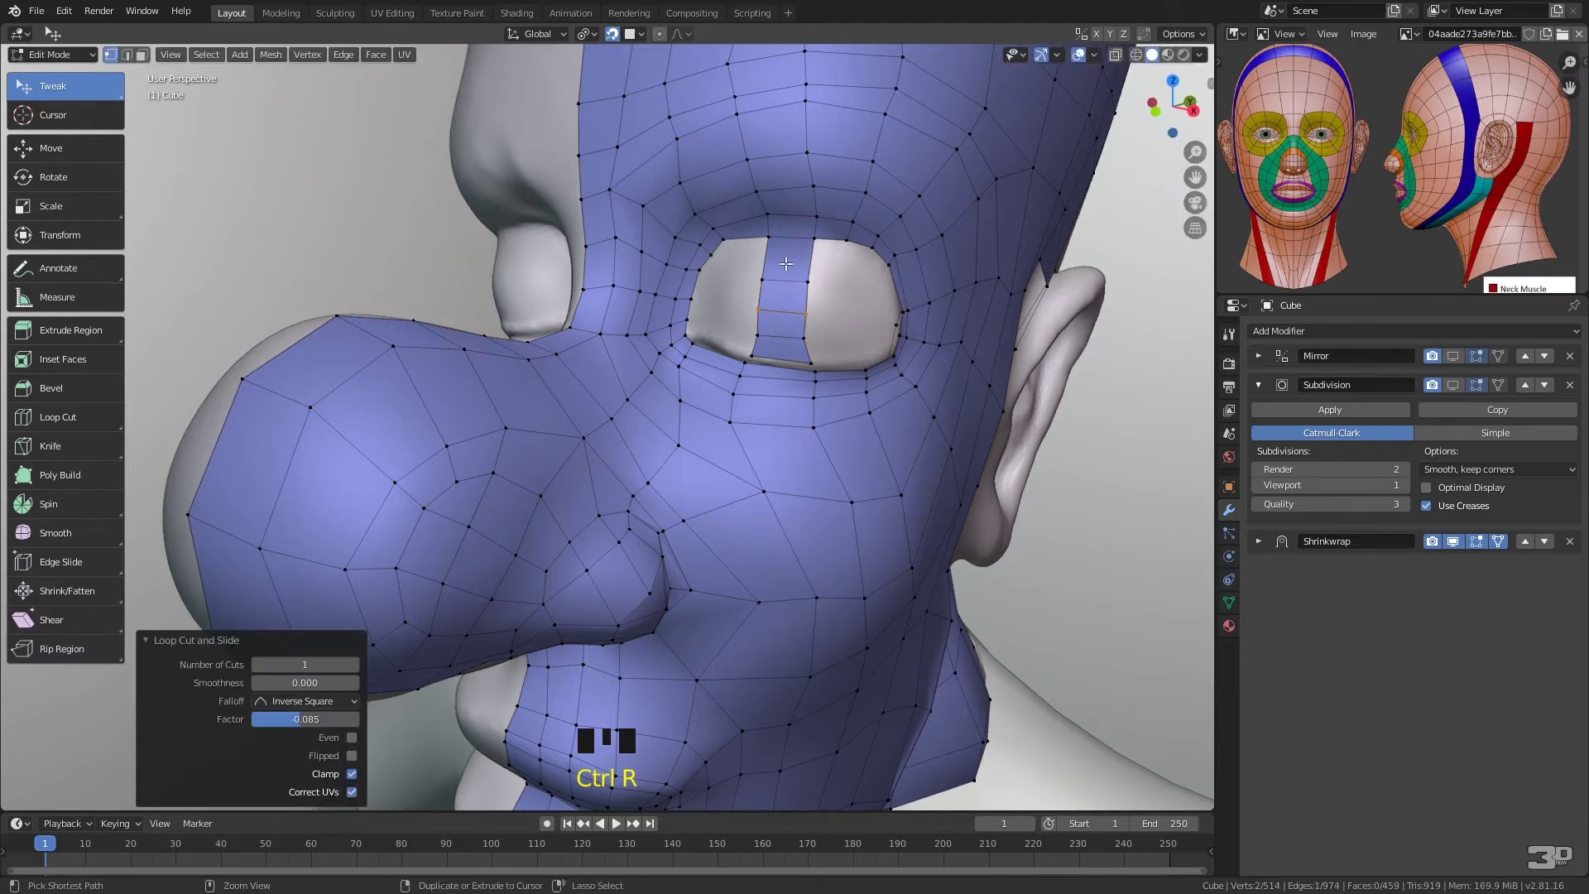
key("ctrl+r")
left_click(789, 263)
left_click(797, 258)
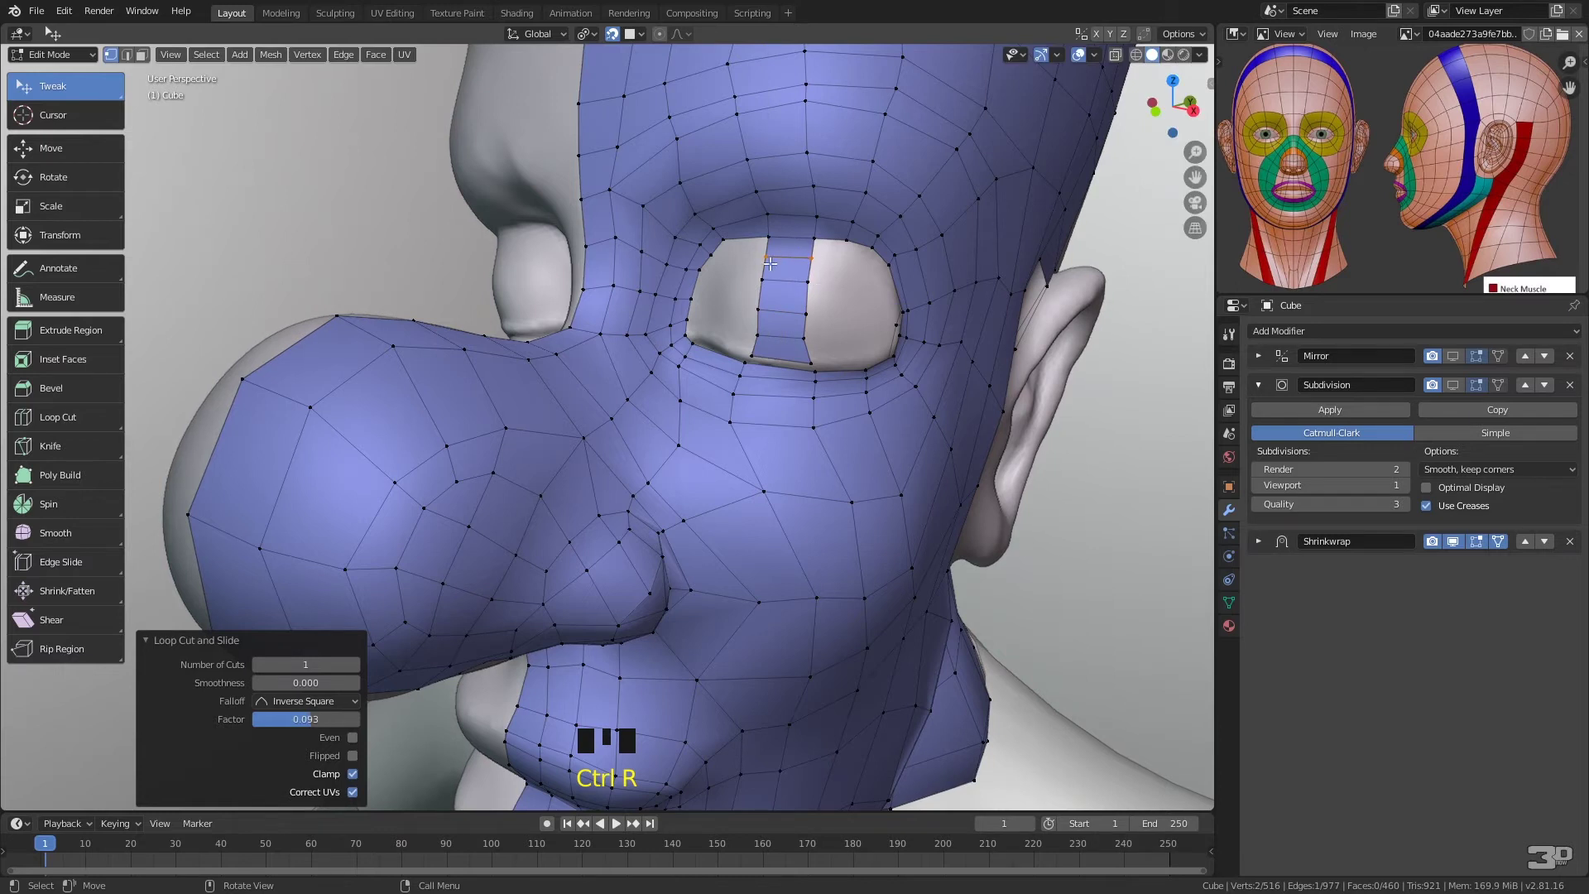
- Adjust the rim vertex at the upper inner corner of the eye opening
left_click(772, 235)
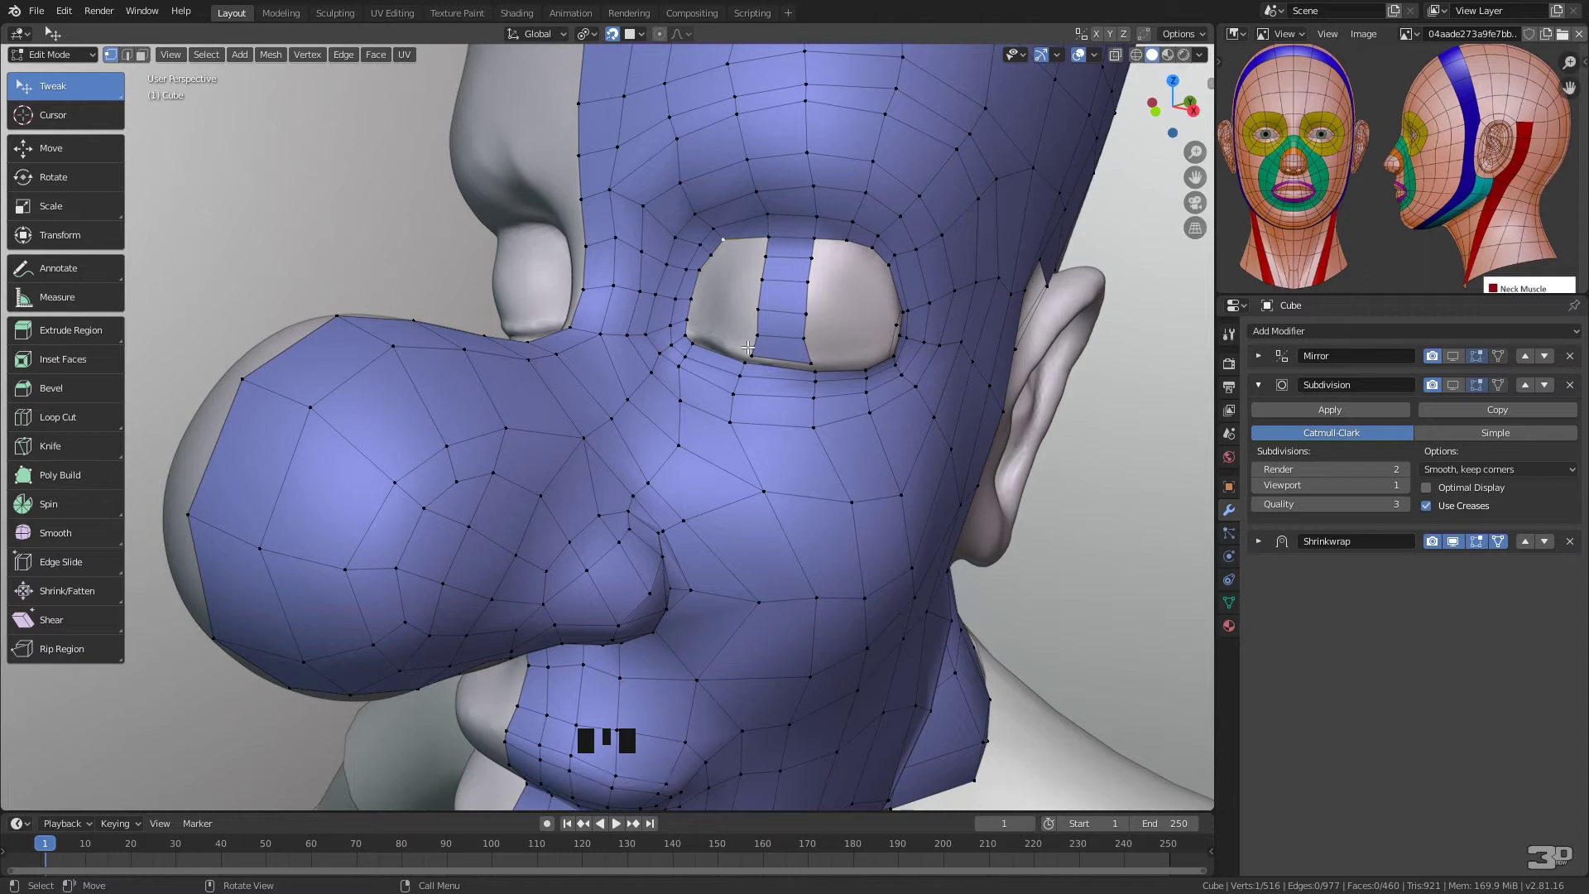
left_click(711, 253)
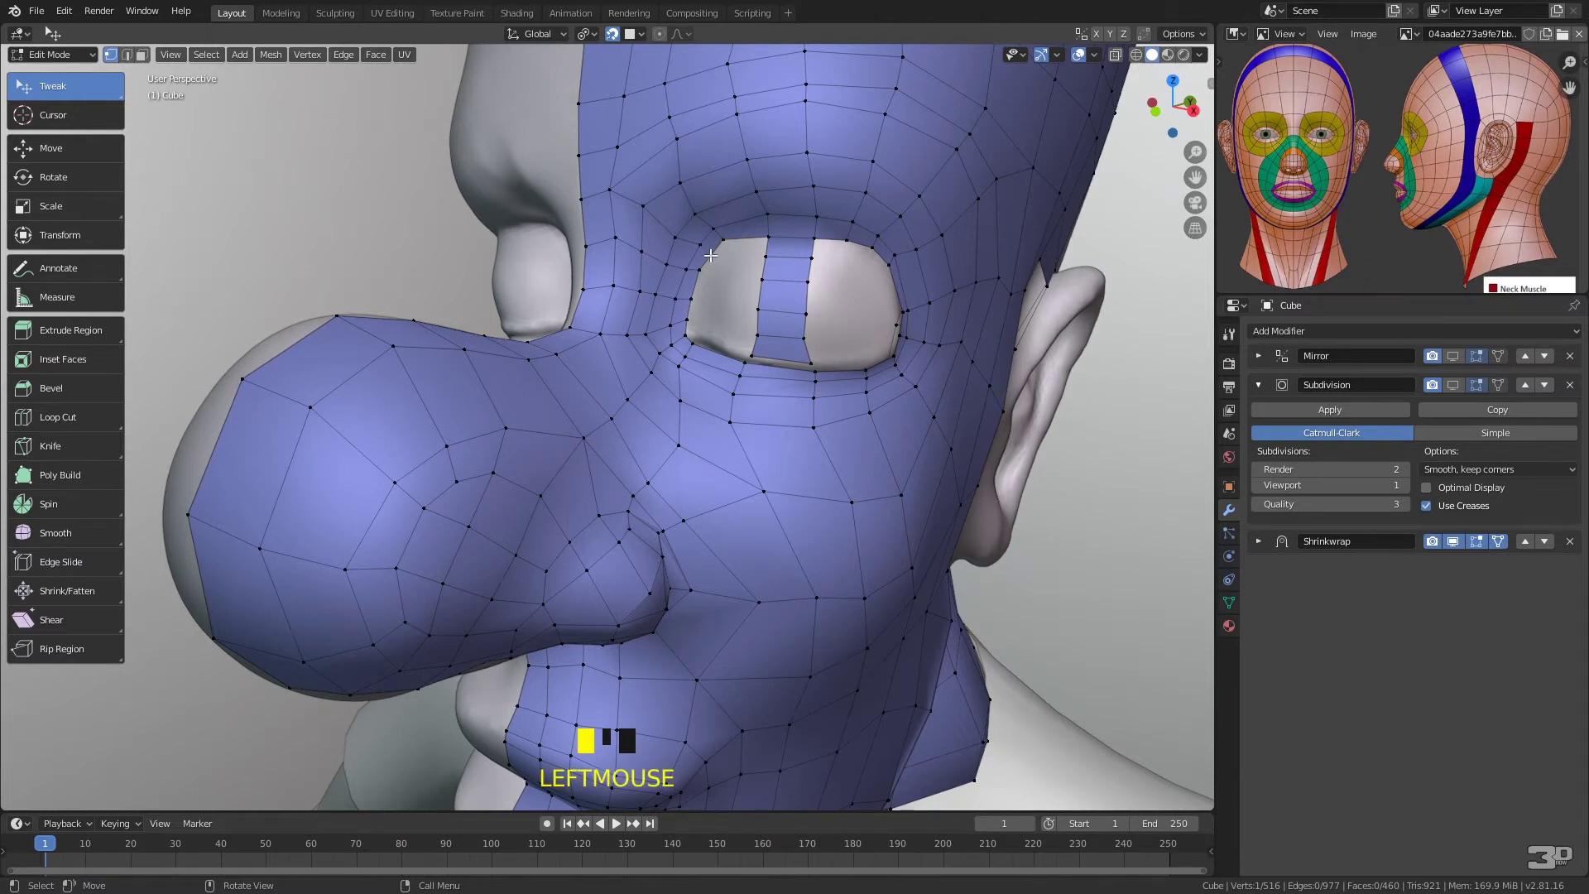
left_click_drag(724, 240, 729, 245)
- Fill a column of five faces down the nose side of the central strip, placing each new vertex
left_click(763, 242)
key("f")
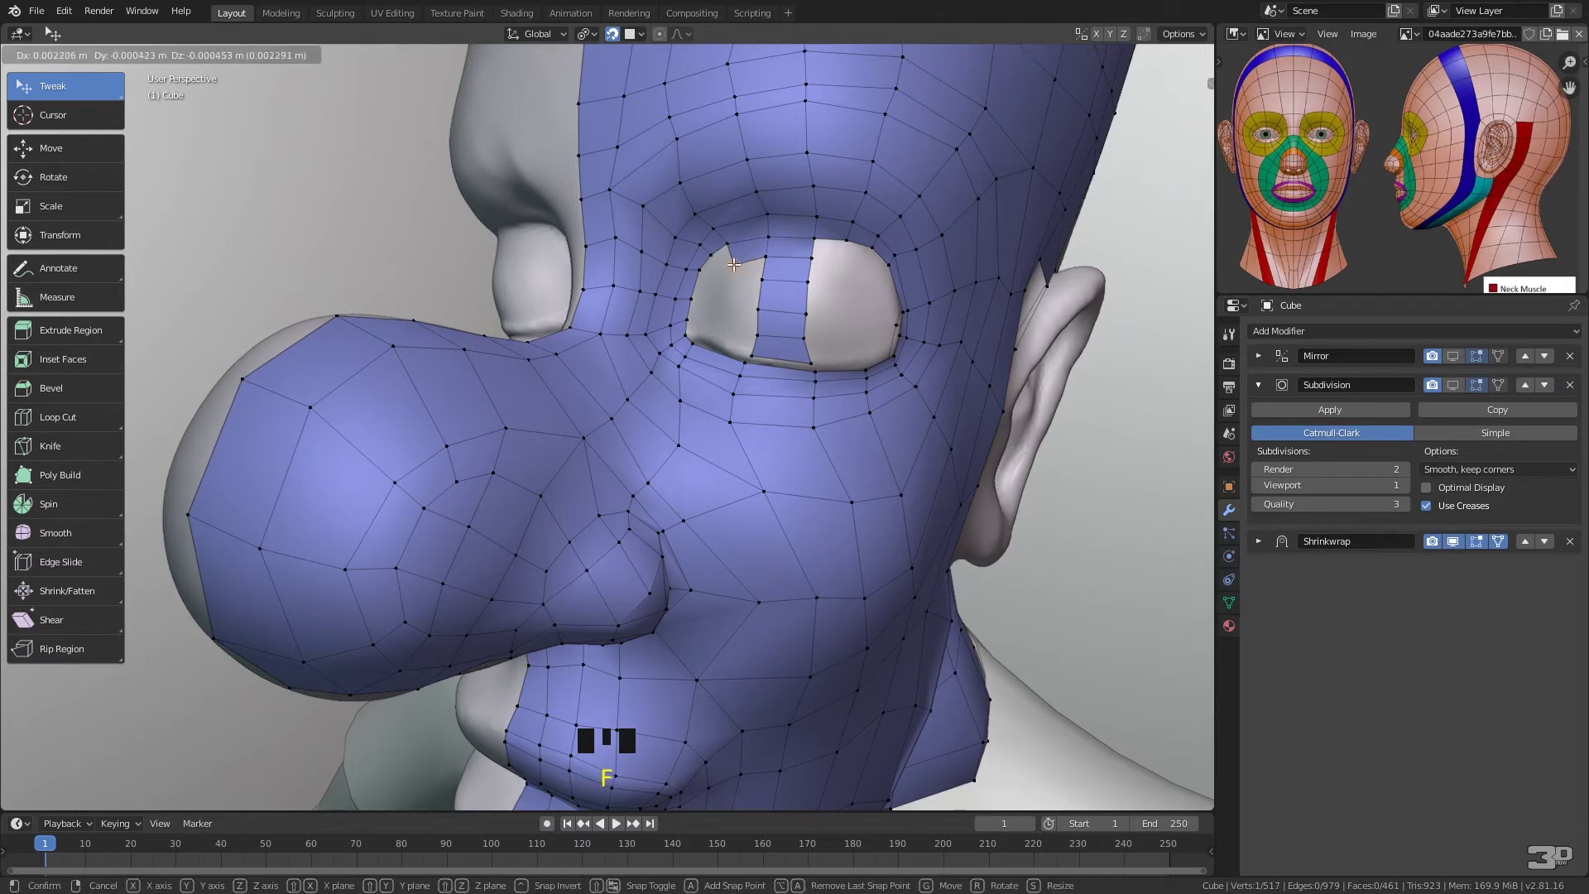
left_click(762, 279)
key("f")
left_click(738, 279)
left_click(757, 308)
key("f")
left_click(721, 307)
left_click(756, 307)
key("f")
left_click(715, 325)
left_click(755, 332)
key("f")
left_click(727, 324)
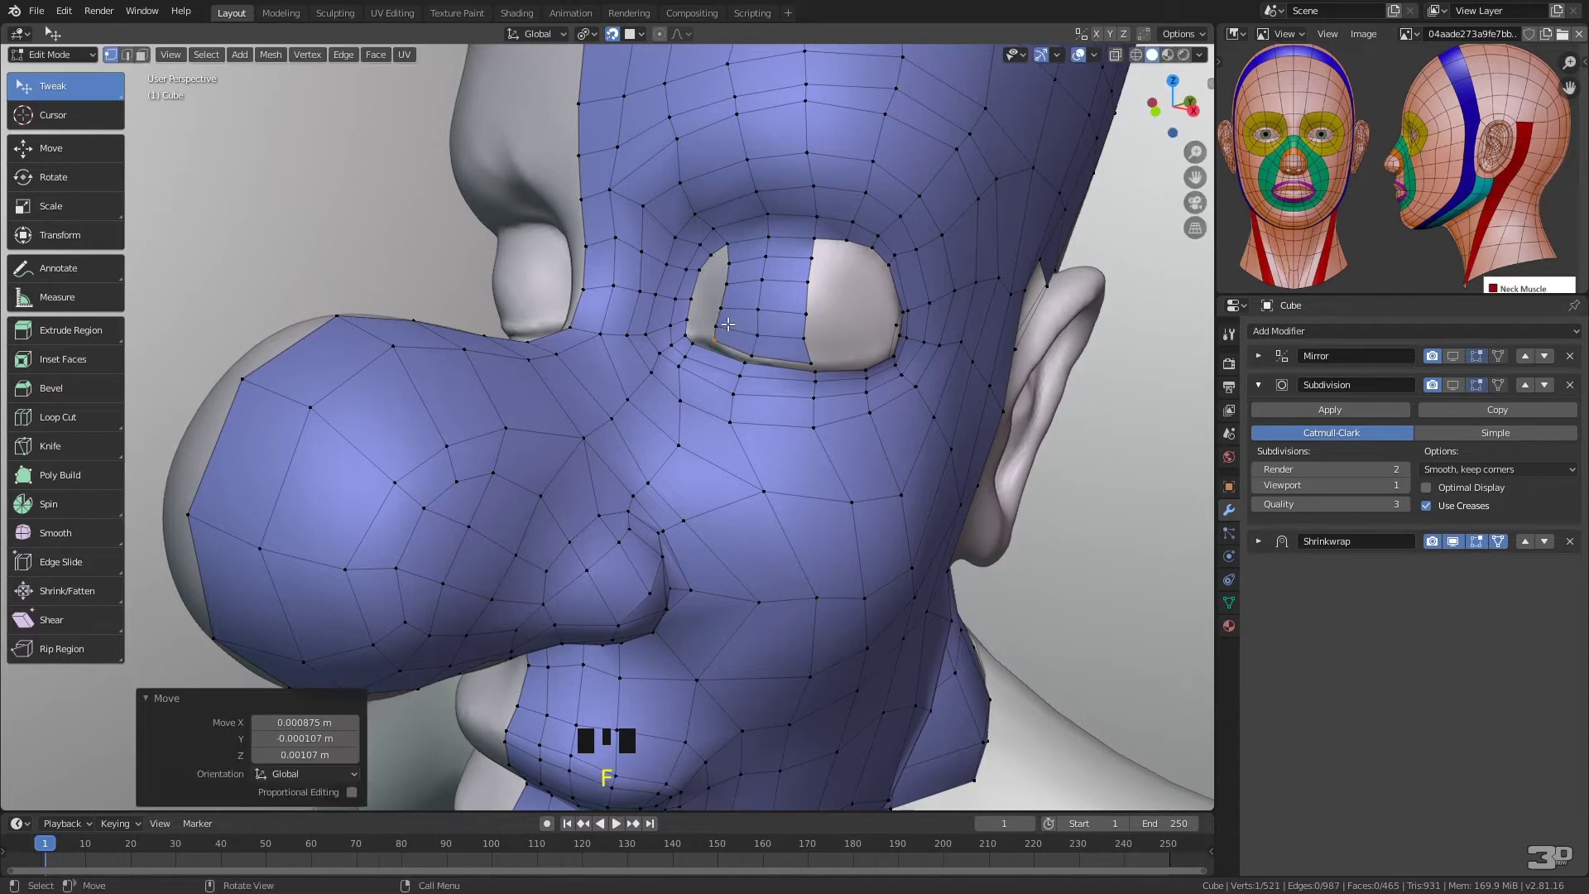
- Fill five faces between the new column and the inner rim to close the nose-side gap of the eye opening
left_click(712, 254)
left_click(726, 243, "shift")
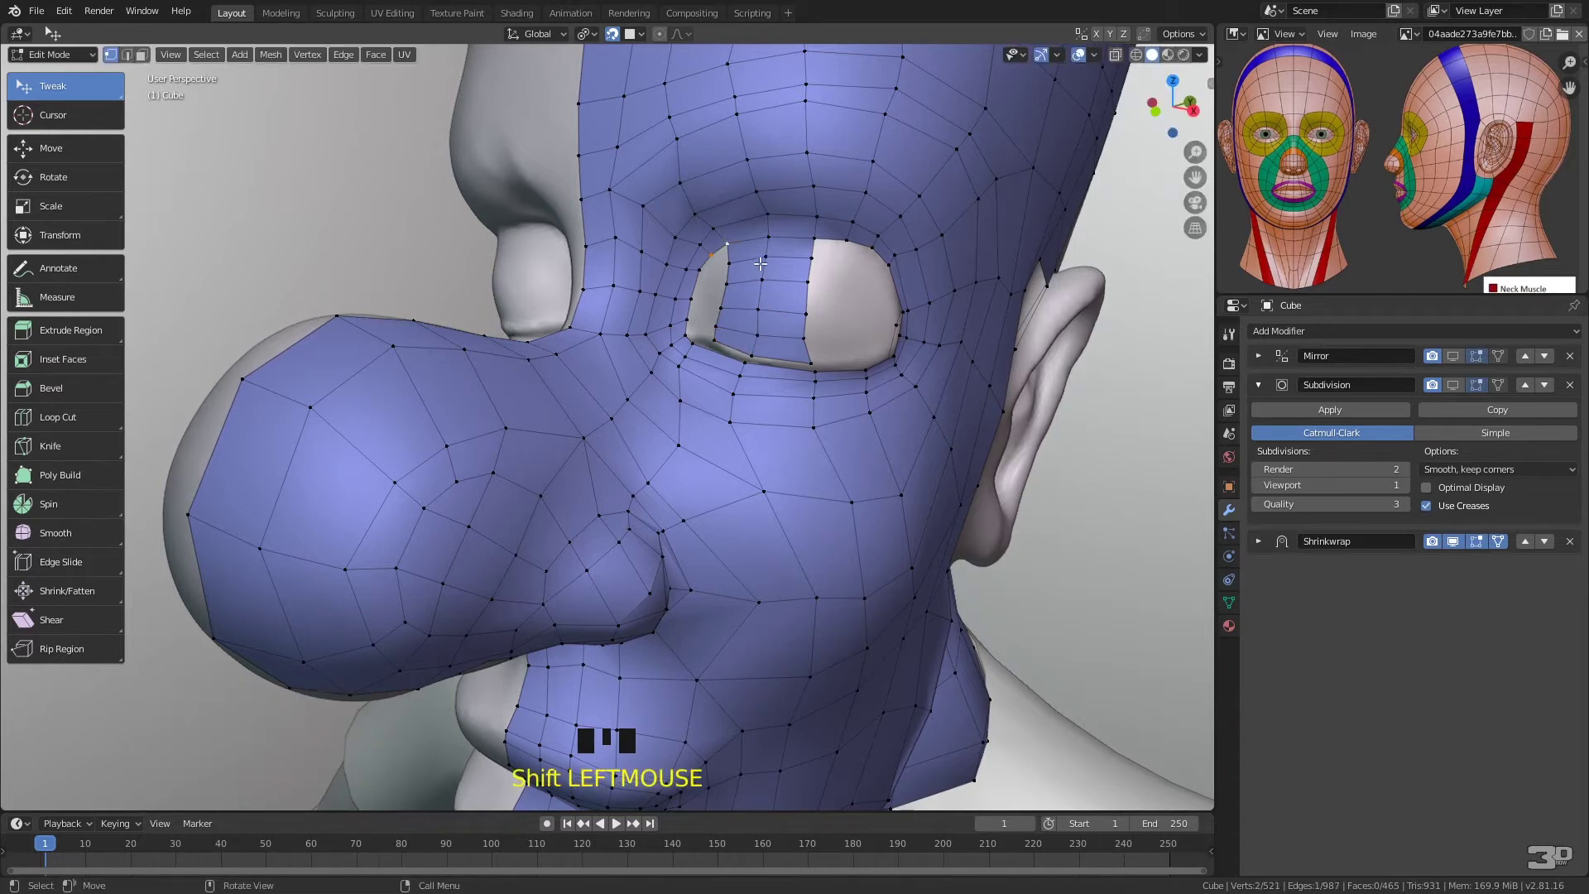
key("f")
key("f")
key("f")
key("f")
key("f")
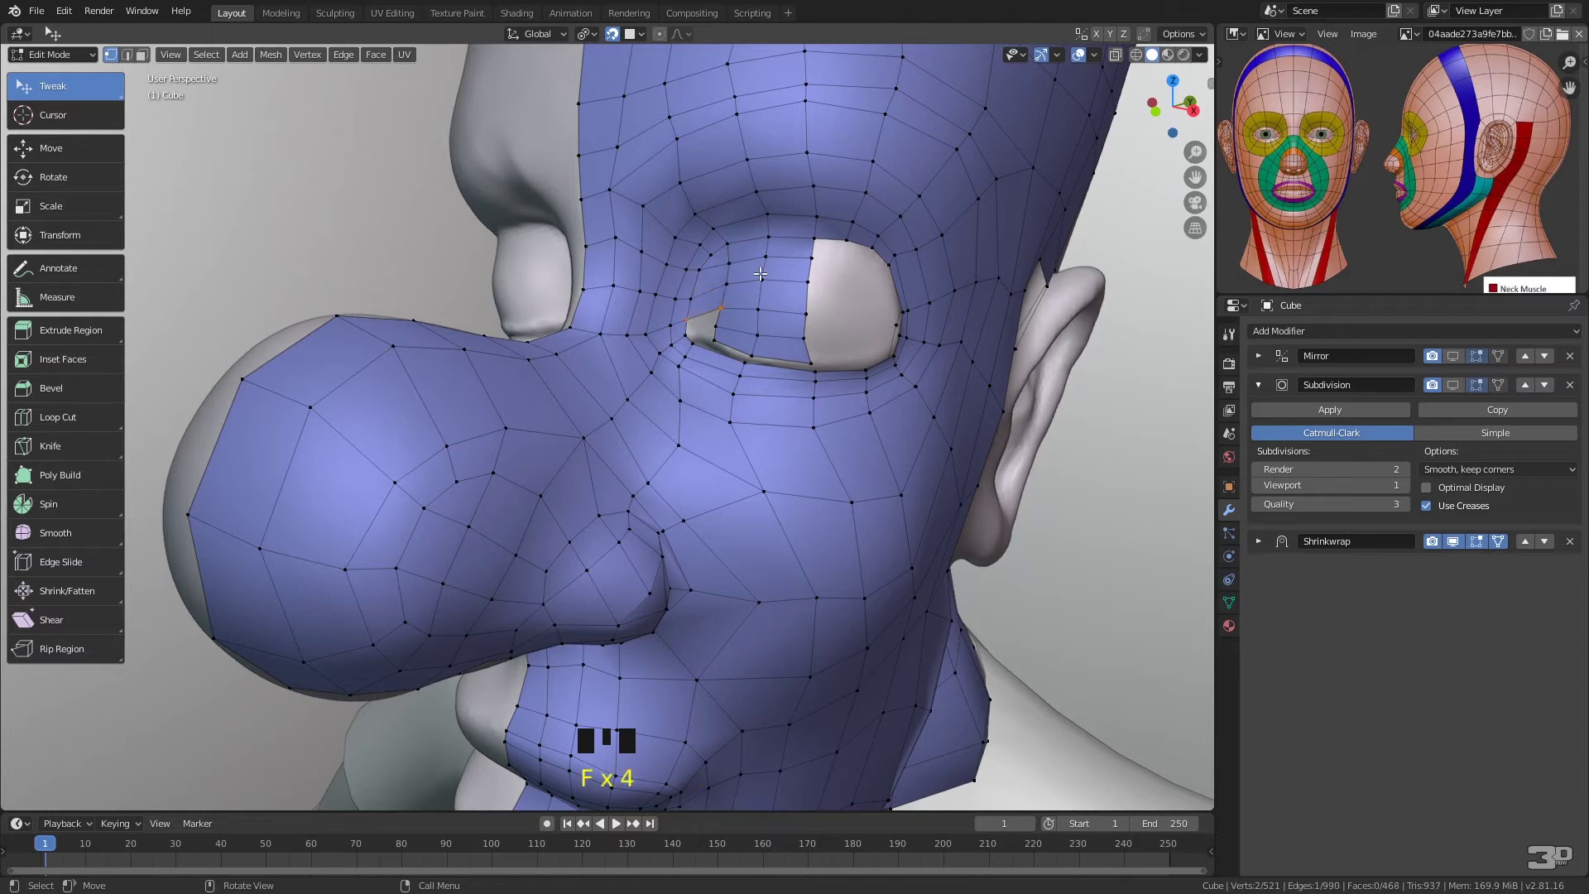
key("f")
- Reposition vertices above the inner eye corner and along the outer rim of the eye opening to even out their spacing
left_click(686, 334)
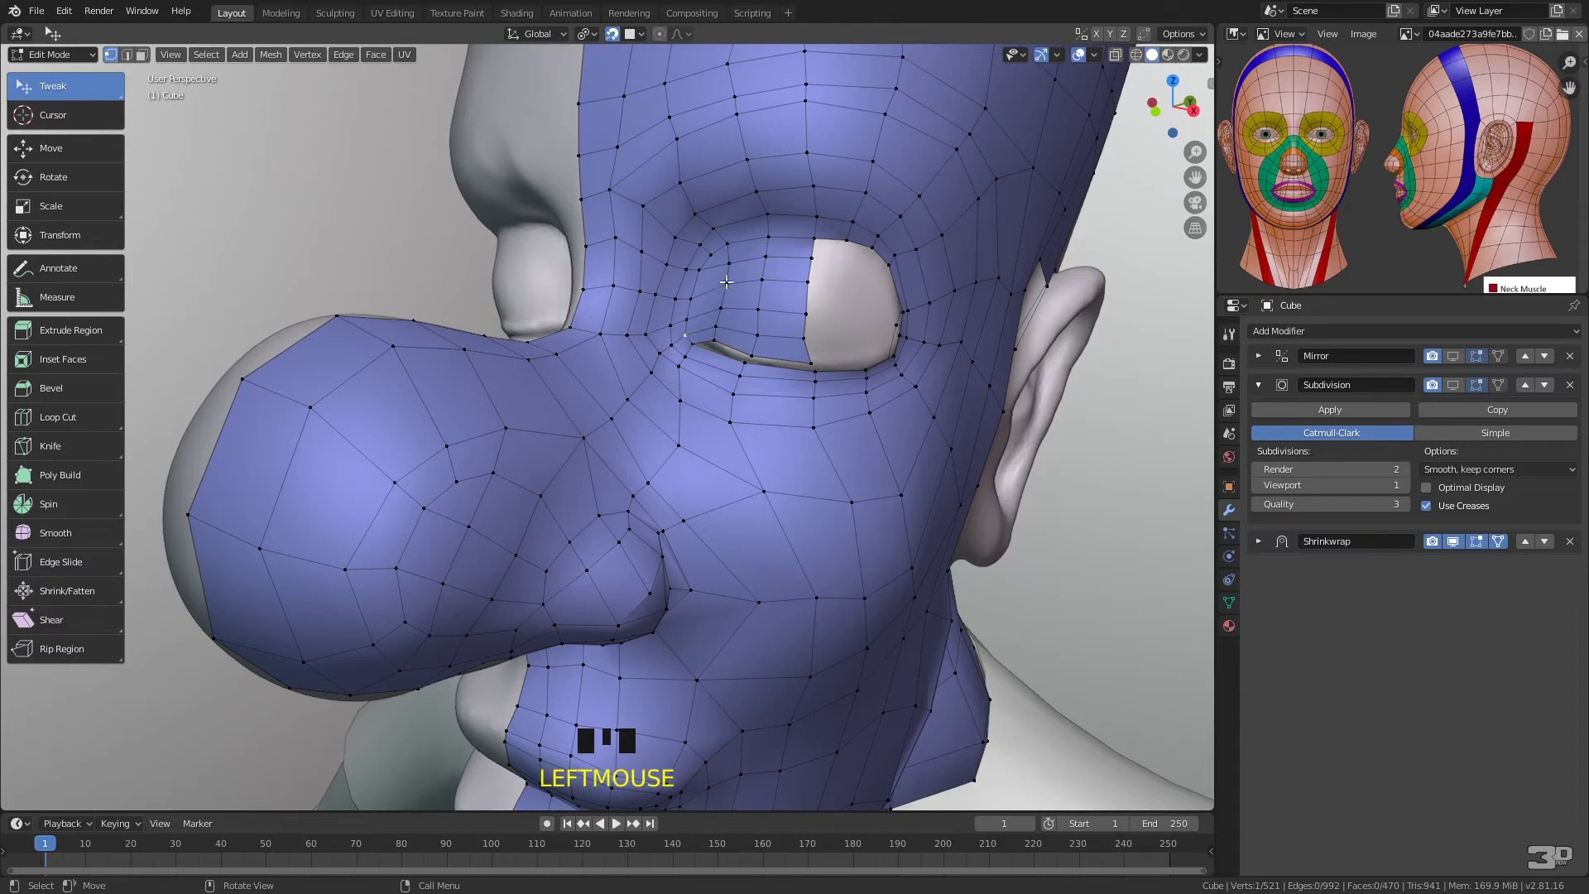
left_click_drag(732, 244, 726, 199)
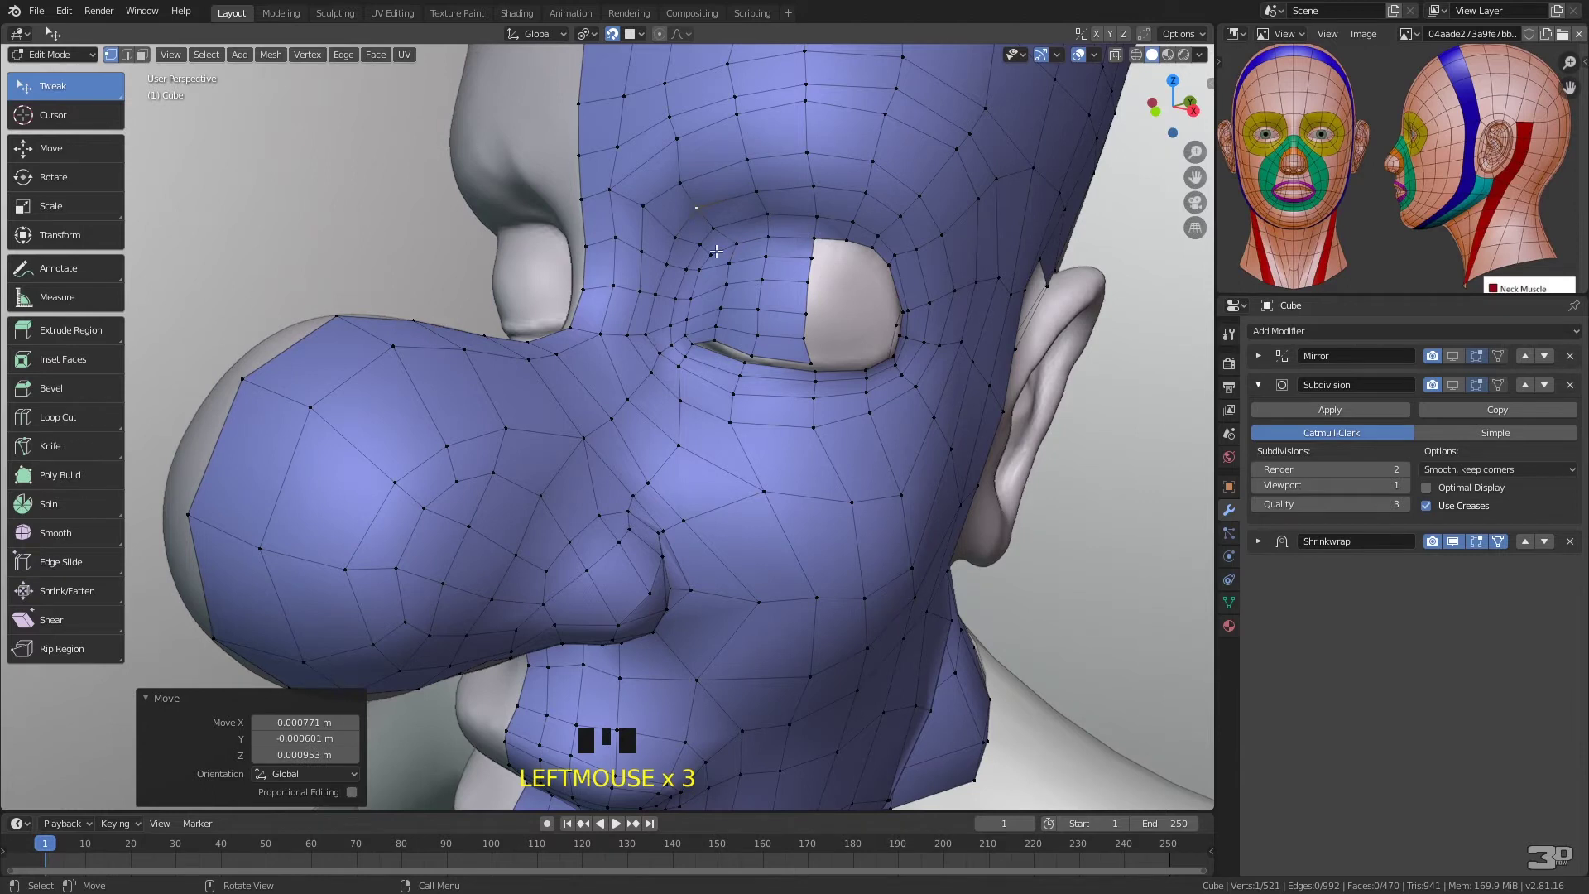
middle_click_drag(898, 331, 834, 317)
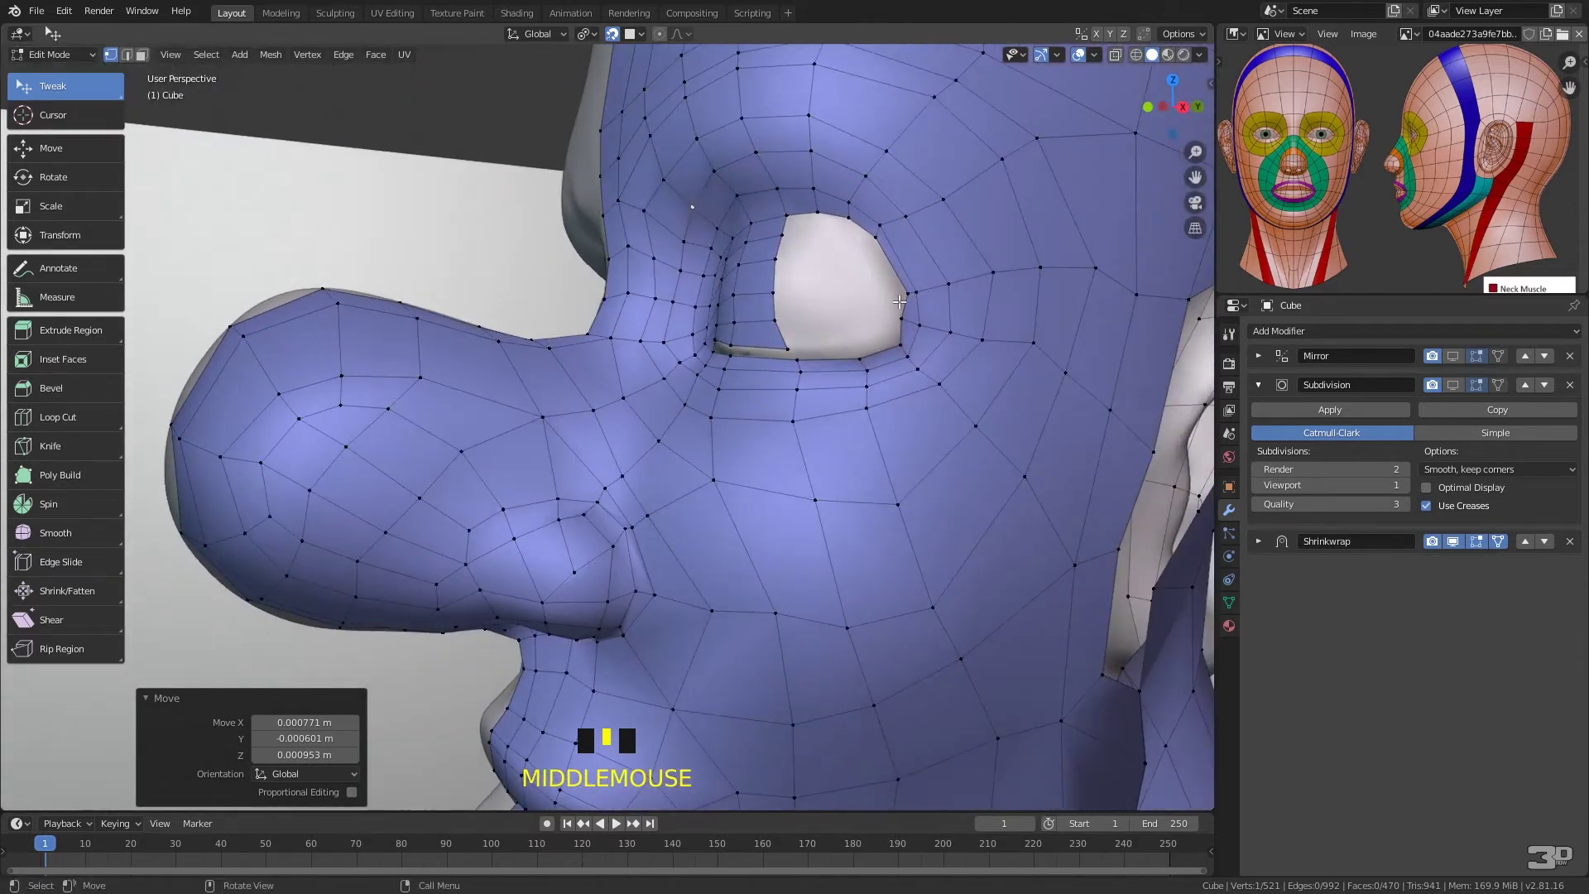
left_click_drag(881, 225, 956, 199)
left_click_drag(922, 287, 911, 296)
left_click_drag(907, 283, 913, 322)
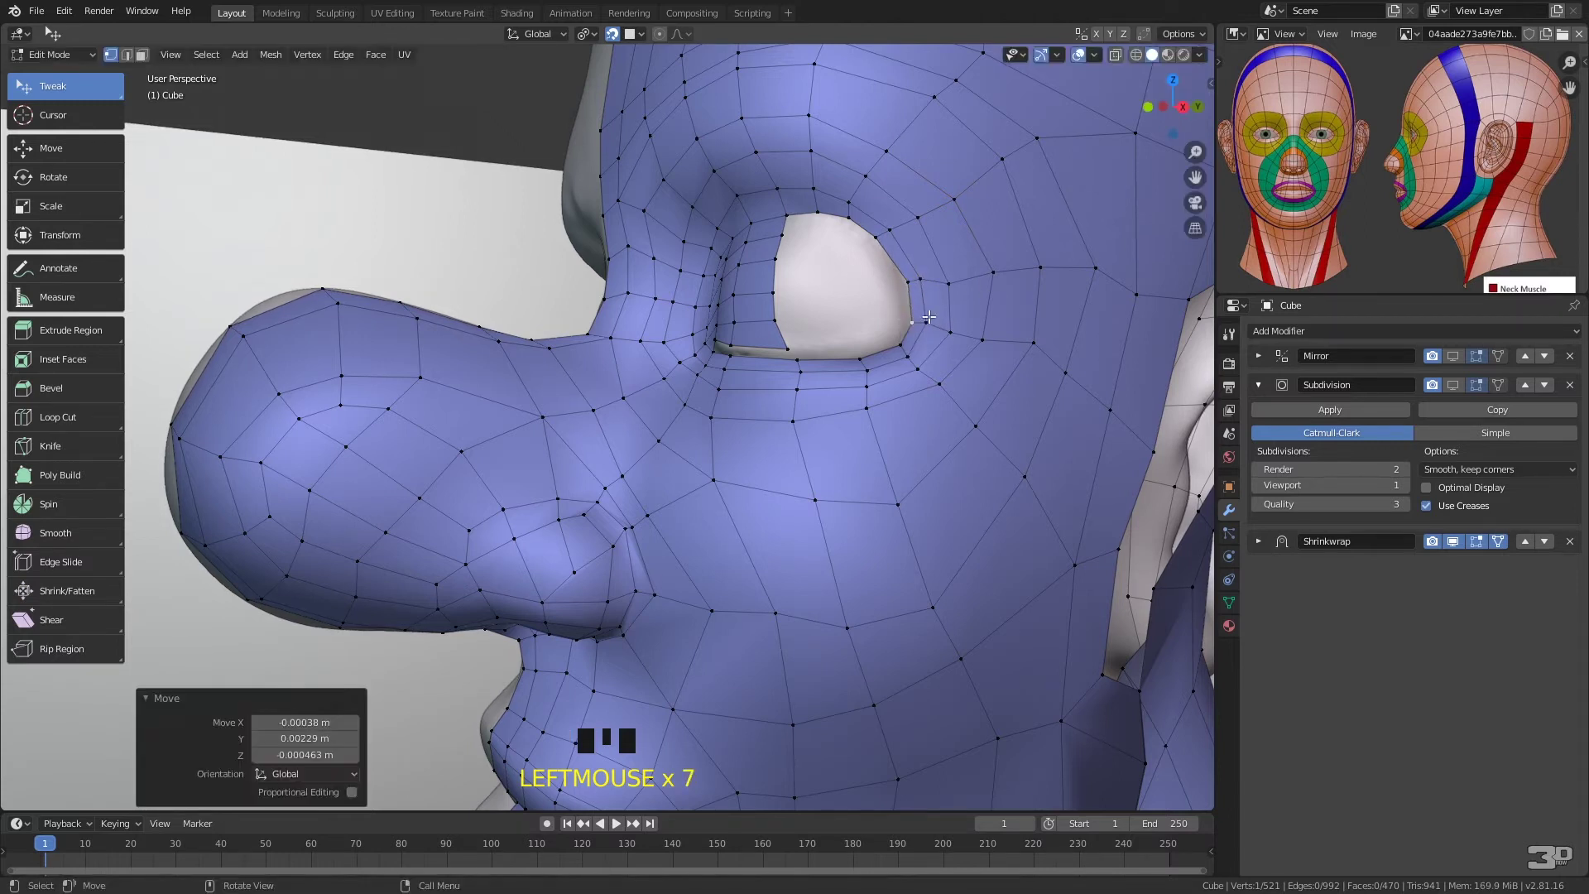
- Extrude the lowest outer edge of the central strip twice toward the outer eye corner
left_click_drag(777, 320, 776, 319)
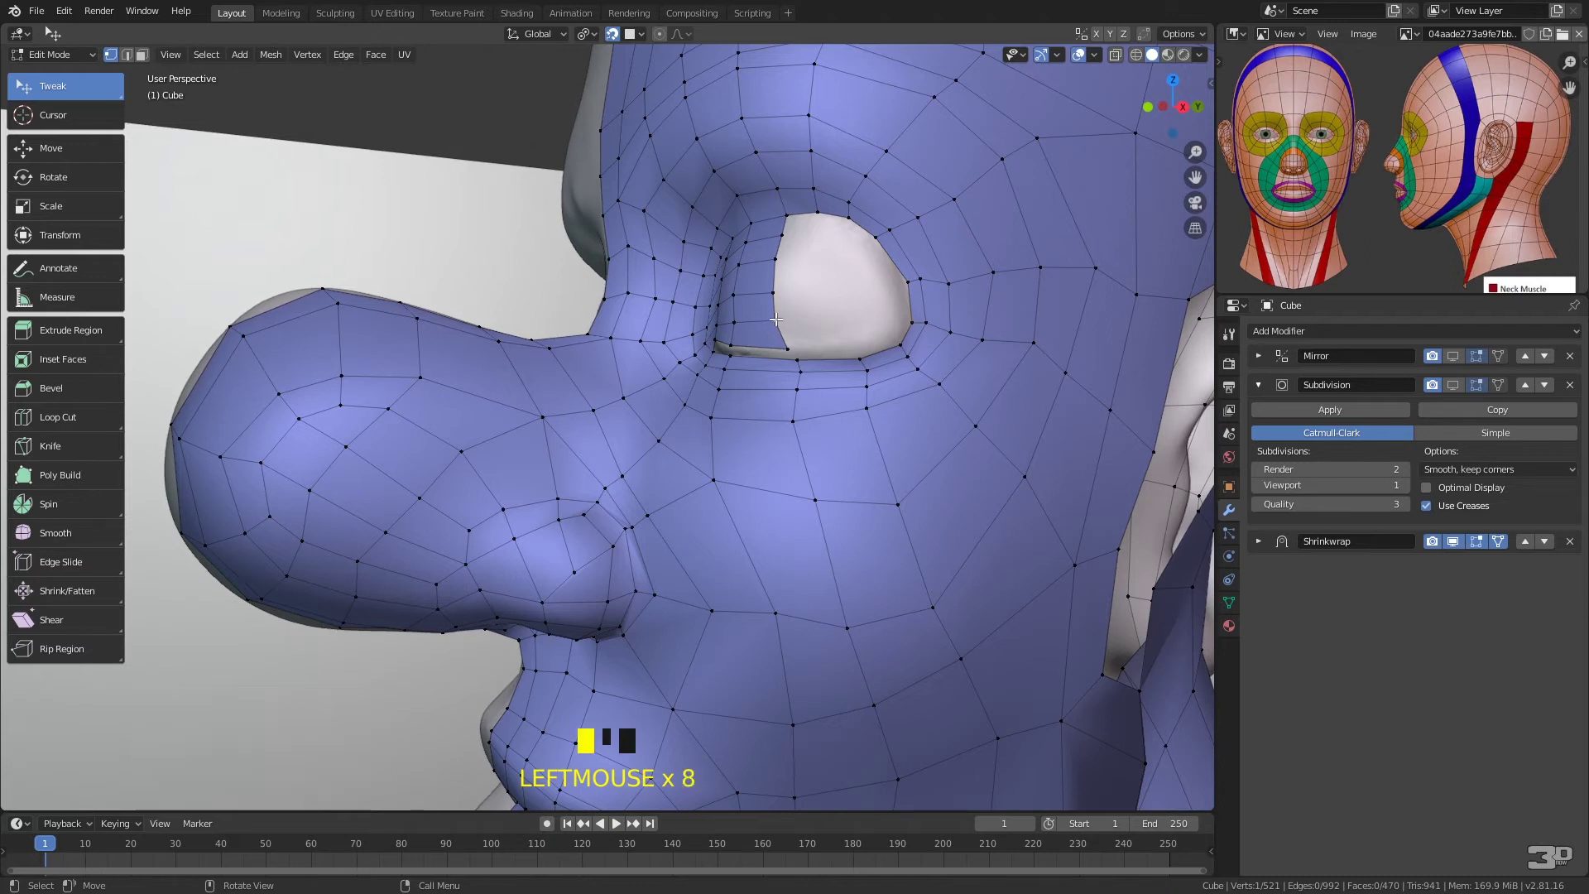
left_click(788, 348, "shift")
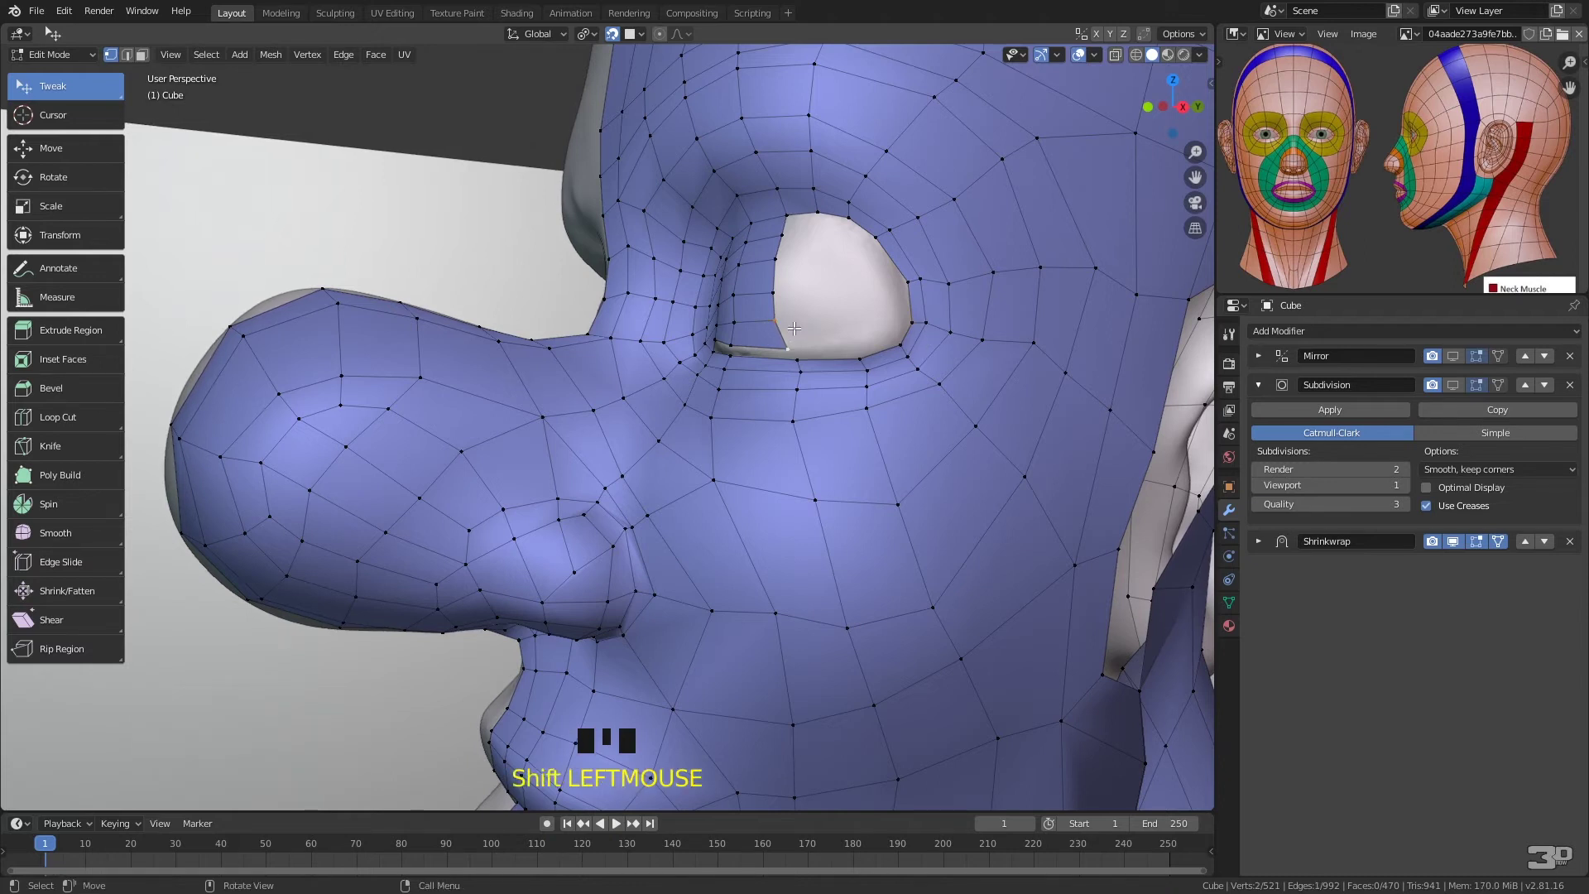
key("e")
left_click(842, 329)
key("e")
left_click(880, 314)
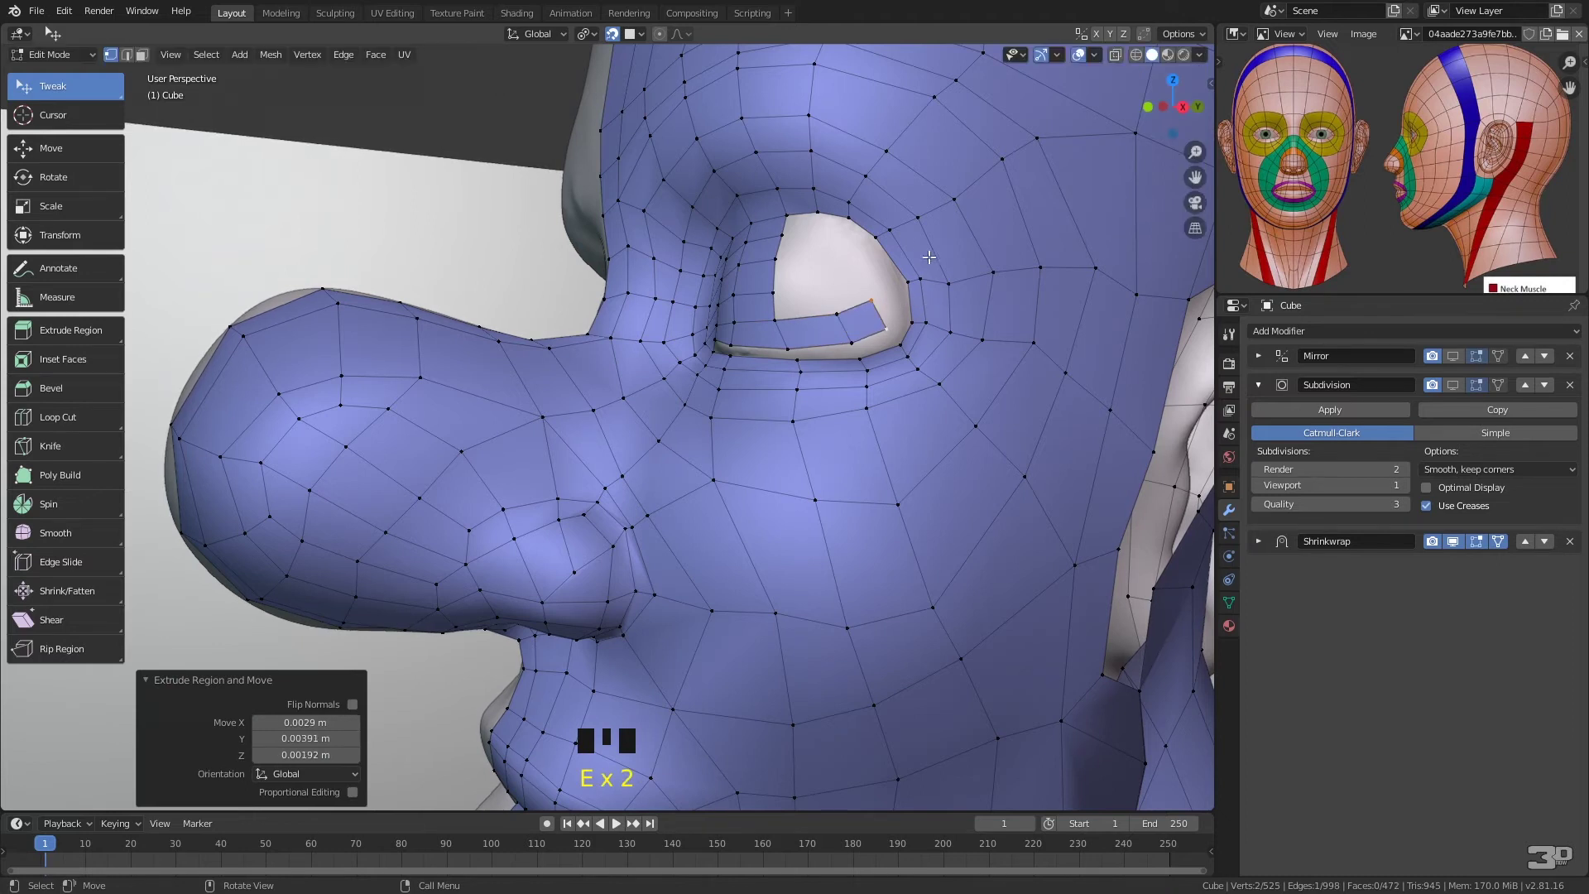
- Fill four faces down the outer side of the central strip from the upper rim, placing the new vertices
left_click(808, 208)
key("f")
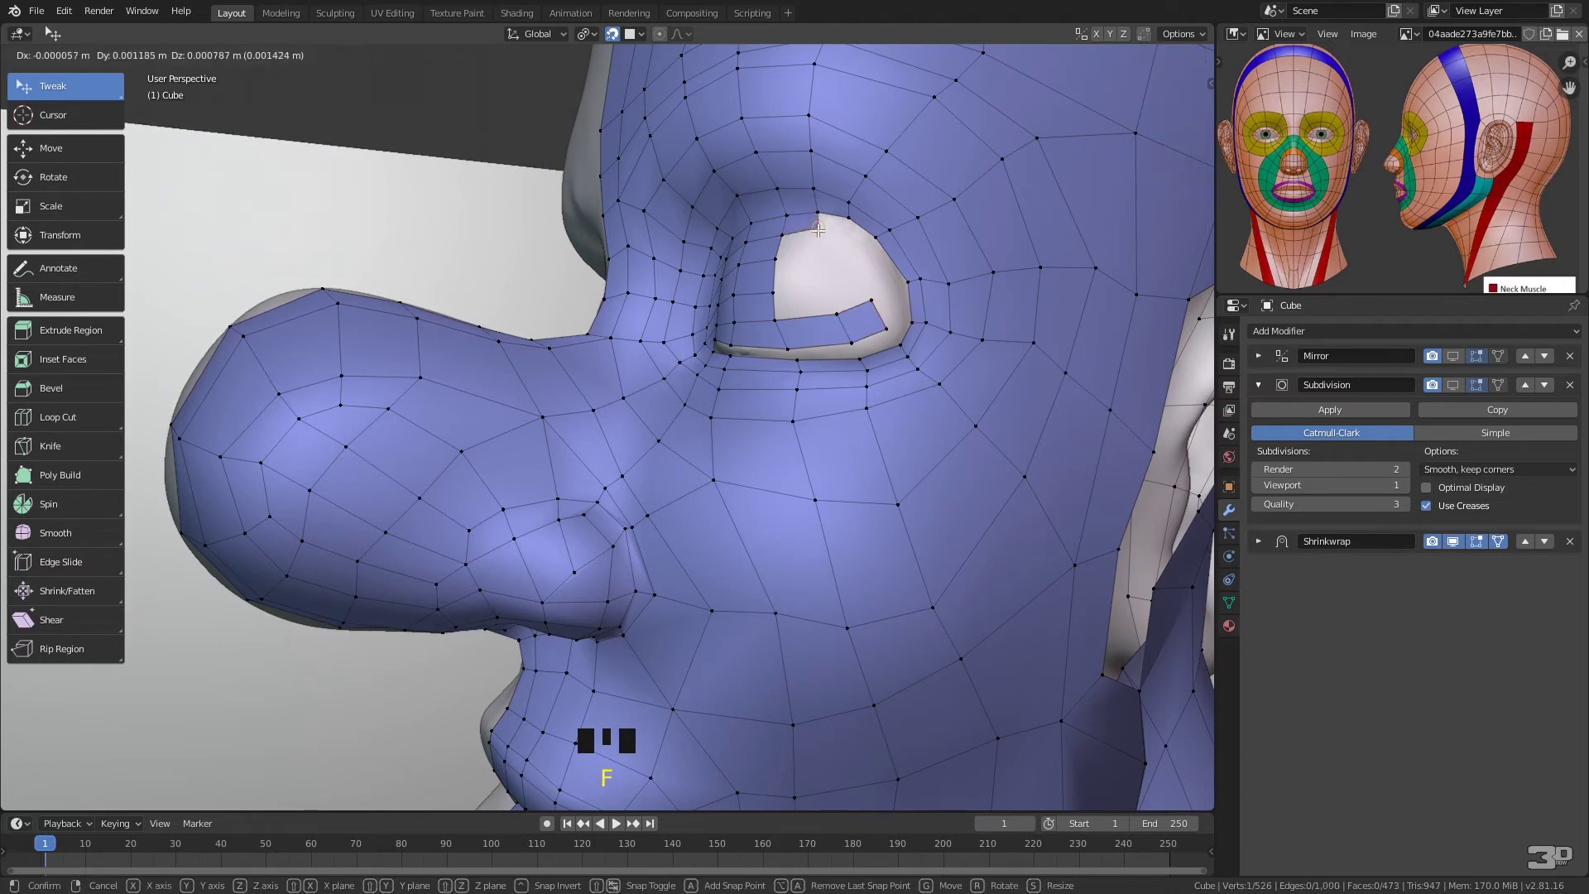
left_click(816, 235)
left_click(782, 236)
key("f")
left_click(816, 257)
left_click(776, 259)
key("f")
left_click(818, 286)
left_click(781, 292)
key("f")
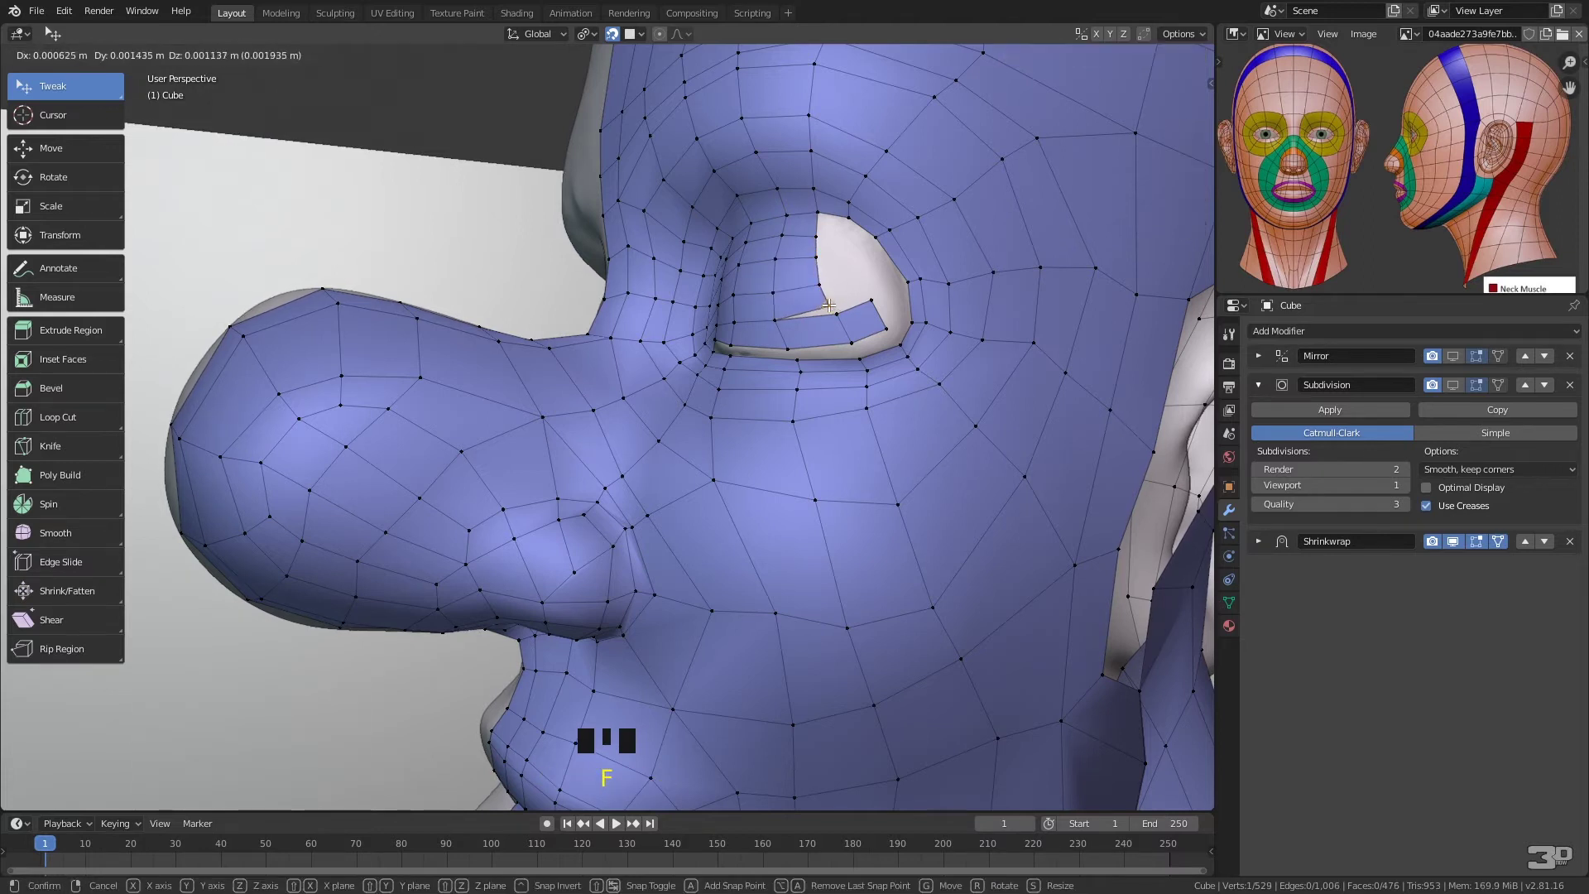
- Merge the loose lower vertex of the new column into the extruded strip's upper vertex, using At Last
left_click(840, 296)
left_click(839, 311, "shift")
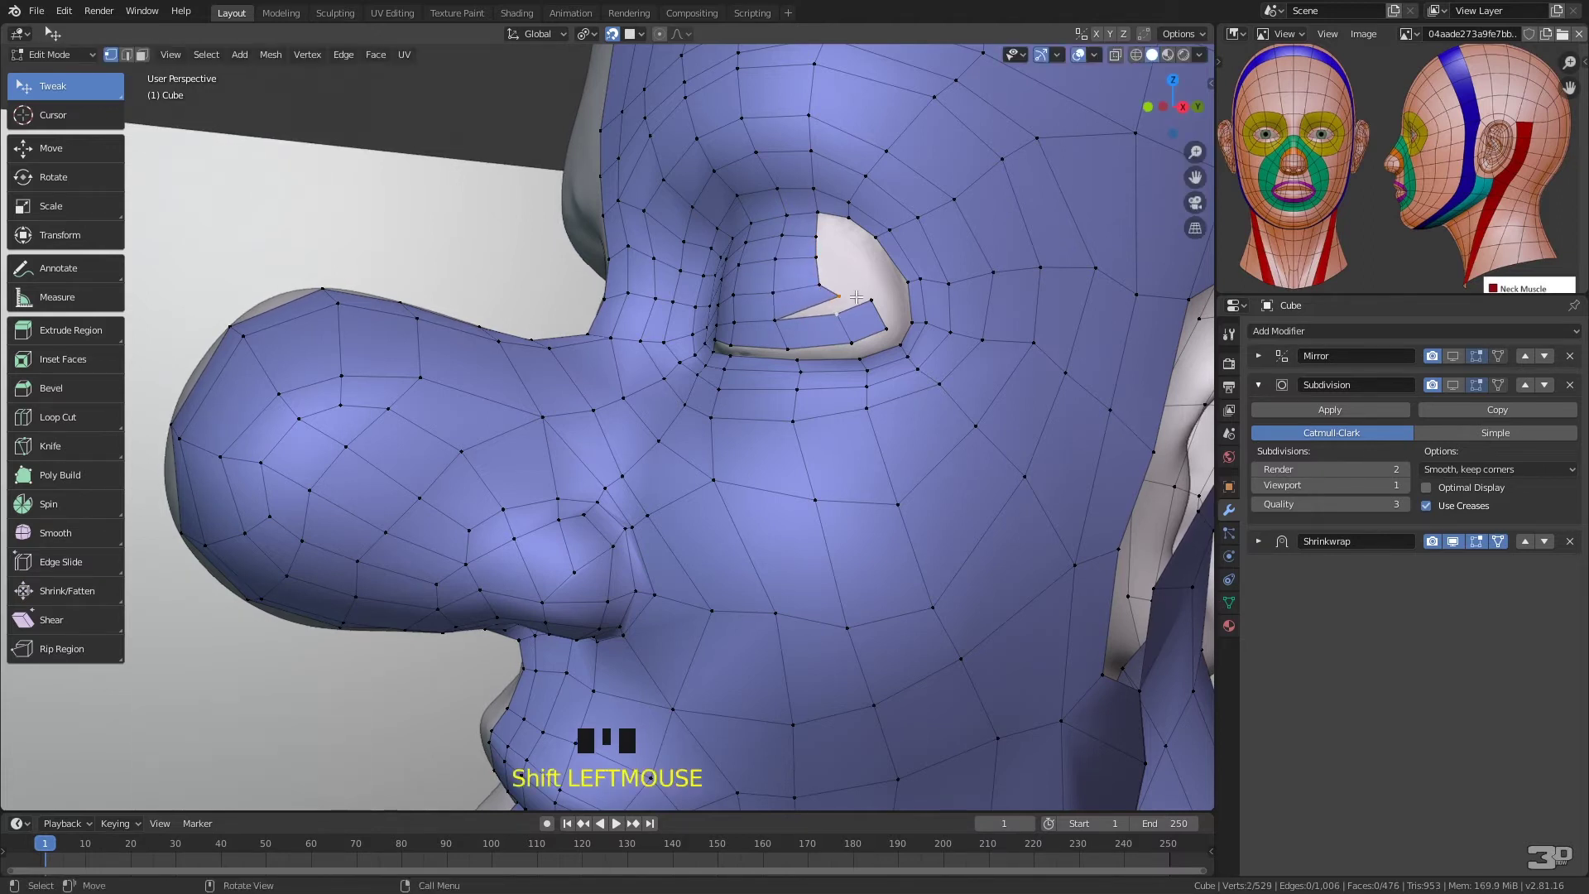
key("alt+m")
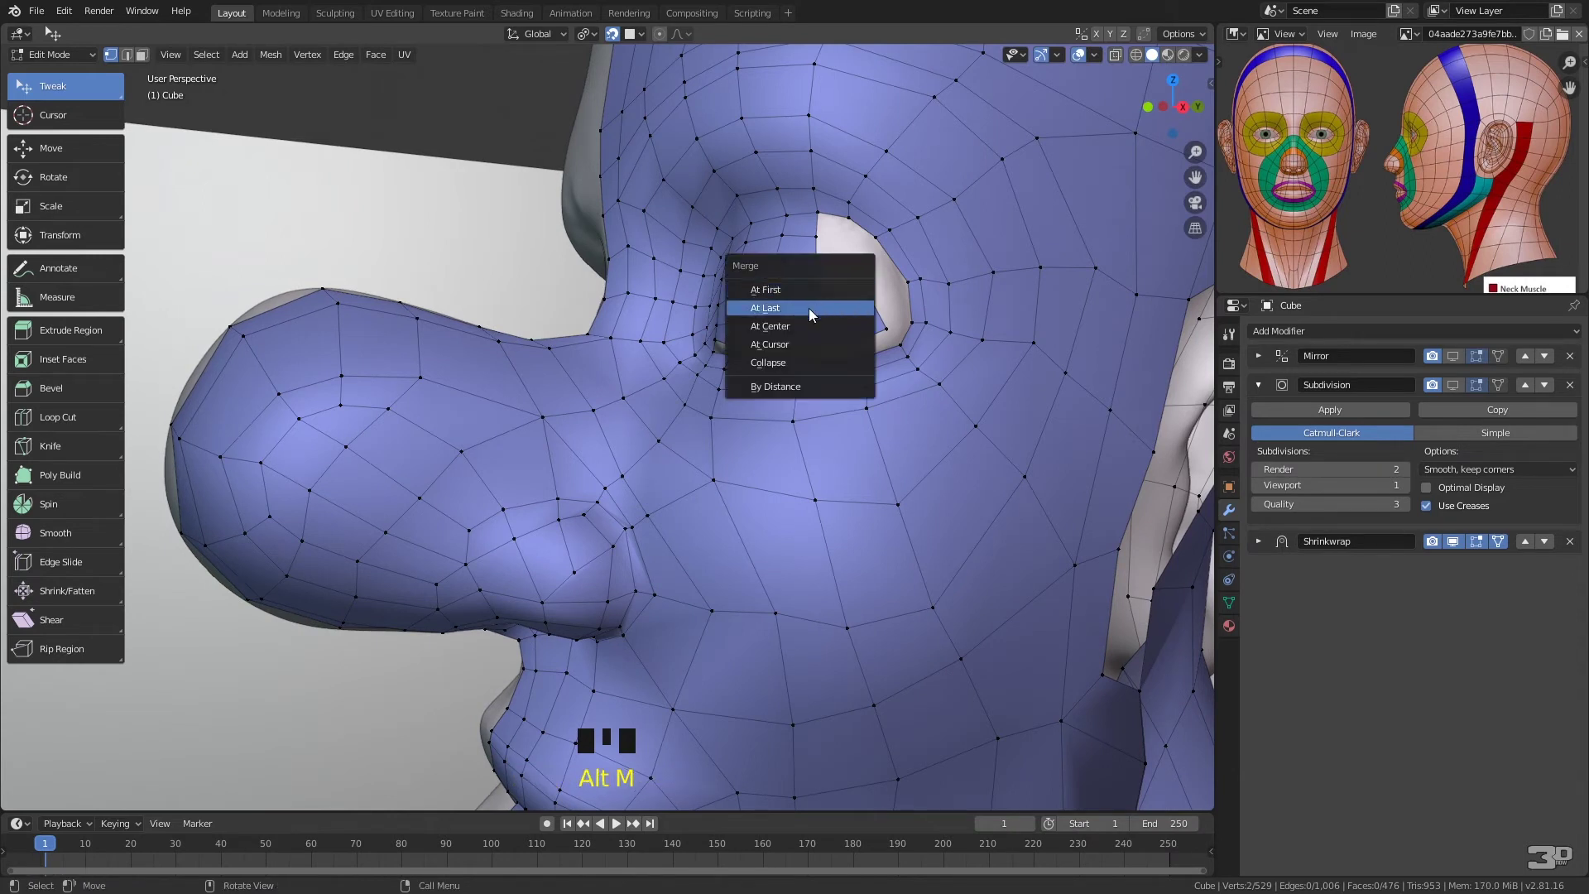
left_click(807, 310)
- Fill three faces upward from the extruded strip as a second outer column, placing each new vertex
left_click(850, 296)
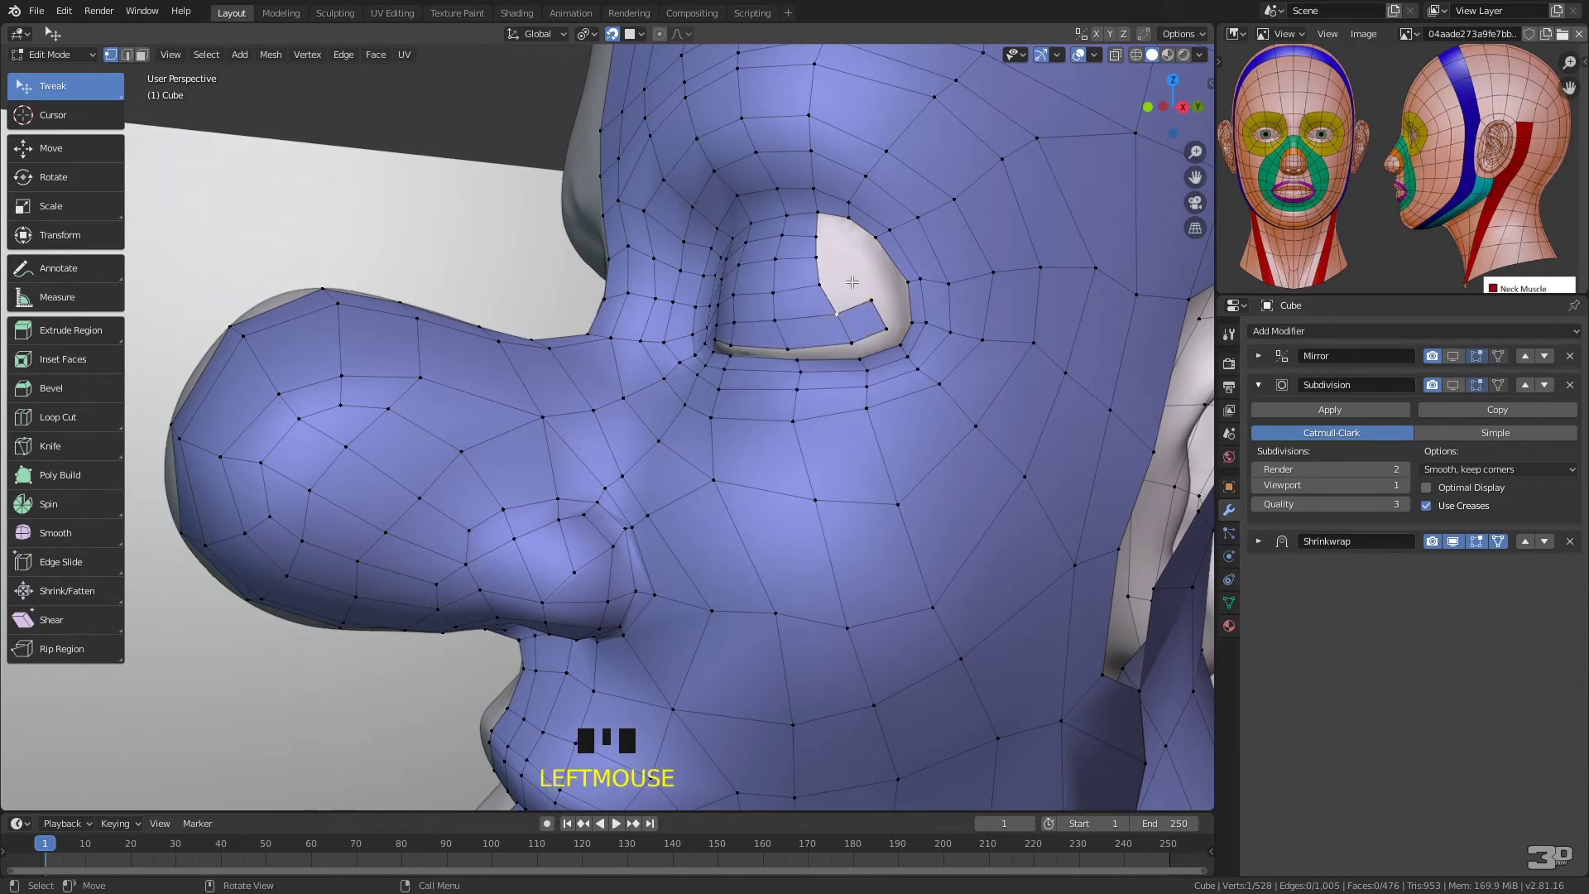
key("f")
left_click(854, 274)
left_click(824, 279)
key("f")
left_click(843, 250)
left_click(818, 256)
key("f")
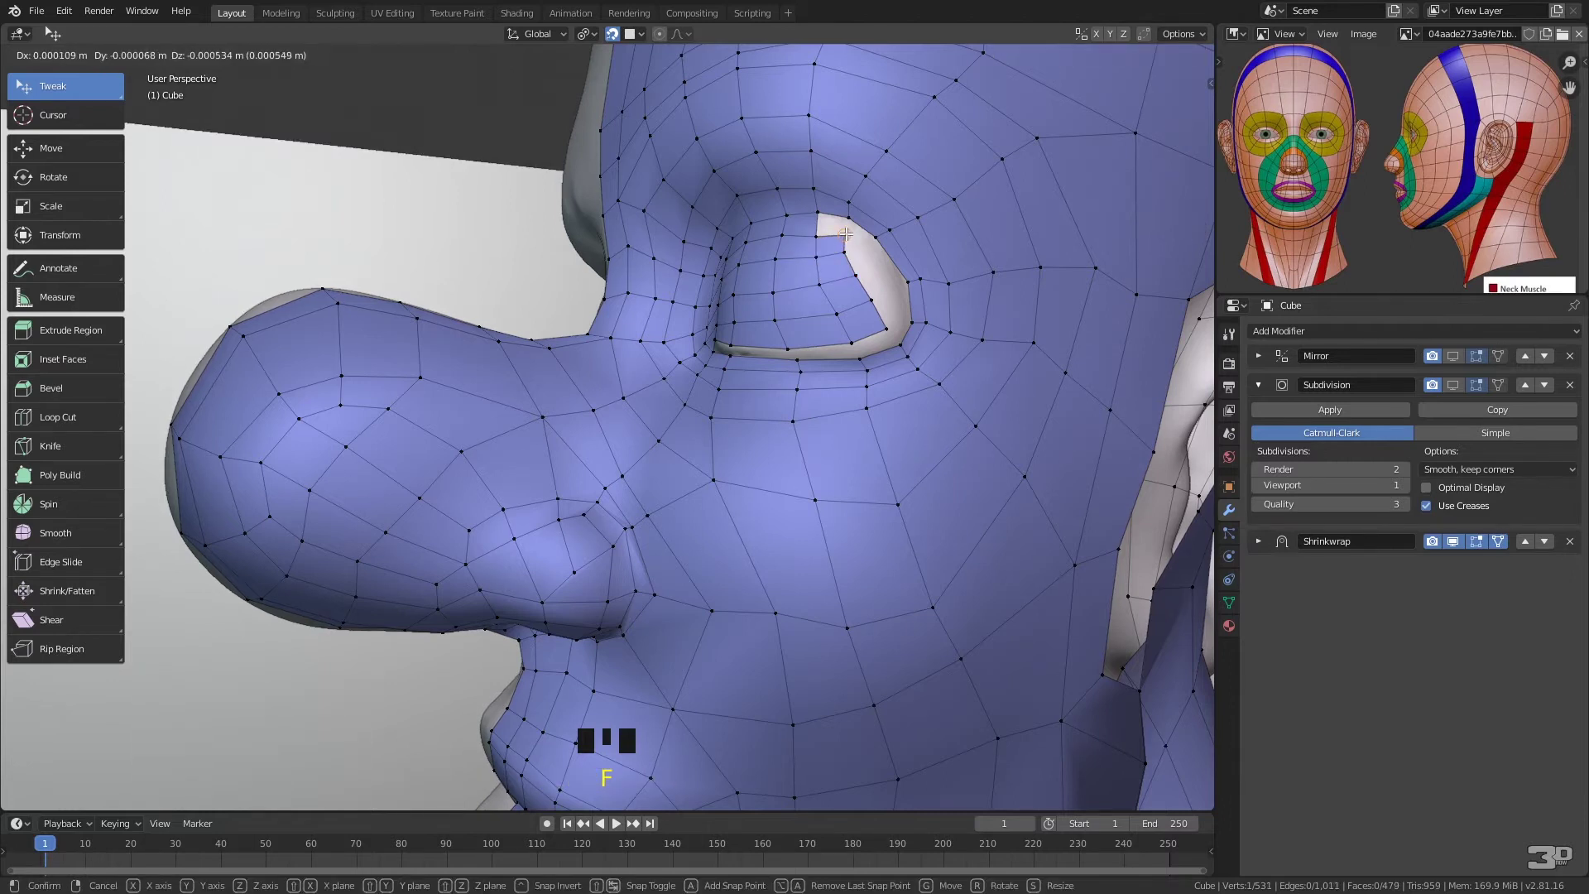
left_click(841, 237)
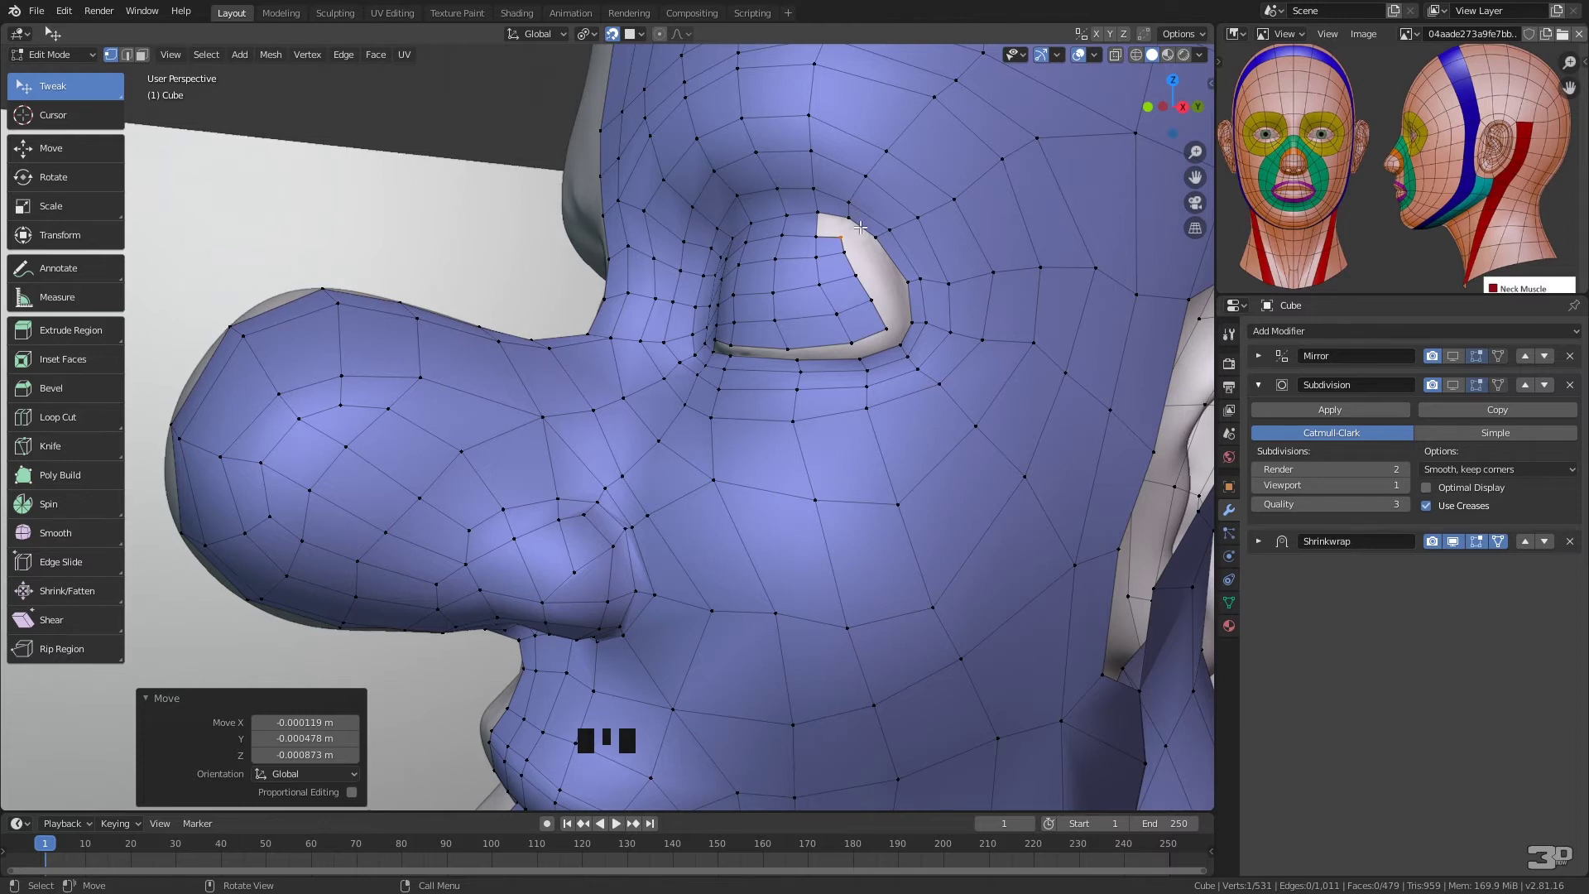
- Fill five faces between the eyelid patch and the rim, from the upper outer corner down to the lower outer corner
left_click(853, 214)
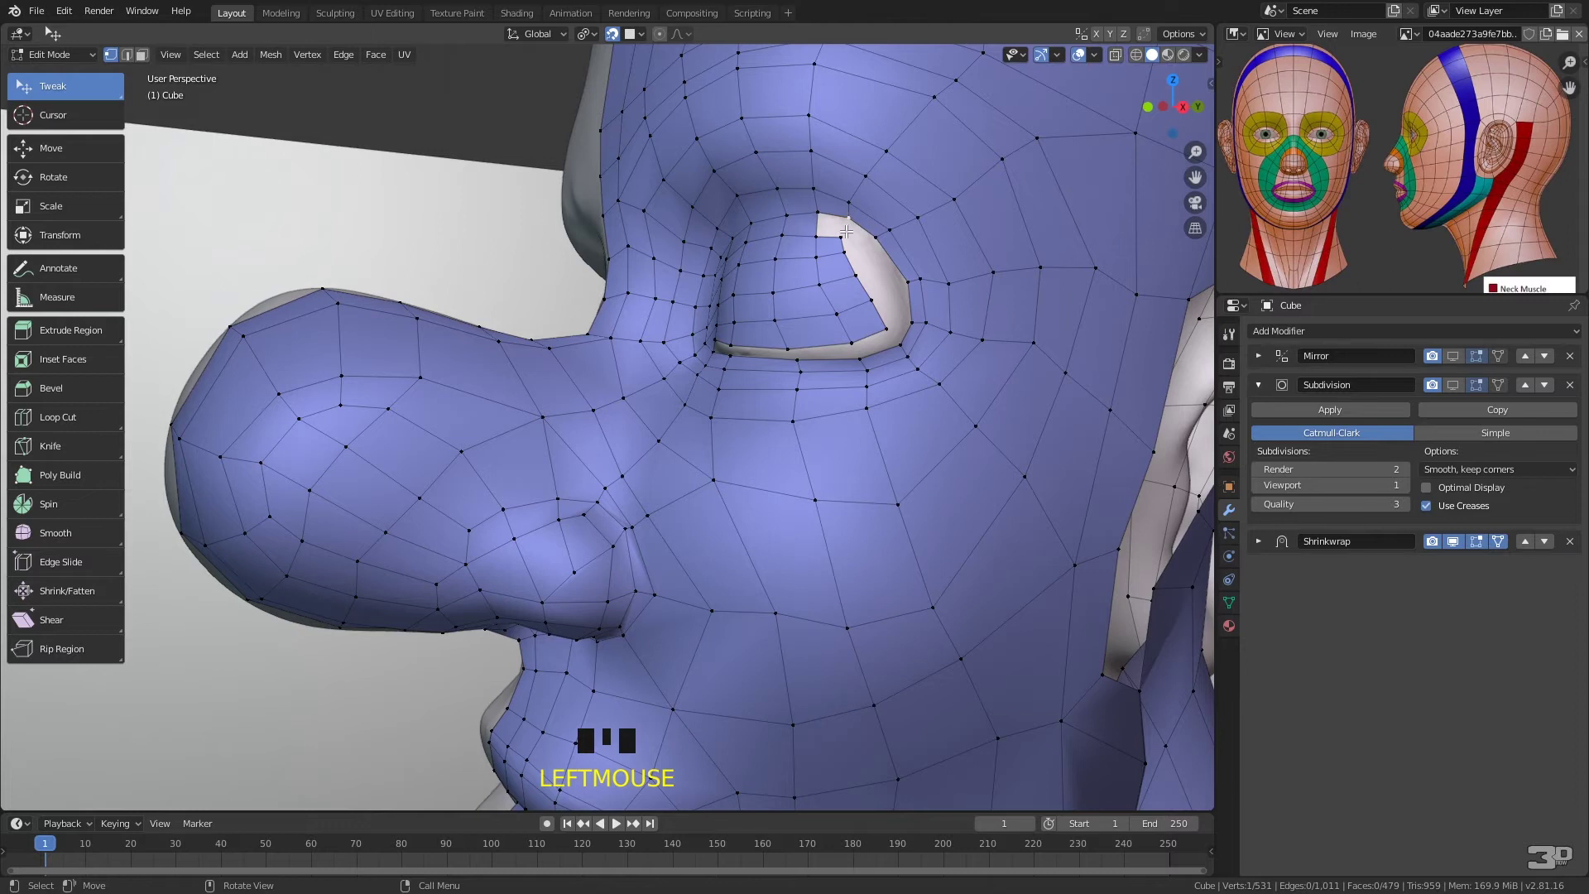
left_click(821, 214)
left_click(839, 239, "shift")
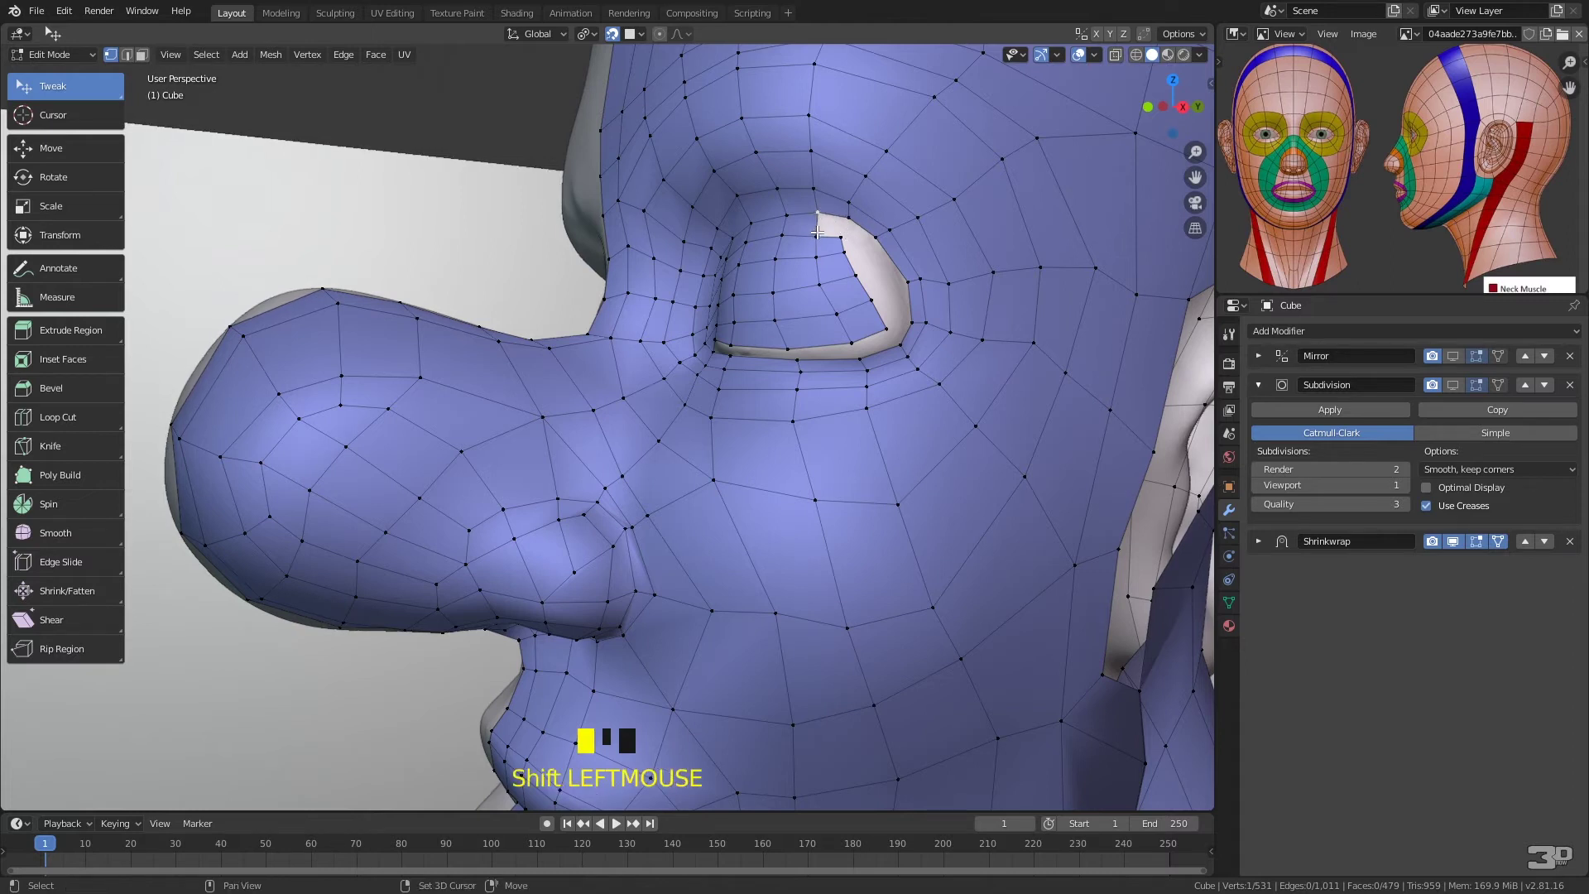
key("f")
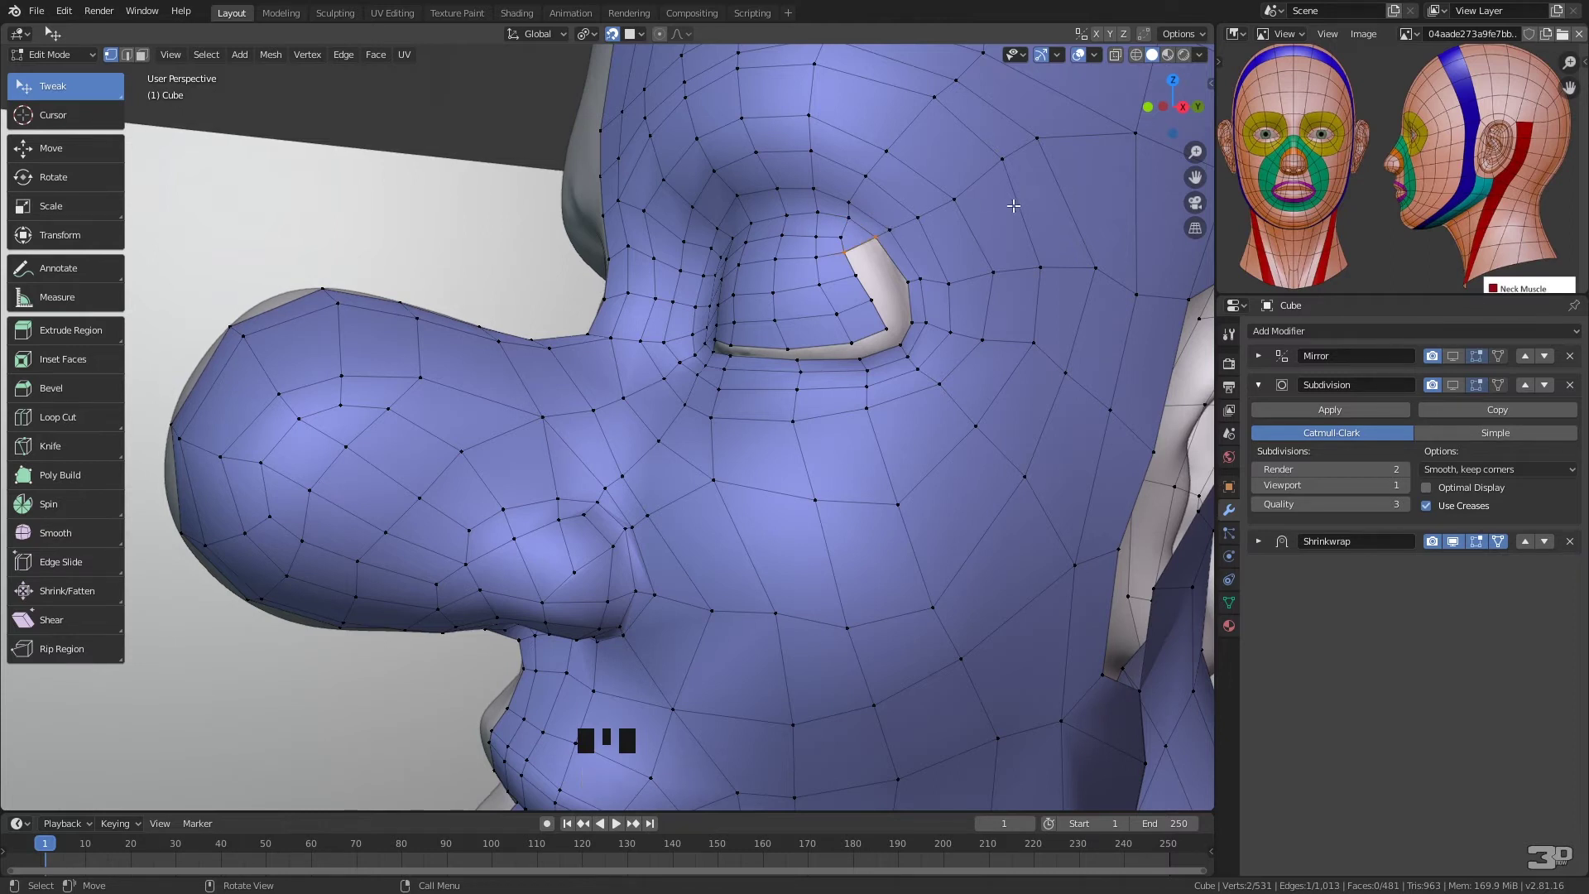
key("f")
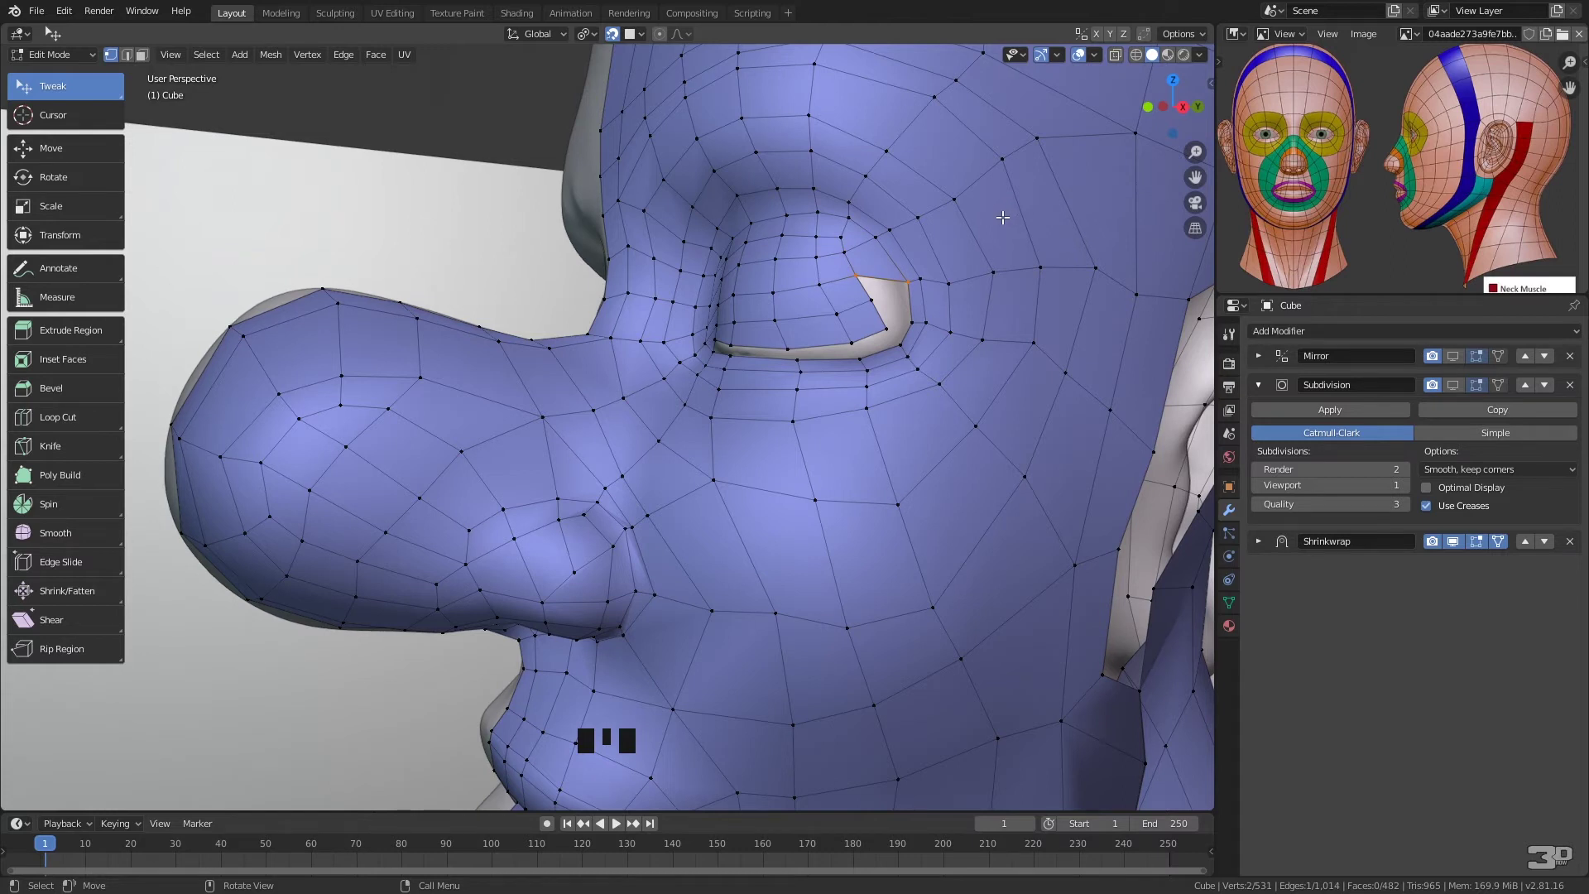
key("f")
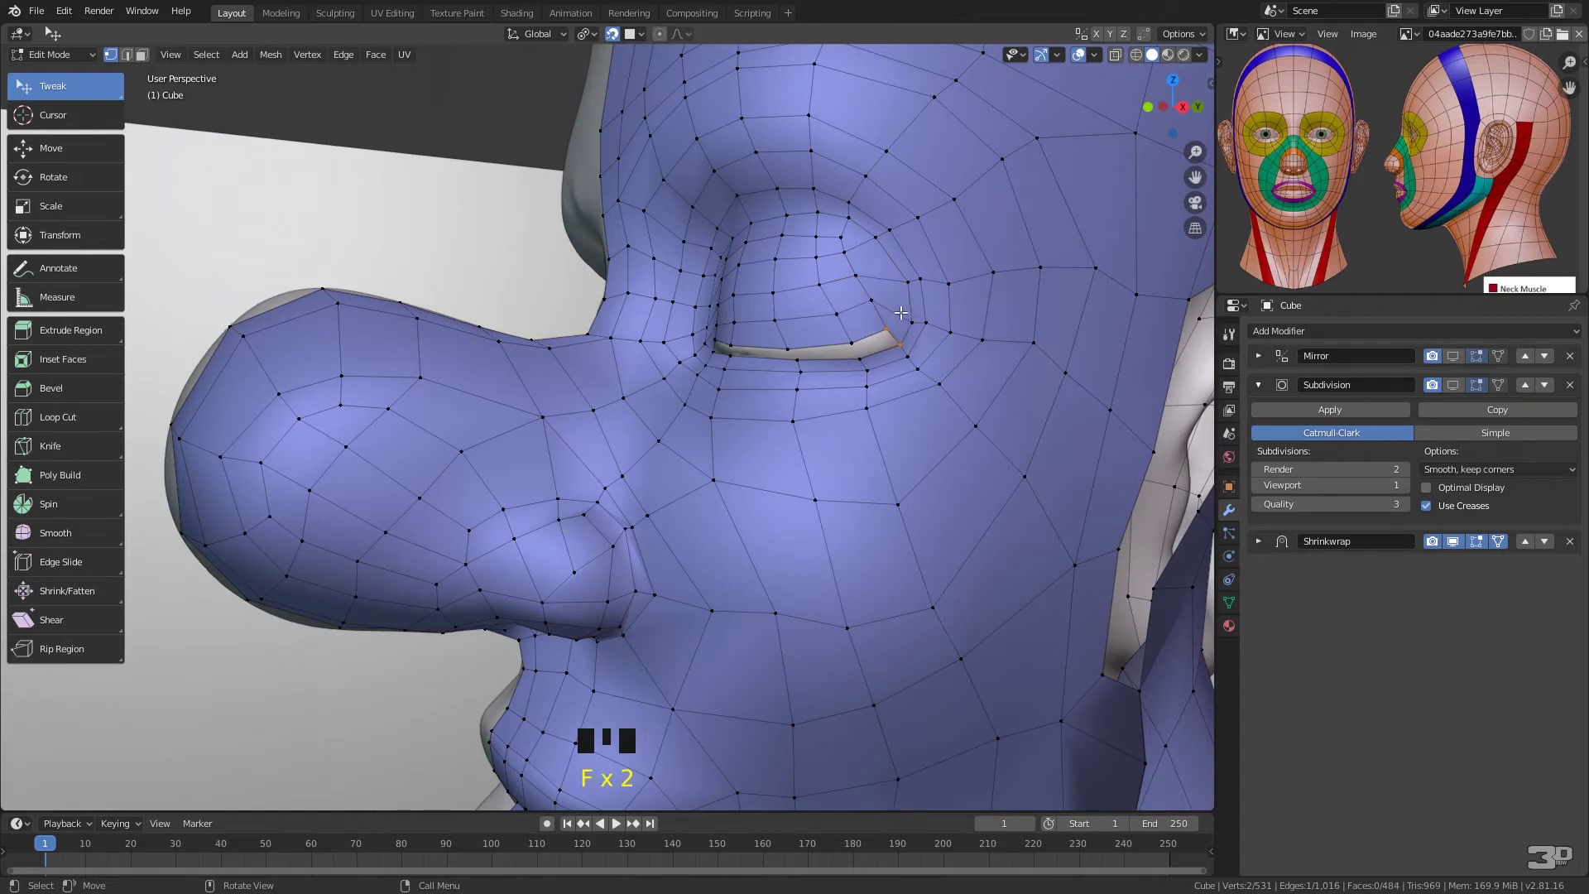
- Reposition the outer and upper vertices of the eyelid patch to even out the face spacing
left_click_drag(889, 328, 817, 230)
left_click_drag(843, 235, 846, 231)
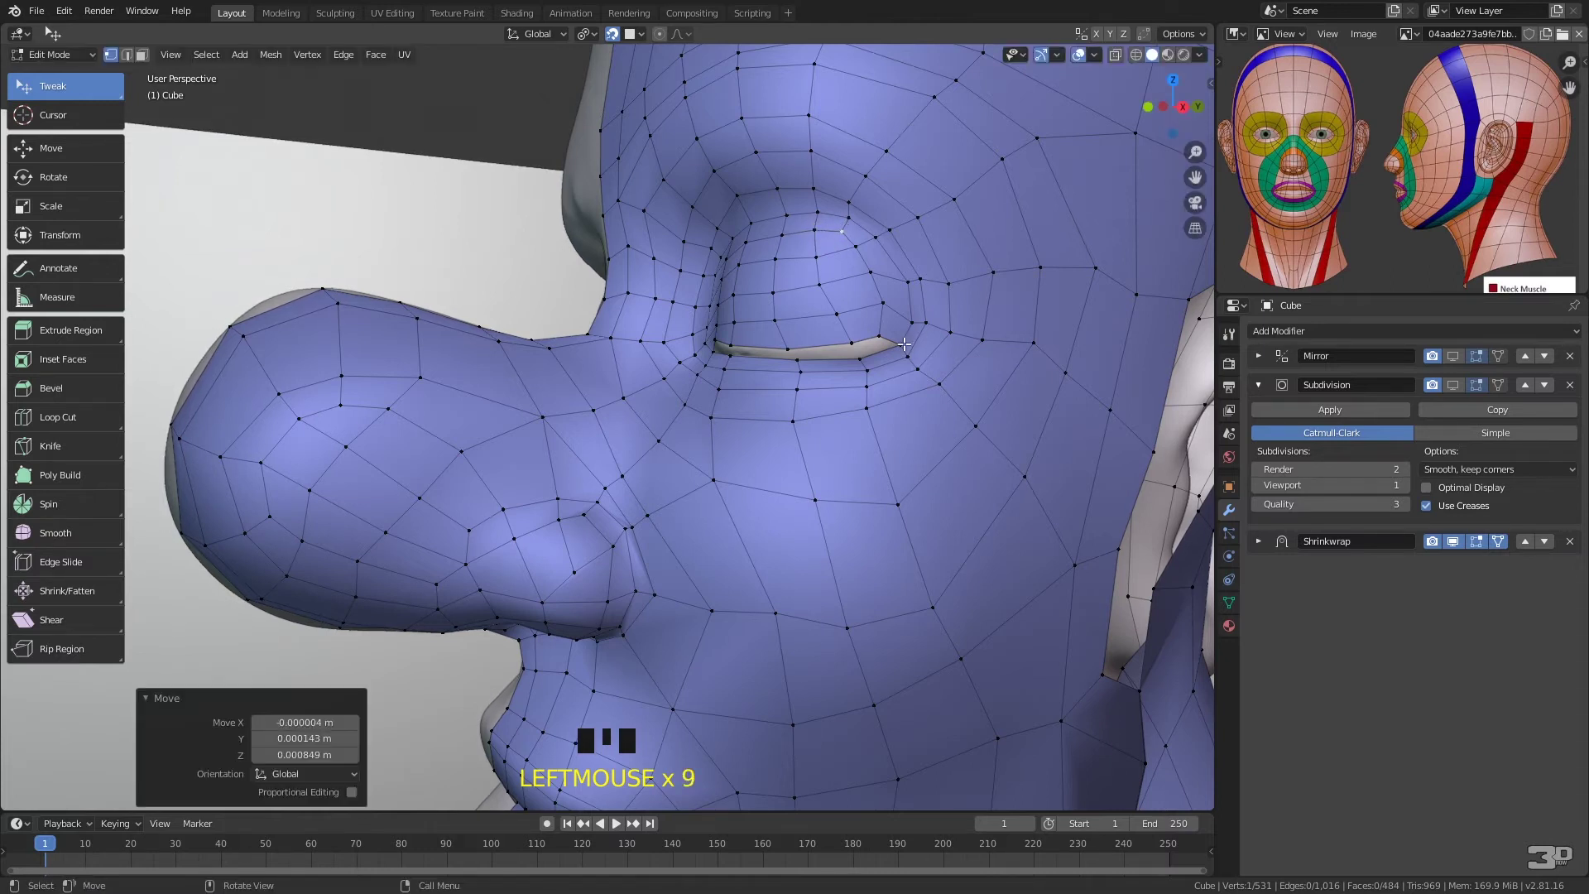
left_click_drag(883, 333, 887, 337)
- Fill the remaining gap along the lower eye rim with four faces and adjust a vertex near the inner eye corner
middle_click_drag(887, 339, 956, 375)
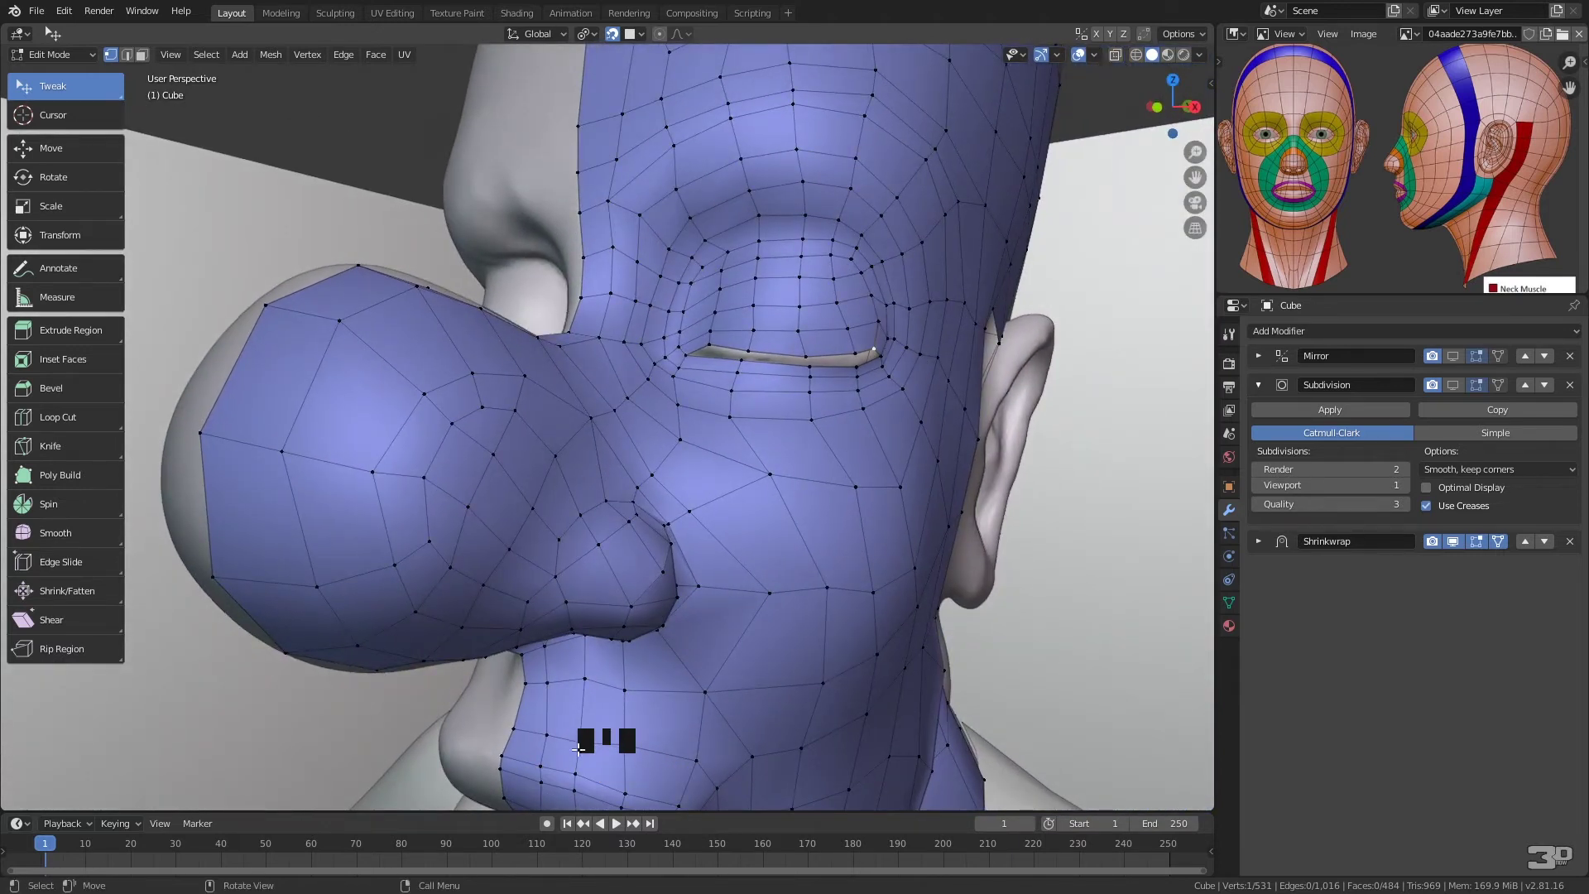
left_click(928, 352, "shift")
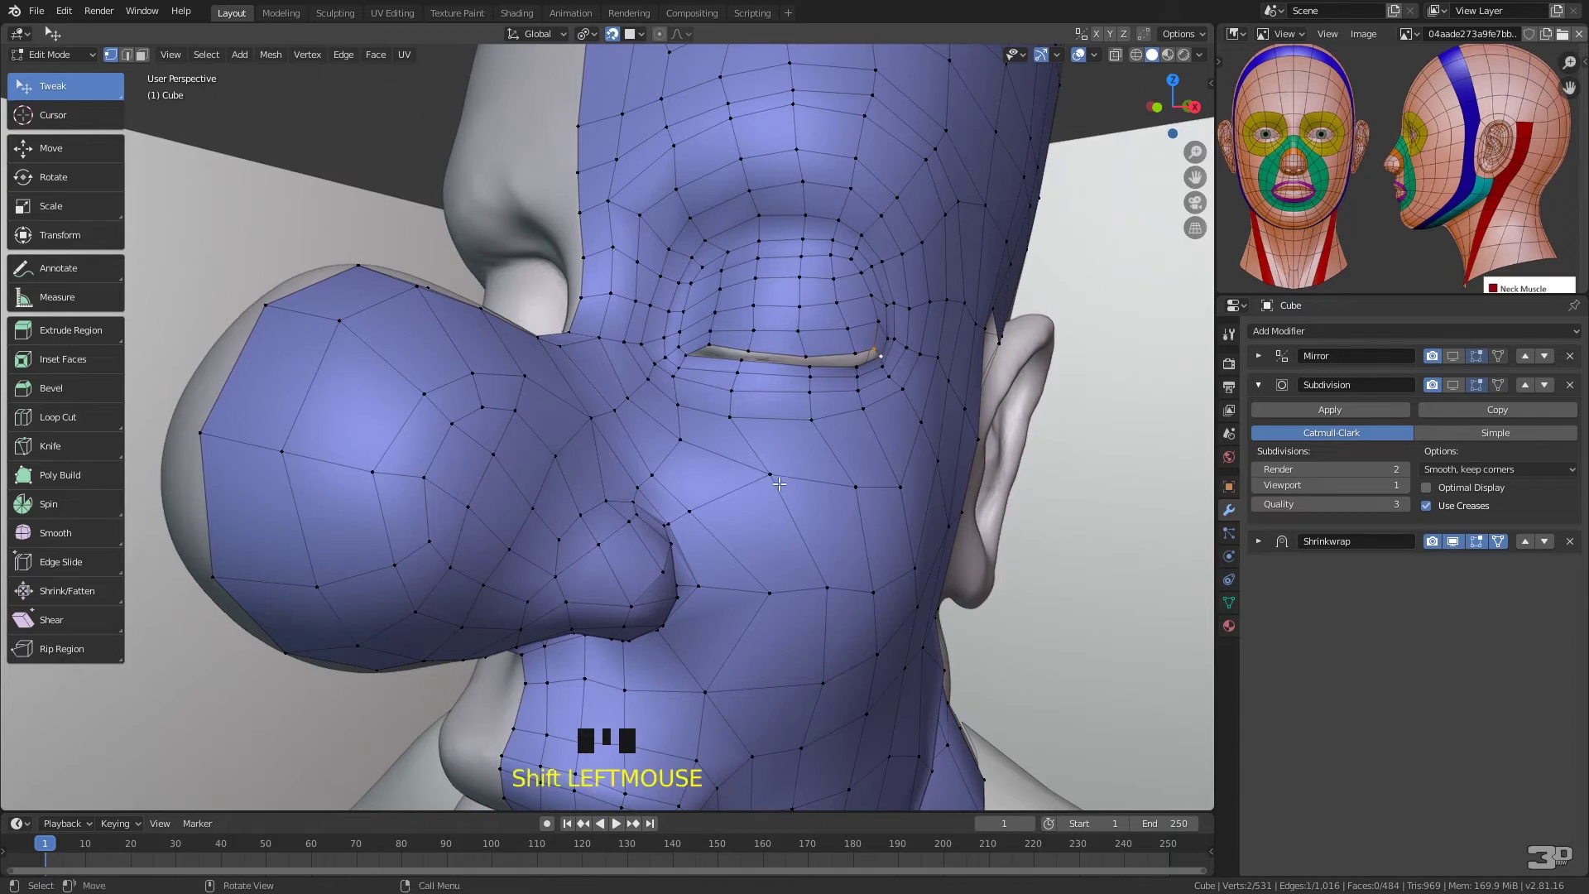
key("f")
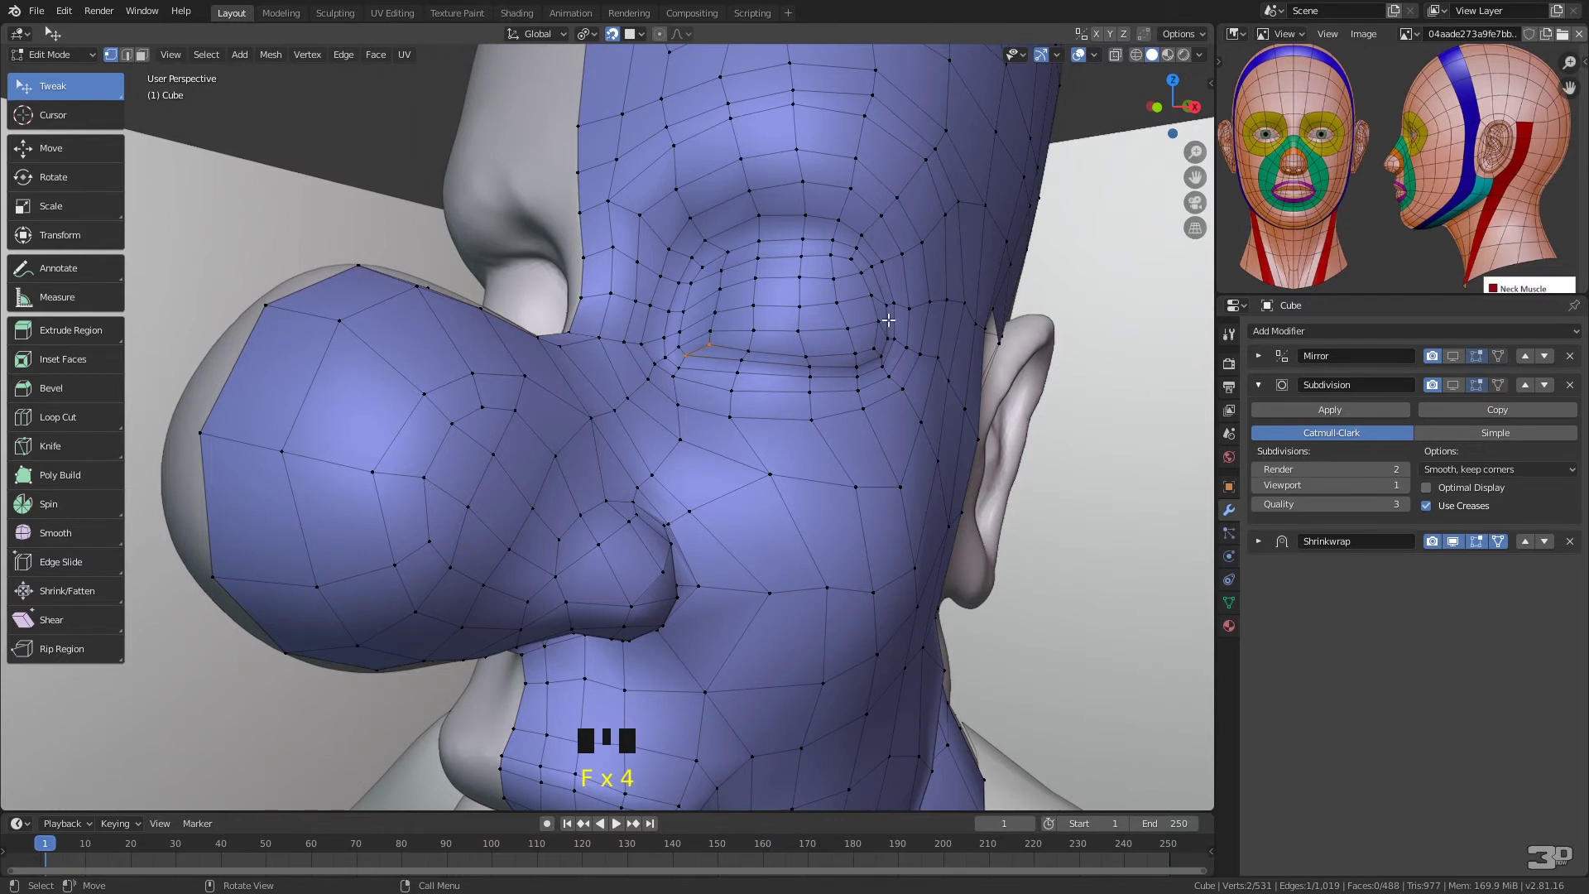
middle_click_drag(932, 423, 720, 305)
left_click_drag(702, 283, 692, 320)
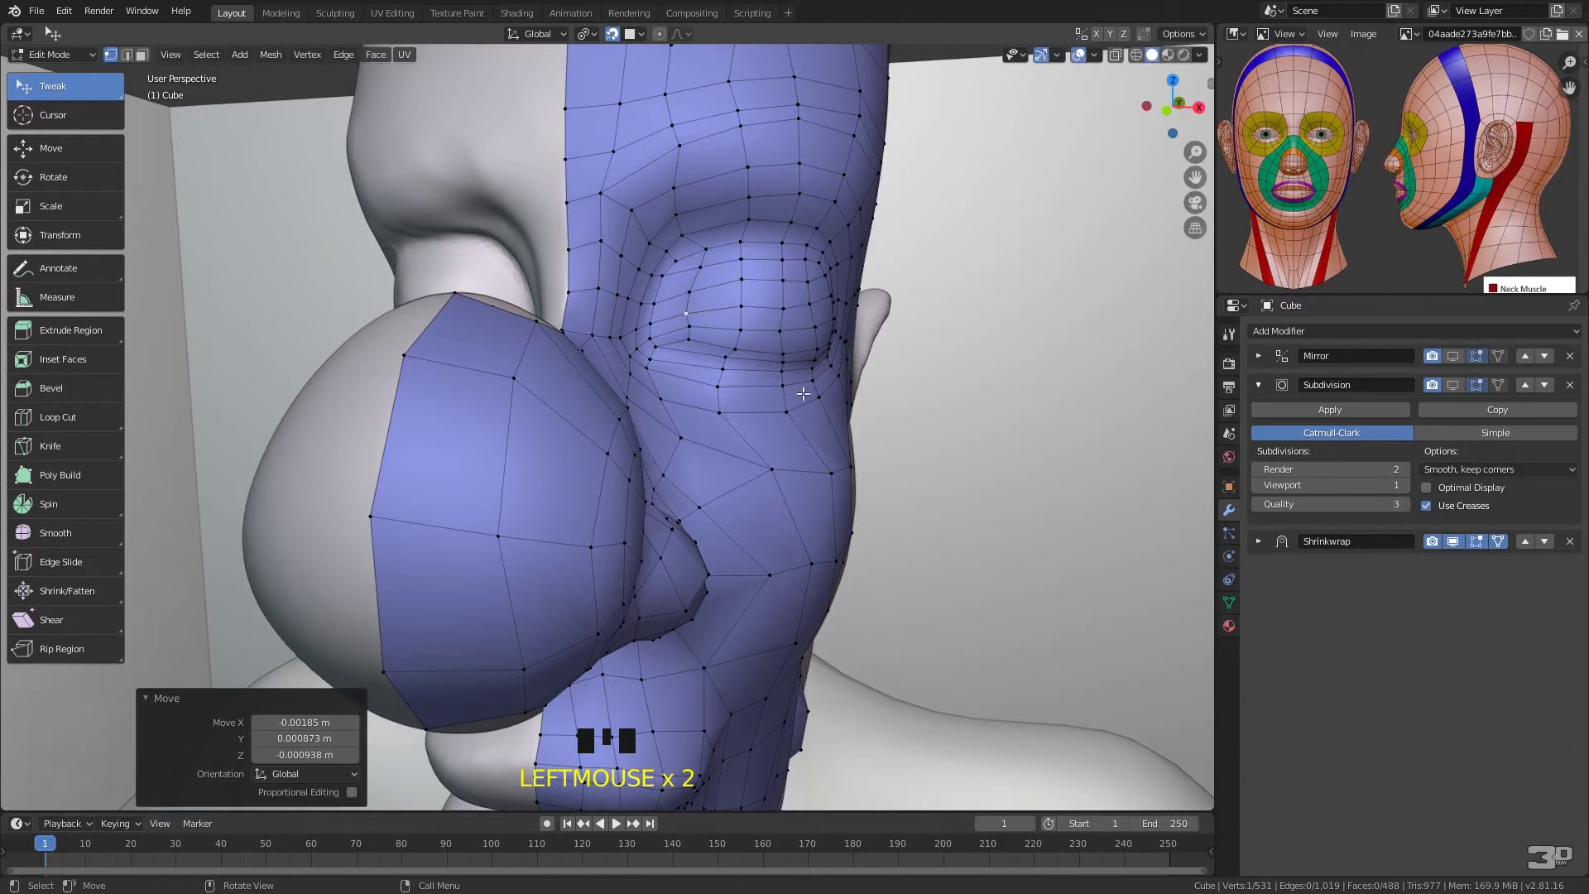
- Switch to Sculpt Mode with the Grab brush, and show the wireframe overlay and the Mirror modifier in the viewport
left_click(68, 55)
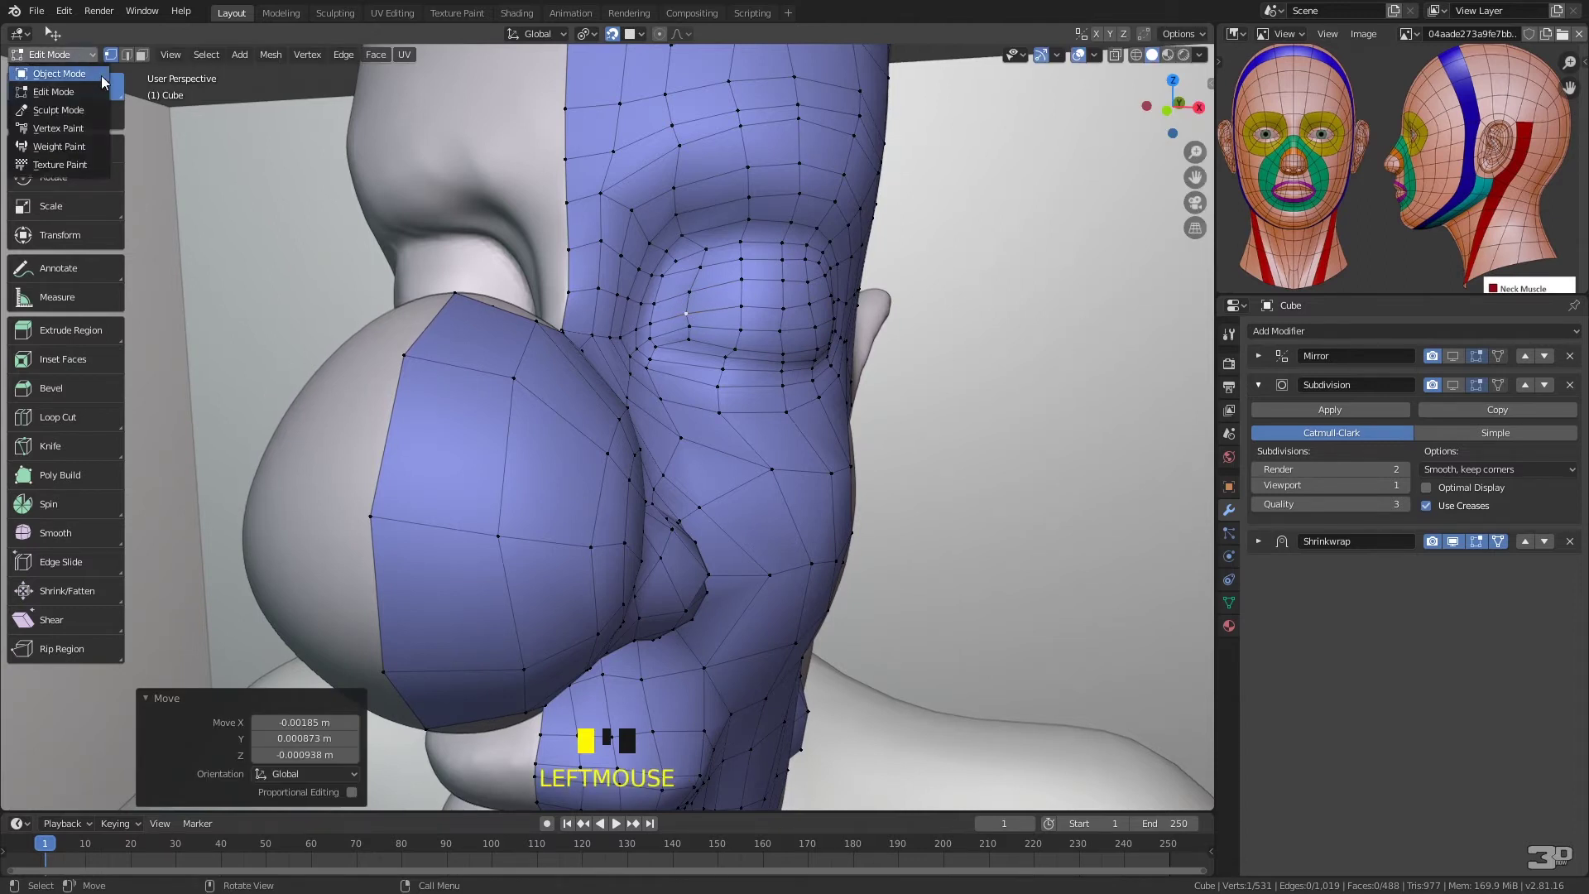
left_click(75, 110)
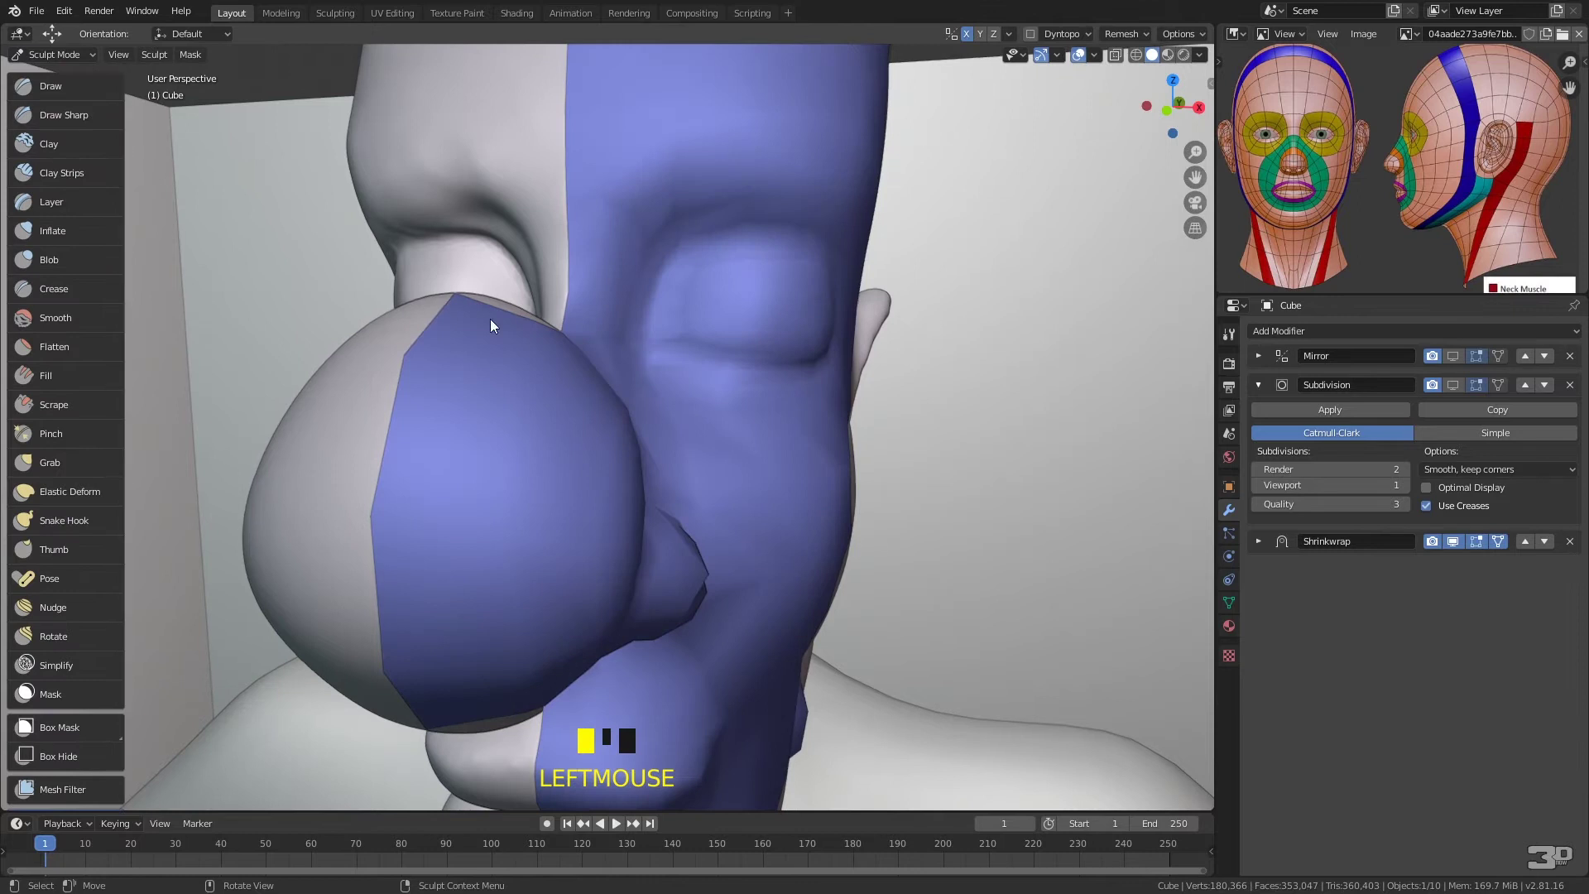
left_click(67, 462)
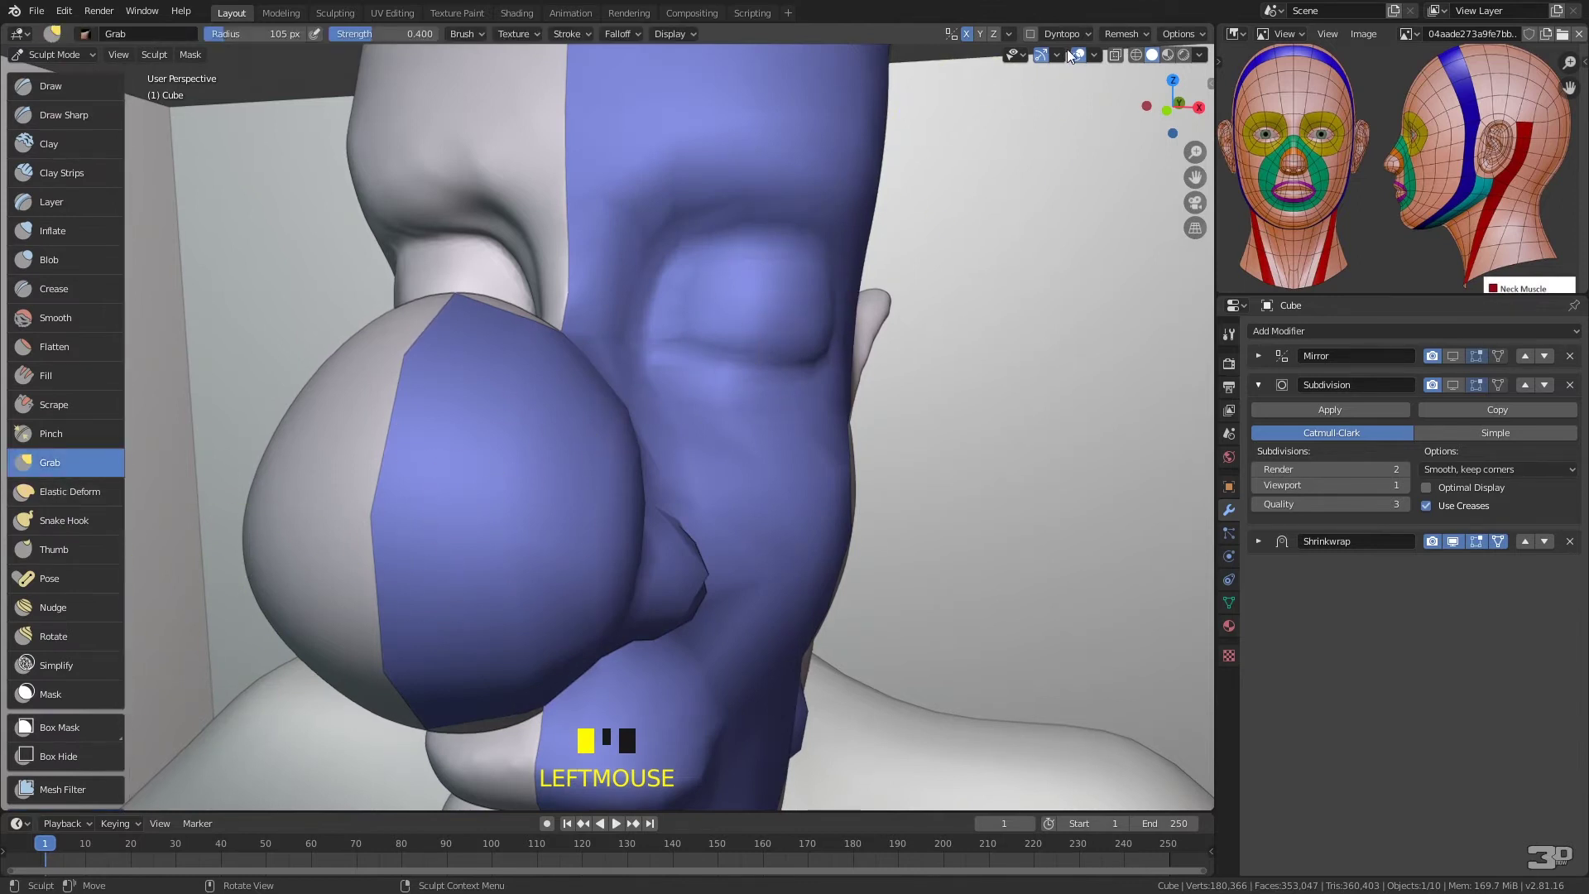
left_click(1094, 55)
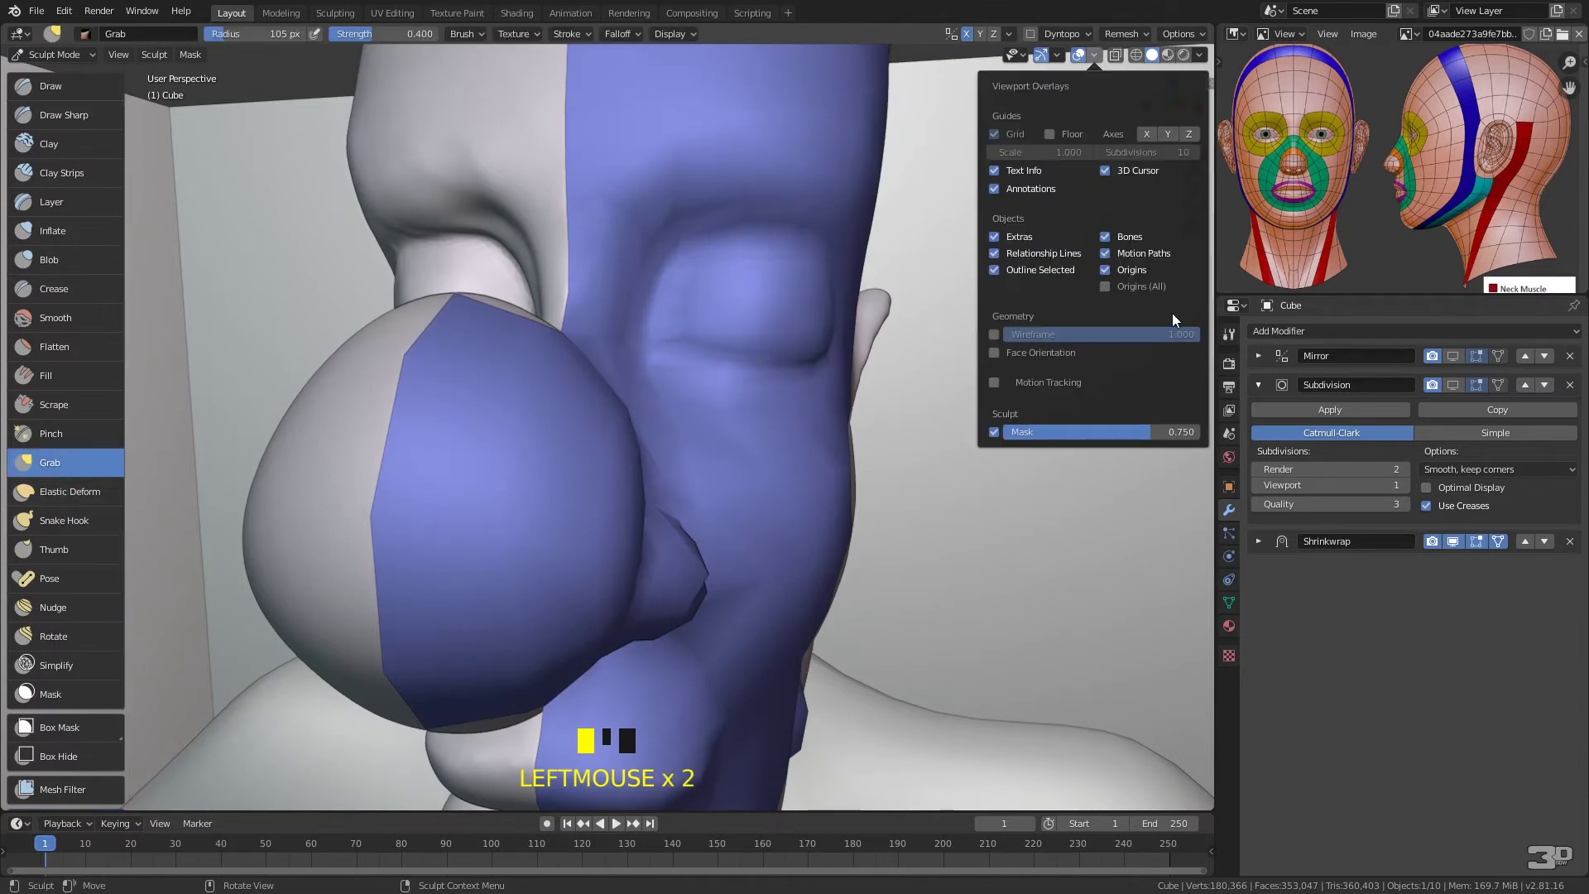
left_click(994, 335)
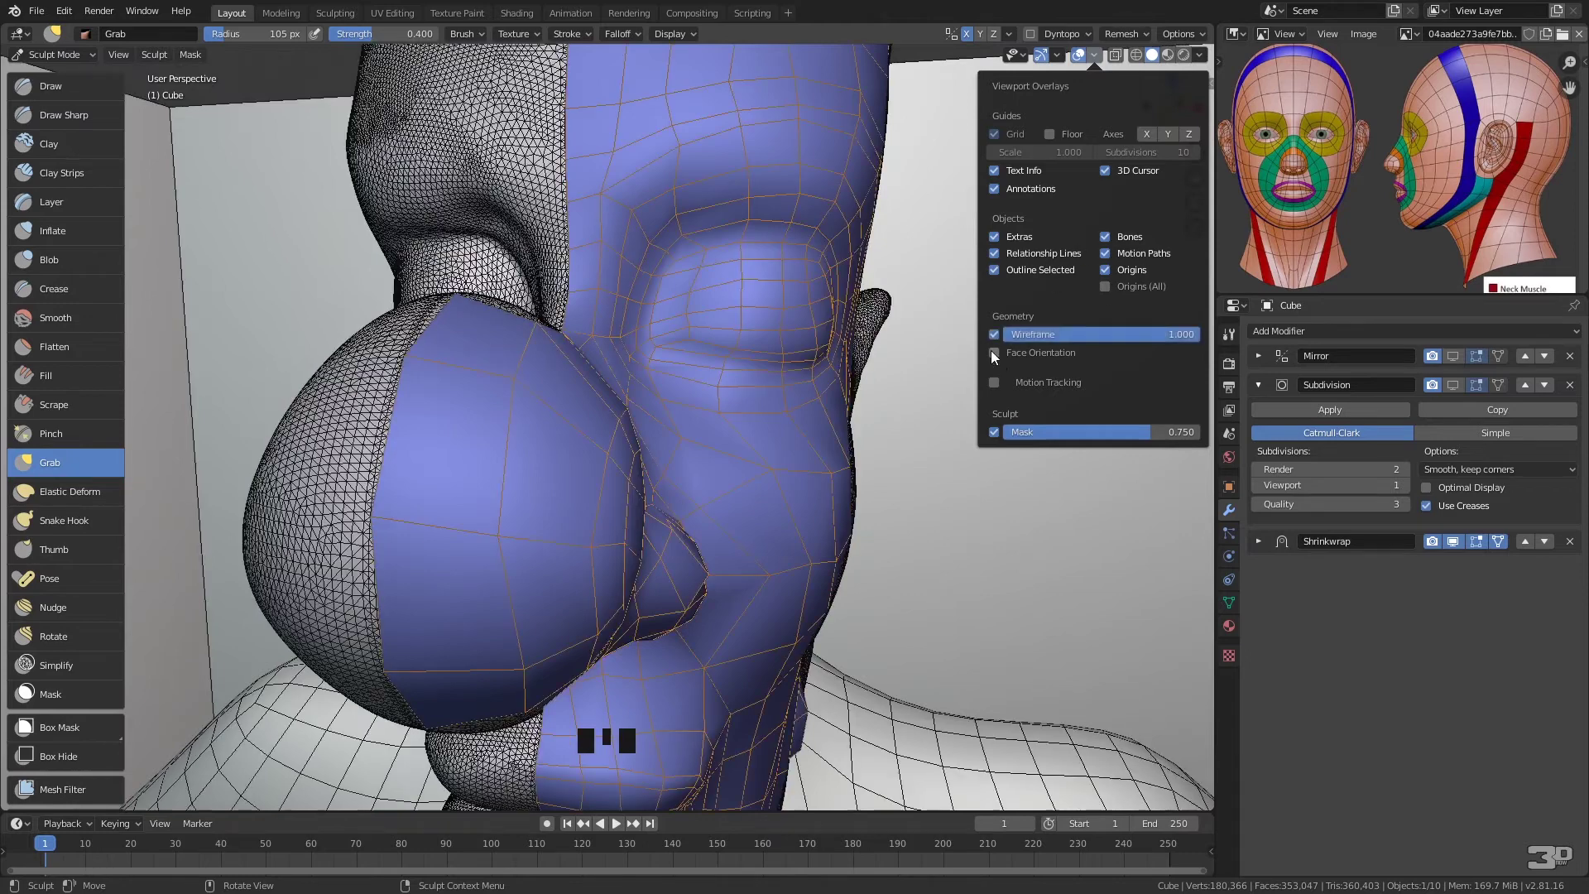
middle_click_drag(807, 326, 778, 331)
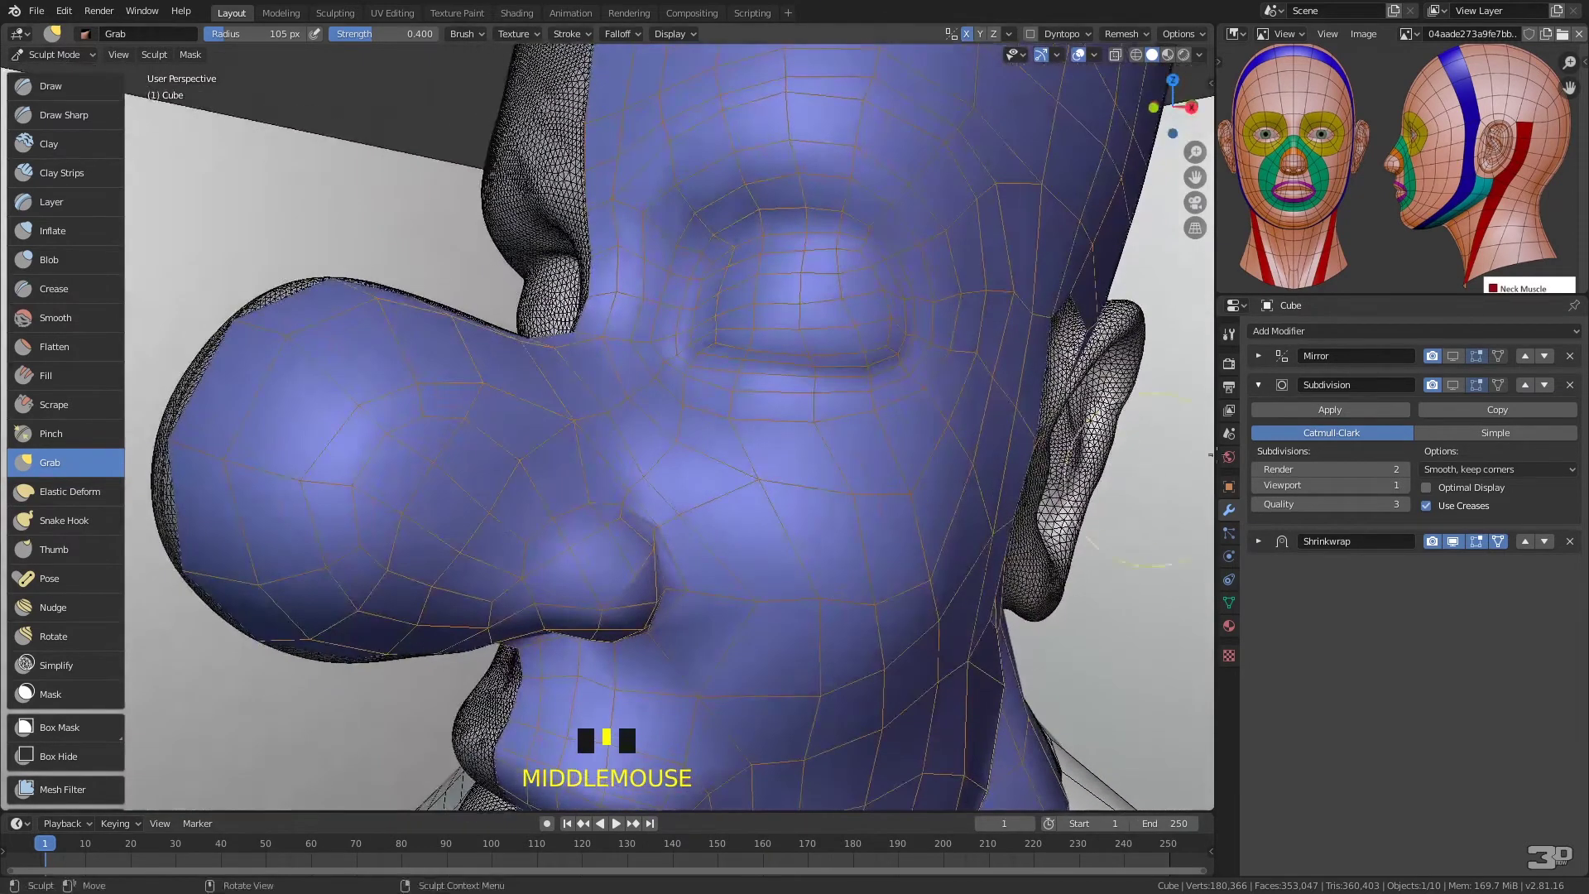
left_click(1453, 356)
- Grab the mesh over the eyelid, cheek and side of the nose to even out the edge flow and spacing
left_click_drag(763, 301, 787, 319)
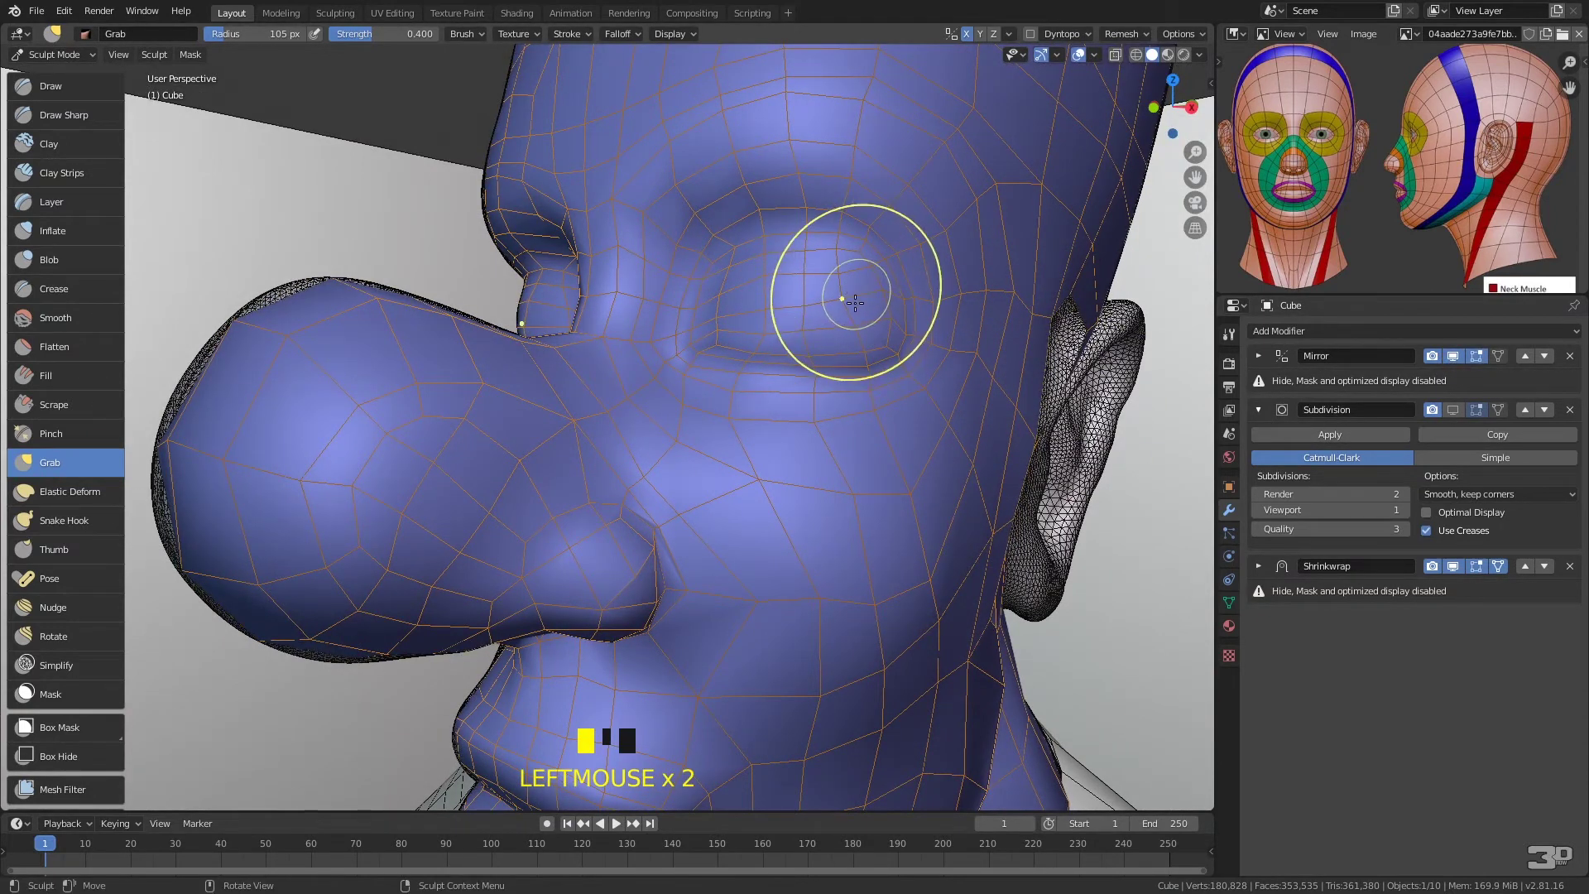
mouse_move(733, 435)
left_mouse_down()
mouse_move(756, 448)
mouse_move(661, 425)
left_mouse_up()
left_click_drag(776, 490, 764, 484)
left_click_drag(820, 574, 779, 545)
left_click_drag(867, 595, 894, 553)
mouse_move(752, 604)
left_mouse_down()
mouse_move(717, 607)
mouse_move(813, 602)
left_mouse_up()
mouse_move(1007, 549)
middle_mouse_down()
mouse_move(900, 514)
mouse_move(898, 550)
middle_mouse_up()
left_click_drag(837, 620, 869, 536)
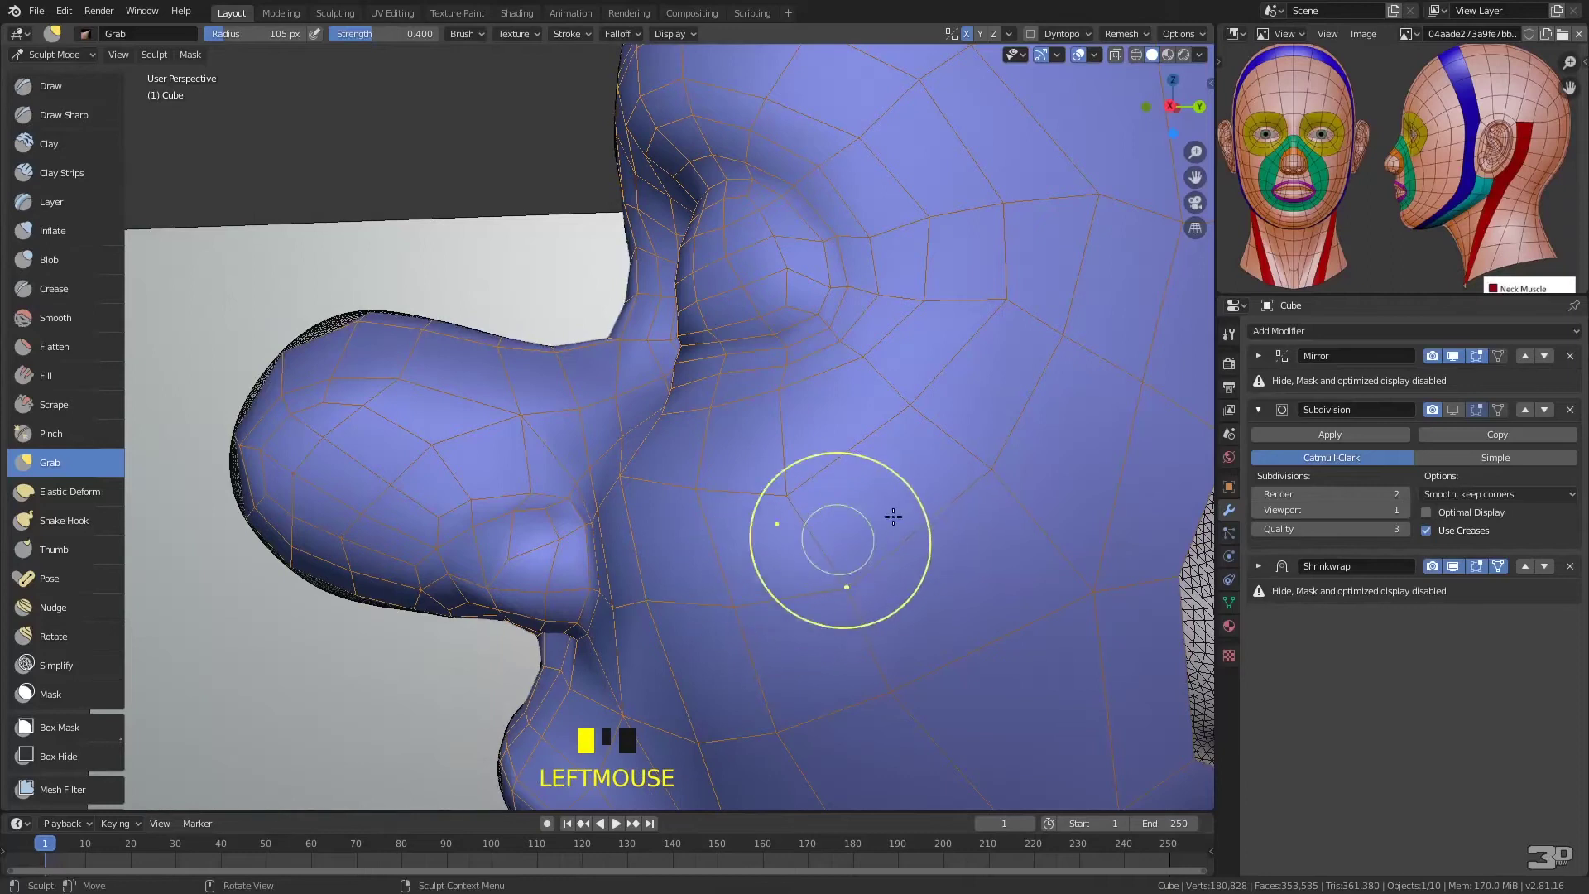
left_click_drag(1084, 591, 1069, 550)
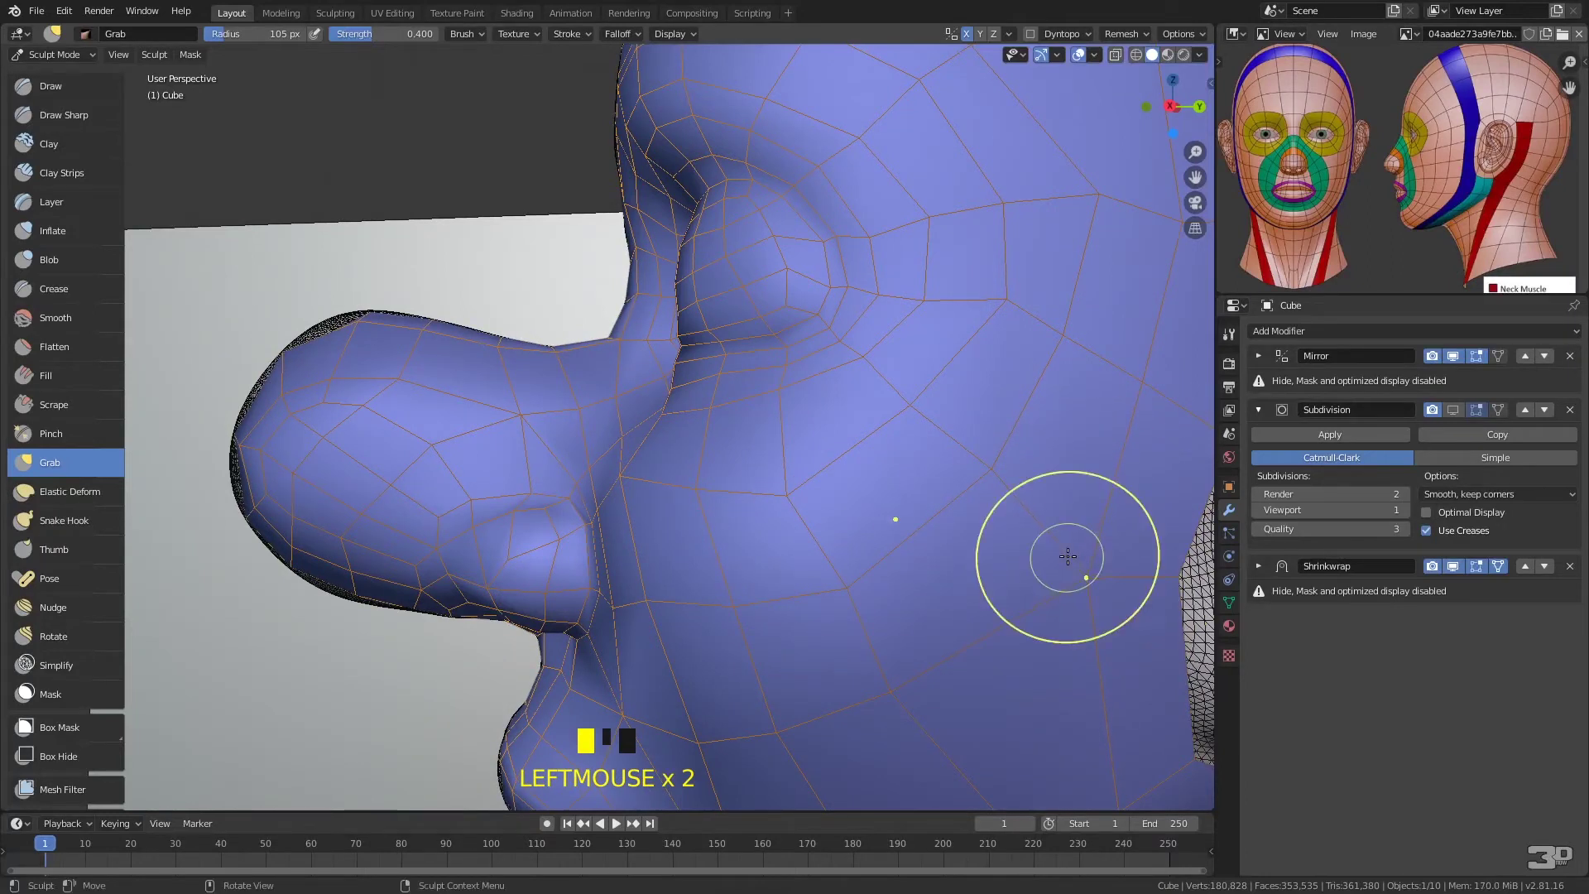
left_click_drag(1003, 295, 1001, 312)
mouse_move(894, 216)
middle_mouse_down()
mouse_move(917, 238)
mouse_move(1027, 244)
mouse_move(911, 233)
middle_mouse_up()
mouse_move(614, 338)
left_mouse_down()
mouse_move(611, 355)
mouse_move(689, 389)
left_mouse_up()
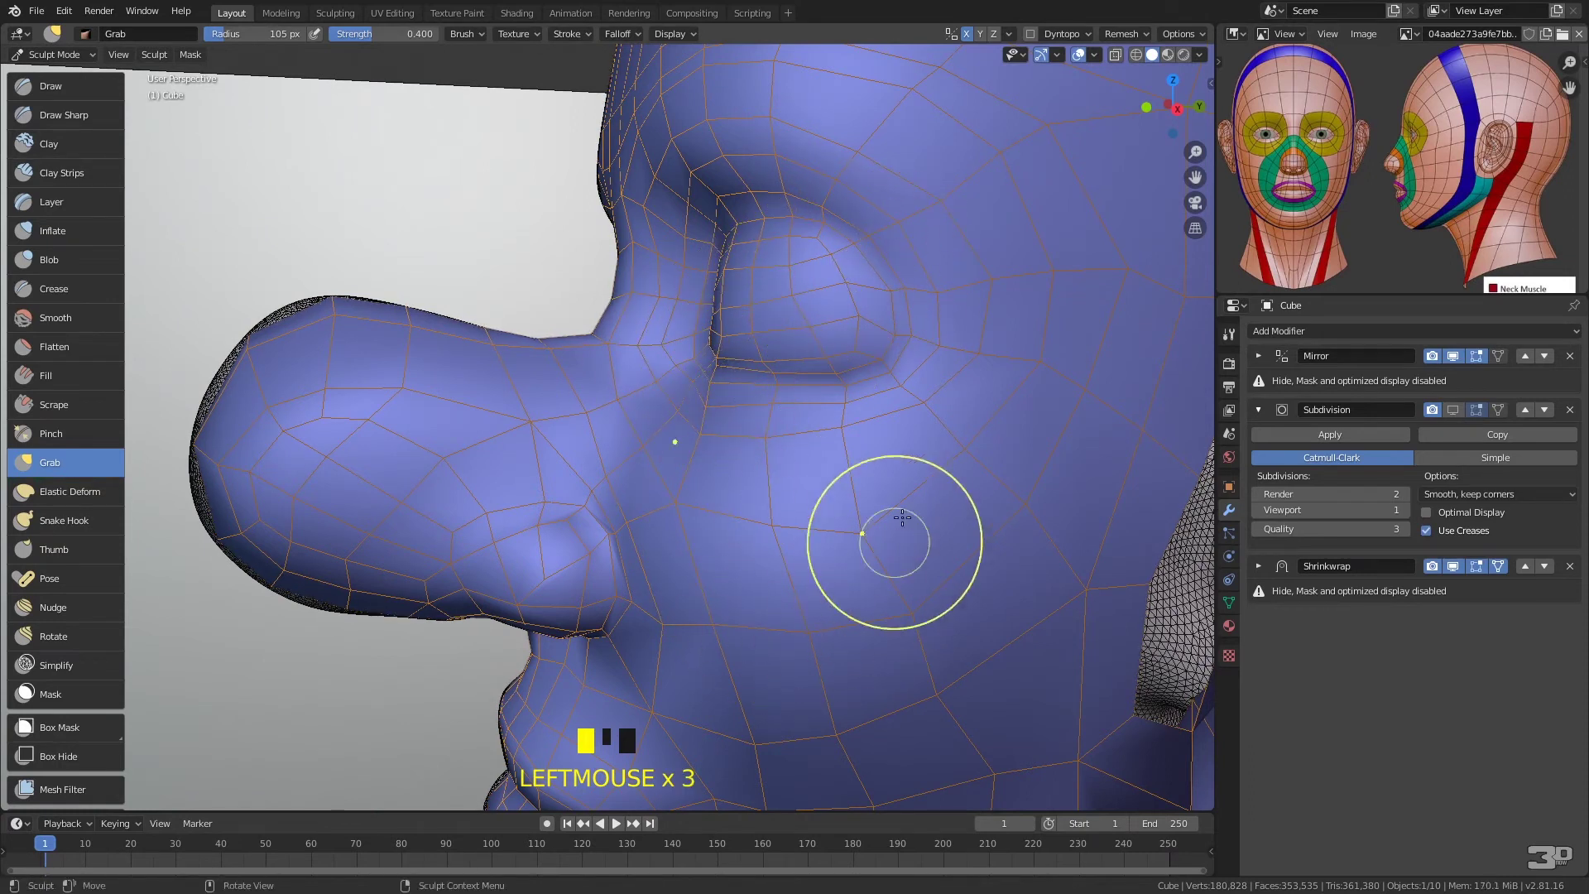
mouse_move(900, 469)
middle_mouse_down()
mouse_move(929, 467)
mouse_move(1014, 357)
mouse_move(945, 348)
mouse_move(943, 408)
mouse_move(894, 461)
middle_mouse_up()
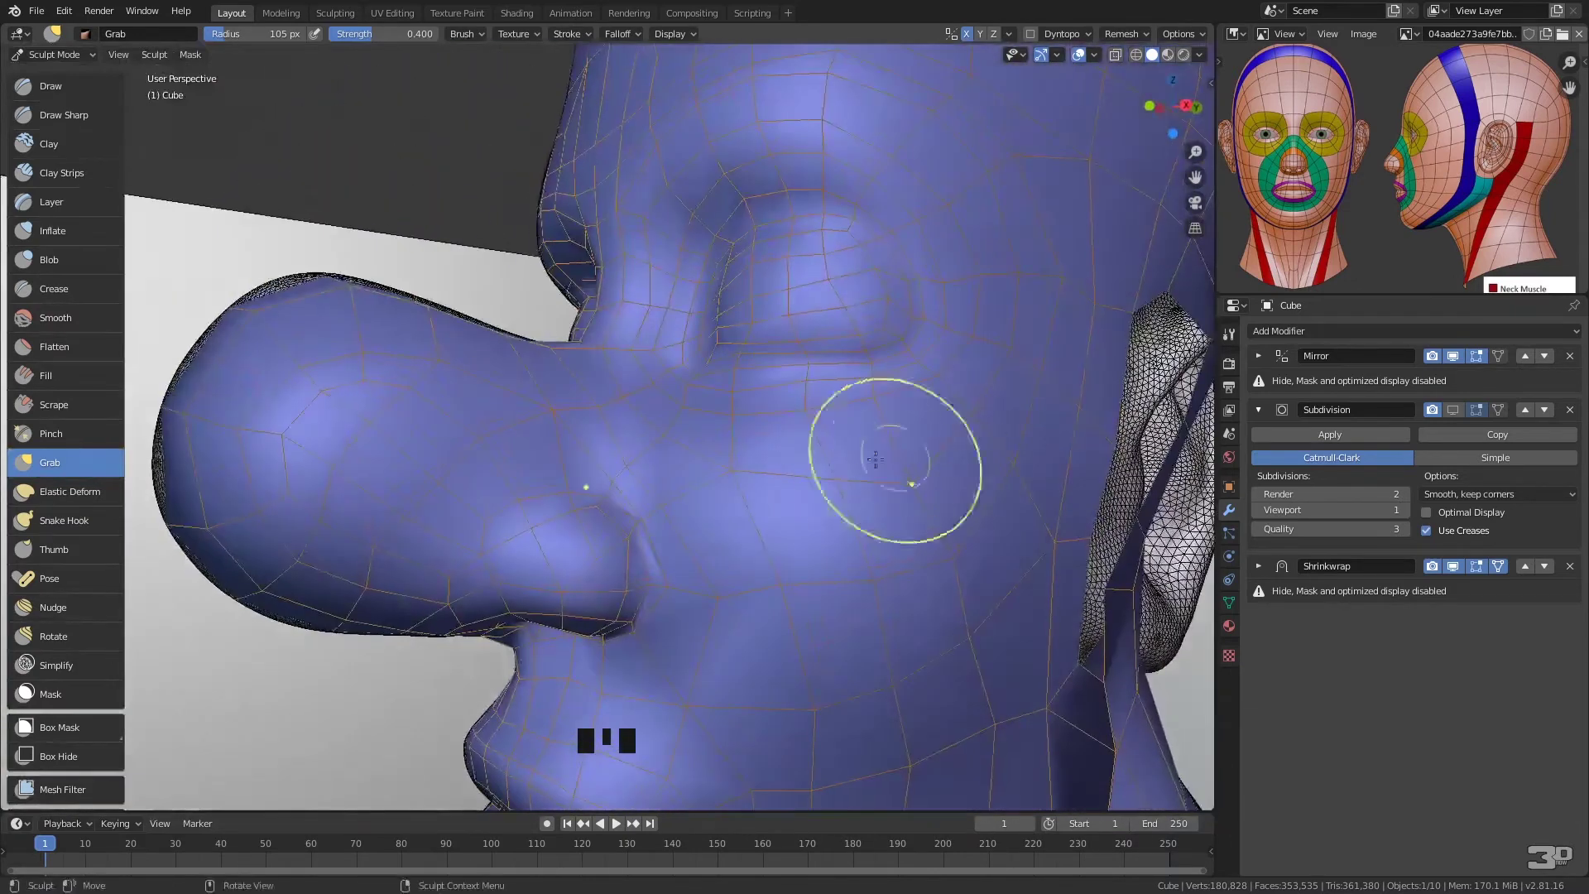
left_click_drag(600, 553, 595, 543)
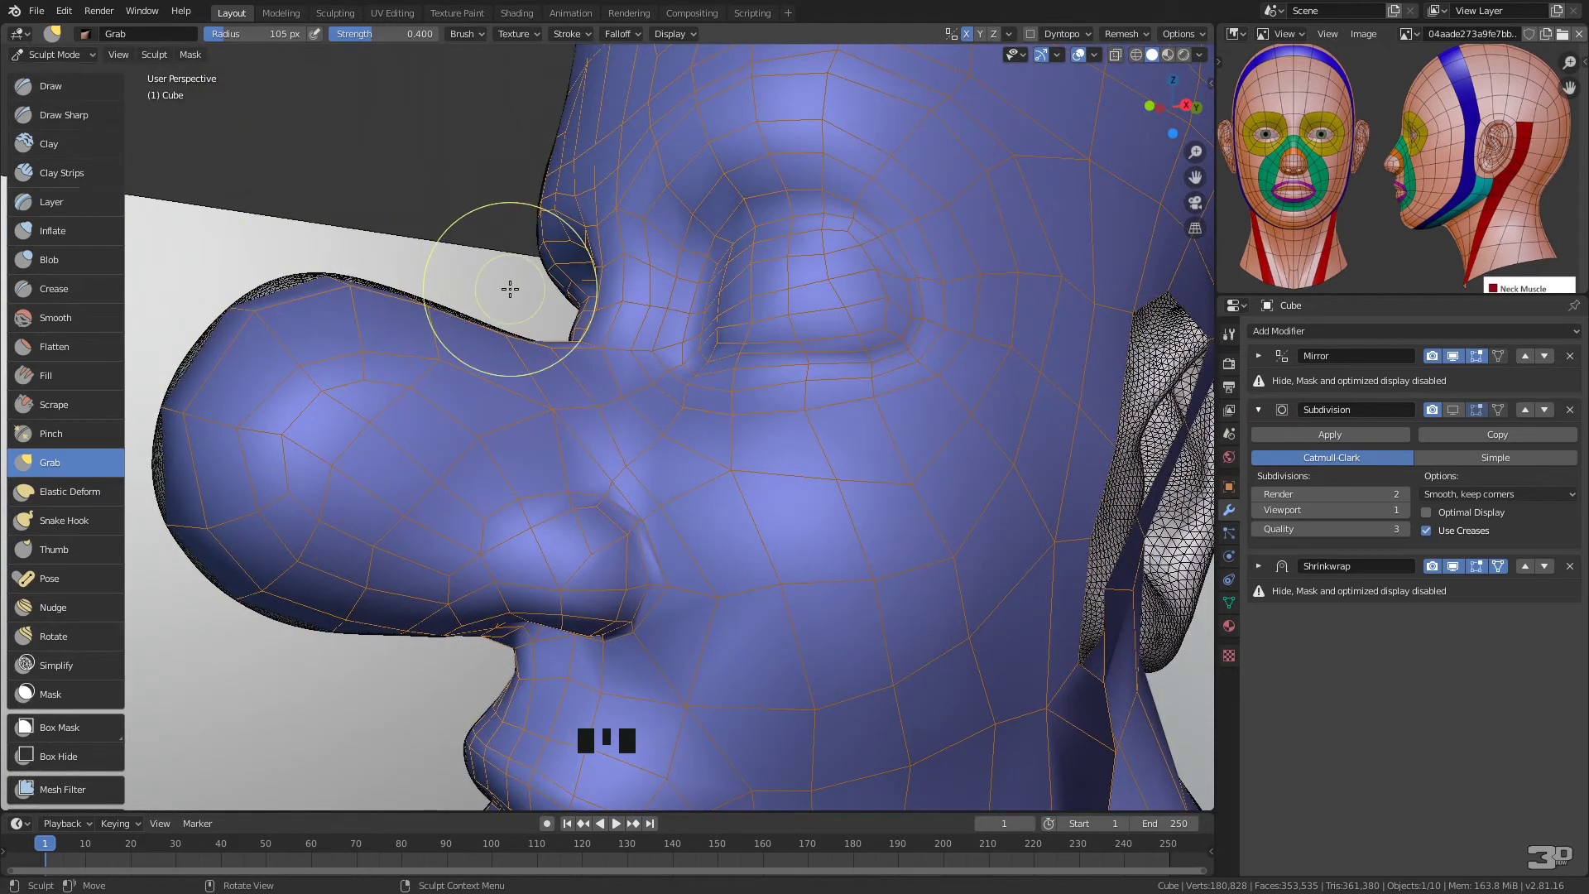
- Return to Edit Mode and reposition the vertices along the crease between the nostril wing and the cheek
key("Tab")
left_click_drag(594, 551, 635, 532)
left_click_drag(647, 520, 653, 527)
left_click_drag(660, 505, 680, 517)
left_click_drag(624, 467, 646, 473)
left_click_drag(613, 481, 675, 443)
left_click_drag(649, 465, 662, 466)
mouse_move(857, 469)
middle_mouse_down()
mouse_move(929, 402)
mouse_move(948, 454)
mouse_move(957, 443)
mouse_move(868, 458)
middle_mouse_up()
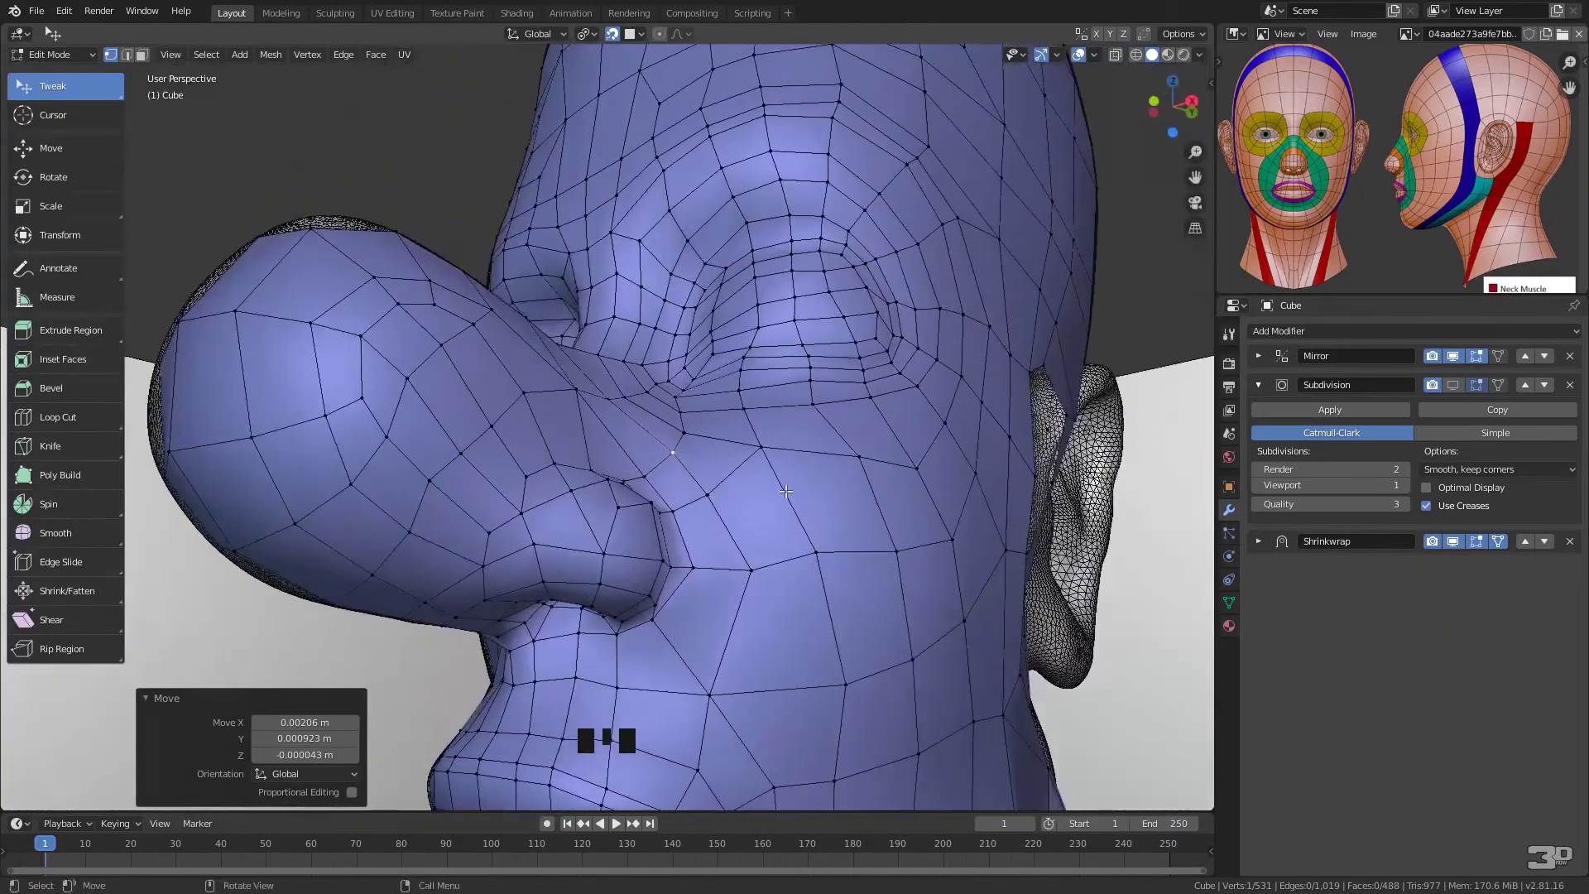
- Reposition the vertices around the nostril wing and along its underside to follow the nose shape
left_click_drag(616, 509, 589, 542)
mouse_move(632, 519)
middle_mouse_down()
mouse_move(717, 471)
mouse_move(652, 480)
mouse_move(613, 508)
middle_mouse_up()
left_click_drag(605, 488, 612, 510)
middle_click_drag(616, 514, 601, 547)
left_click_drag(589, 546, 589, 551)
left_click_drag(594, 593, 544, 571)
left_click(561, 561)
middle_click_drag(553, 569, 555, 454)
left_click_drag(547, 437, 545, 472)
middle_click_drag(643, 447, 729, 492)
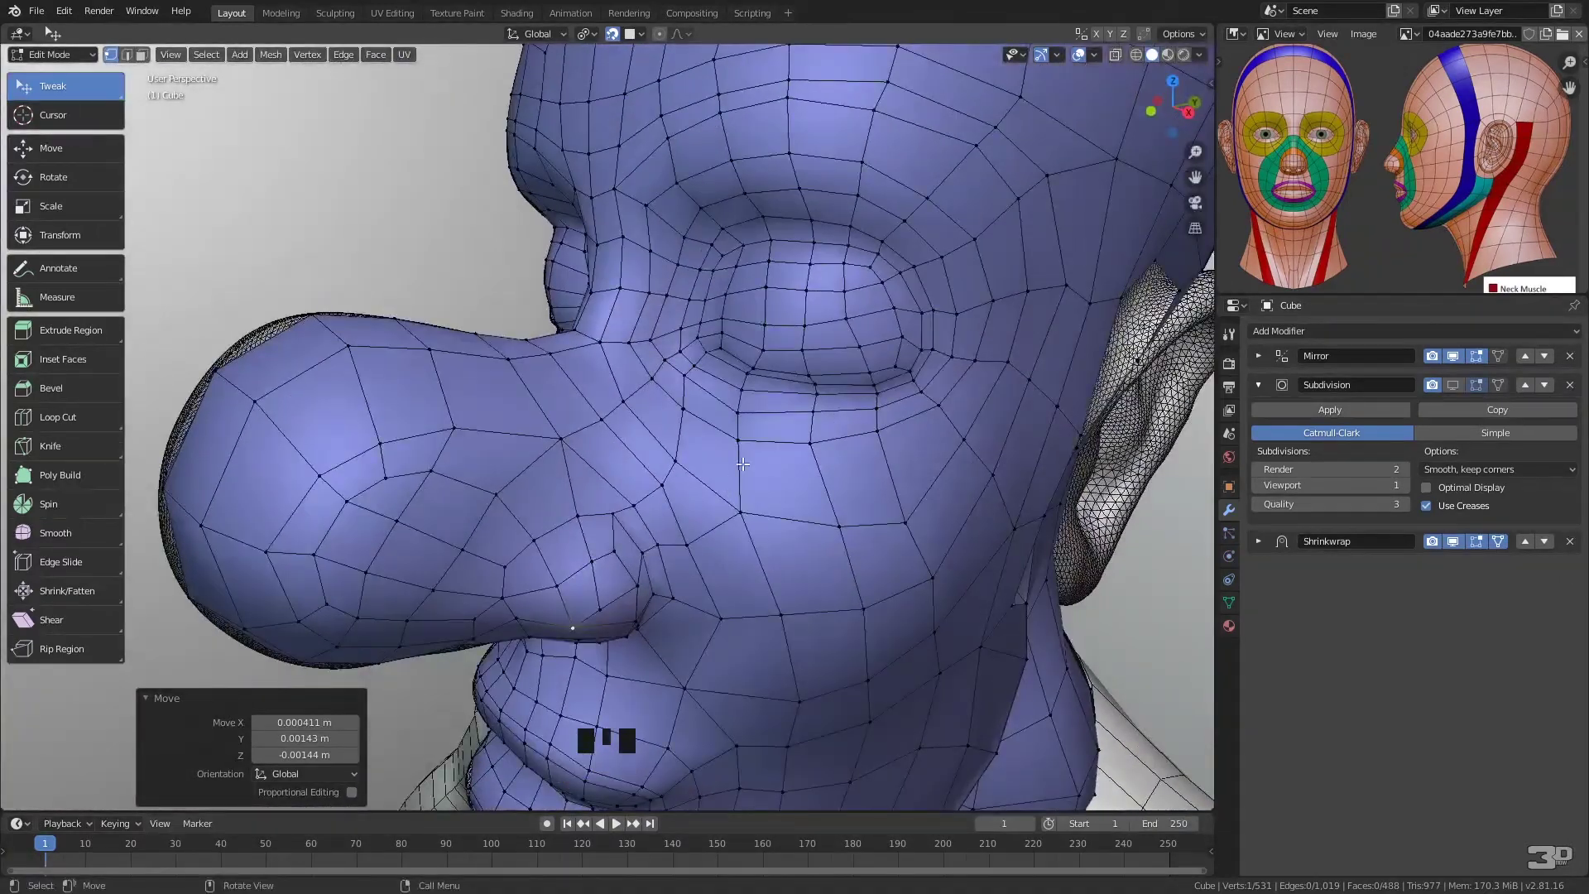
- Turn off the wireframe overlay in the viewport
left_click(1094, 56)
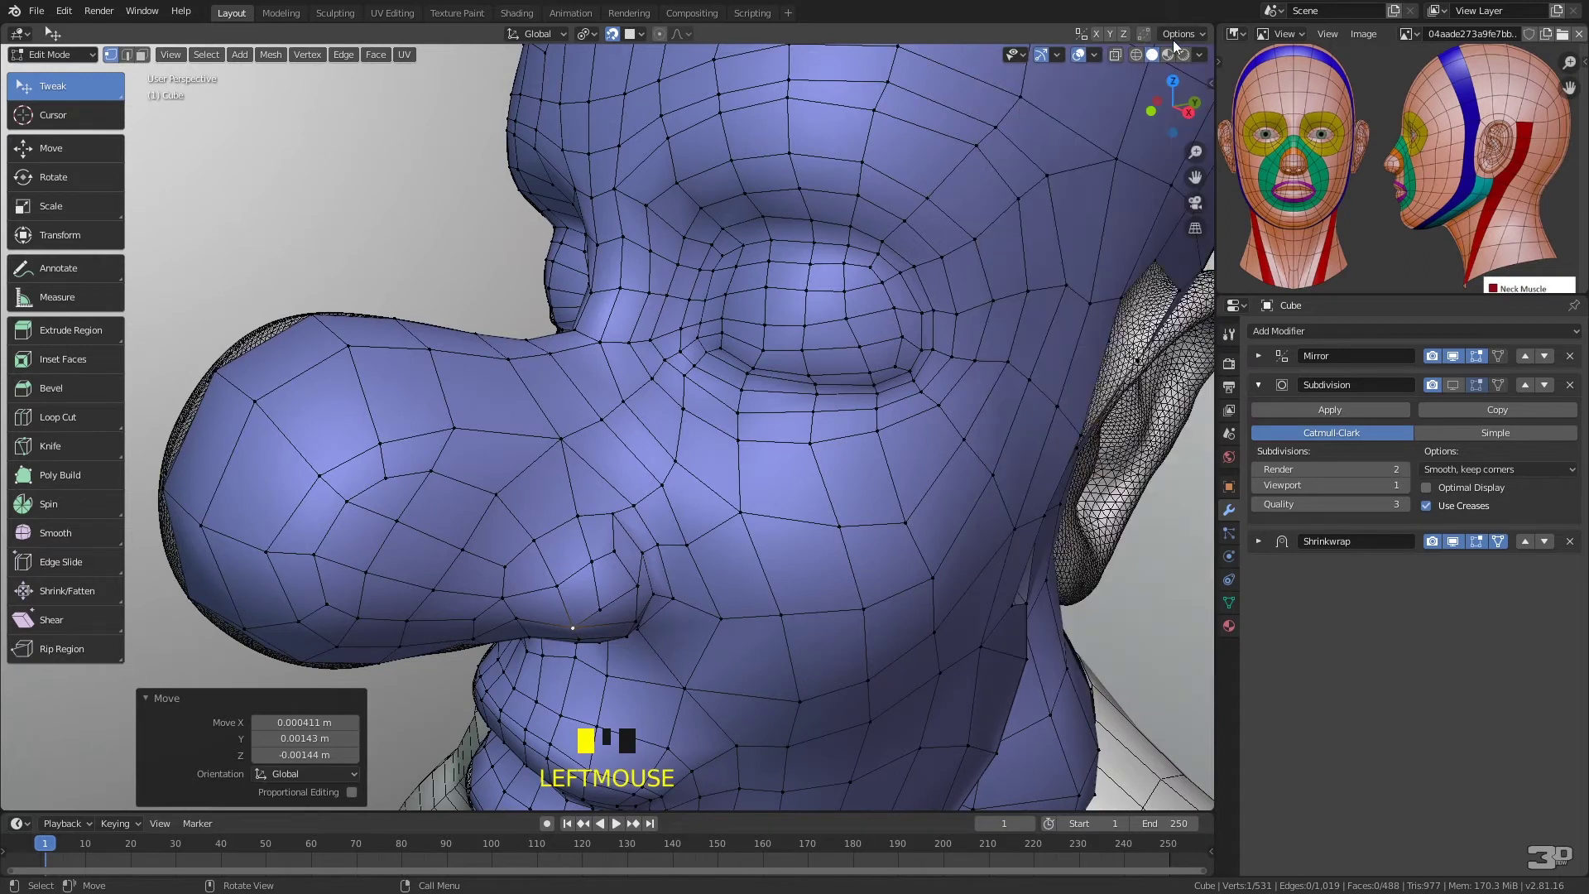
left_click(1199, 55)
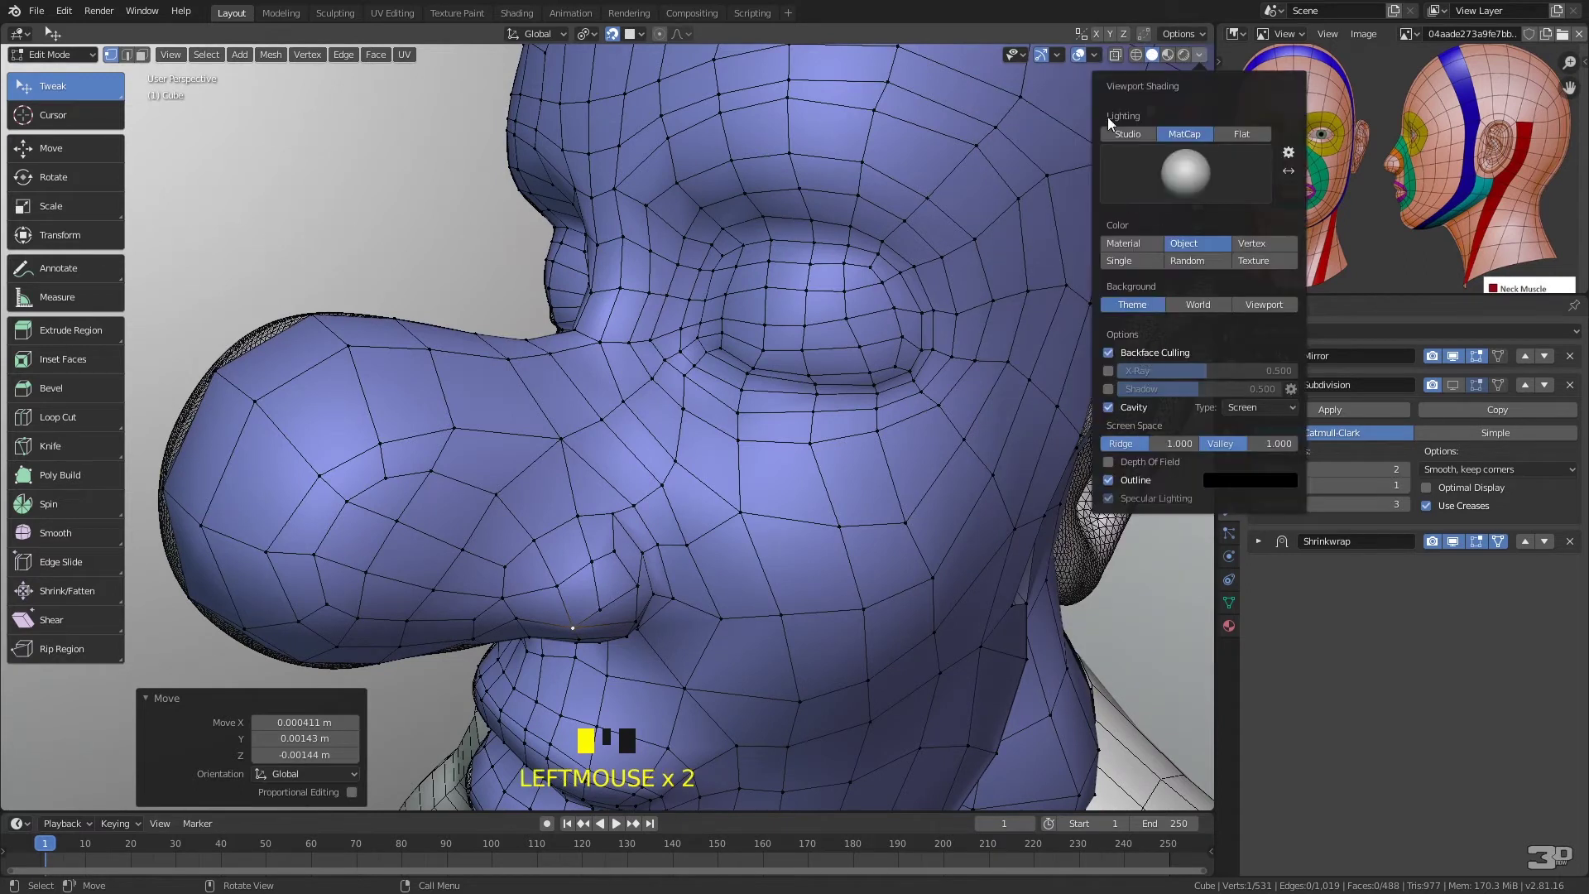
mouse_move(1095, 58)
left_click(995, 336)
- Extrude the middle front edge of the ear opening onto the ear, adjust its lower vertex, and hide the Mirror modifier in the viewport
middle_click_drag(883, 470, 807, 421)
middle_click_drag(915, 495, 611, 424, "shift")
middle_click_drag(822, 455, 716, 422)
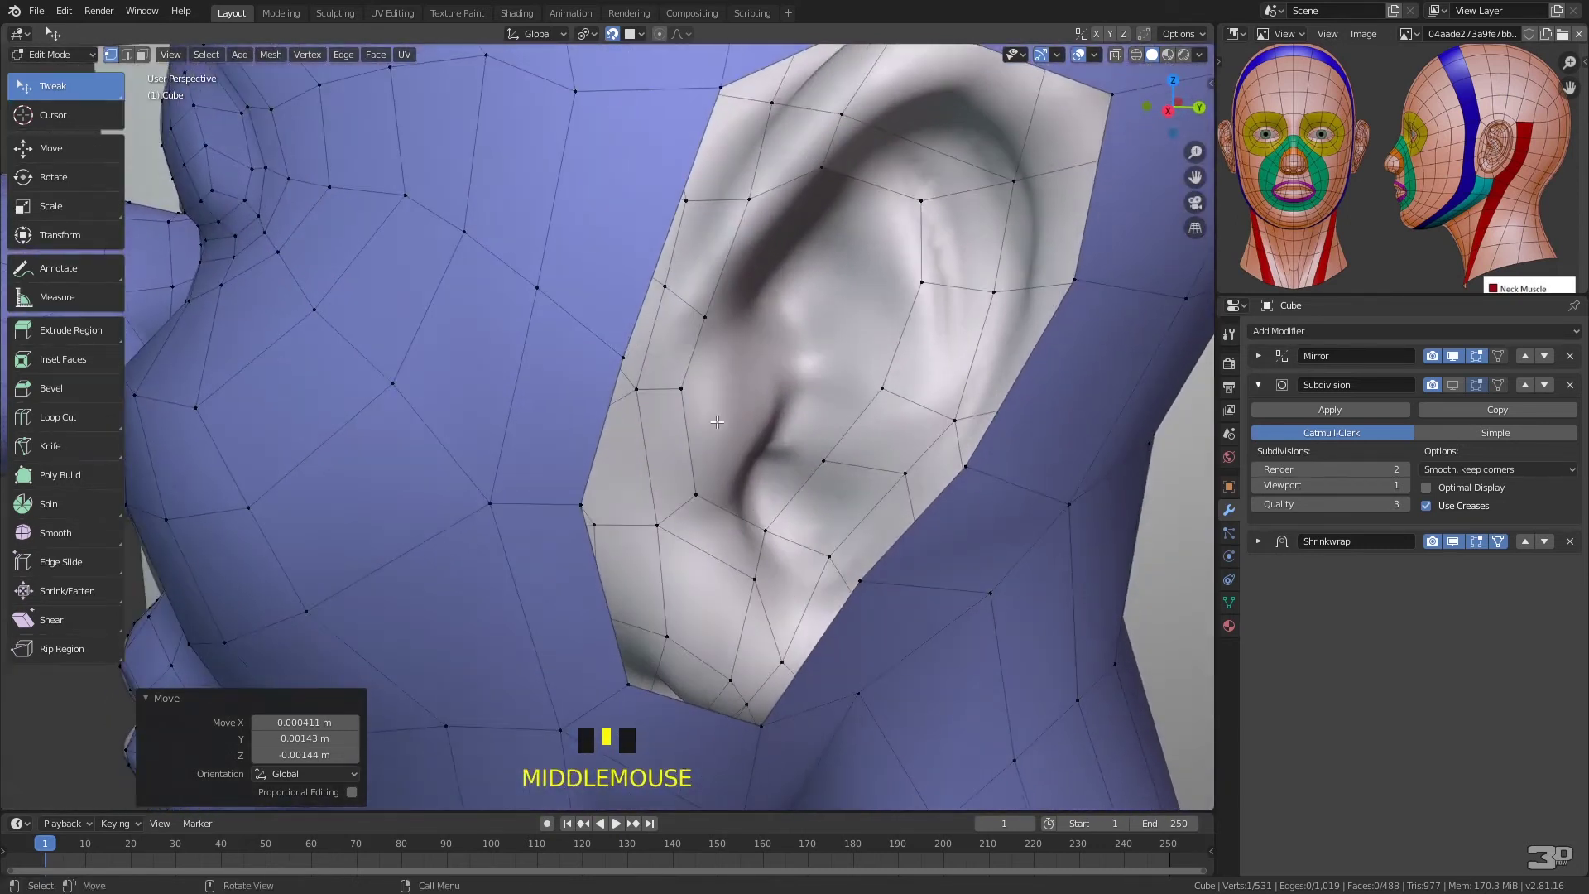
left_click(617, 358)
left_click(606, 469, "shift")
key("e")
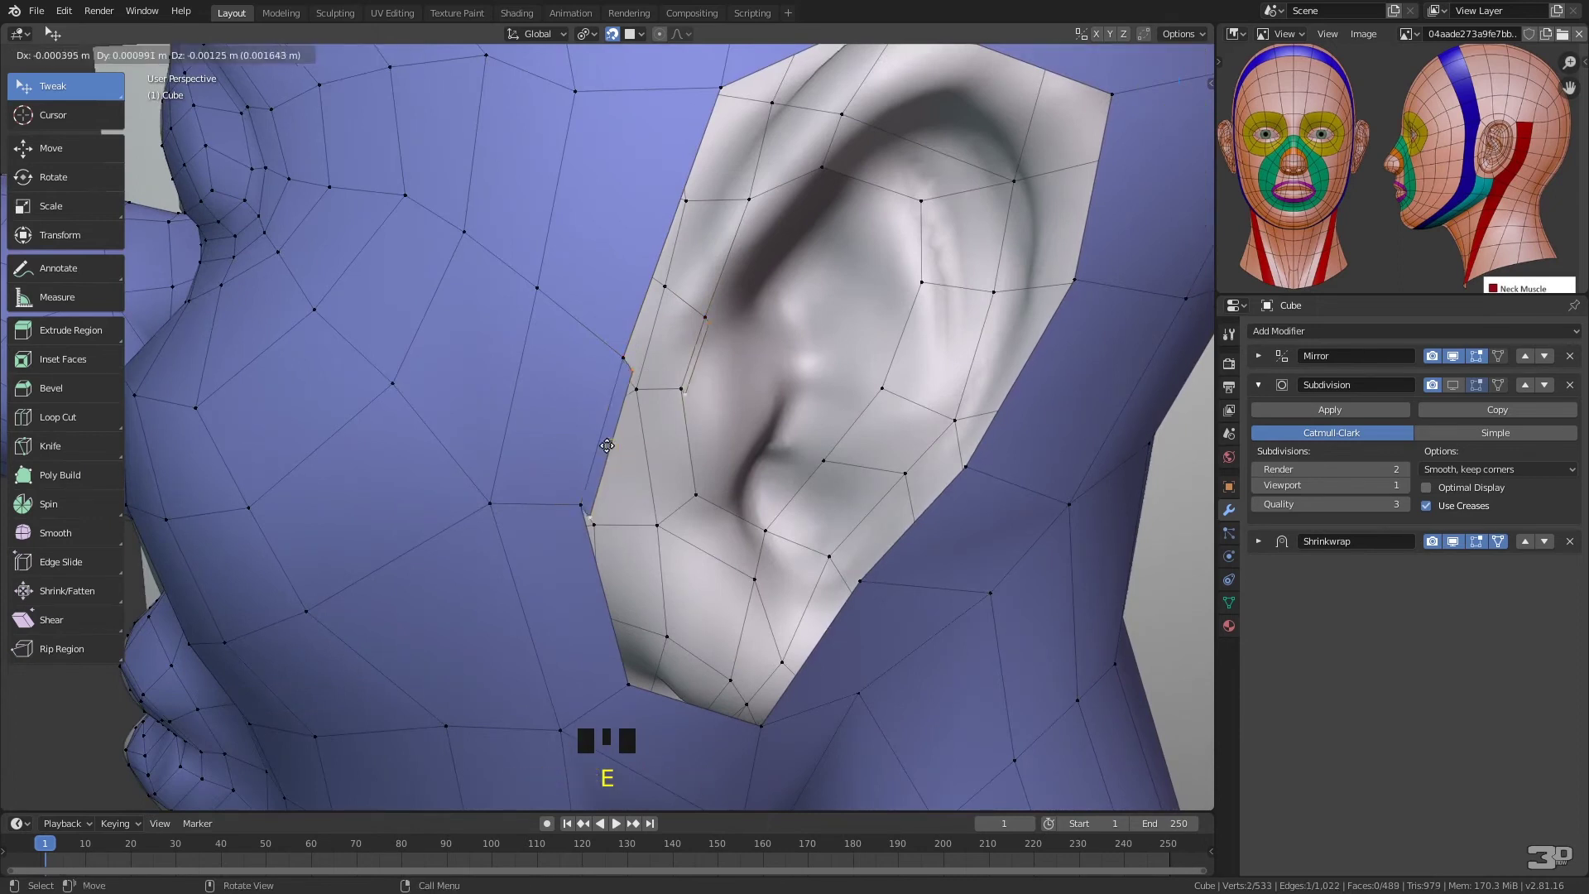
left_click(692, 377)
left_click_drag(648, 516, 684, 480)
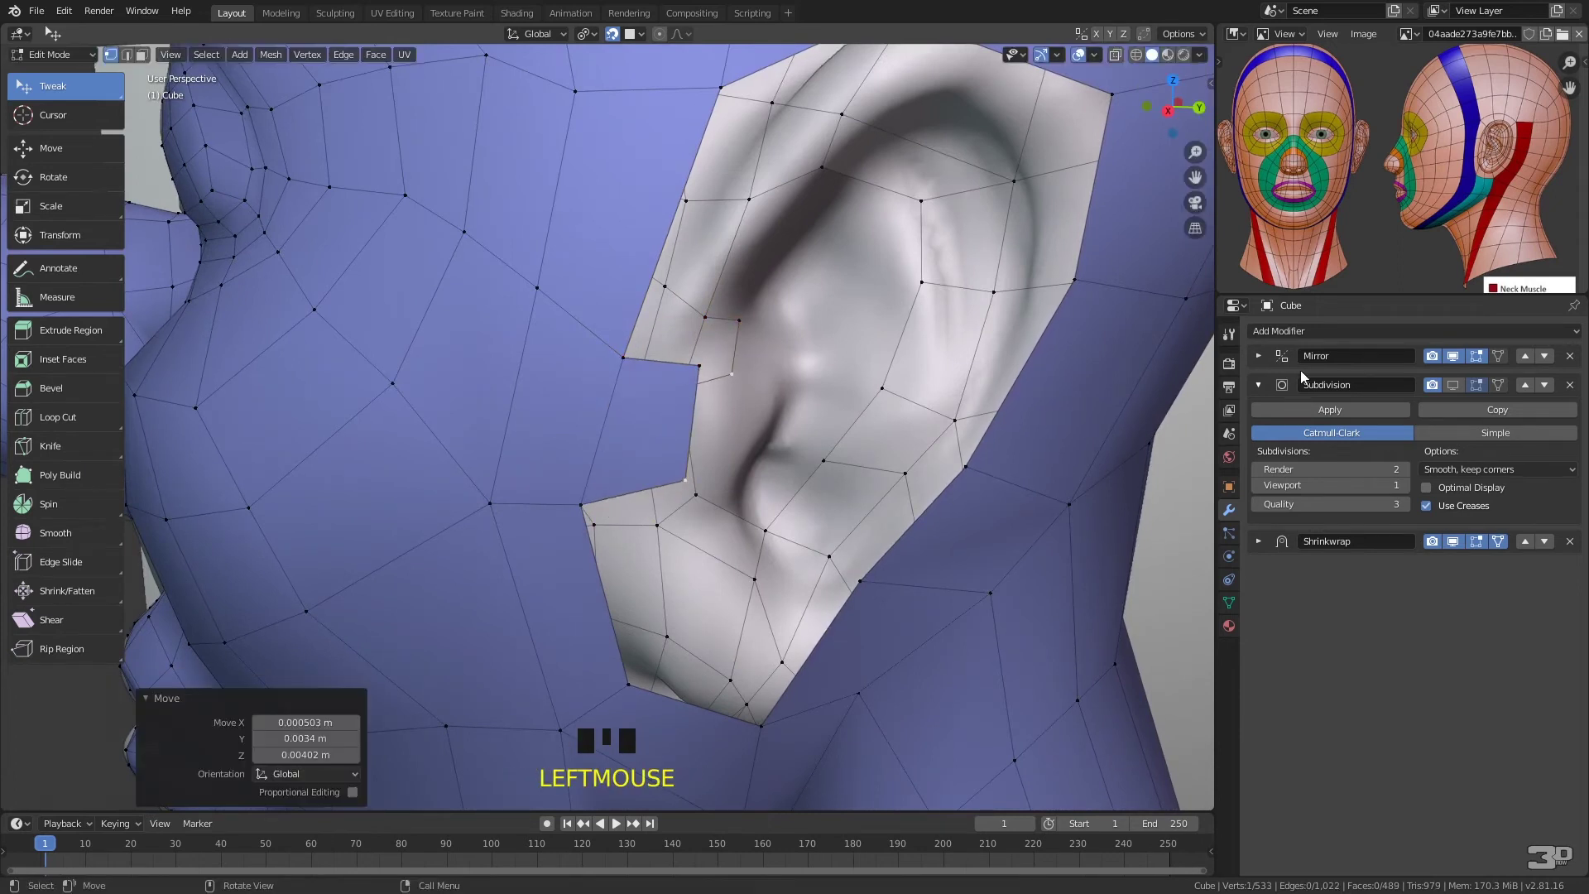
left_click(1452, 356)
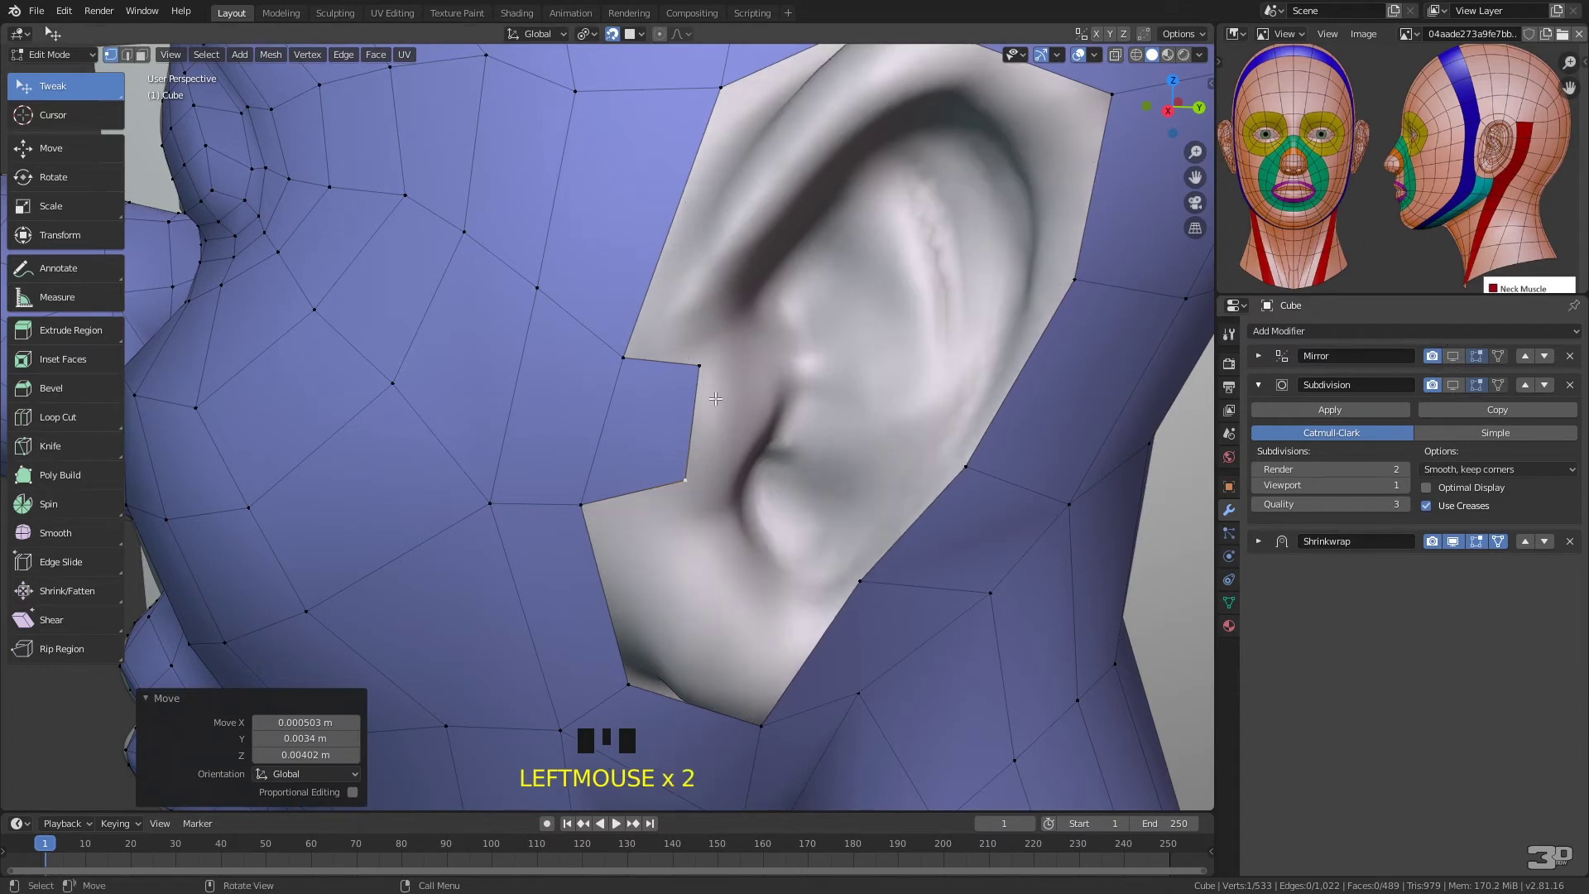
- Extrude the new strip's end edge farther into the ear and move the preceding edge's two vertices back toward the cheek
left_click(718, 366, "shift")
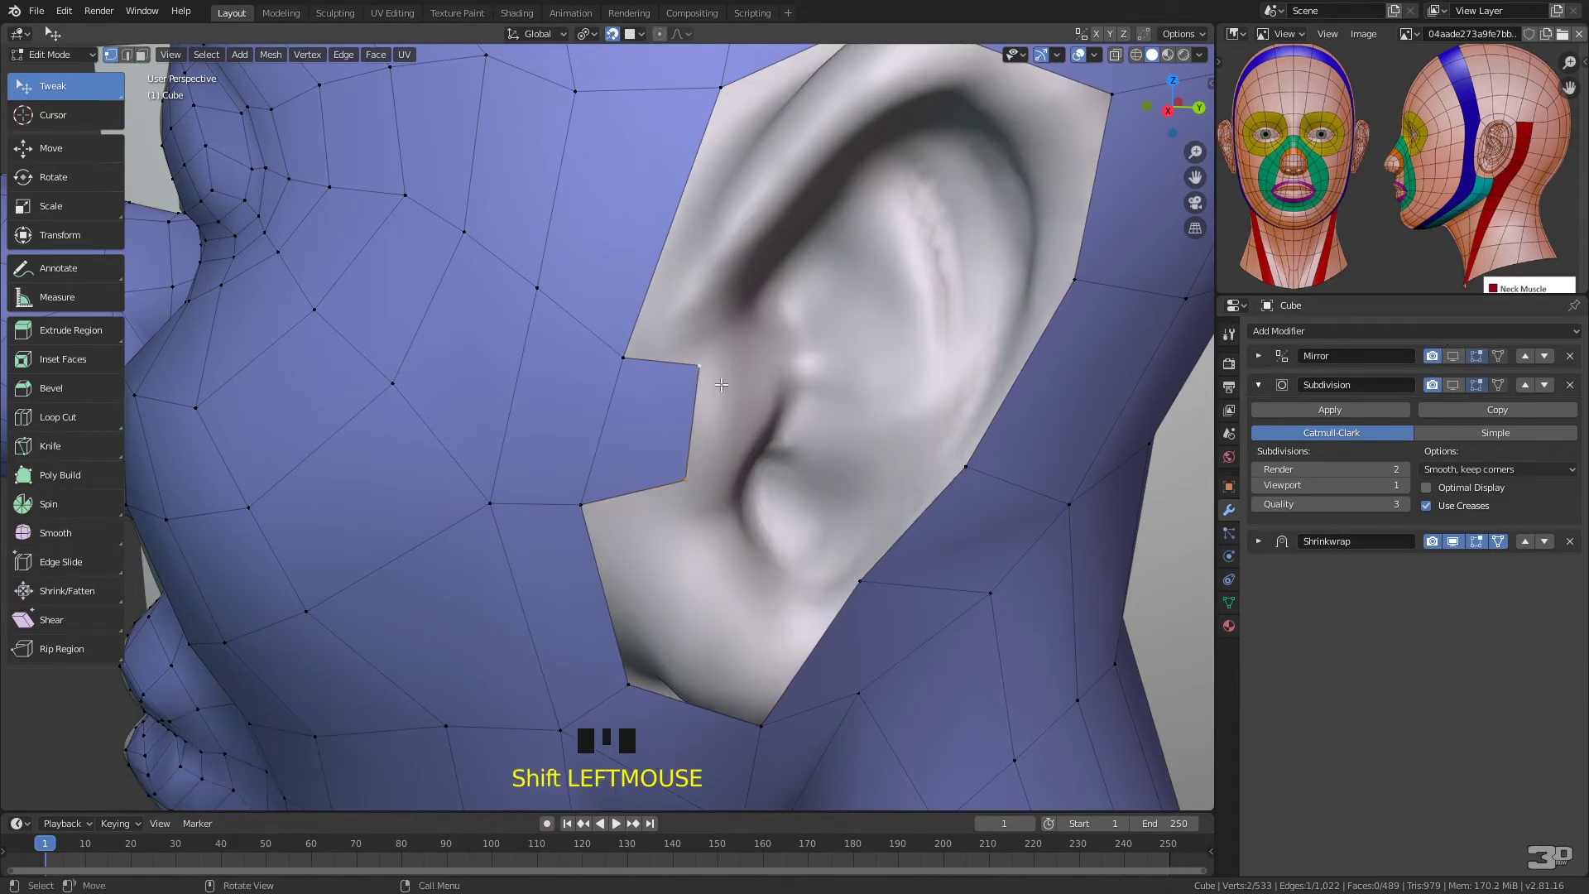
key("e")
left_click(747, 334)
left_click_drag(747, 333, 658, 363)
left_click_drag(690, 477, 652, 477)
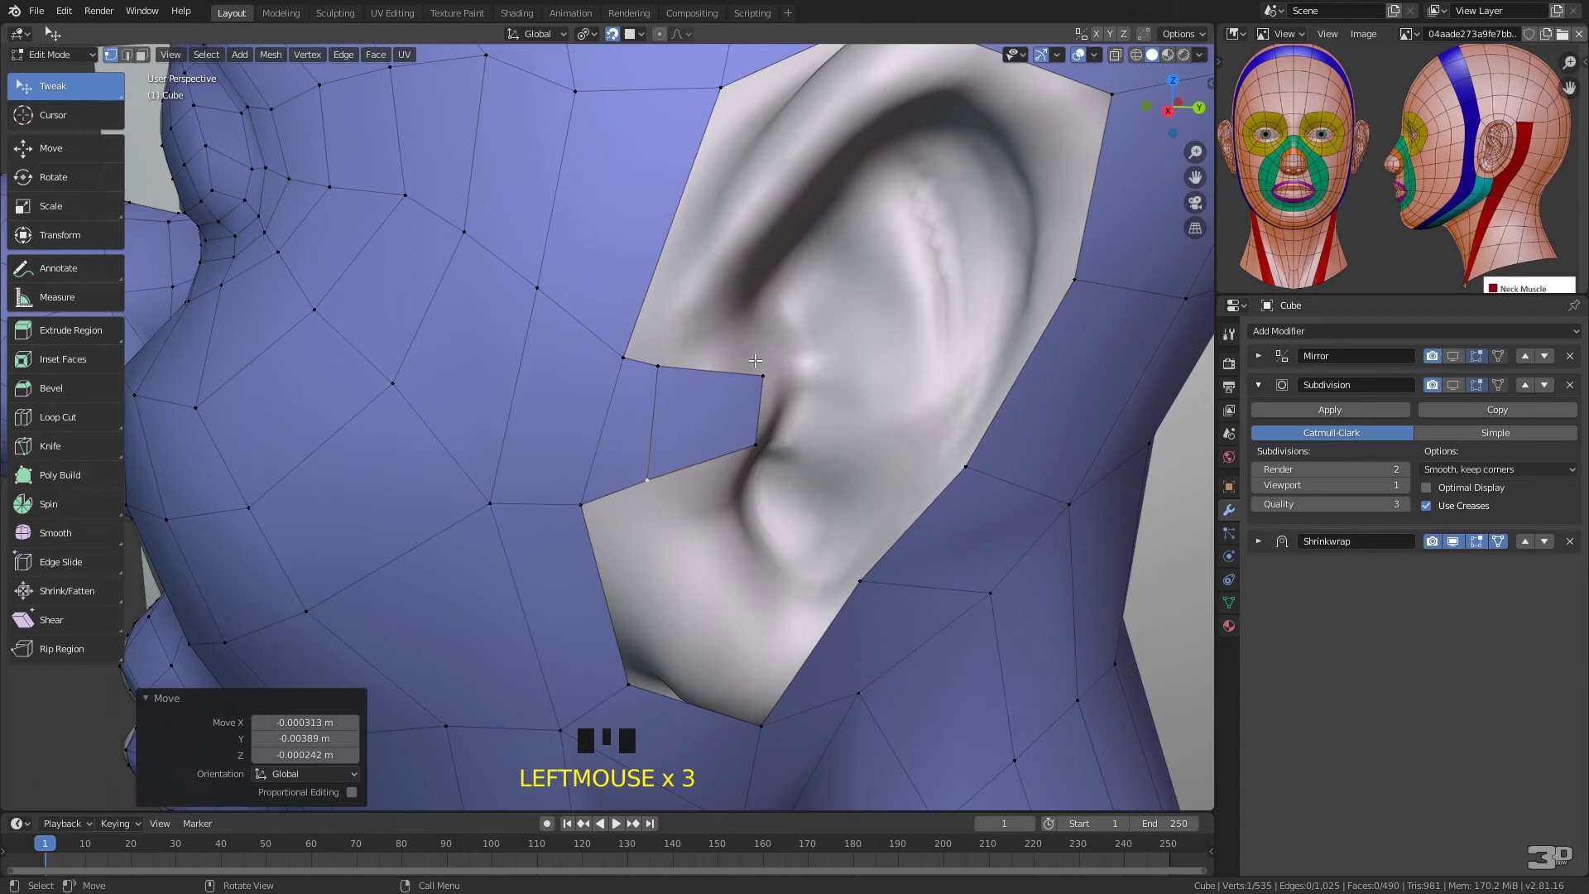
- Add a loop cut across the outer face of the ear strip, slid toward the cheek side
key("ctrl+r")
left_click(702, 399)
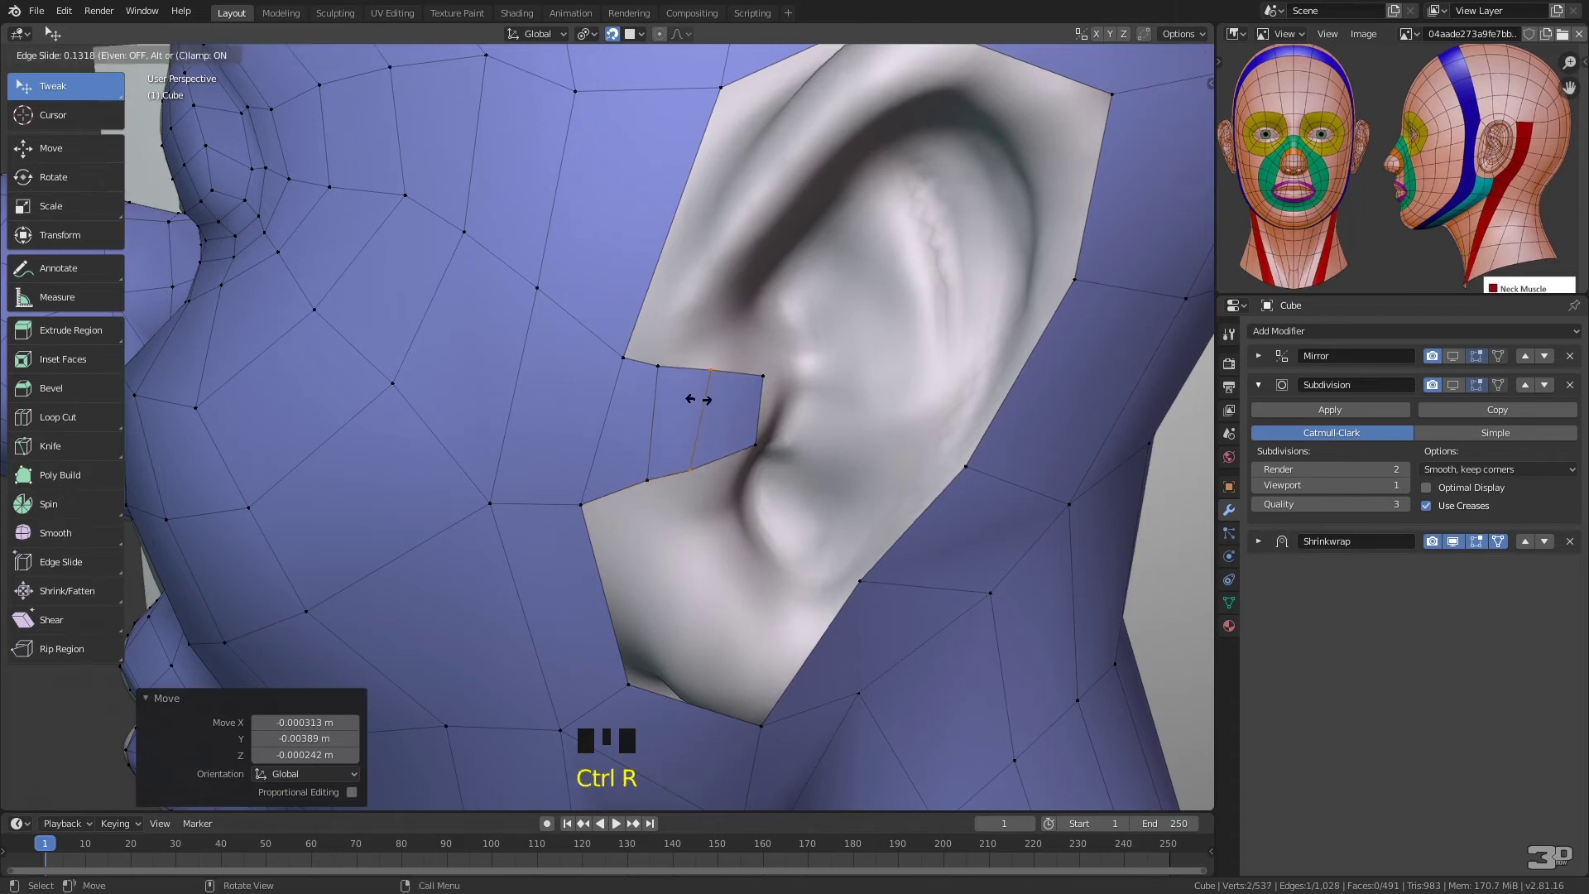
left_click(698, 400)
left_click(664, 359)
left_click(712, 367)
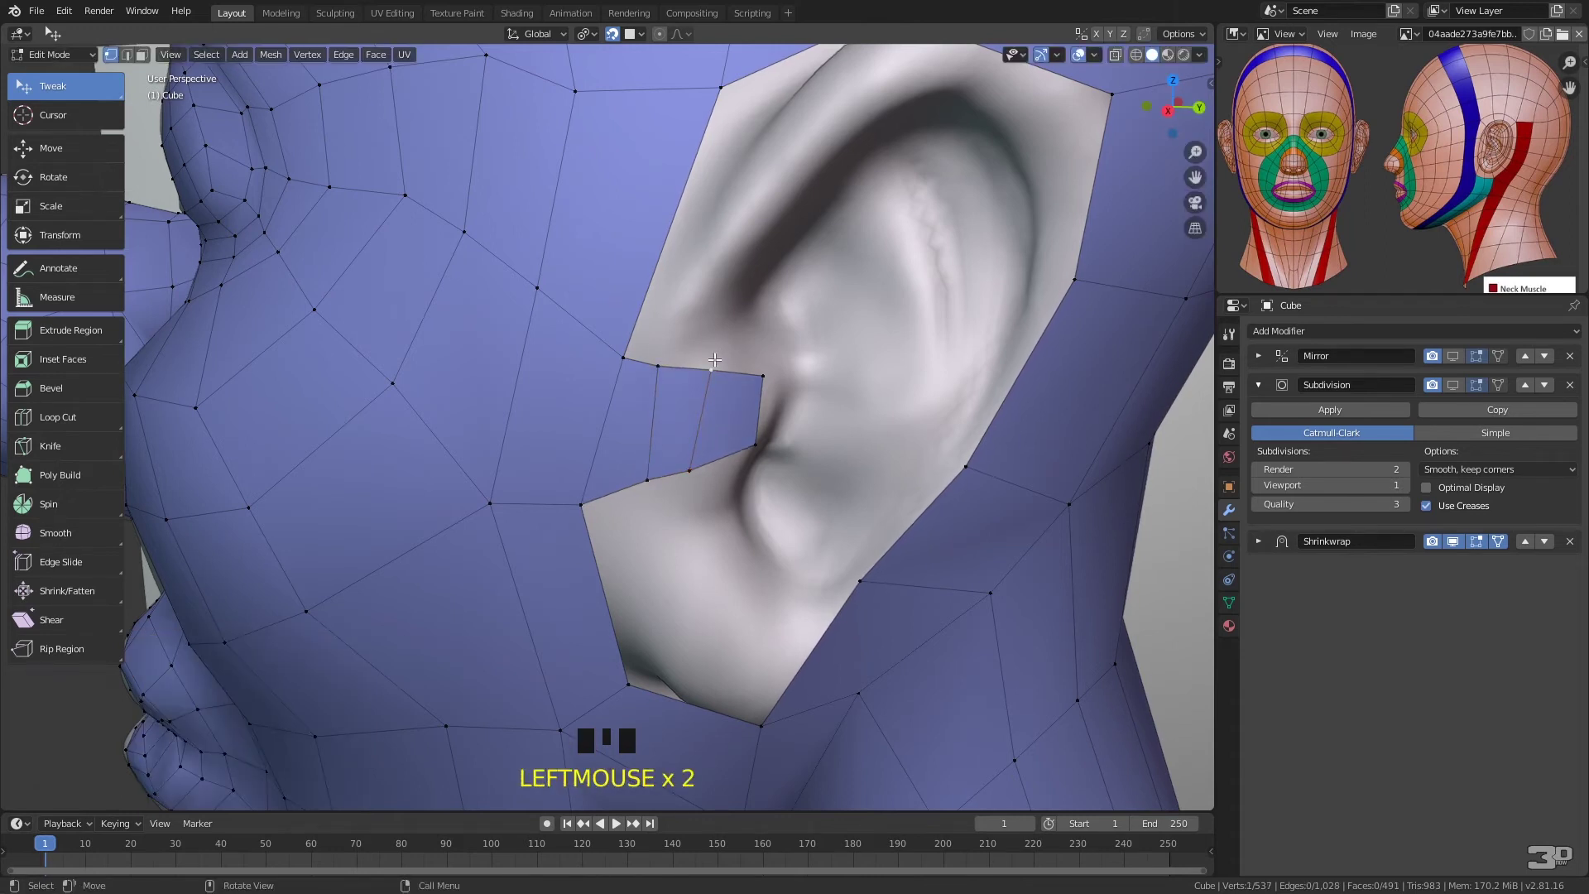
key("e")
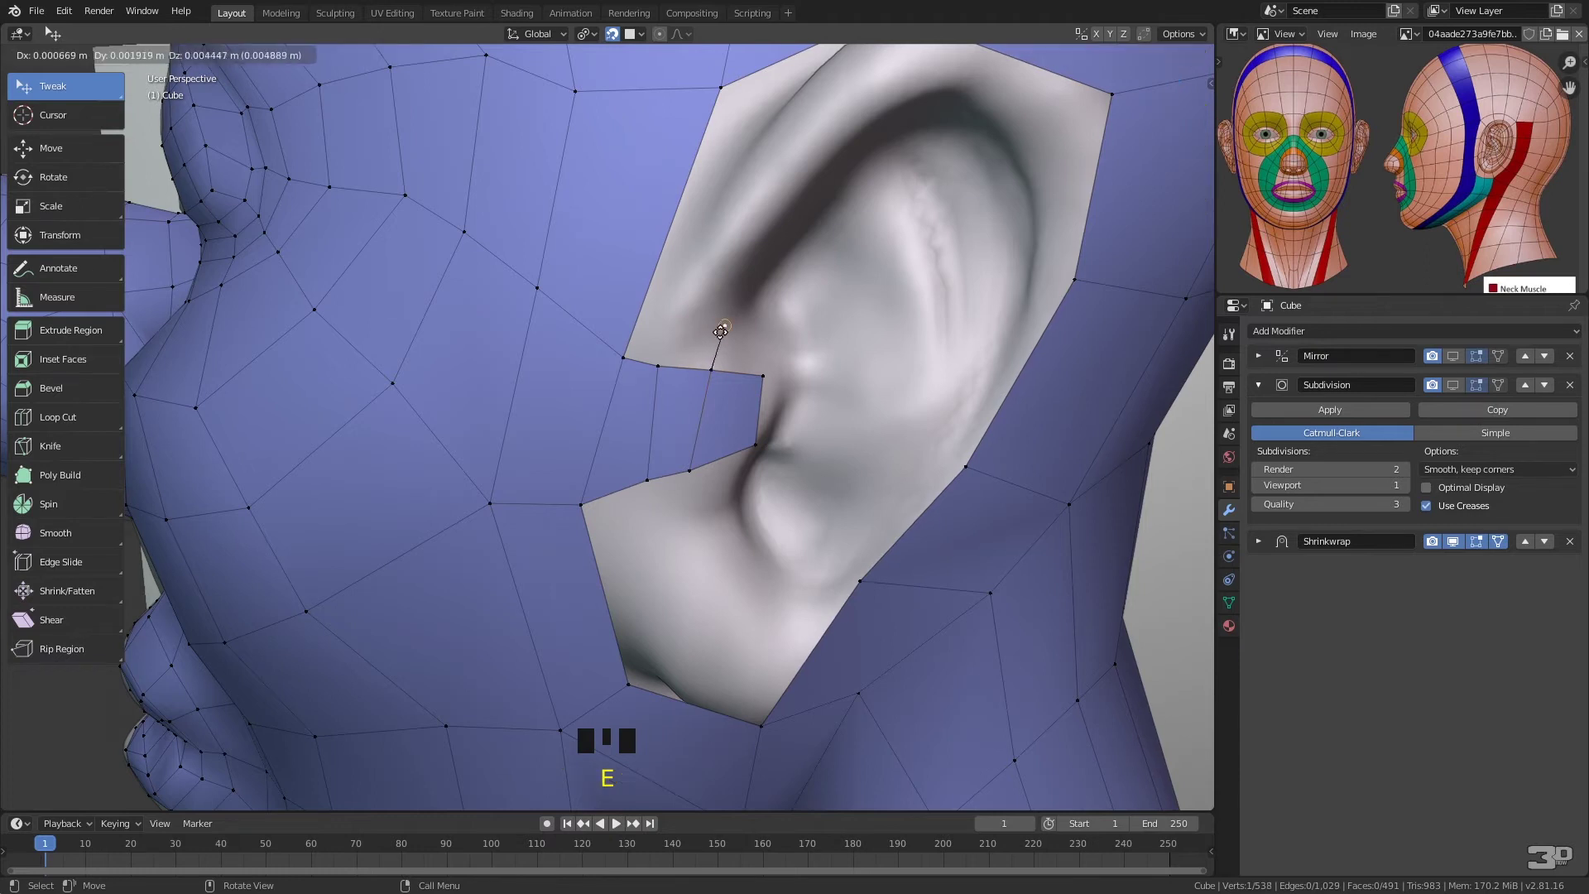
left_click(725, 326)
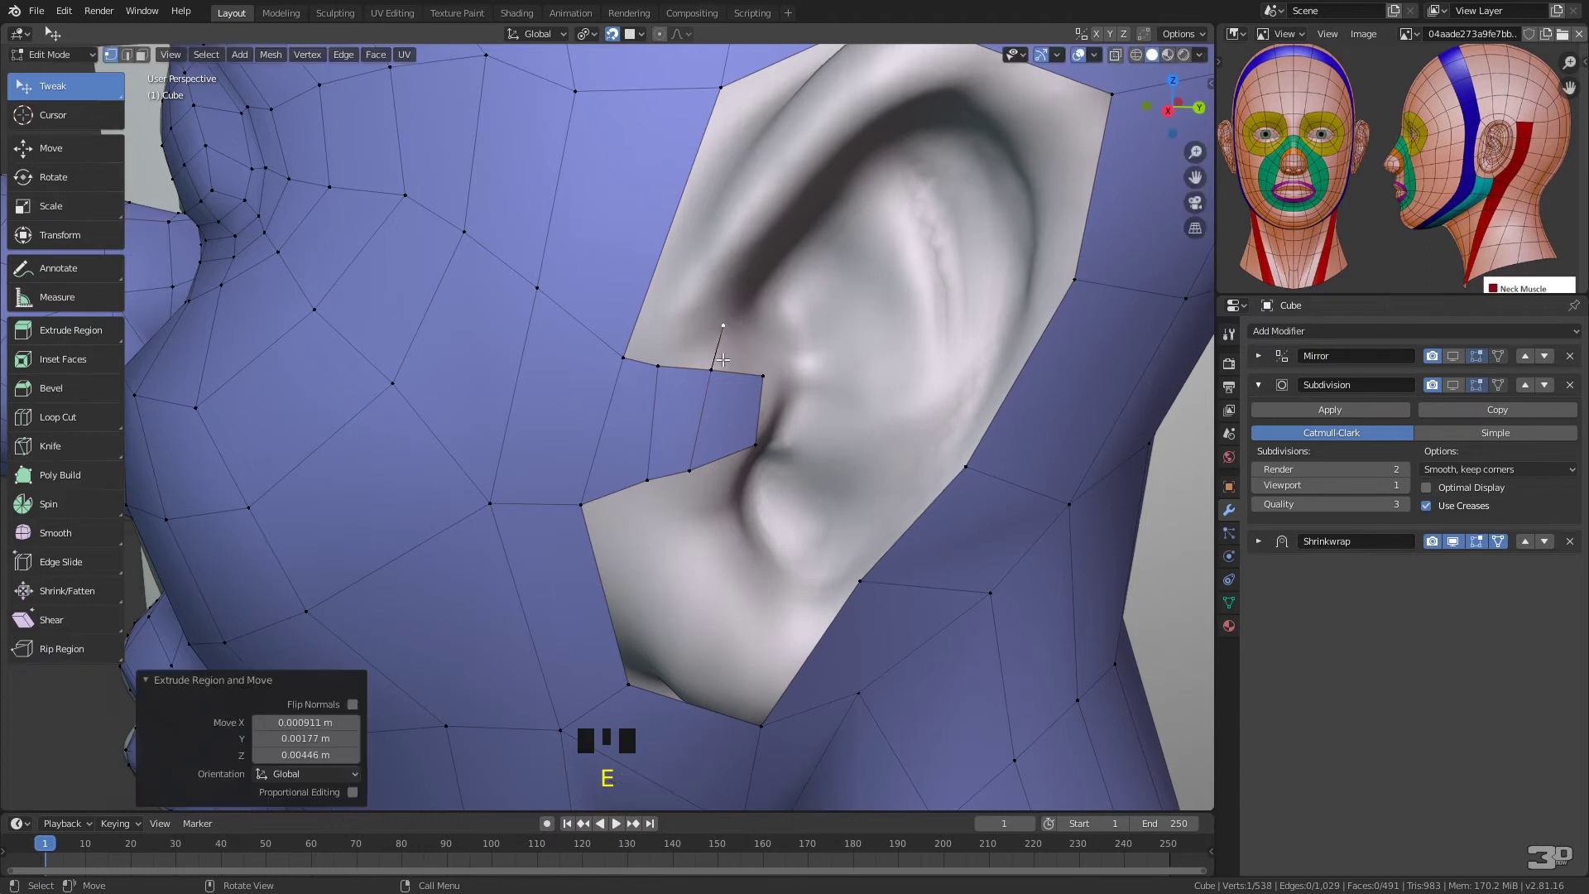
key("x")
left_click(728, 336)
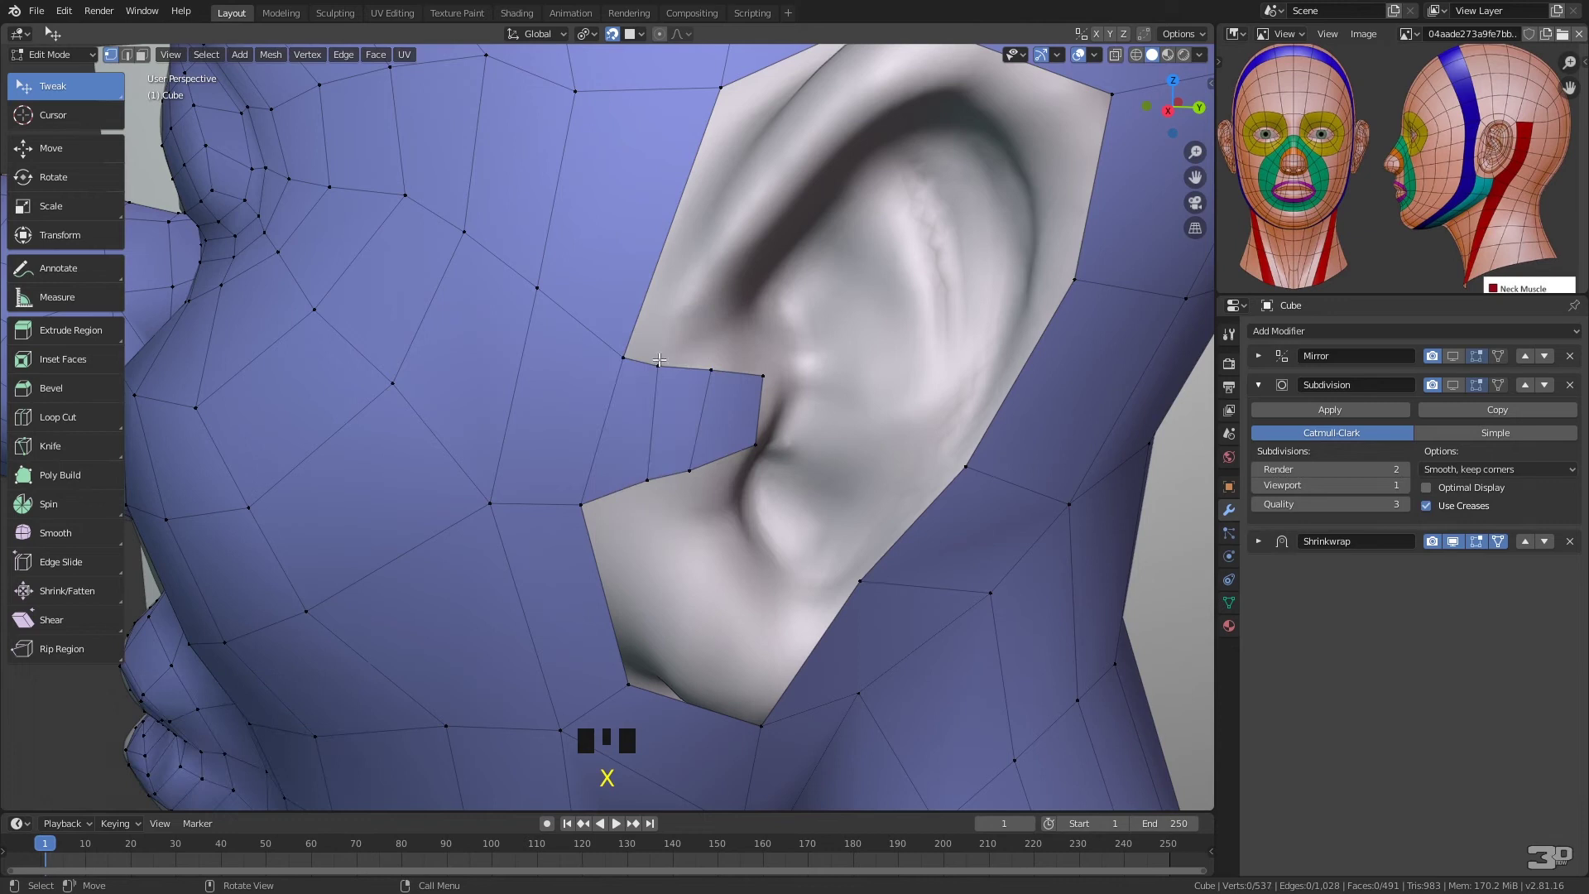
- Extrude the upper edge of the ear strip's middle face four times to run a band of faces up the ear's front rim
mouse_move(675, 345)
right_mouse_down("ctrl")
mouse_move(654, 368)
mouse_move(719, 367)
mouse_move(714, 381)
right_mouse_up("ctrl")
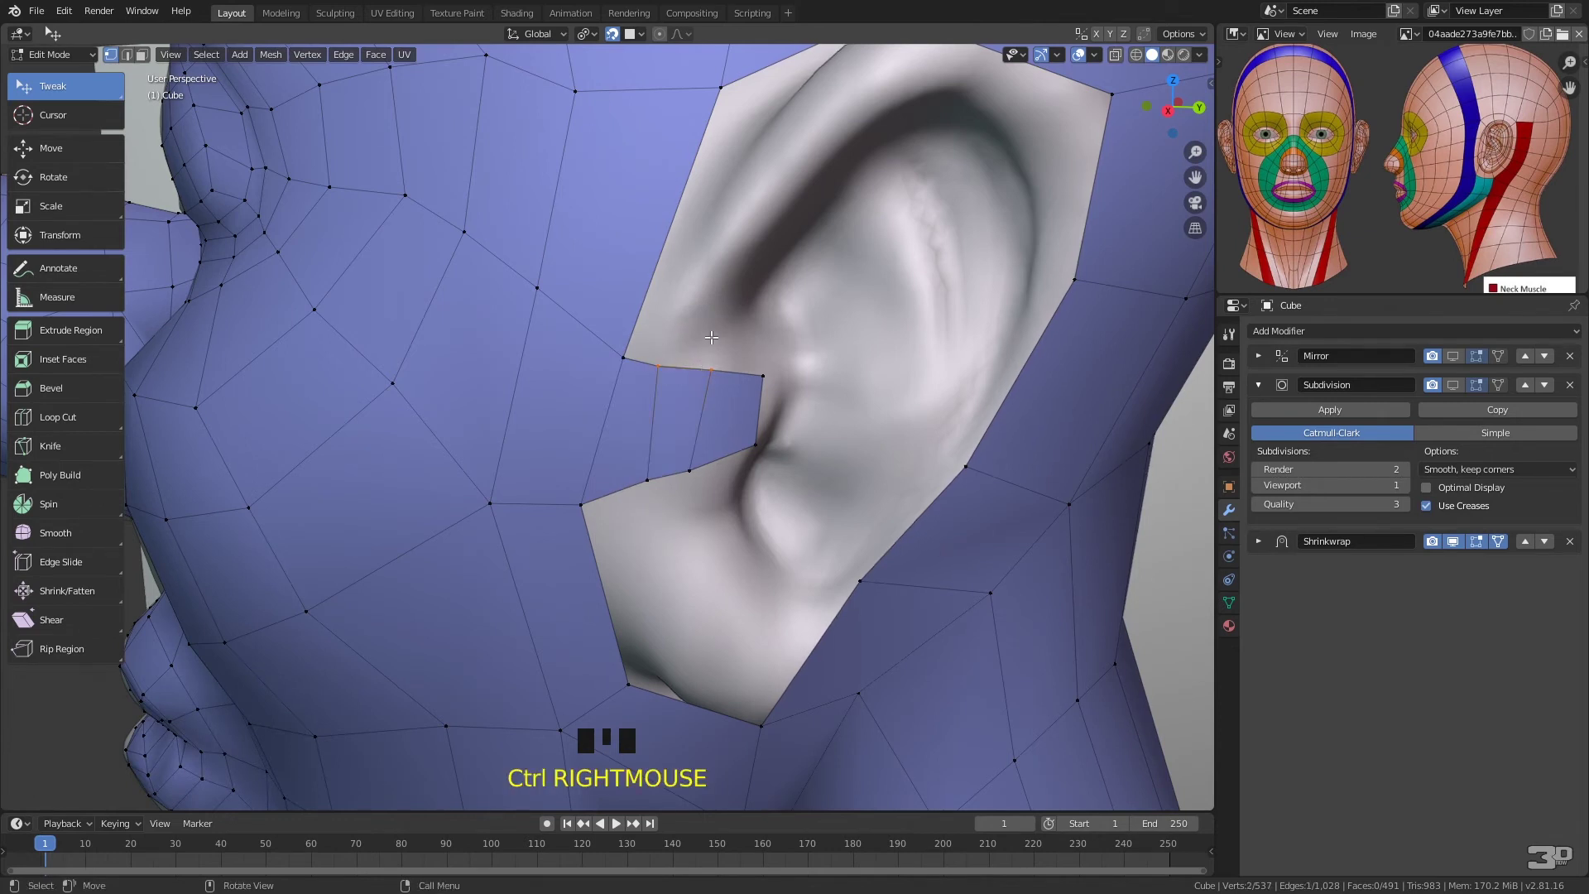
key("e")
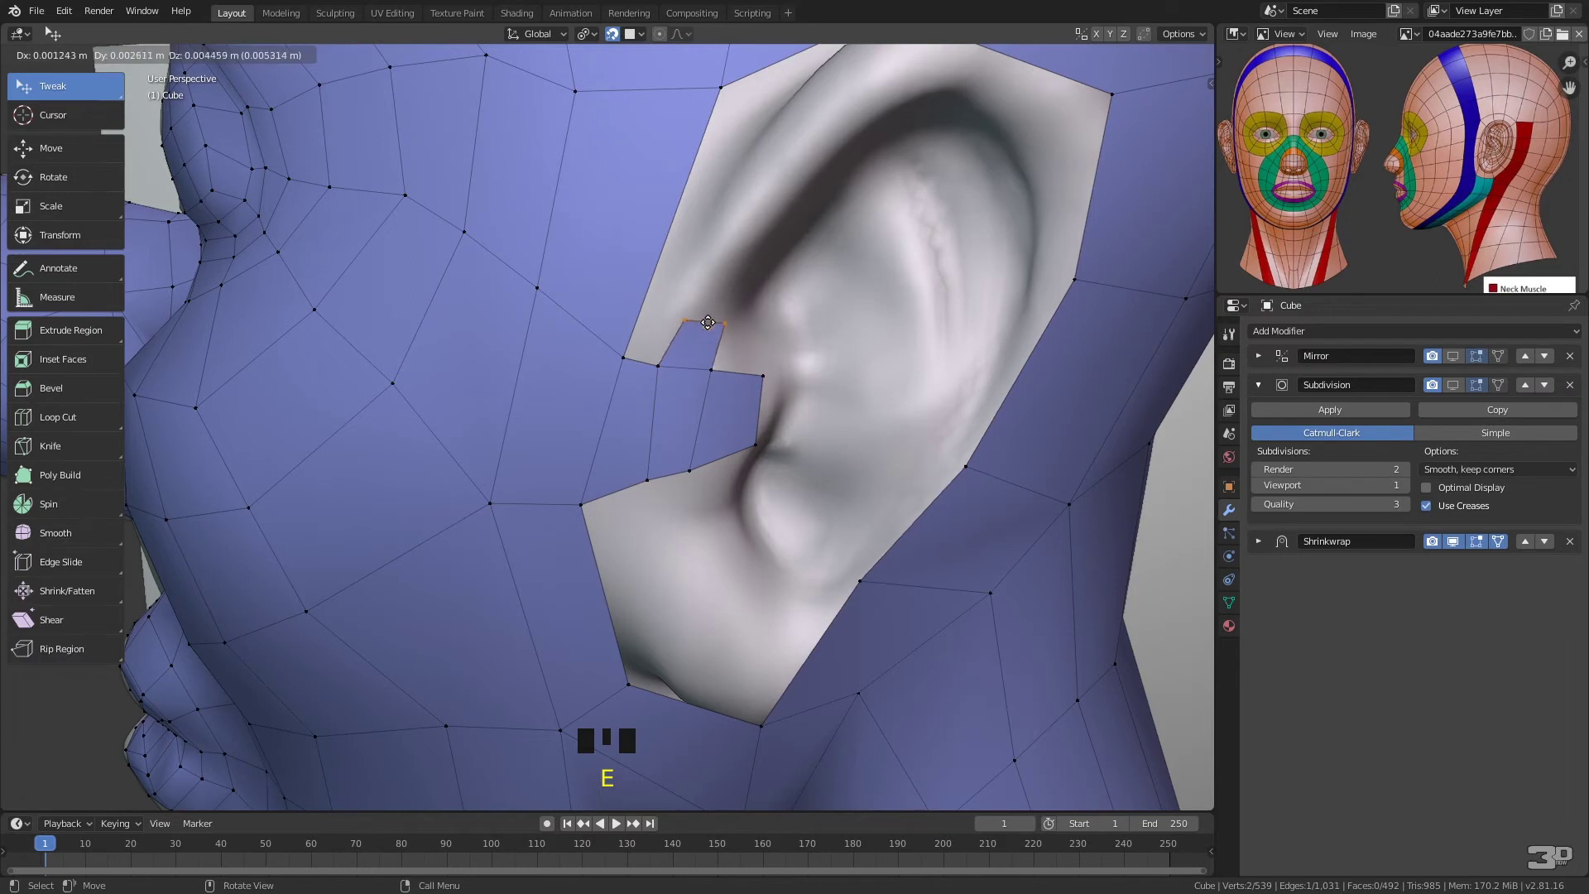
left_click(715, 302)
key("e")
left_click(761, 217)
key("e")
left_click(839, 125)
key("e")
left_click(935, 64)
- Reposition the new band's vertices along the ear rim's curve, and move the ear opening's front corner and adjacent cheek vertex toward the face
middle_click_drag(938, 137, 891, 143)
left_click_drag(758, 216, 785, 170)
left_click_drag(648, 284, 640, 268)
left_click_drag(785, 169, 771, 166)
left_click(807, 235)
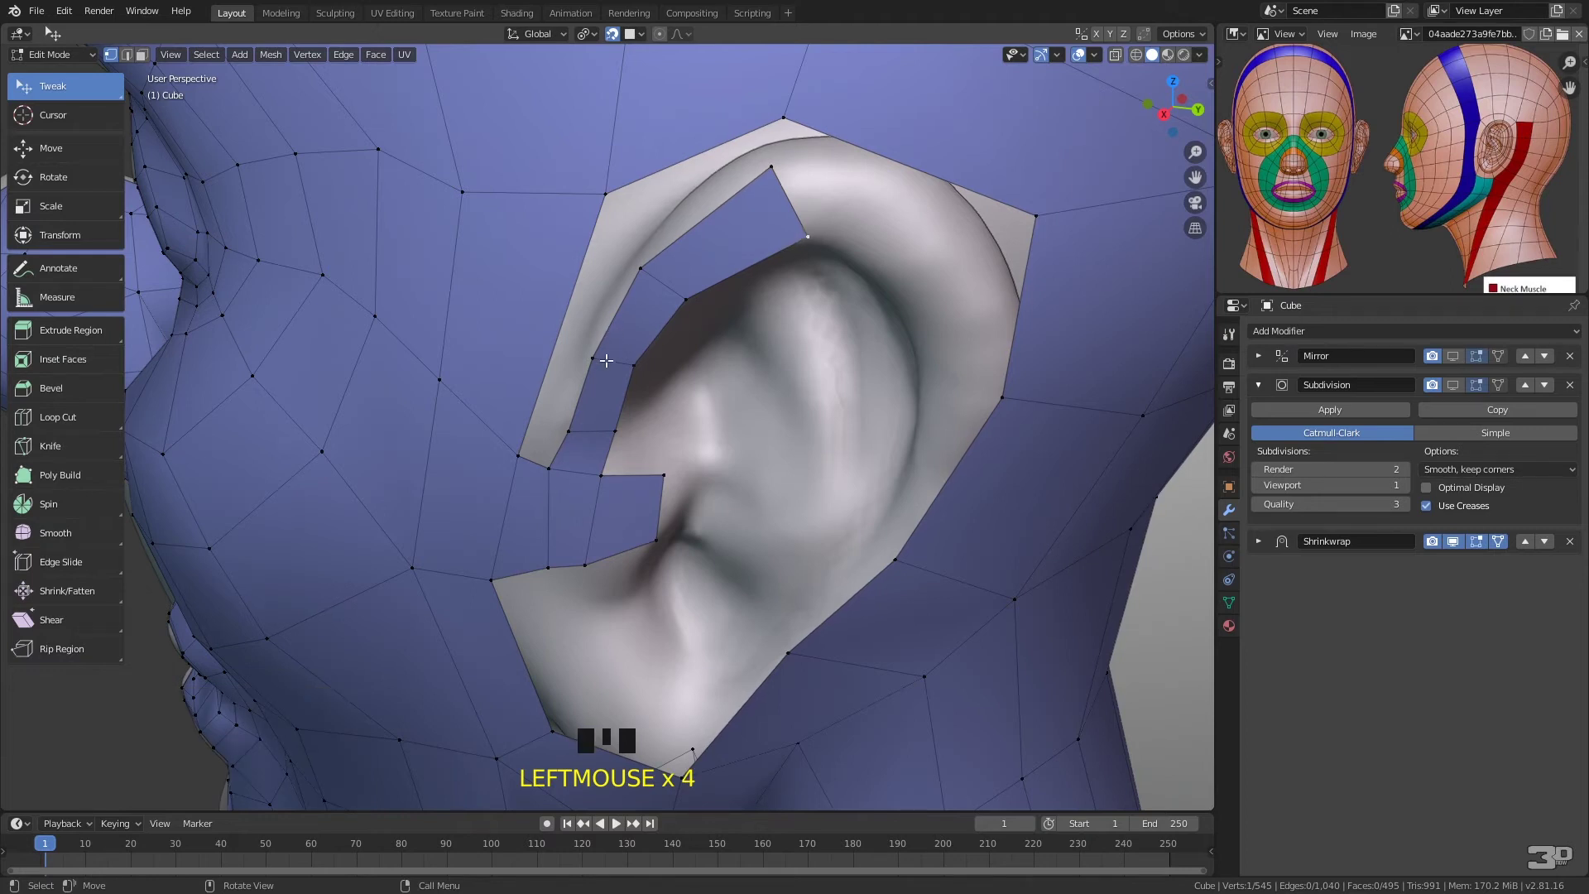
left_click_drag(569, 431, 416, 365)
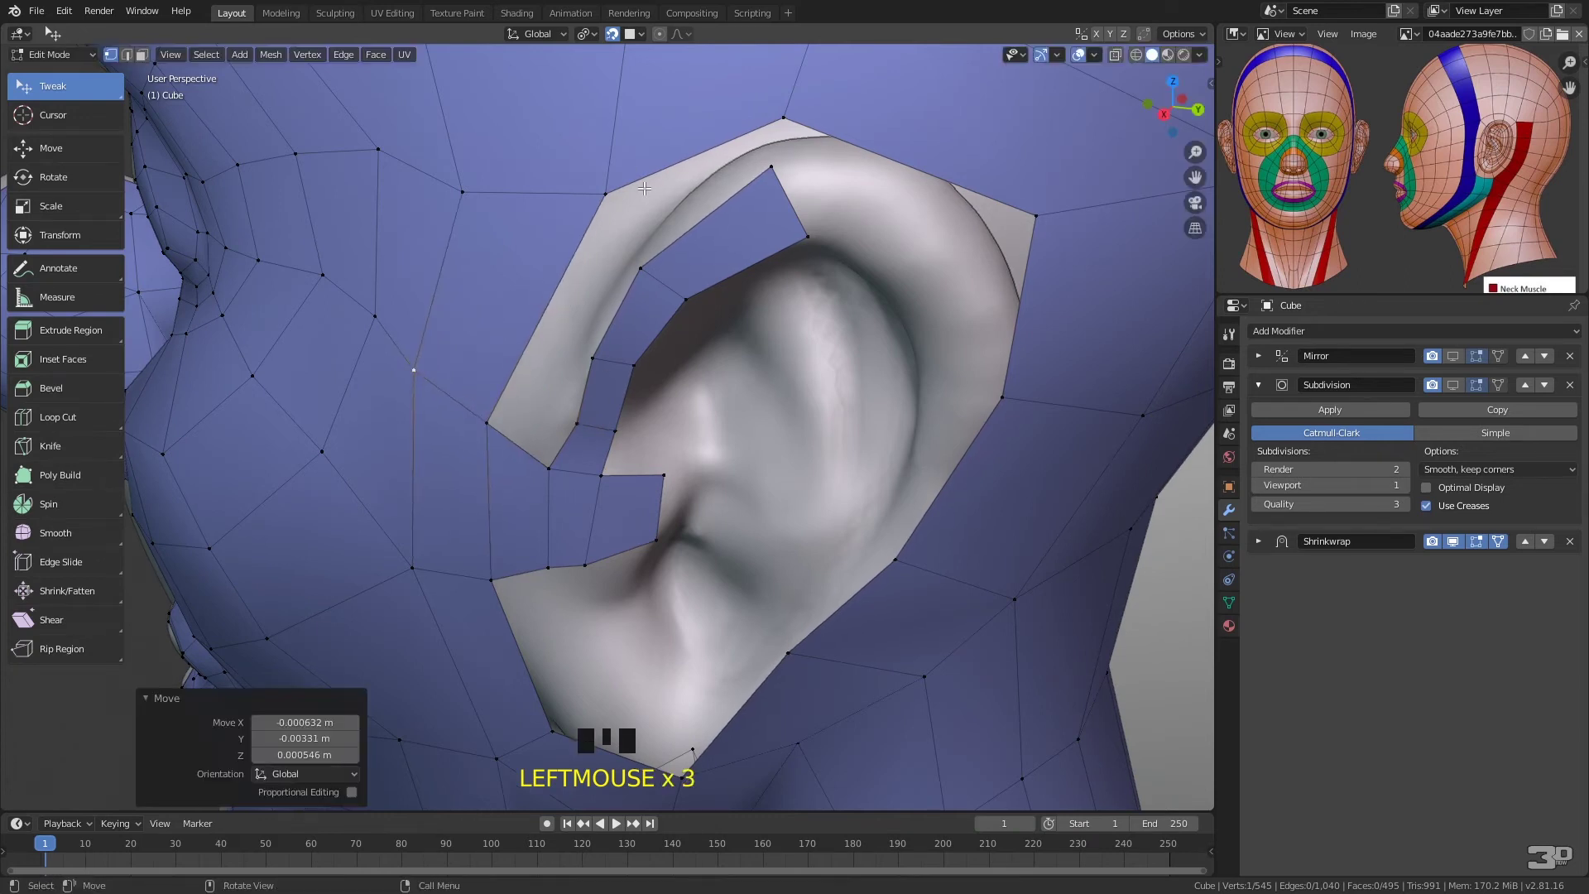
- Extrude the rim band's end edge across the top of the ear toward its back
left_click(790, 167)
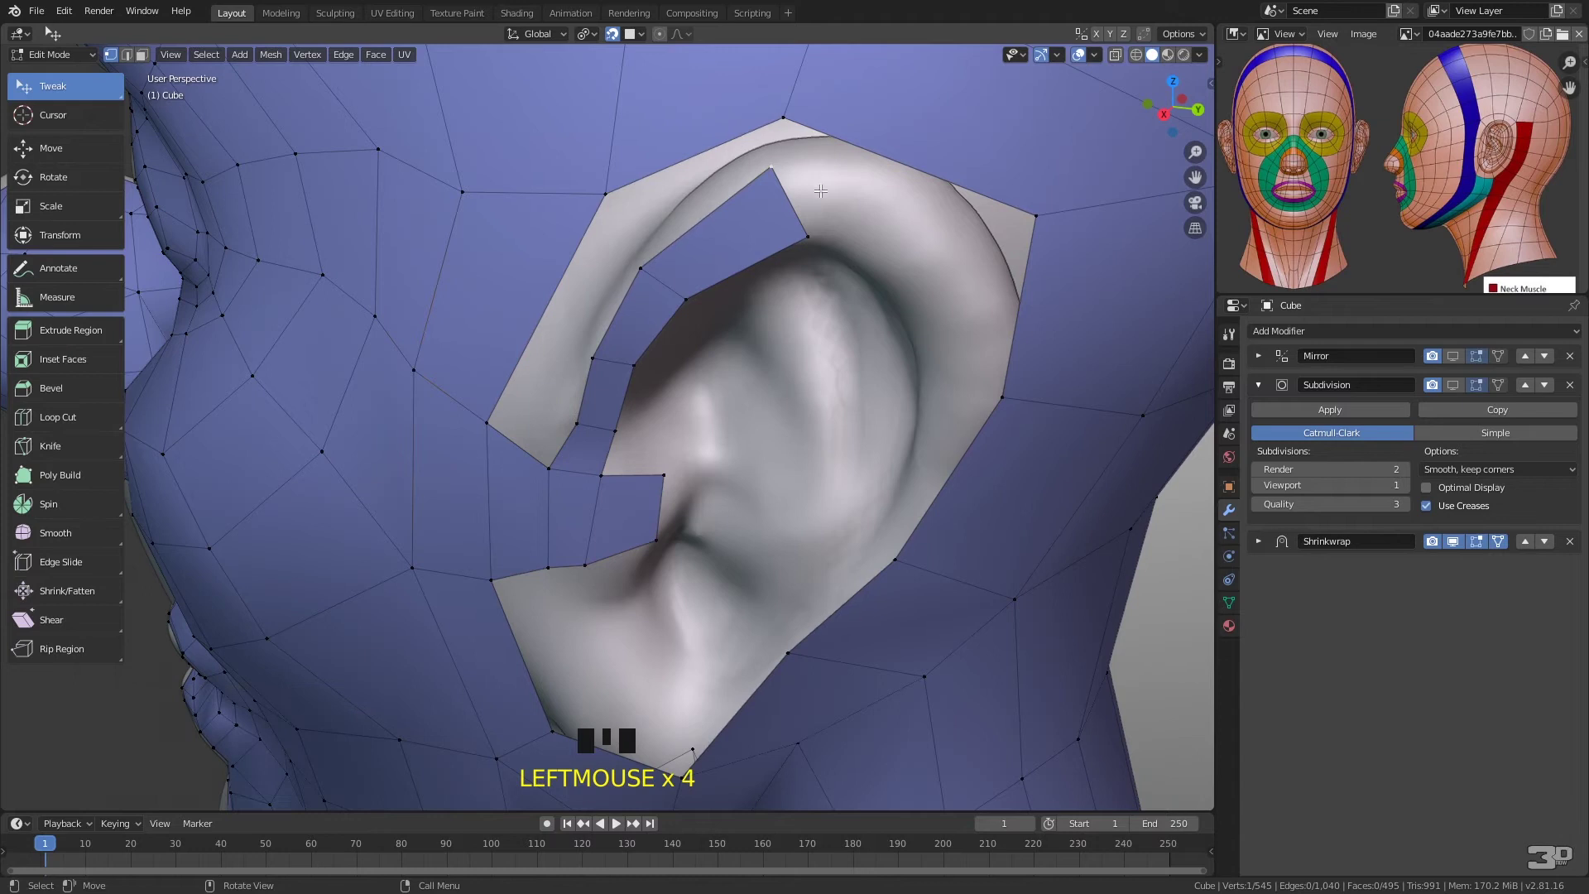
left_click(806, 235, "shift")
key("e")
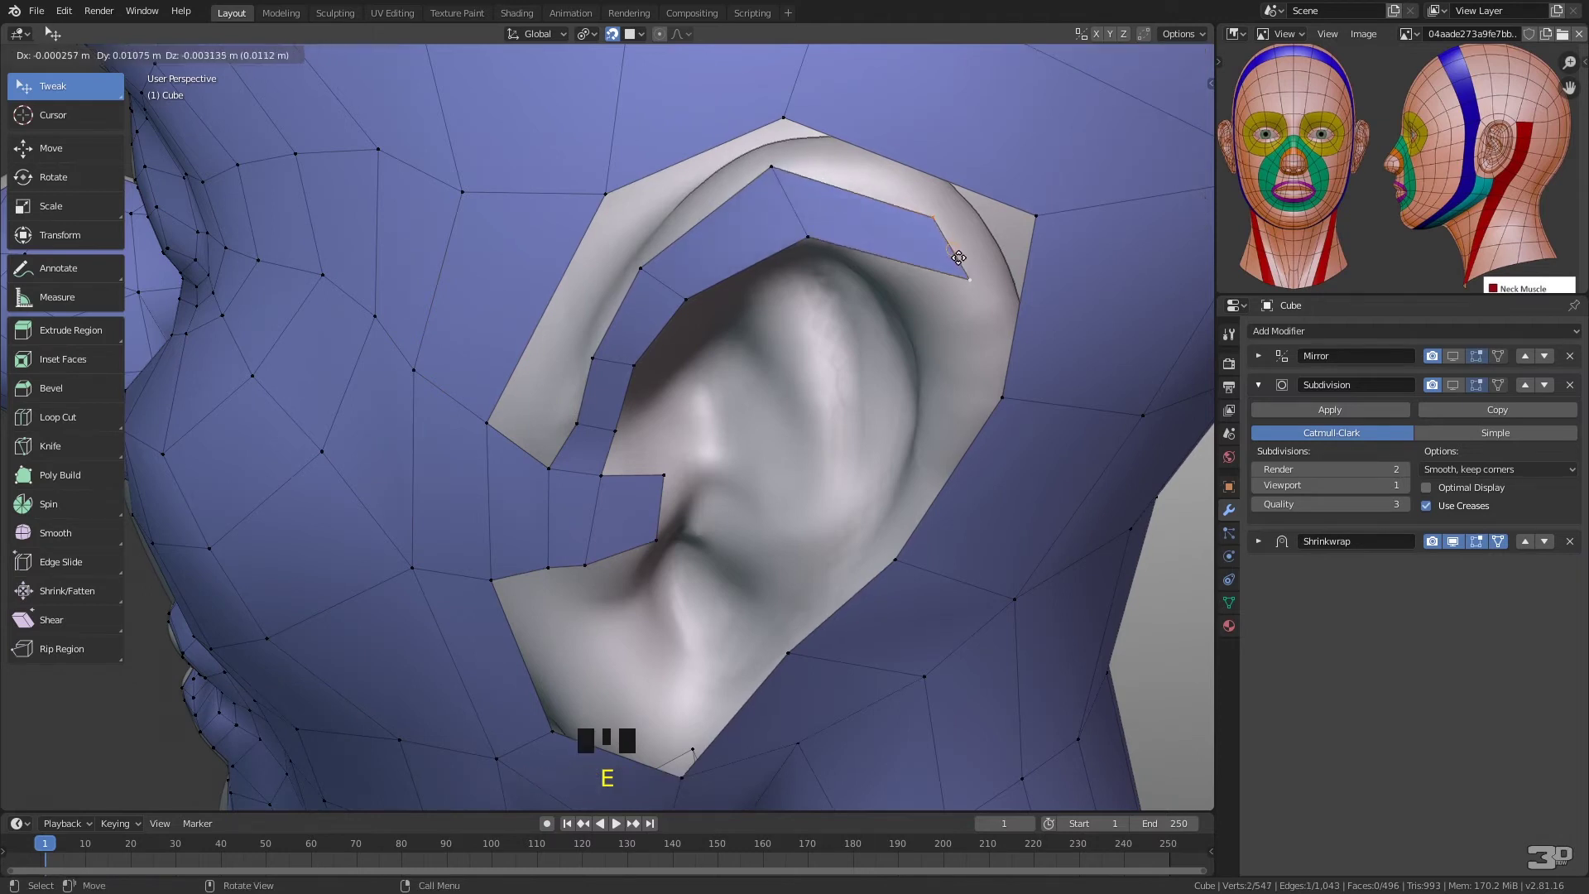
- Finish extruding the upper helix strip's end edge and reposition the strip's vertices to follow the ear's top rim
left_click(910, 235)
left_click_drag(910, 235, 991, 247)
left_click_drag(771, 169, 807, 141)
left_click_drag(965, 304, 956, 333)
- Try to extend the helix strip's end edge to a point farther down the ear's outer rim
middle_click_drag(993, 326, 797, 279)
left_click(653, 181)
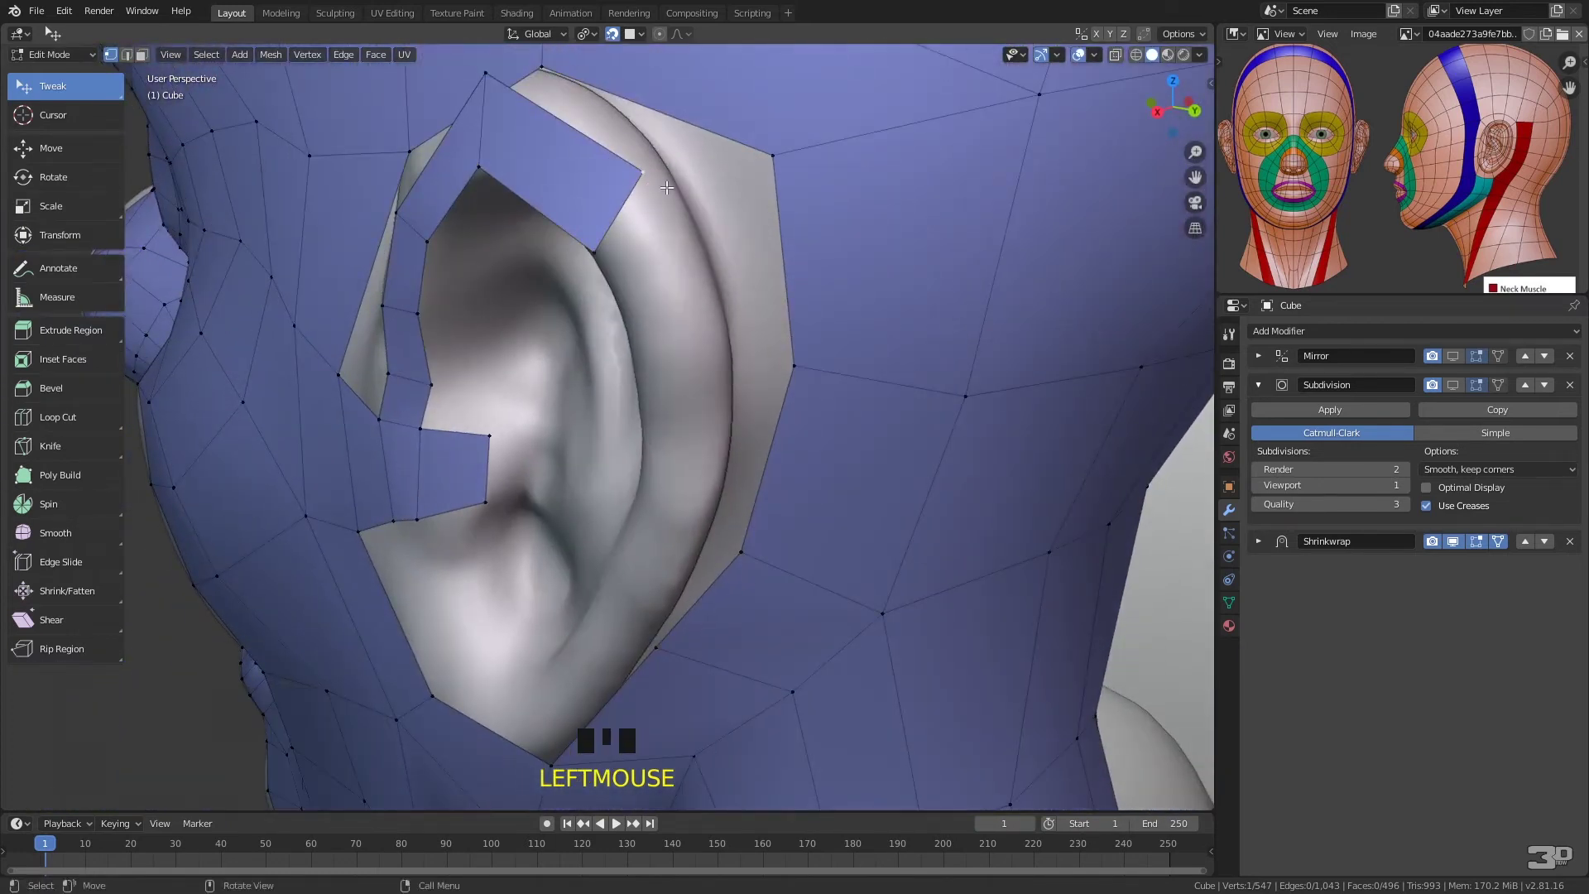
left_click(592, 250, "shift")
right_click_drag(673, 362, 674, 369, "ctrl")
left_click(673, 371, "ctrl")
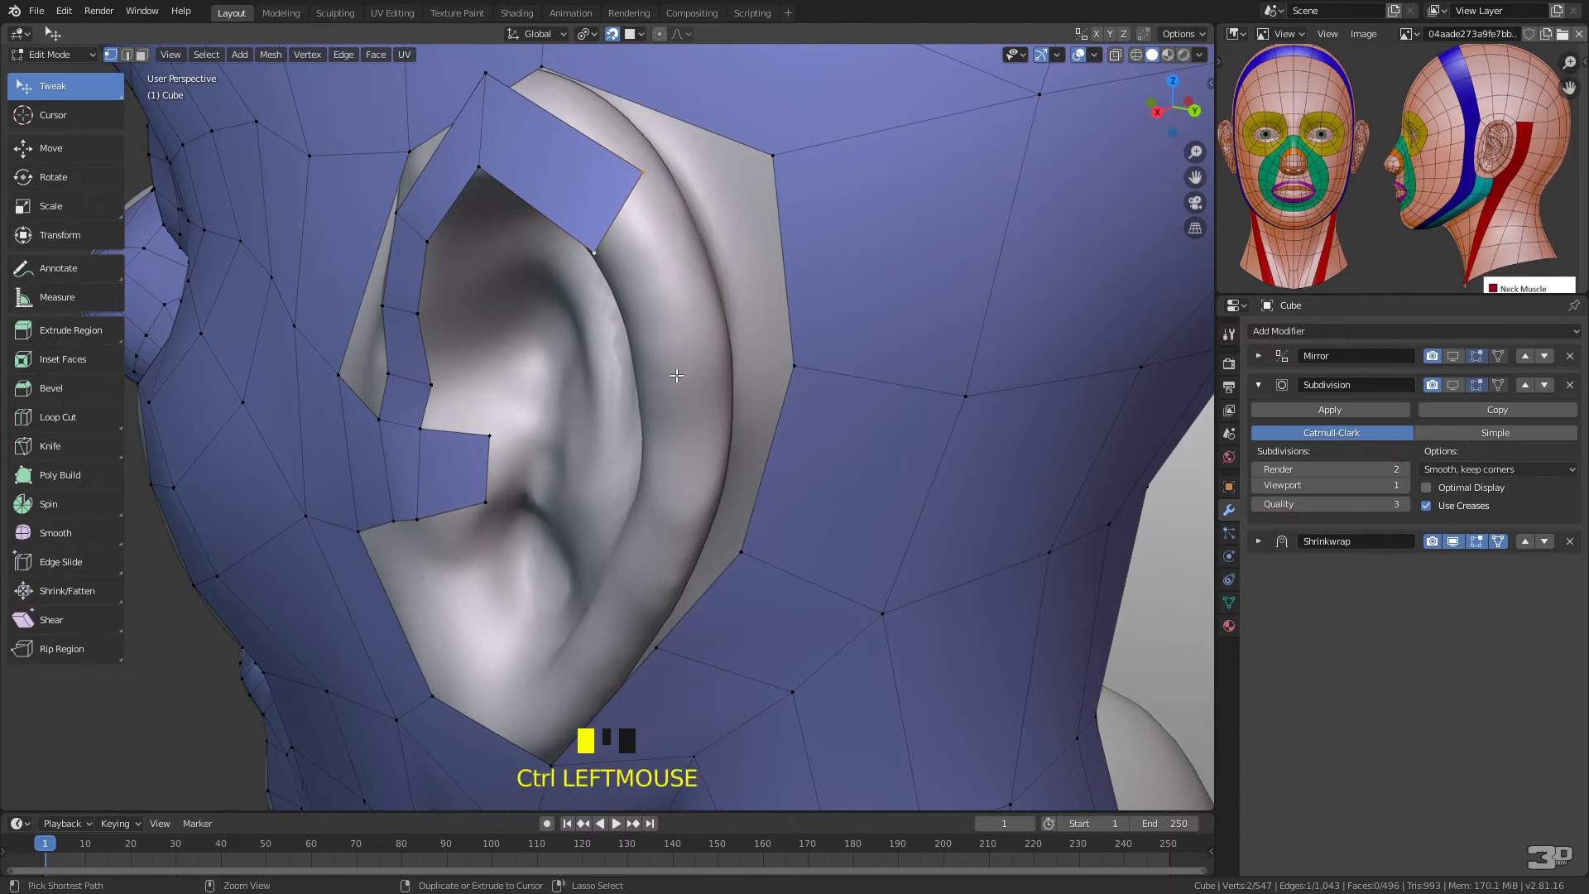
left_click(622, 238)
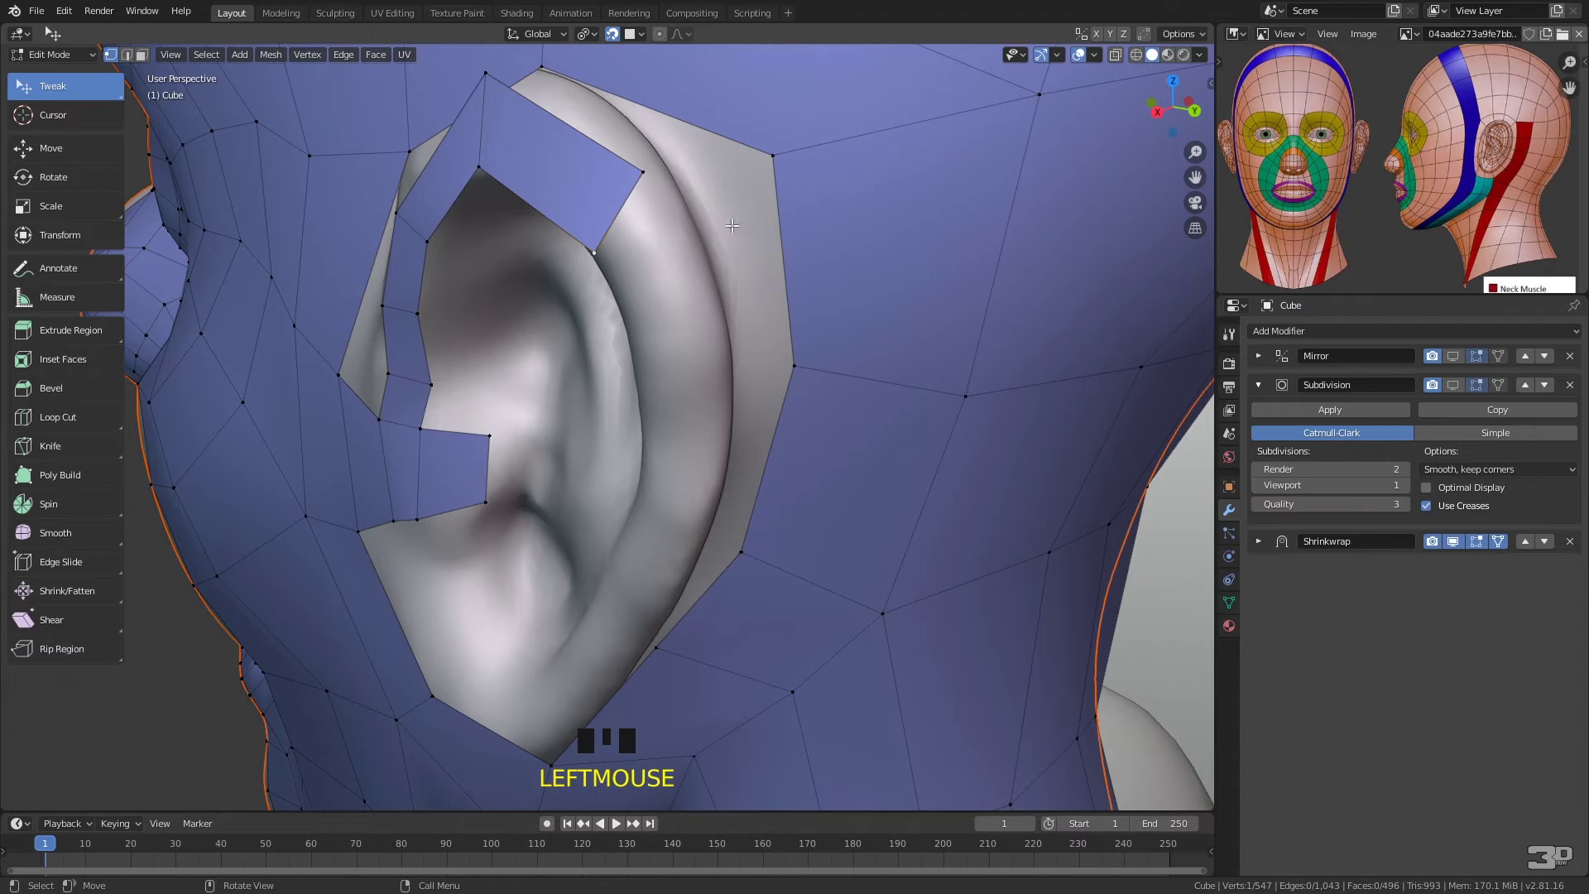
key("Tab")
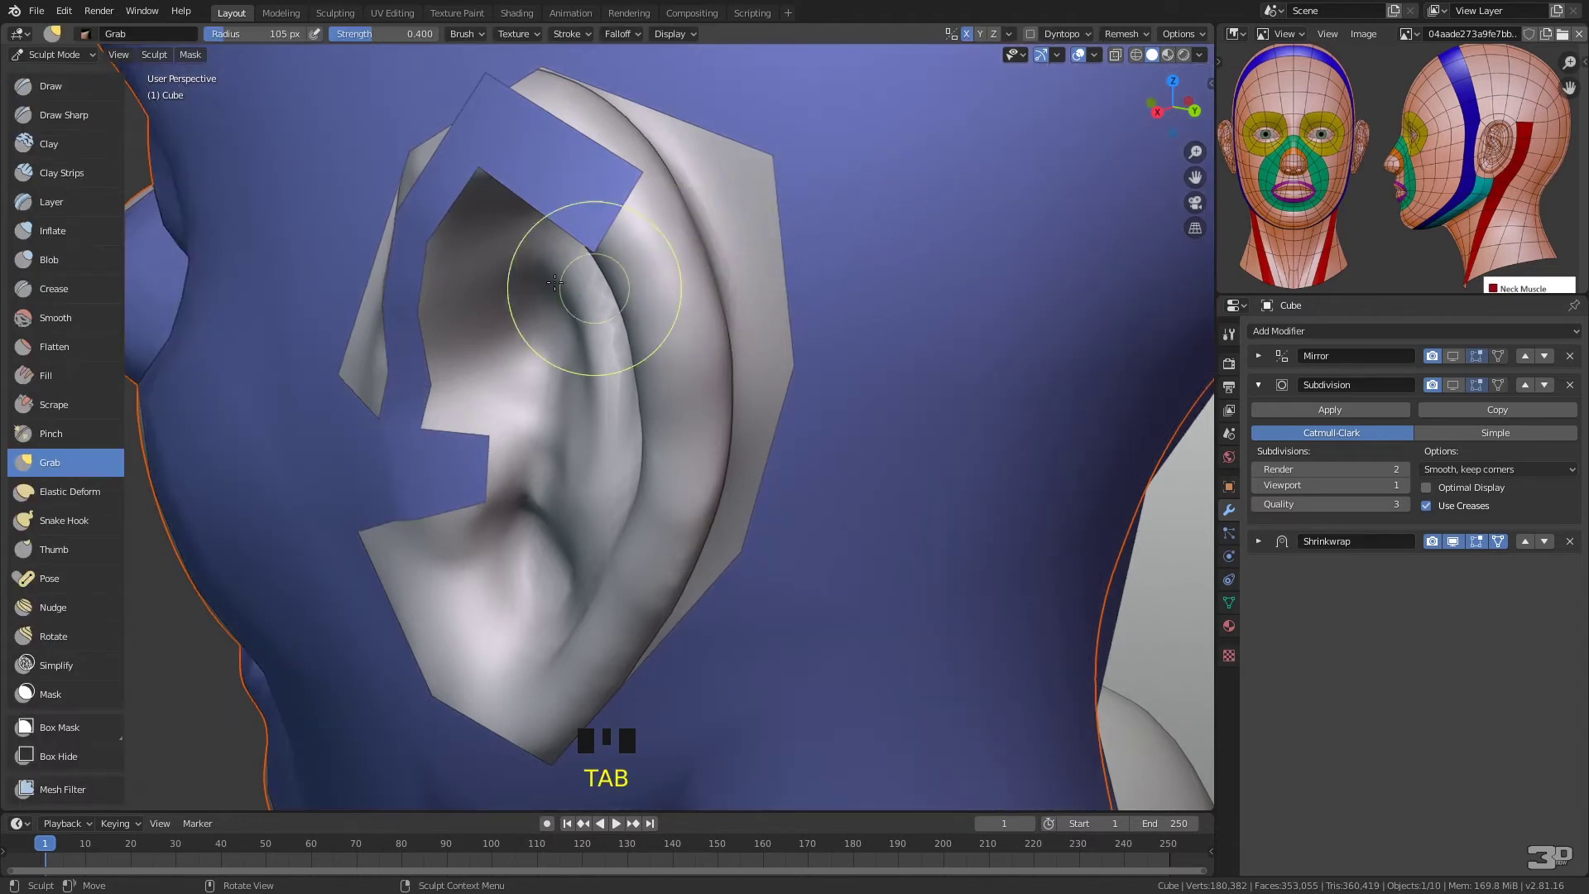
left_click(72, 55)
left_click(75, 71)
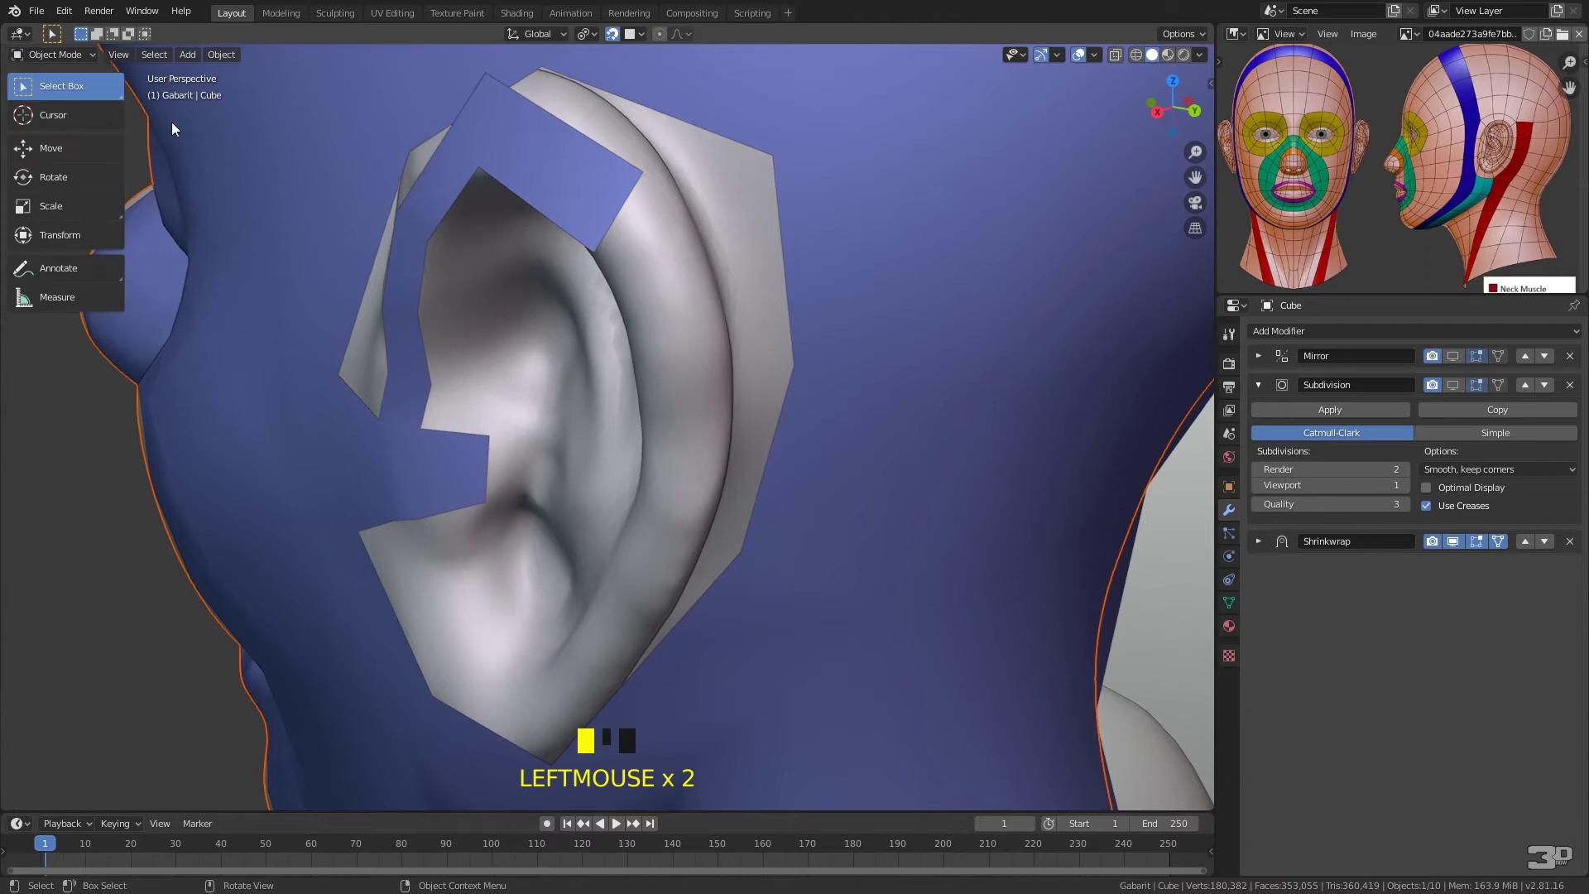
left_click(347, 243)
left_click(327, 237)
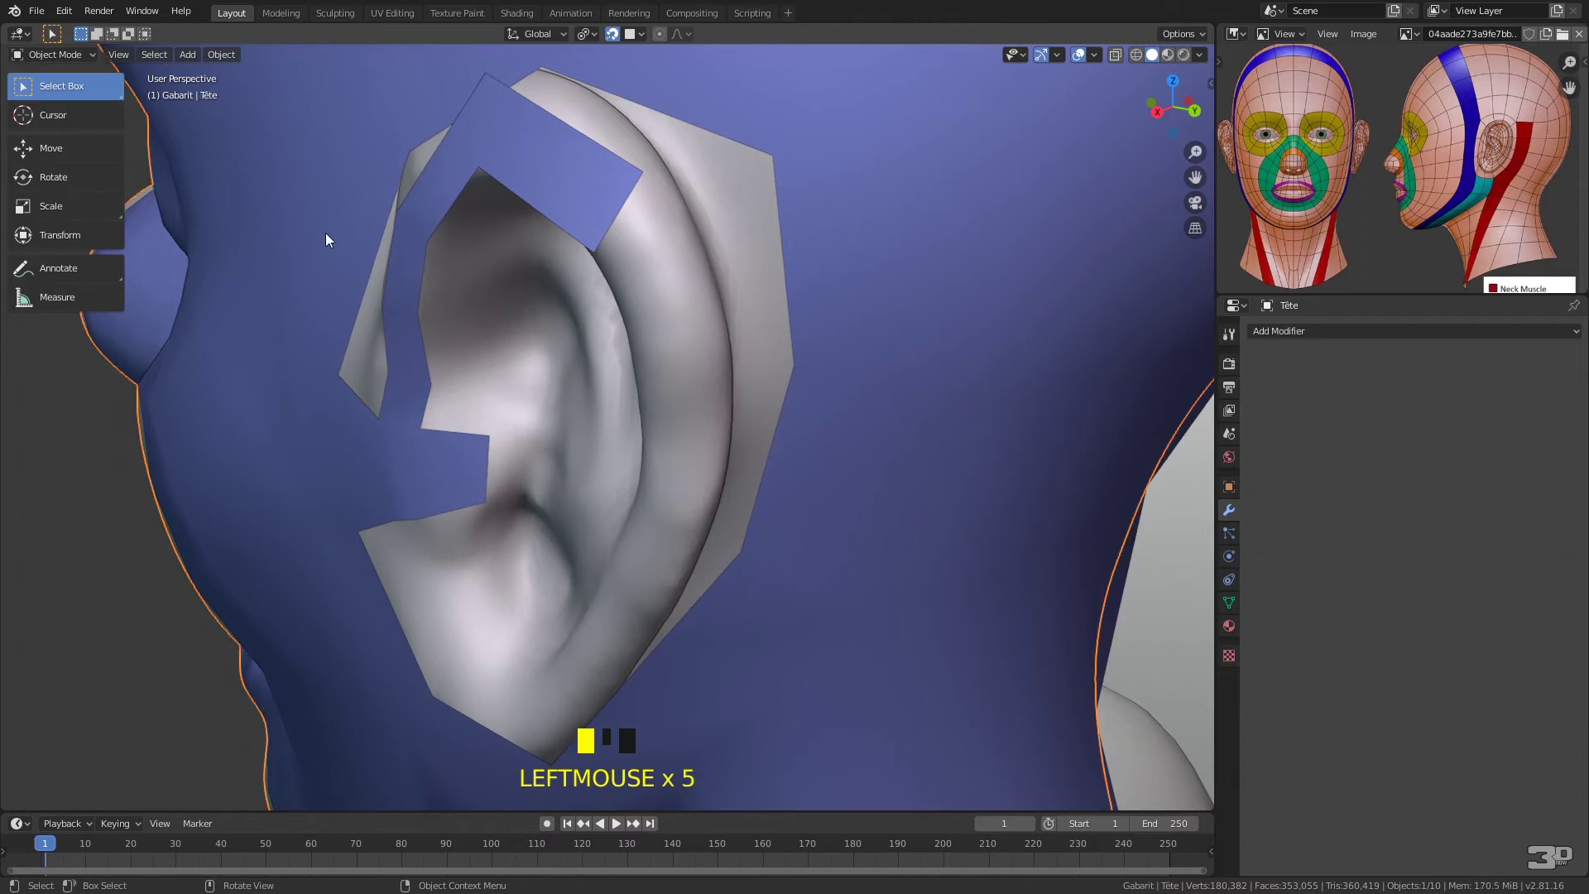
left_click(834, 298)
left_click(837, 301)
left_click(836, 301)
left_click(836, 300)
left_click(836, 301)
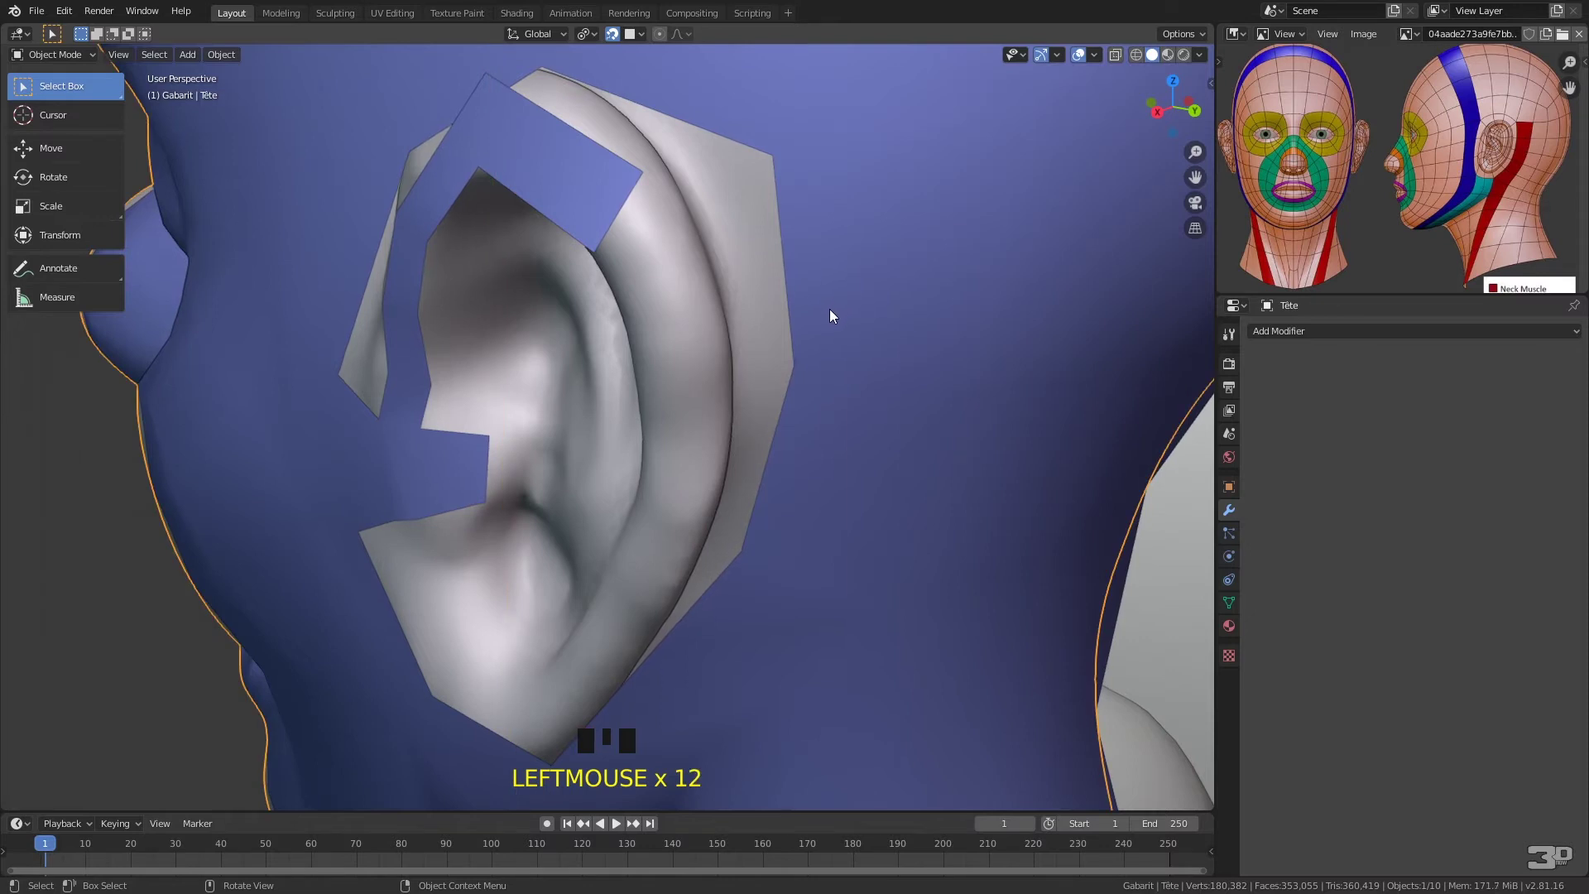
left_click(845, 250)
left_click(844, 250)
left_click(844, 250)
key("Tab")
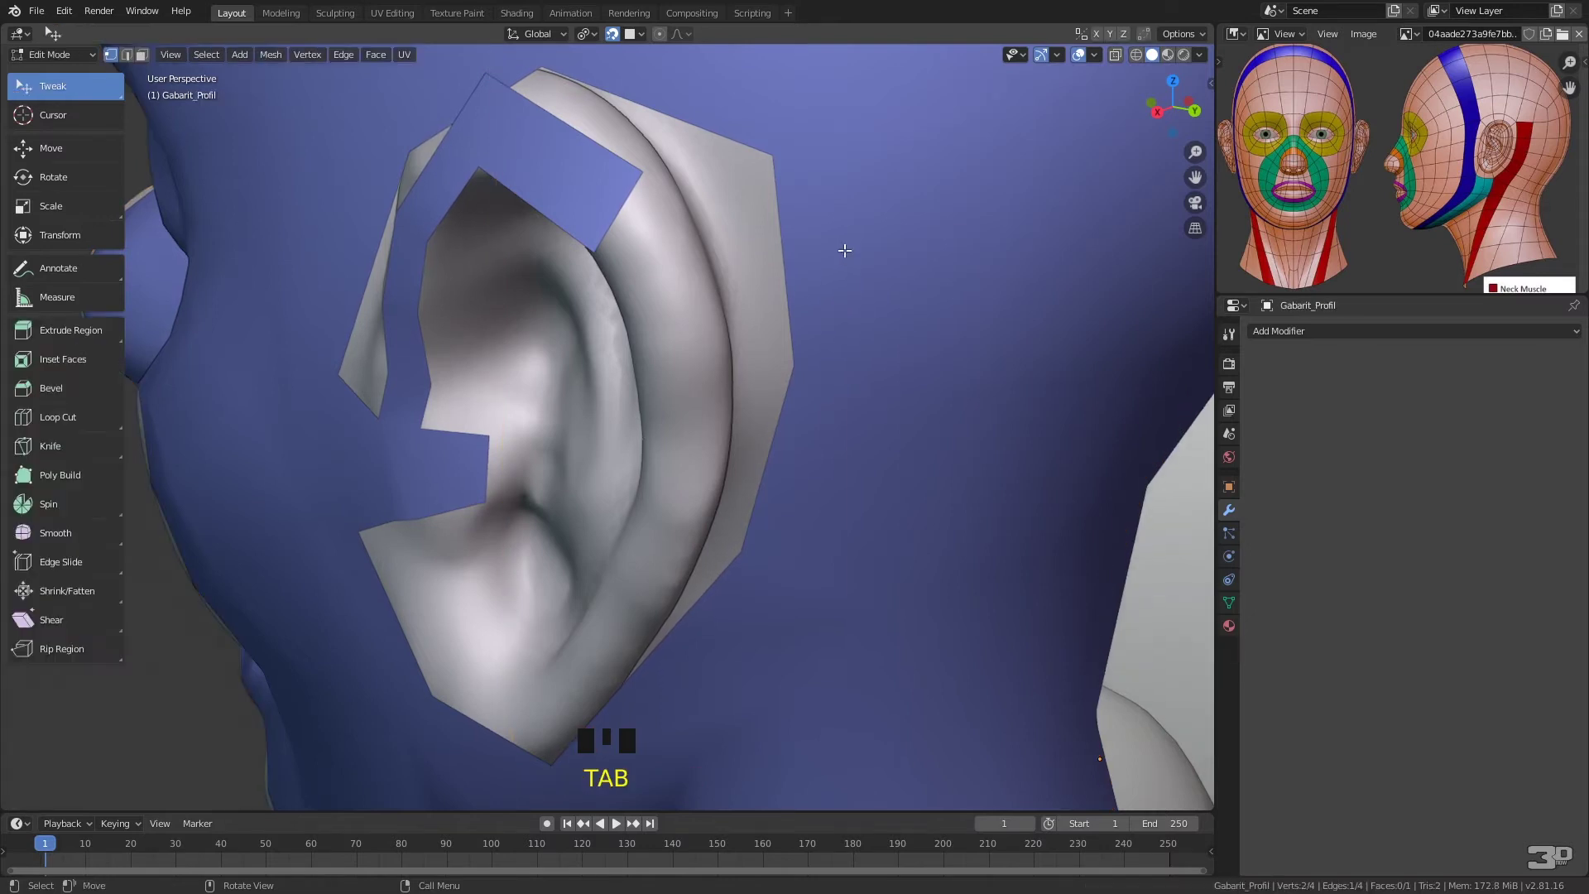
scroll(844, 250, "down", 10)
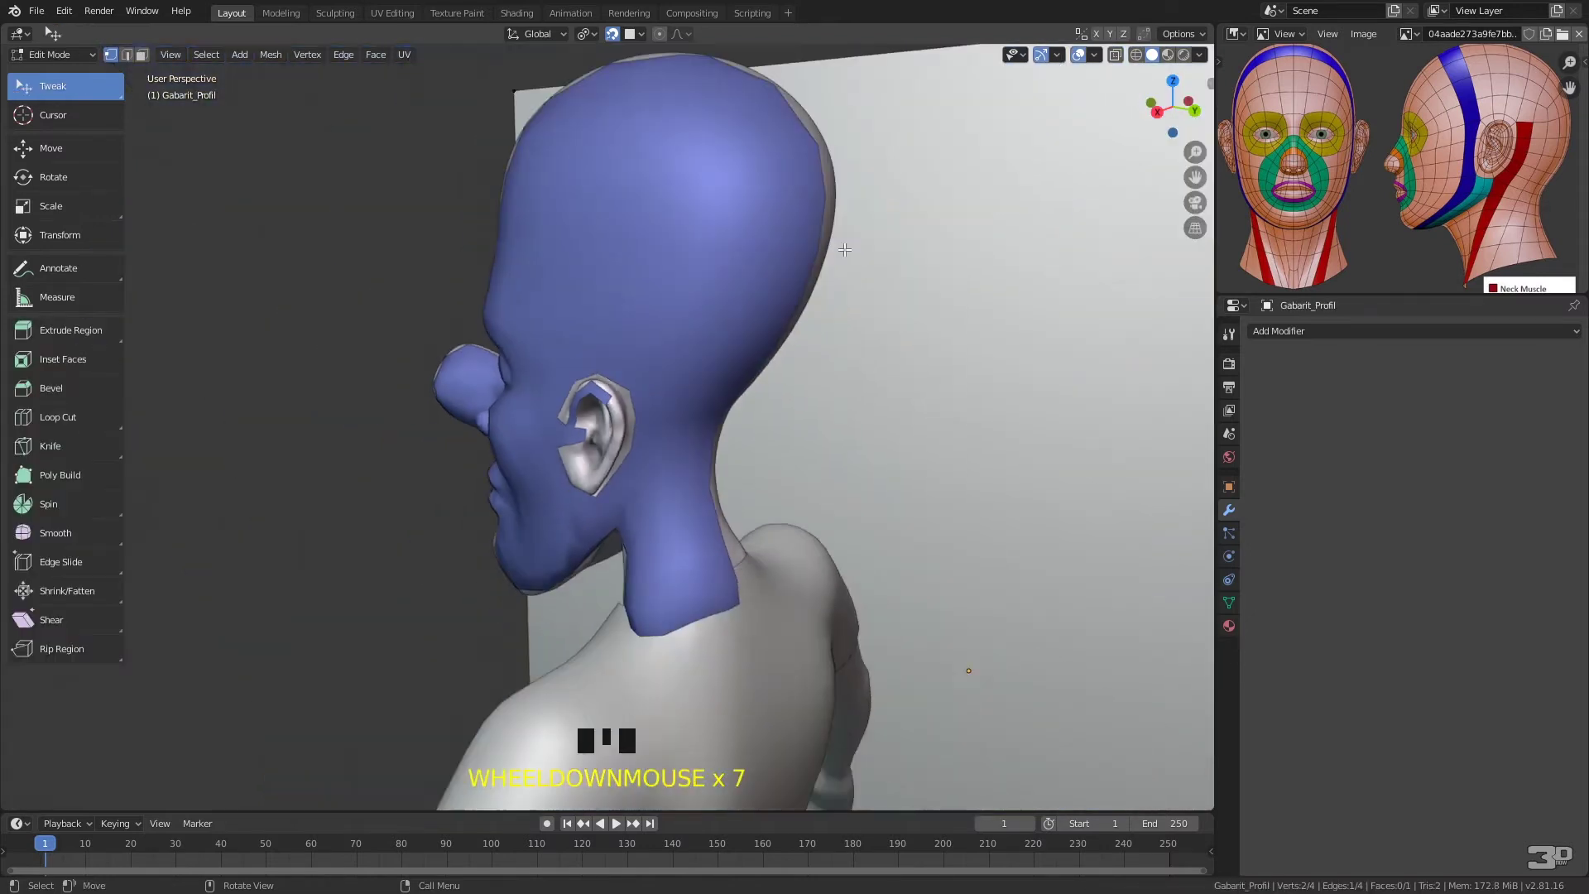
middle_click_drag(844, 250, 942, 288)
key("Tab")
left_click(622, 325)
left_click(622, 325)
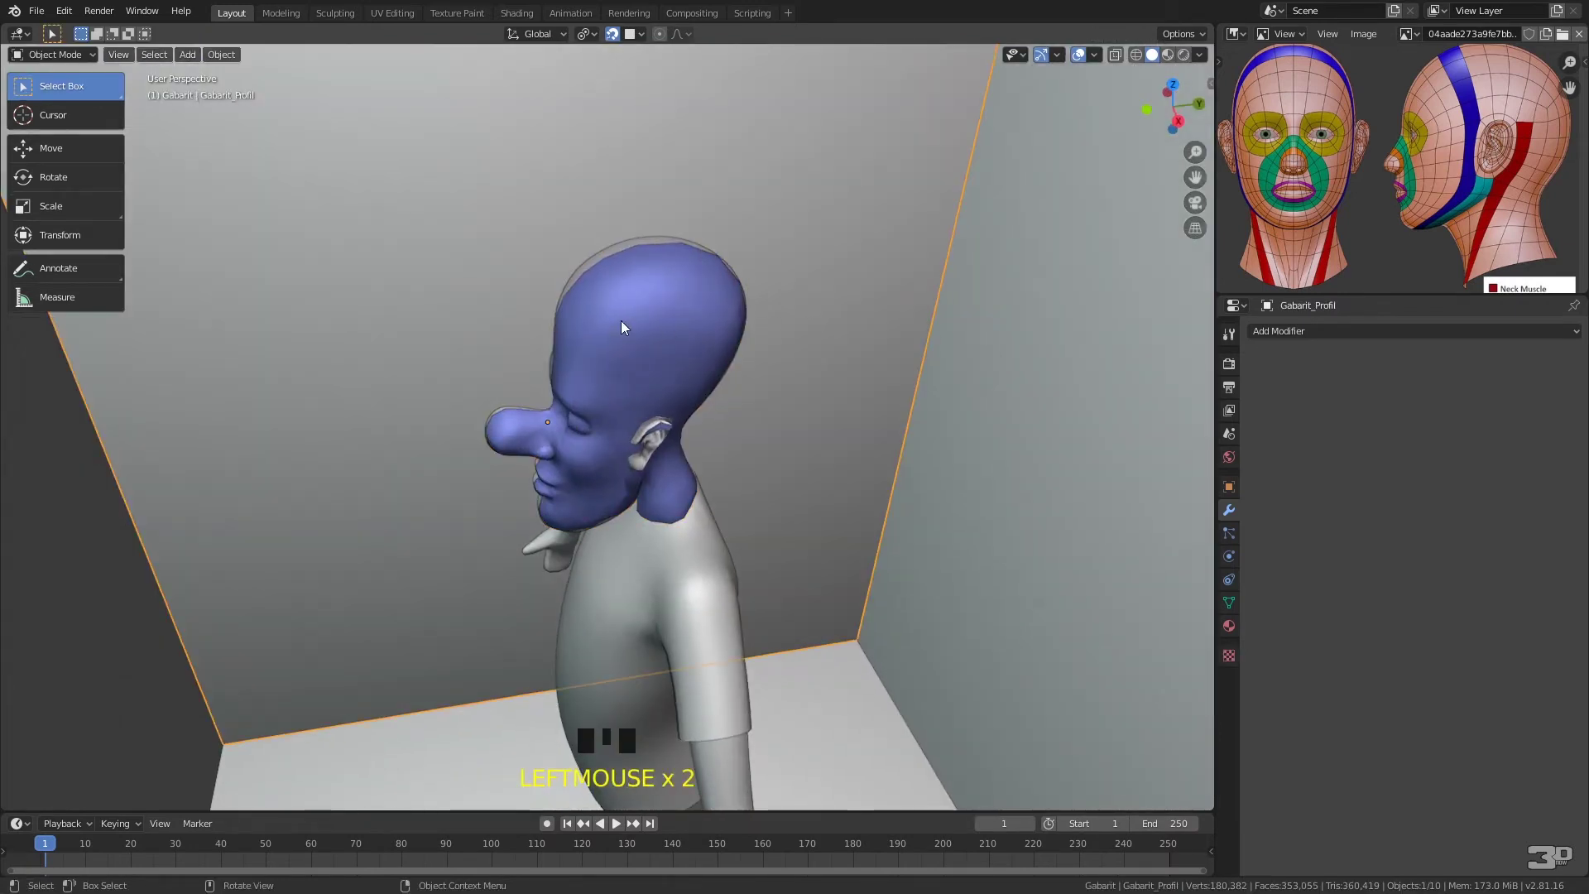
left_click(624, 327)
key("Tab")
- Extrude the tragus strip's end edge a short distance into the ear and move its new upper vertex up slightly
middle_click_drag(624, 327, 584, 379)
scroll(637, 306, "up", 10)
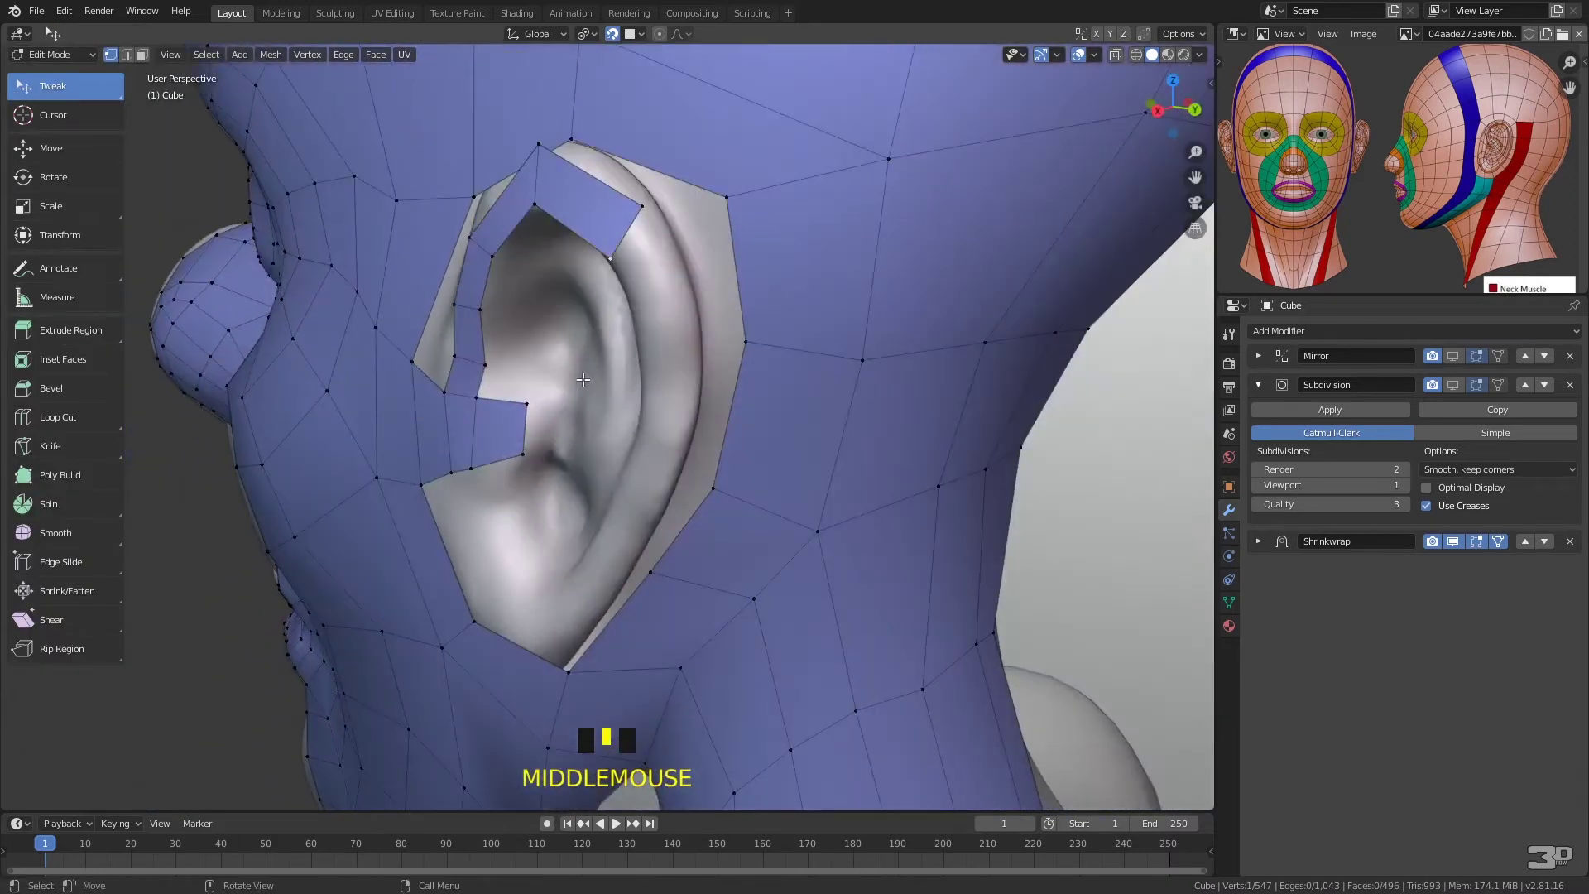
left_click(538, 433)
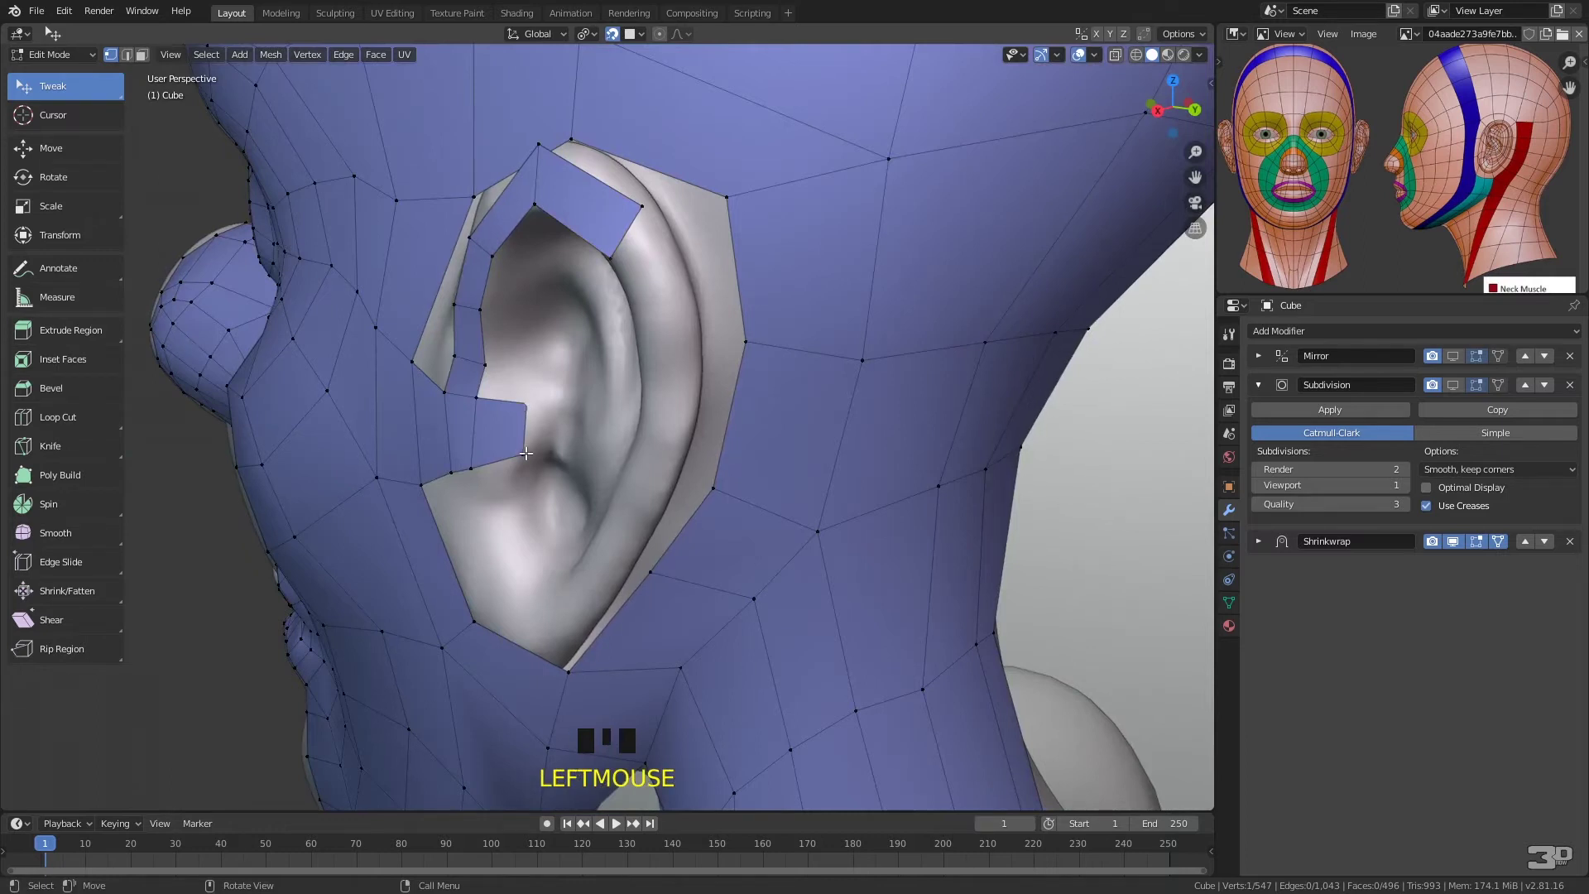
left_click(525, 454, "shift")
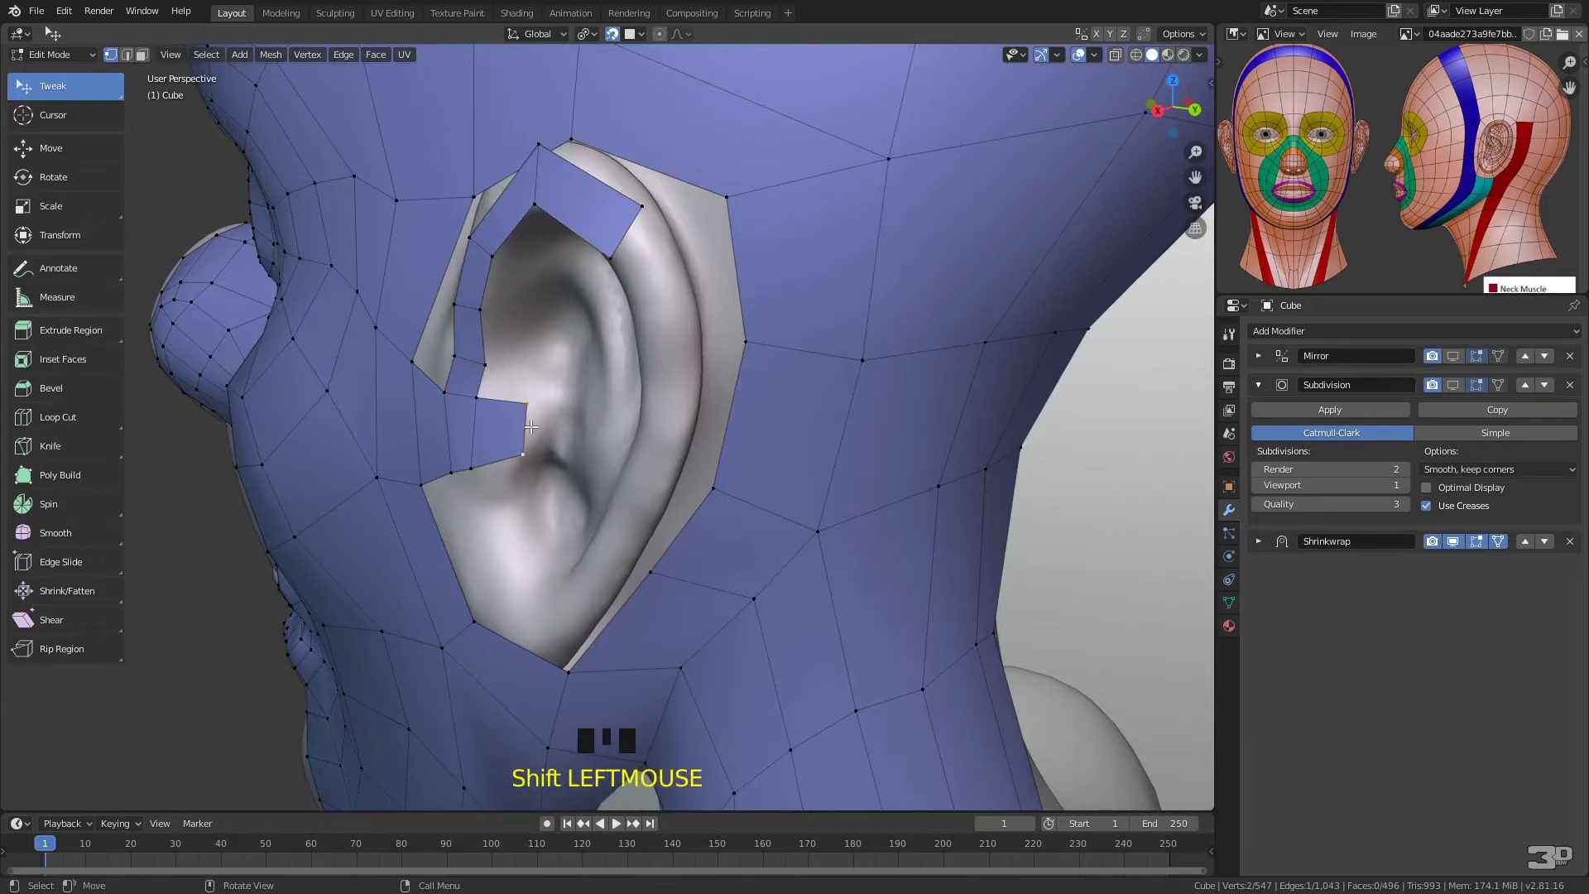
key("e")
left_click(557, 424)
left_click_drag(560, 399, 546, 382)
- Fill faces above the tragus extrusion from its inner corner to join it to the front helix strip
left_click(527, 403)
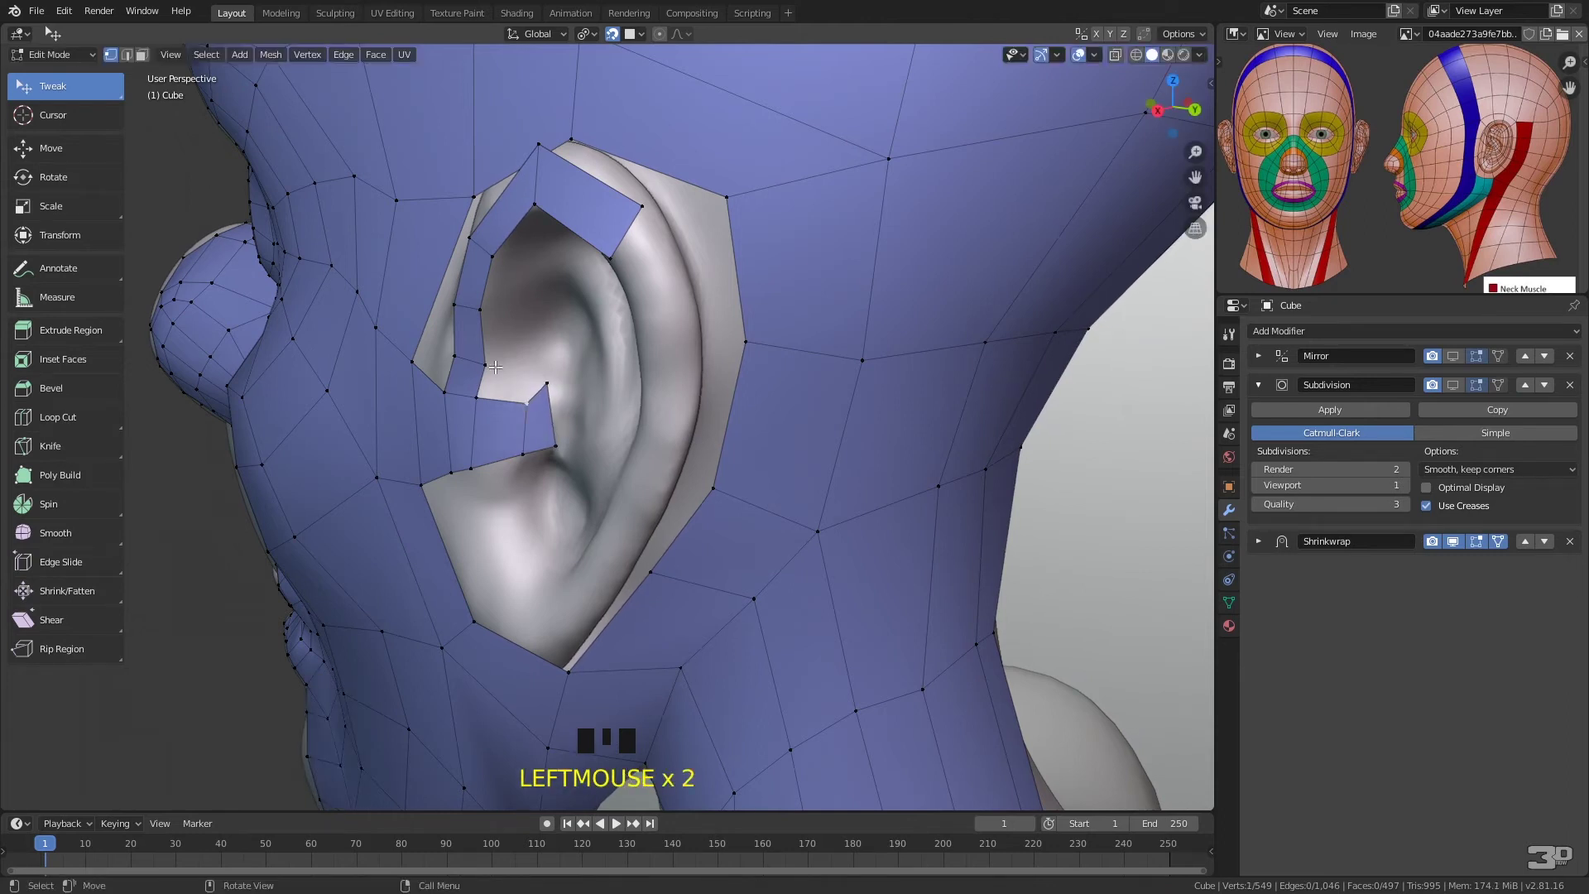
left_click(527, 400)
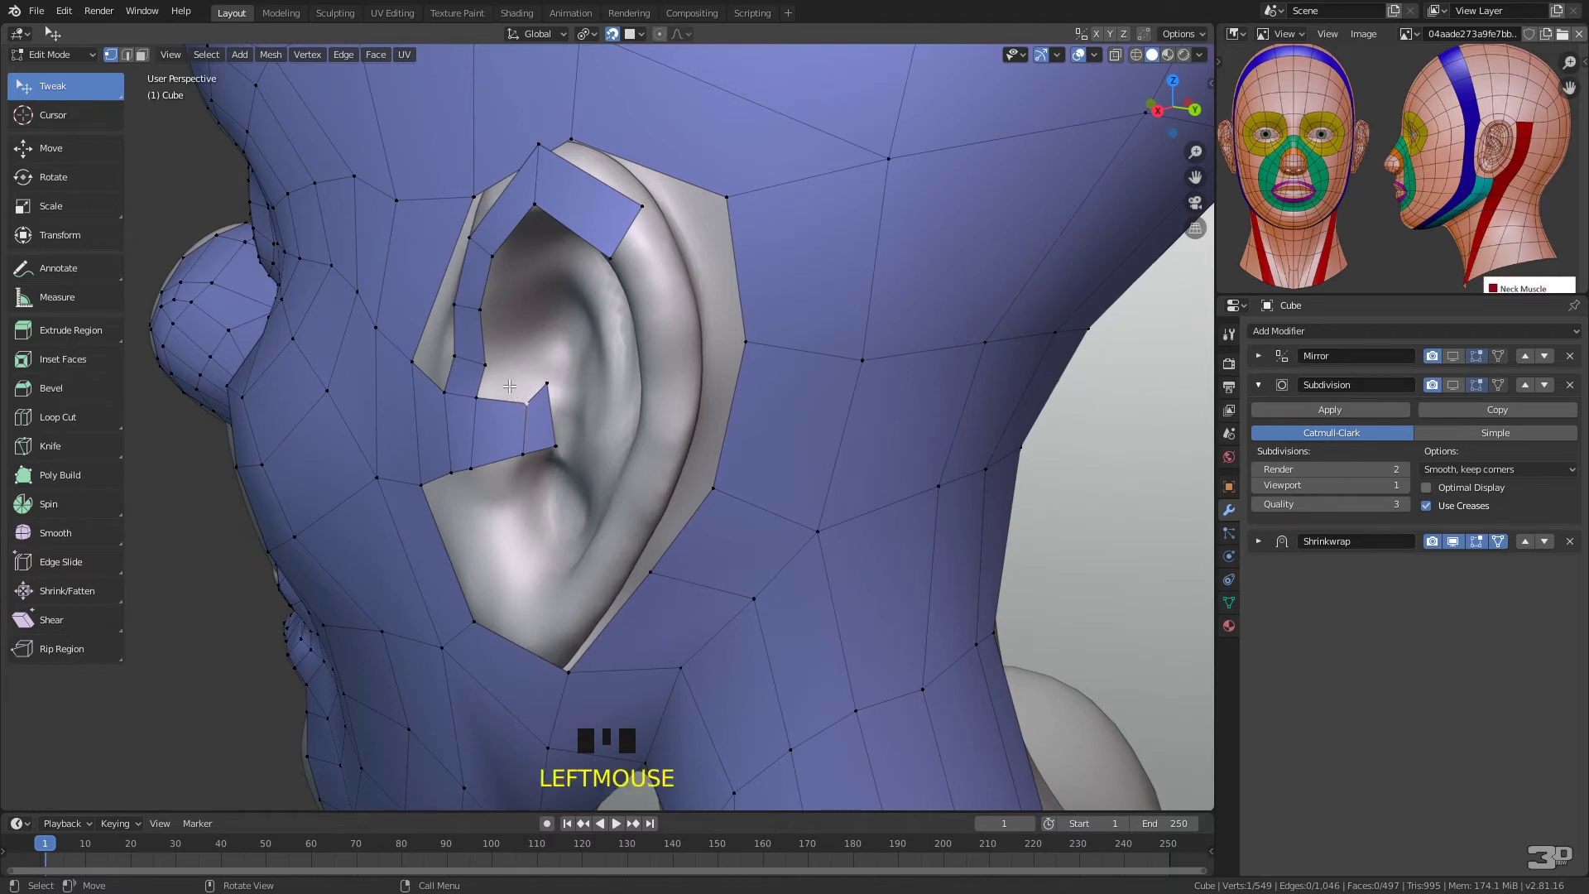
key("f")
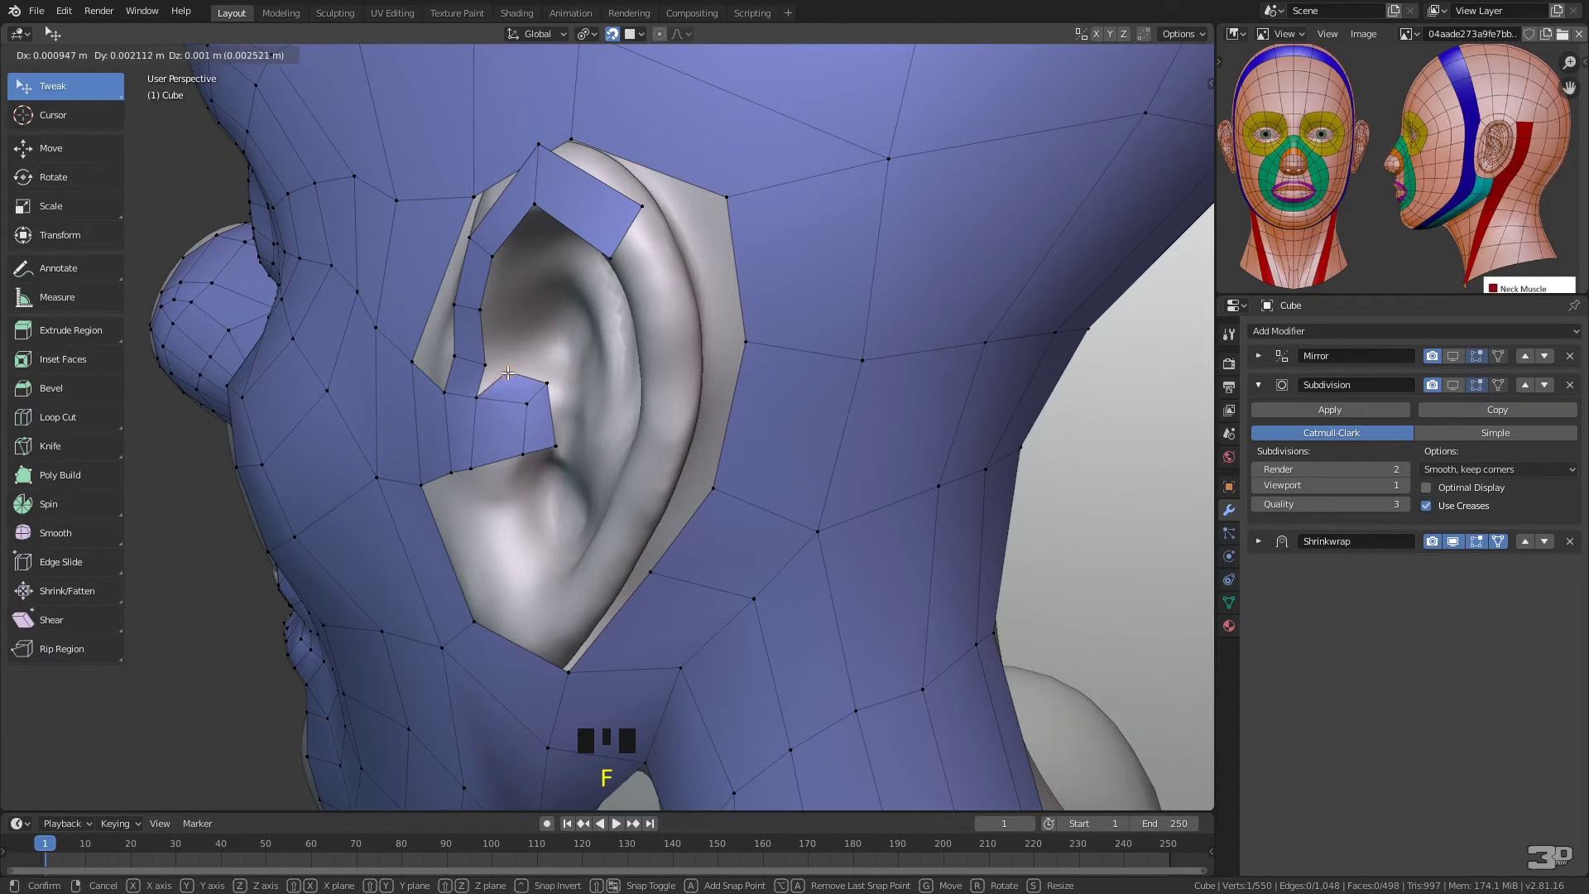
key("f")
key("f")
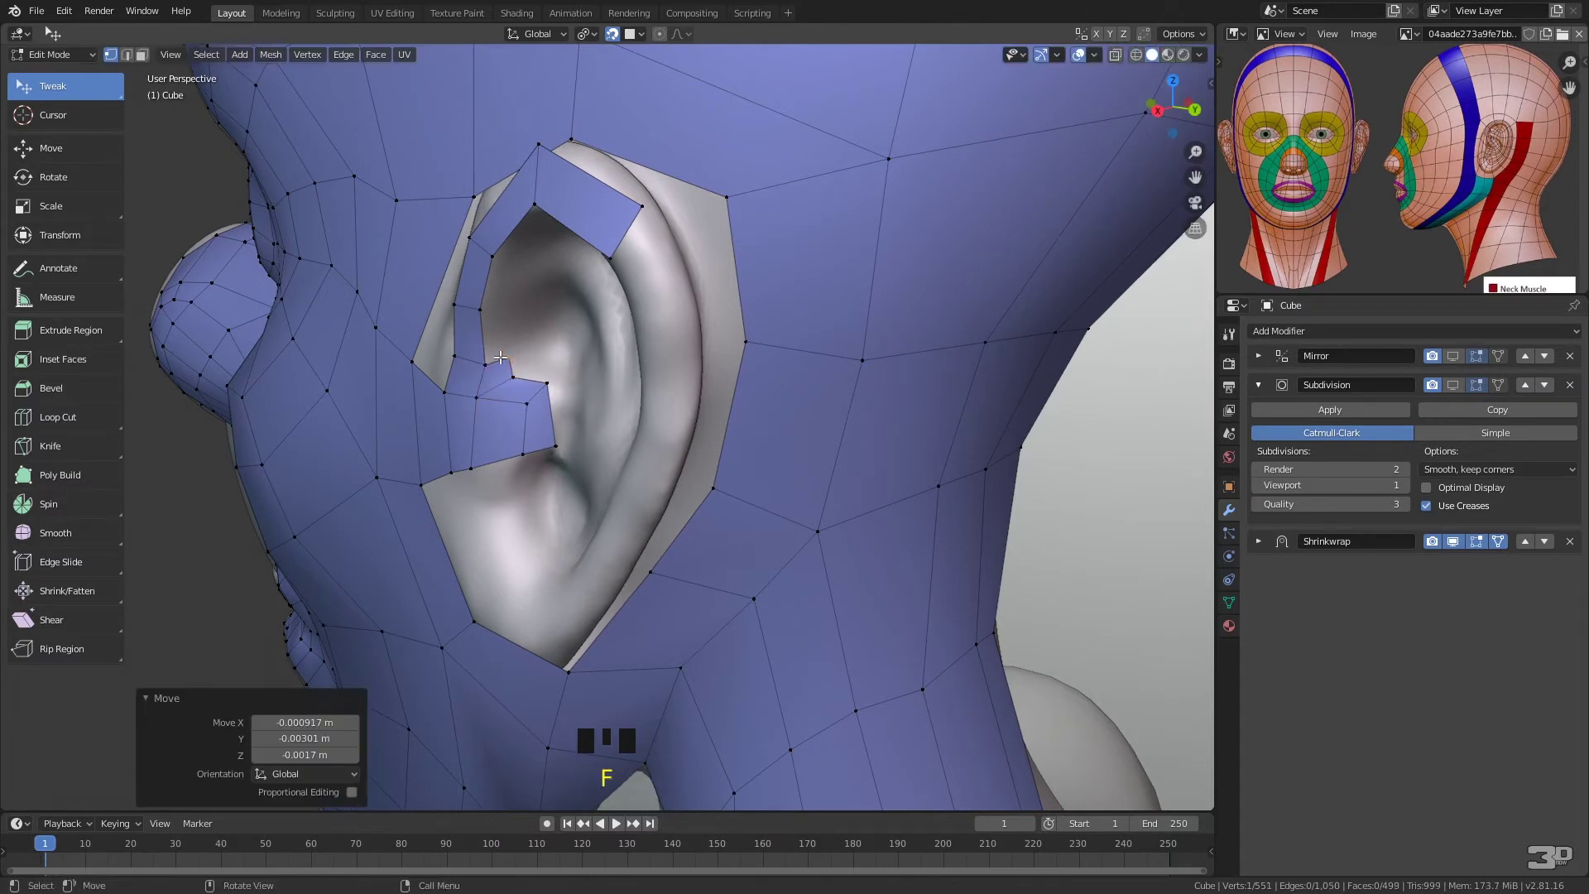
- Continue filling quads along the inner edge of the helix strip, up the front and across the top of the ear
left_click(489, 305)
key("f")
left_click(516, 256)
left_click(497, 256)
key("f")
left_click(540, 225)
key("f")
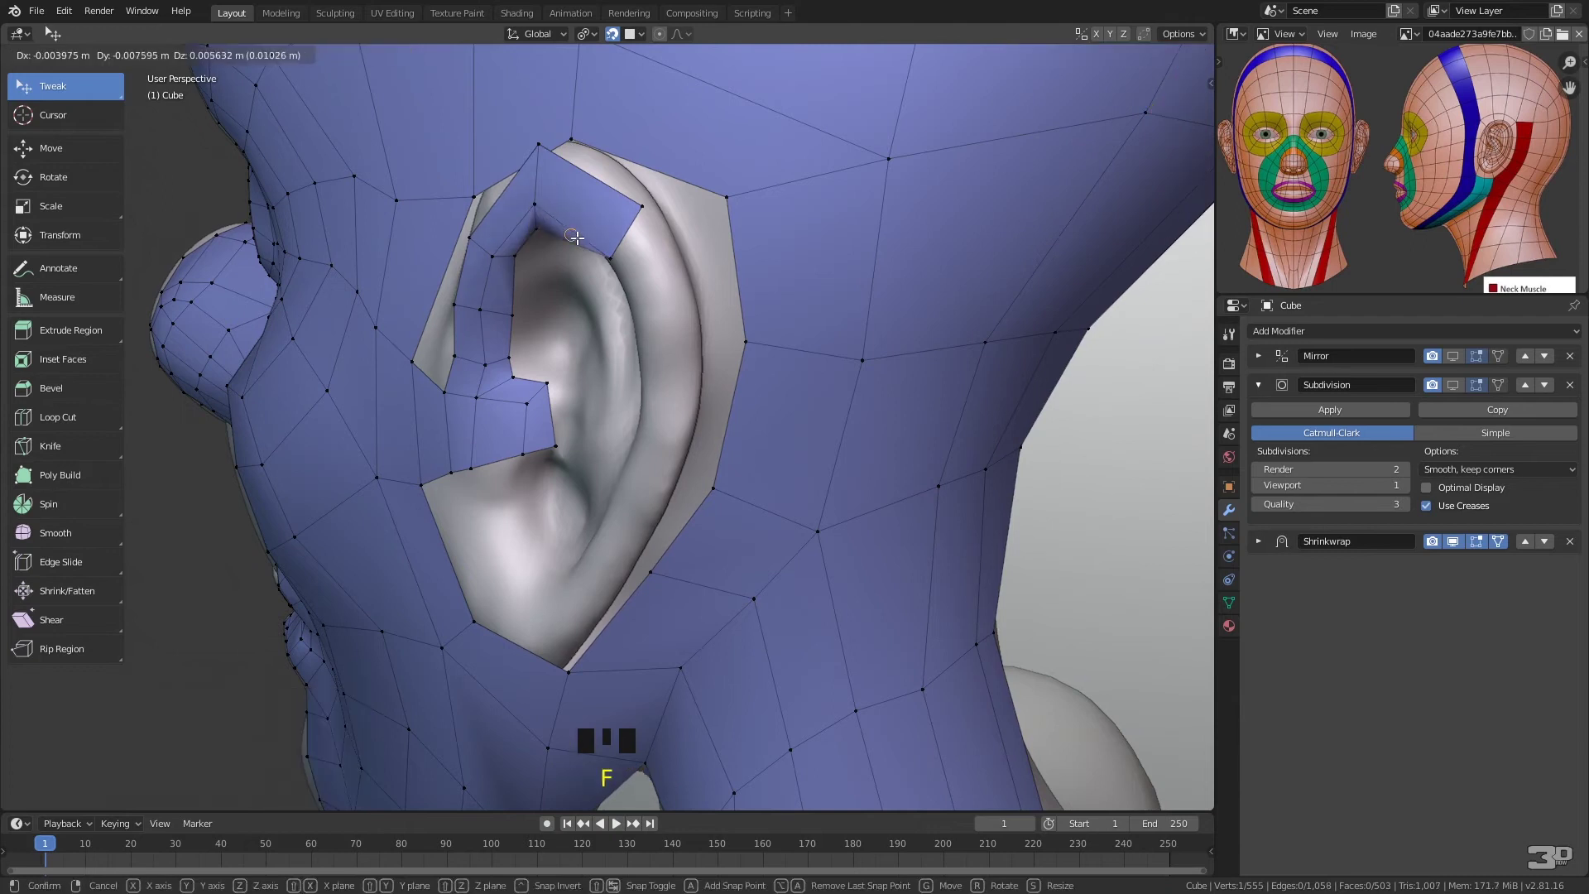
left_click(604, 277)
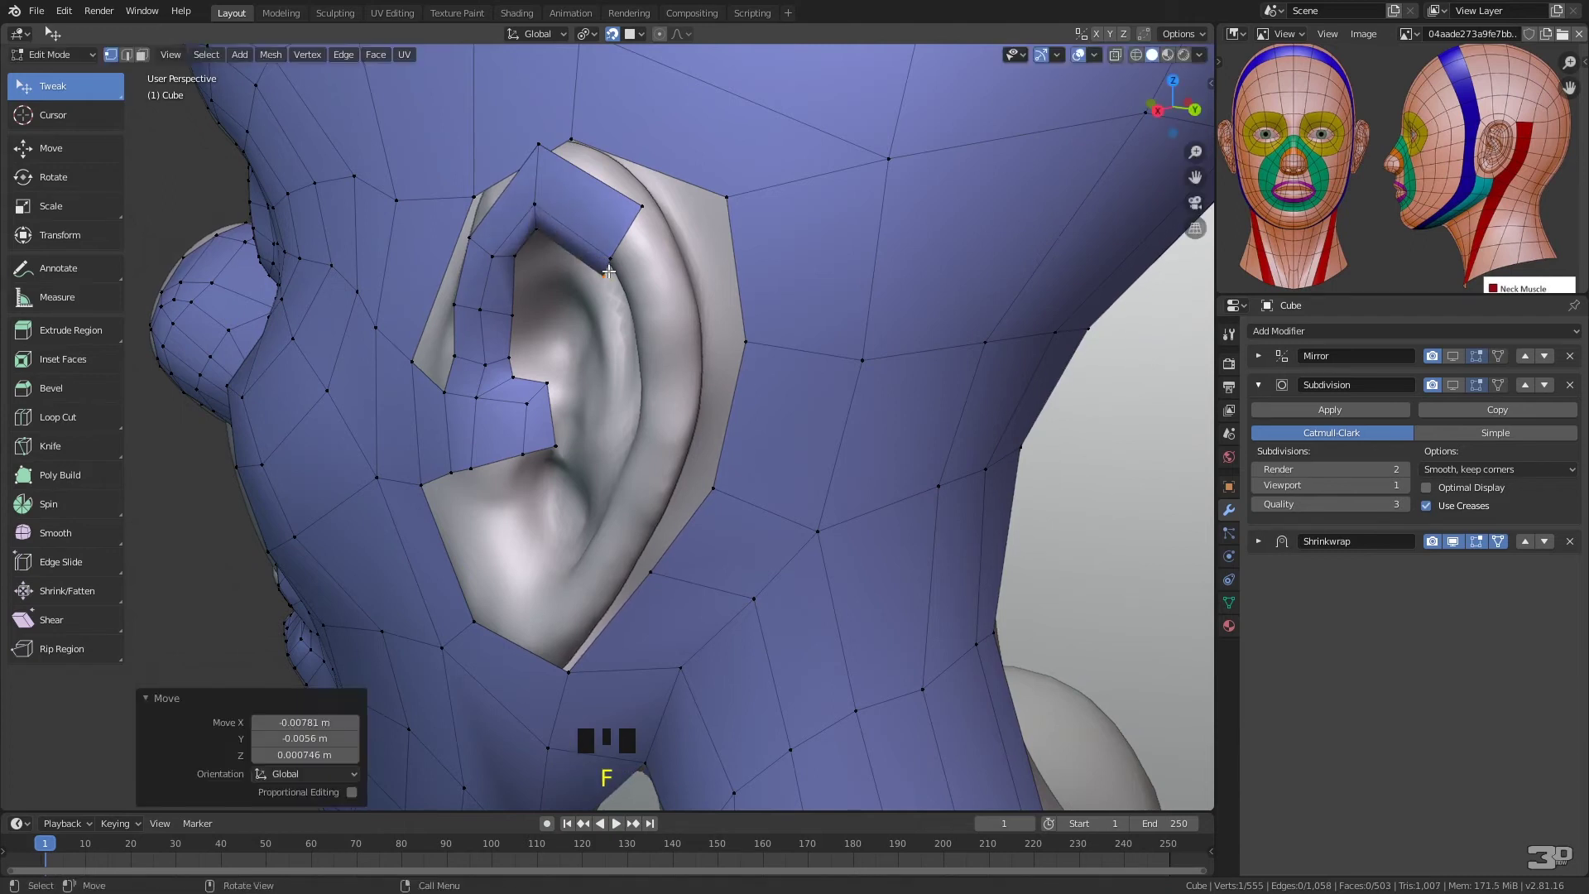
- Adjust the new inner vertices beneath the top of the helix so they follow the sculpted ear
middle_click_drag(603, 269, 716, 269)
left_click_drag(877, 146, 940, 94)
middle_click_drag(935, 133, 874, 161)
left_click_drag(643, 114, 657, 96)
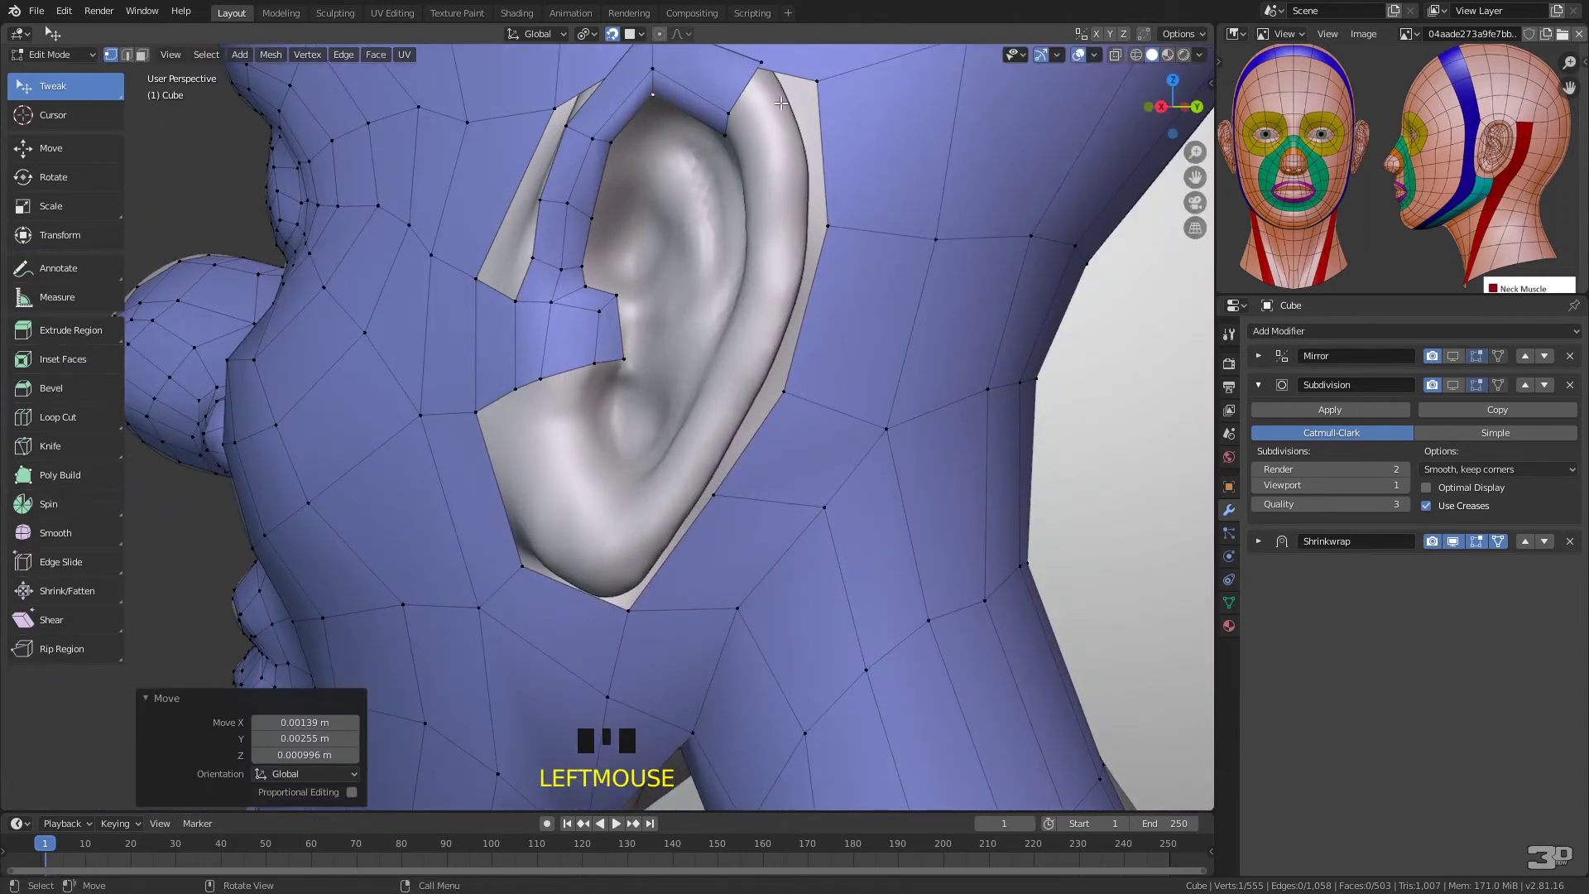
middle_click_drag(732, 127, 815, 121)
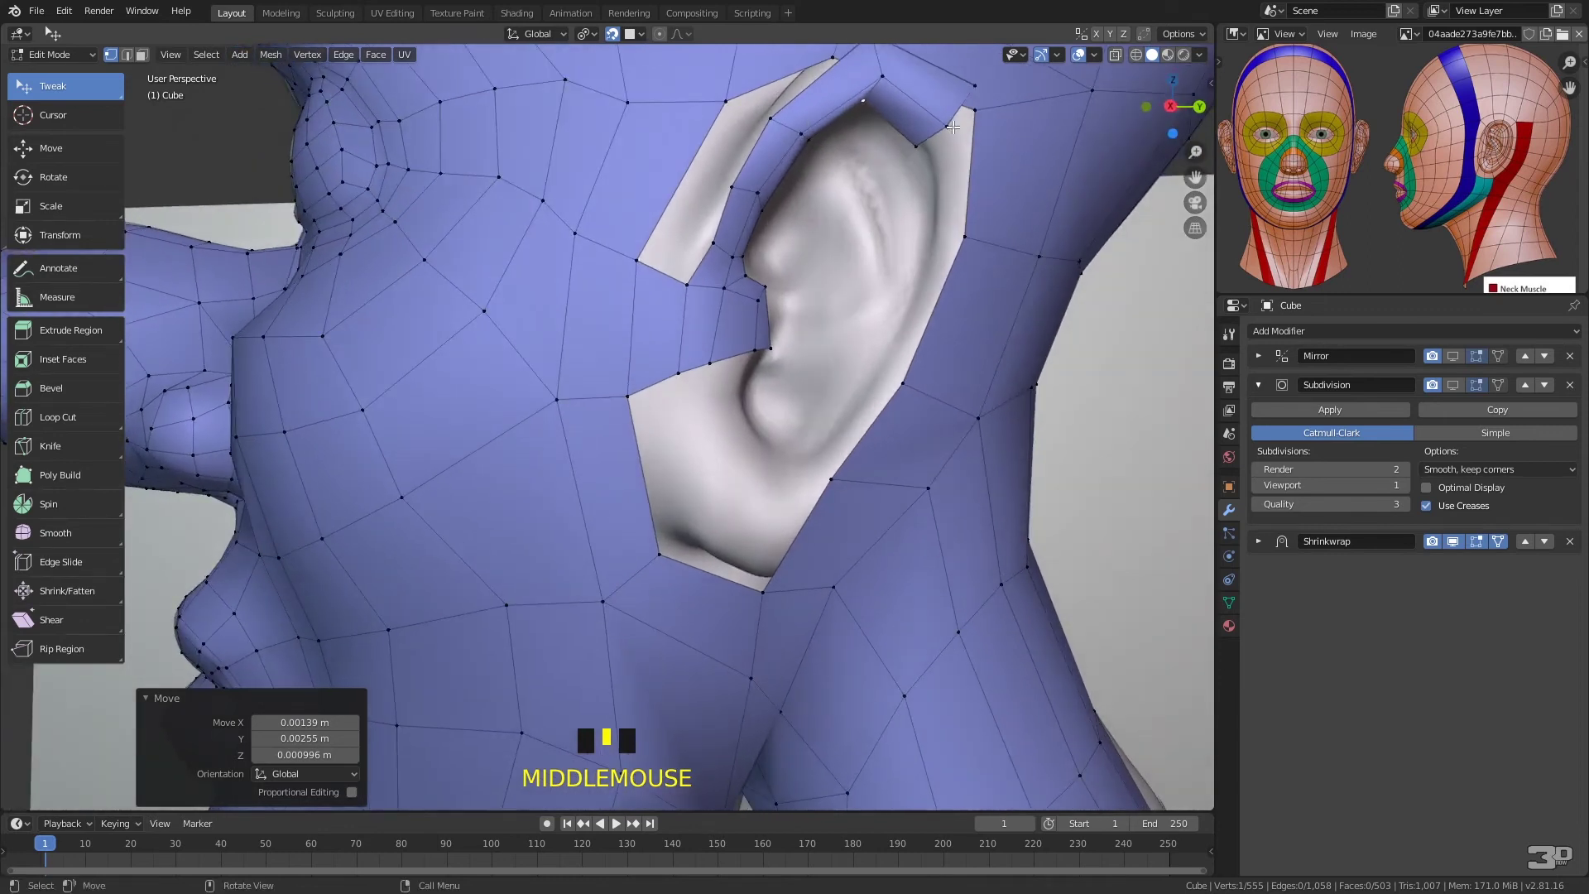
left_click(916, 149)
- Extrude the helix strip's end edge down the back of the ear and align its two vertices with the outer rim
middle_click_drag(949, 147, 880, 217)
left_click(772, 235)
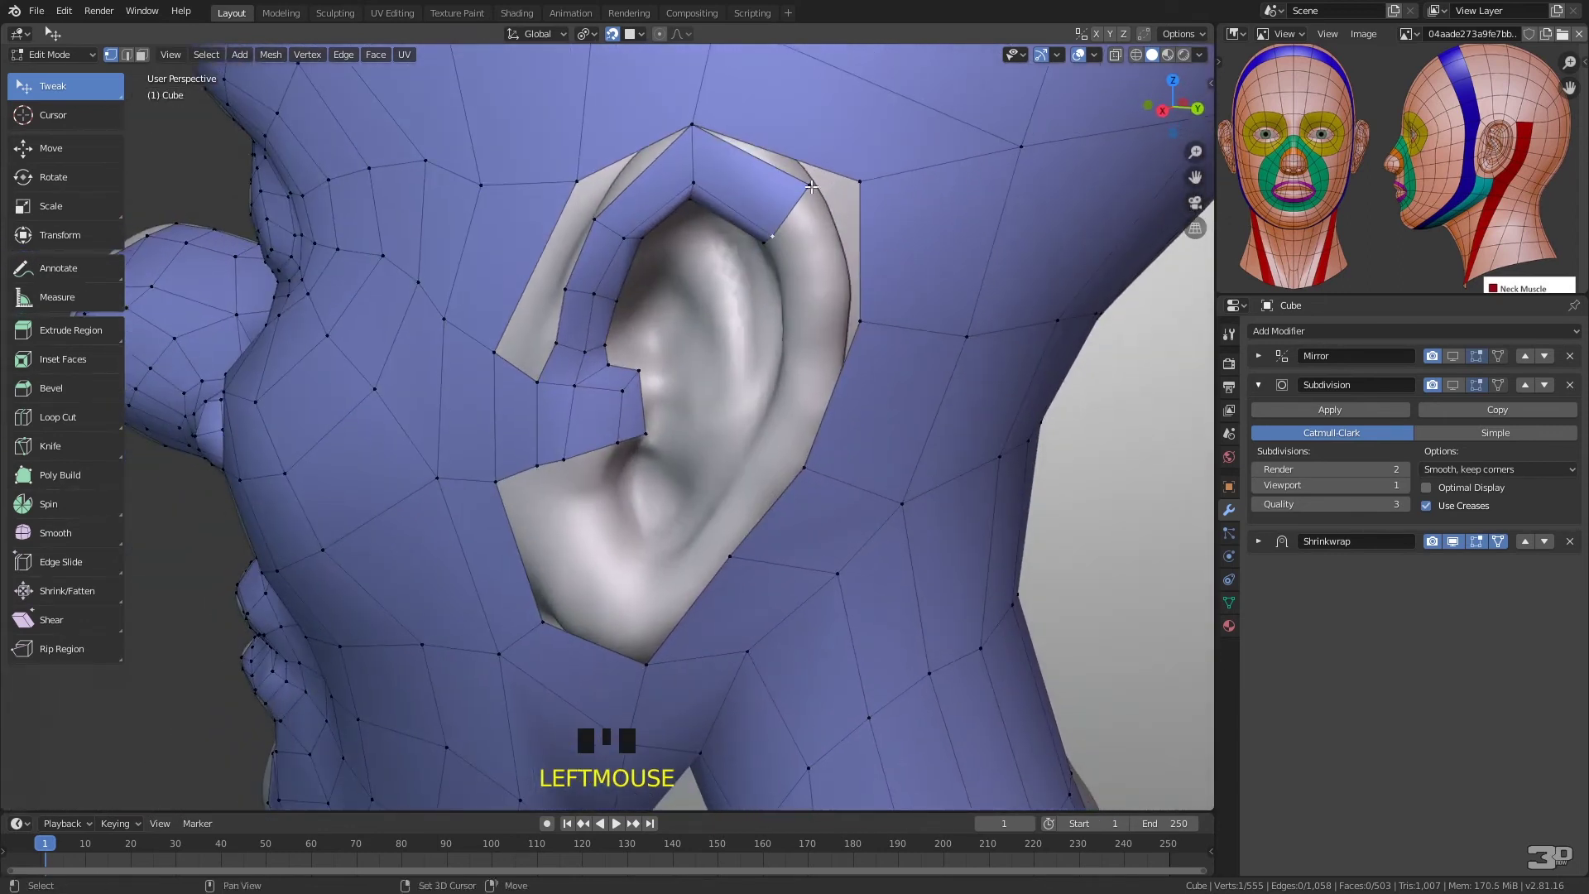
left_click(812, 188, "shift")
key("e")
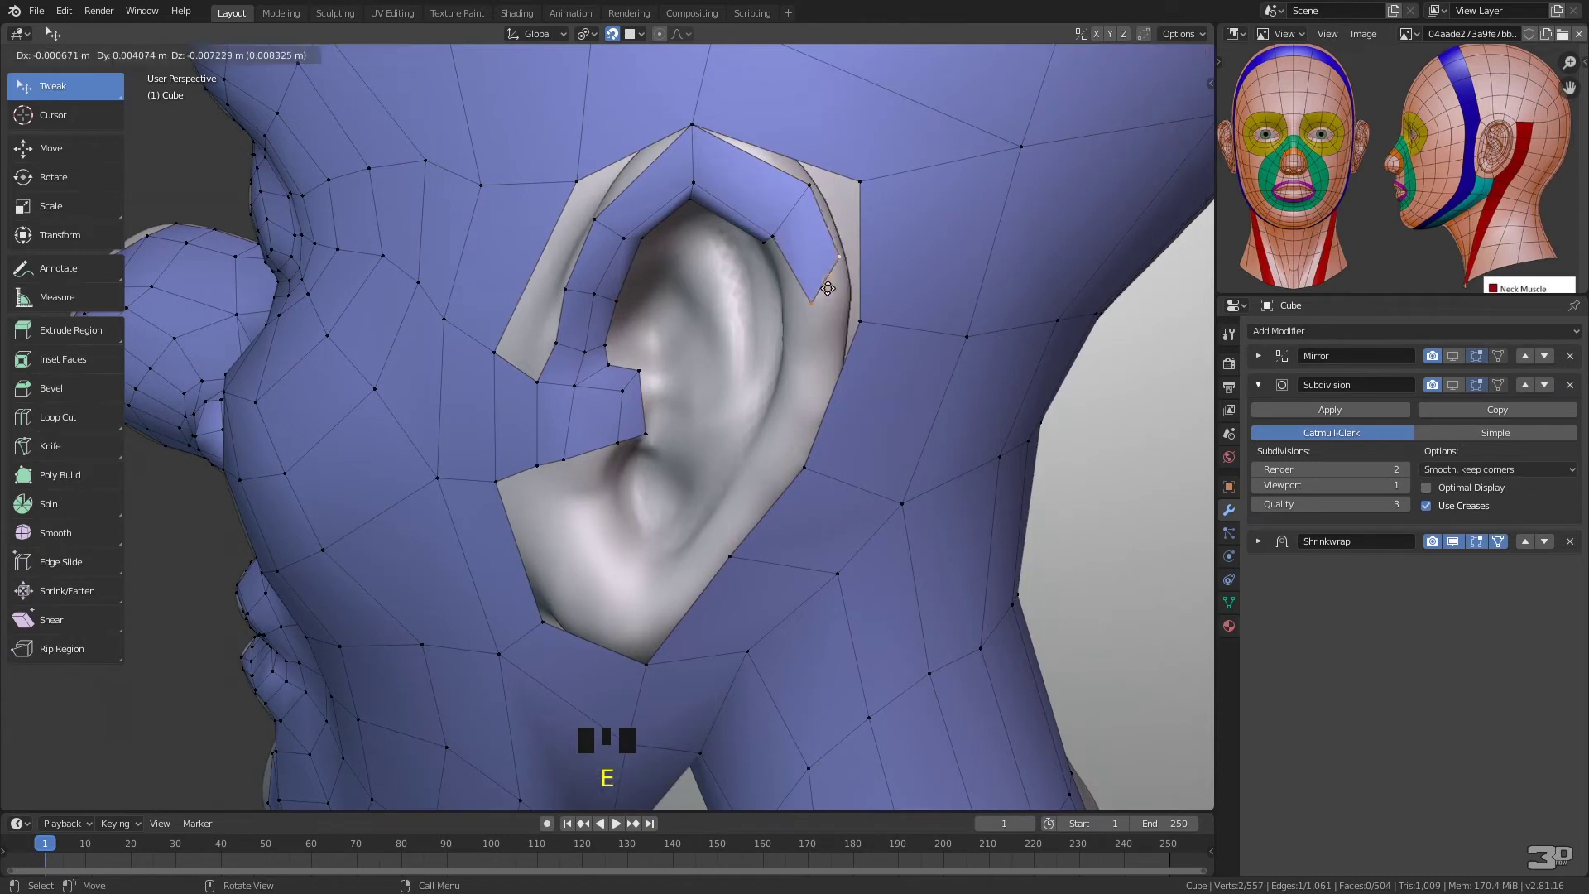
left_click(808, 309)
left_click_drag(828, 291, 843, 326)
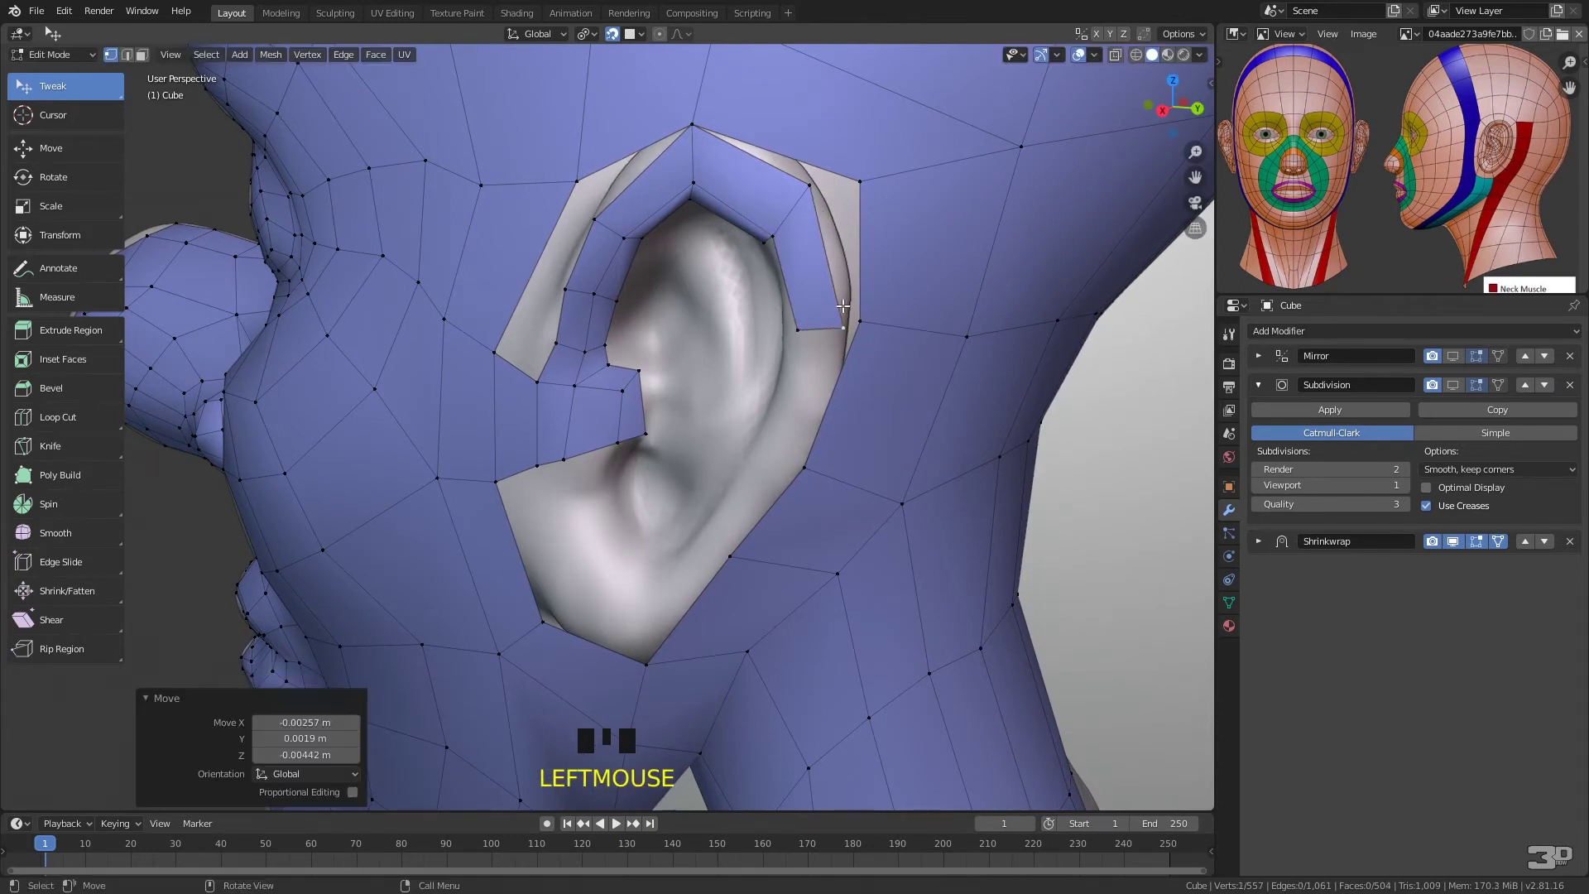
- Try to extend the helix strip's new lower end edge down the rim toward the ear lobe
left_click(800, 329)
left_click(847, 329, "shift")
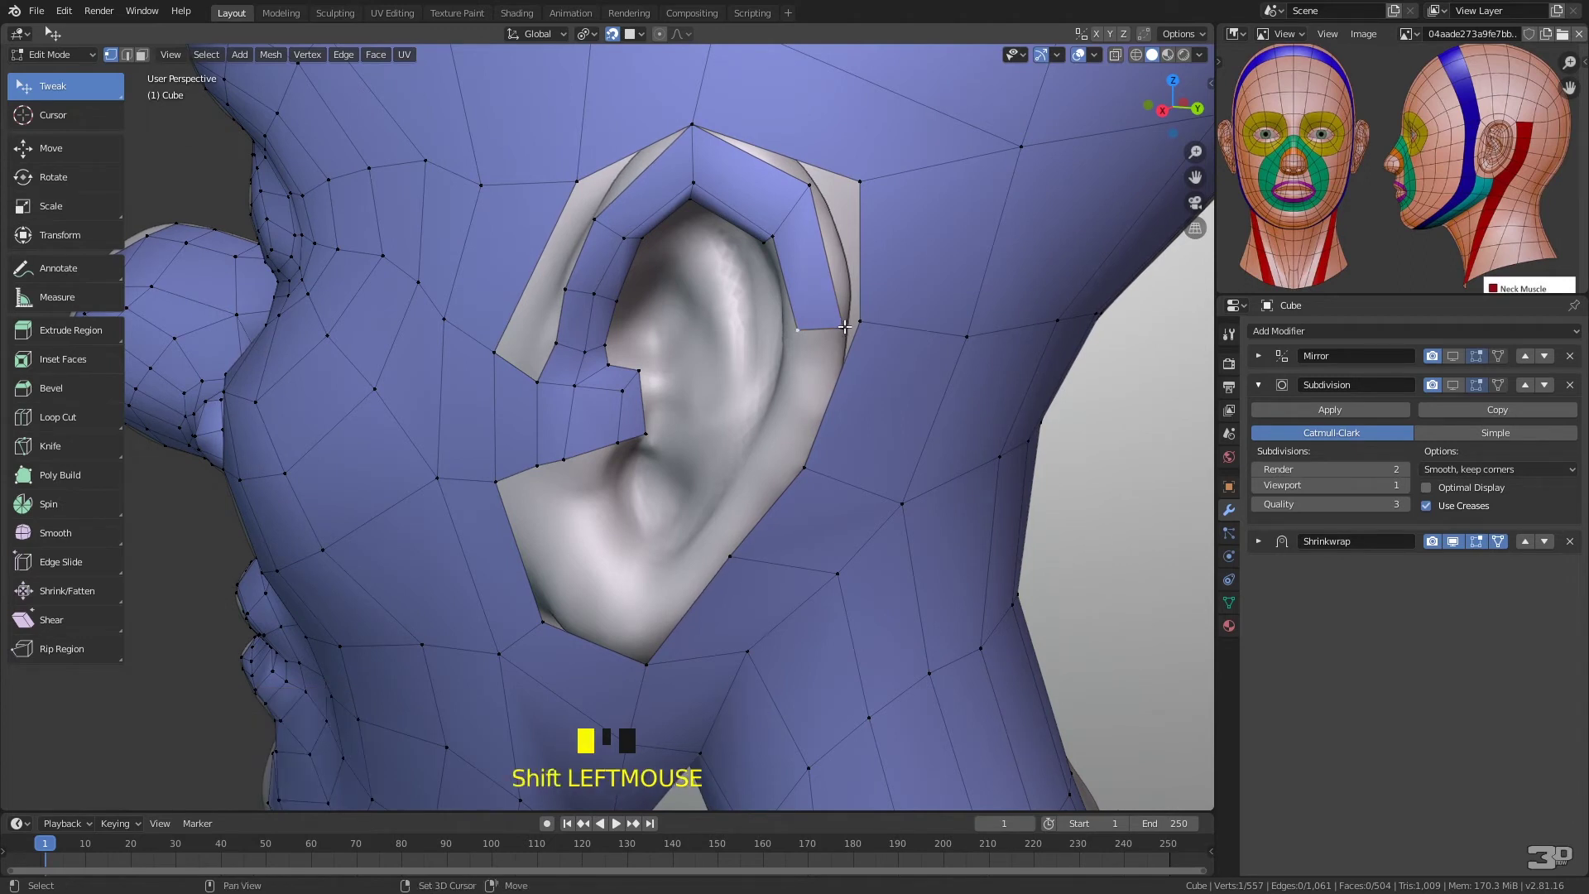
left_click(795, 405, "ctrl")
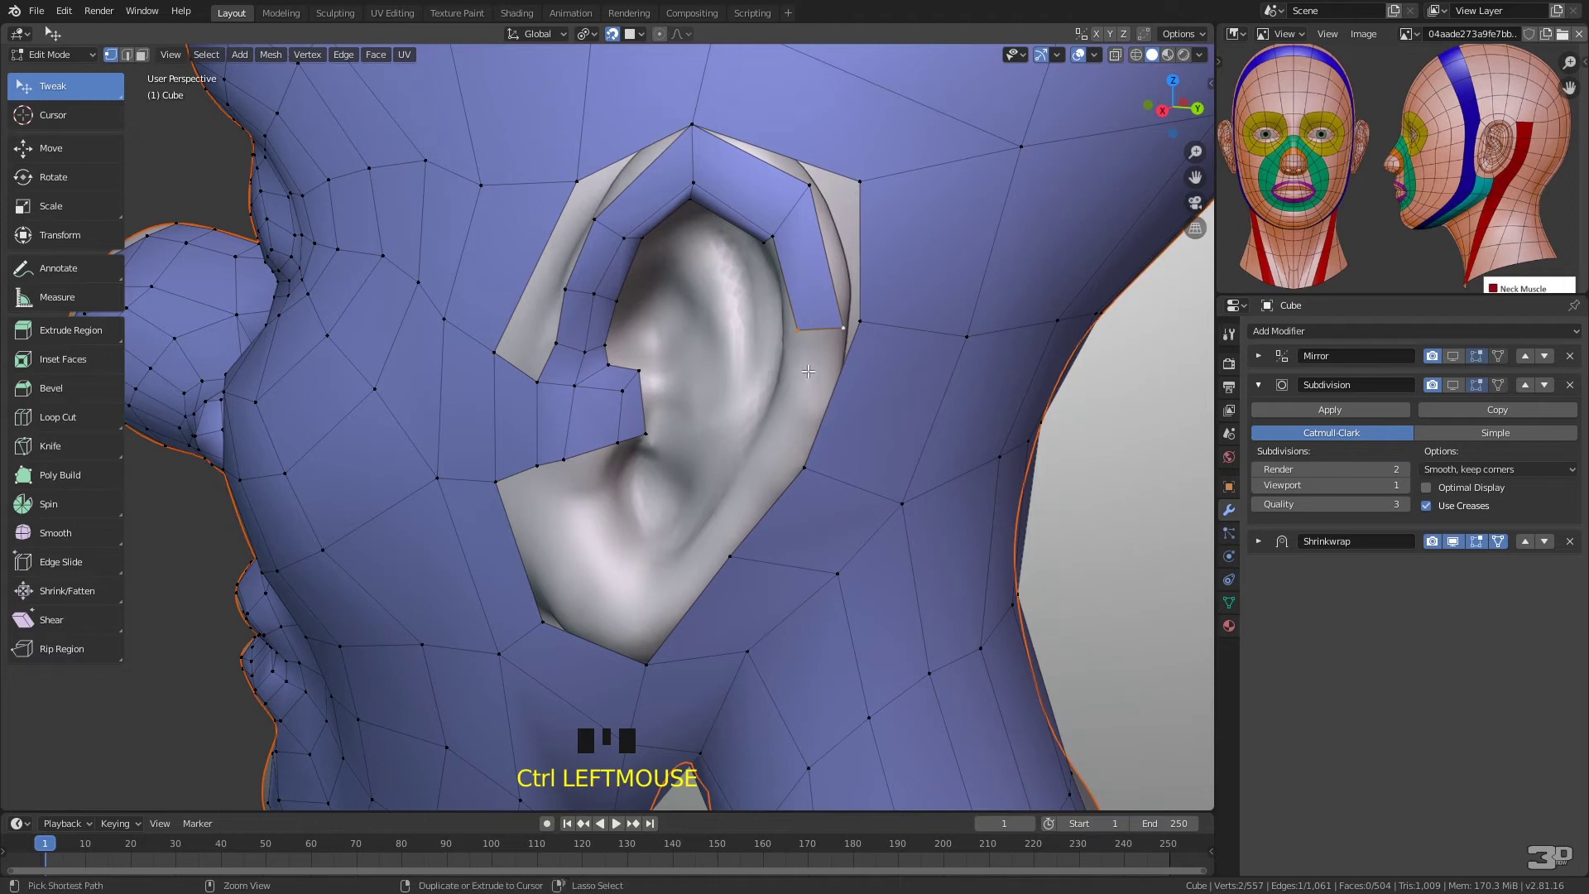
left_click(649, 501, "ctrl")
left_click(652, 483, "ctrl")
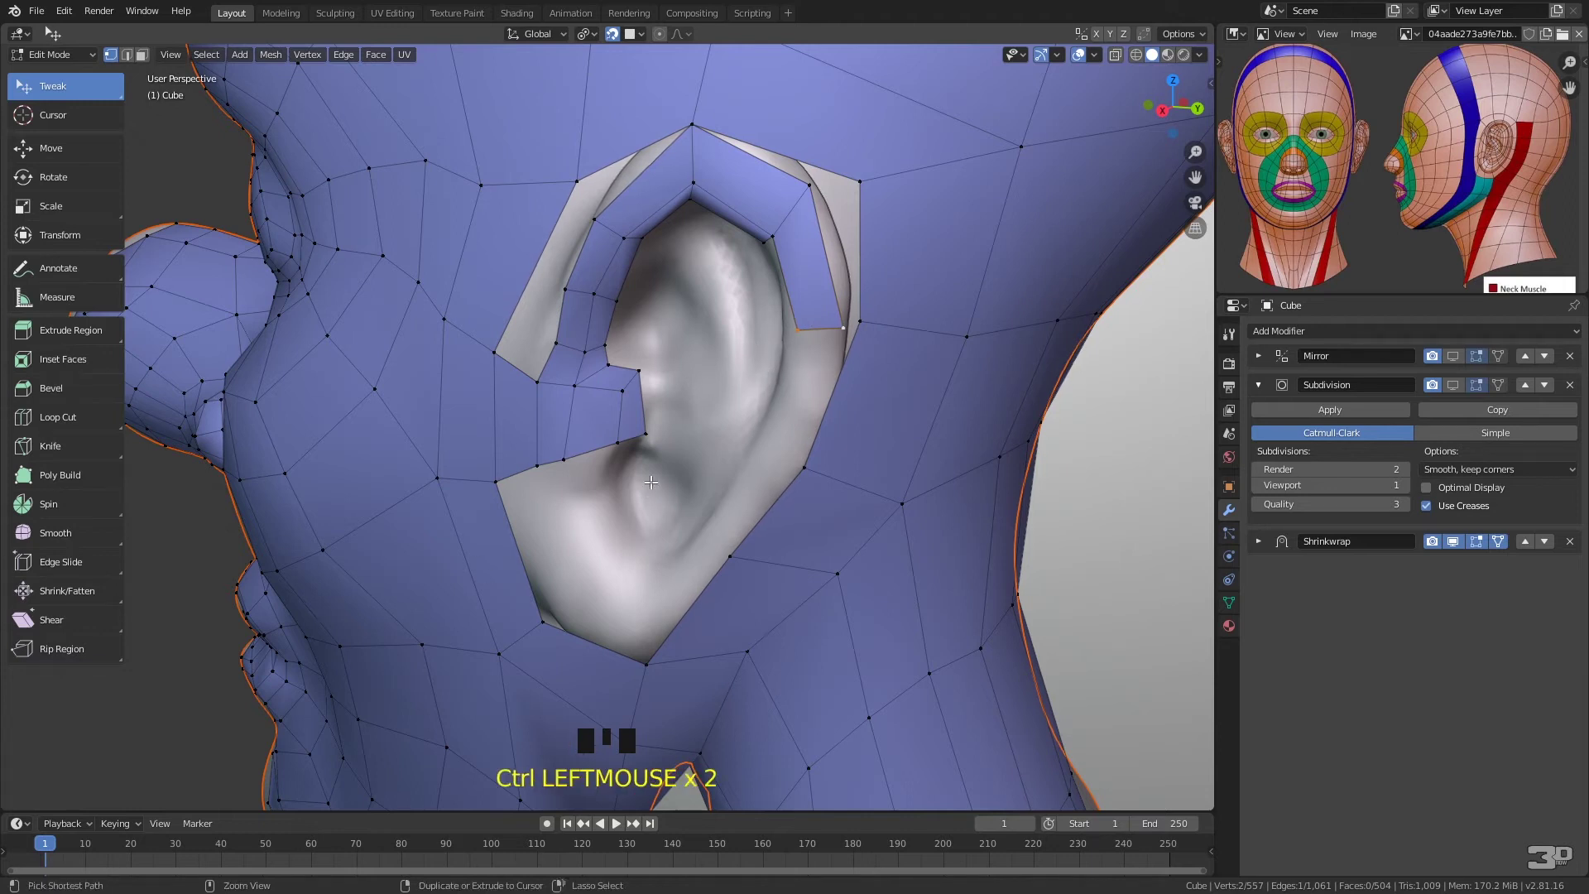
left_click(667, 473, "alt")
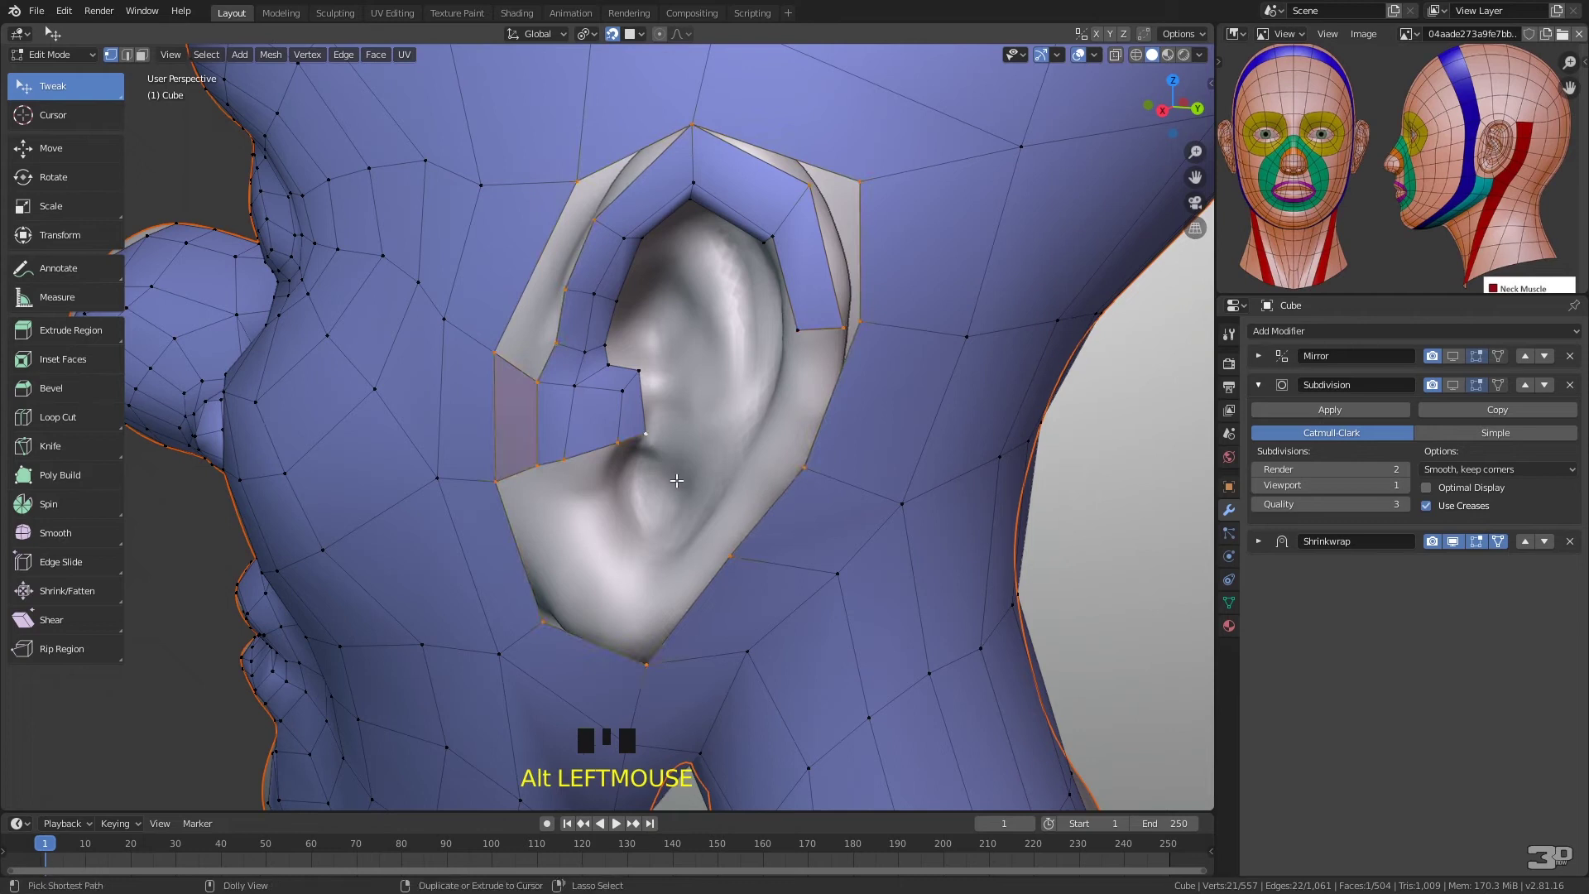
left_click(681, 476, "shift")
left_click(681, 476, "shift")
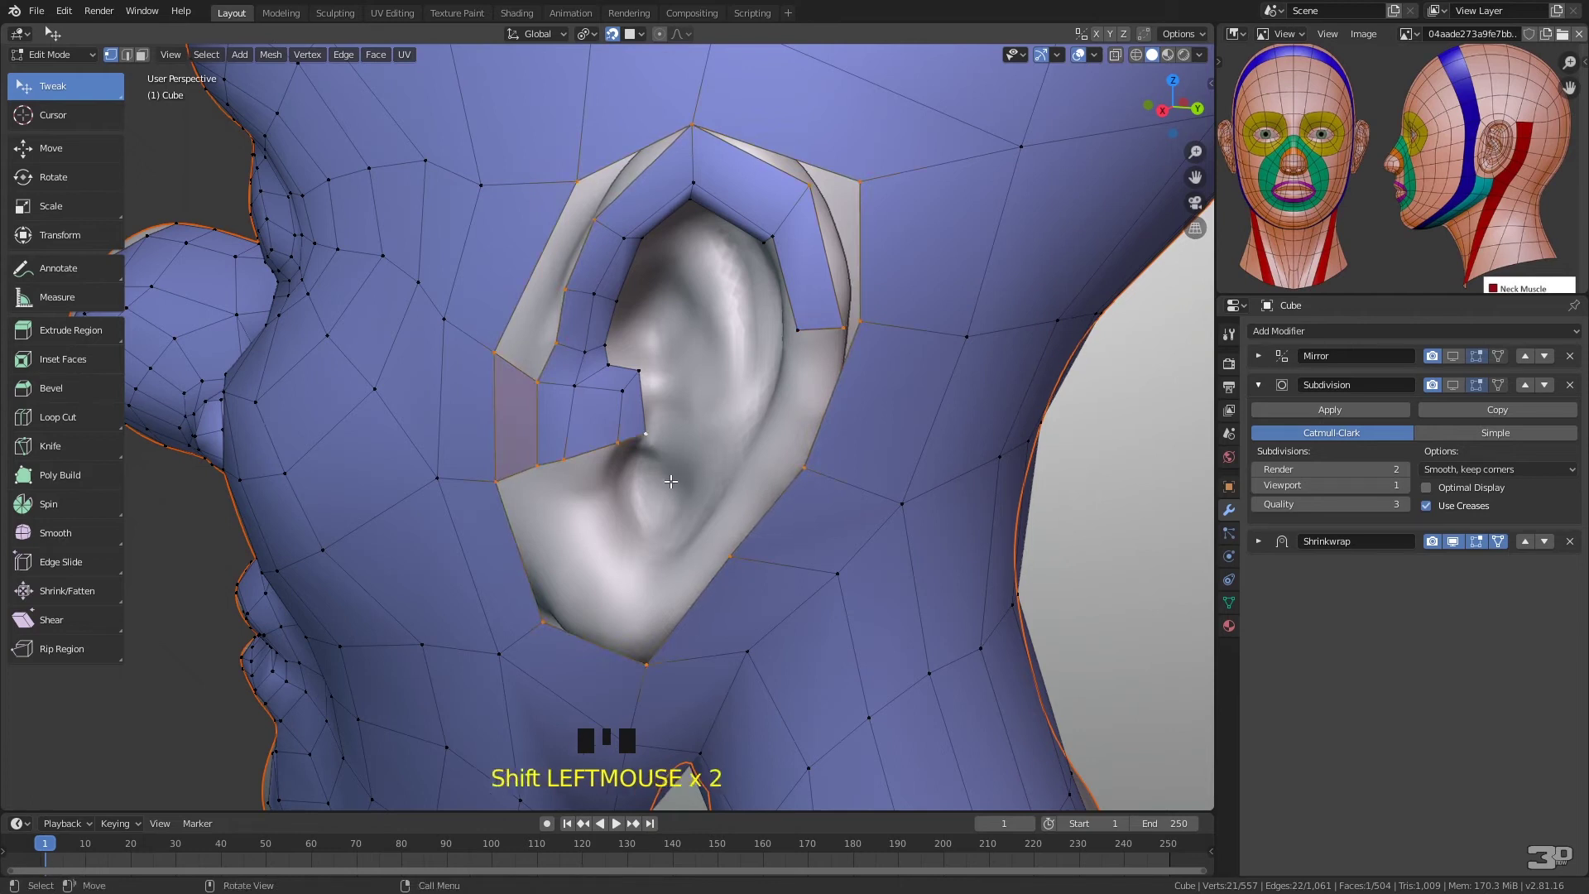
- Switch to Object Mode and make the Cube head mesh the active object
key("Tab")
key("Tab")
key("Tab")
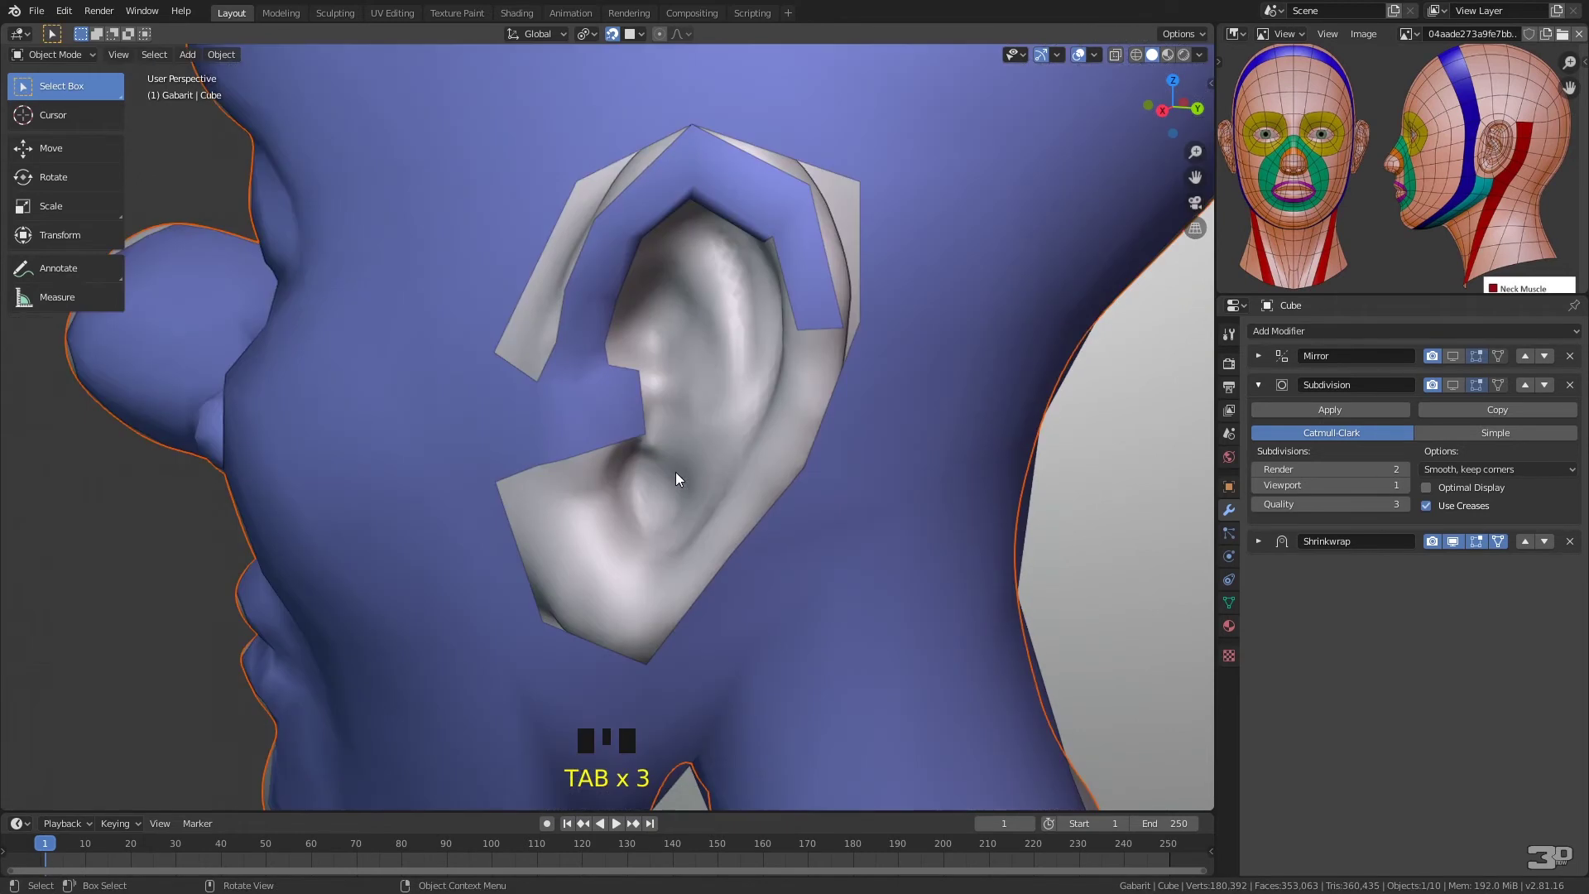
left_click(841, 315)
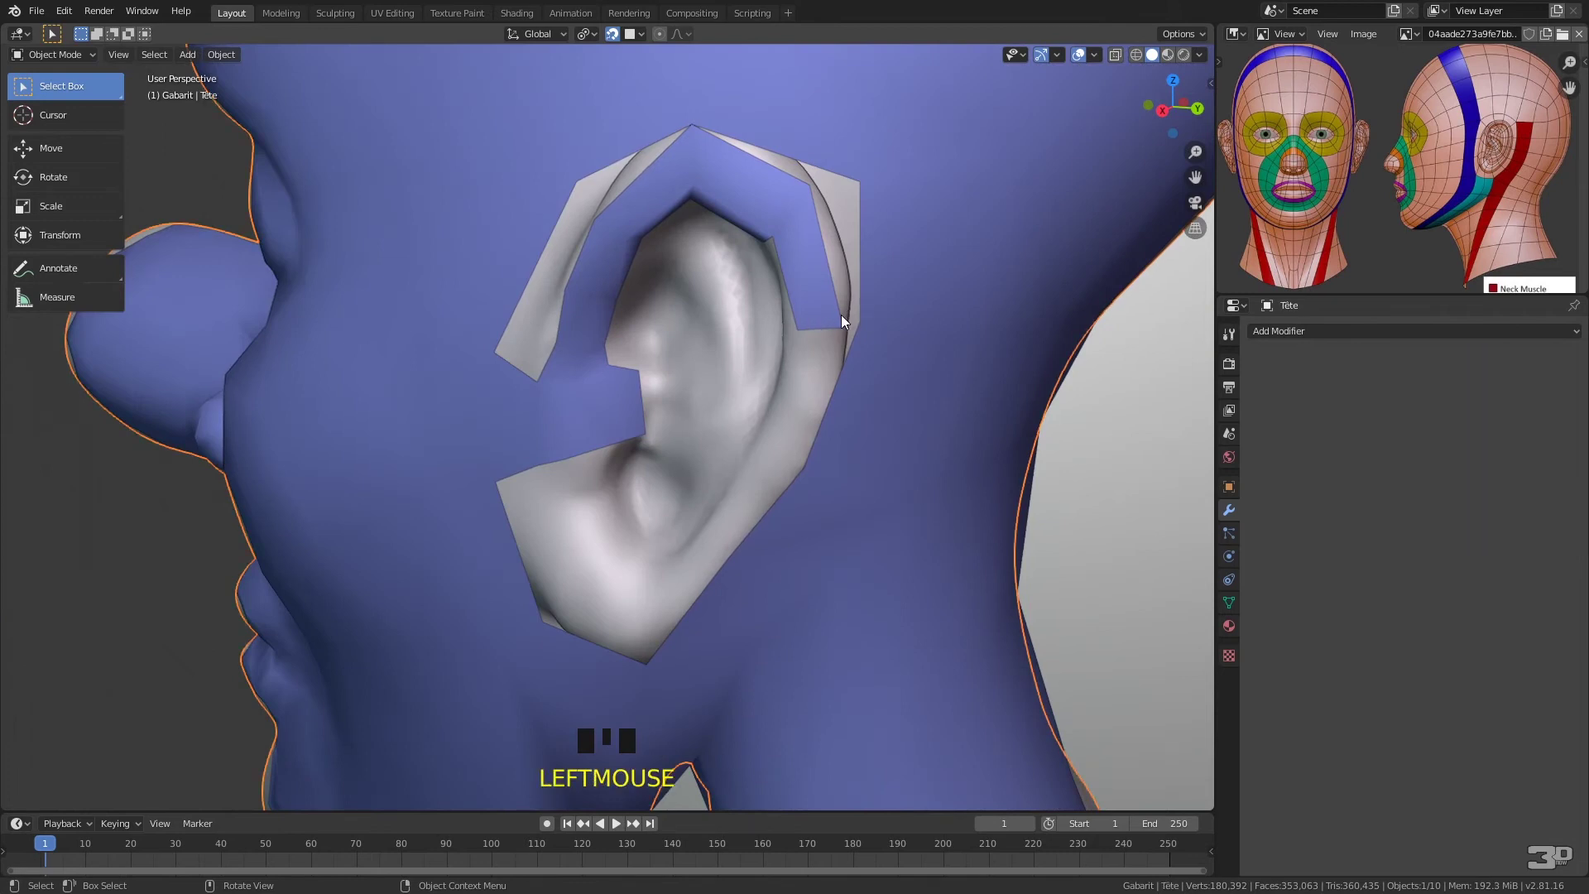
key("Tab")
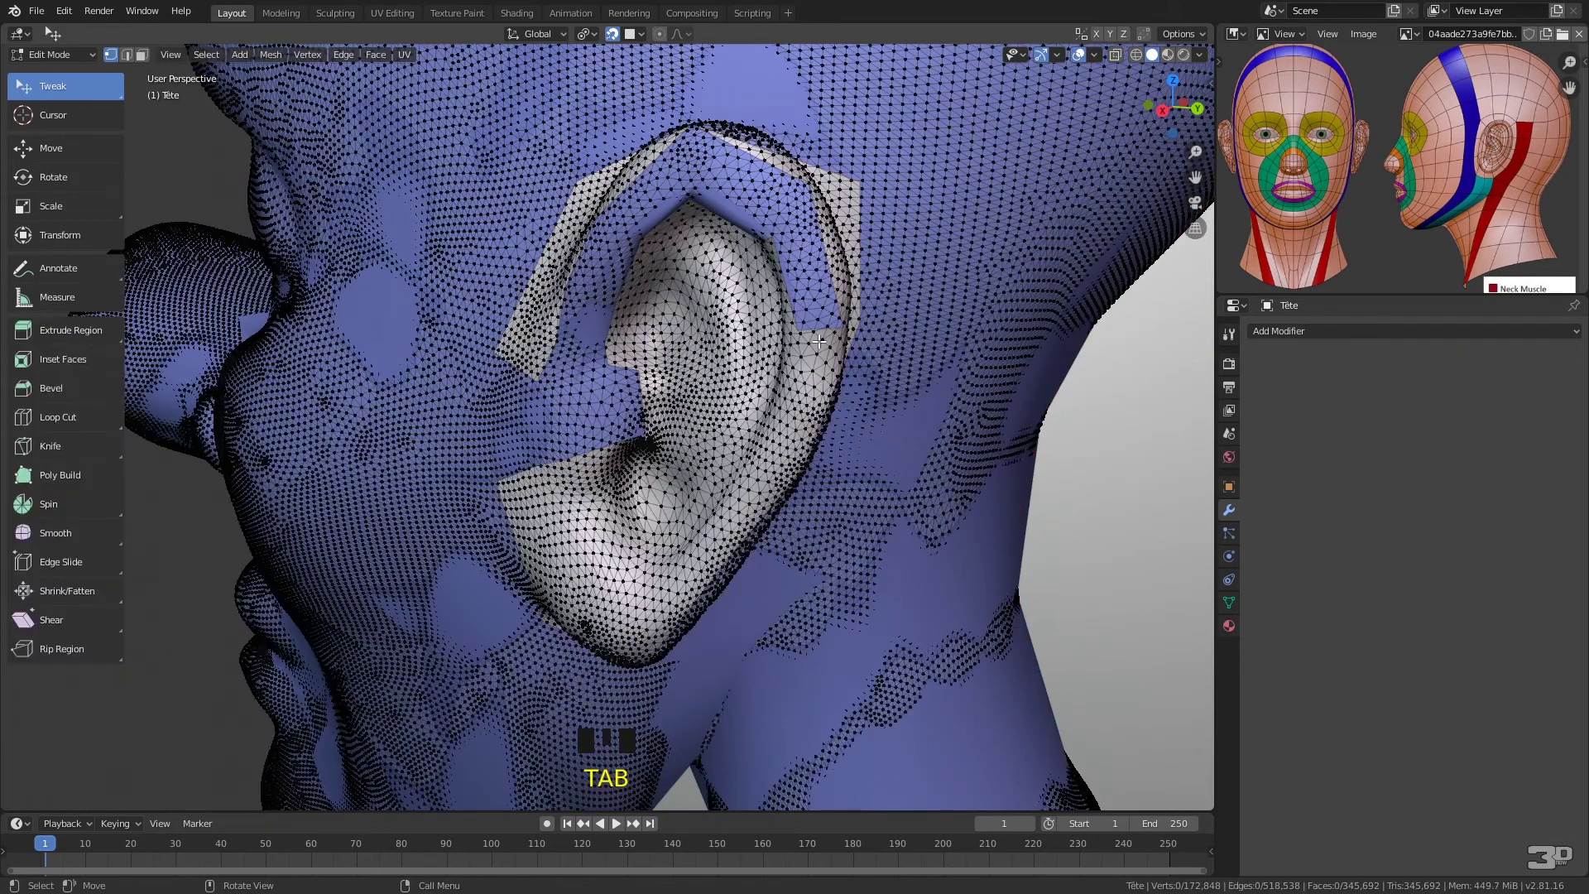
middle_click_drag(819, 338, 823, 349)
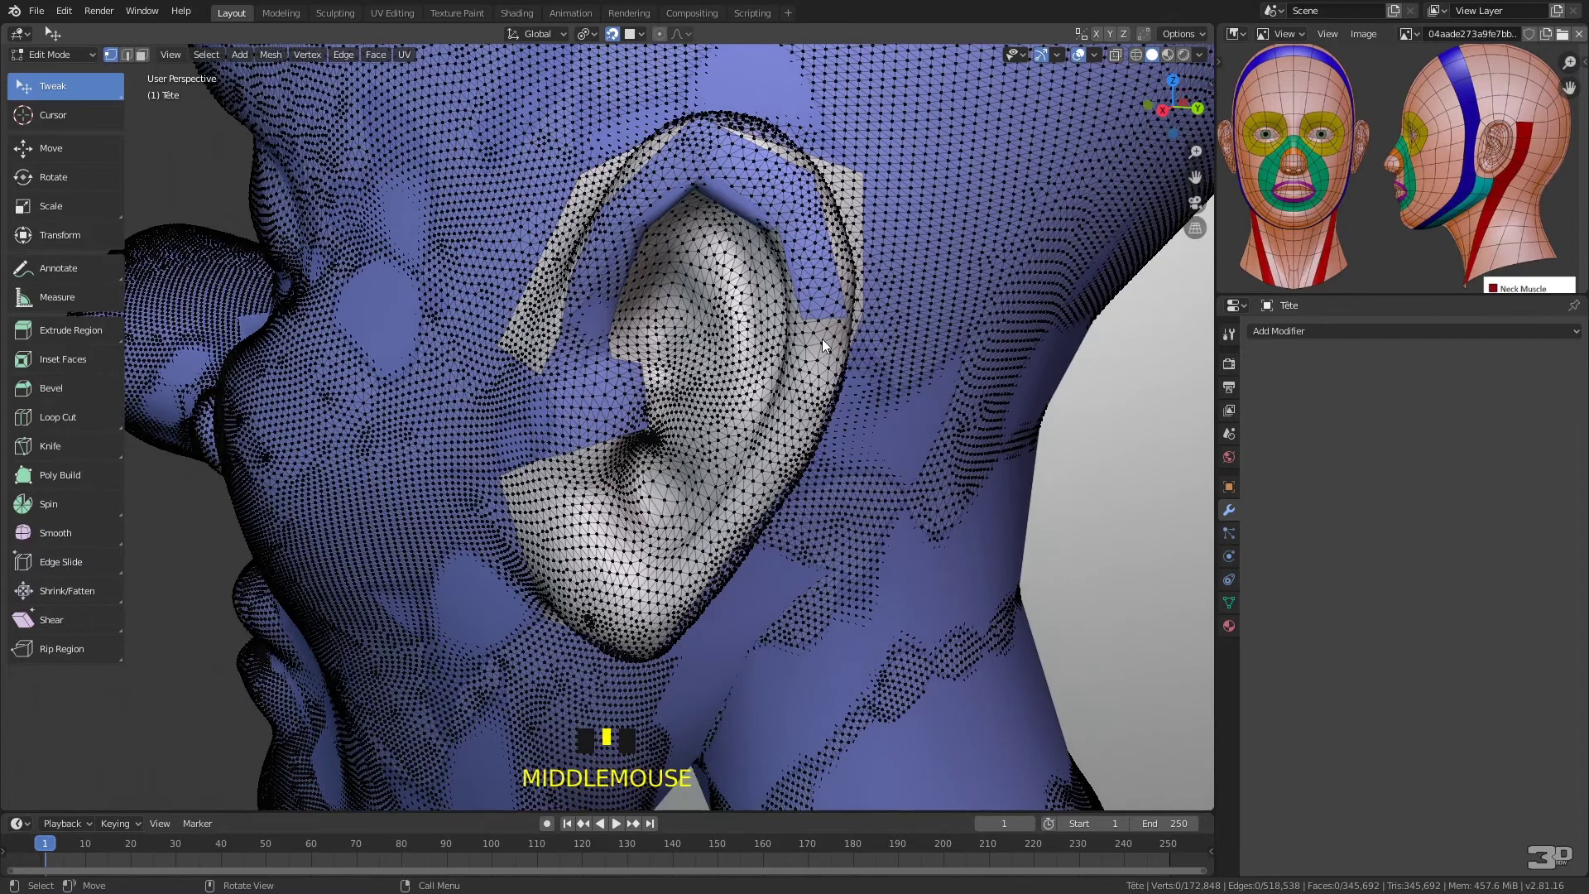
key("Tab")
left_click(827, 301)
left_click(823, 304)
left_click(823, 305)
left_click(823, 304)
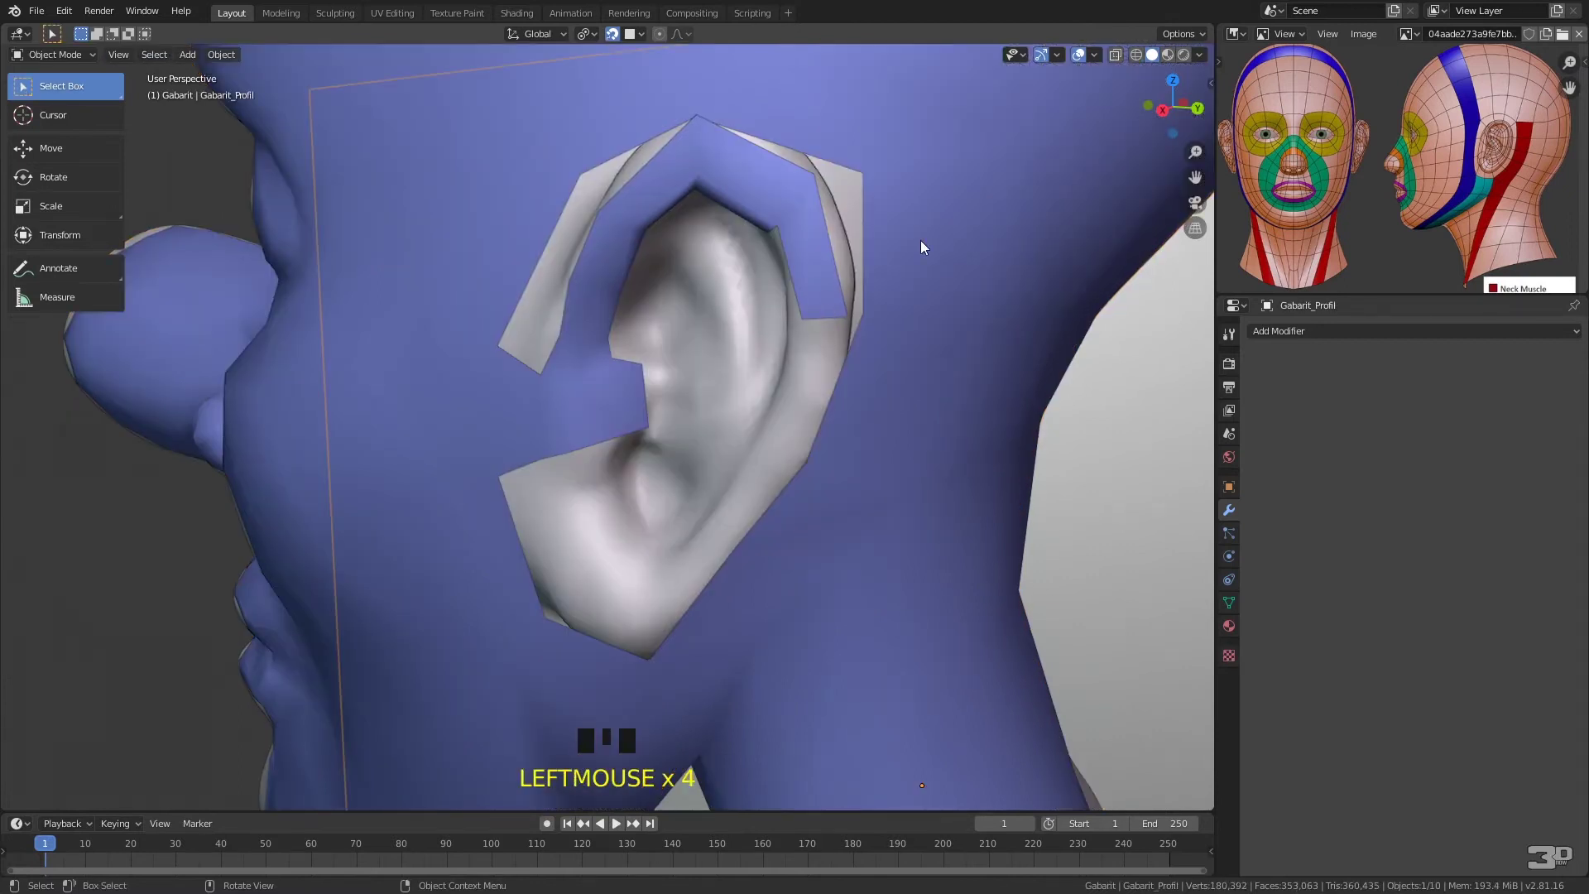
left_click(233, 228)
left_click(232, 248)
left_click(212, 260)
left_click(214, 260)
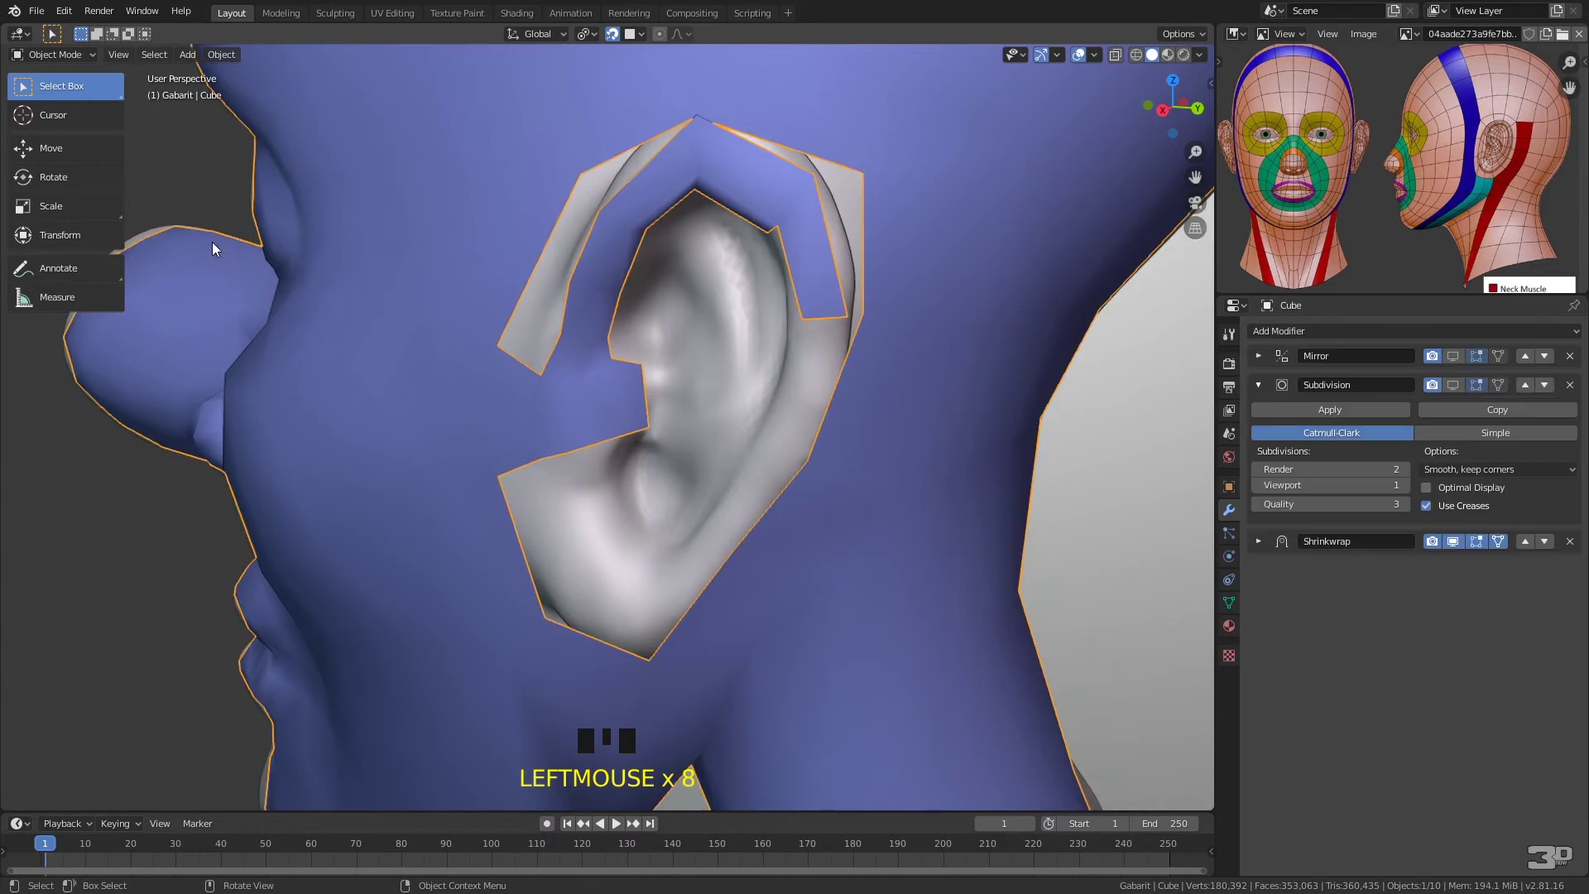
- In Edit Mode, extrude the helix strip's lower end edge three times down the back of the ear and adjust its end vertex
key("Tab")
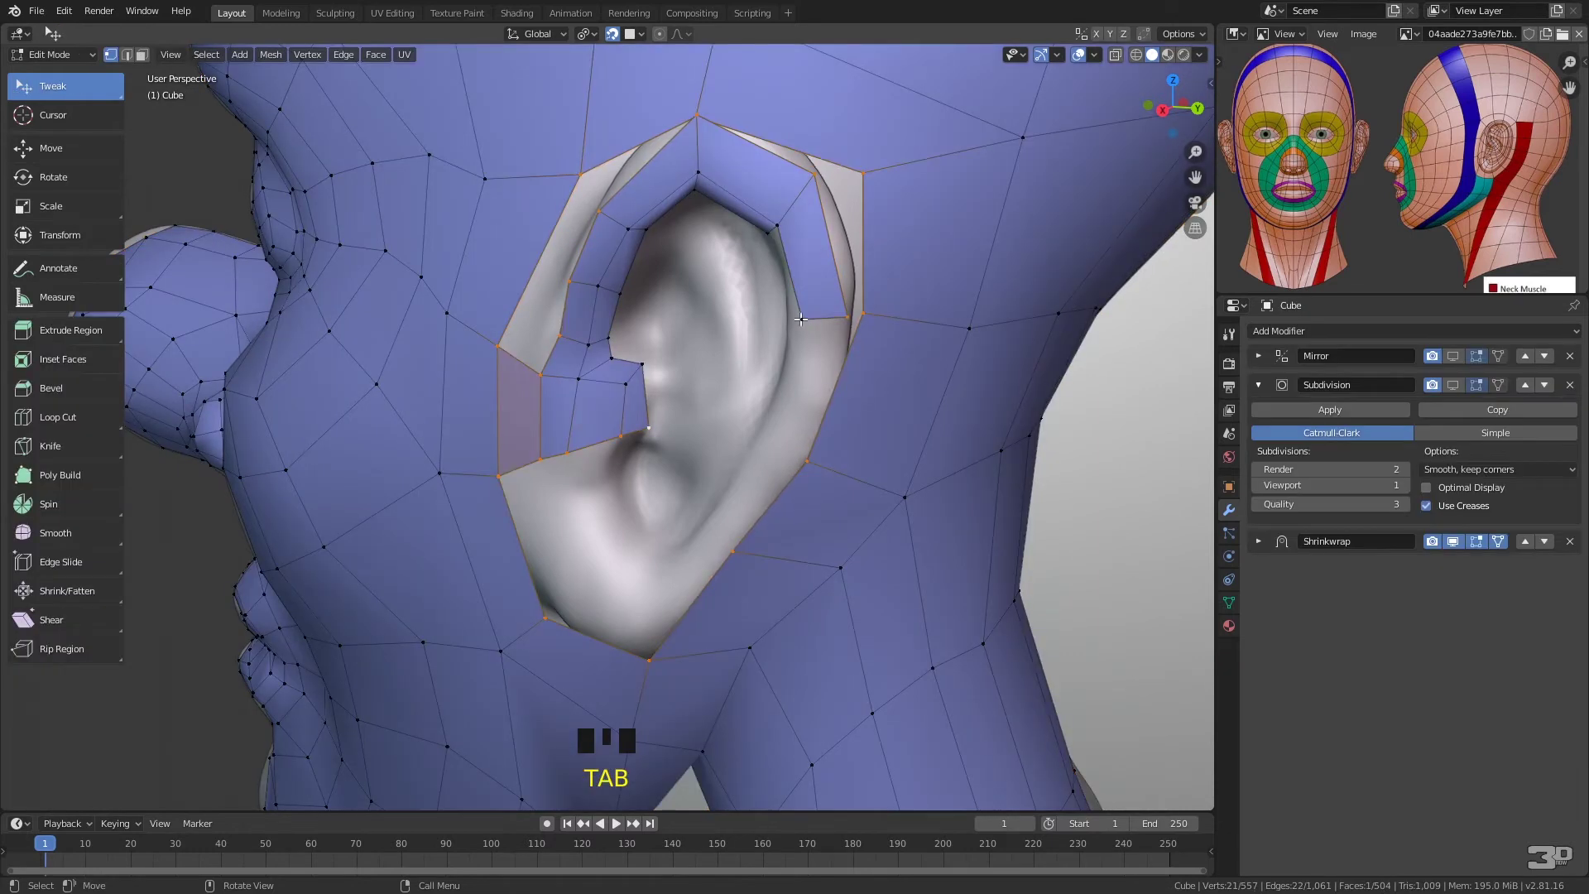
middle_click_drag(885, 342, 637, 278)
left_click(572, 263)
left_click(615, 259, "shift")
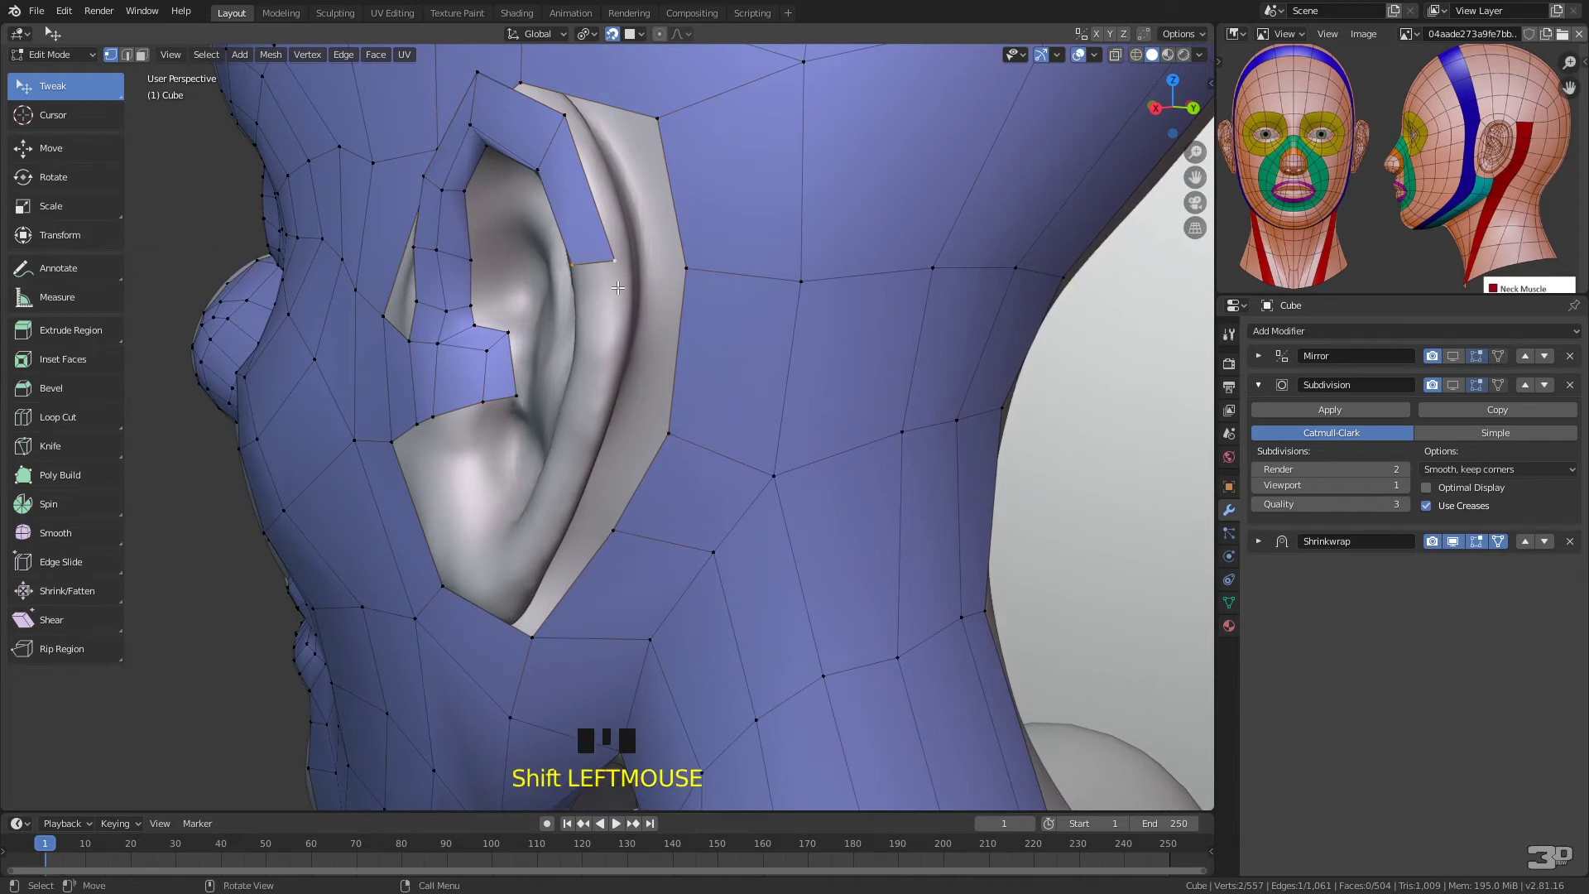
key("e")
left_click(598, 335)
key("e")
left_click(574, 429)
key("e")
left_click(552, 518)
left_click_drag(551, 525, 549, 563)
- Reposition the vertices along the back and top of the helix strip to follow the sculpted ear rim
middle_click_drag(606, 404, 687, 353)
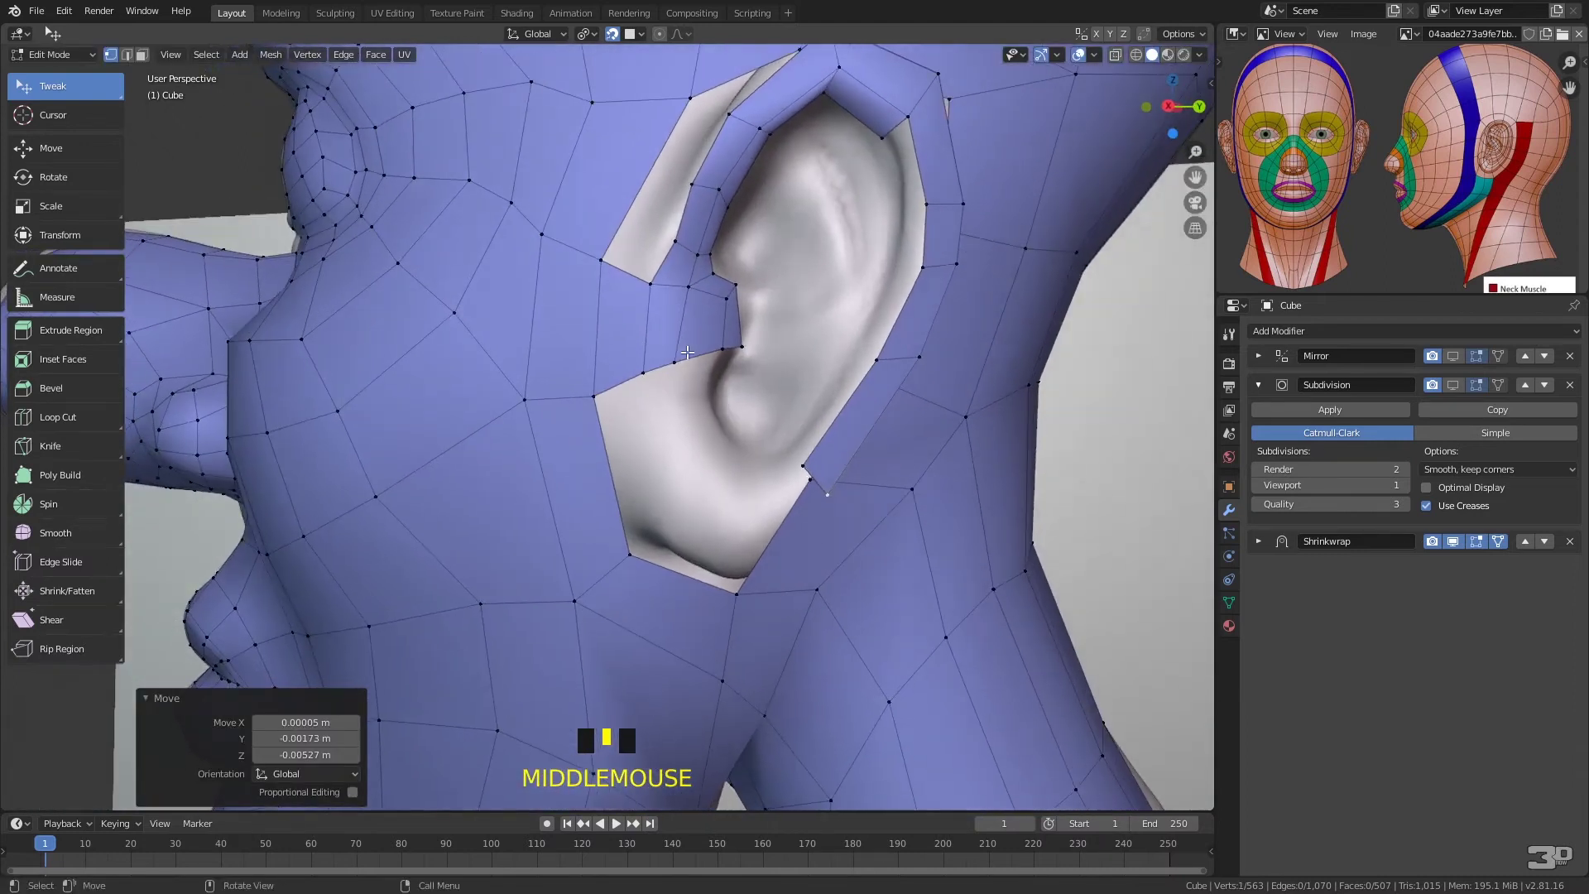
left_click_drag(924, 266, 909, 282)
left_click_drag(876, 363, 908, 380)
middle_click_drag(909, 369, 827, 377)
left_click_drag(649, 432, 535, 436)
left_click_drag(552, 312, 555, 342)
left_click_drag(543, 245, 557, 243)
left_click_drag(495, 100, 517, 112)
middle_click_drag(518, 108, 525, 152)
left_click_drag(498, 325, 477, 335)
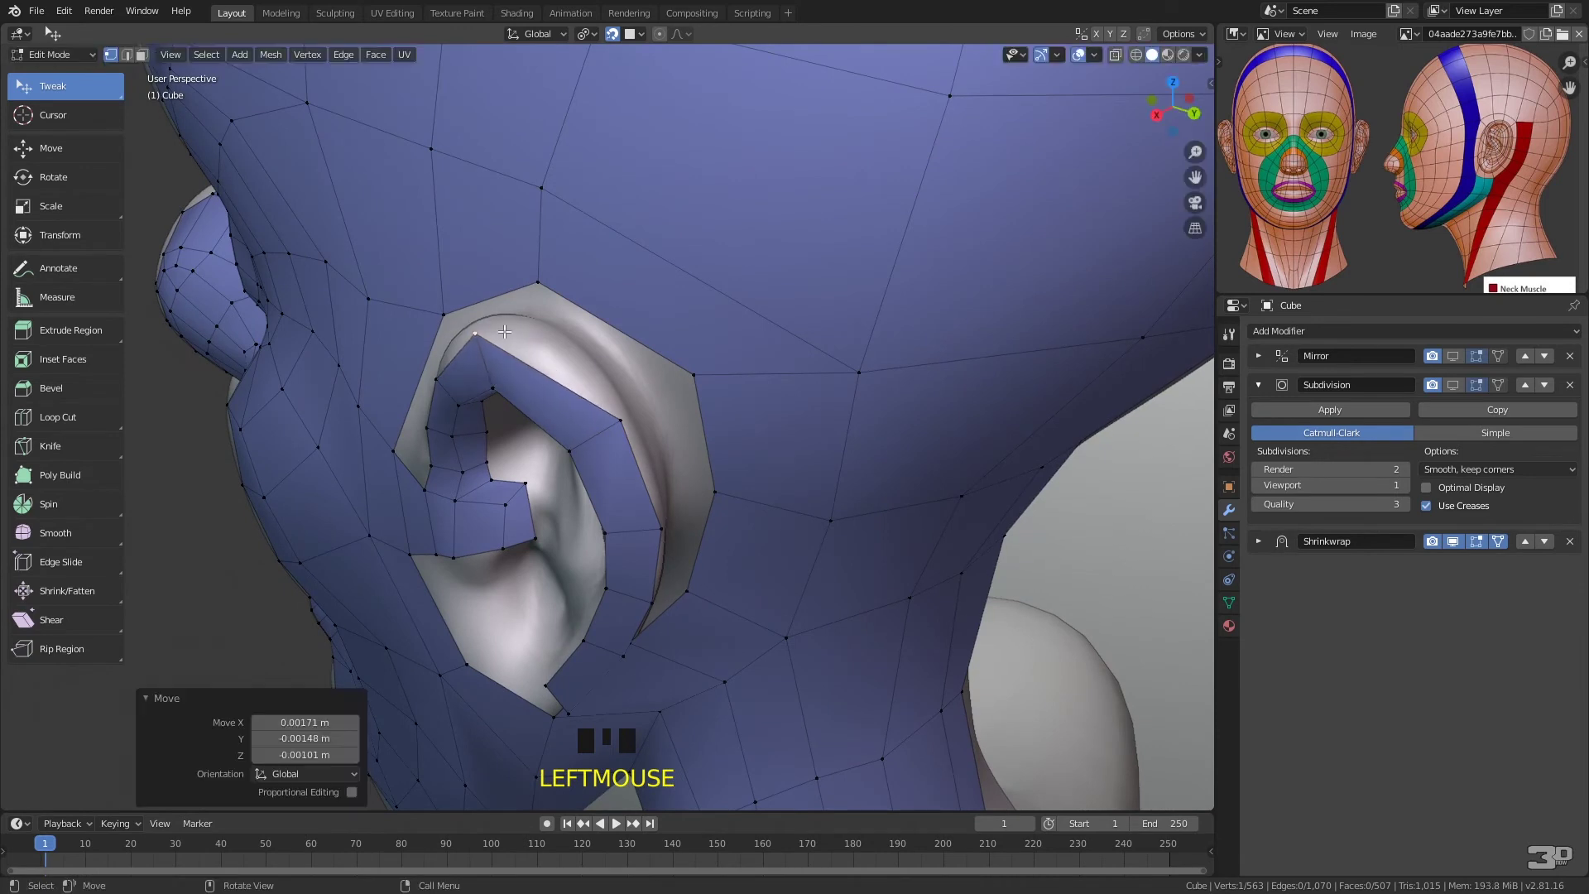
- Insert a loop cut across the helix strip just behind the ear's top and pull its outer vertex onto the rim
key("ctrl+r")
left_click(546, 392)
left_click(564, 376)
left_click_drag(558, 380, 561, 346)
- Fine-tune the vertices around the new loop at the top and back of the helix strip
middle_click_drag(566, 391, 587, 361)
left_click_drag(714, 164, 757, 218)
left_click_drag(789, 157, 803, 196)
middle_click_drag(727, 91, 720, 326)
left_click_drag(723, 354, 734, 369)
left_click_drag(733, 366, 736, 376)
middle_click_drag(736, 375, 755, 282)
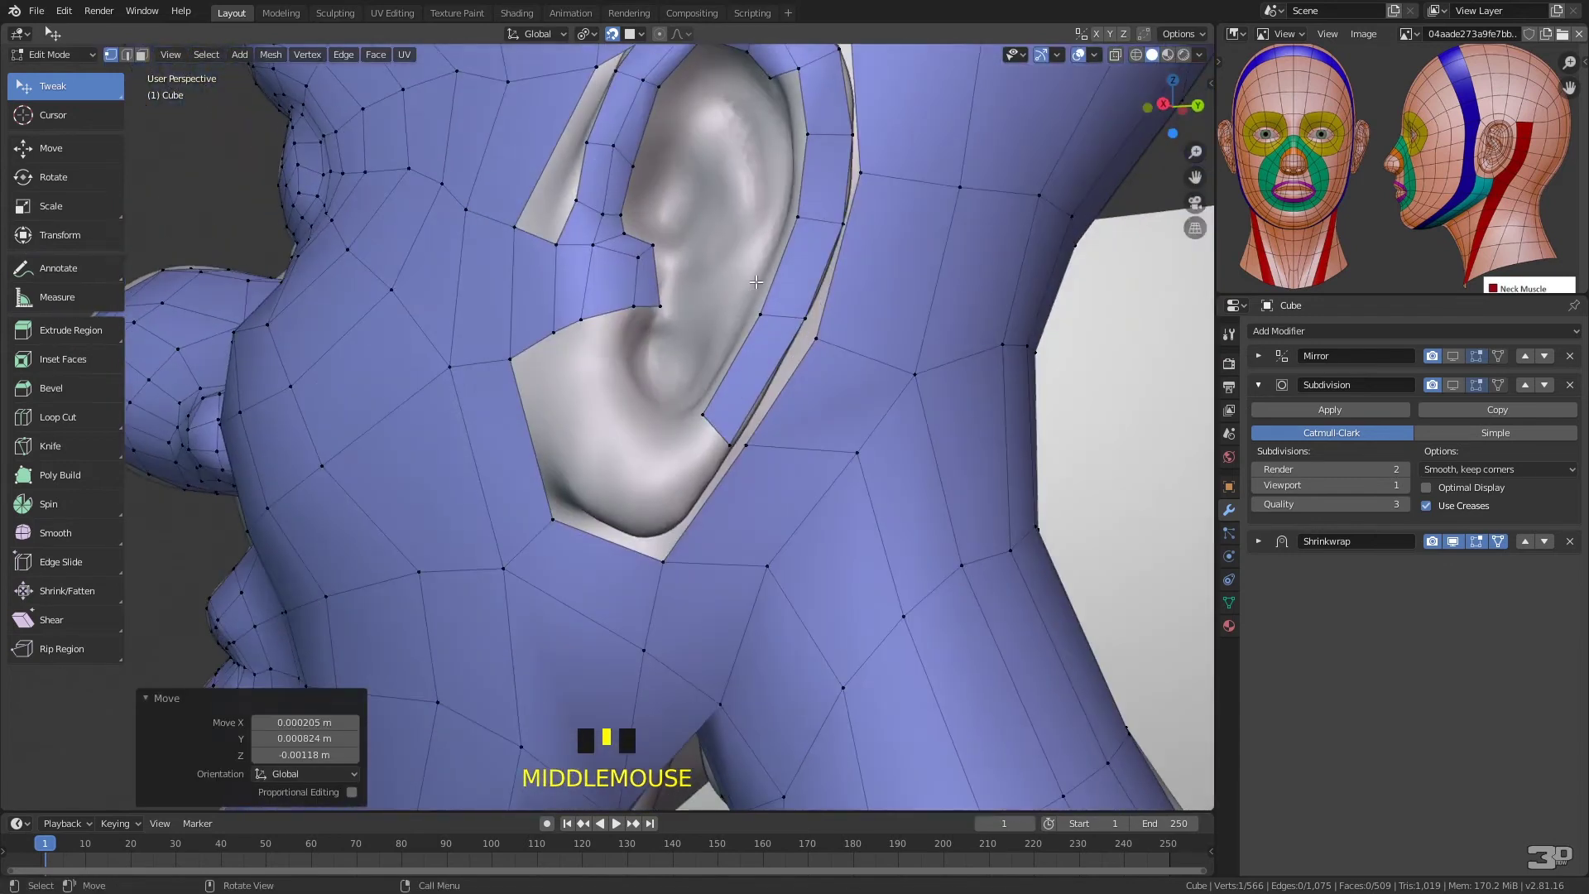
- Fill a second, inner row of quads along the back of the helix, from the upper bend to the strip's lower end
left_click(801, 77)
middle_click_drag(776, 166, 797, 214)
middle_click_drag(958, 288, 991, 286)
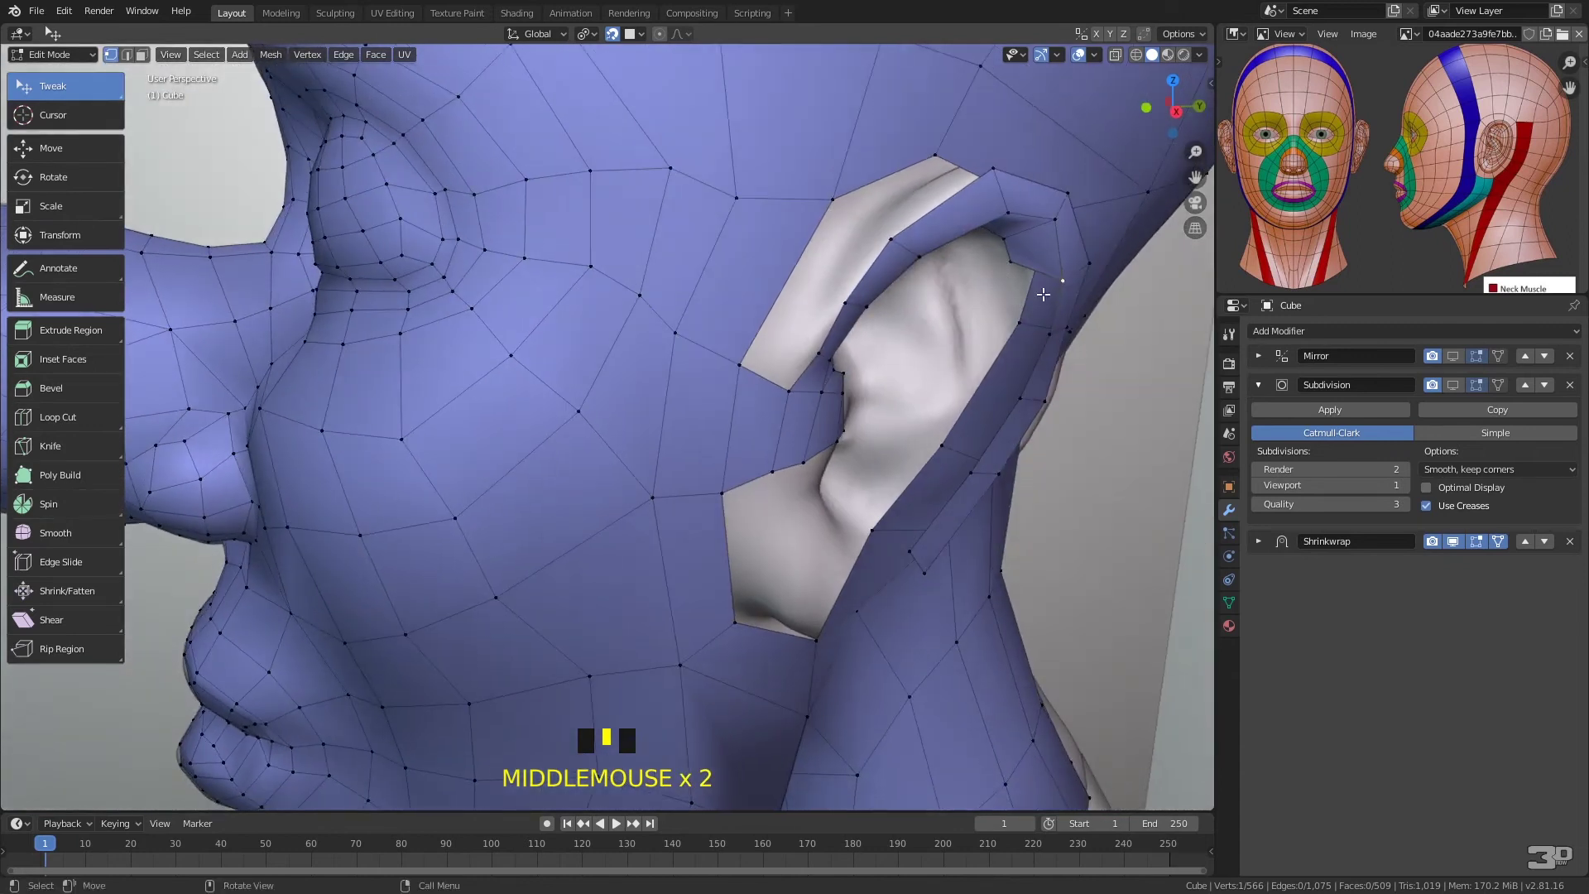
left_click(1022, 318)
left_click(1048, 331)
key("f")
left_click(998, 384)
left_click(1020, 397)
key("f")
left_click(950, 454)
left_click(970, 474)
key("f")
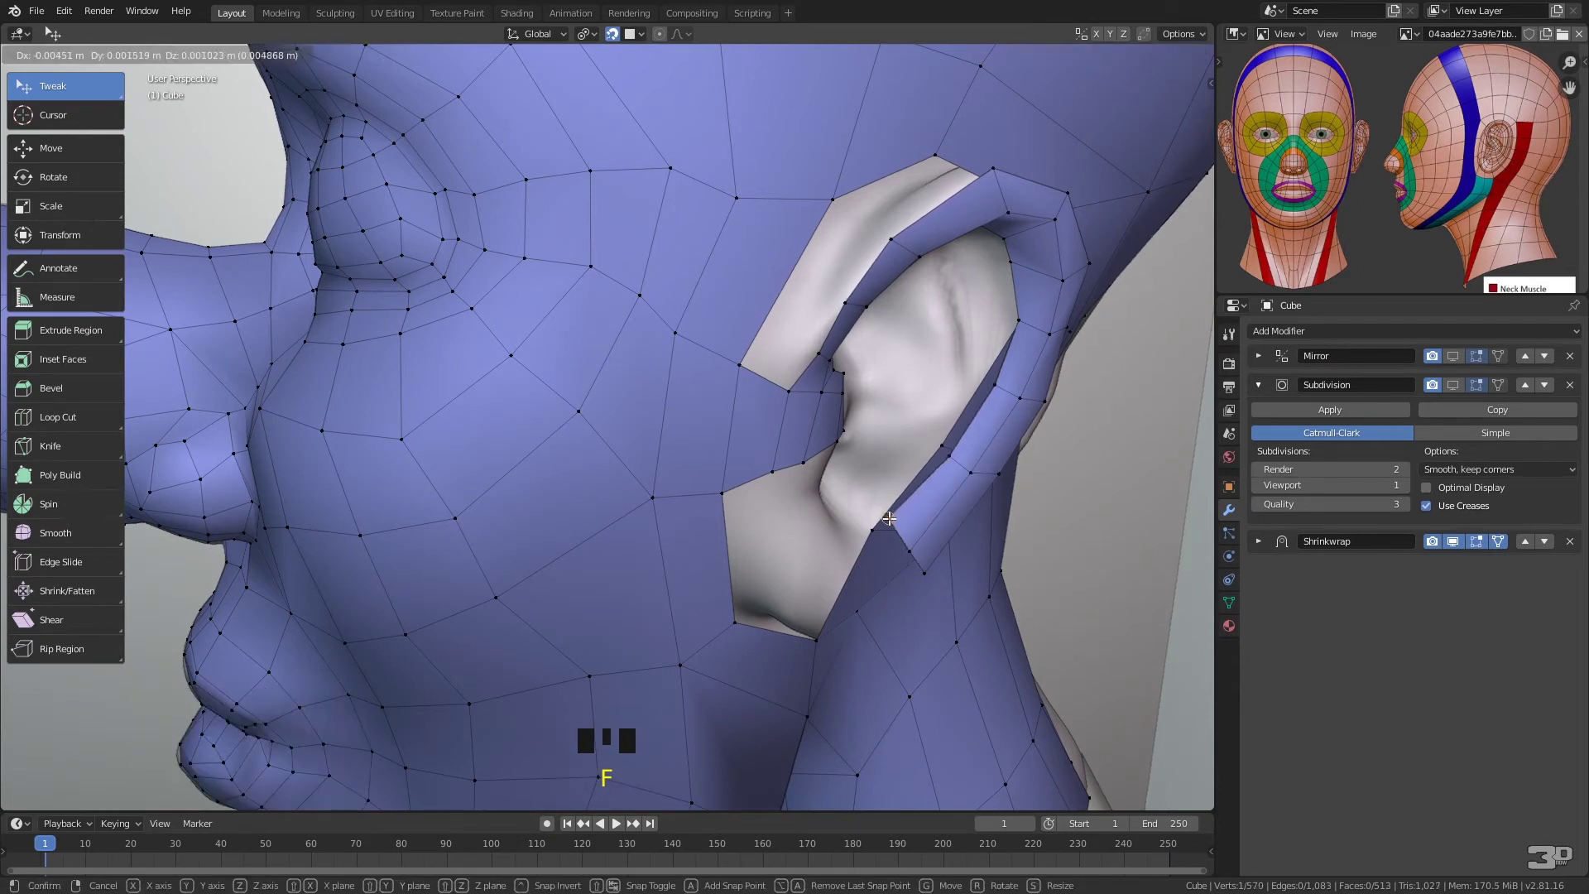
left_click(899, 508)
middle_click_drag(899, 507, 849, 462)
- Extrude the edge beneath the tragus downward and fill an adjoining quad on its cheek side
left_click(684, 287)
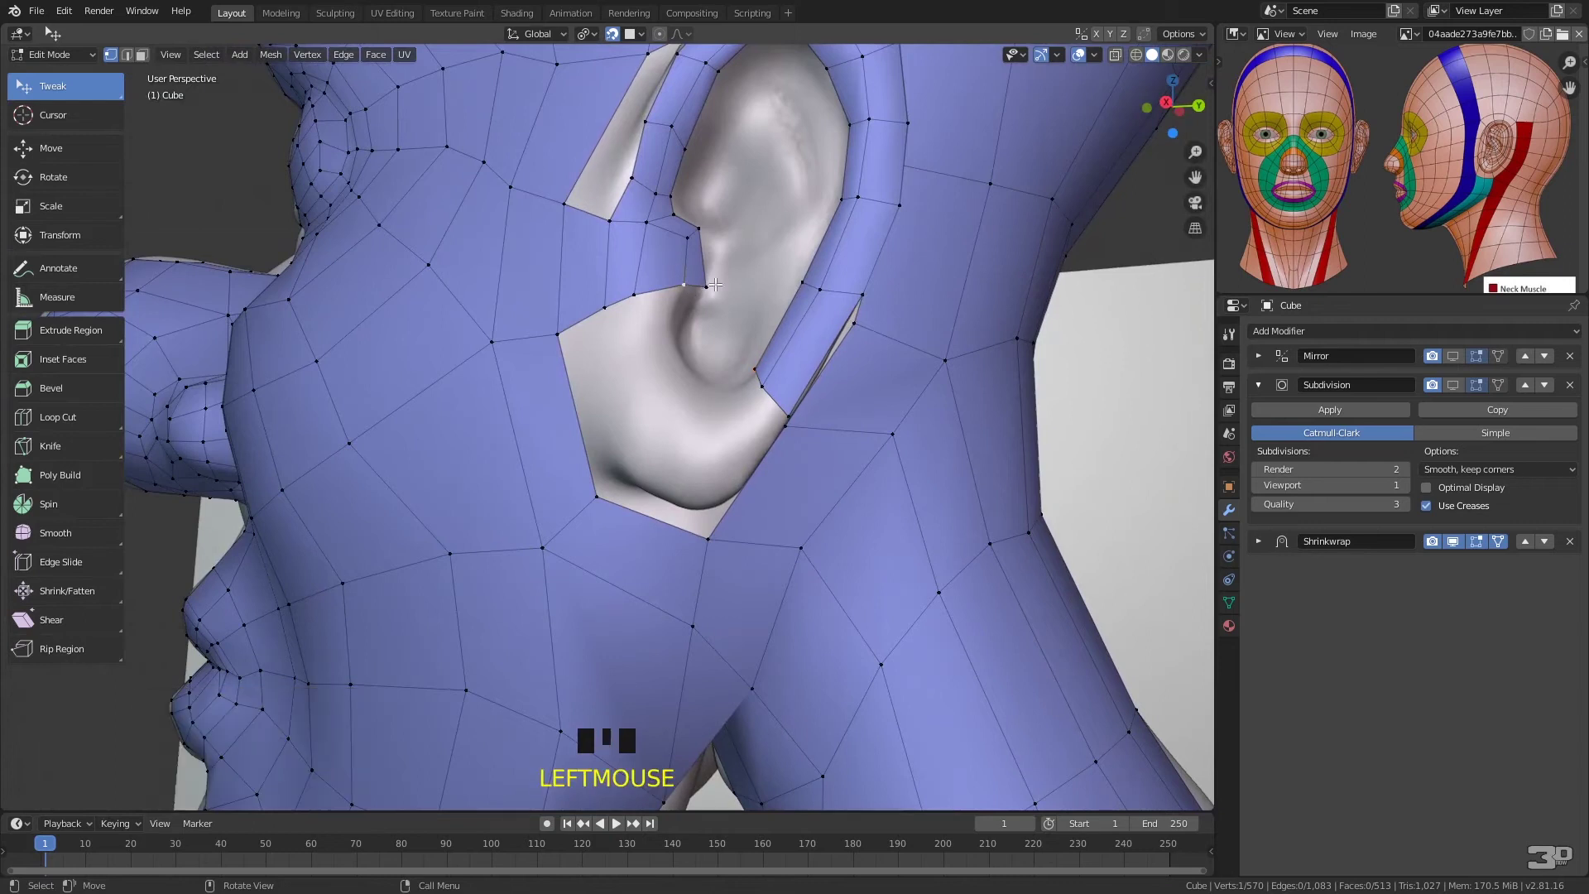
left_click(633, 296, "shift")
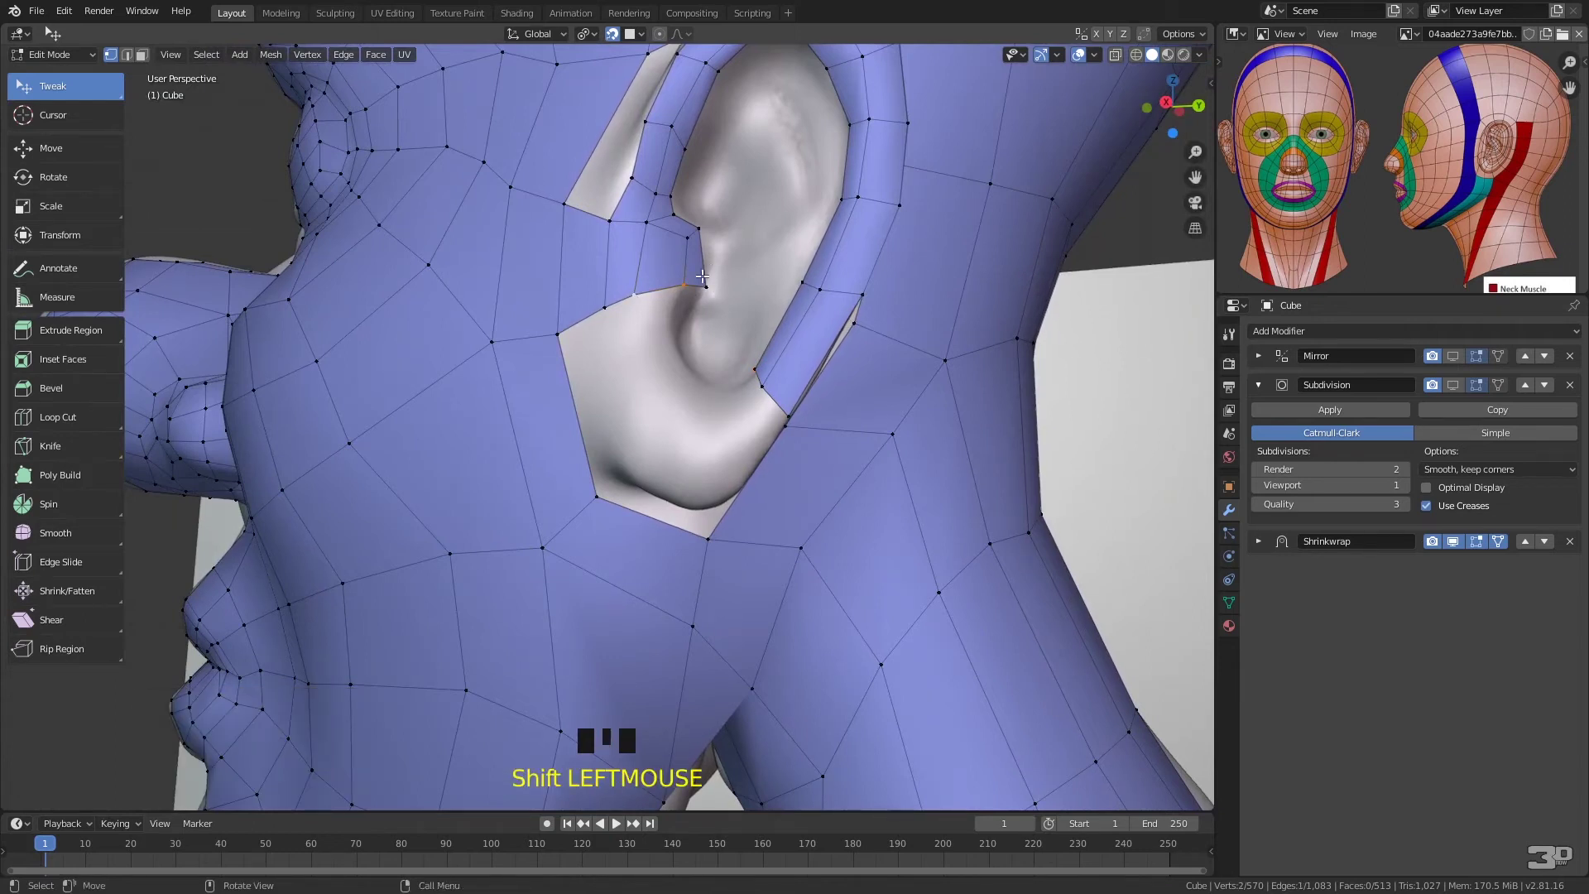
key("e")
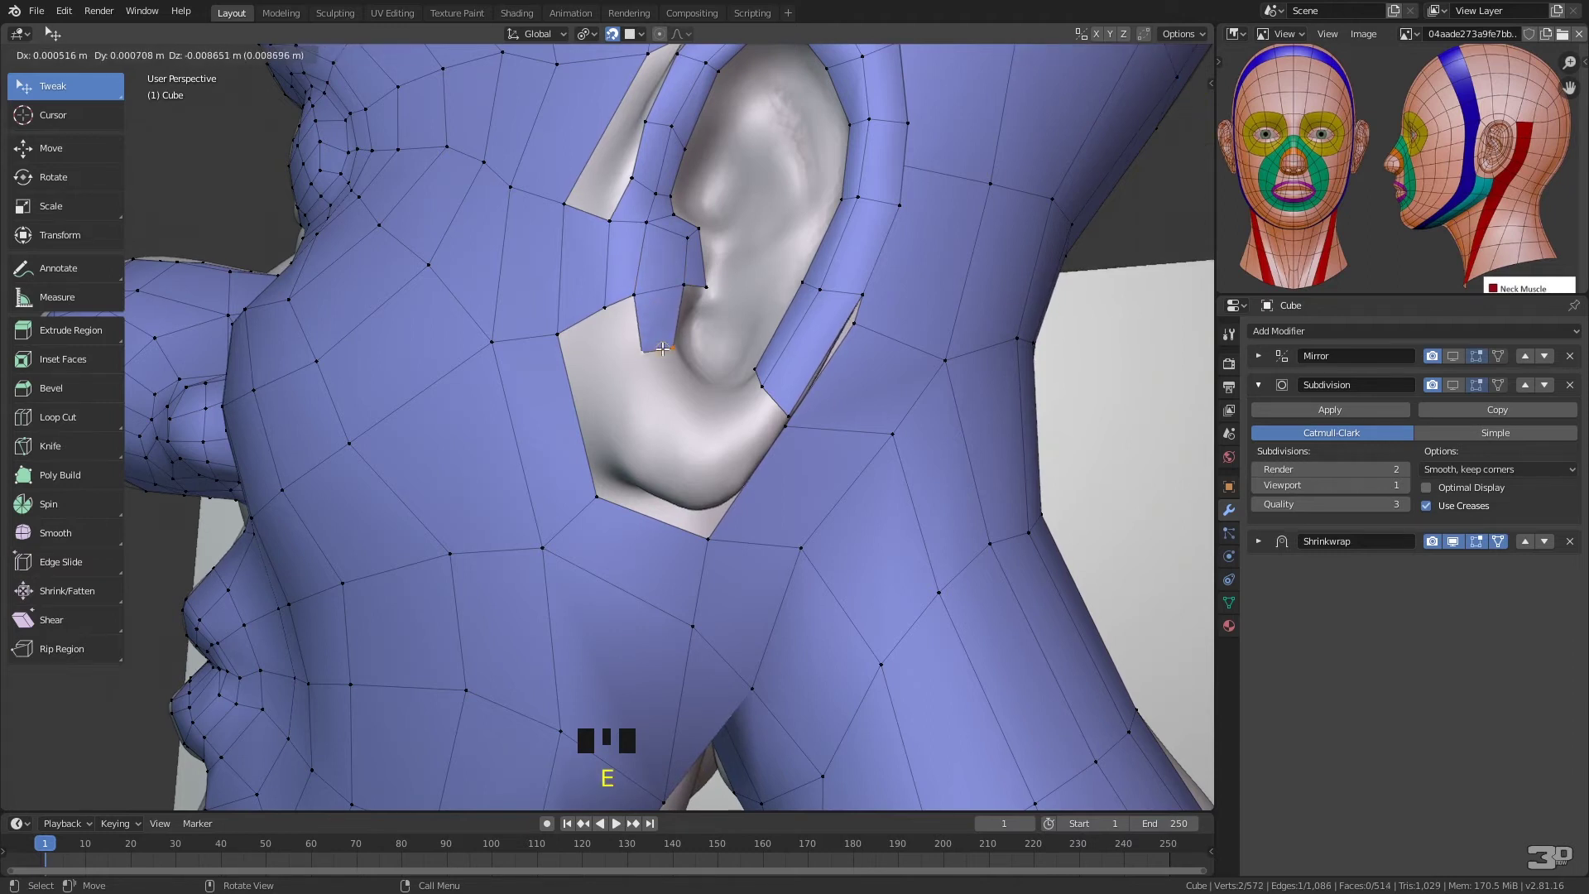
left_click(653, 347)
key("f")
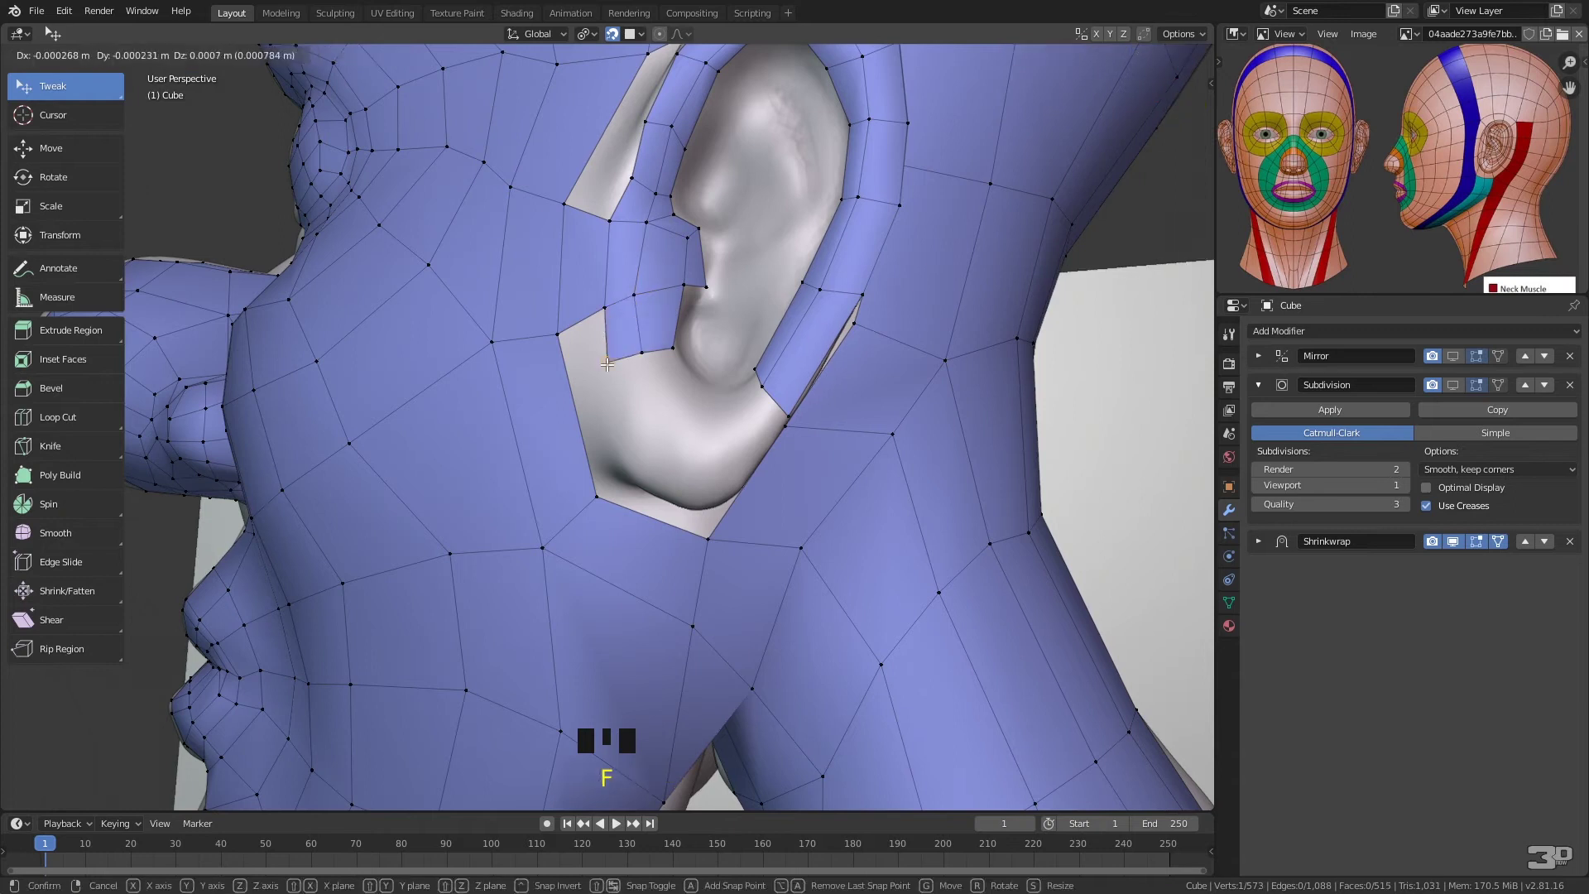
left_click(611, 366)
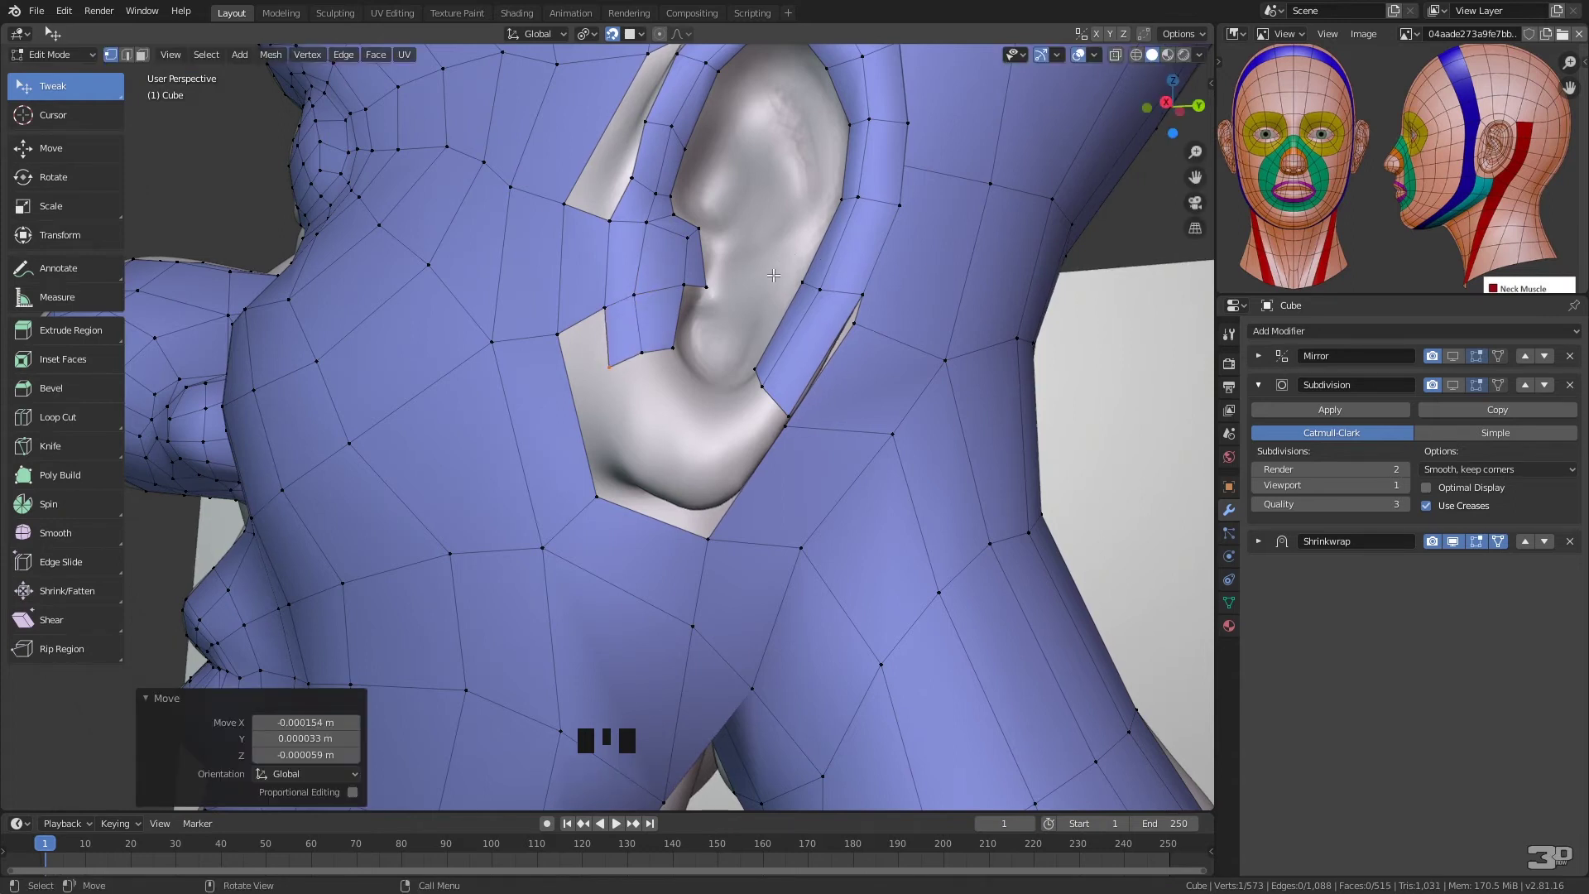
- Extrude the strip's lower inner edge toward the ear lobe and adjust the vertices on its cheek side
left_click(670, 352)
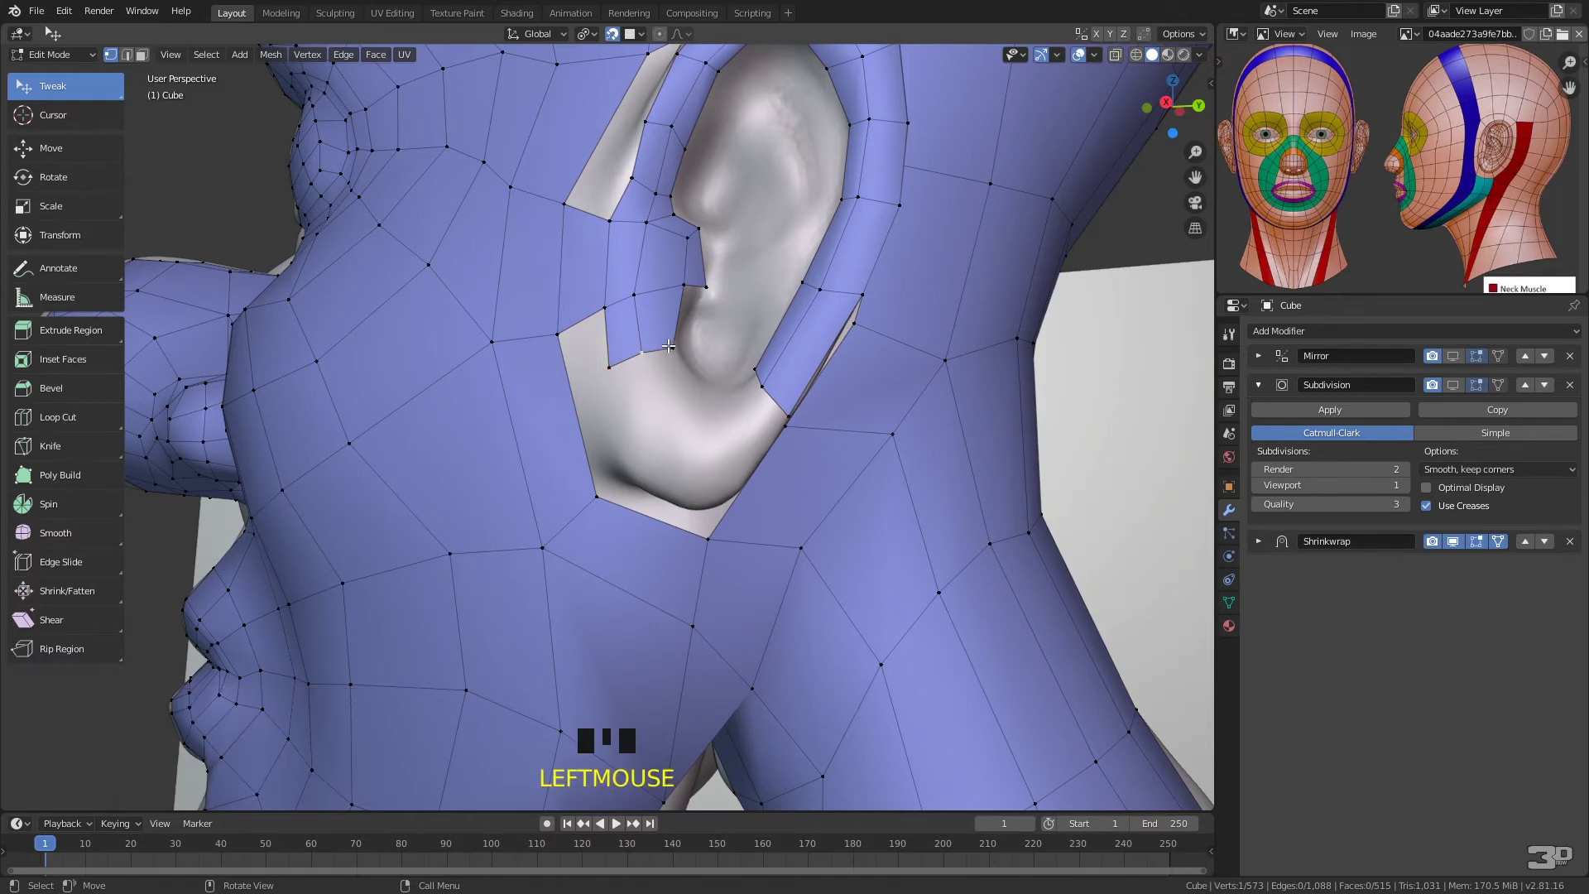
left_click(671, 348, "ctrl")
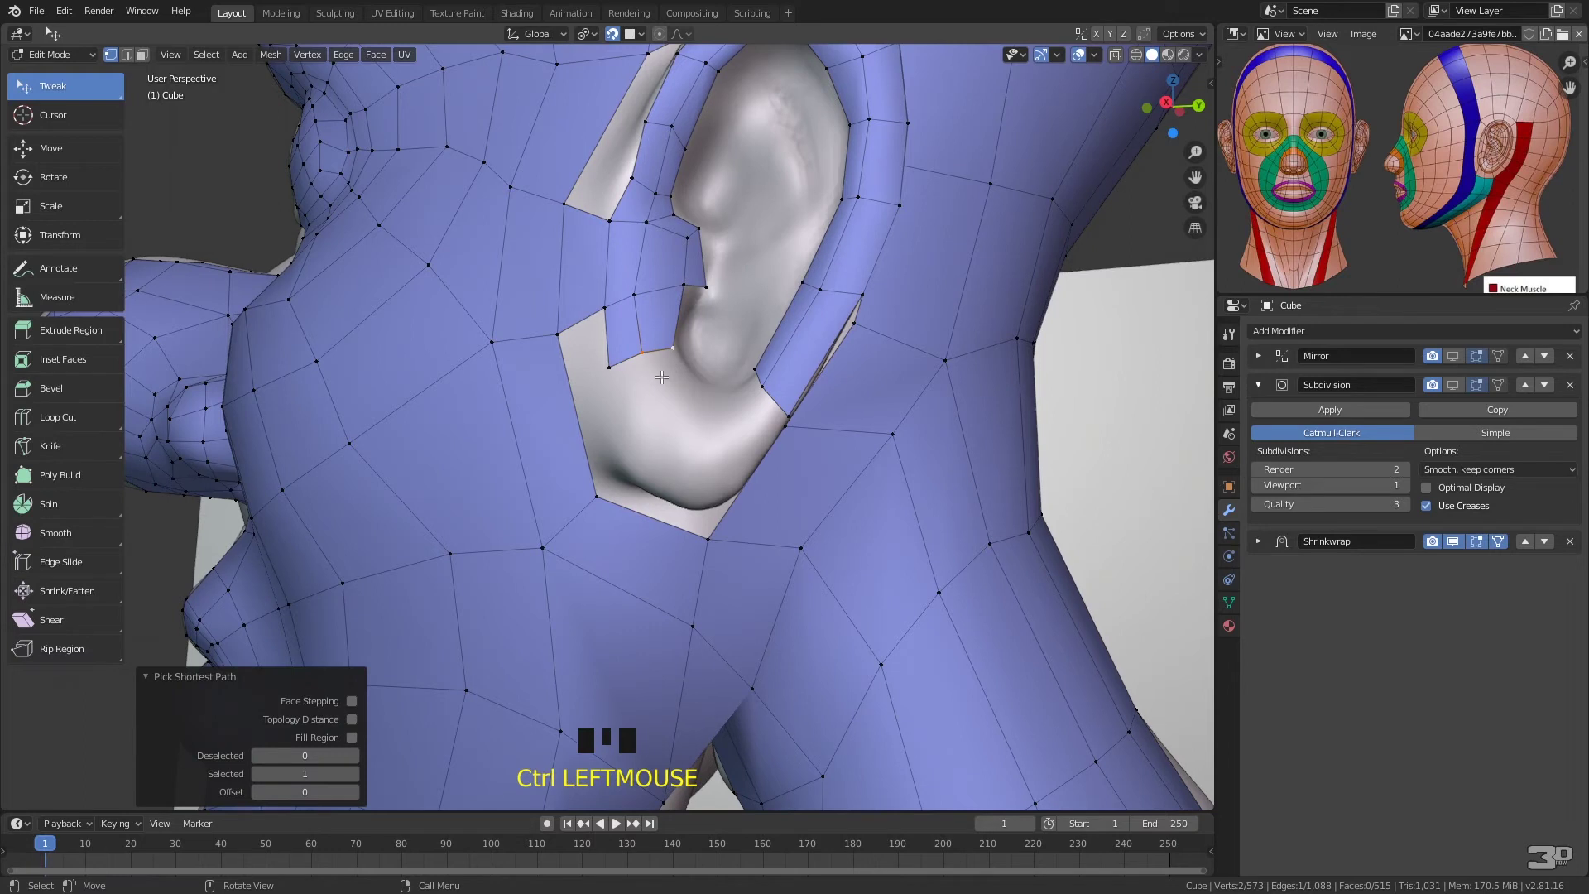
key("e")
left_click(679, 424)
left_click(682, 421)
left_click_drag(682, 420, 591, 380)
left_click_drag(605, 308, 587, 324)
left_click_drag(595, 377, 601, 358)
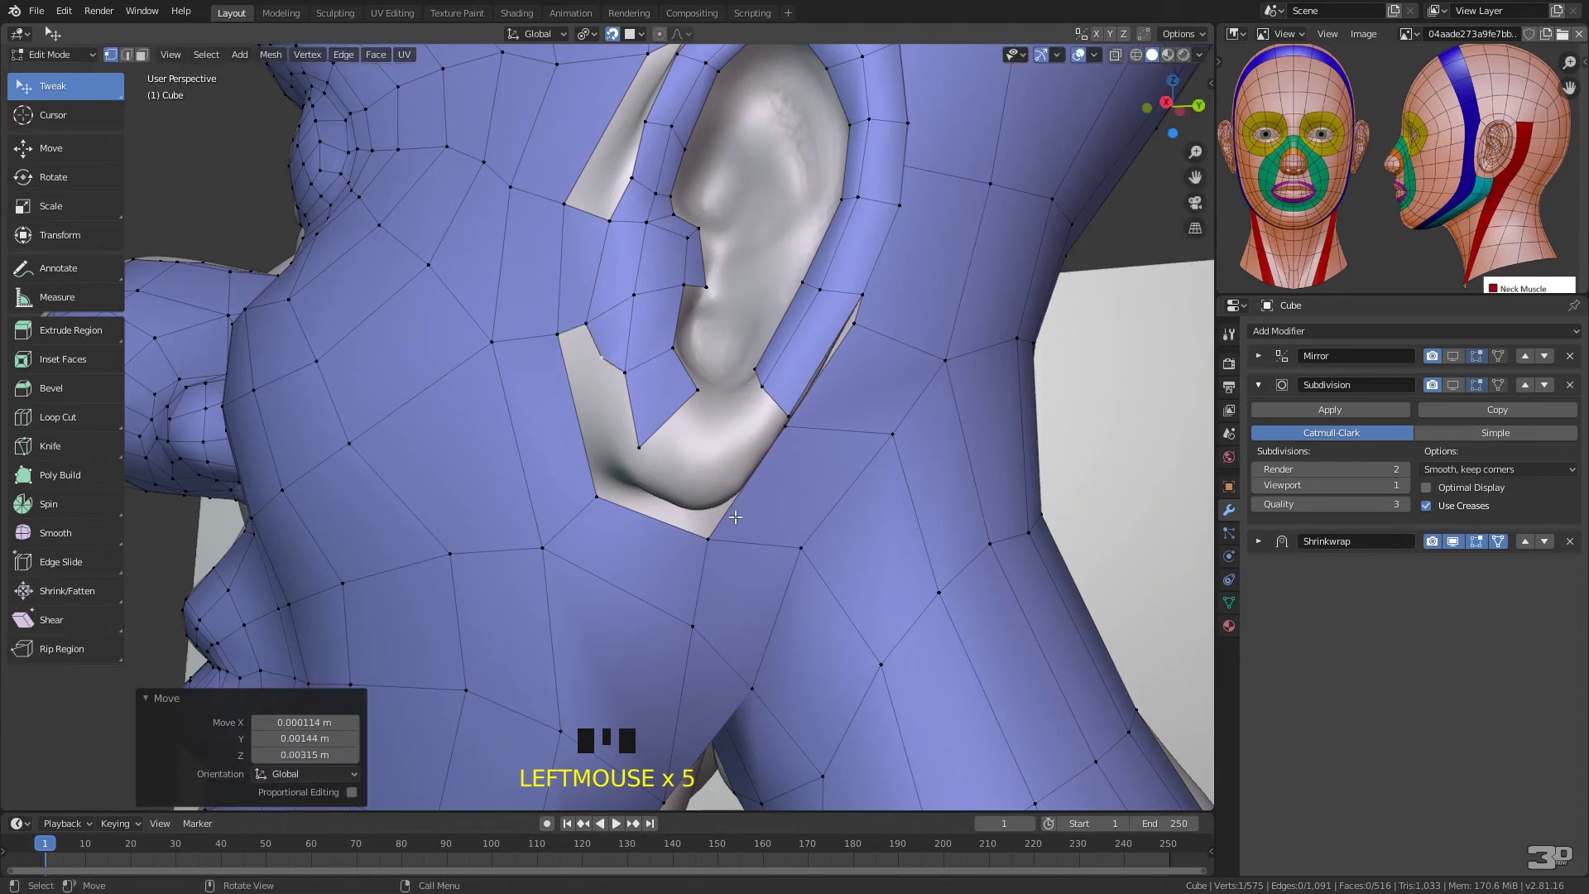
- Extrude the lobe strip's end edge across the ear lobe and align its two new vertices with the lobe's inner and lower edges
left_click(698, 390)
left_click(641, 451, "shift")
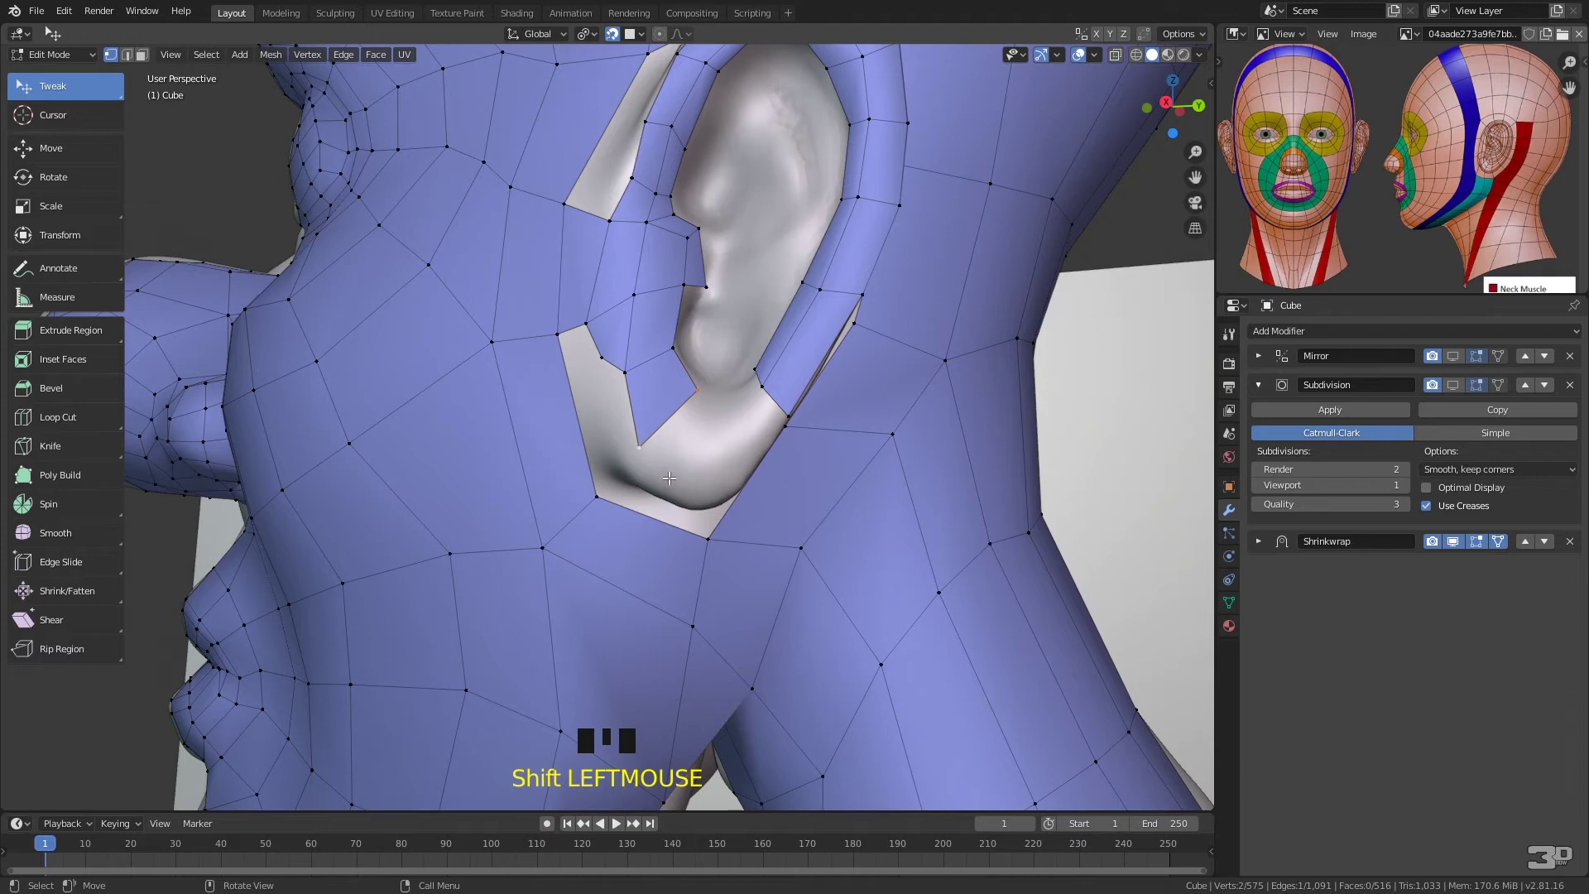
key("e")
left_click(714, 480)
left_click(735, 433)
left_click_drag(735, 431, 726, 409)
left_click_drag(684, 488, 717, 500)
- Fill a quad connecting the end of the ear lobe strip to the lower end of the helix strip
left_click(733, 408)
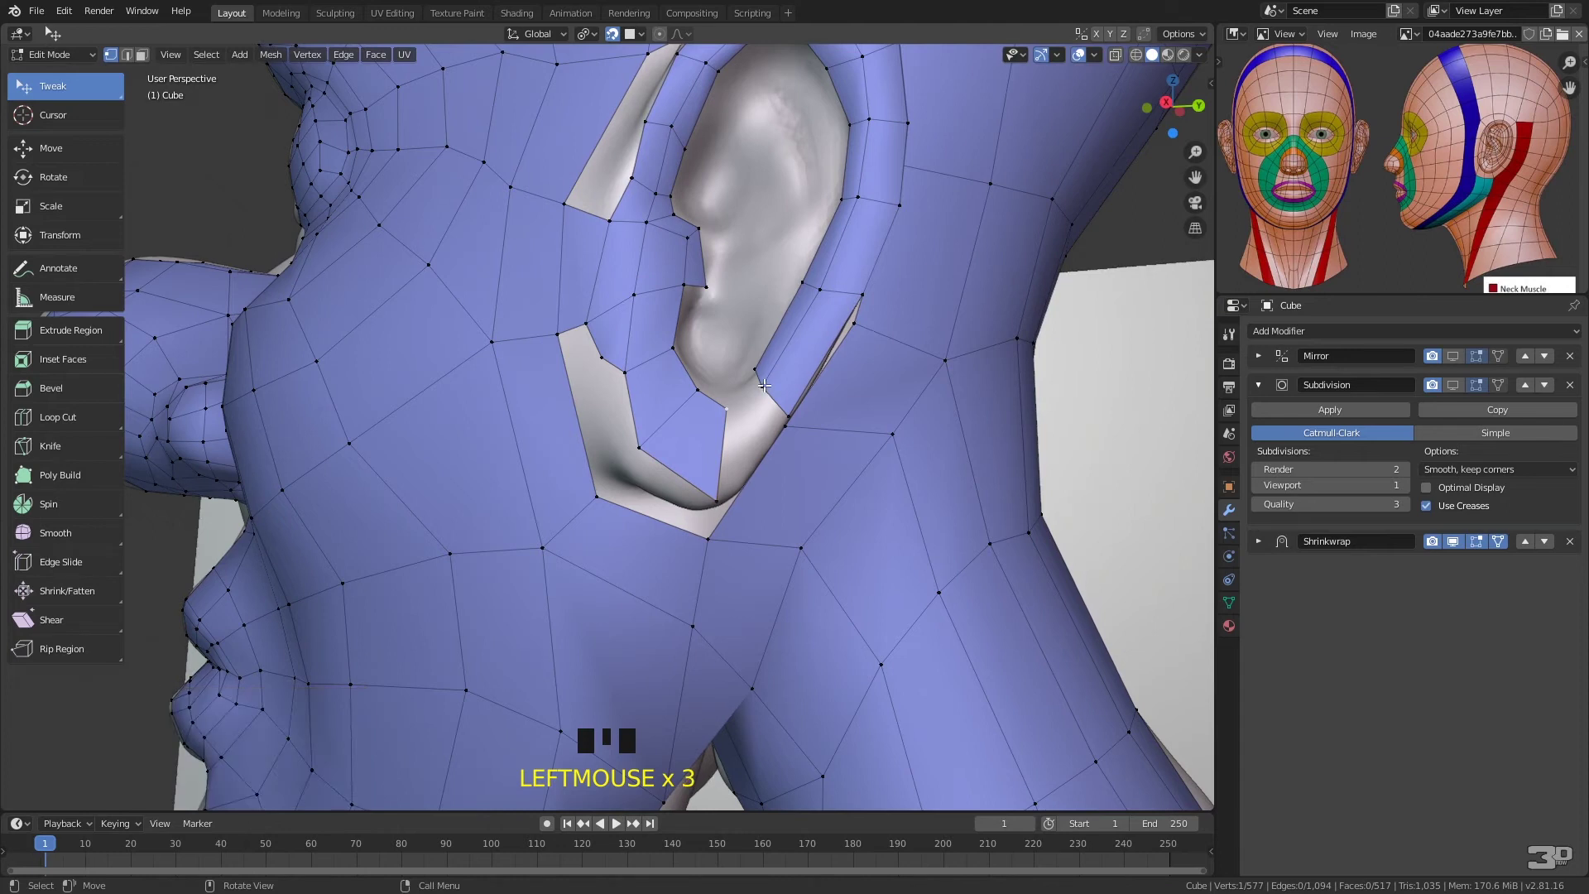
left_click(761, 386, "shift")
left_click(789, 416, "shift")
left_click(724, 496, "shift")
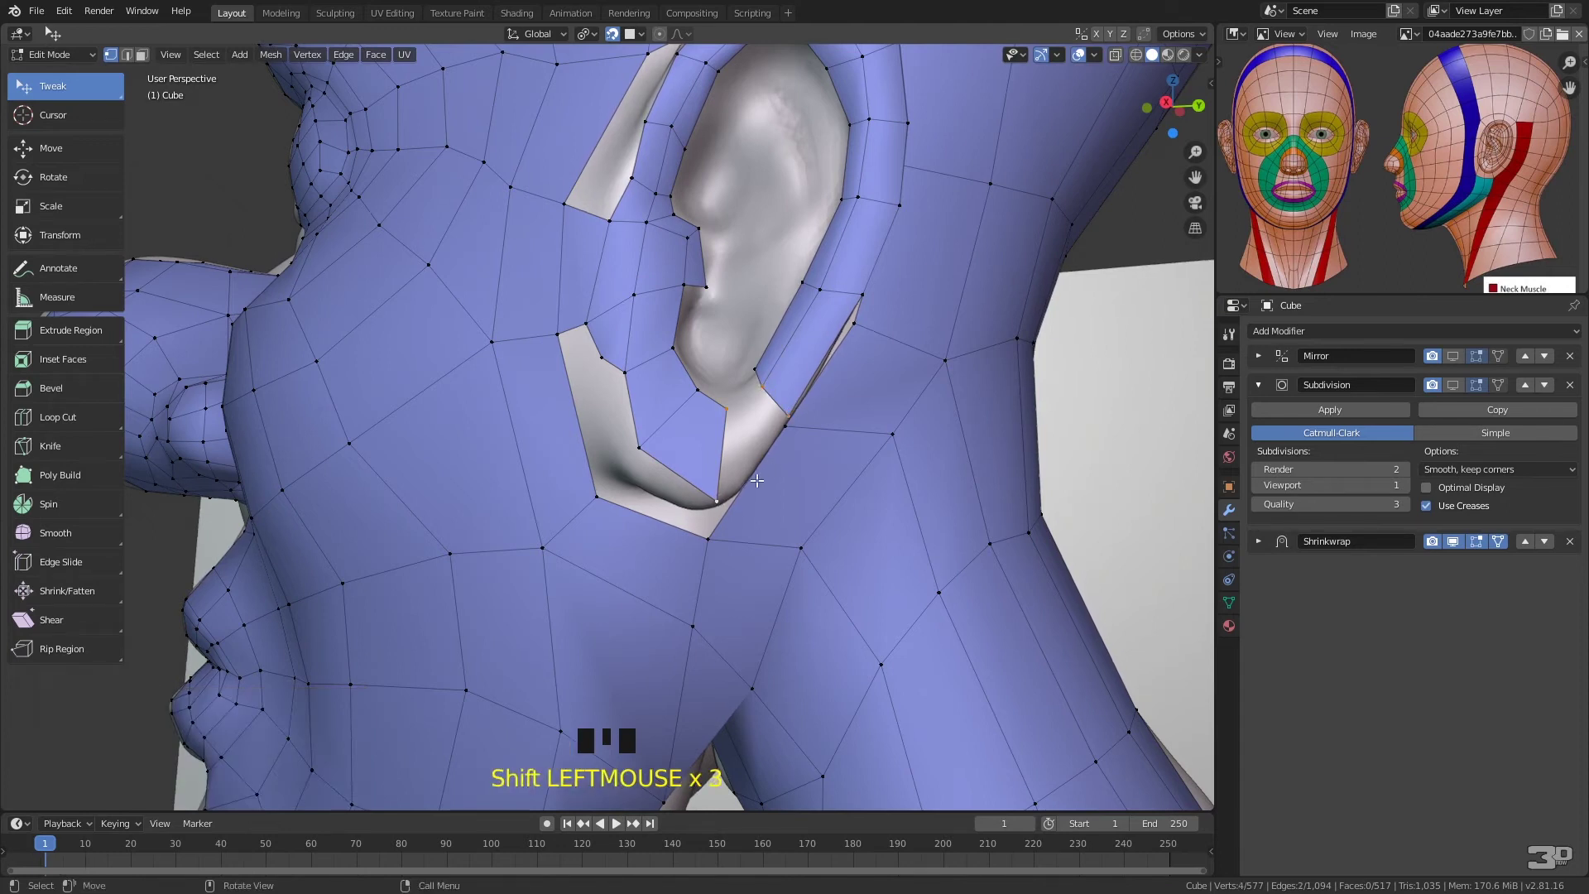
key("f")
- Continue the inner row of quads around the upper edge of the ear lobe toward the tragus
left_click(748, 389)
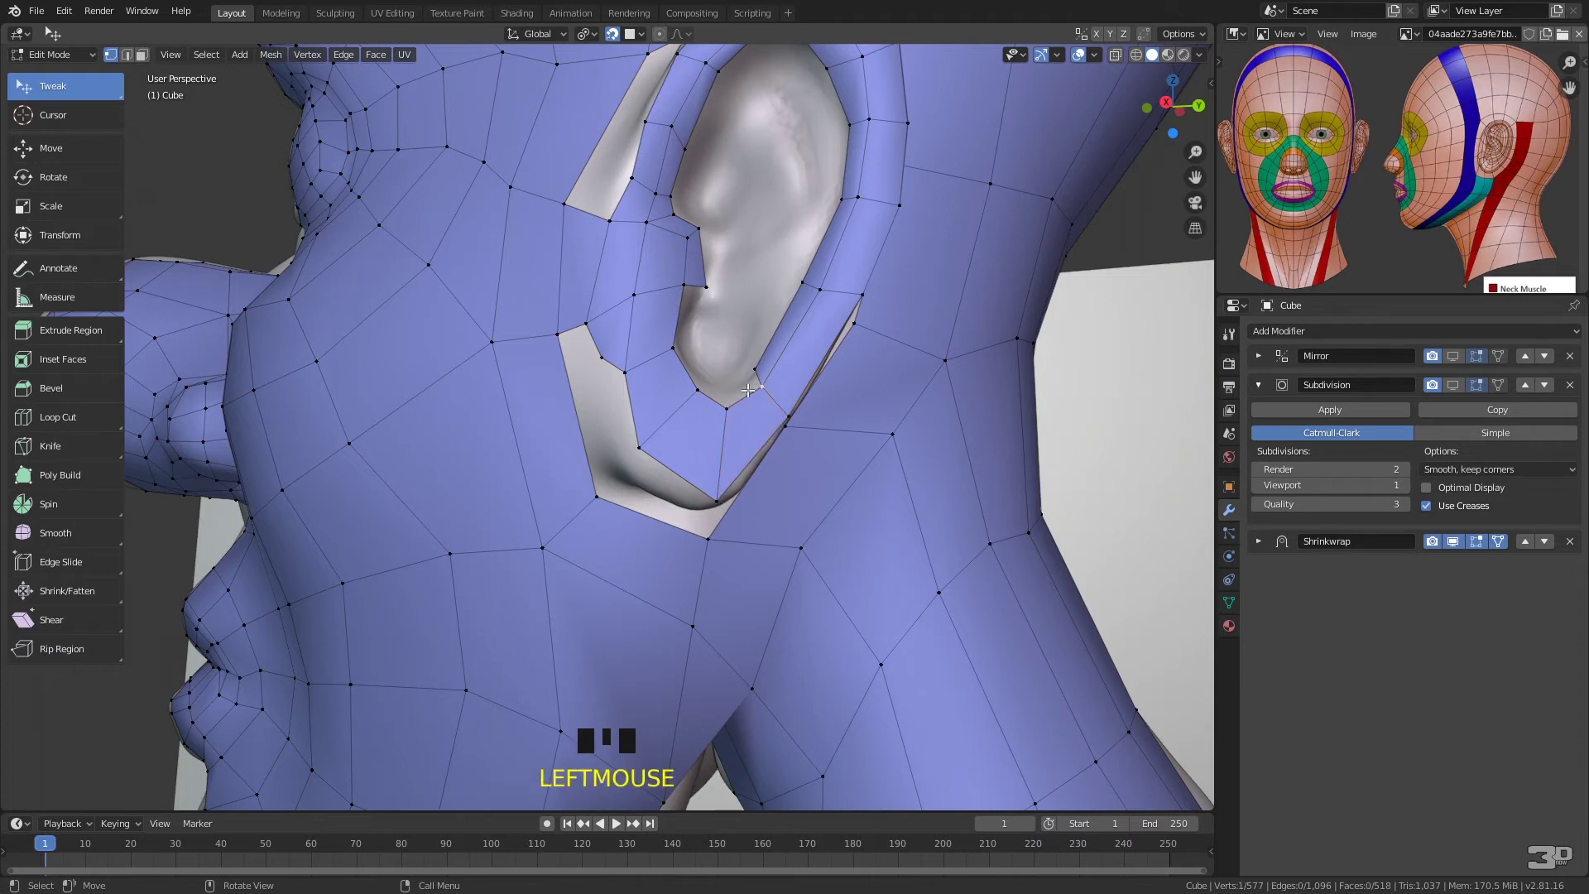
key("f")
left_click(727, 383)
left_click(725, 404)
key("f")
left_click(710, 375)
left_click(699, 388)
key("f")
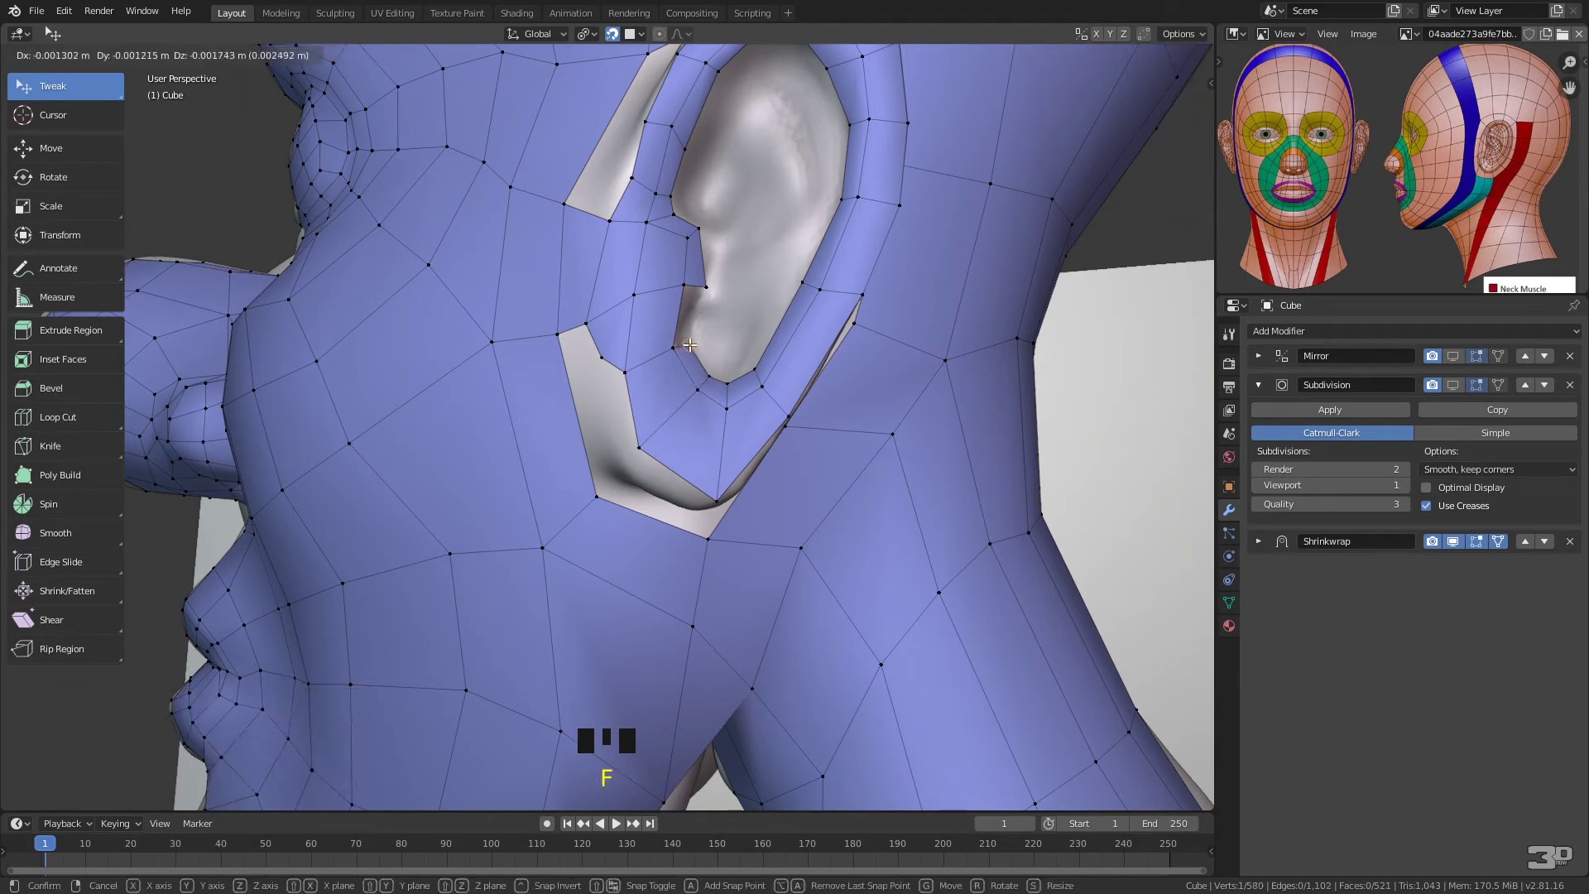
left_click(682, 345)
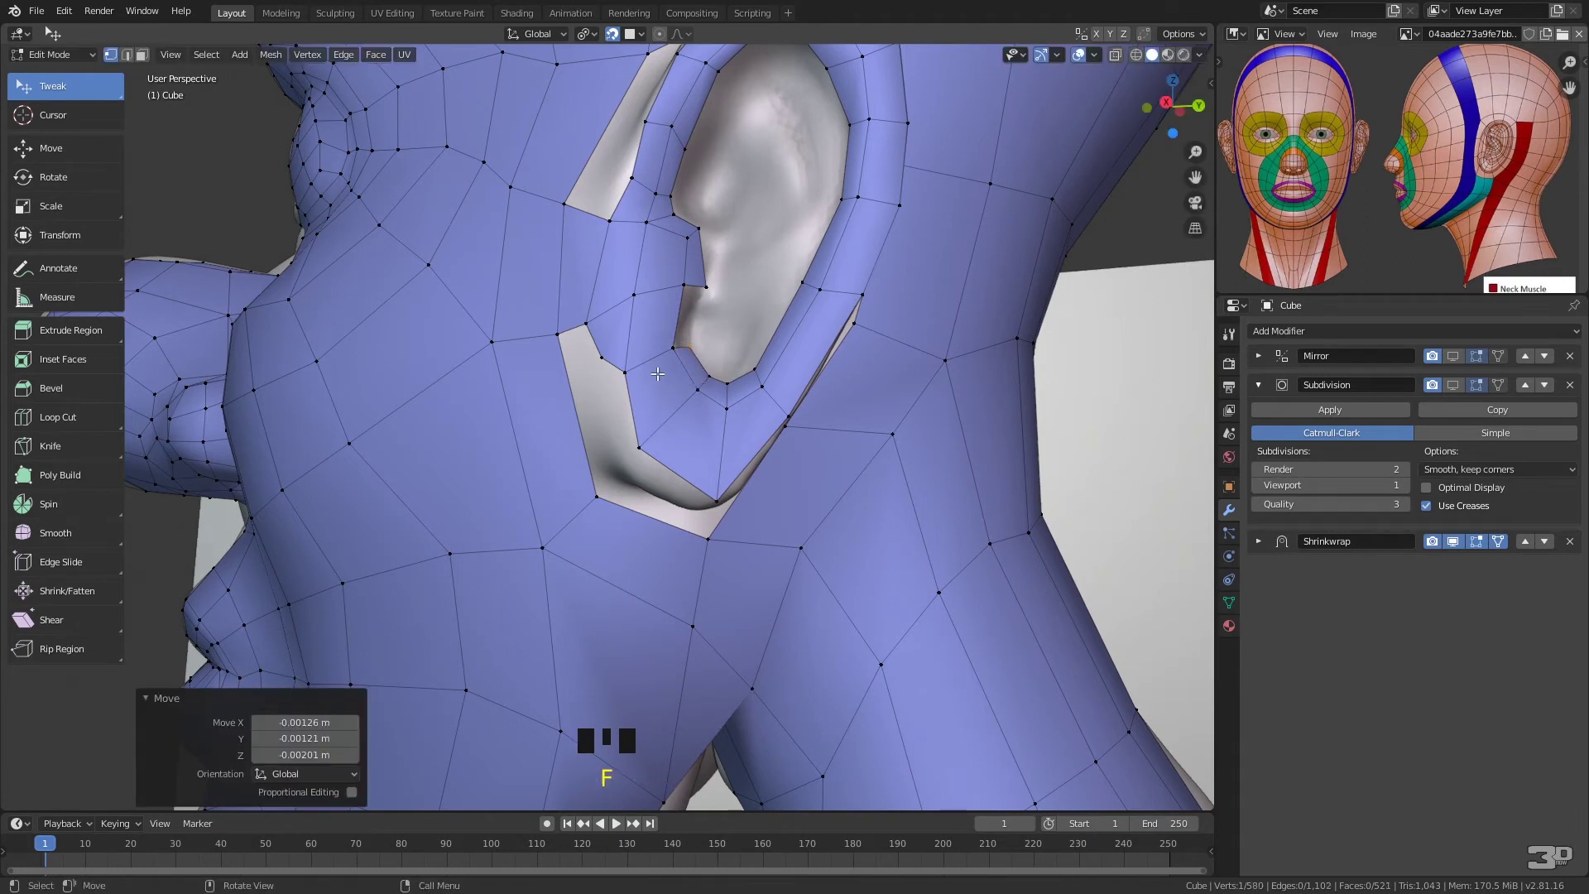
- Shift the tragus's lower corner vertex and fill the remaining gap beneath the tragus with a face
mouse_move(685, 286)
left_mouse_down()
mouse_move(679, 301)
mouse_move(702, 299)
left_mouse_up()
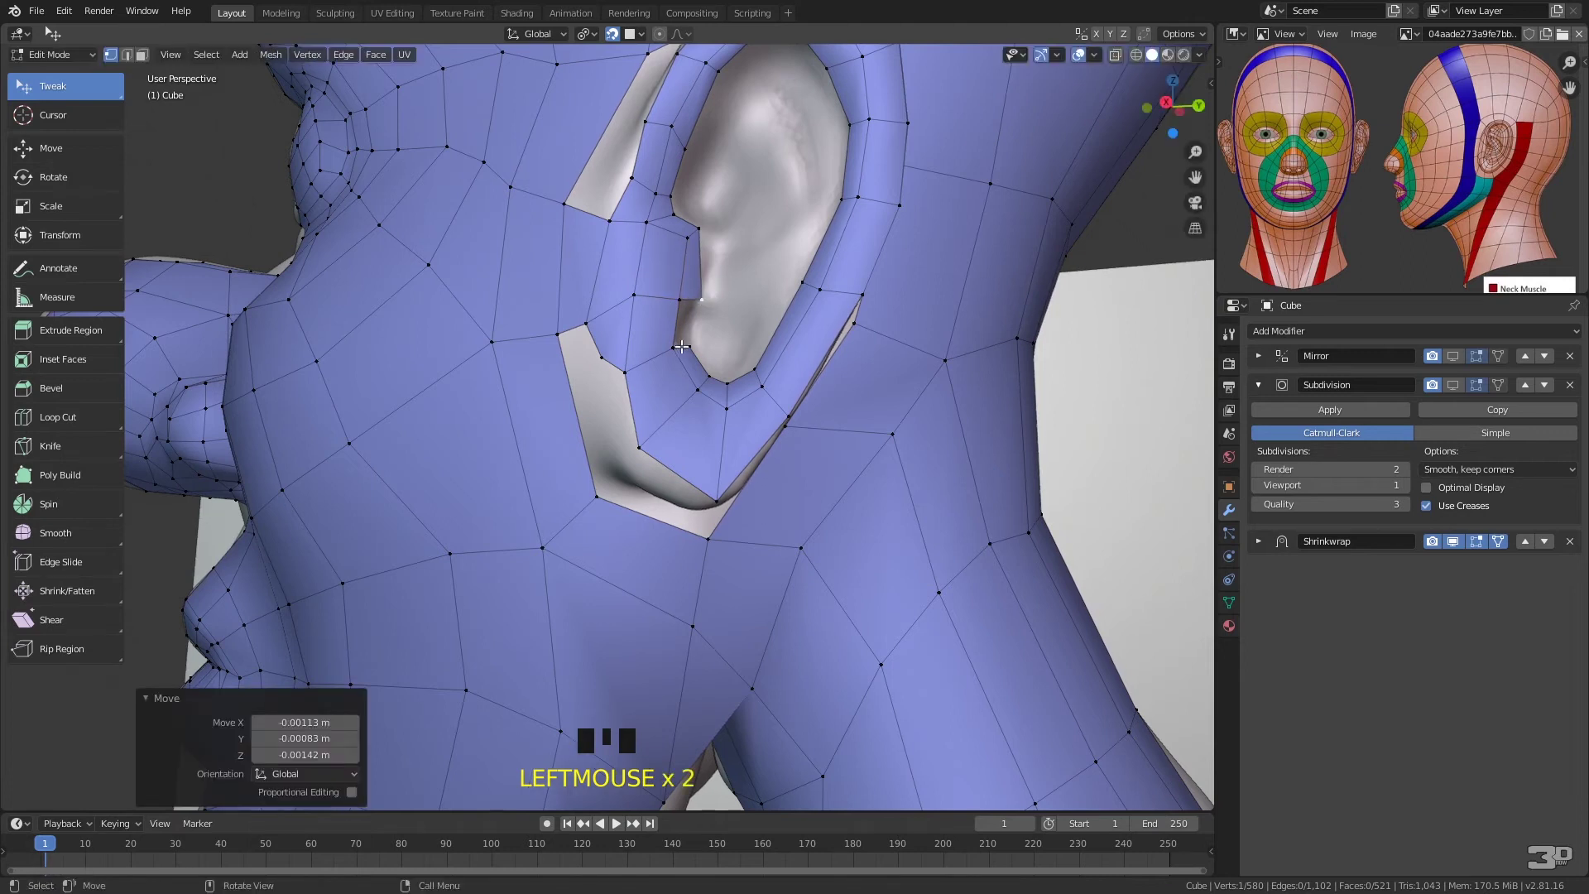
left_click(680, 303)
left_click(676, 345, "shift")
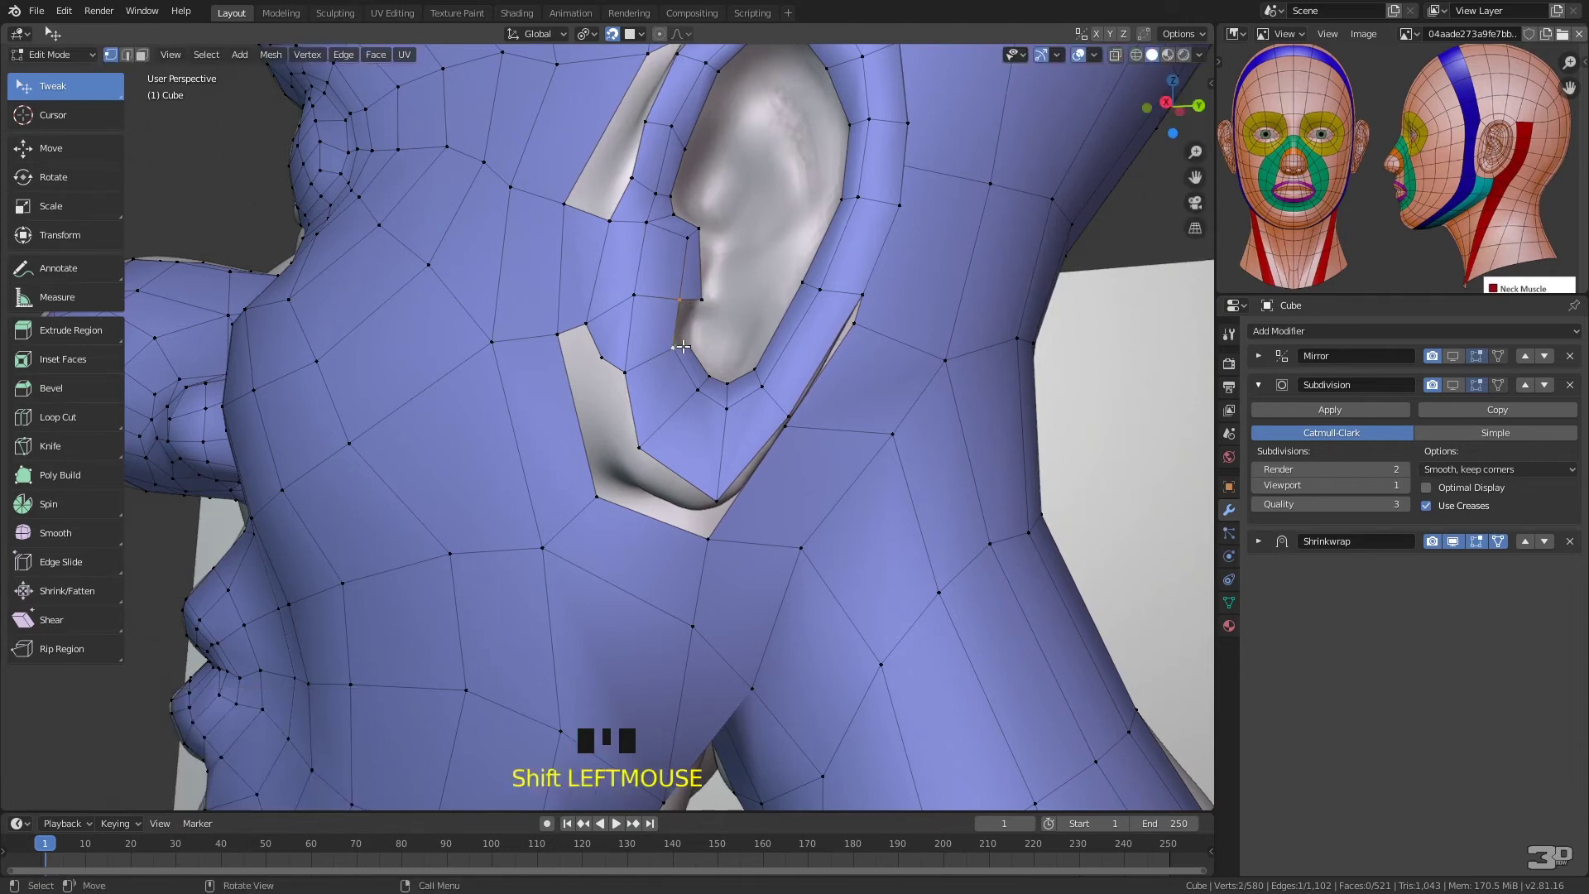
key("f")
- Extrude the tragus's inner edge twice across the ear's hollow and adjust the vertices of the strip
middle_click_drag(777, 257, 791, 302)
left_click_drag(755, 293, 760, 313)
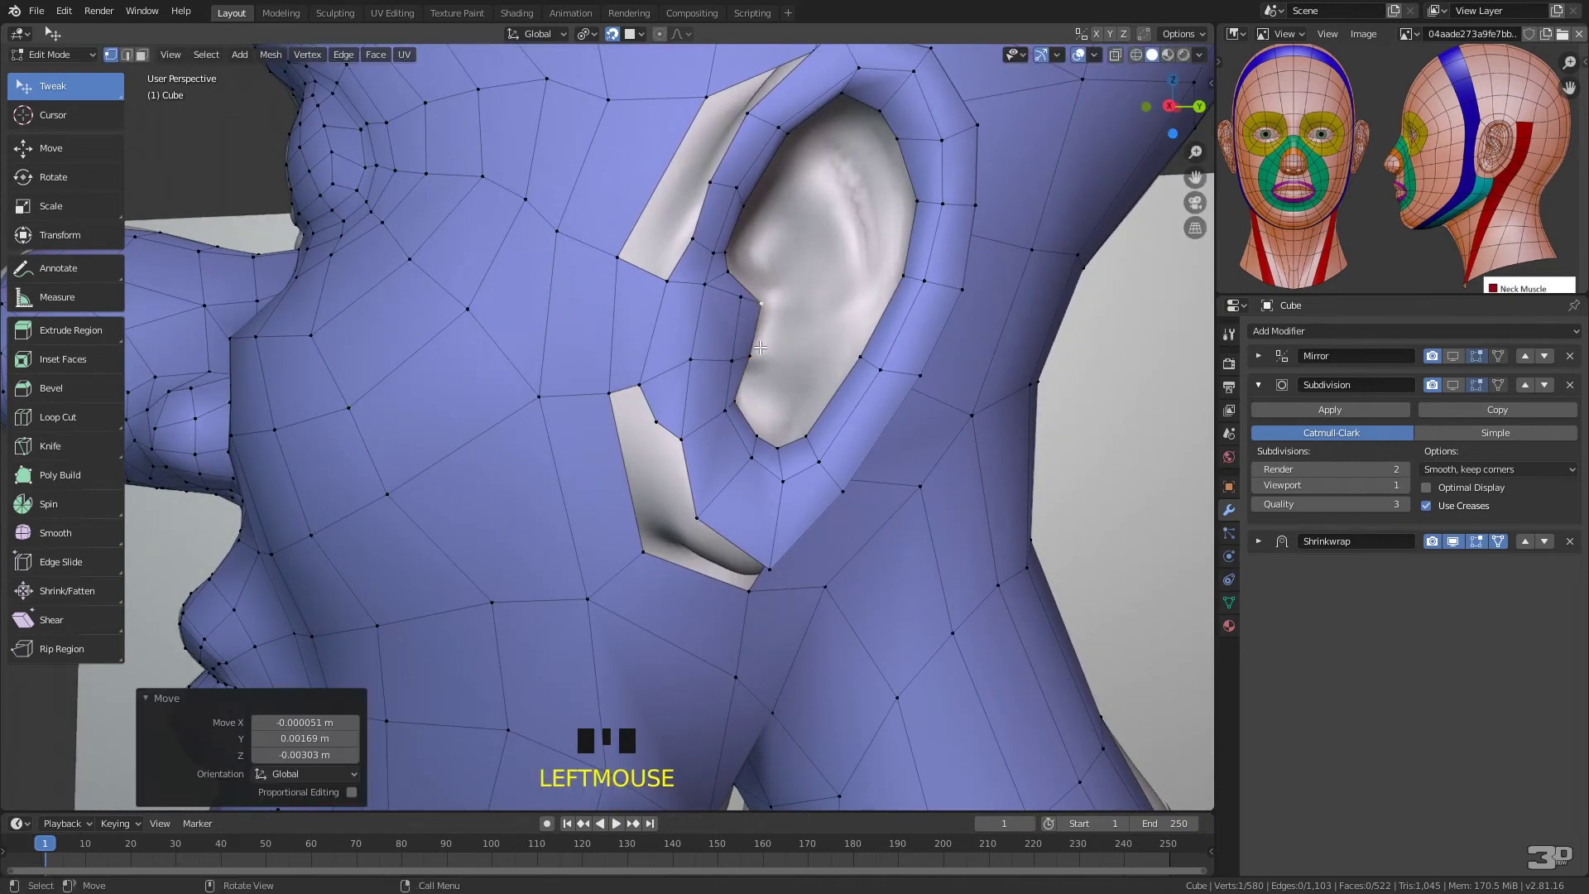
left_click(756, 350, "shift")
key("e")
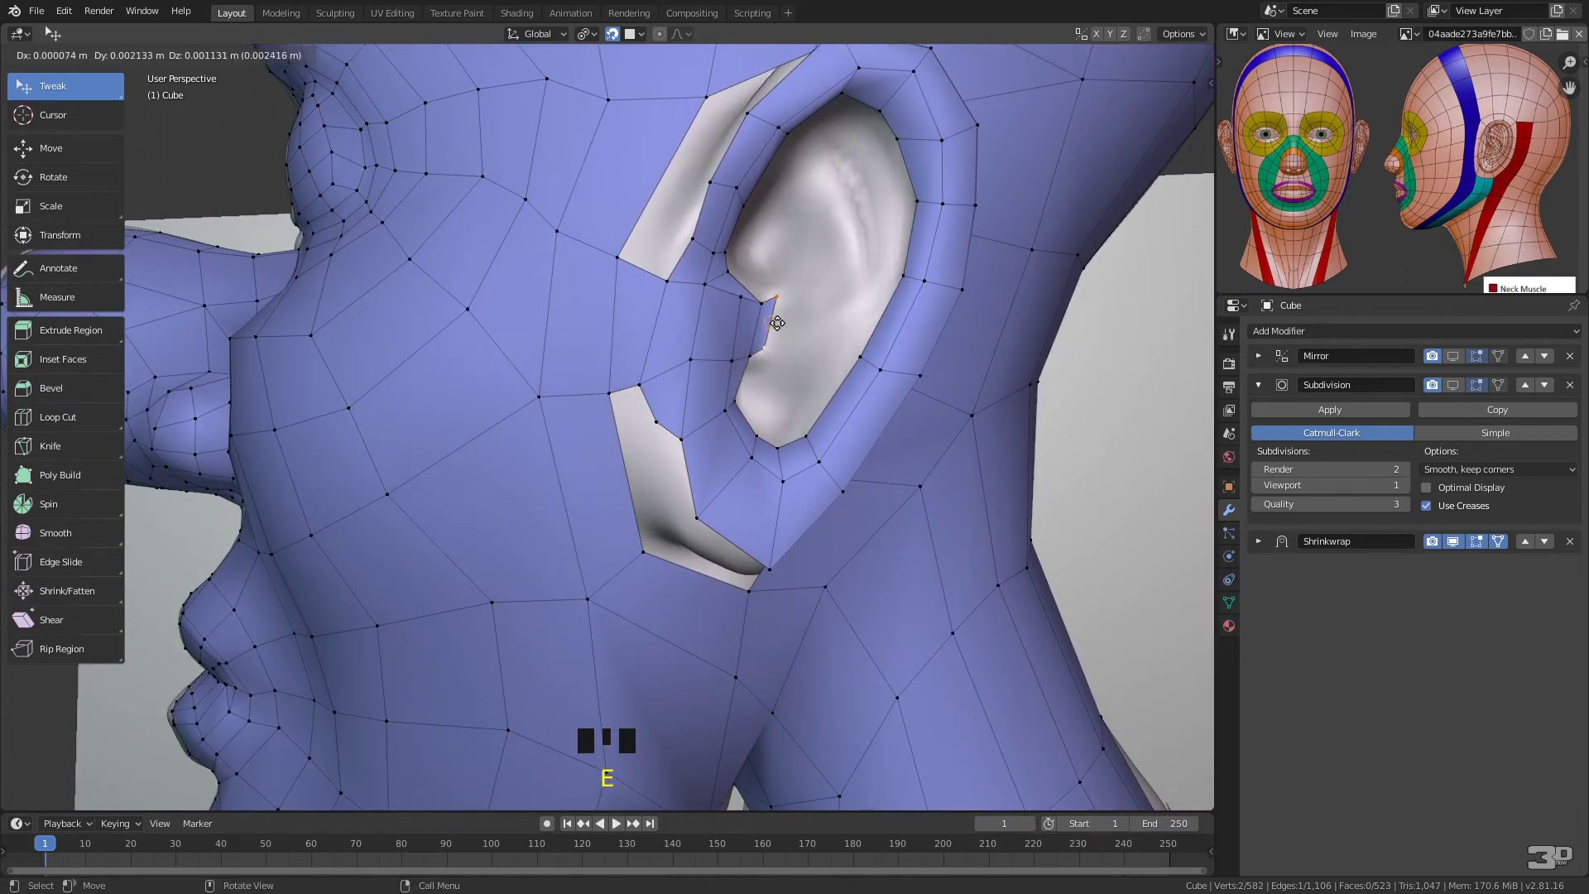
left_click(790, 321)
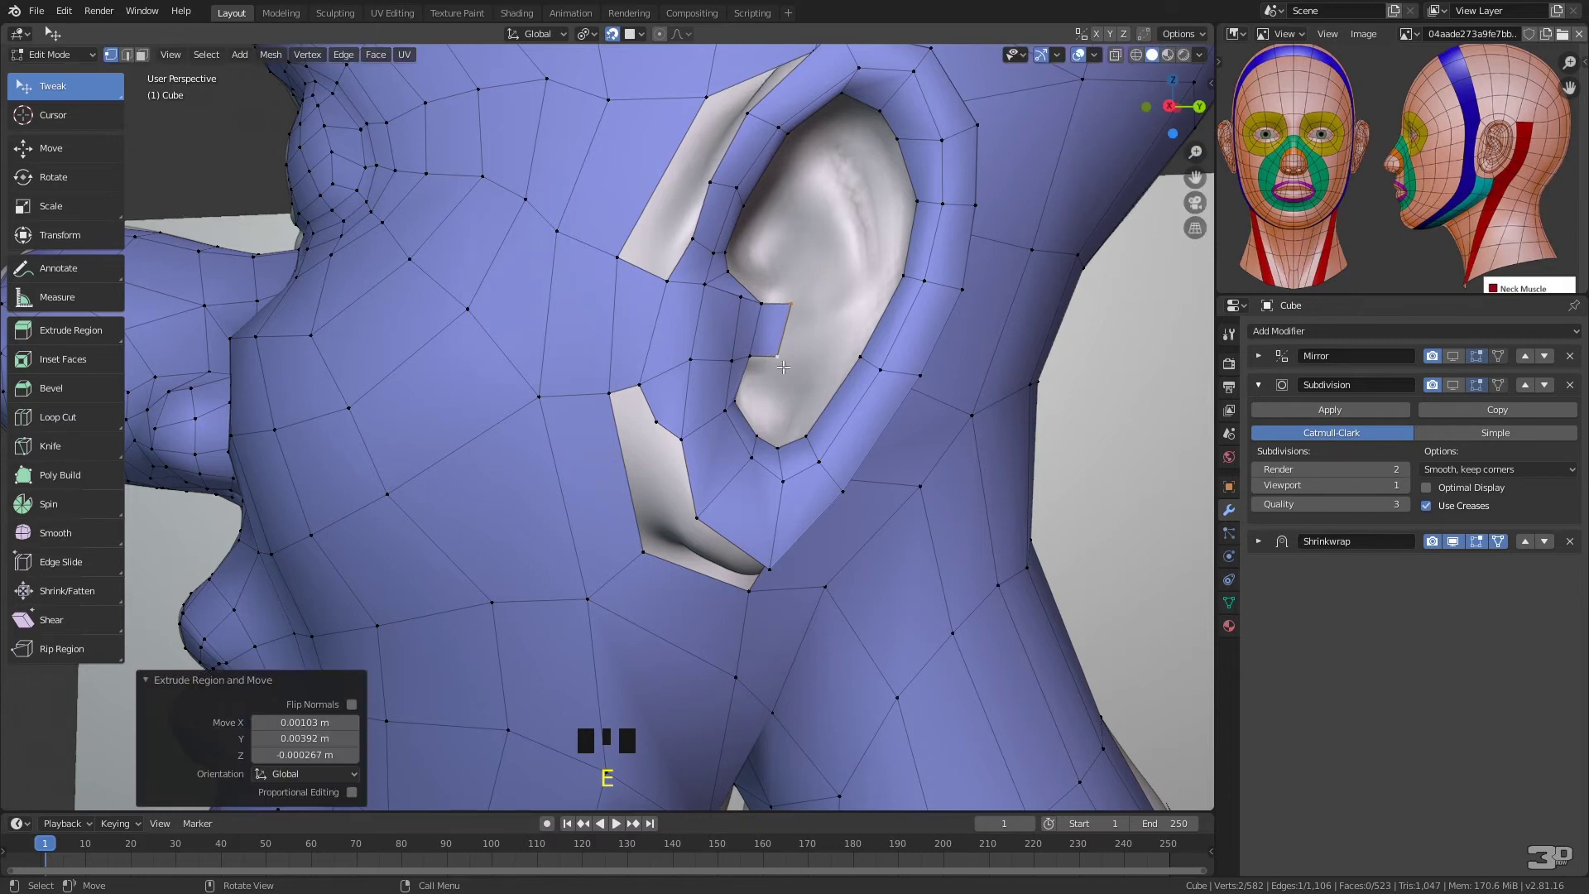
key("e")
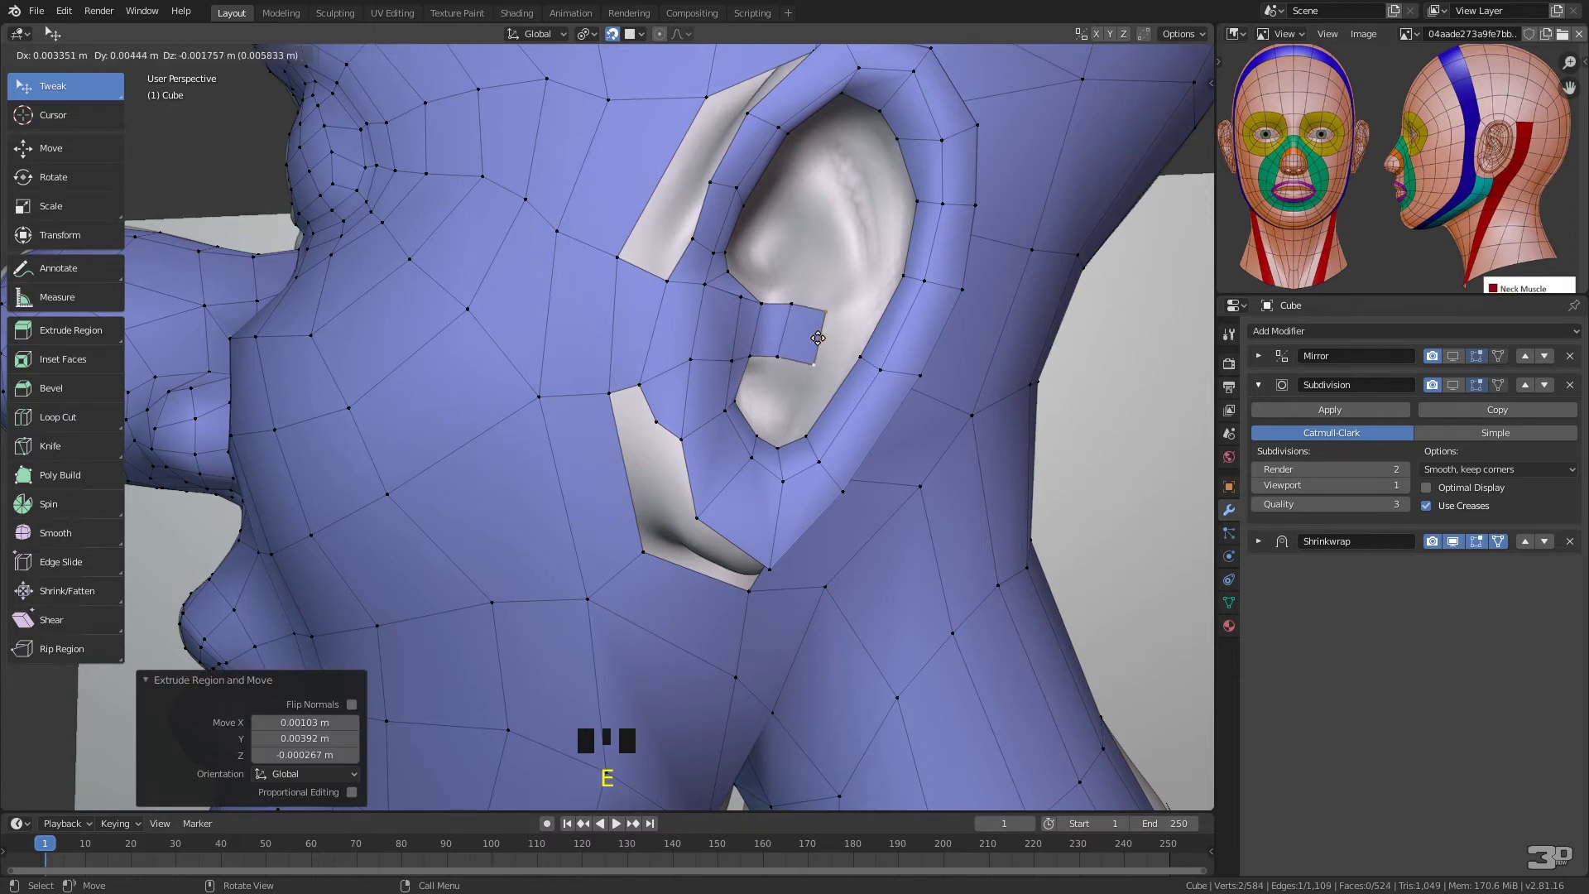
left_click(826, 331)
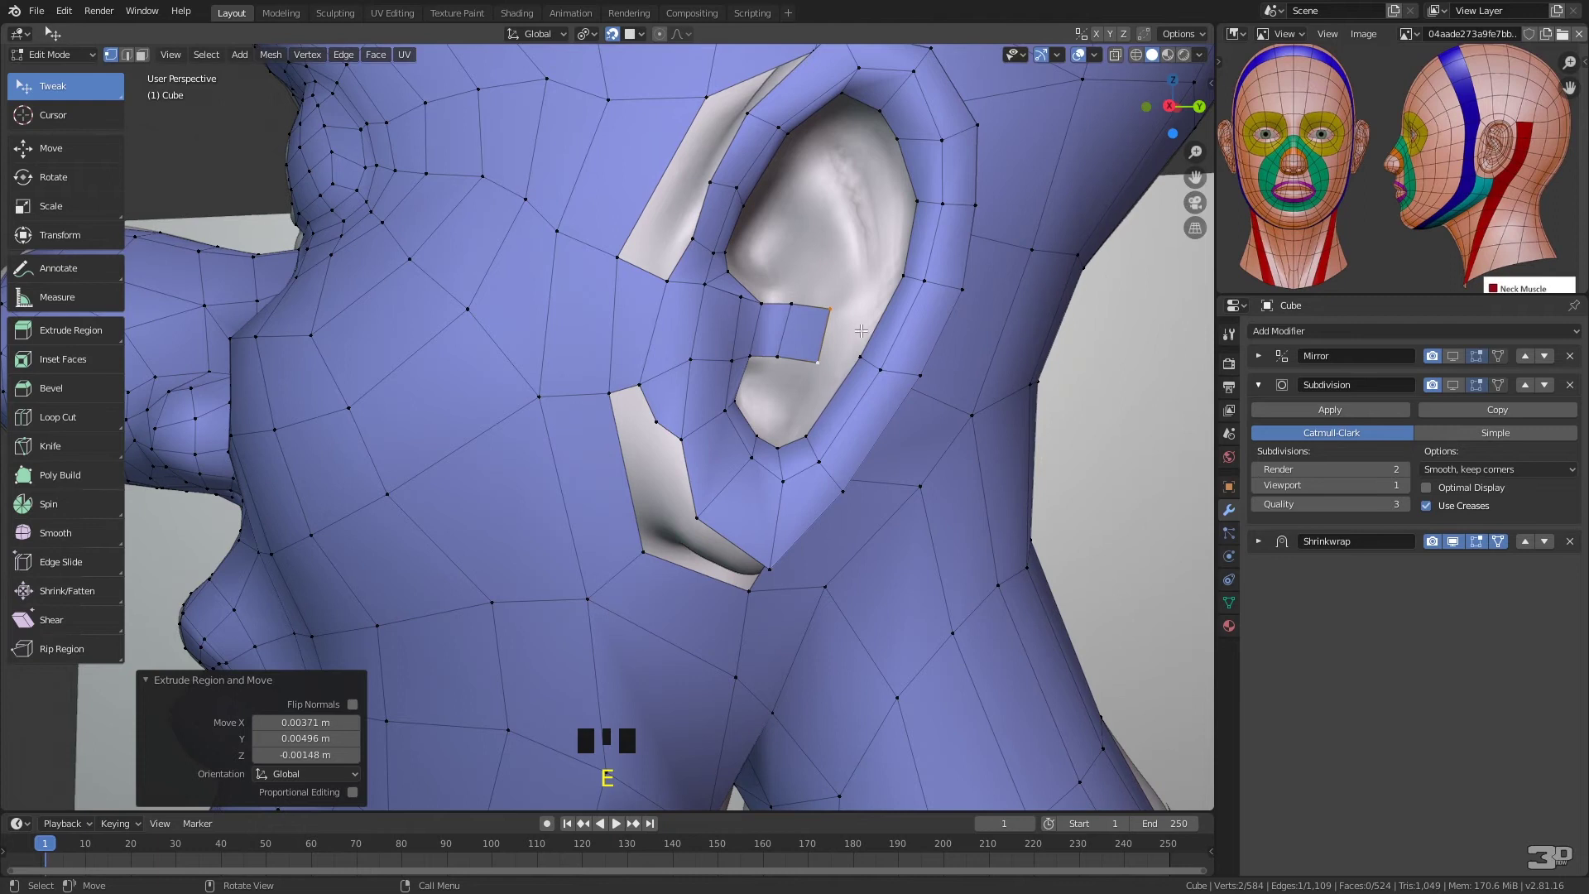
left_click_drag(834, 306, 839, 293)
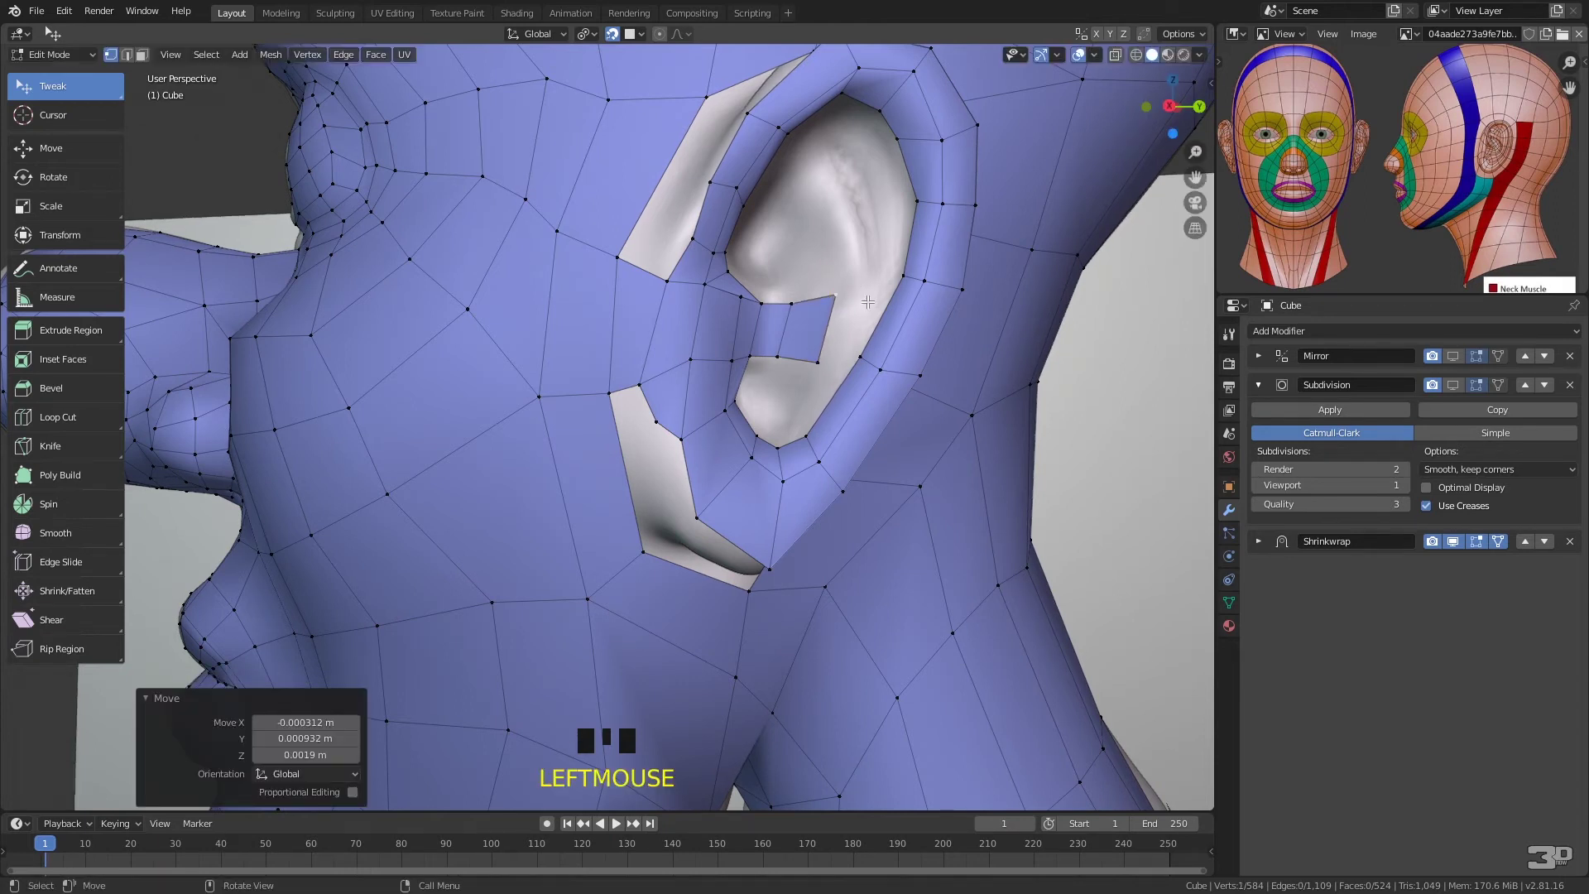
left_click_drag(820, 357, 824, 346)
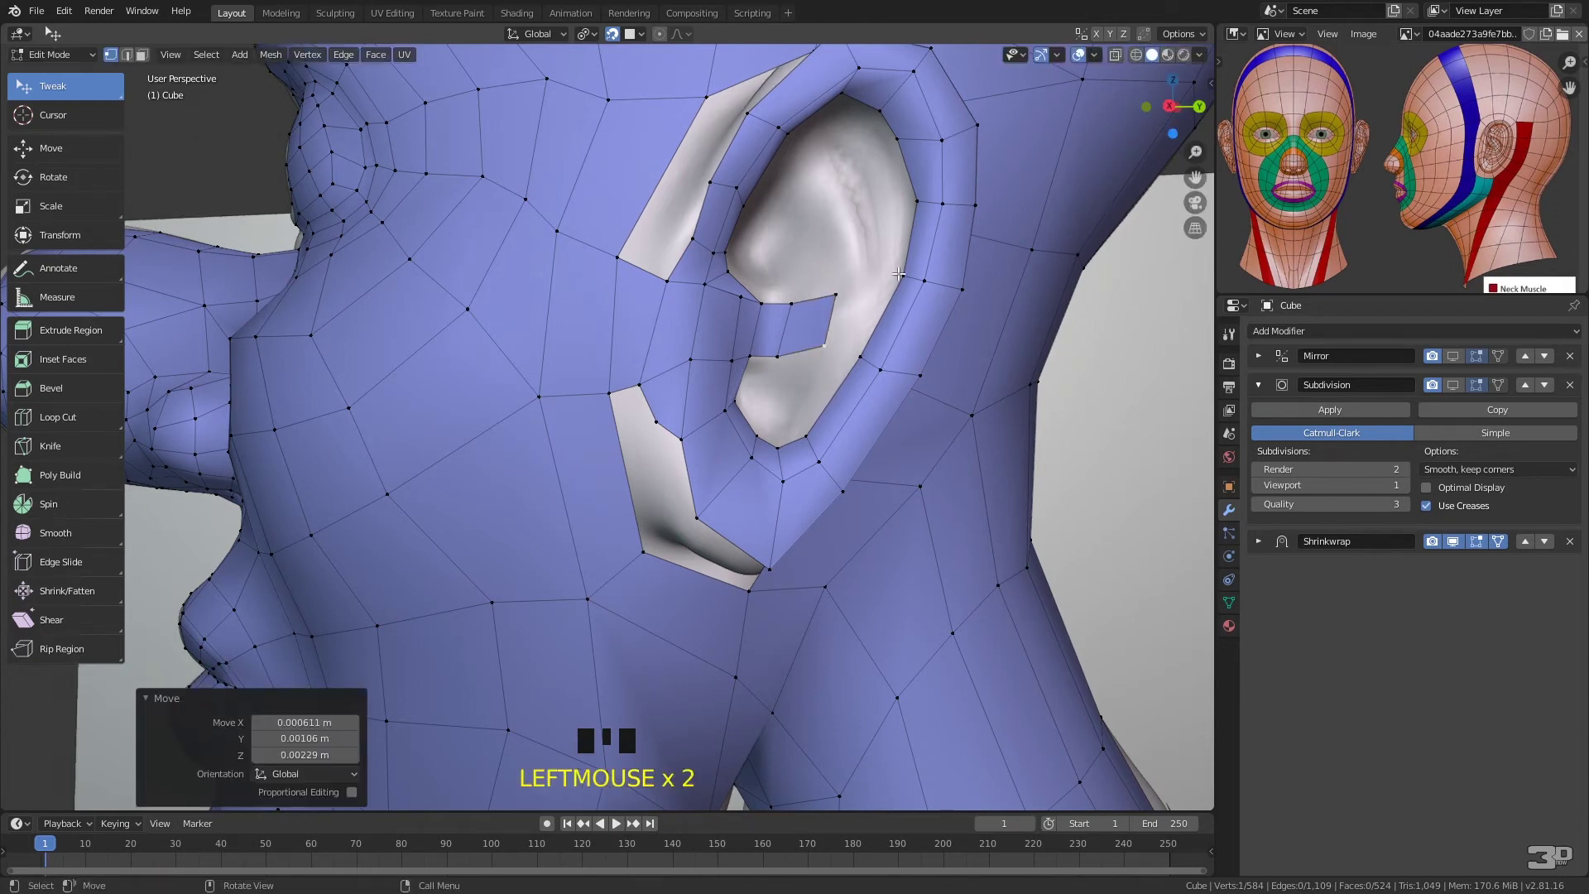
key("e")
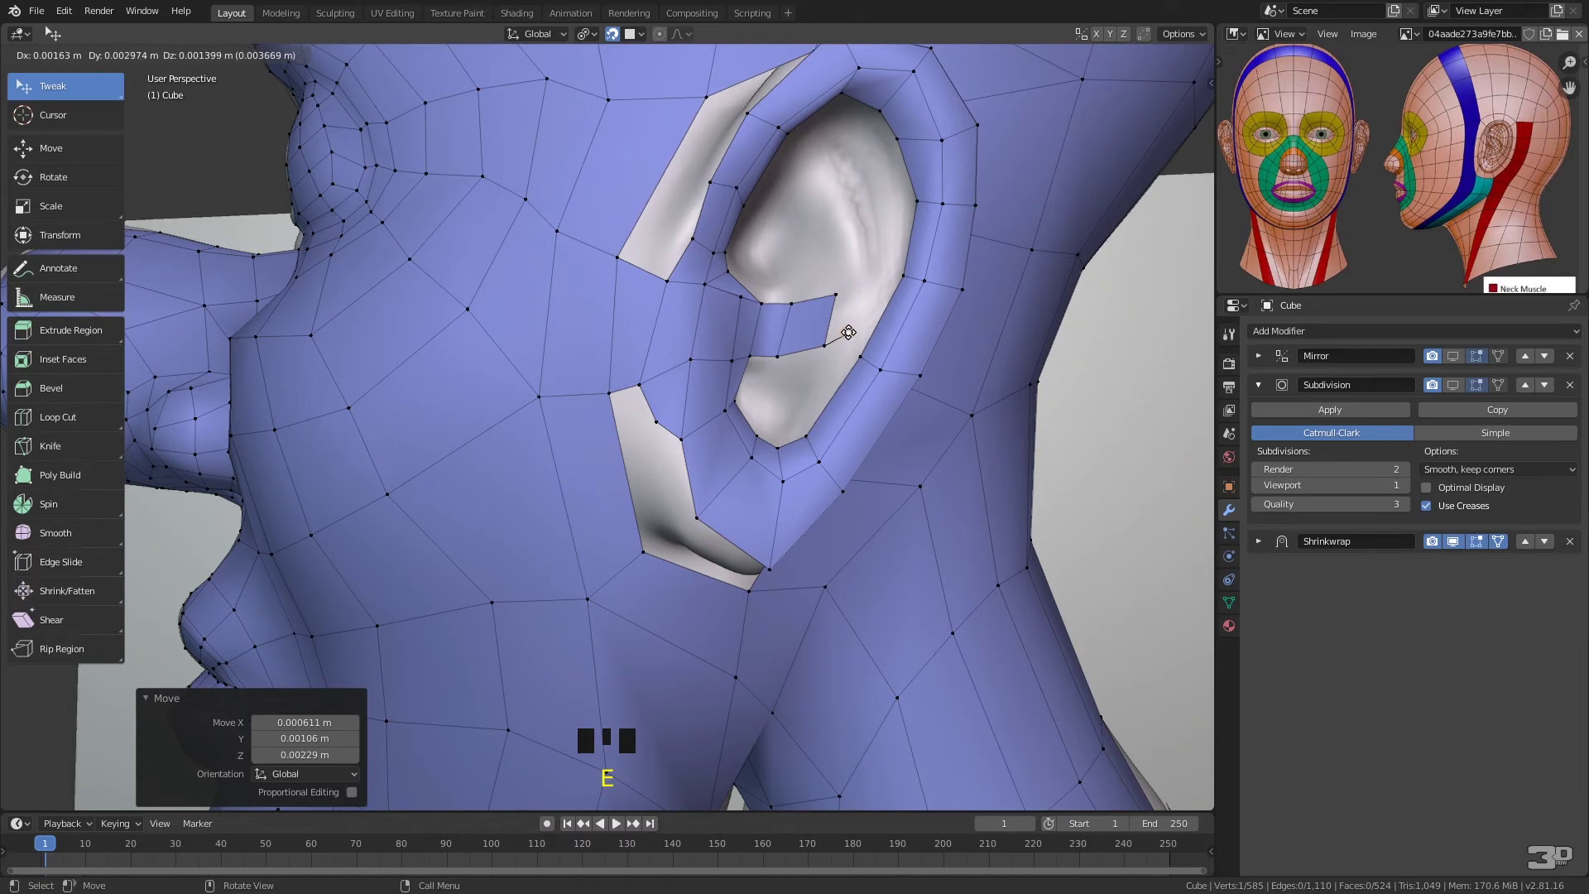
right_click(863, 321)
key("x")
key("x")
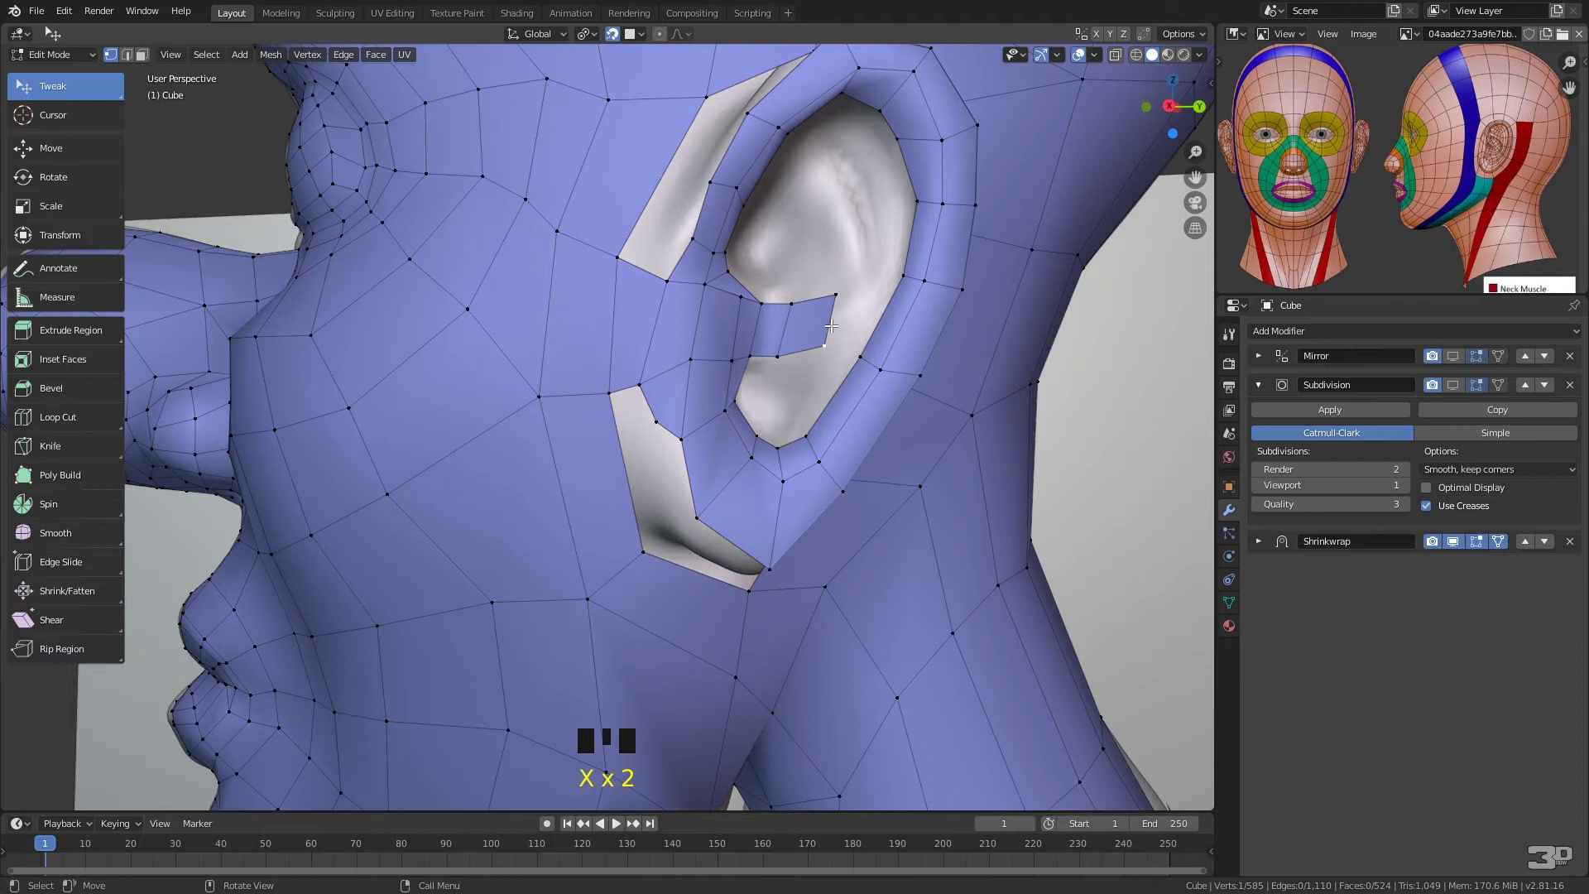
left_click(830, 343)
key("g")
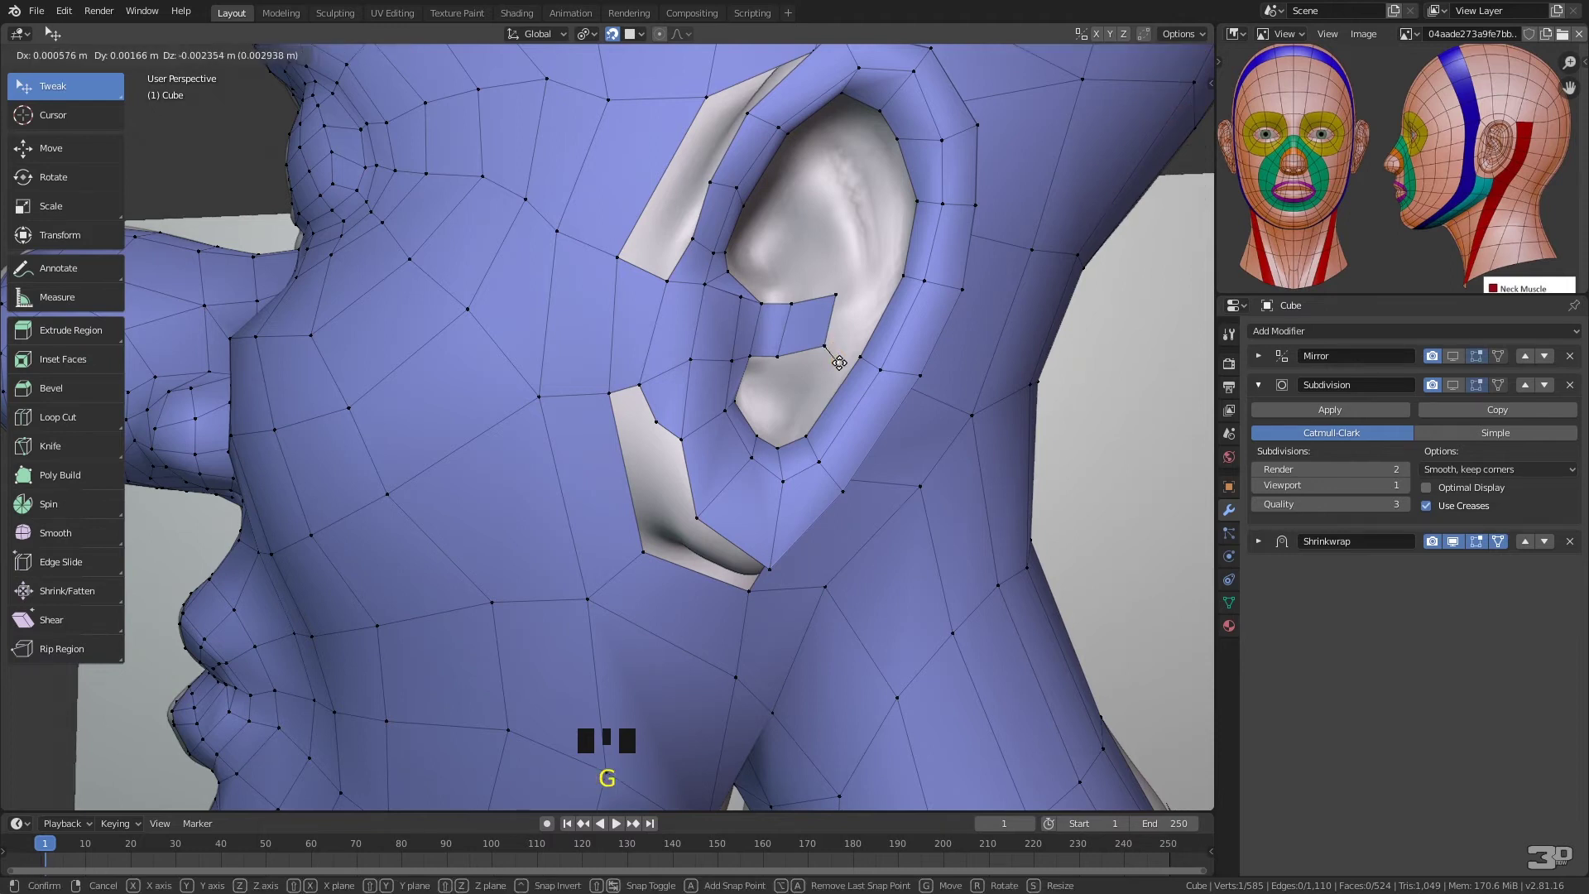
left_click(843, 340)
key("c")
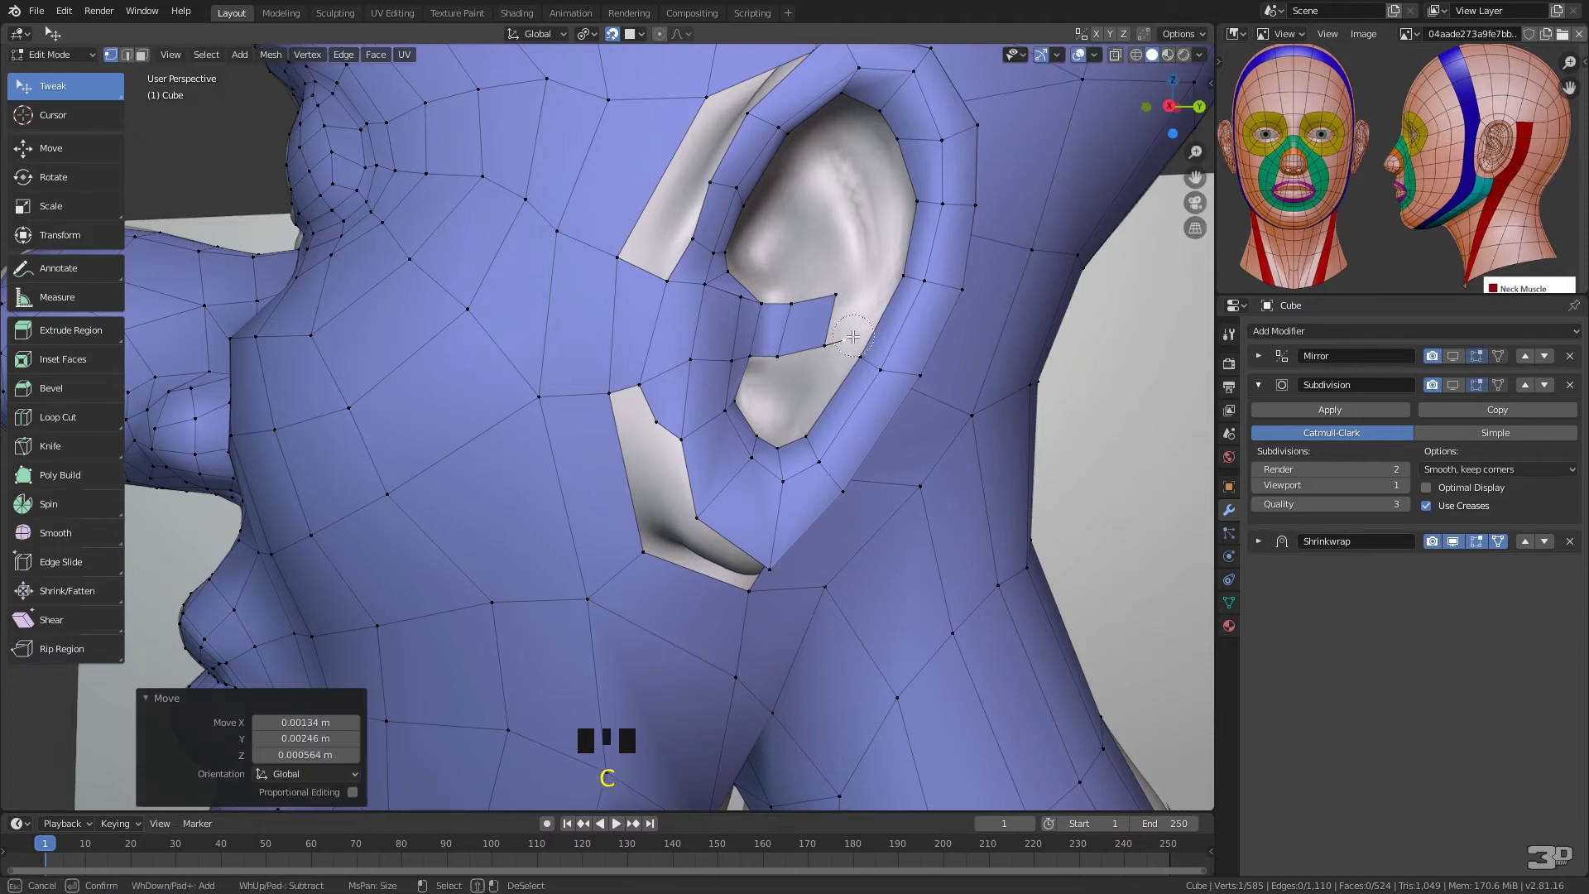
right_click(846, 340)
key("x")
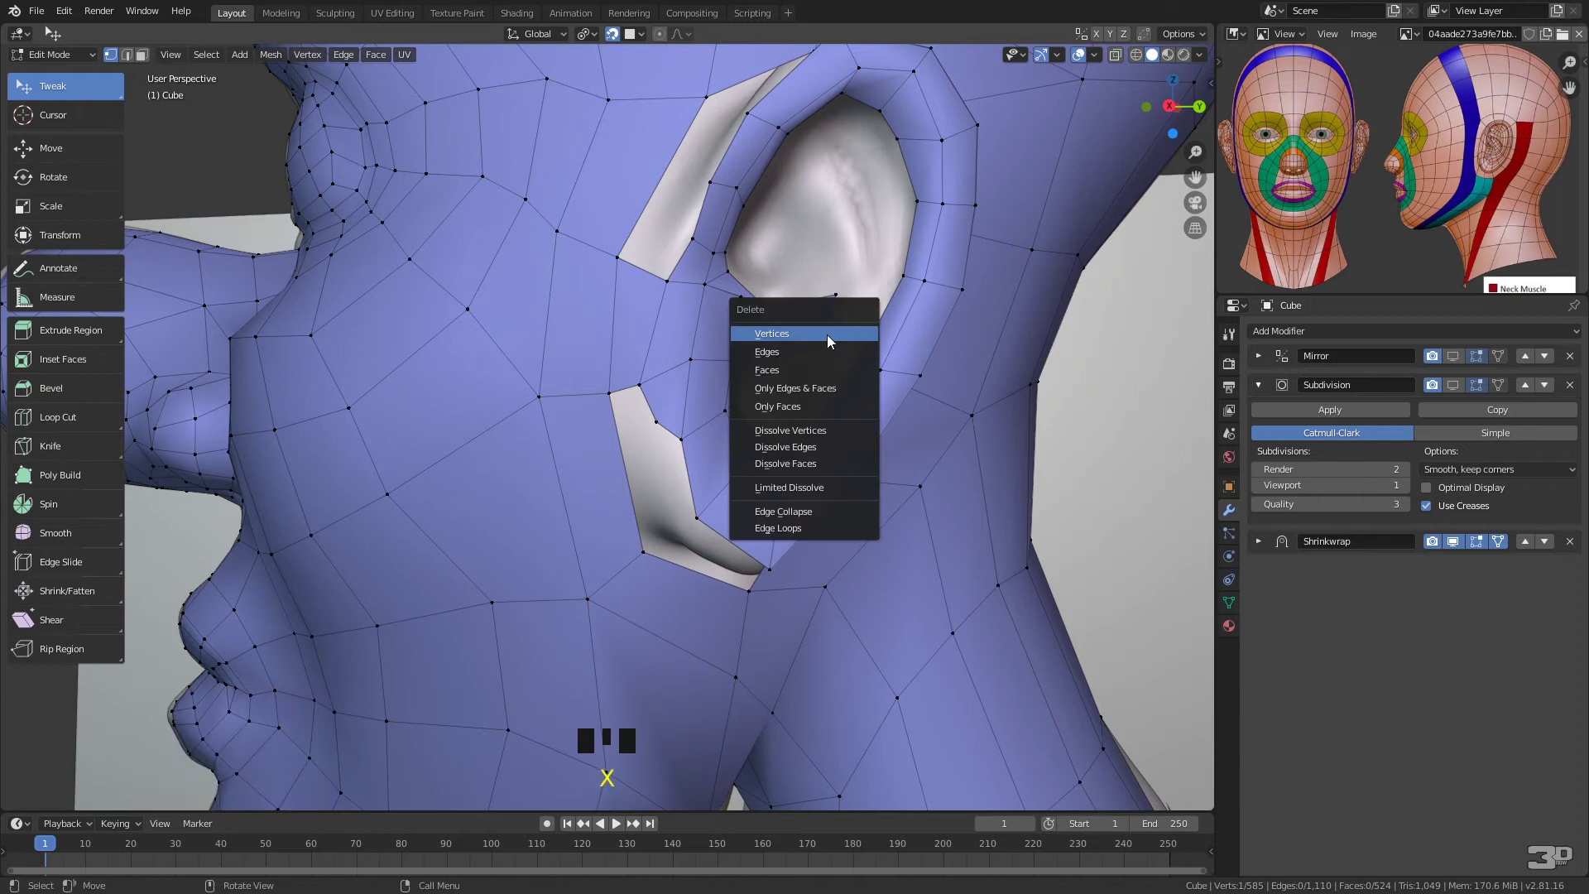
left_click(831, 340)
- Reposition vertices along the top and front edge of the helix strip
mouse_move(925, 274)
middle_mouse_down()
mouse_move(910, 256)
mouse_move(952, 281)
mouse_move(942, 298)
mouse_move(906, 290)
middle_mouse_up()
left_click_drag(886, 147, 807, 134)
left_click(717, 185)
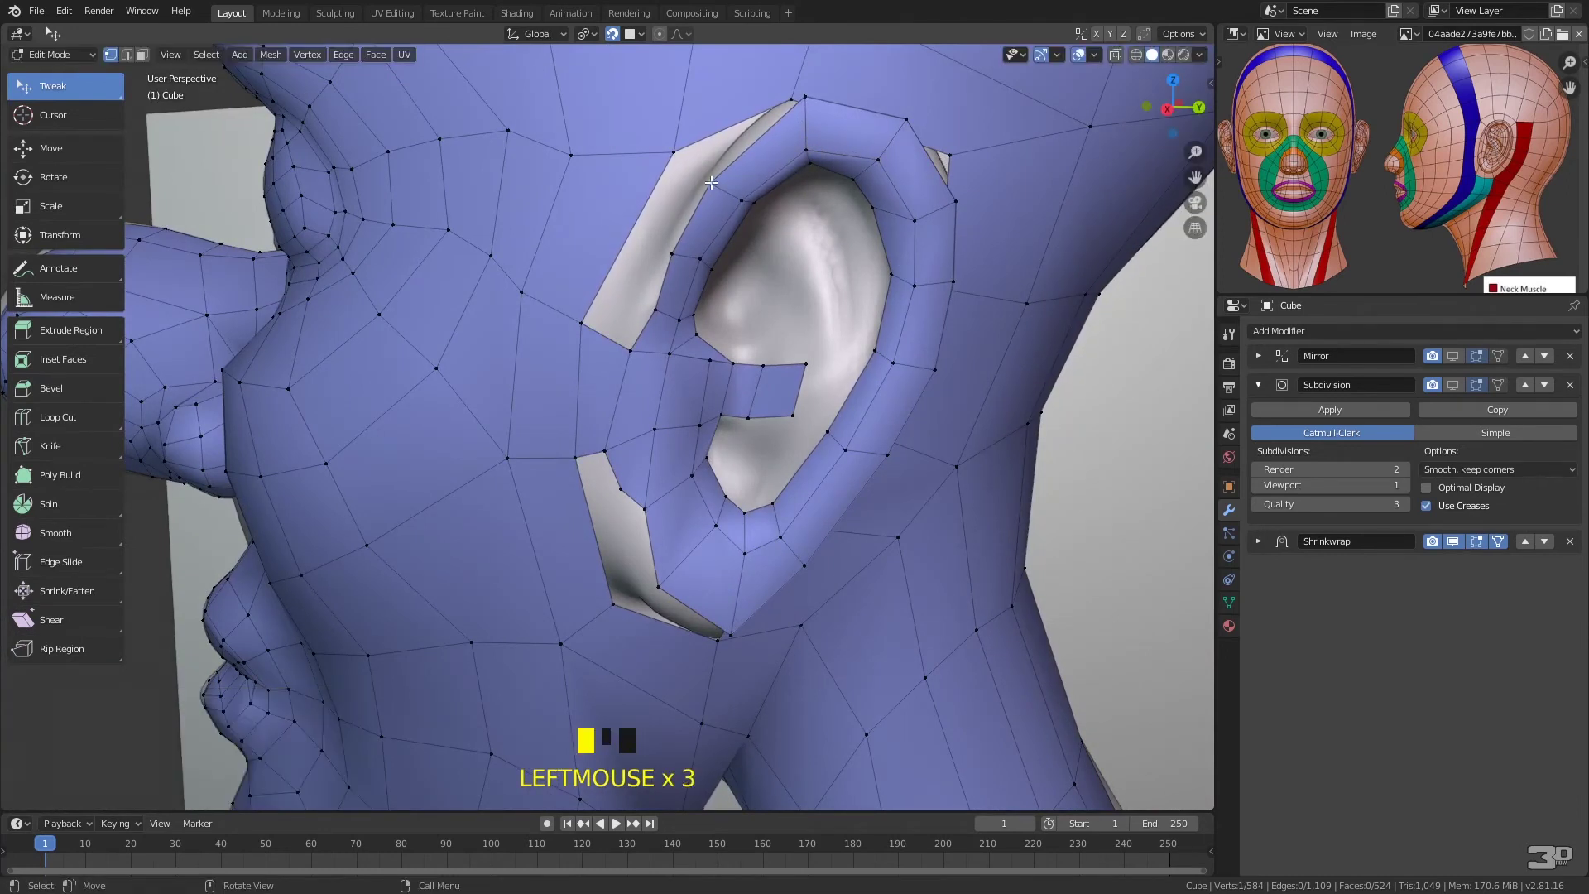
left_click_drag(661, 309, 659, 302)
- Extrude the front inner edge of the helix into the ear's hollow and adjust the new edge's vertex
middle_click_drag(738, 301, 693, 309)
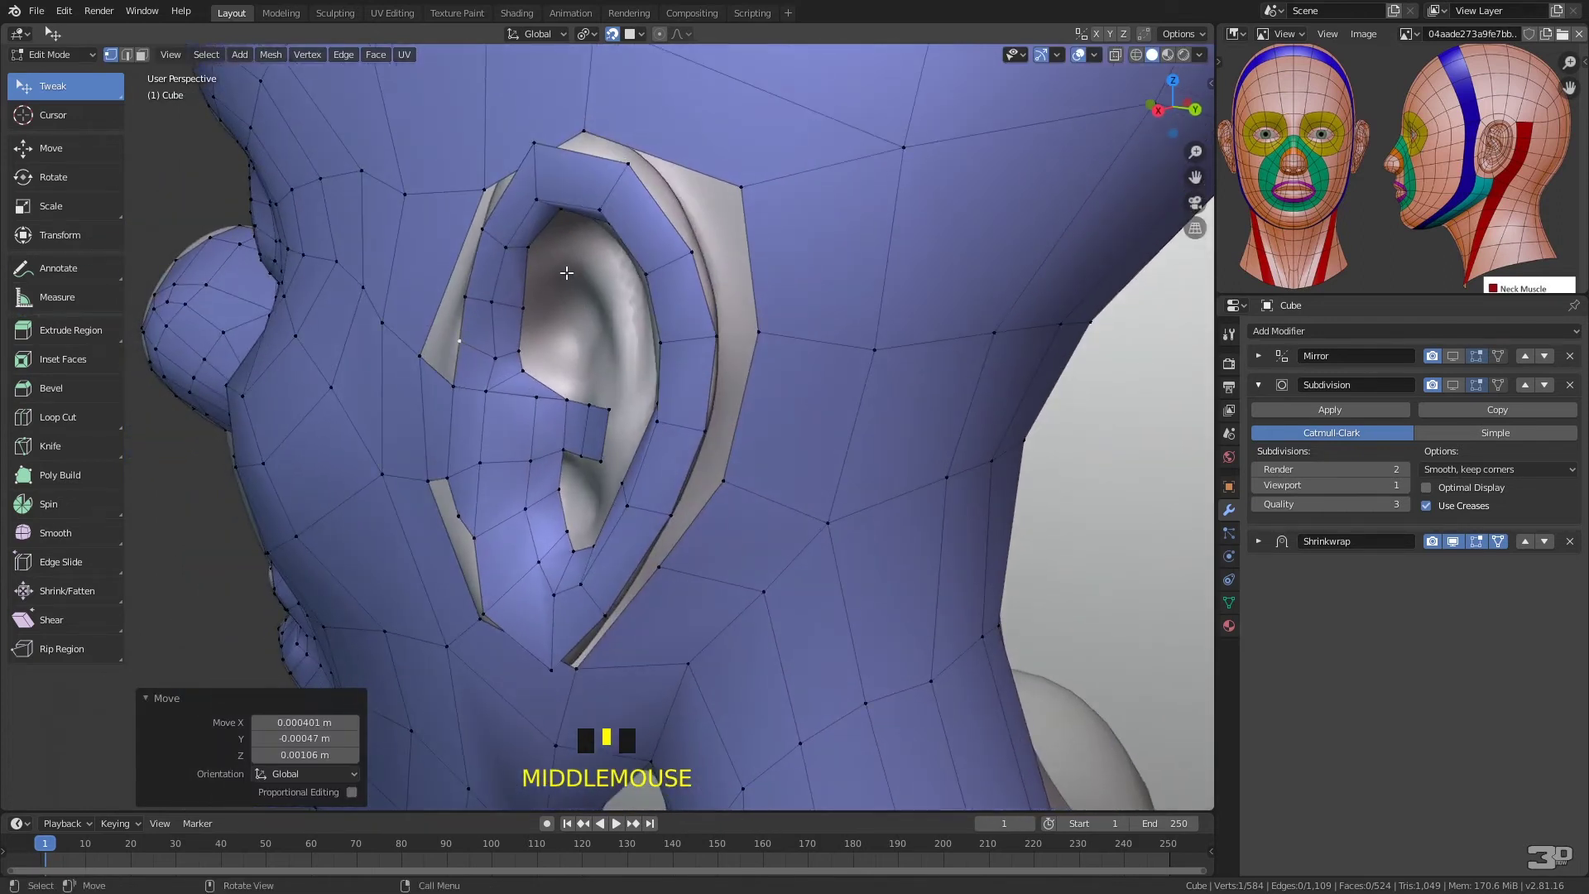
middle_click_drag(559, 259, 566, 246)
left_click(526, 247)
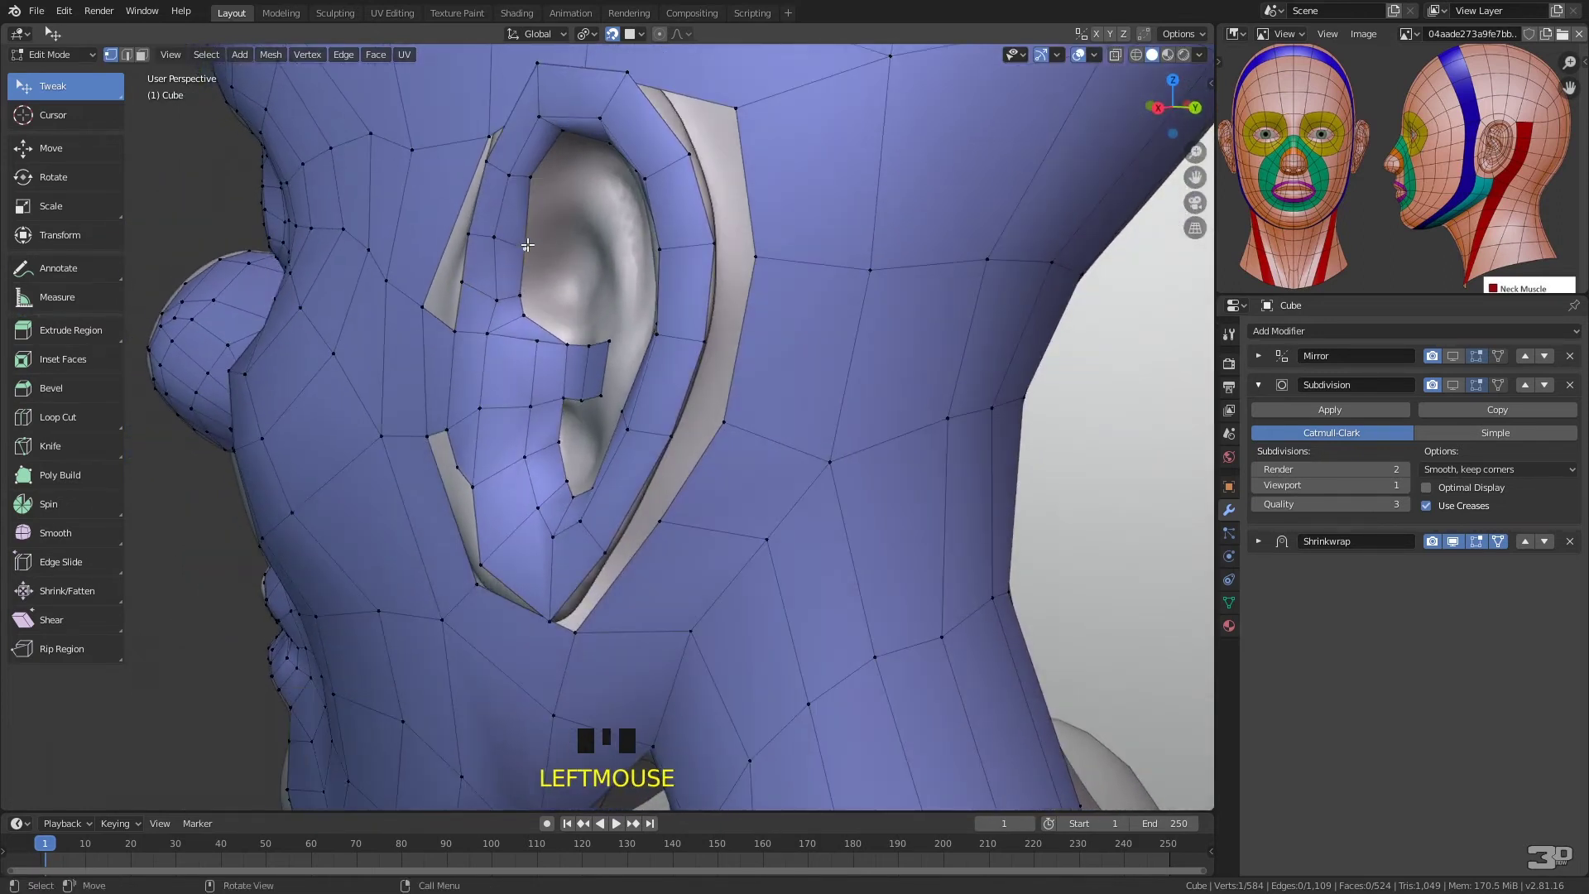
left_click(533, 177, "shift")
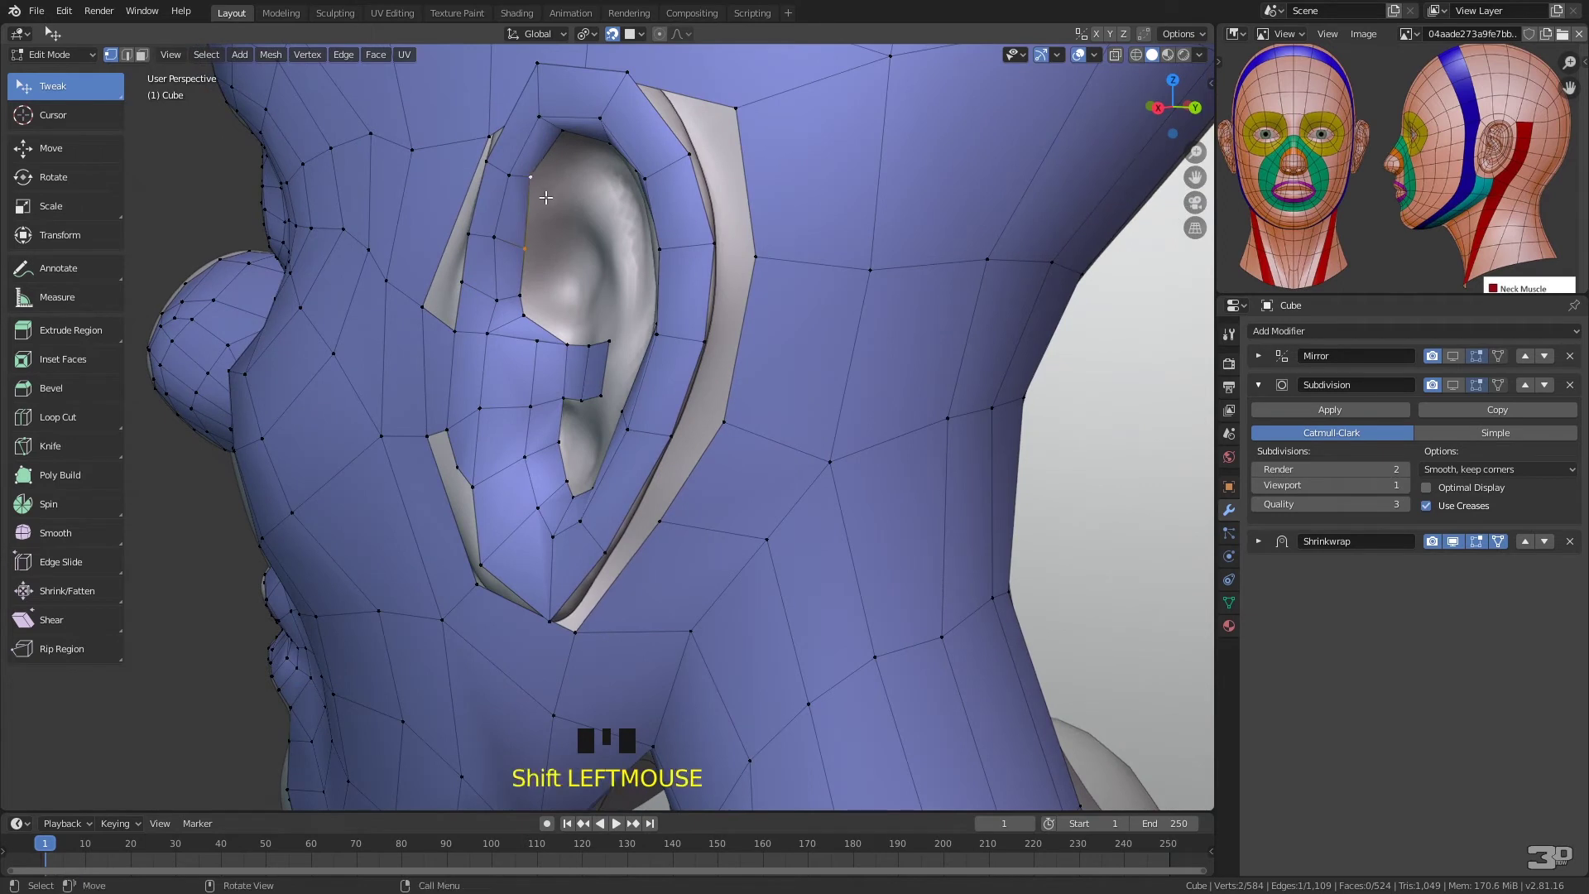
key("e")
left_click(563, 211)
left_click_drag(566, 189, 565, 209)
middle_click_drag(594, 206, 620, 174)
left_click(631, 109)
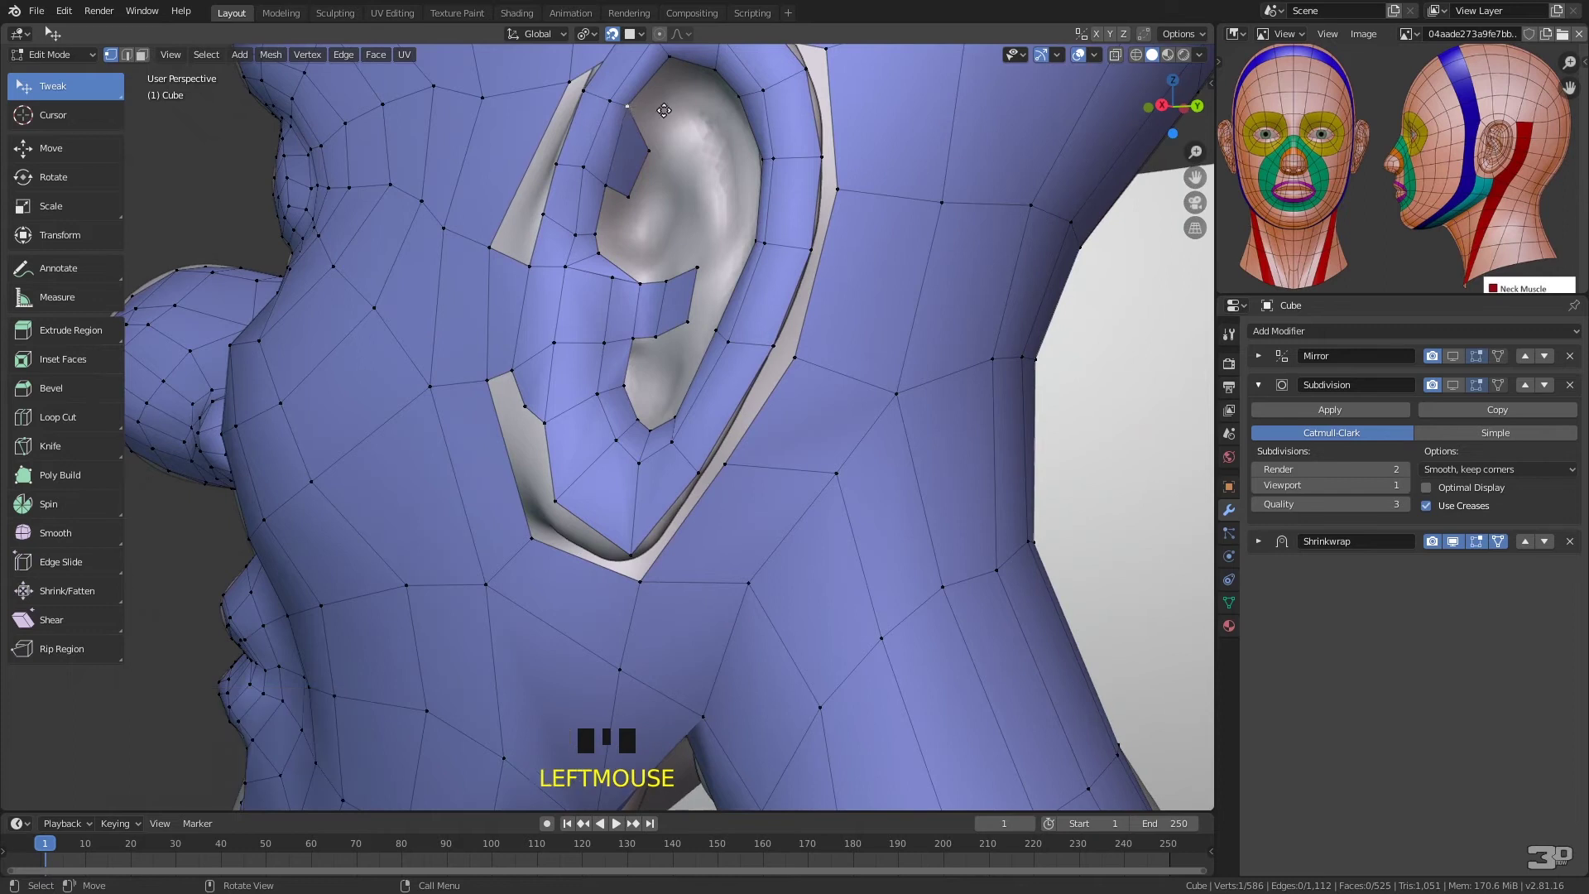
key("e")
right_click(674, 116)
key("x")
left_click(667, 146)
- Fill four quads along the inner edge of the upper helix, from the extruded front face around the top
left_click(629, 110)
key("f")
left_click(670, 120)
left_click(673, 63)
key("f")
left_click(708, 115)
left_click(716, 72)
key("f")
left_click(723, 129)
left_click(739, 100)
key("f")
left_click(737, 164)
- Continue the inner row with two quads down the back of the helix and shift its end vertex lower
left_click(758, 159)
key("f")
left_click(726, 234)
left_click(748, 241)
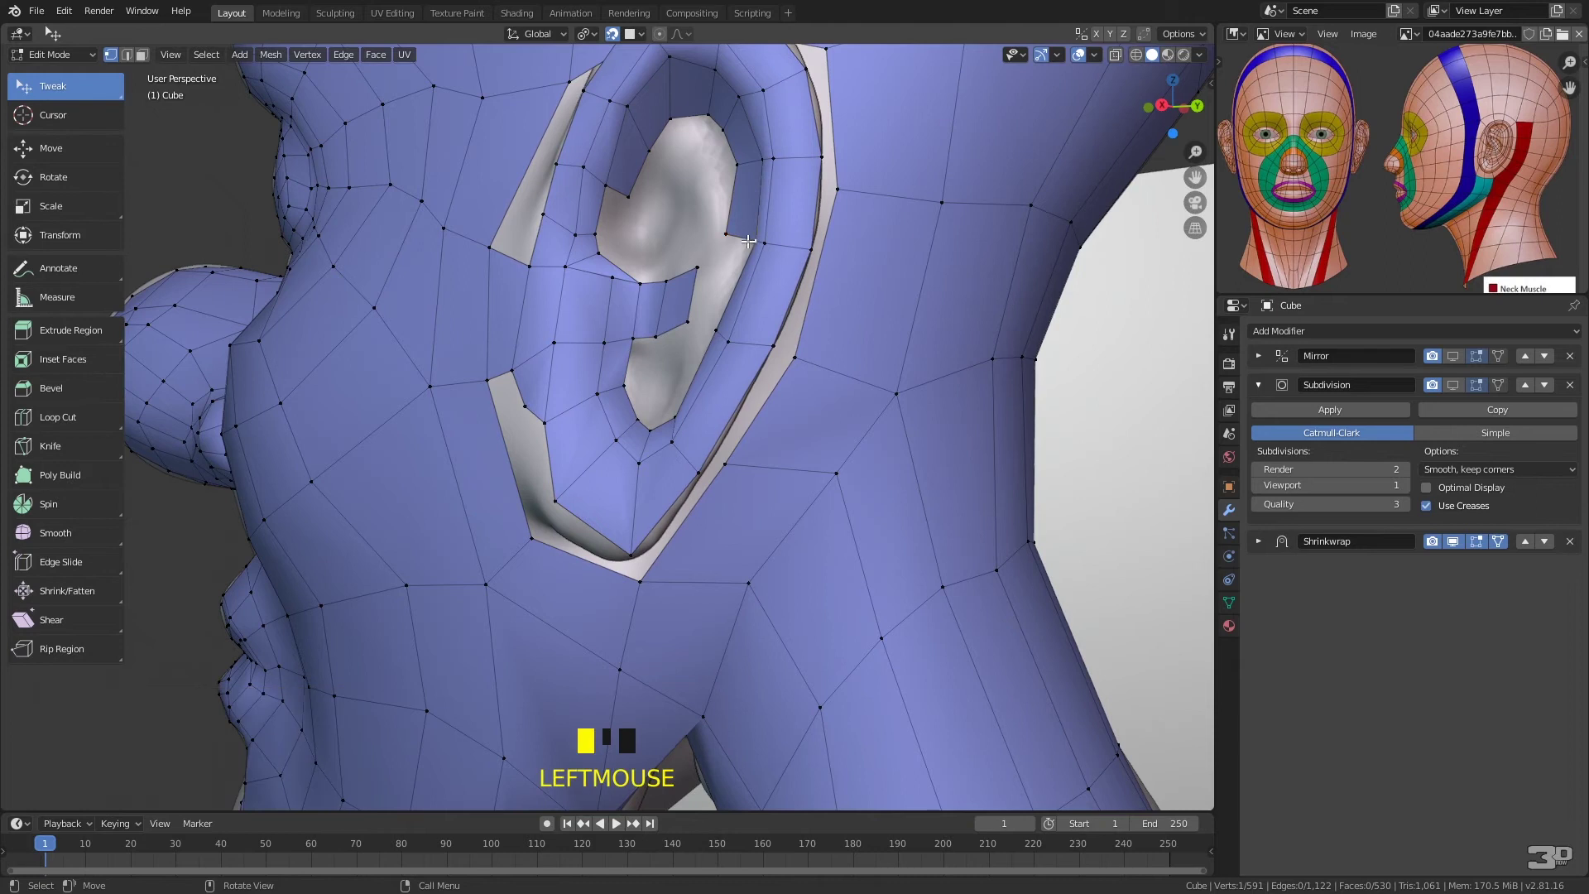
key("f")
left_click(712, 310)
left_click_drag(726, 234, 719, 260)
- Continue the inner row with four quads down the lower helix and around the bottom of the ear's hollow
left_click(715, 331)
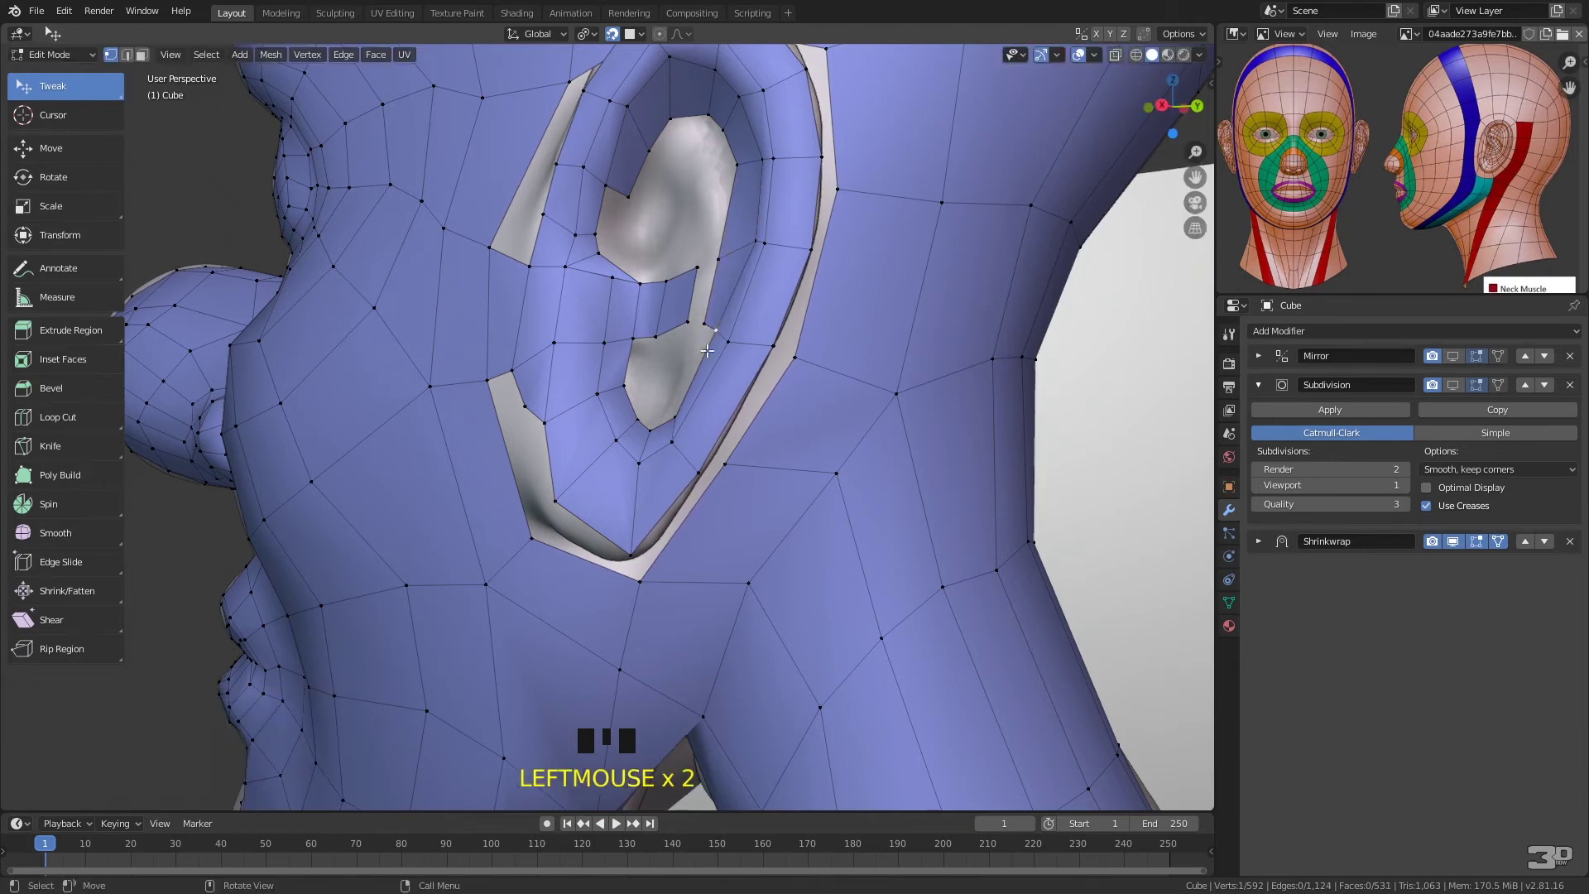
key("f")
left_click(671, 386)
left_click(676, 416)
key("f")
left_click(654, 402)
left_click(649, 429)
key("f")
left_click(645, 397)
left_click(638, 418)
key("f")
left_click(640, 374)
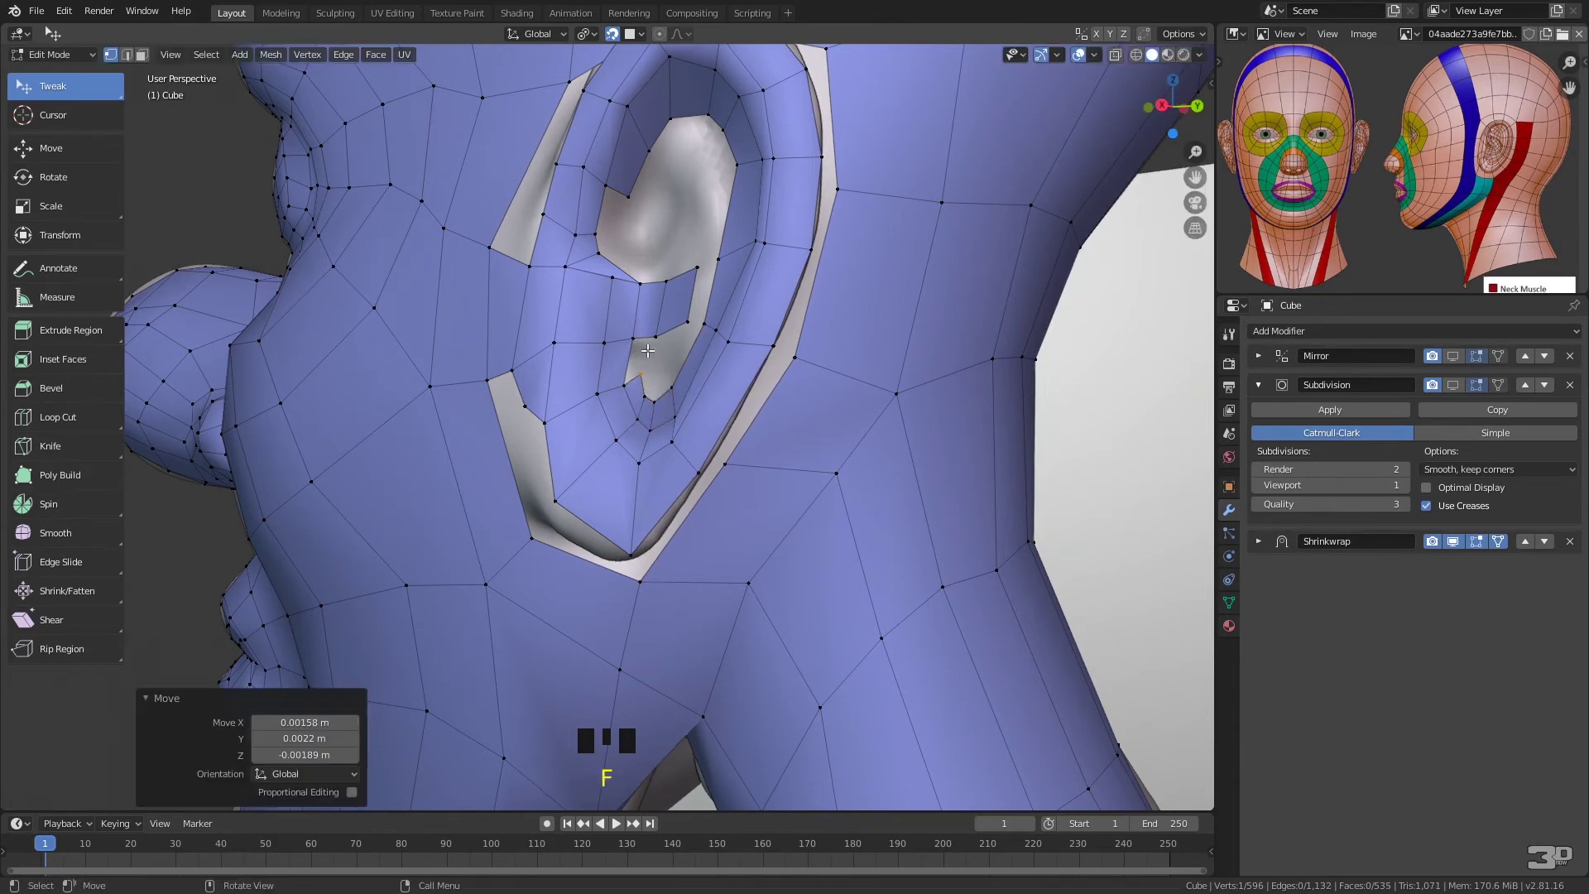
- Fill a face between the inner row's end and the tragus strip, and adjust the neighbouring vertices
left_click(628, 381)
left_click(633, 338, "shift")
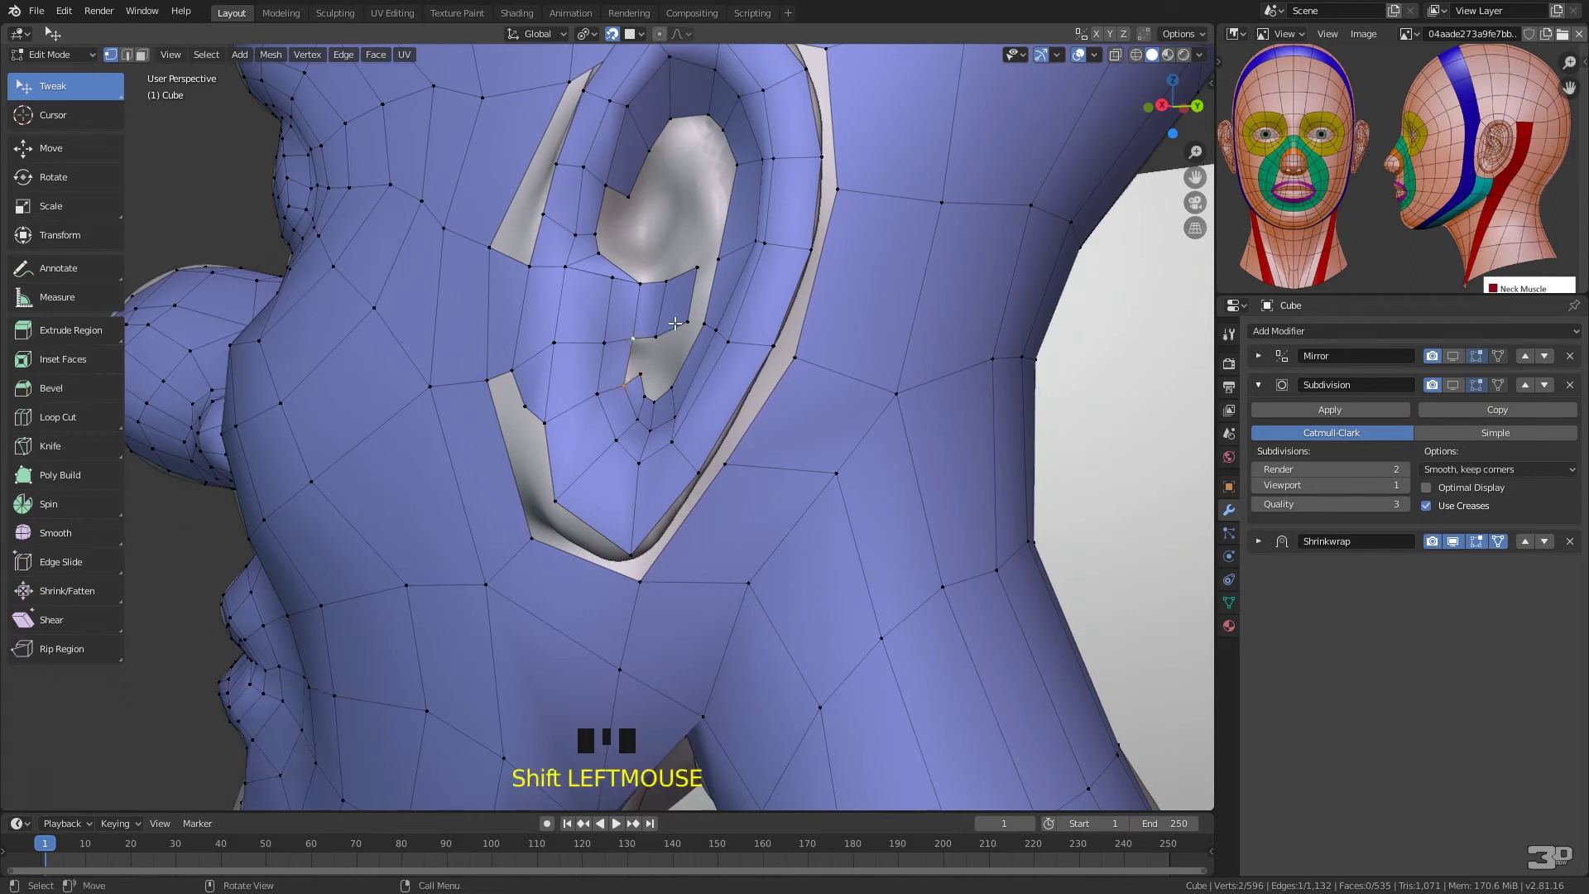
key("f")
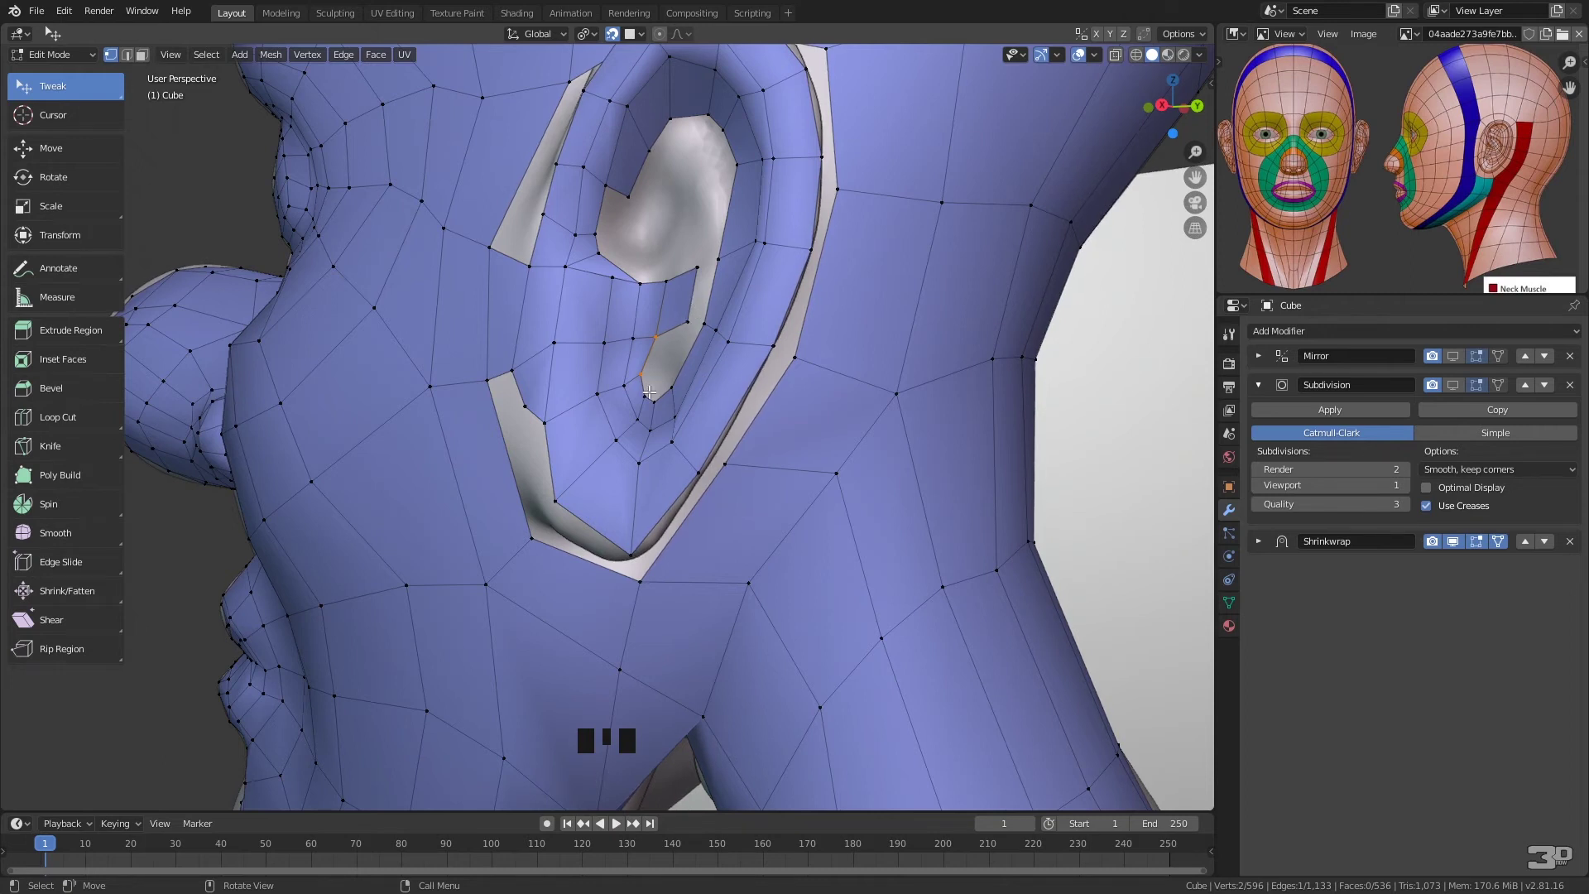
left_click_drag(687, 322, 613, 383)
mouse_move(633, 339)
left_mouse_down()
mouse_move(617, 344)
mouse_move(643, 346)
left_mouse_up()
left_click_drag(641, 374, 634, 378)
- Fill one more face beneath the tragus strip at the bottom of the ear's hollow
middle_click_drag(670, 365, 625, 412)
left_click(620, 398)
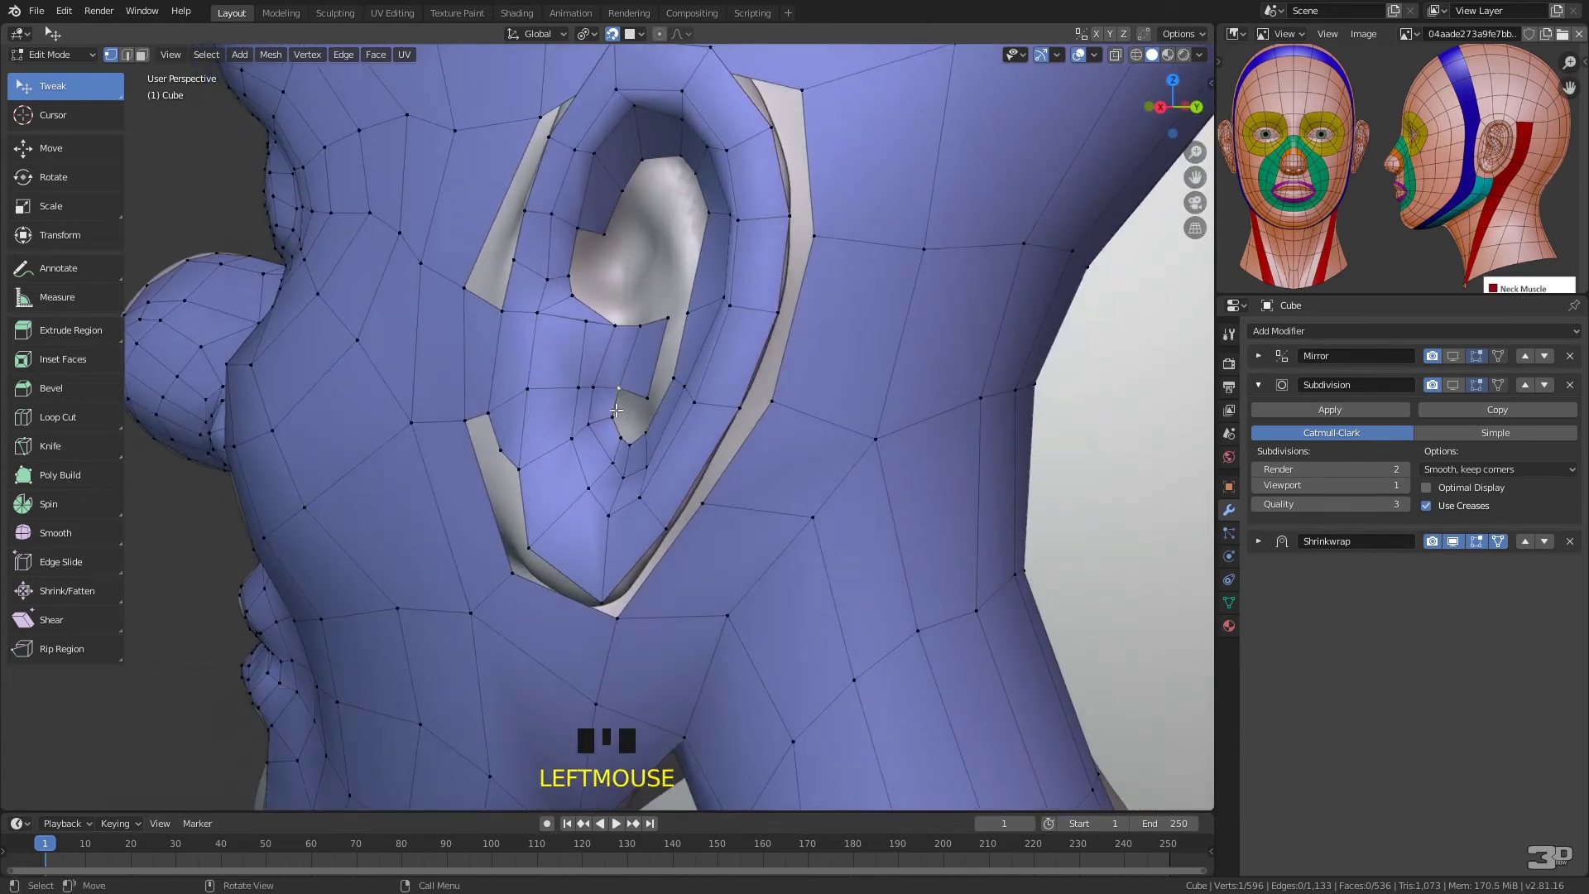
left_click(615, 411, "shift")
key("f")
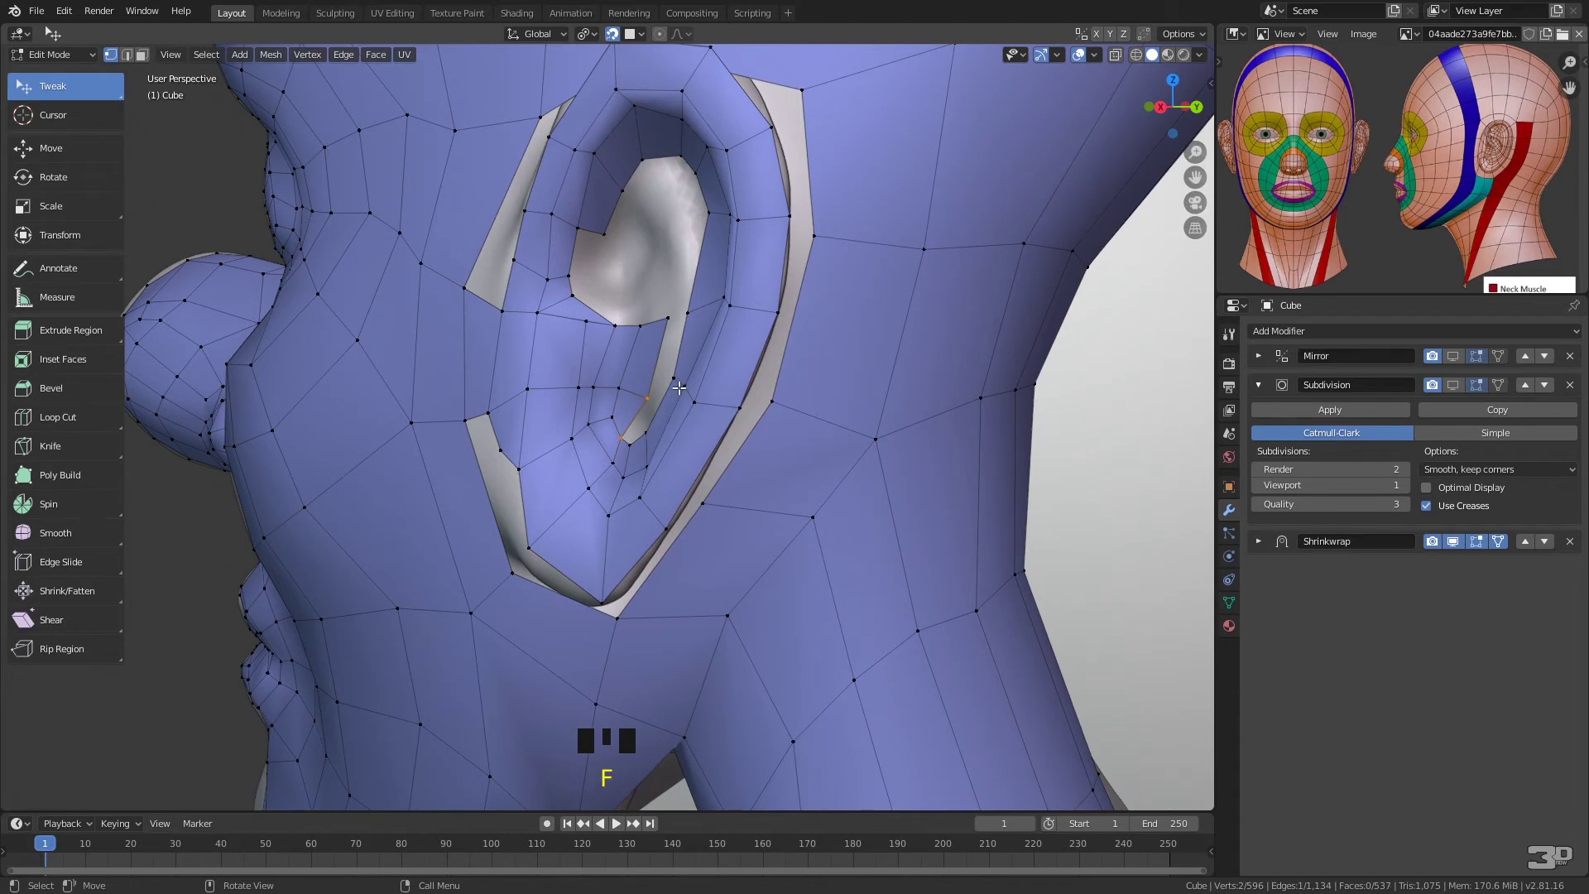
- Add a single loop cut across the lower back section of the helix strips
middle_click_drag(662, 399, 733, 401)
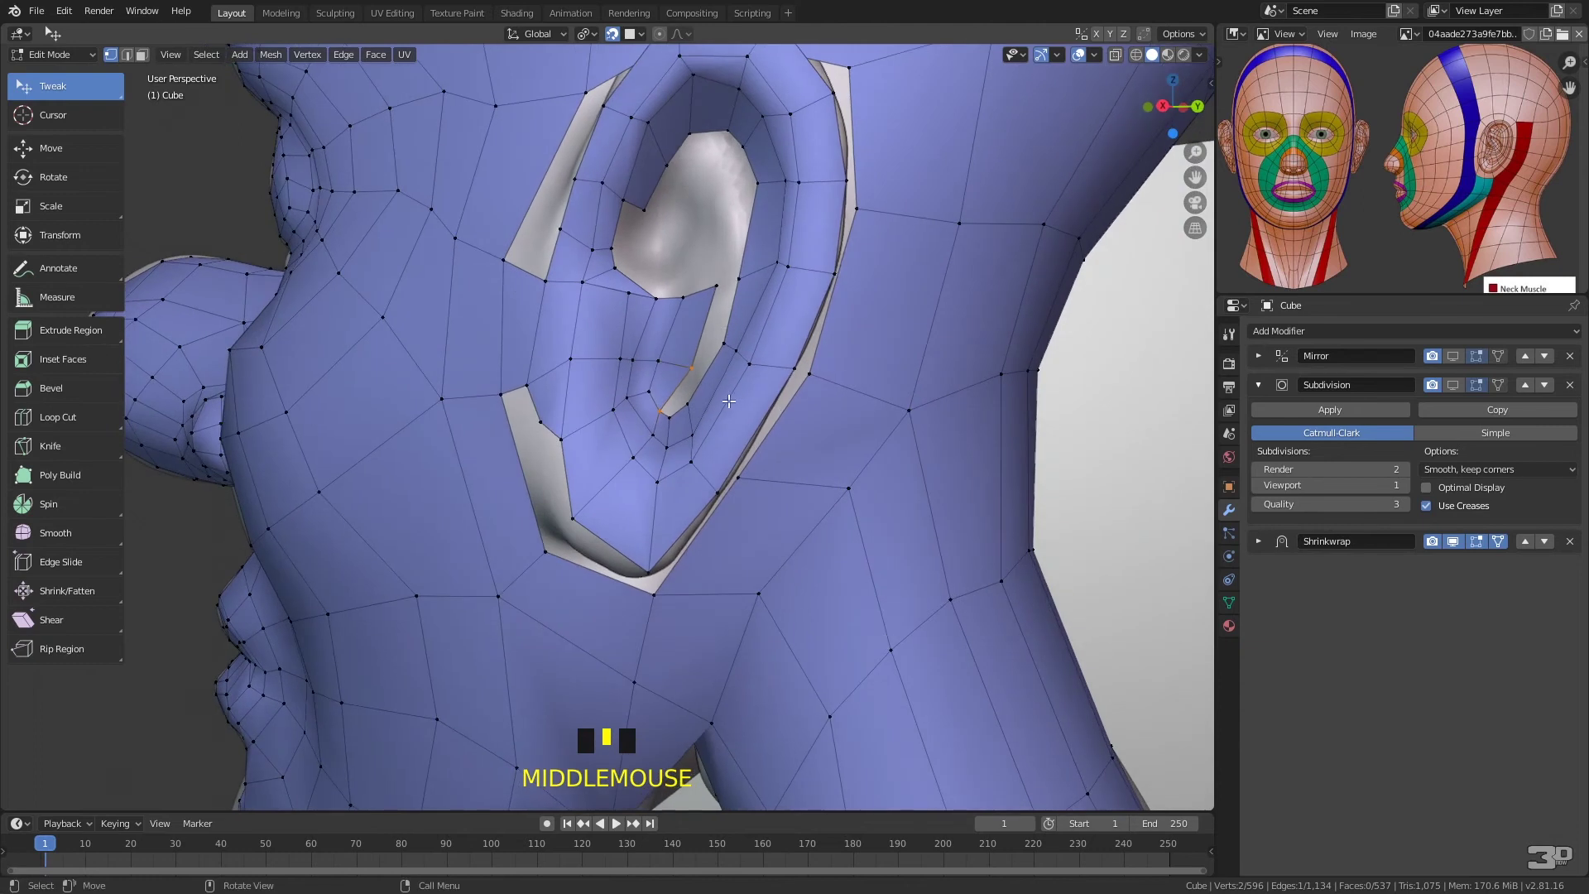
key("ctrl+r")
left_click(727, 405)
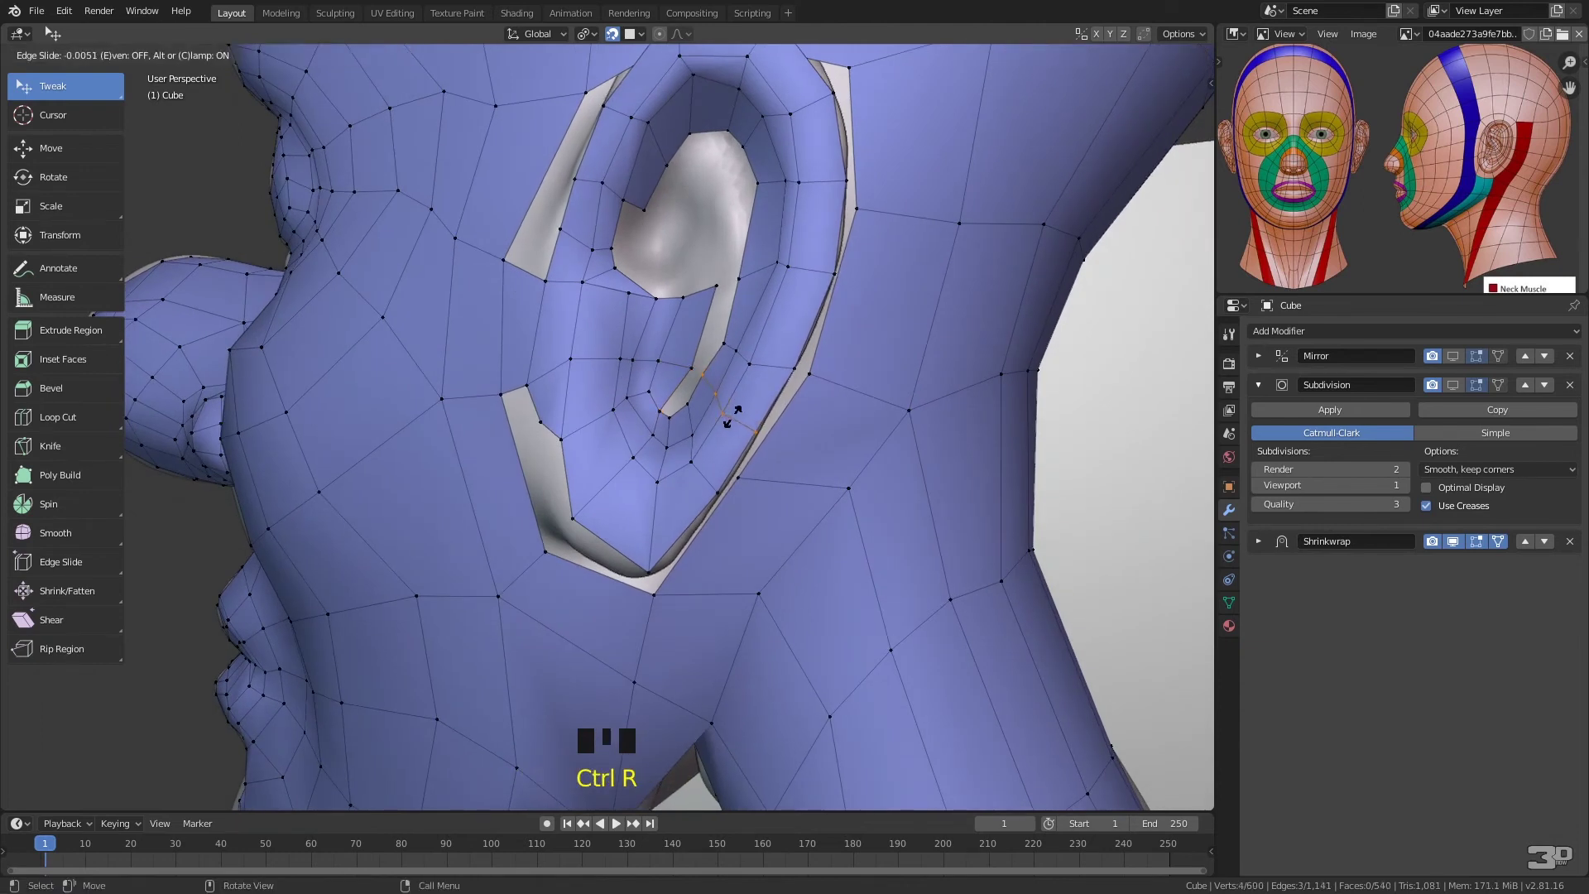
left_click(716, 398)
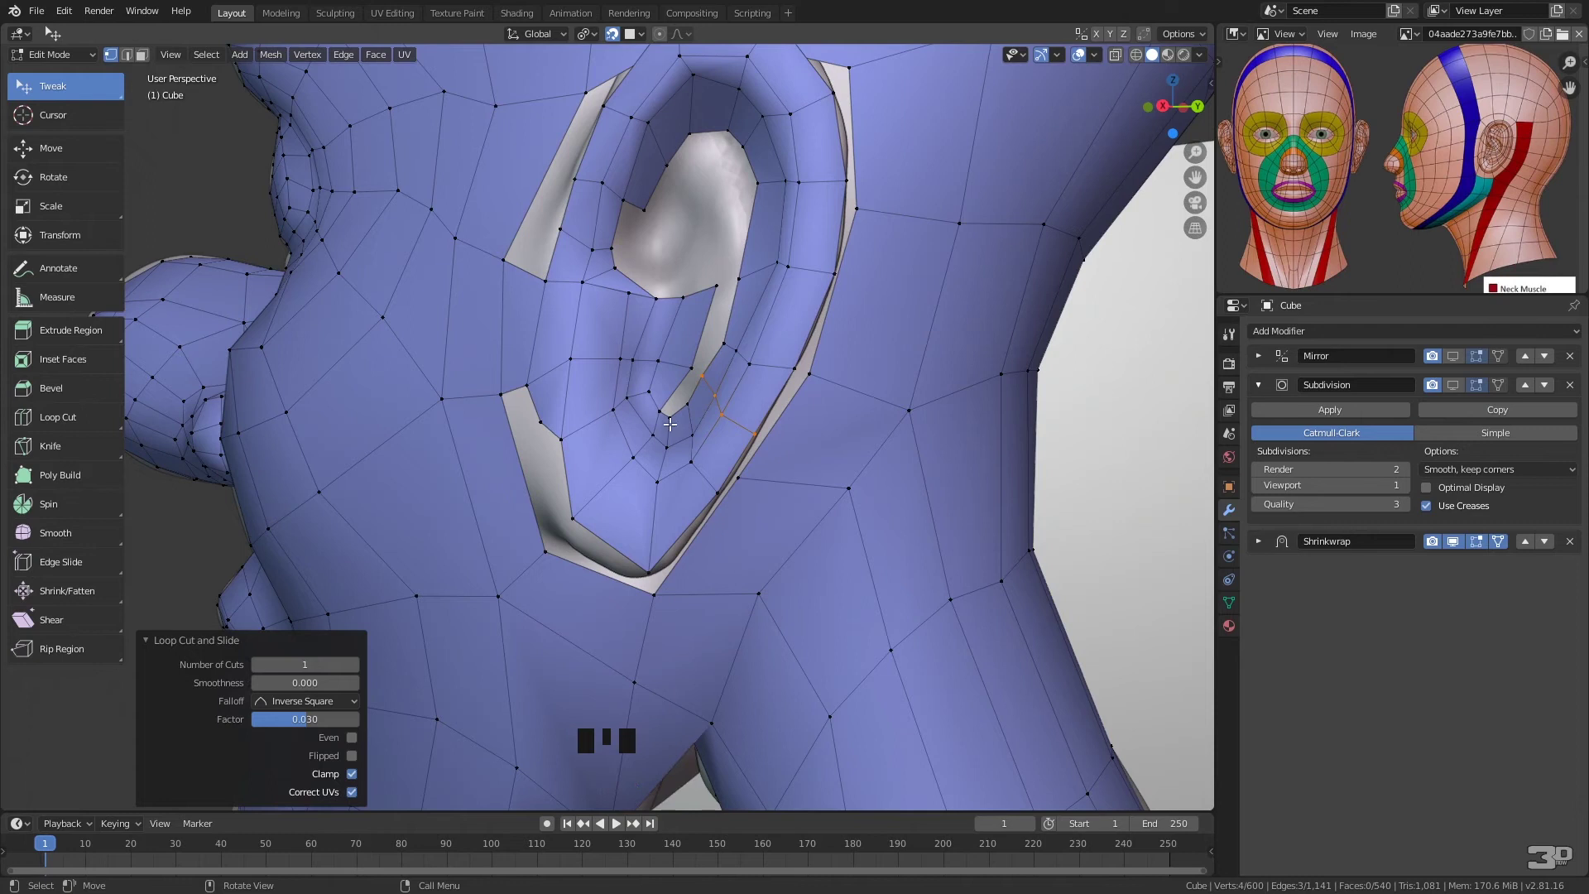
- Reposition the tragus strip's corner and upper-edge vertices beside the narrow gap
left_click_drag(693, 372, 676, 389)
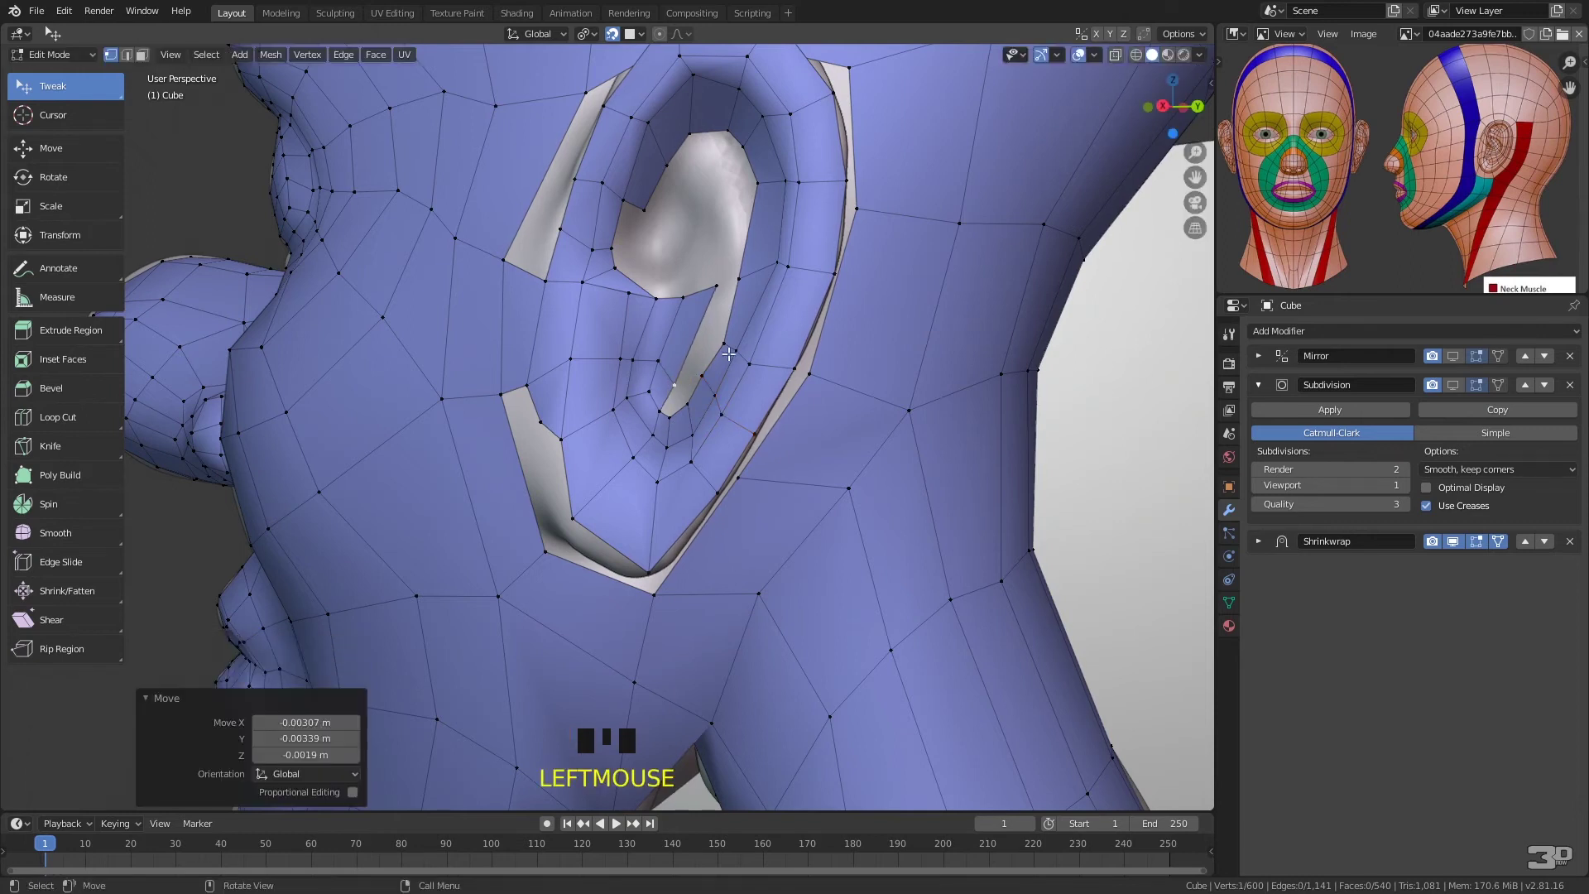
left_click_drag(717, 285, 705, 328)
left_click_drag(678, 382, 687, 372)
left_click_drag(685, 297, 627, 309)
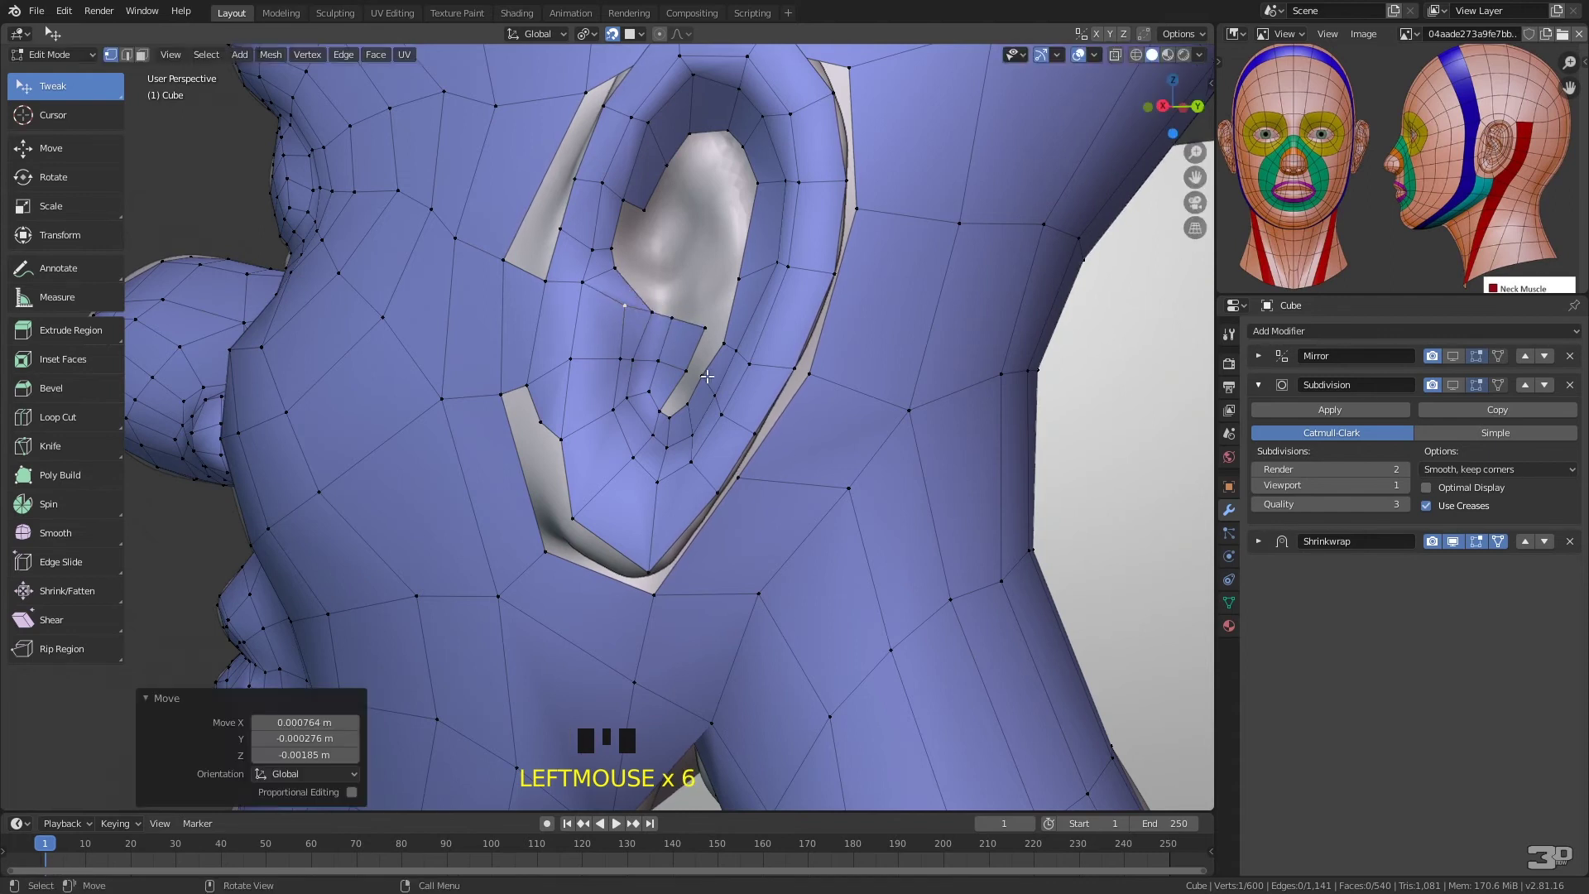
- Step back through the recent vertex moves, restore part of them, and lower the tragus strip's upper front vertex
left_click(669, 416)
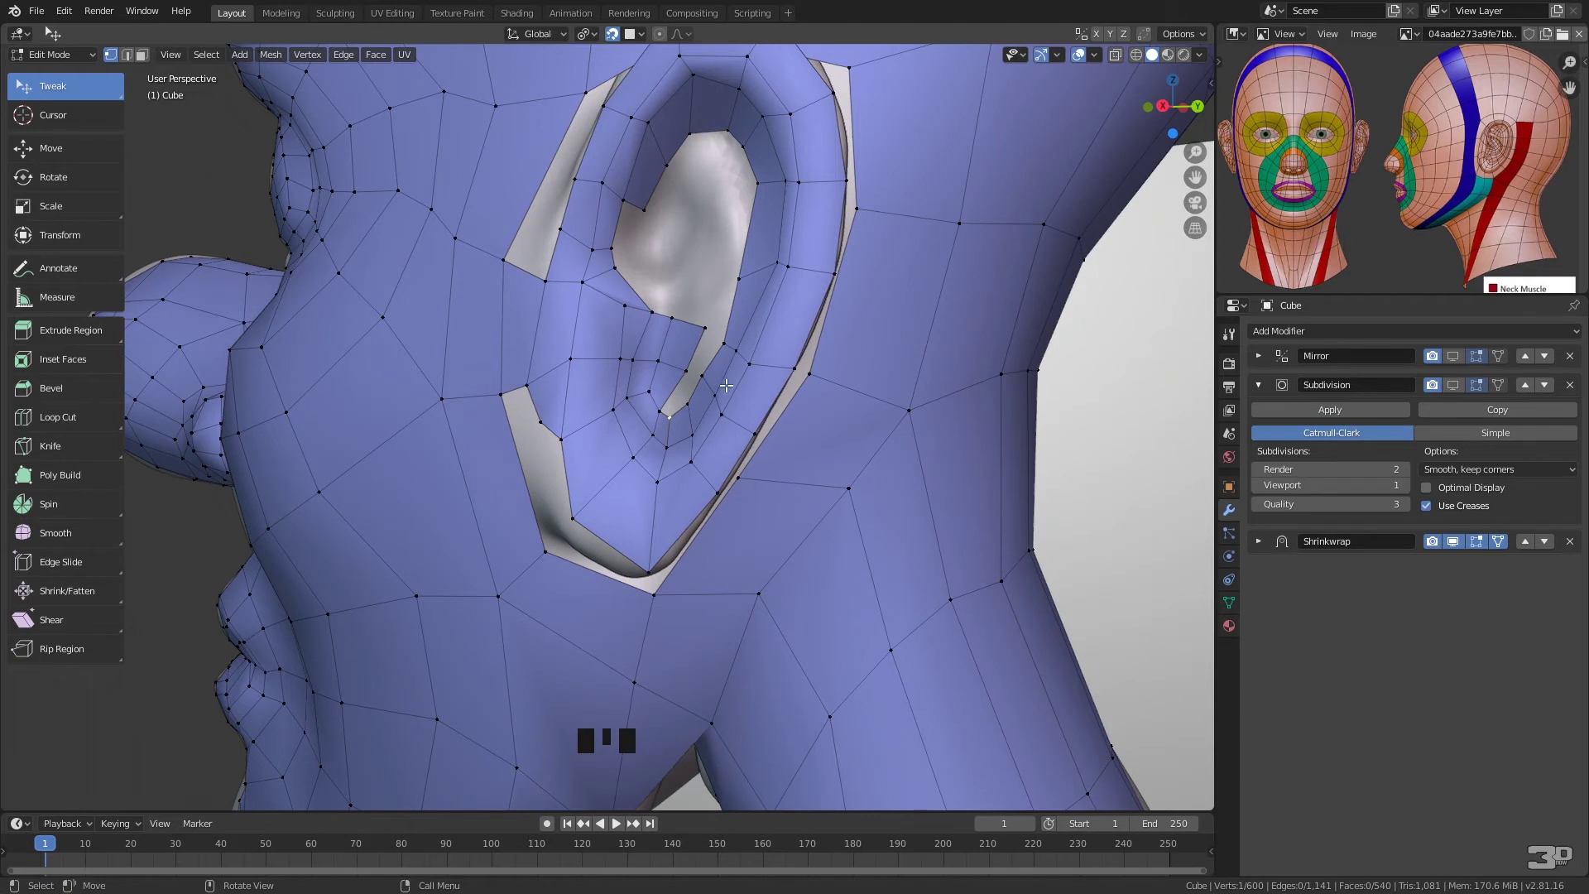
key("ctrl+z")
key("ctrl+z")
key("ctrl+z")
key("ctrl+z")
key("ctrl+z")
key("ctrl+z")
key("ctrl+z")
key("ctrl+z")
key("ctrl+z")
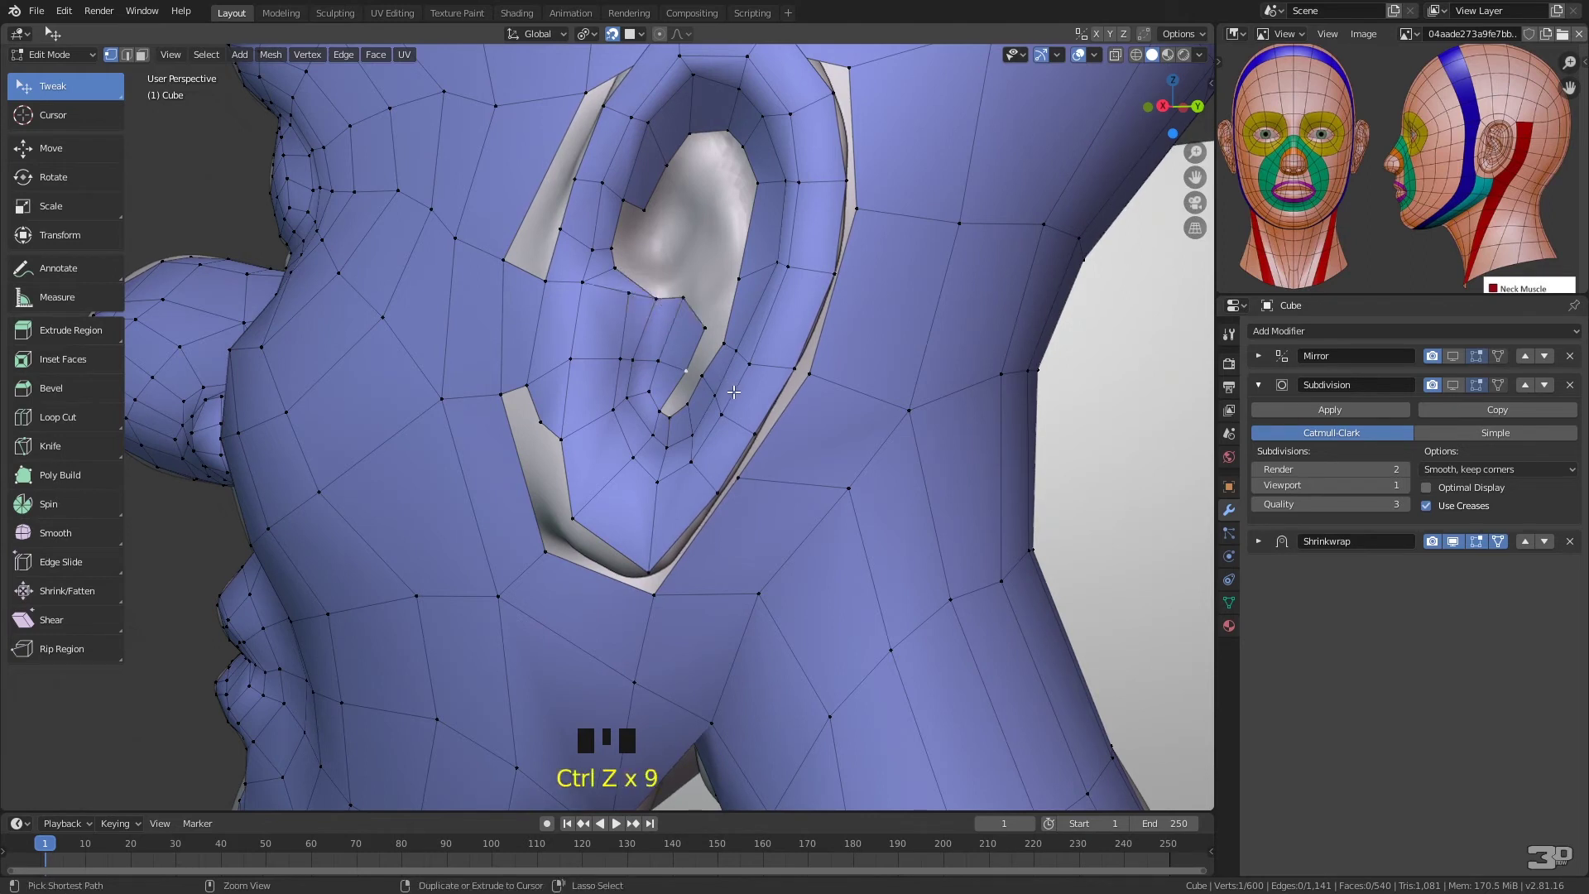
key("ctrl+shift+z")
key("ctrl+shift+z")
key("ctrl+shift+z")
key("ctrl+shift+z")
key("ctrl+shift+z")
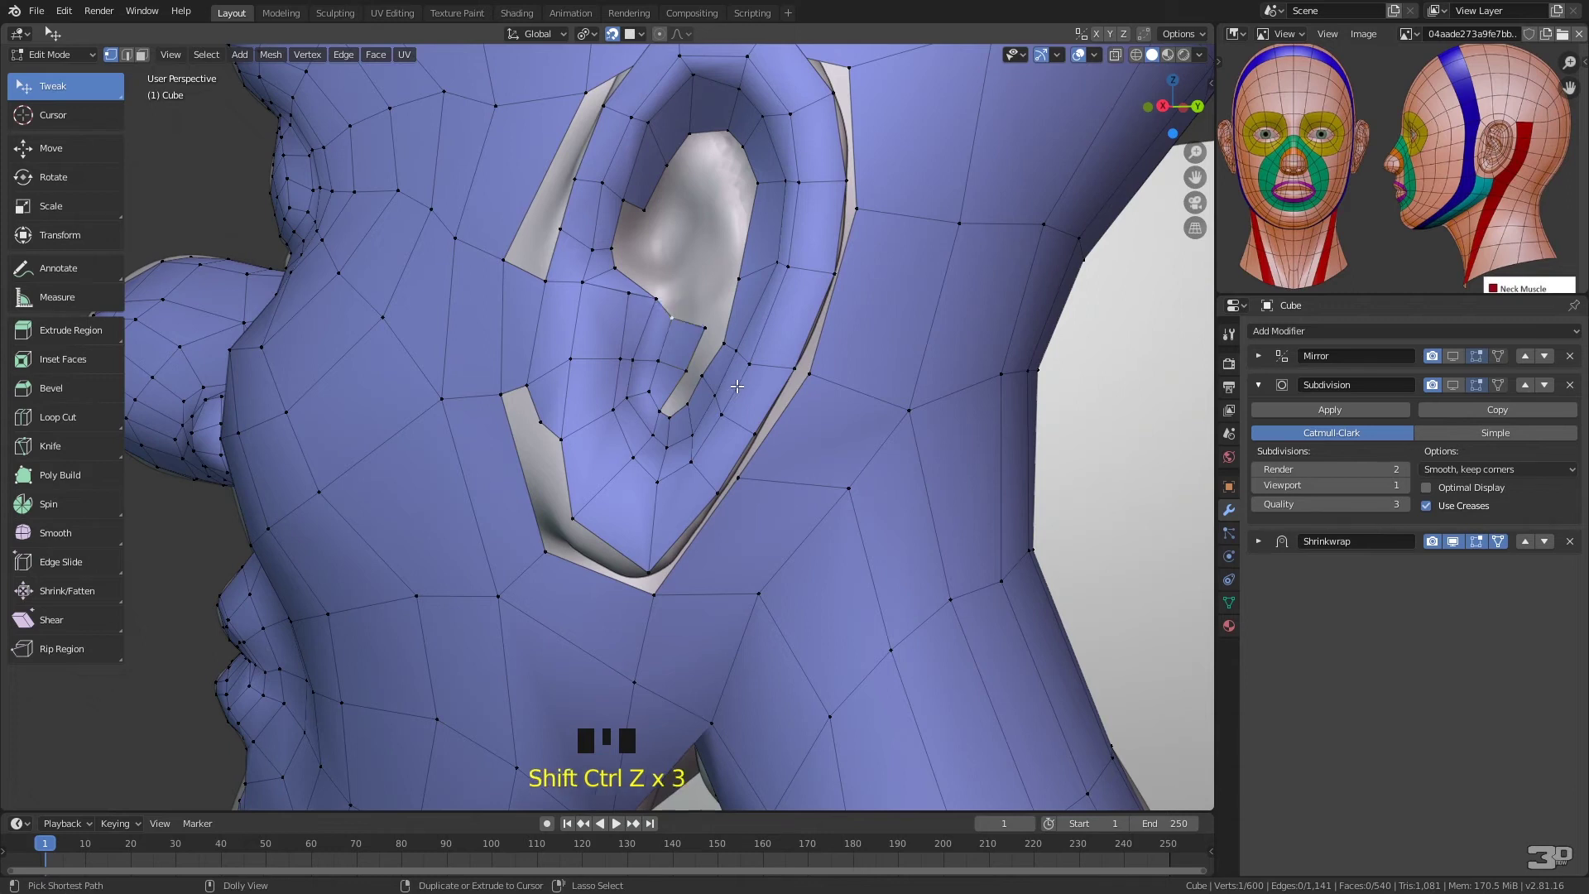
left_click(628, 296)
left_click_drag(628, 295, 680, 302)
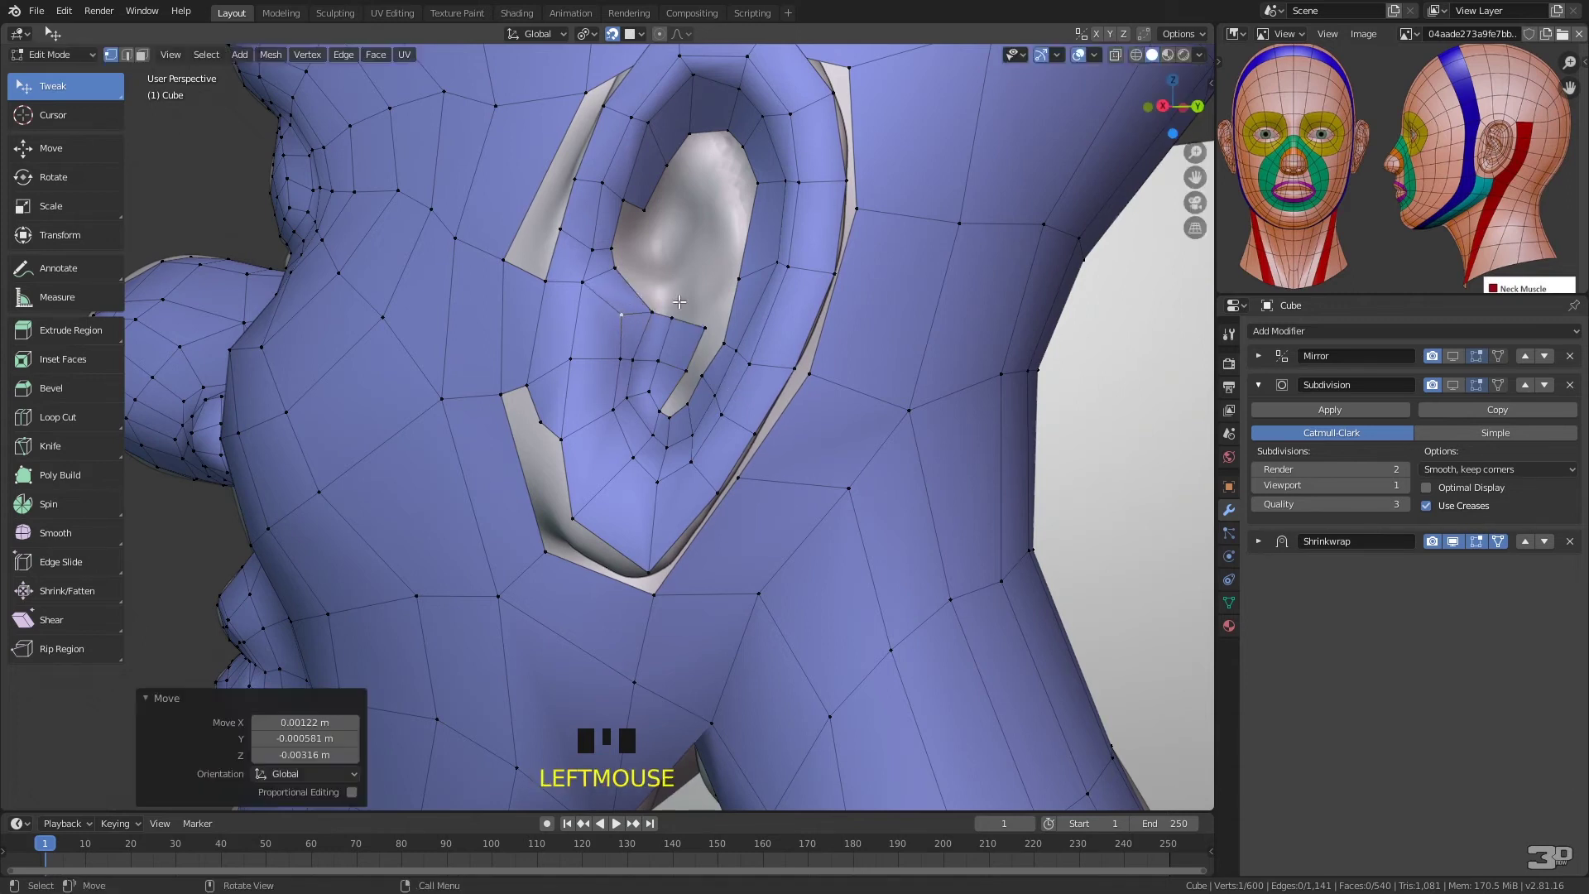
- Redistribute the vertices around the new loop, the lower helix and the ear lobe for more even spacing
left_click(693, 417)
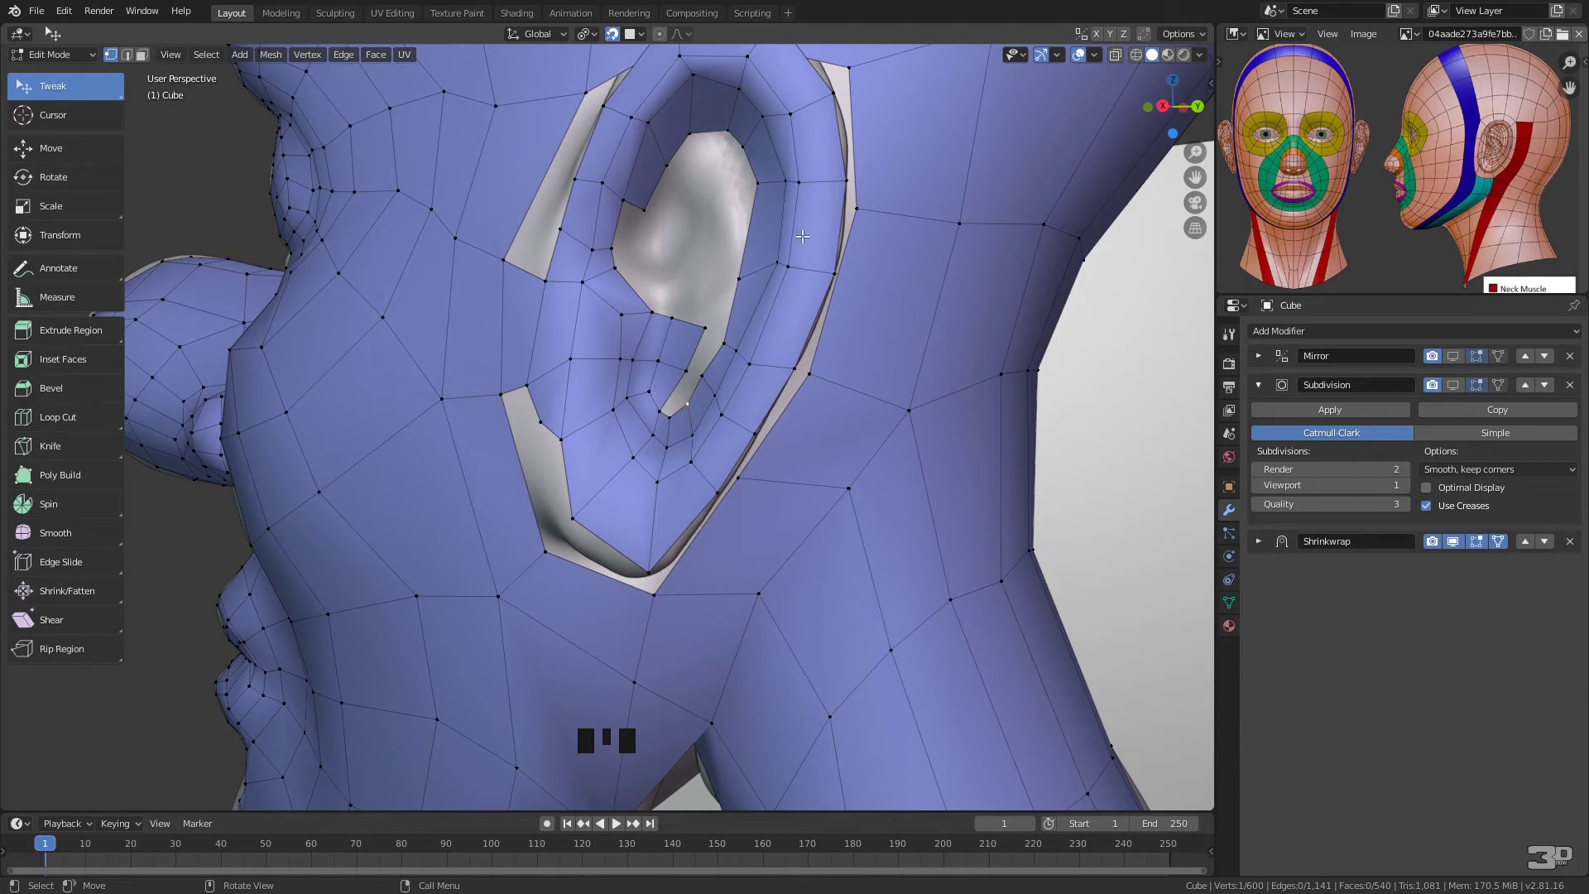
left_click_drag(753, 362, 728, 316)
mouse_move(704, 373)
left_mouse_down()
mouse_move(717, 345)
mouse_move(731, 367)
left_mouse_up()
left_click_drag(724, 416, 752, 372)
left_click_drag(757, 439, 784, 389)
left_click_drag(694, 464, 710, 404)
left_click_drag(720, 486, 739, 464)
left_click_drag(652, 566, 659, 558)
left_click_drag(574, 515, 585, 535)
left_click_drag(564, 437, 531, 431)
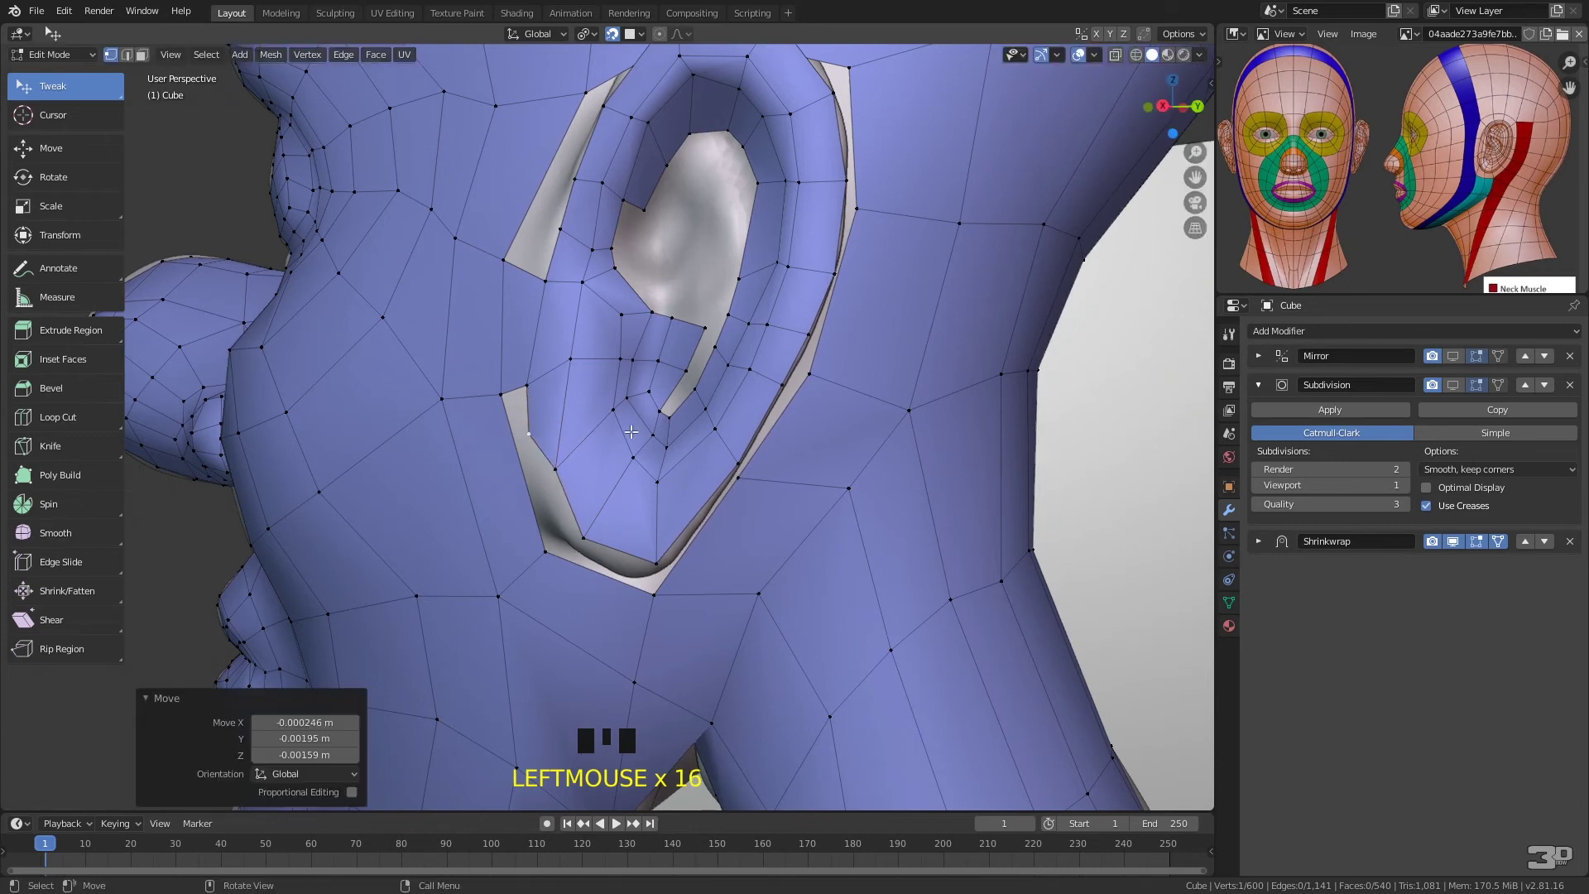
- Fill the narrow gap between the tragus strip and lower helix with faces, and pull the strip's upper corner inward
left_click(658, 410)
left_click(672, 418, "shift")
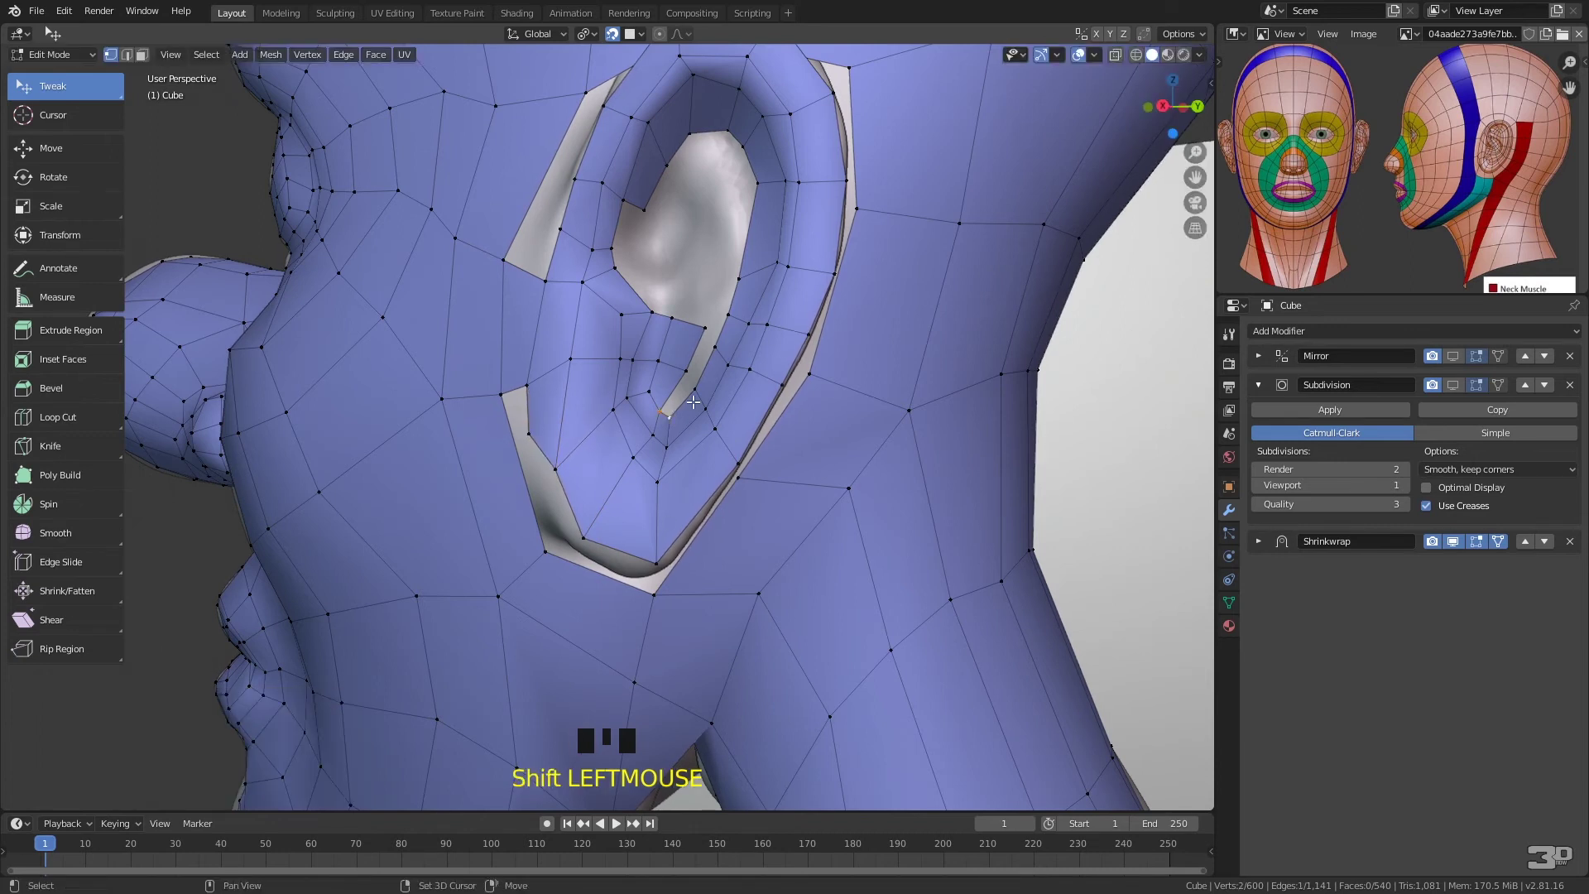
key("f")
key("f")
key("f")
left_click_drag(705, 333, 692, 343)
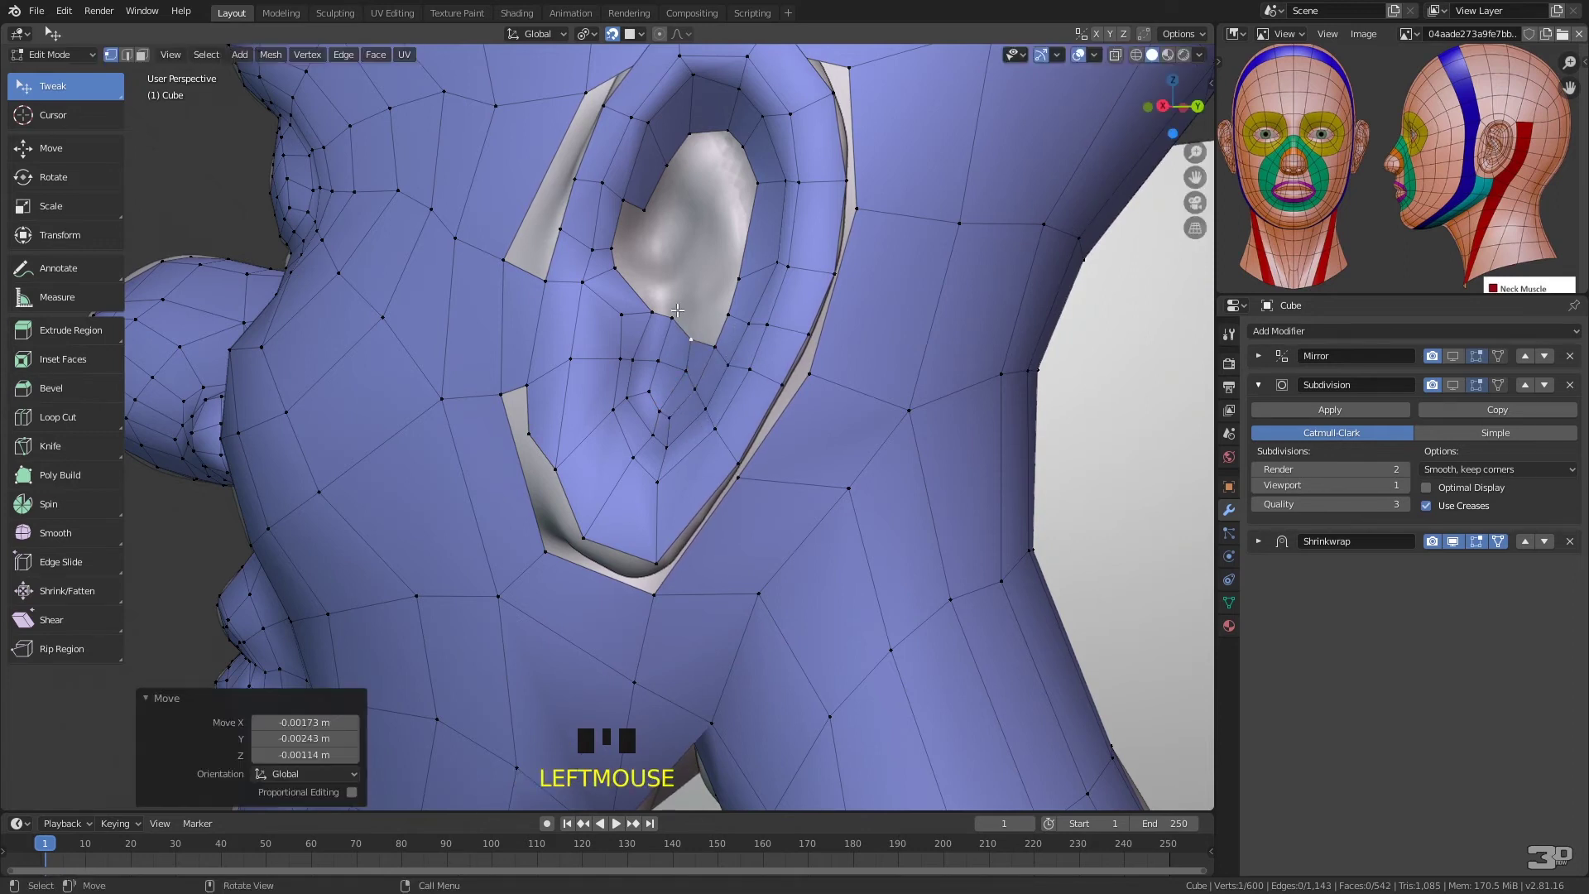
- Fill five quads from the front inner helix face down and along the tragus strip's upper edge
left_click(622, 201)
key("f")
left_click(639, 240)
left_click(614, 250)
key("f")
left_click(645, 264)
left_click(617, 269)
key("f")
left_click(668, 291)
left_click(655, 307)
key("f")
left_click(683, 300)
key("f")
left_click(702, 317)
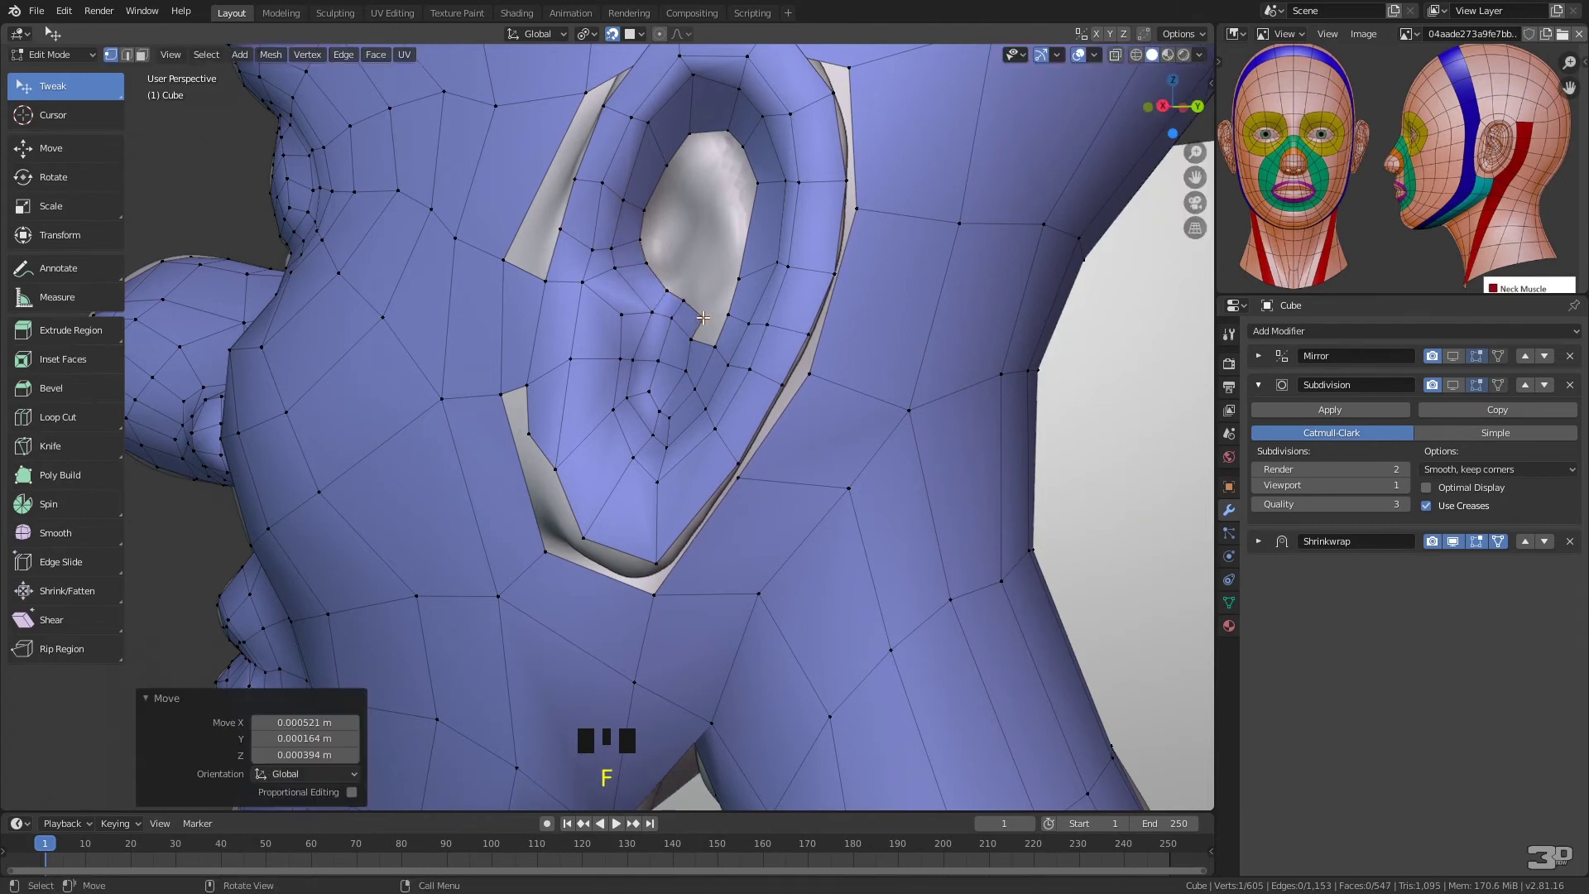
key("f")
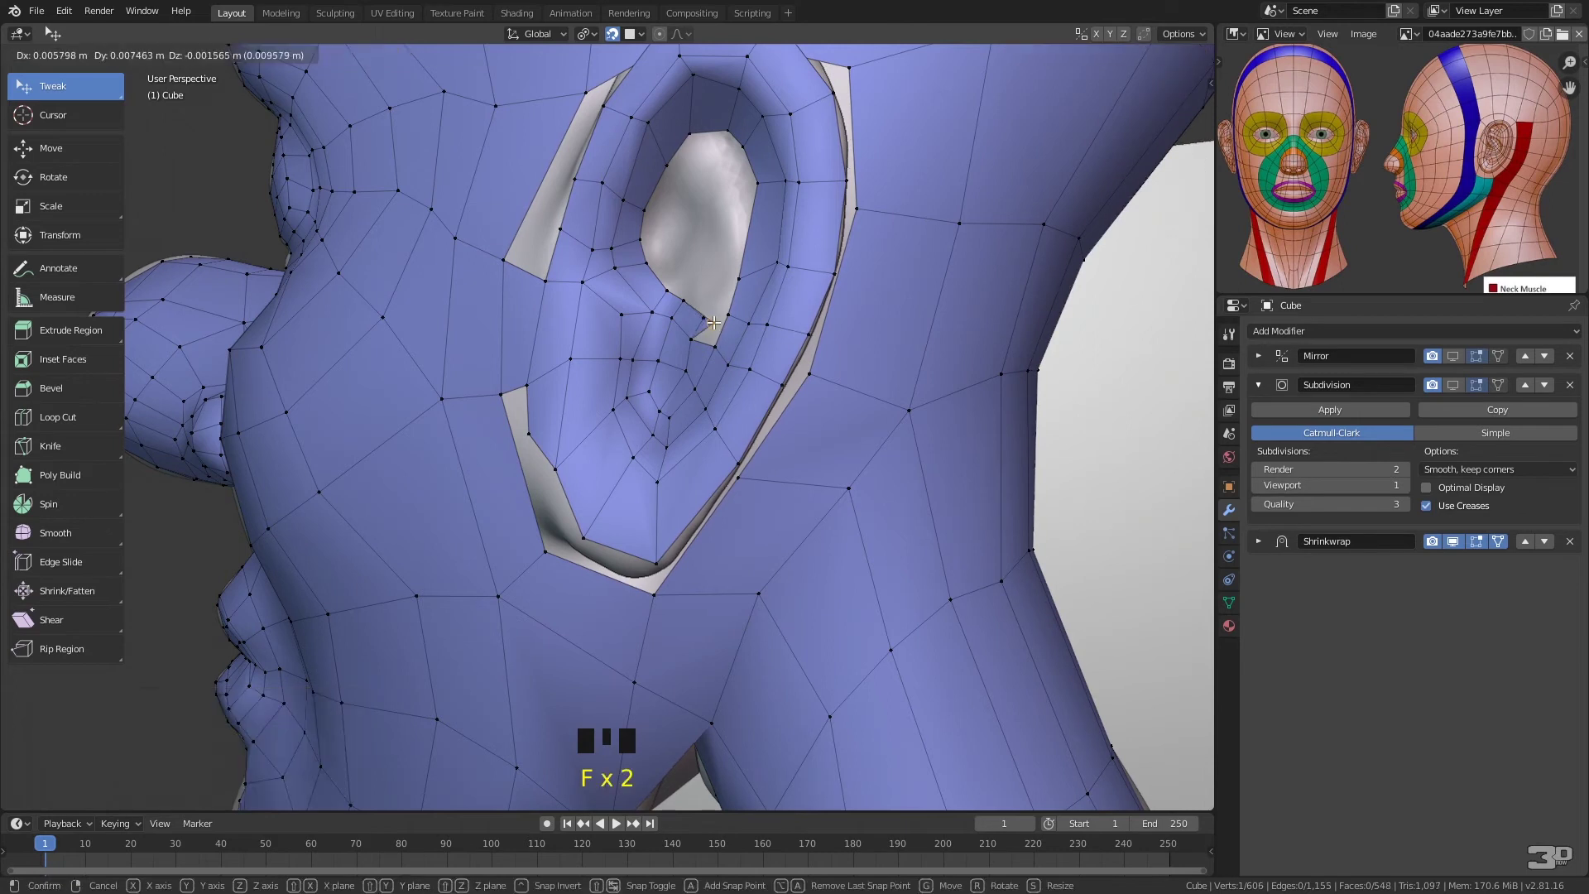
right_click(732, 233)
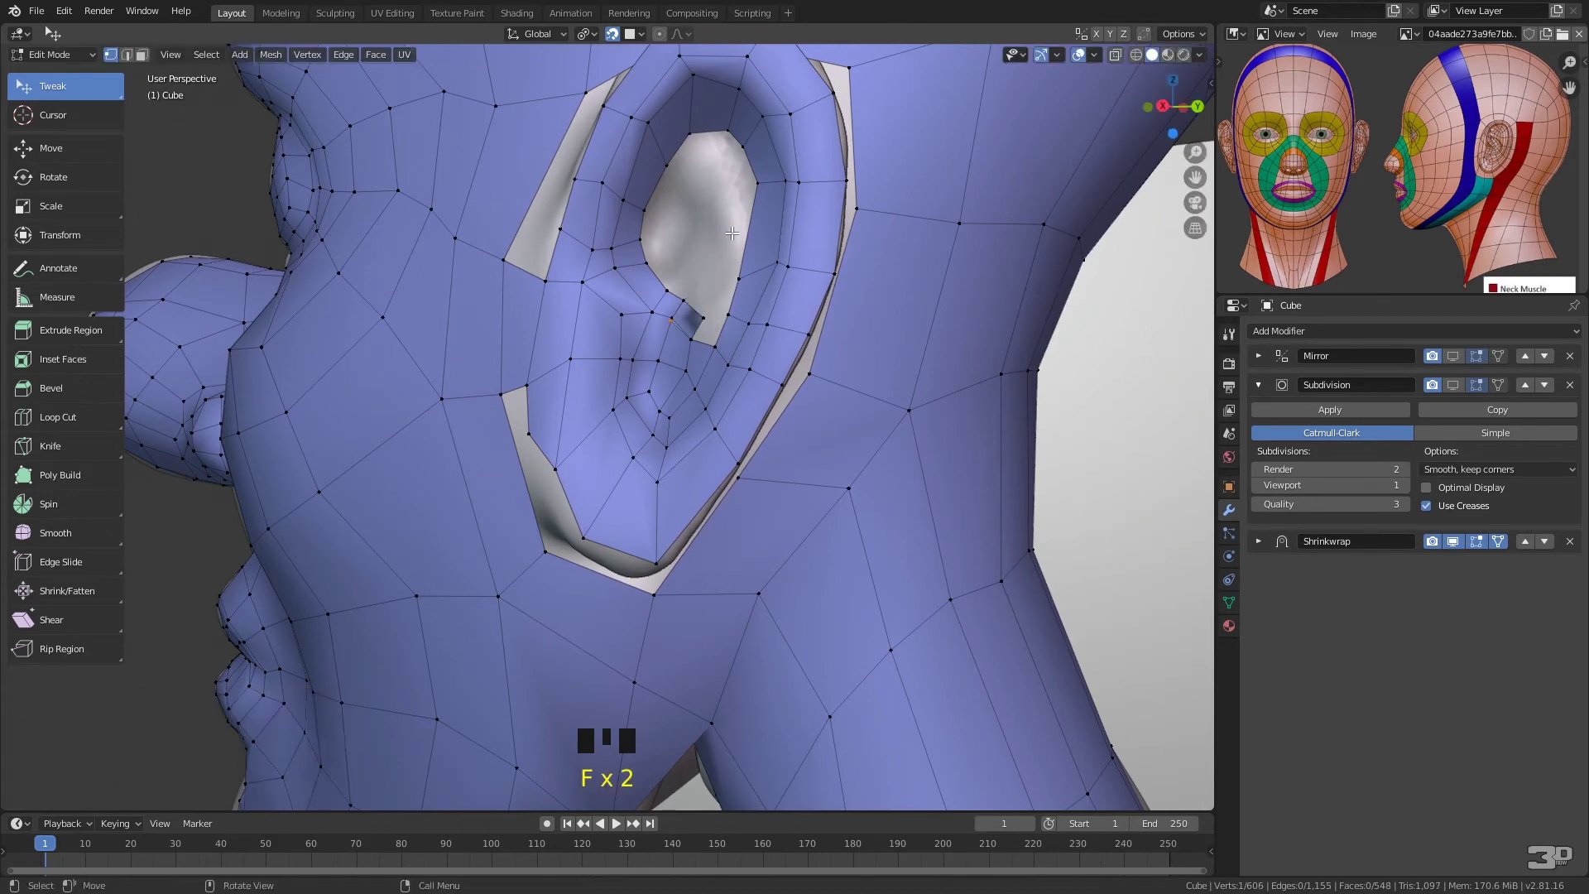
key("x")
left_click(700, 265)
- Fill two quads at the lower rear corner of the ear's hollow, raising the first quad's inner vertex
left_click(693, 340)
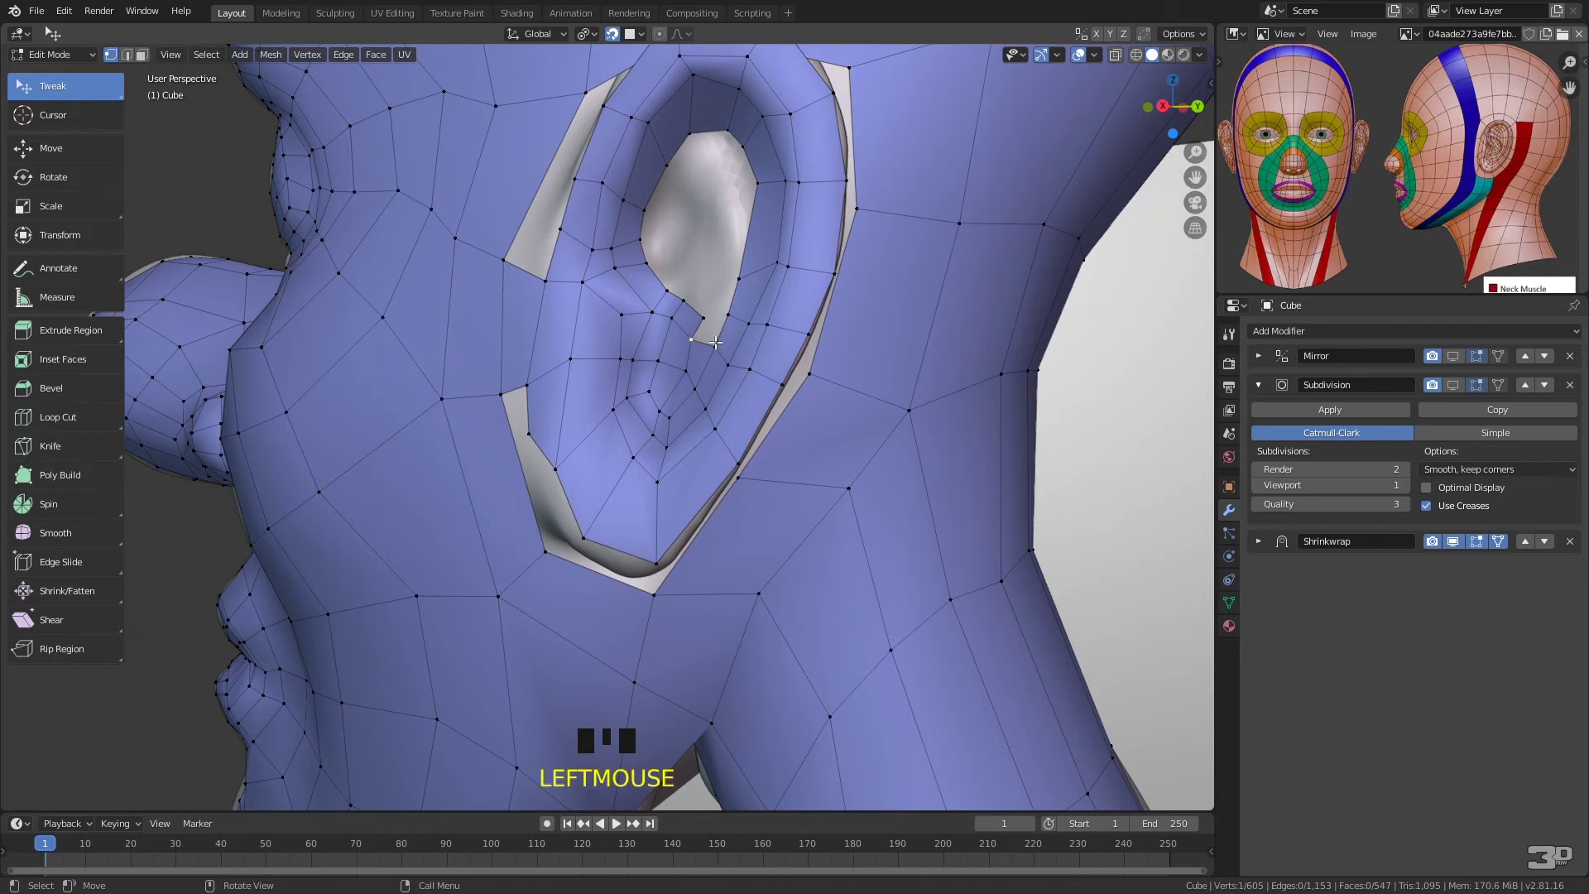
left_click(716, 346, "shift")
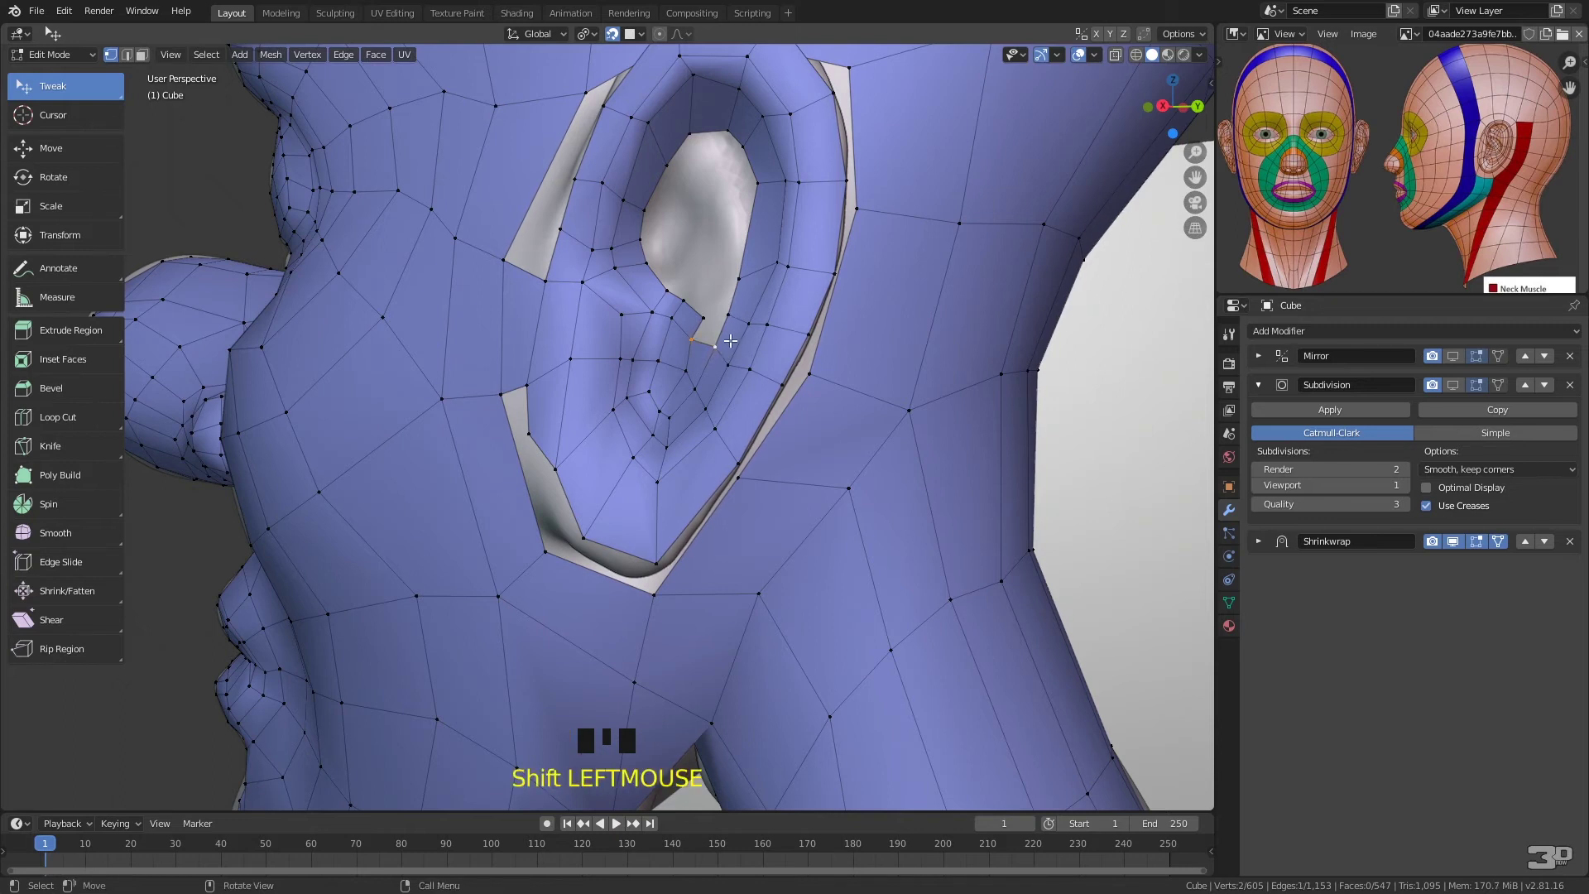
key("f")
left_click_drag(705, 317, 705, 302)
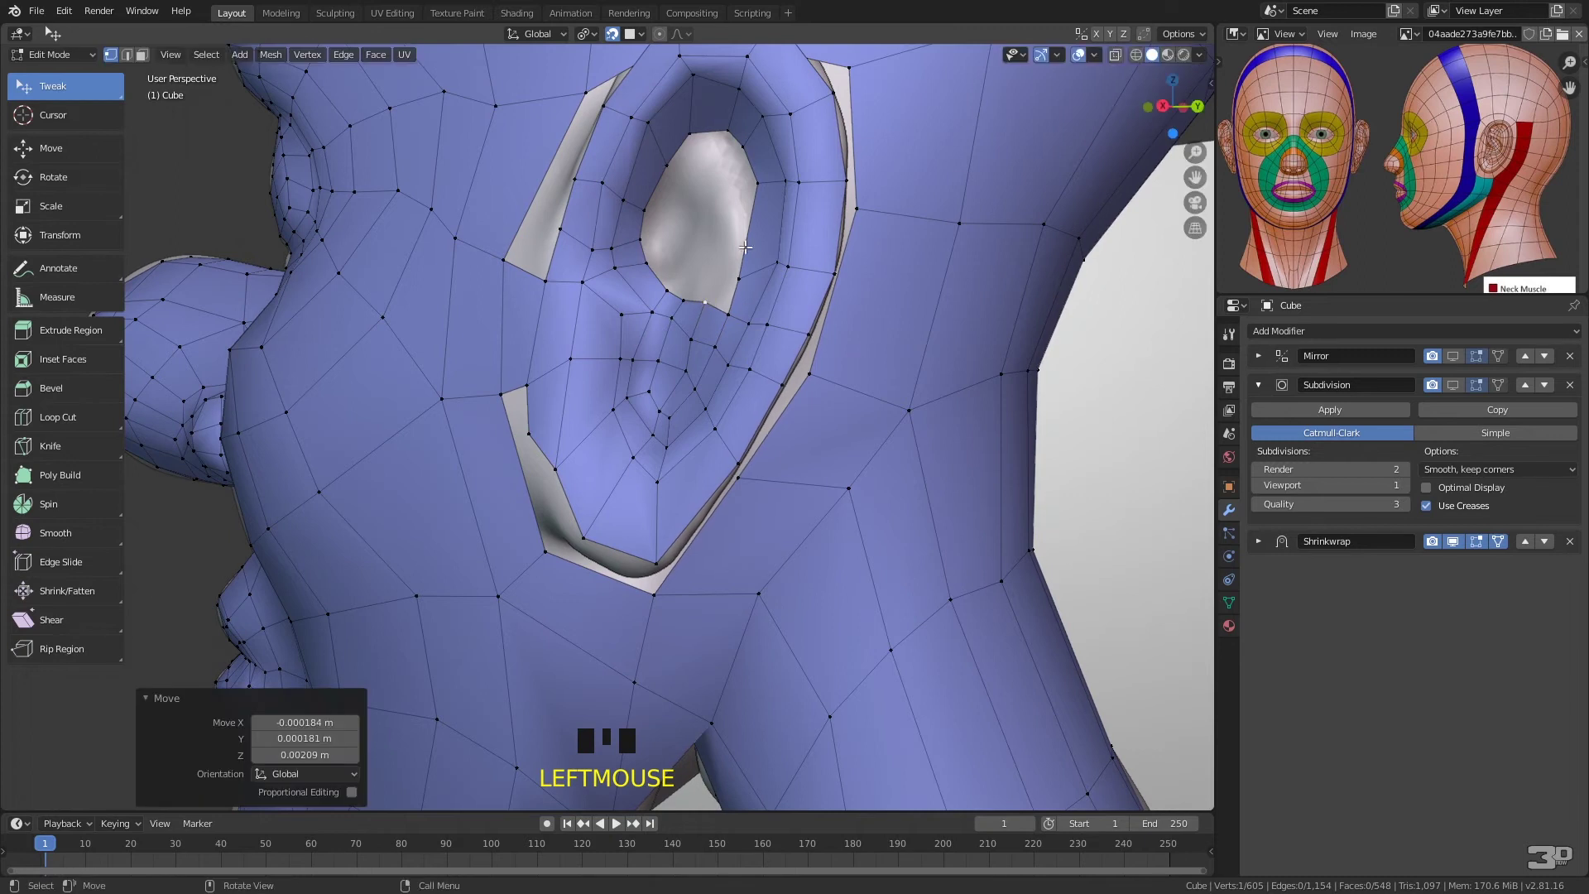
left_click(729, 308)
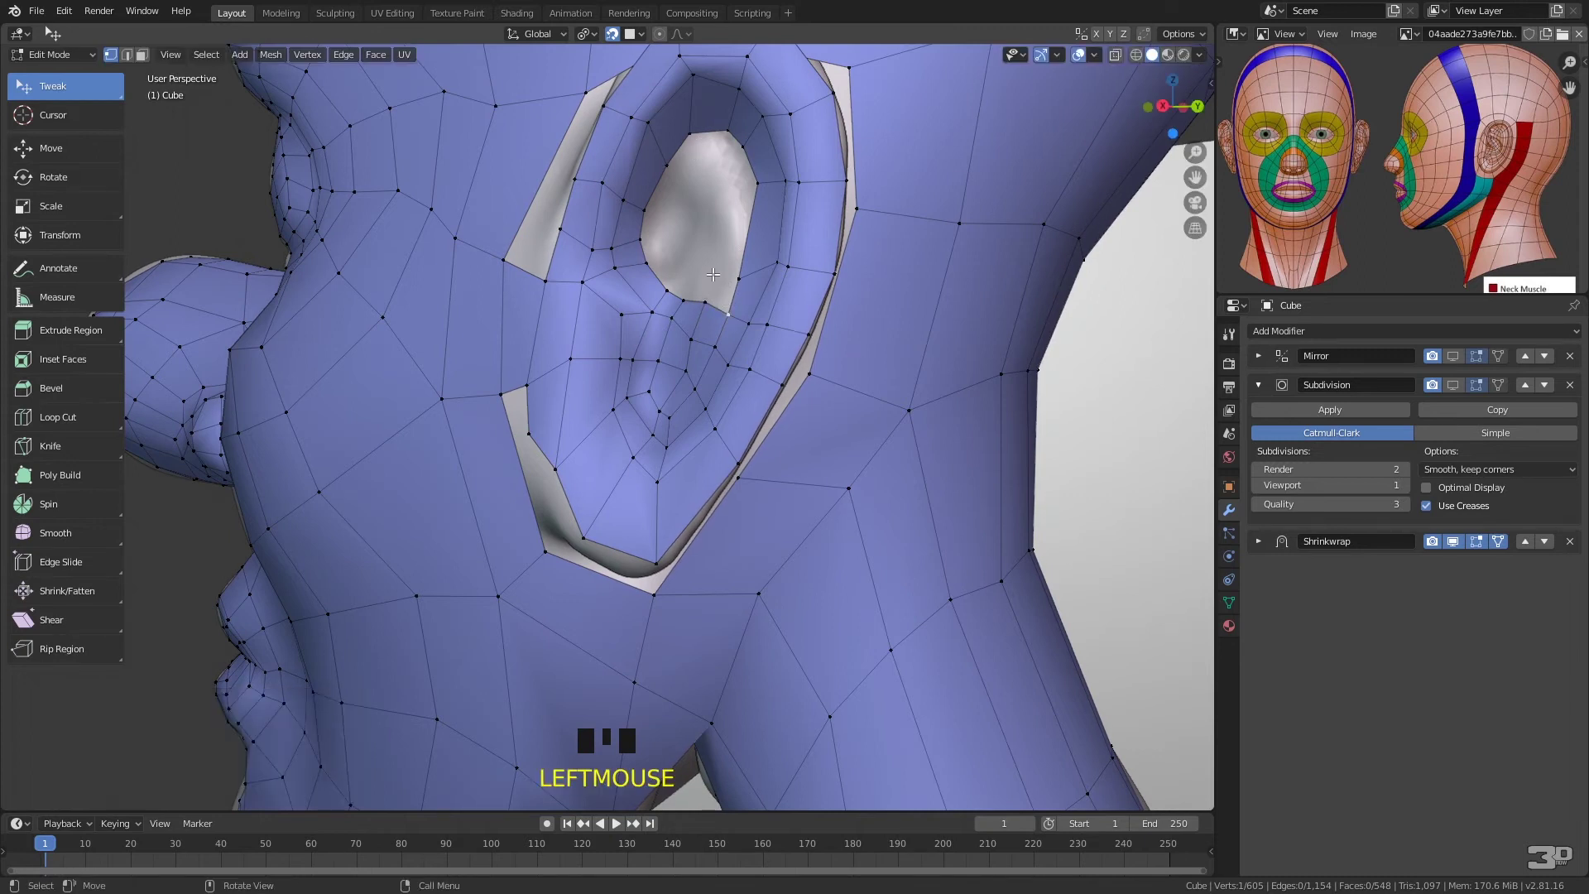
key("f")
left_click(718, 272)
key("f")
right_click(706, 226)
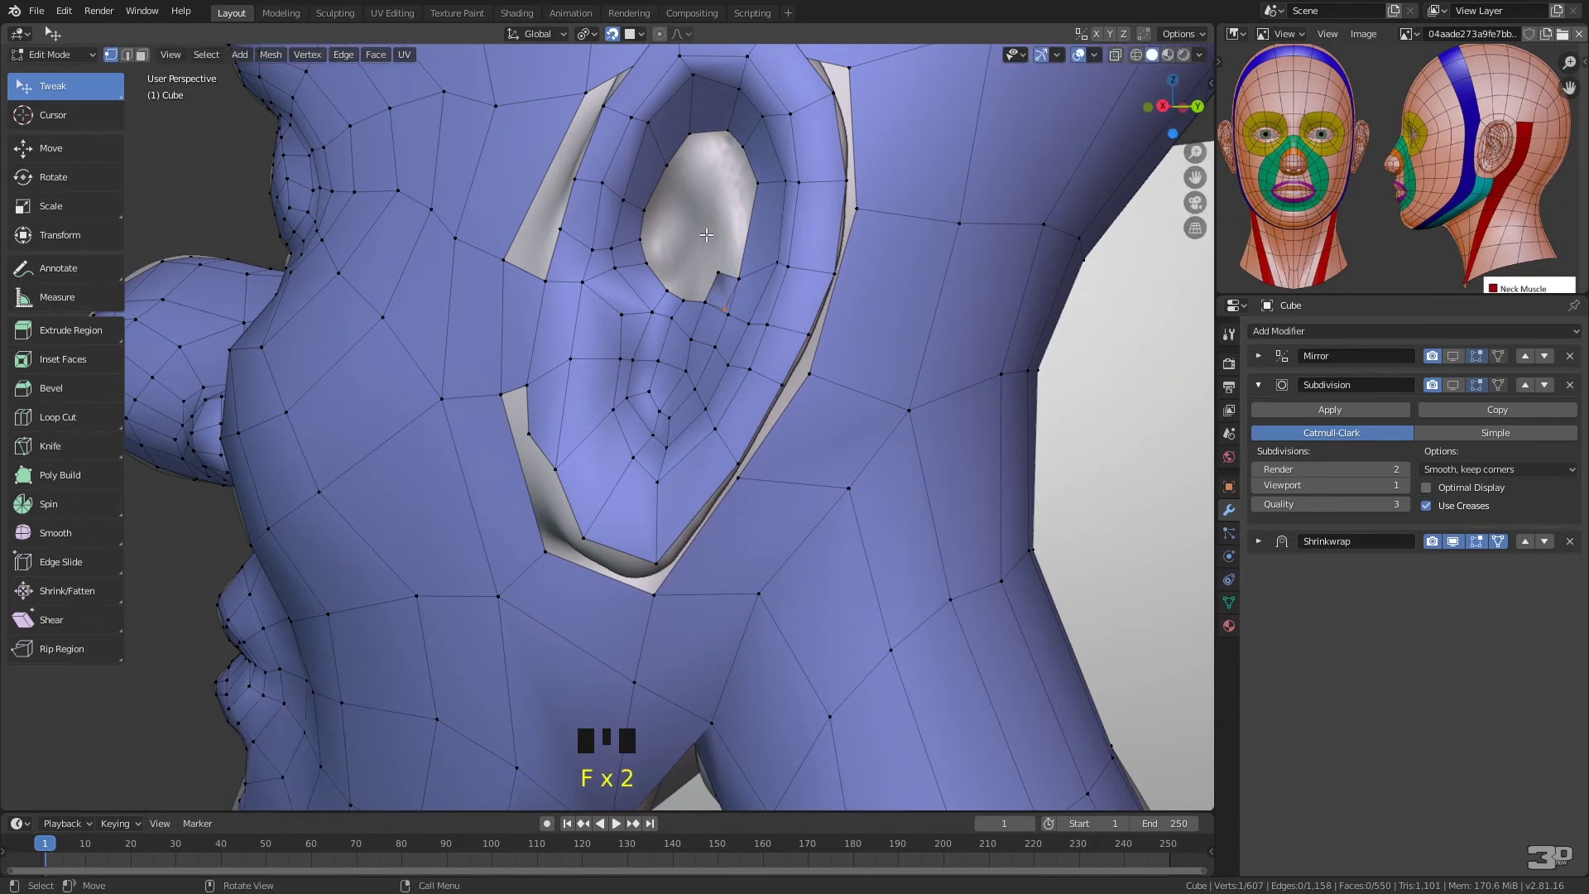
key("x")
left_click(695, 221)
- Fill the next quad up the hollow's rear edge and place its free inner vertex
left_click(747, 255)
key("f")
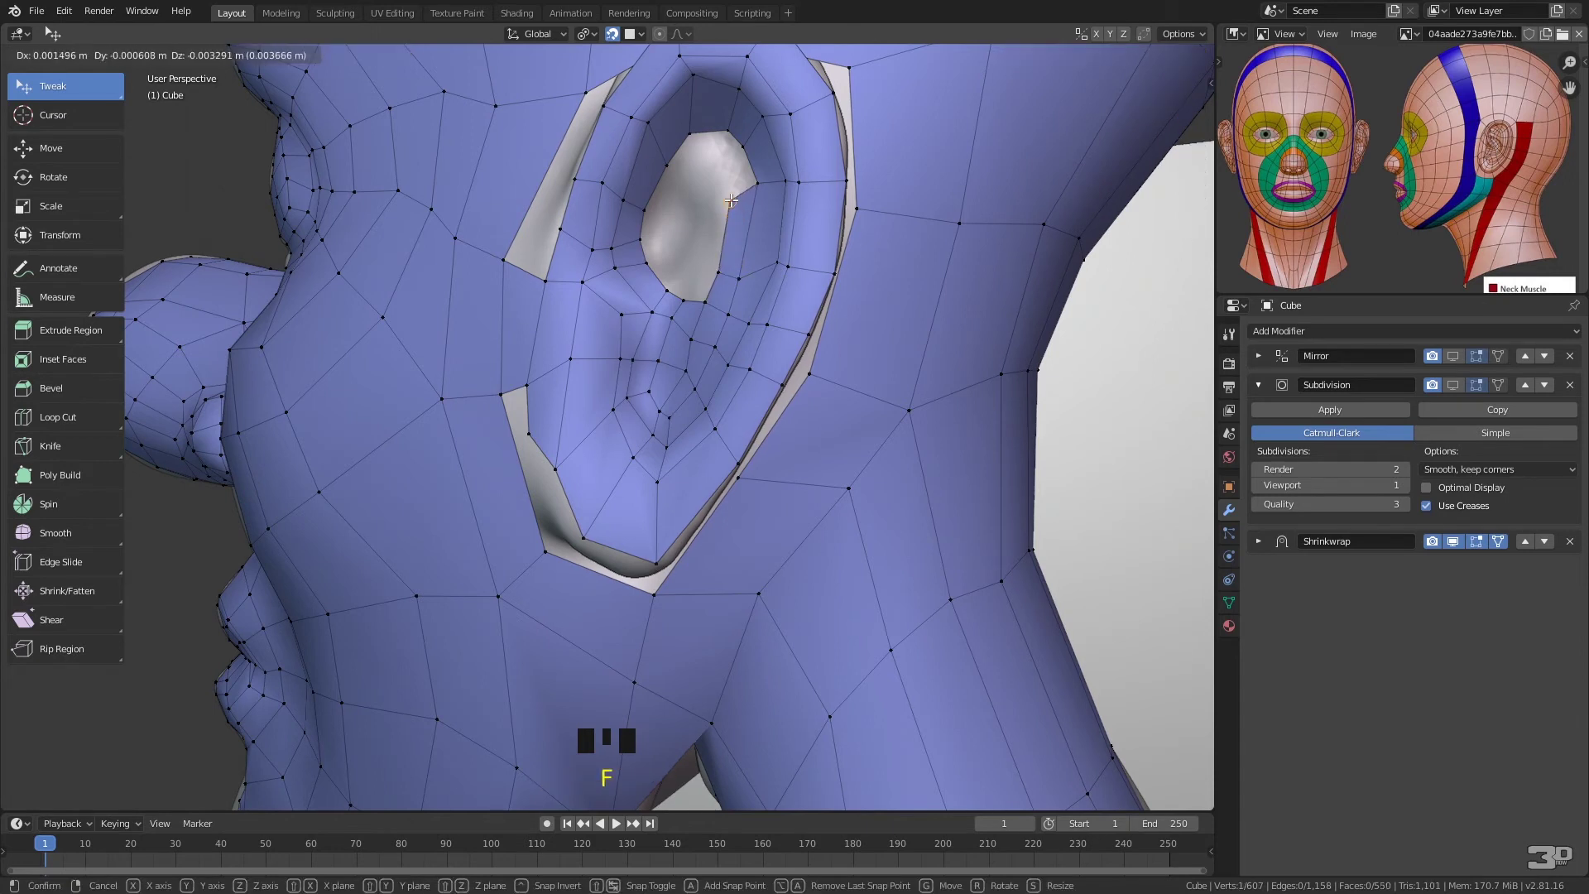
left_click(732, 206)
key("f")
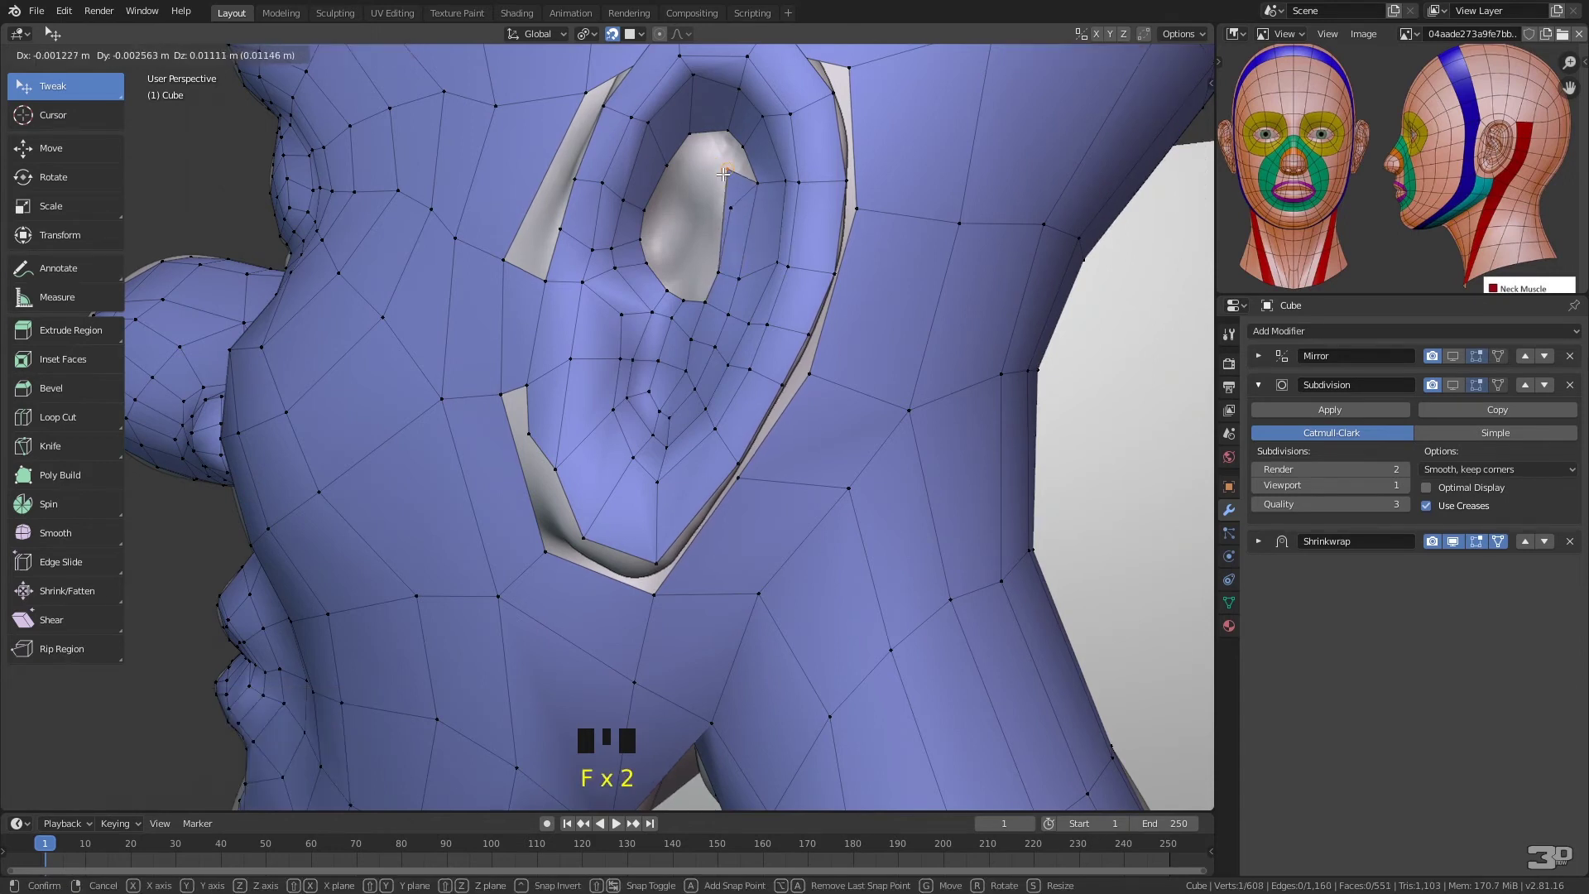
left_click(709, 166)
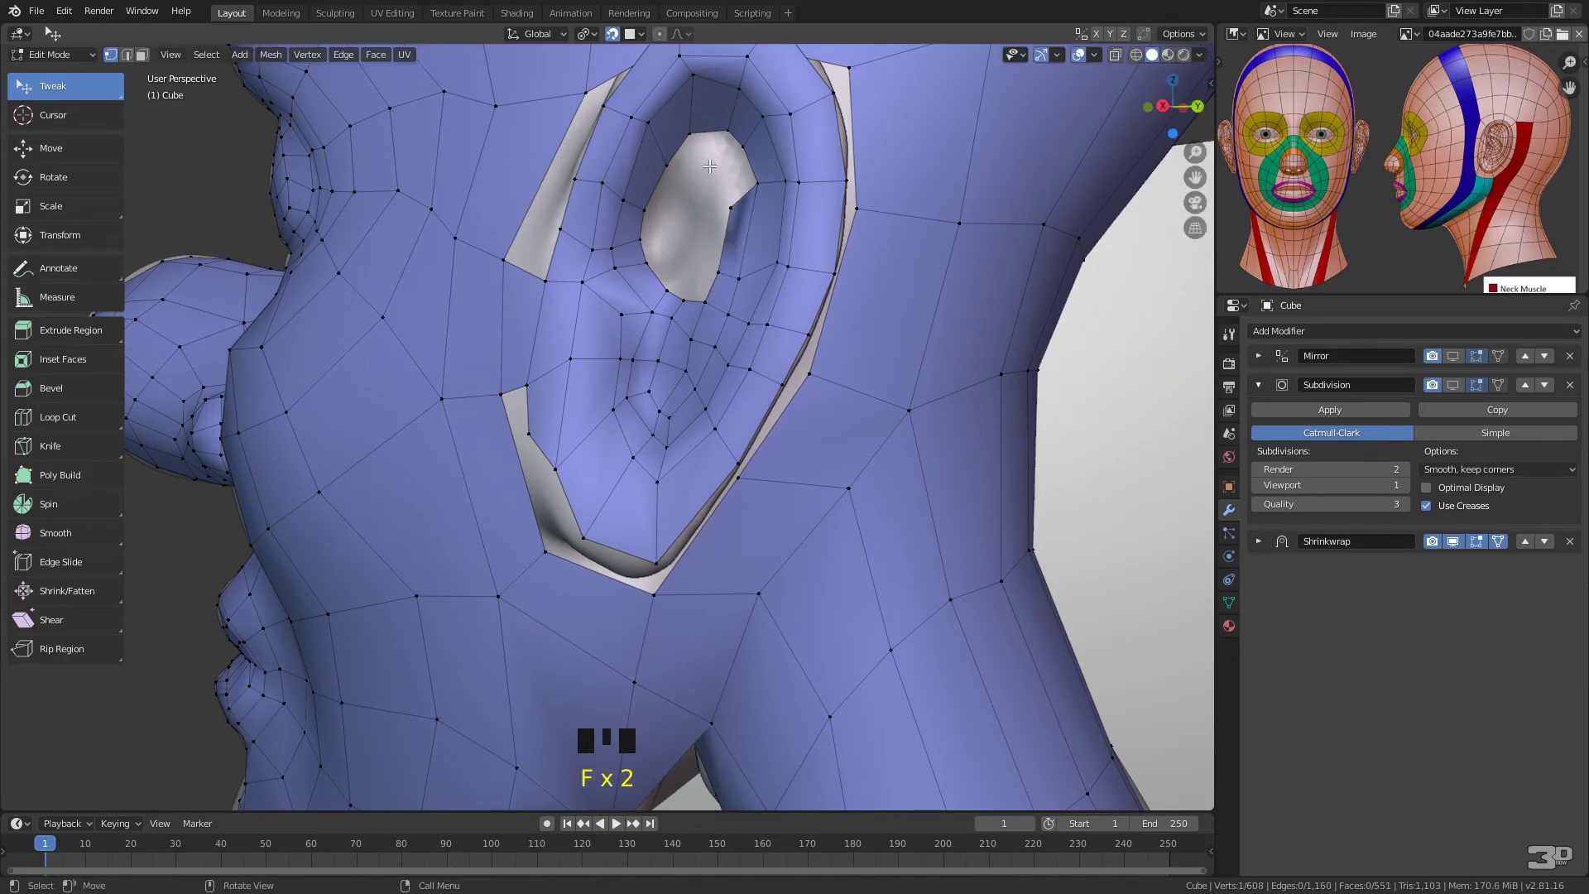
key("x")
left_click(735, 207)
- Fill two quads around the hollow's upper rear corner, placing their inner vertices to follow the rim's curve
left_click(760, 177)
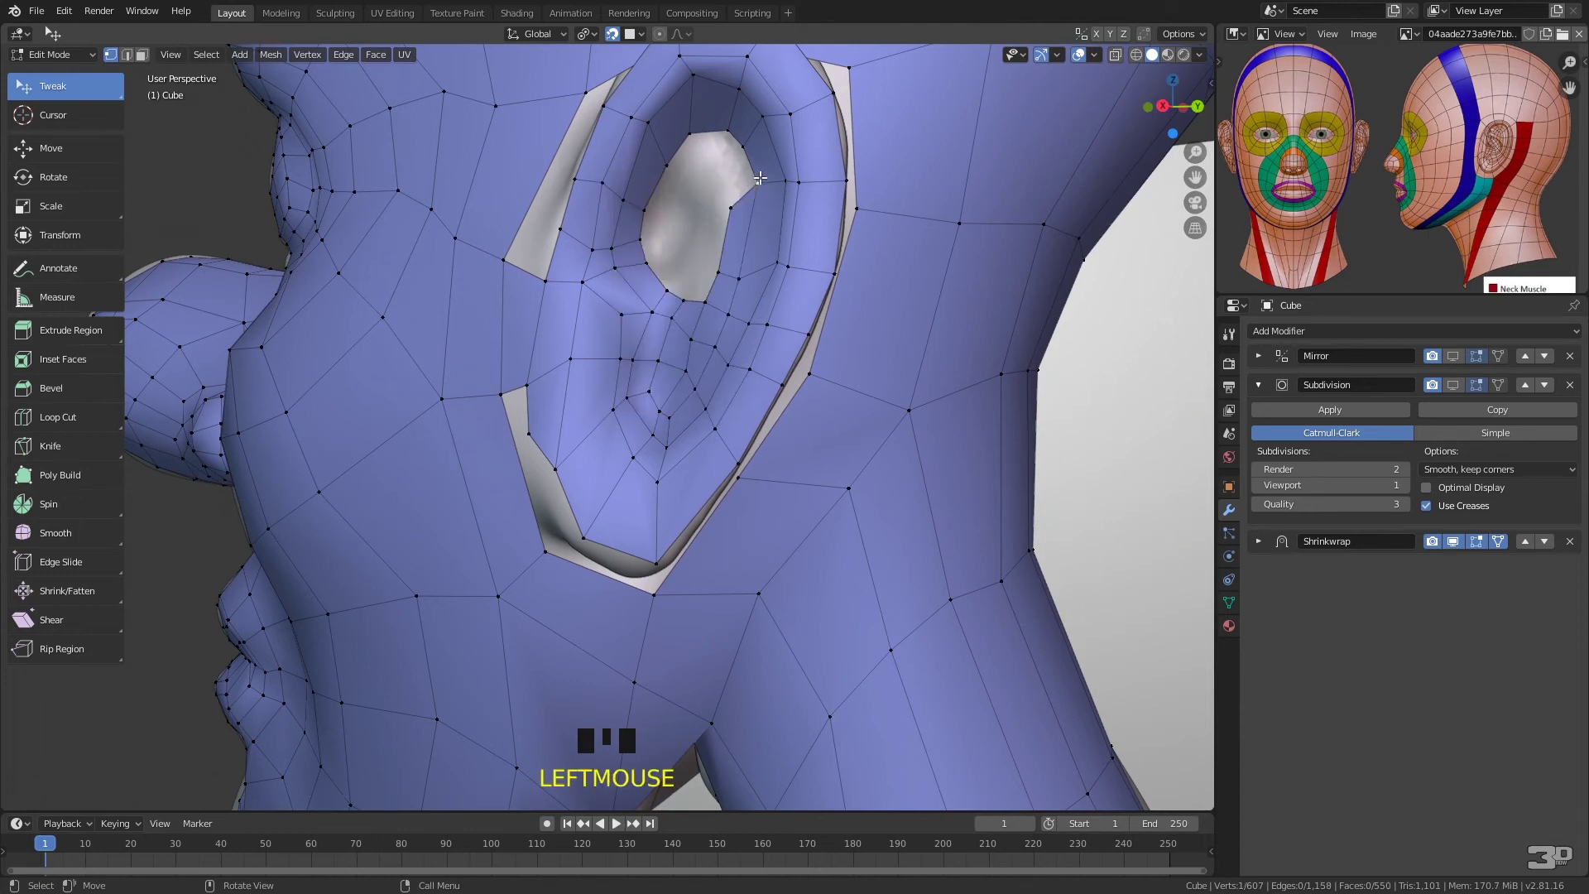
key("f")
left_click(742, 148)
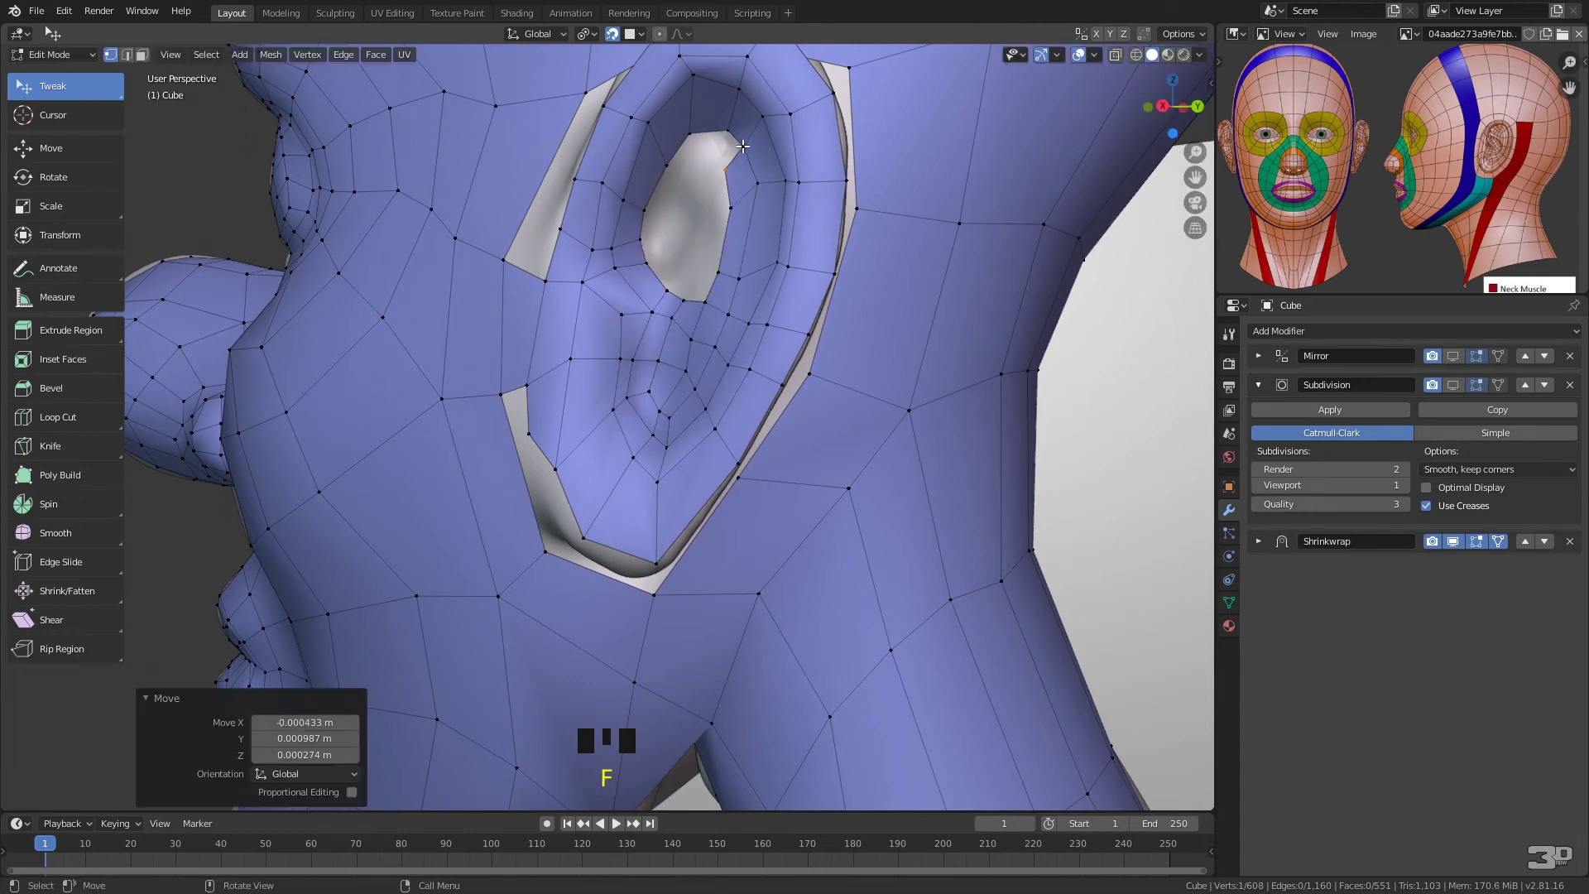
left_click(742, 147)
key("f")
left_click(712, 154)
key("f")
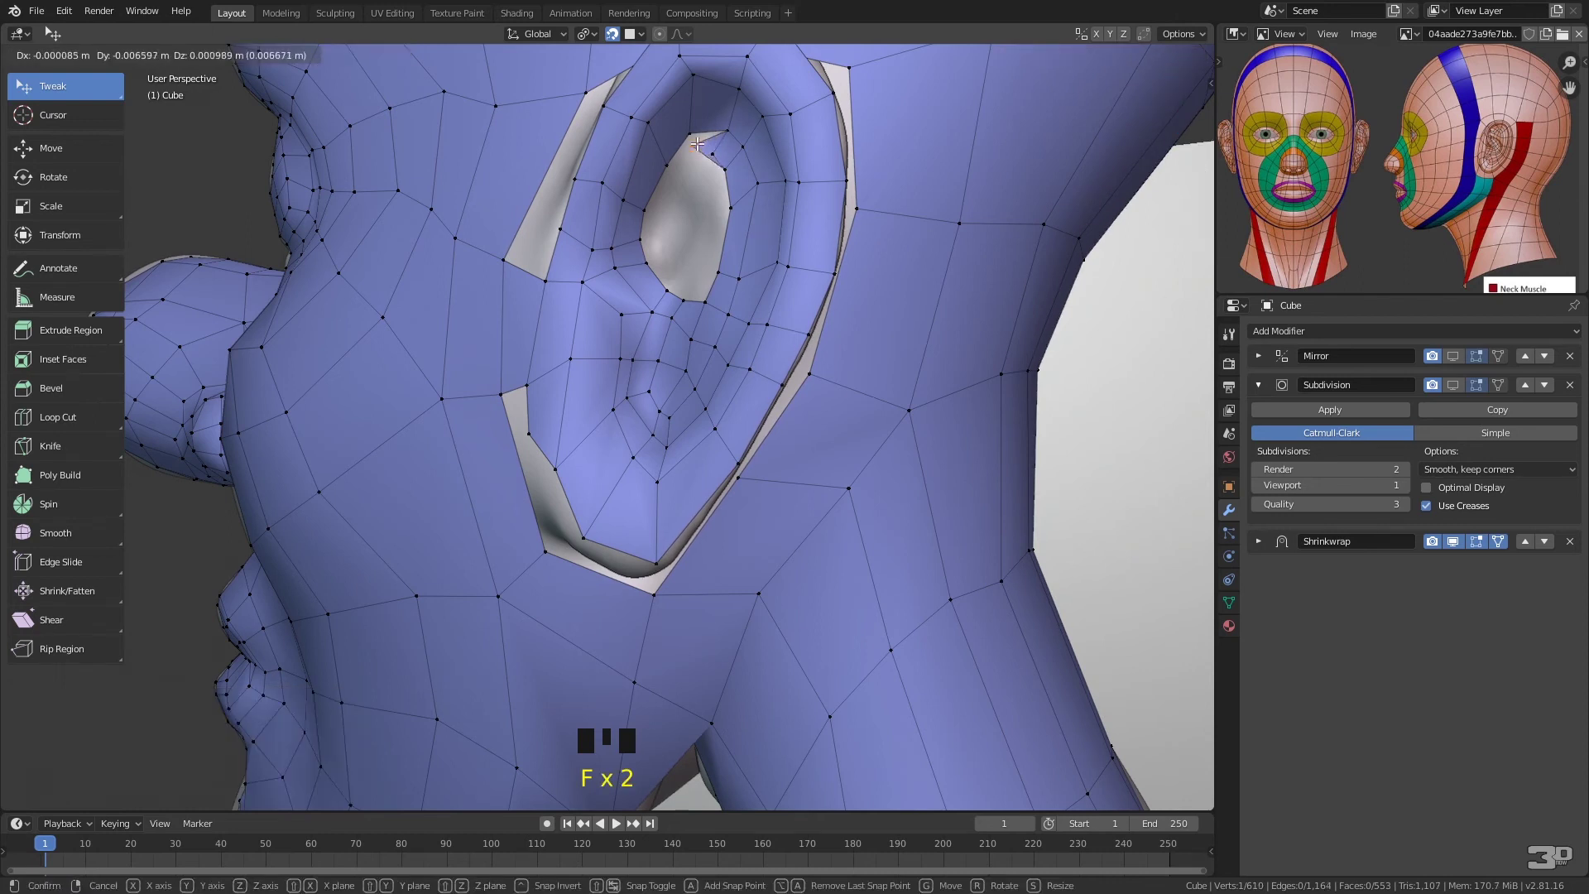
left_click(732, 156)
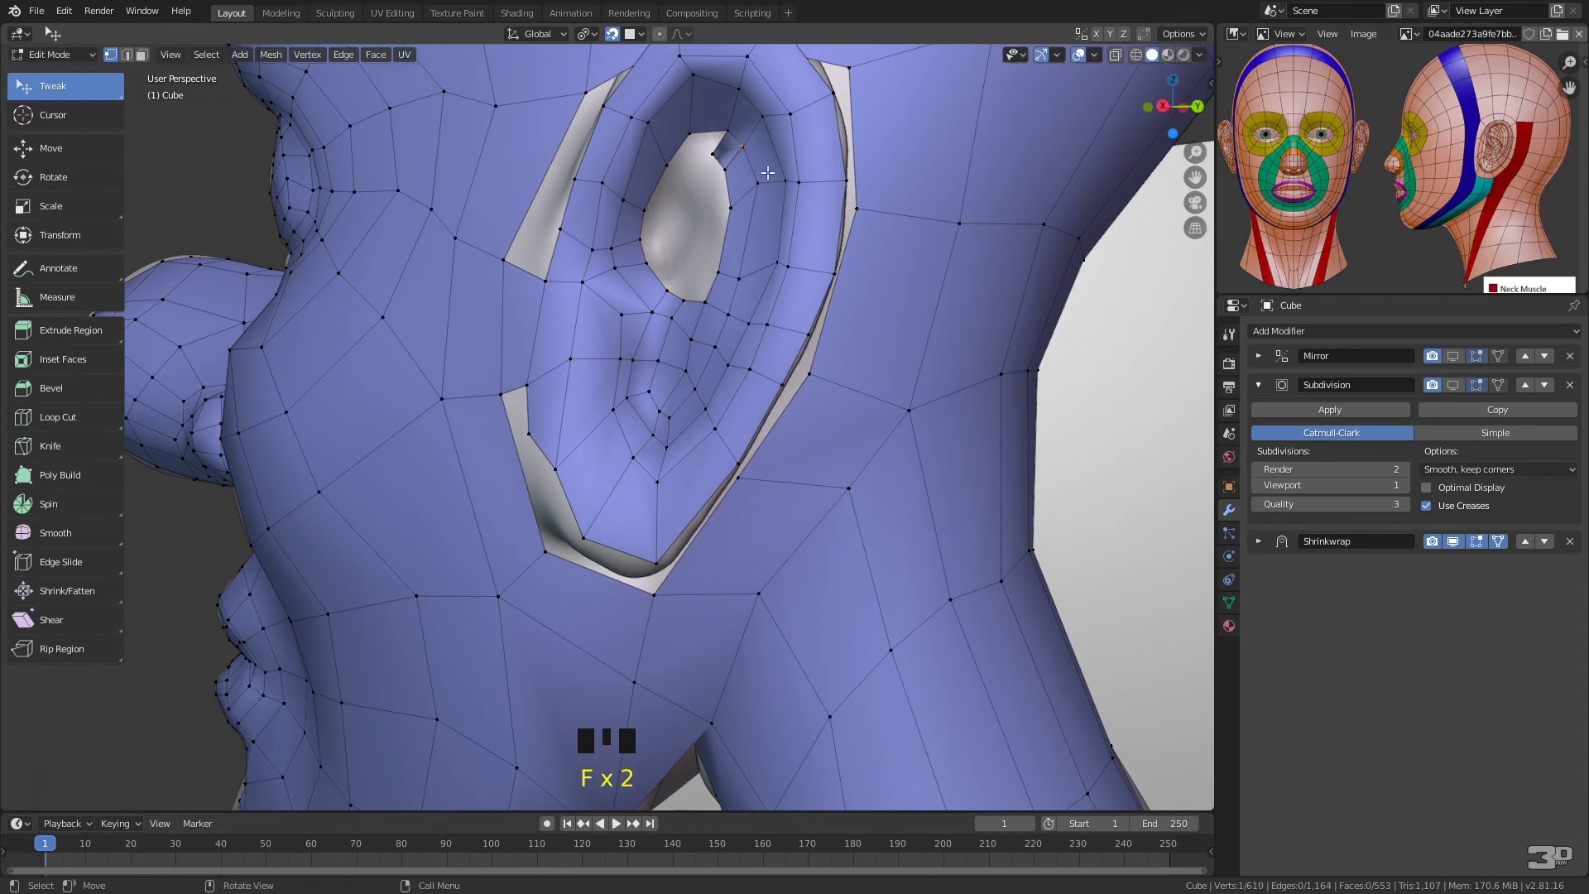
key("x")
left_click(727, 187)
- Bridge the hollow's upper edge to the new quad row with a face
left_click(726, 129)
left_click(692, 130, "shift")
key("f")
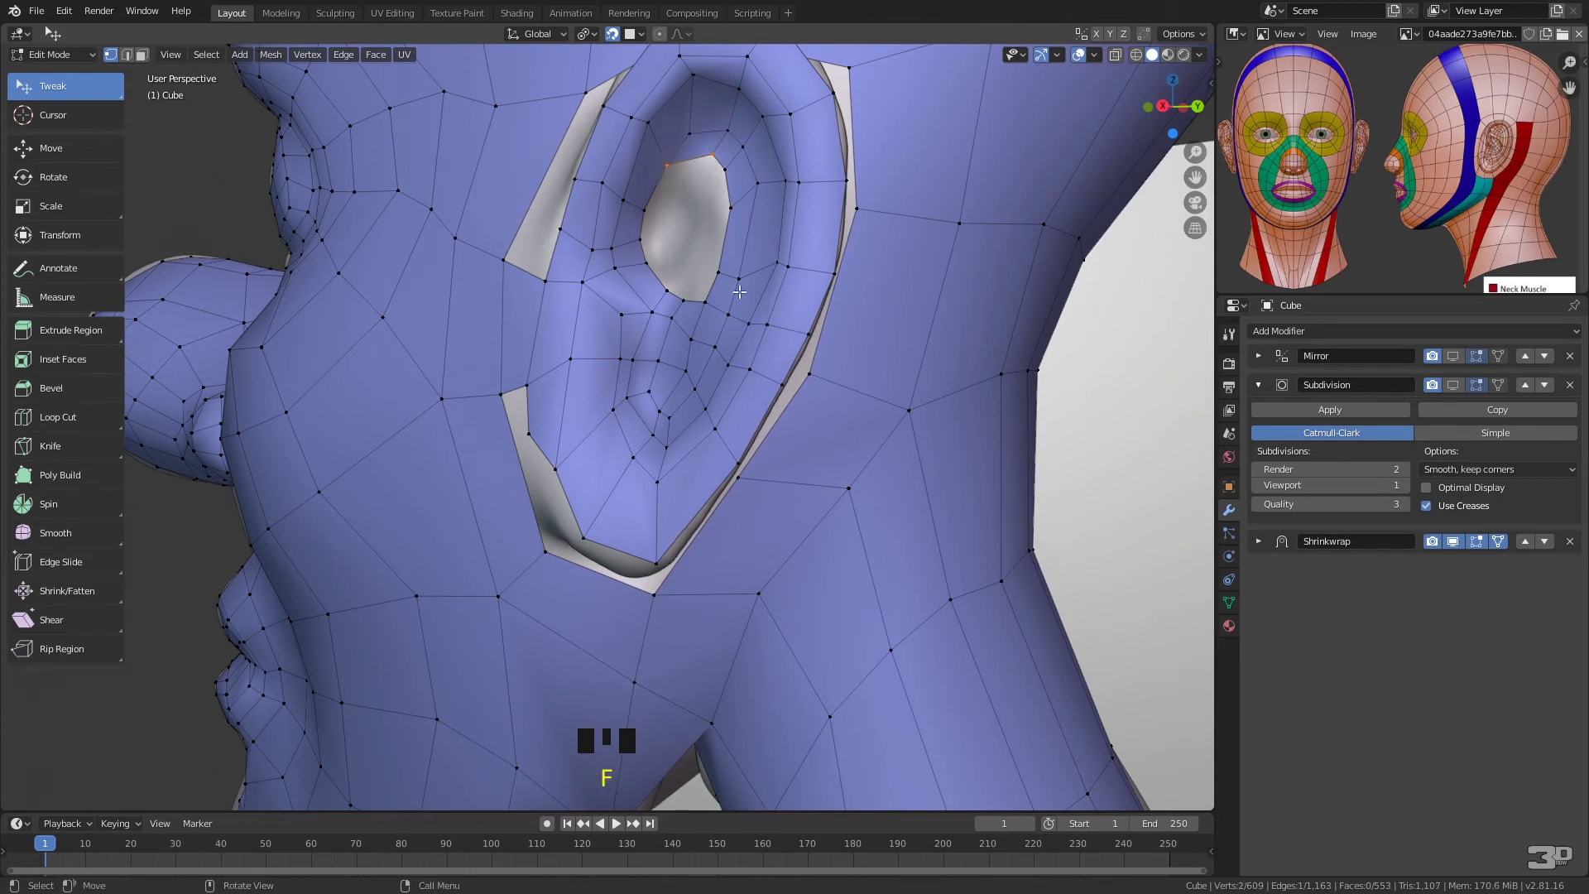
- Build a second inner row of quads up the hollow's rear side and close it with a face at the top
left_click(712, 289)
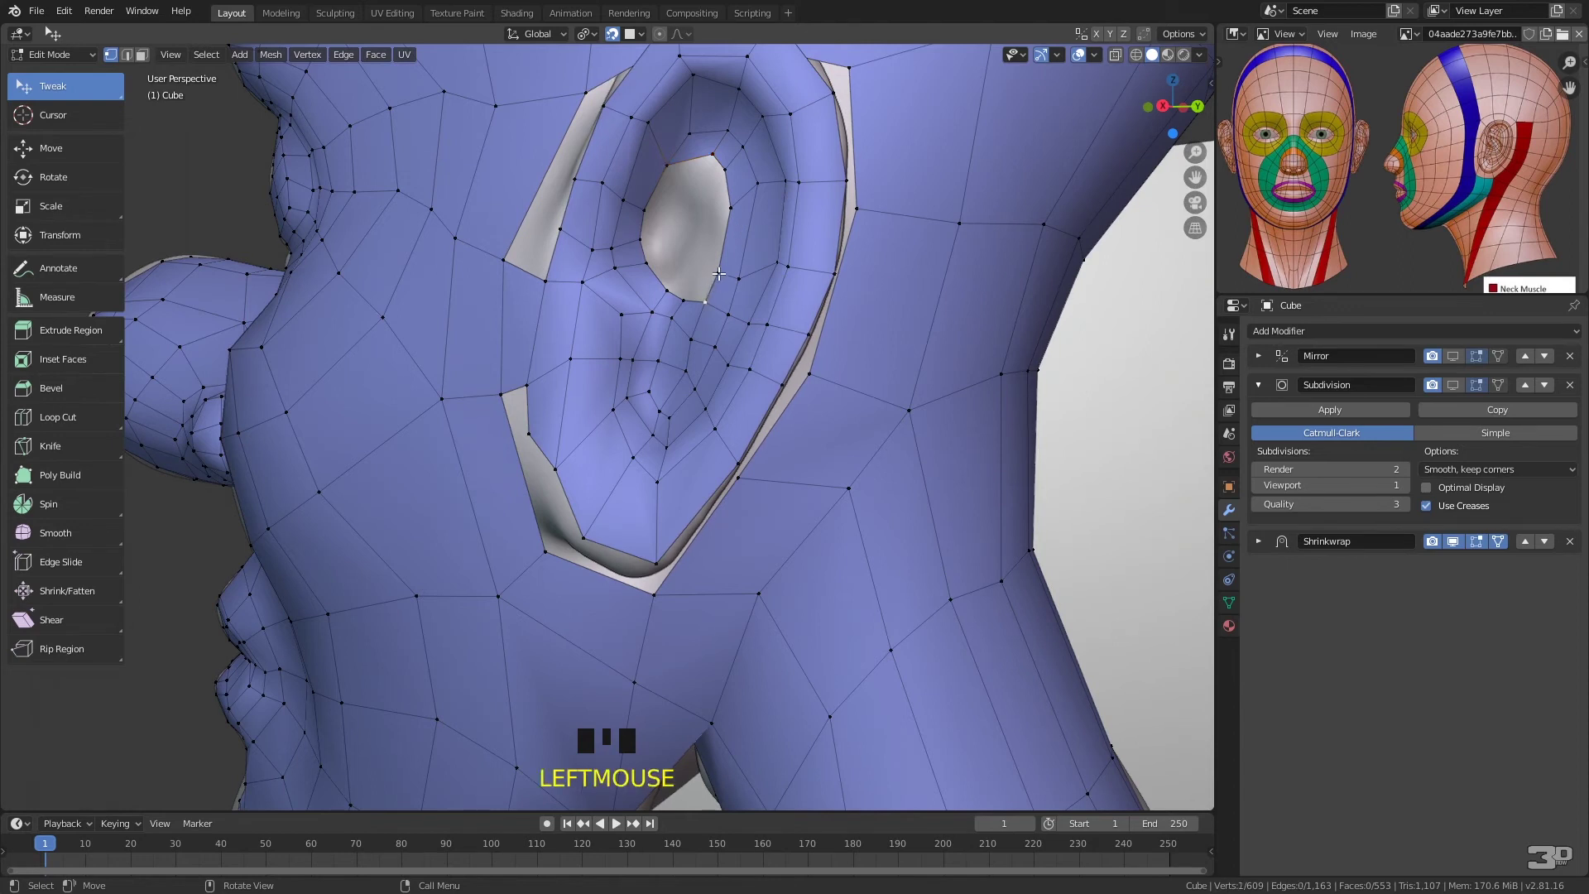
key("f")
left_click(708, 280)
left_click(720, 267)
key("f")
left_click(701, 216)
left_click(732, 206)
key("f")
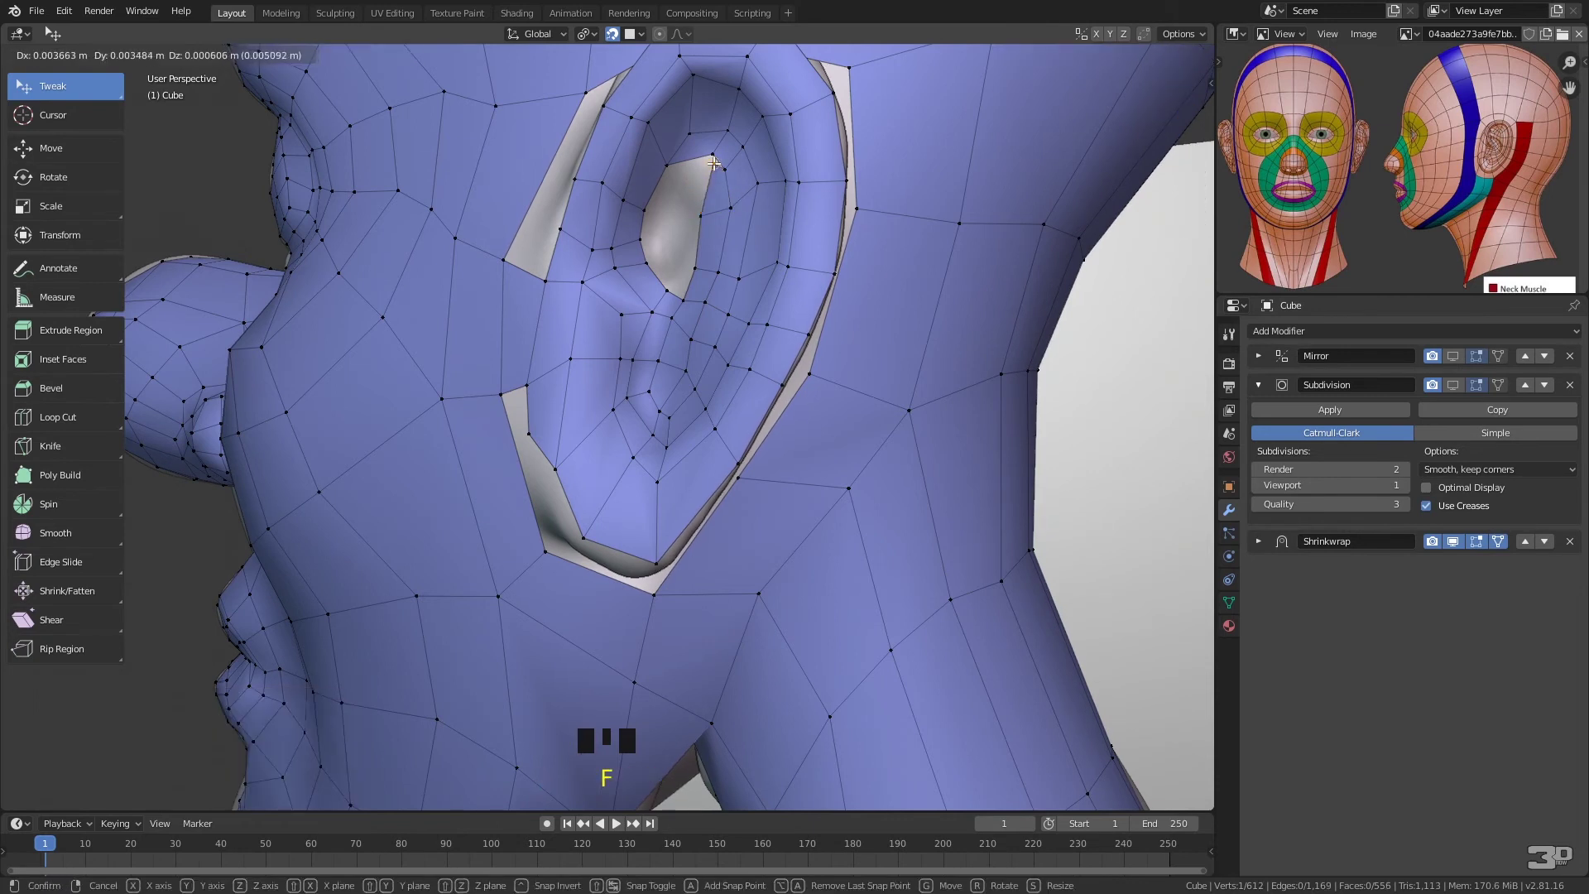
left_click(705, 176)
left_click(713, 155)
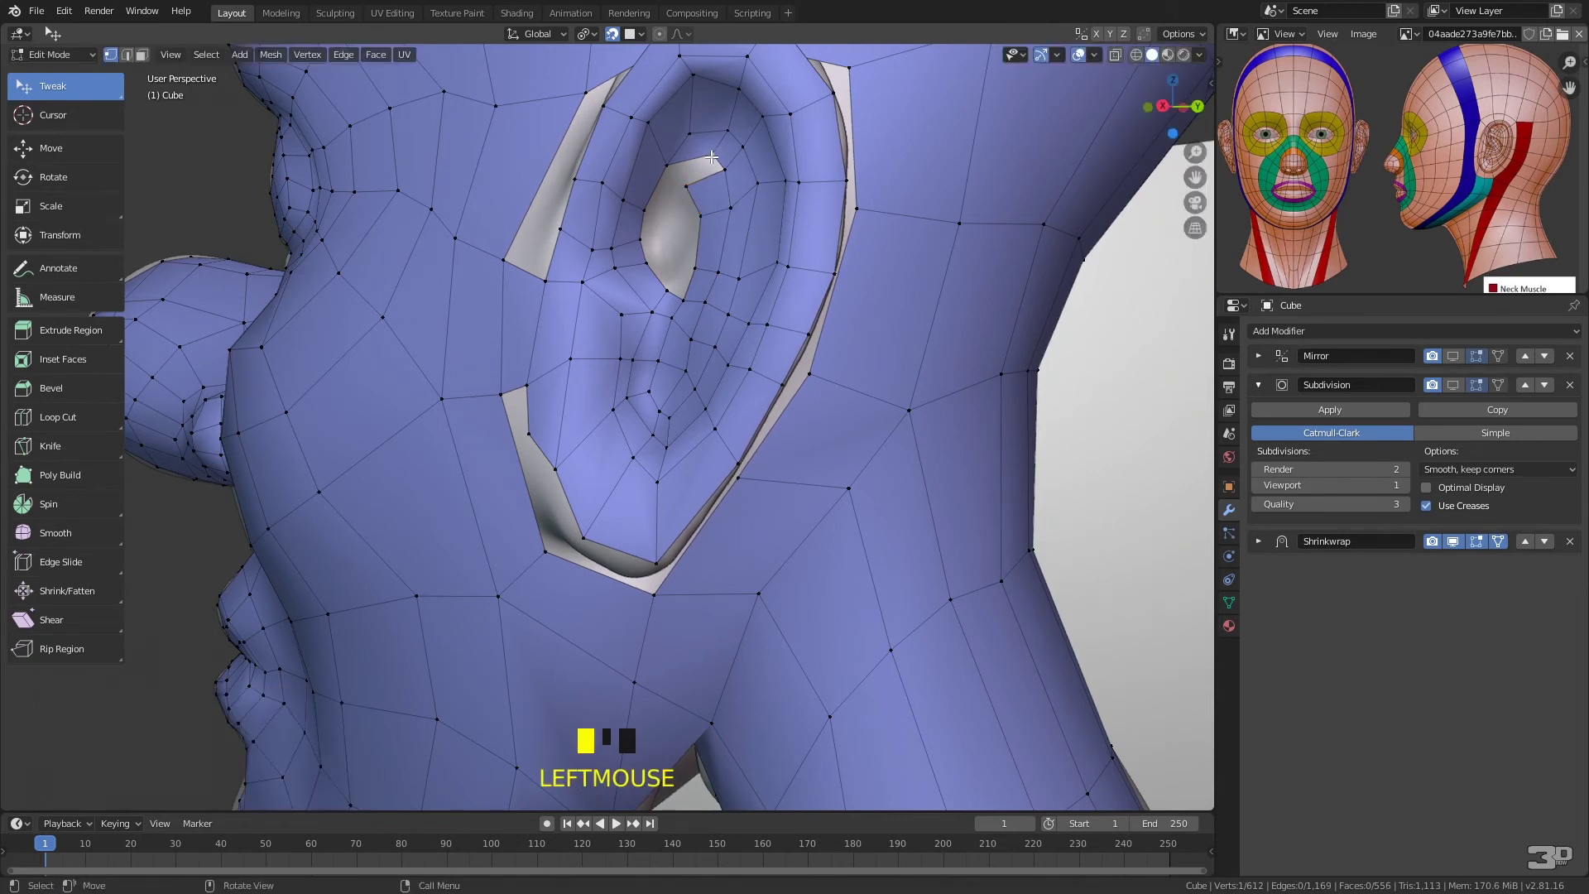
left_click(725, 170, "shift")
key("f")
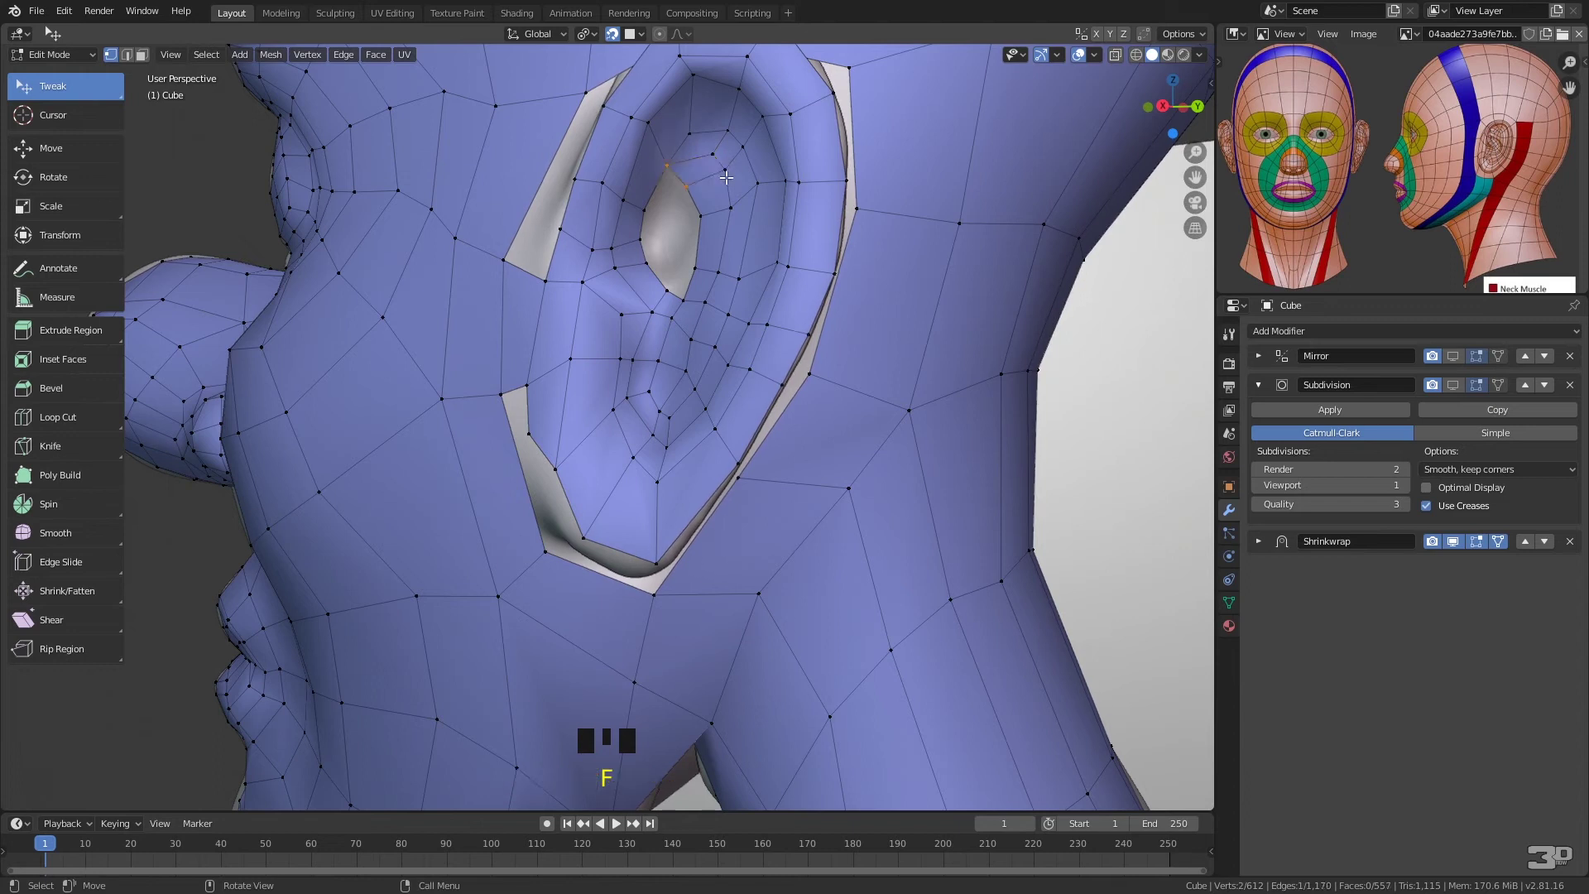
- Fill three quads down the hollow's front edge and adjust their inner vertices
left_click(669, 166)
key("f")
left_click(665, 214)
left_click(647, 211)
key("f")
left_click(663, 235)
left_click(644, 243)
key("f")
left_click(666, 256)
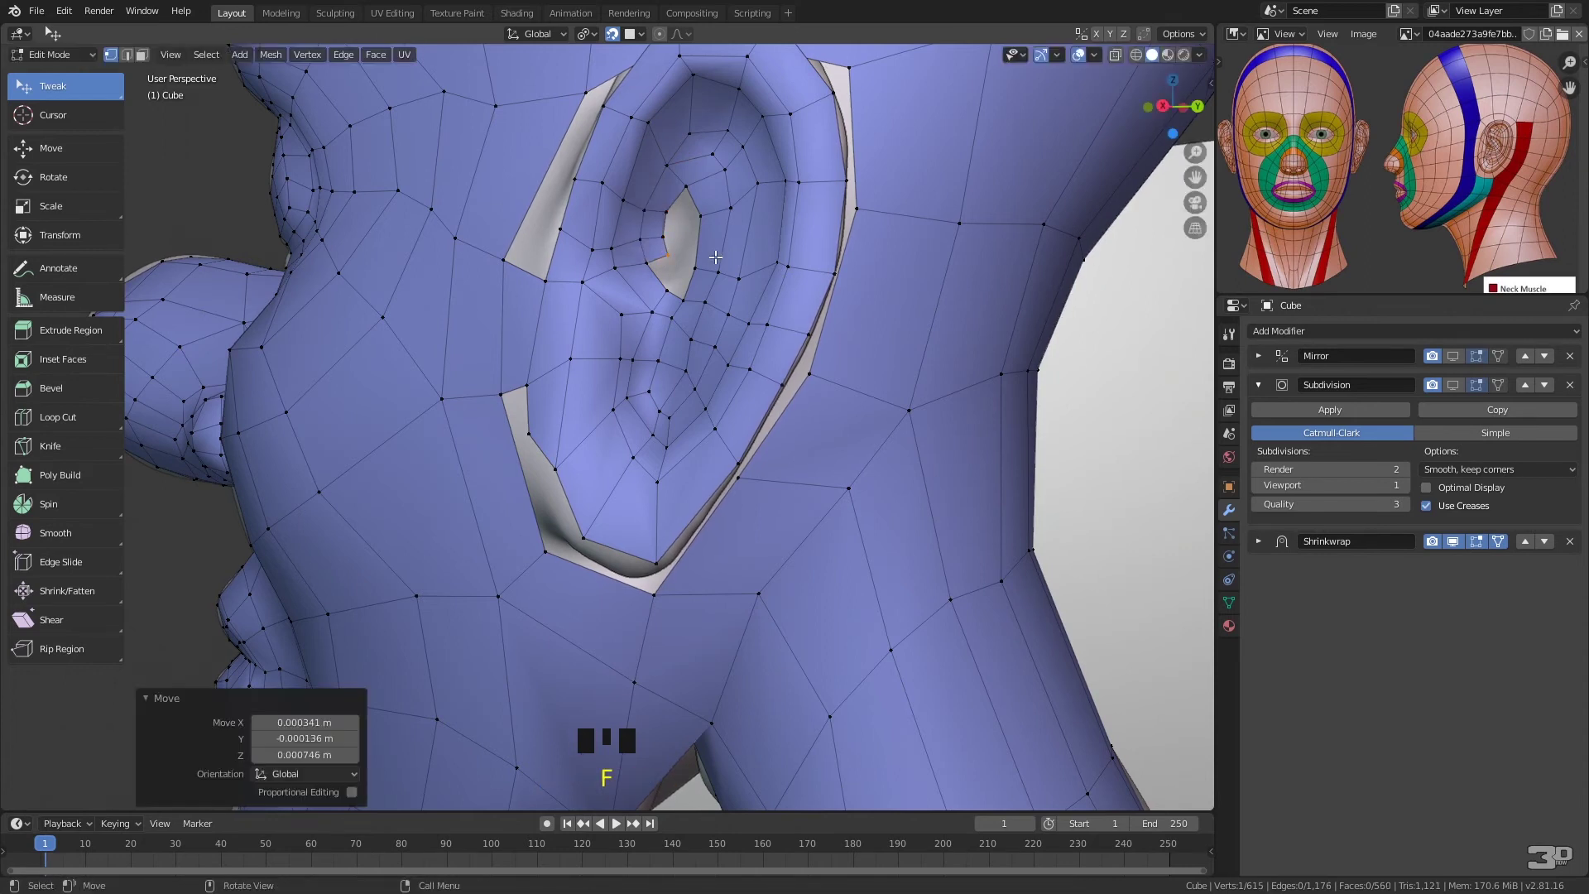
left_click_drag(672, 212, 665, 204)
- Dissolve the extra edge line running across the front helix to the hollow
key("2")
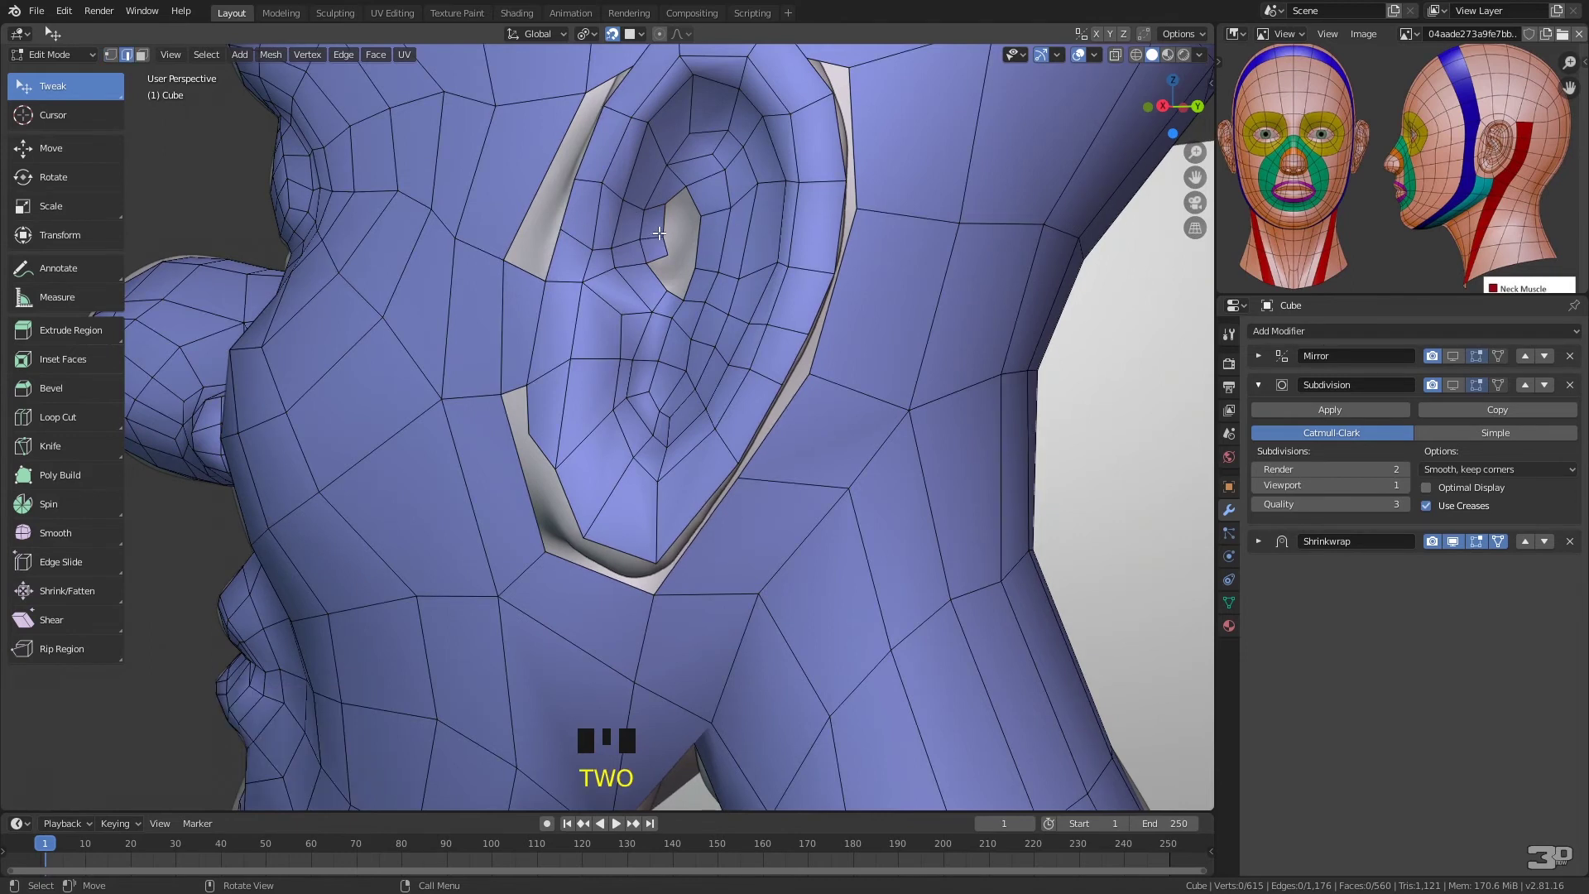
left_click(656, 234, "alt")
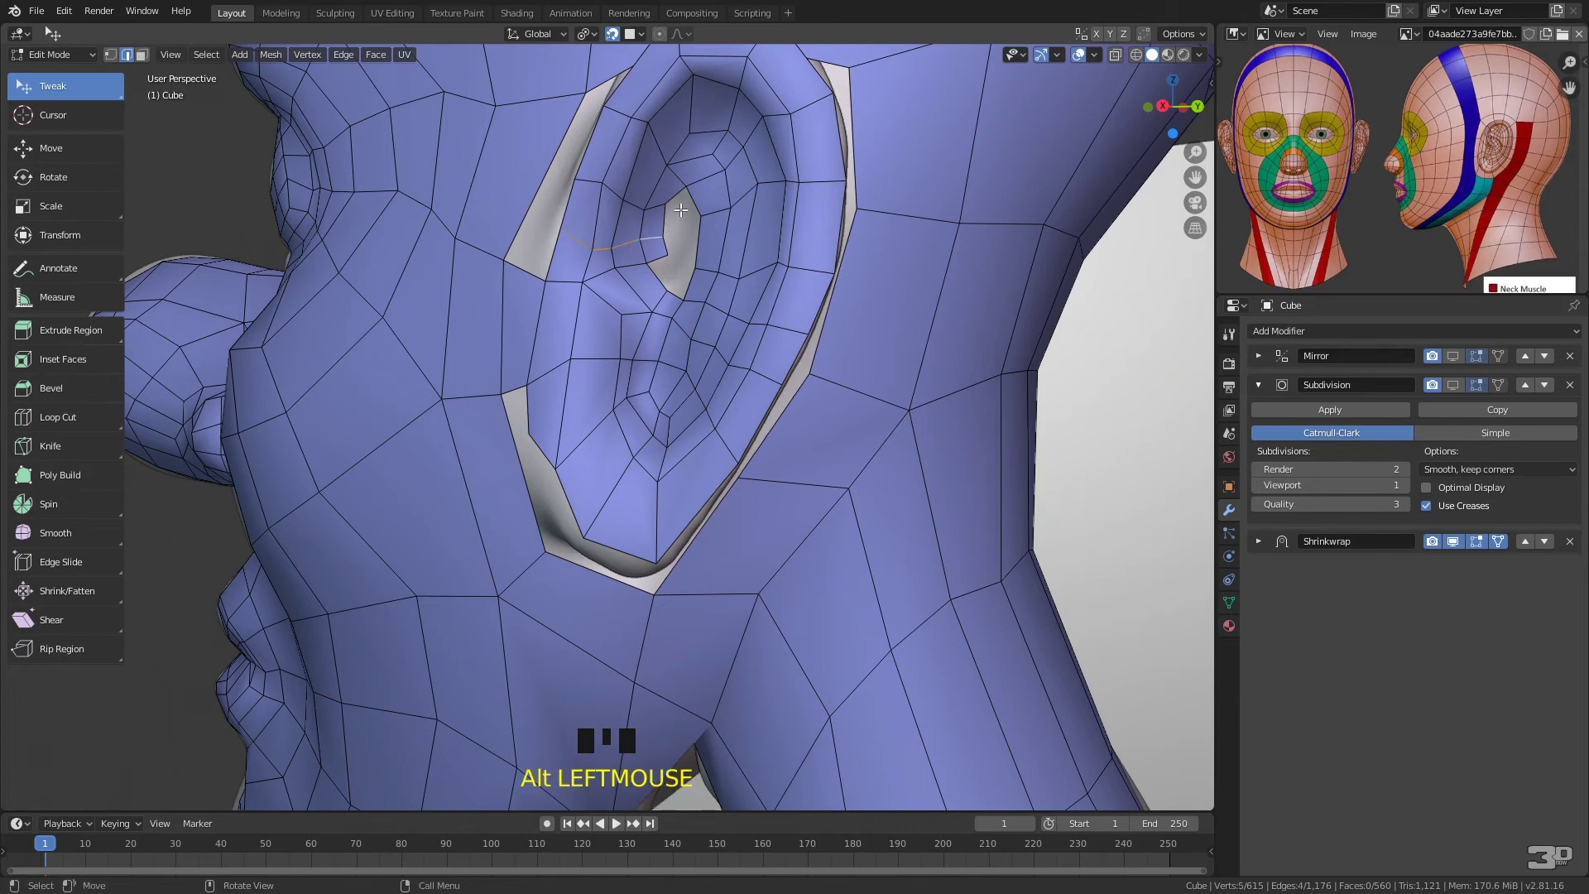
right_click(680, 209)
left_click(659, 514)
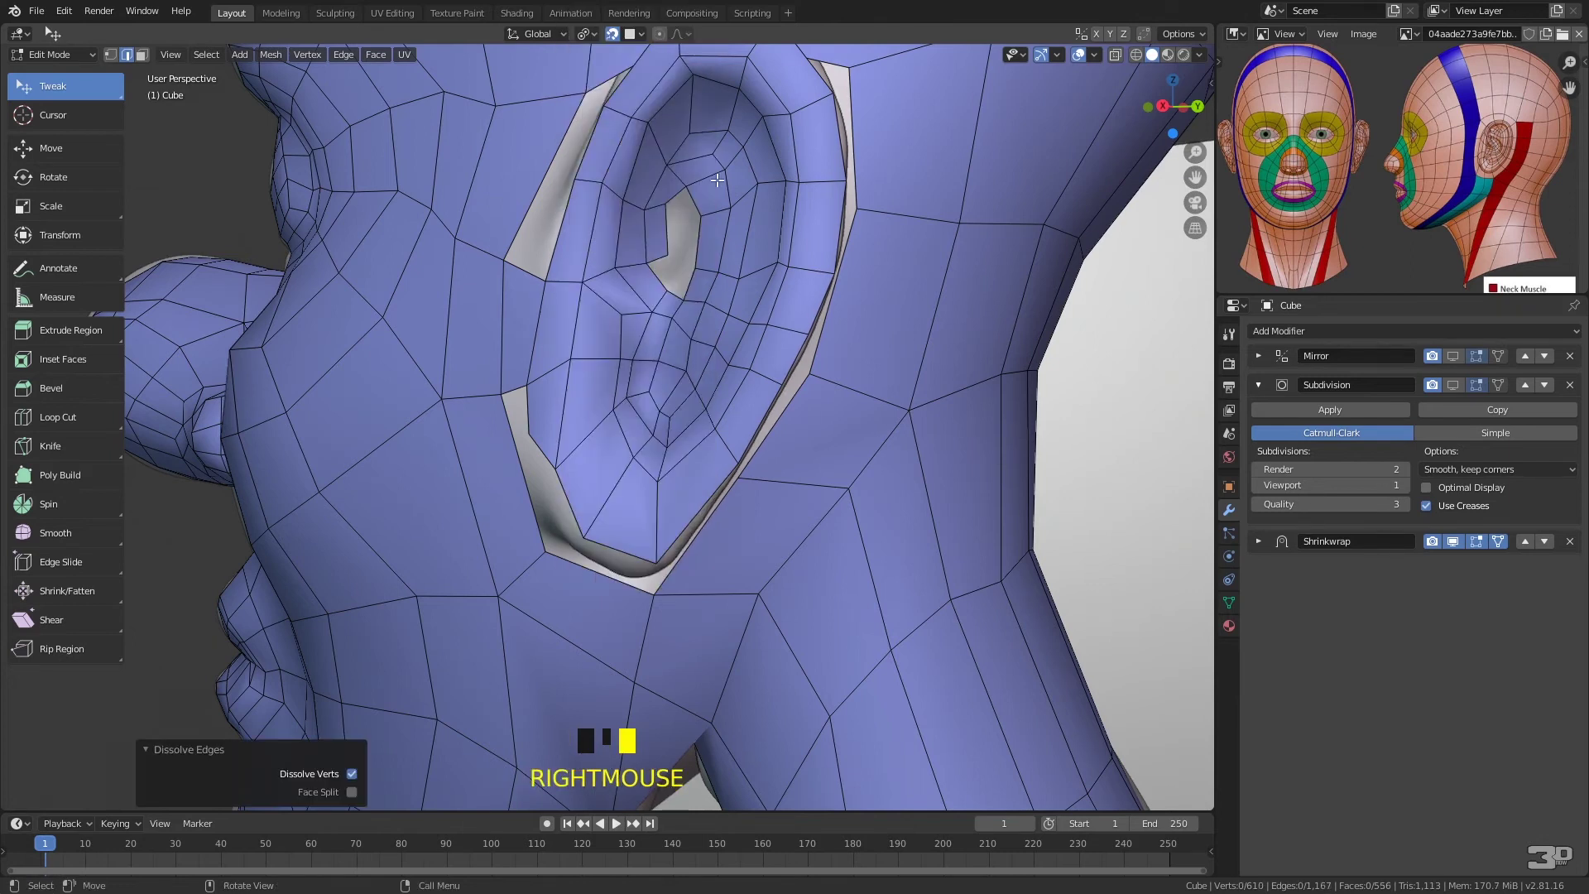
- Reposition the vertices around the dissolved edges on the front helix and the hollow's rim for even spacing
key("1")
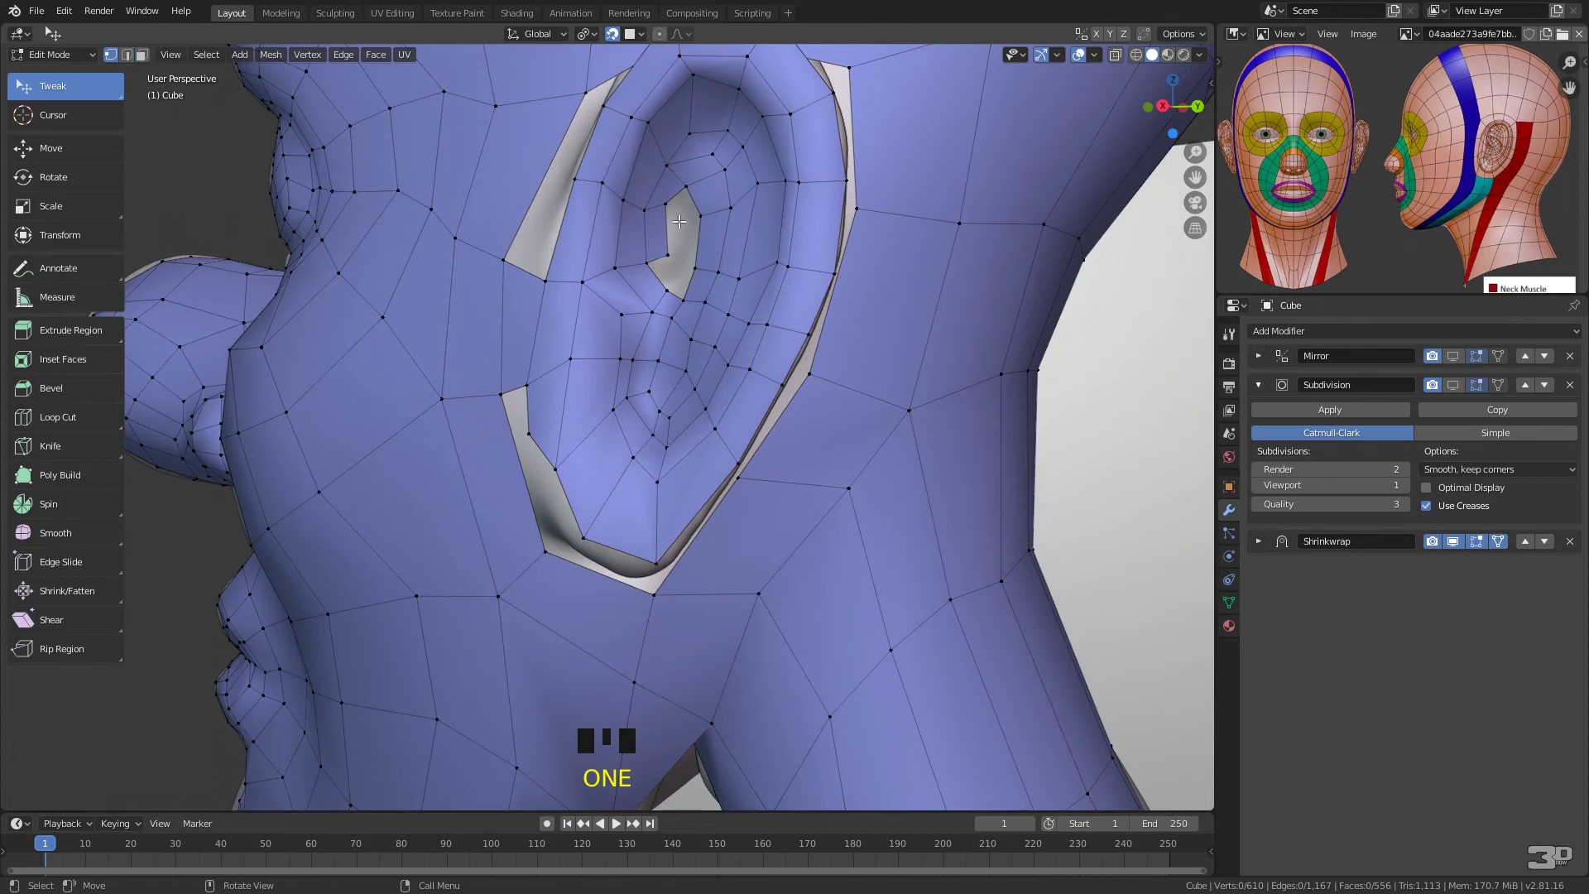
left_click_drag(580, 177, 619, 214)
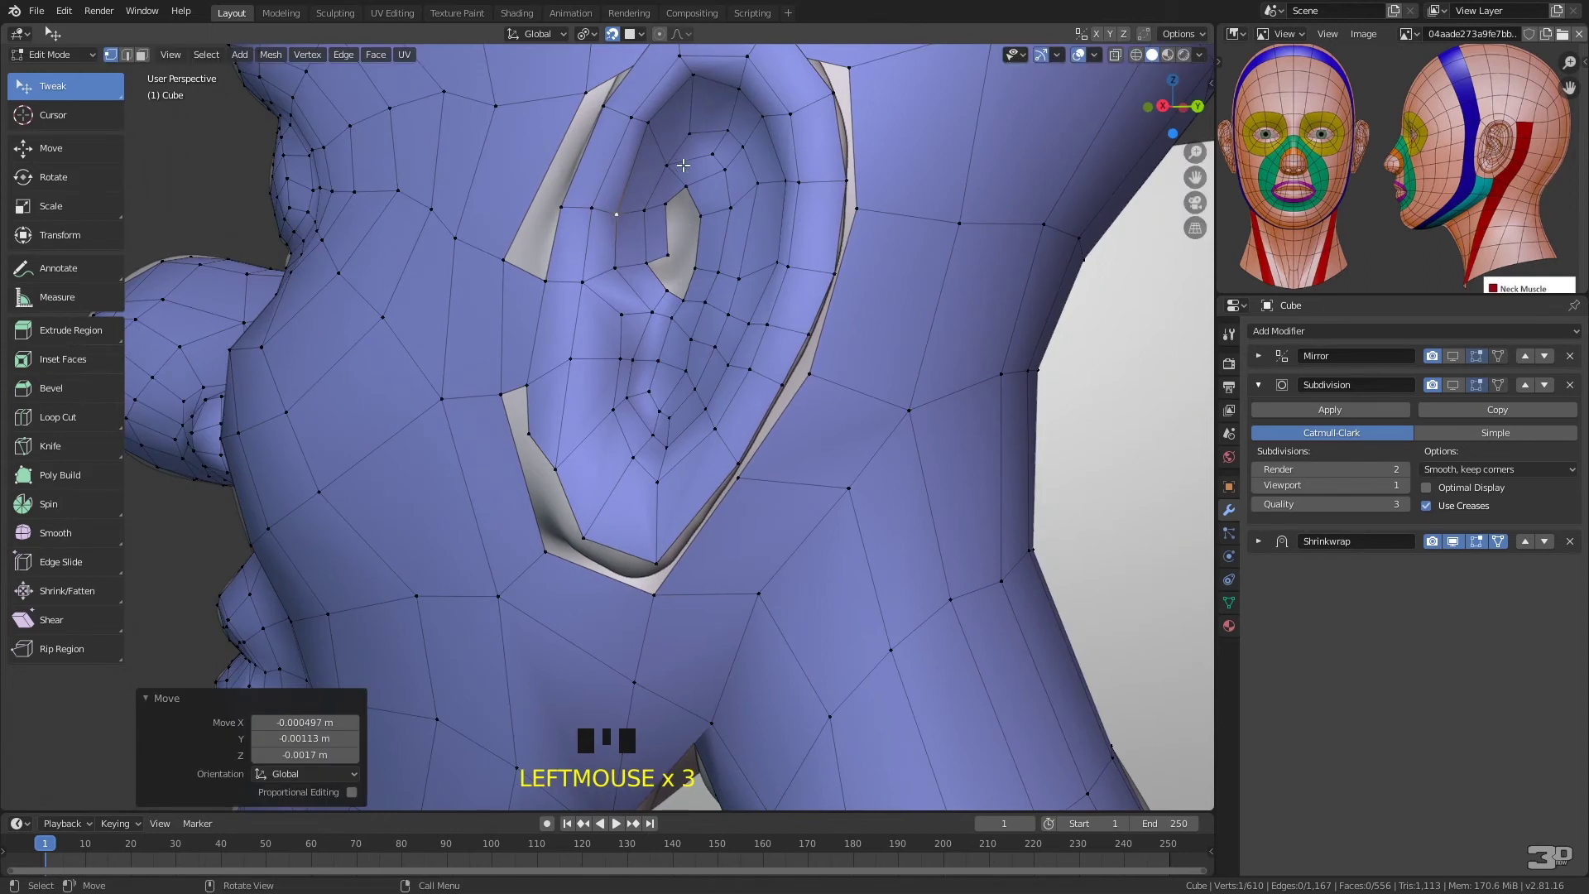
left_click_drag(670, 165, 736, 114)
left_click_drag(669, 254, 664, 241)
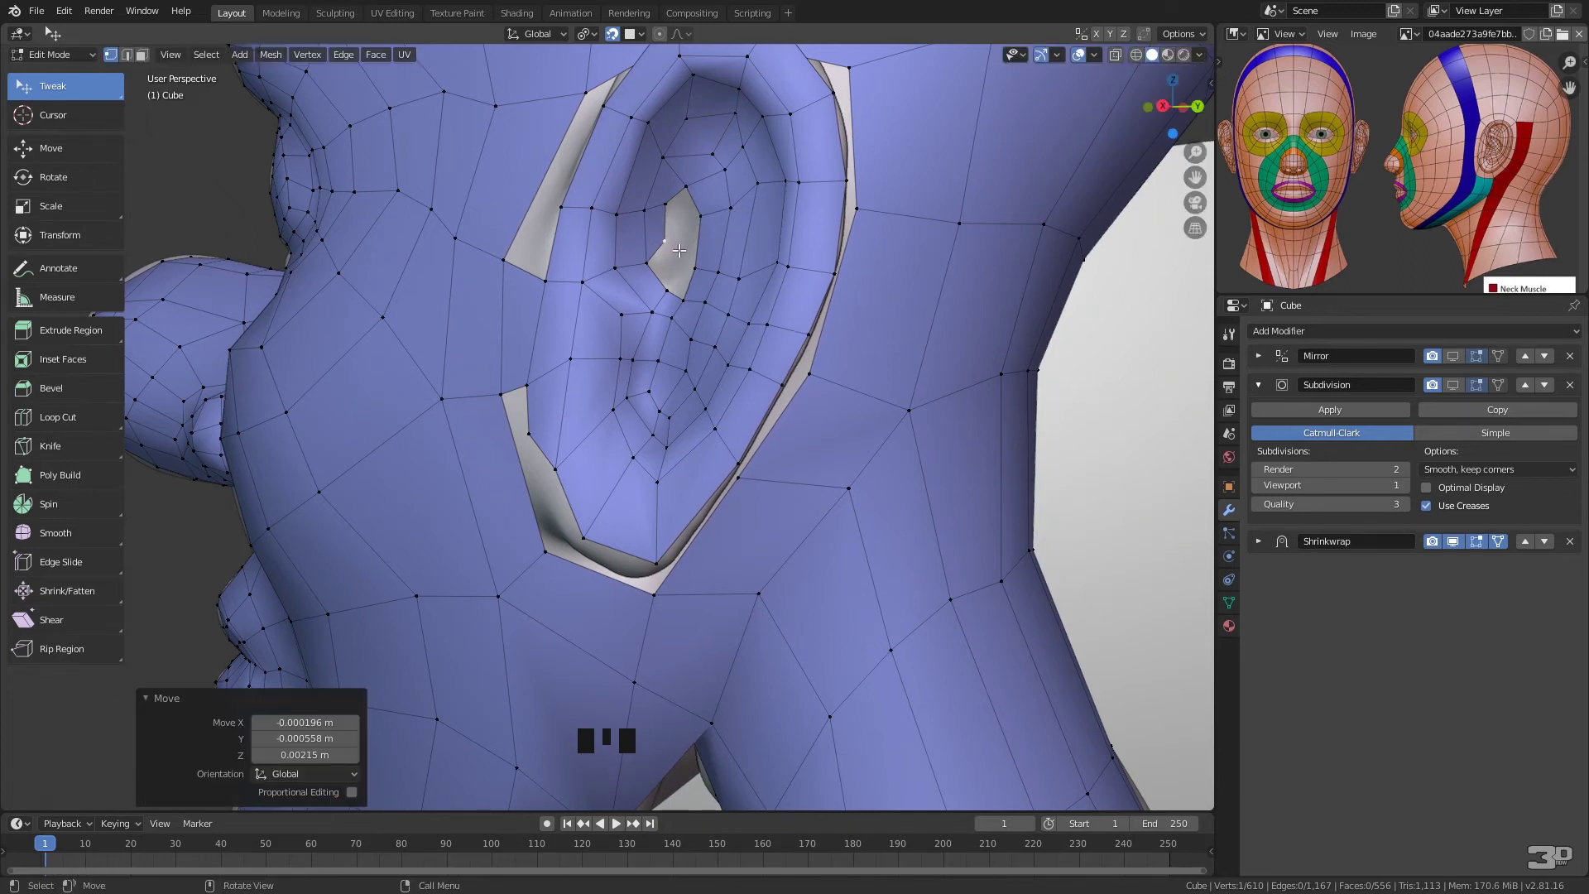
- Add a quad at the hollow's lower front corner and fill the remaining opening upward with faces
left_click(646, 265)
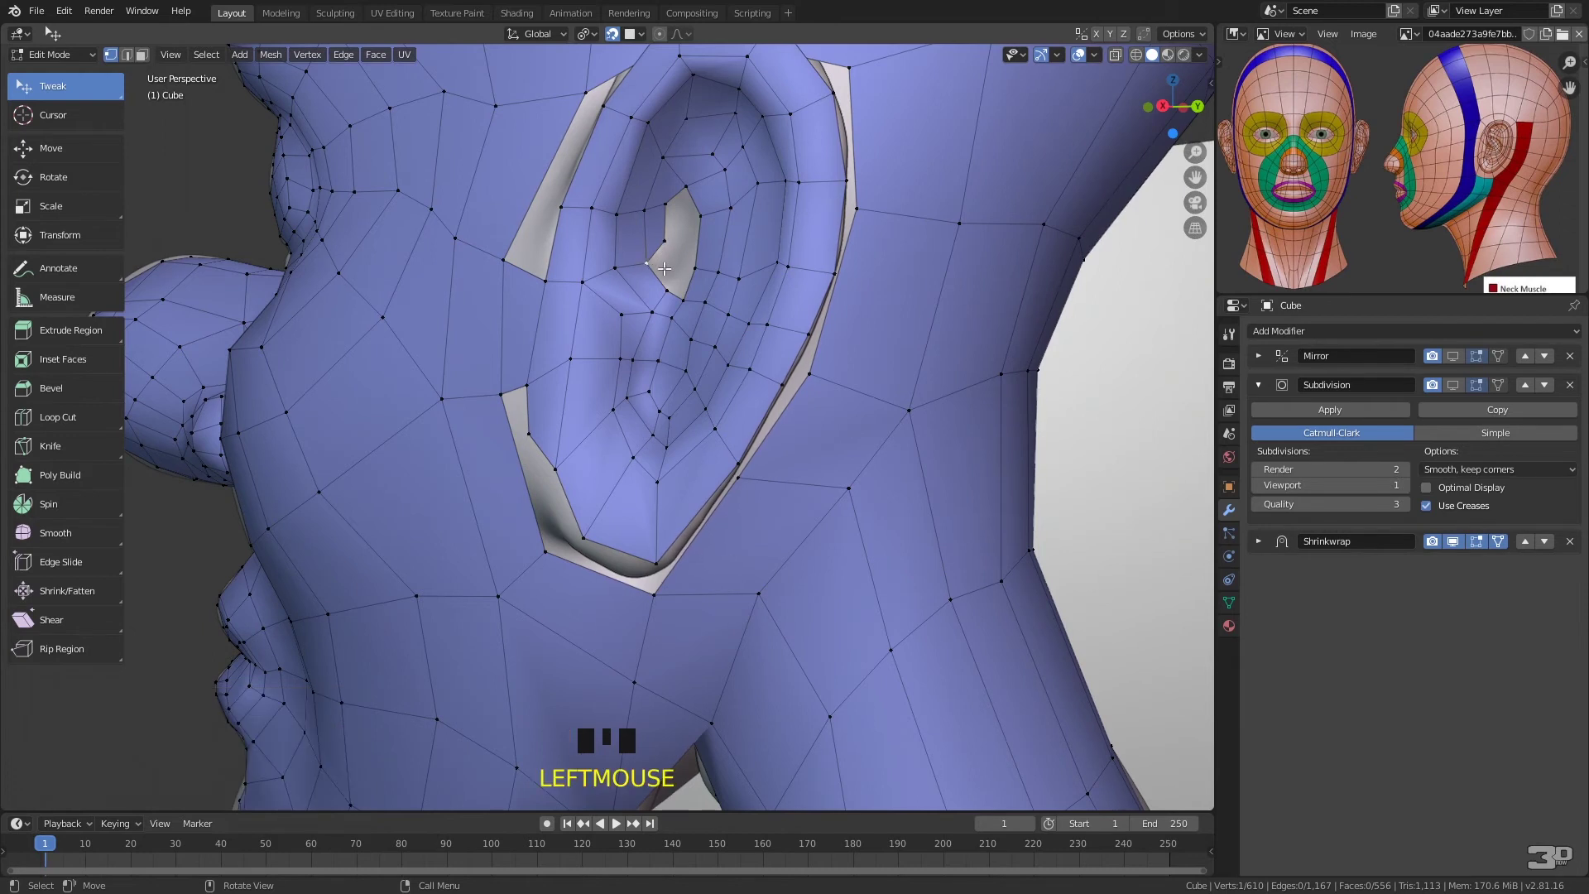
key("f")
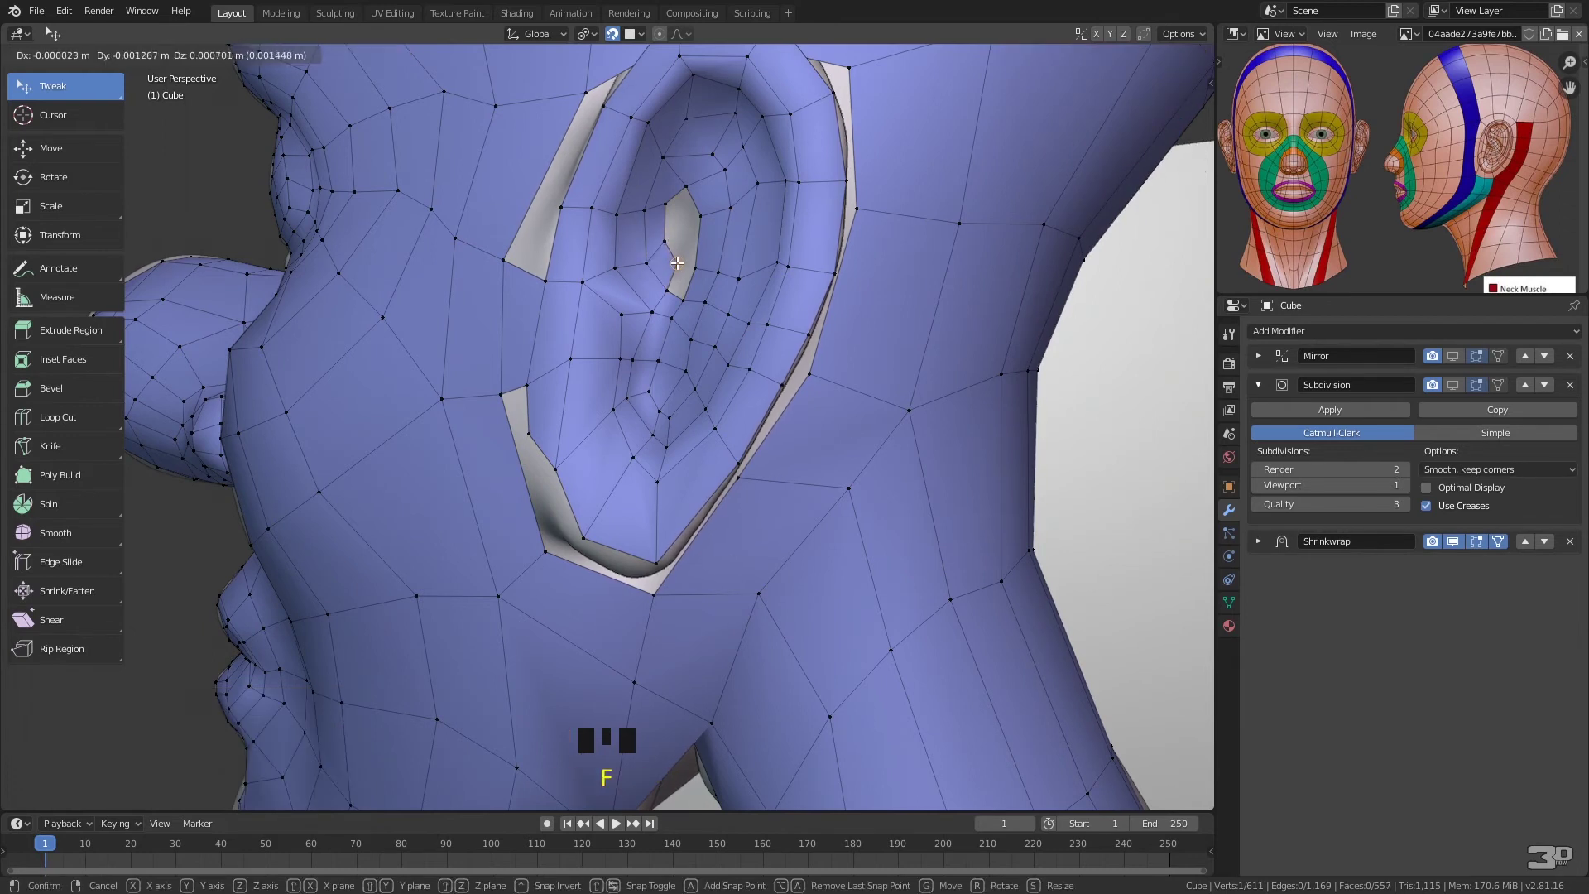
left_click(672, 259)
left_click(673, 291)
left_click(710, 281, "shift")
key("f")
key("f")
key("f")
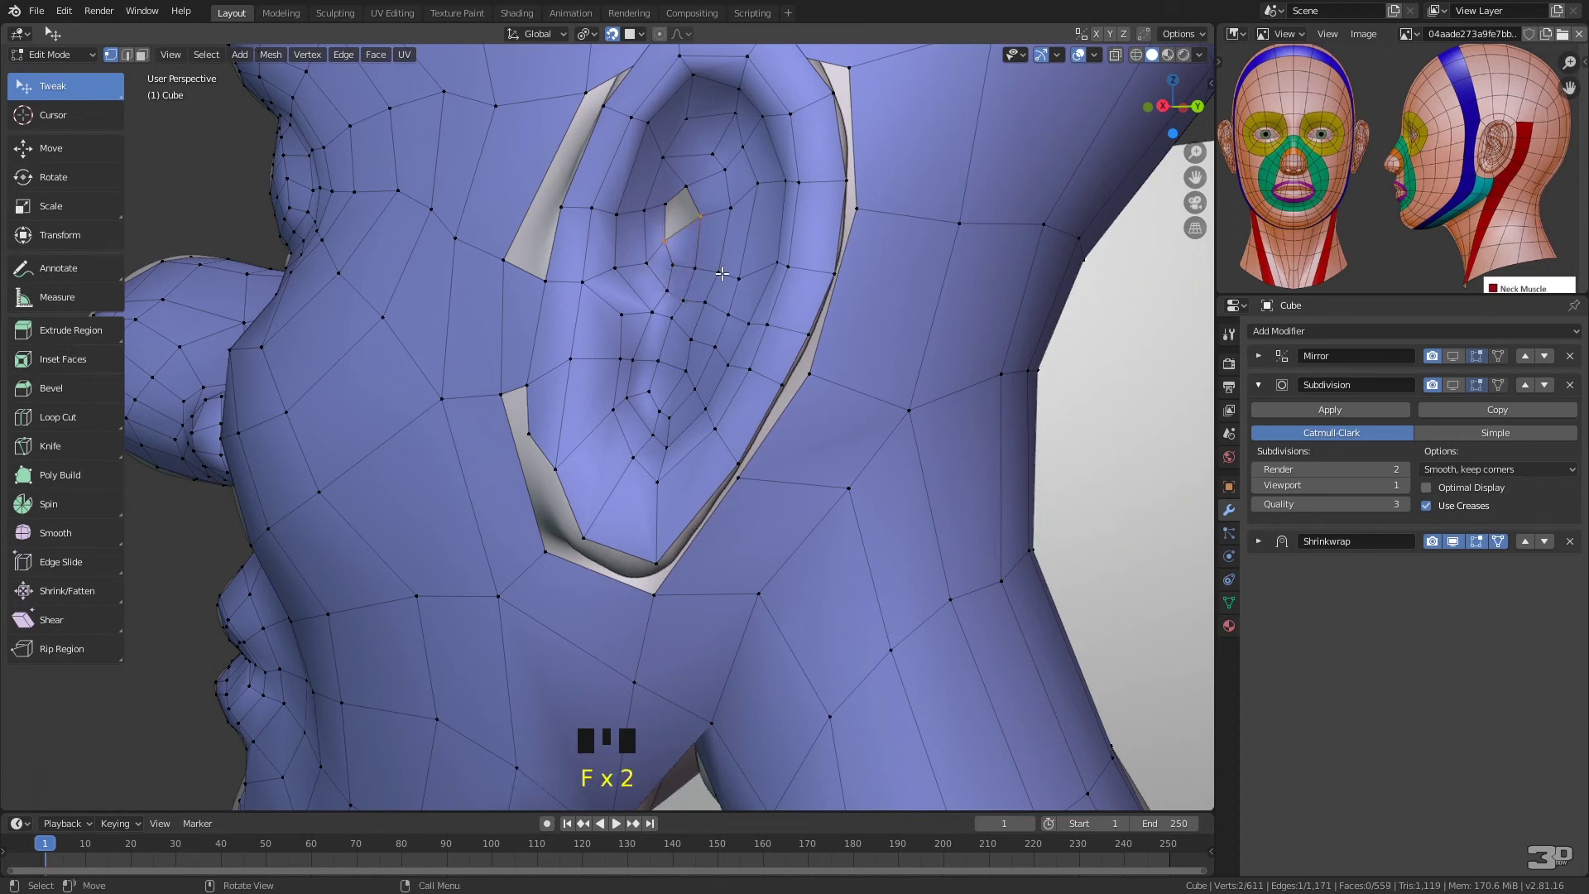
- Extend the ear lobe's lower front edge with two quads, pulling the first quad's outer corner toward the cheek
middle_click_drag(763, 299, 840, 333)
middle_click_drag(813, 490, 793, 408)
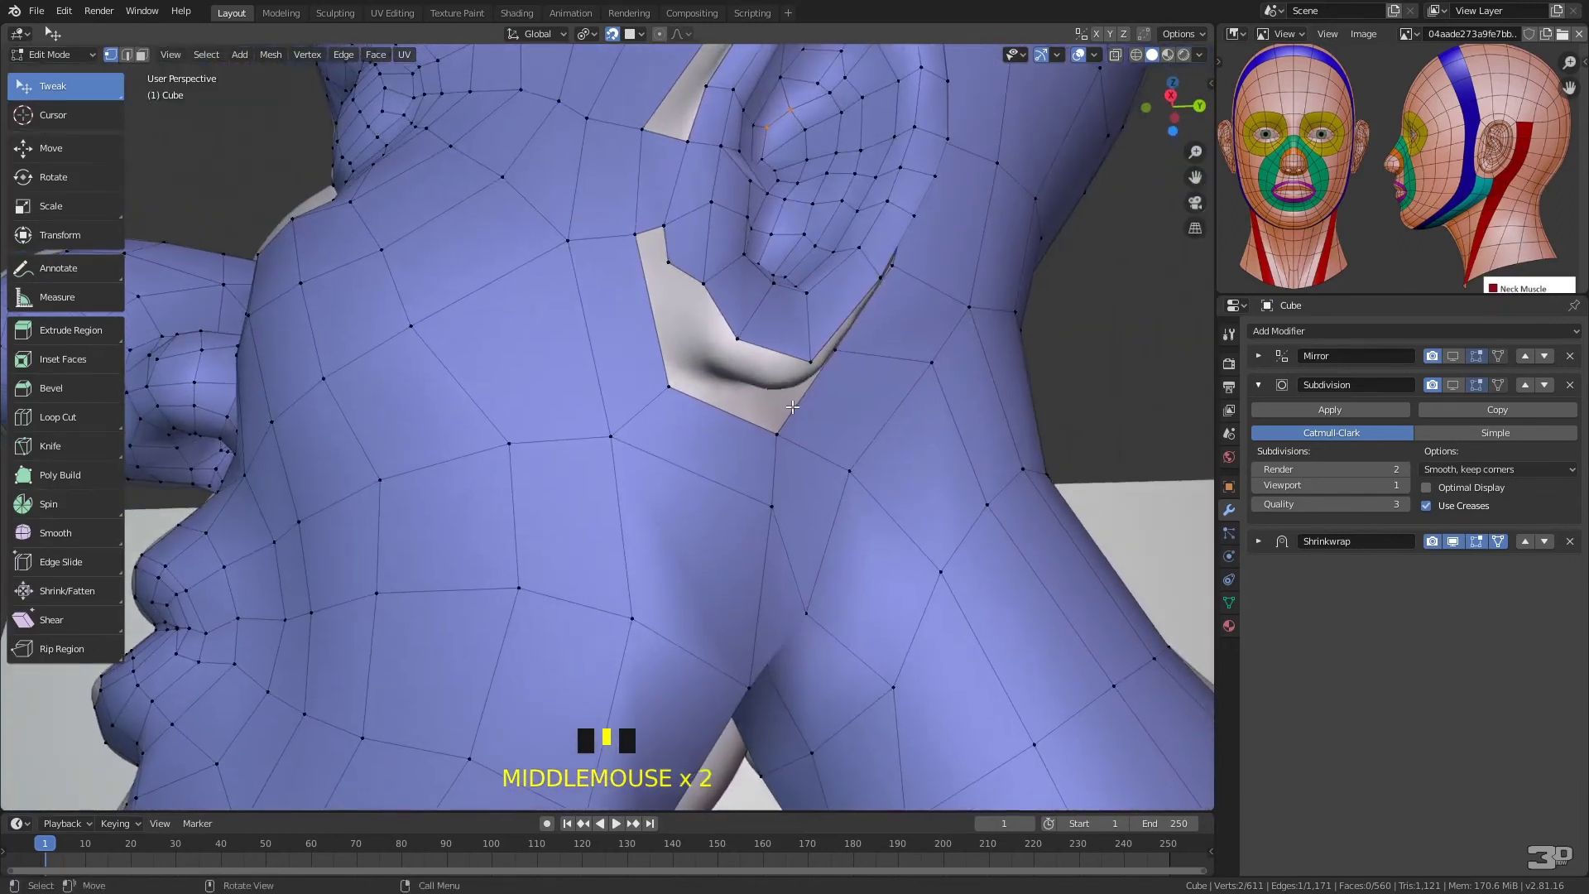
left_click(709, 282)
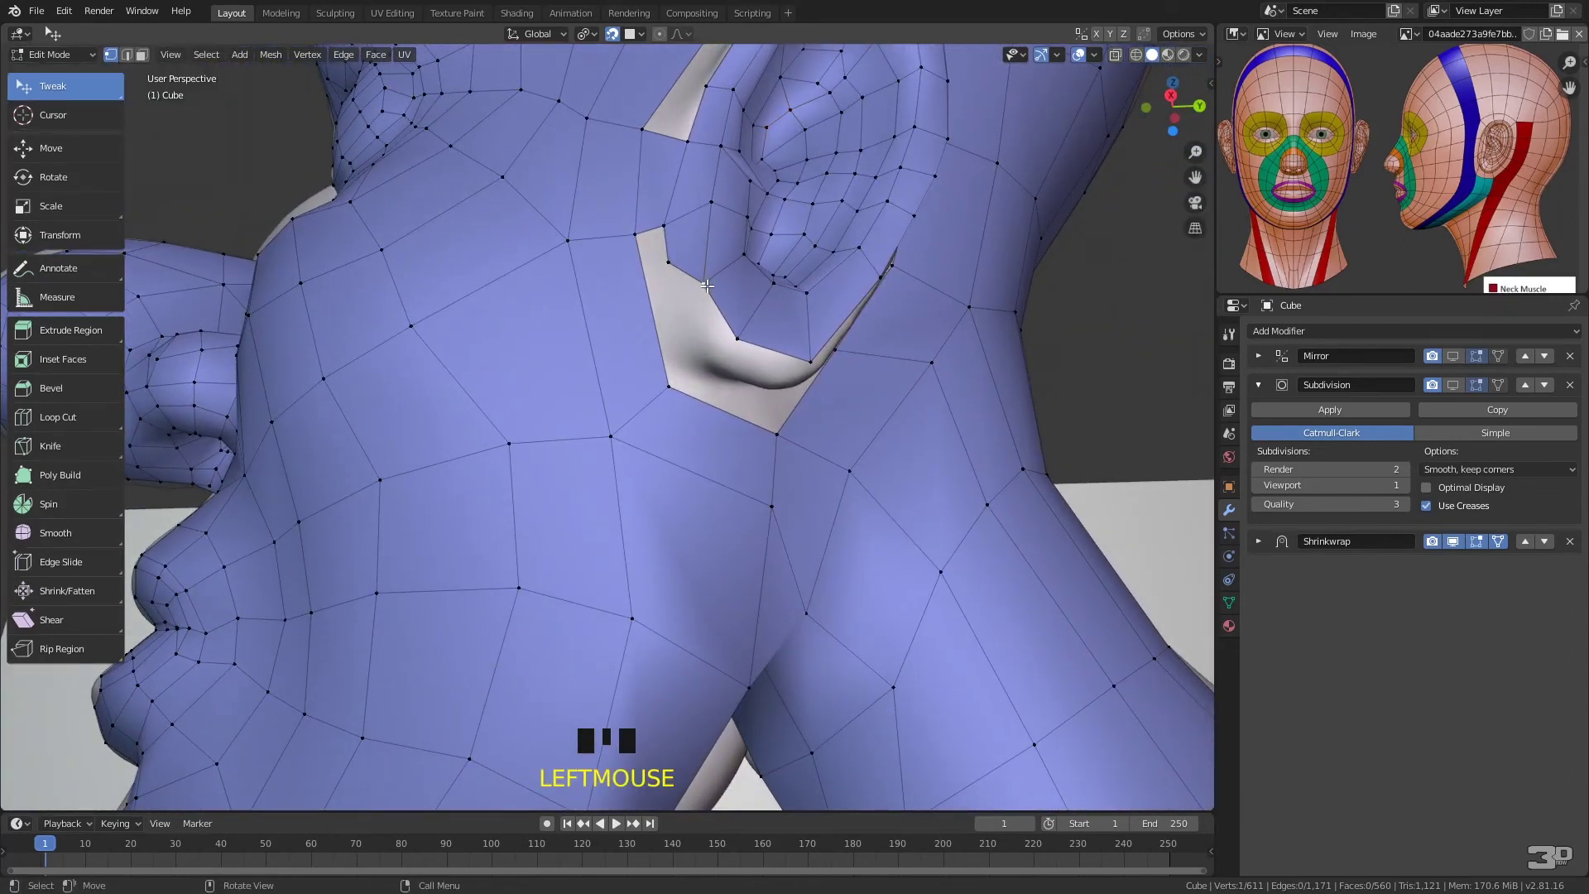
key("f")
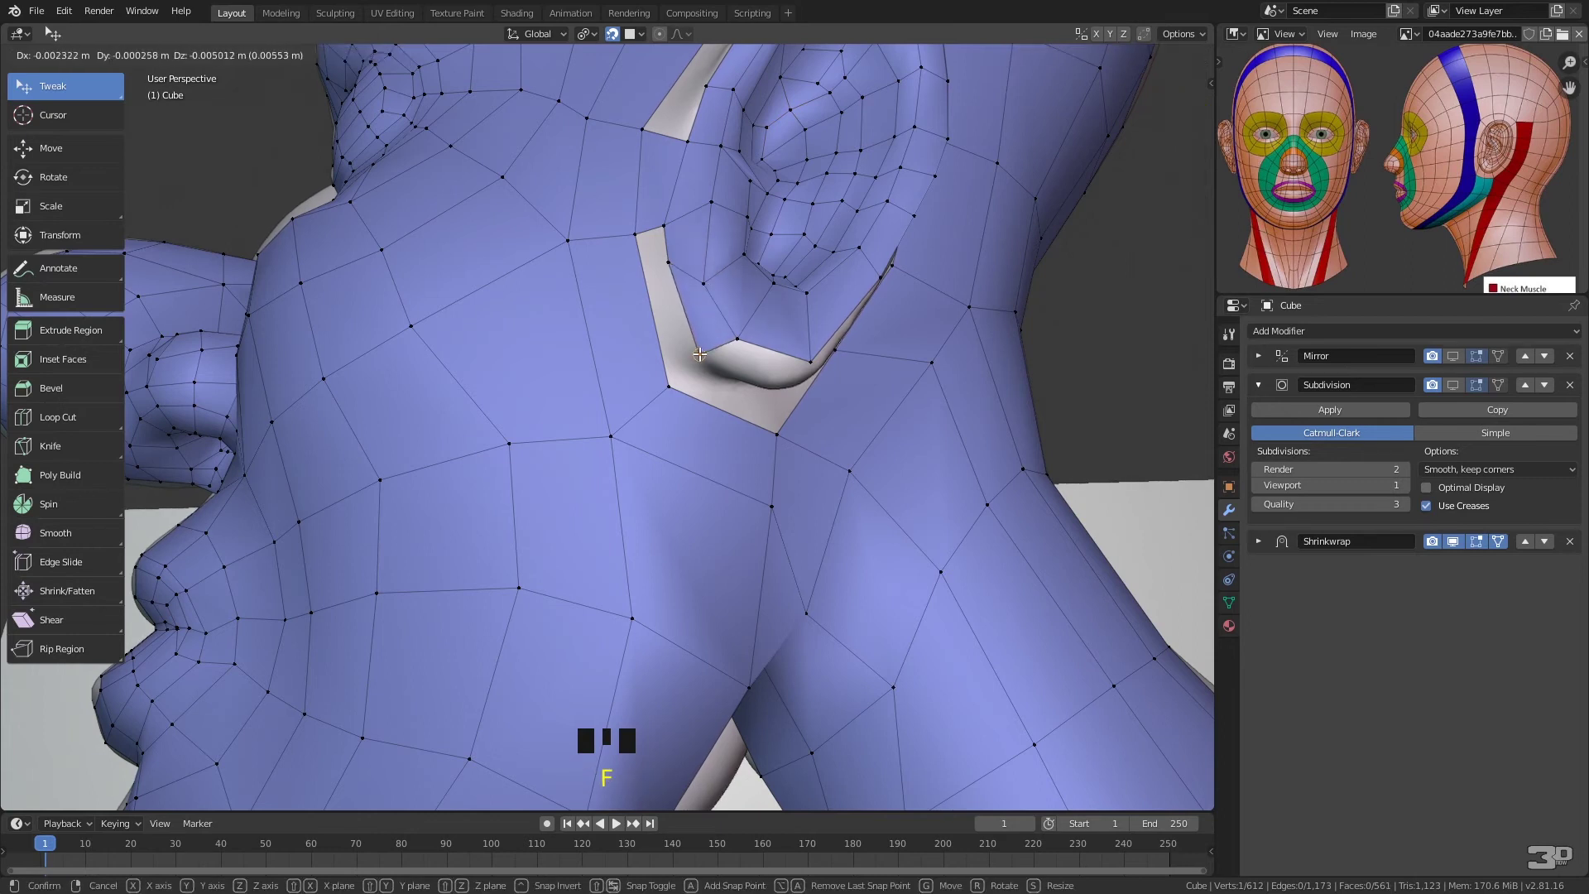
left_click(698, 343)
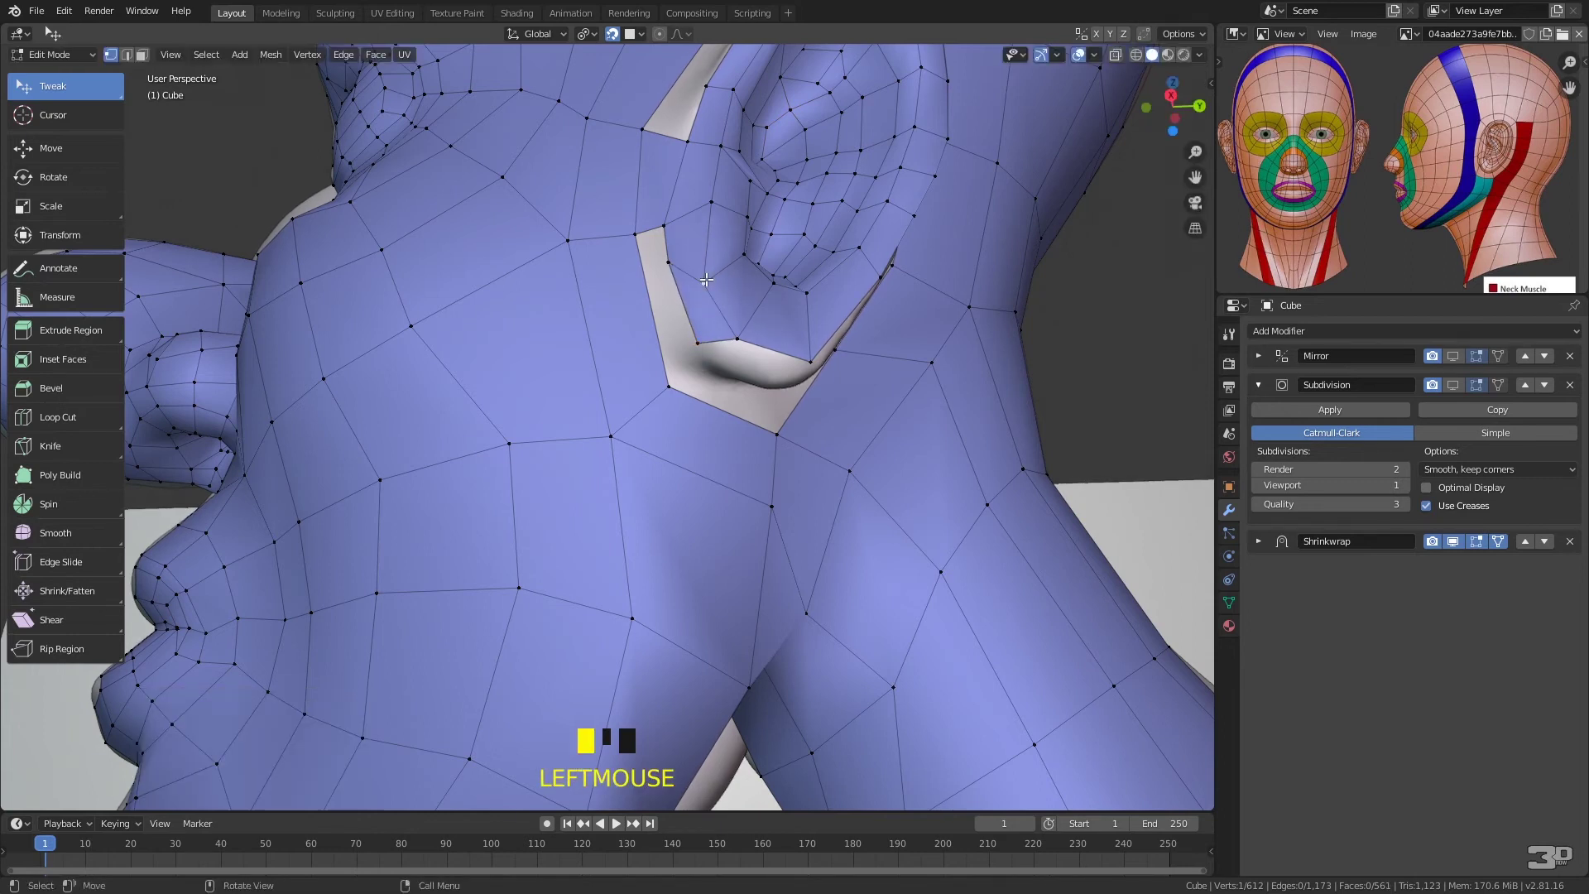
left_click(735, 341)
left_click_drag(735, 341, 677, 346)
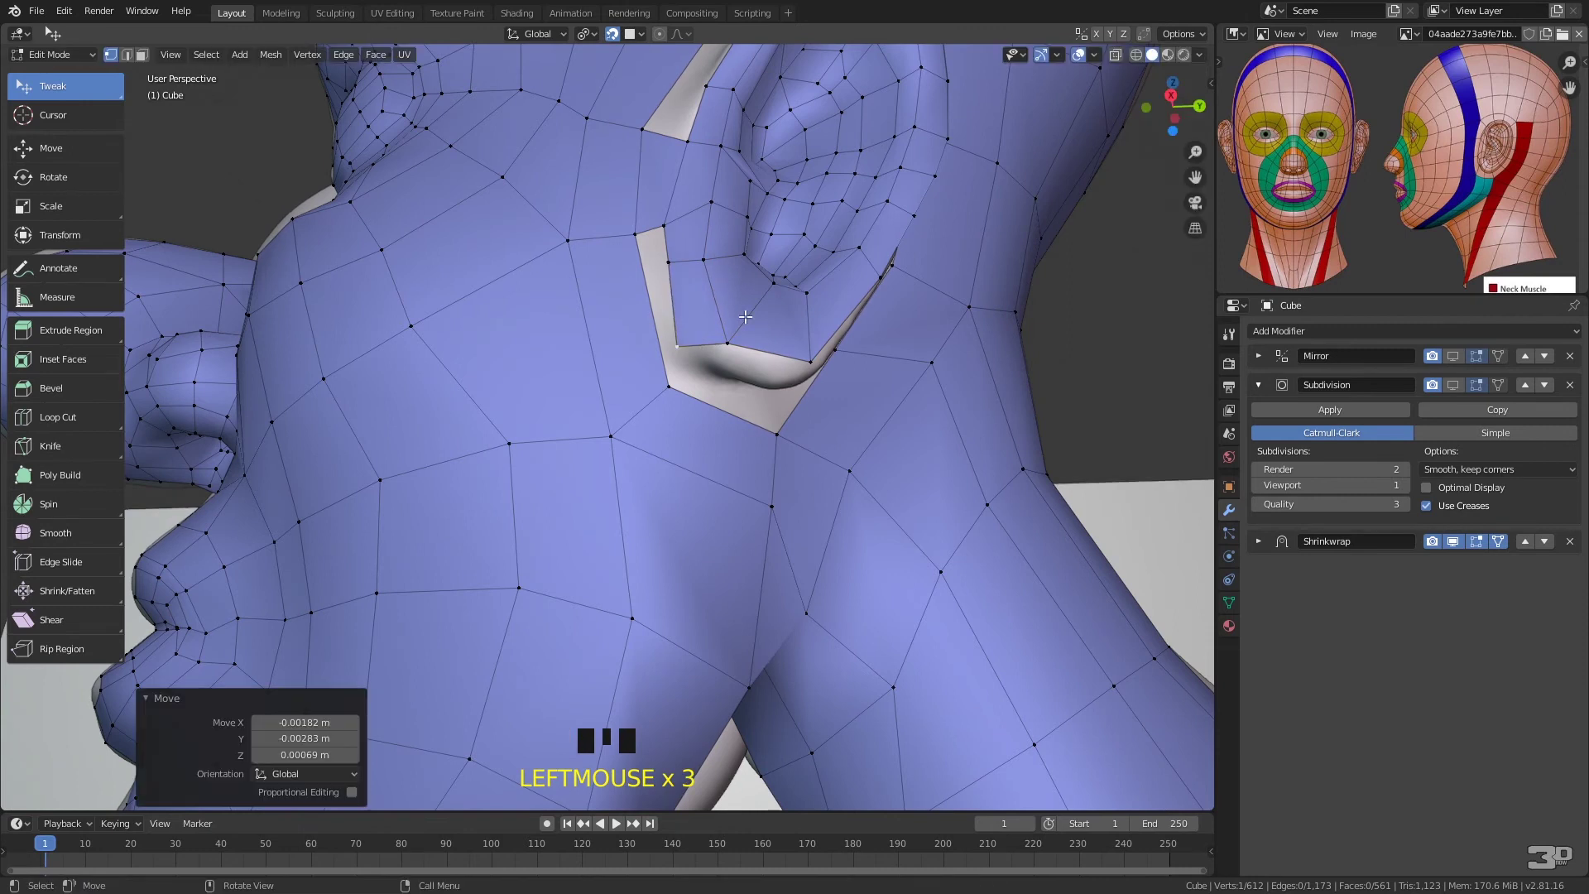
left_click(726, 343)
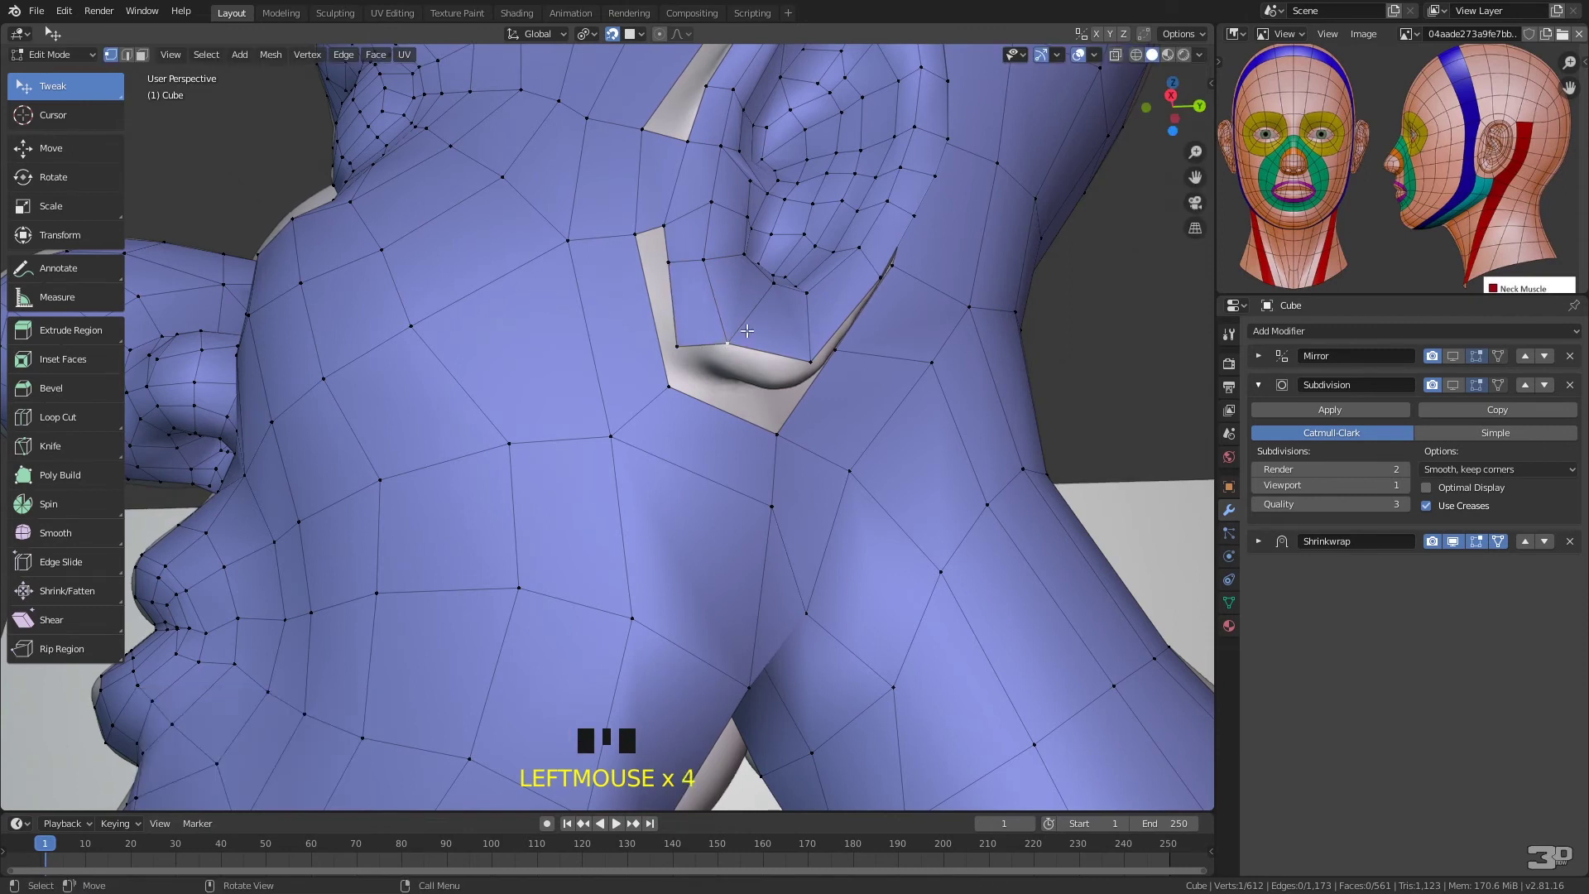
key("f")
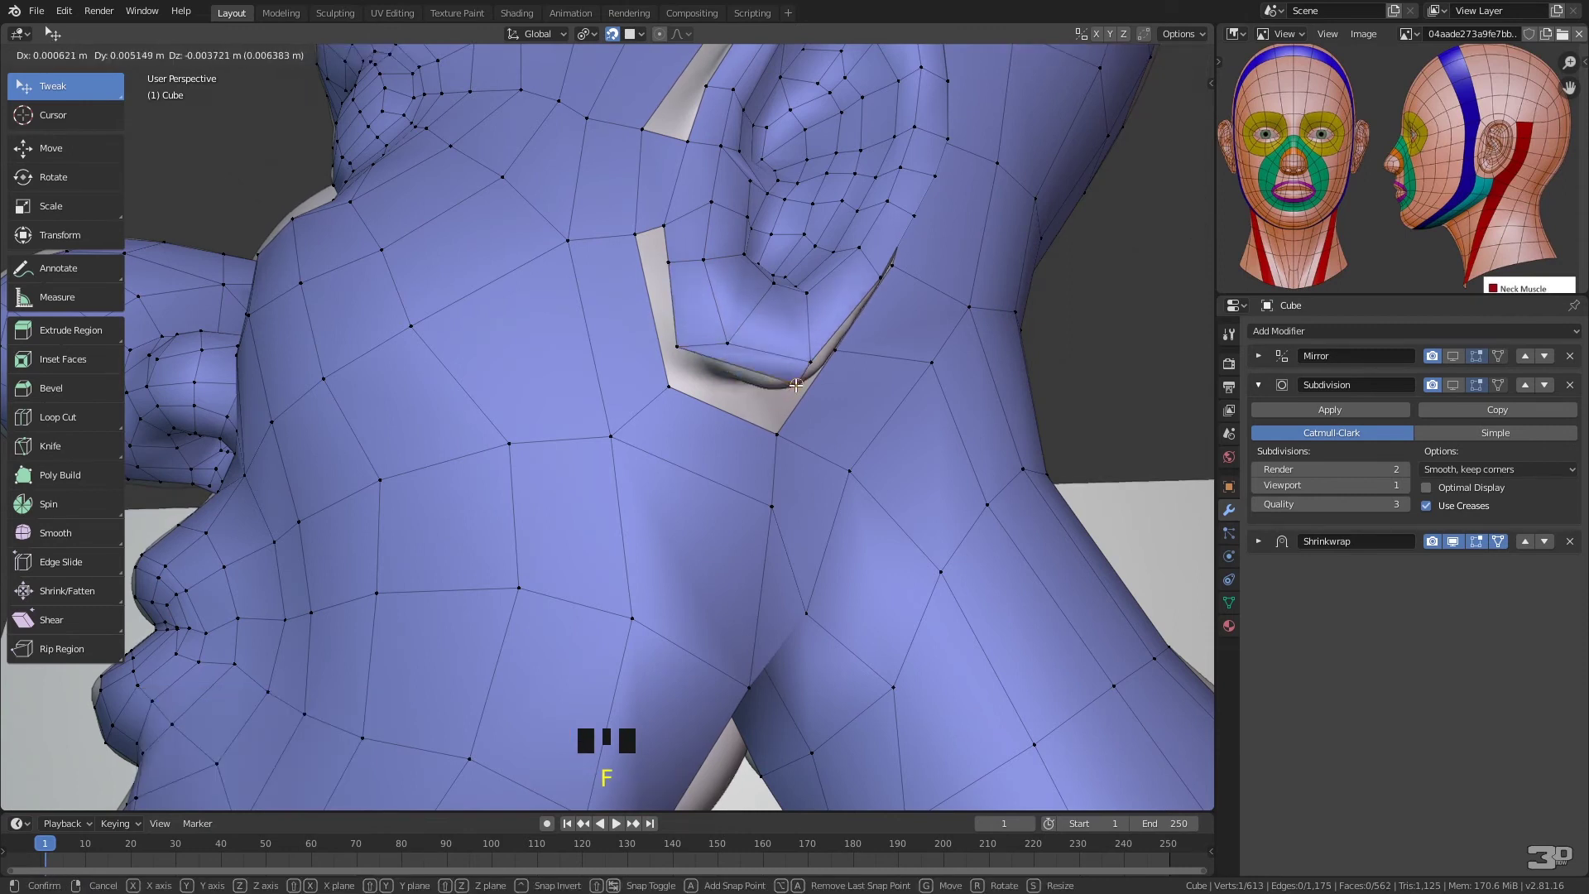
left_click(772, 369)
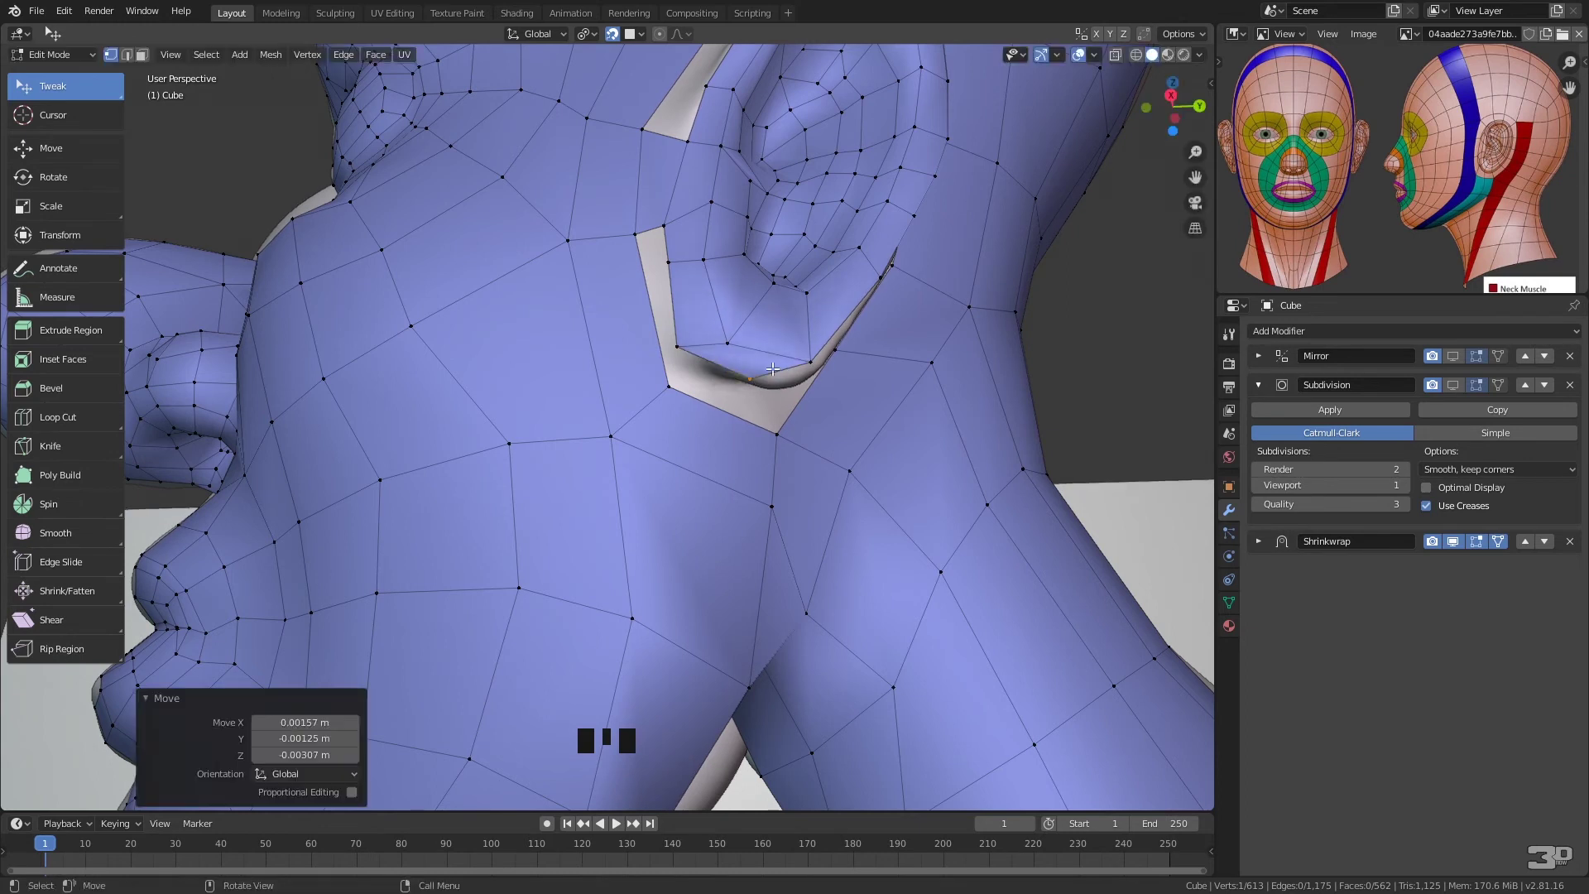
- Delete the stray vertex below the ear lobe and extrude the lobe's lower front edge downward into a single quad
left_click(759, 374)
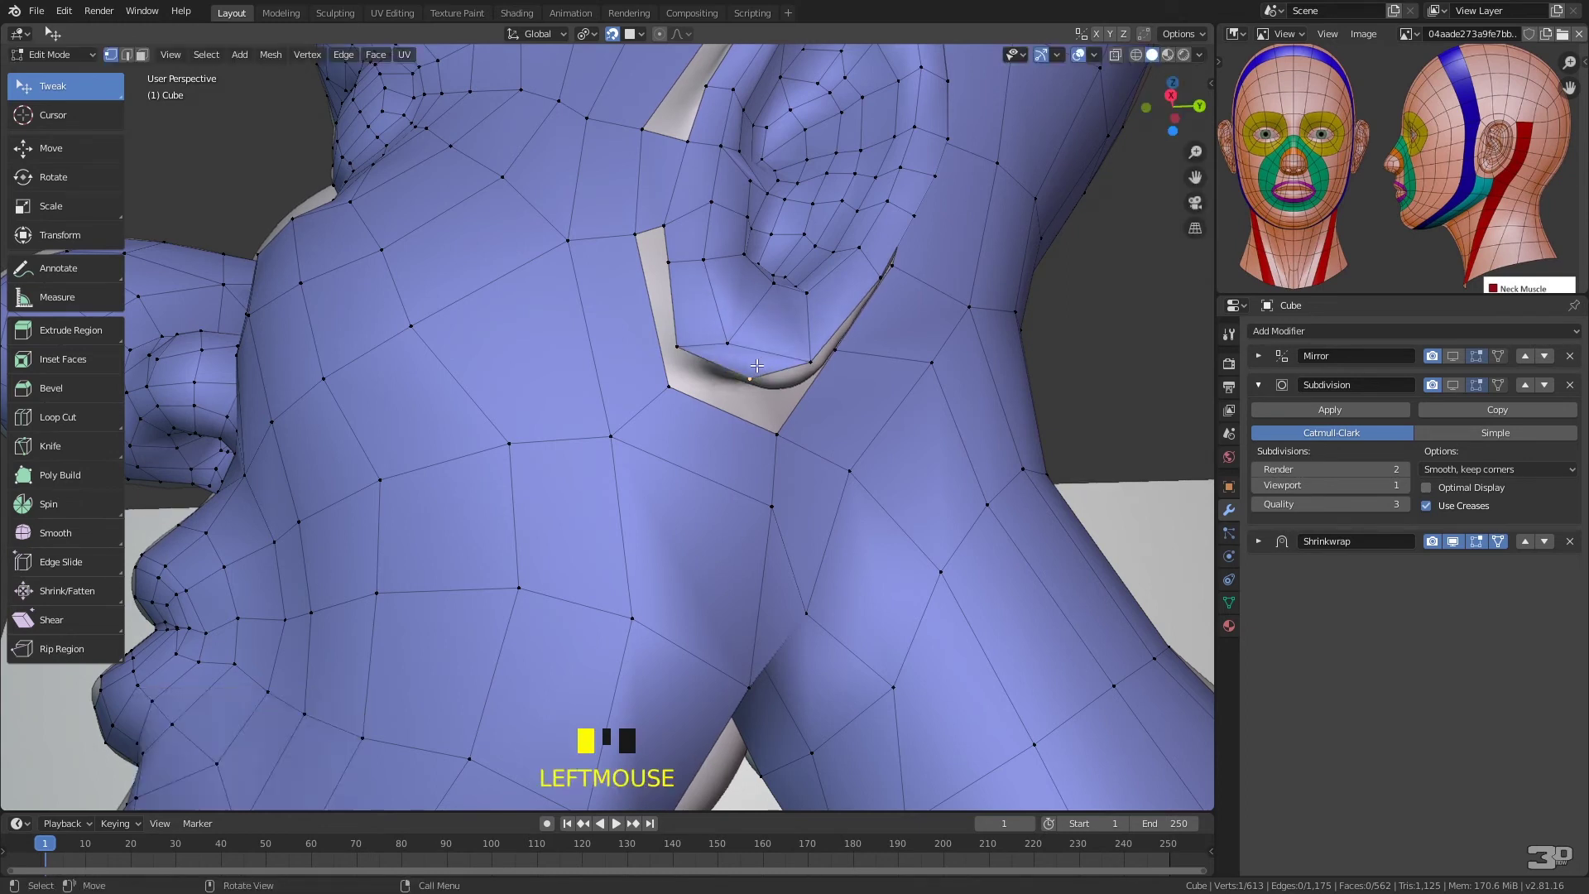
left_click(764, 369)
key("x")
left_click(731, 372)
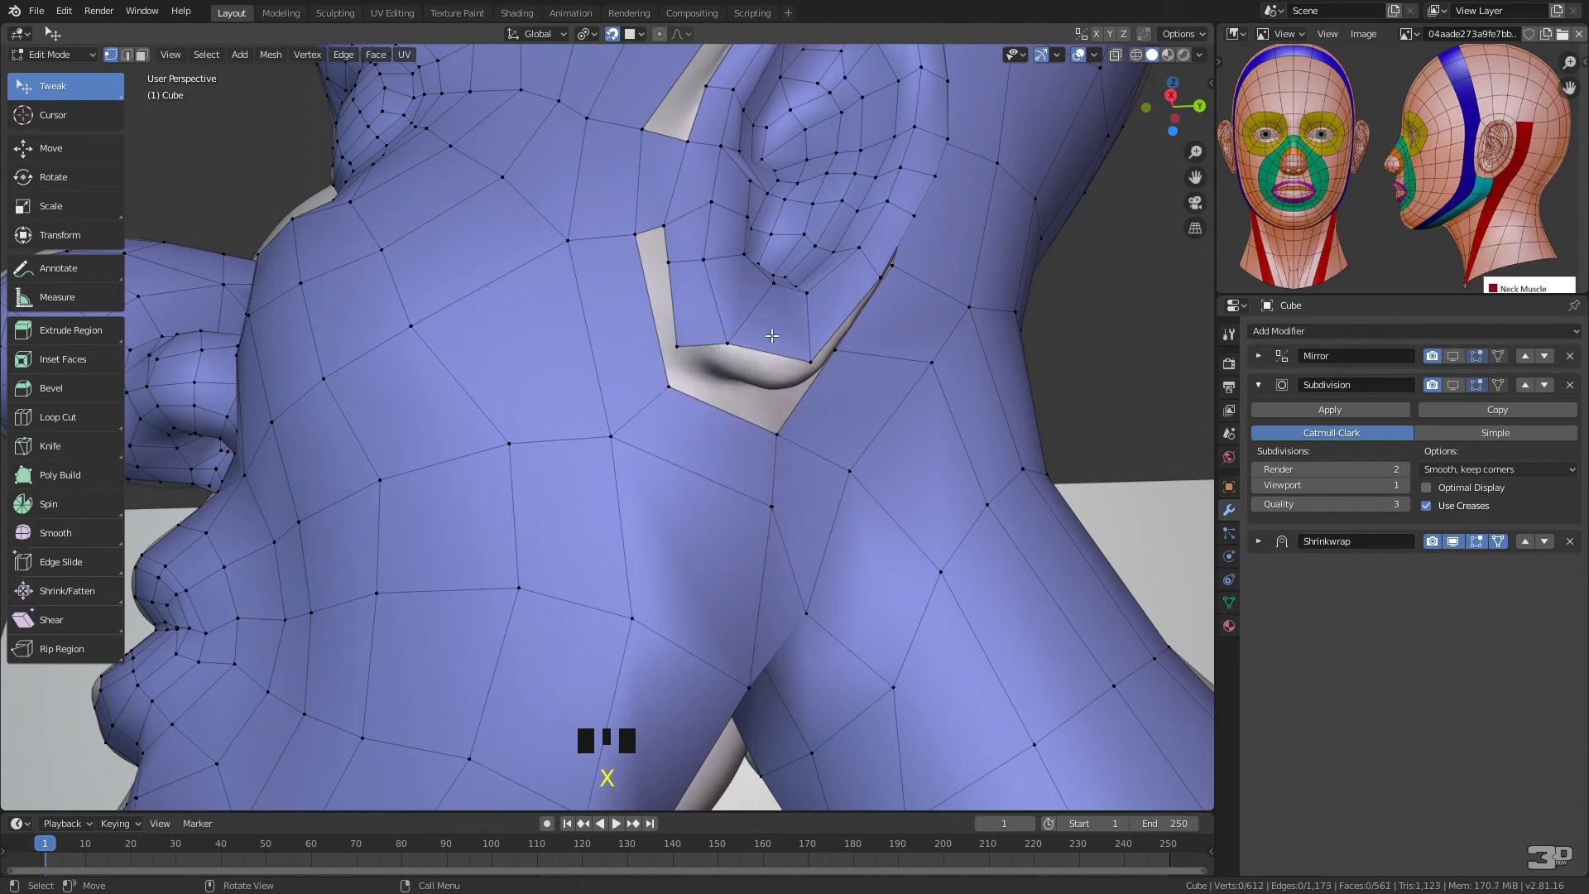
left_click(731, 341)
left_click(683, 344, "shift")
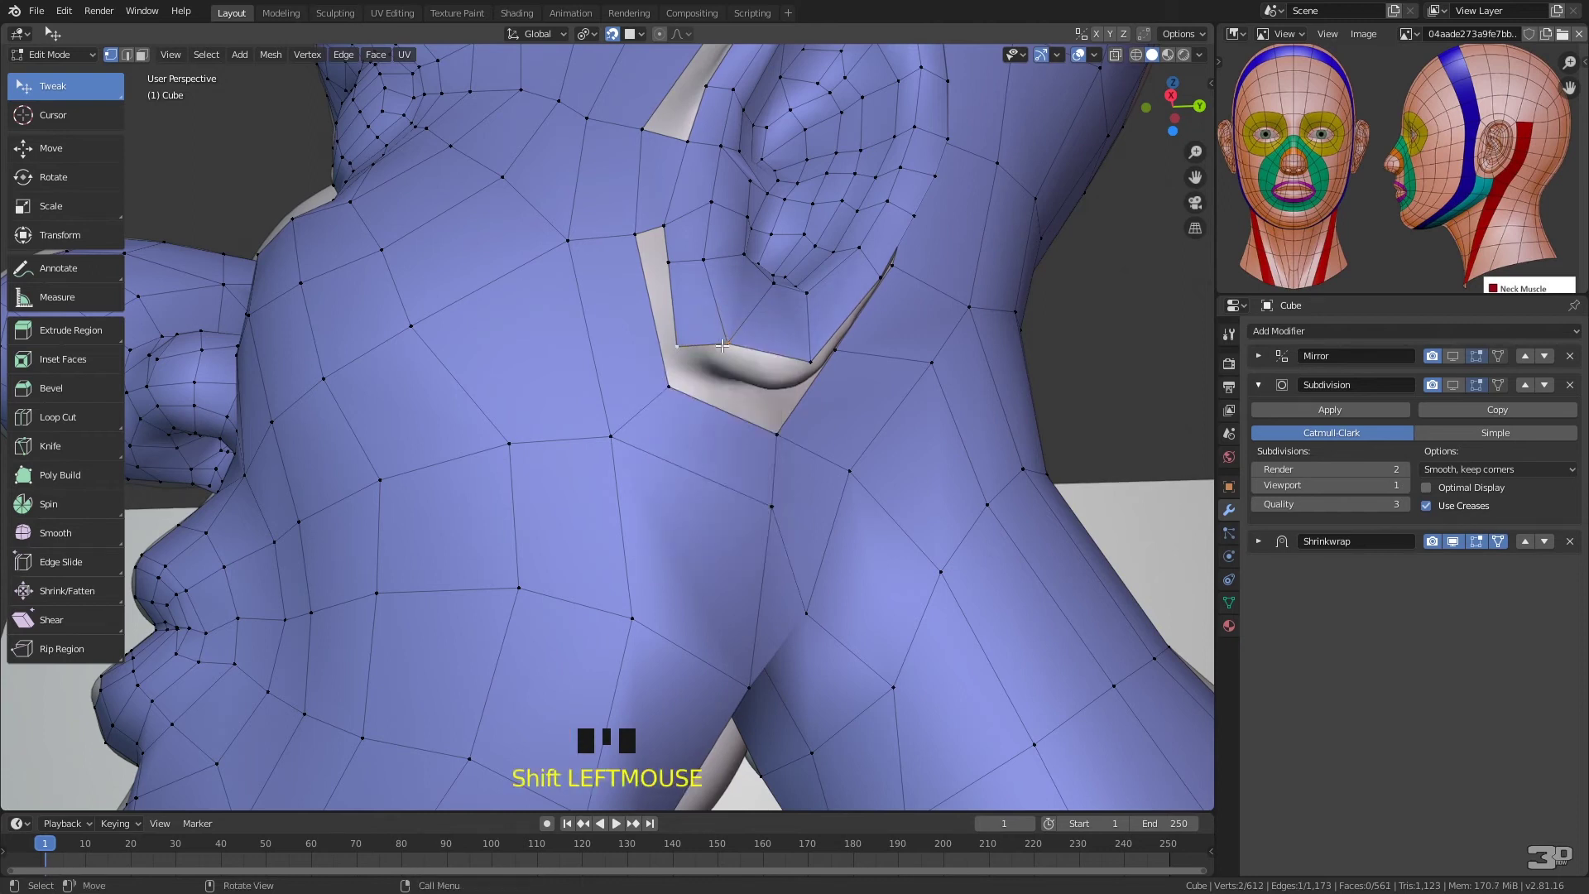
key("e")
left_click(742, 367)
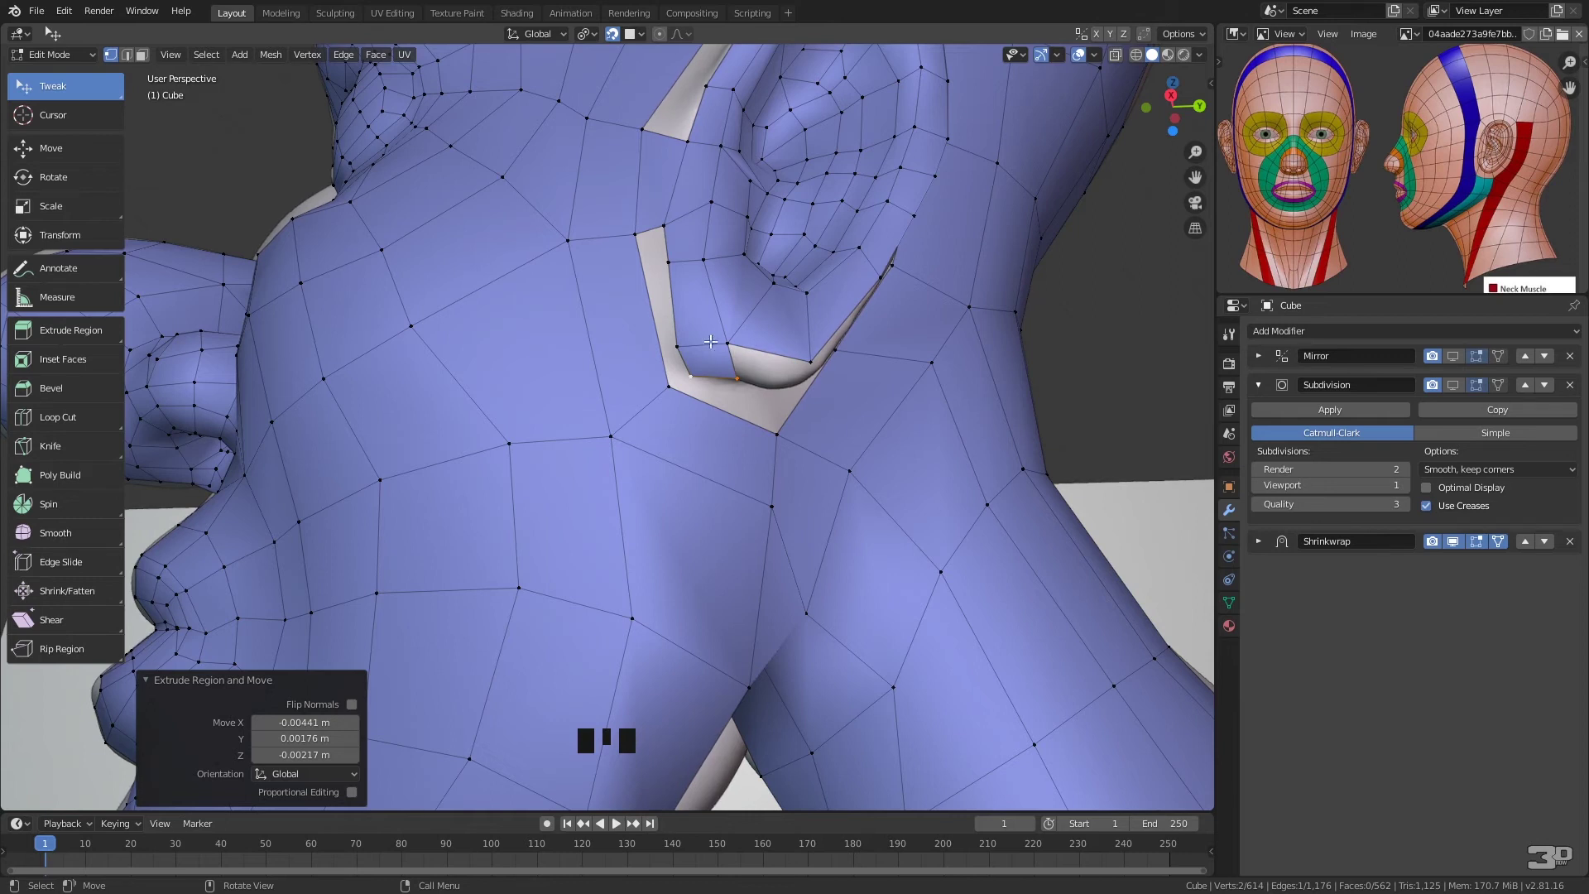
- Reposition the head vertices in front of and below the lobe to widen the gap, and raise the lobe's front vertex
left_click_drag(681, 346, 681, 315)
left_click_drag(569, 239, 519, 251)
left_click_drag(503, 176, 479, 179)
left_click_drag(635, 234, 603, 237)
left_click_drag(608, 434, 558, 424)
left_click_drag(667, 387, 594, 394)
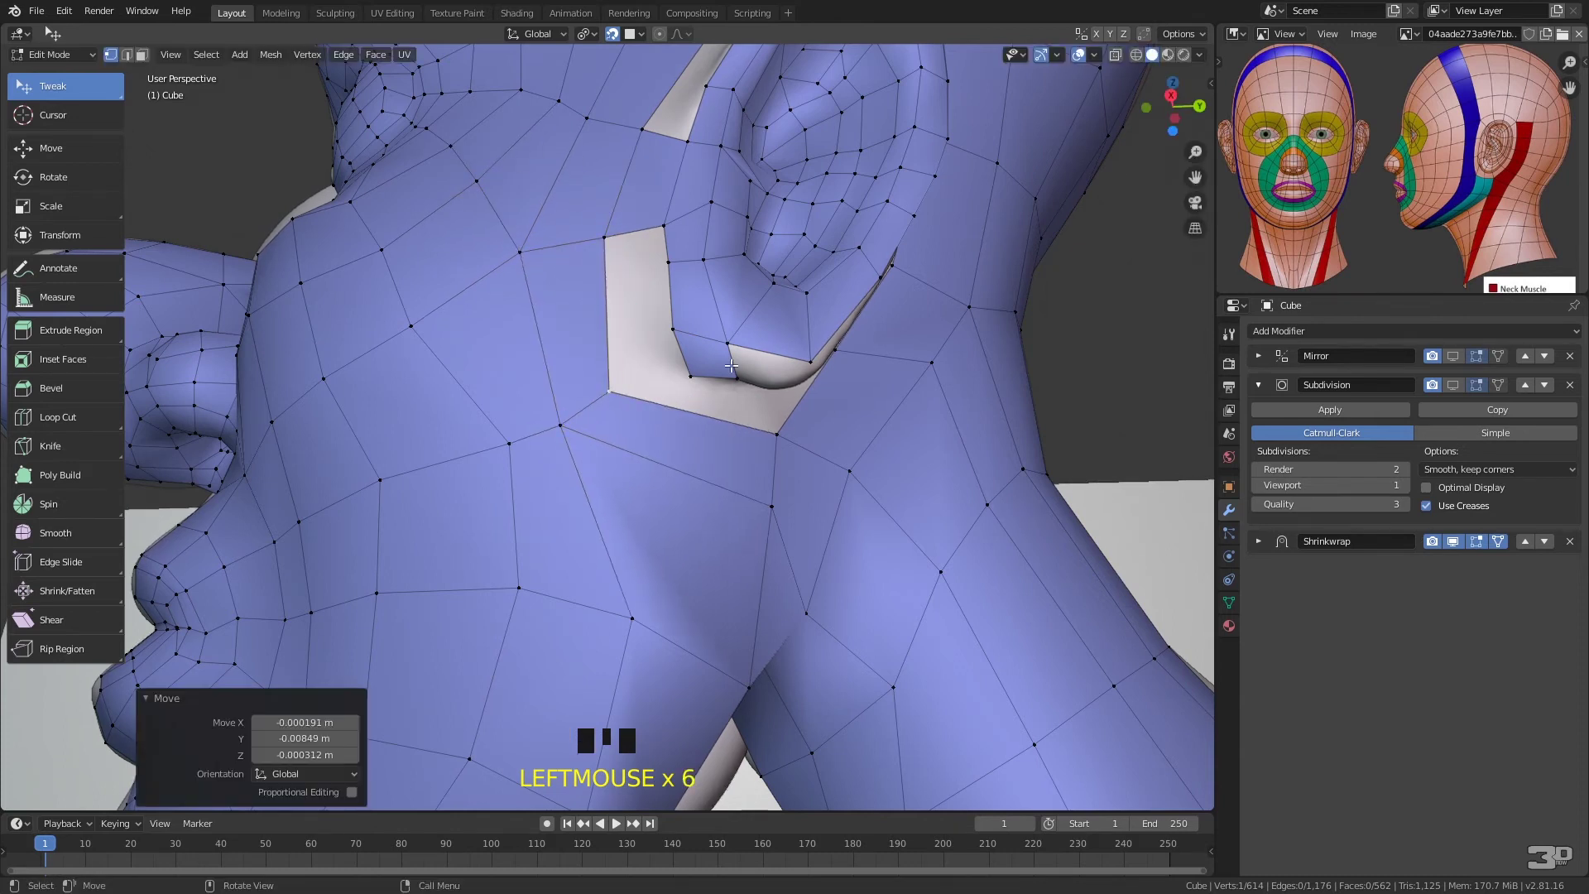
left_click_drag(773, 506, 766, 534)
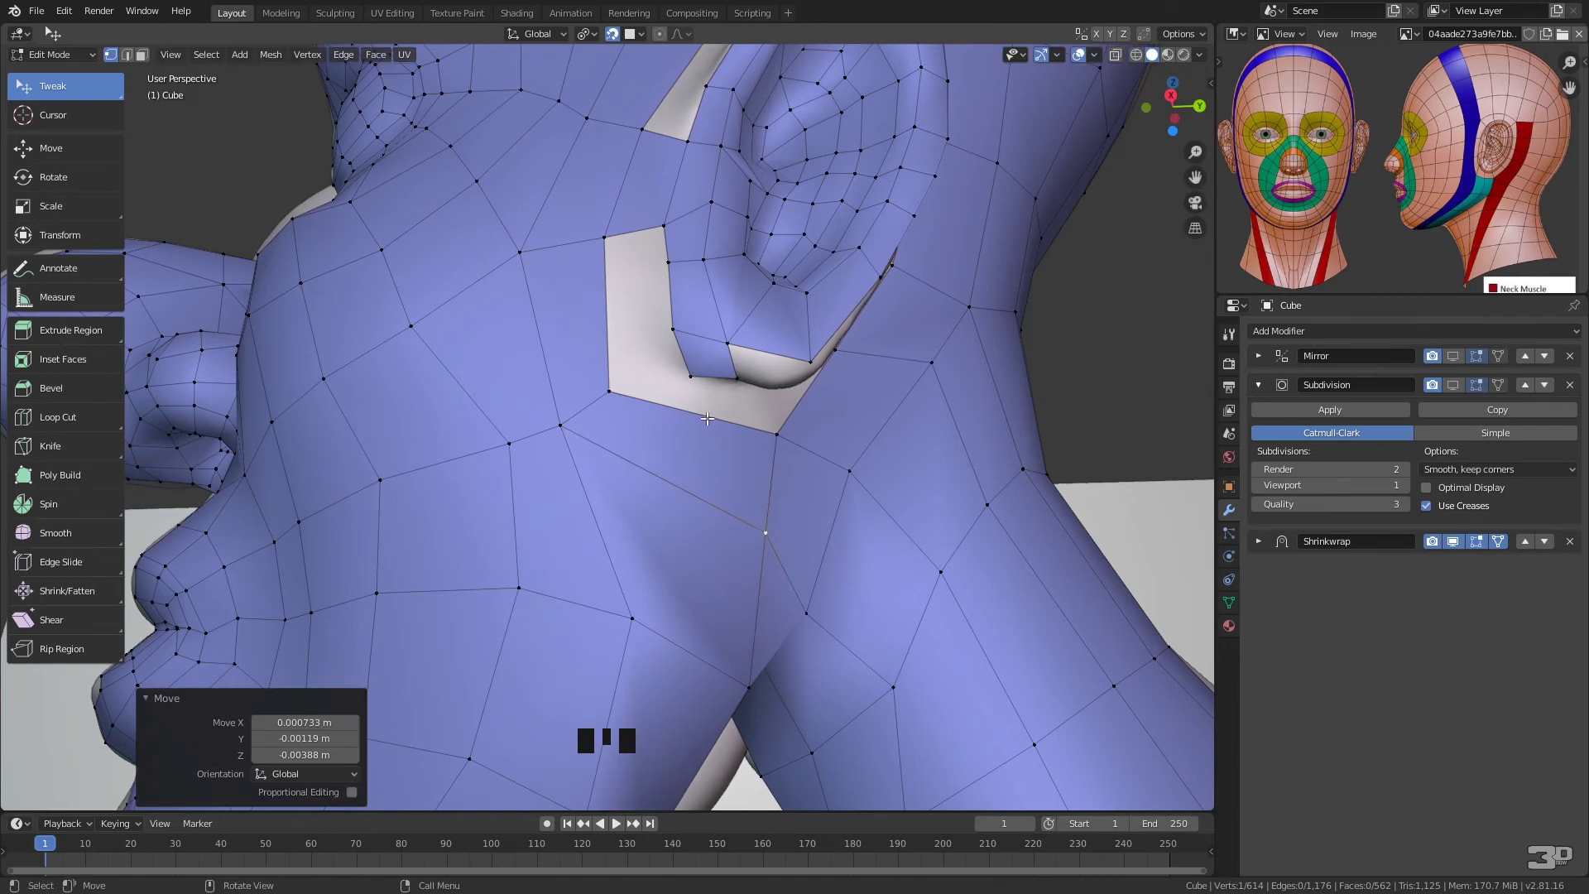
- Extrude the edge on top of the helix outward toward the head to start the ear's outer strip
middle_click_drag(836, 365, 799, 487)
left_click(801, 491)
key("less")
left_click(810, 537)
left_click(702, 494, "shift")
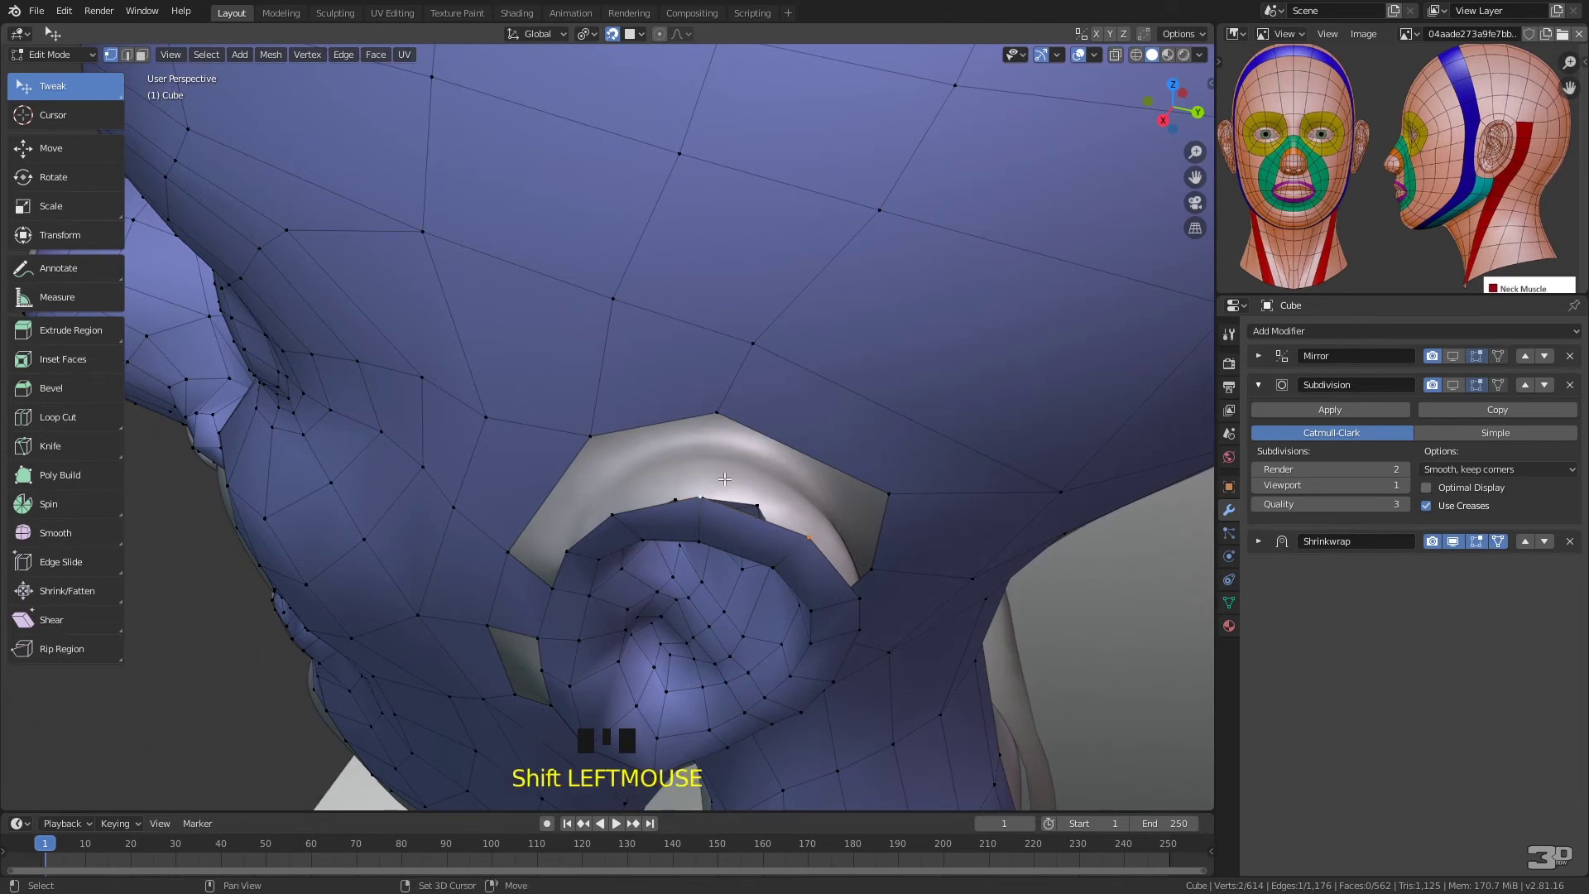
key("e")
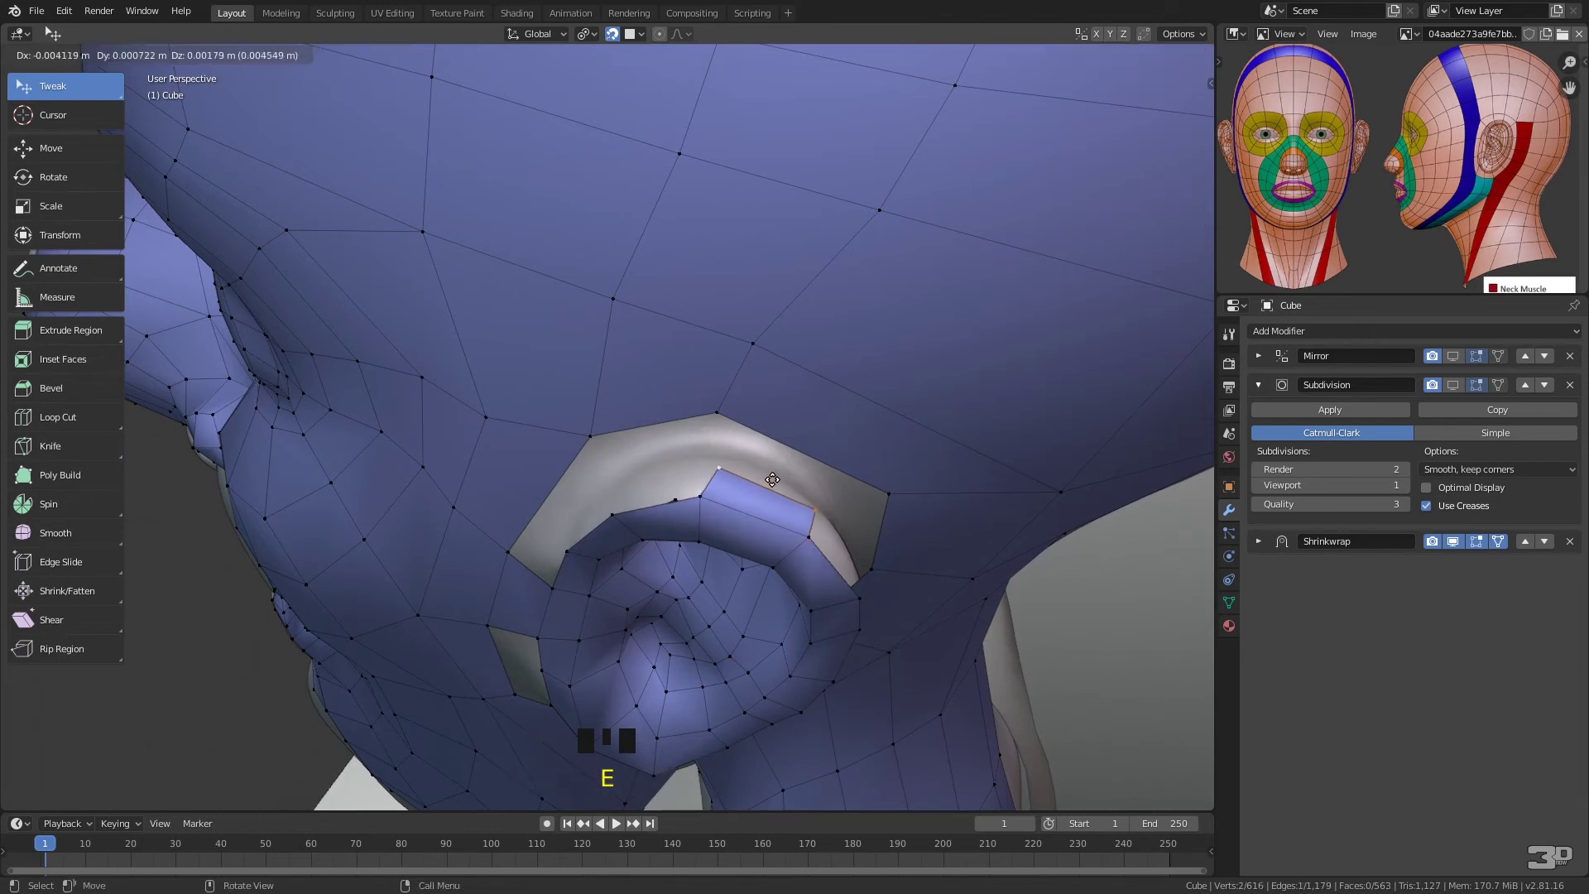
left_click(770, 470)
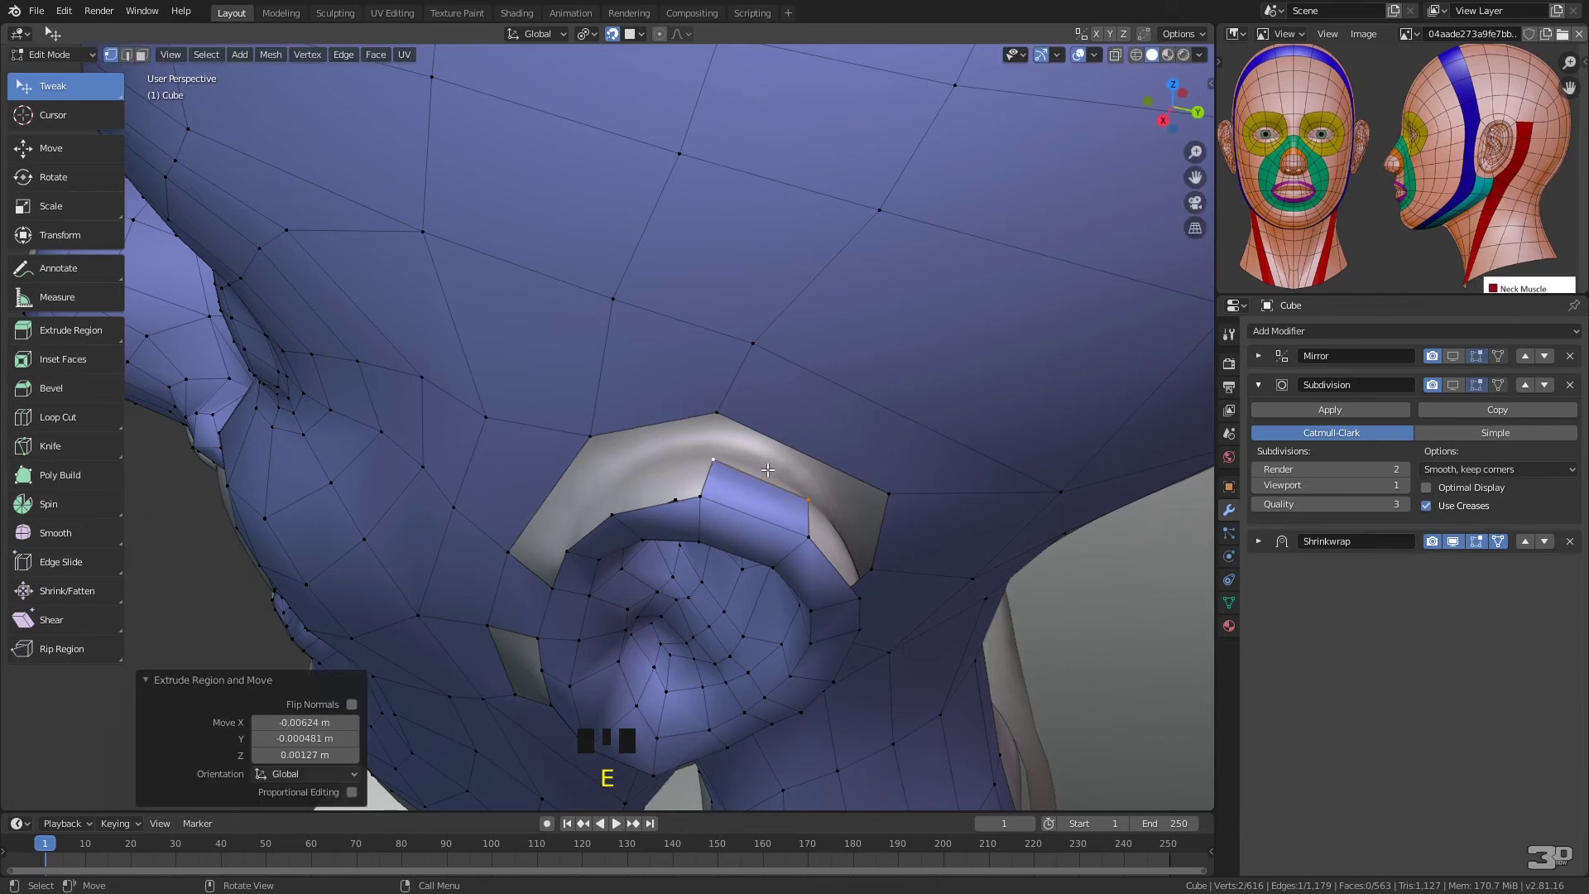
- Extend the outer strip forward along the top of the helix with two quads
middle_click_drag(790, 473, 794, 465)
middle_click_drag(769, 461, 893, 469)
left_click(1018, 306)
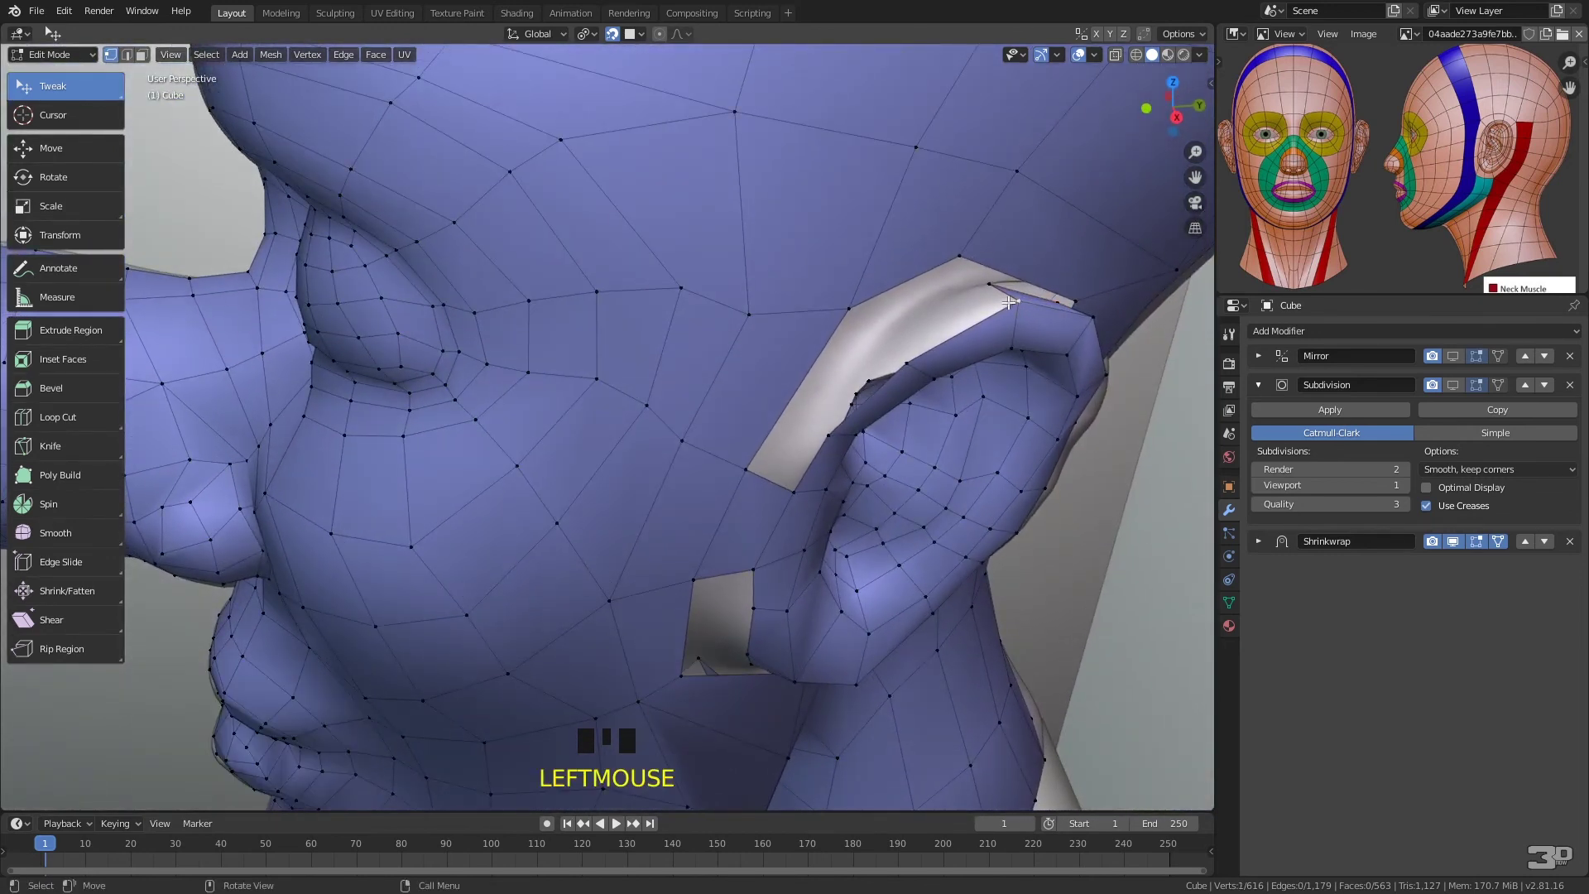
key("f")
left_click(889, 339)
left_click(899, 356)
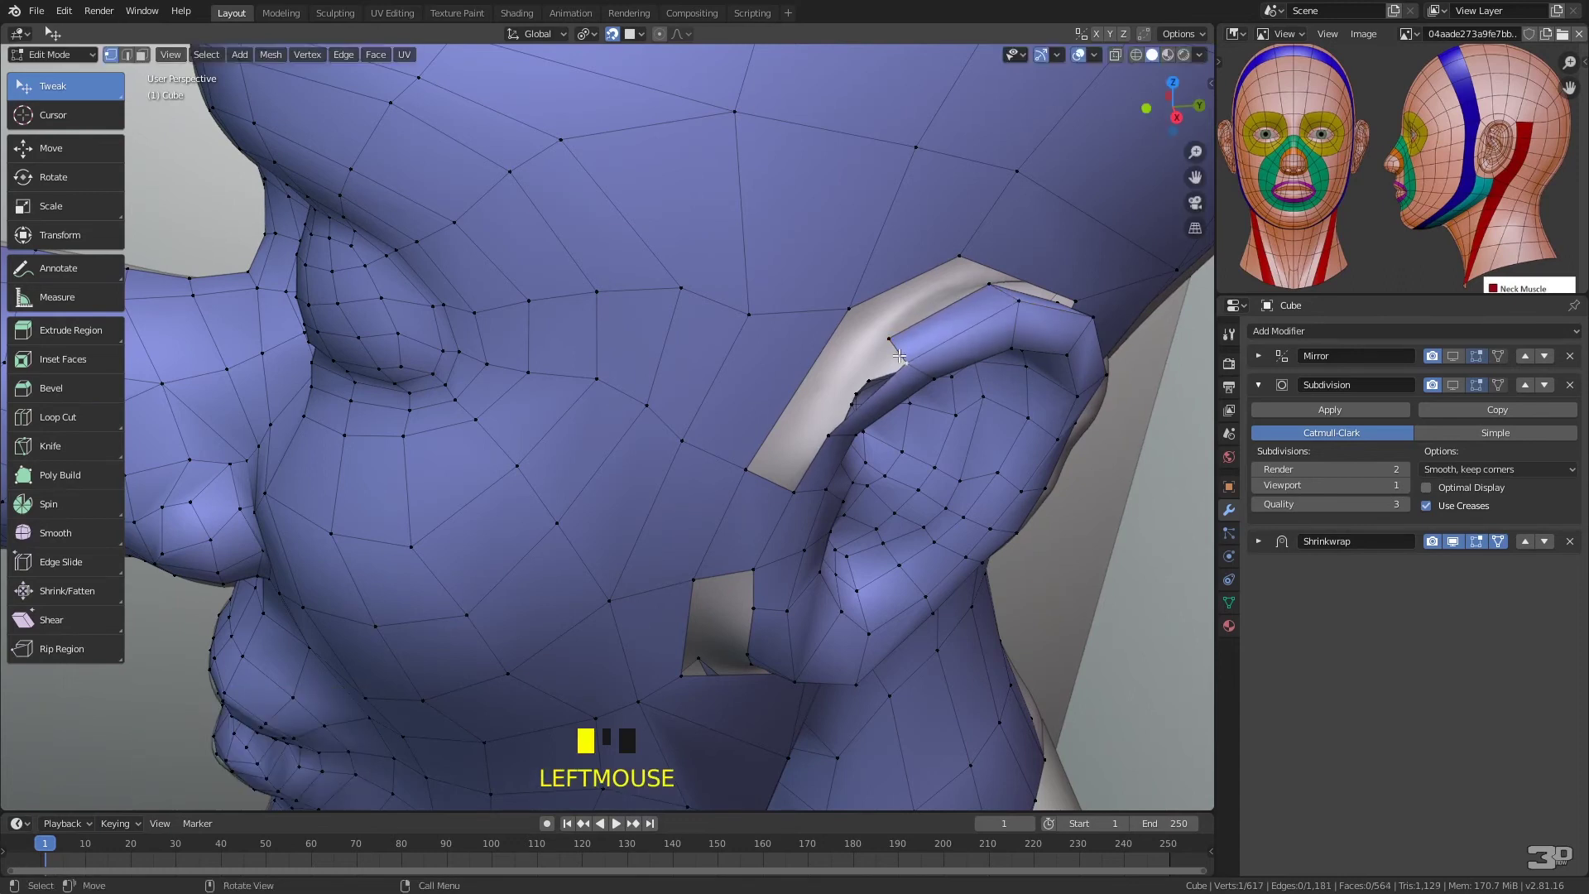
key("f")
left_click(815, 420)
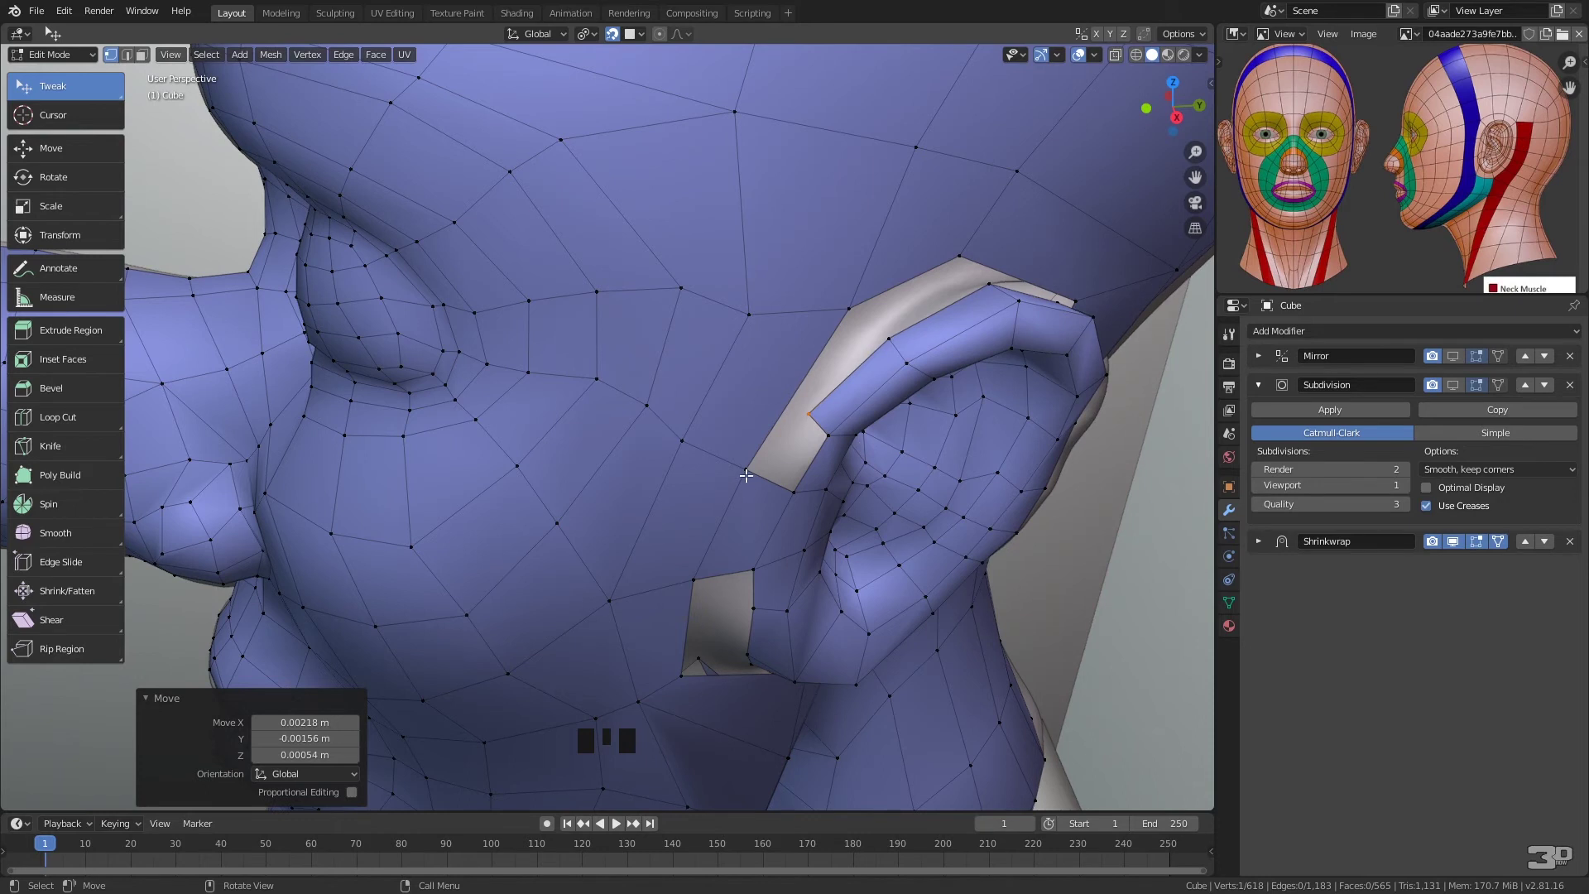
- Reposition the strip's front corner and the neighbouring head vertices in front of the upper ear for even spacing
left_click_drag(807, 415, 803, 427)
left_click_drag(848, 310, 810, 314)
left_click_drag(749, 315, 734, 287)
left_click_drag(682, 441, 691, 427)
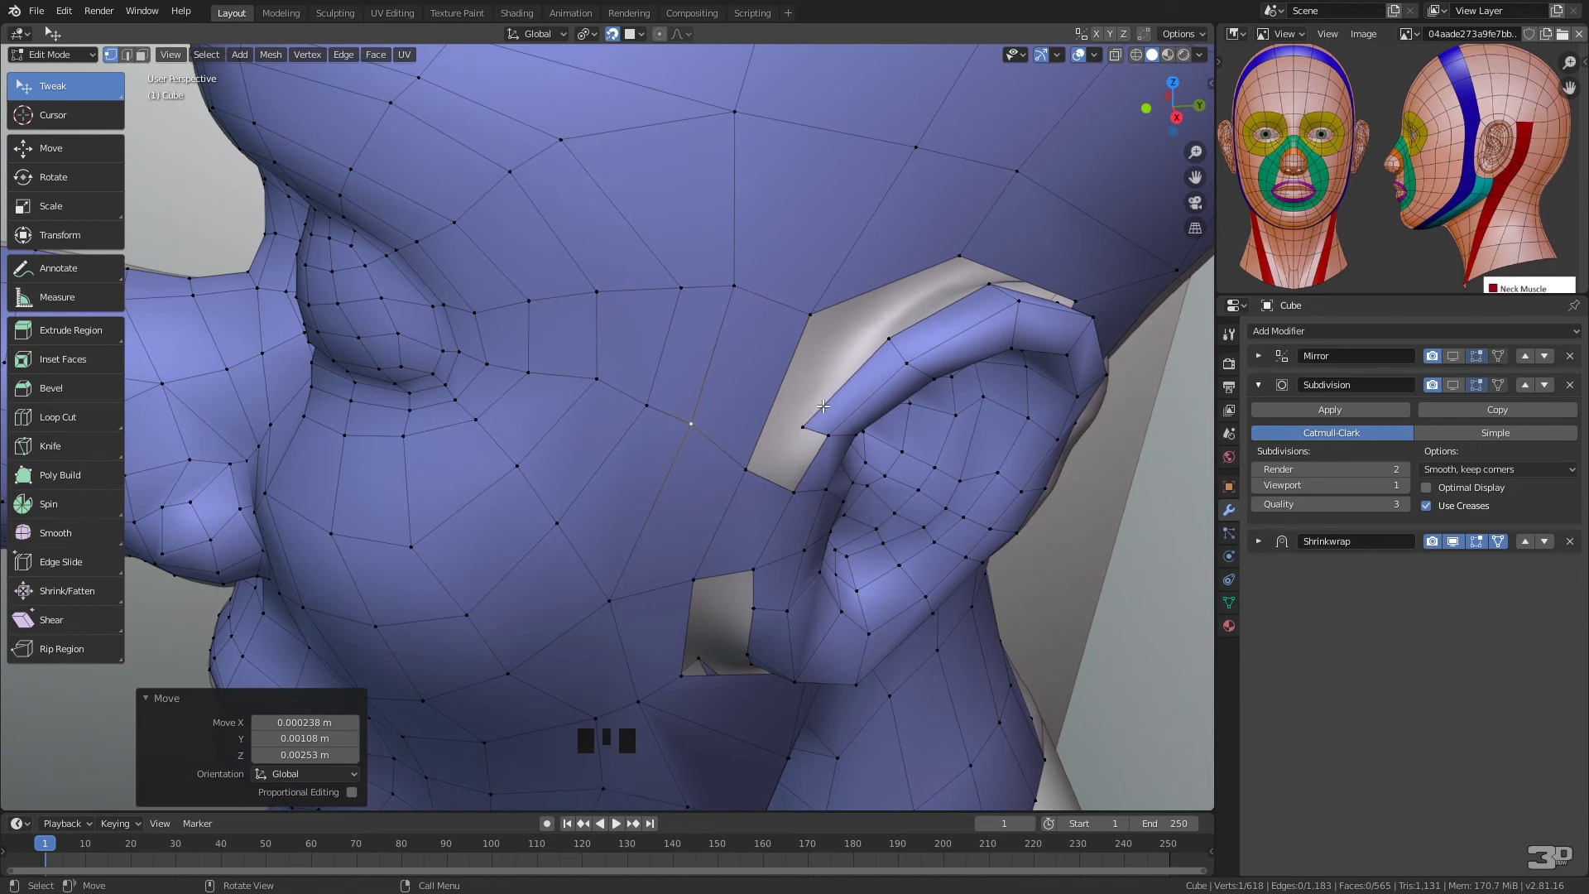
- Fill the quad between the outer strip's front end and the head mesh, and nudge the strip's front corner vertex
mouse_move(815, 408)
right_mouse_down("ctrl")
mouse_move(765, 511)
mouse_move(846, 449)
right_mouse_up("ctrl")
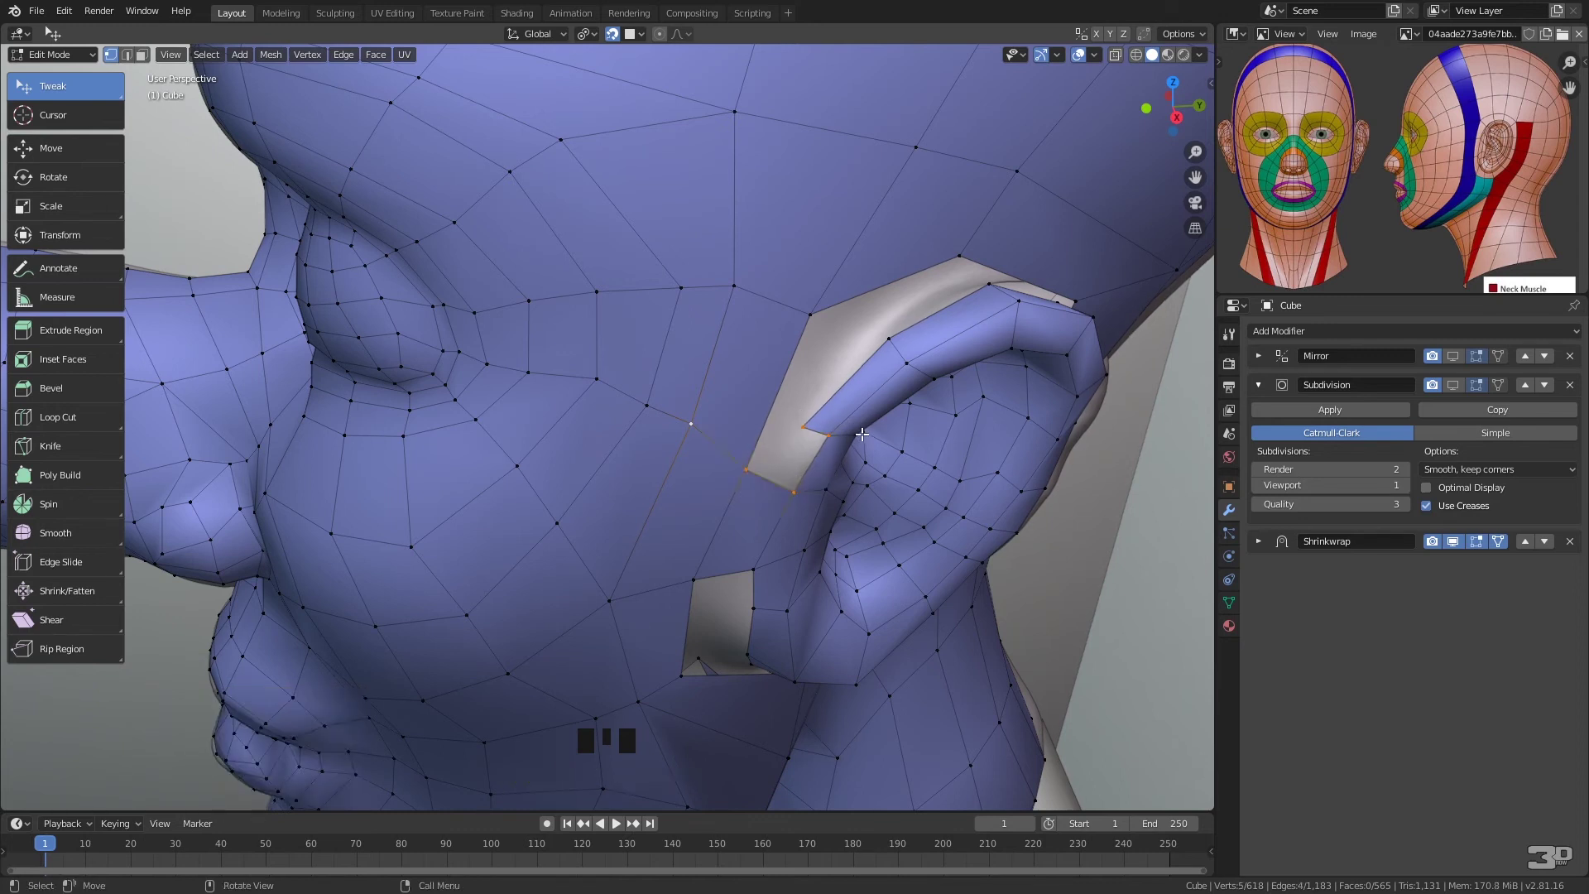
key("f")
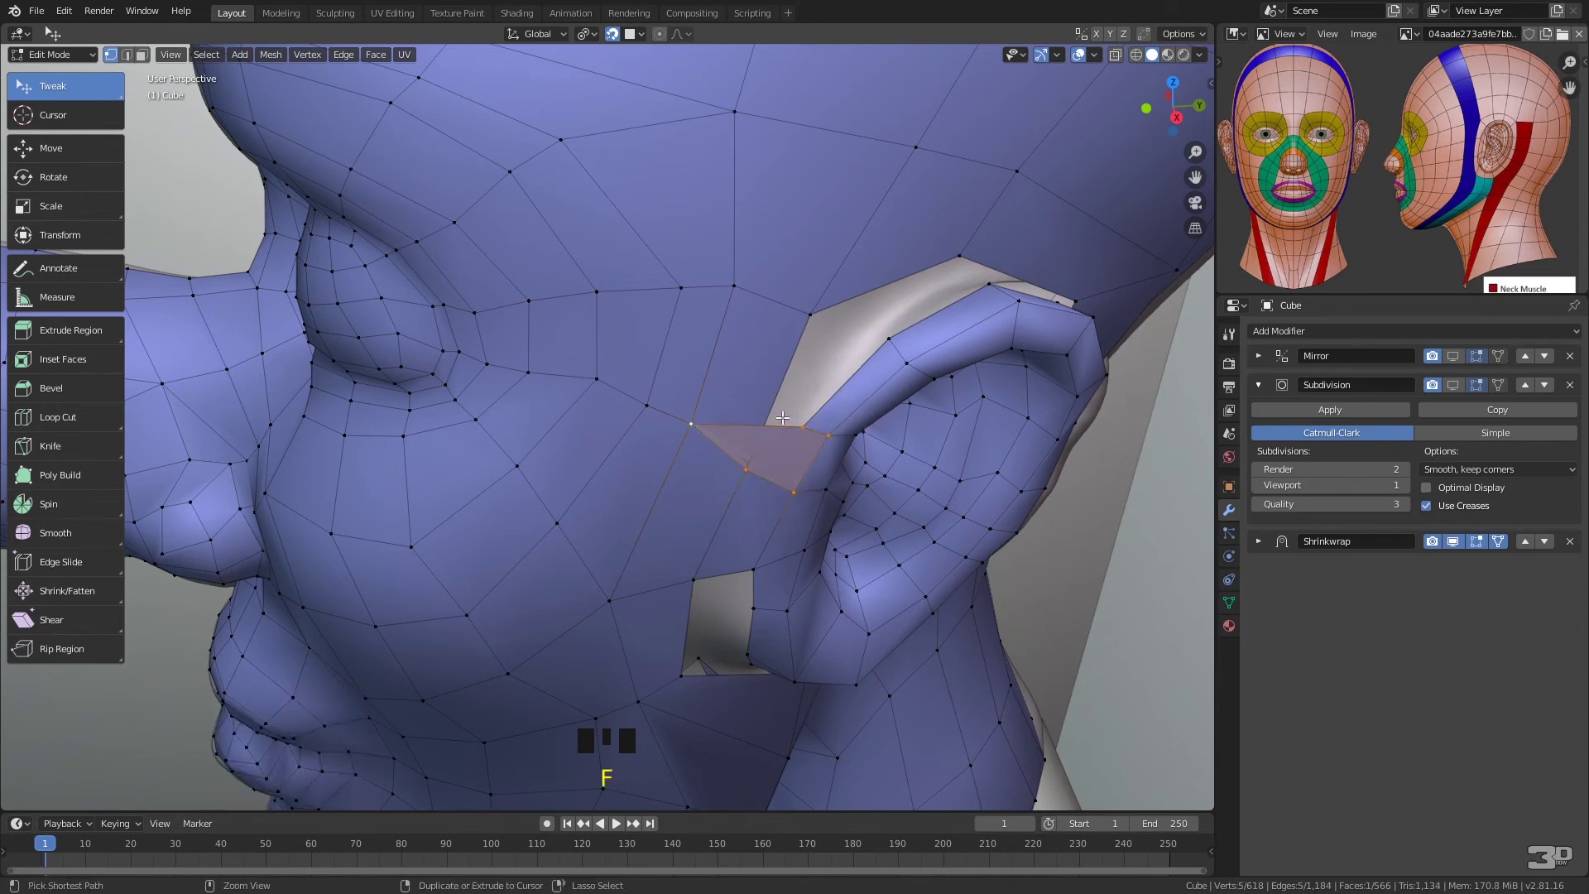
key("ctrl+z")
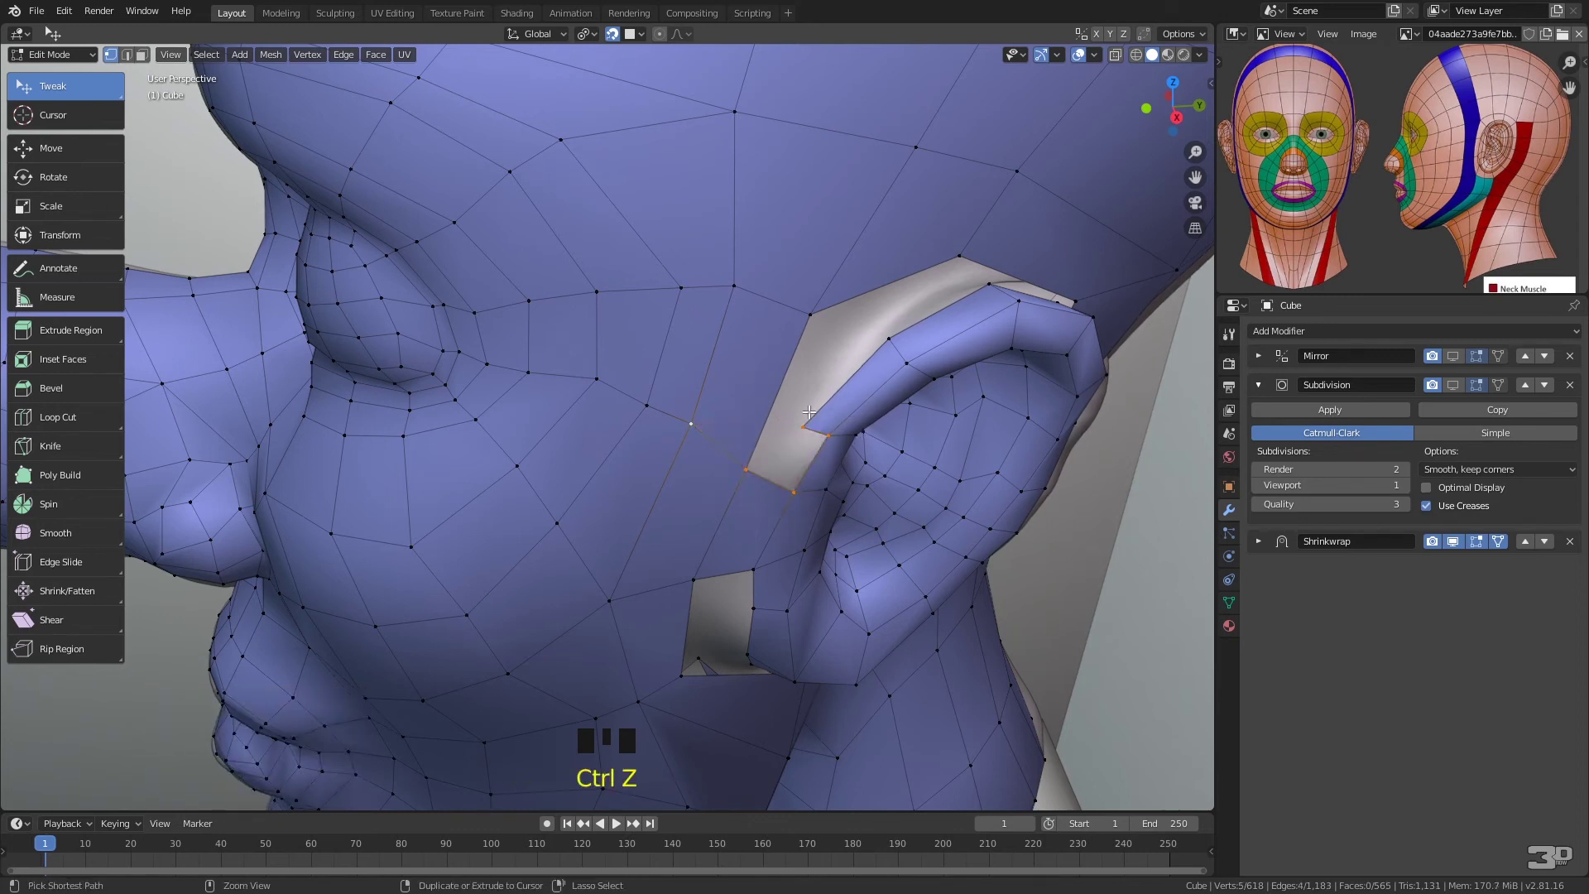
left_click(693, 423, "shift")
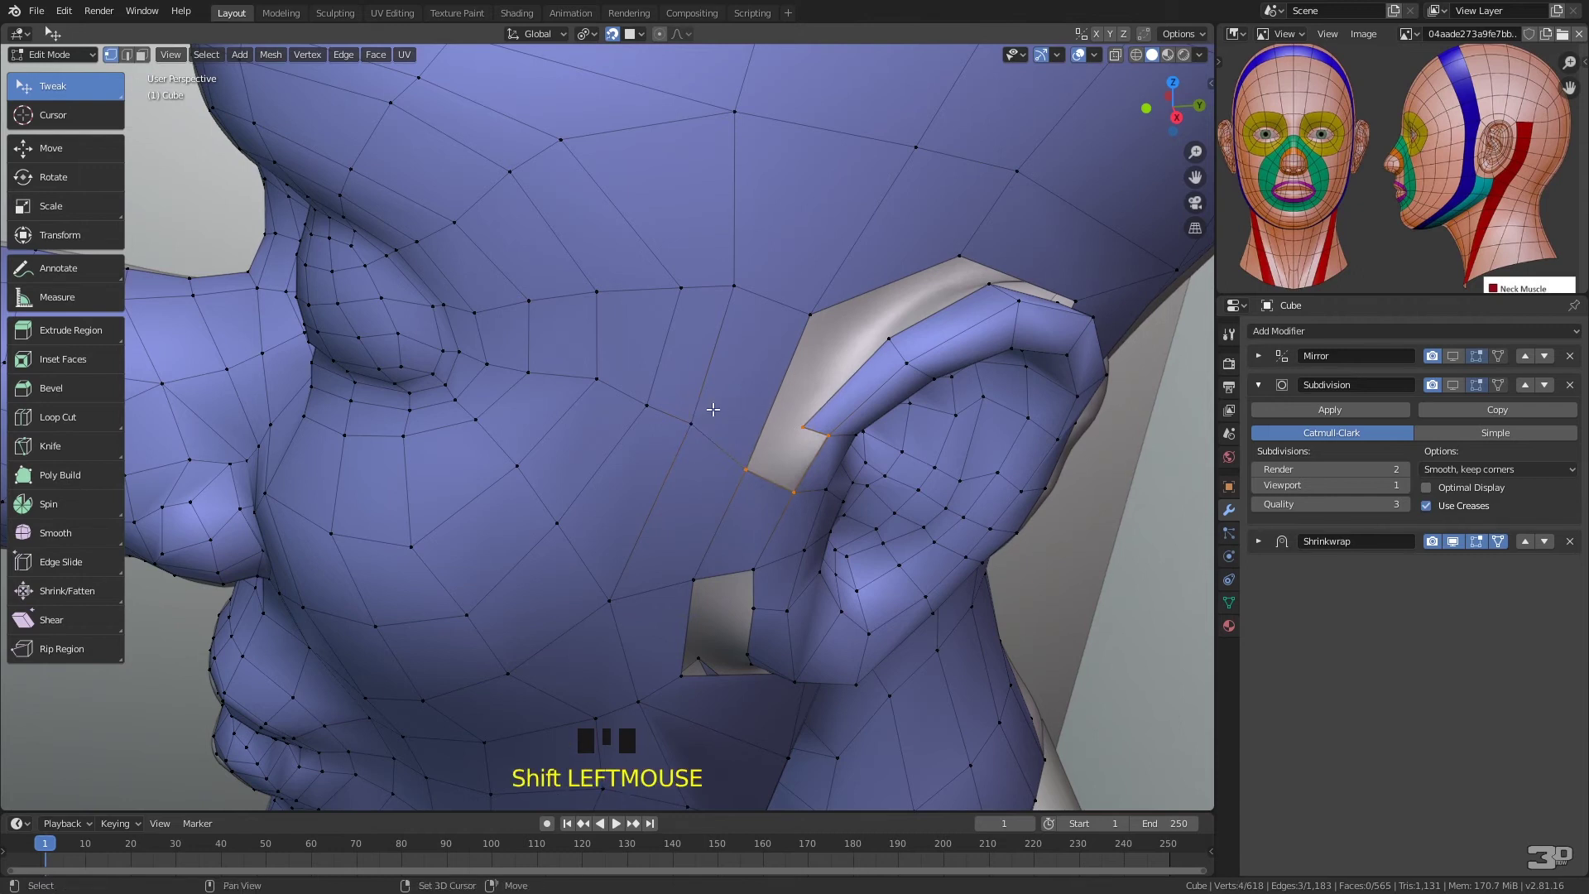
key("f")
left_click(807, 432)
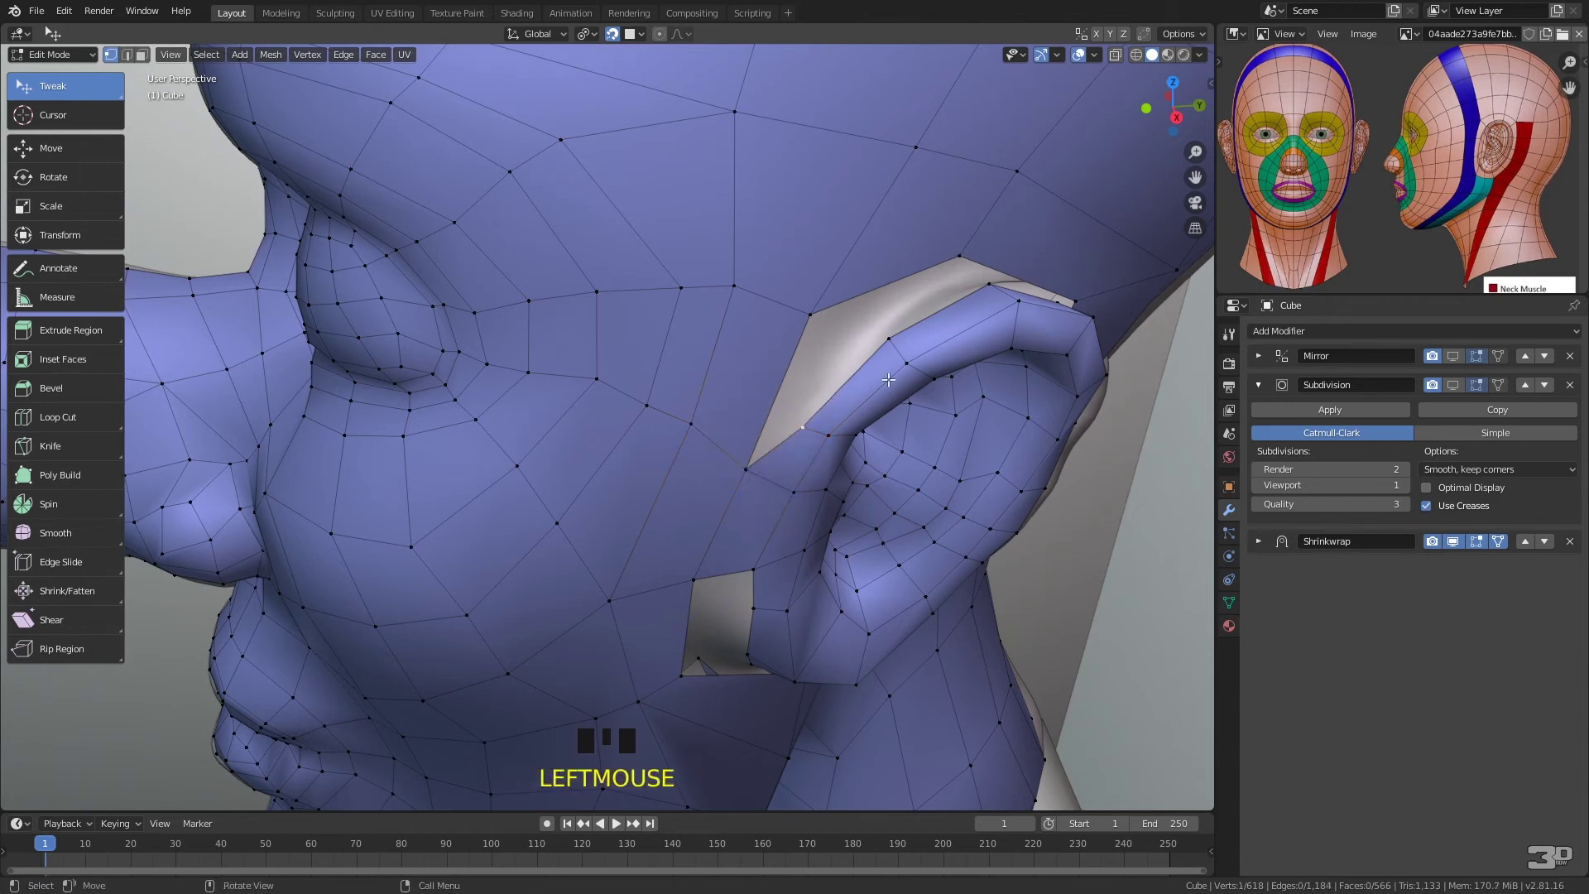
left_click_drag(803, 425, 807, 423)
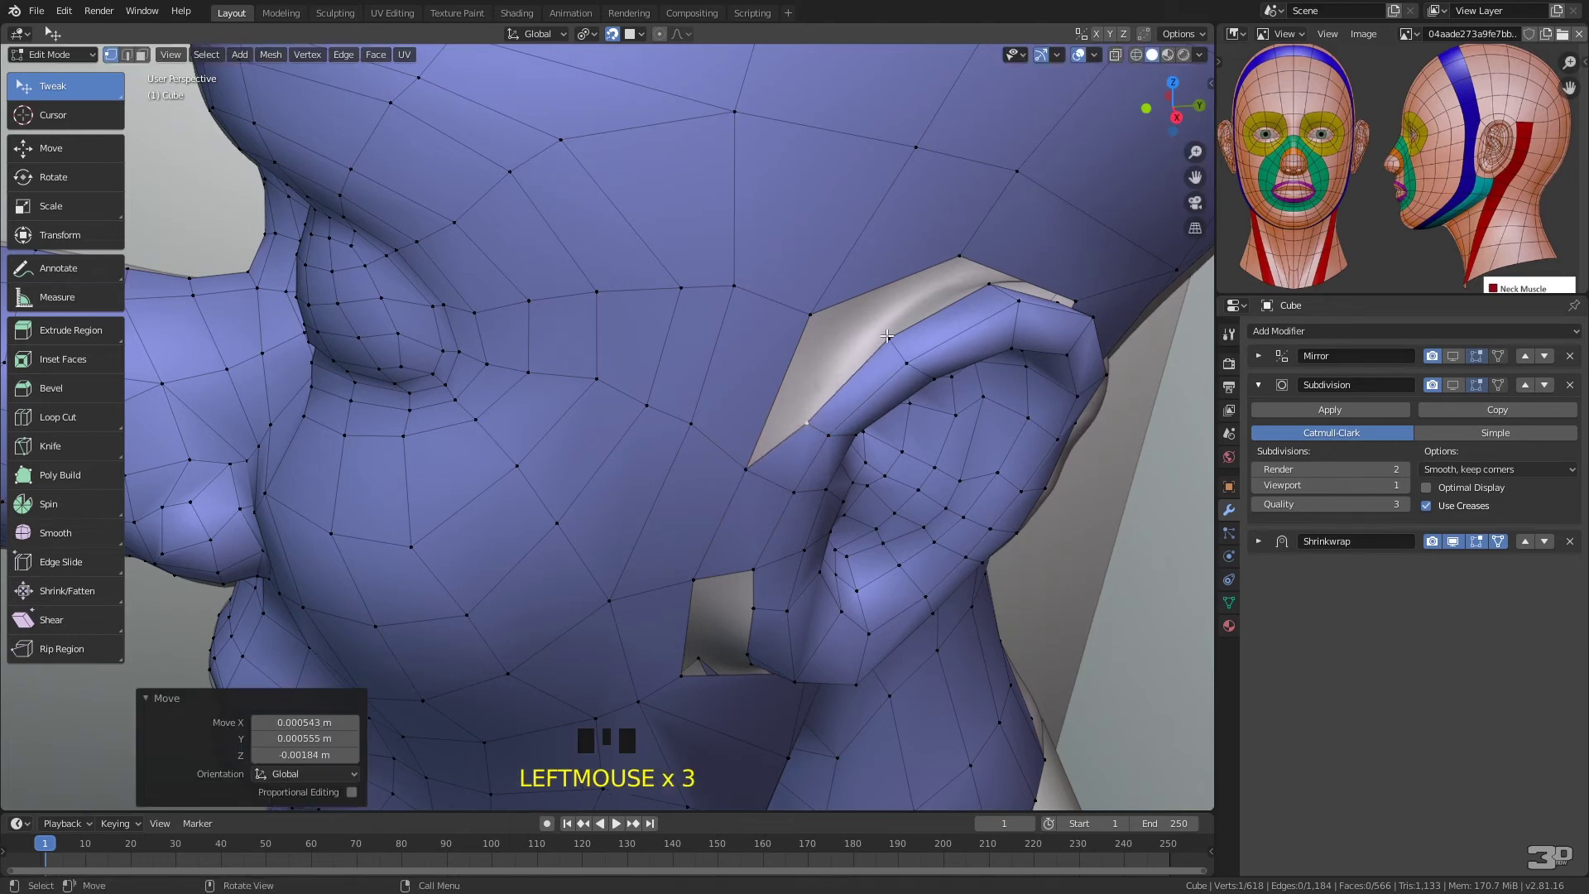
middle_click_drag(1015, 315, 980, 217)
middle_click_drag(834, 209, 705, 251)
left_click_drag(601, 302, 604, 294)
key("ctrl+z")
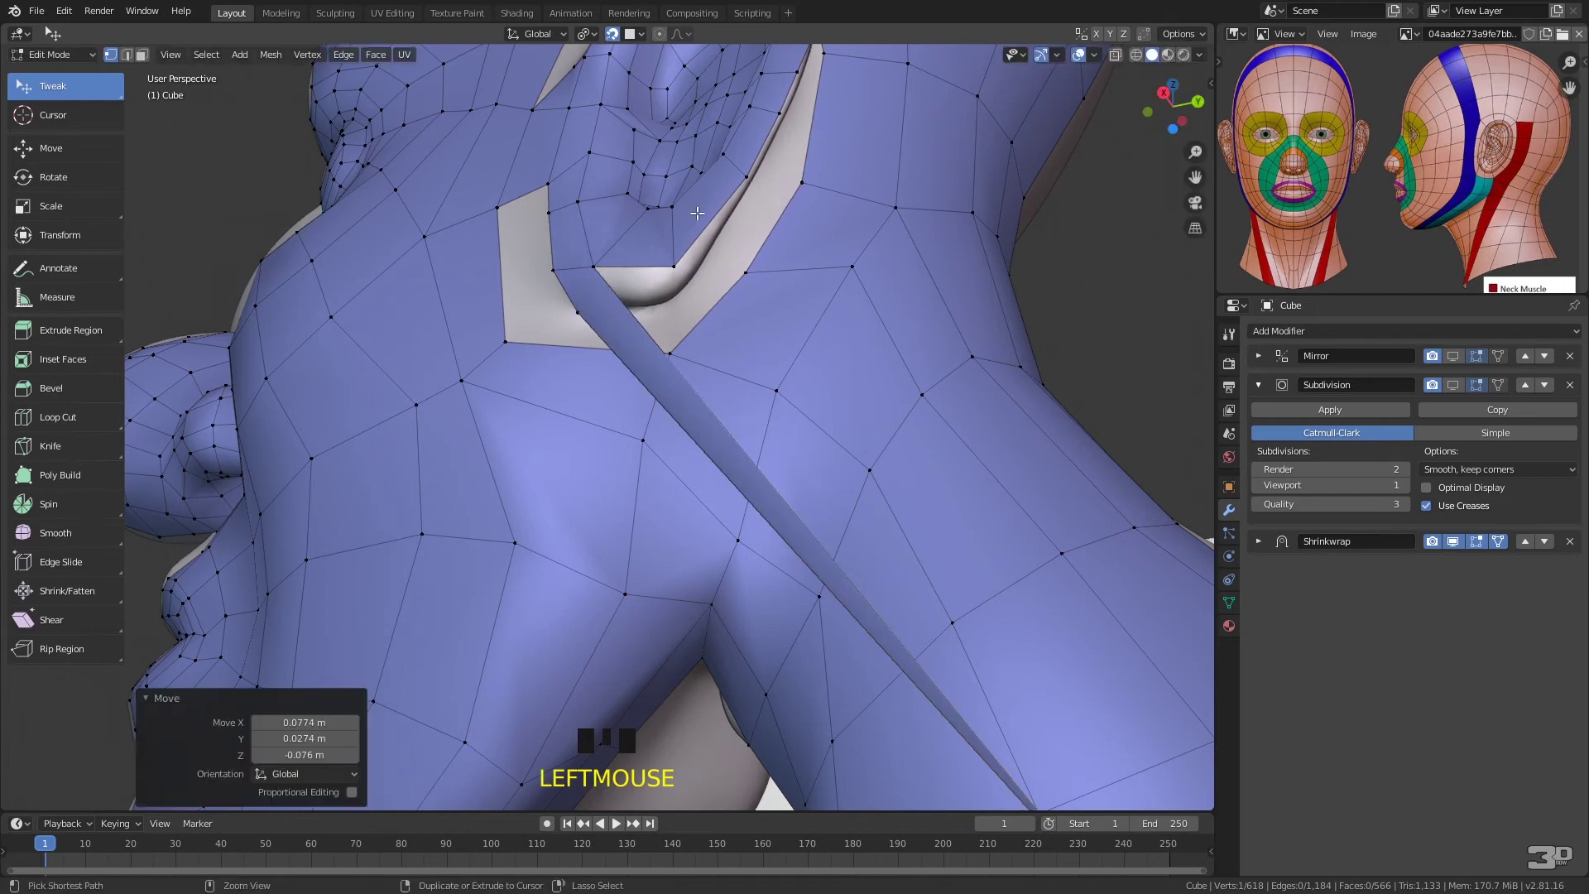
key("ctrl+z")
right_click(634, 299)
left_click_drag(608, 264, 638, 242)
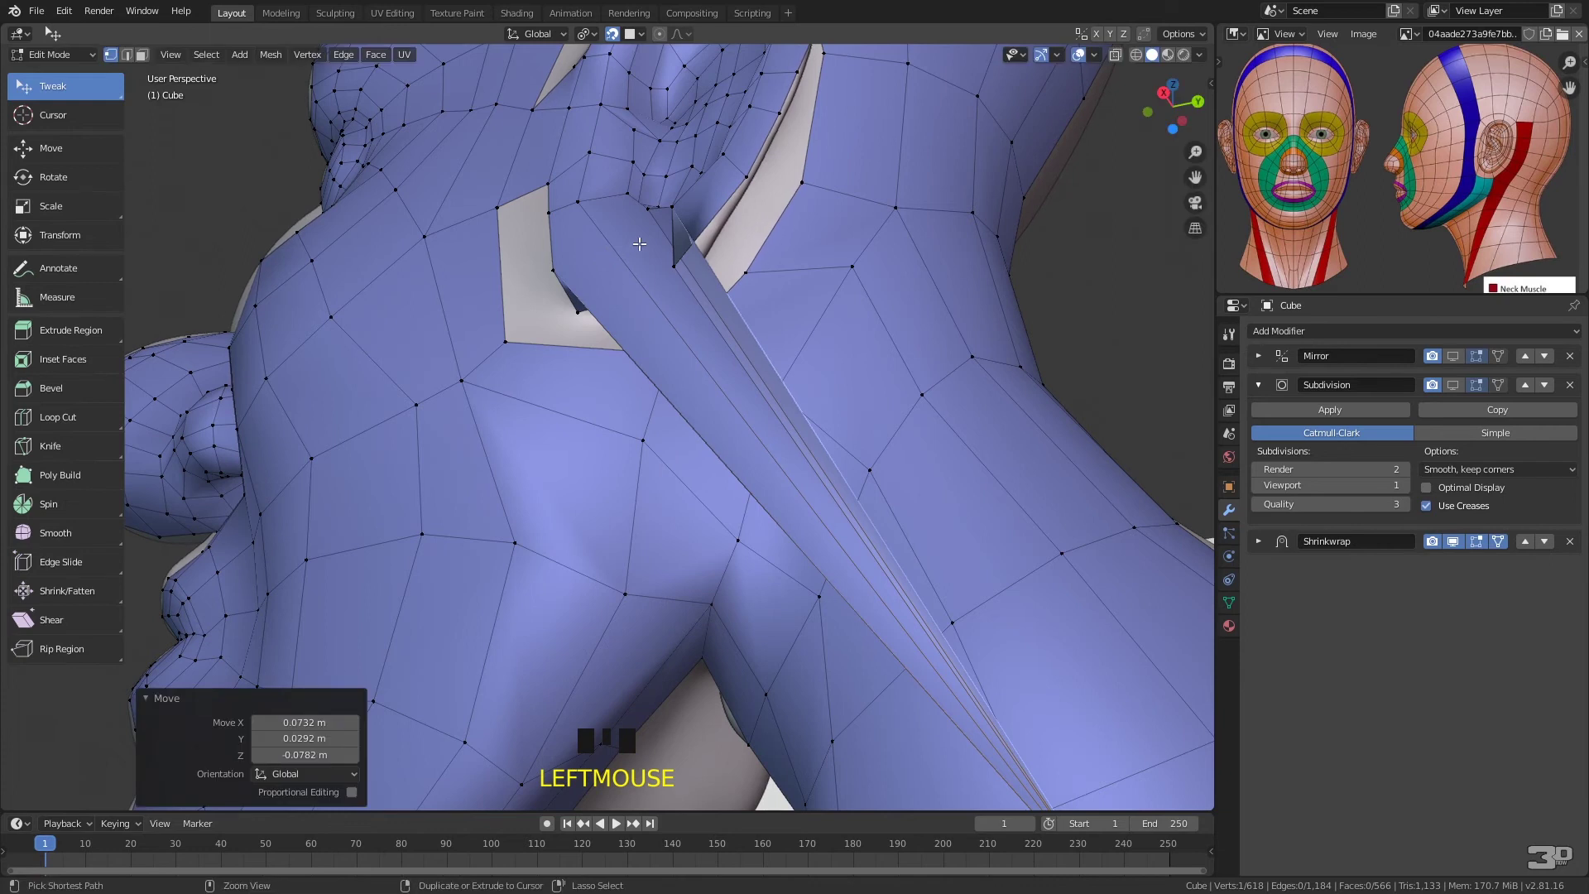
key("ctrl+z")
- Extend the rear end of the helix's outer strip around the upper back of the ear with two quads
scroll(639, 244, "down", 4)
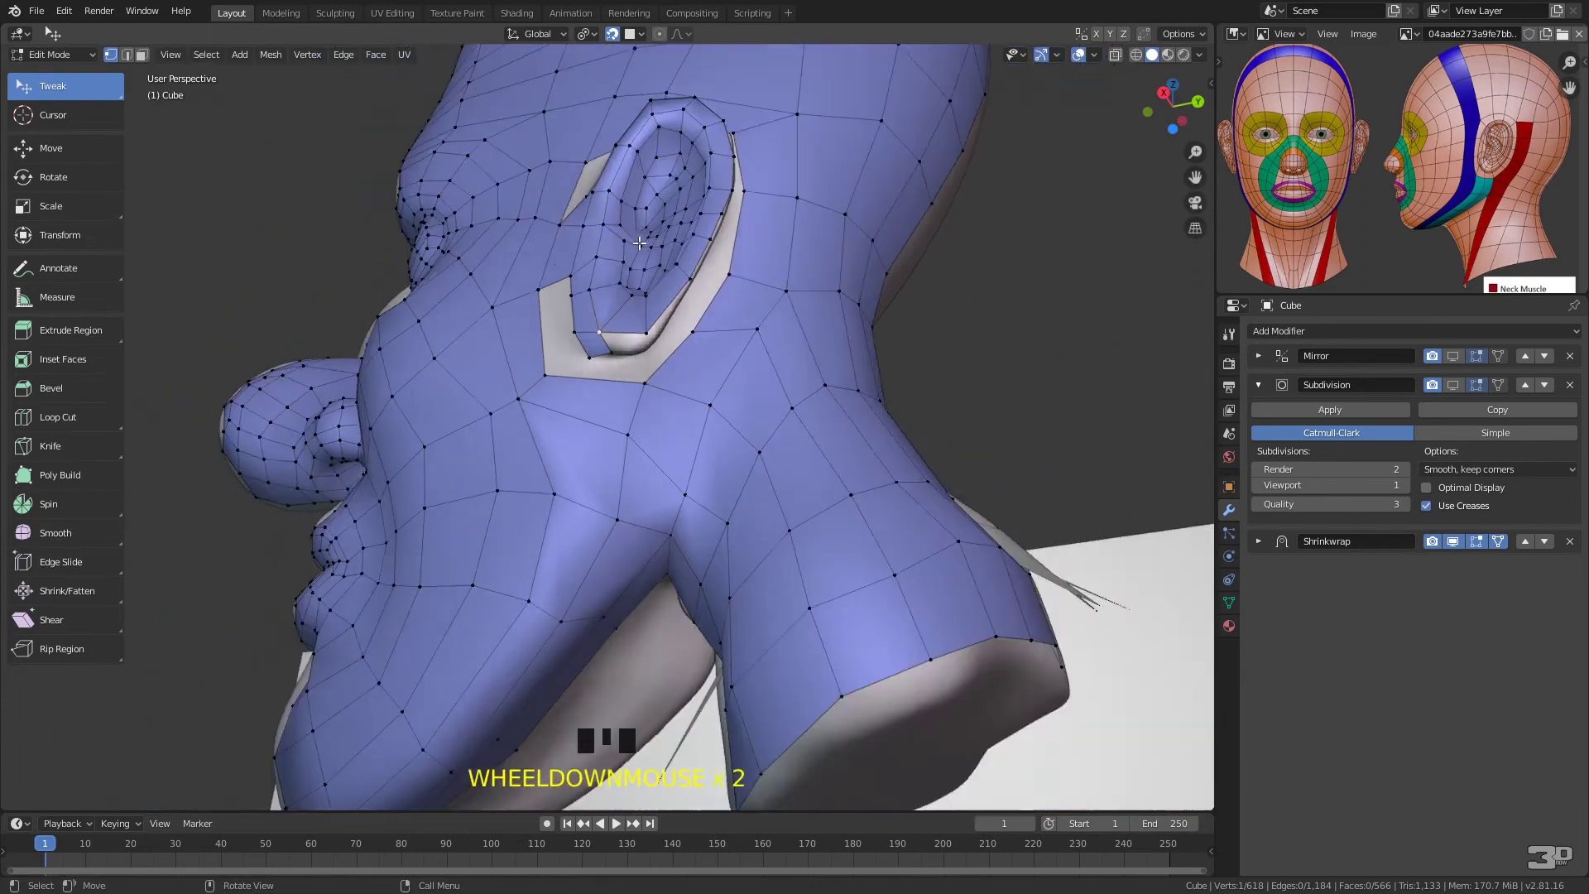
middle_click_drag(639, 244, 615, 445)
left_click(599, 484)
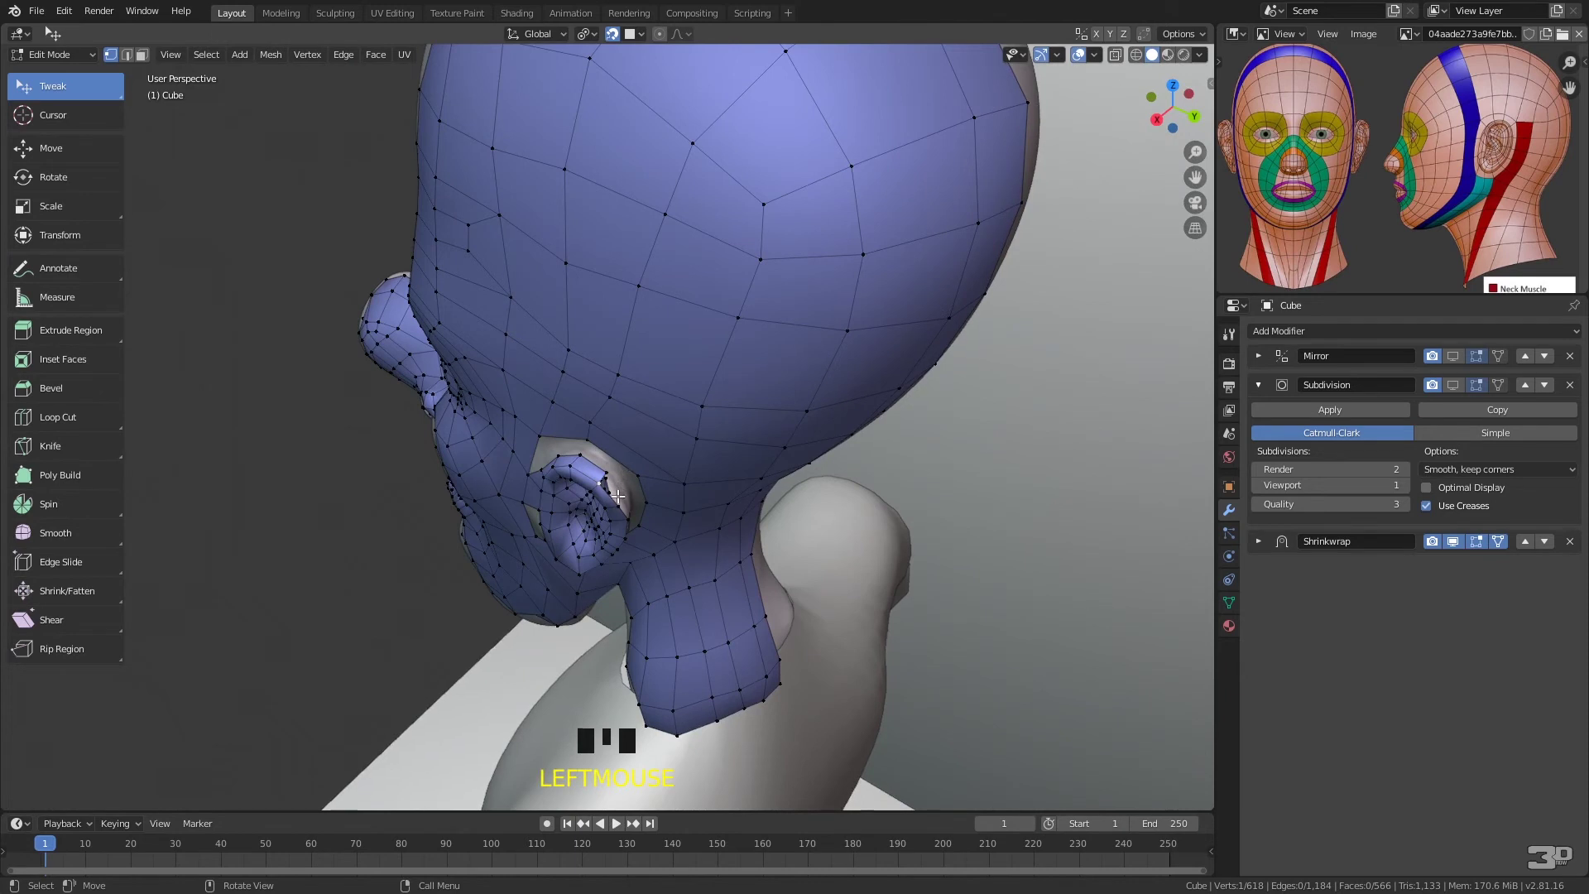
key("f")
left_click(634, 500)
middle_click_drag(638, 487, 578, 443)
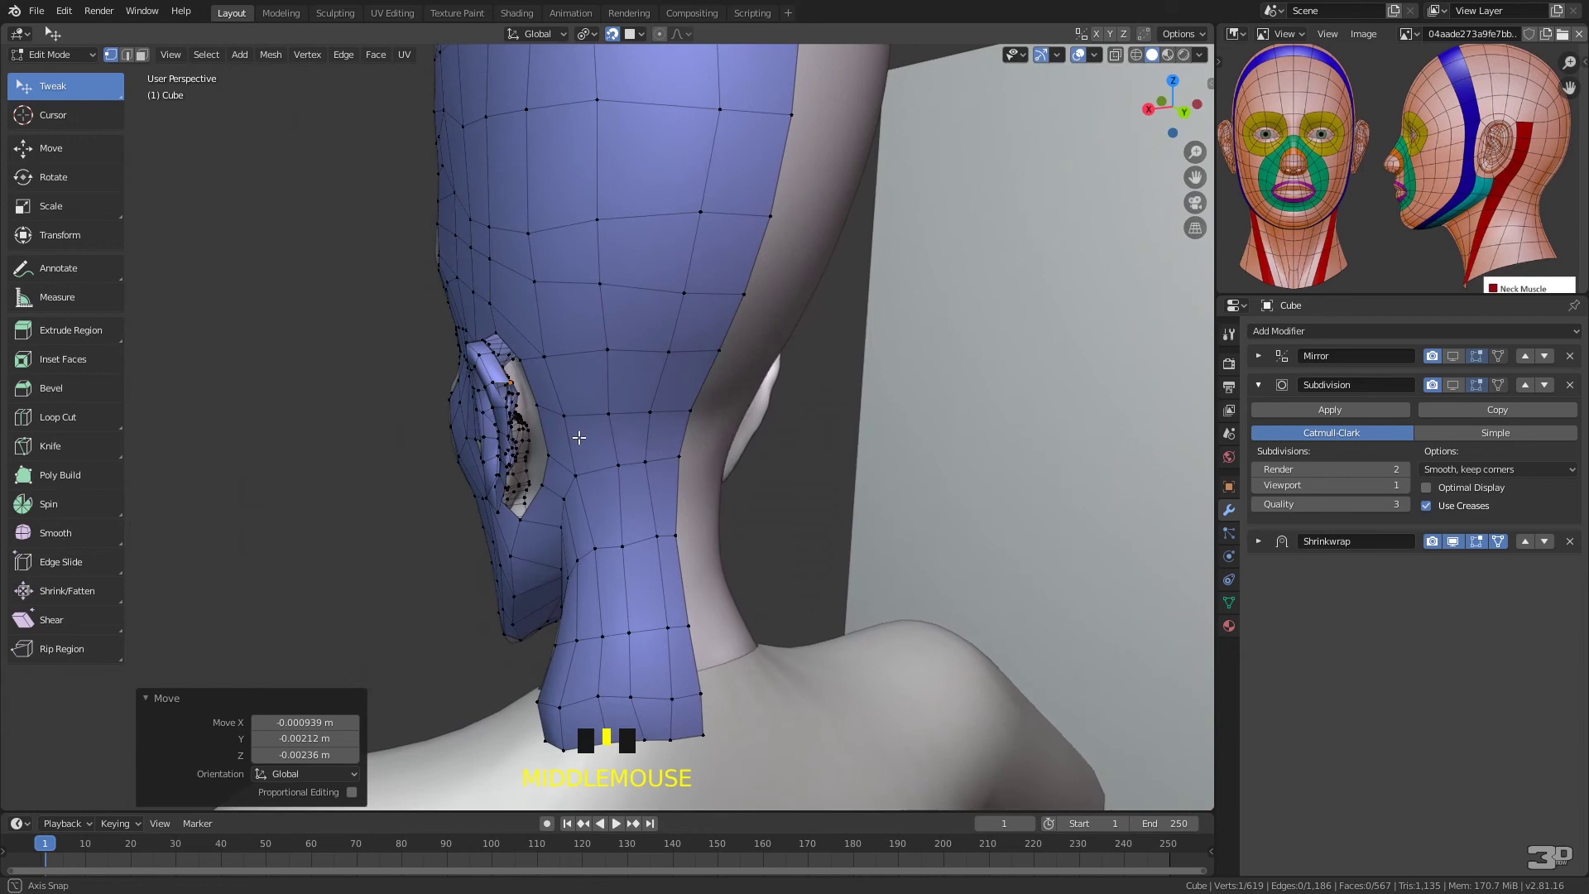
middle_click_drag(527, 378, 567, 401)
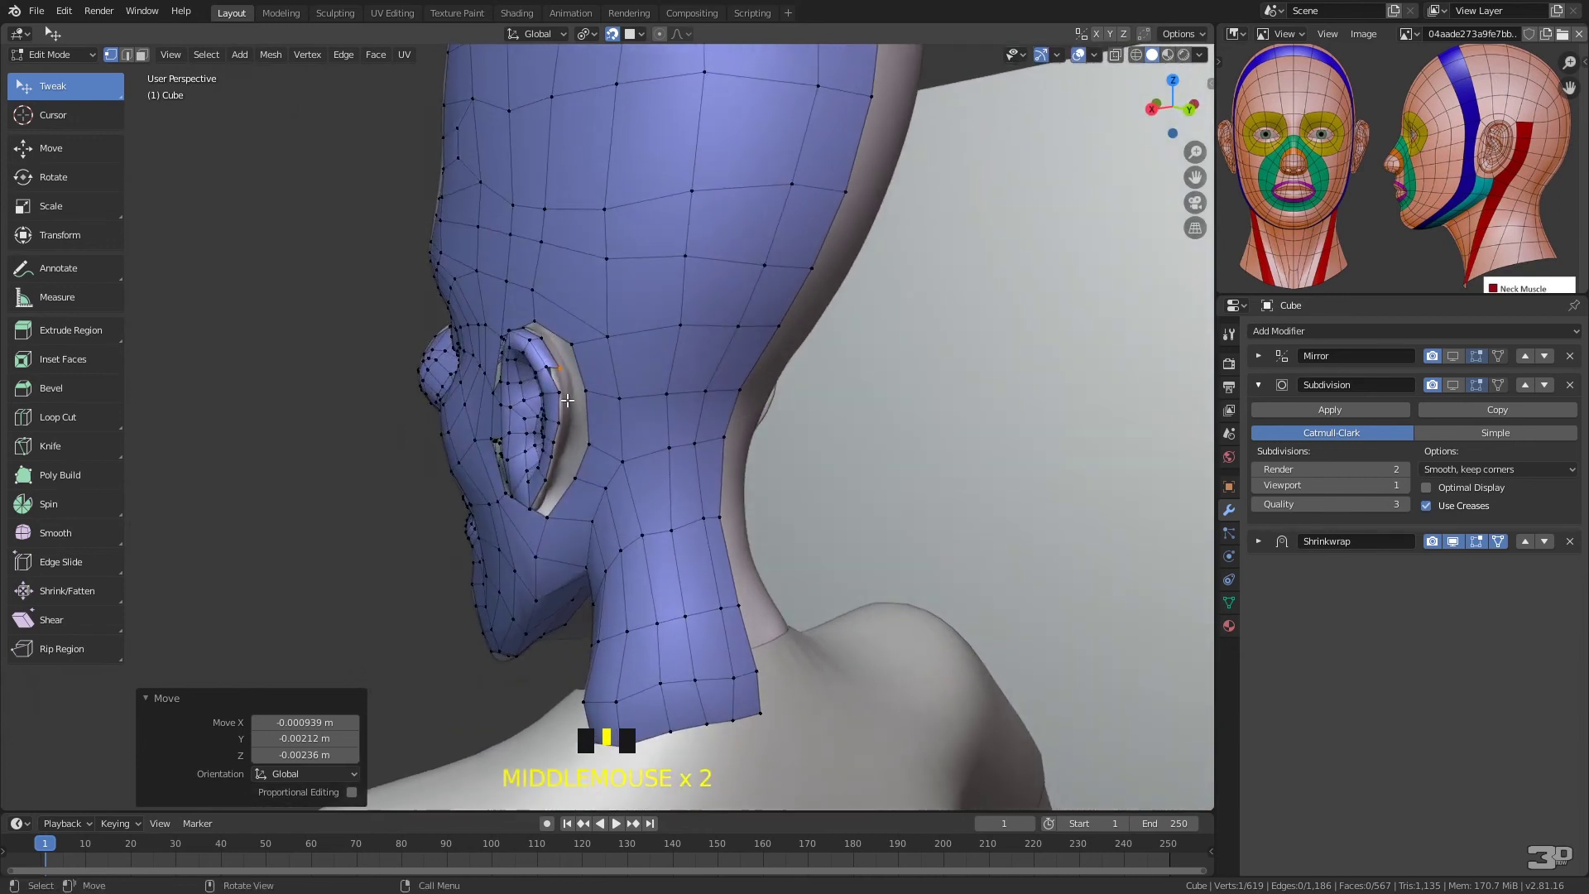
key("f")
left_click(562, 390)
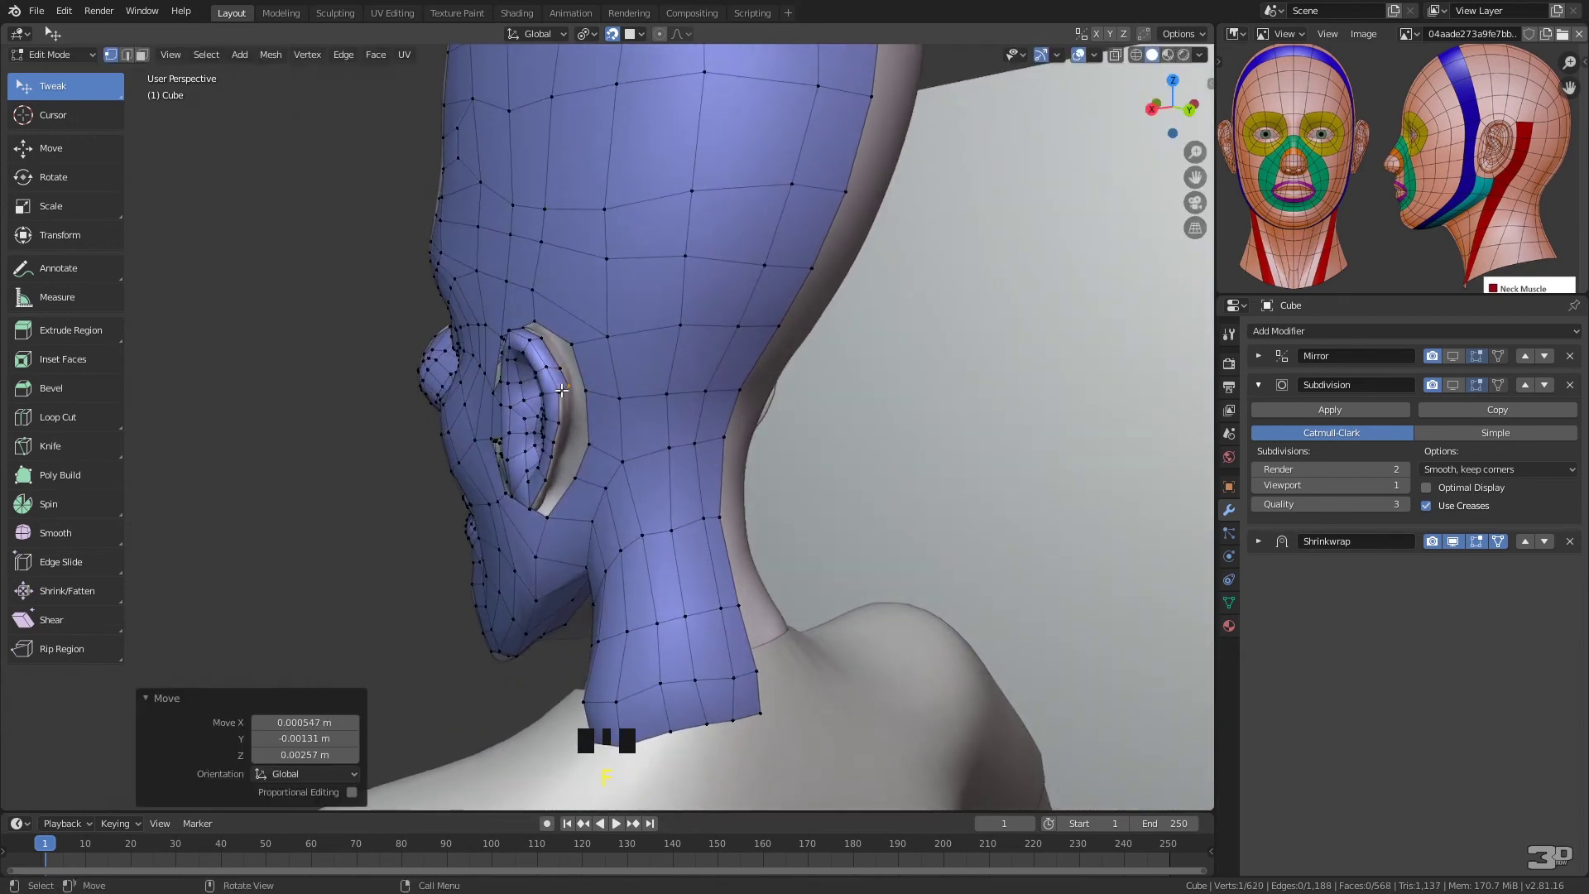
- Continue the outer strip down the back of the ear toward the lobe with four more quads
middle_click_drag(578, 401, 555, 422)
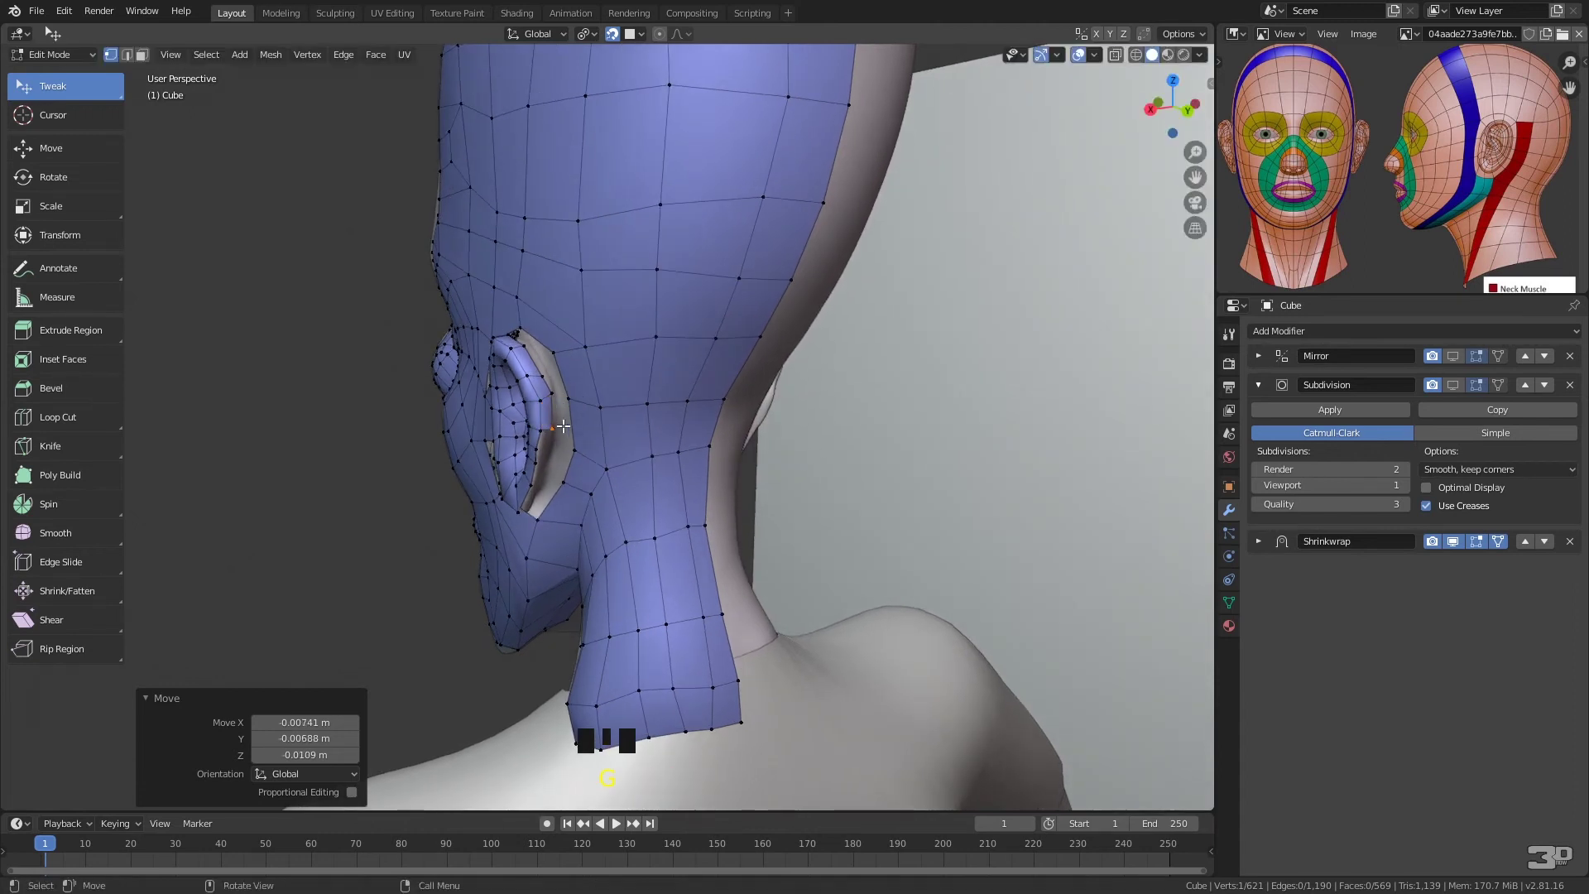
left_click(542, 430)
key("g")
left_click(551, 429)
key("f")
left_click(552, 451)
key("f")
left_click(548, 460)
key("f")
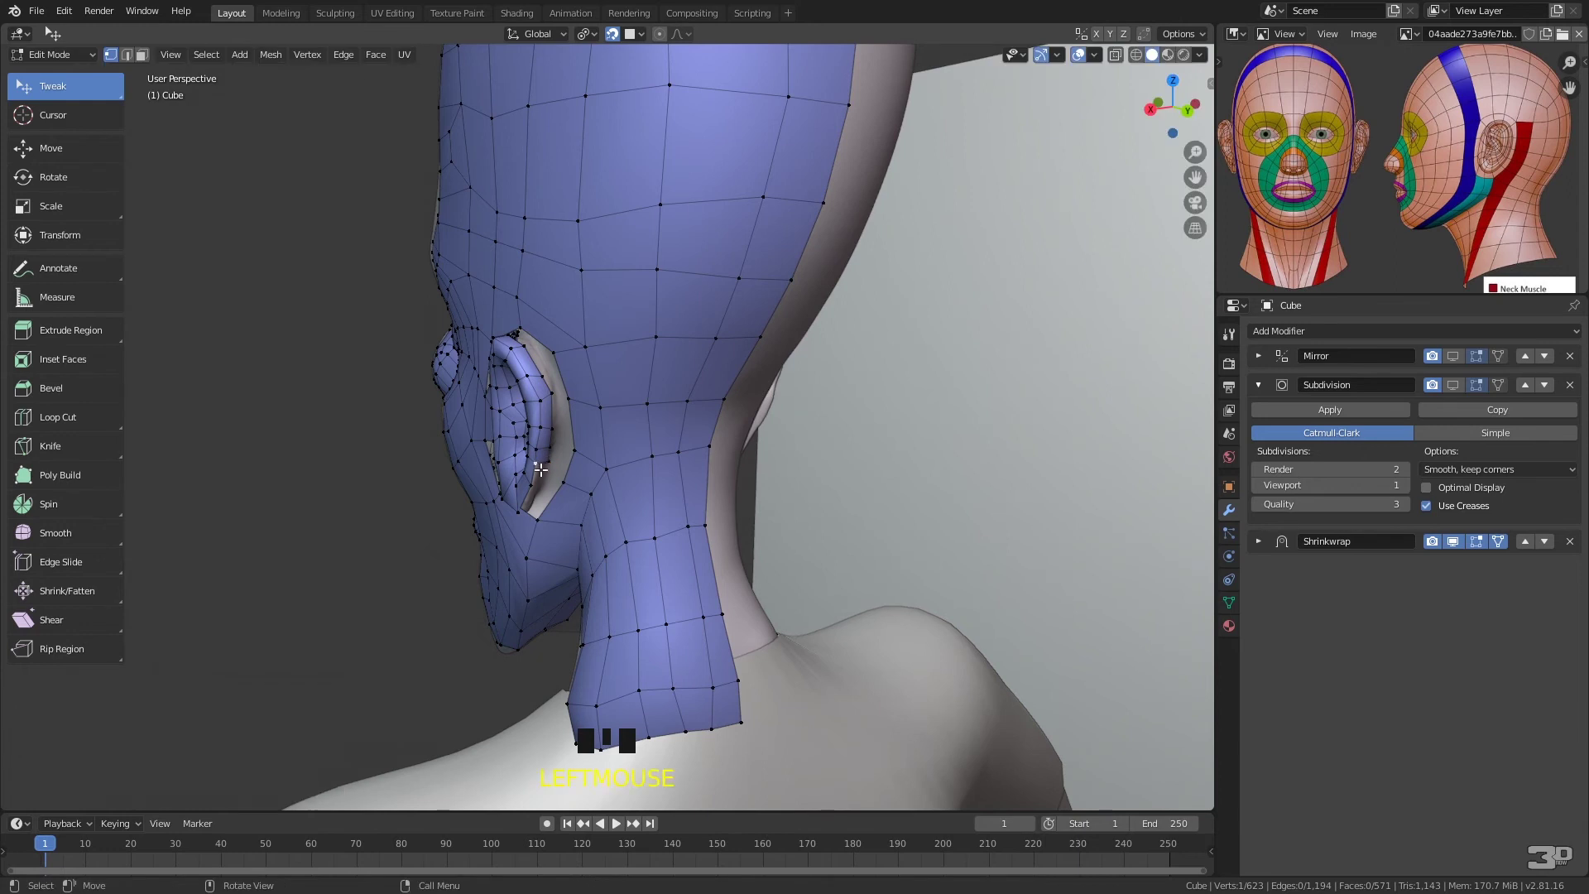
left_click(559, 462)
middle_click_drag(558, 462, 512, 414)
left_click(507, 416)
left_click_drag(507, 416, 497, 408)
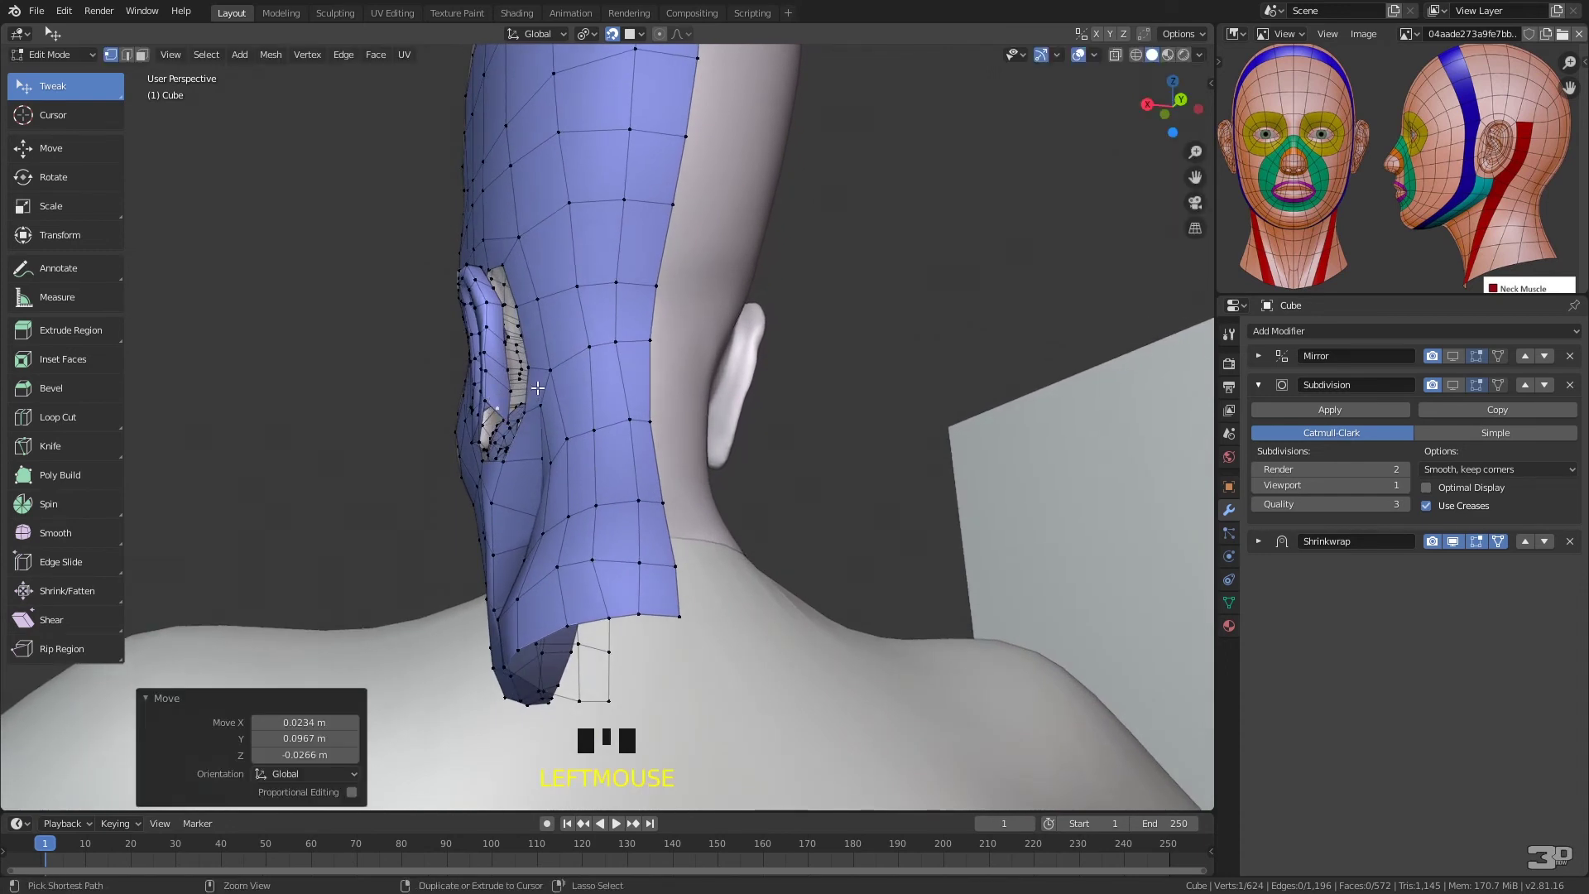
key("ctrl+z")
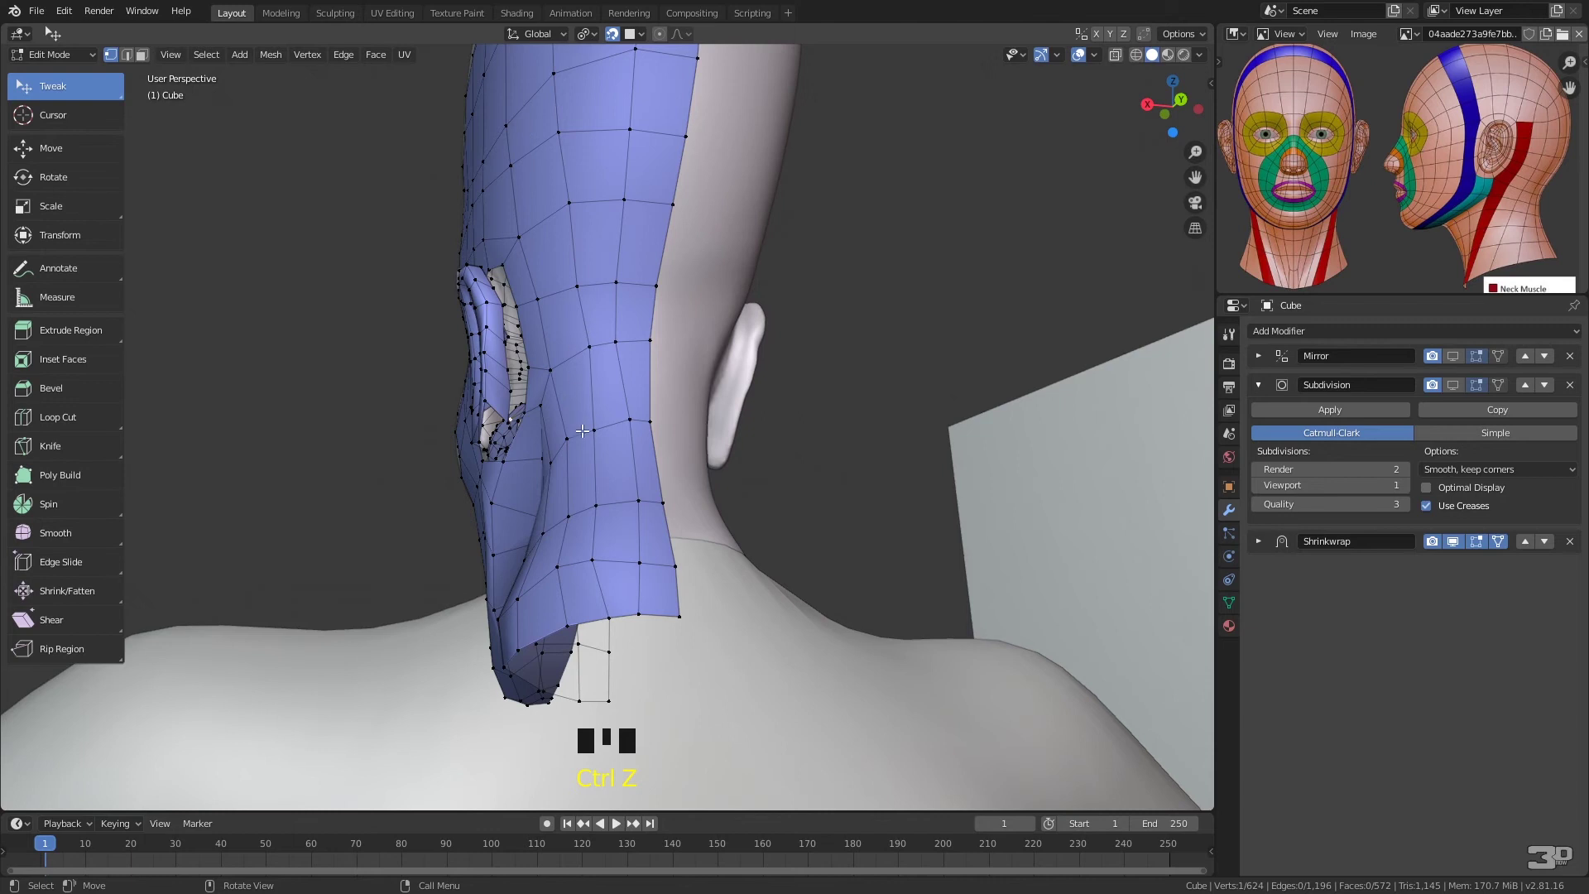
- Reposition the strip's outer vertices behind the ear so they follow the sculpted back of the helix
middle_click_drag(564, 402, 558, 407)
left_click(559, 407)
left_click_drag(558, 407, 531, 418)
left_click_drag(538, 403, 537, 344)
middle_click_drag(534, 323, 509, 345)
mouse_move(504, 347)
left_mouse_down()
mouse_move(490, 348)
mouse_move(508, 331)
mouse_move(505, 348)
left_mouse_up()
middle_click_drag(504, 350, 622, 265)
middle_click_drag(631, 337, 653, 383)
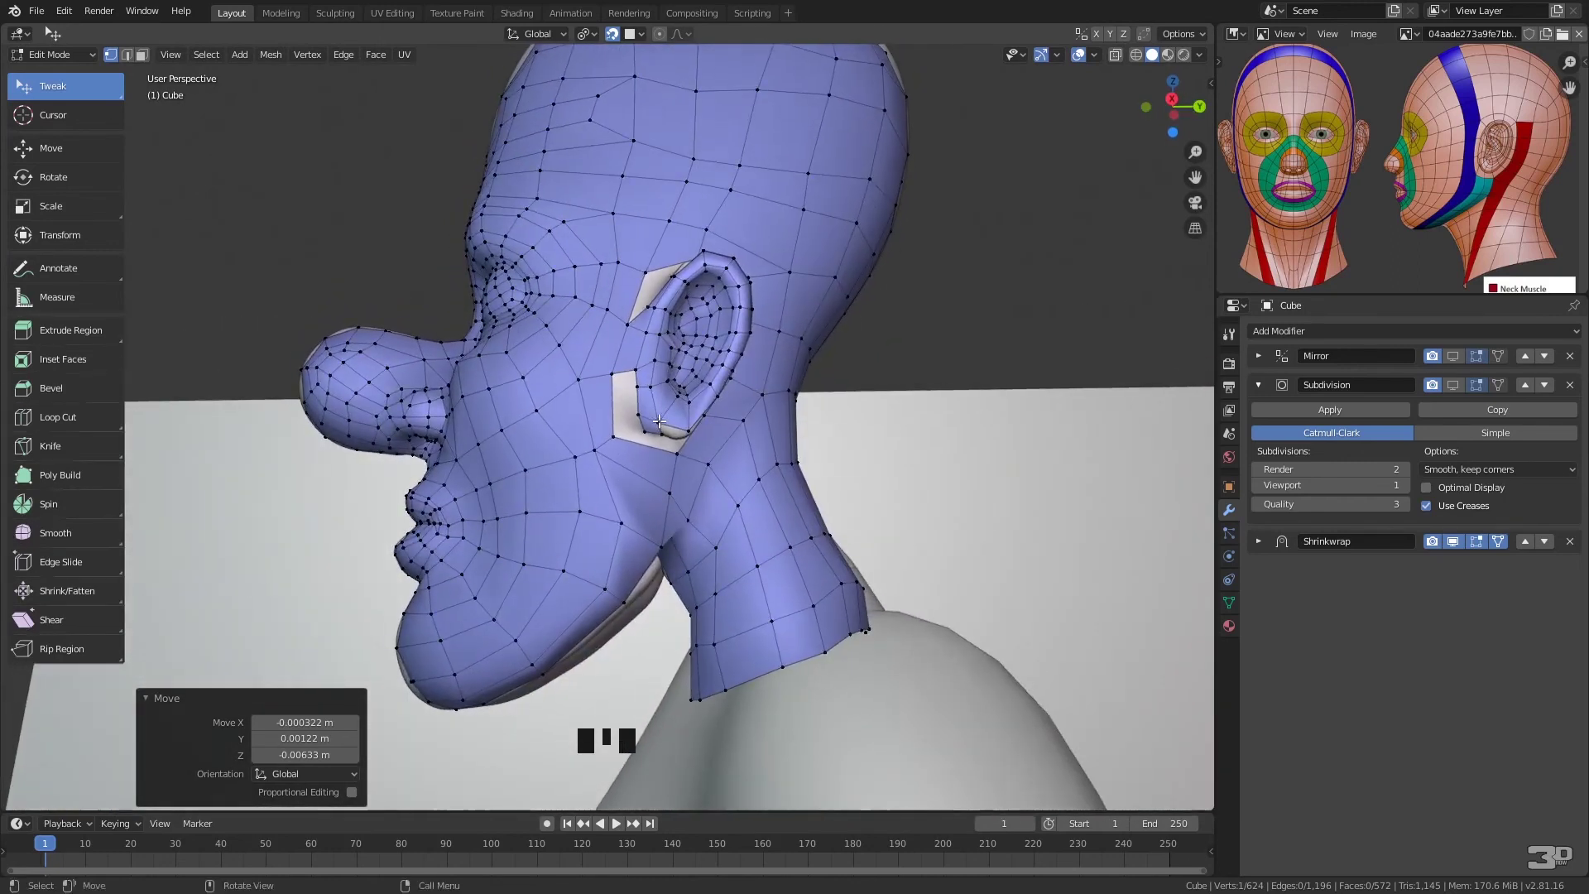
- Fill two quads under the lobe to join its front strip to the strip behind the ear, adjusting the new corner vertex
left_click(658, 421)
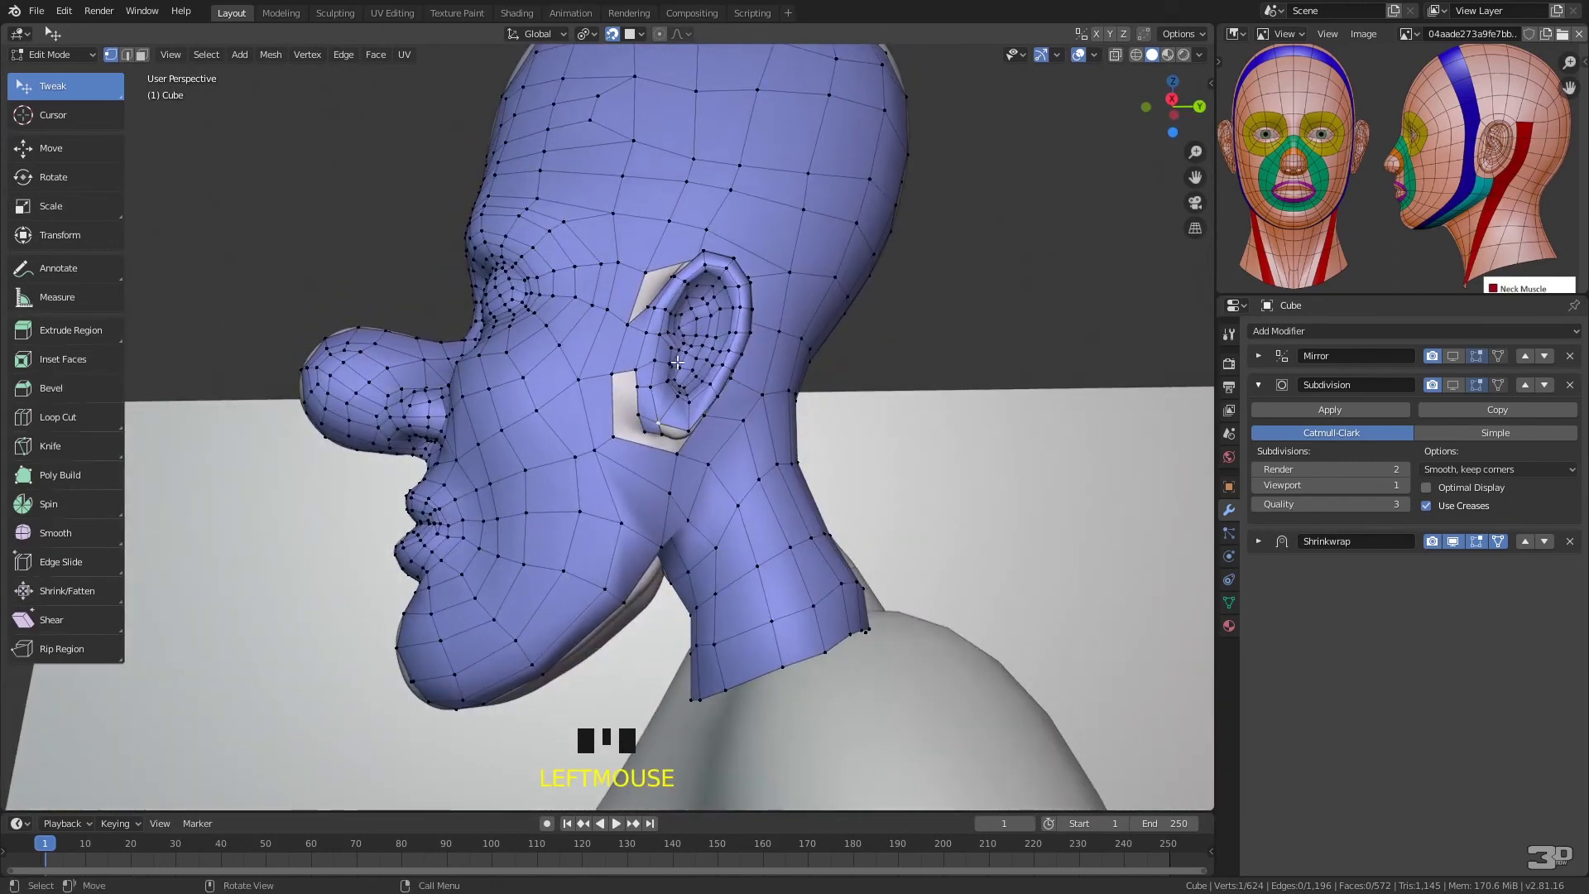
key("f")
left_click(694, 419)
middle_click_drag(695, 364, 583, 370)
left_click_drag(587, 412, 574, 413)
middle_click_drag(586, 389, 527, 392)
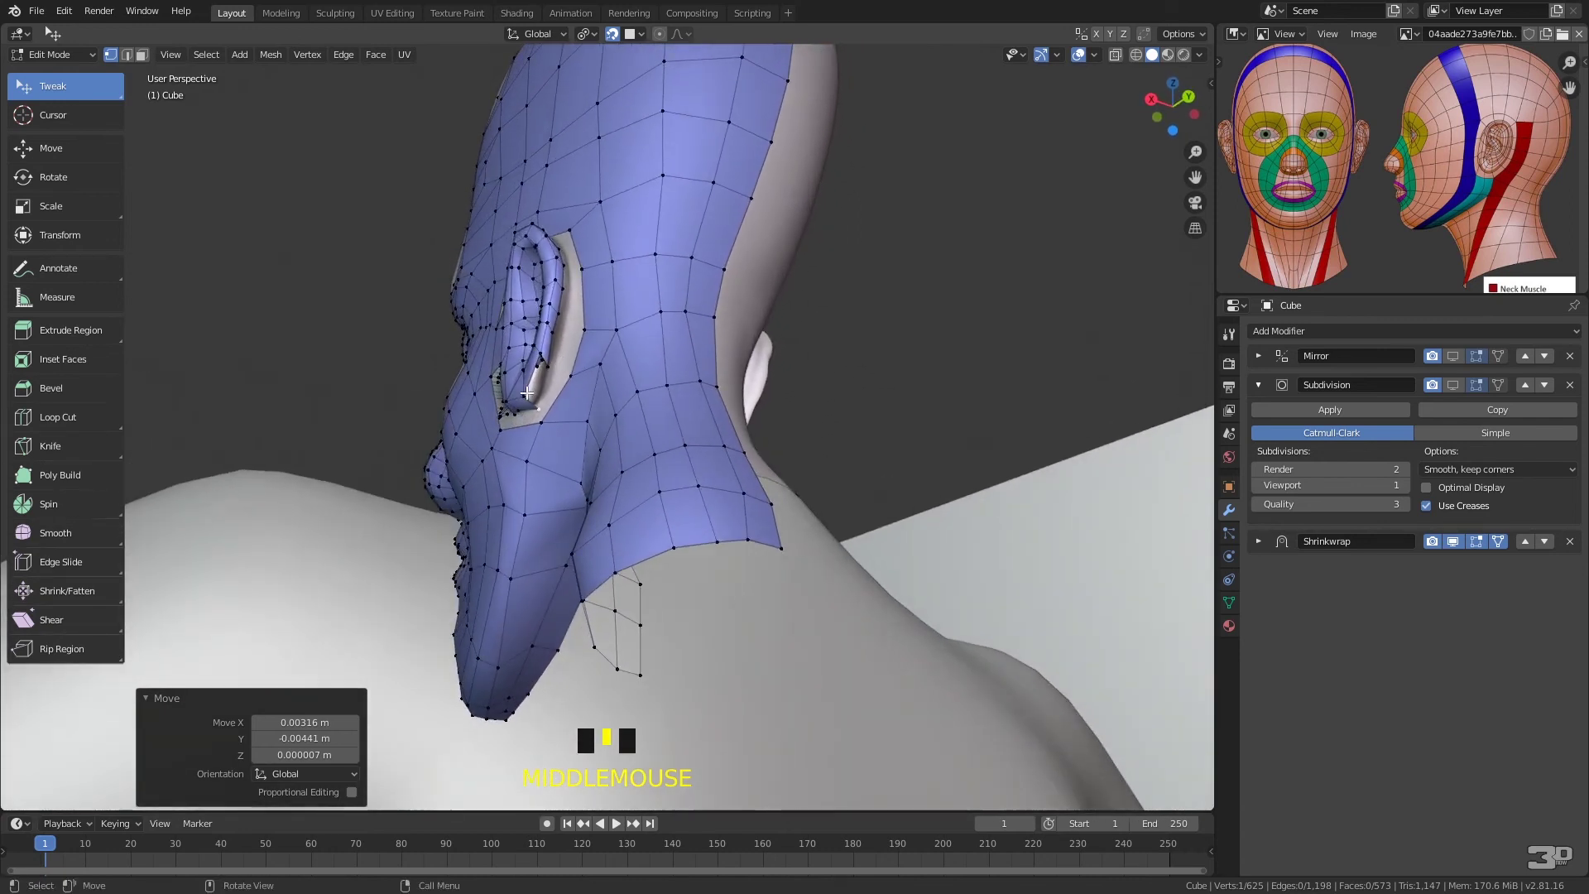
left_click(525, 394)
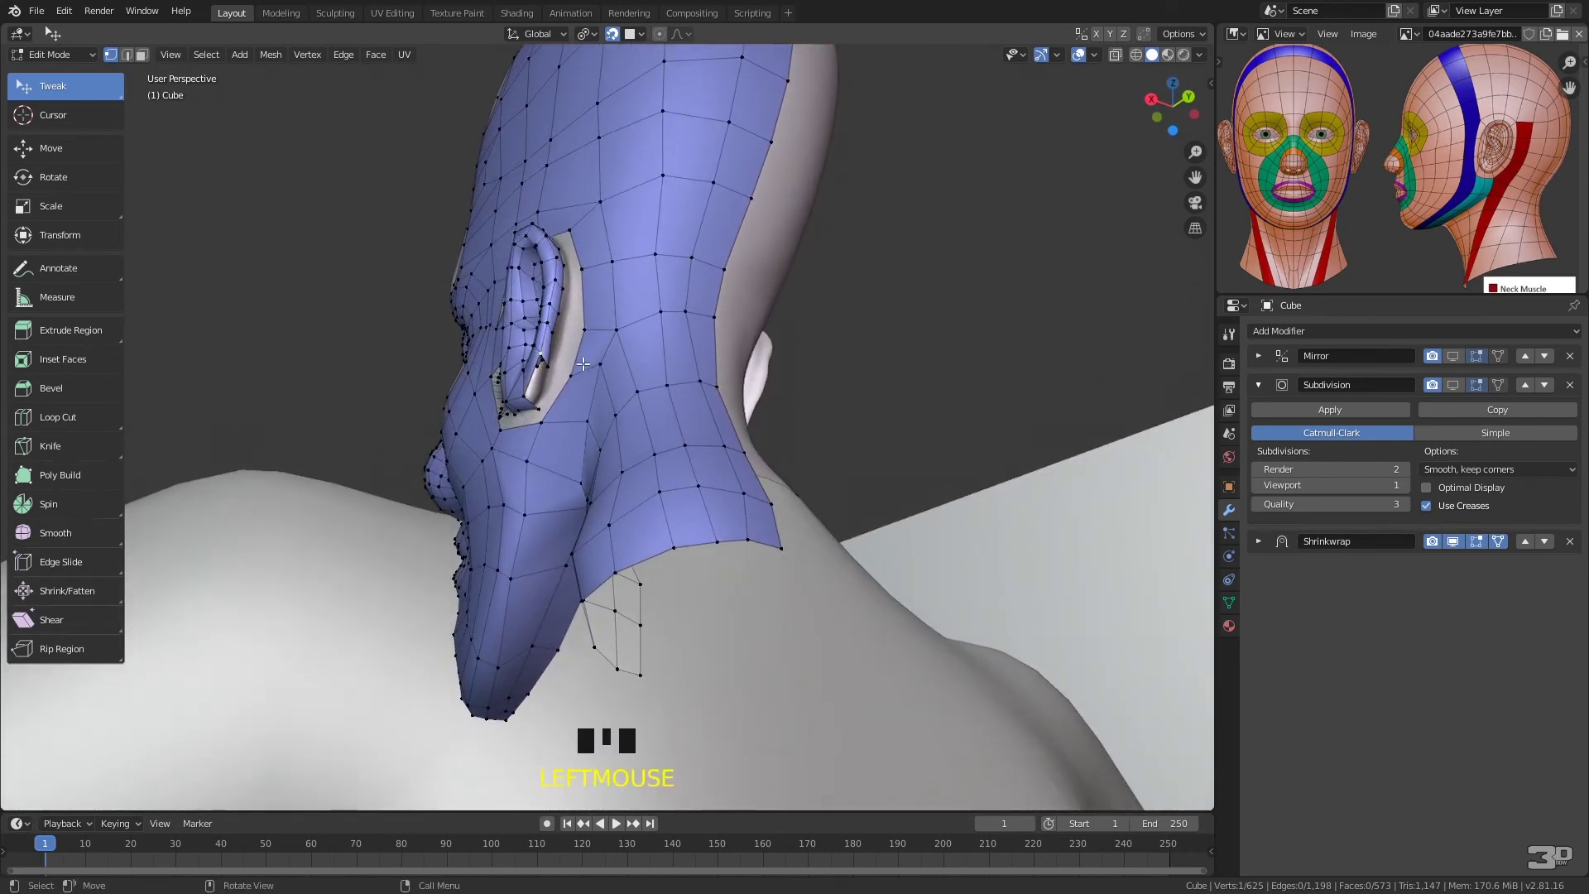
left_click(550, 380, "shift")
key("f")
middle_click_drag(574, 353, 646, 354)
left_click(643, 353)
left_click_drag(642, 356, 673, 314)
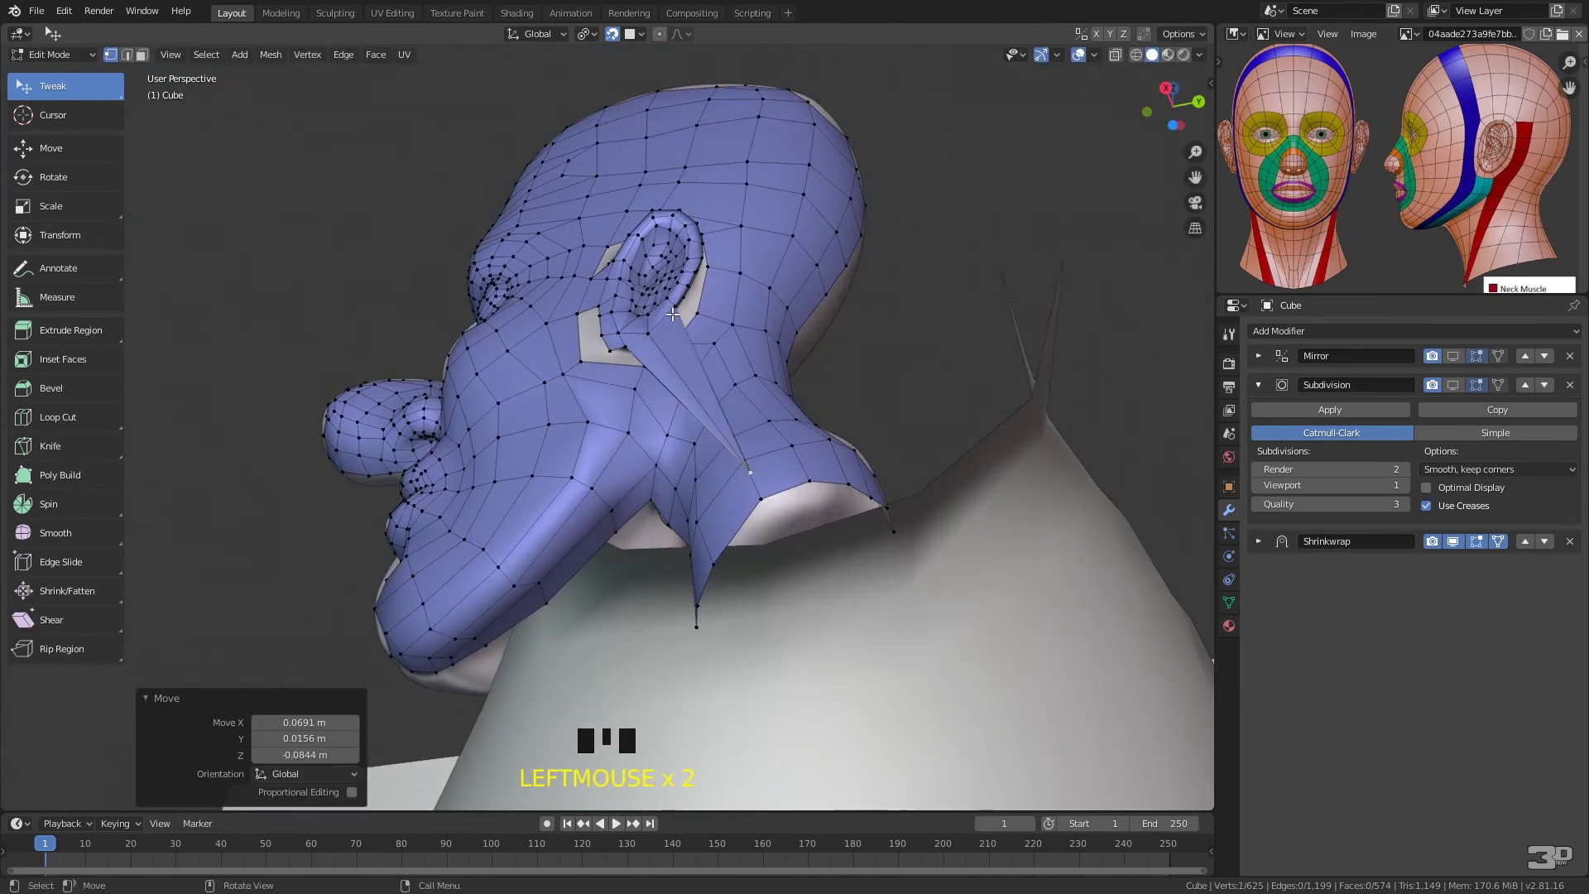
left_click(751, 291)
key("ctrl+z")
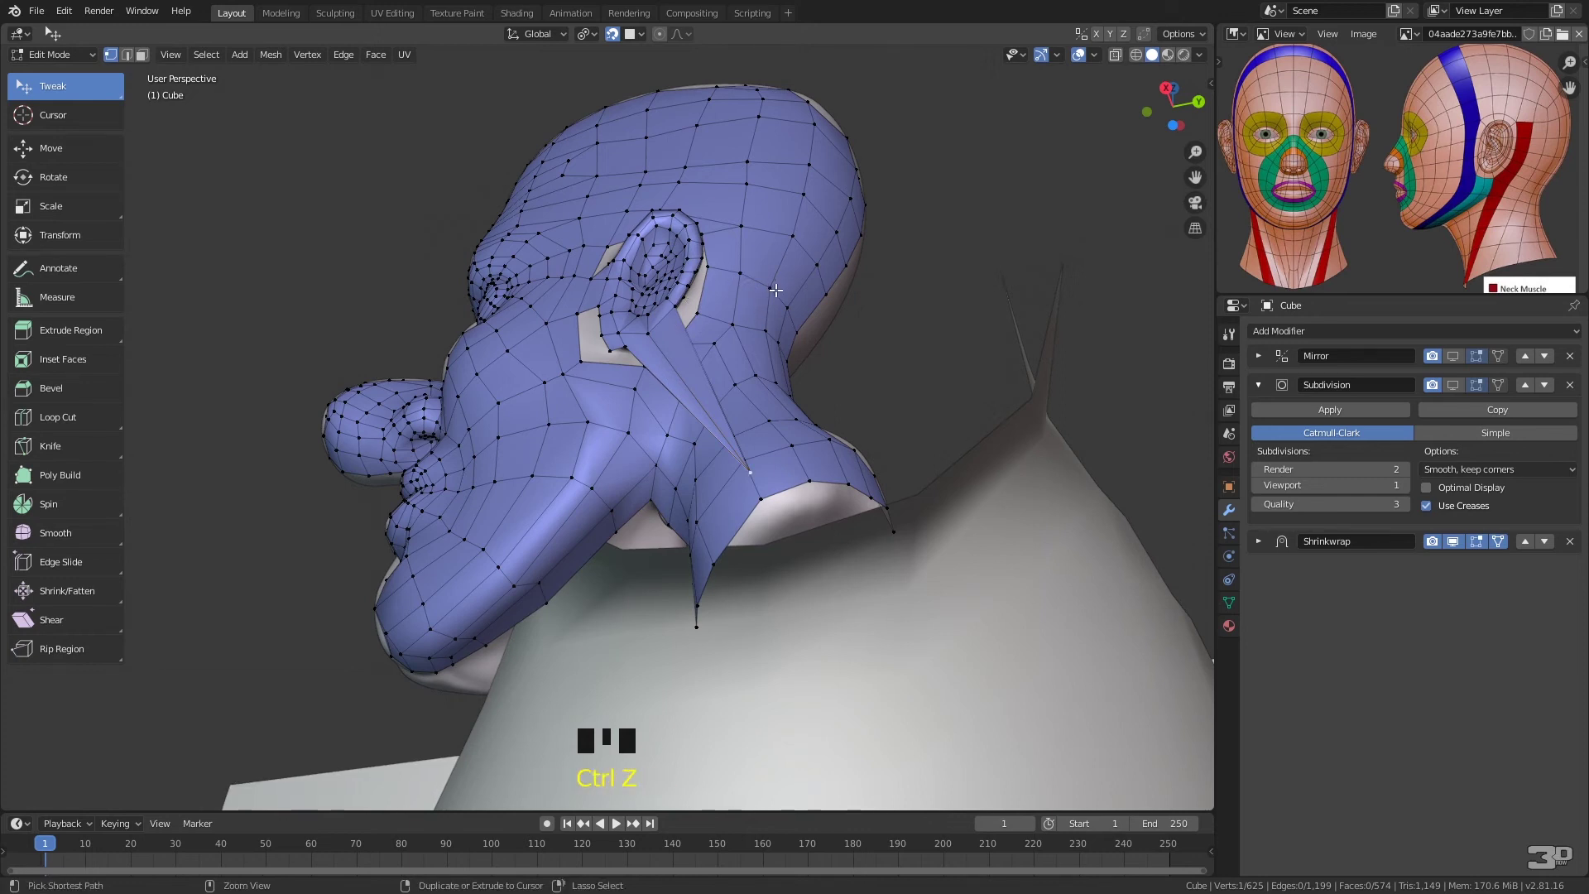
key("ctrl+z")
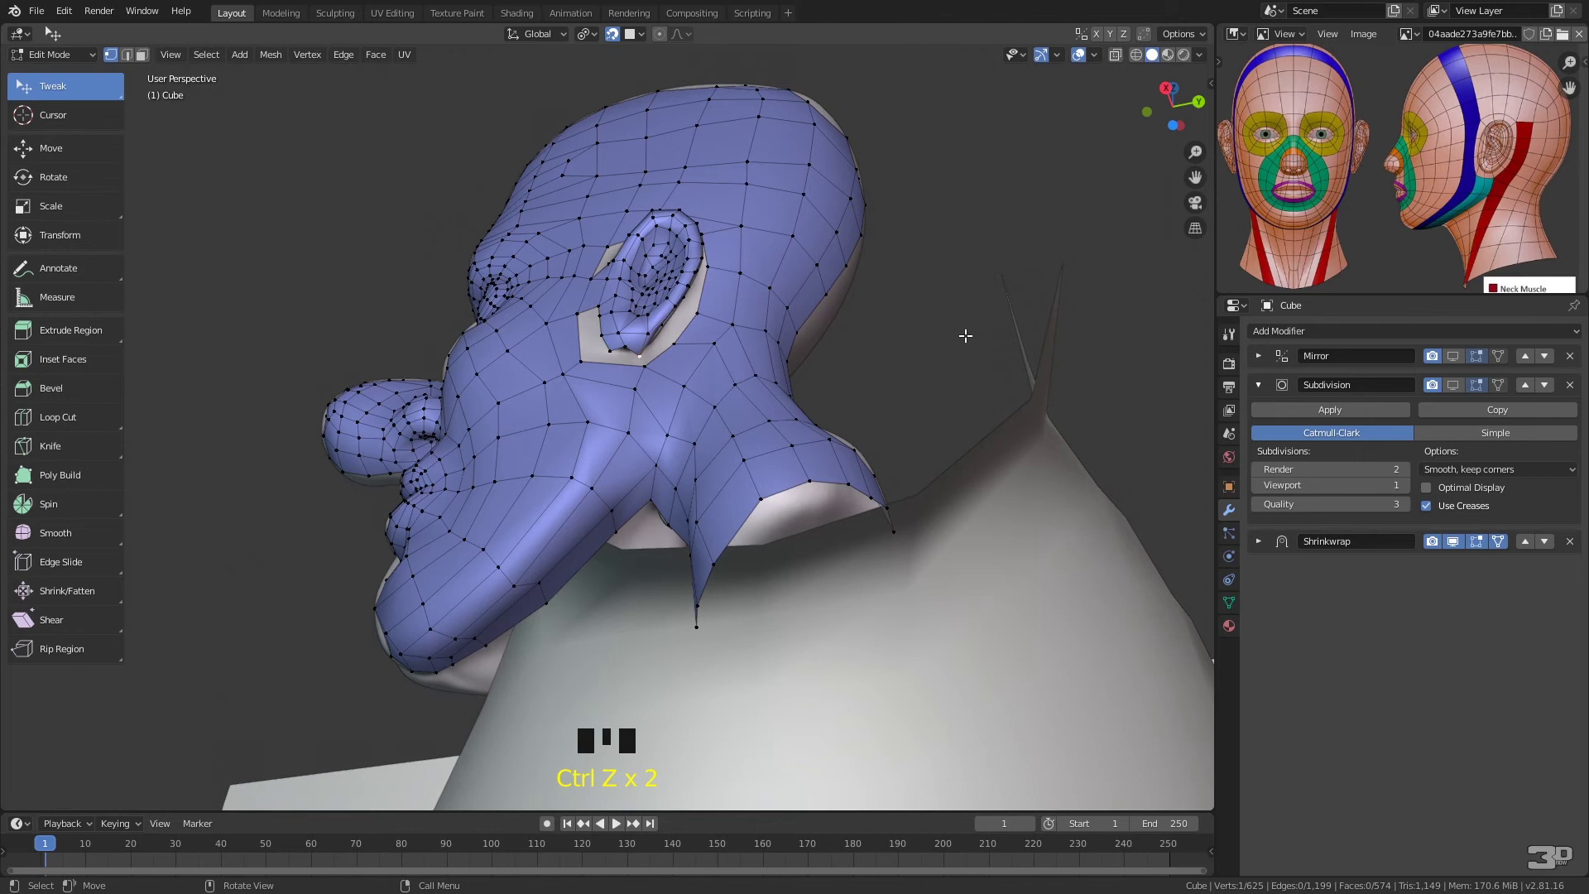
- Leave mesh editing and isolate the retopology mesh together with the sculpted head in local view
key("Tab")
middle_click_drag(1085, 441, 1057, 552)
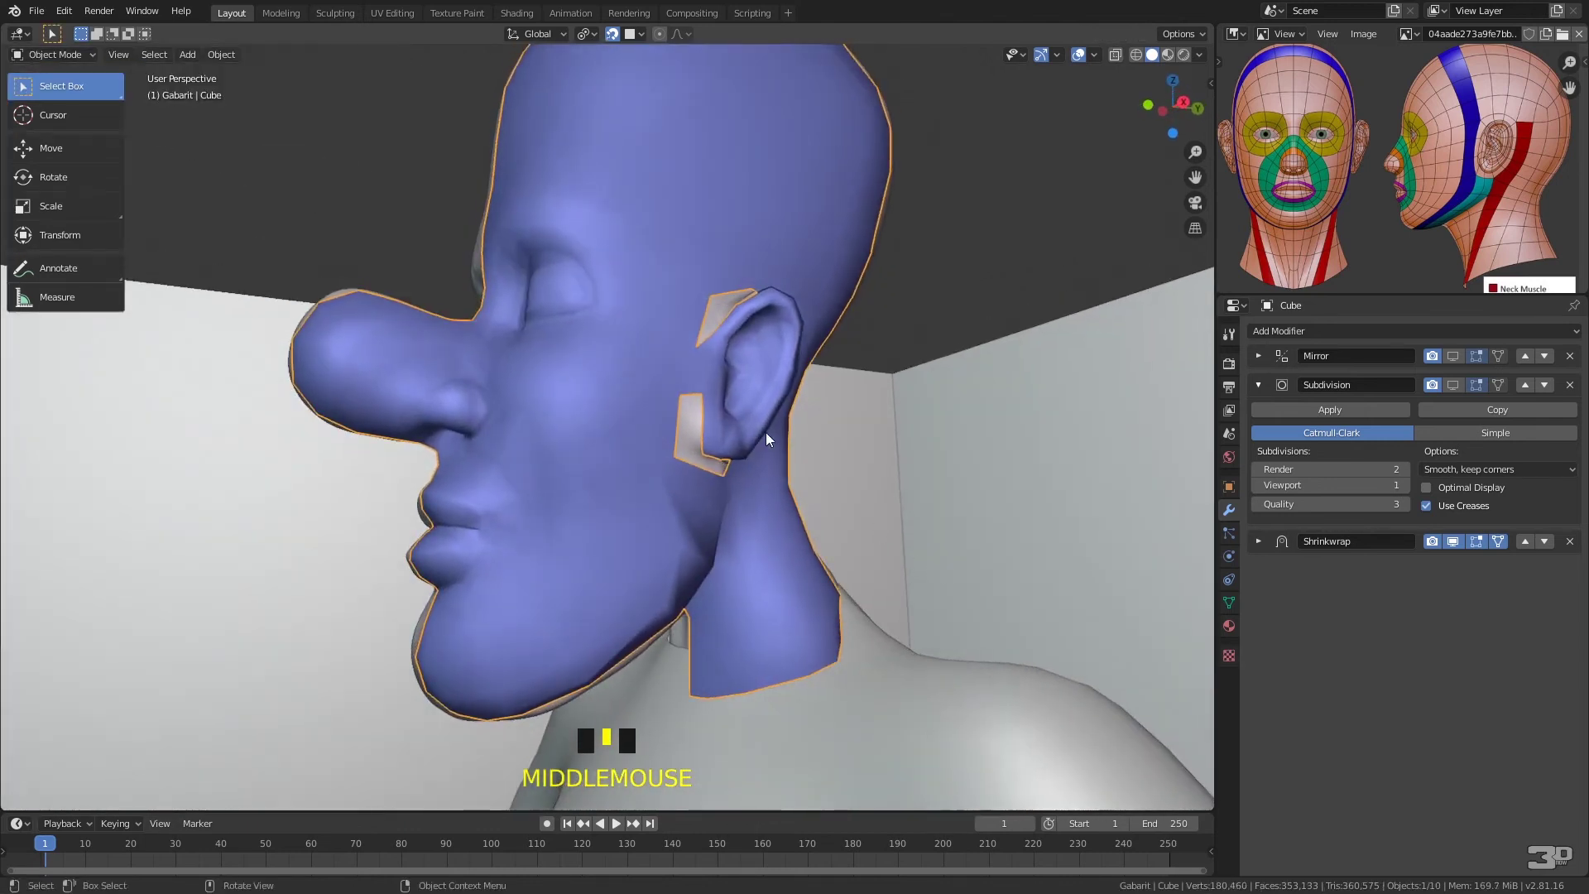
left_click(703, 416)
left_click(696, 210, "shift")
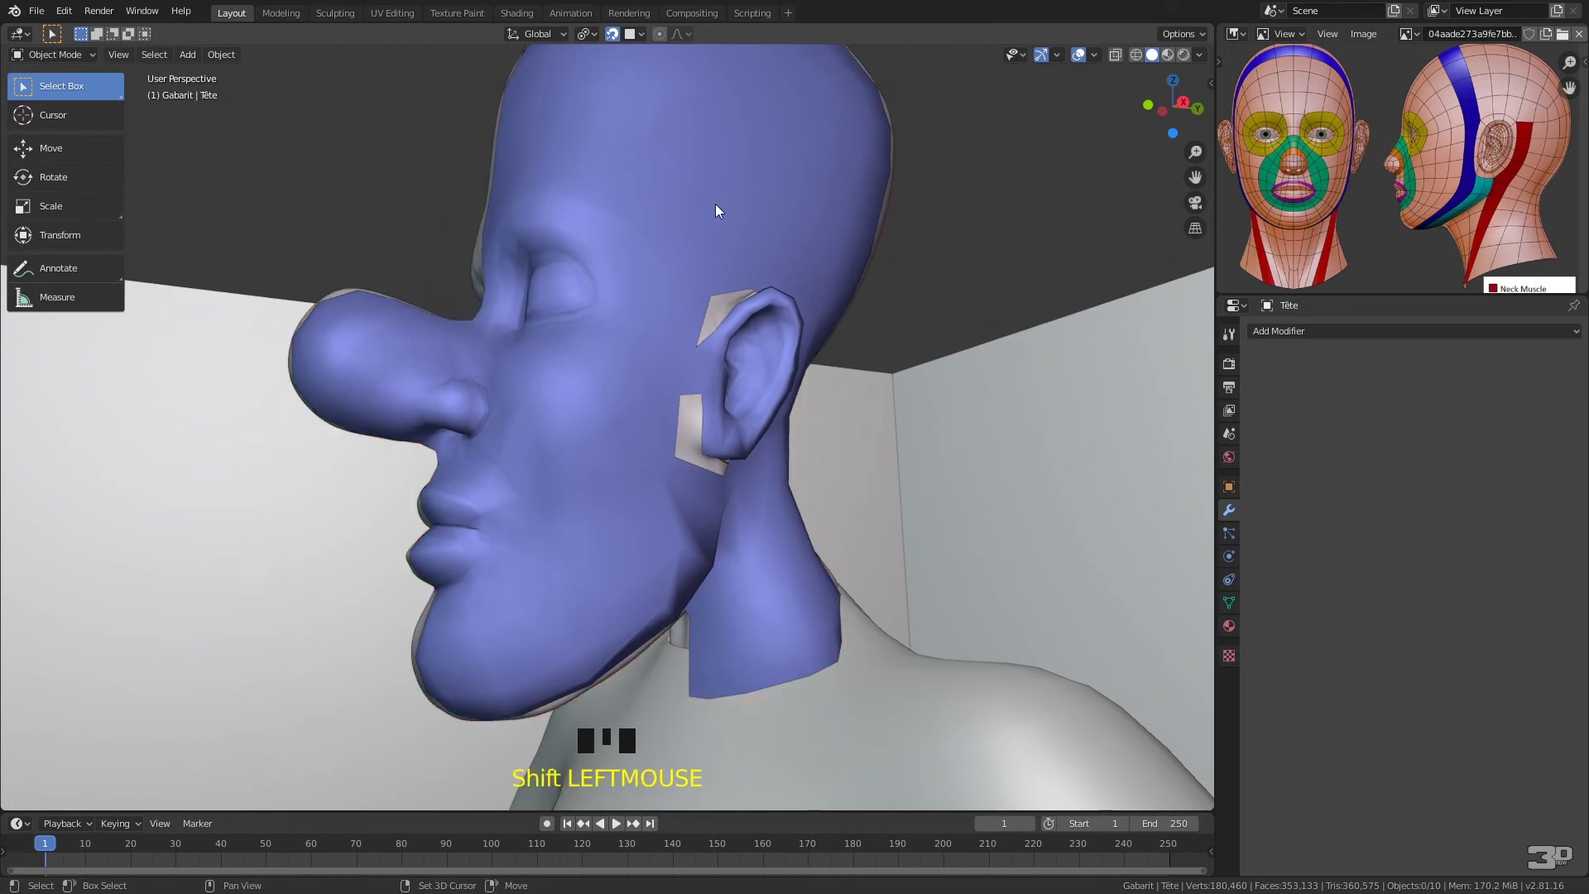
left_click(700, 405)
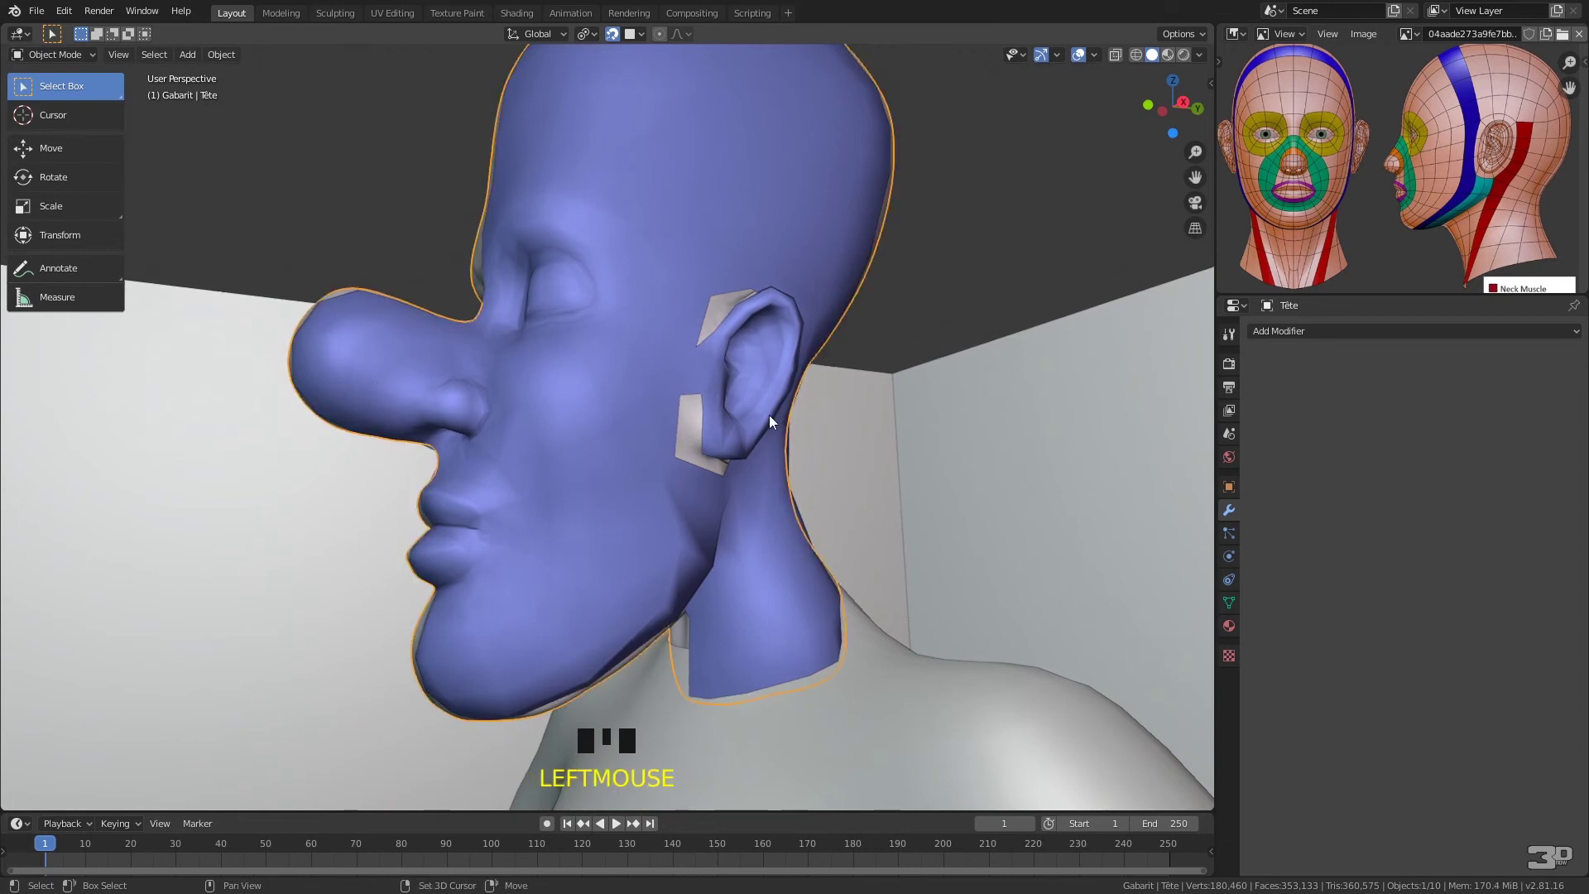
left_click(463, 397, "shift")
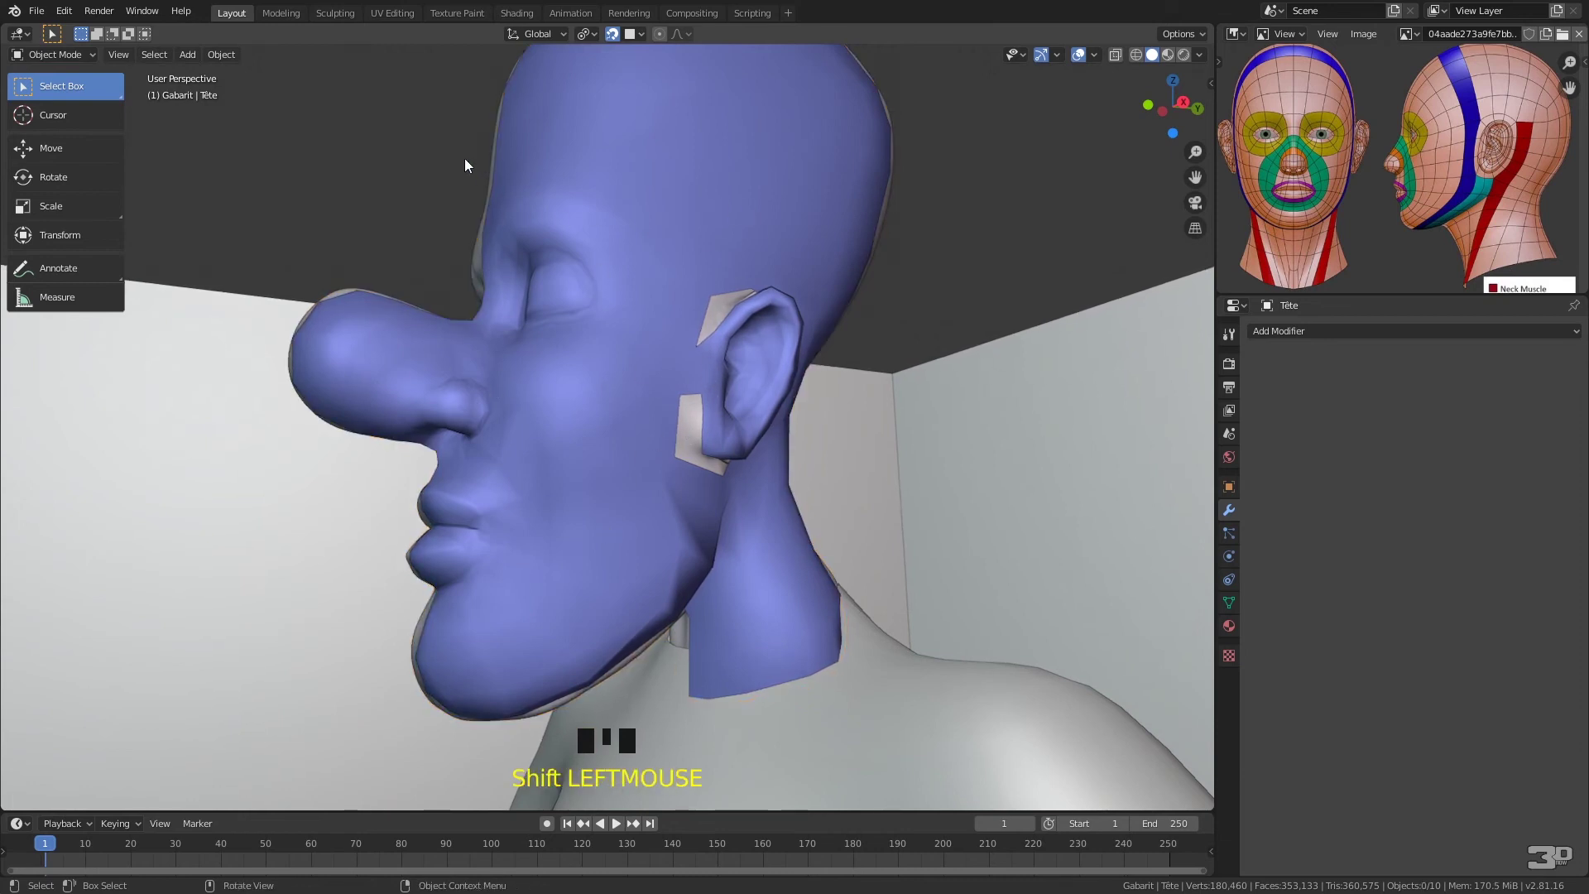
left_click_drag(468, 162, 721, 234)
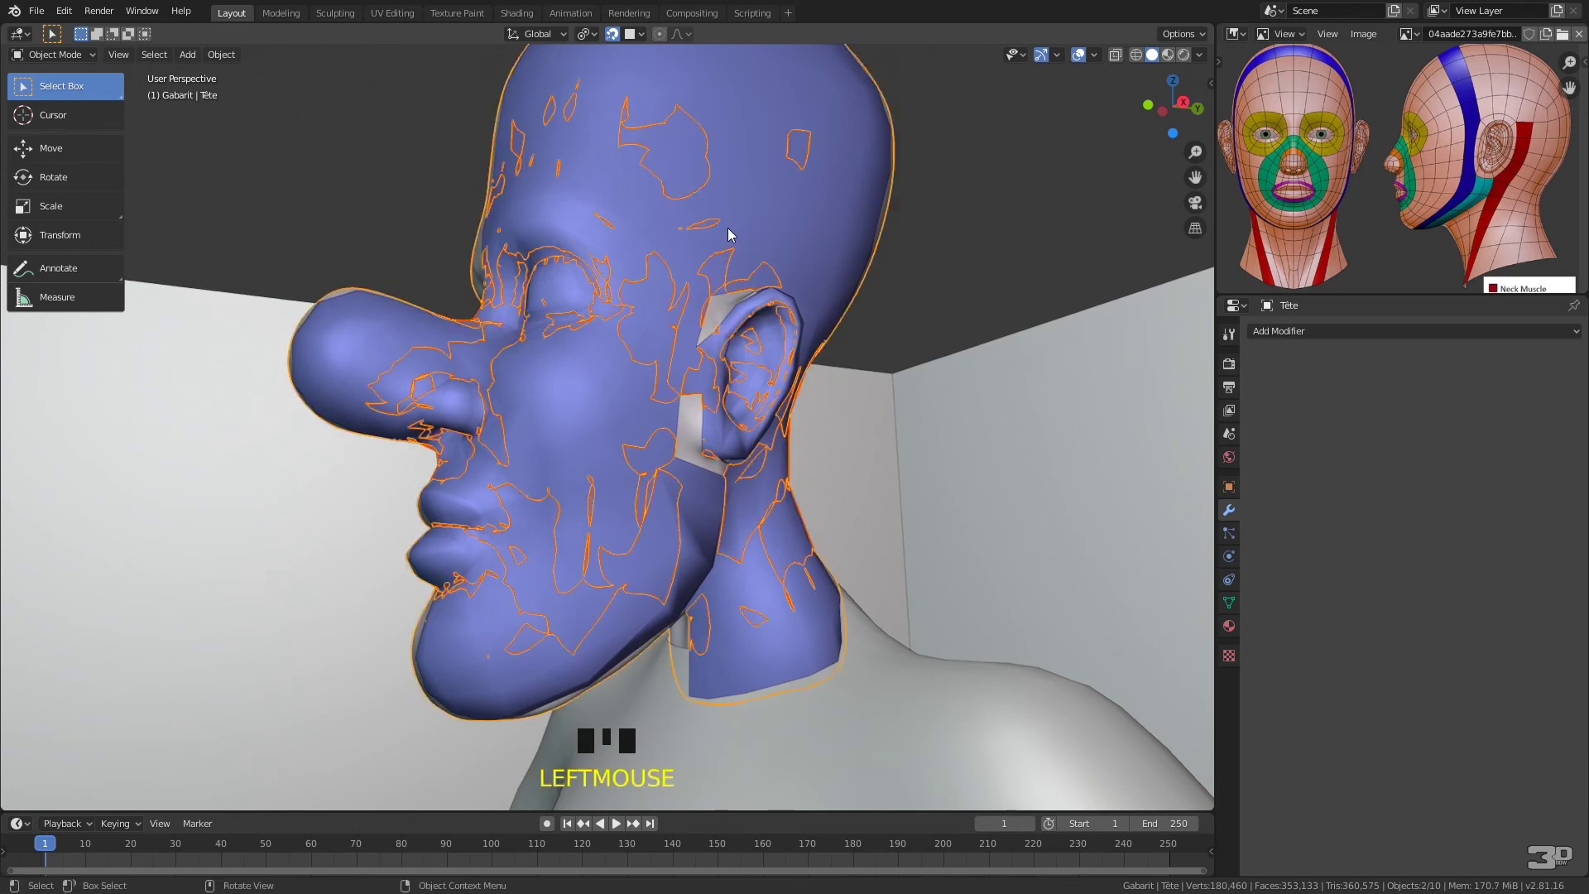
key("KP_Divide")
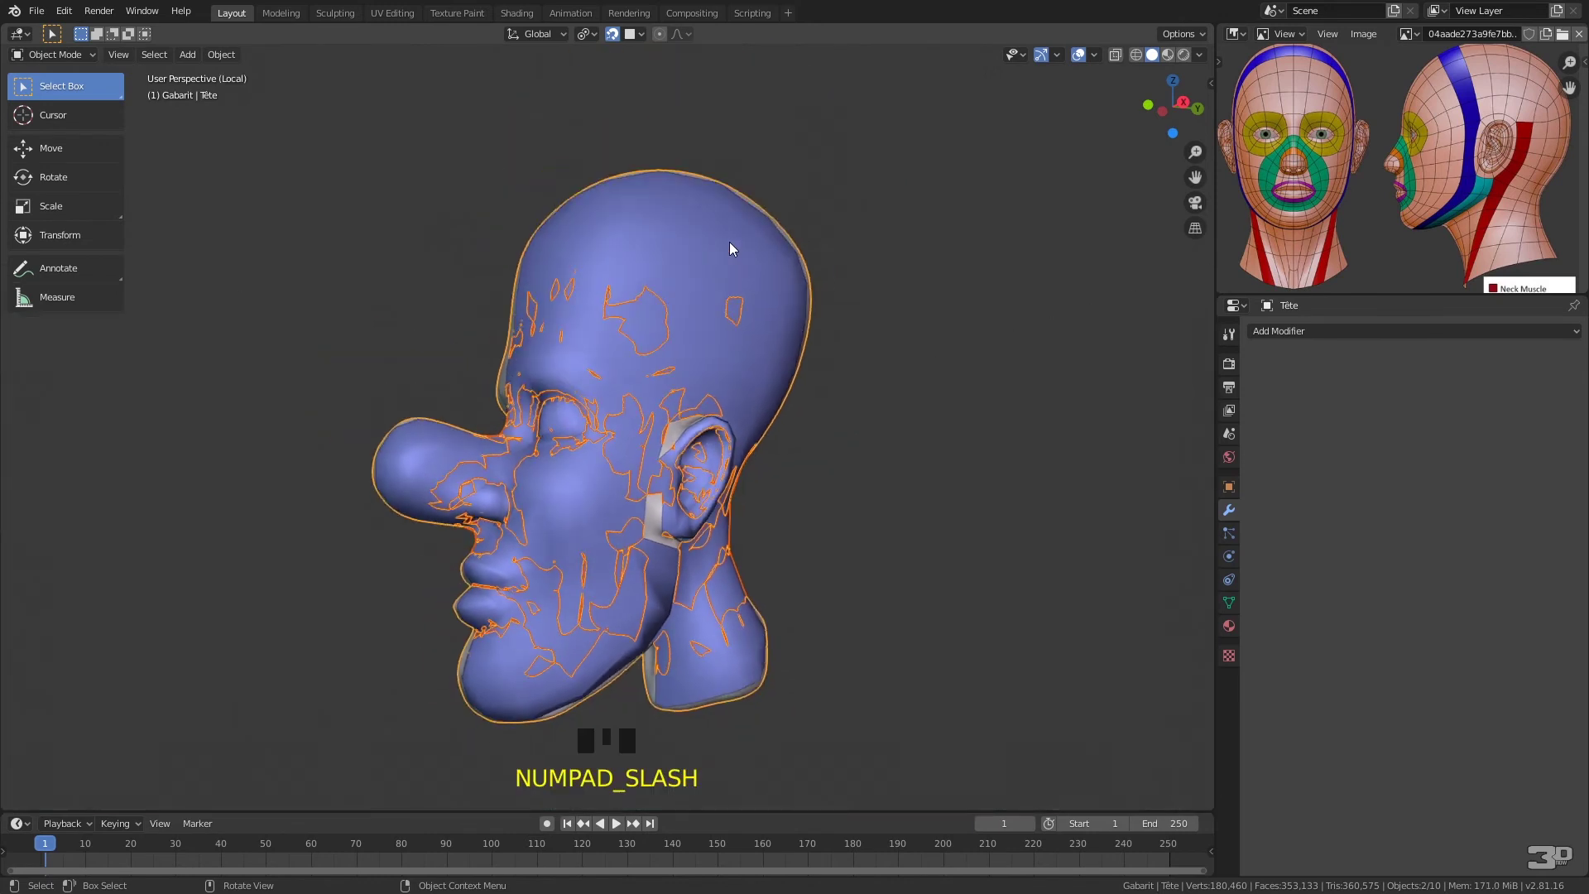
- Select only the retopology mesh in the isolated view and resume editing its vertices
mouse_move(702, 584)
middle_mouse_down()
mouse_move(650, 508)
mouse_move(596, 475)
mouse_move(653, 406)
mouse_move(718, 508)
mouse_move(675, 568)
middle_mouse_up()
left_click(837, 478)
left_click(851, 507)
left_click(713, 610)
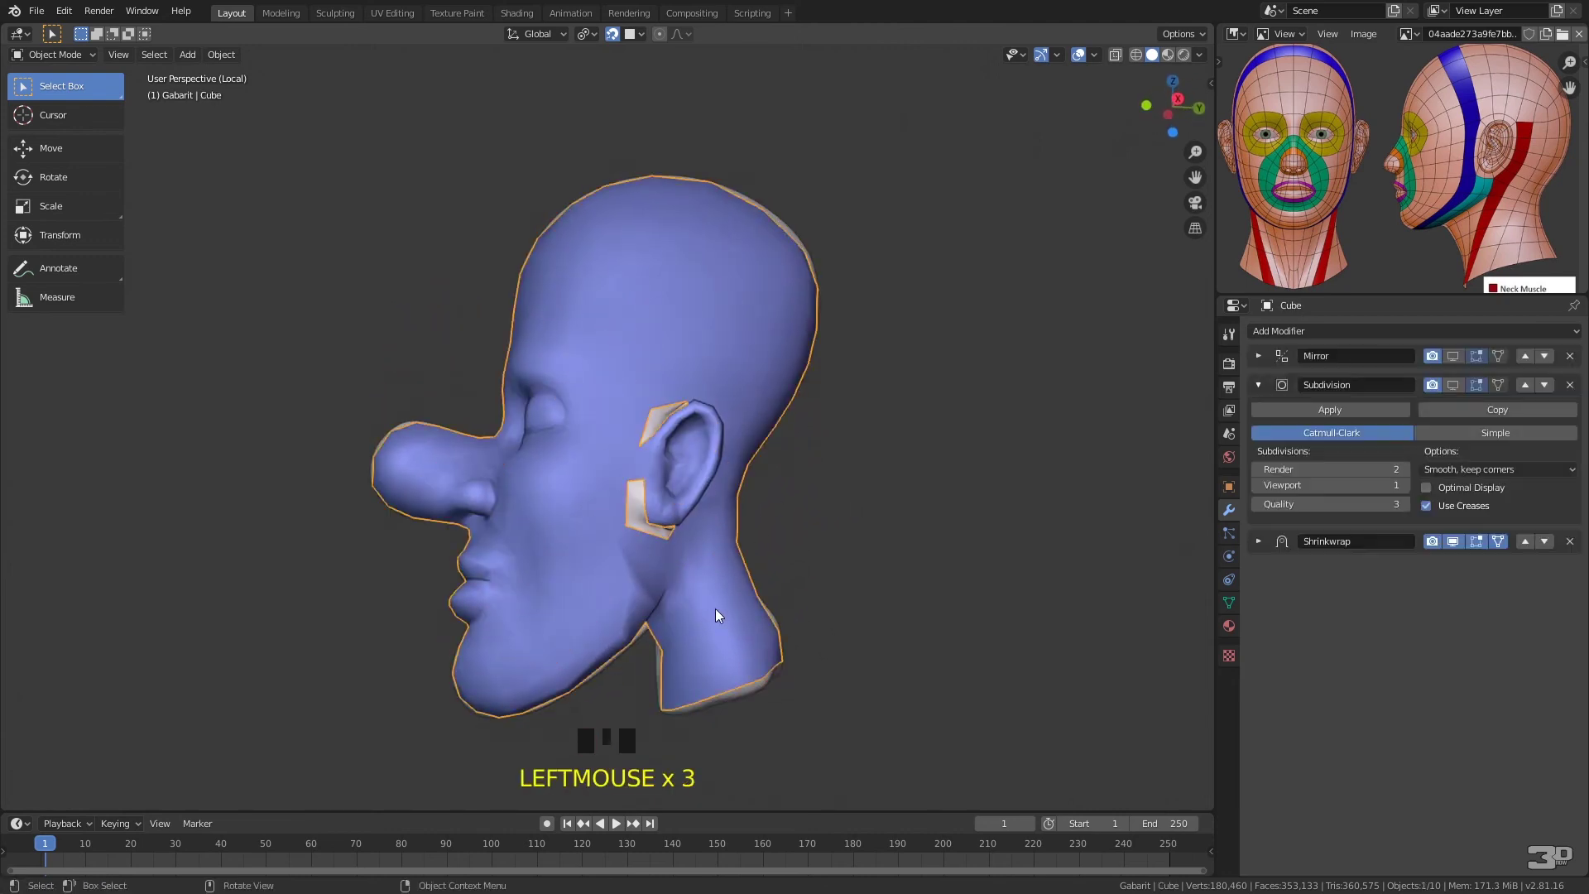
left_click(715, 611)
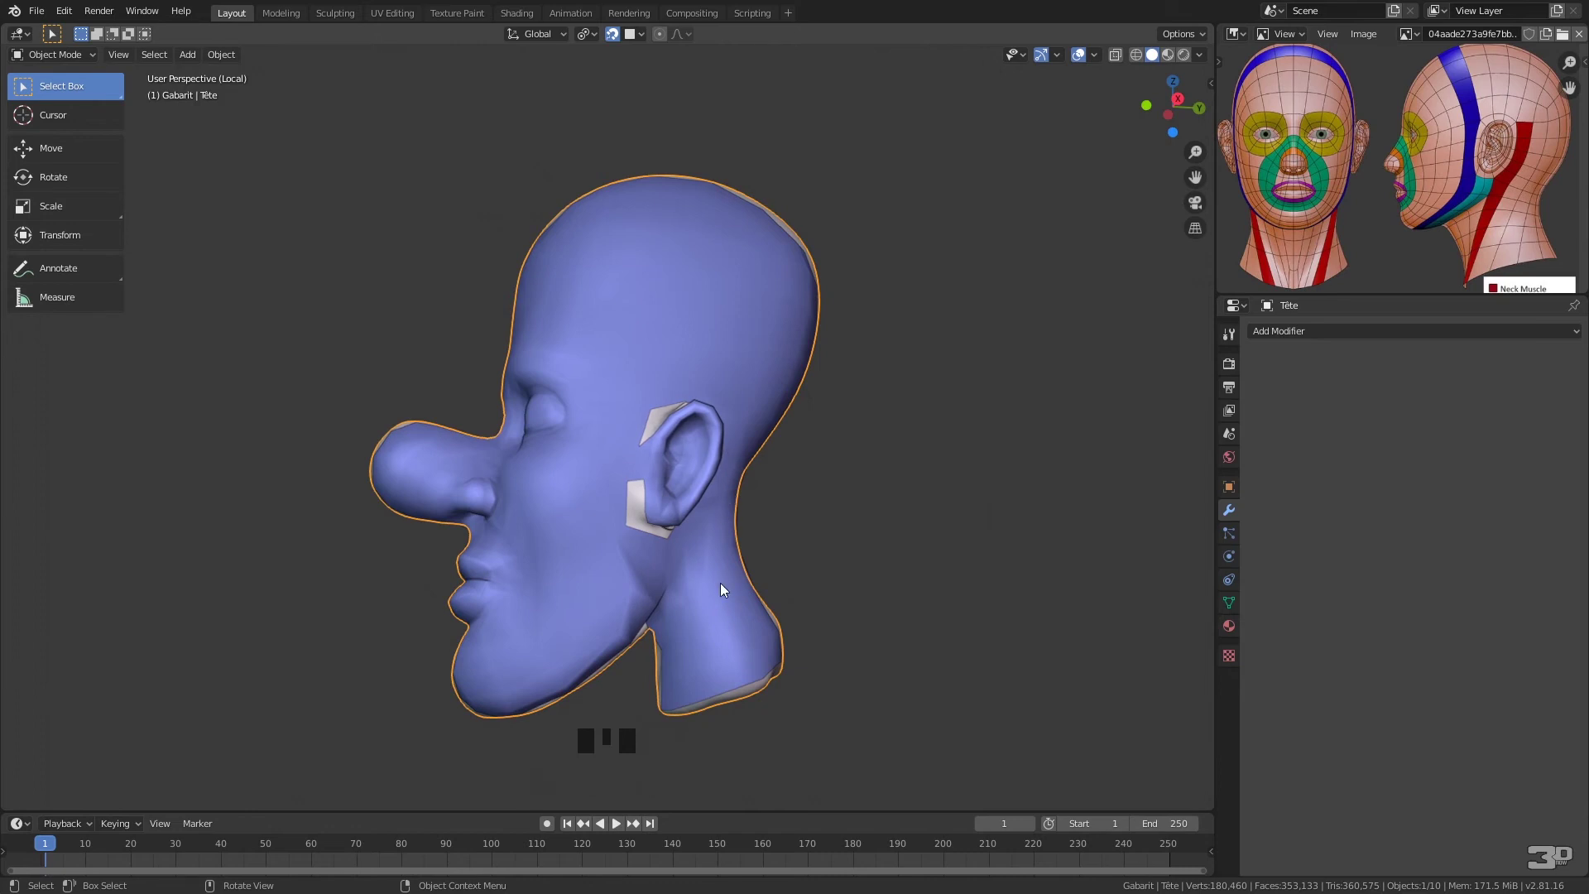
left_click(718, 593)
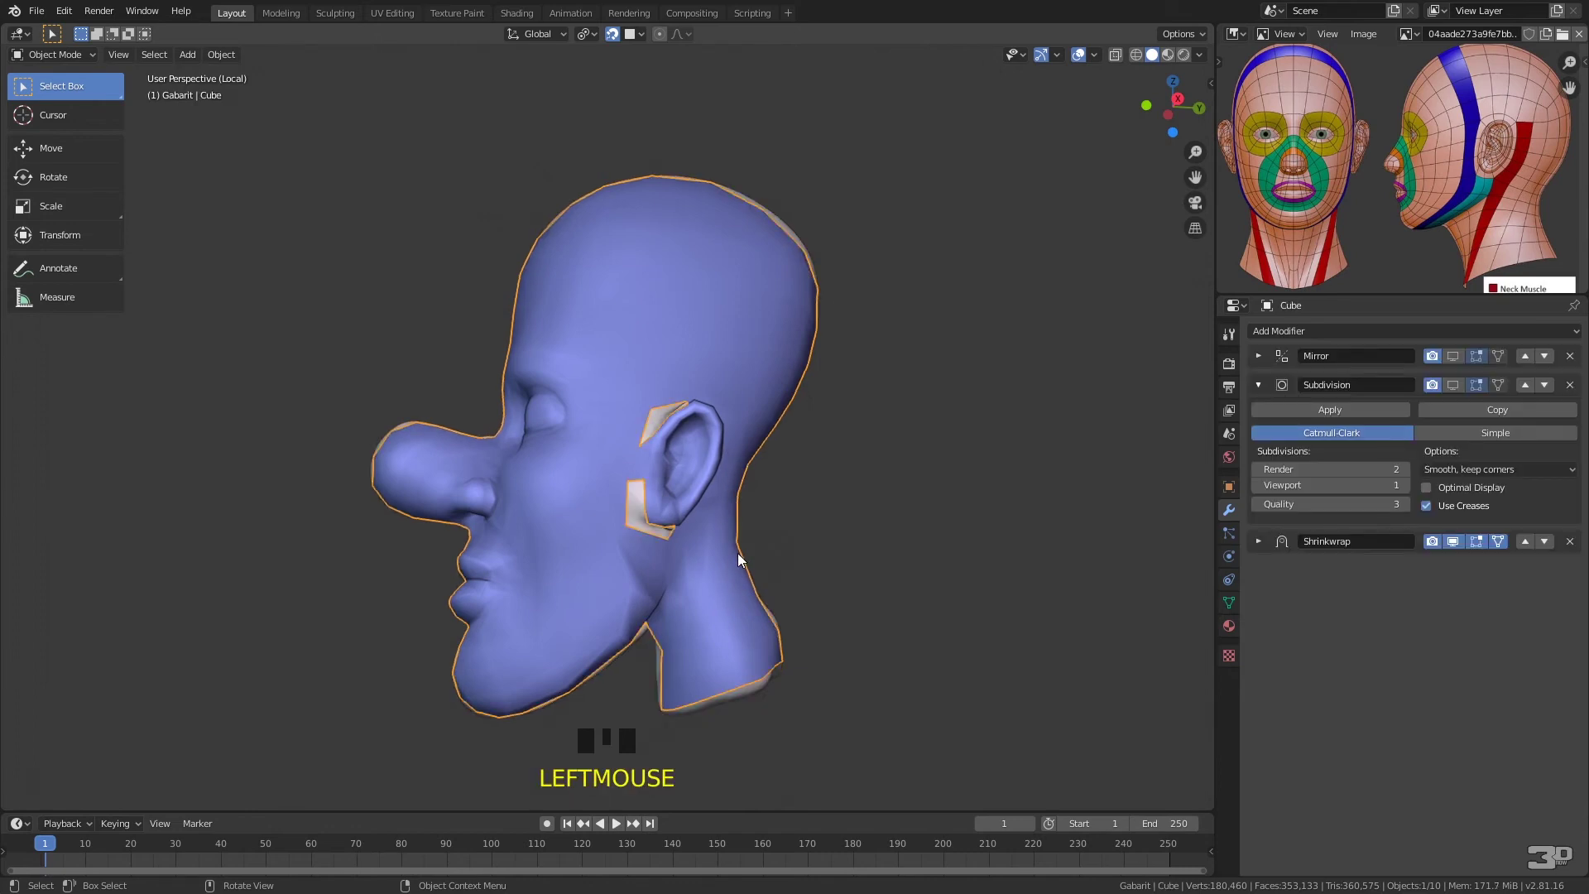
key("Tab")
- Shift a cheek vertex slightly, and fill three quads down the gap between the cheek and the front of the ear lobe
middle_click_drag(737, 553, 640, 454)
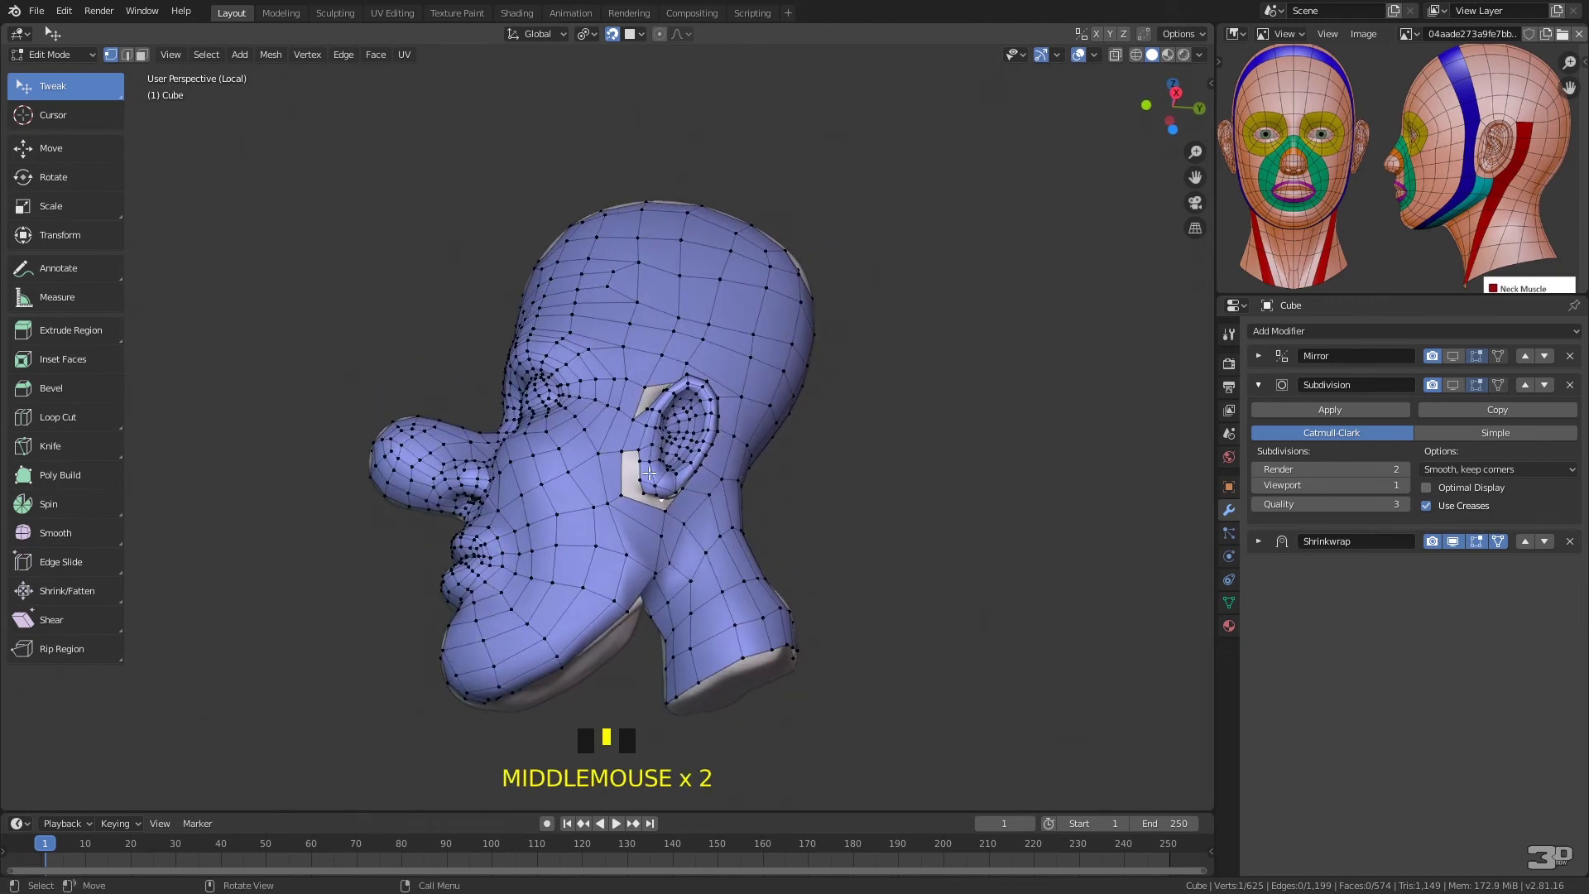
left_click_drag(619, 494, 580, 515)
mouse_move(652, 487)
middle_mouse_down()
mouse_move(549, 588)
mouse_move(687, 444)
mouse_move(690, 521)
mouse_move(685, 489)
middle_mouse_up()
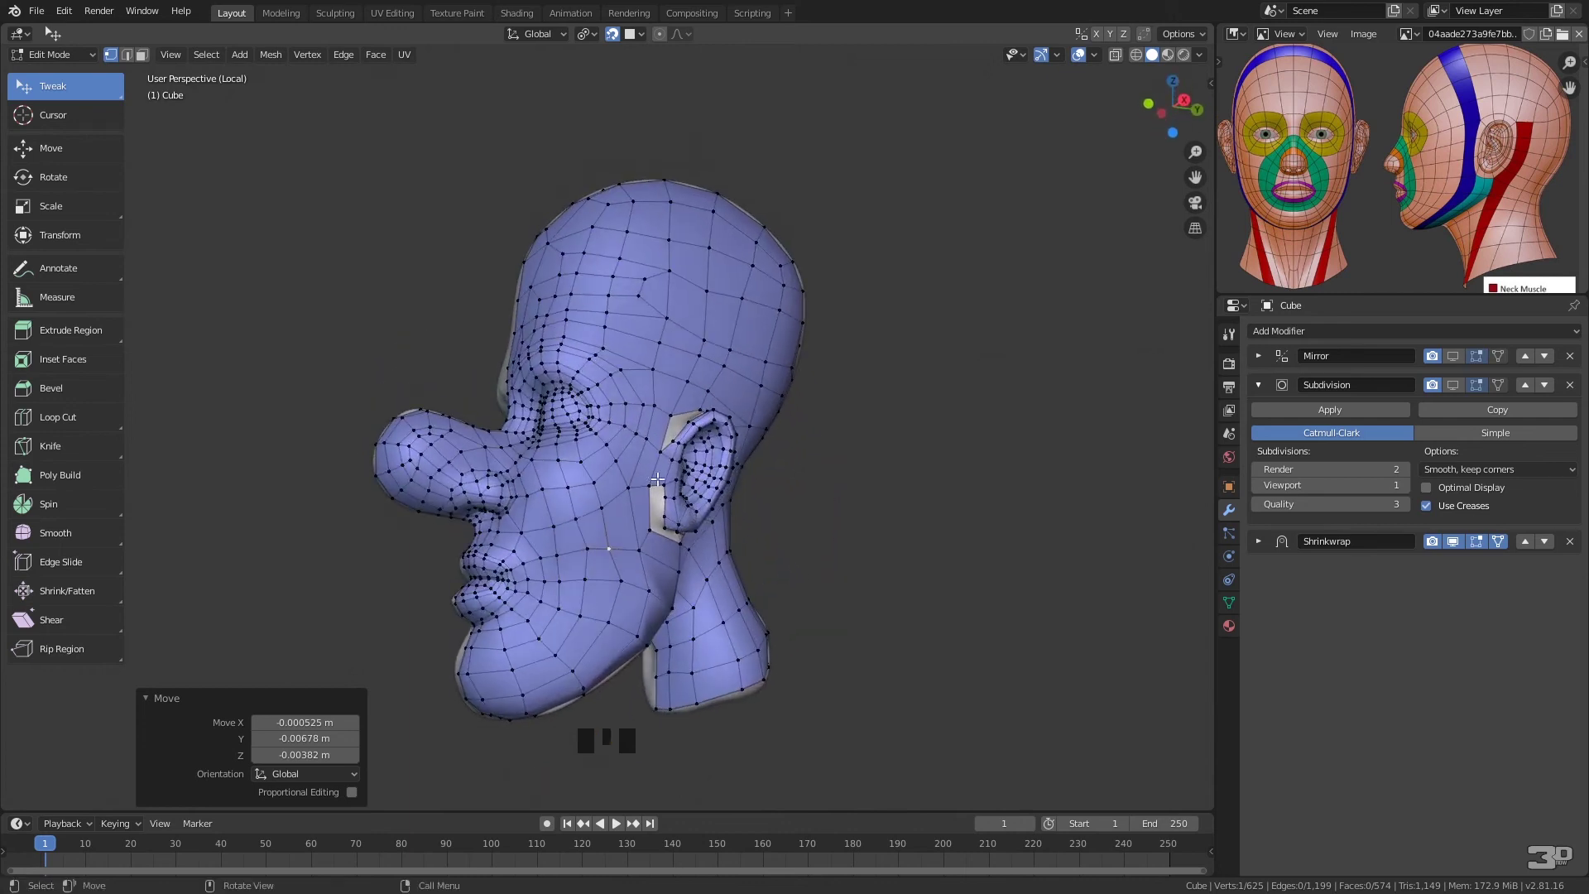
left_click(676, 483)
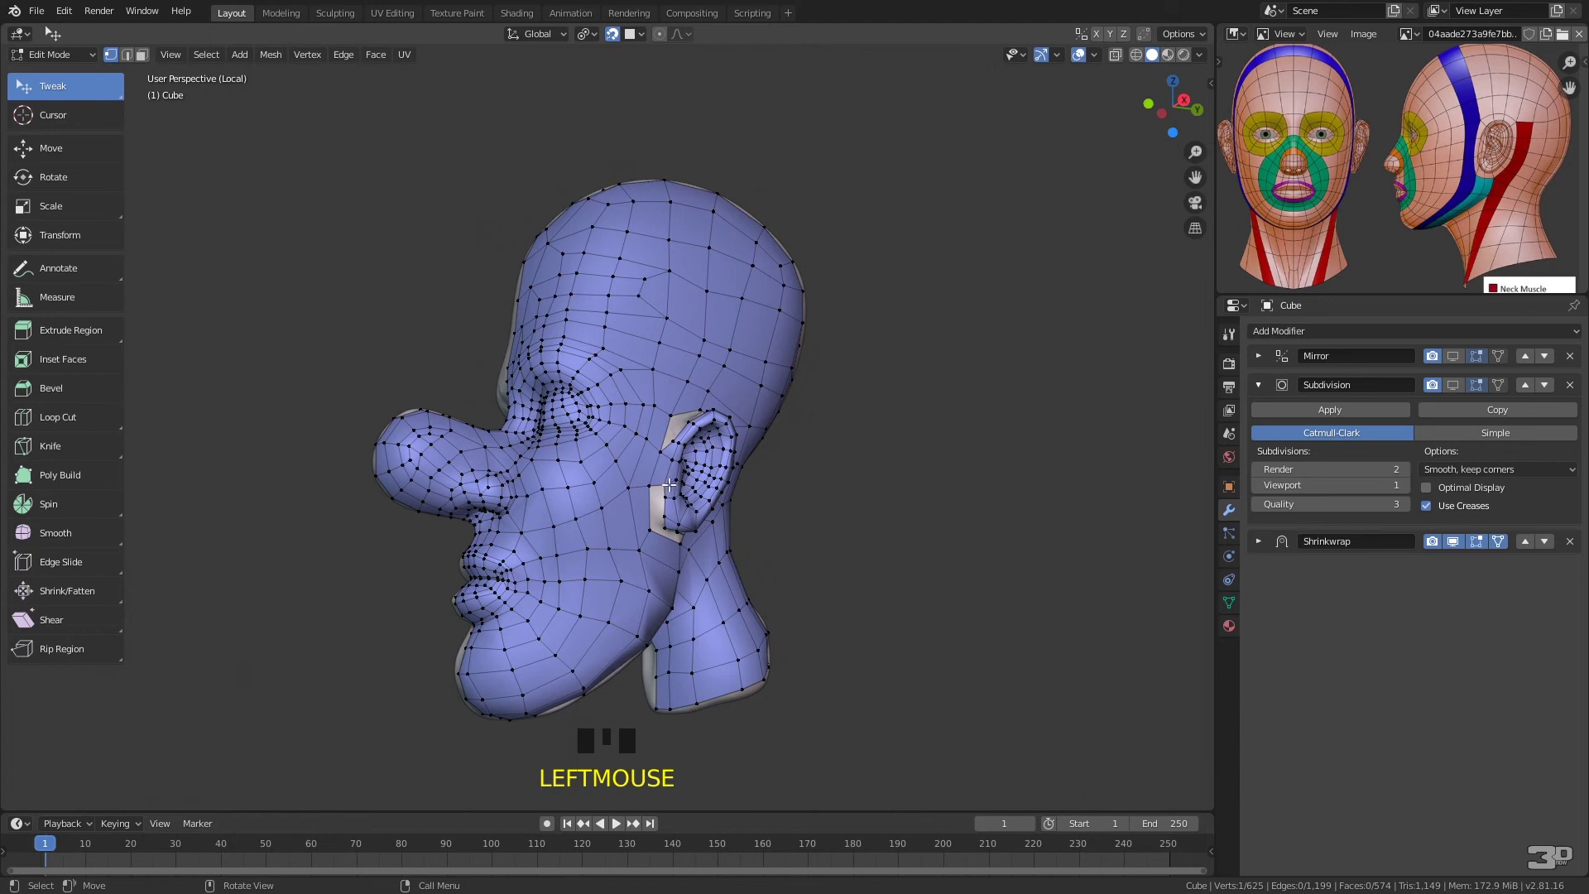
key("f")
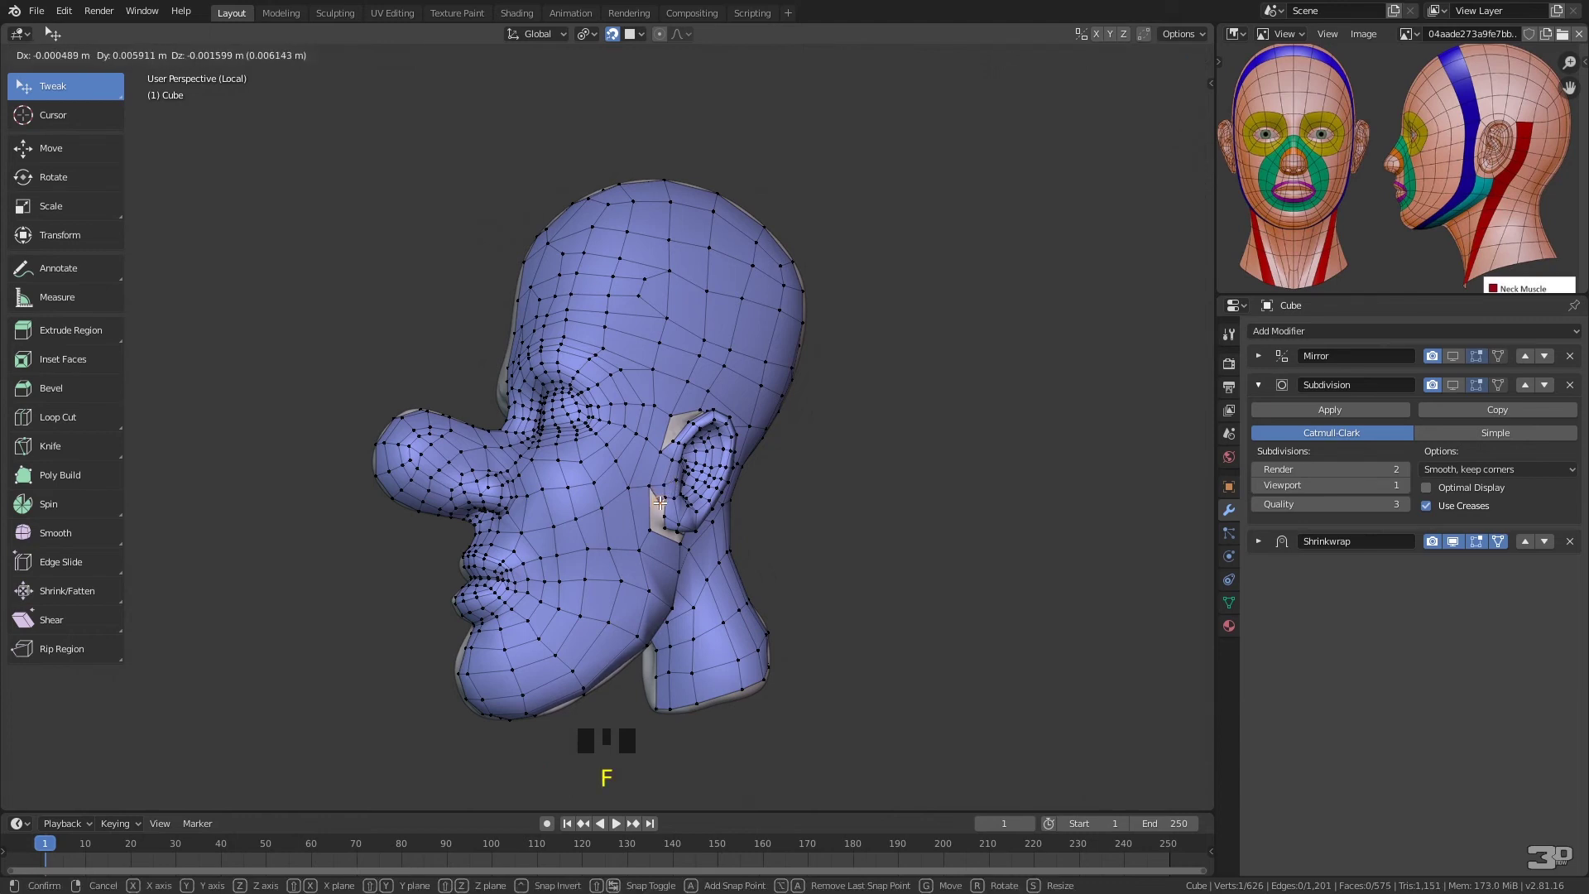
left_click(659, 505)
left_click(668, 499)
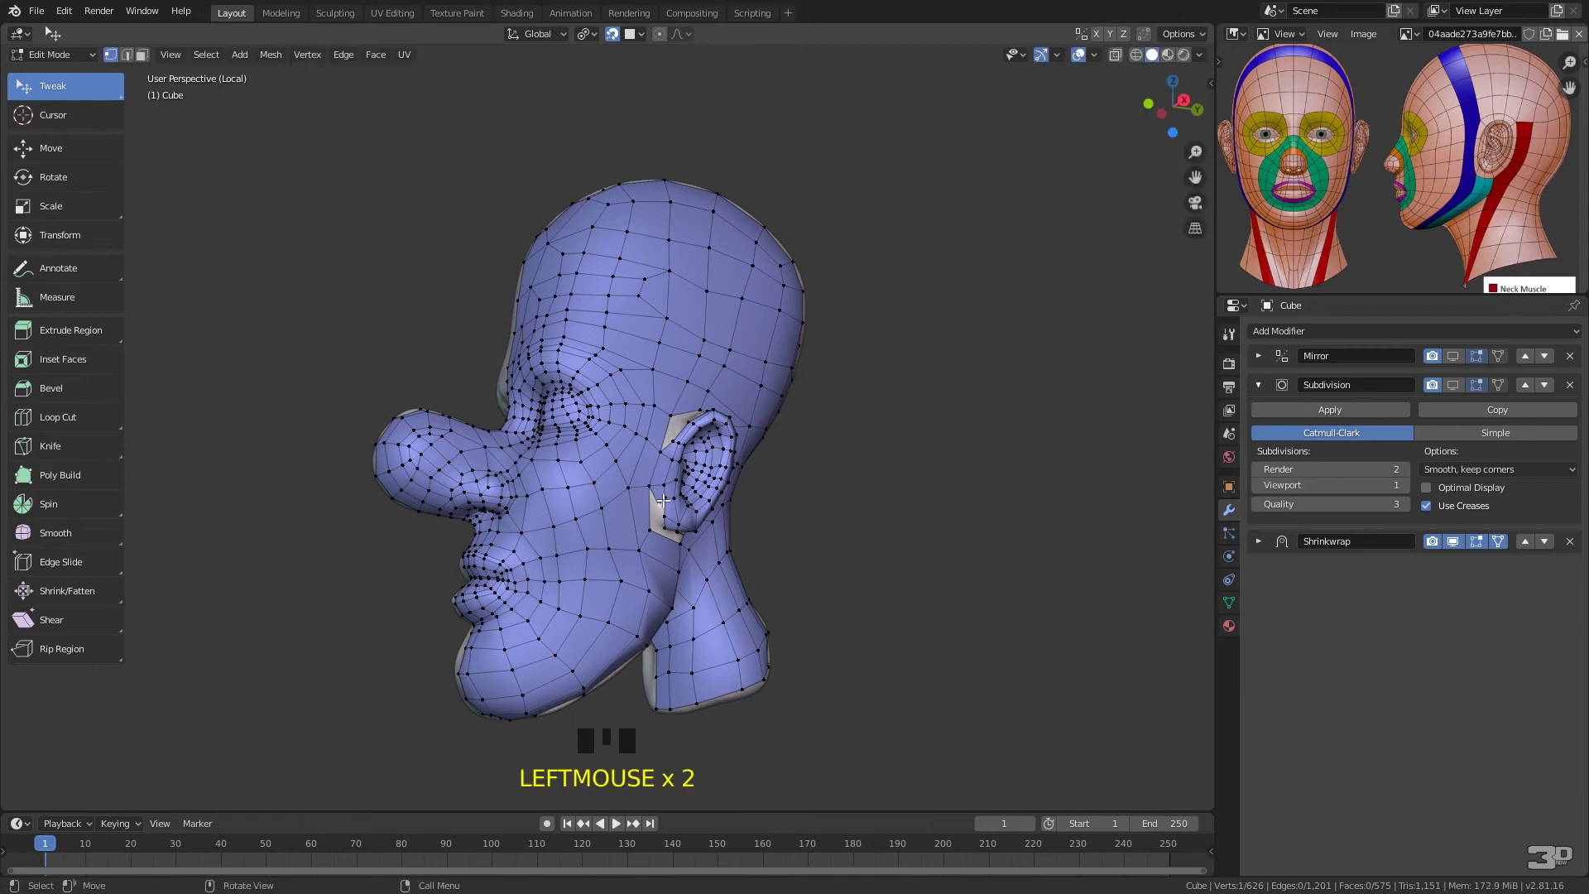
key("f")
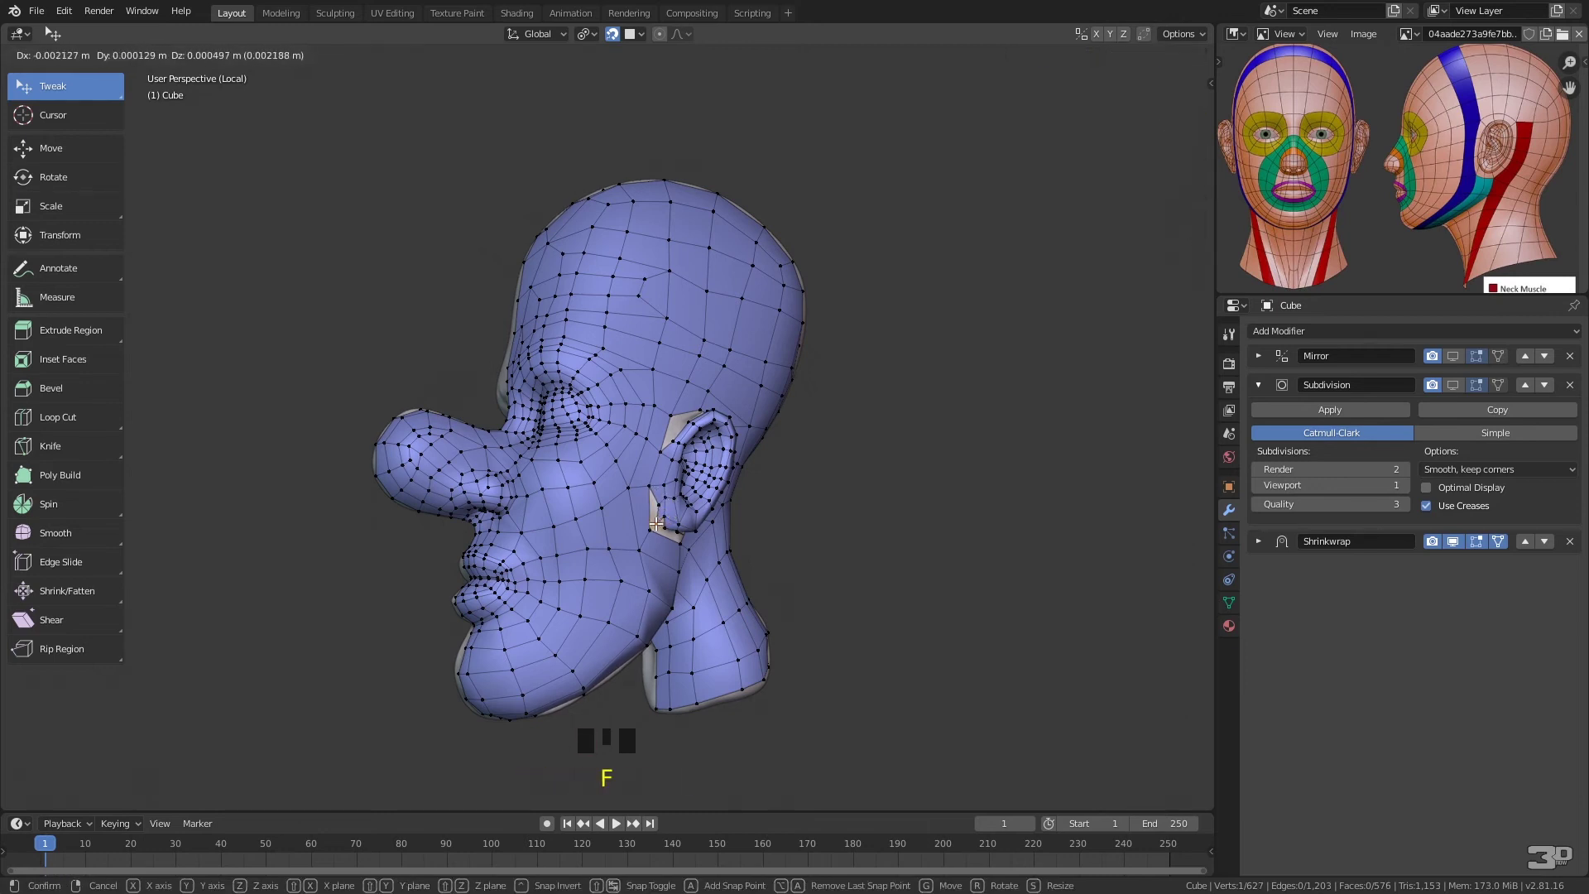
left_click(659, 521)
left_click(659, 496)
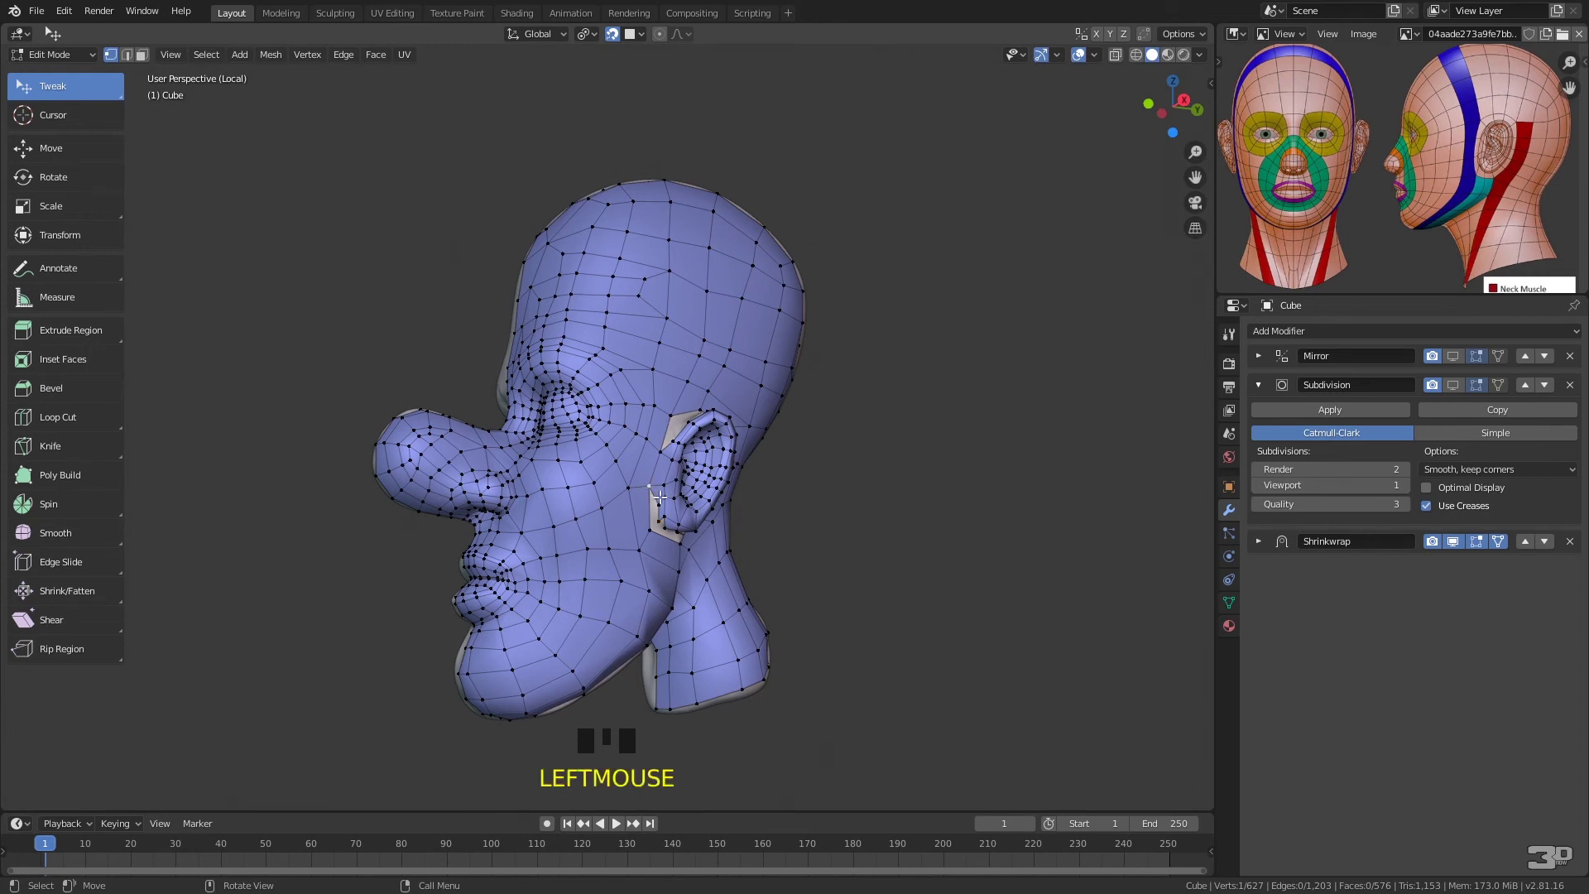
left_click(659, 503, "shift")
key("f")
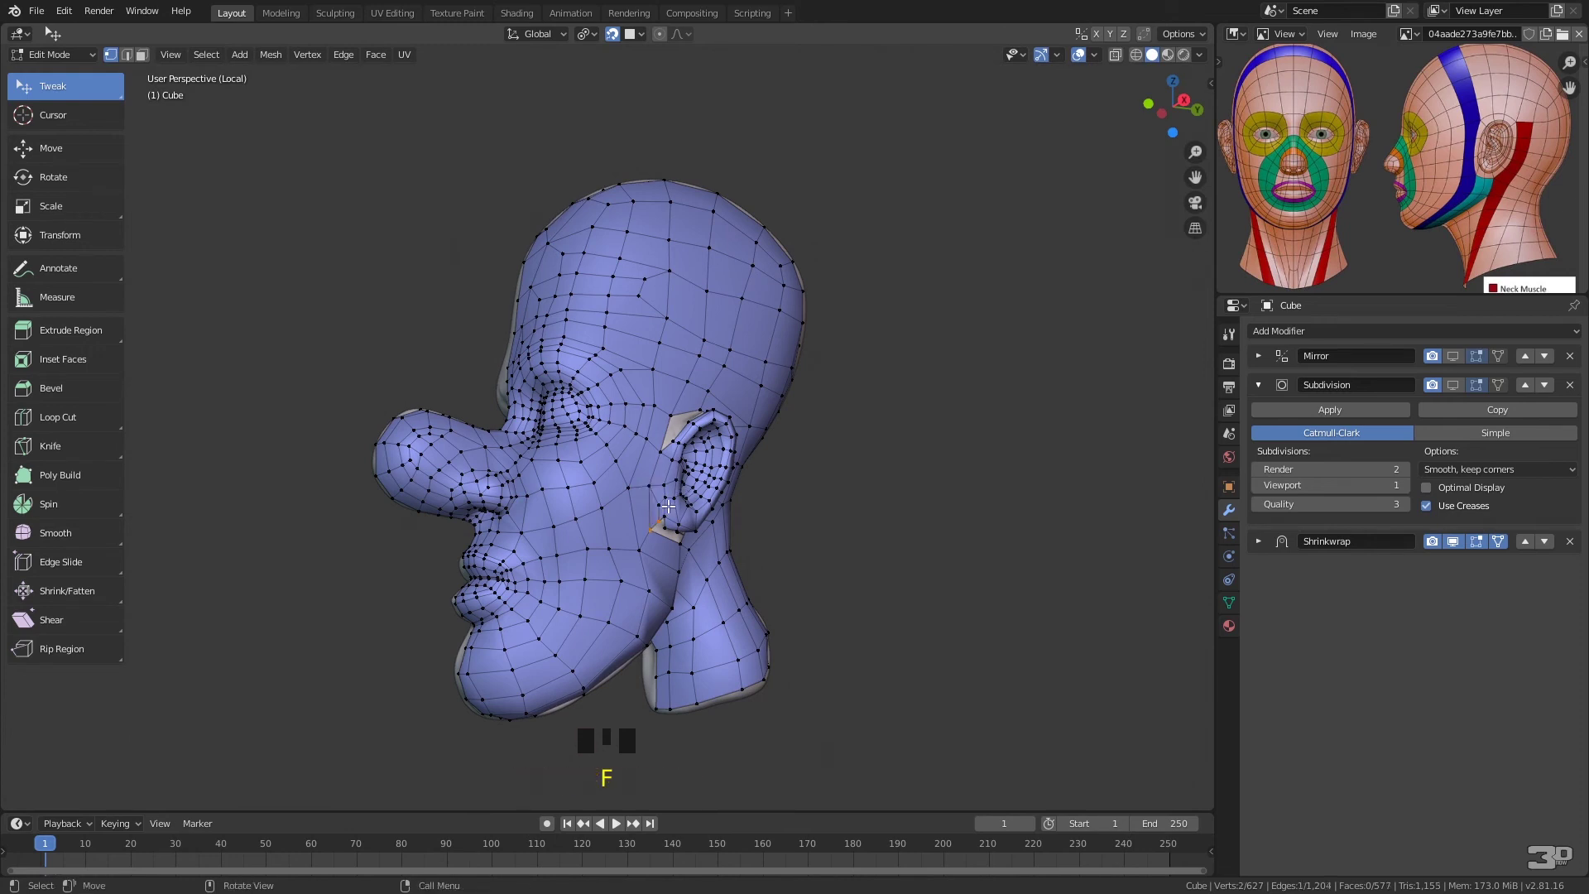
- Reposition individual vertices around the ear and the lobe to even out the surrounding quads
middle_click_drag(683, 494, 723, 400)
mouse_move(710, 405)
left_mouse_down()
mouse_move(721, 398)
mouse_move(687, 412)
mouse_move(734, 436)
mouse_move(726, 421)
left_mouse_up()
left_click(678, 369)
left_click_drag(816, 488, 836, 459)
middle_click_drag(881, 447, 666, 425)
left_click_drag(517, 354, 523, 308)
left_click_drag(556, 226, 556, 207)
left_click_drag(574, 182, 575, 166)
left_click_drag(446, 437, 458, 425)
middle_click_drag(497, 445, 707, 350)
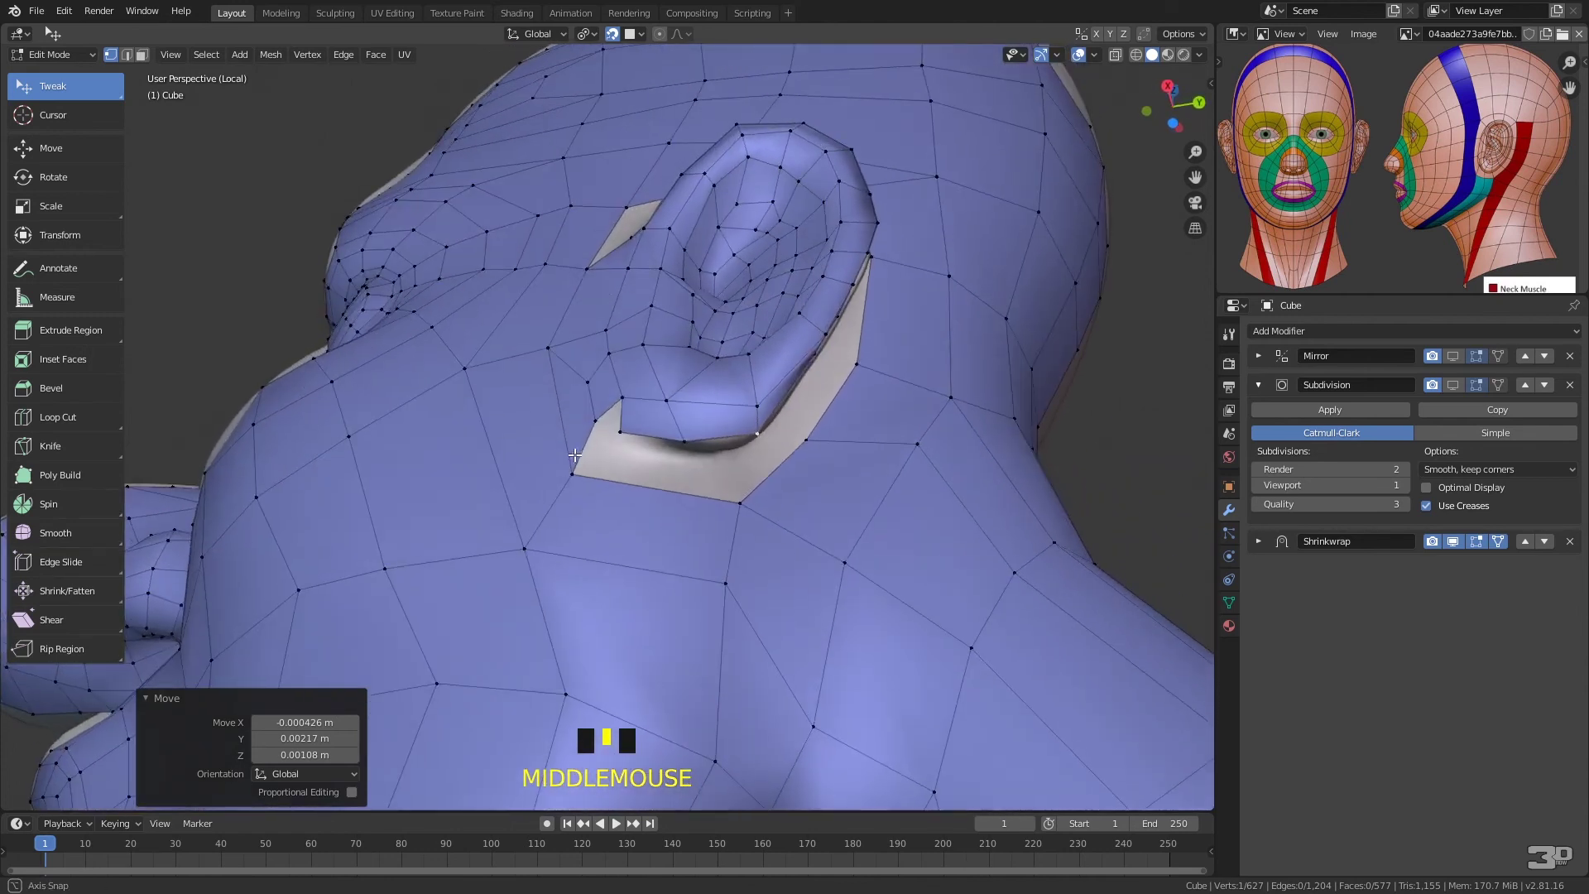
- Merge the vertex in front of the lobe into the lobe's front lower corner vertex using At Last
left_click(596, 419)
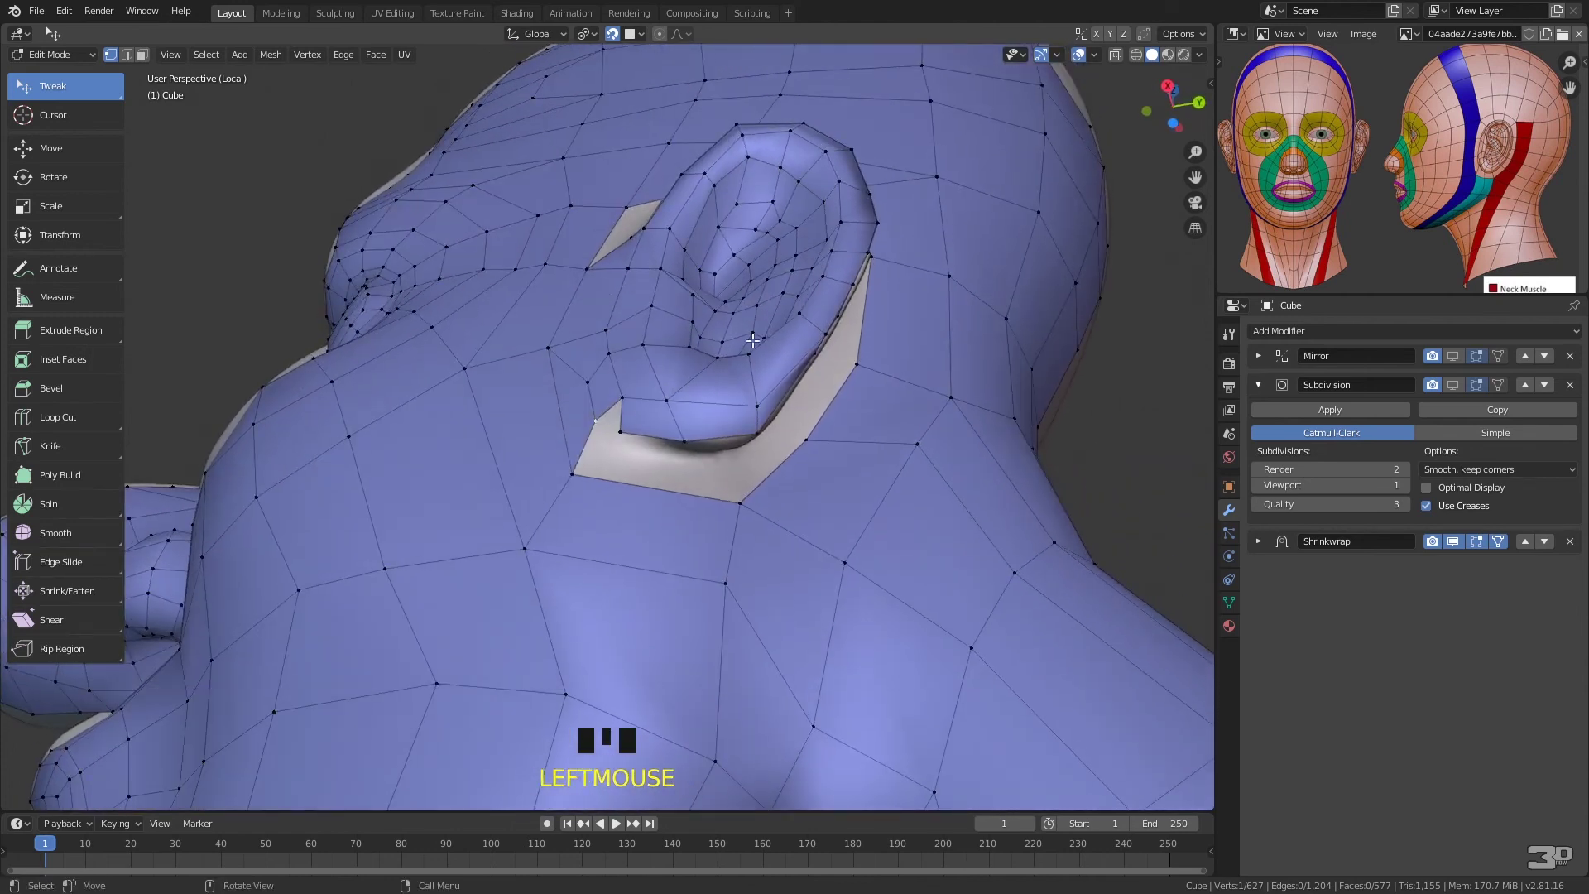
left_click(622, 430, "shift")
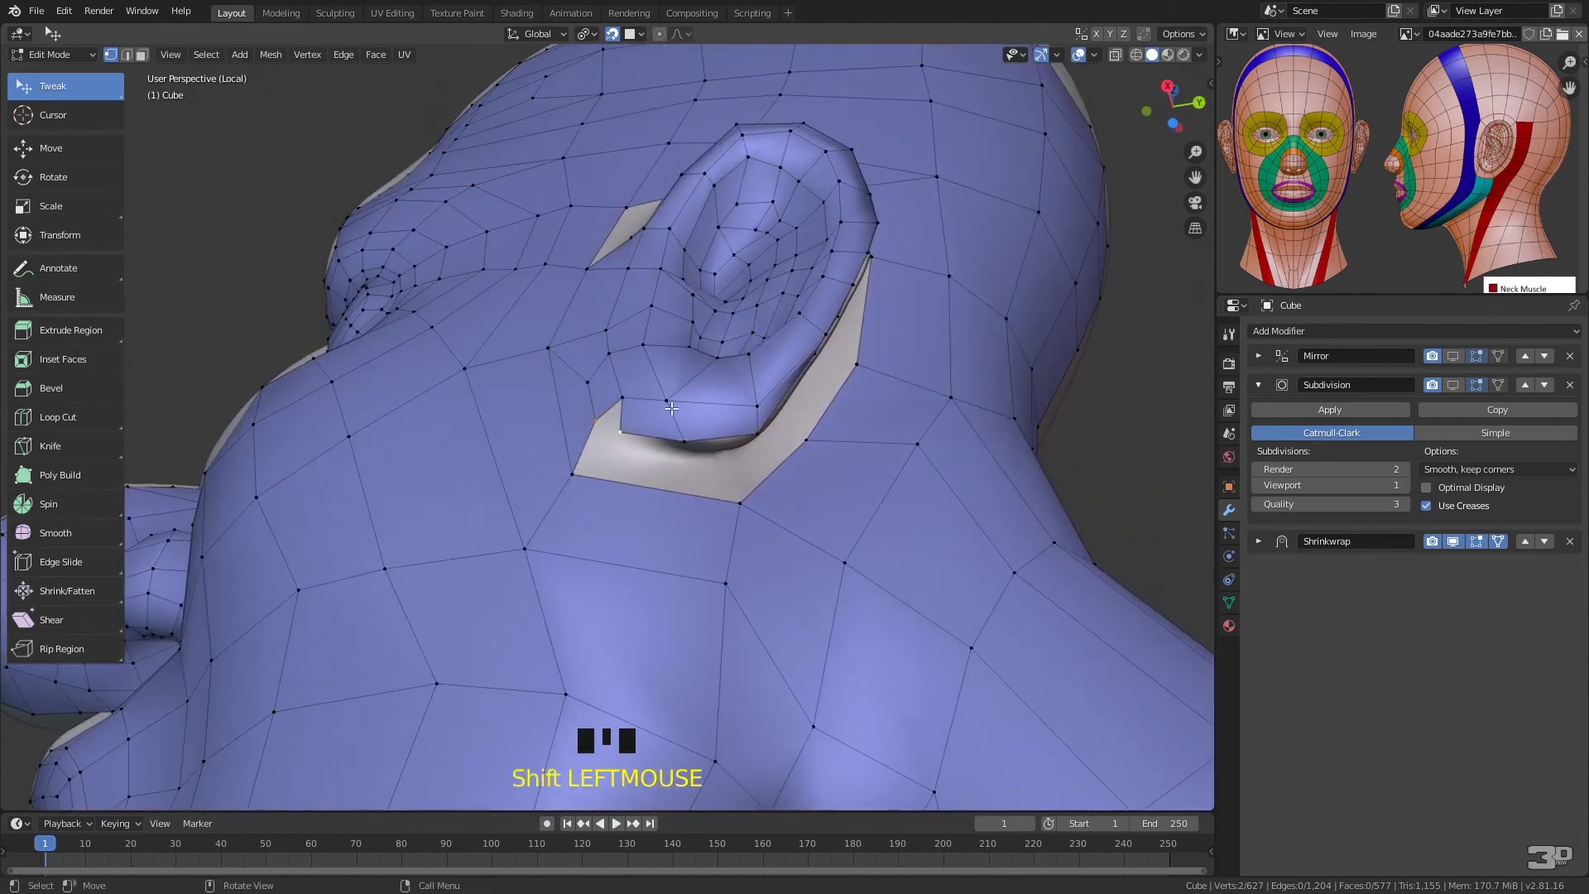
key("alt+m")
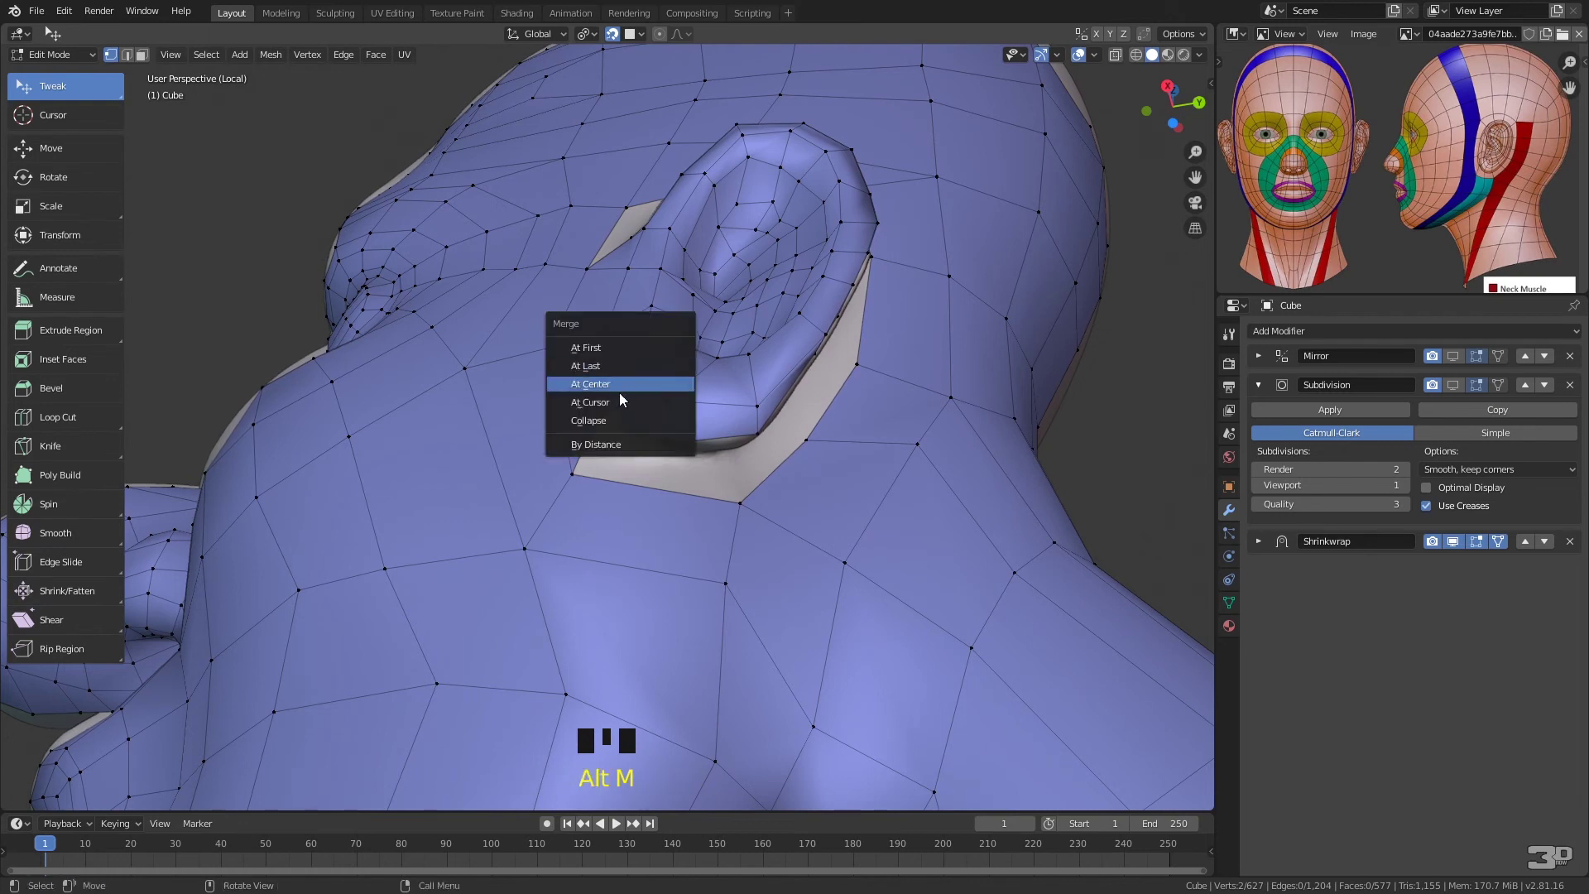
left_click(614, 369)
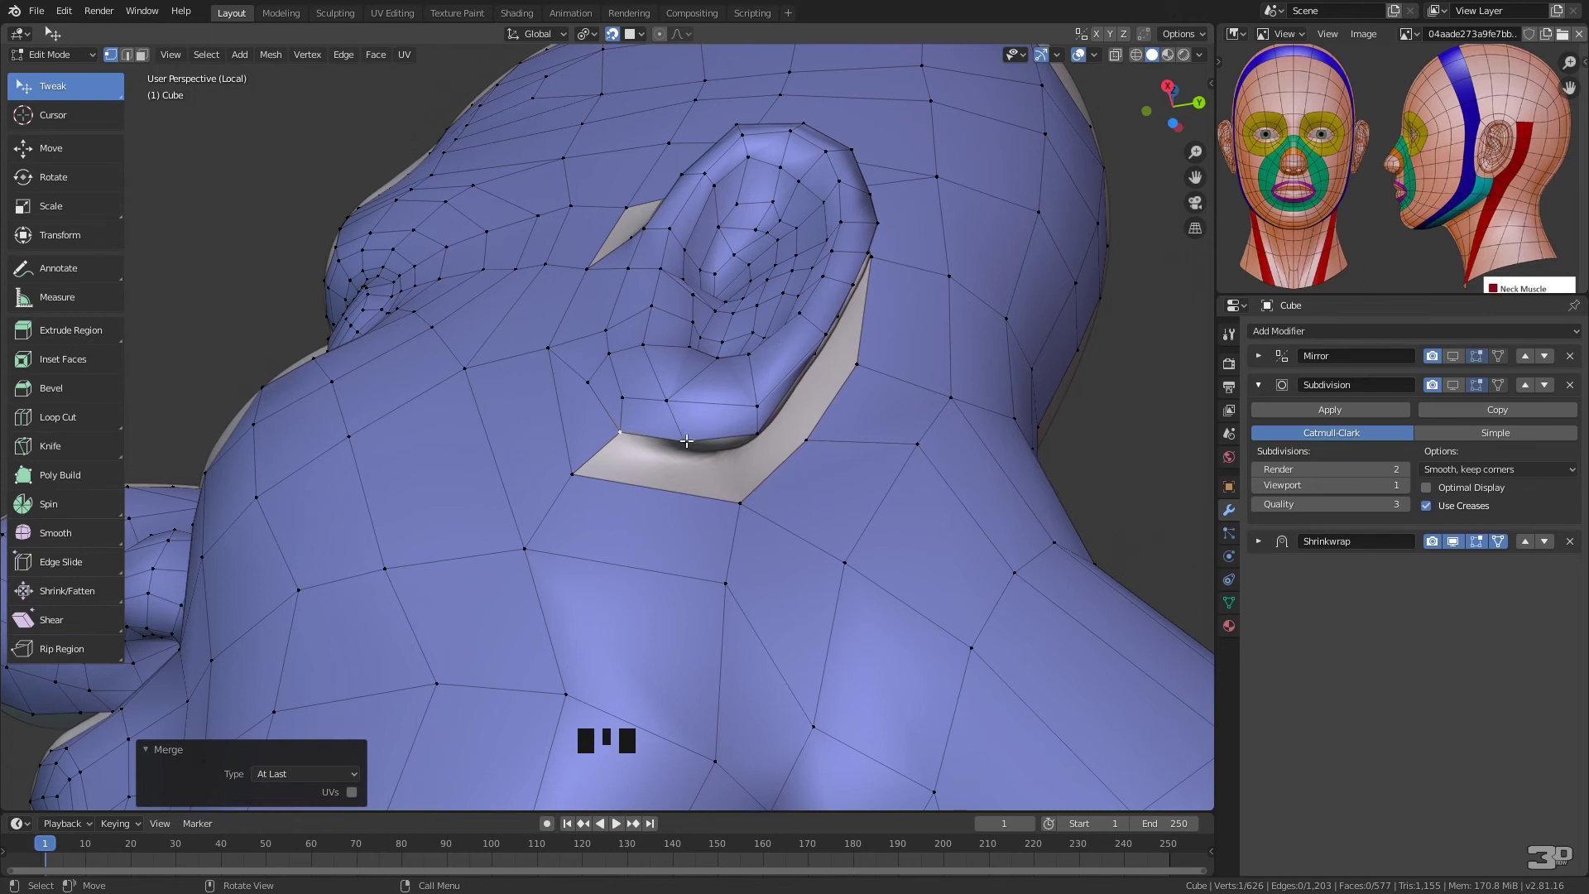
- Fill two quads from the merged corner along the underside of the lobe and adjust a new vertex's position
key("f")
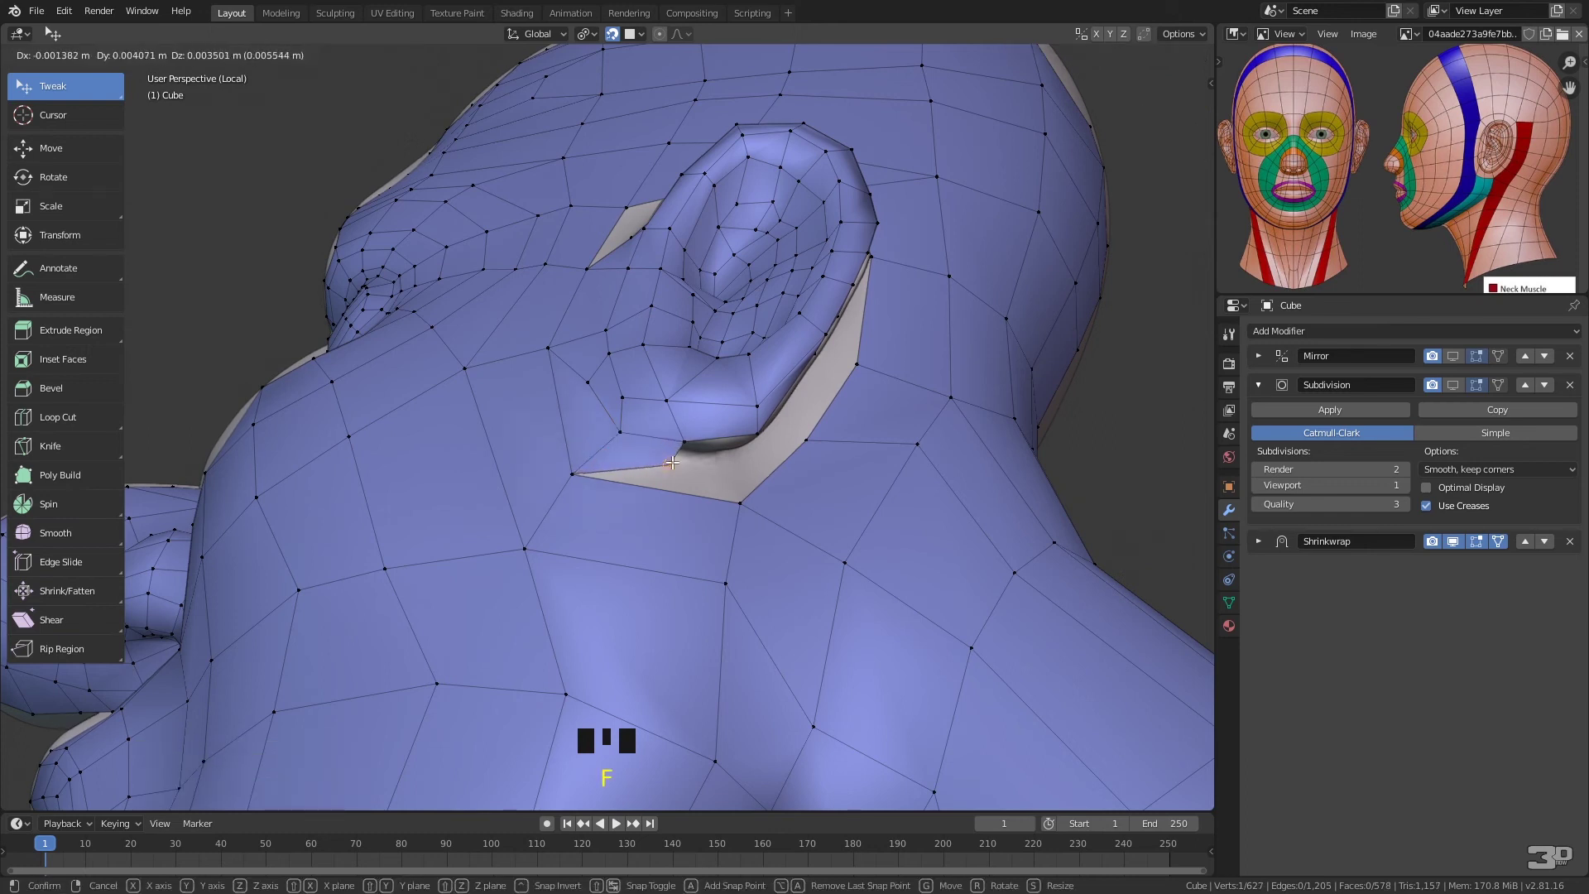
left_click(683, 460)
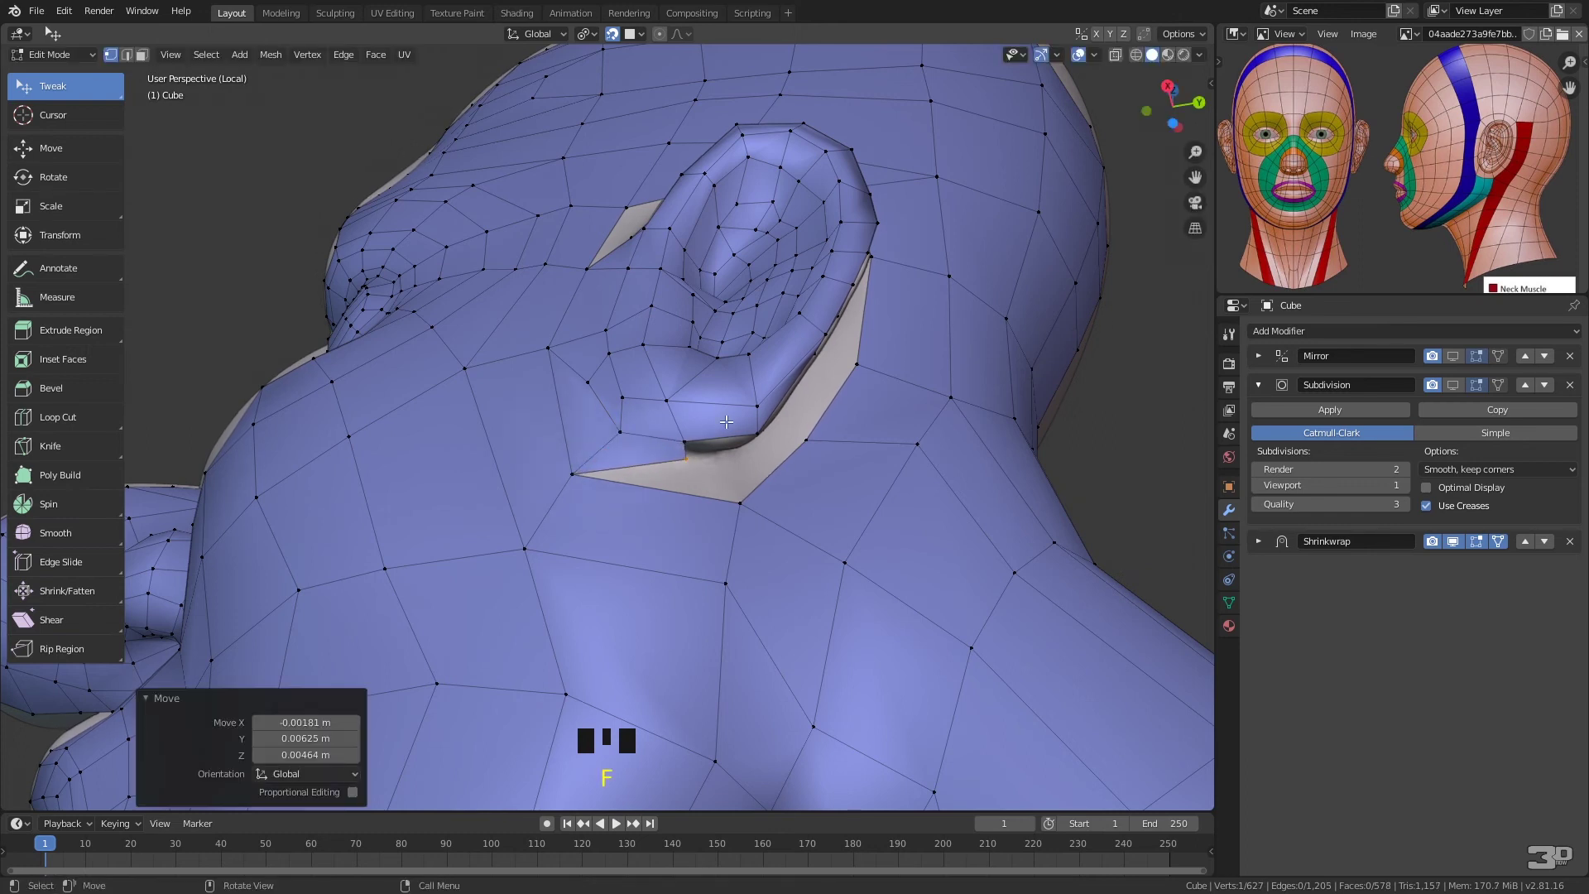
key("f")
left_click(745, 454)
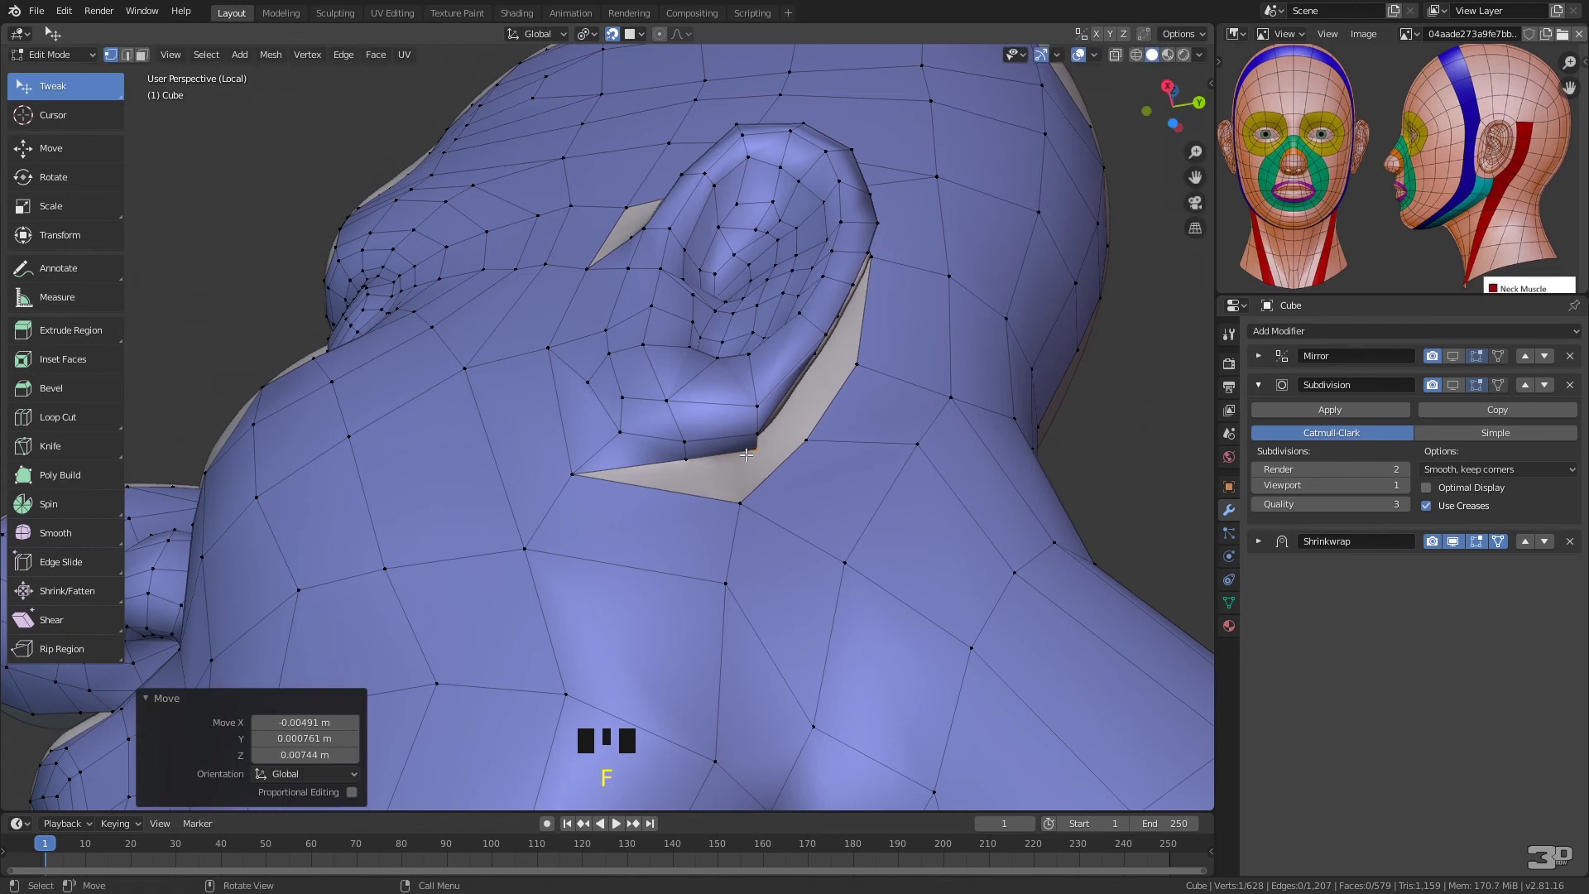
middle_click_drag(784, 443, 582, 428)
left_click_drag(546, 409, 513, 422)
middle_click_drag(569, 437, 705, 427)
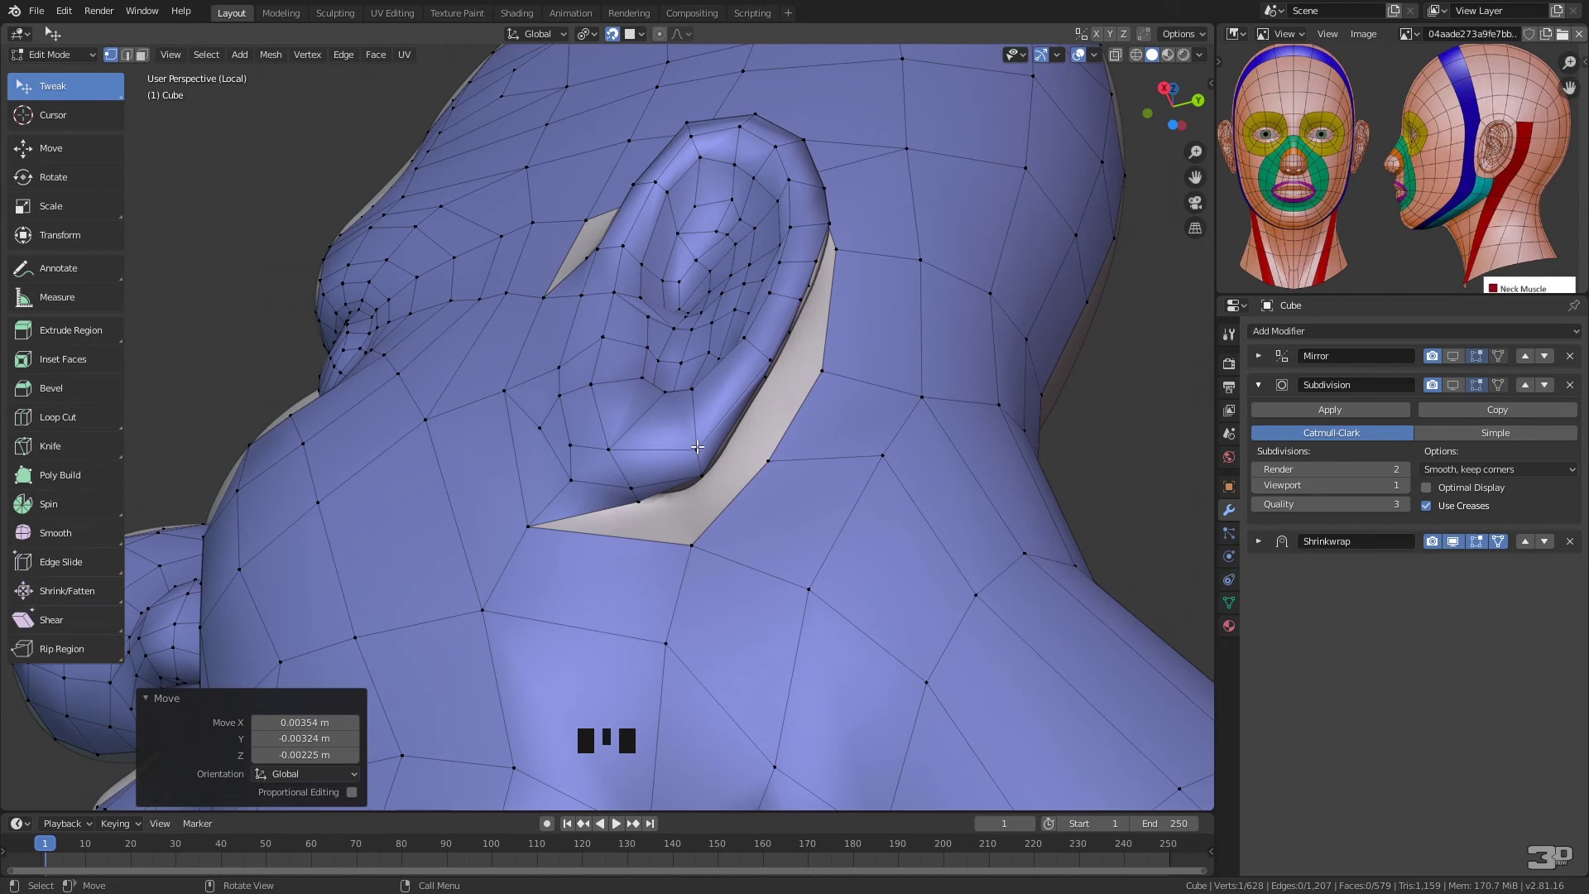
- Extrude the edge beneath the rear of the lobe toward the head mesh and position its new vertices
middle_click_drag(734, 473, 721, 434)
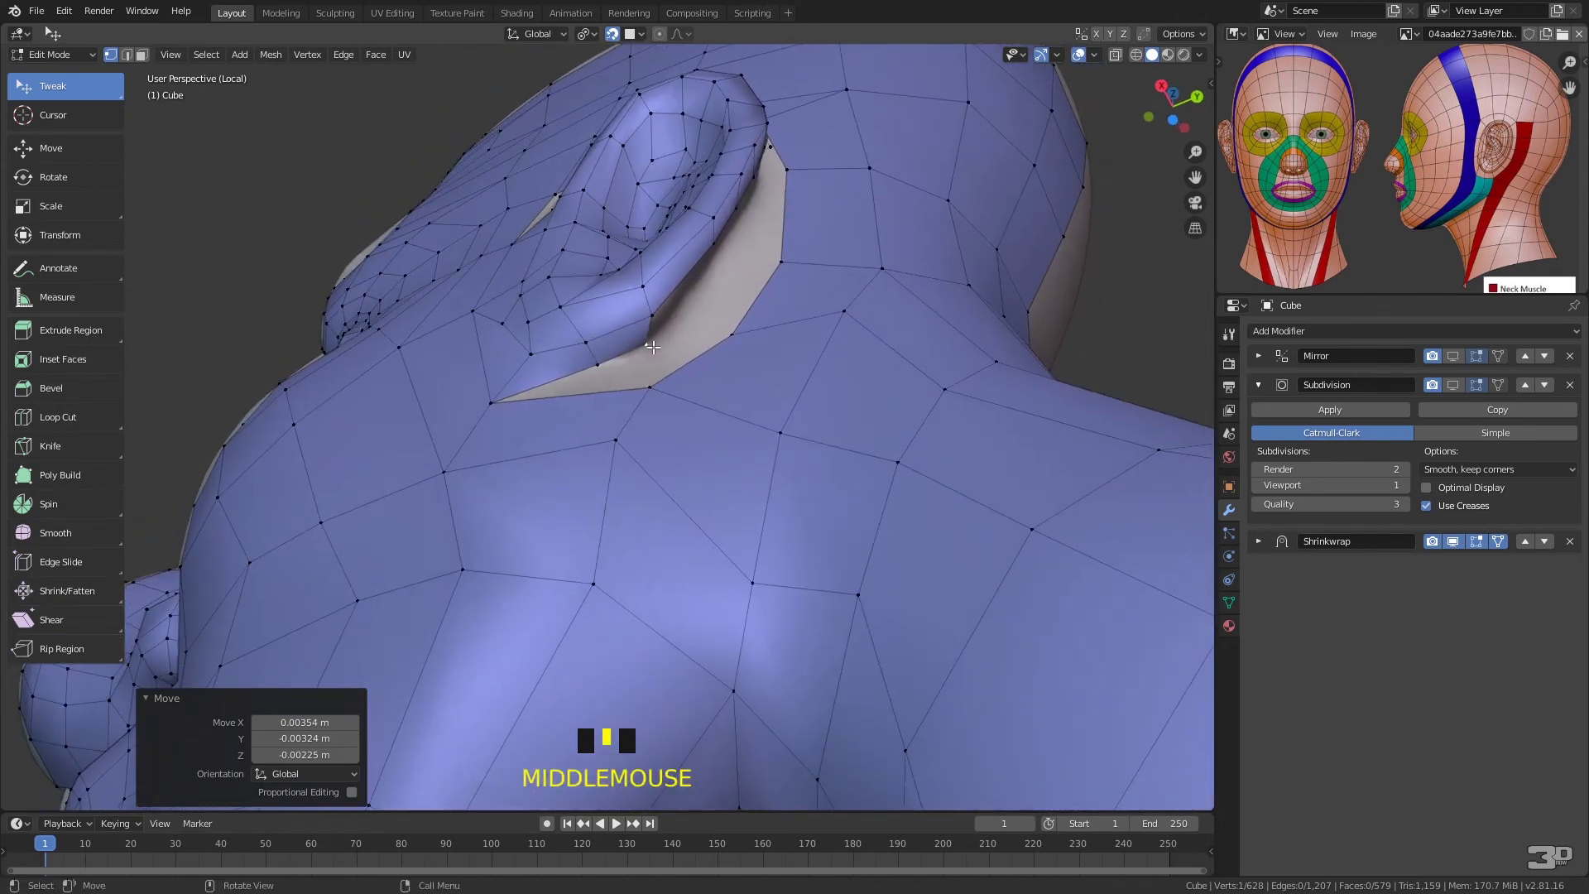
key("less")
left_click(599, 365)
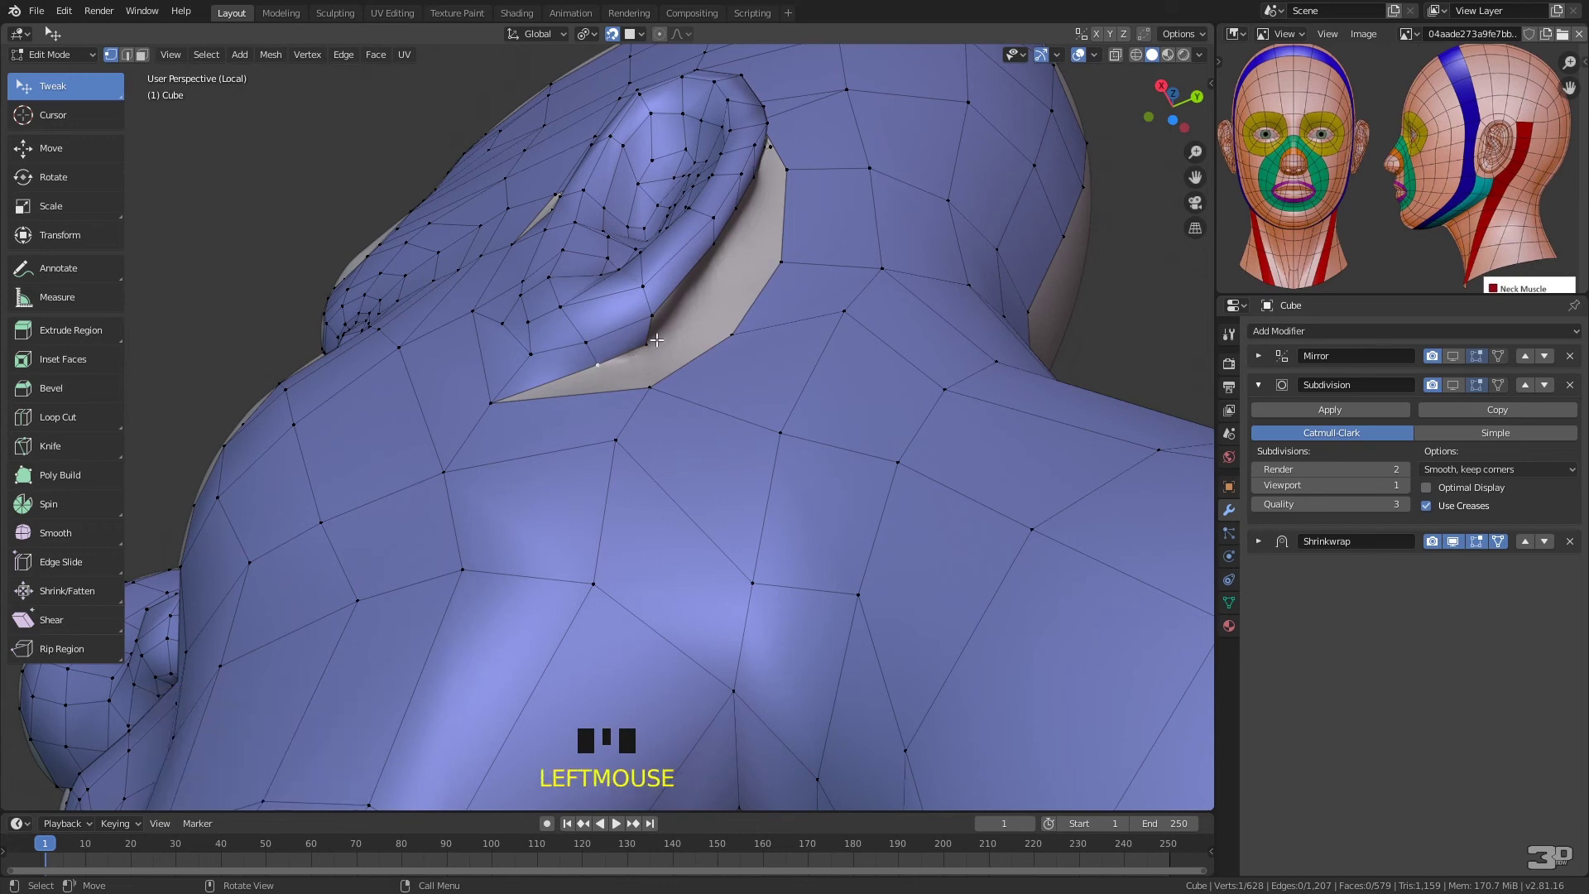
left_click(664, 343, "shift")
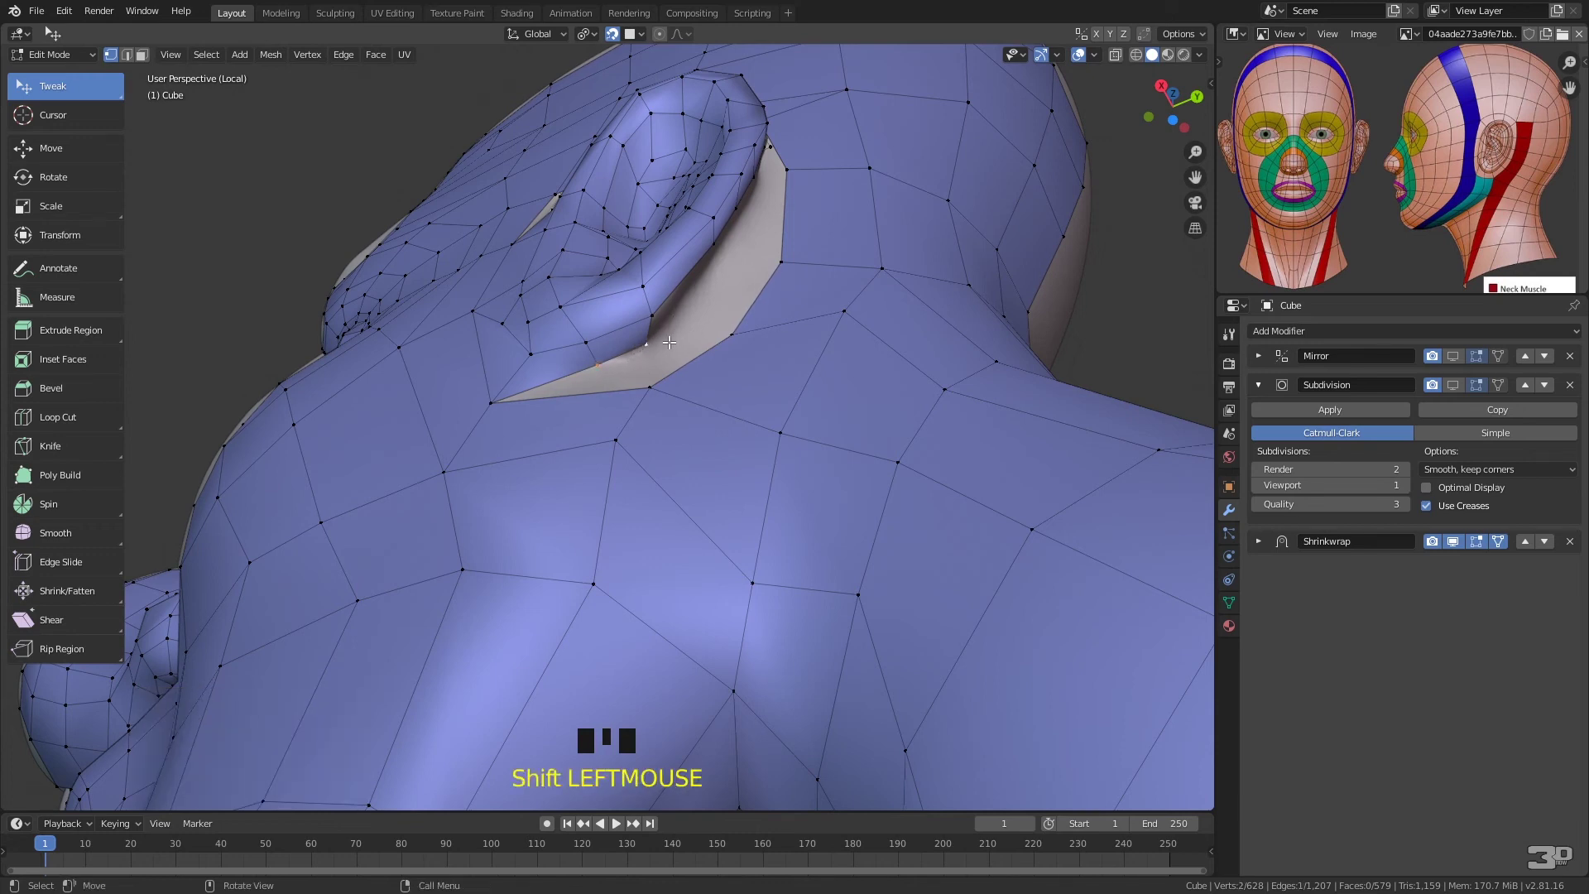
key("e")
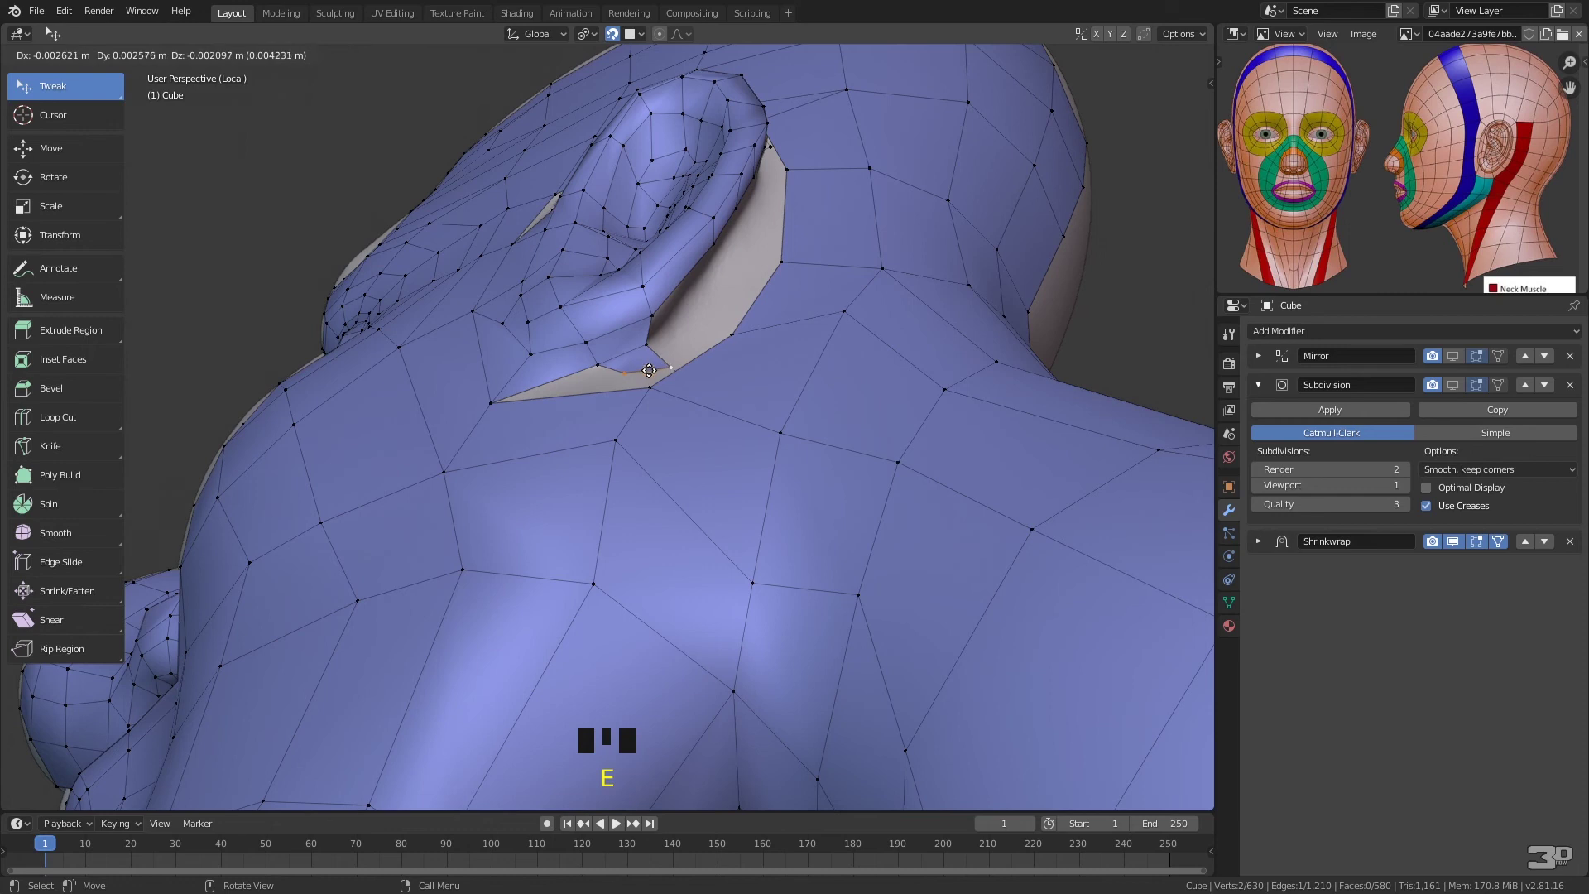
left_click(653, 366)
mouse_move(678, 357)
left_mouse_down()
mouse_move(692, 337)
mouse_move(648, 368)
left_mouse_up()
left_click(638, 372)
- Fill two quads between the extruded edge under the lobe and the neighbouring head mesh
middle_click_drag(661, 340, 671, 478)
left_click(613, 580)
left_click(608, 541, "shift")
left_click(554, 544)
left_click(469, 574, "shift")
key("f")
key("f")
- Reposition a vertex below the lobe's rear and fill two quads up the back of the ear from the lobe's rear corner
mouse_move(676, 456)
middle_mouse_down()
mouse_move(653, 433)
mouse_move(677, 434)
middle_mouse_up()
middle_click_drag(533, 442, 474, 467)
left_click_drag(391, 648, 403, 606)
left_click(367, 626)
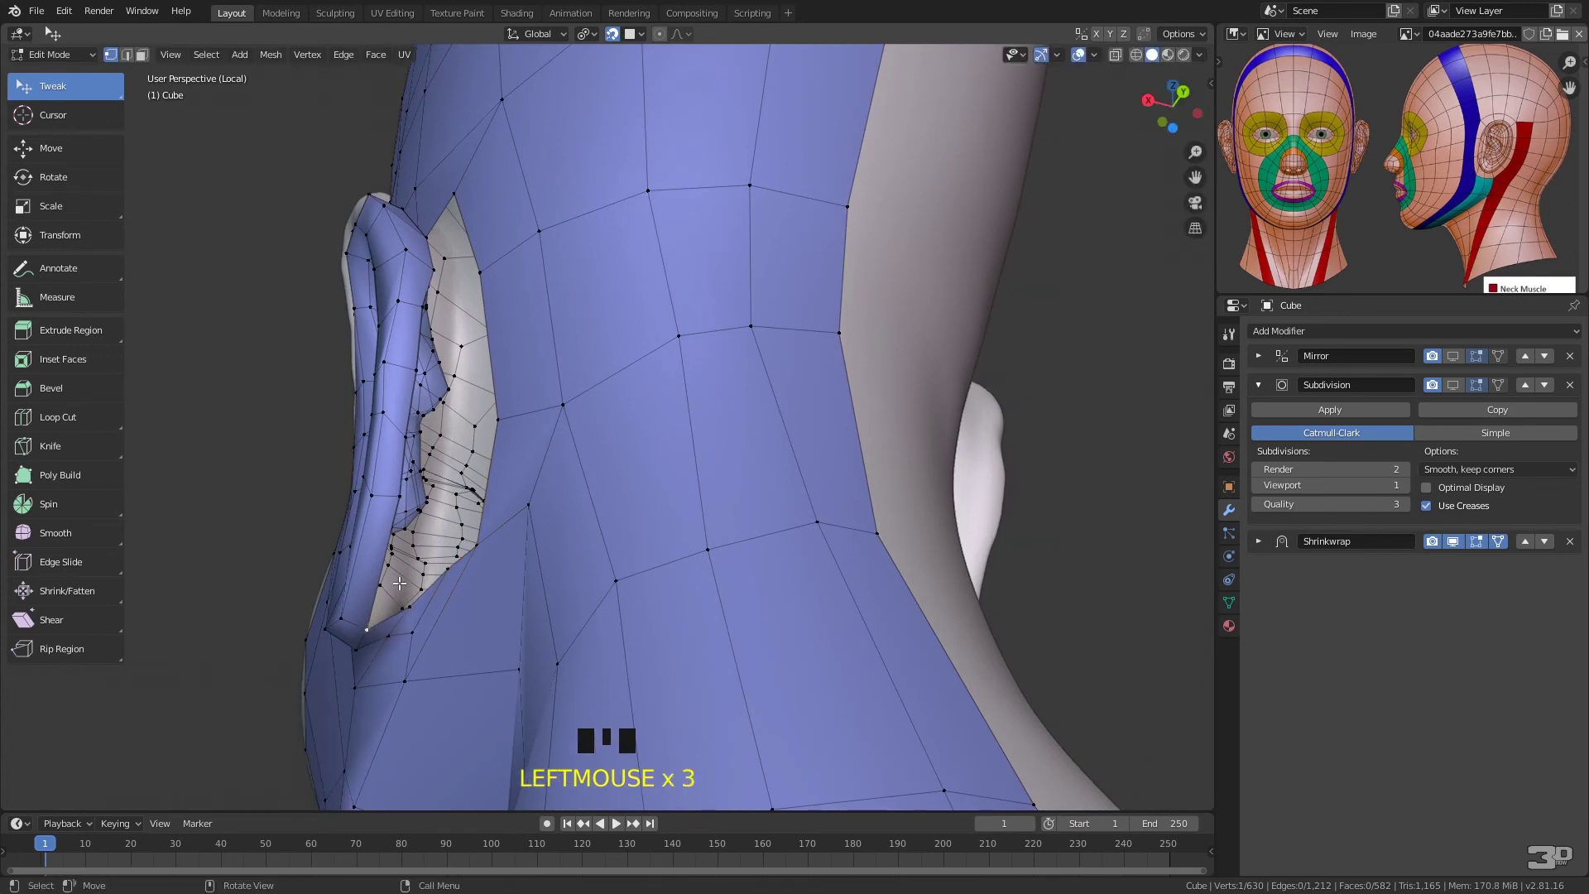
key("f")
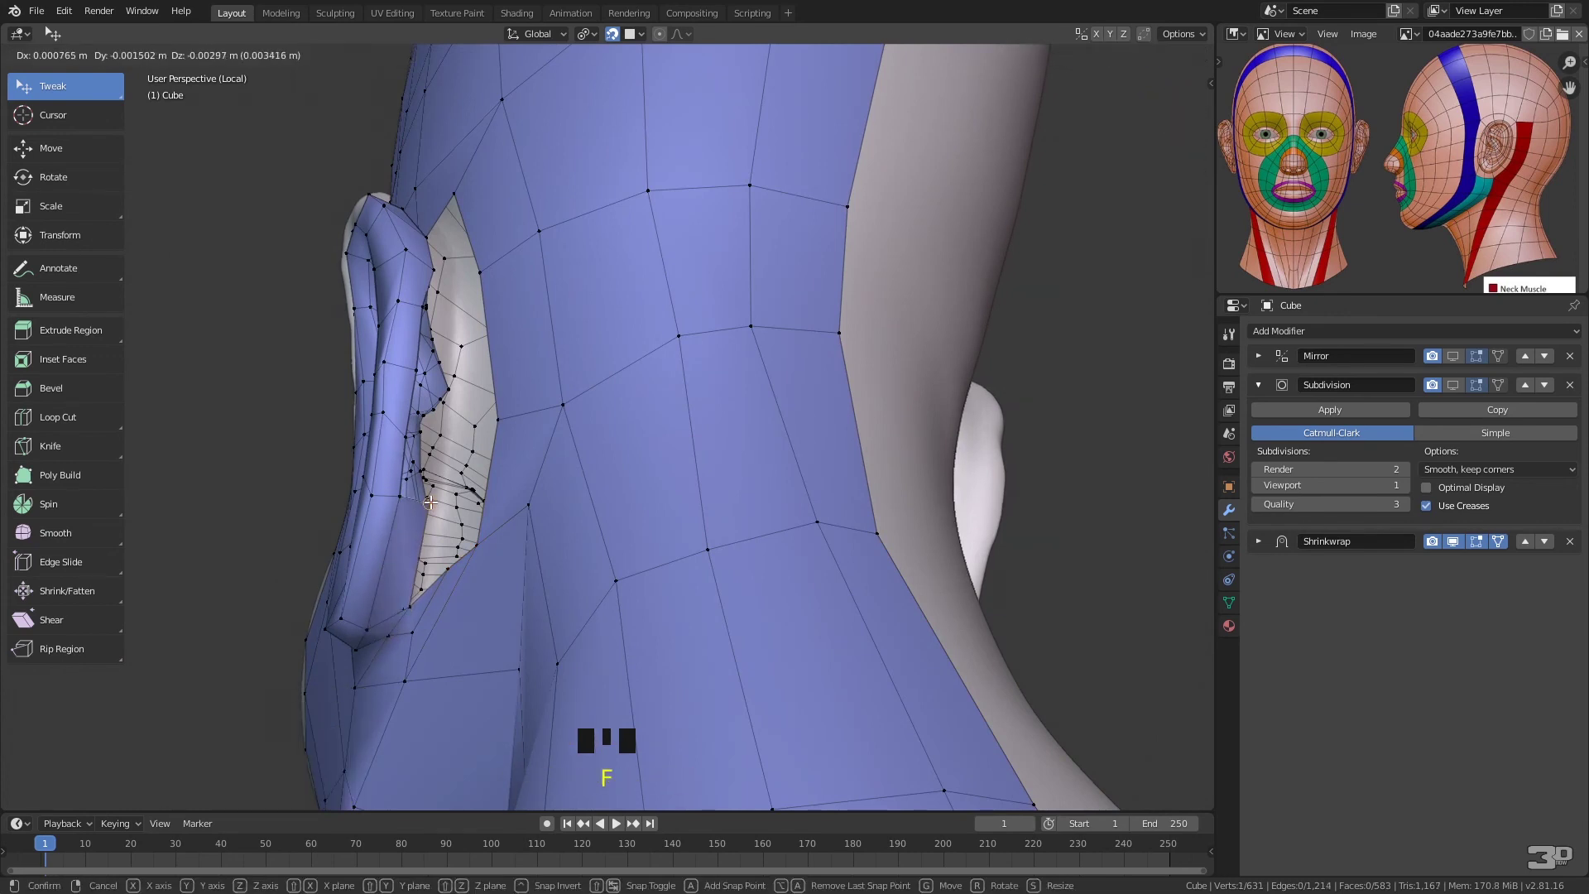
left_click(431, 499)
left_click(431, 499)
key("f")
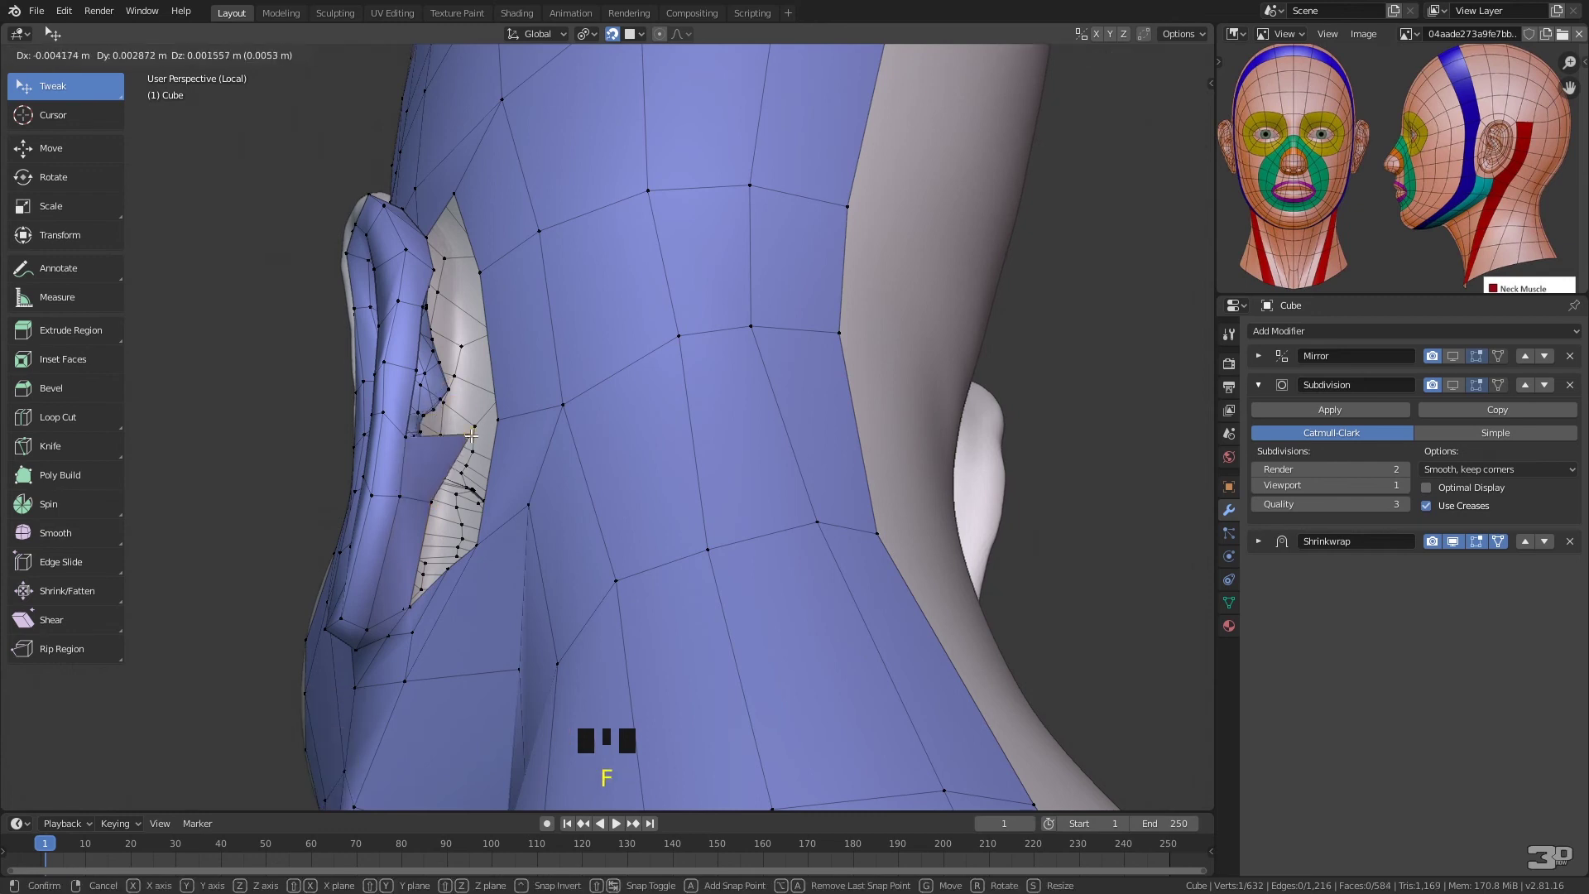
left_click(444, 443)
- Continue the quad strip up the back of the ear with two more faces, placing their new vertices toward the head
left_click(409, 435)
key("f")
left_click(447, 372)
left_click(418, 368)
key("f")
left_click(450, 311)
left_click(426, 305)
key("f")
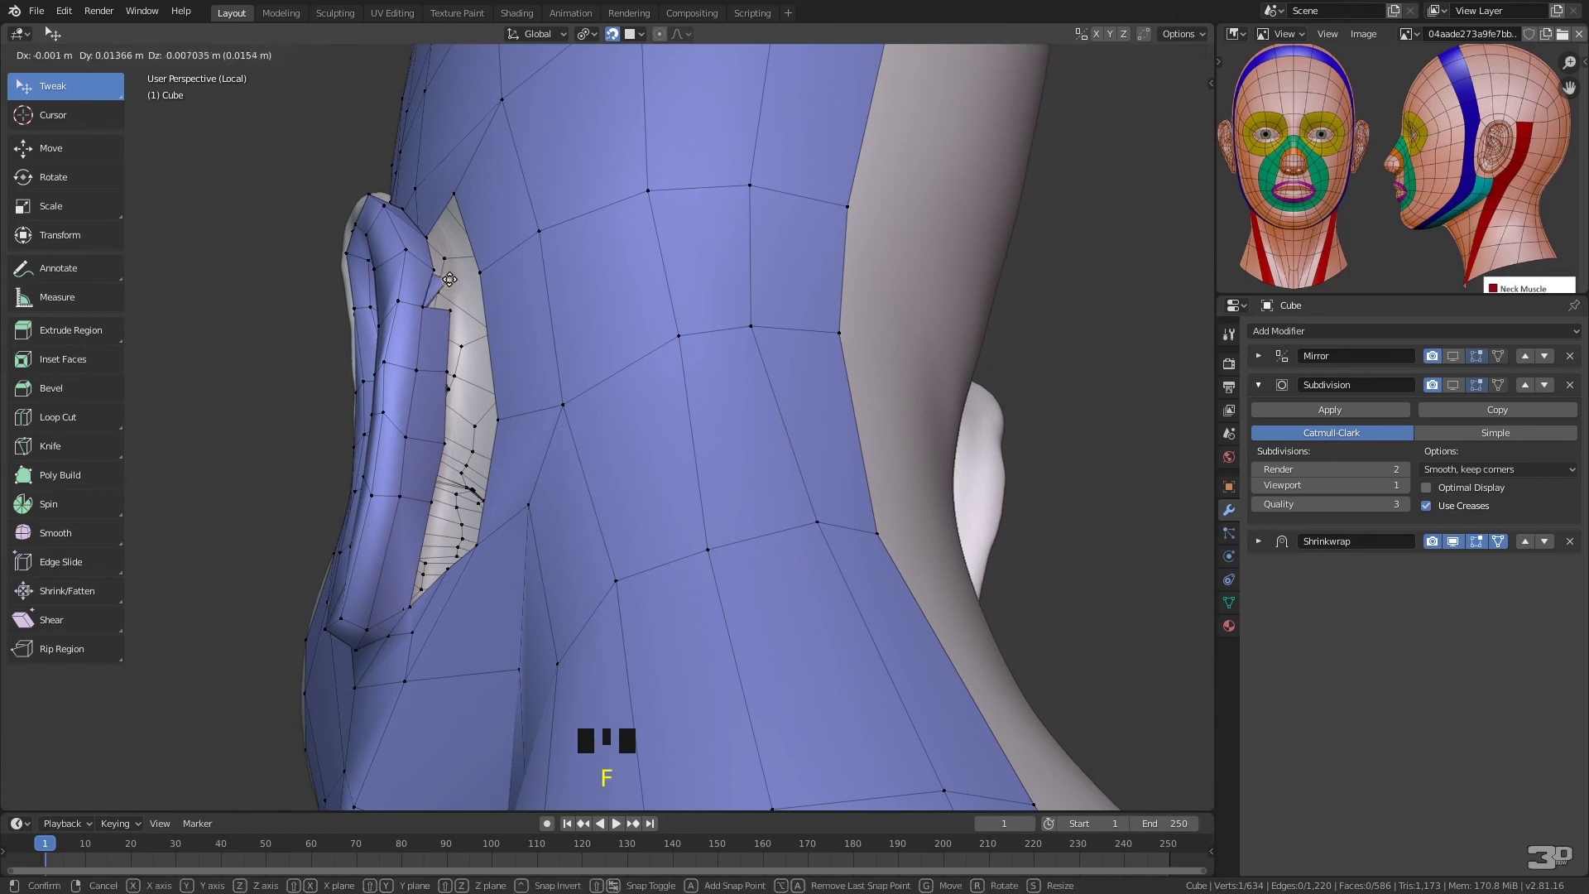
right_click(464, 288)
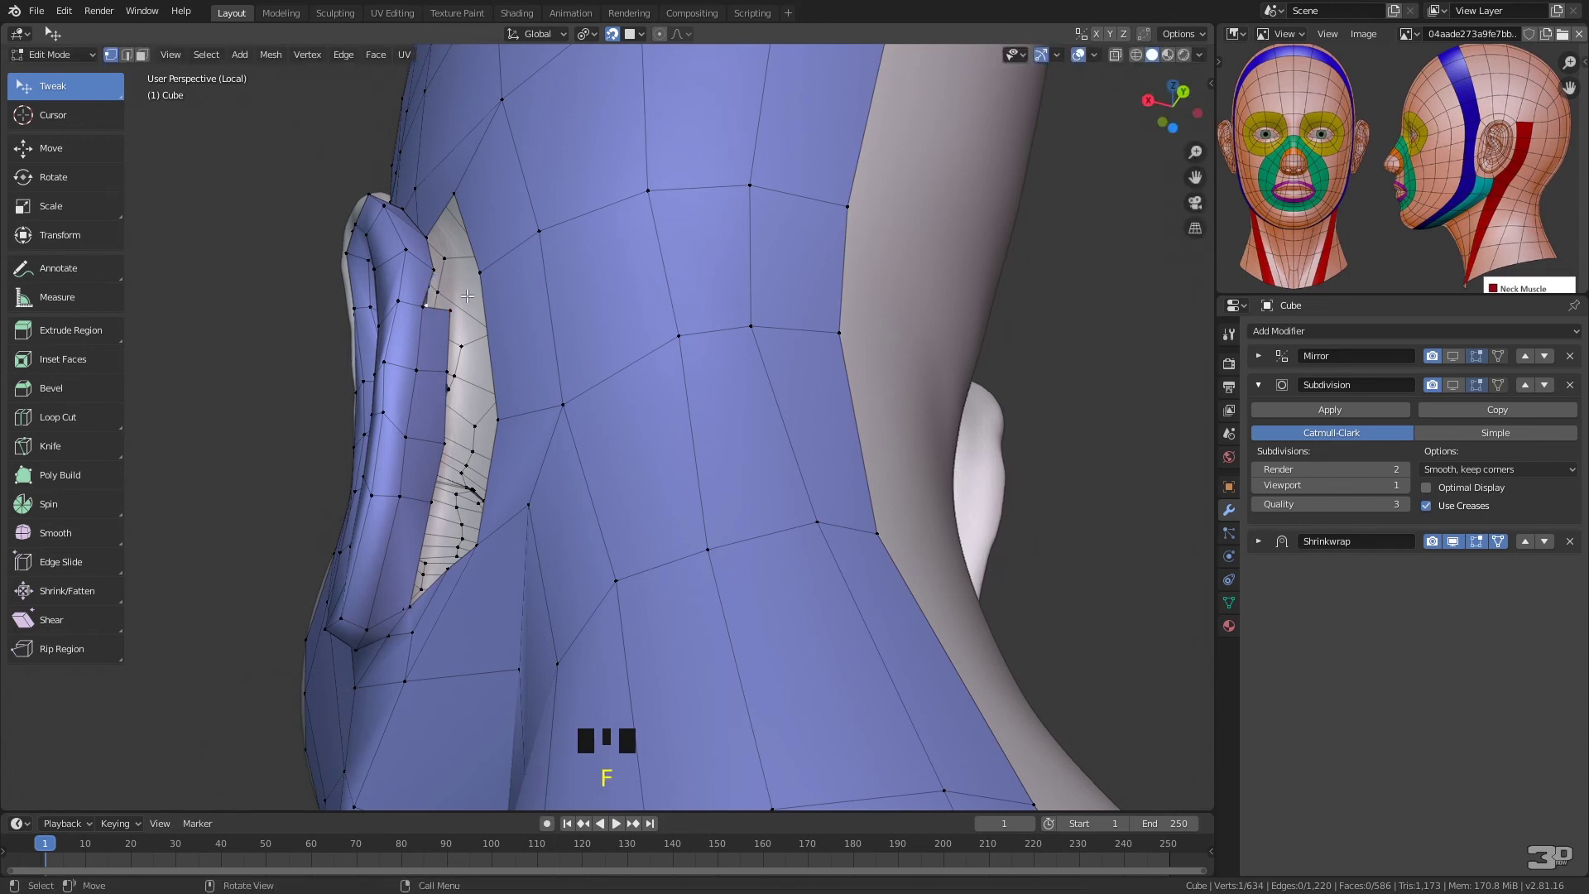
key("x")
left_click(469, 298)
- Extend the quad strip along the upper back of the ear and place its new vertices in the crease behind it
middle_click_drag(470, 299, 490, 382)
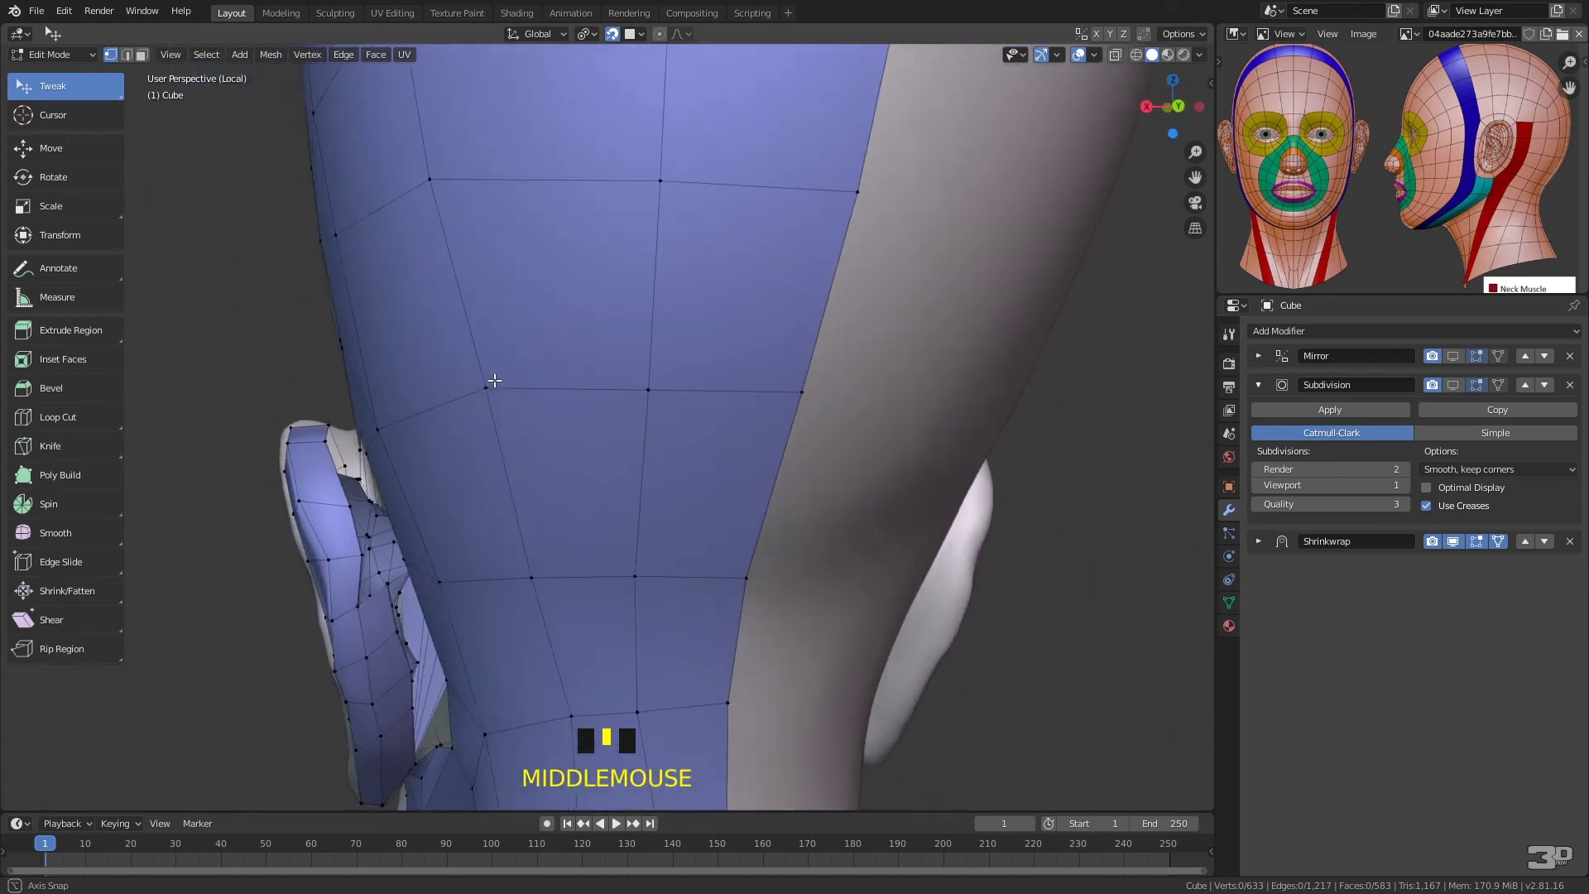
left_click(359, 603)
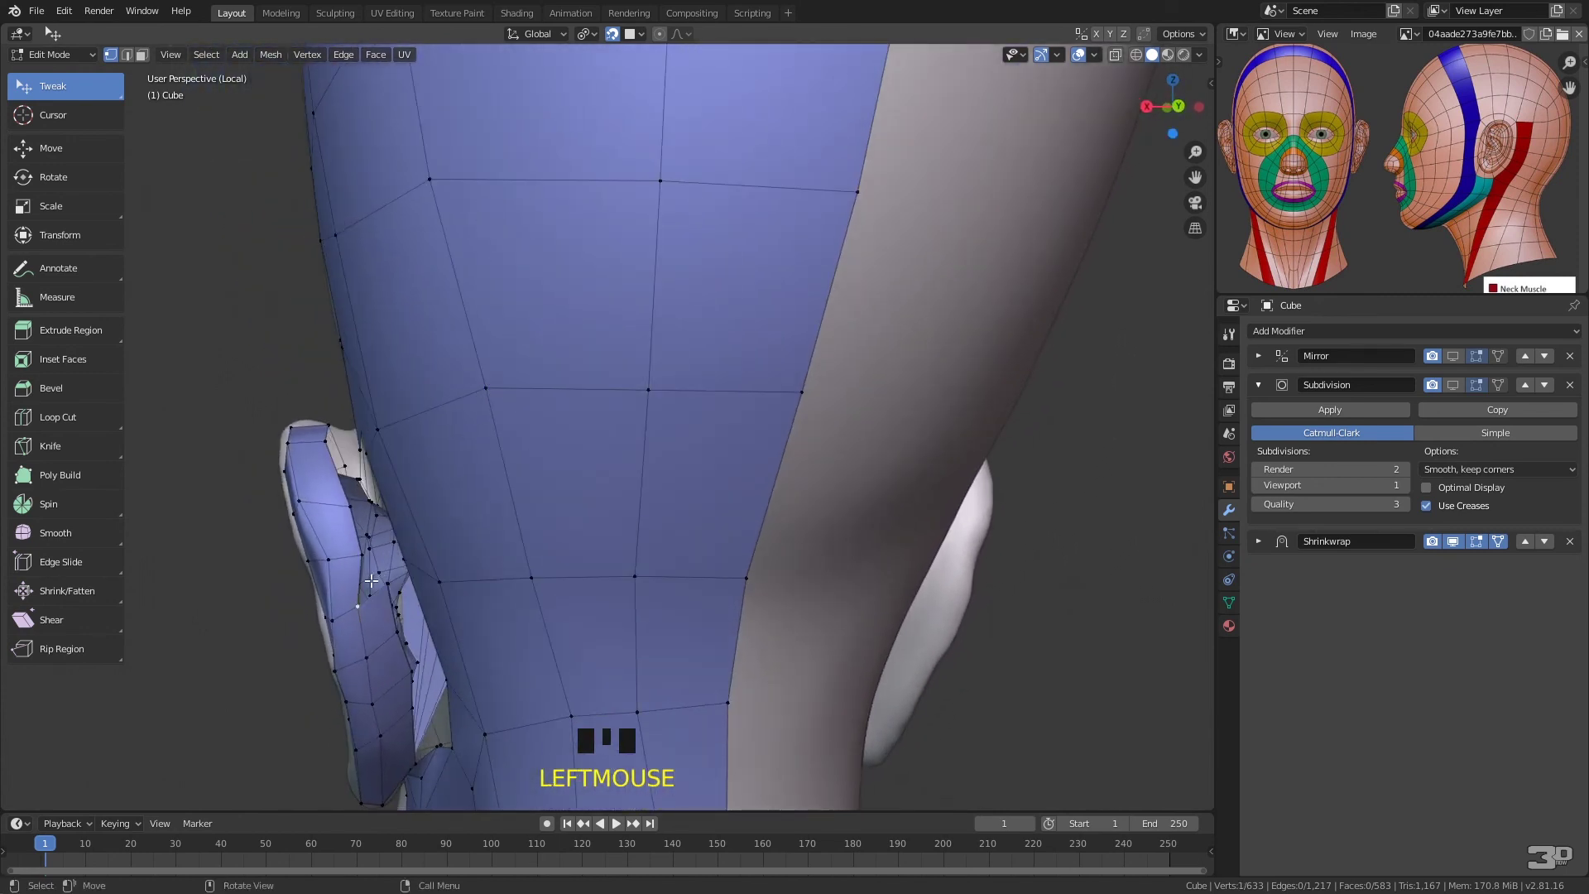
key("f")
left_click(372, 507)
left_click(359, 480)
key("f")
left_click(347, 447)
- Fill four quads along the top of the ear toward its front, adjusting each new vertex between the ear and the head
middle_click_drag(382, 434, 605, 478)
middle_click_drag(936, 439, 737, 661)
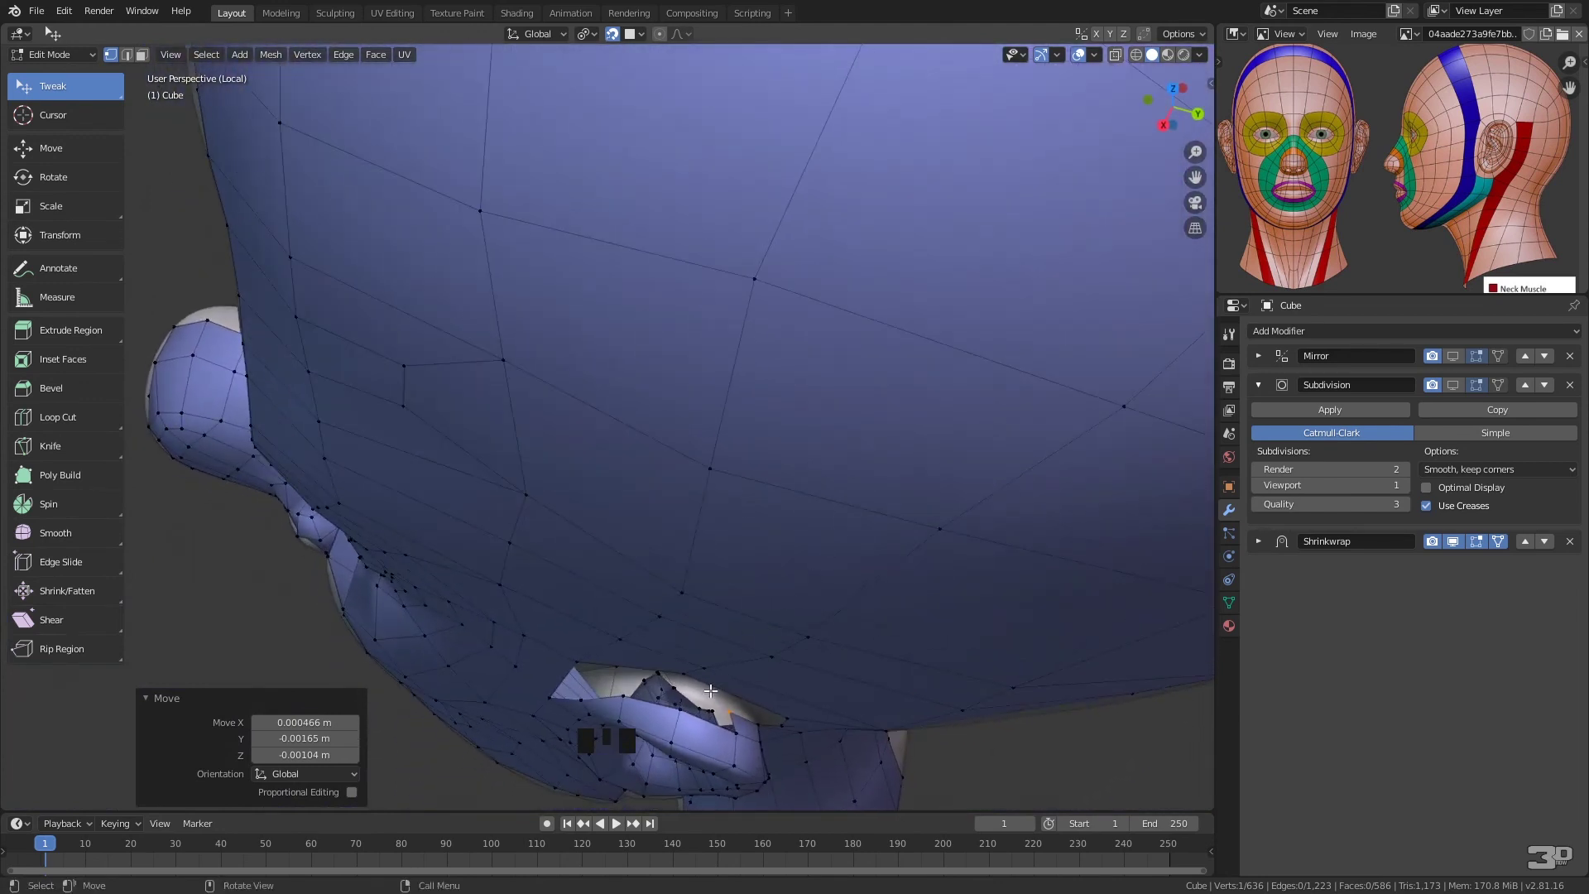
left_click(736, 726)
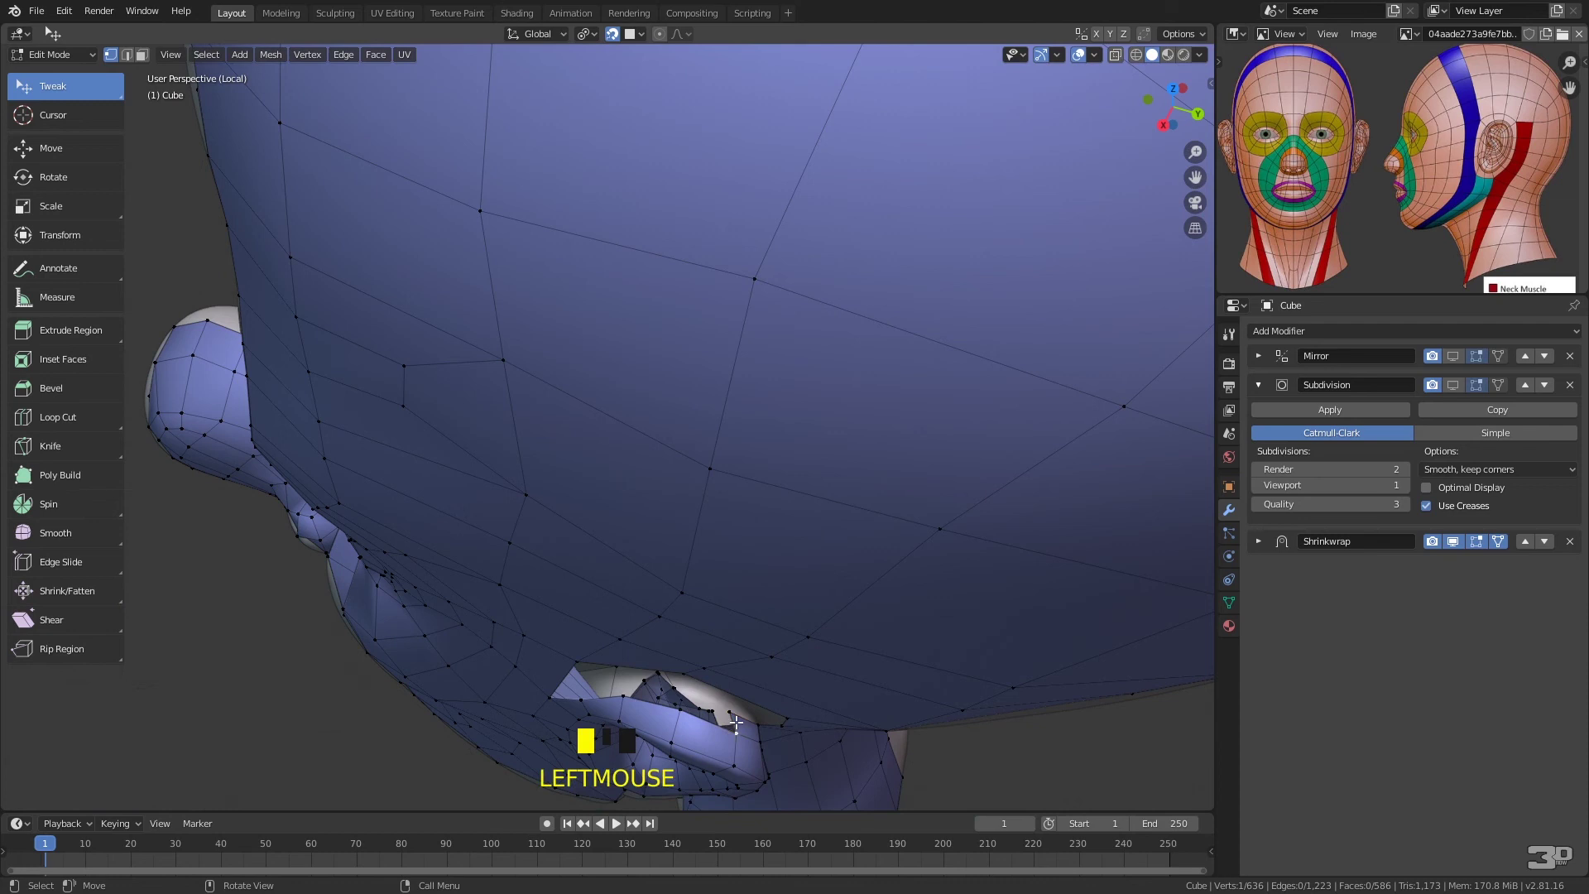
key("f")
left_click(684, 693)
left_click(678, 706)
key("f")
left_click(622, 682)
left_click(625, 693)
key("f")
left_click(580, 695)
left_click(579, 691)
key("f")
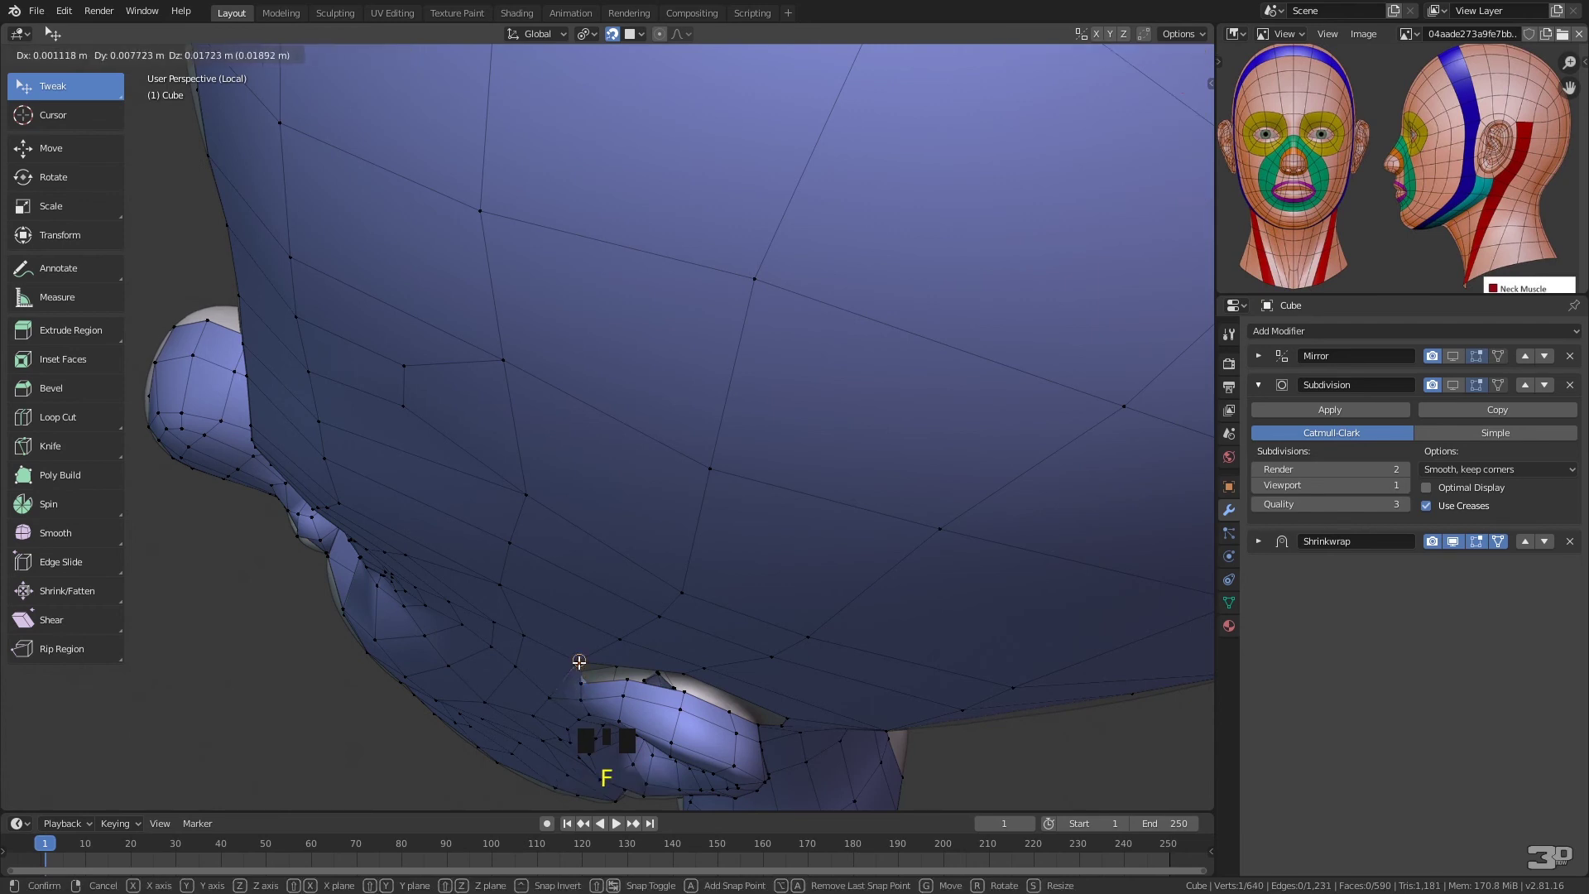
left_click(587, 658)
- Move a temple vertex forward and merge the ear strip's front end vertex into the adjacent head mesh corner using At Last
middle_click_drag(586, 650, 713, 445)
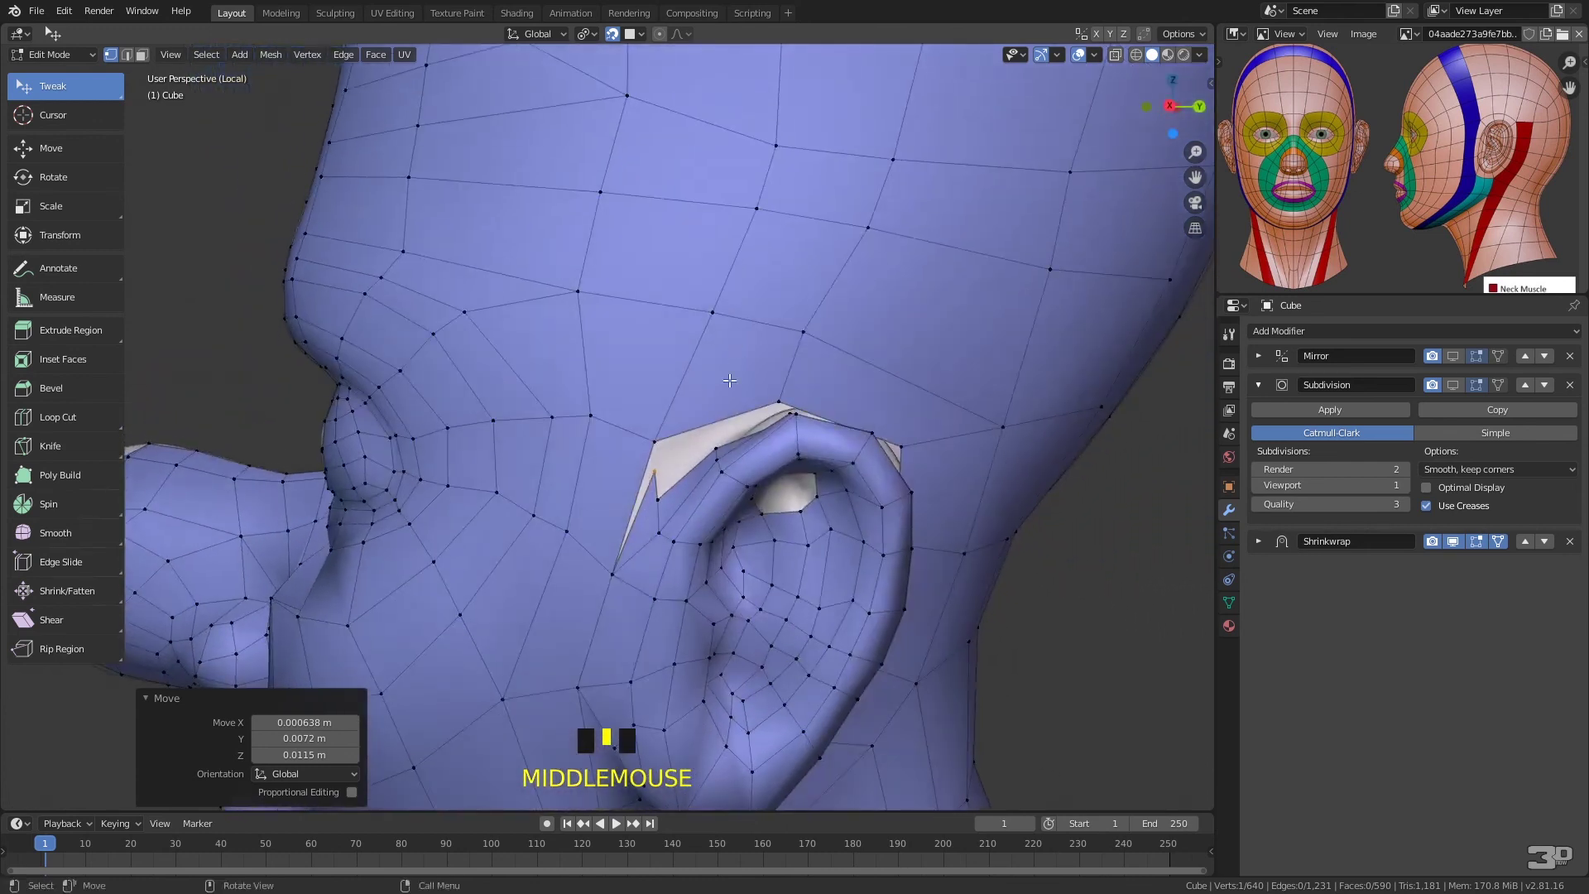
middle_click_drag(822, 428, 931, 463)
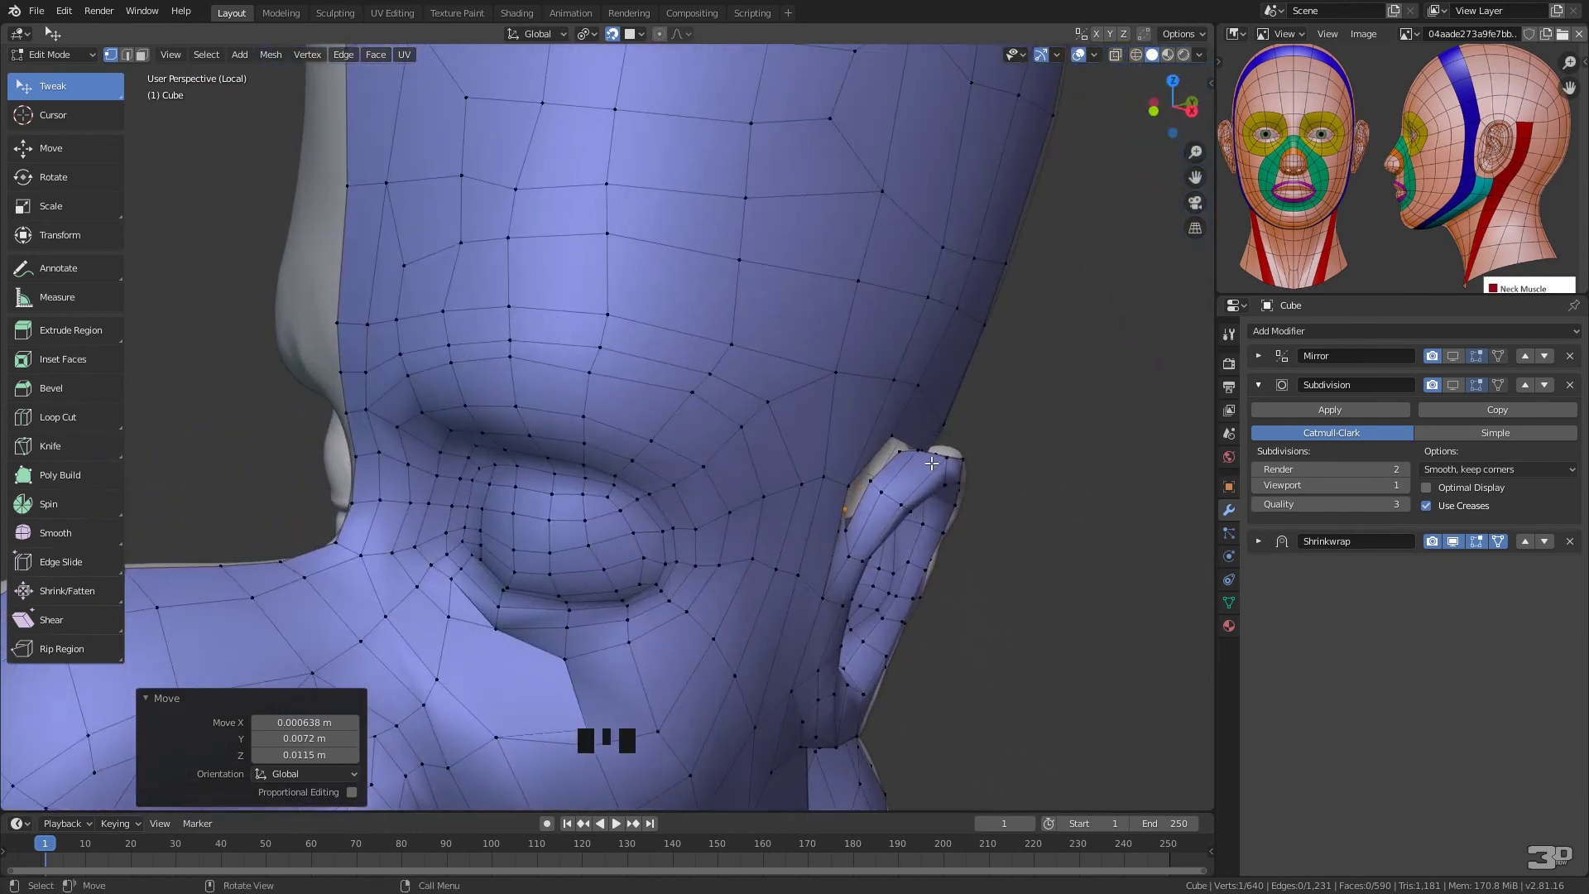
middle_click_drag(931, 463, 790, 420)
left_click_drag(691, 429, 640, 454)
left_click(748, 483)
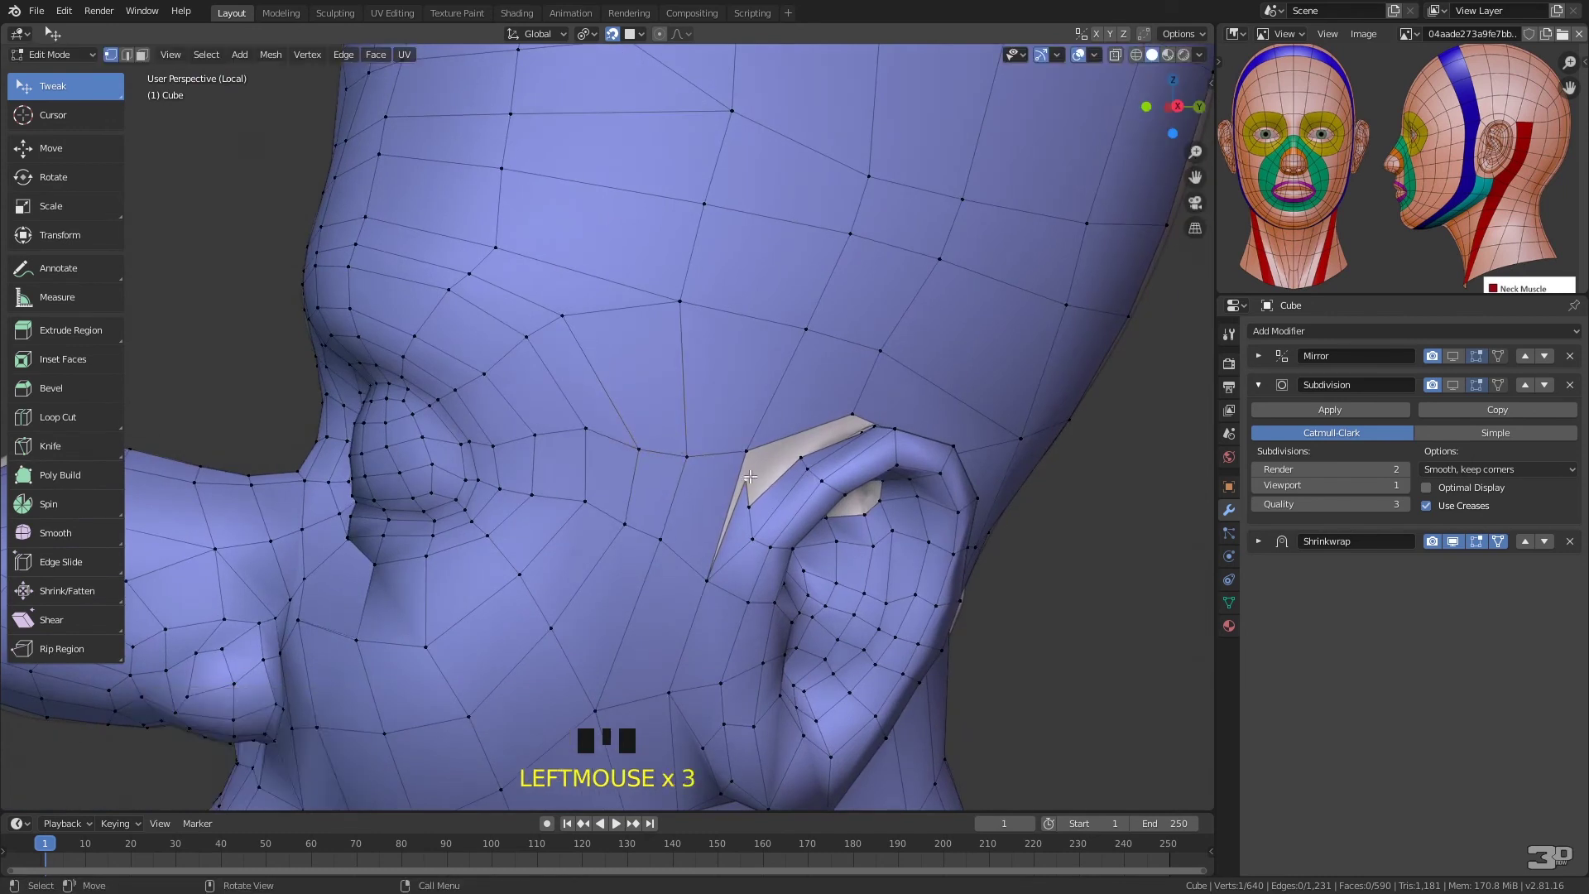
left_click(747, 452, "shift")
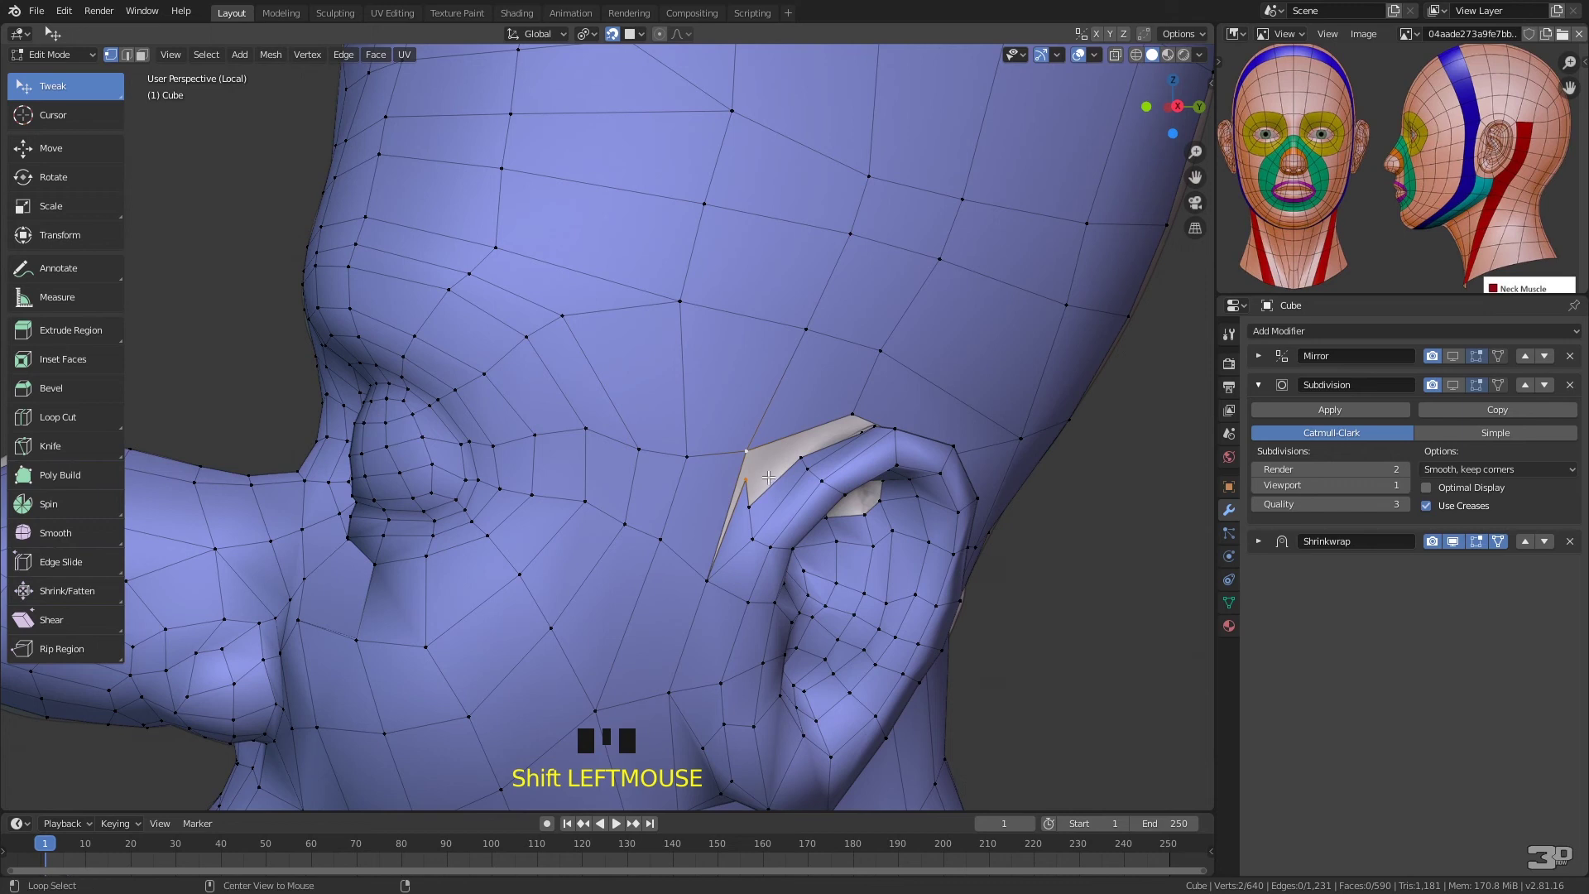
key("alt+m")
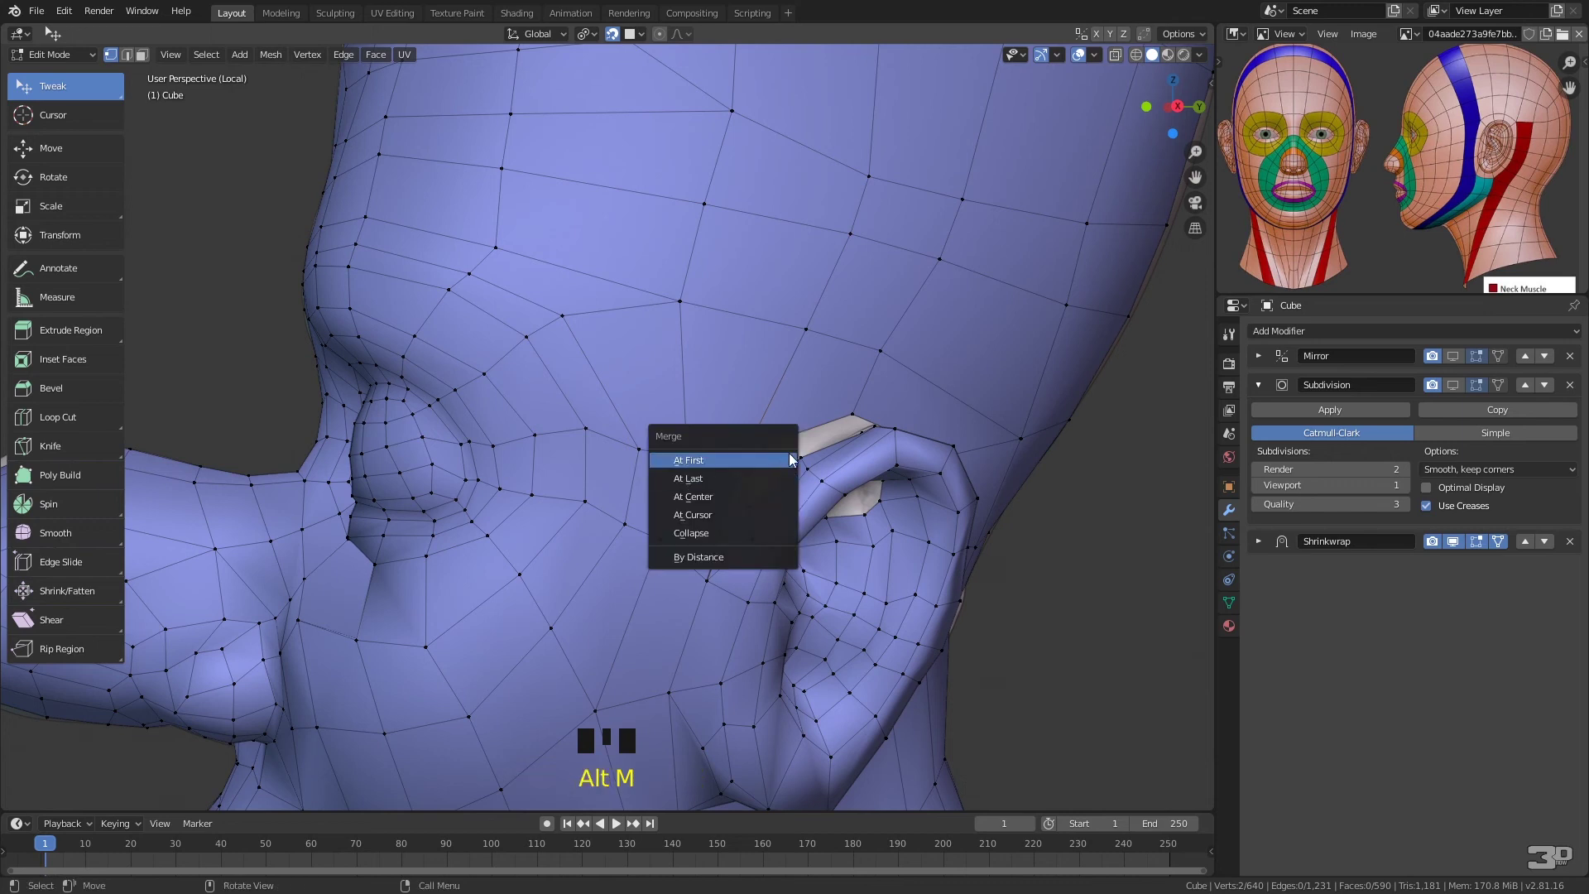
left_click(703, 479)
- Reposition the head mesh vertices behind the ear and below the lobe to even out the edge flow
middle_click_drag(905, 411, 669, 431)
left_click_drag(551, 471, 557, 500)
left_click_drag(631, 423, 633, 467)
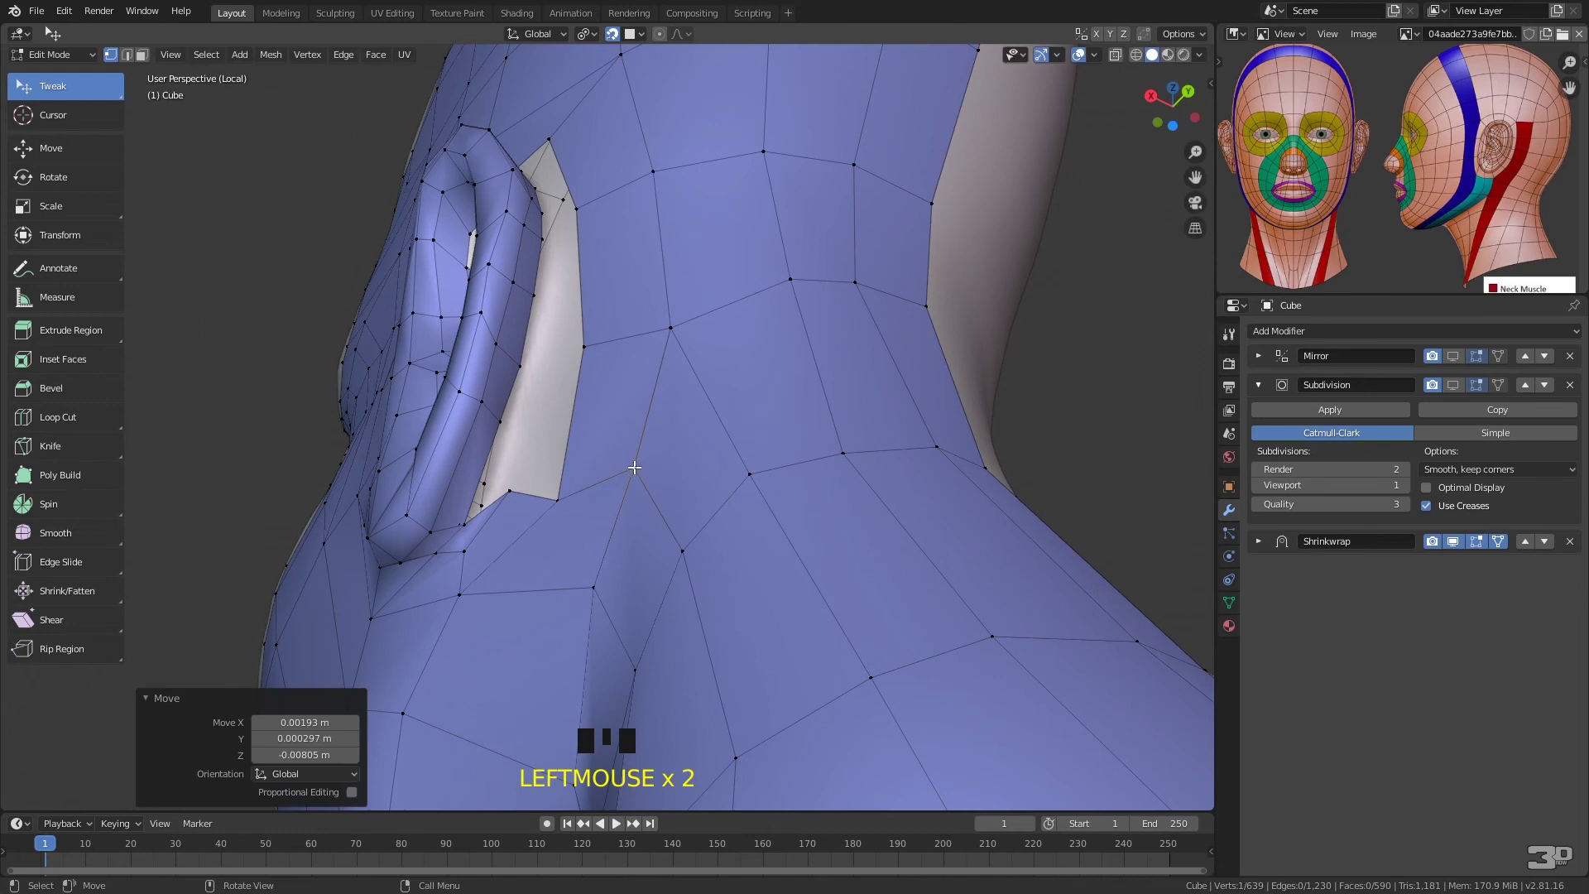
left_click_drag(465, 596, 488, 610)
left_click_drag(511, 495, 470, 576)
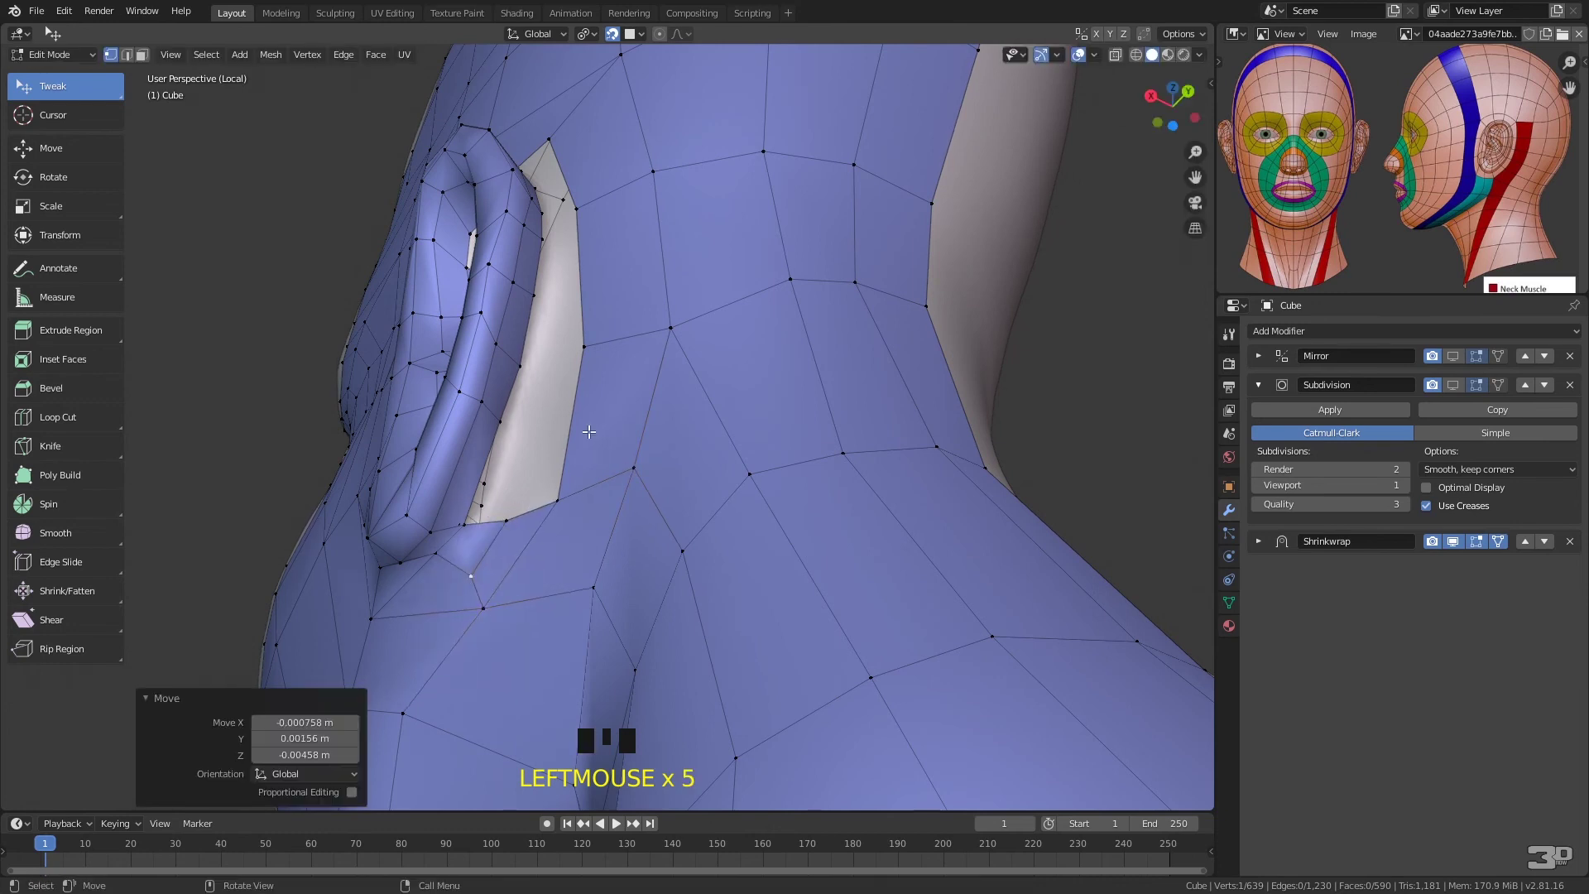
left_click_drag(565, 499, 560, 469)
left_click_drag(492, 606, 517, 620)
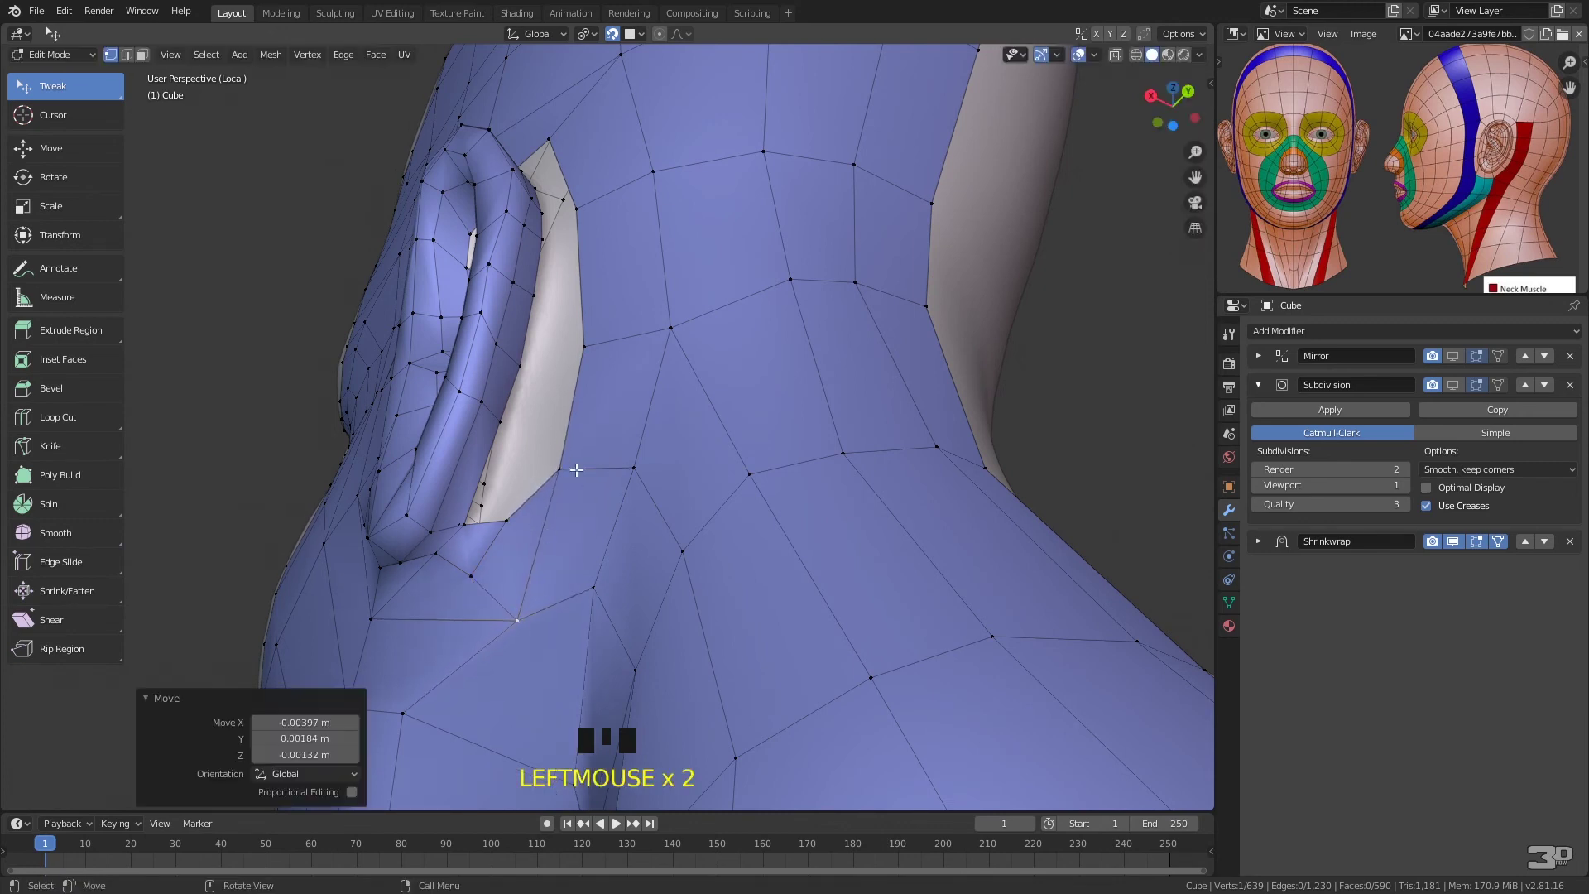
- Fill two quads upward from the edge at the lower end of the gap behind the ear
left_click(488, 521)
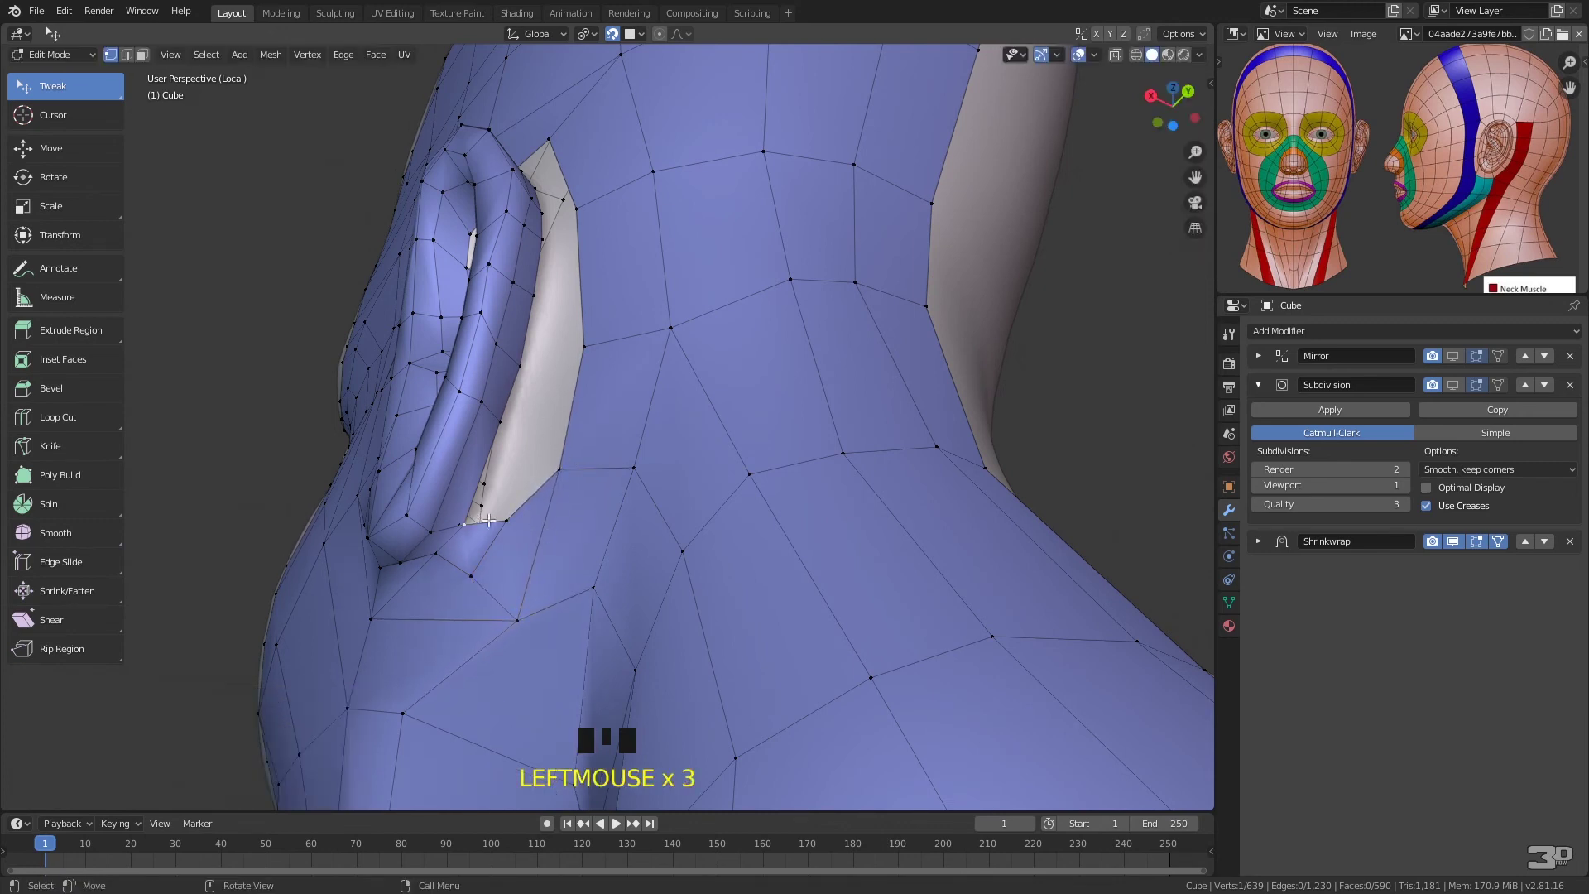
left_click(509, 516, "shift")
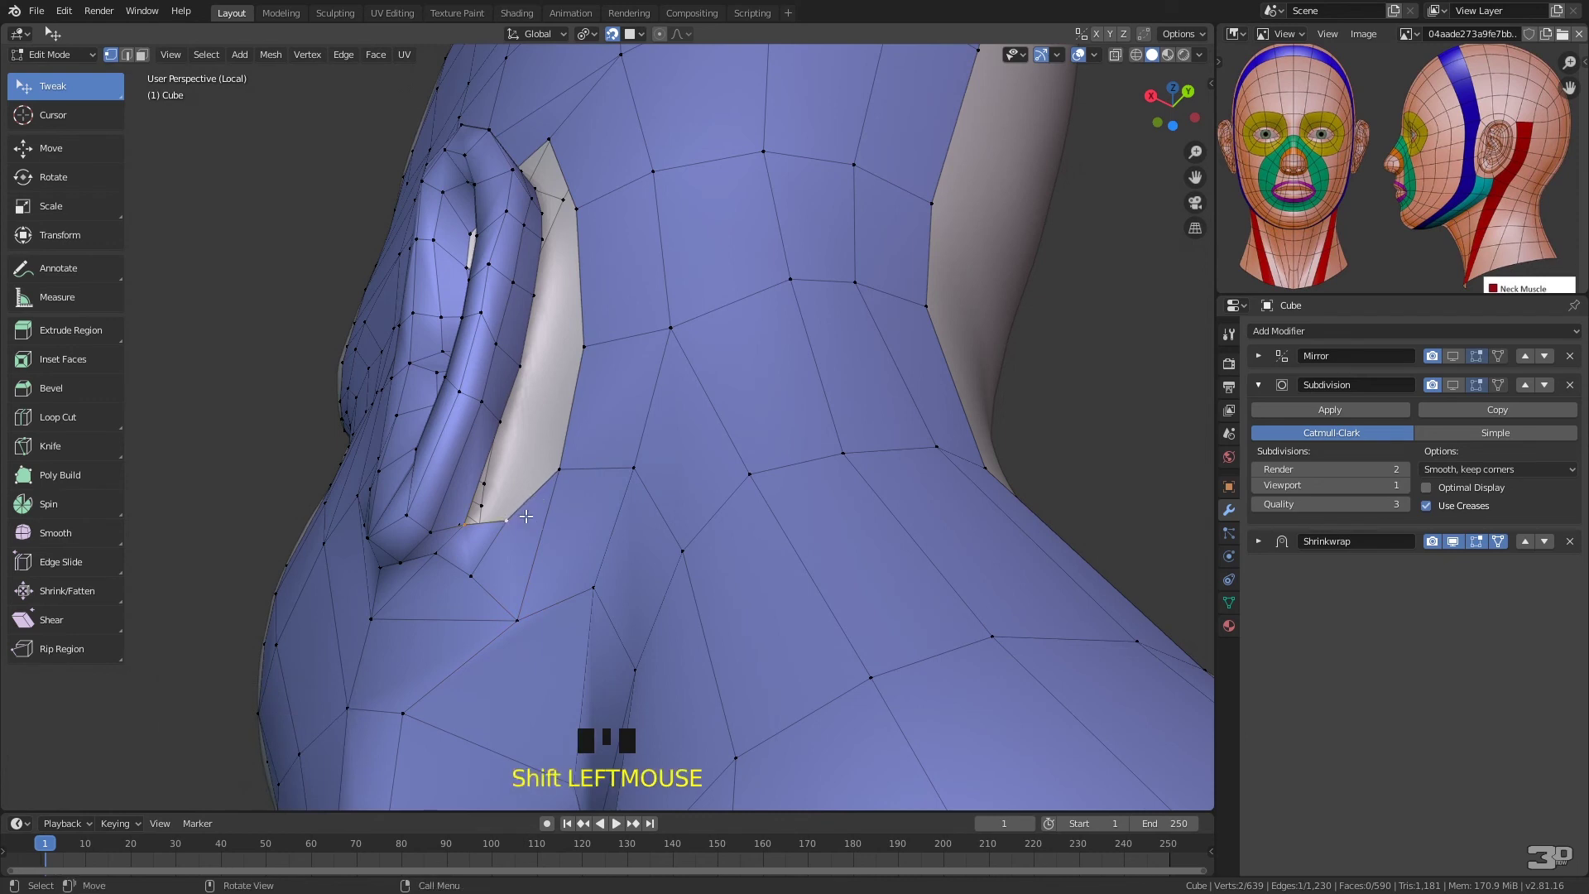
key("f")
key("f")
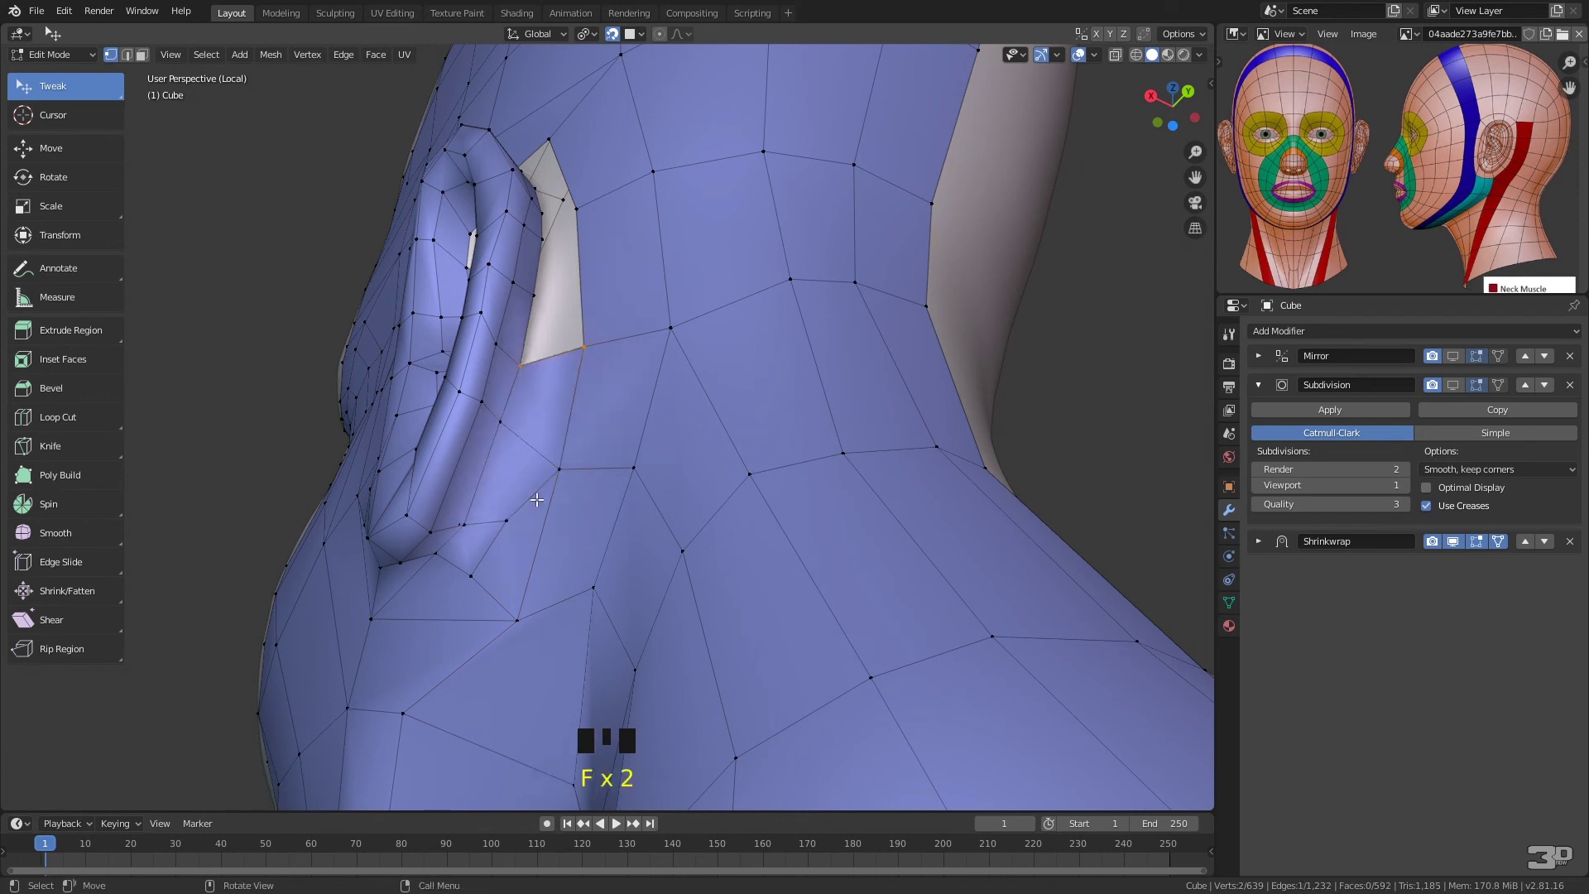
- Add a loop cut around the back of the head at the level of the gap behind the ear
key("ctrl+r")
left_click(648, 242)
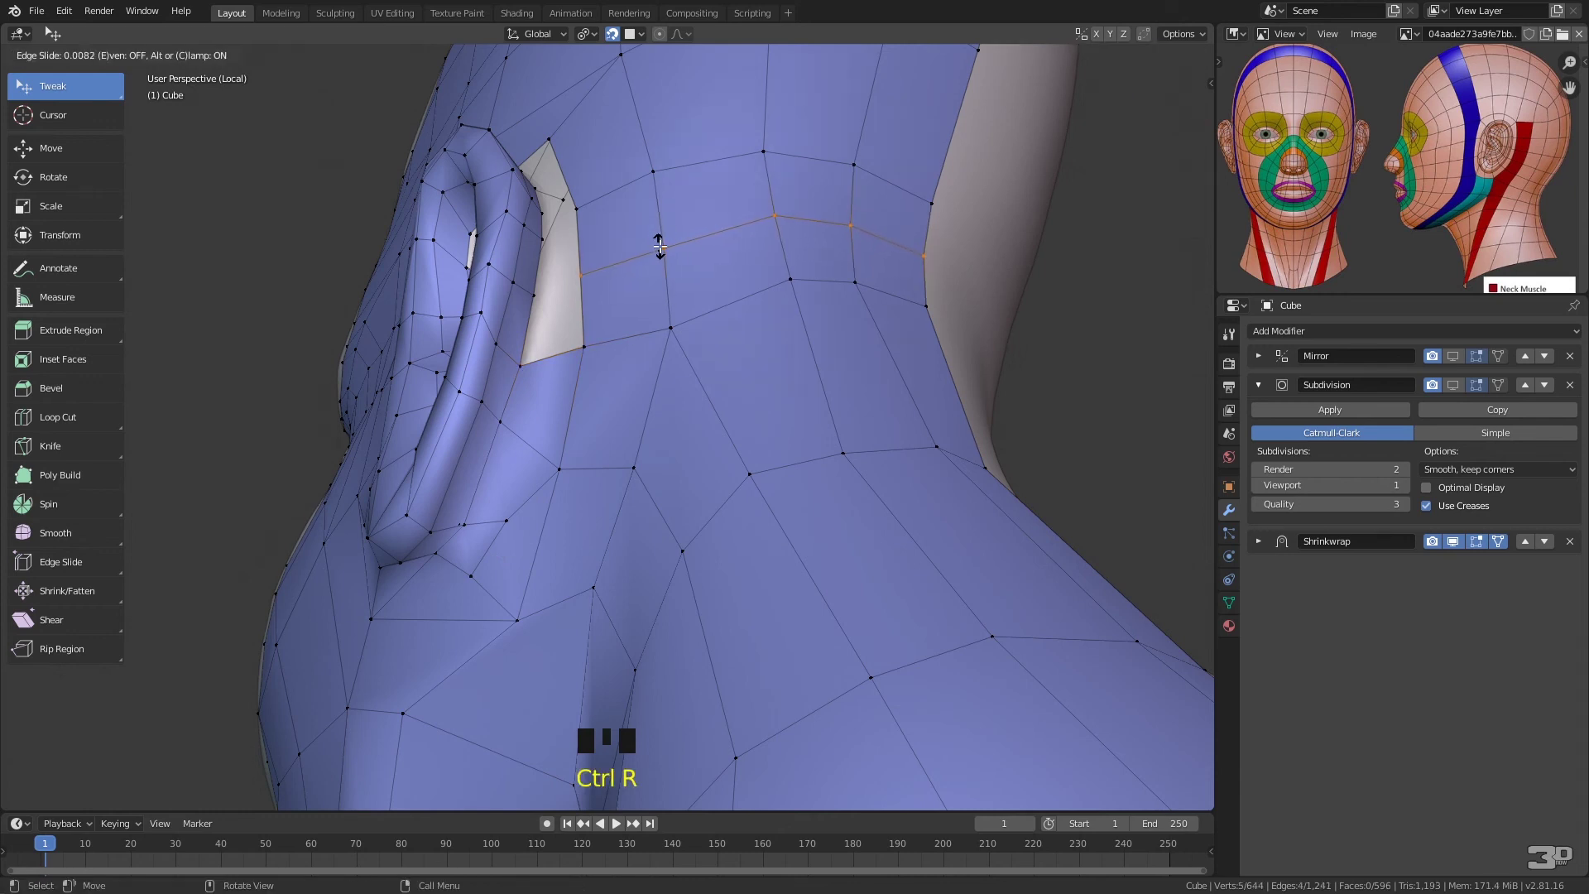
left_click(660, 247)
- Fill the next two quads between the ear strip and the newly cut head mesh behind the ear
left_click(521, 364)
left_click(585, 348, "shift")
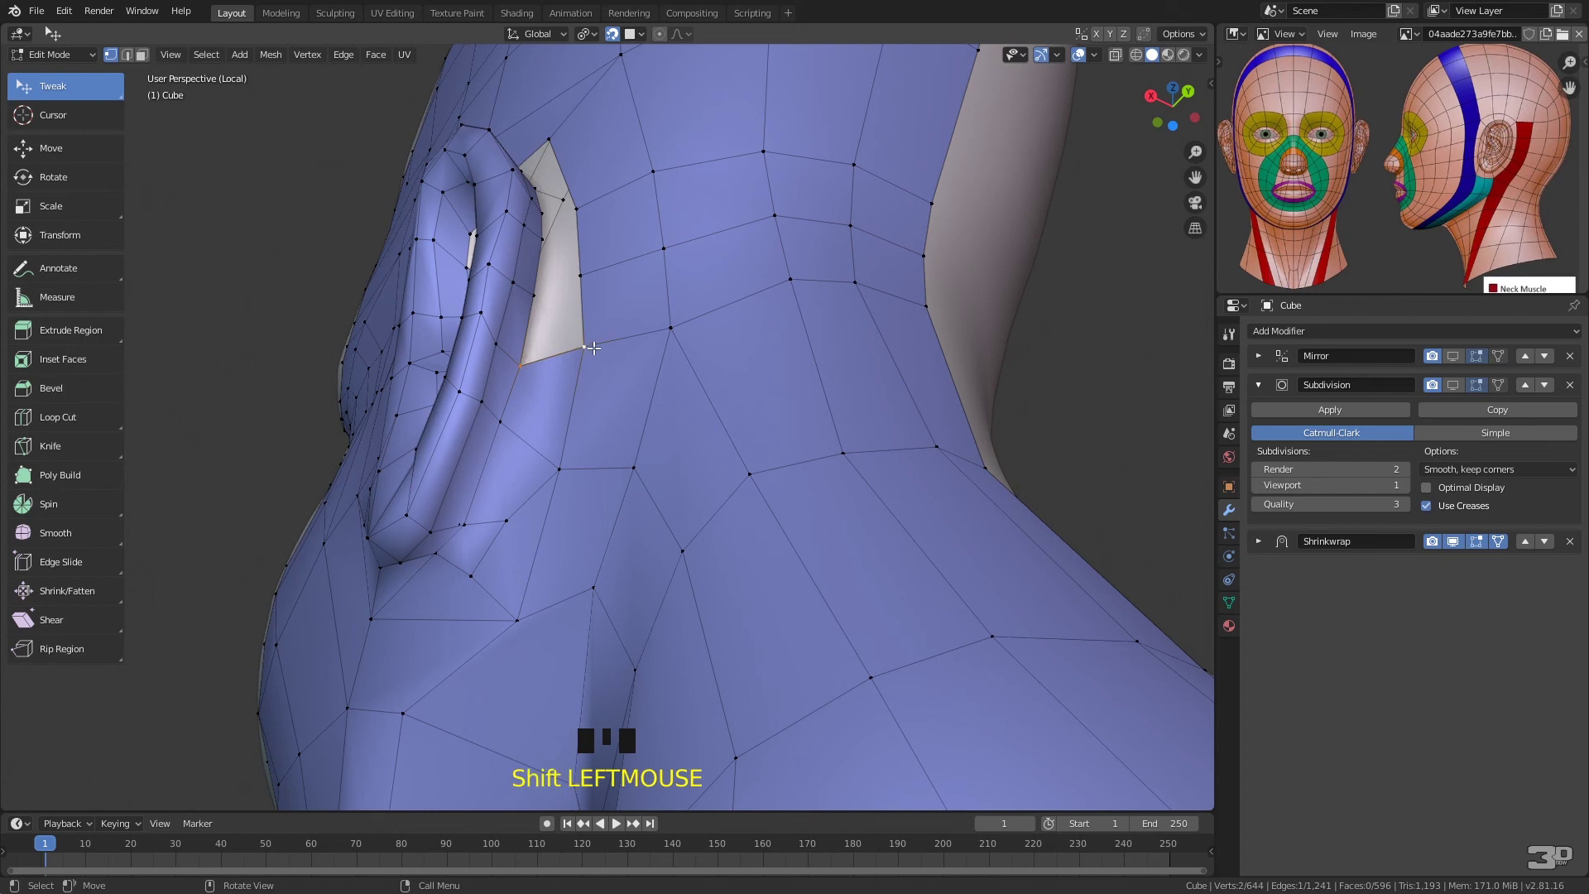
key("f")
key("f")
- Add a second, higher loop cut around the back of the head and adjust its end vertex beside the ear
middle_click_drag(641, 330, 629, 408)
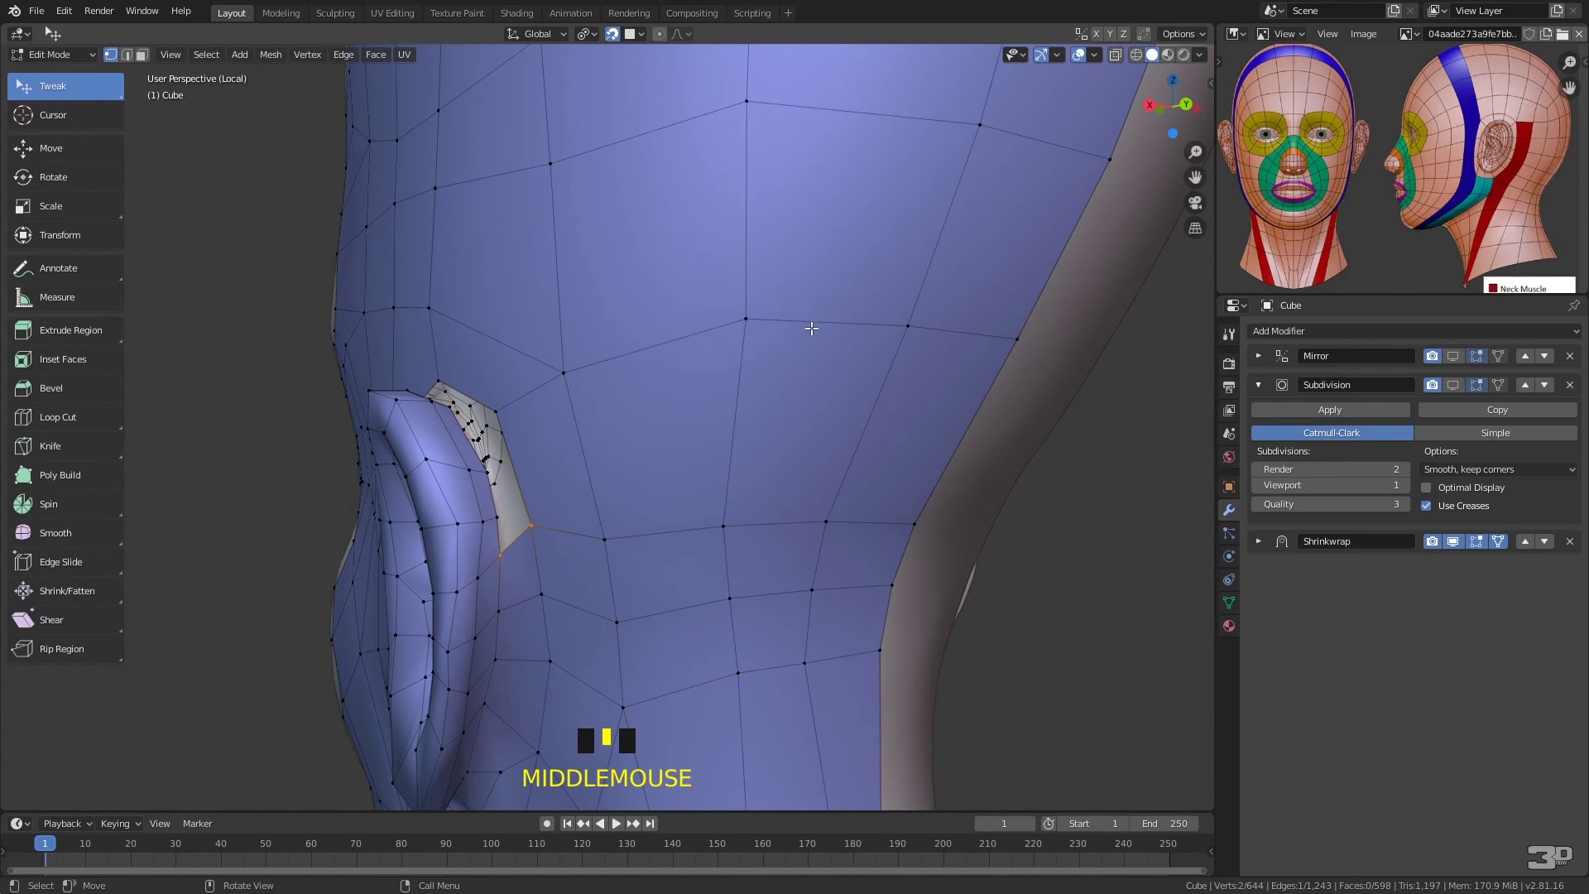
key("ctrl+r")
left_click(717, 435)
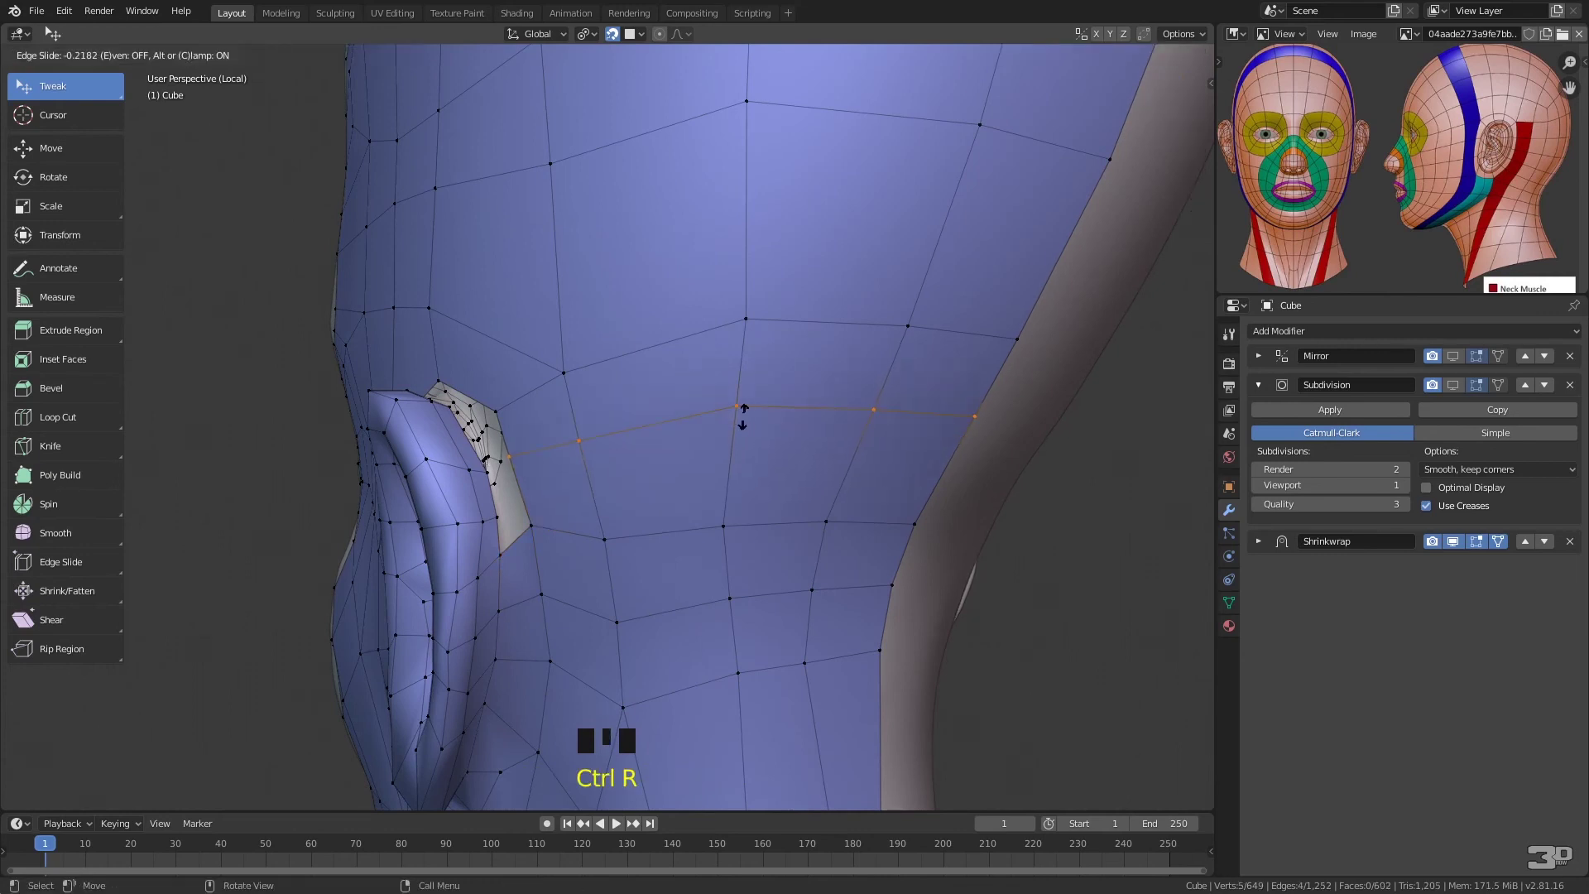
left_click(722, 447)
left_click_drag(519, 478, 527, 478)
- Fill two more quads up the gap behind the upper ear, starting from its lowest open edge
left_click(504, 547)
left_click(534, 527, "shift")
key("f")
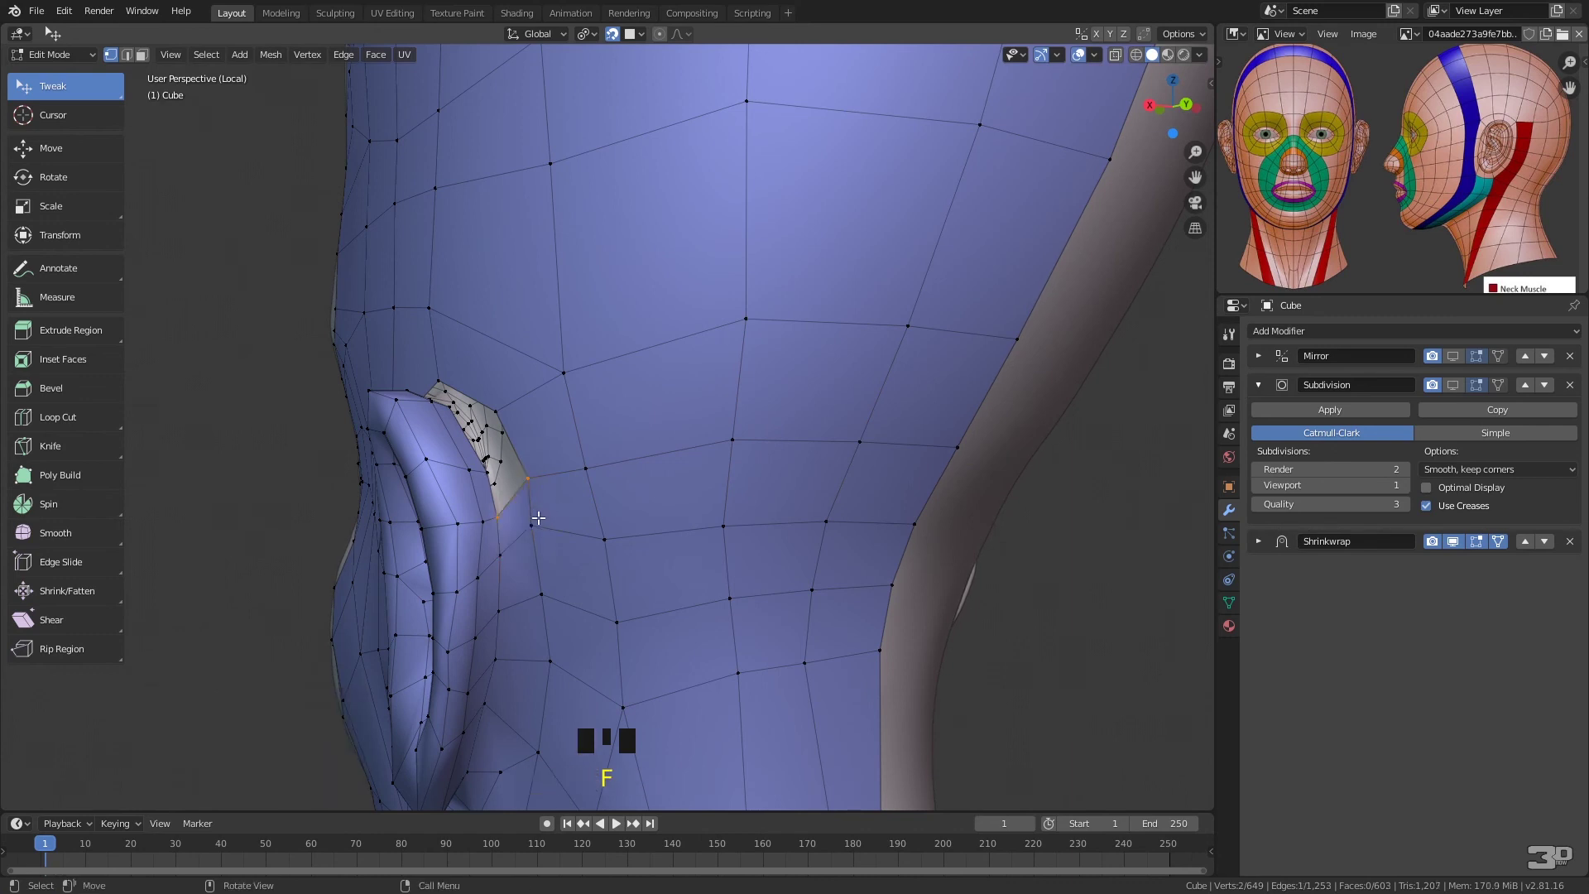
key("f")
- Add a loop cut running from the upper rear of the ear up over the side and back of the skull
middle_click_drag(535, 522, 702, 494)
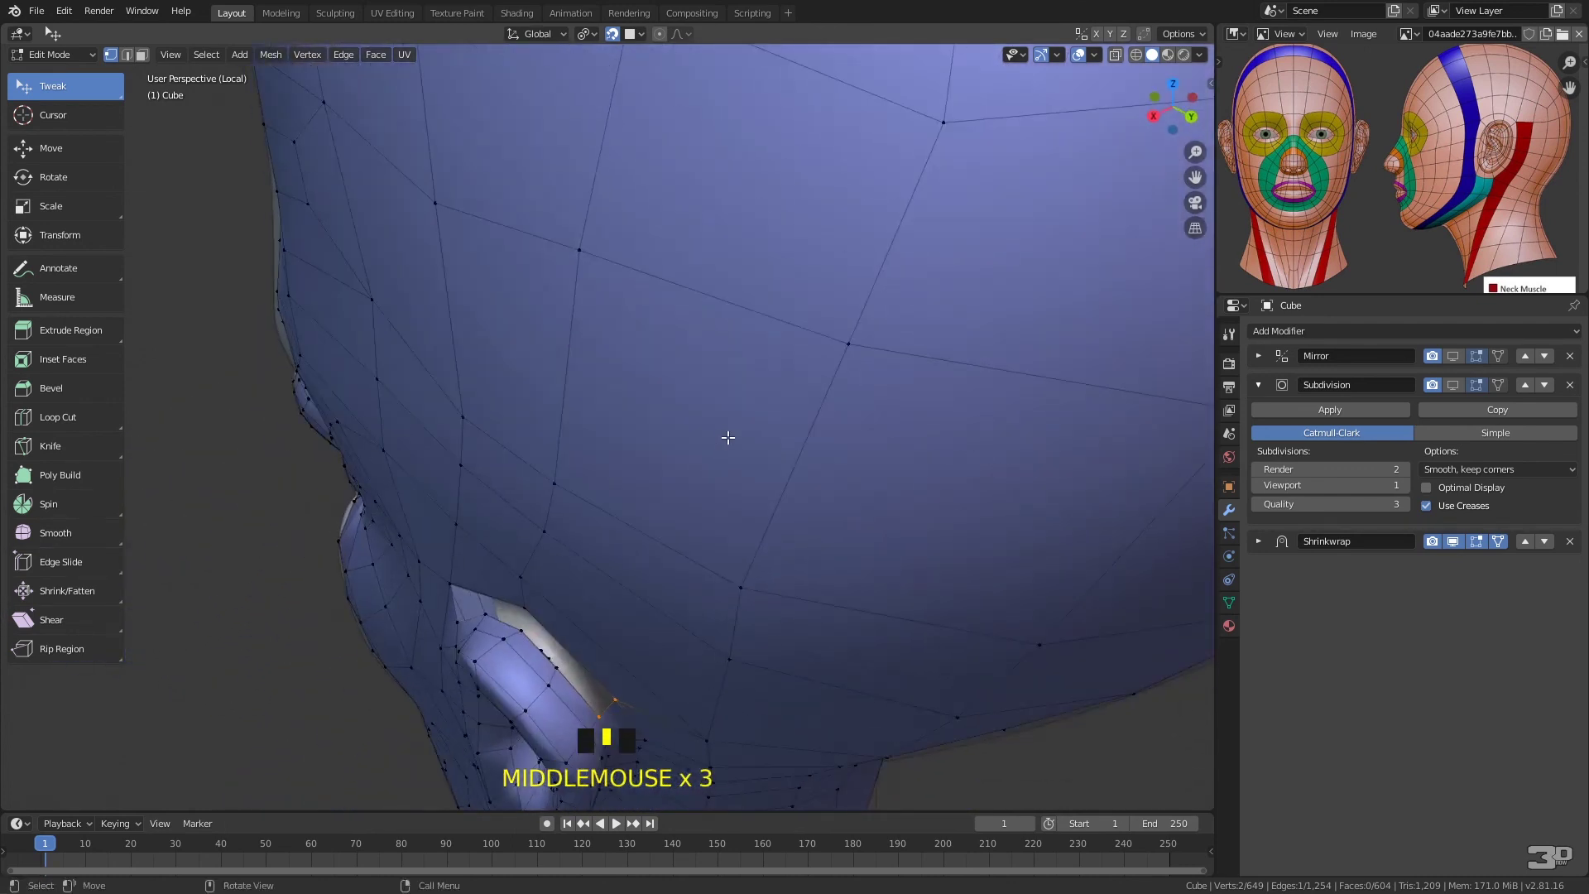
key("ctrl+minus")
key("ctrl+minus")
key("ctrl+minus")
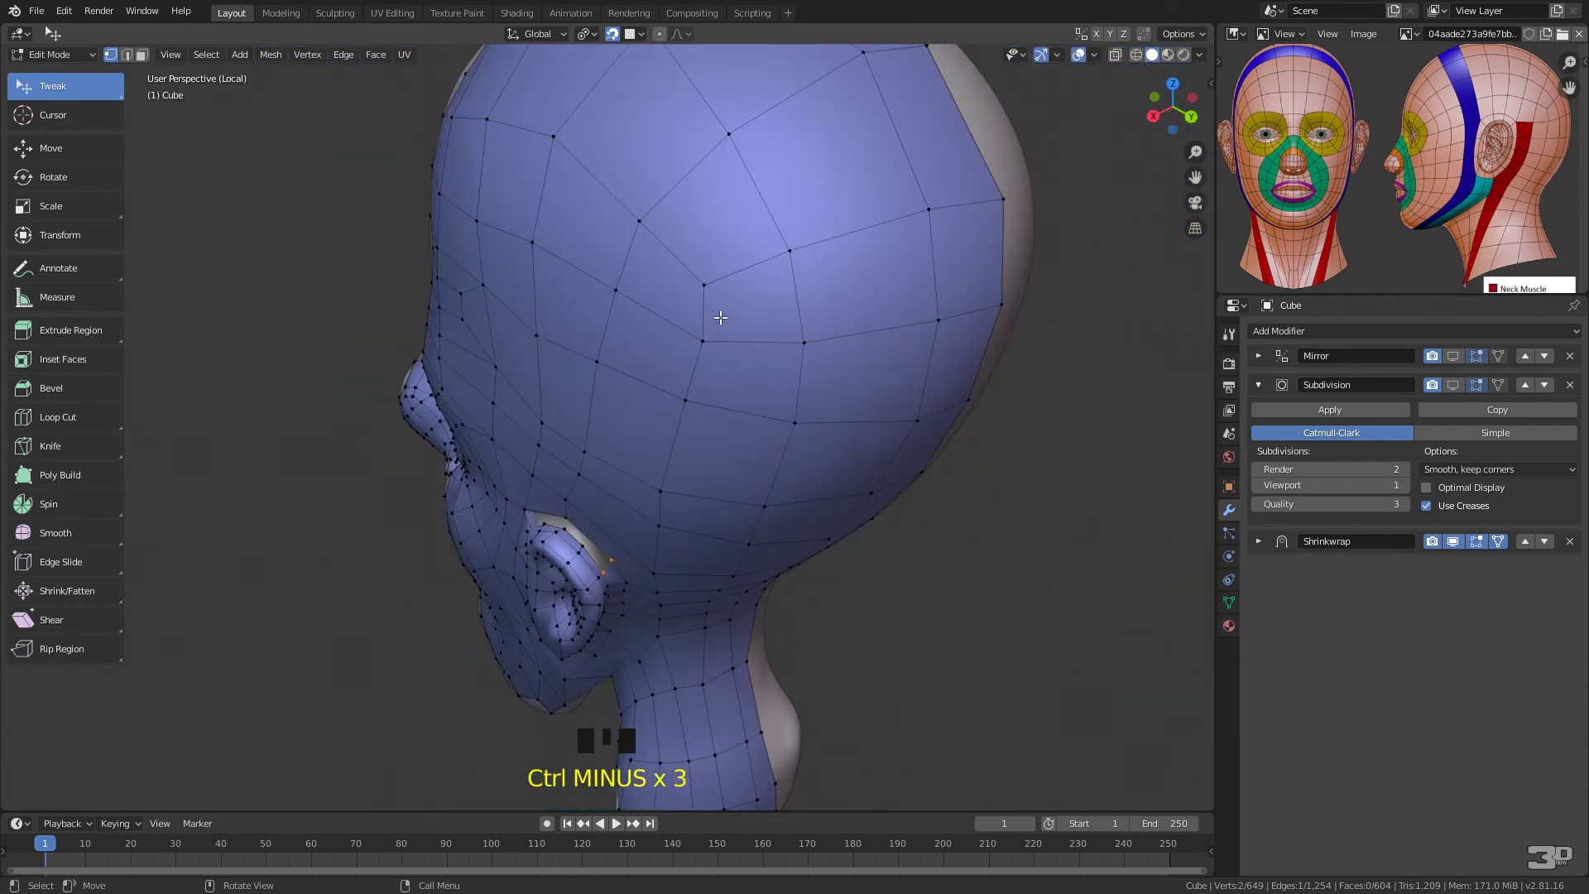
key("ctrl+r")
left_click(607, 513)
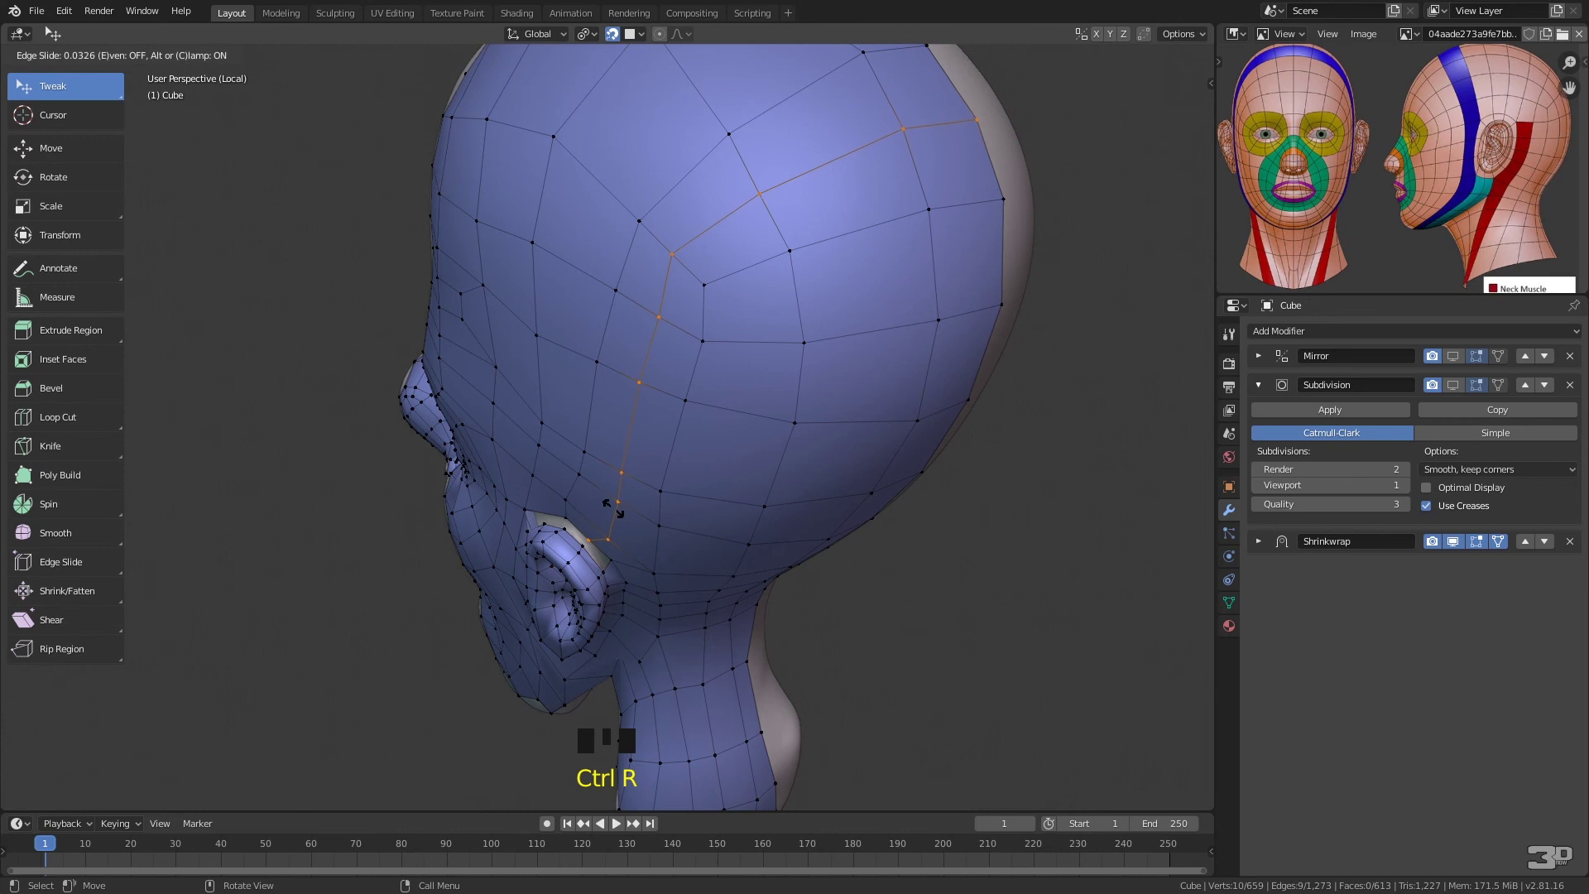
left_click(616, 504)
middle_click_drag(697, 408, 617, 490)
left_click(609, 487)
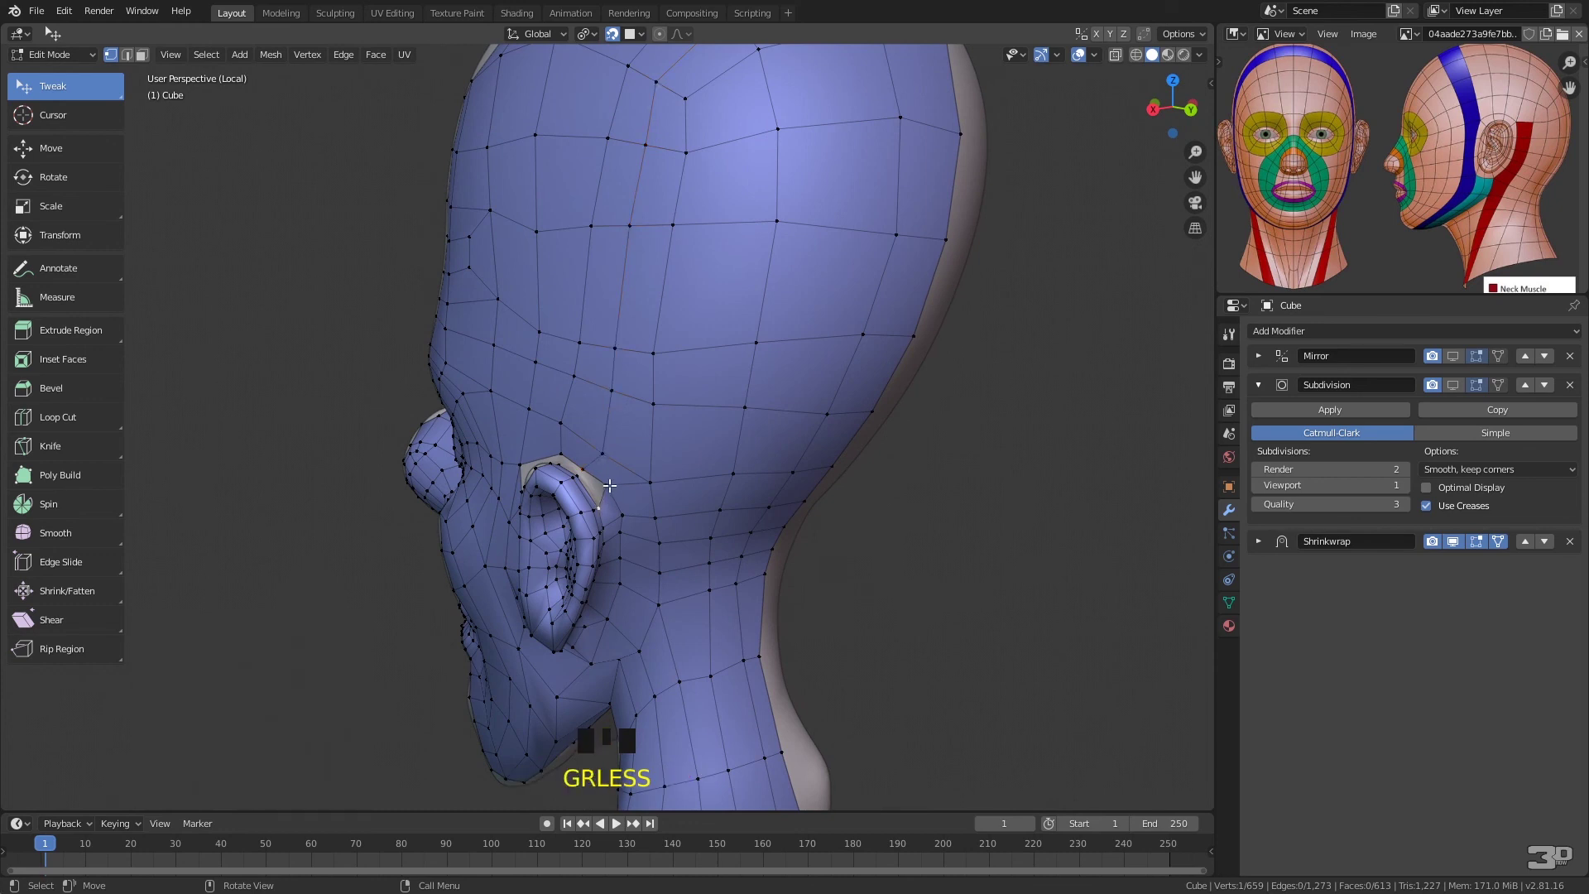
key("f")
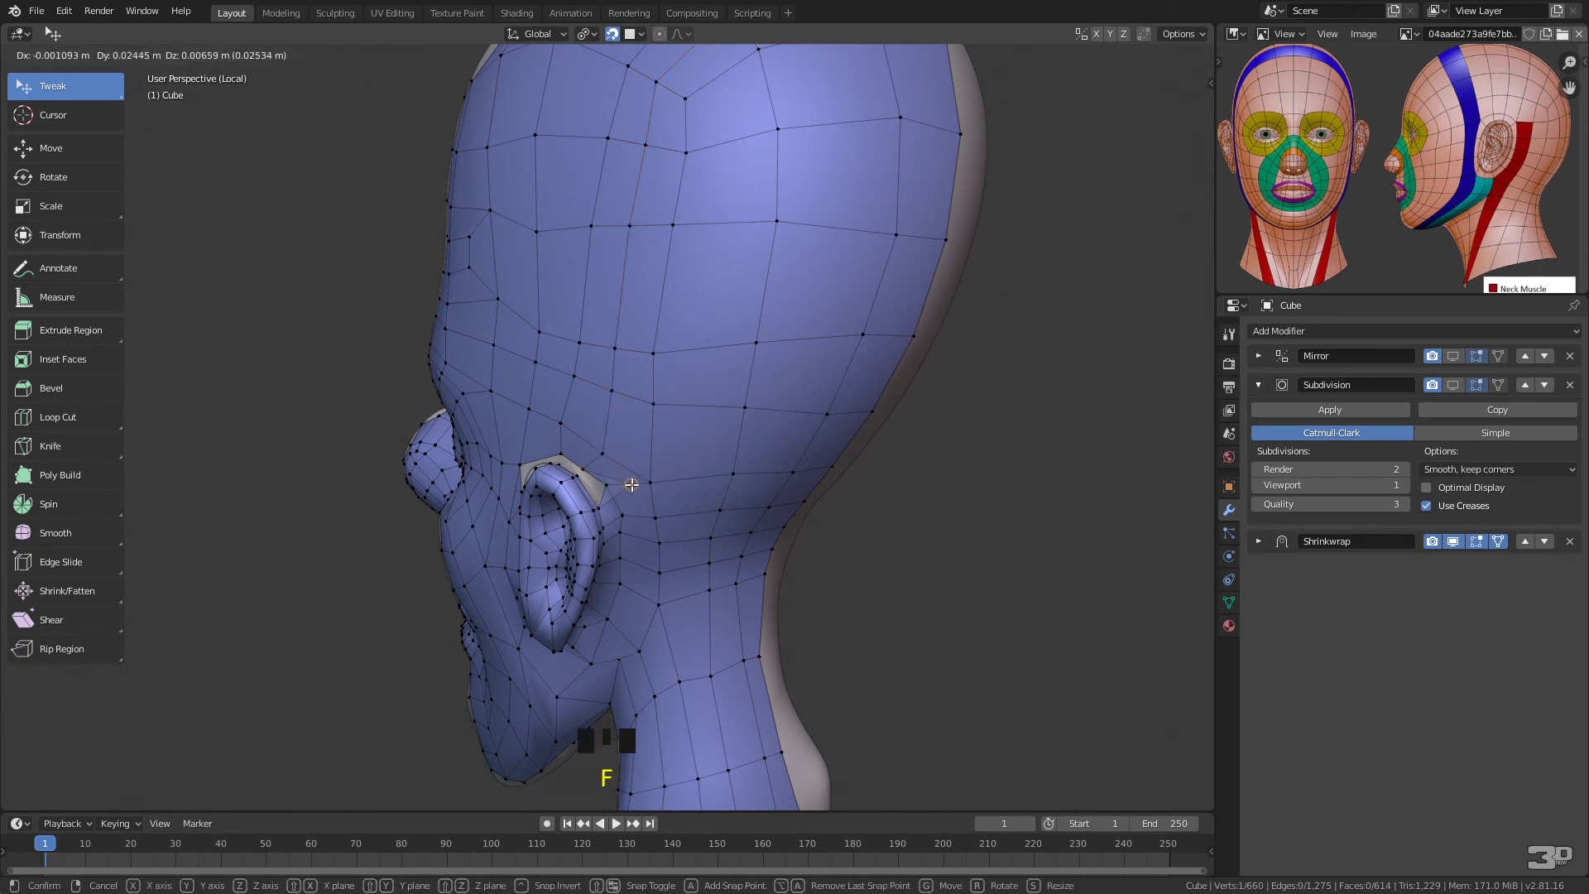
left_click(611, 444)
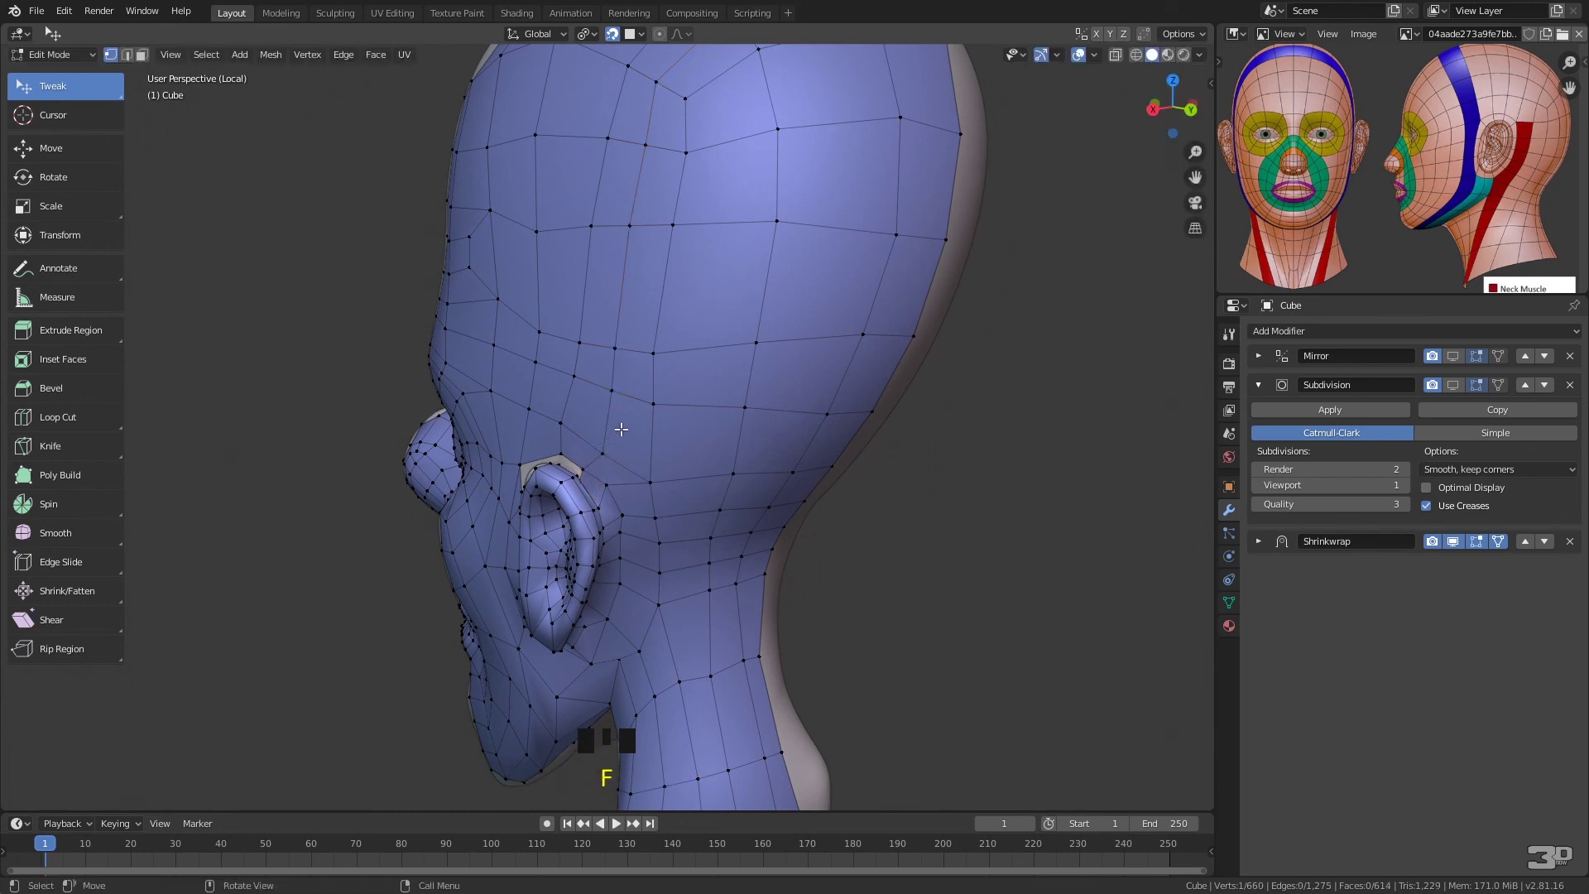
key("x")
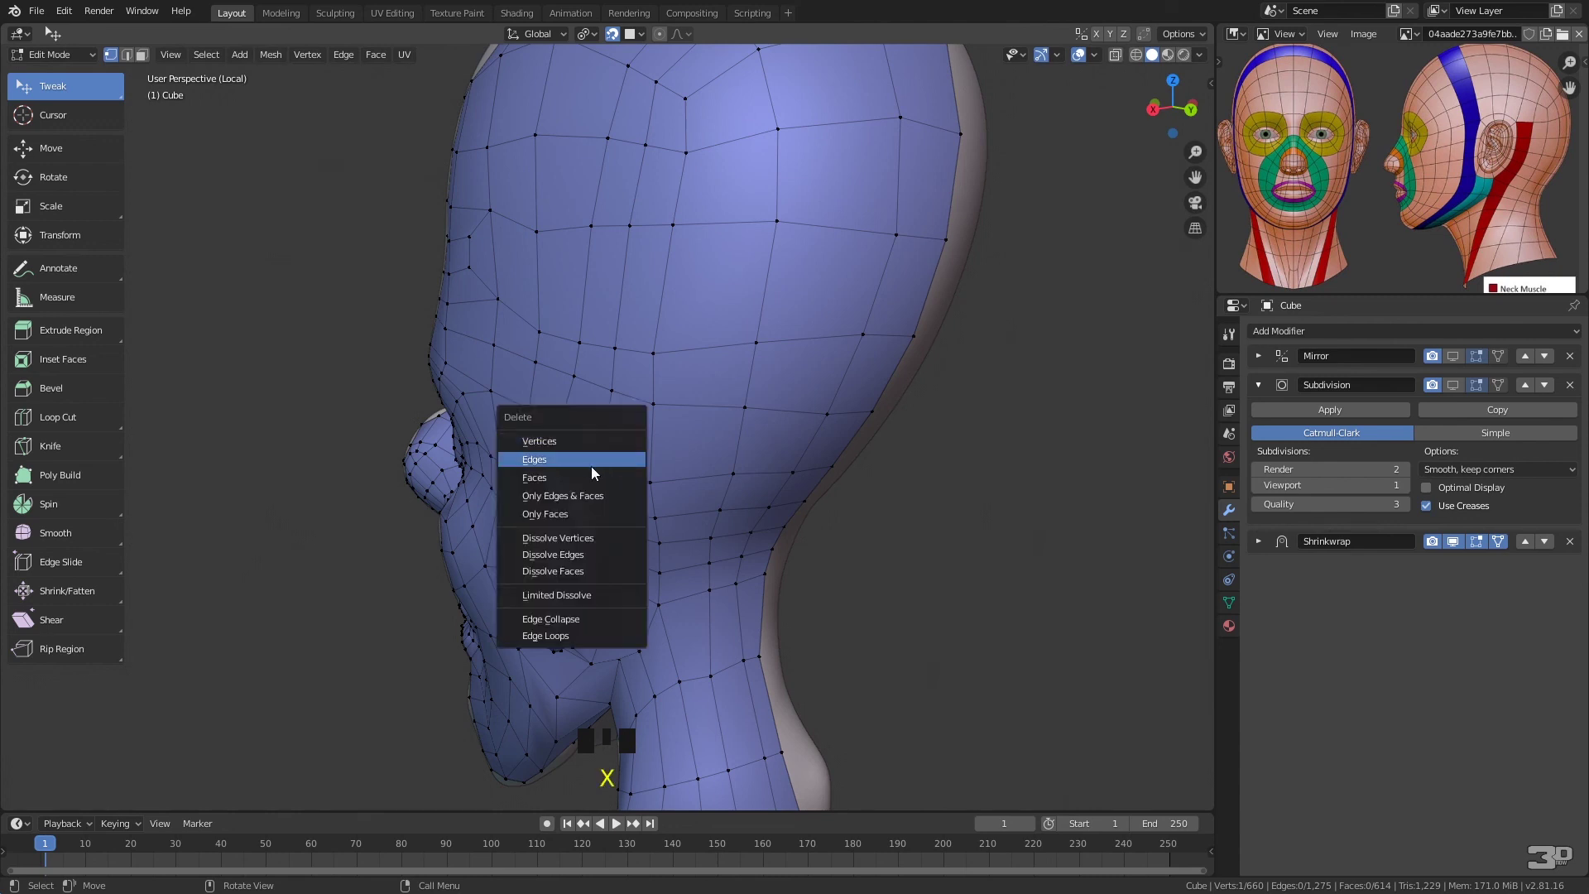
left_click(556, 443)
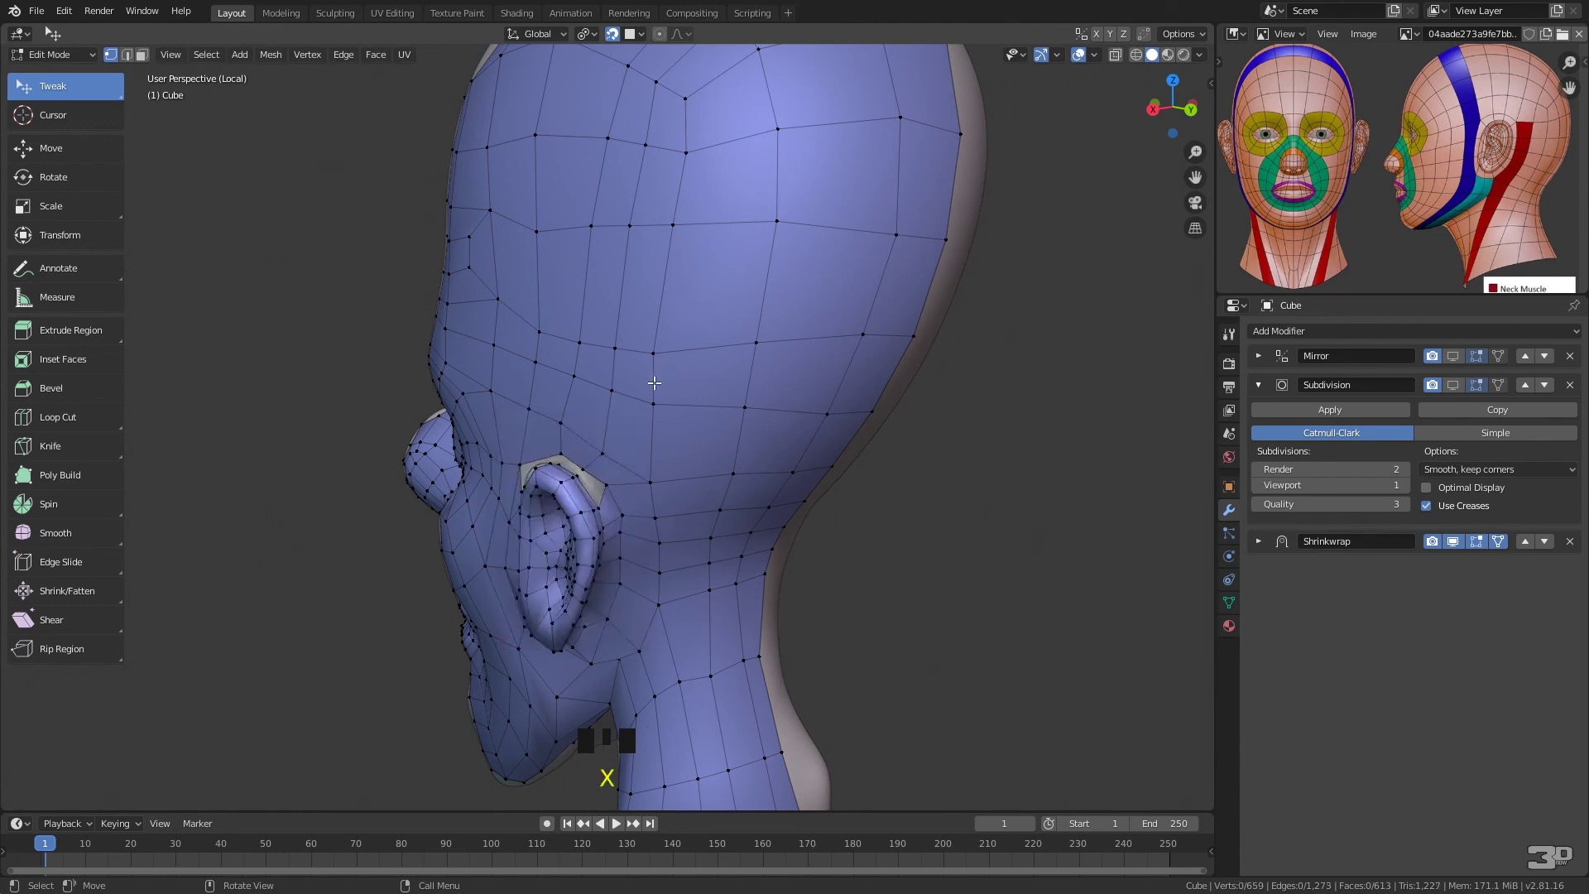
- Fill two quads in the gap along the upper rear rim of the ear
left_click(615, 483)
left_click(608, 484, "shift")
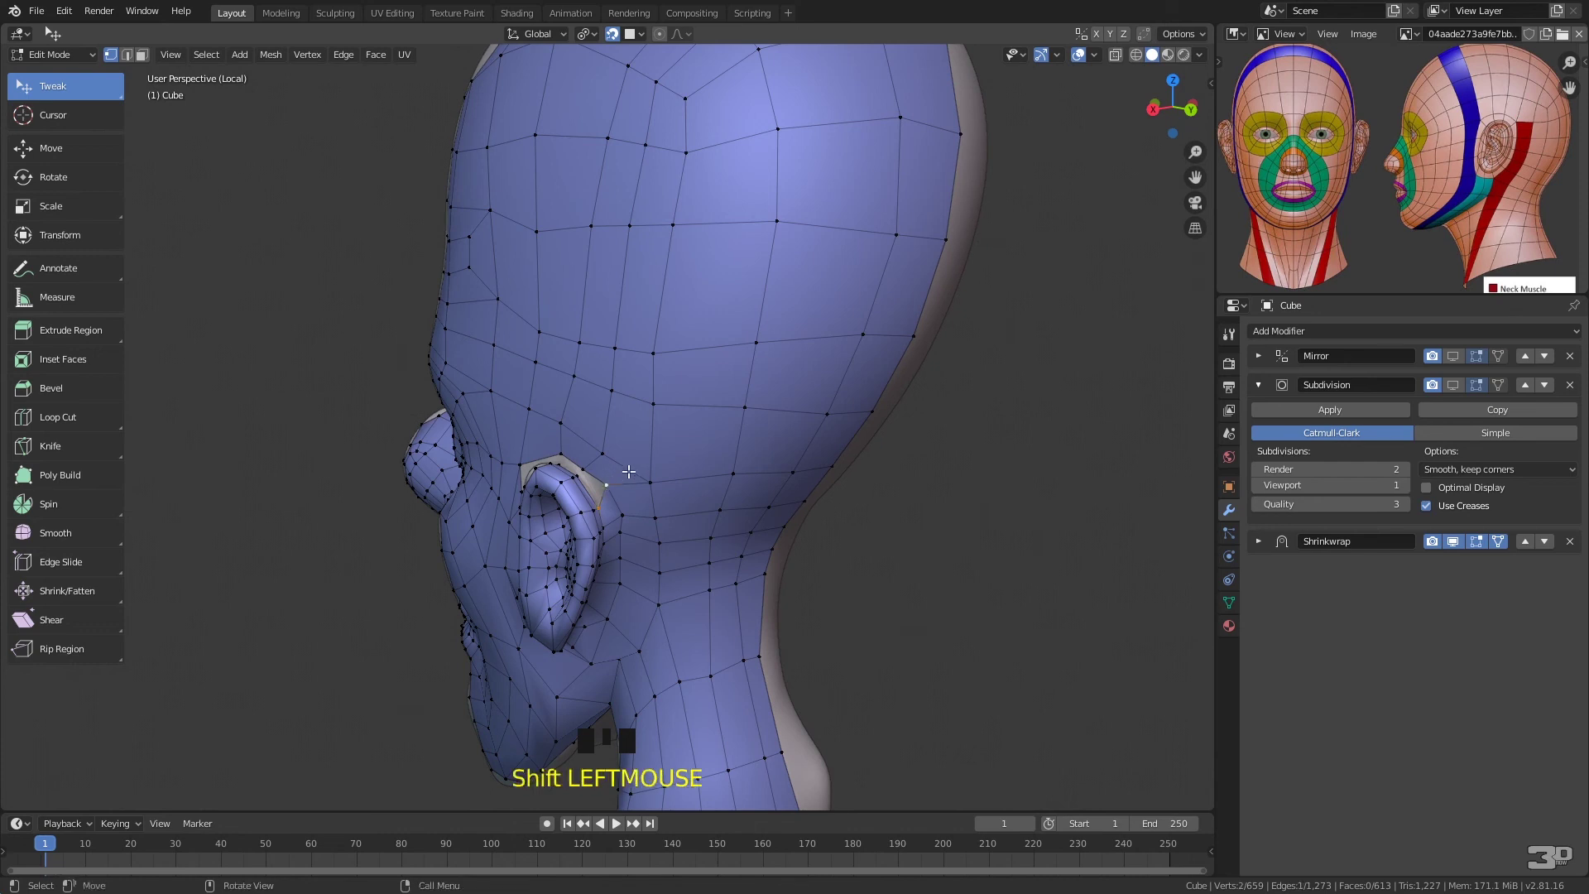
key("f")
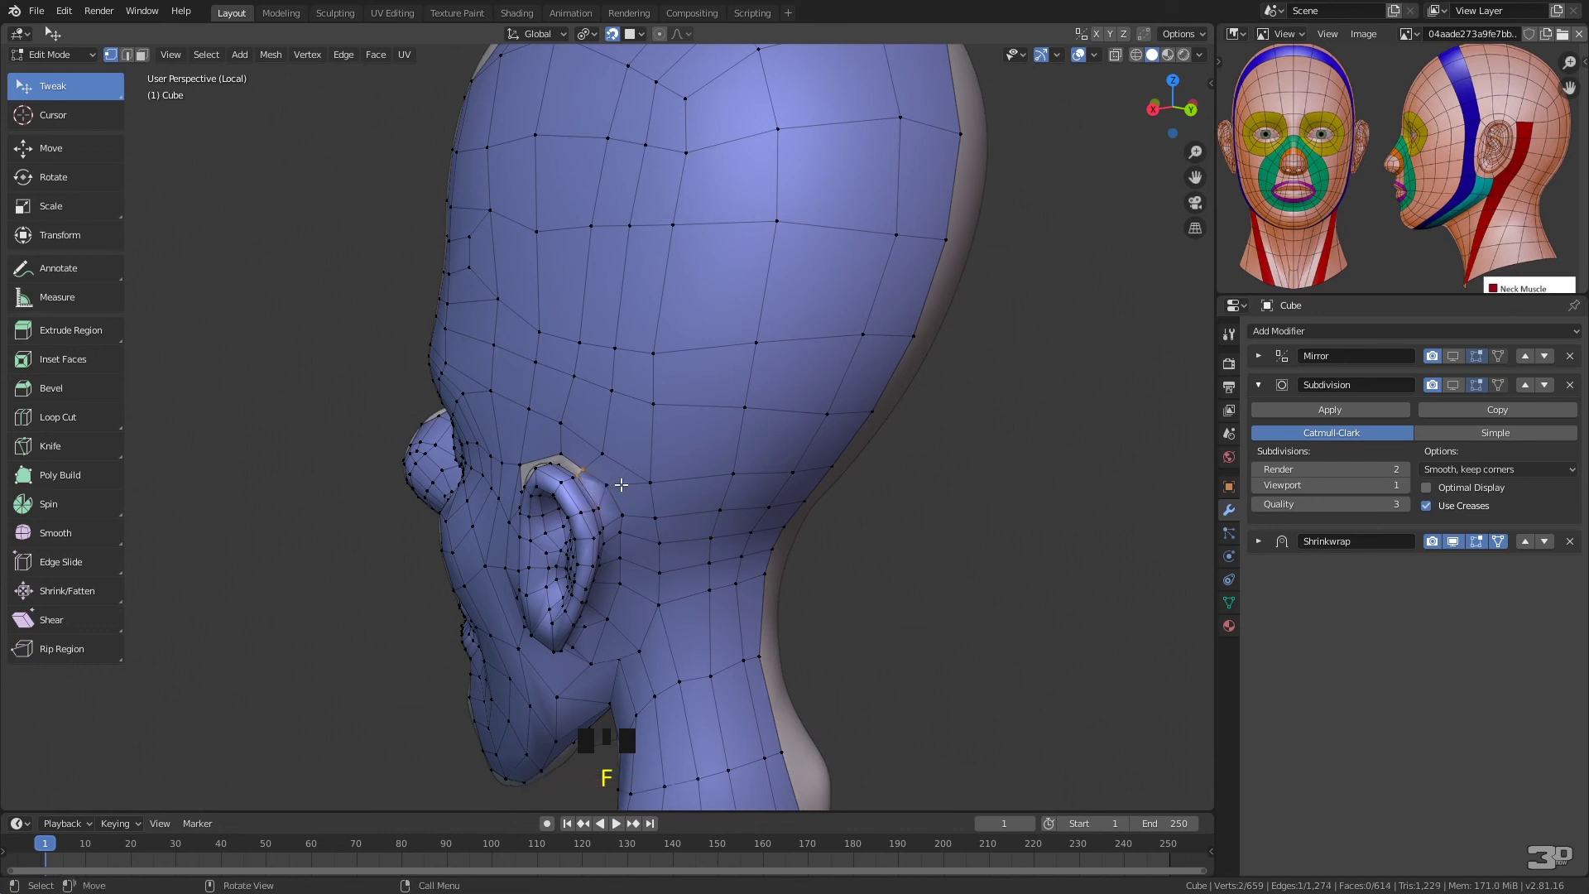
middle_click_drag(622, 485, 667, 492)
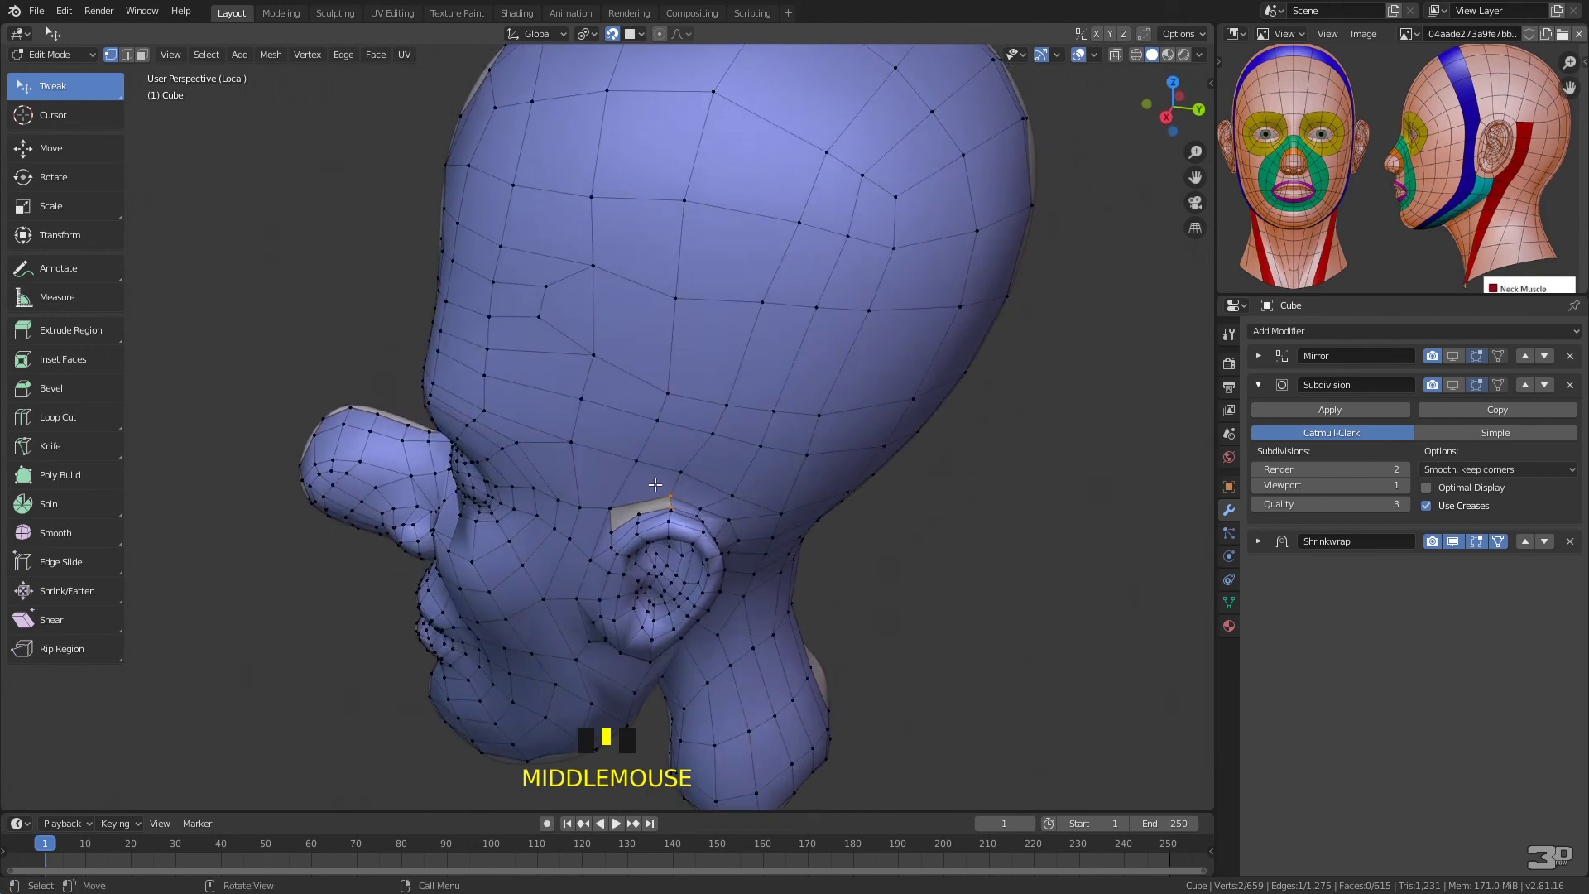
- Add a loop cut running from just above the ear up over the side of the skull
key("ctrl+r")
left_click(654, 480)
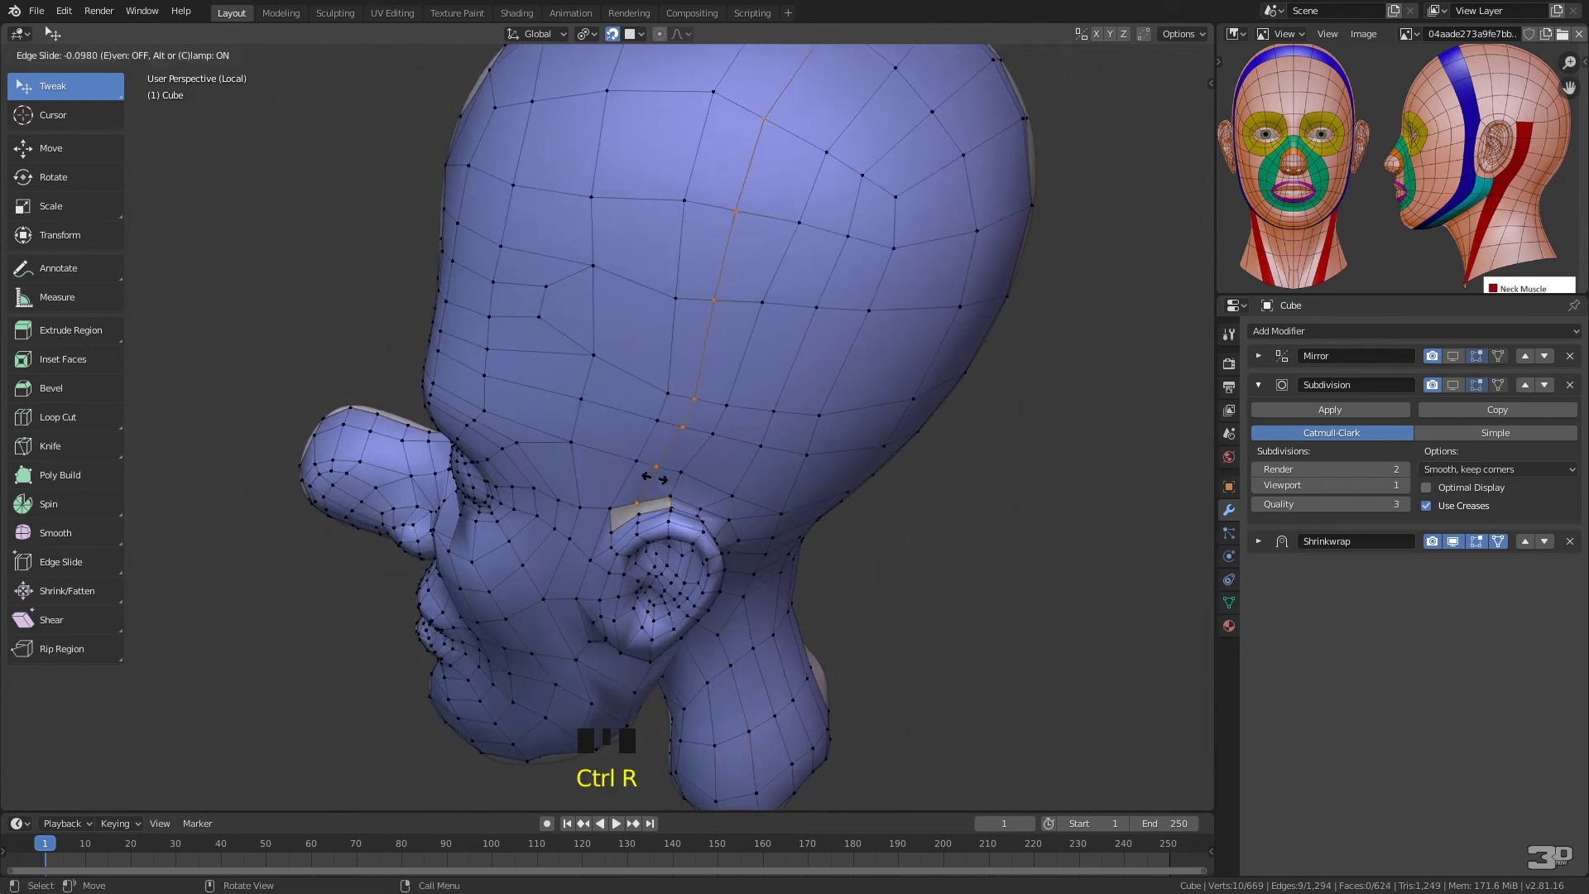
left_click(659, 483)
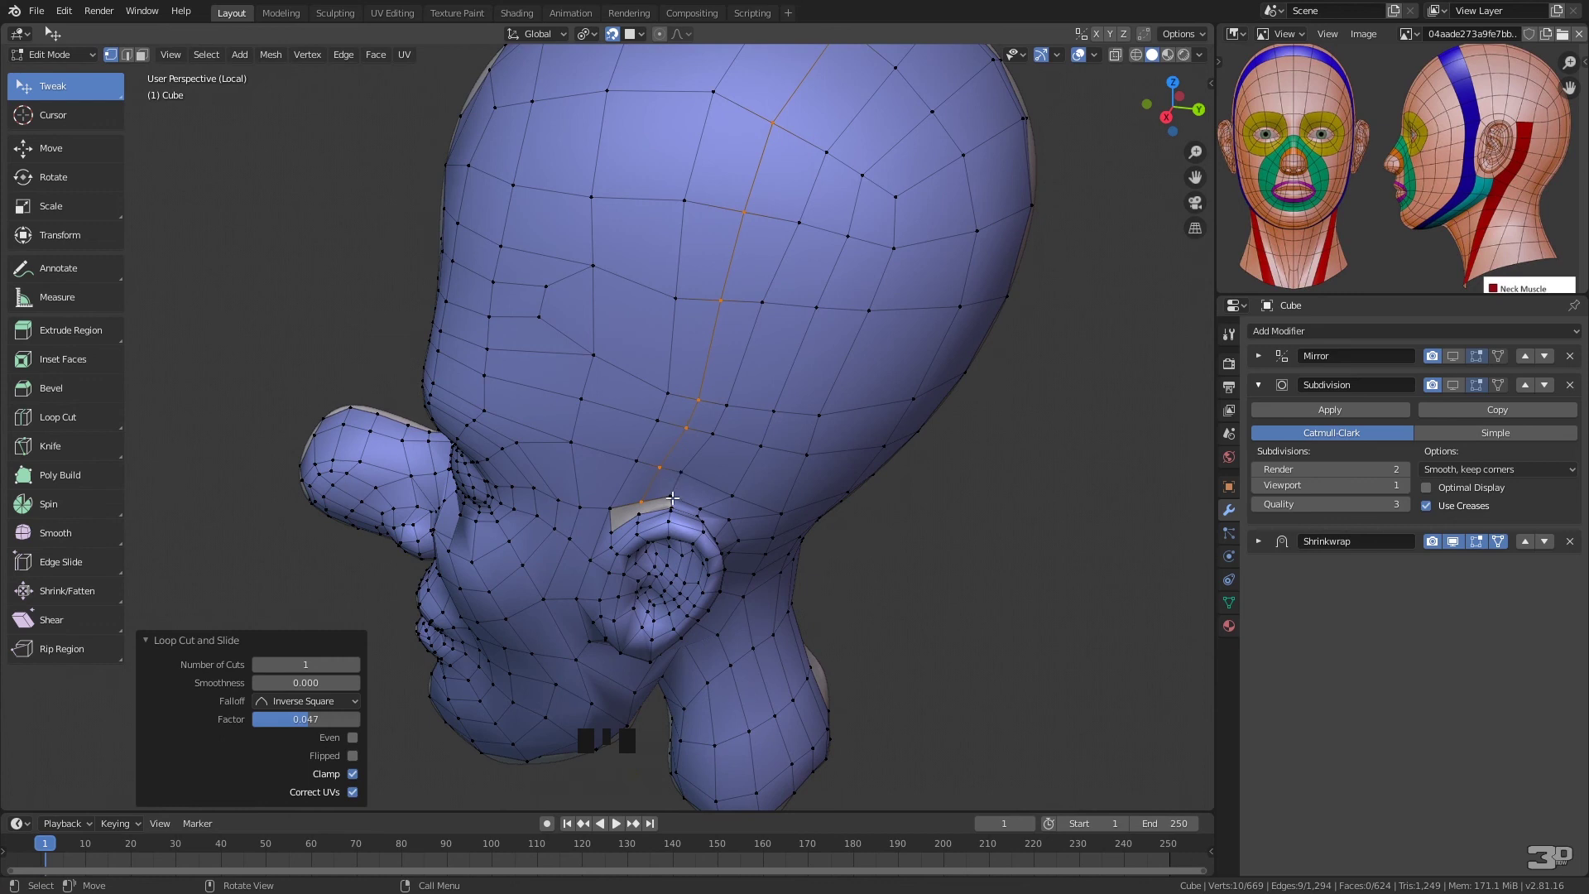
- Fill the last two quads to close the gap between the top of the ear and the head
left_click(673, 498)
middle_click_drag(673, 497, 668, 530)
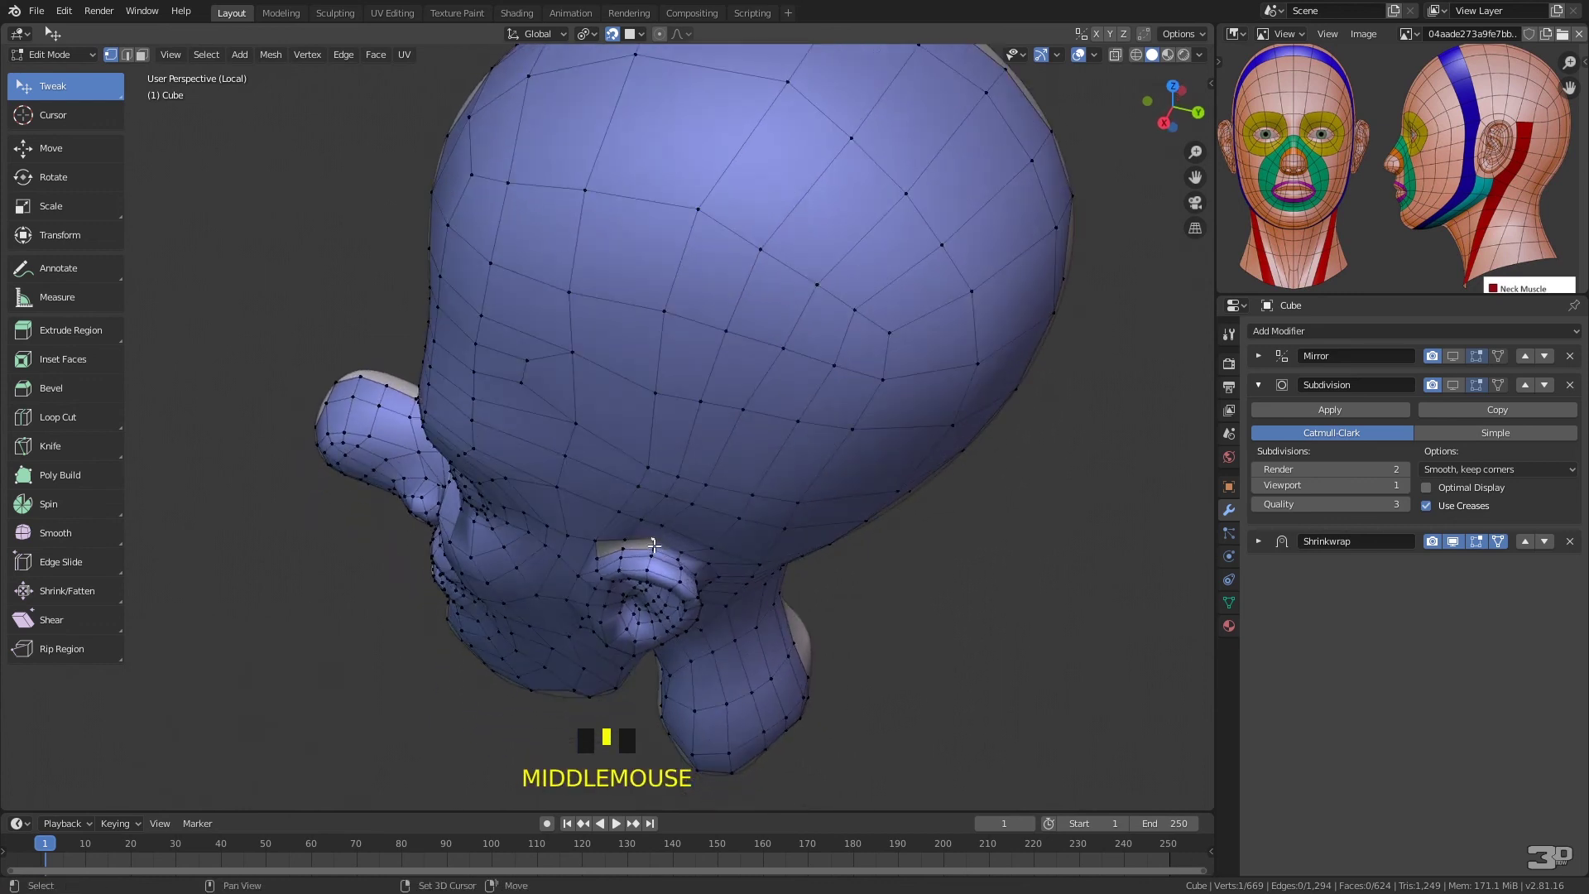
left_click(654, 544, "shift")
key("f")
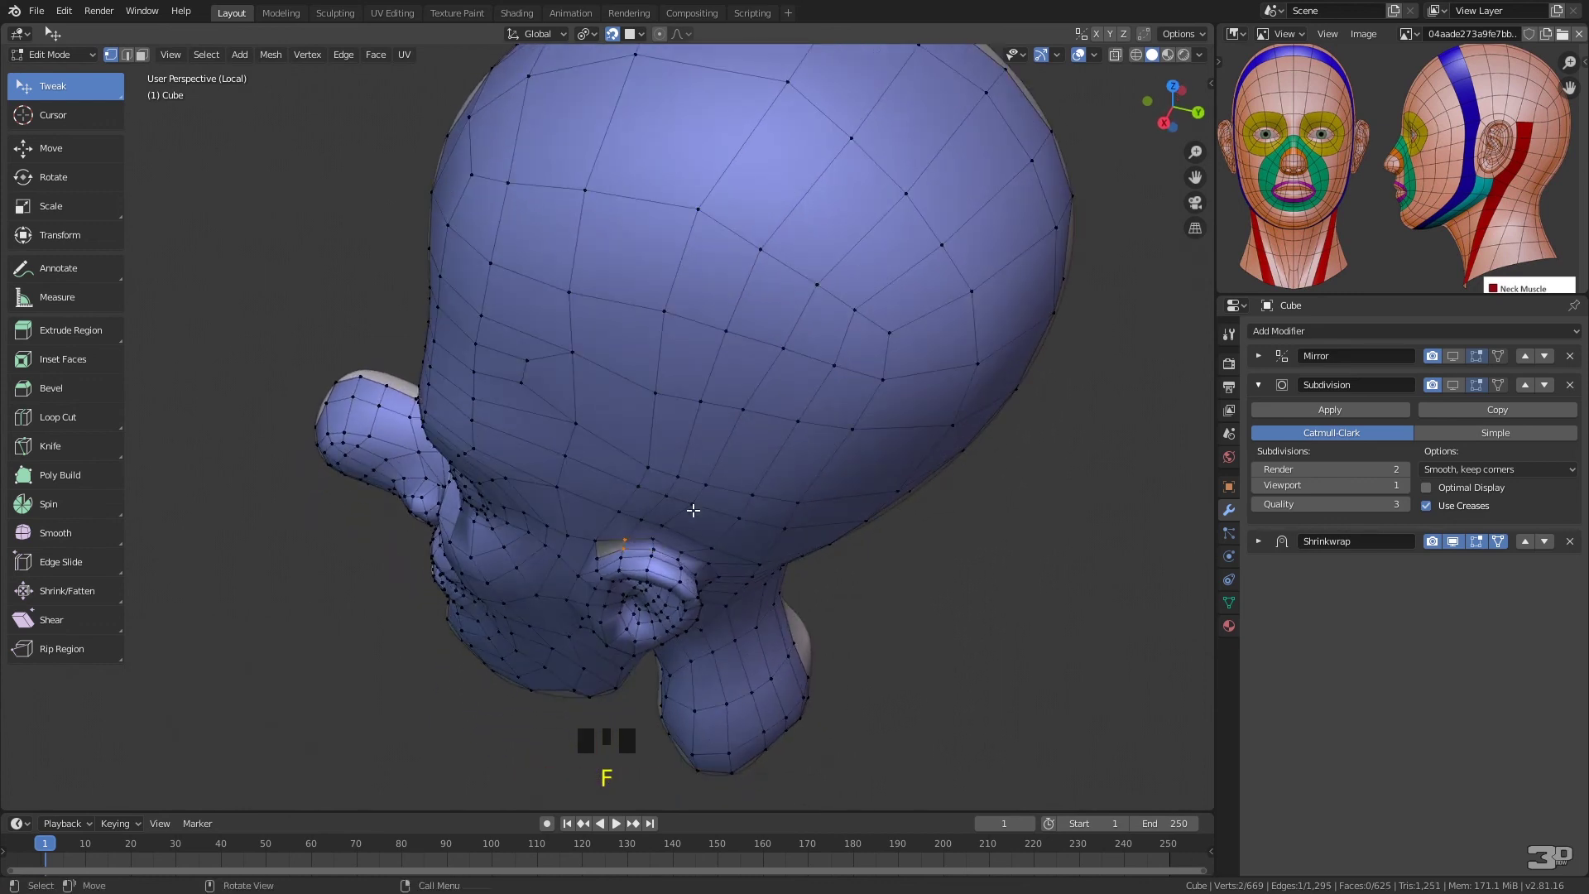
middle_click_drag(688, 465, 730, 318)
- Fill the small remaining opening inside the upper ear with two quads
left_click(734, 356)
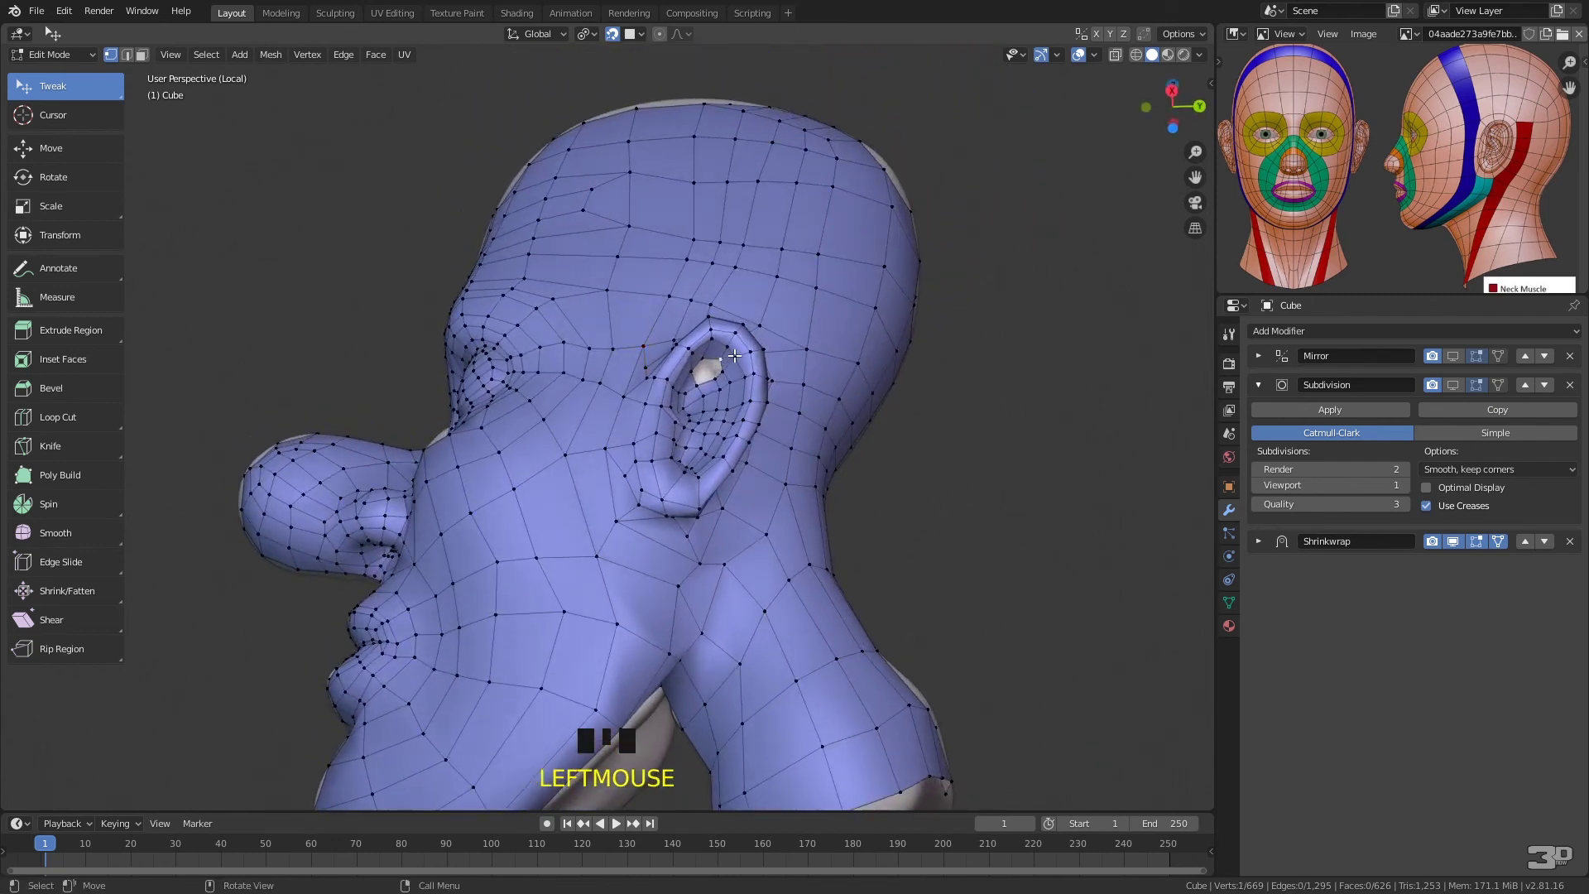
left_click_drag(722, 356, 720, 355)
left_click(740, 369, "shift")
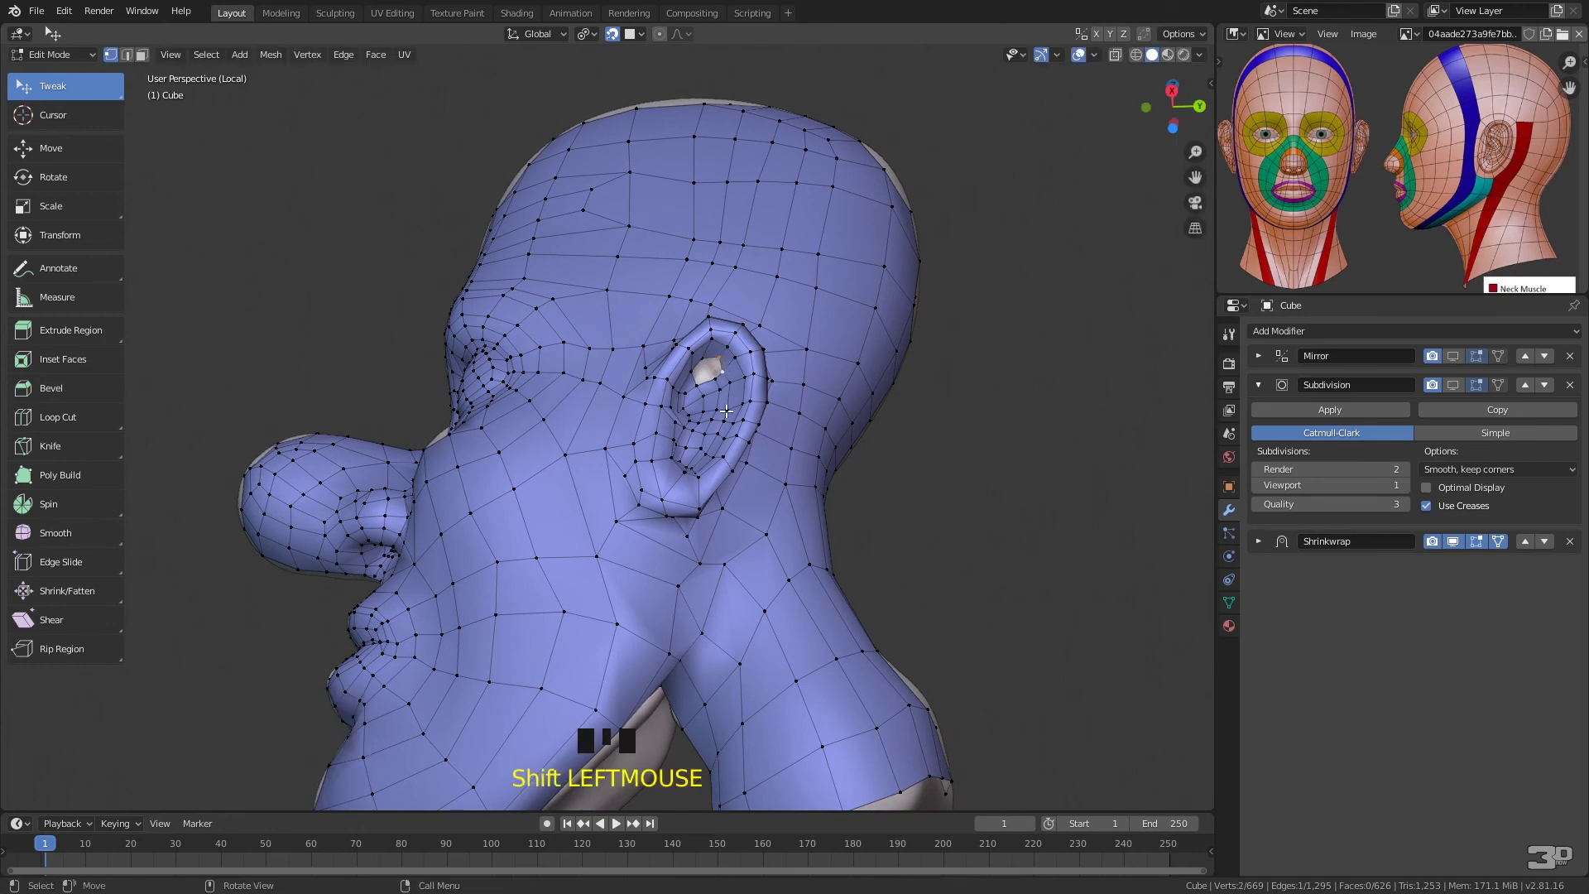
middle_click_drag(776, 422, 964, 495)
left_click(708, 554)
middle_click_drag(771, 550, 1003, 507)
key("KP_Divide")
key("KP_Divide")
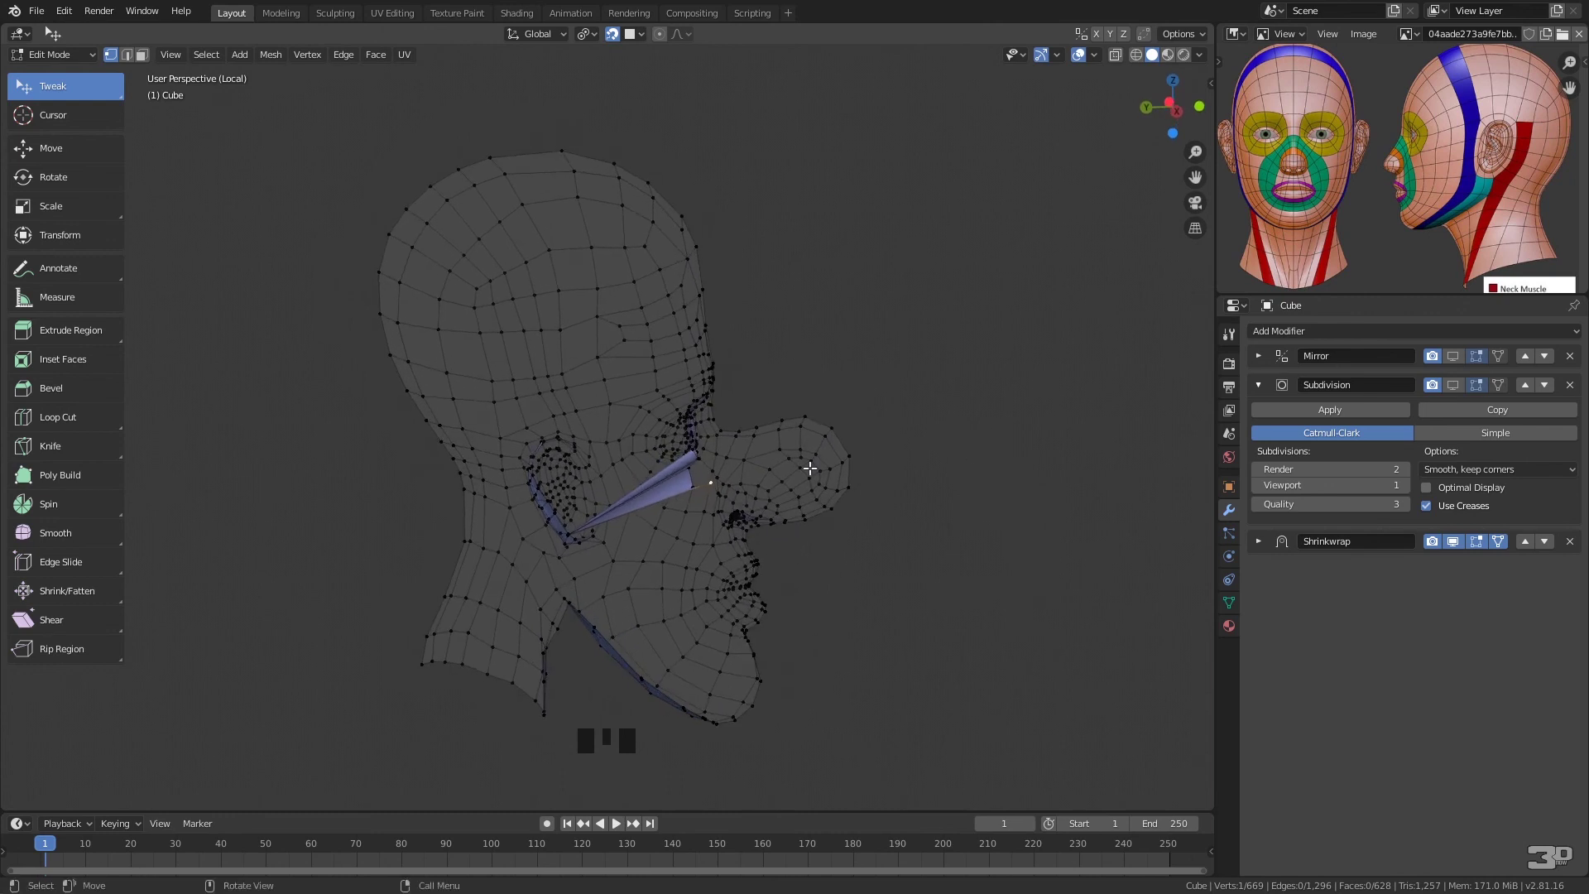
left_click(574, 531)
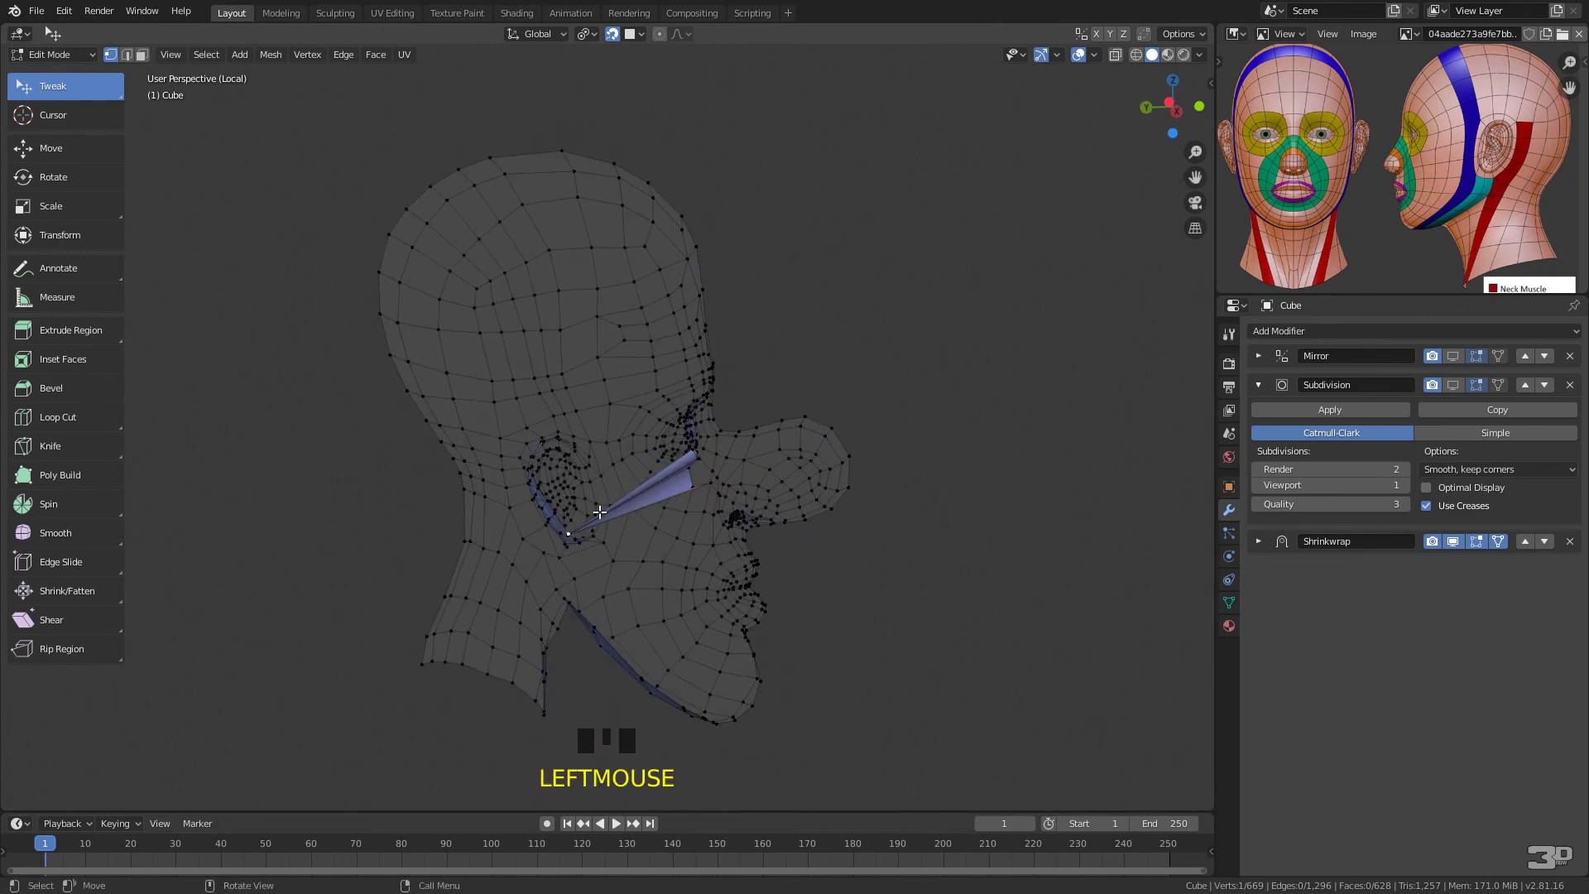
key("g")
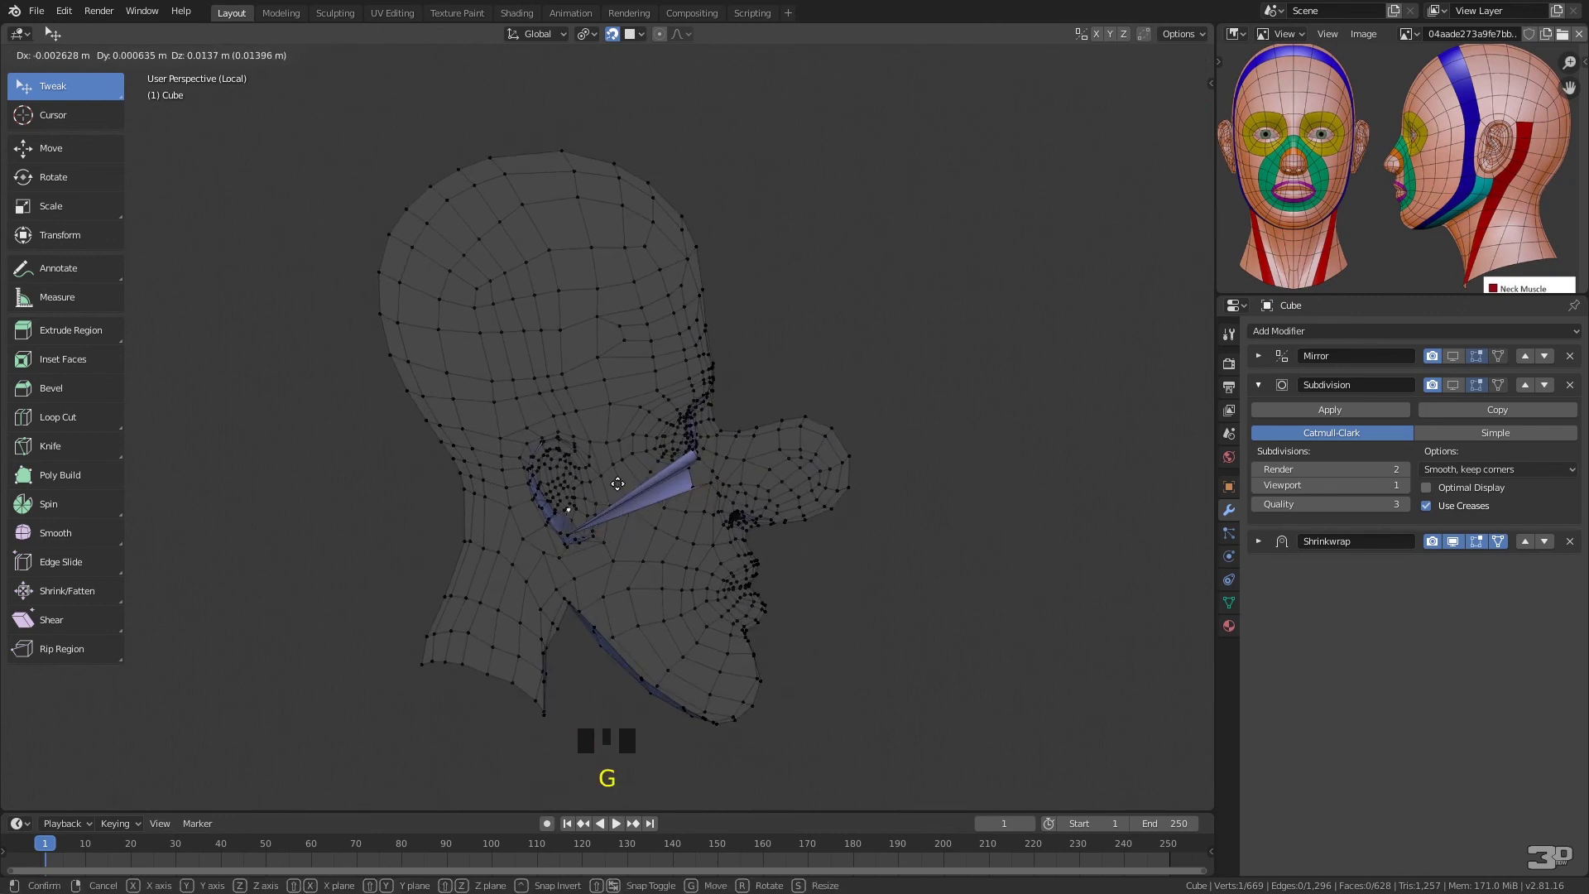
left_click(571, 536)
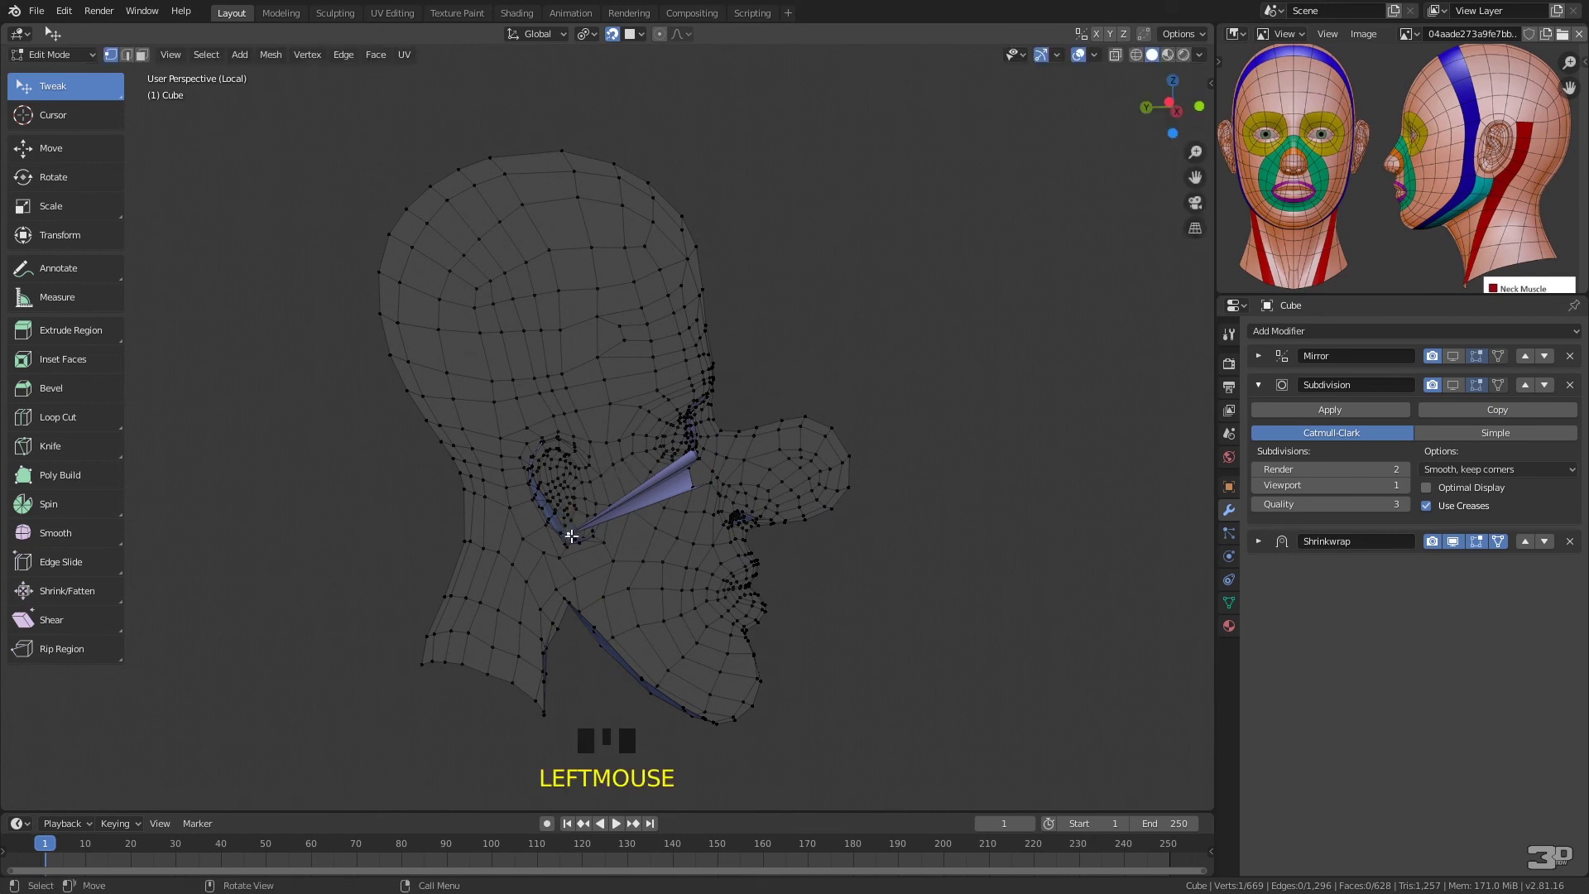
left_click(569, 538)
key("g")
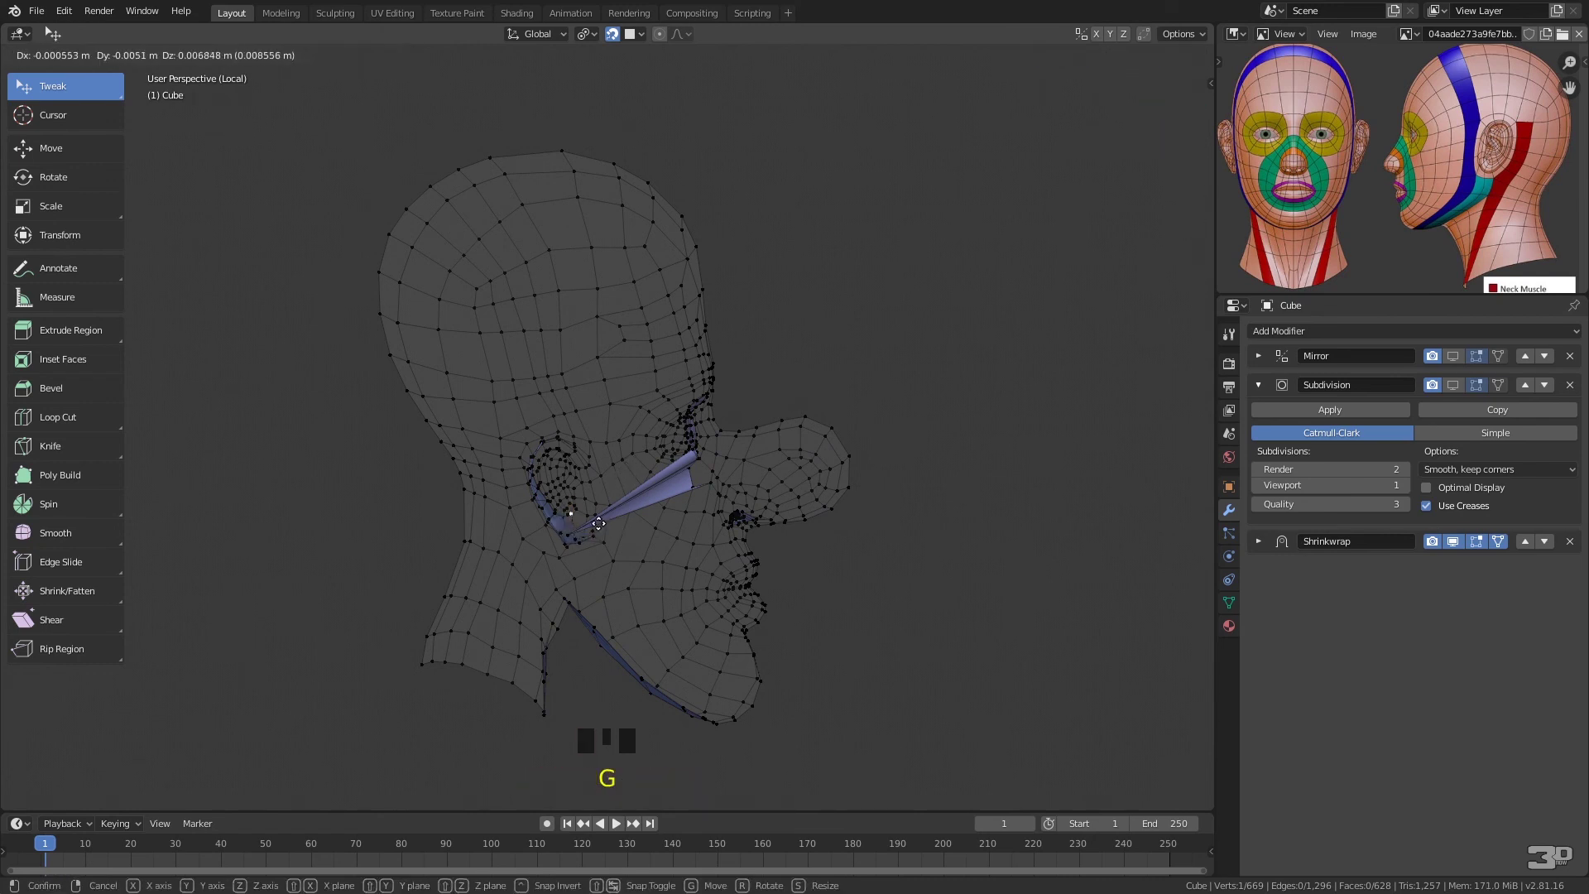
right_click(603, 519)
- Delete the four distorted faces on the cheek just below the eye
middle_click_drag(629, 550, 256, 407)
middle_click_drag(654, 393, 901, 606)
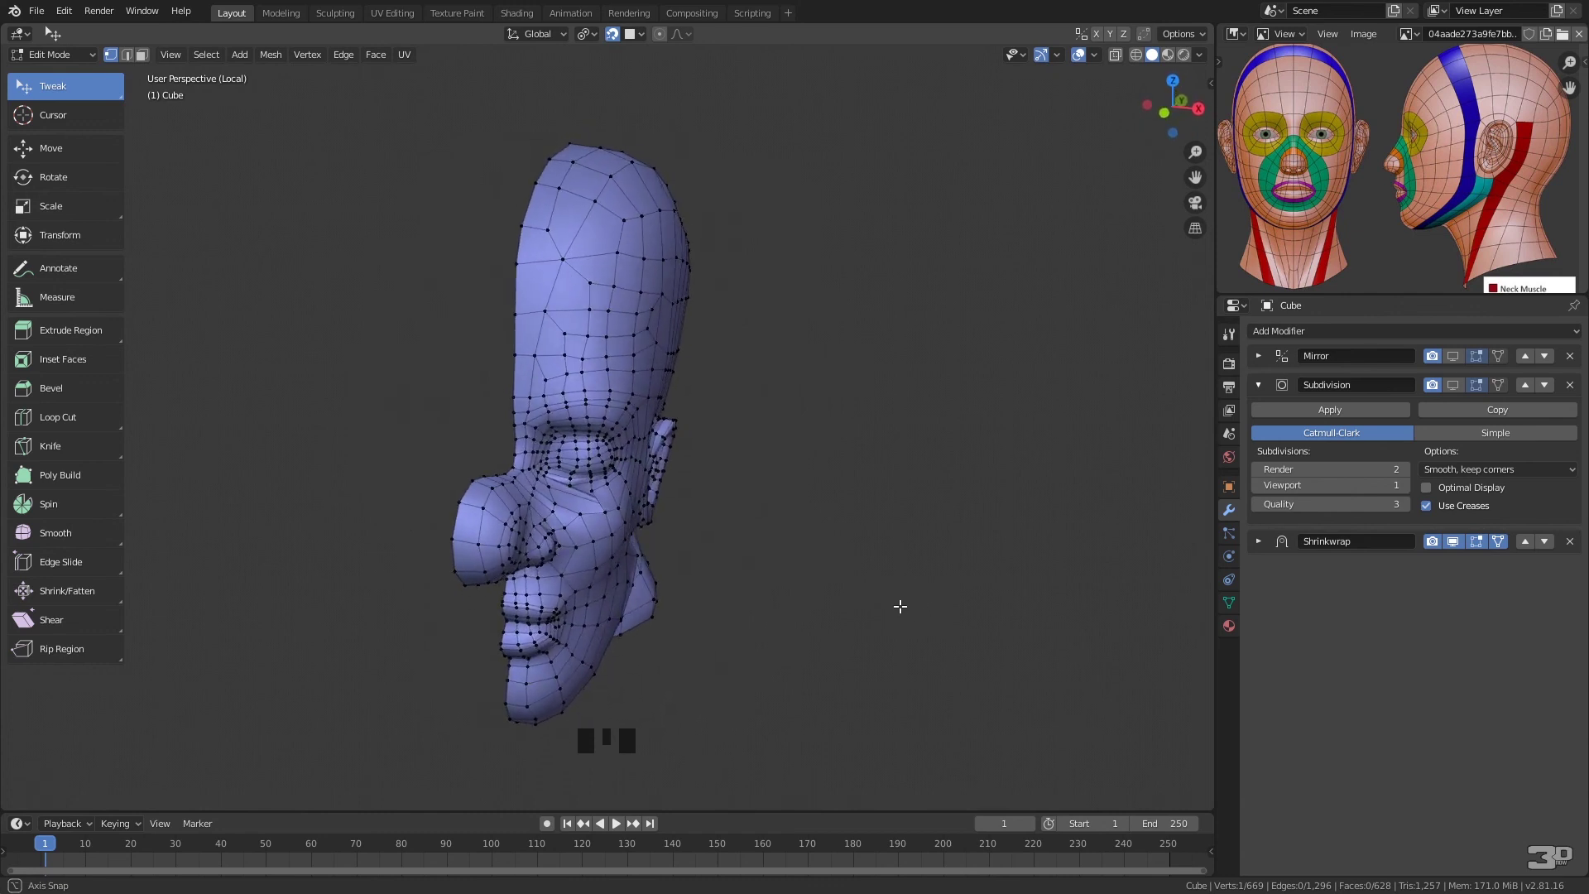
left_click(568, 496)
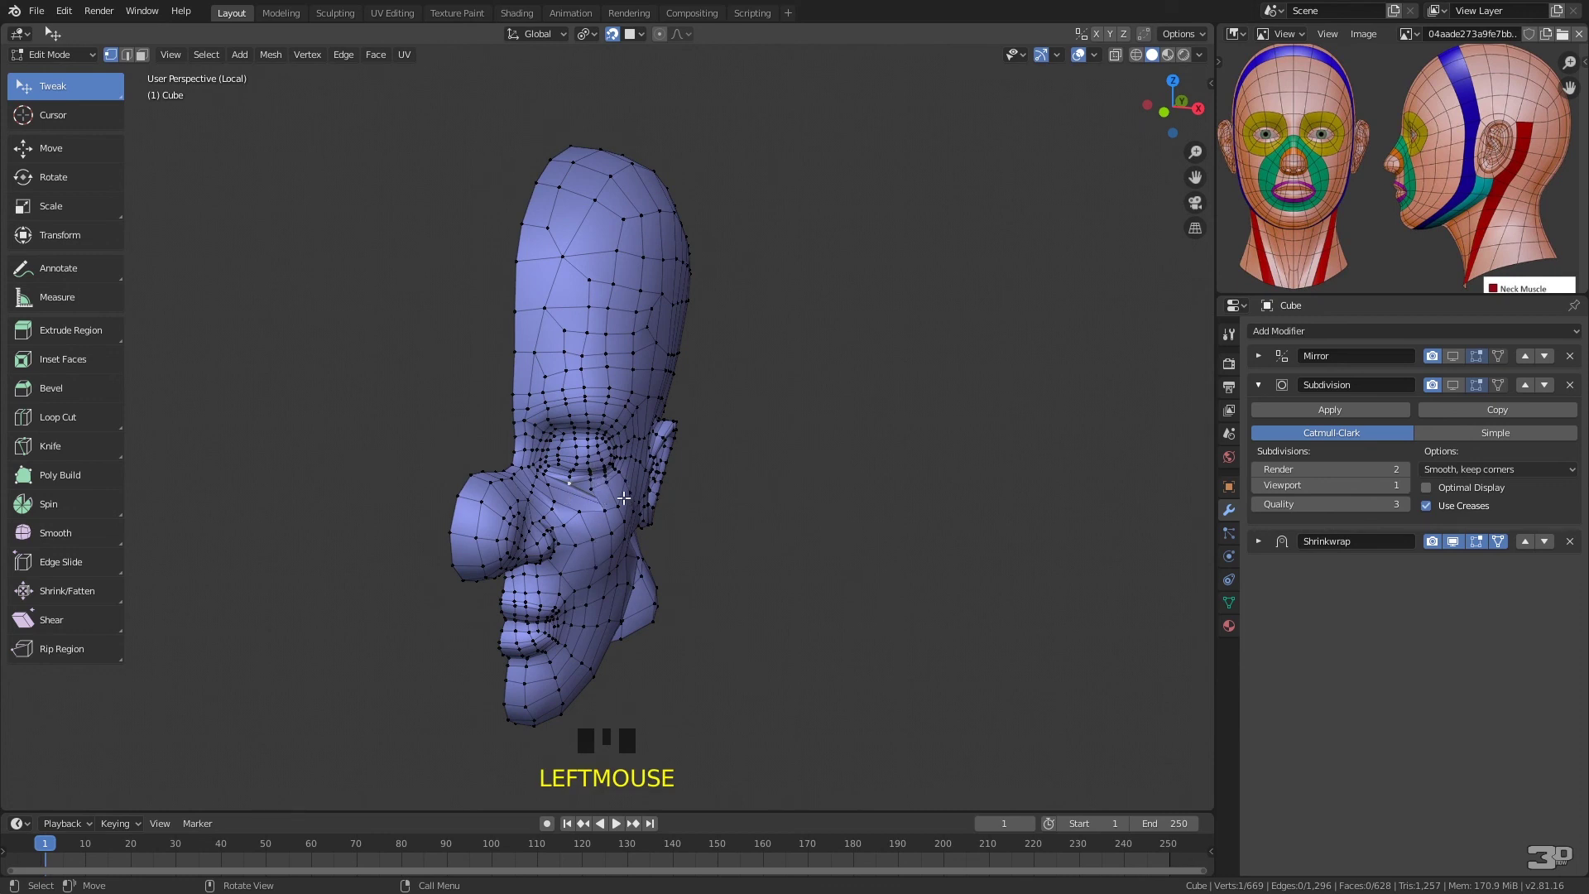
key("3")
left_click(567, 499)
left_click(584, 497, "shift")
middle_click_drag(583, 496, 663, 482)
left_click(626, 493, "shift")
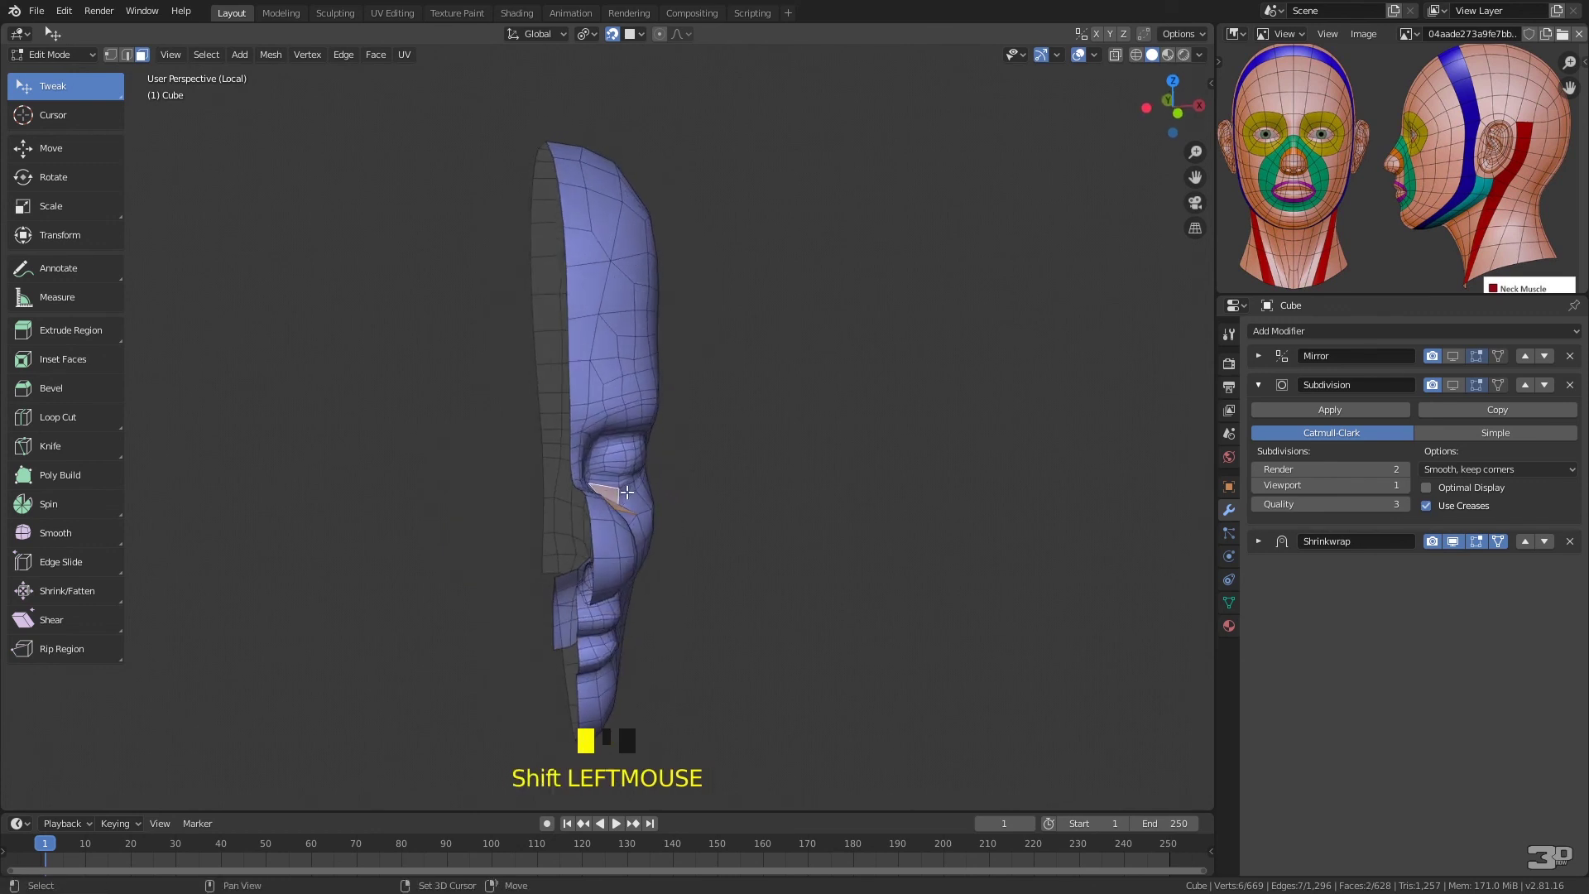
left_click(638, 504, "shift")
key("x")
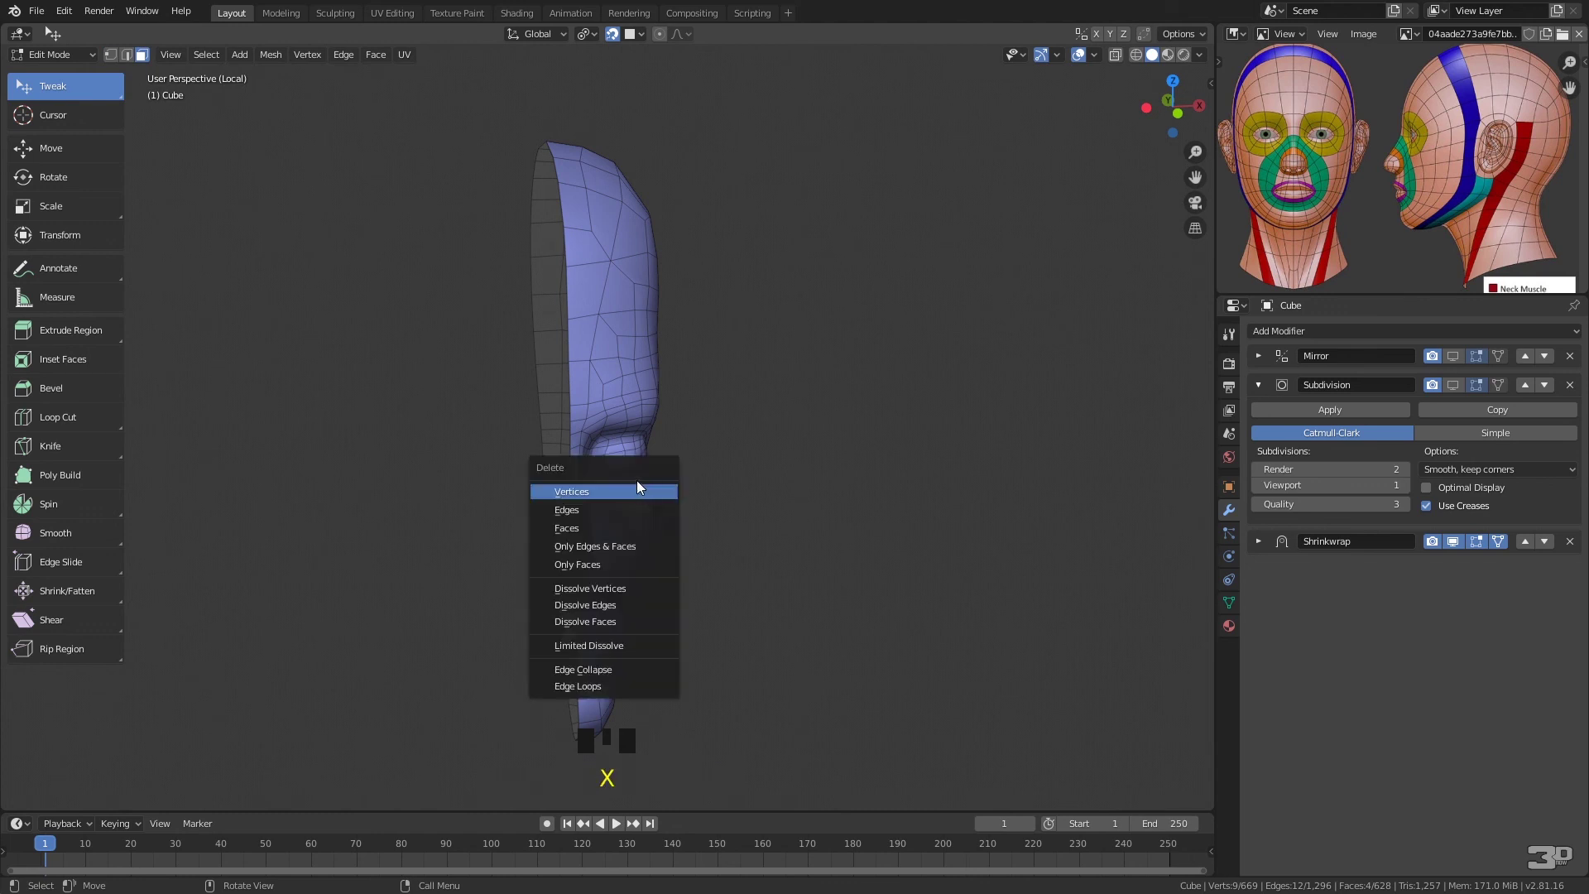
left_click(589, 527)
- Exit local view, fill the first quad of the hole below the eye and nudge its vertex onto the sculpt
middle_click_drag(691, 468, 615, 458)
key("KP_Divide")
key("1")
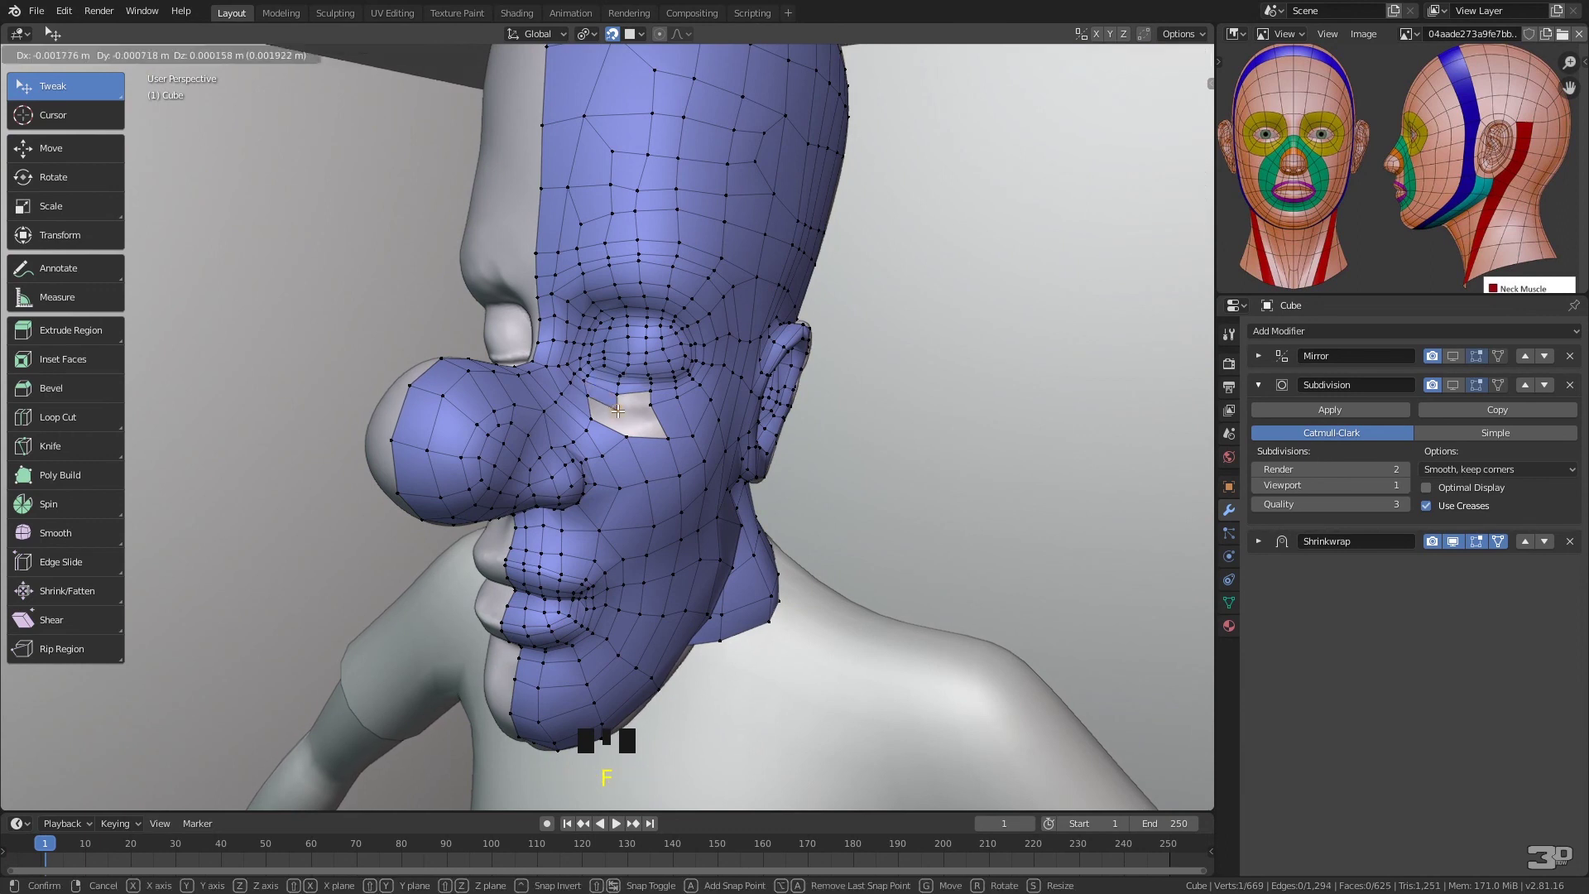
key("f")
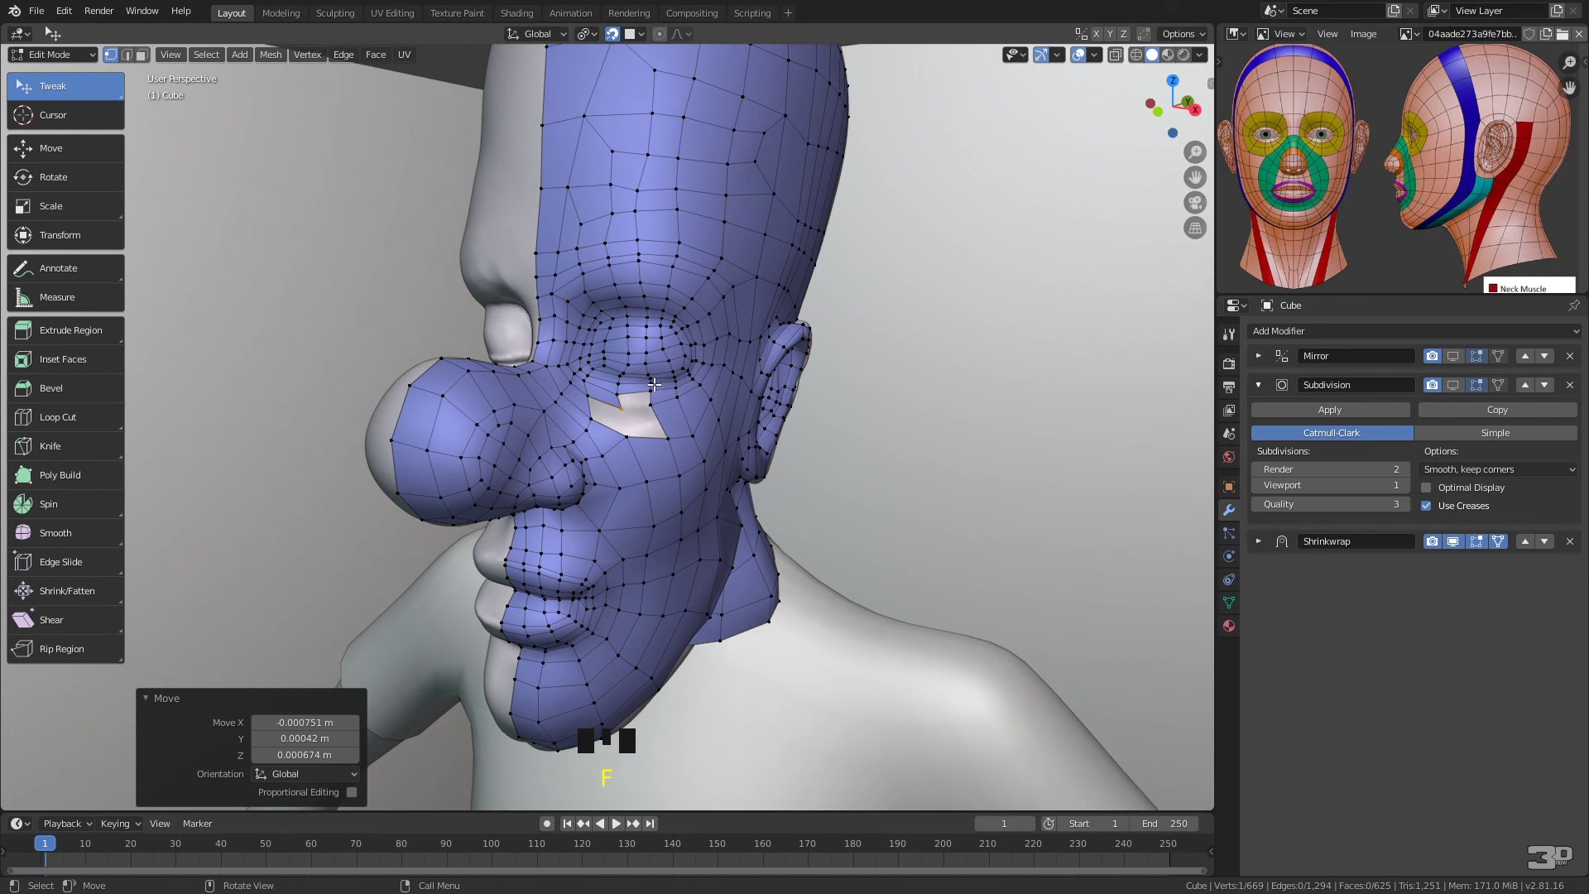
- Fill the remaining three quads of the hole below the eye
left_click(596, 394)
left_click(620, 409, "shift")
left_click(628, 431, "shift")
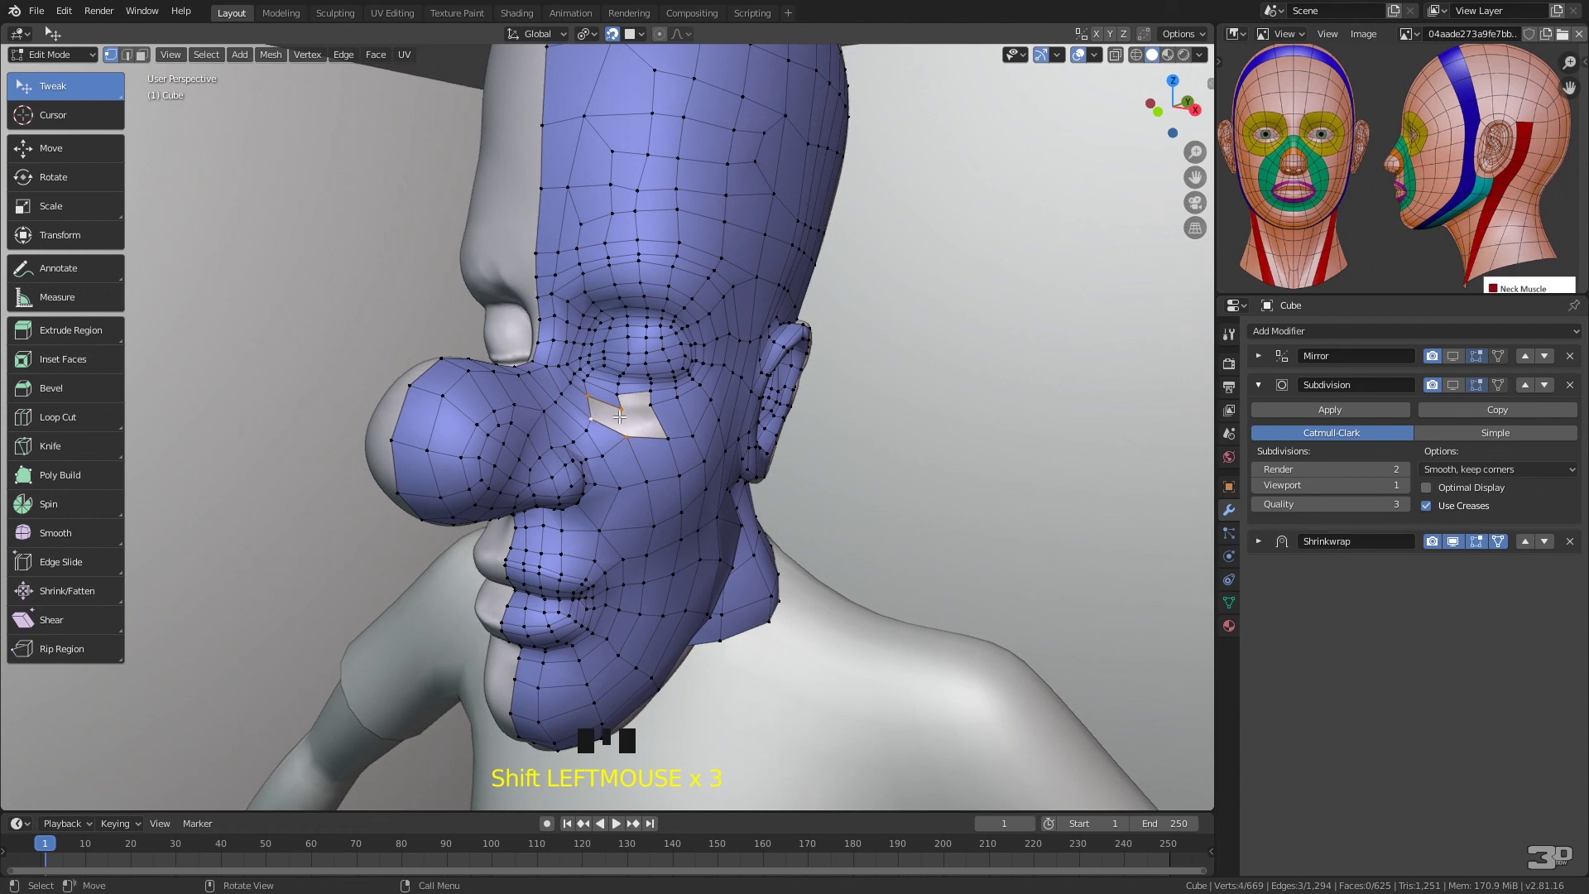
key("f")
left_click(664, 431, "shift")
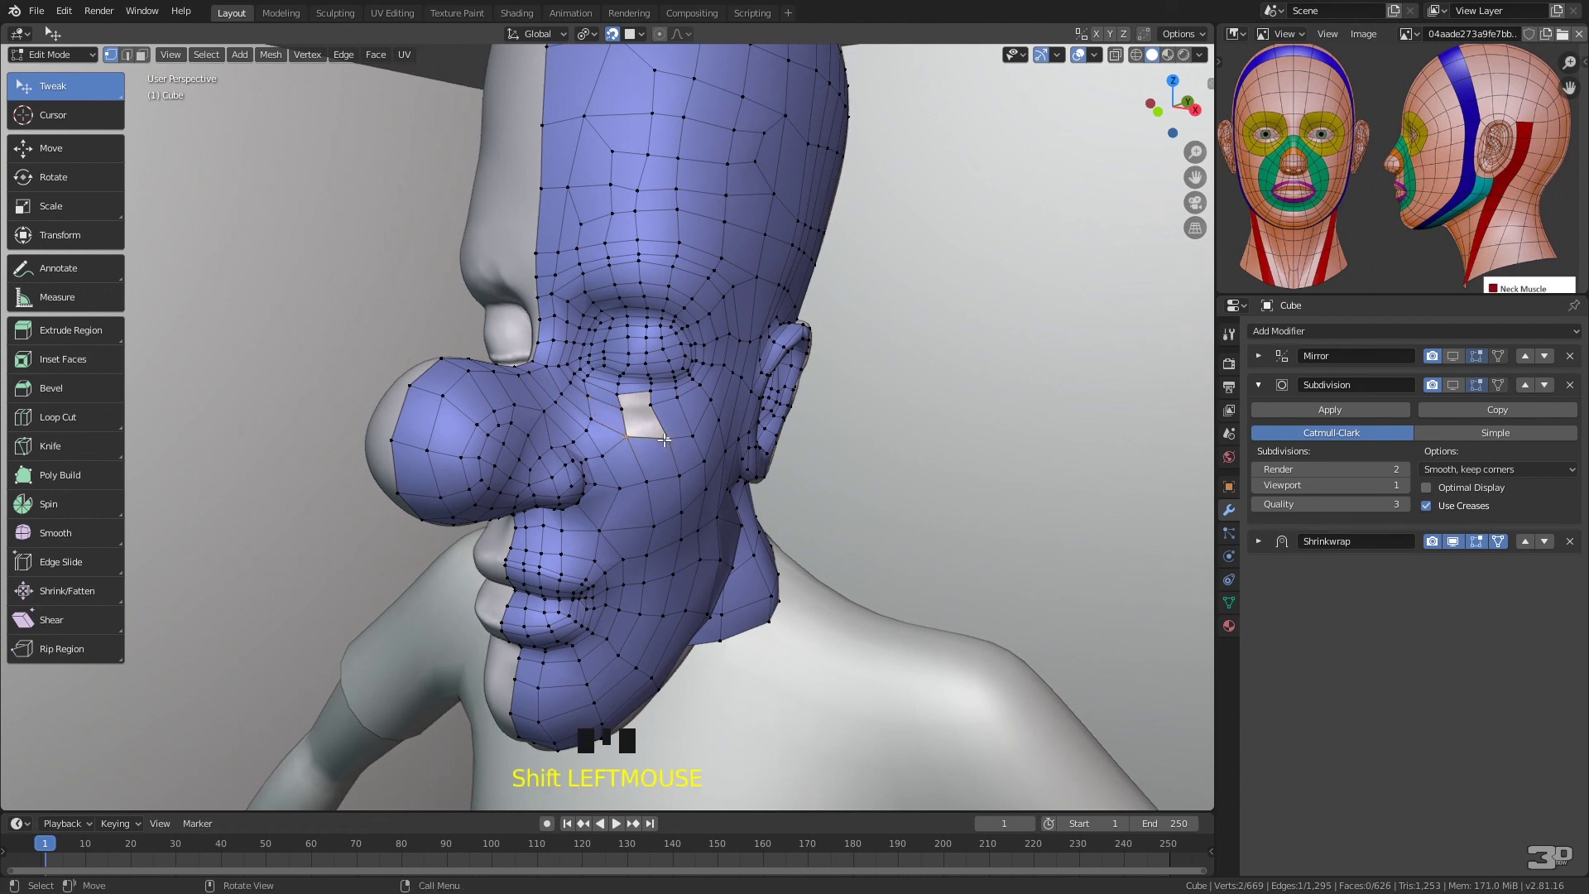
key("f")
middle_click_drag(705, 375, 773, 410)
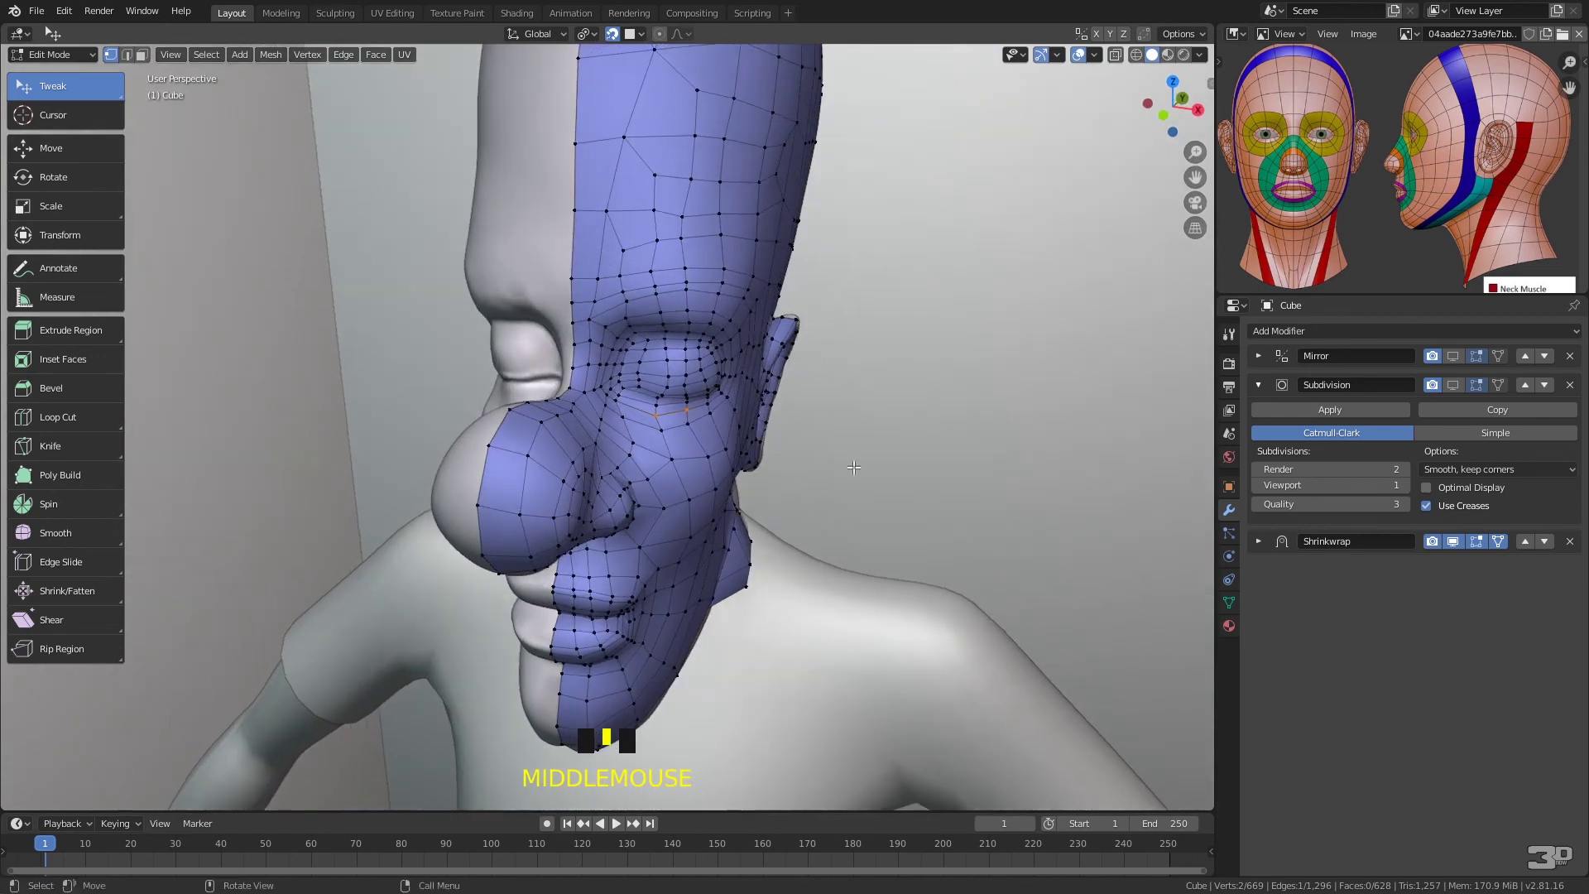
- Turn on the viewport display of the Mirror and Subdivision modifiers to preview the full smoothed head
left_click(1477, 356)
left_click(1453, 386)
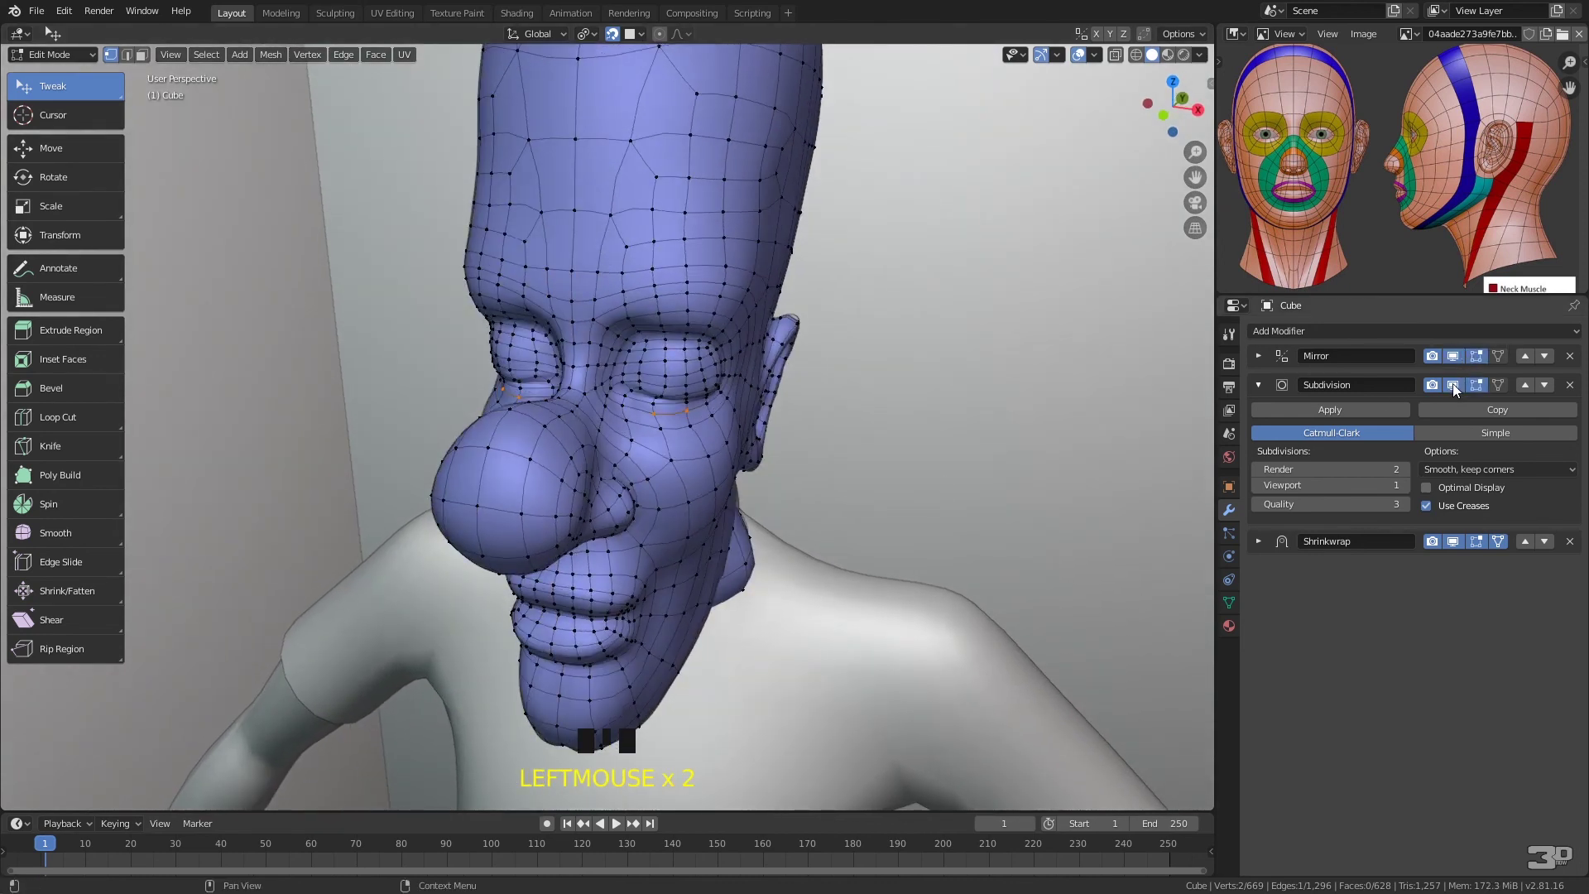
middle_click_drag(712, 418, 818, 416)
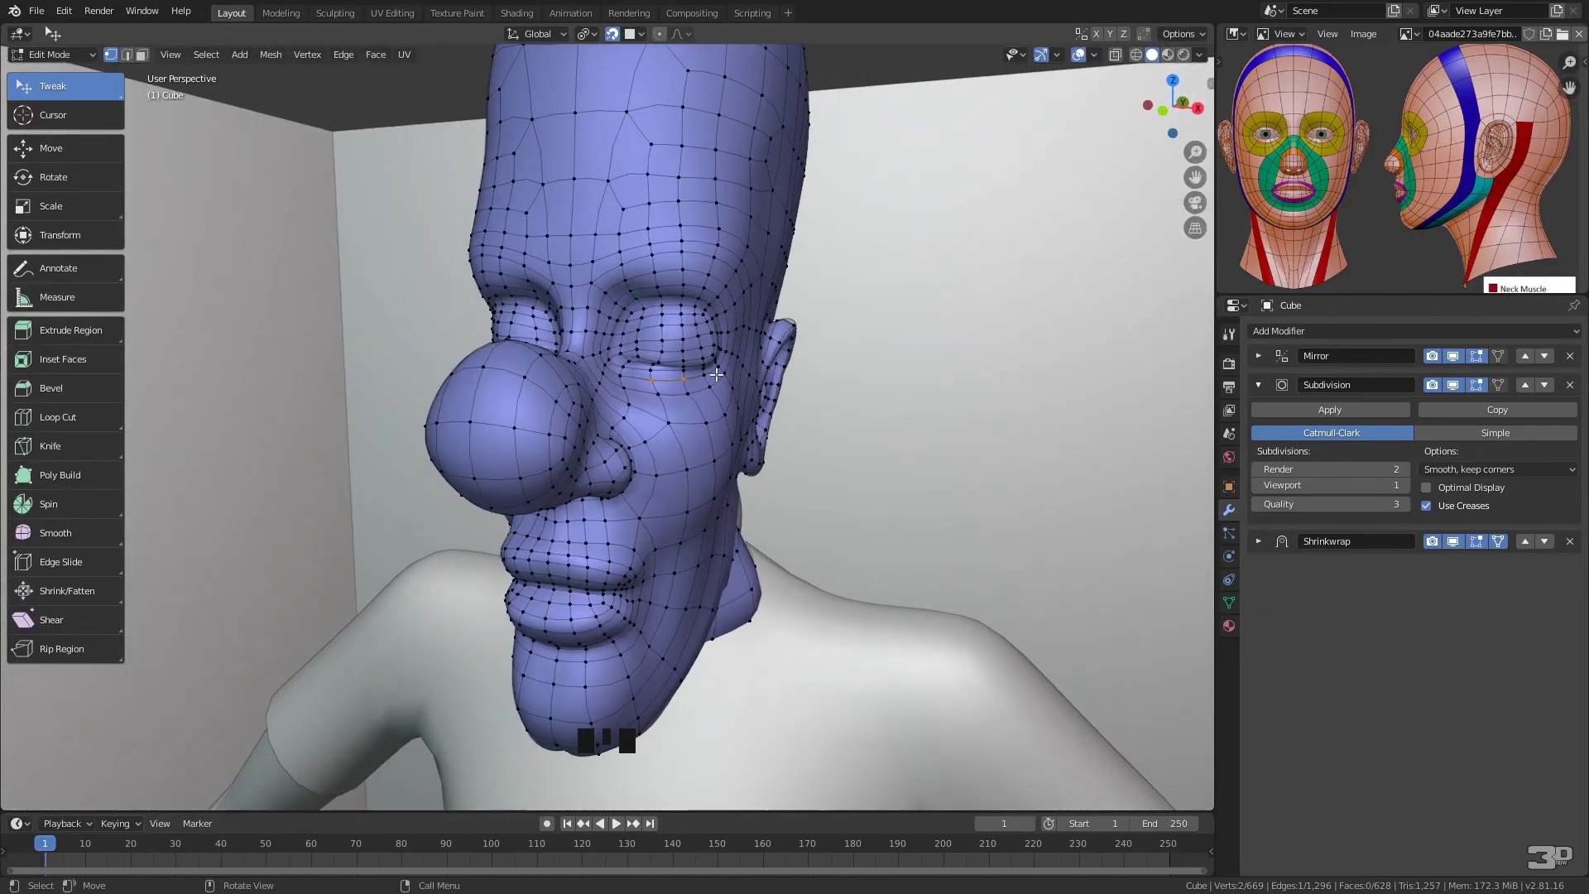
middle_click_drag(674, 351, 678, 342)
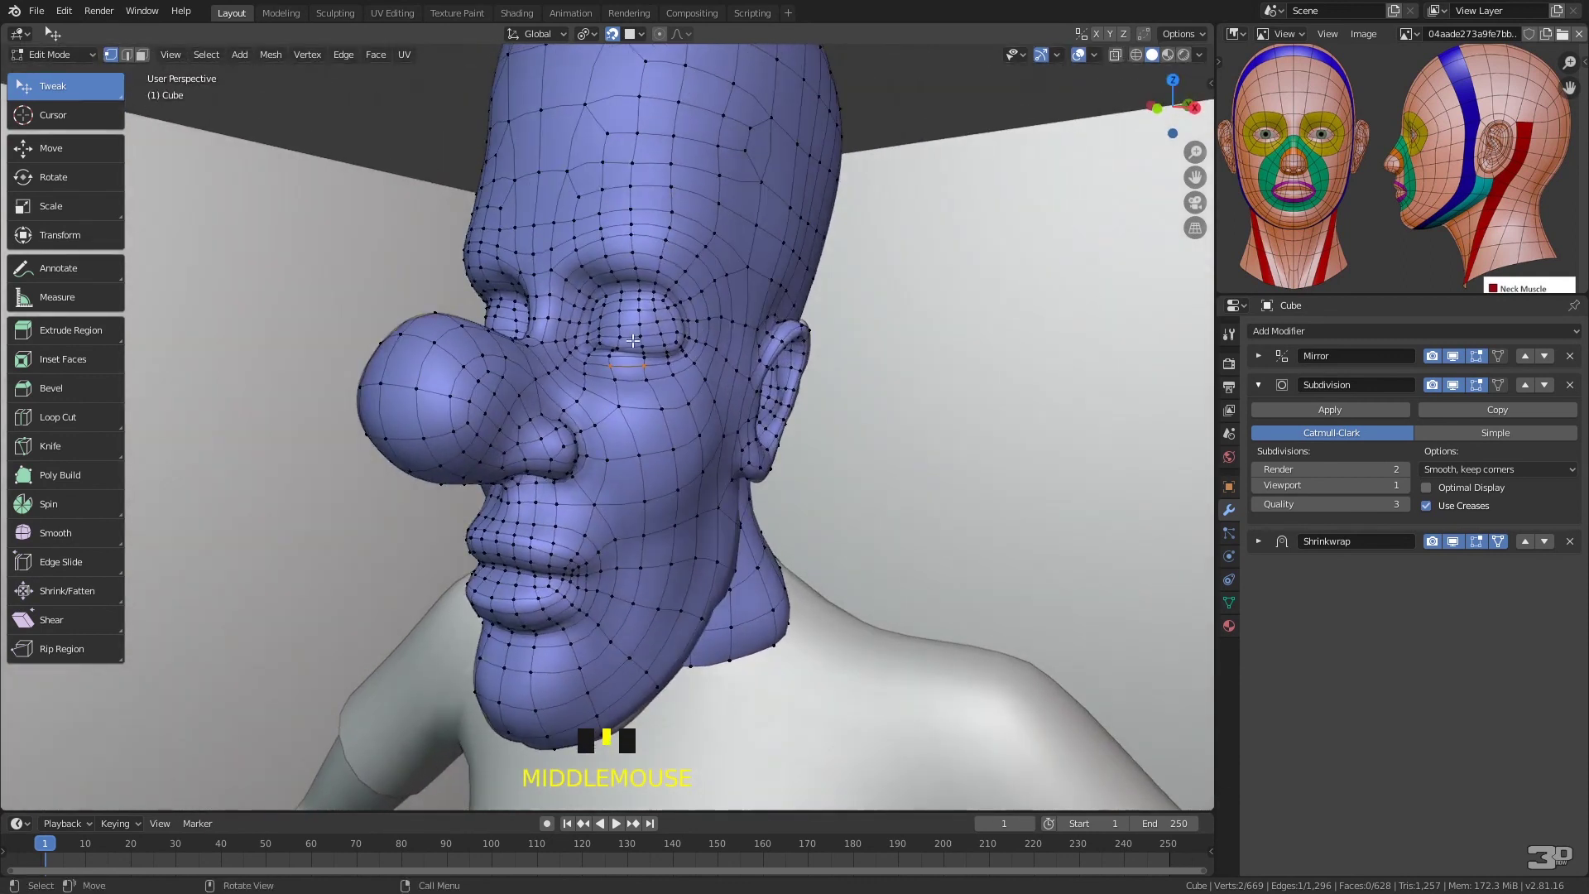
- Reposition the misplaced vertex on the lower eyelid near the inner eye corner, working on it in close-up
left_click_drag(617, 345, 625, 337)
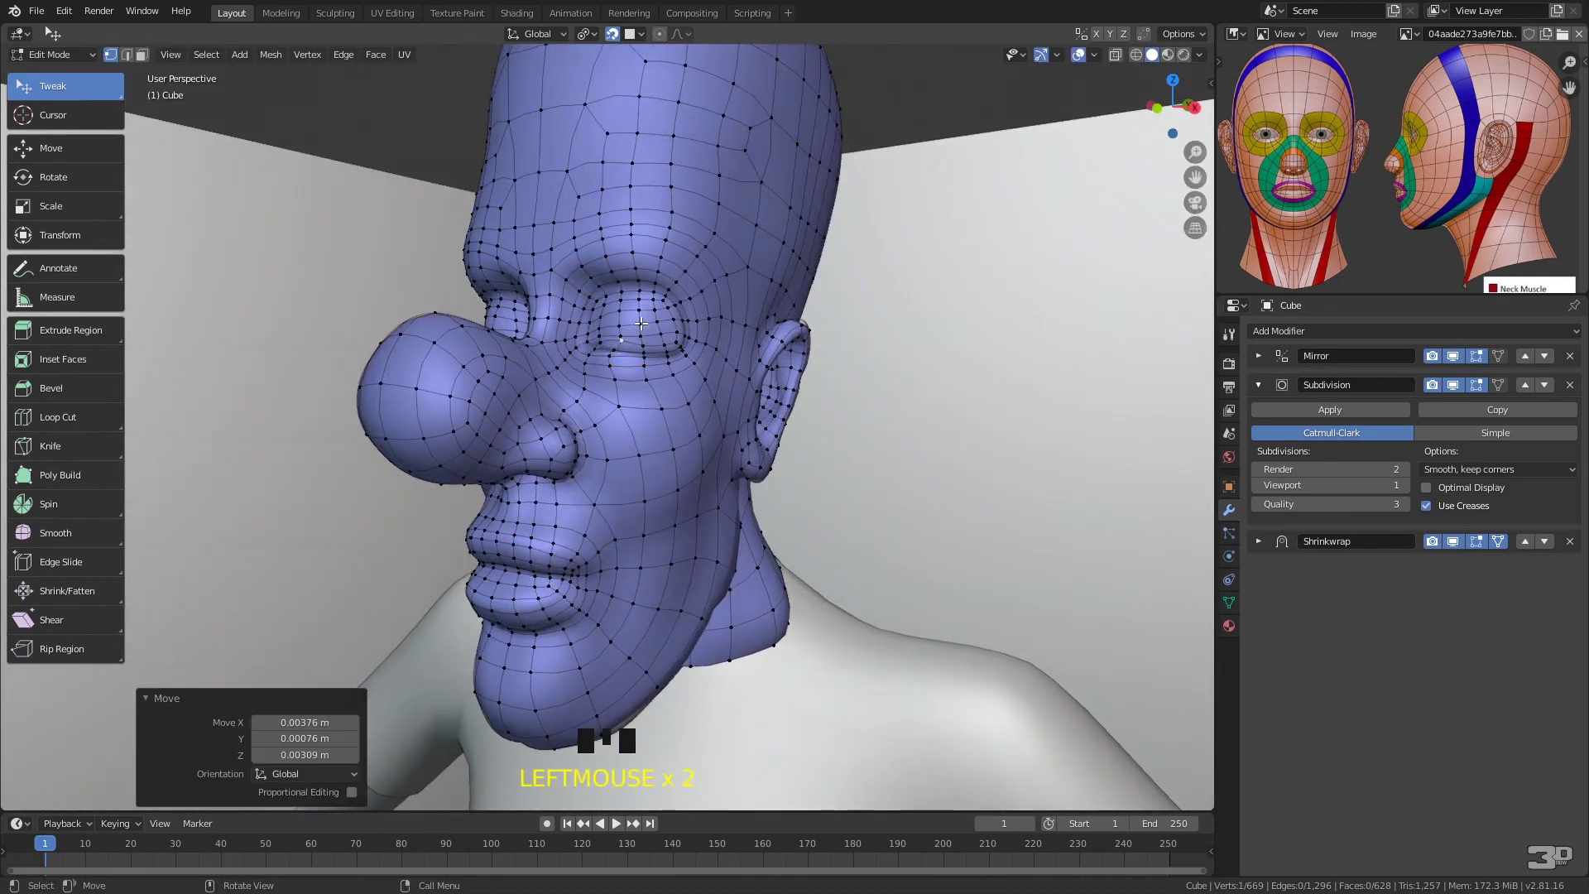
key("KP_Decimal")
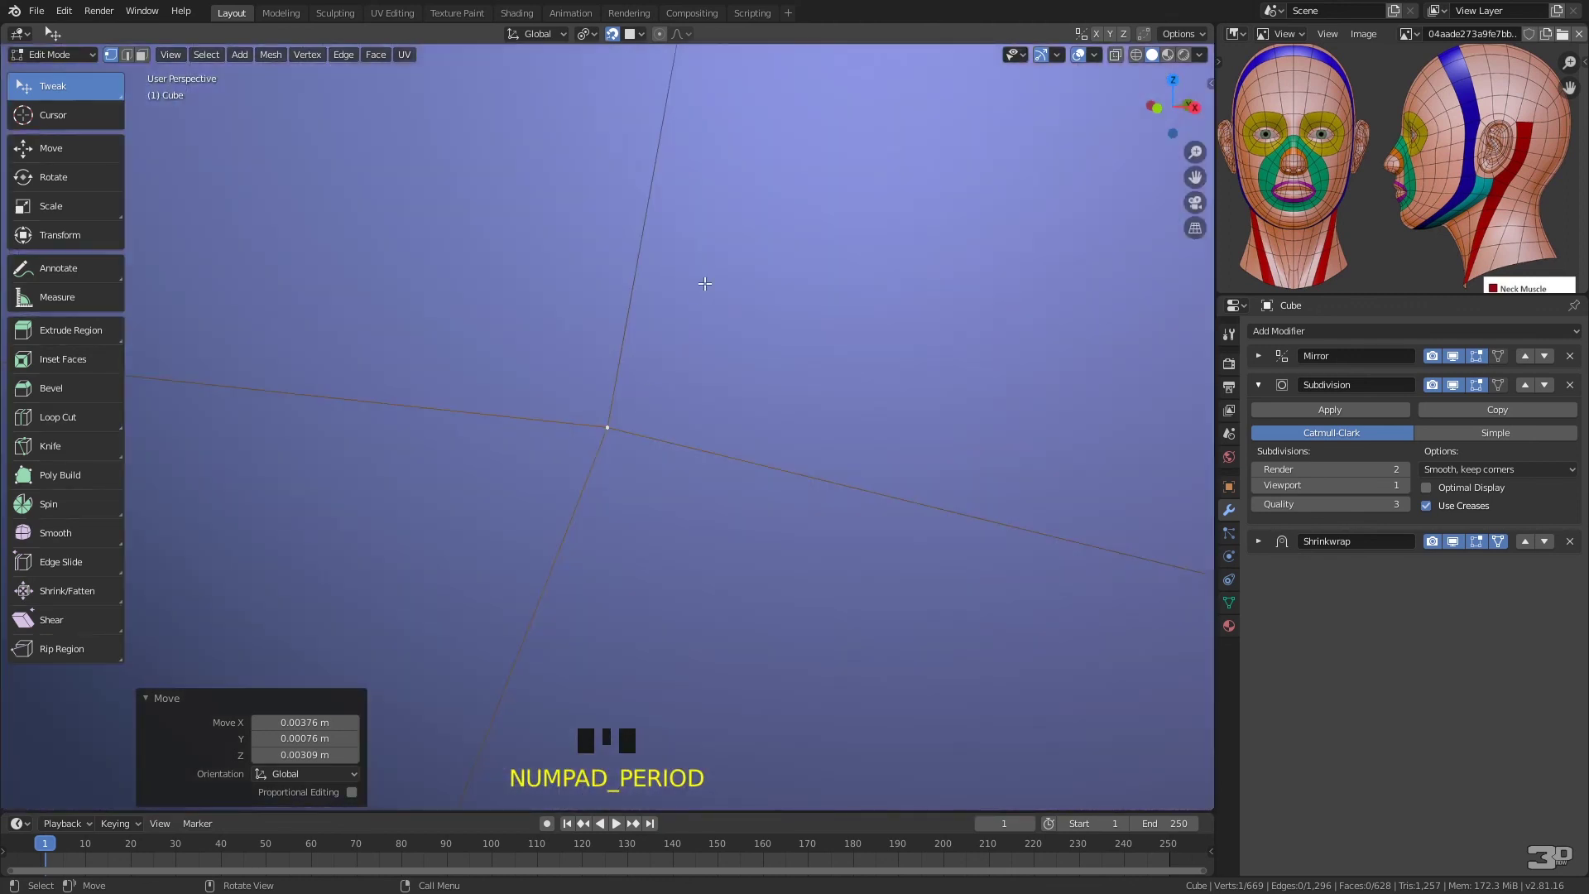
key("ctrl+minus")
key("ctrl+minus")
key("ctrl+minus")
key("ctrl+minus")
key("ctrl+minus")
key("ctrl+minus")
key("ctrl+minus")
key("ctrl+minus")
key("ctrl+minus")
key("ctrl+minus")
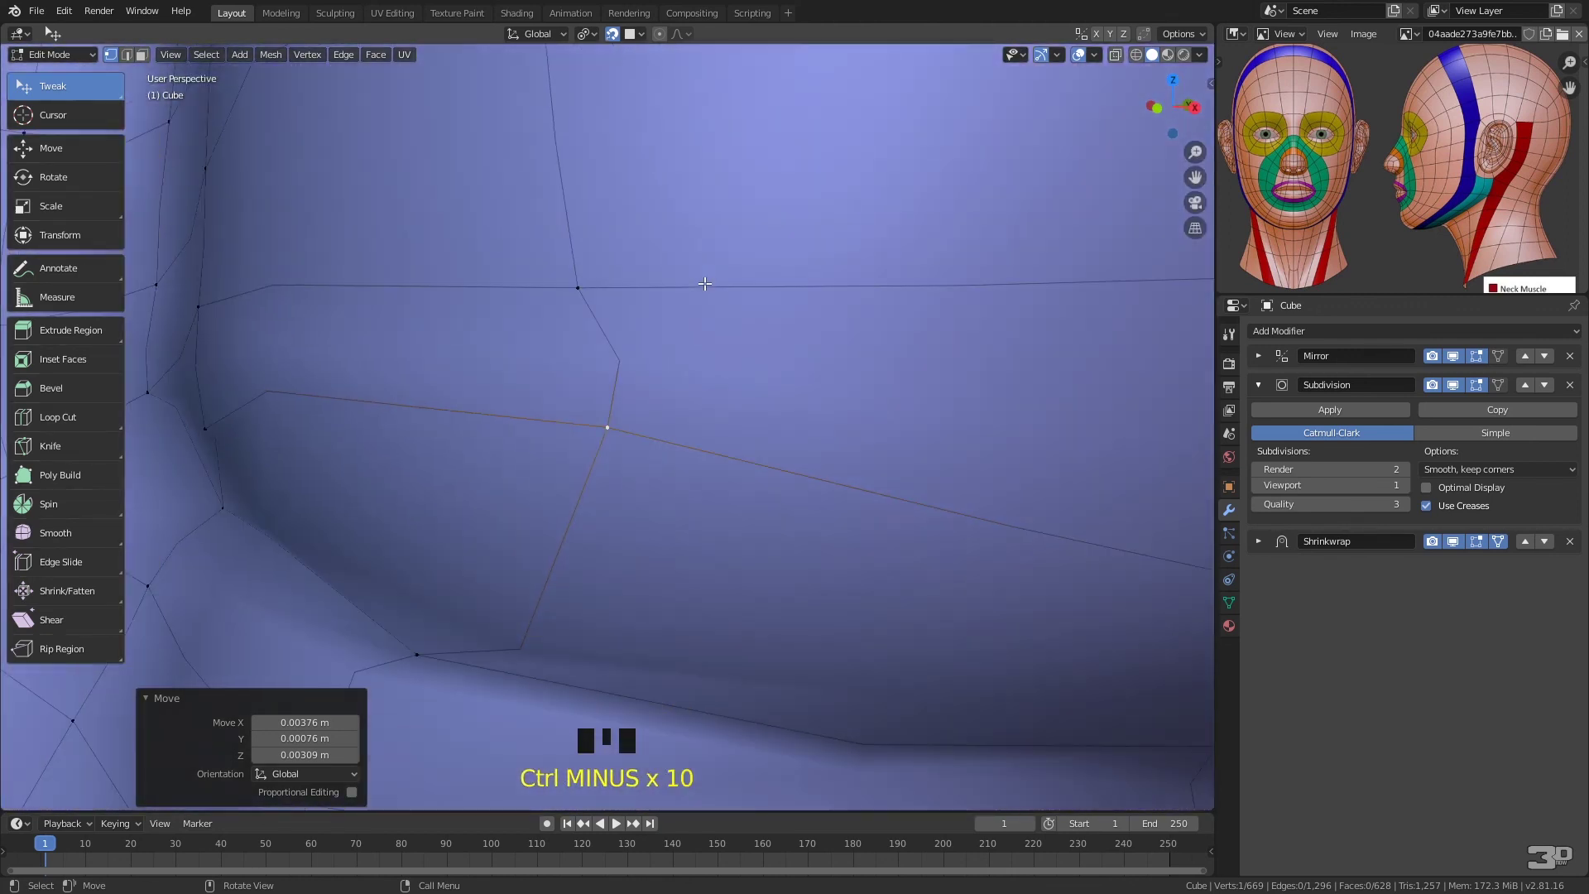
key("ctrl+minus")
key("ctrl+minus")
key("ctrl+minus")
key("ctrl+minus")
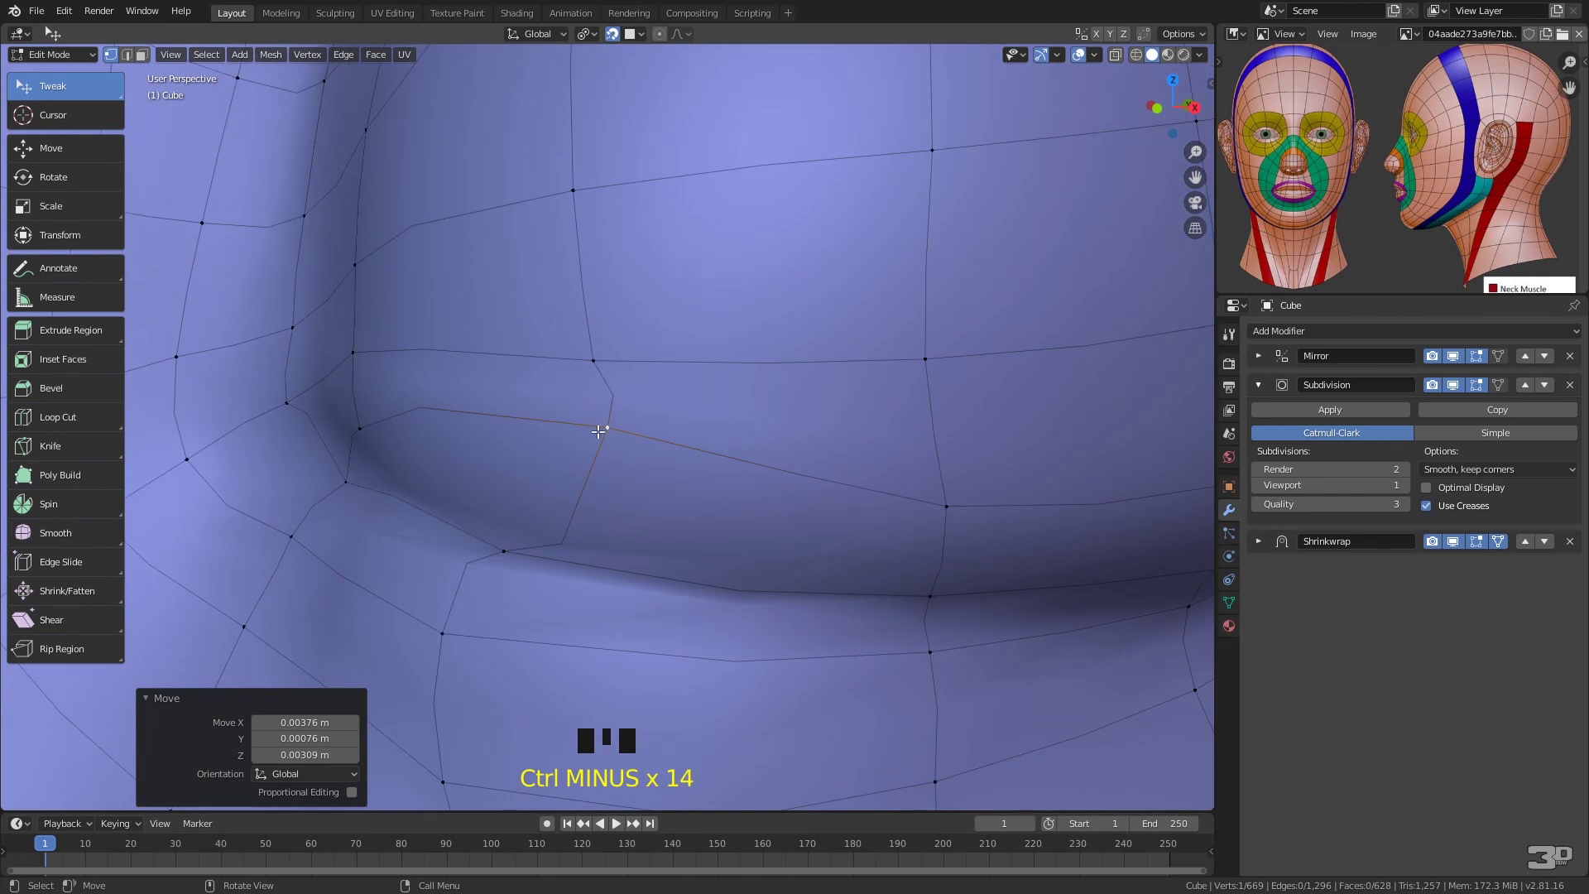
left_click_drag(599, 431, 550, 461)
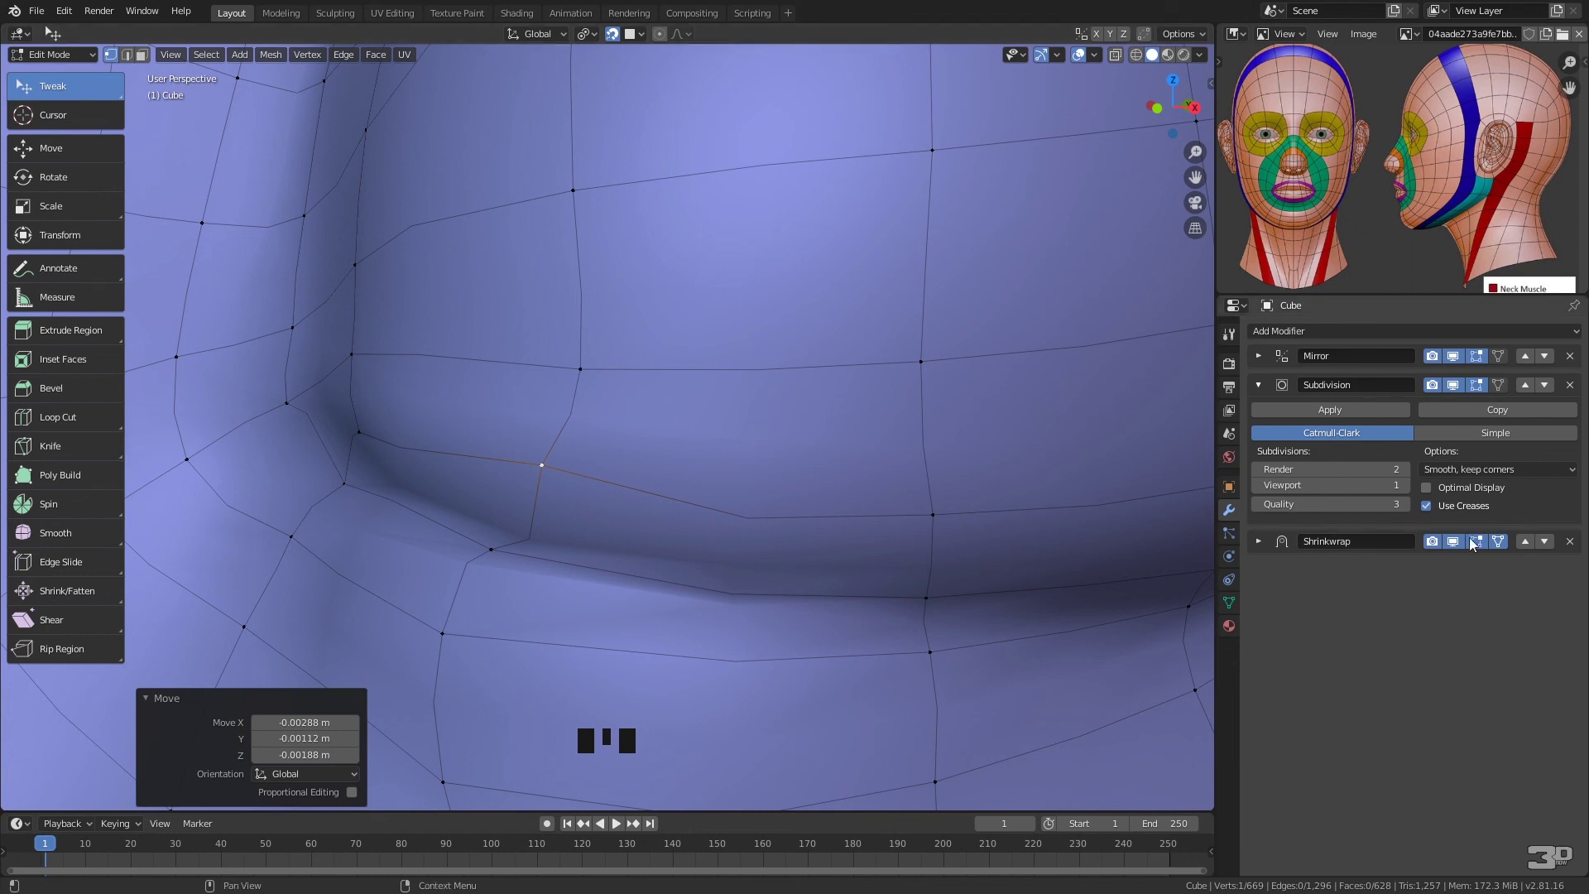
- Hide the Subdivision modifier in Edit Mode and even out the vertices along the lower eyelid and inner eye corner
left_click(1475, 386)
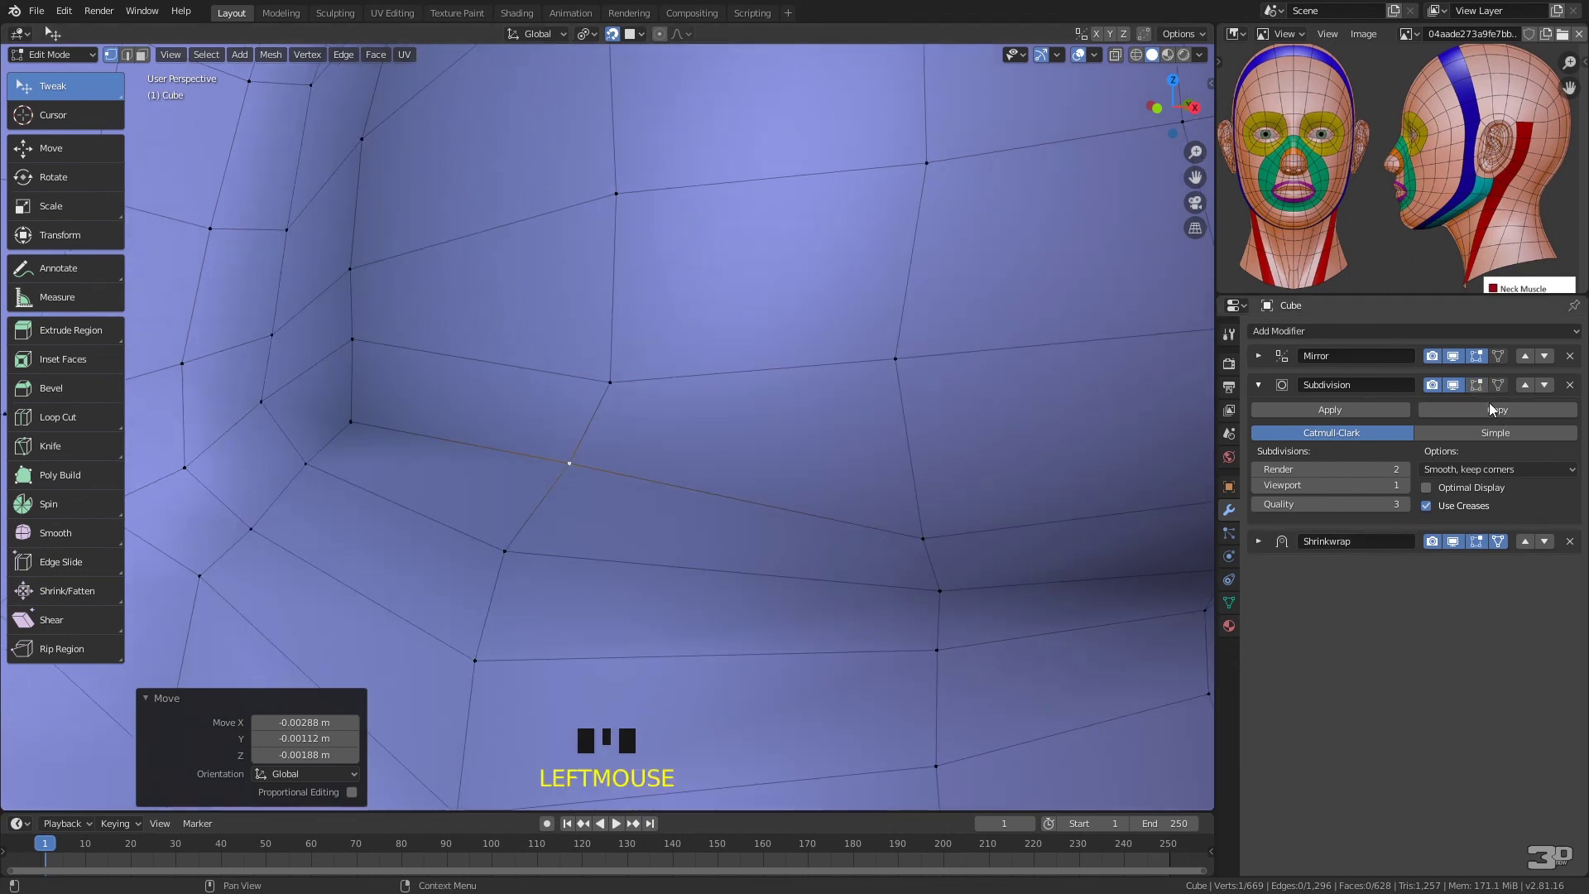
left_click_drag(608, 374, 574, 348)
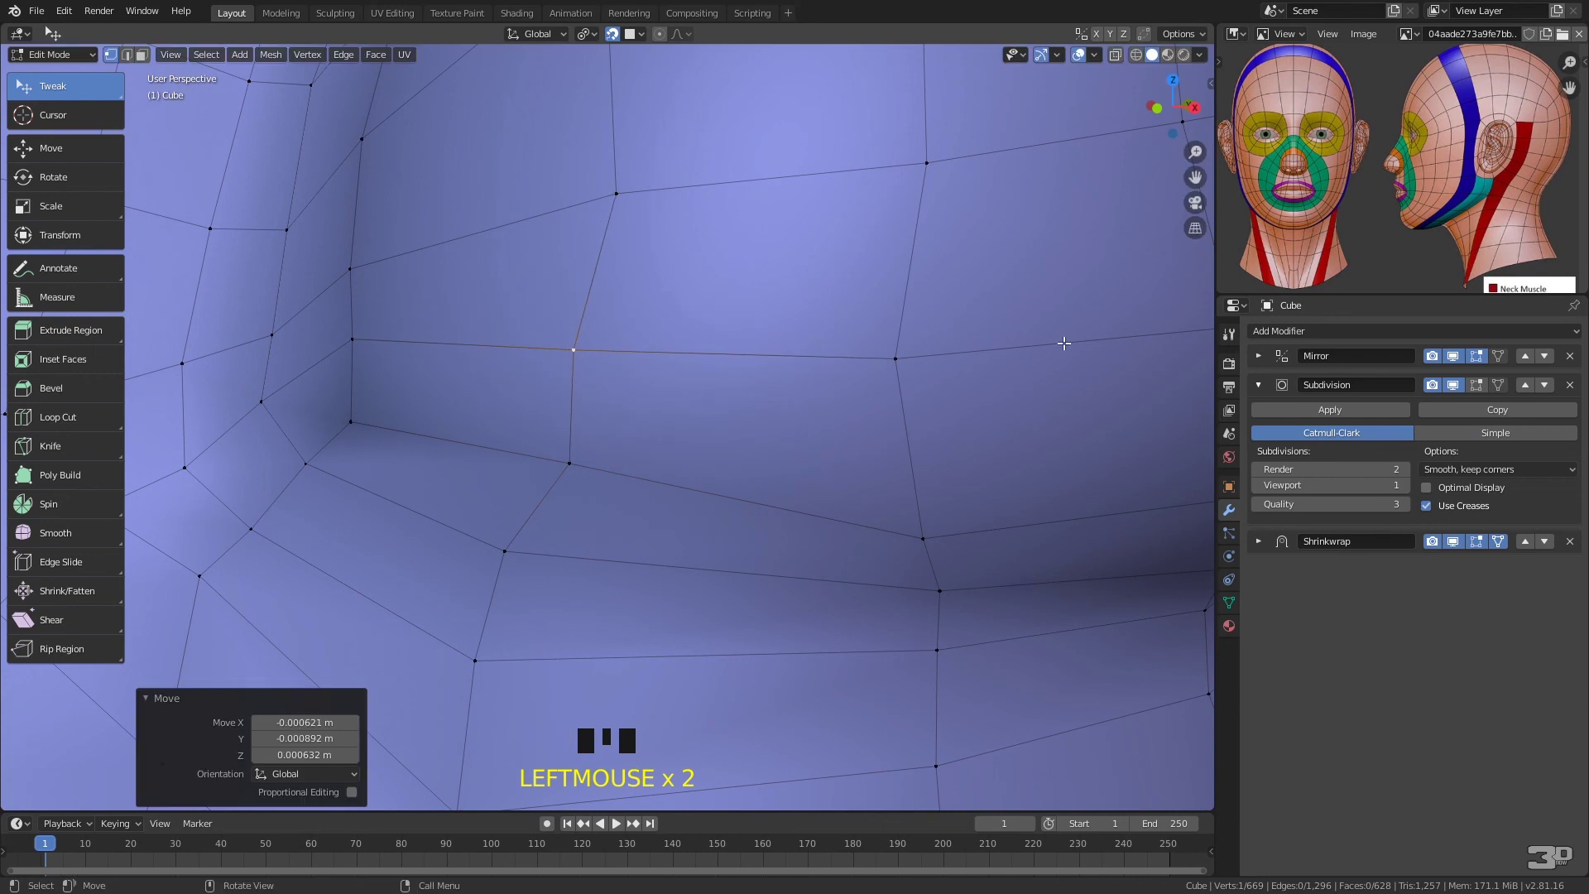
left_click_drag(508, 552, 547, 555)
left_click_drag(307, 465, 317, 488)
left_click_drag(353, 422, 355, 441)
left_click_drag(574, 350, 590, 333)
left_click_drag(353, 340, 330, 370)
left_click_drag(897, 359, 950, 341)
left_click_drag(931, 549, 956, 527)
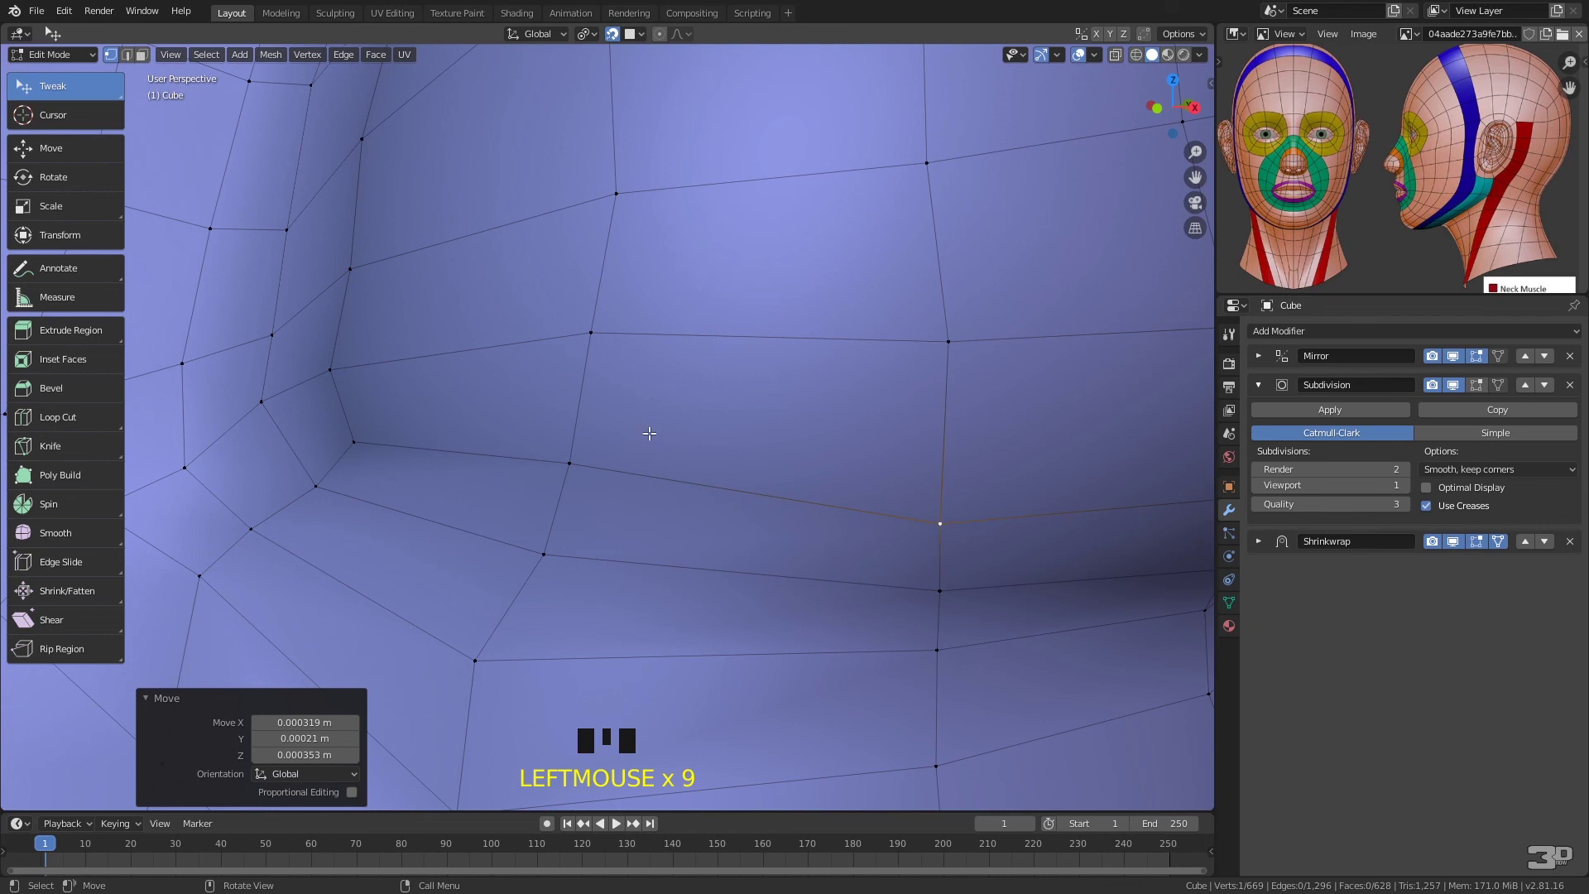
- Examine the edge flow of the eyelid loops around the whole eye
key("ctrl+equal")
key("ctrl+minus")
key("ctrl+minus")
key("ctrl+minus")
key("ctrl+minus")
key("ctrl+minus")
key("ctrl+minus")
key("ctrl+minus")
key("ctrl+minus")
key("ctrl+minus")
key("ctrl+minus")
key("ctrl+minus")
key("ctrl+minus")
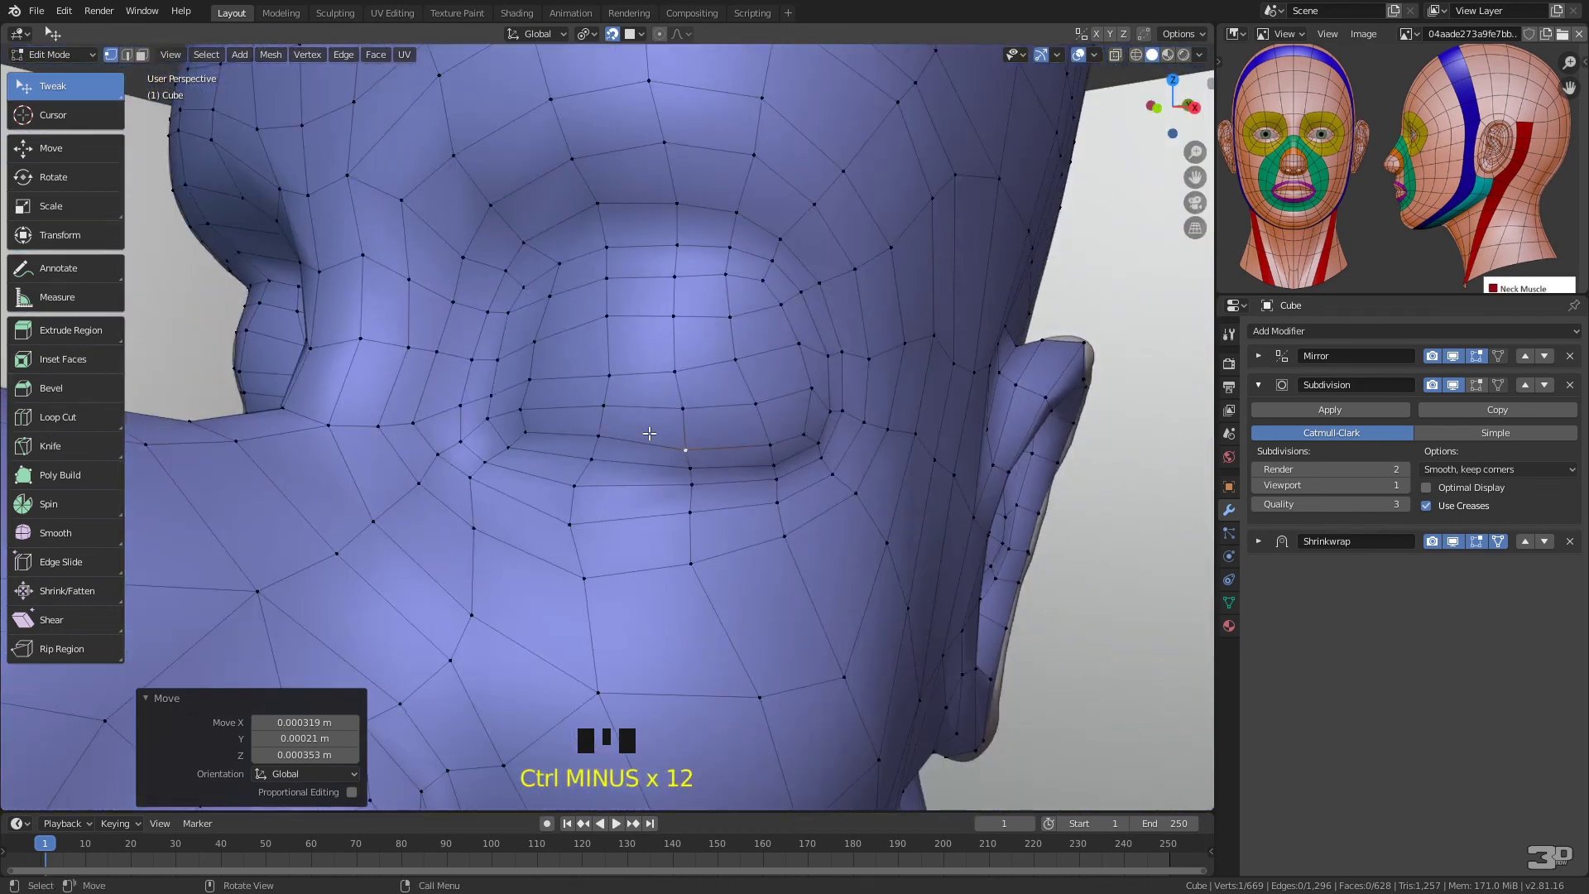
- Switch the retopologized head to Object Mode and expand the Shrinkwrap modifier's settings
mouse_move(708, 475)
middle_mouse_down()
mouse_move(631, 475)
mouse_move(695, 470)
middle_mouse_up()
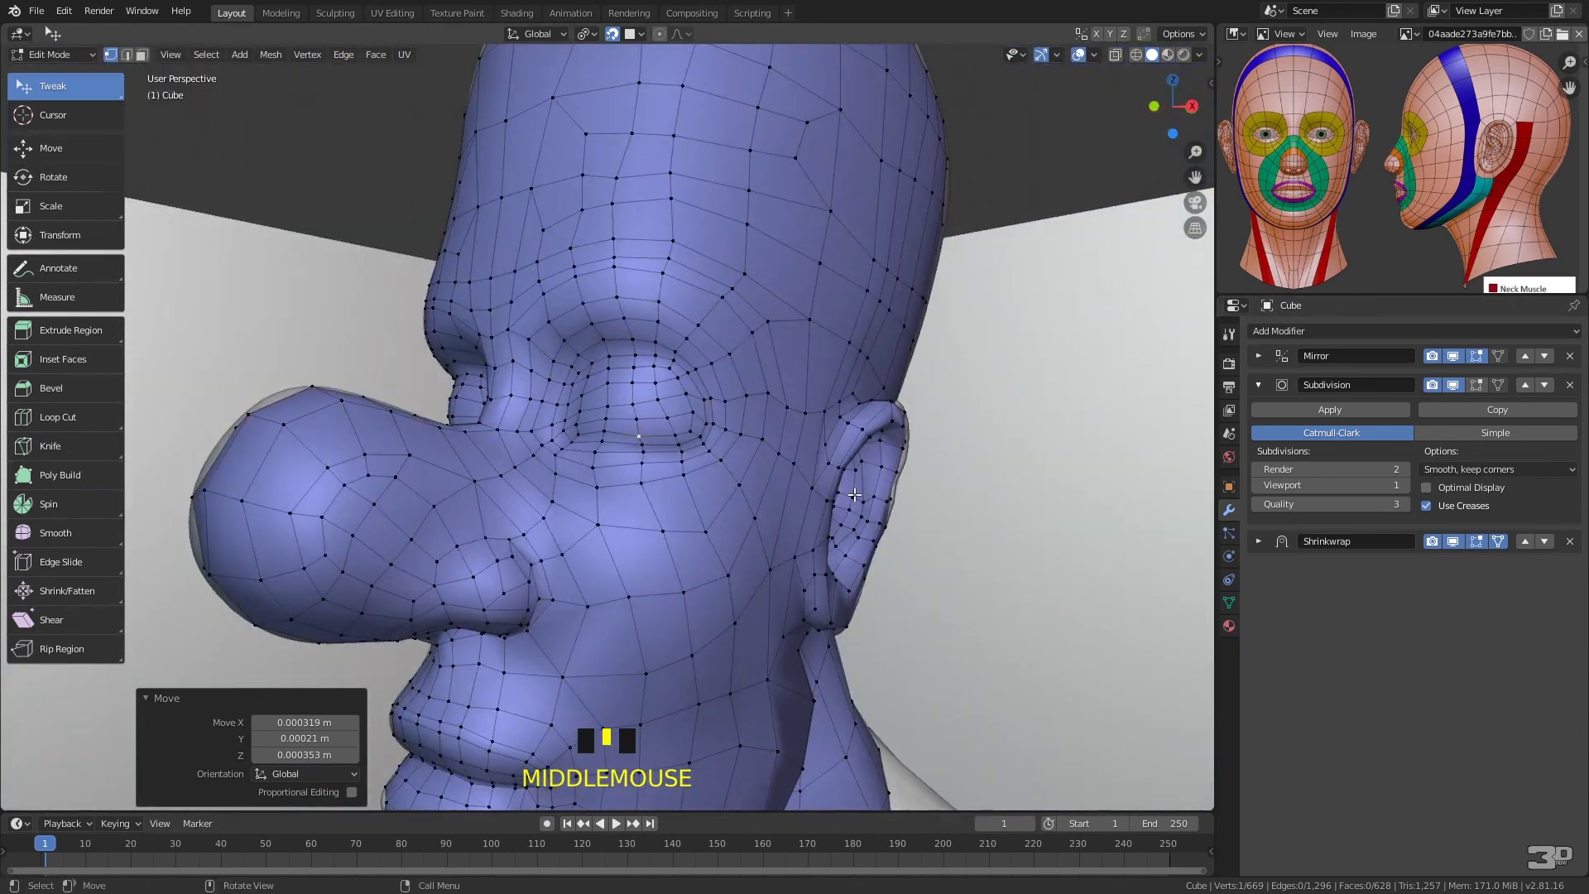
key("Tab")
middle_click_drag(775, 407, 740, 473)
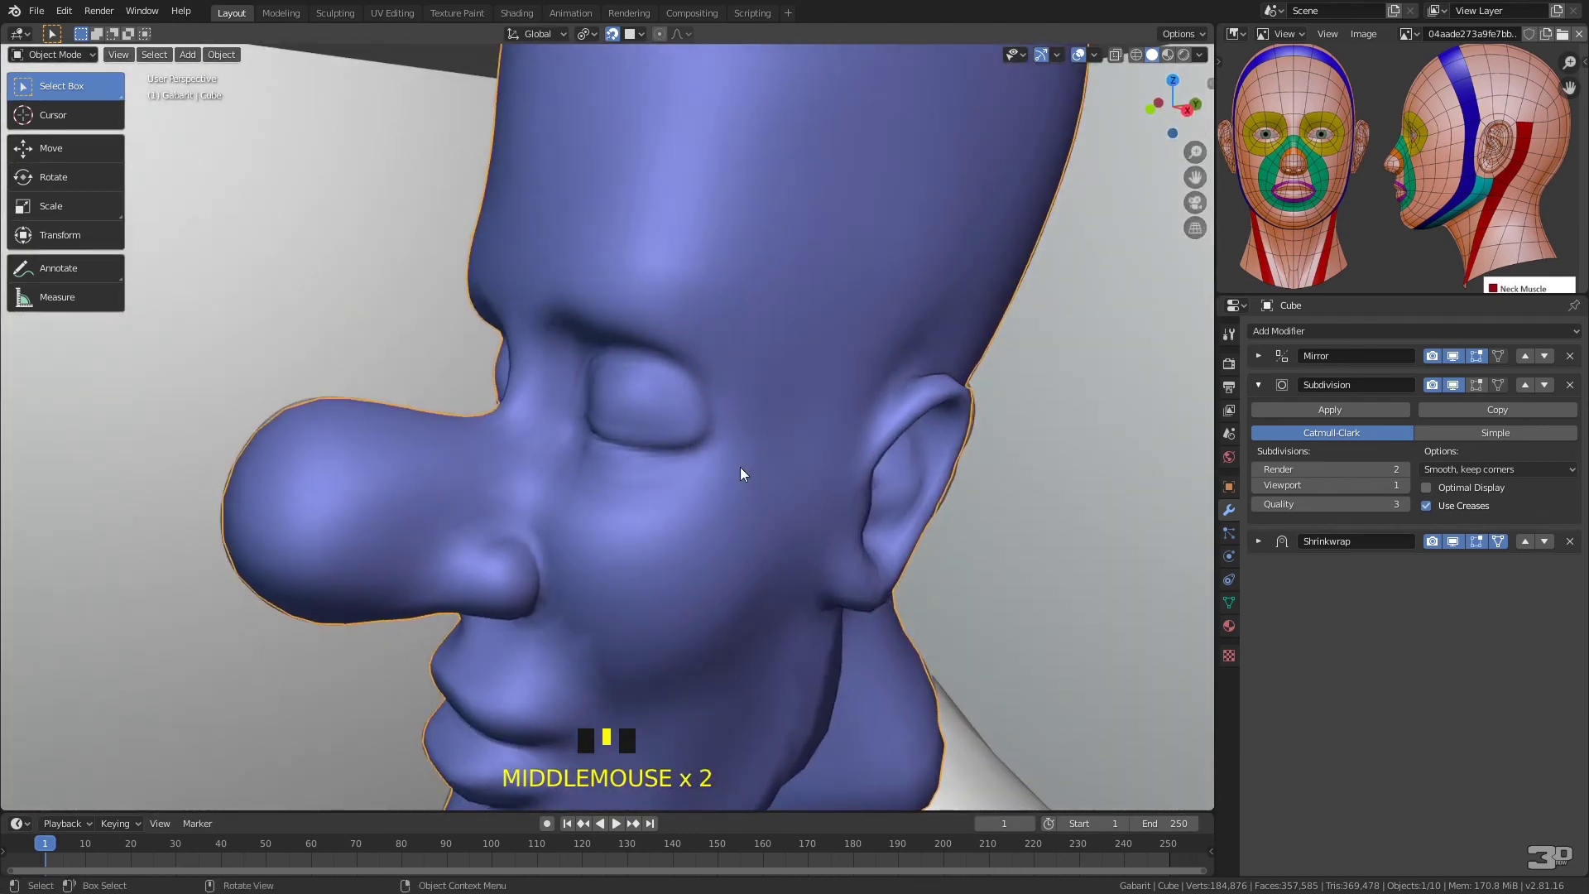
left_click(1257, 541)
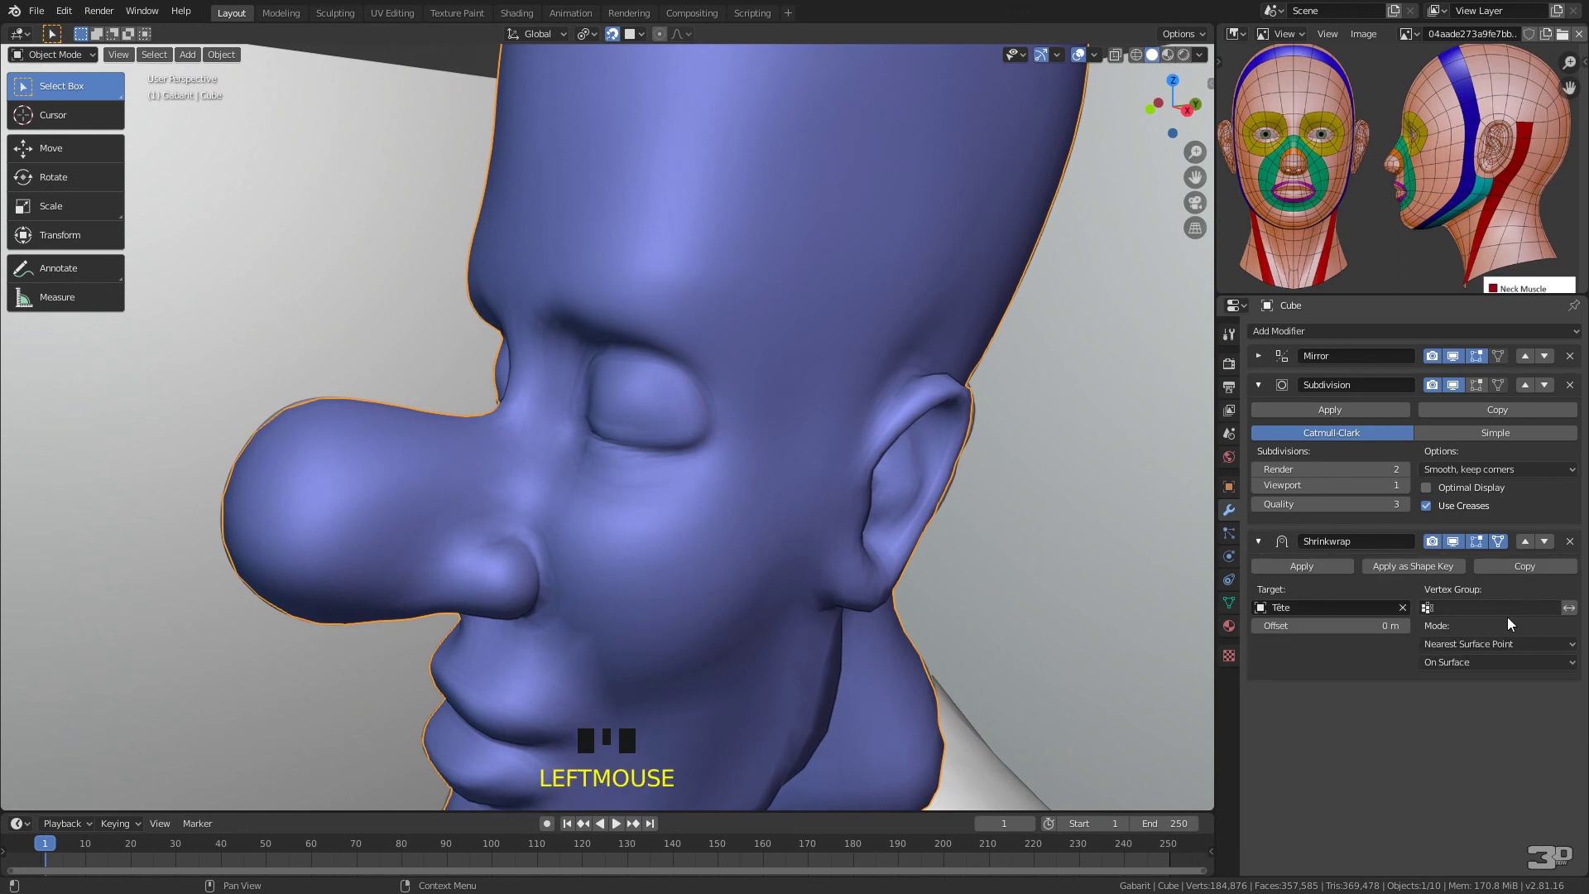
- Try applying the Shrinkwrap modifier to the head and undo it
left_click(1311, 569)
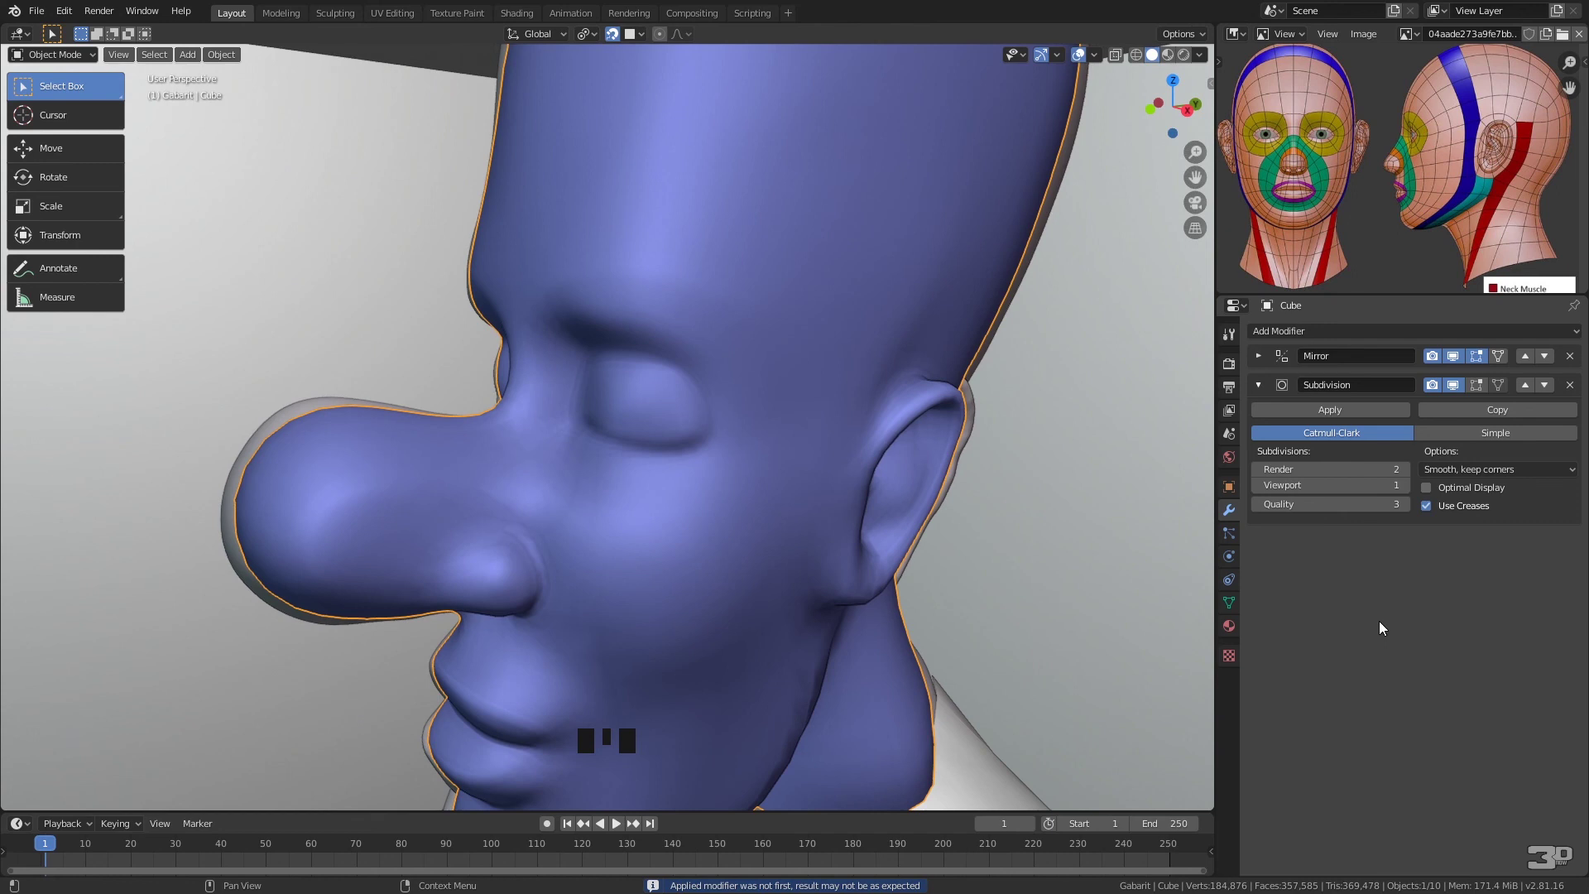
key("ctrl+z")
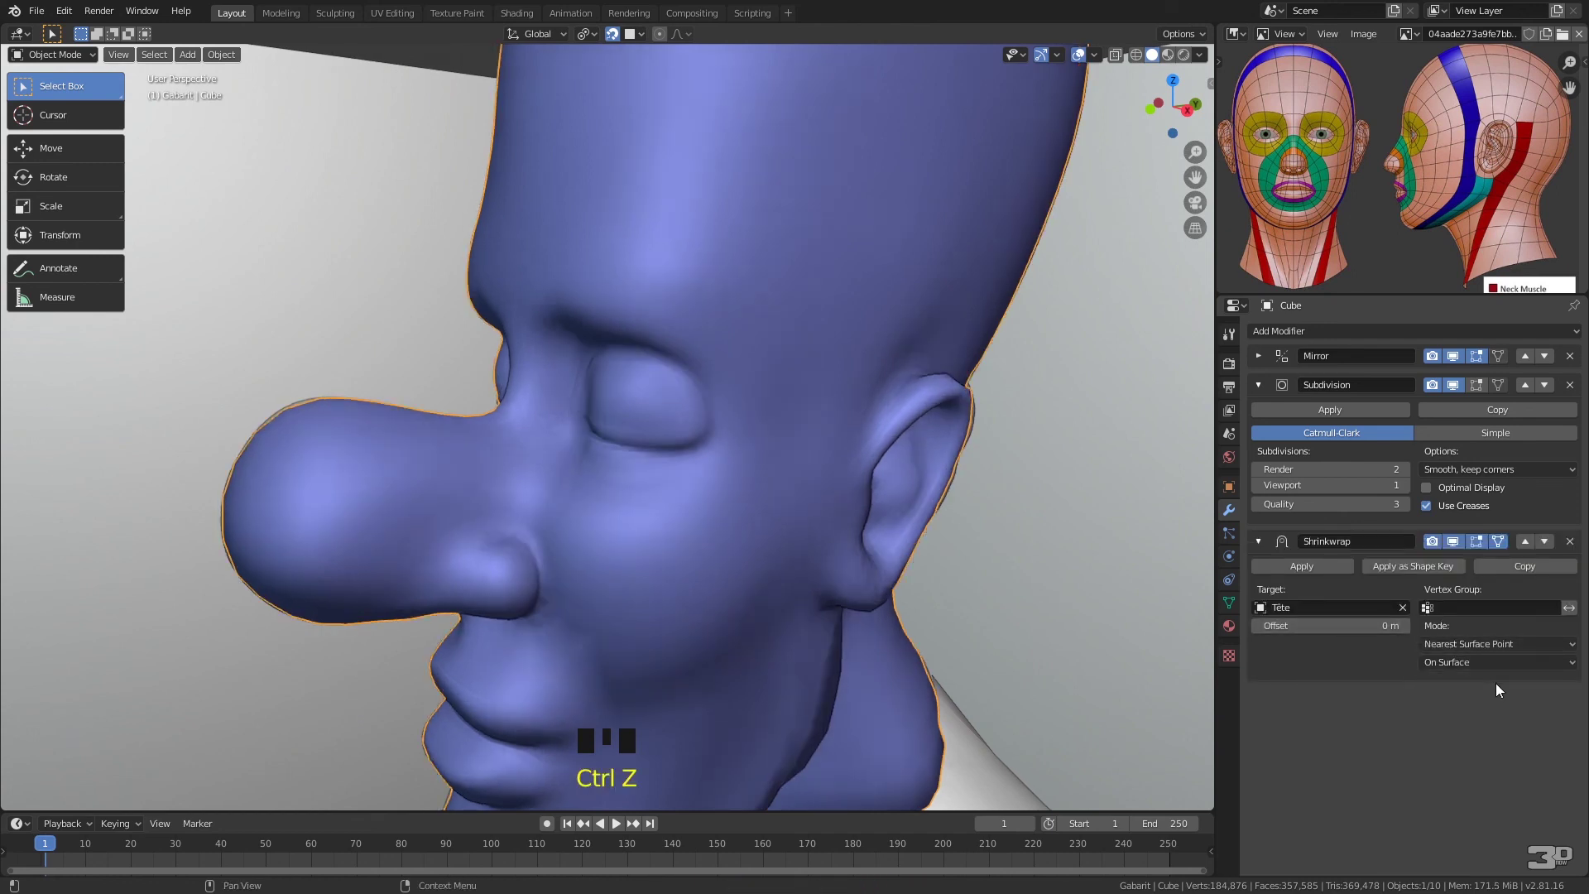
- Set the Shrinkwrap modifier's snap mode to Outside and turn off its on-cage display
left_click(1562, 663)
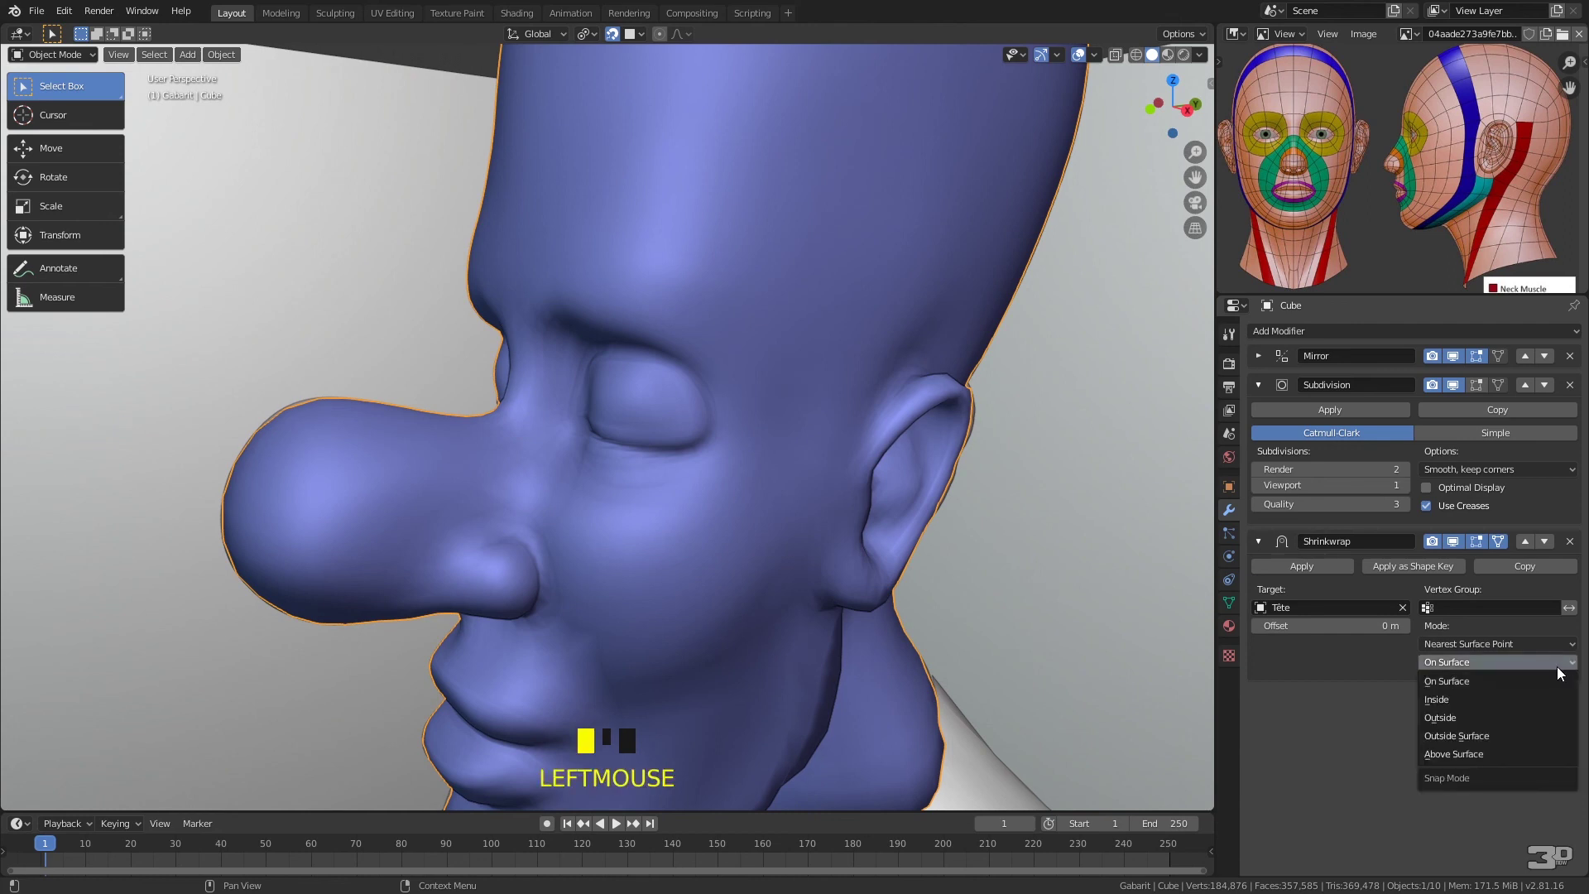
left_click(1461, 718)
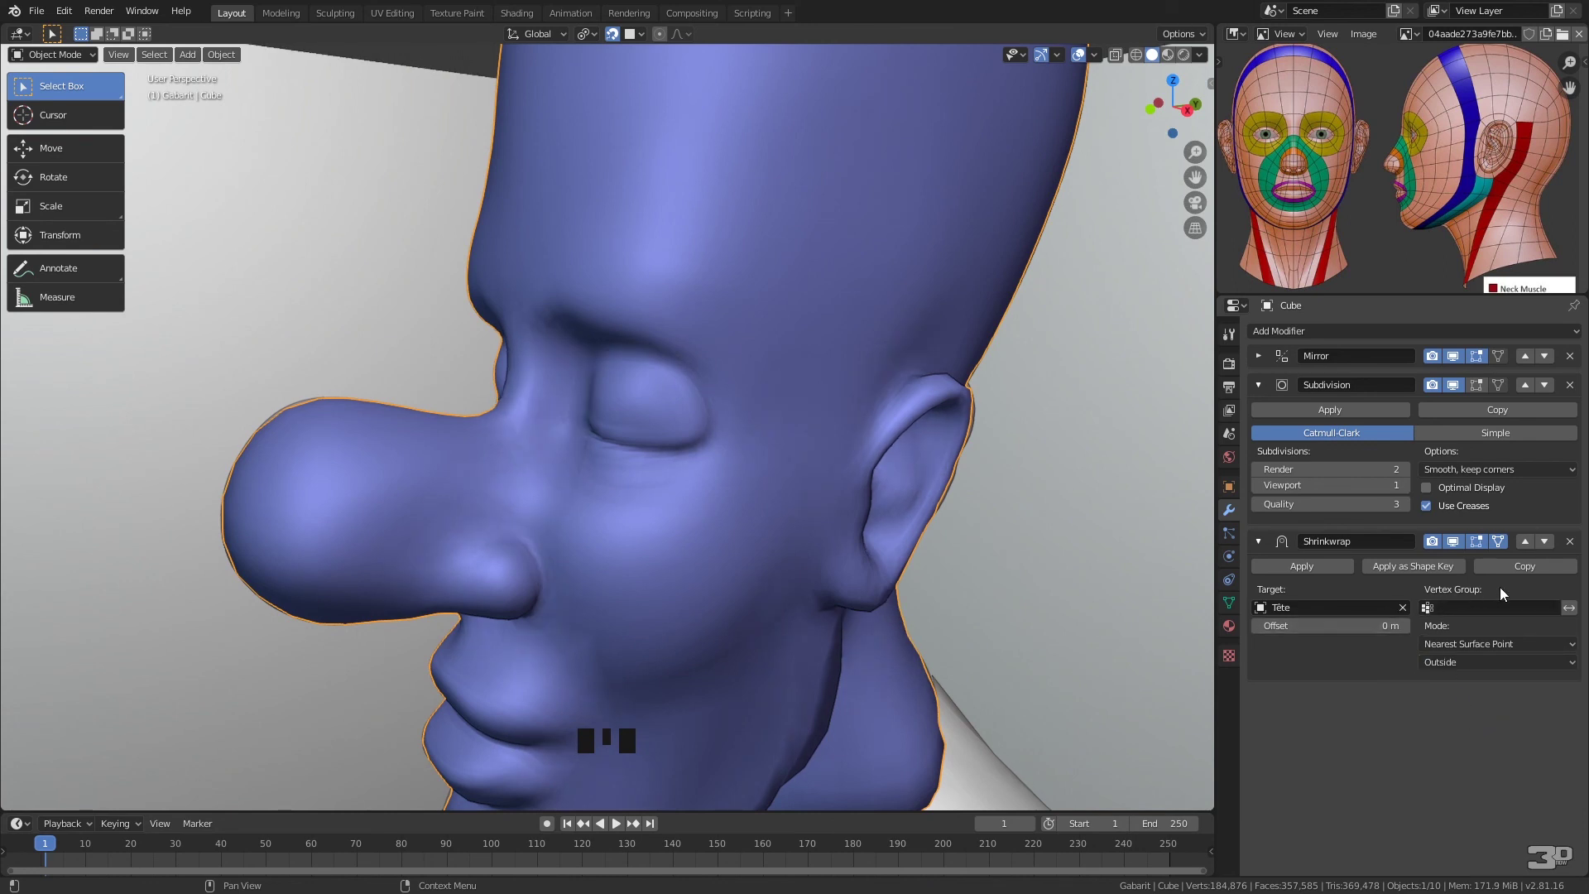
left_click(1498, 543)
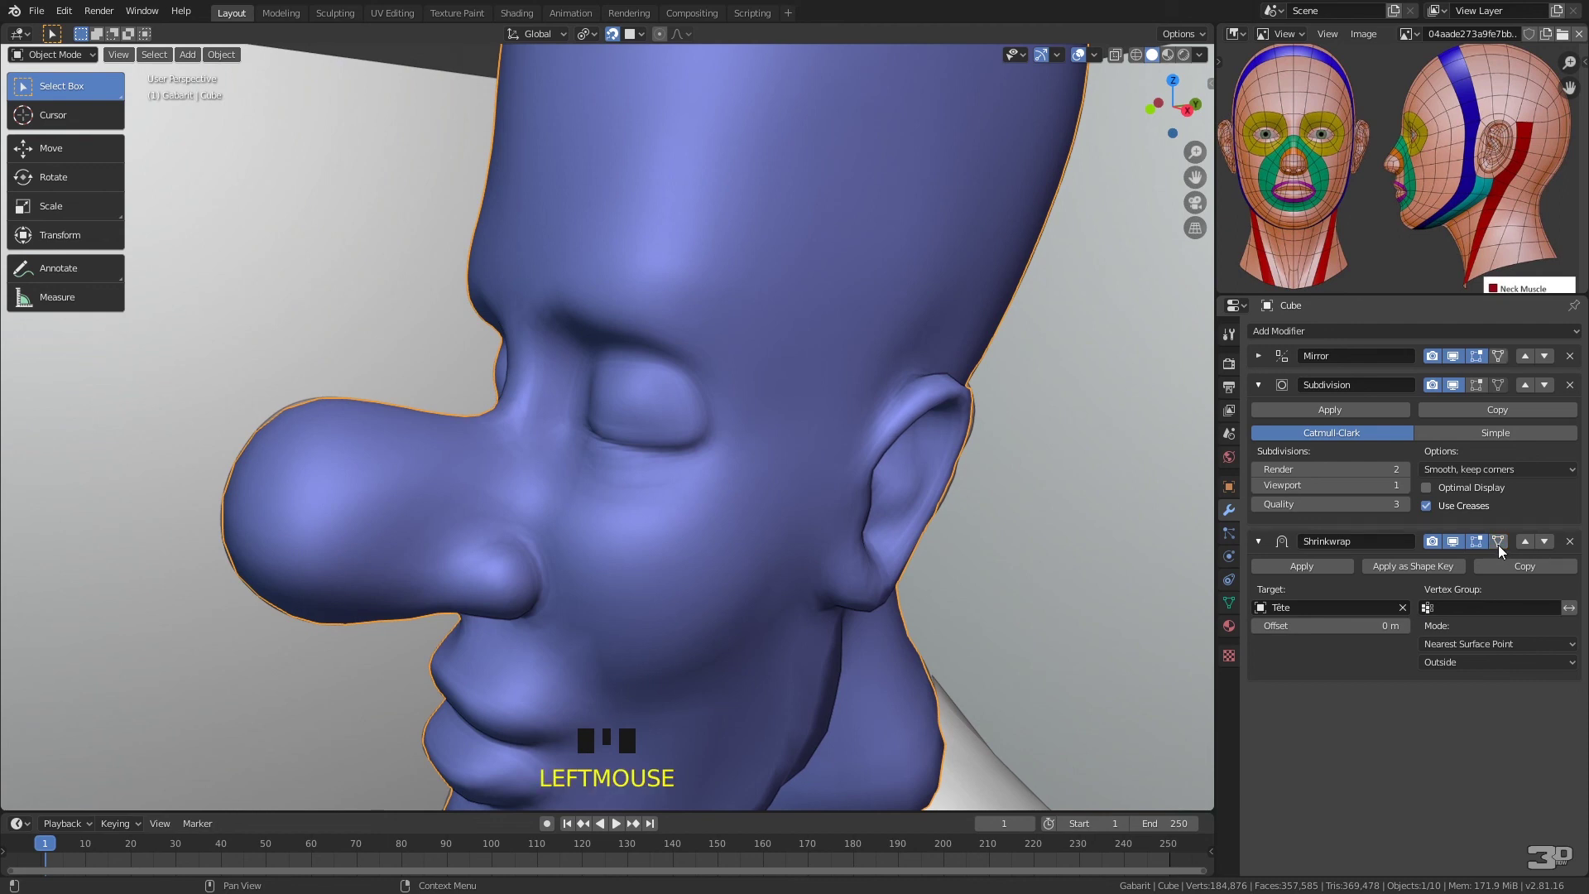
- Try applying the Shrinkwrap modifier with Outside snapping, inspect the head isolated in Local View, and undo the application
left_click(1315, 571)
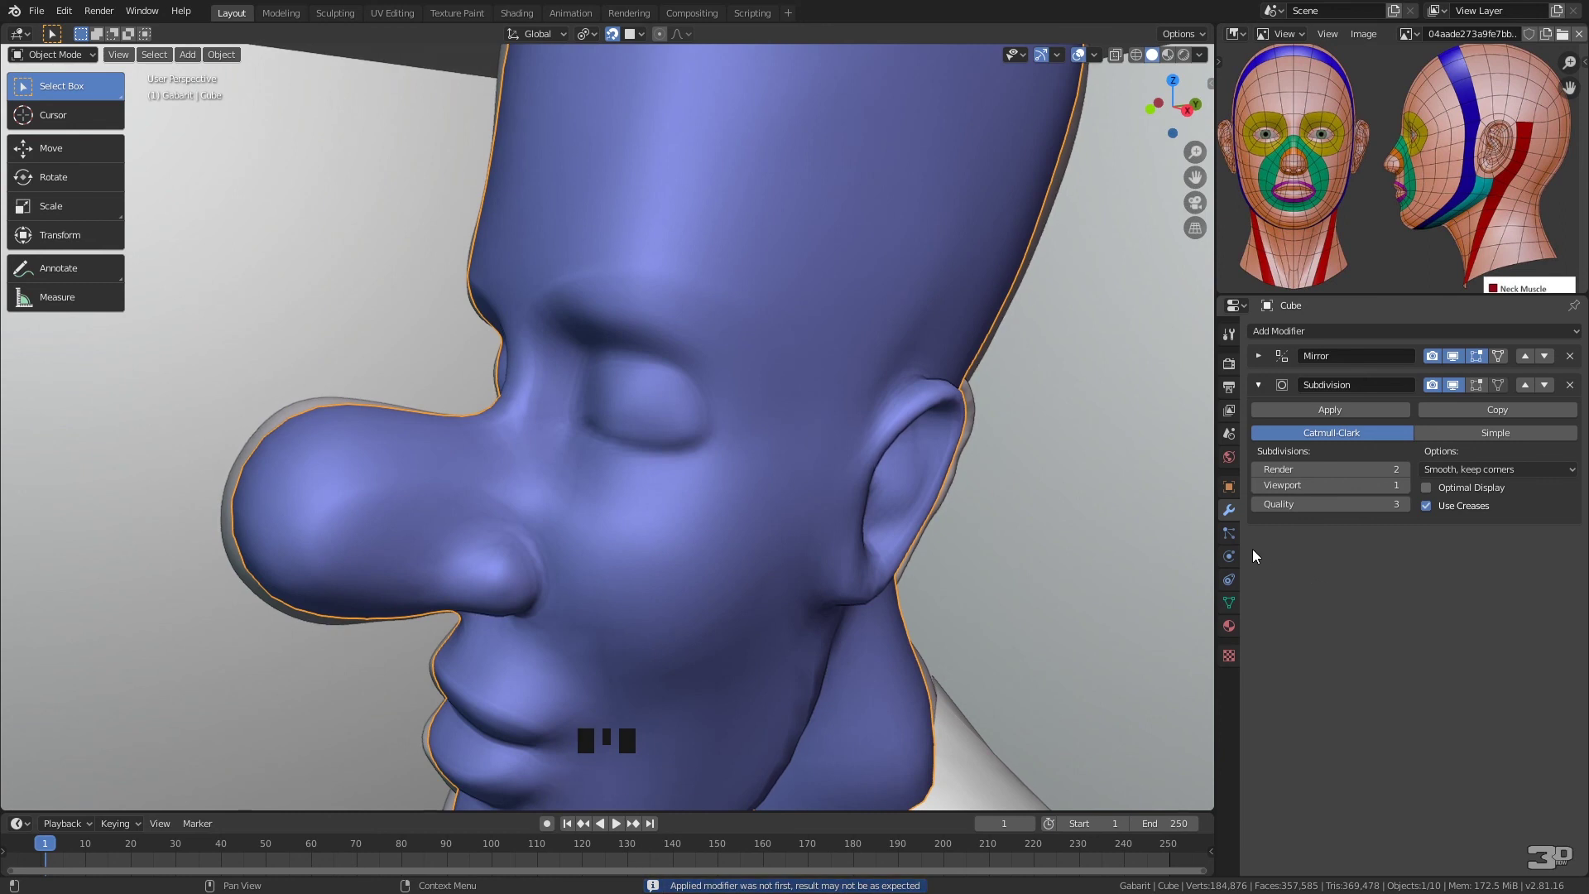
key("KP_Divide")
middle_click_drag(772, 480, 708, 495)
key("KP_Divide")
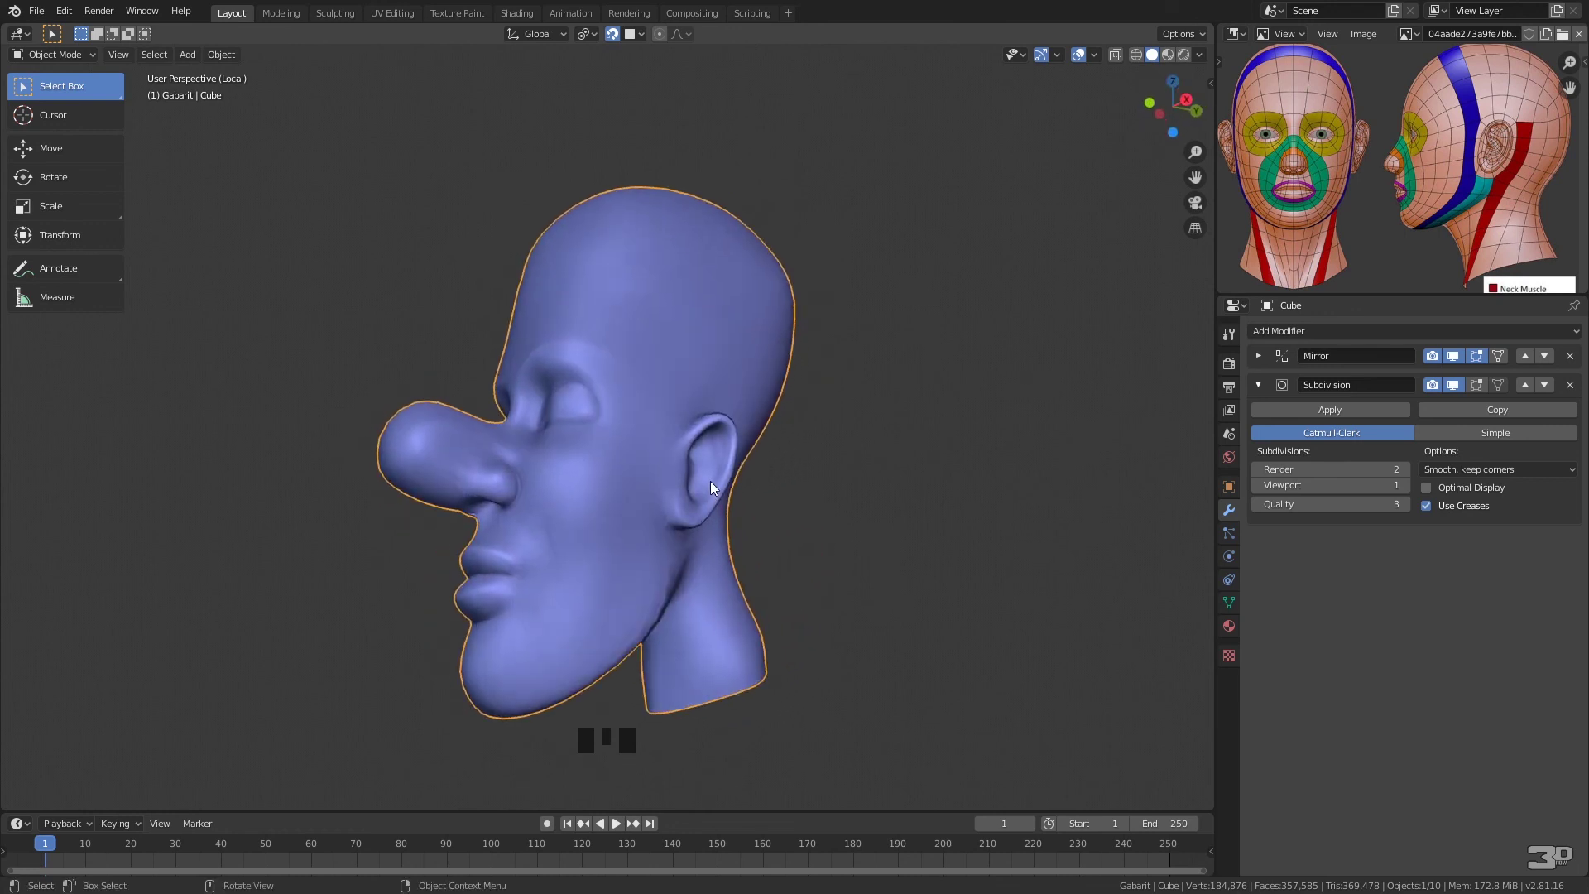
key("ctrl+z")
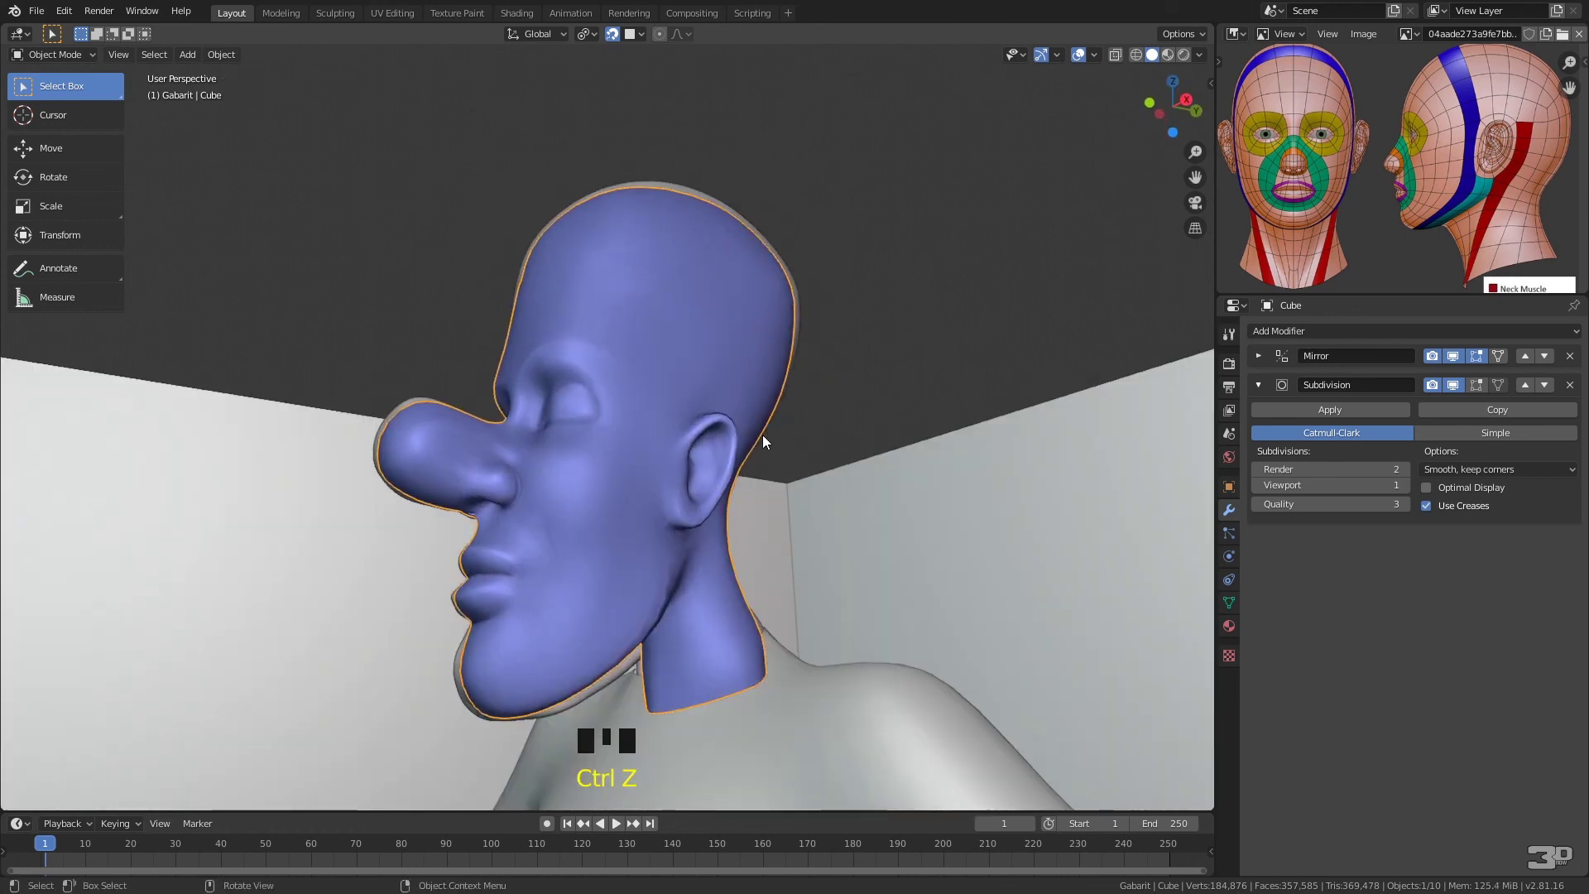
key("ctrl+z")
middle_click_drag(705, 486, 759, 524)
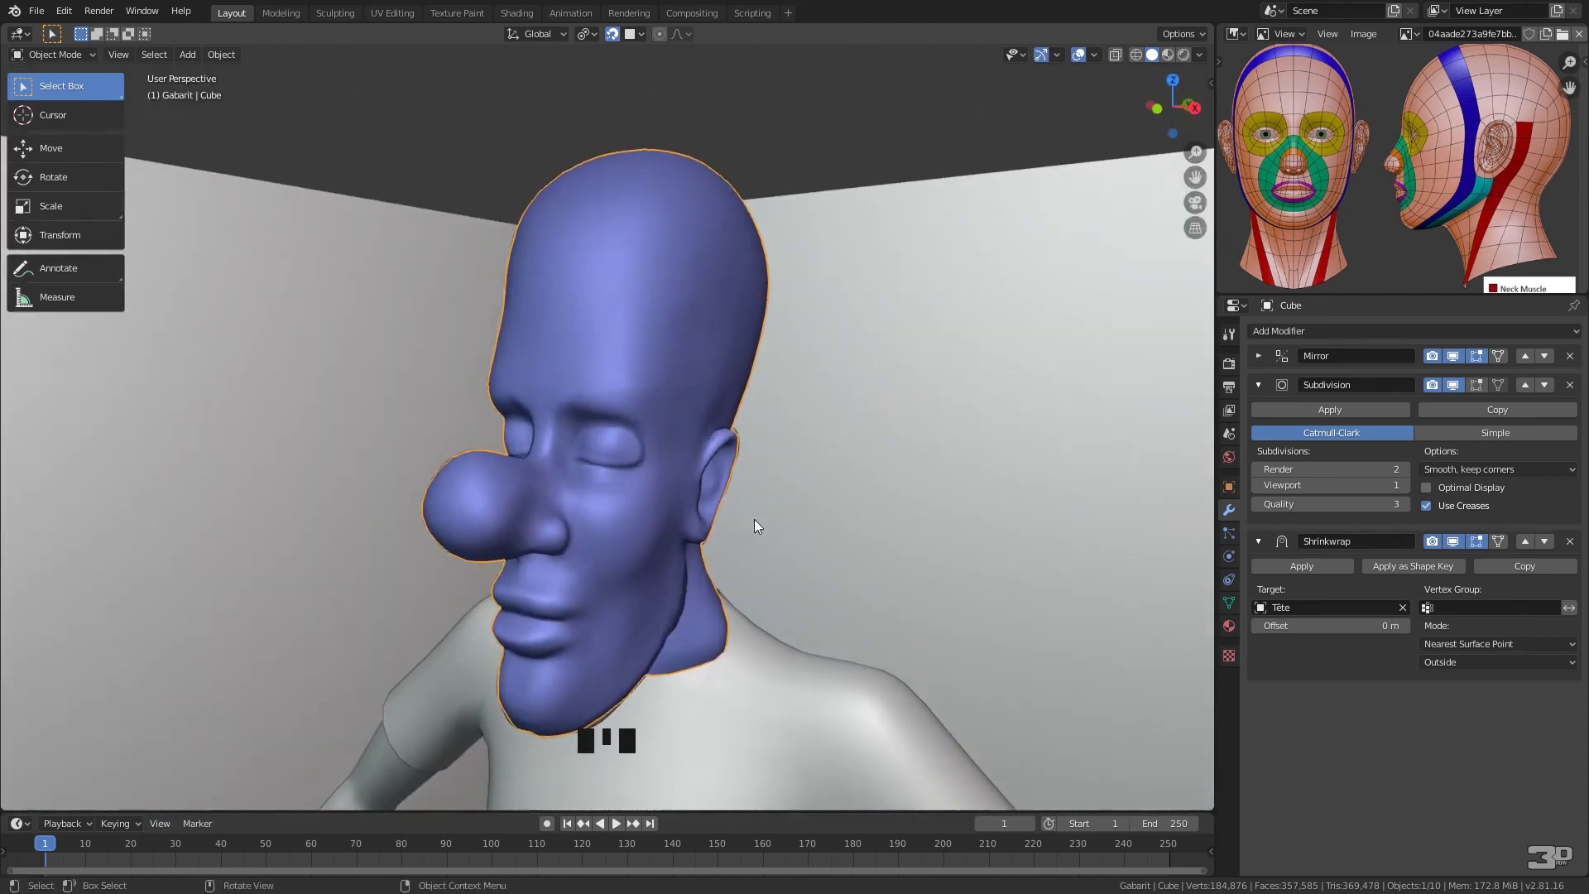